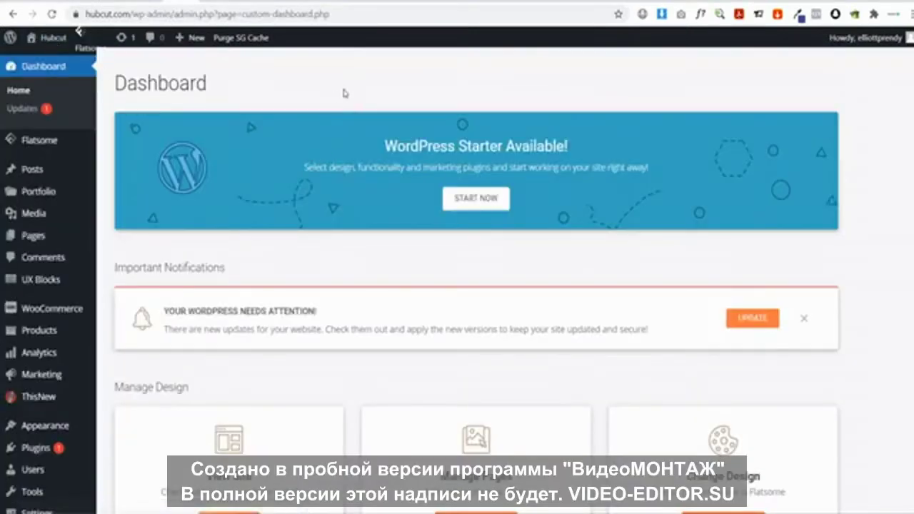
Open the Personalized Wooden Wedding Welcome Sign product for editing from the All Products list
{"action": "mouse_move", "coordinate": [37, 339]}
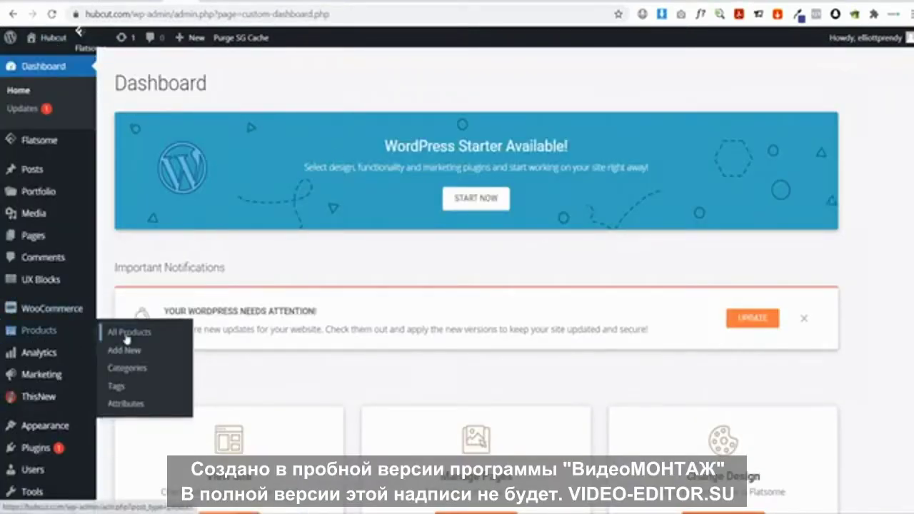
{"action": "left_click", "coordinate": [126, 334]}
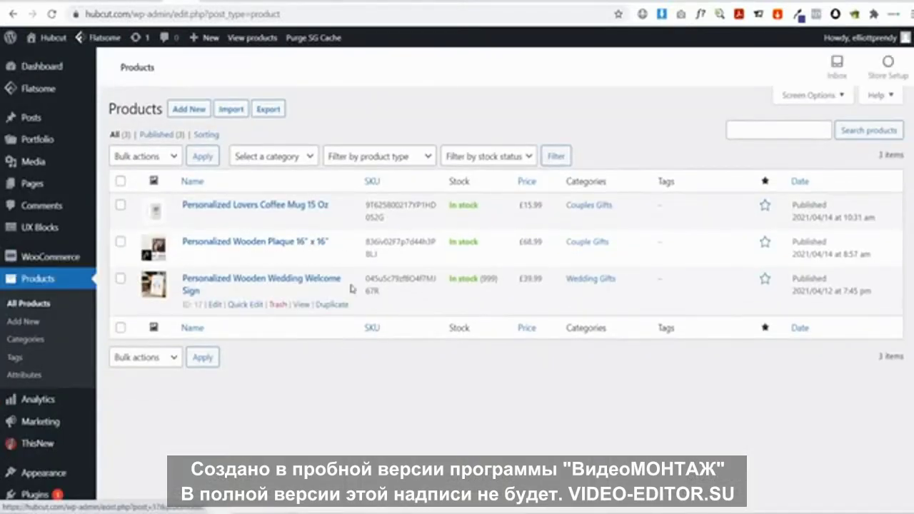
{"action": "left_click", "coordinate": [240, 280]}
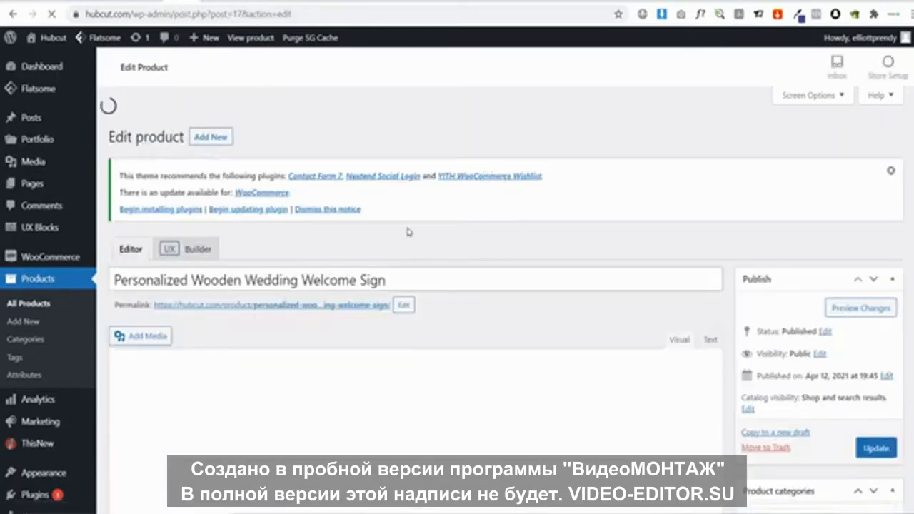
{"action": "scroll", "coordinate": [499, 217], "scroll_direction": "down", "scroll_amount": 2}
{"action": "scroll", "coordinate": [498, 217], "scroll_direction": "down", "scroll_amount": 7}
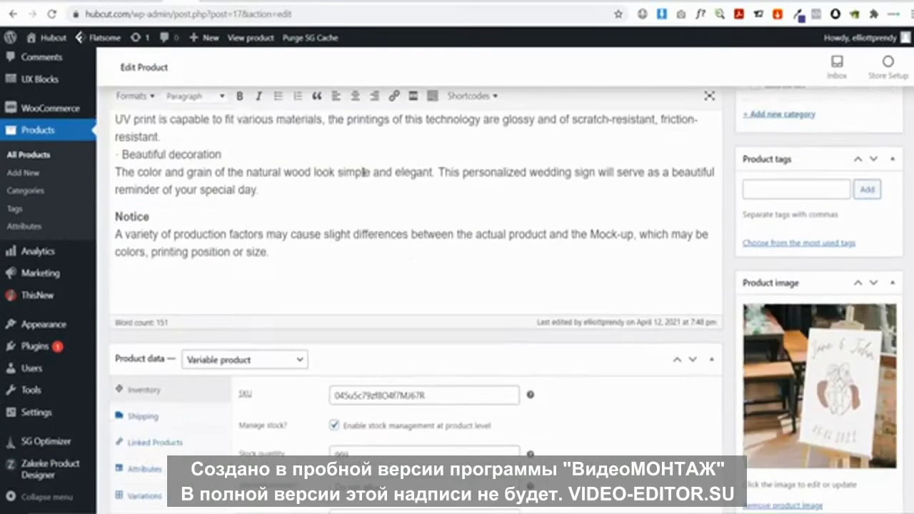
{"action": "scroll", "coordinate": [369, 372], "scroll_direction": "up", "scroll_amount": 10}
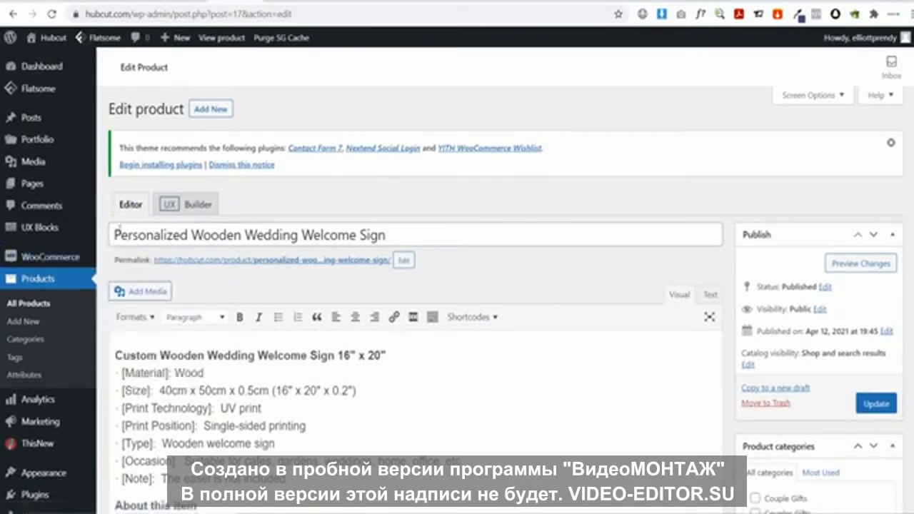
{"action": "mouse_move", "coordinate": [112, 236]}
{"action": "left_mouse_down"}
{"action": "mouse_move", "coordinate": [400, 233]}
{"action": "mouse_move", "coordinate": [111, 234]}
{"action": "left_mouse_up"}
{"action": "left_click", "coordinate": [400, 234]}
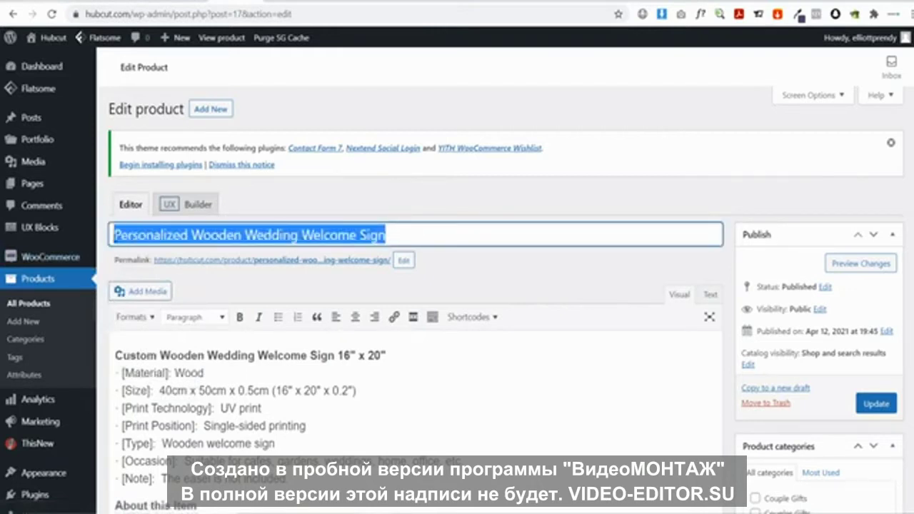
{"action": "left_click", "coordinate": [437, 213]}
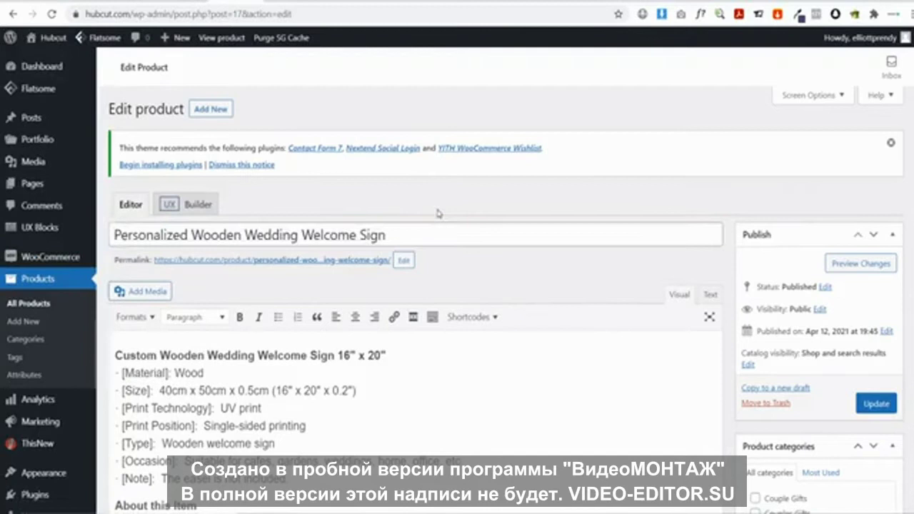
{"action": "right_click", "coordinate": [850, 265]}
{"action": "left_click", "coordinate": [866, 274]}
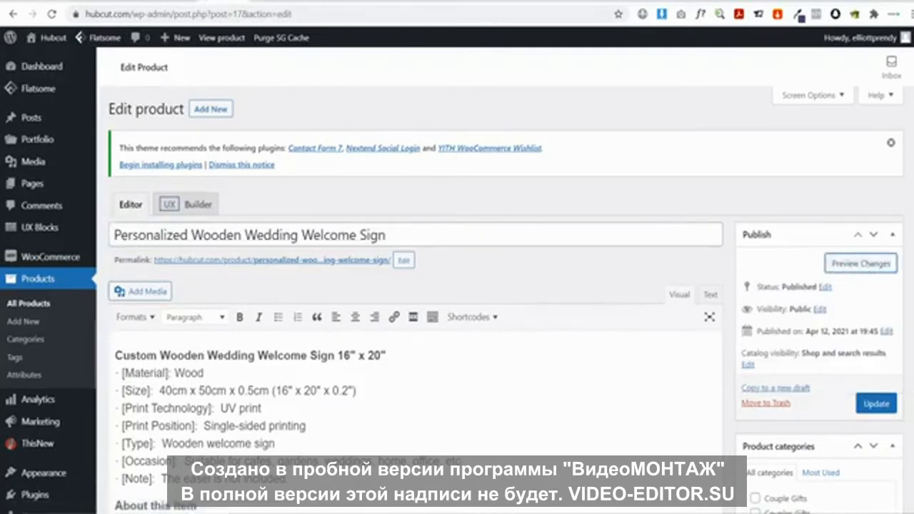
{"action": "left_click", "coordinate": [857, 266]}
{"action": "left_click_drag", "start_coordinate": [468, 180], "coordinate": [645, 217]}
{"action": "left_click", "coordinate": [645, 217]}
{"action": "left_click", "coordinate": [220, 1]}
{"action": "left_click_drag", "start_coordinate": [114, 234], "coordinate": [416, 235]}
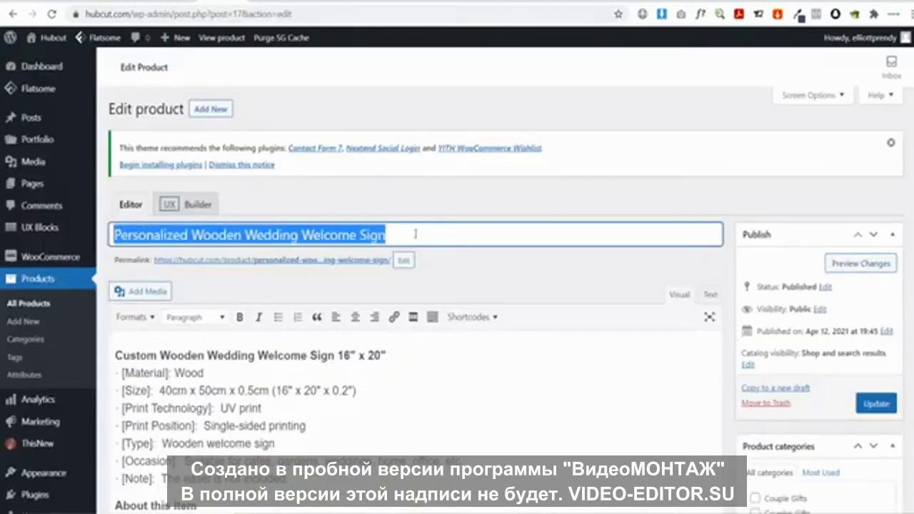
{"action": "left_click", "coordinate": [425, 235]}
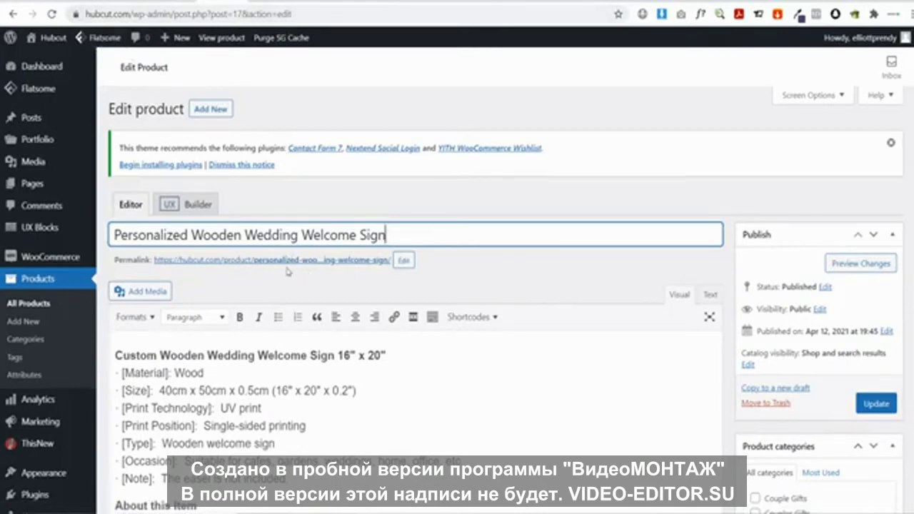
Delete 'welcome' and its extra hyphen so the slug reads personalized-wooden-wedding-sign
{"action": "left_click", "coordinate": [404, 260]}
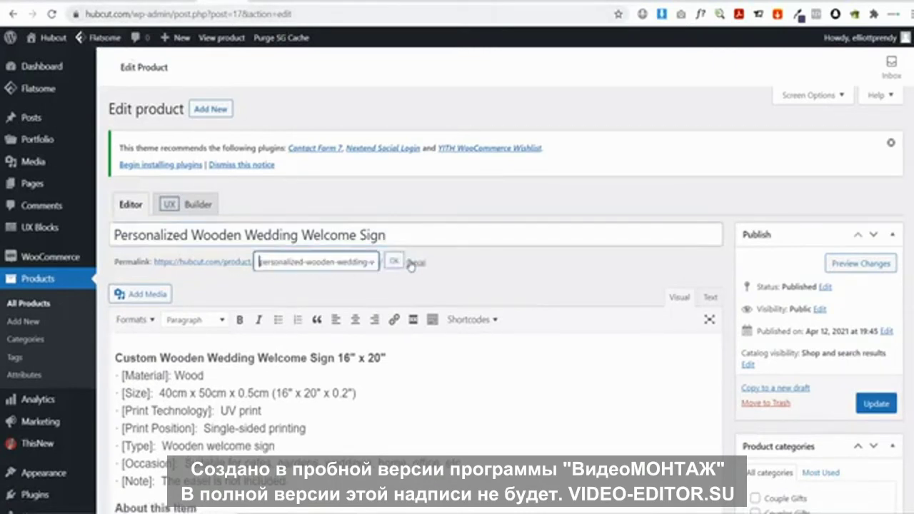
{"action": "left_click_drag", "start_coordinate": [258, 262], "coordinate": [420, 265]}
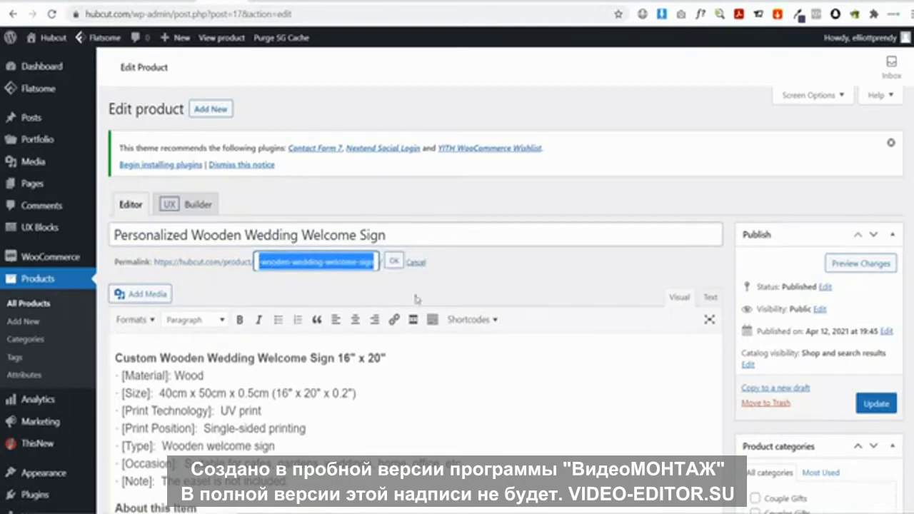
{"action": "left_click", "coordinate": [302, 262]}
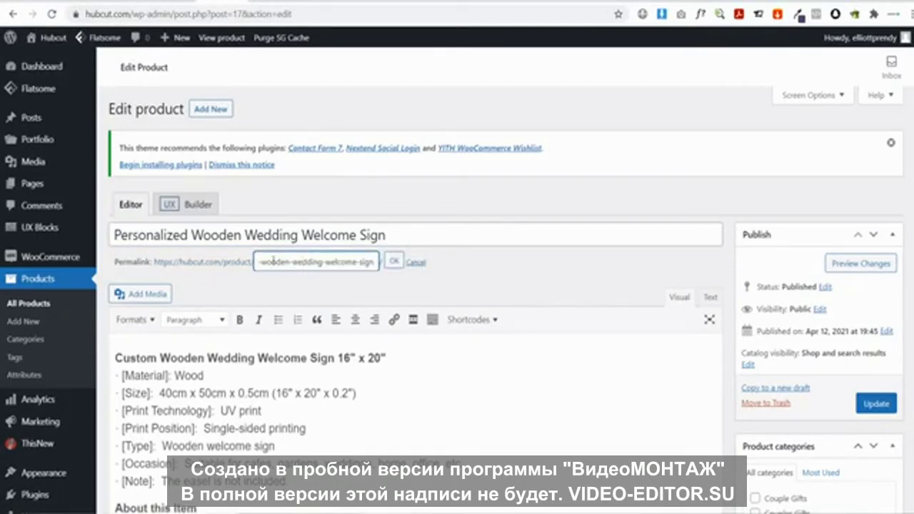
{"action": "left_click_drag", "start_coordinate": [285, 262], "coordinate": [208, 262]}
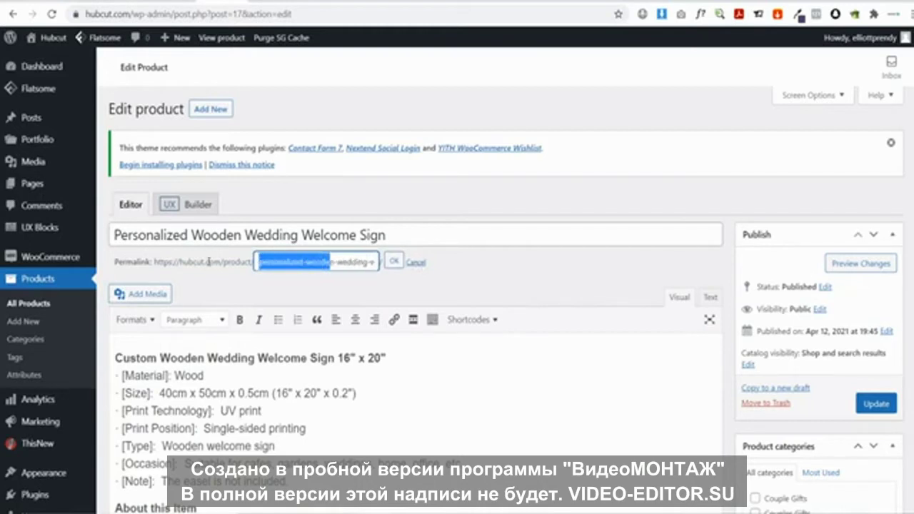
{"action": "left_click_drag", "start_coordinate": [293, 262], "coordinate": [346, 263]}
{"action": "left_click", "coordinate": [346, 262]}
{"action": "double_click", "coordinate": [342, 262]}
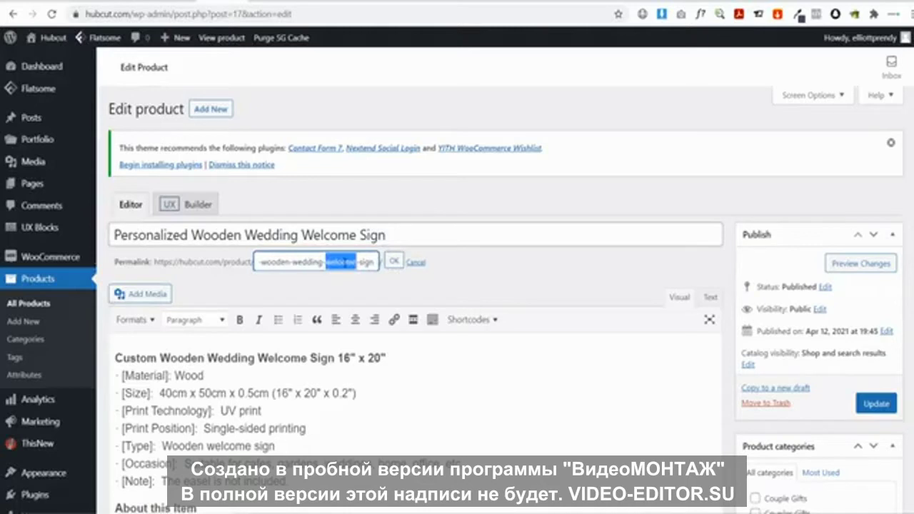
{"action": "key", "text": "BackSpace"}
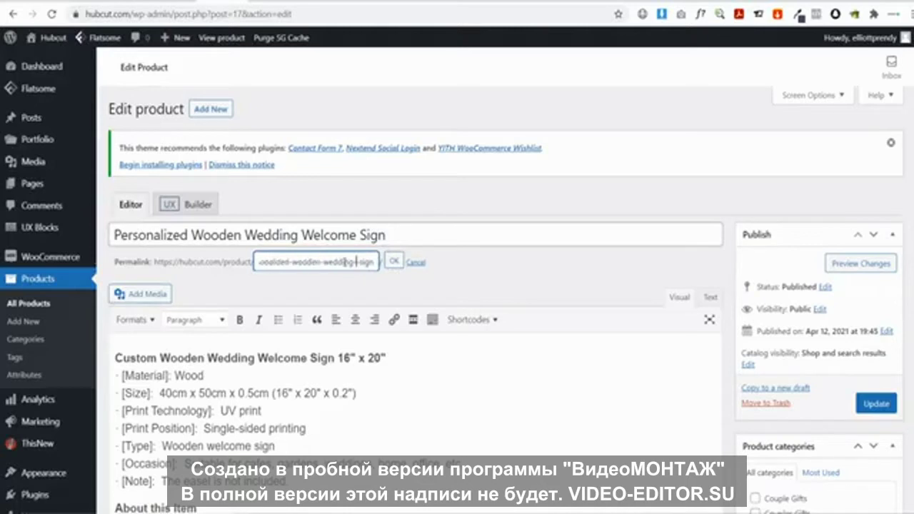
{"action": "key", "text": "BackSpace"}
{"action": "left_click", "coordinate": [393, 262]}
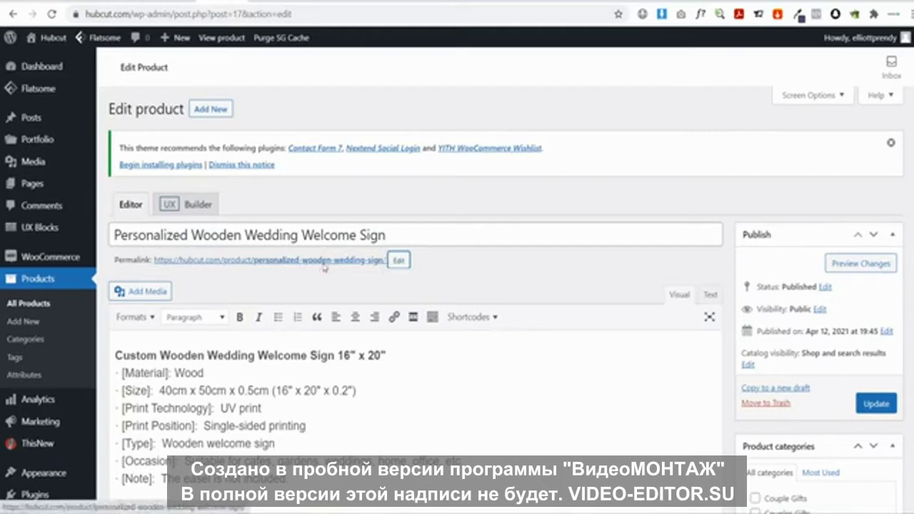
{"action": "scroll", "coordinate": [324, 269], "scroll_direction": "down", "scroll_amount": 2}
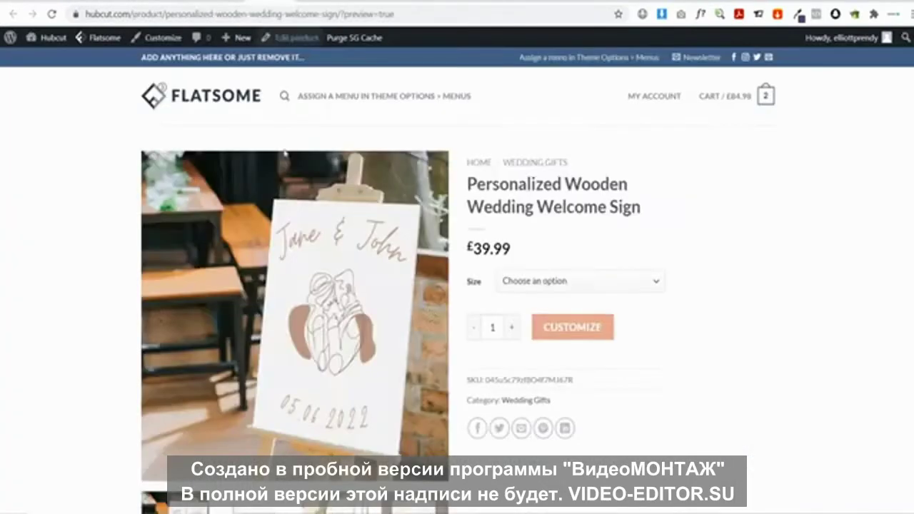
{"action": "scroll", "coordinate": [289, 272], "scroll_direction": "down", "scroll_amount": 6}
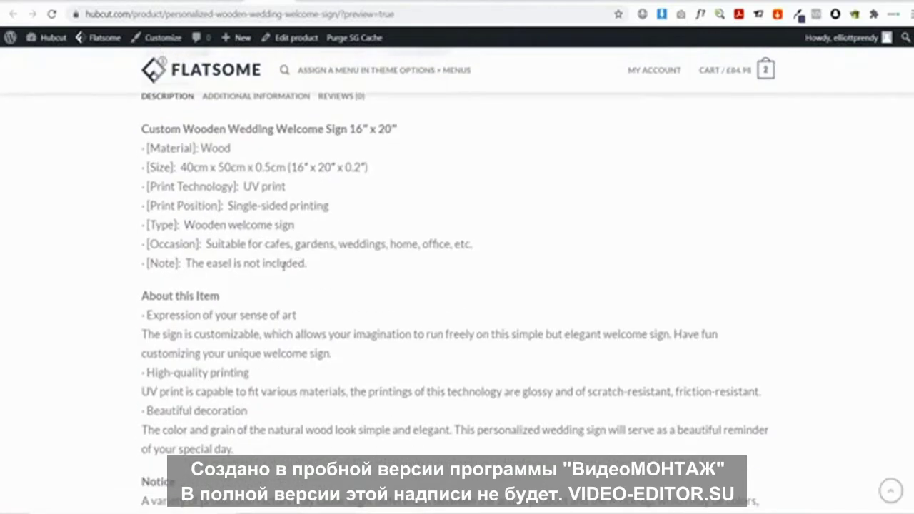
{"action": "scroll", "coordinate": [284, 266], "scroll_direction": "up", "scroll_amount": 1}
{"action": "left_click_drag", "start_coordinate": [135, 195], "coordinate": [335, 220]}
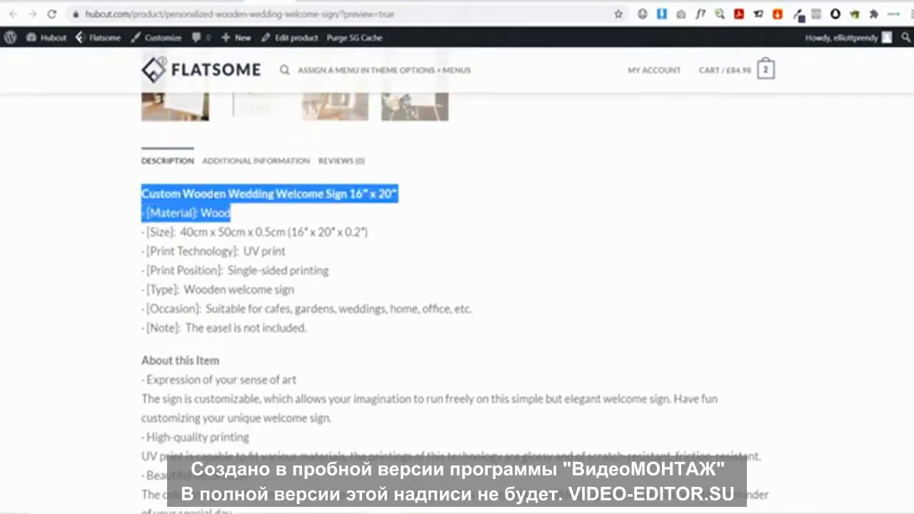
{"action": "left_click", "coordinate": [168, 160]}
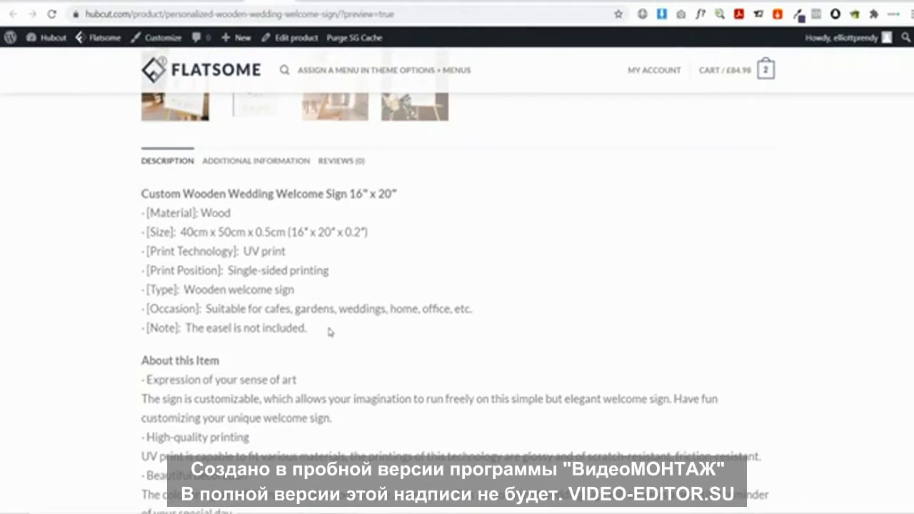
{"action": "left_click_drag", "start_coordinate": [330, 331], "coordinate": [139, 191]}
{"action": "left_click", "coordinate": [225, 227]}
{"action": "scroll", "coordinate": [232, 265], "scroll_direction": "down", "scroll_amount": 3}
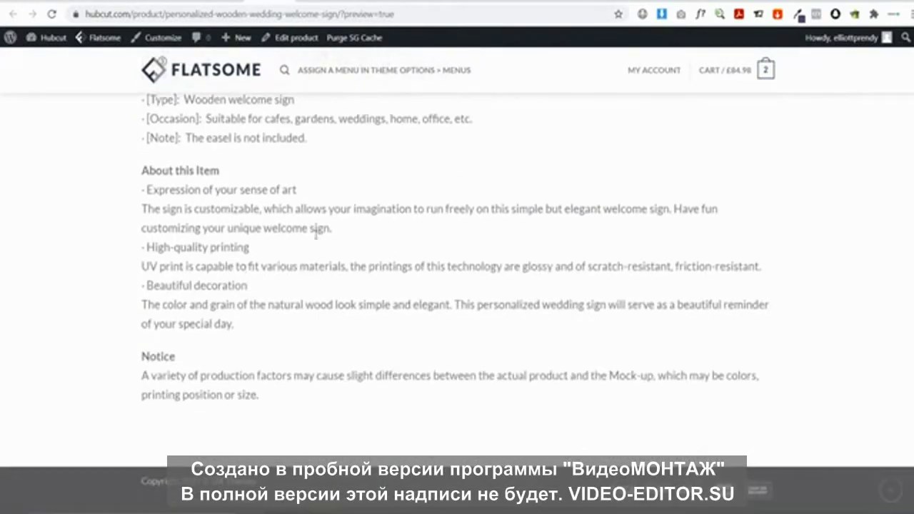
{"action": "scroll", "coordinate": [316, 233], "scroll_direction": "up", "scroll_amount": 2}
{"action": "scroll", "coordinate": [231, 245], "scroll_direction": "up", "scroll_amount": 2}
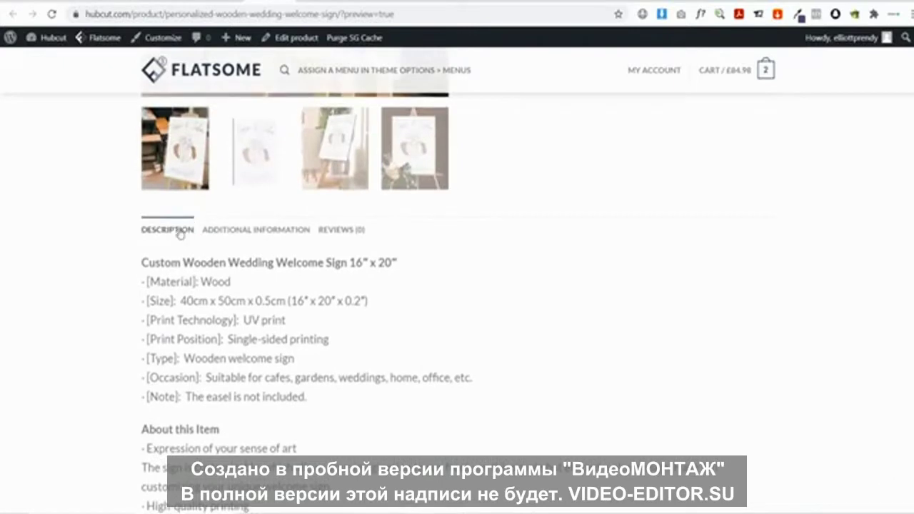
{"action": "scroll", "coordinate": [180, 234], "scroll_direction": "up", "scroll_amount": 6}
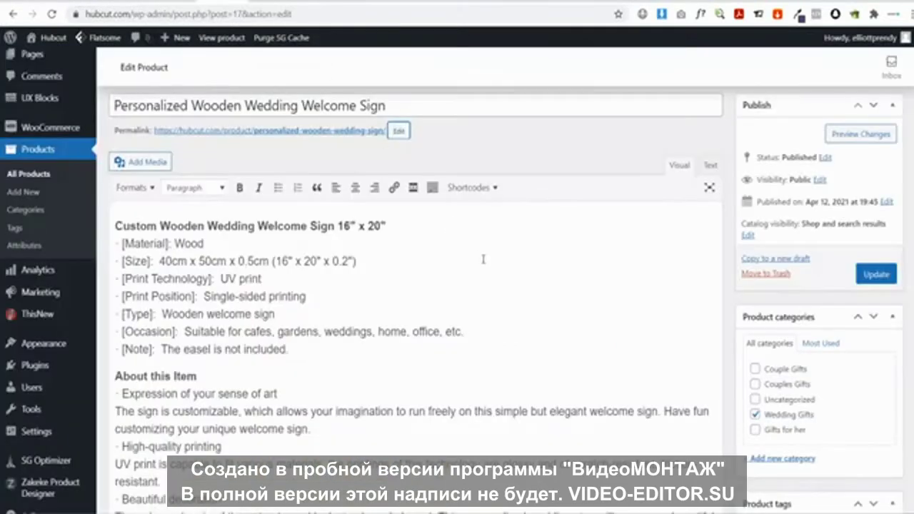
{"action": "scroll", "coordinate": [480, 260], "scroll_direction": "down", "scroll_amount": 15}
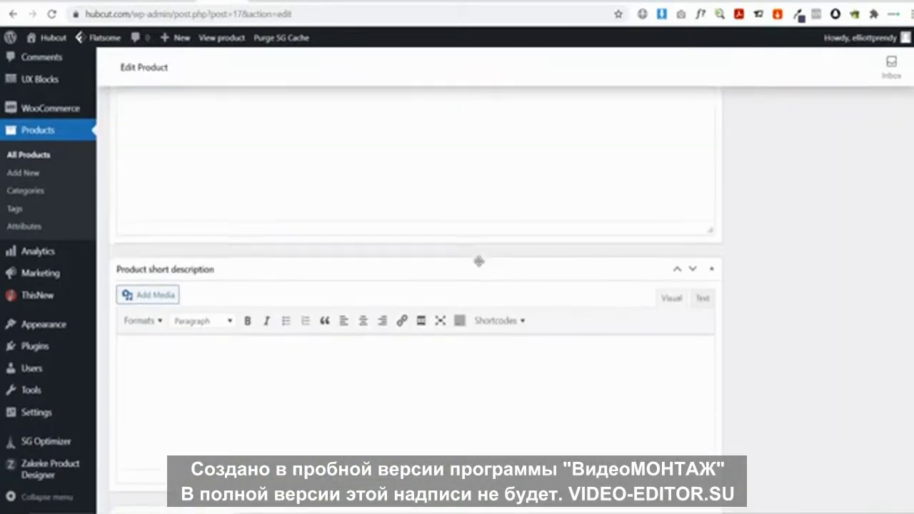
Start a bulleted short description with a bullet pitching the personalized wedding sign with names and wedding date
{"action": "scroll", "coordinate": [435, 264], "scroll_direction": "down", "scroll_amount": 2}
{"action": "scroll", "coordinate": [321, 263], "scroll_direction": "up", "scroll_amount": 1}
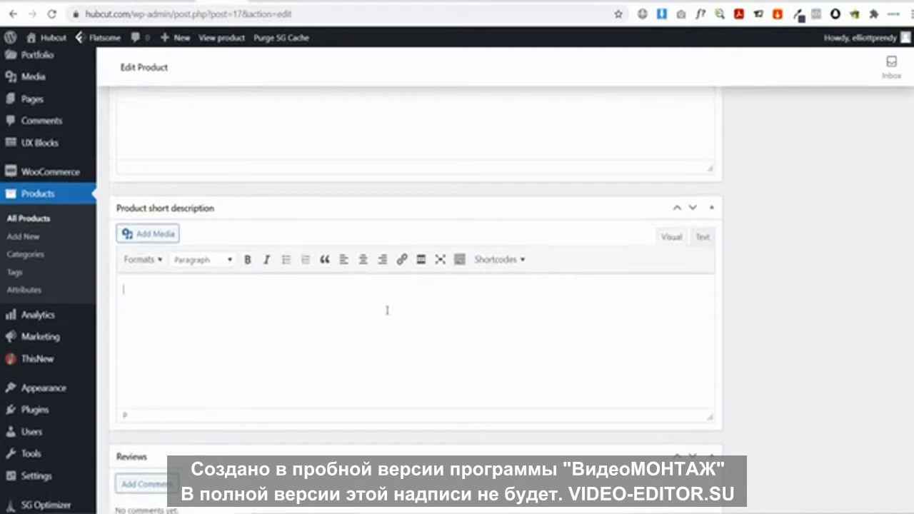
{"action": "left_click", "coordinate": [285, 260]}
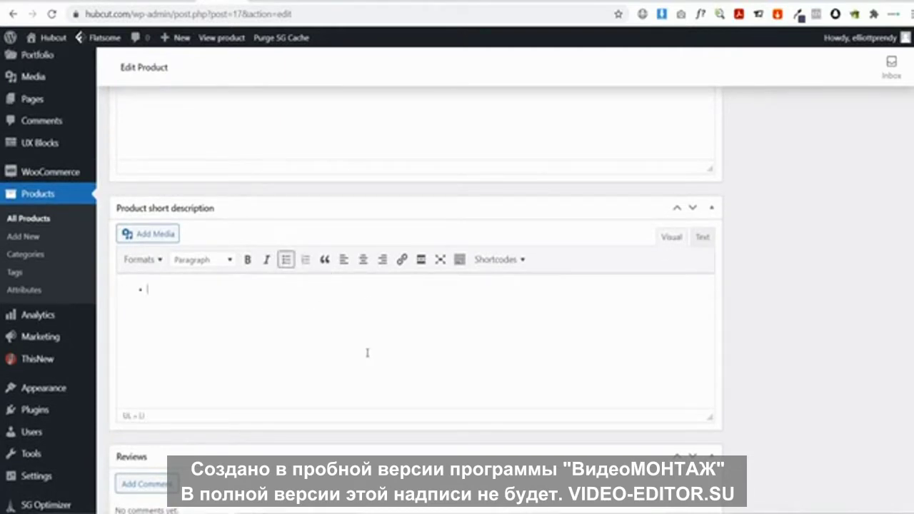
{"action": "type", "text": "Add that extra touch to your big "}
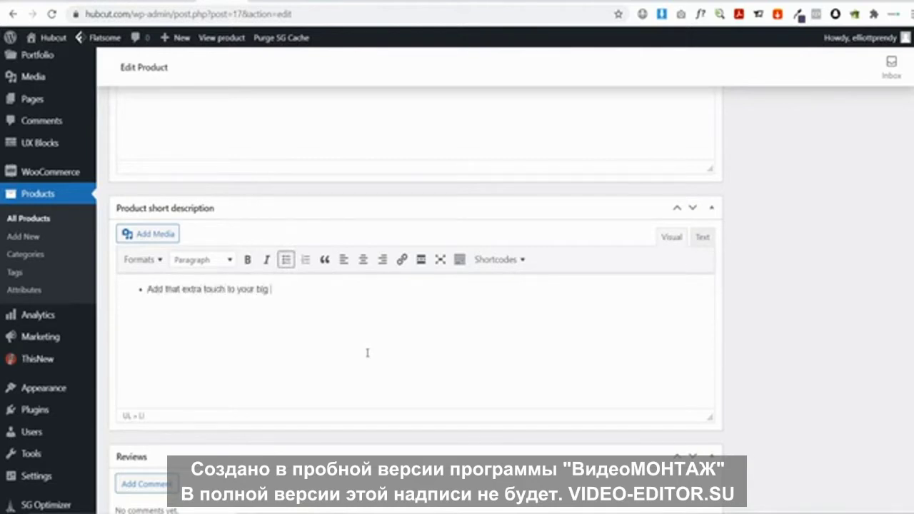
{"action": "type", "text": "day with a e"}
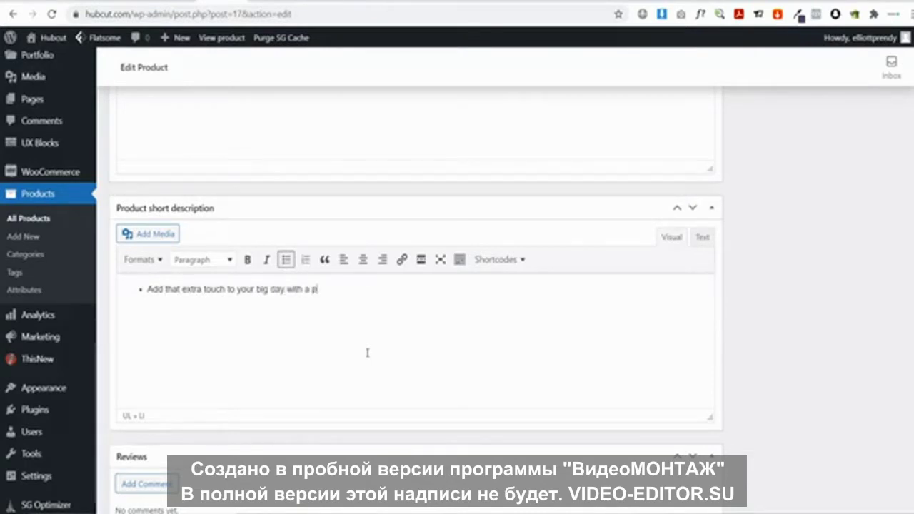
{"action": "type", "text": "ersonalized wedding sign "}
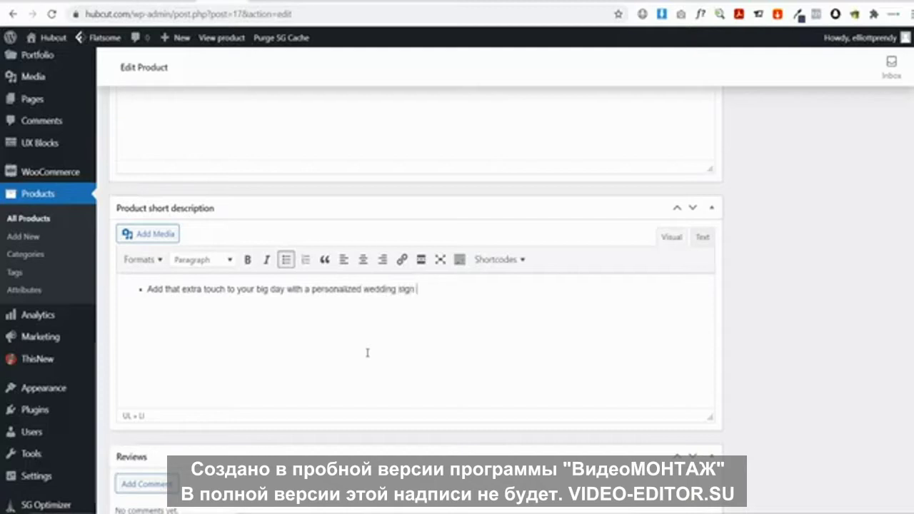
{"action": "type", "text": "with your name"}
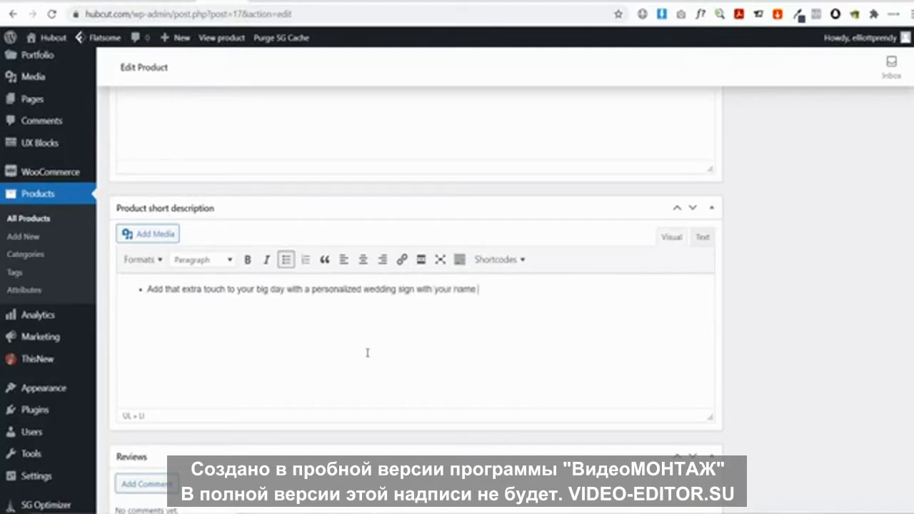
{"action": "type", "text": "s and we"}
{"action": "key", "text": "BackSpace"}
{"action": "key", "text": "BackSpace"}
{"action": "key", "text": "BackSpace"}
{"action": "key", "text": "BackSpace"}
{"action": "type", "text": "wedding date."}
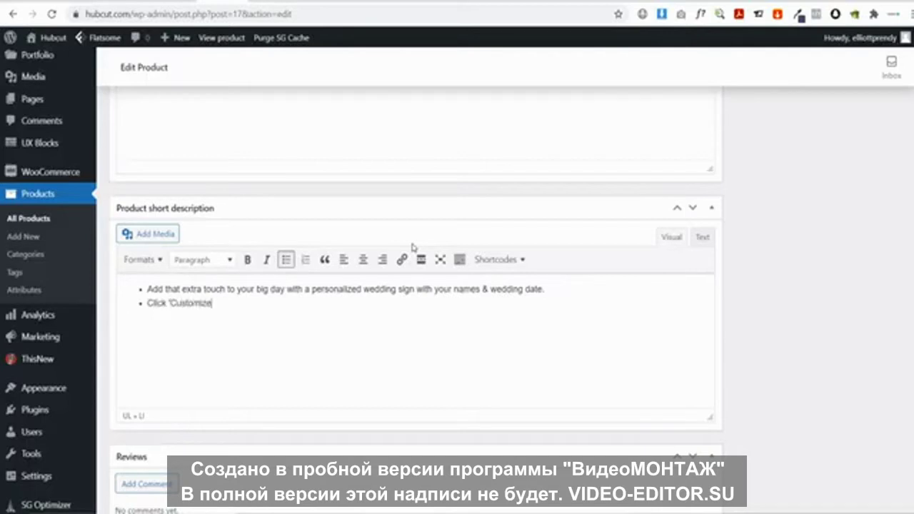
Finish the second bullet so it reads 'Click 'Customize' and simply add your names & dates'
{"action": "type", "text": "and simply add"}
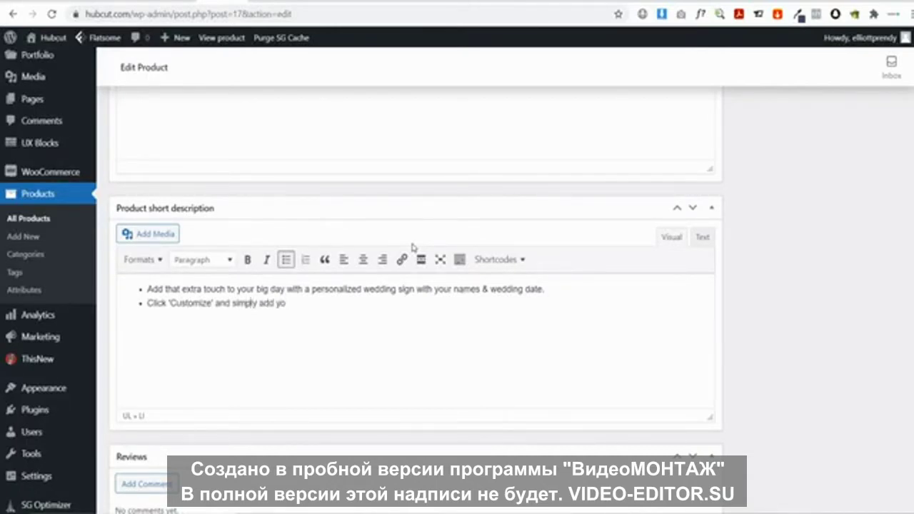
{"action": "type", "text": " your names & dates"}
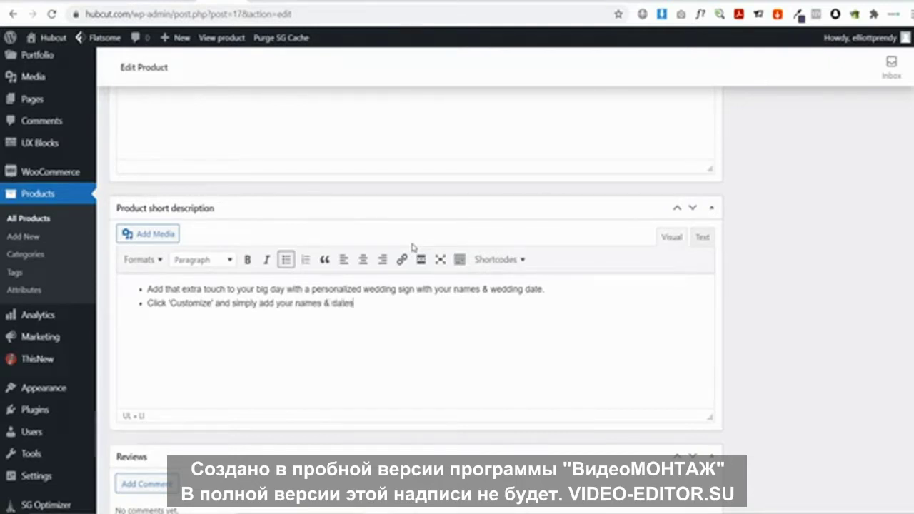
{"action": "left_click_drag", "start_coordinate": [368, 303], "coordinate": [147, 290]}
{"action": "left_click", "coordinate": [226, 323]}
{"action": "scroll", "coordinate": [400, 315], "scroll_direction": "up", "scroll_amount": 15}
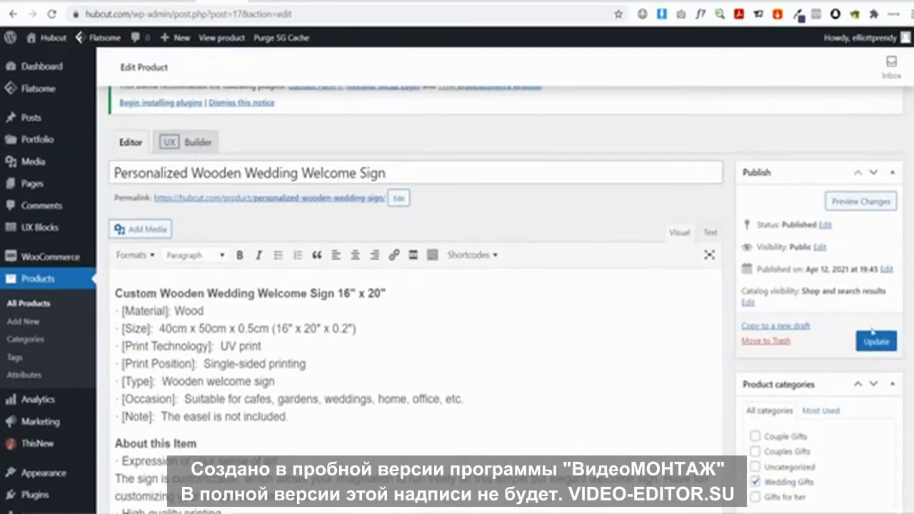
Update the product and check both short description bullets under the £39.99 price on the live page
{"action": "left_click", "coordinate": [875, 340]}
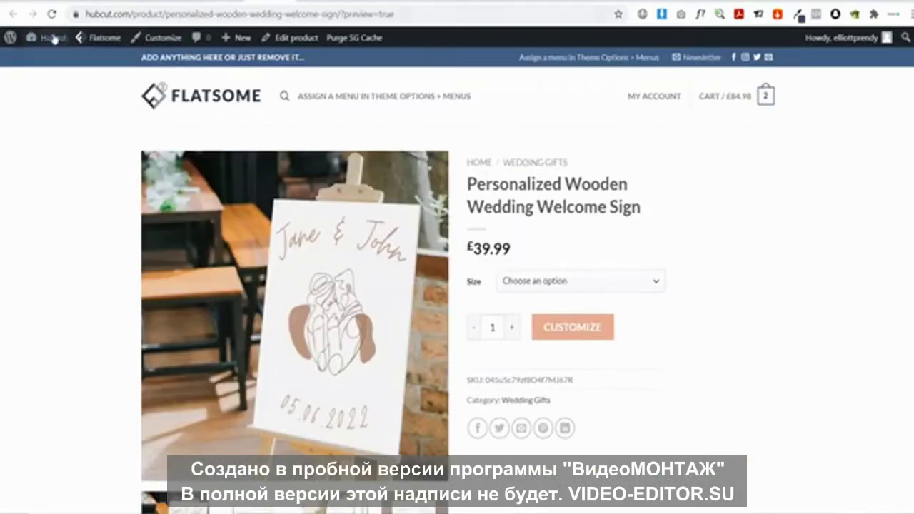
{"action": "left_click", "coordinate": [51, 13]}
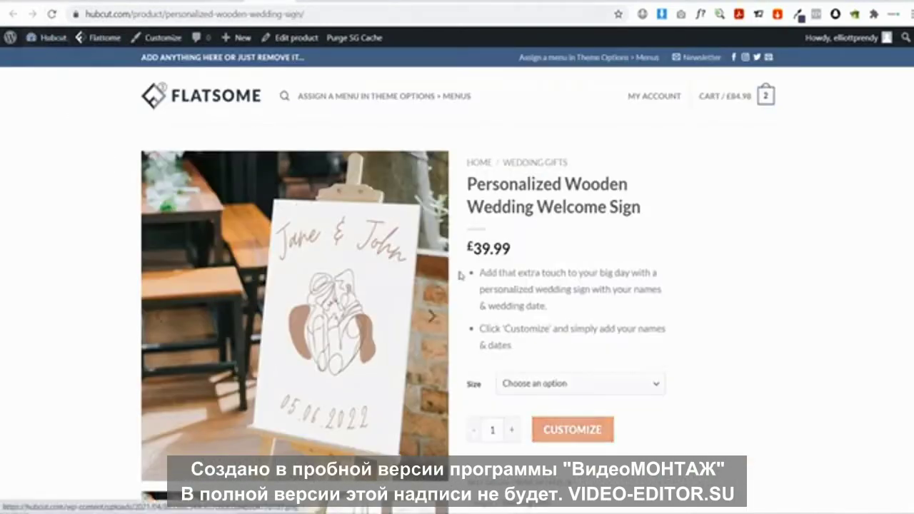
{"action": "left_click_drag", "start_coordinate": [520, 348], "coordinate": [480, 281]}
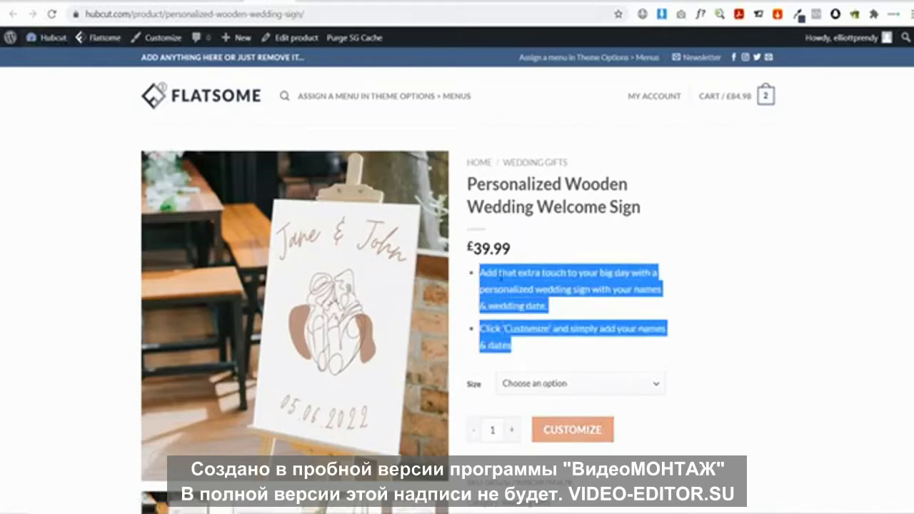
{"action": "left_click", "coordinate": [511, 288]}
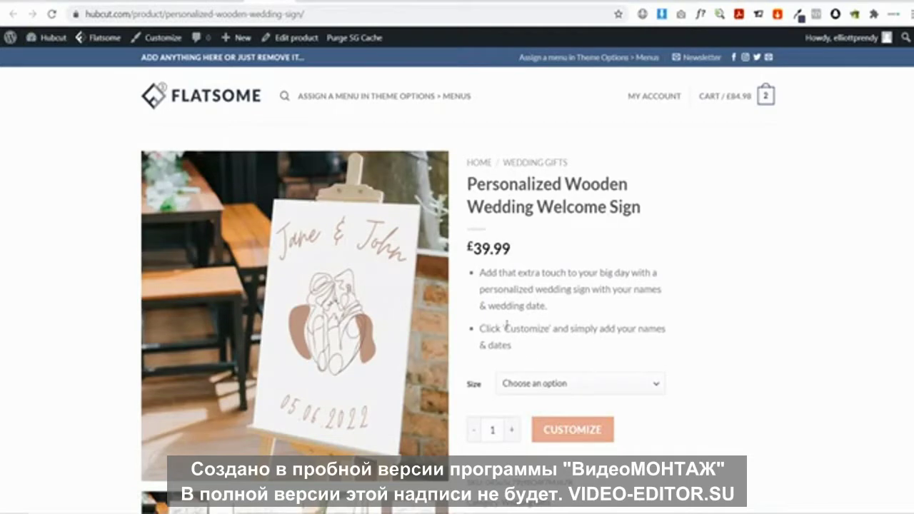
{"action": "left_click_drag", "start_coordinate": [532, 355], "coordinate": [480, 272]}
{"action": "left_click", "coordinate": [519, 276]}
{"action": "scroll", "coordinate": [539, 273], "scroll_direction": "down", "scroll_amount": 8}
{"action": "scroll", "coordinate": [291, 271], "scroll_direction": "up", "scroll_amount": 3}
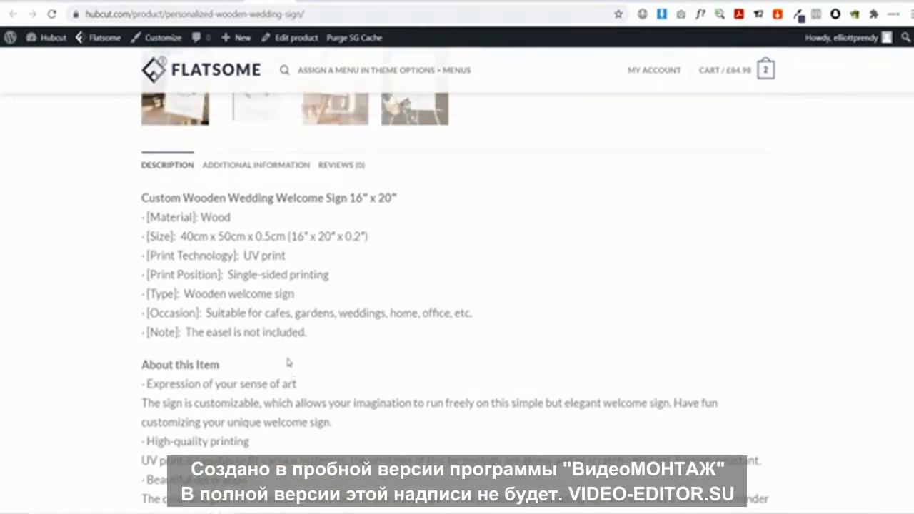
{"action": "scroll", "coordinate": [297, 335], "scroll_direction": "up", "scroll_amount": 2}
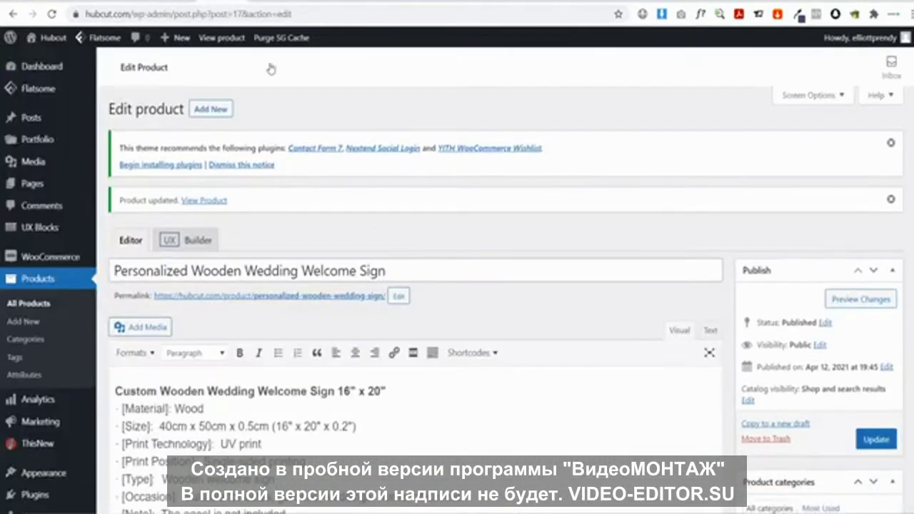
{"action": "scroll", "coordinate": [438, 239], "scroll_direction": "down", "scroll_amount": 10}
{"action": "scroll", "coordinate": [438, 239], "scroll_direction": "down", "scroll_amount": 3}
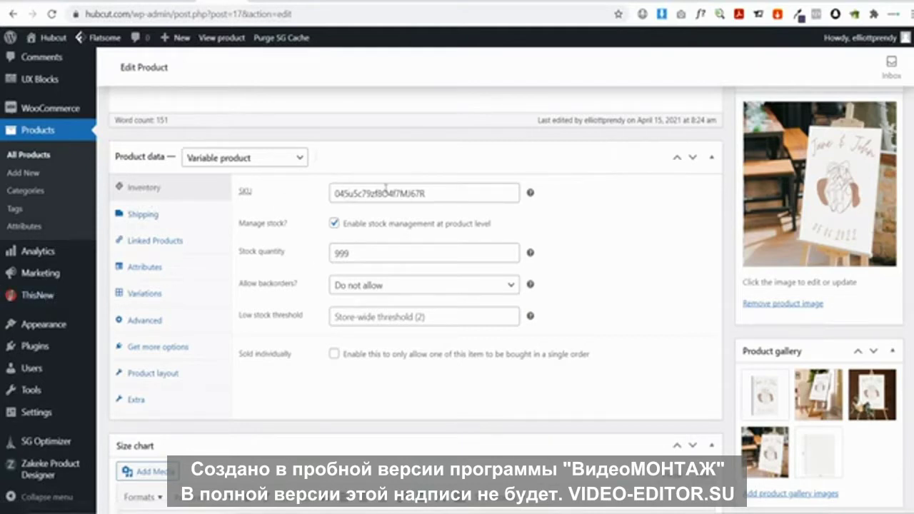
{"action": "double_click", "coordinate": [357, 252]}
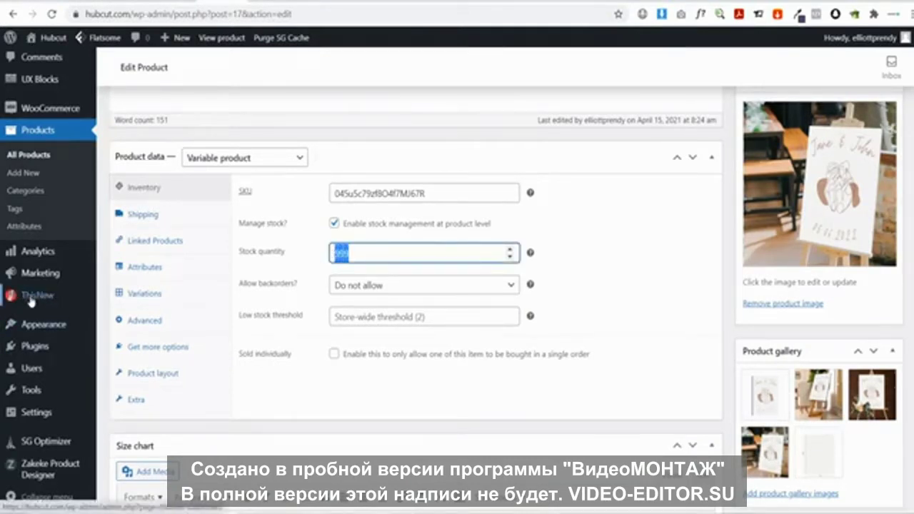
Leave stock quantity unchanged and show the shipping settings: weight 0.618 kg, no dimensions or class
{"action": "left_click", "coordinate": [276, 270]}
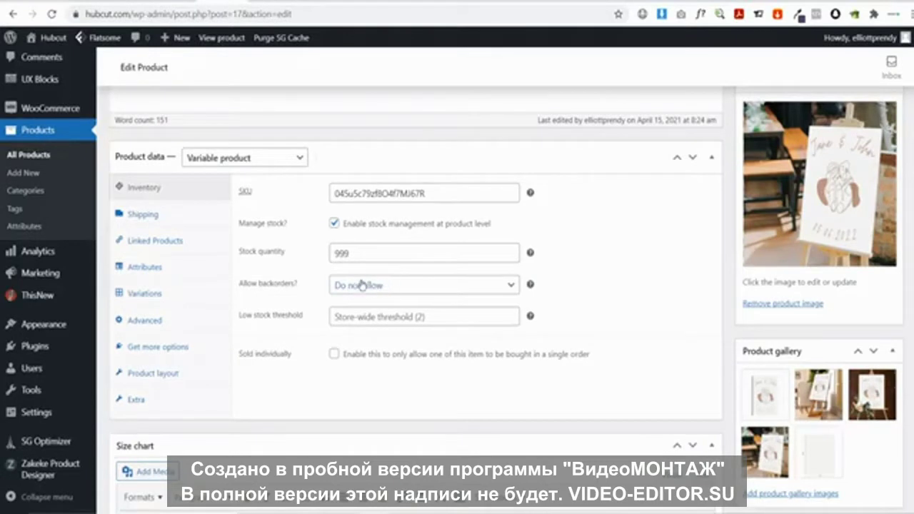
{"action": "left_click", "coordinate": [141, 223]}
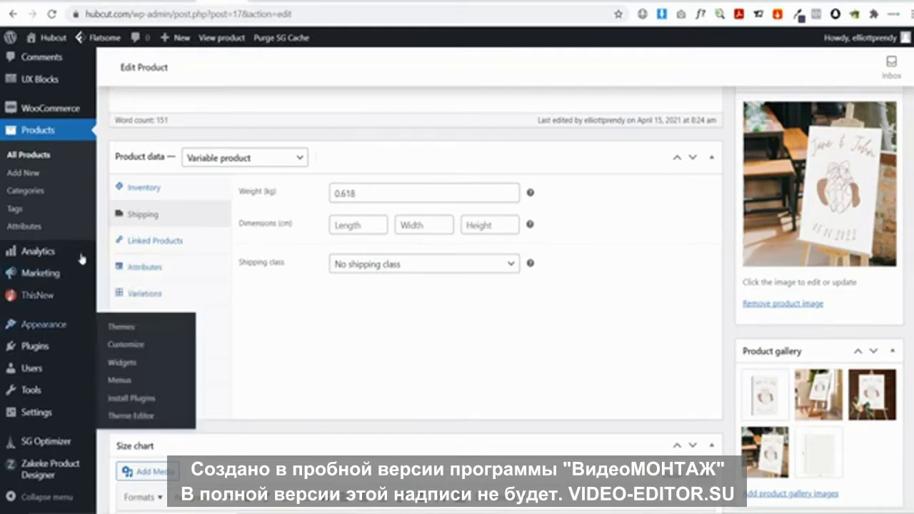
Keep no shipping class and view Linked Products, where Upsells and Cross-sells are empty
{"action": "mouse_move", "coordinate": [45, 113]}
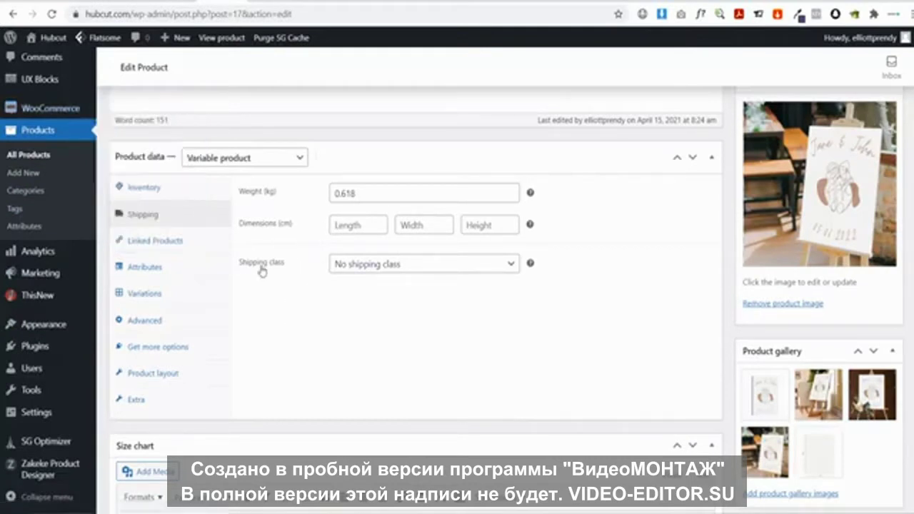
{"action": "left_click", "coordinate": [395, 264]}
{"action": "left_click", "coordinate": [397, 264]}
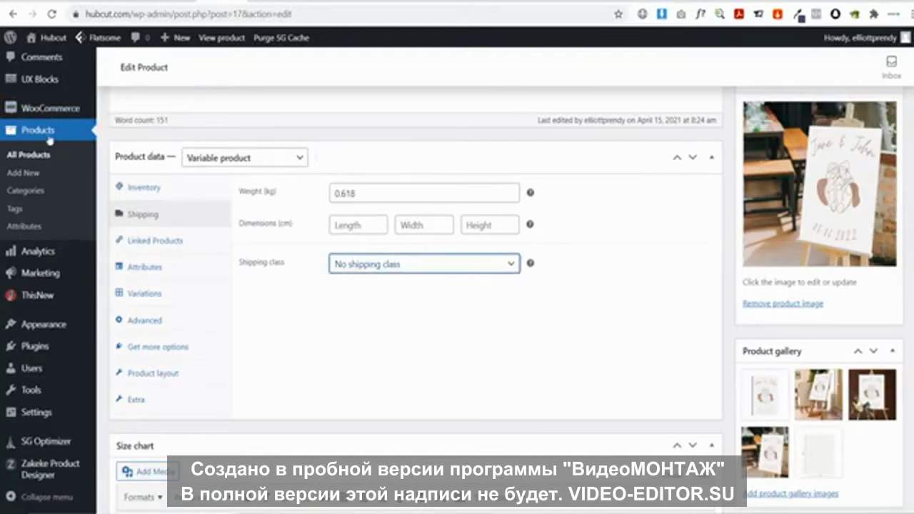
{"action": "left_click", "coordinate": [333, 317]}
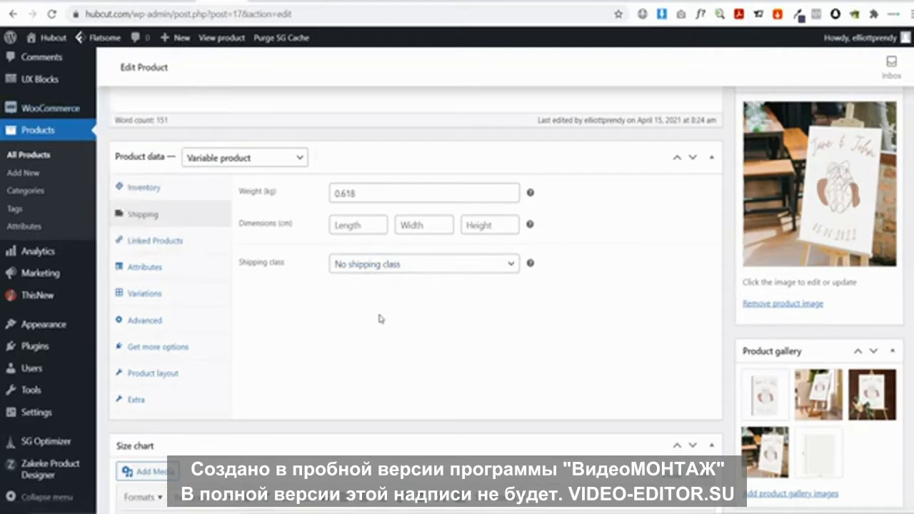
{"action": "left_click", "coordinate": [187, 245]}
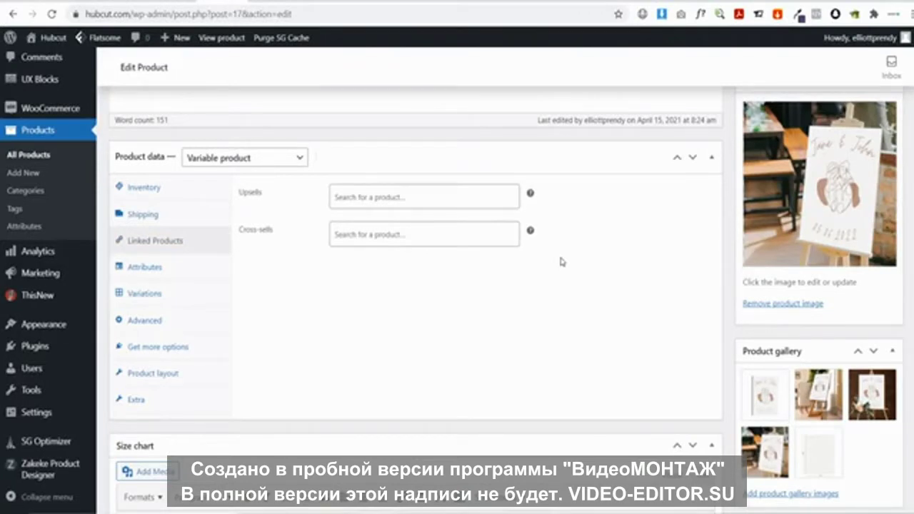
Add Personalized Lovers Coffee Mug 15 Oz as an upsell via a 'Pos' search and update the product
{"action": "left_click", "coordinate": [367, 194]}
{"action": "type", "text": "Pos"}
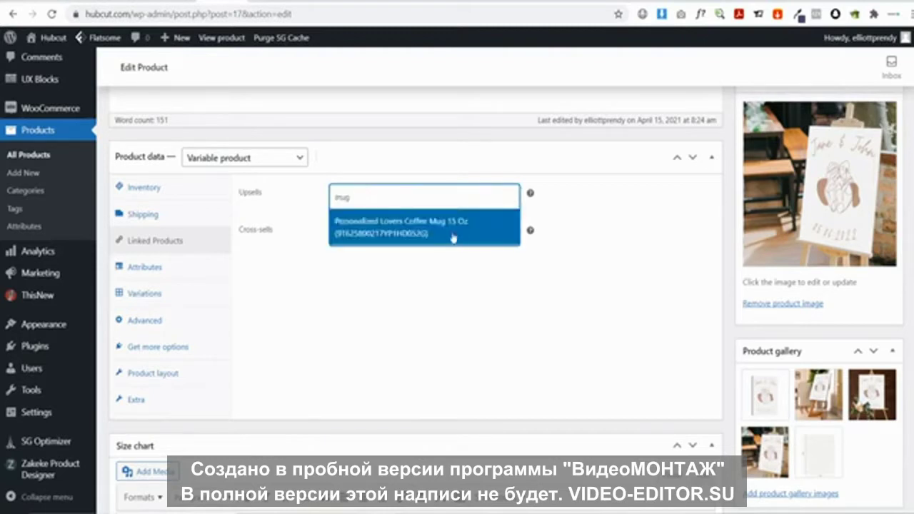
{"action": "left_click", "coordinate": [441, 227]}
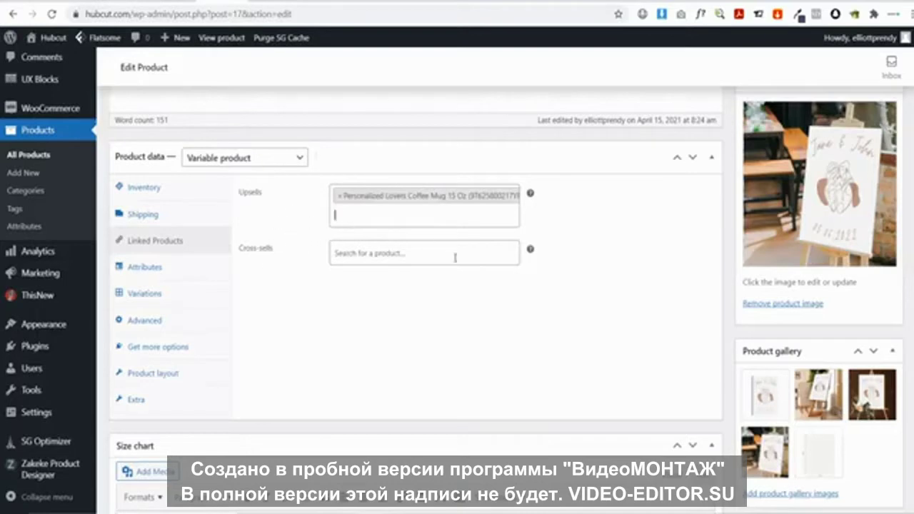
{"action": "scroll", "coordinate": [821, 300], "scroll_direction": "up", "scroll_amount": 15}
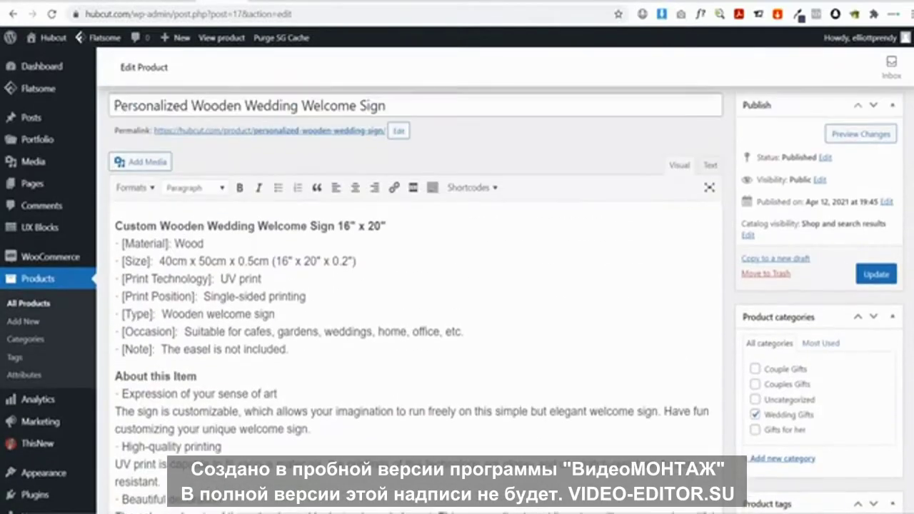
{"action": "left_click", "coordinate": [876, 326]}
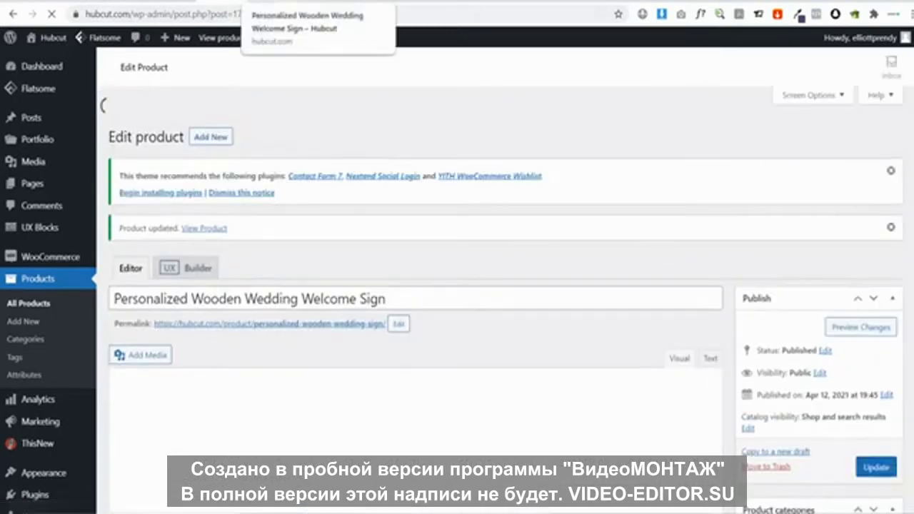
Reload the live product page and confirm the coffee mug at £15.99 under 'You may also like...'
{"action": "left_click", "coordinate": [261, 2]}
{"action": "left_click", "coordinate": [51, 13]}
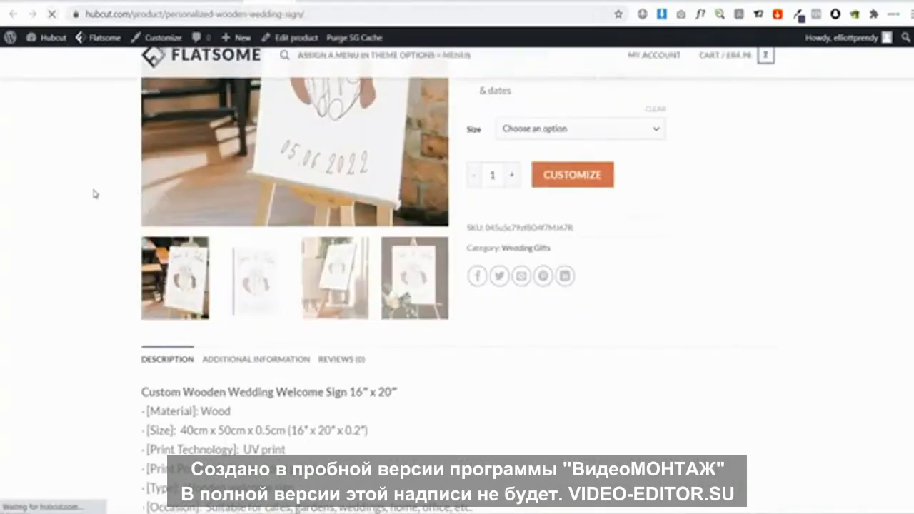
{"action": "scroll", "coordinate": [93, 167], "scroll_direction": "down", "scroll_amount": 5}
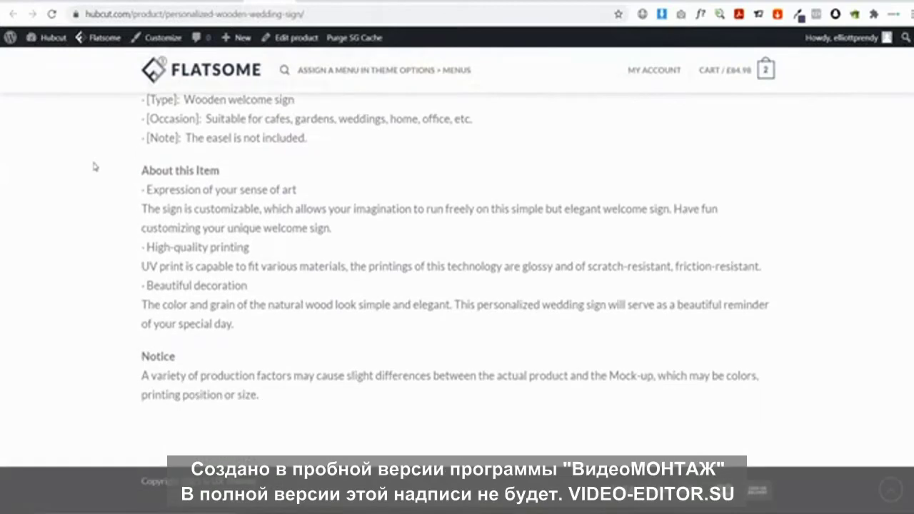
{"action": "scroll", "coordinate": [94, 168], "scroll_direction": "up", "scroll_amount": 10}
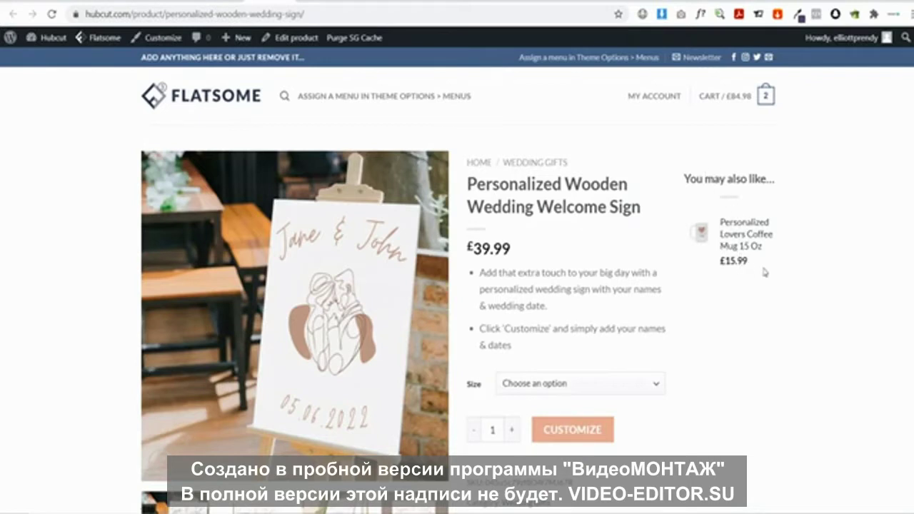
{"action": "left_click_drag", "start_coordinate": [764, 272], "coordinate": [717, 222]}
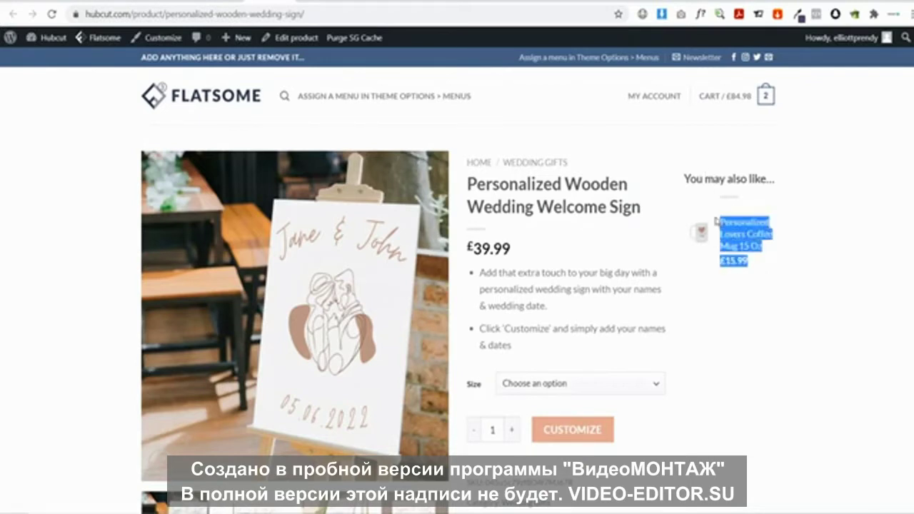
{"action": "left_click", "coordinate": [763, 275]}
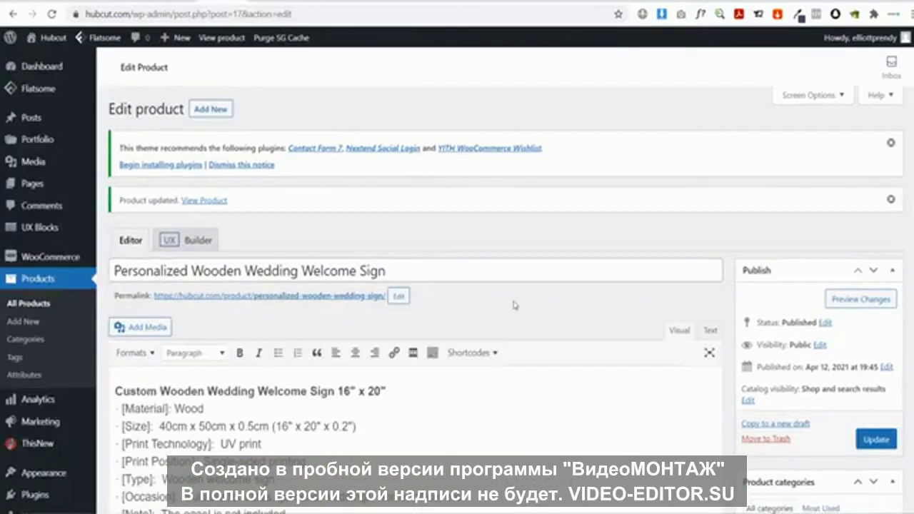
Remove the coffee mug from the Upsells and return to the product's shipping settings
{"action": "scroll", "coordinate": [515, 305], "scroll_direction": "down", "scroll_amount": 15}
{"action": "left_click", "coordinate": [141, 177]}
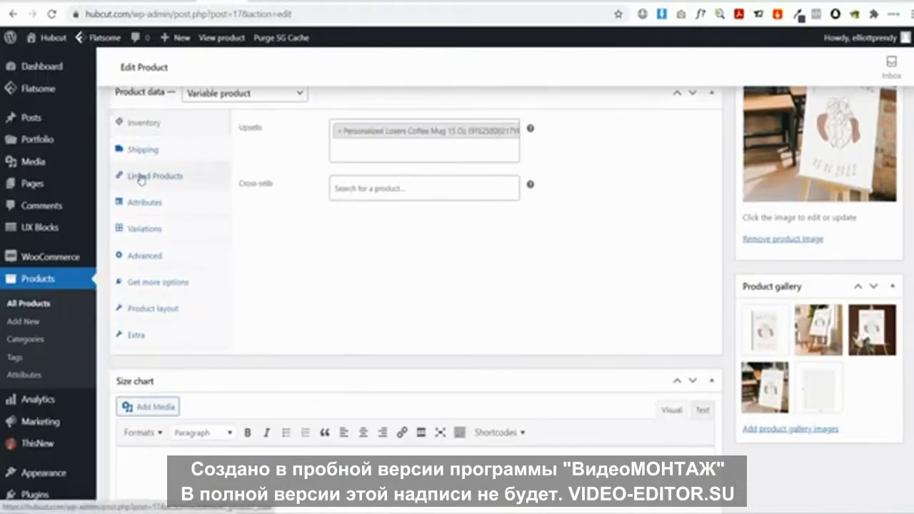
{"action": "left_click", "coordinate": [340, 132]}
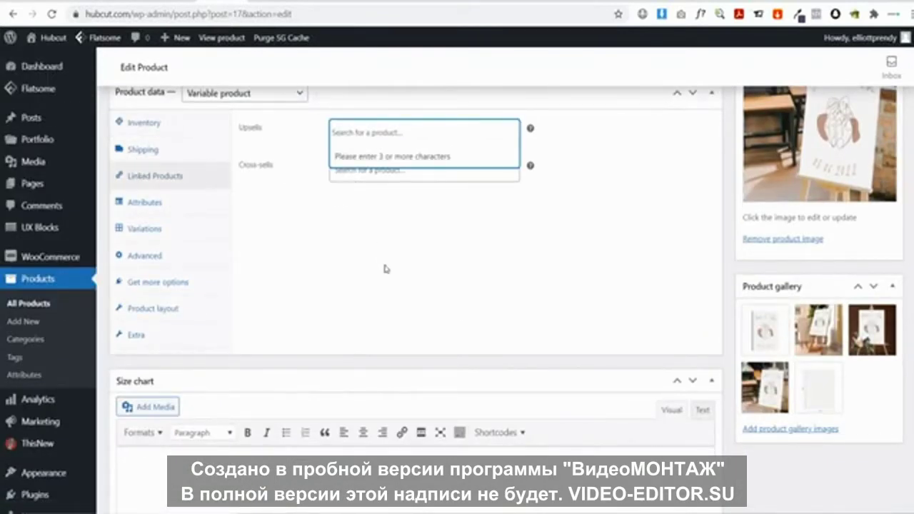
{"action": "left_click", "coordinate": [386, 270]}
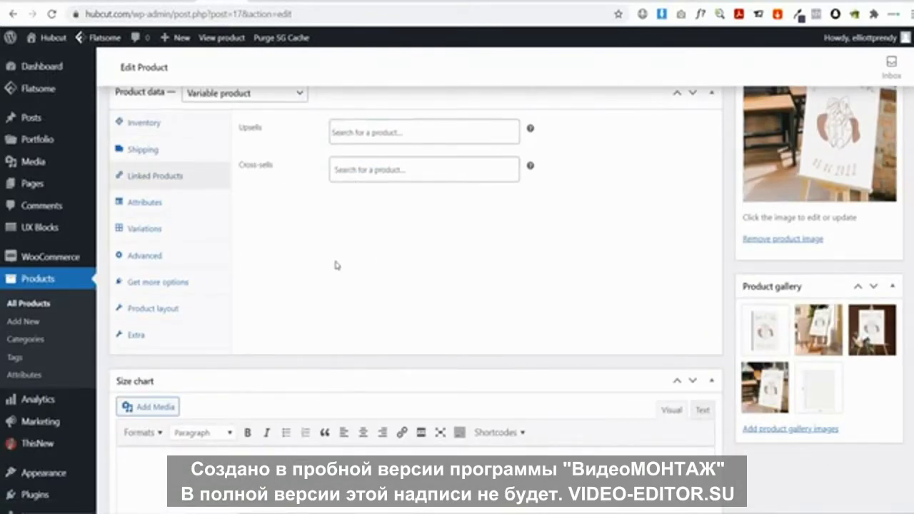
{"action": "left_click", "coordinate": [146, 149]}
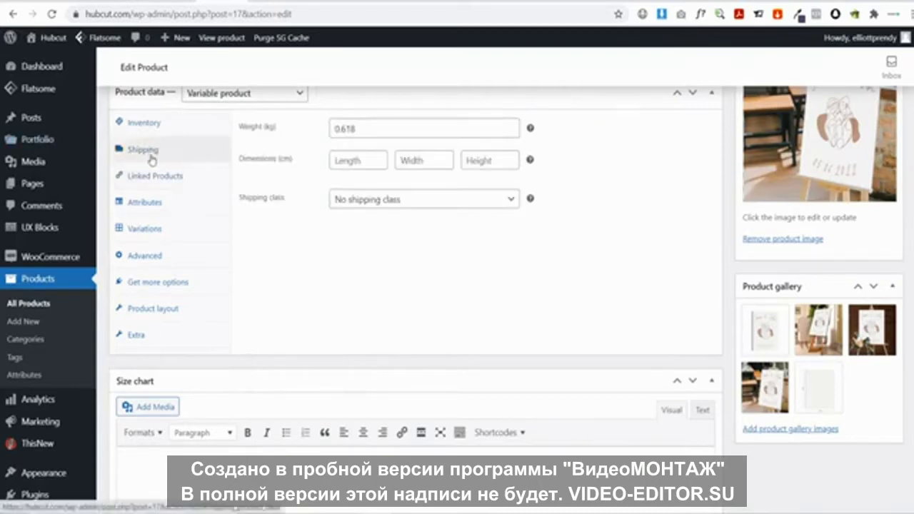
Check the Additional Information tab on the live wedding sign product page
{"action": "left_click", "coordinate": [239, 38]}
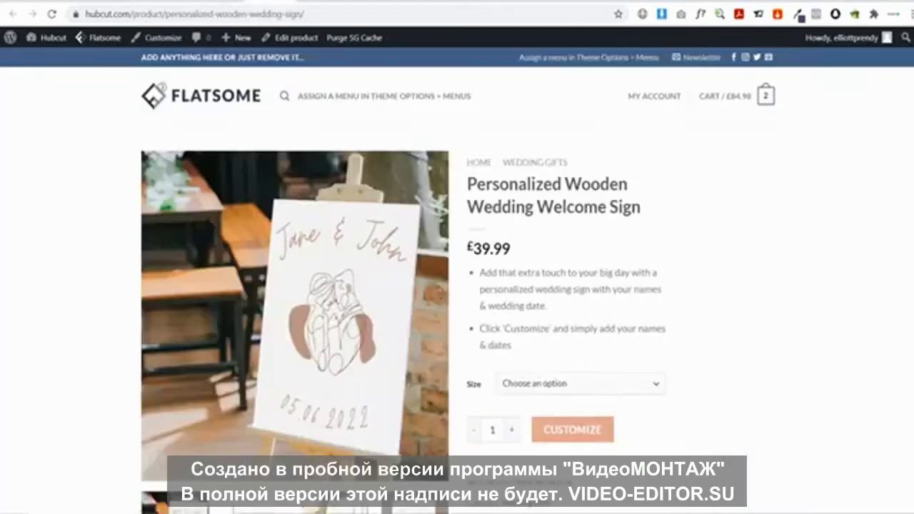
{"action": "scroll", "coordinate": [214, 257], "scroll_direction": "down", "scroll_amount": 5}
{"action": "scroll", "coordinate": [140, 258], "scroll_direction": "down", "scroll_amount": 4}
{"action": "scroll", "coordinate": [143, 265], "scroll_direction": "up", "scroll_amount": 4}
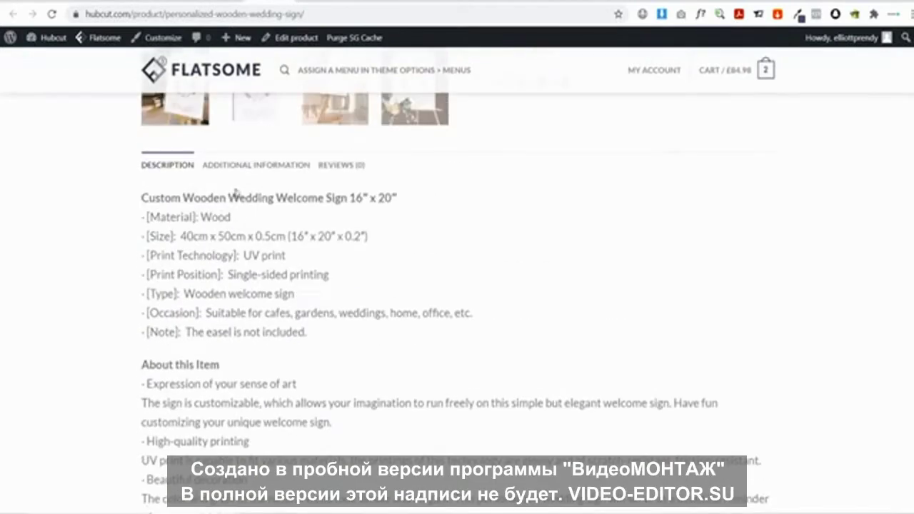
{"action": "left_click", "coordinate": [238, 167]}
{"action": "scroll", "coordinate": [239, 183], "scroll_direction": "up", "scroll_amount": 3}
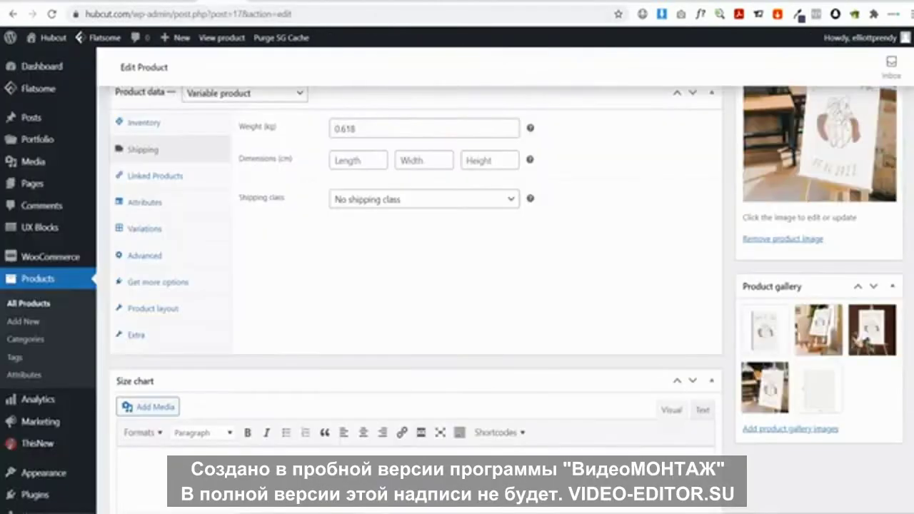
Inspect the Size attribute values, then view the variations, including #47 sized 16"x20"
{"action": "left_click", "coordinate": [153, 204]}
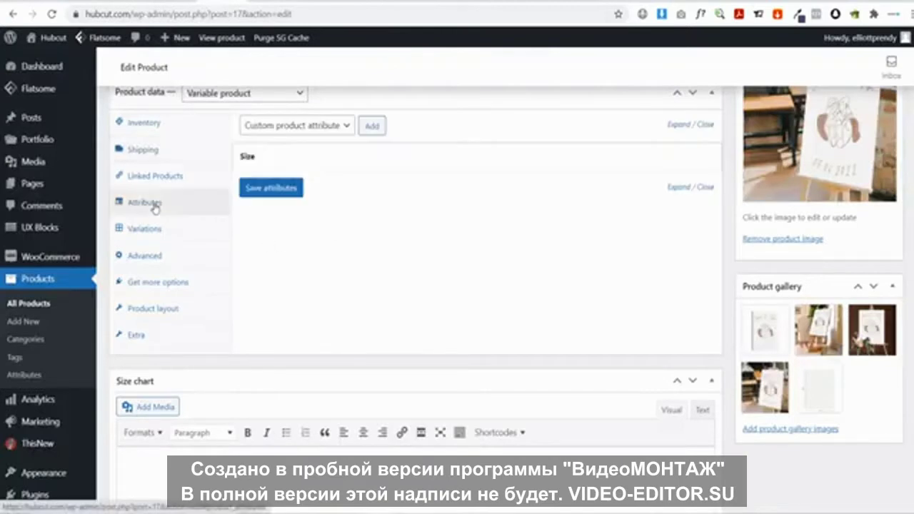
{"action": "left_click", "coordinate": [360, 163]}
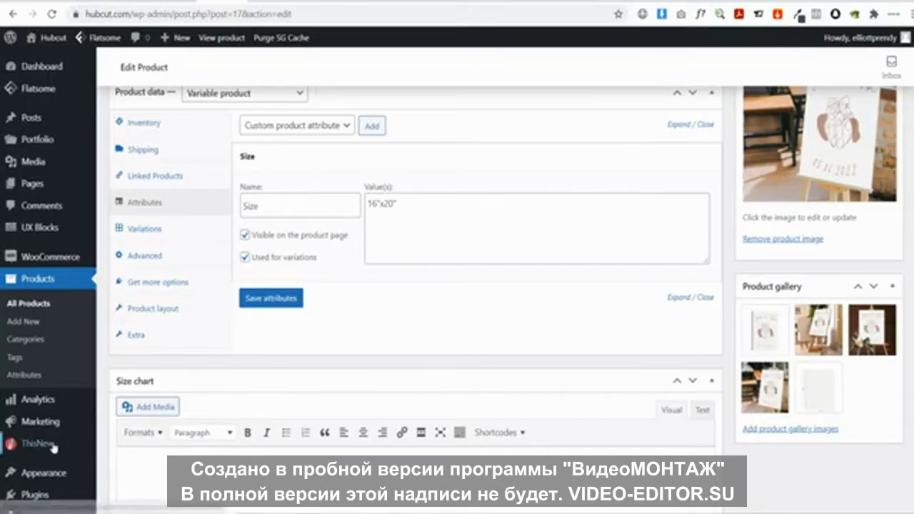
{"action": "left_click", "coordinate": [143, 233]}
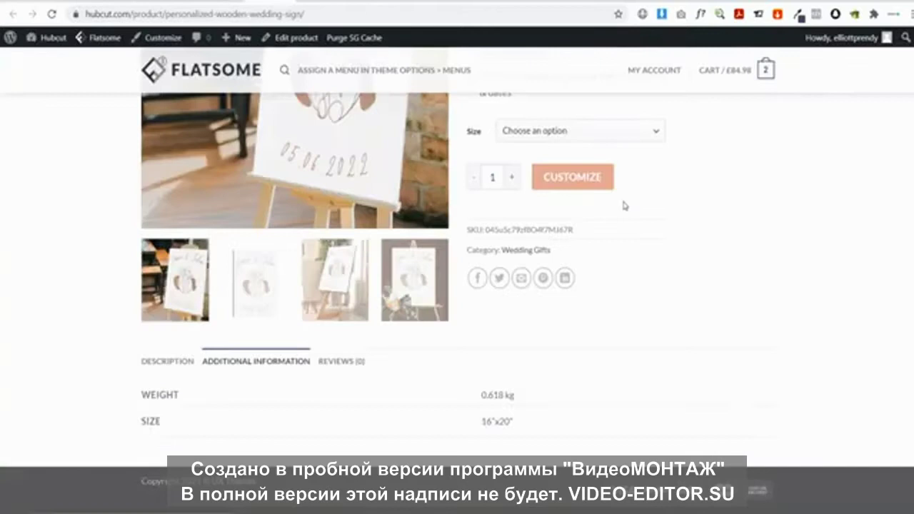
Choose the 16"x20" size for the wedding sign on its product page, showing 999 in stock
{"action": "scroll", "coordinate": [623, 205], "scroll_direction": "up", "scroll_amount": 3}
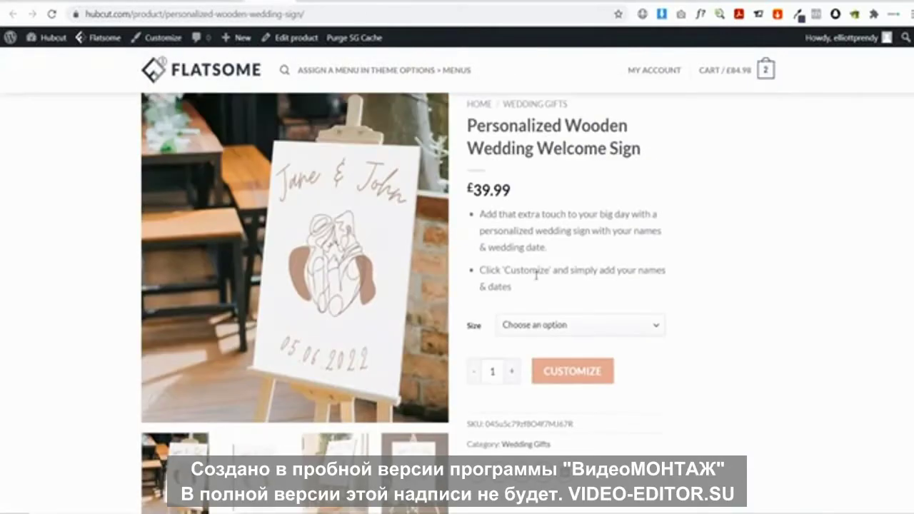
{"action": "scroll", "coordinate": [535, 271], "scroll_direction": "down", "scroll_amount": 1}
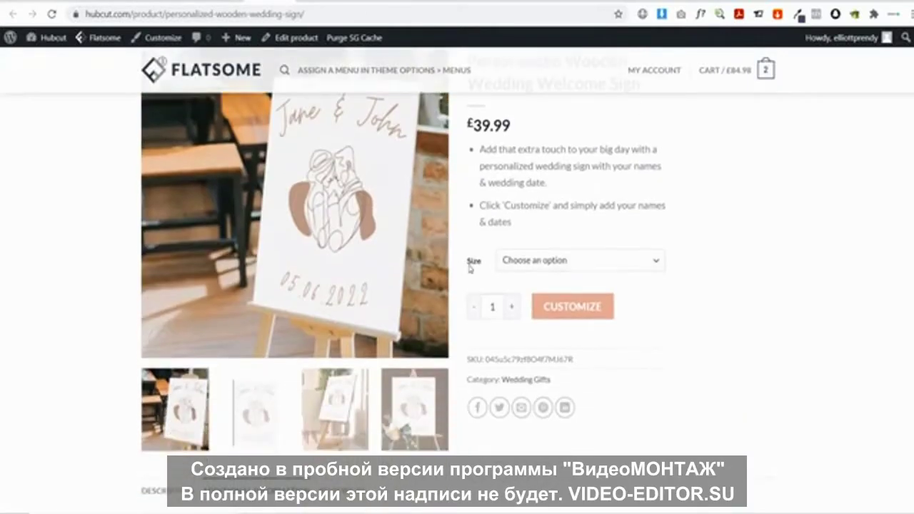
{"action": "left_click", "coordinate": [525, 262]}
{"action": "left_click", "coordinate": [517, 303]}
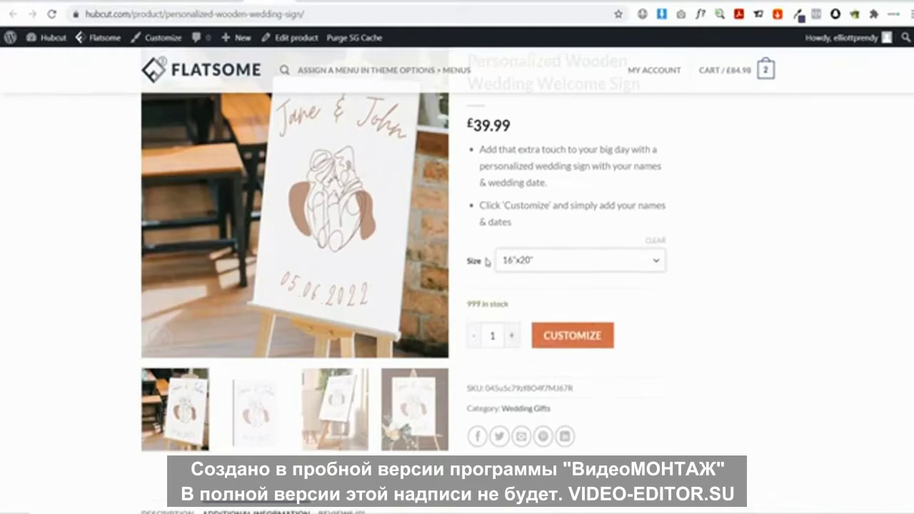
{"action": "left_click", "coordinate": [600, 266]}
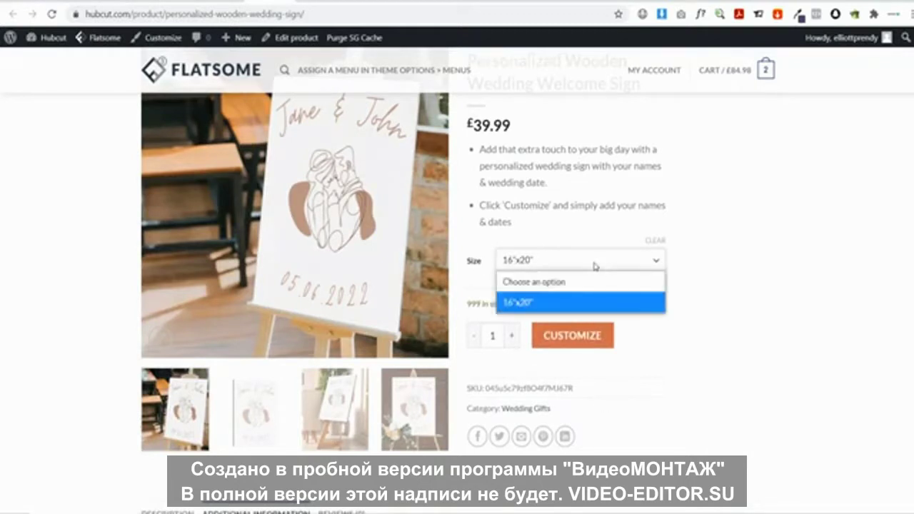
{"action": "left_click", "coordinate": [595, 266]}
{"action": "left_click", "coordinate": [536, 266]}
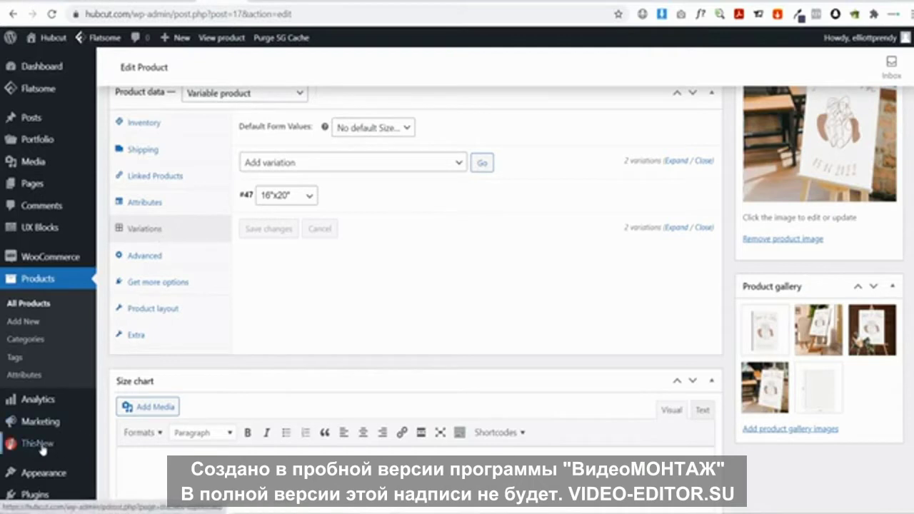
Review the product data tabs, ending on Product layout: custom layout None, empty top and bottom content
{"action": "left_click", "coordinate": [157, 202]}
{"action": "left_click", "coordinate": [156, 227]}
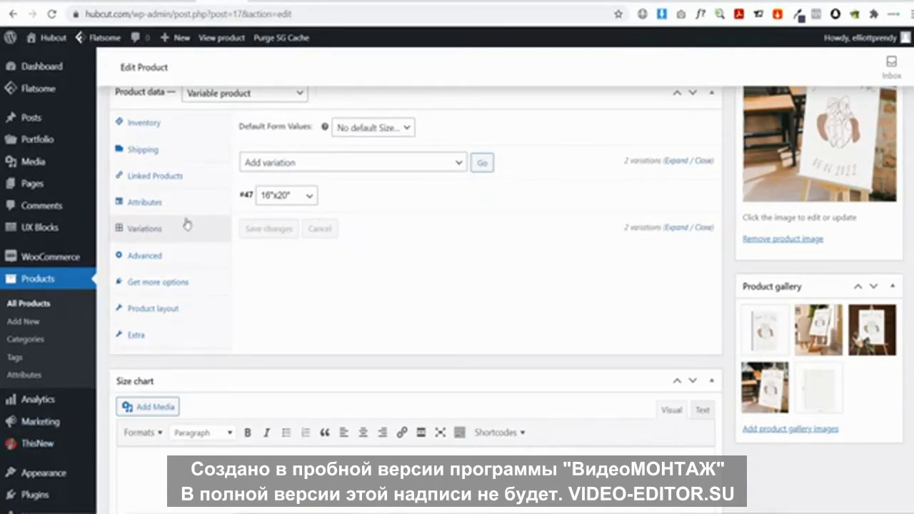
{"action": "left_click", "coordinate": [153, 257]}
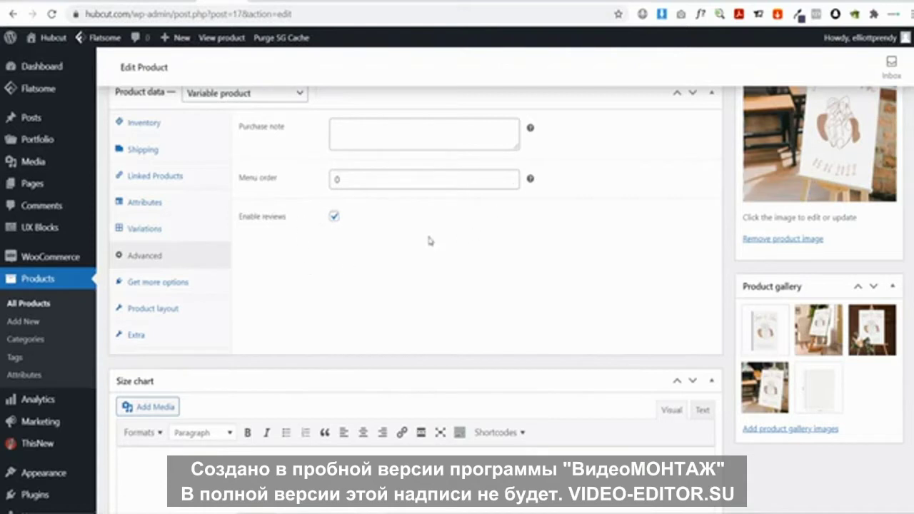
{"action": "left_click", "coordinate": [169, 284]}
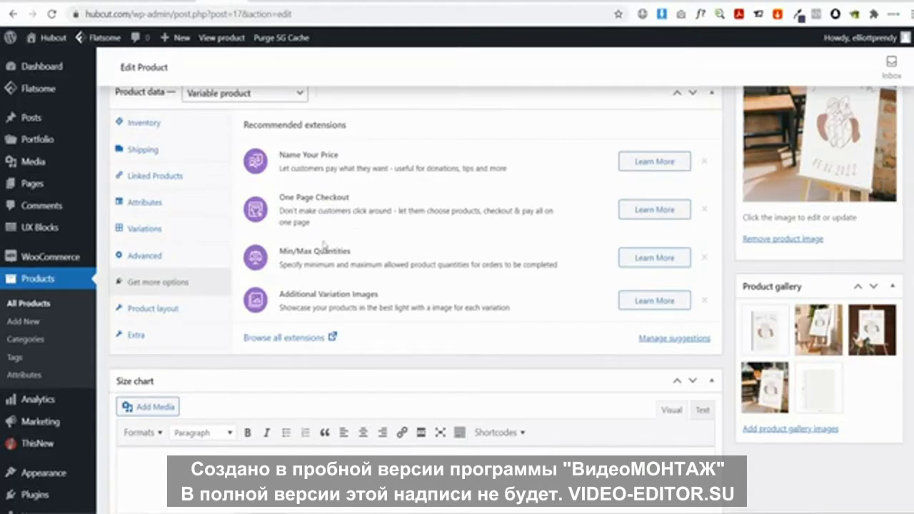
{"action": "left_click", "coordinate": [158, 308]}
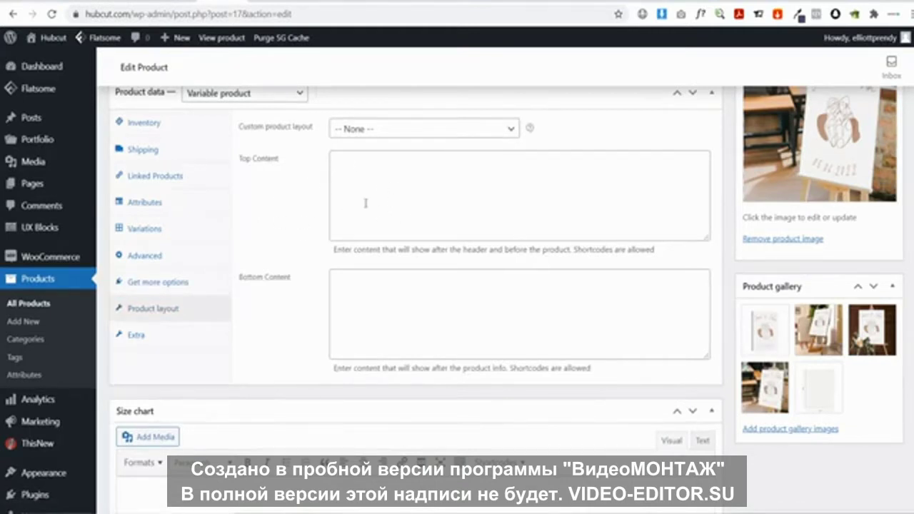
Check the Extra settings' YouTube product video at 900x900 in Lightbox, then view the storefront page
{"action": "left_click", "coordinate": [164, 337]}
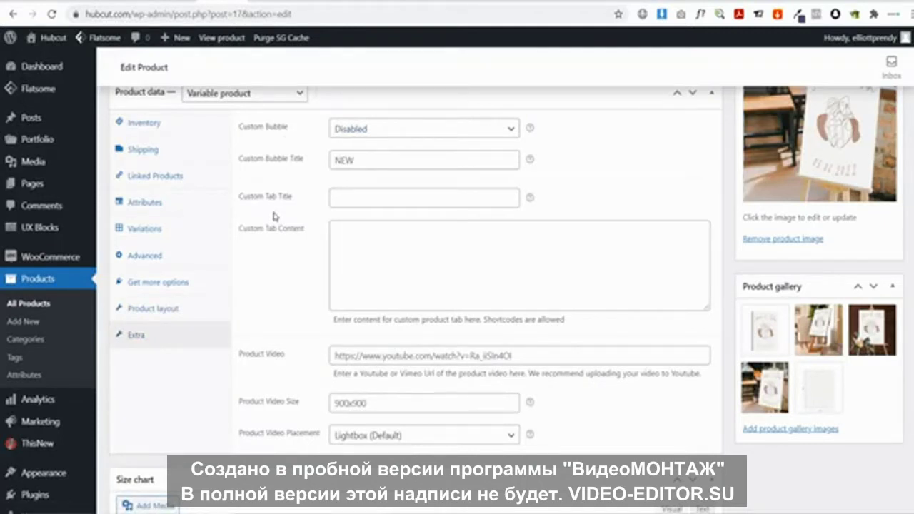
{"action": "left_click", "coordinate": [483, 354]}
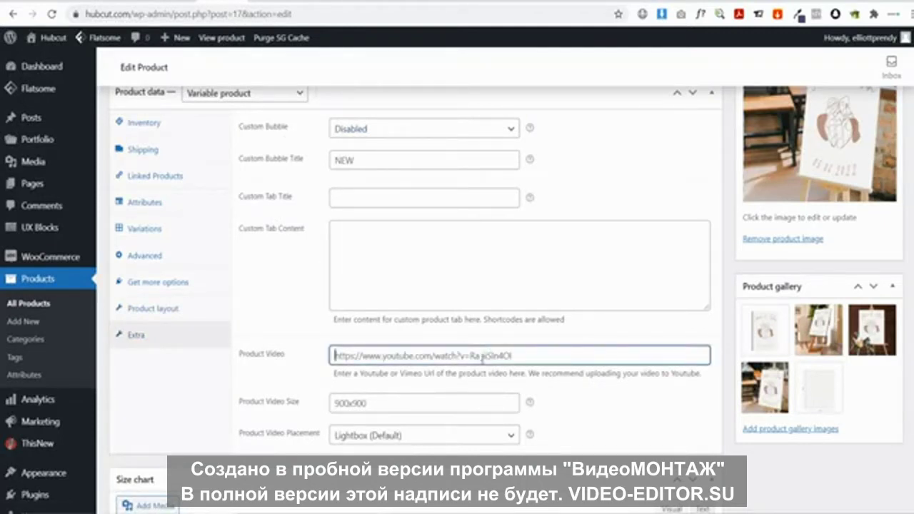
{"action": "left_click", "coordinate": [294, 300]}
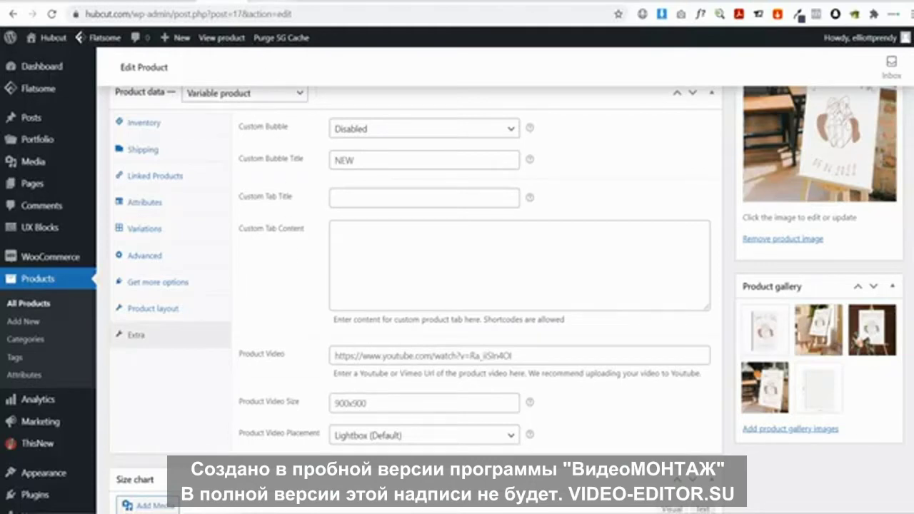
{"action": "left_click", "coordinate": [276, 2]}
Browse the wedding sign's gallery photos, then go back to the product editor
{"action": "left_click", "coordinate": [279, 379]}
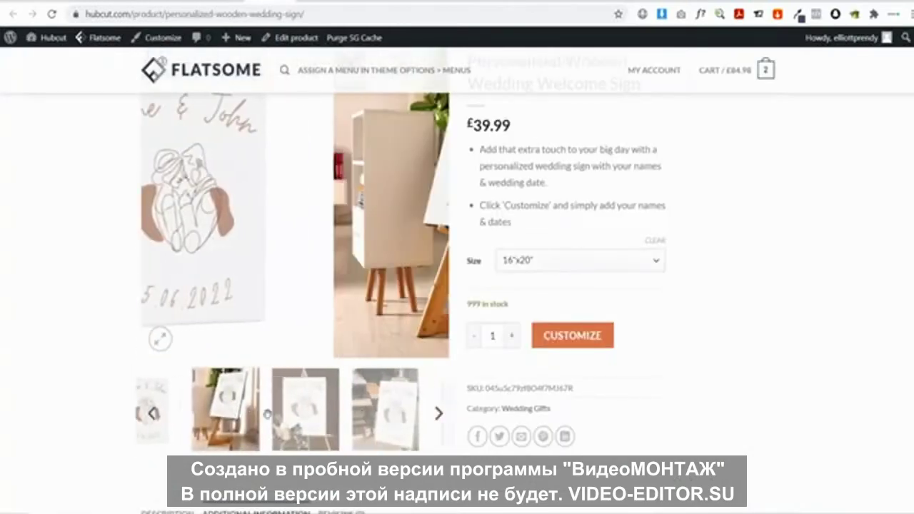
{"action": "left_click", "coordinate": [300, 413]}
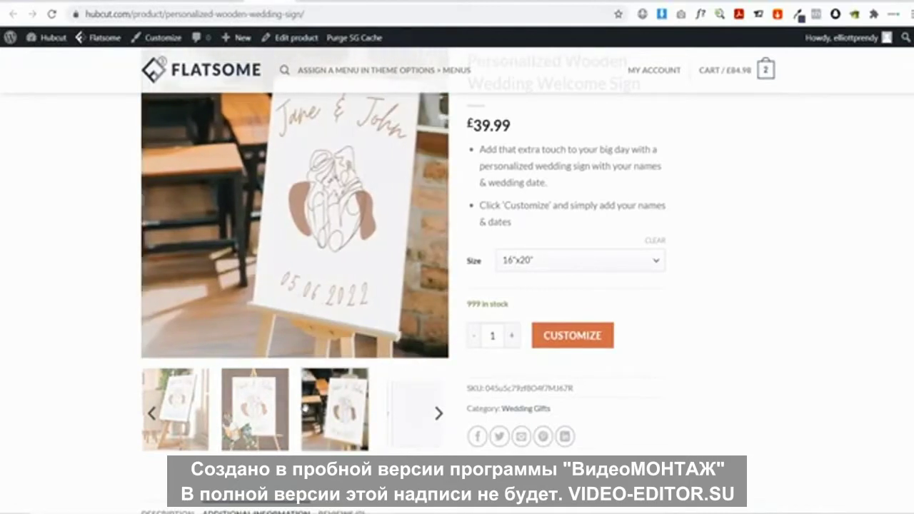
{"action": "left_click", "coordinate": [200, 2]}
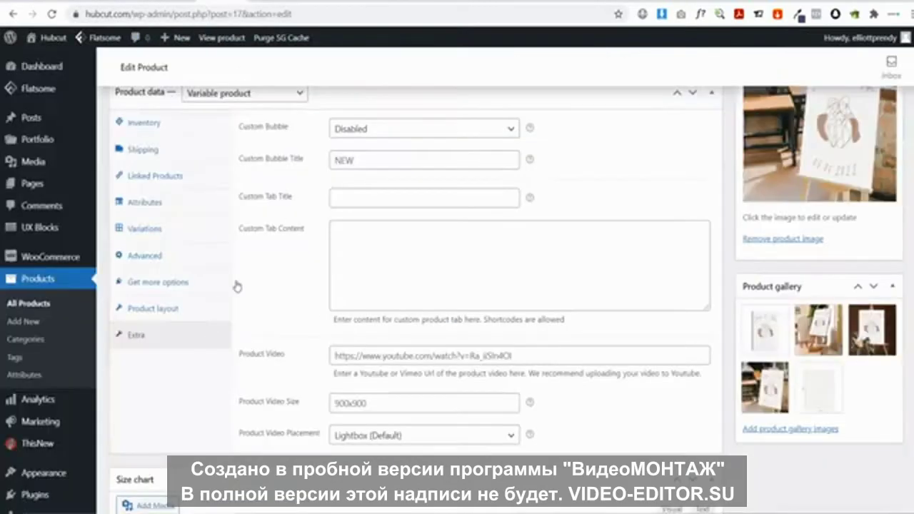
{"action": "scroll", "coordinate": [419, 212], "scroll_direction": "down", "scroll_amount": 3}
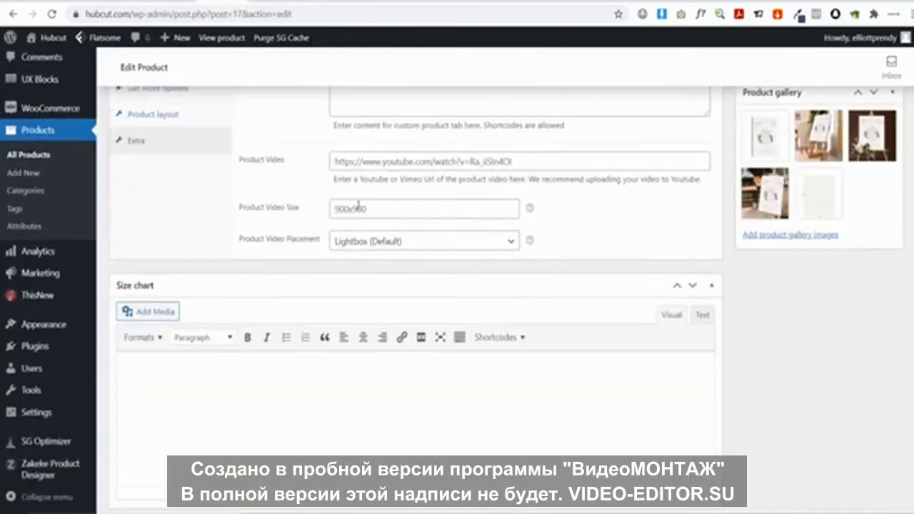
{"action": "scroll", "coordinate": [391, 210], "scroll_direction": "up", "scroll_amount": 5}
{"action": "scroll", "coordinate": [390, 211], "scroll_direction": "up", "scroll_amount": 2}
{"action": "scroll", "coordinate": [643, 214], "scroll_direction": "down", "scroll_amount": 2}
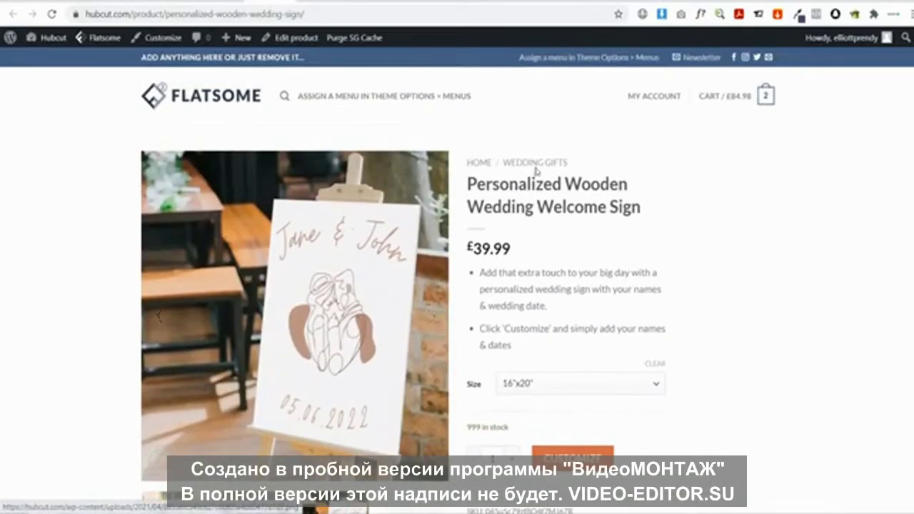
Open the Wedding Gifts category, then the sign's £39.99 product page, and flip through its gallery
{"action": "left_click", "coordinate": [538, 169]}
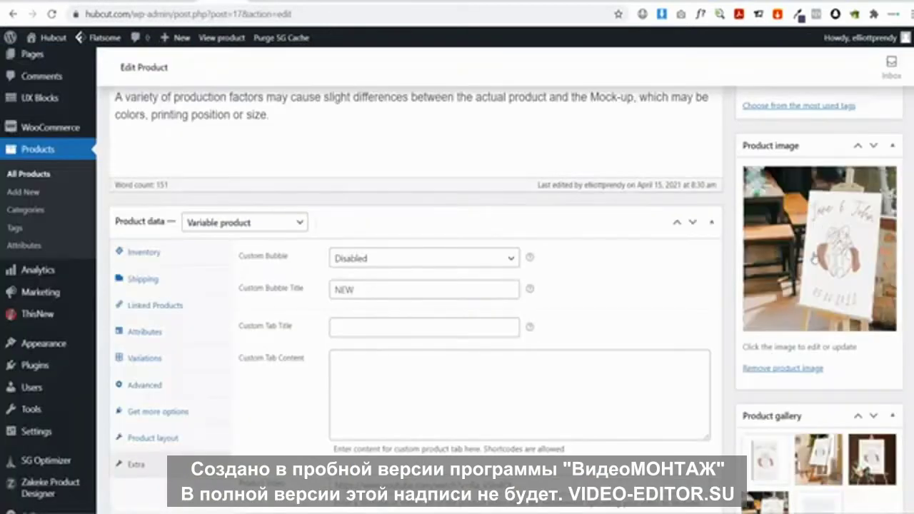
{"action": "scroll", "coordinate": [831, 246], "scroll_direction": "down", "scroll_amount": 1}
{"action": "scroll", "coordinate": [831, 247], "scroll_direction": "down", "scroll_amount": 5}
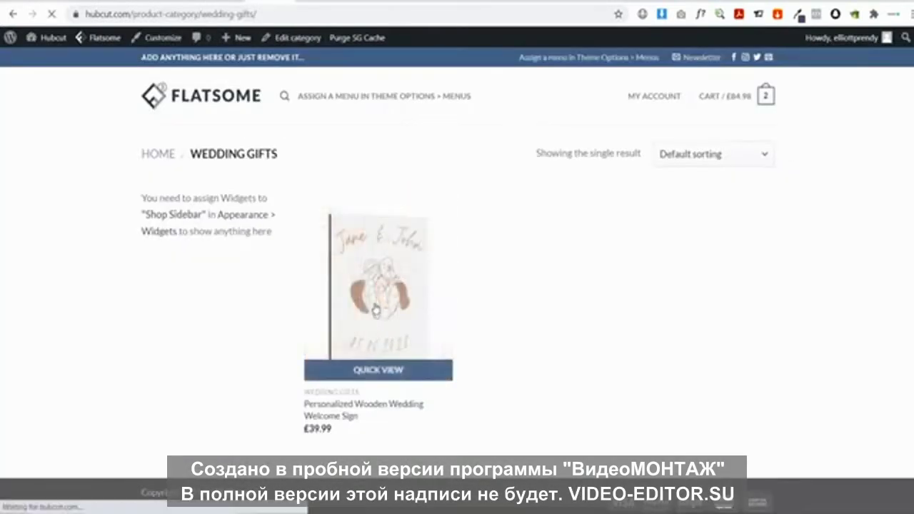
{"action": "left_click", "coordinate": [373, 311]}
{"action": "left_click", "coordinate": [433, 315]}
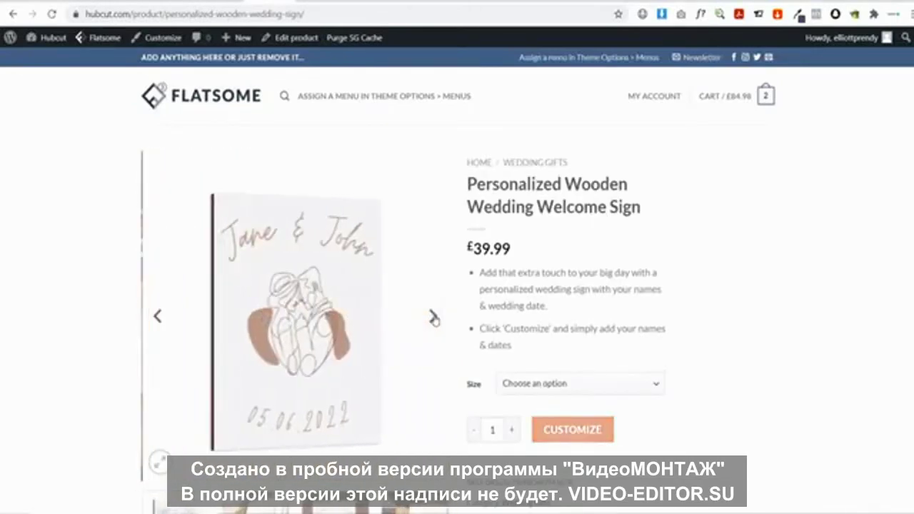
{"action": "left_click", "coordinate": [433, 315]}
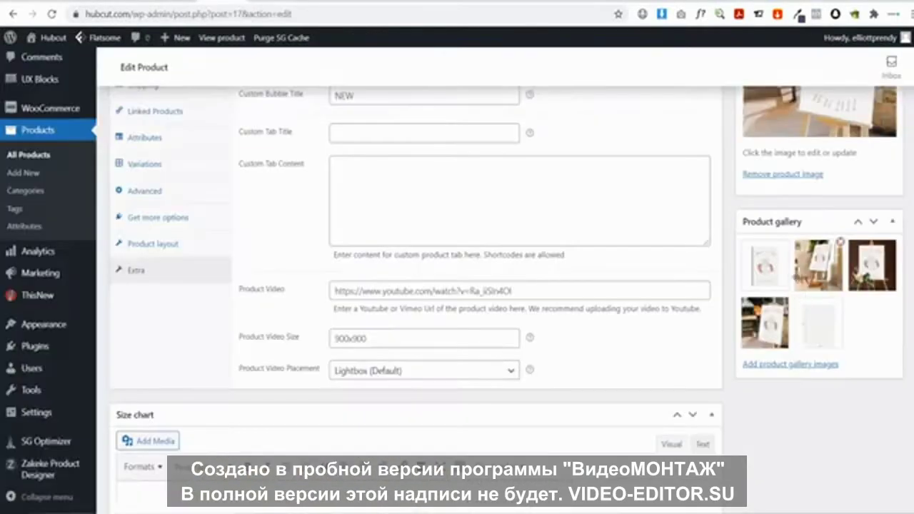
Paste the Small-to-Extra Large Length/Width table into the Size chart and update the product
{"action": "scroll", "coordinate": [817, 266], "scroll_direction": "down", "scroll_amount": 2}
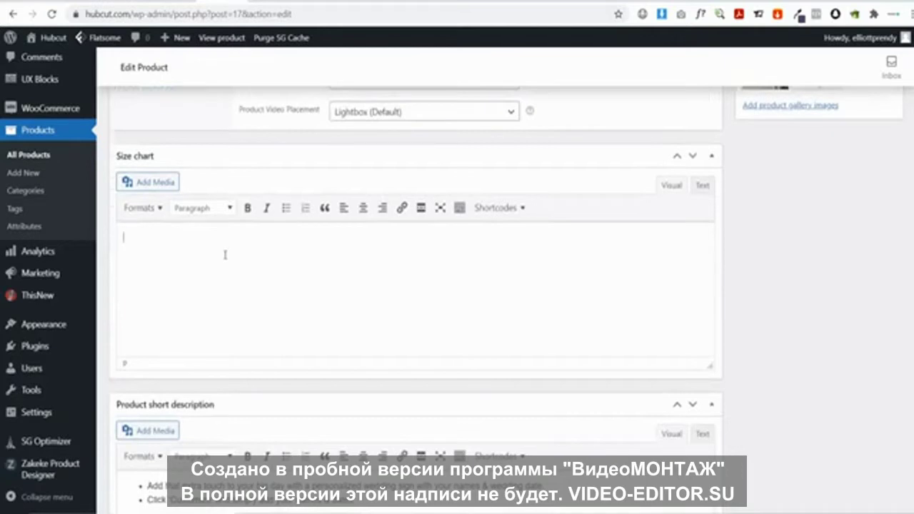
{"action": "type", "text": "Small\tLength\tWidth Medium\t1\t1 Large\t2\t2 Extra Large\t3\t3"}
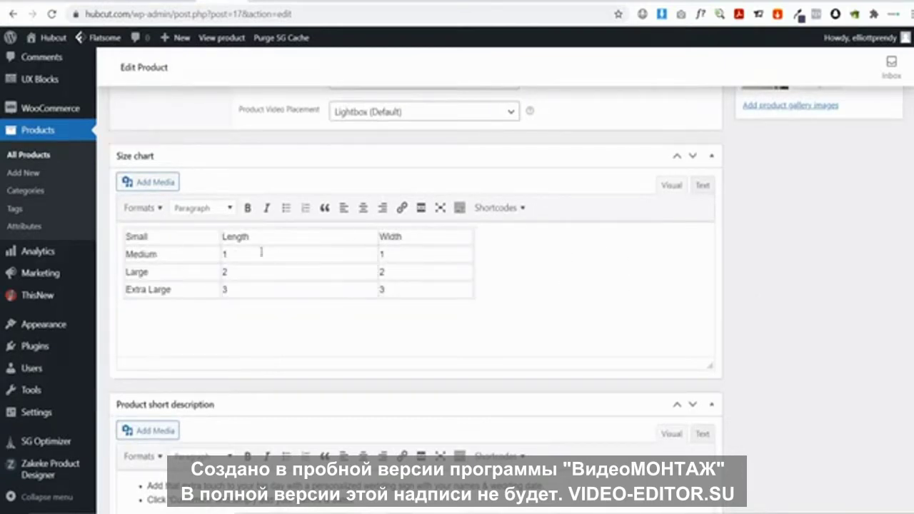
{"action": "left_click_drag", "start_coordinate": [457, 278], "coordinate": [322, 259]}
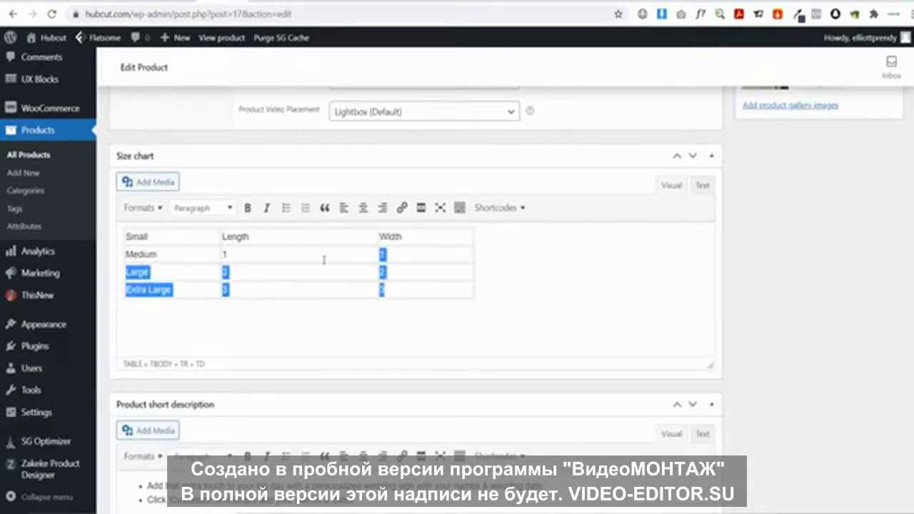
{"action": "left_click", "coordinate": [550, 277]}
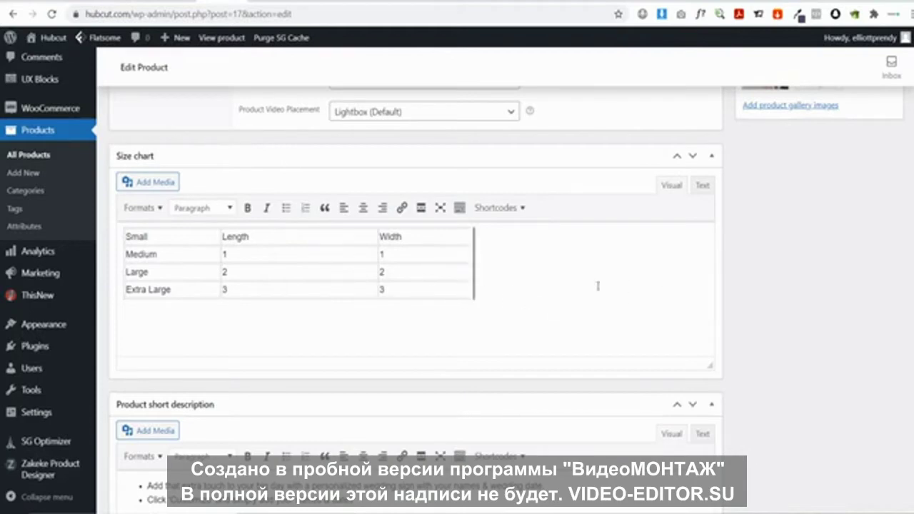
{"action": "scroll", "coordinate": [678, 279], "scroll_direction": "up", "scroll_amount": 20}
{"action": "left_click", "coordinate": [870, 246]}
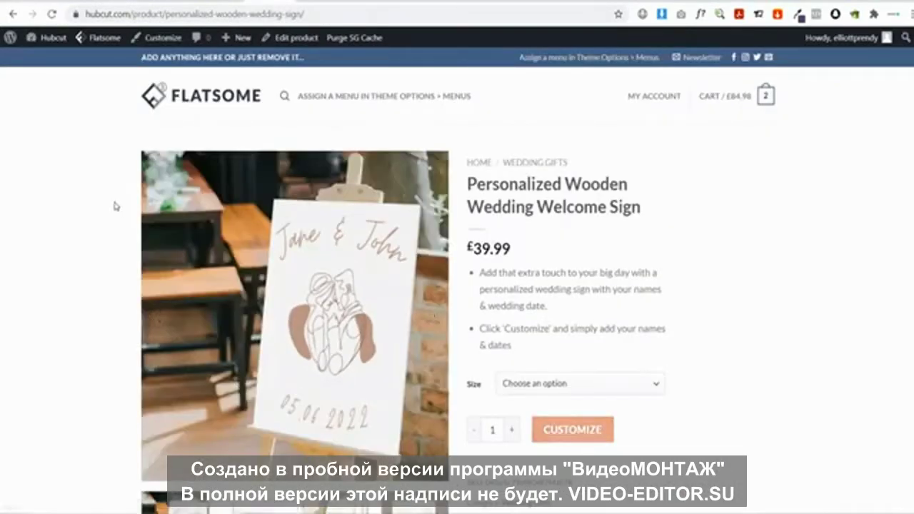
Check the storefront Size Chart tab's Small-to-Extra Large table, then return to the product editor
{"action": "scroll", "coordinate": [117, 204], "scroll_direction": "down", "scroll_amount": 3}
{"action": "scroll", "coordinate": [119, 205], "scroll_direction": "down", "scroll_amount": 6}
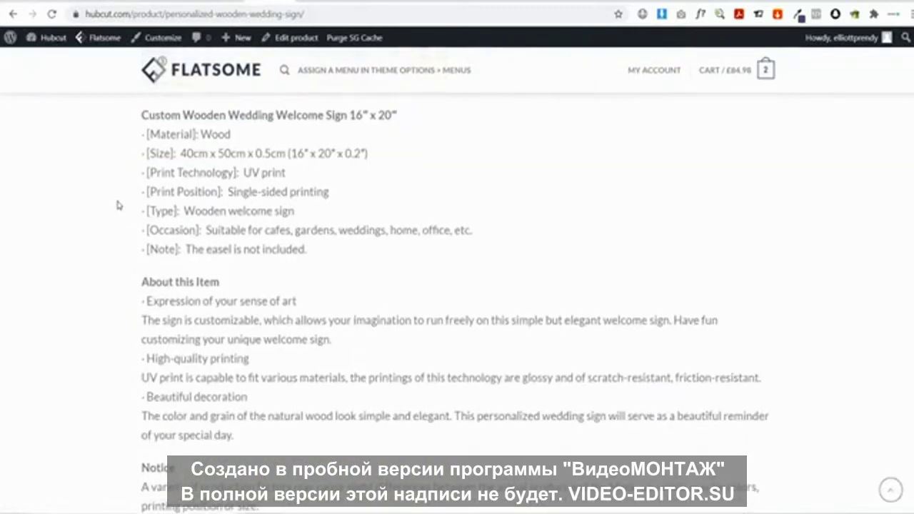
{"action": "scroll", "coordinate": [240, 266], "scroll_direction": "up", "scroll_amount": 5}
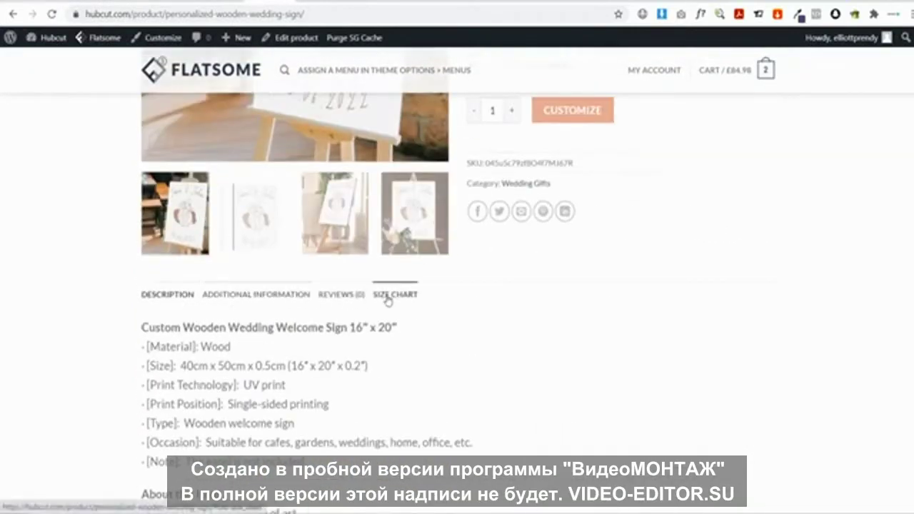
{"action": "left_click", "coordinate": [389, 295]}
{"action": "left_click_drag", "start_coordinate": [142, 376], "coordinate": [665, 425]}
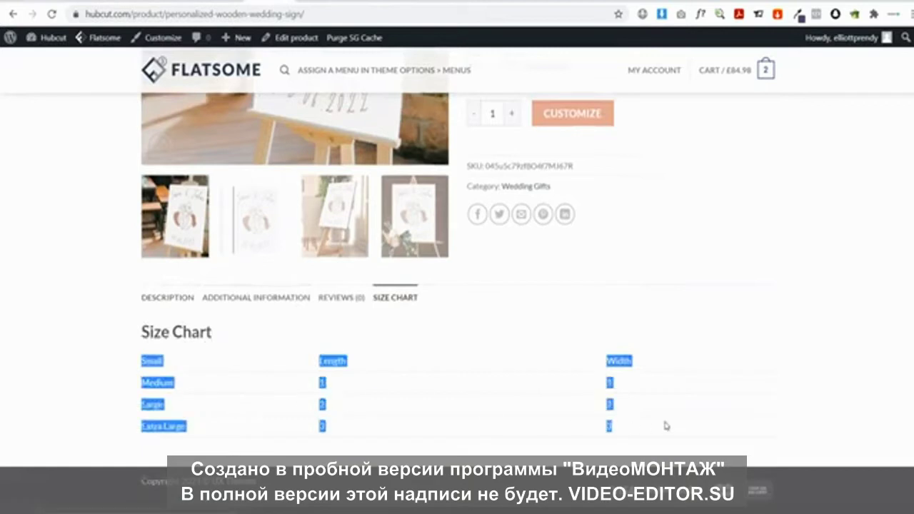
{"action": "left_click", "coordinate": [468, 428]}
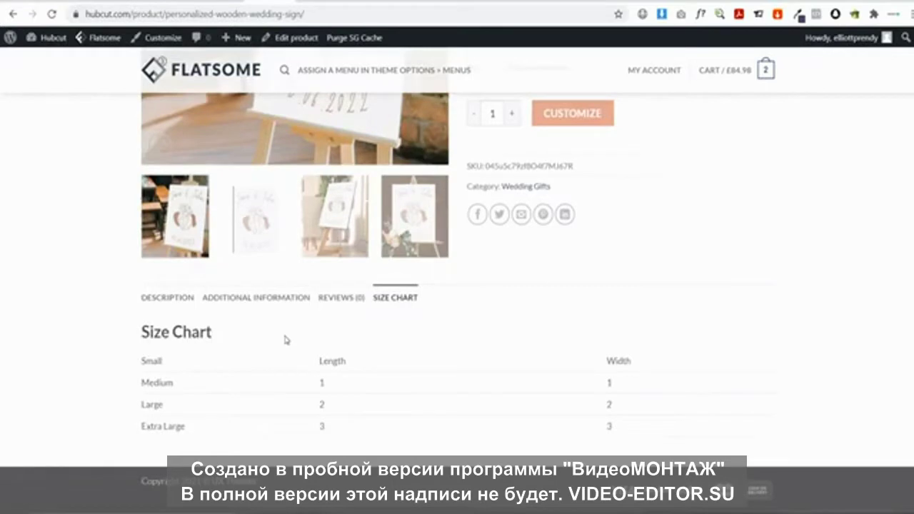
{"action": "left_click", "coordinate": [223, 1]}
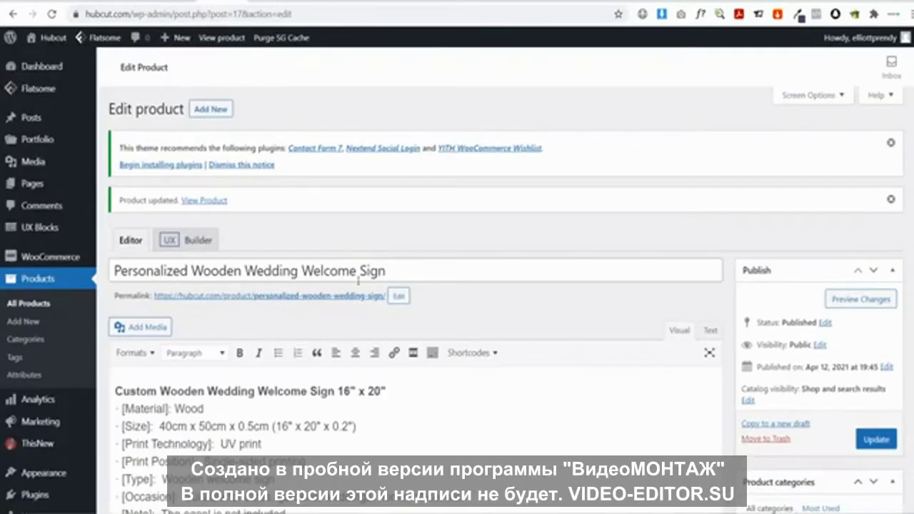
Delete the Small/Medium/Large/Extra Large table from the product's Size chart box
{"action": "scroll", "coordinate": [358, 279], "scroll_direction": "down", "scroll_amount": 9}
{"action": "scroll", "coordinate": [370, 275], "scroll_direction": "down", "scroll_amount": 10}
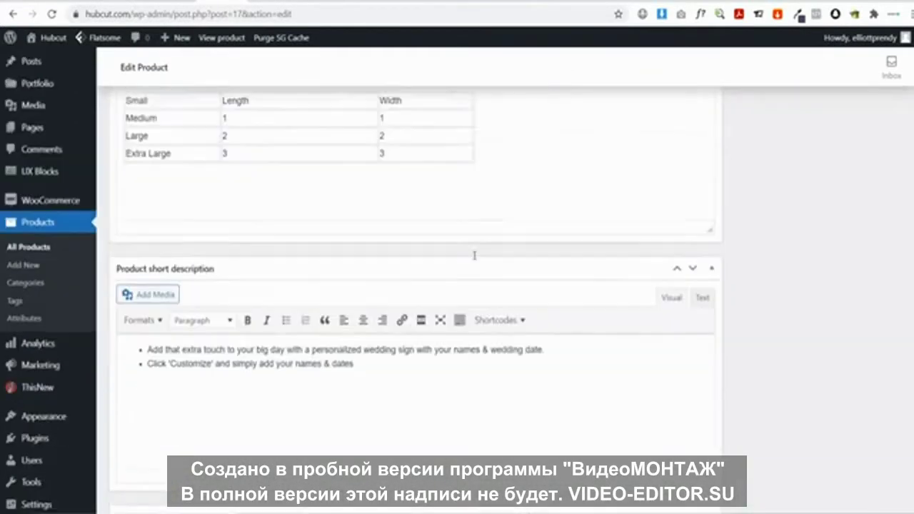
{"action": "scroll", "coordinate": [476, 255], "scroll_direction": "up", "scroll_amount": 3}
{"action": "left_click_drag", "start_coordinate": [528, 251], "coordinate": [141, 203]}
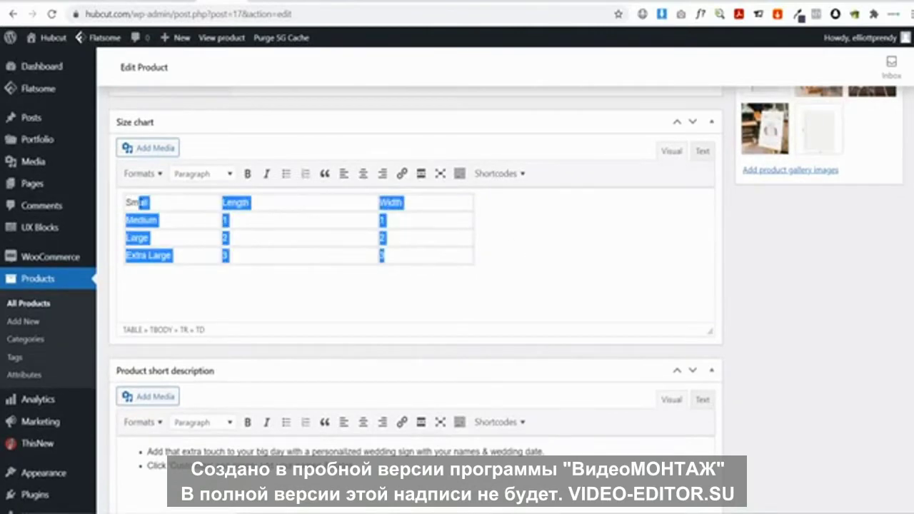
{"action": "key", "text": "Delete"}
{"action": "scroll", "coordinate": [424, 371], "scroll_direction": "up", "scroll_amount": 10}
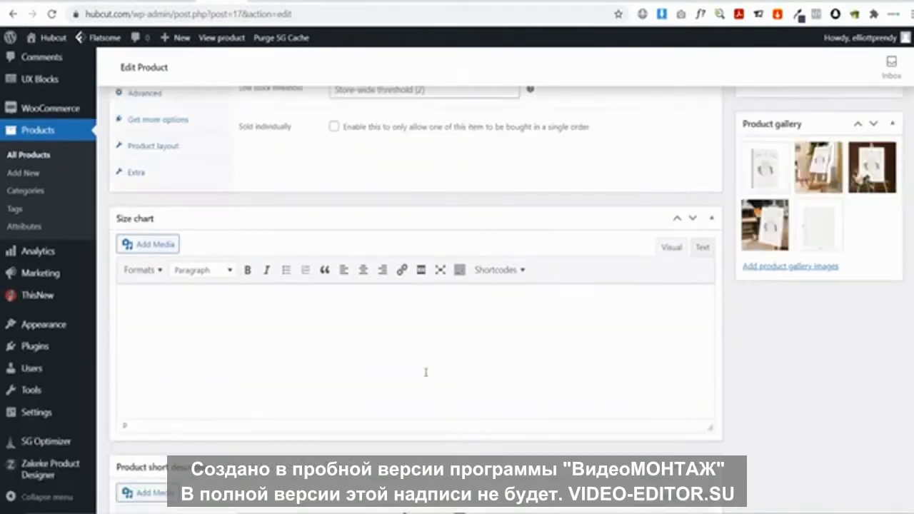
{"action": "scroll", "coordinate": [472, 339], "scroll_direction": "up", "scroll_amount": 6}
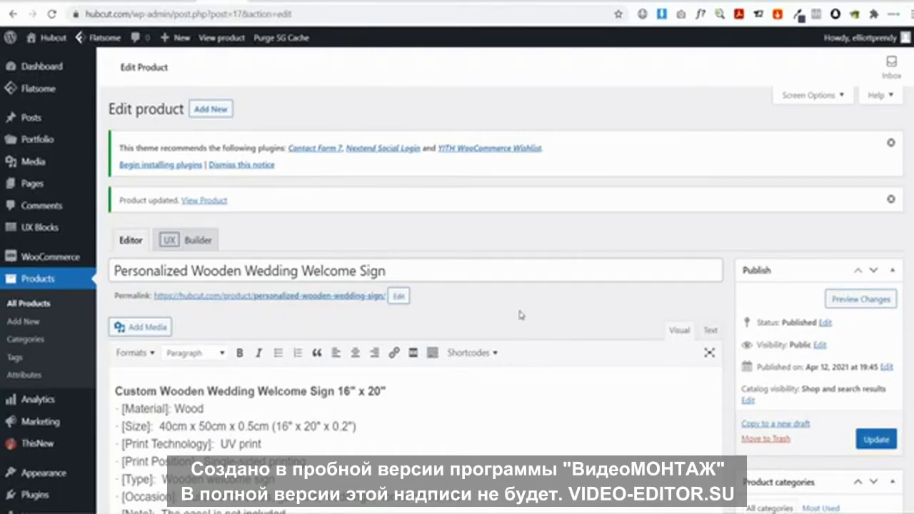
{"action": "mouse_move", "coordinate": [61, 258]}
View the live Hubcut site, then return to the Dashboard and list all pages
{"action": "left_click", "coordinate": [47, 39]}
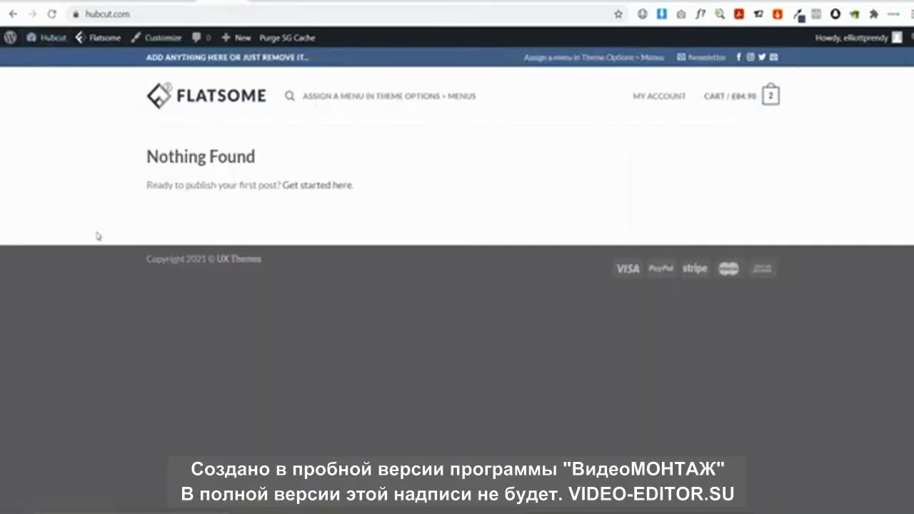
{"action": "left_click", "coordinate": [39, 37]}
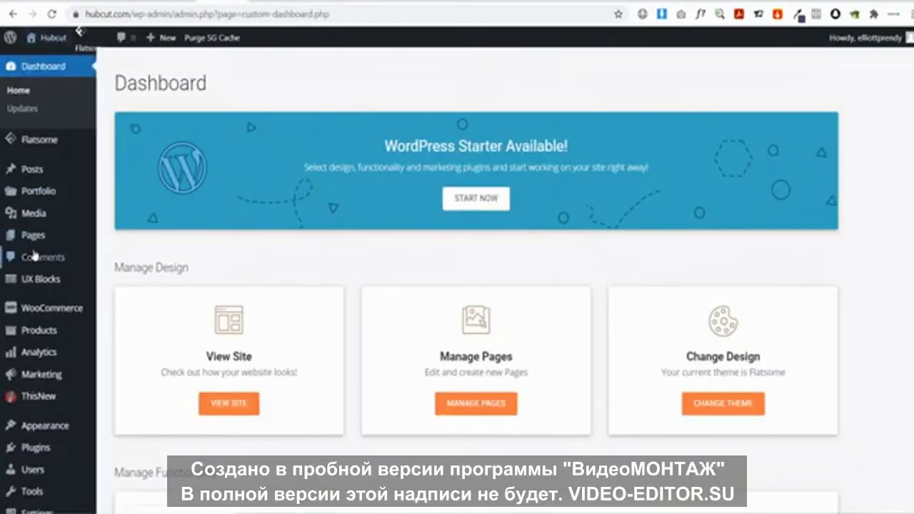
{"action": "mouse_move", "coordinate": [52, 240]}
{"action": "left_click", "coordinate": [111, 237]}
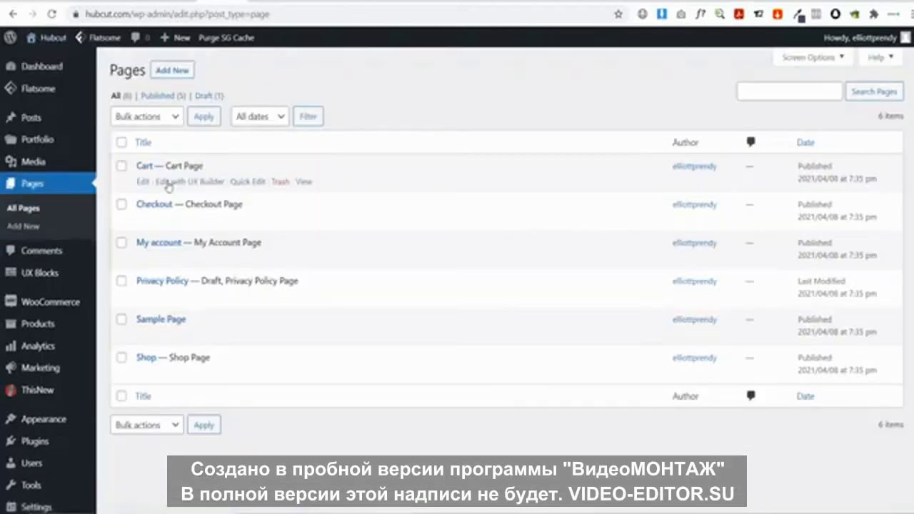
{"action": "mouse_move", "coordinate": [143, 188]}
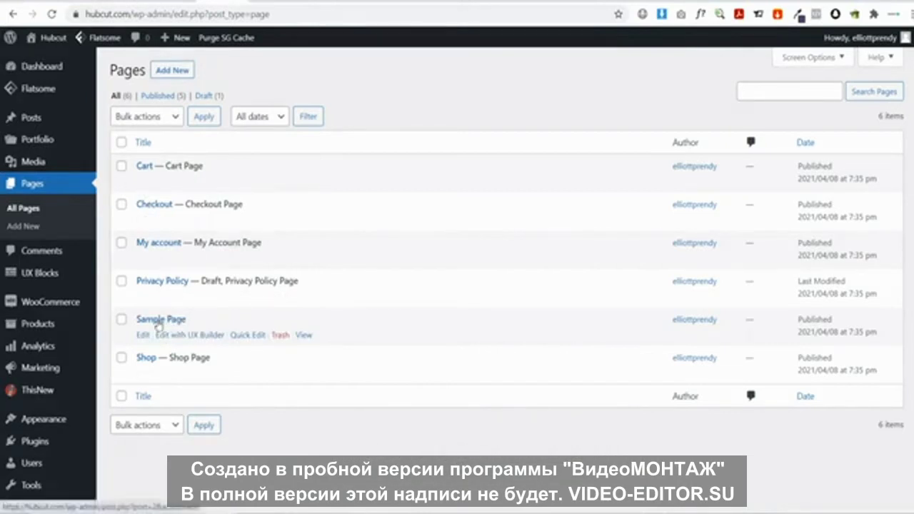
{"action": "left_click", "coordinate": [158, 321]}
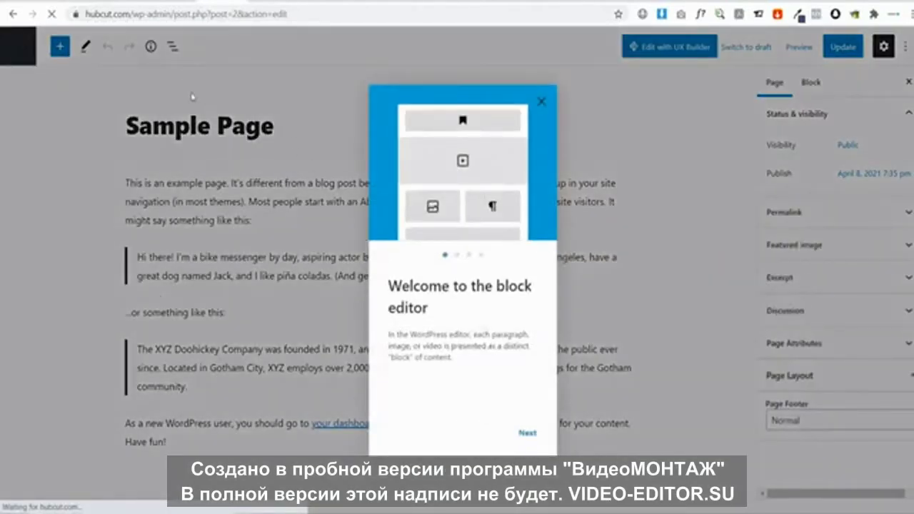
{"action": "left_click", "coordinate": [542, 102]}
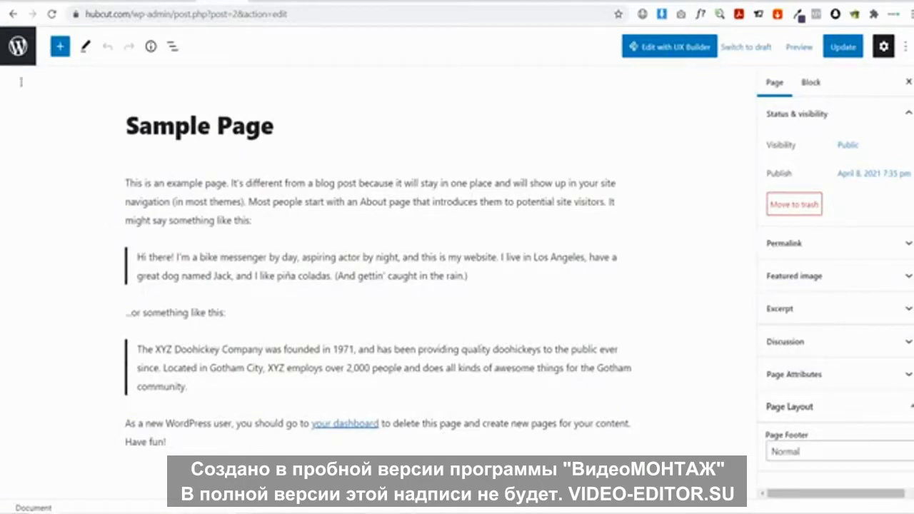
{"action": "left_click", "coordinate": [18, 46]}
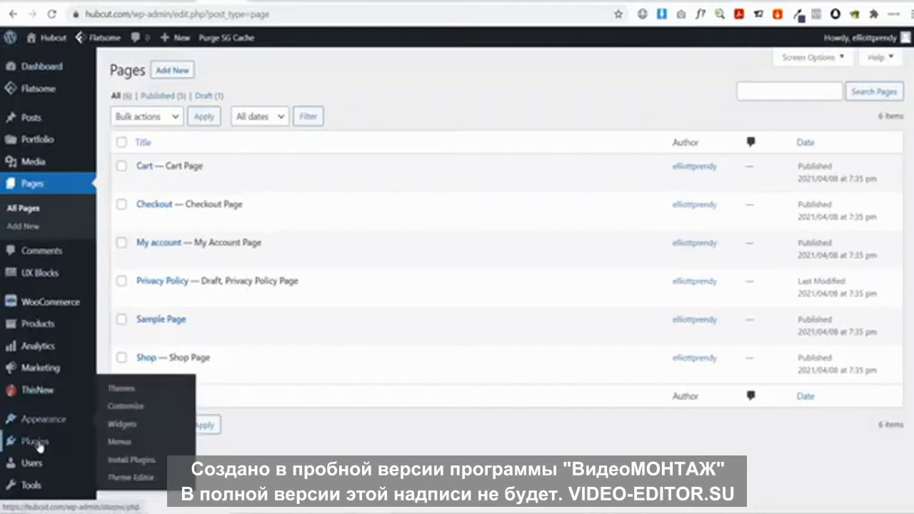
Install and activate the Classic Editor plugin, then return to All Pages
{"action": "mouse_move", "coordinate": [39, 444]}
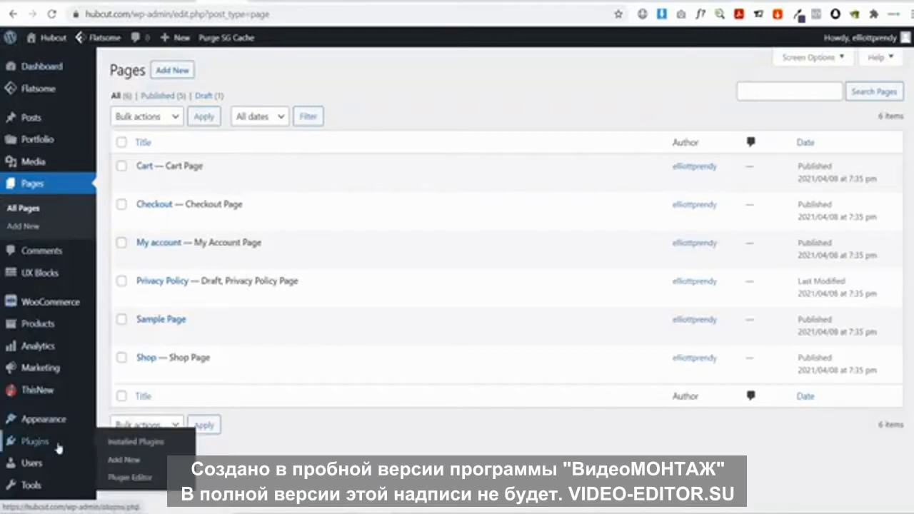
{"action": "left_click", "coordinate": [127, 461]}
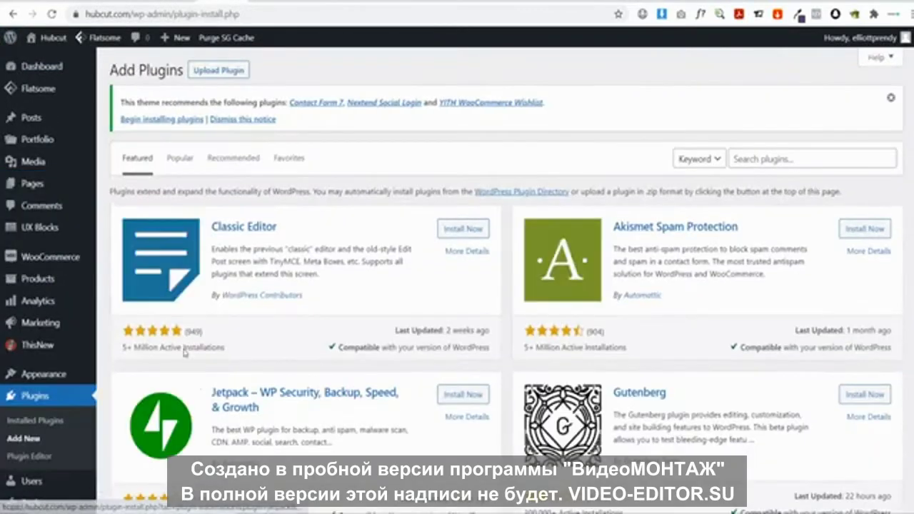
{"action": "left_click", "coordinate": [459, 230]}
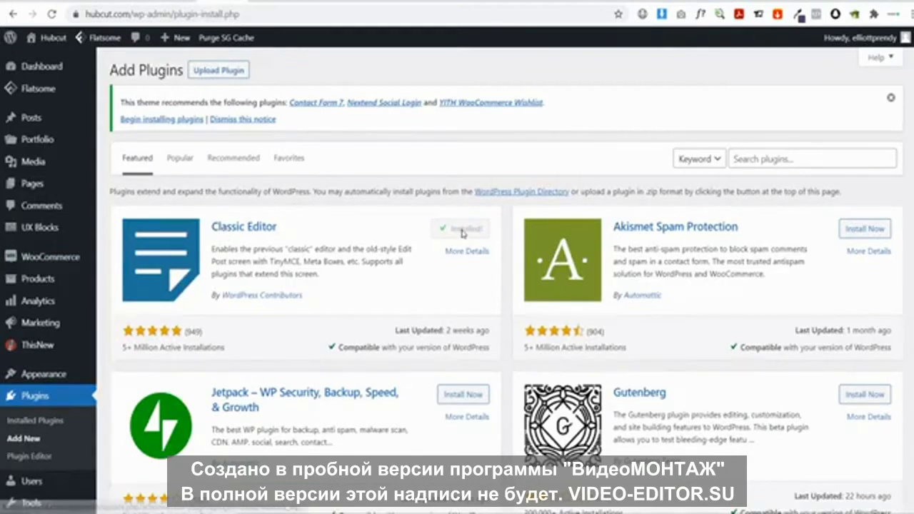
{"action": "left_click", "coordinate": [460, 230]}
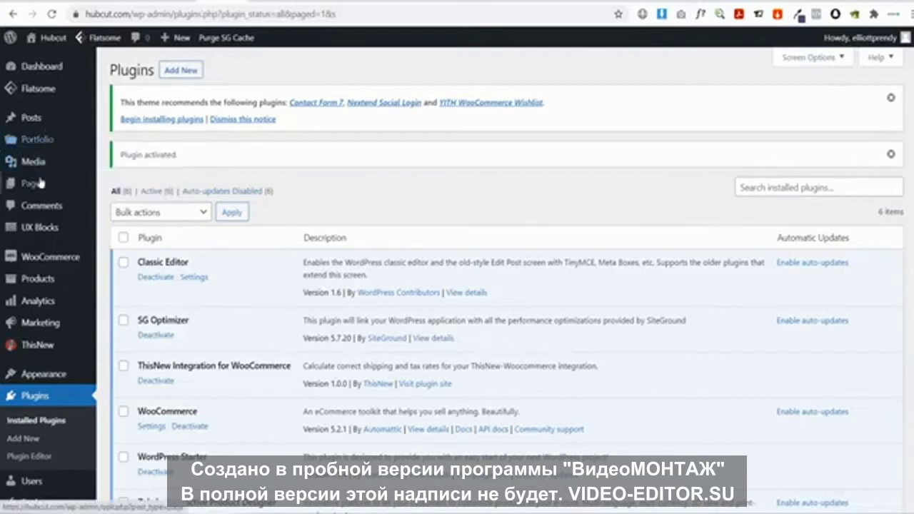
{"action": "mouse_move", "coordinate": [25, 184]}
{"action": "left_click", "coordinate": [132, 184]}
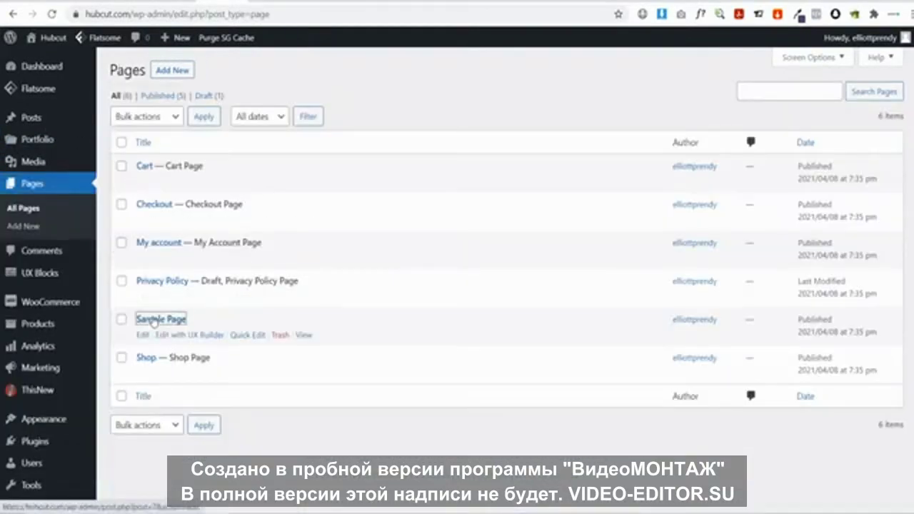
Open Sample Page in the Classic Editor and delete all of its content
{"action": "left_click", "coordinate": [153, 320]}
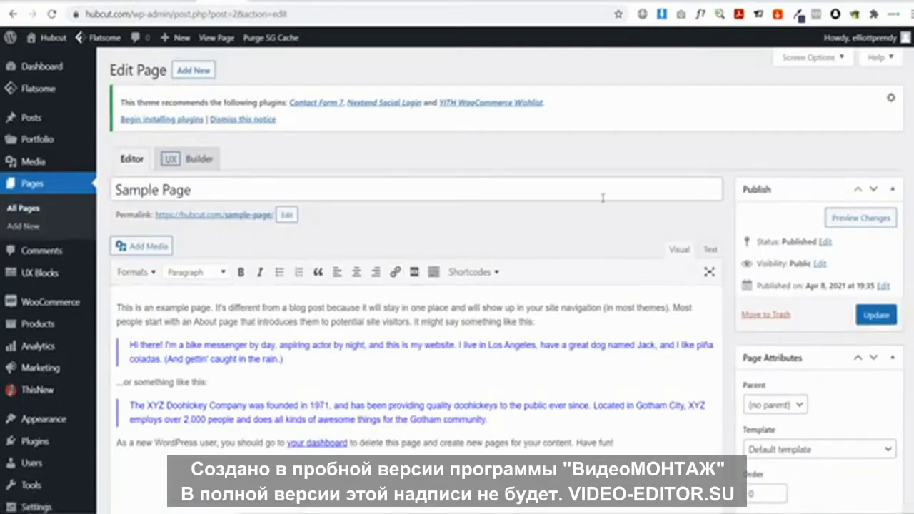
{"action": "scroll", "coordinate": [712, 210], "scroll_direction": "down", "scroll_amount": 3}
{"action": "scroll", "coordinate": [713, 210], "scroll_direction": "up", "scroll_amount": 3}
{"action": "left_click_drag", "start_coordinate": [638, 447], "coordinate": [112, 301]}
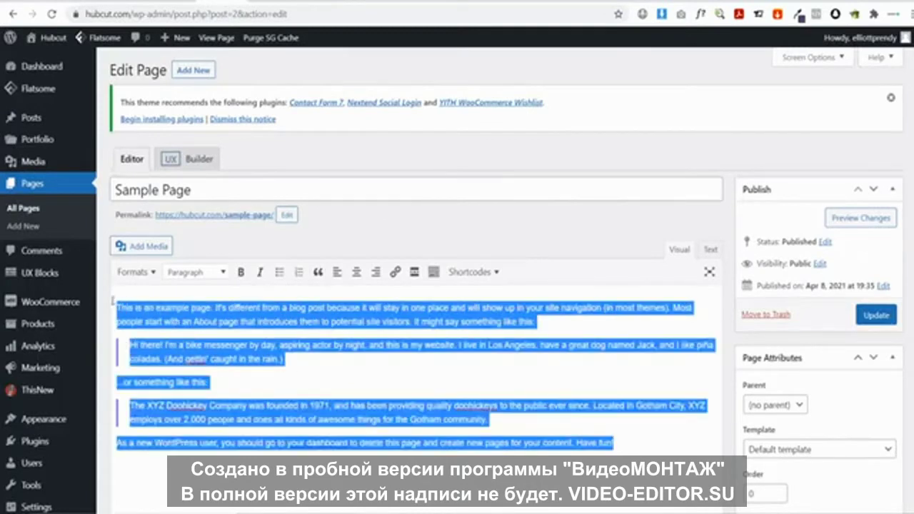
{"action": "key", "text": "BackSpace"}
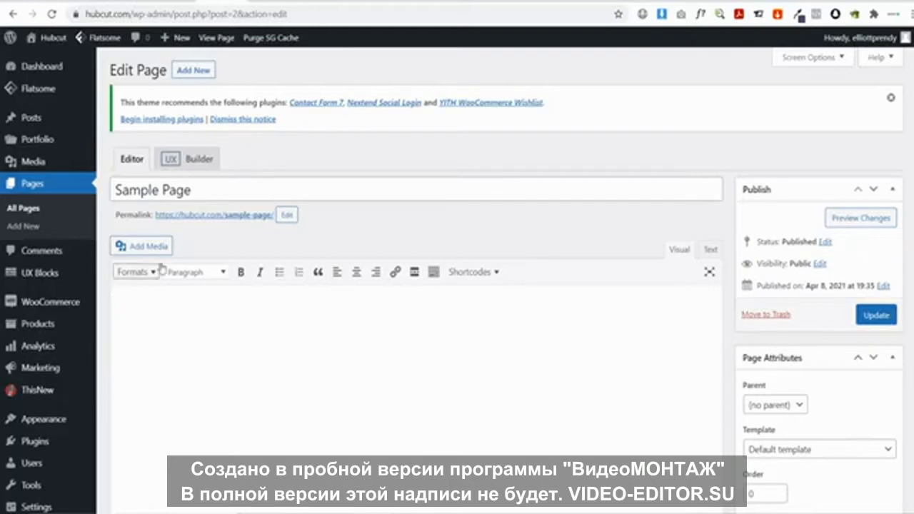
Retitle the page 'Home' and change its permalink slug from sample-page to home
{"action": "left_click_drag", "start_coordinate": [214, 188], "coordinate": [100, 192]}
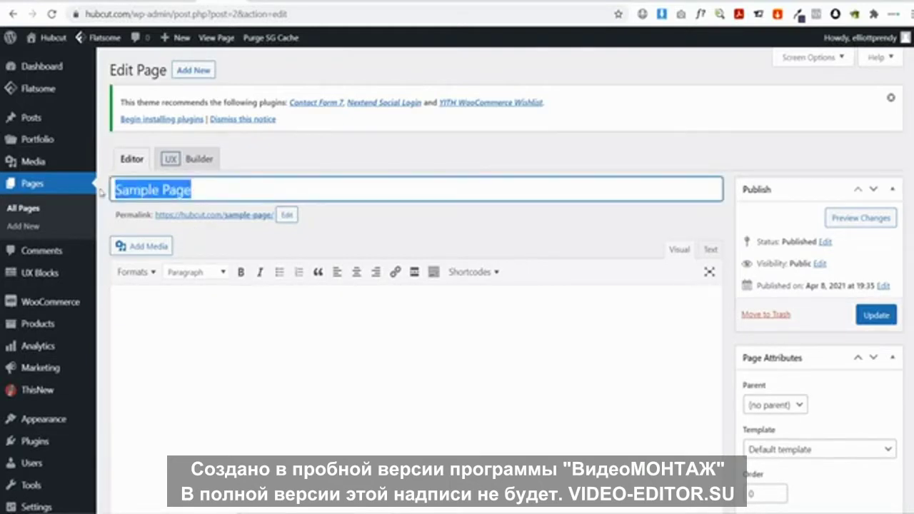
{"action": "type", "text": "Ho"}
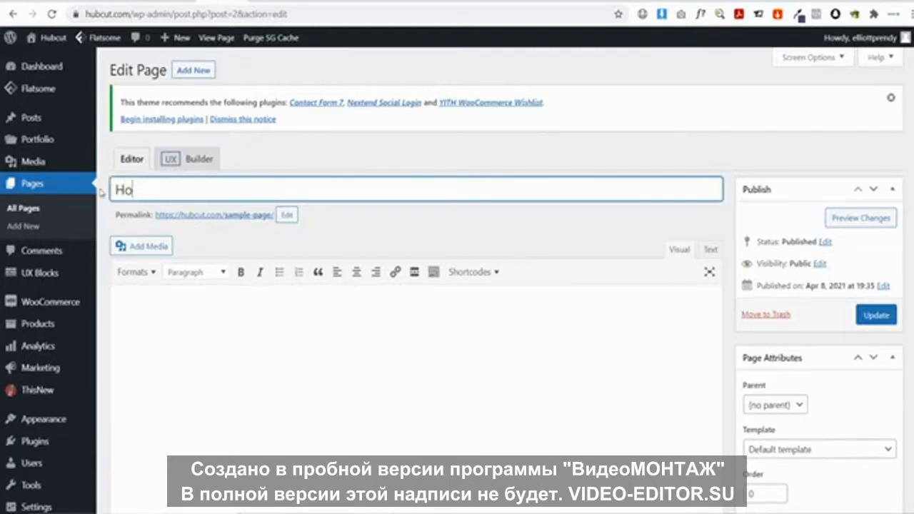
{"action": "type", "text": "eme"}
{"action": "left_click", "coordinate": [286, 214]}
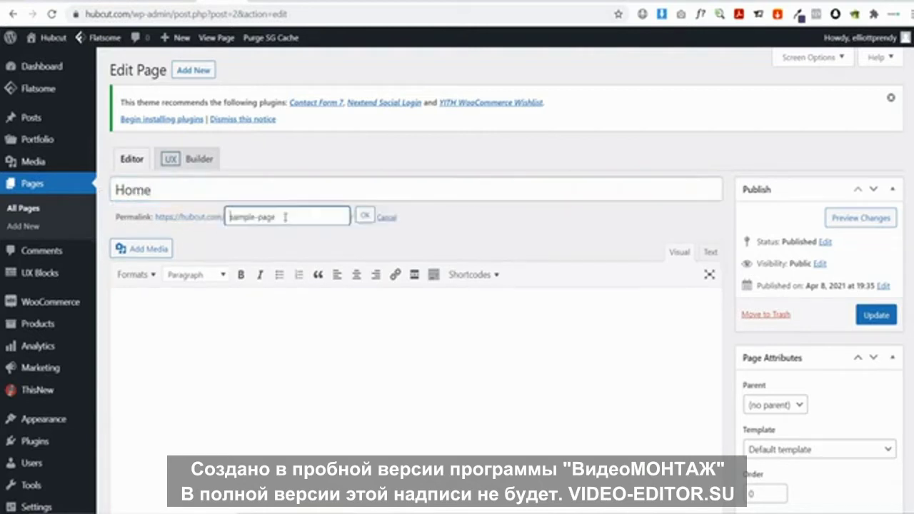
{"action": "left_click_drag", "start_coordinate": [286, 215], "coordinate": [175, 217]}
{"action": "type", "text": "home"}
{"action": "left_click", "coordinate": [364, 215]}
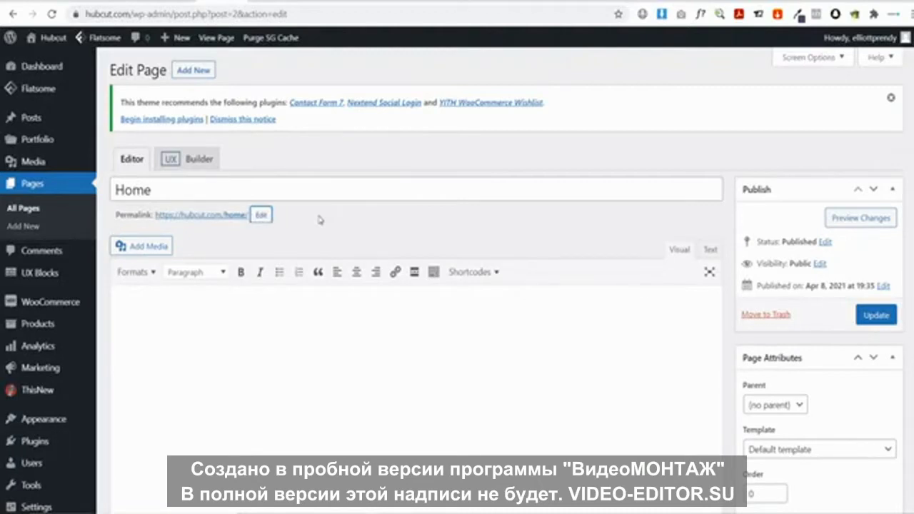
Save the renamed Home page, then open Settings > Reading
{"action": "scroll", "coordinate": [89, 278], "scroll_direction": "down", "scroll_amount": 2}
{"action": "mouse_move", "coordinate": [56, 410]}
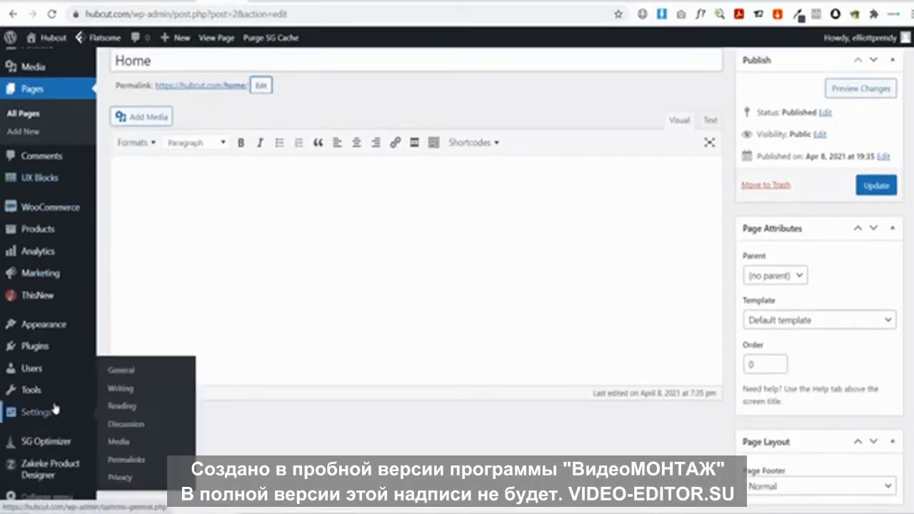
{"action": "left_click", "coordinate": [126, 408]}
{"action": "left_click", "coordinate": [568, 87]}
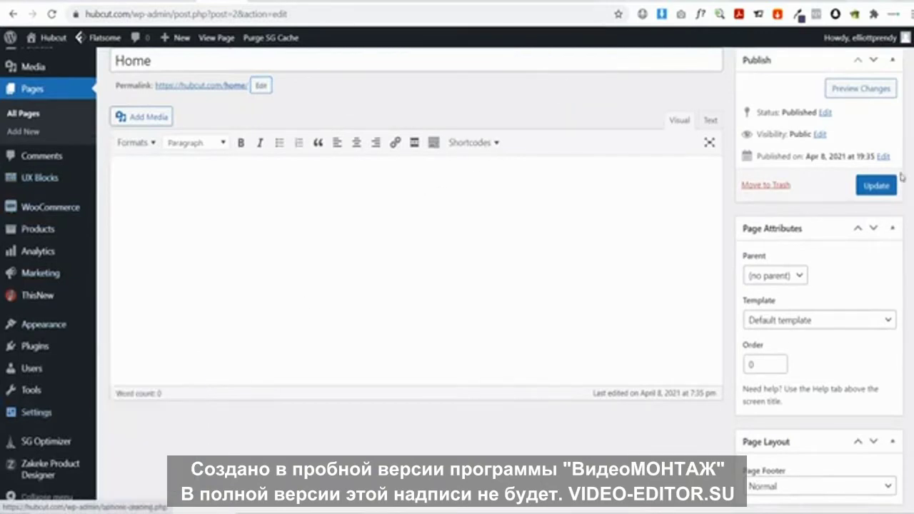
{"action": "left_click", "coordinate": [877, 185]}
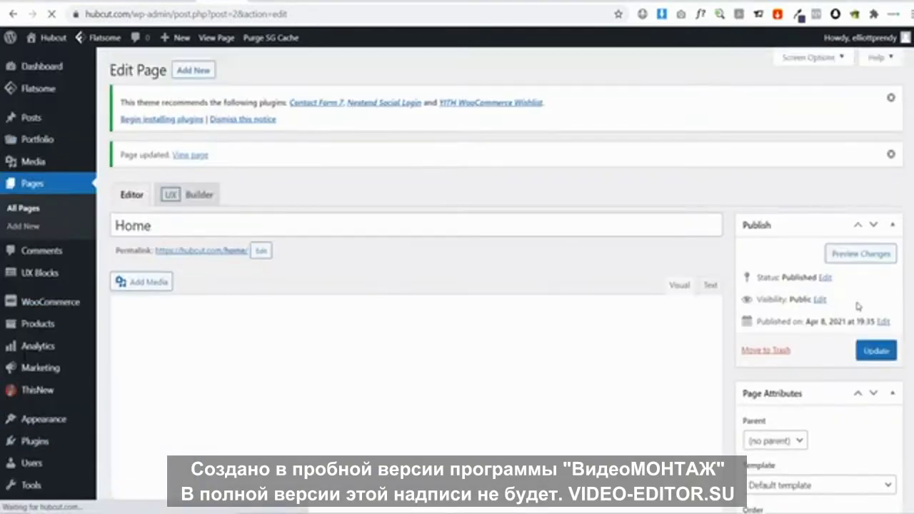
{"action": "scroll", "coordinate": [95, 285], "scroll_direction": "down", "scroll_amount": 2}
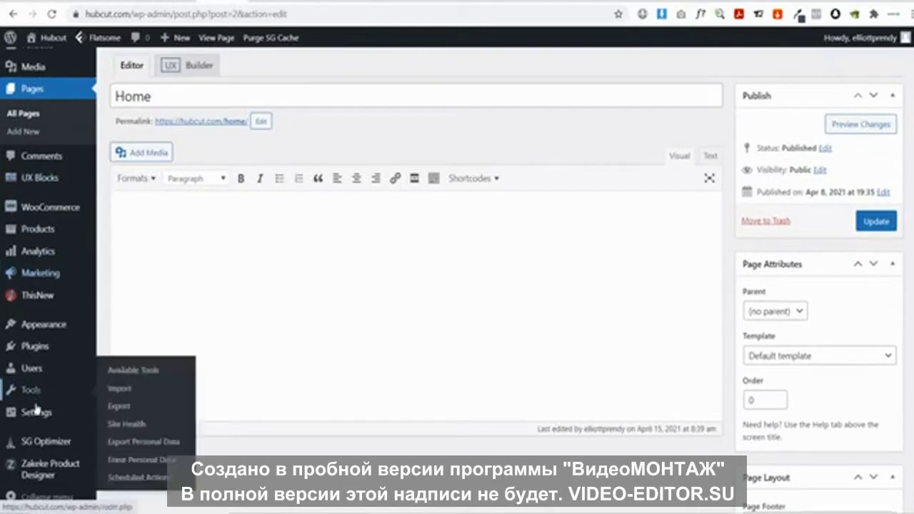
{"action": "mouse_move", "coordinate": [32, 411]}
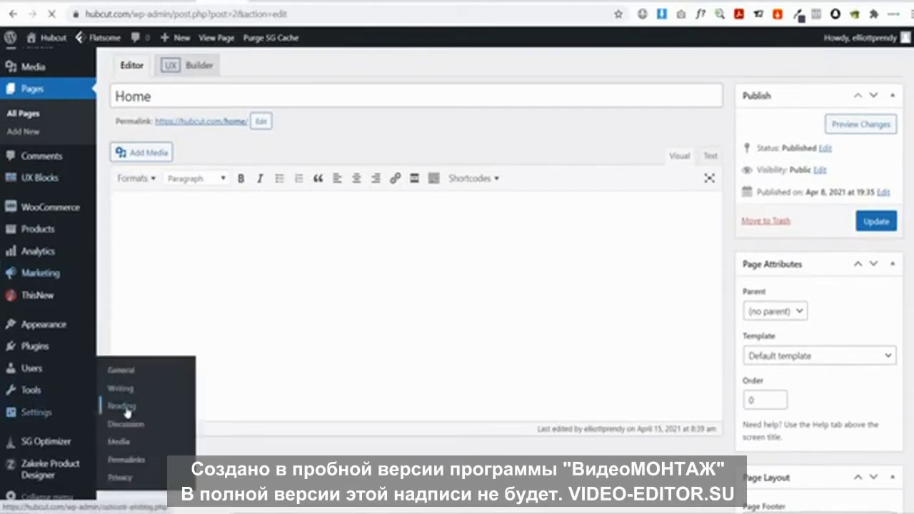
{"action": "left_click", "coordinate": [125, 407]}
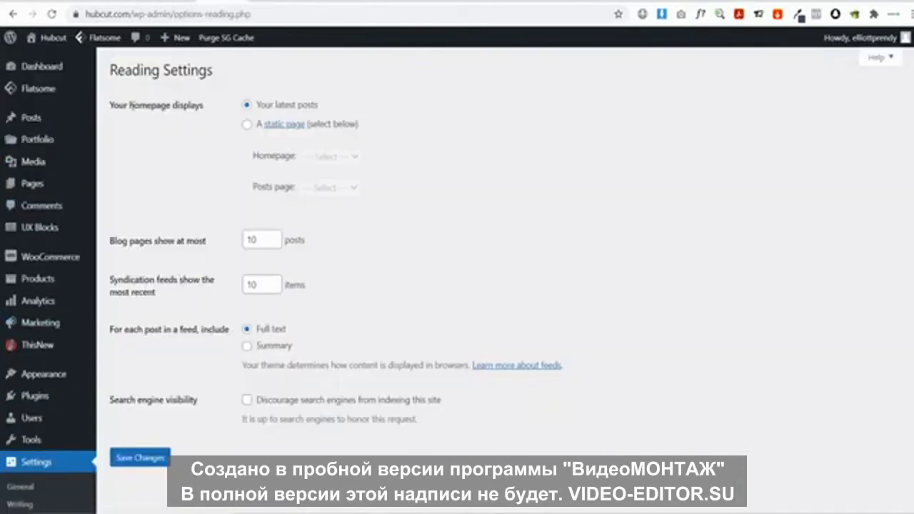
Set the static 'Home' page as the homepage, save, and view the live front page
{"action": "left_click", "coordinate": [246, 125]}
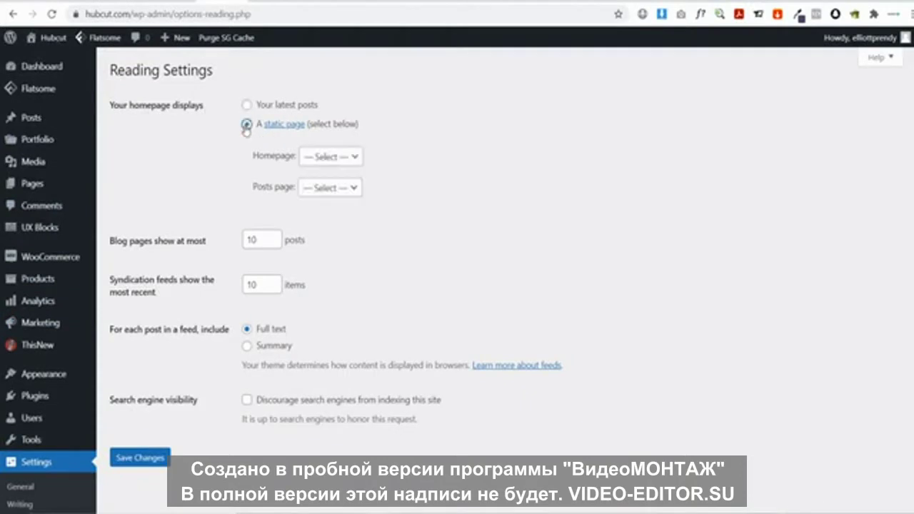
{"action": "left_click", "coordinate": [330, 162]}
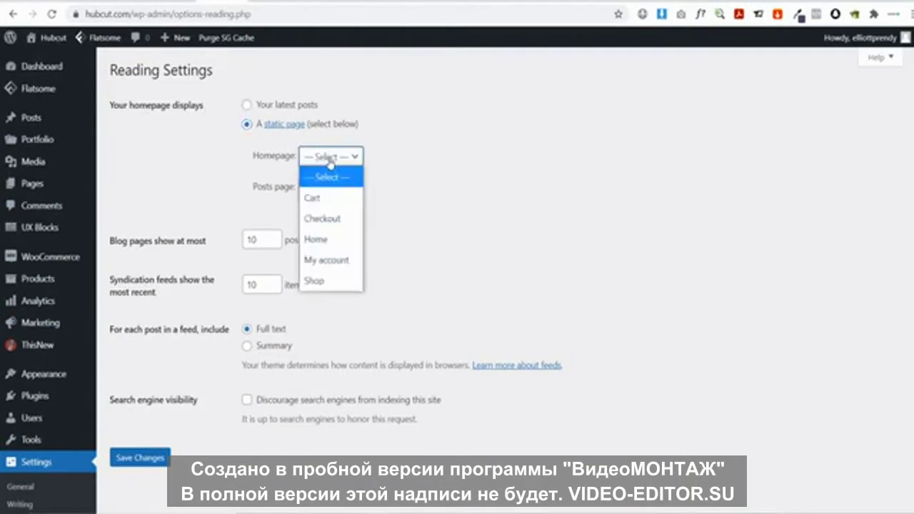
{"action": "left_click", "coordinate": [322, 242]}
{"action": "left_click", "coordinate": [147, 458]}
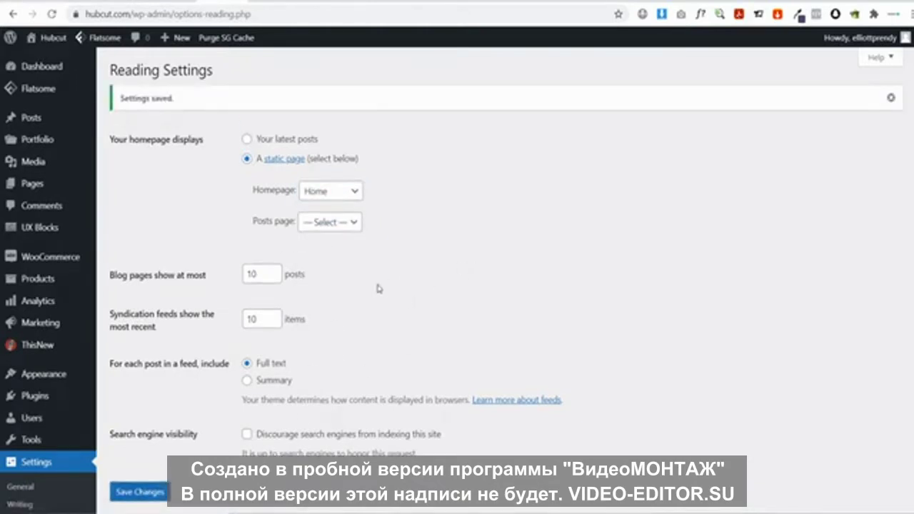
{"action": "left_click", "coordinate": [56, 41]}
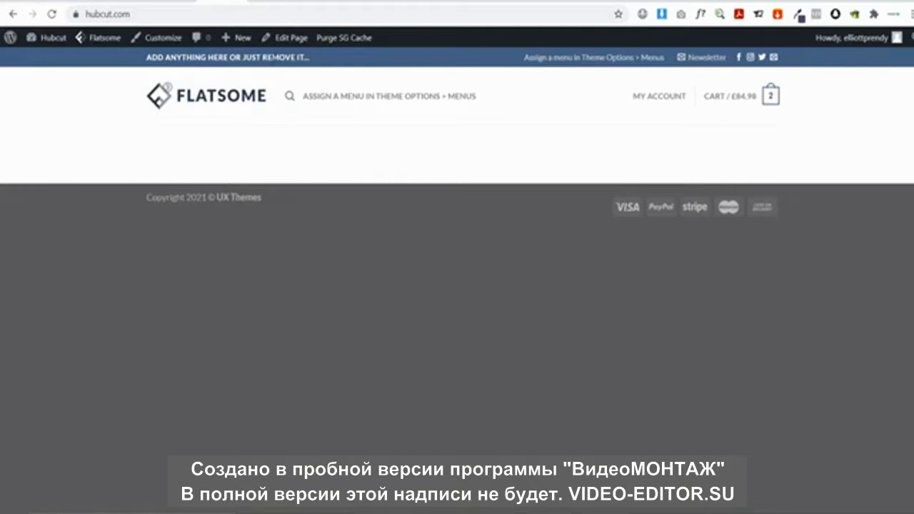
Open the empty Home page in UX Builder and browse the Flatsome template gallery
{"action": "mouse_move", "coordinate": [278, 39]}
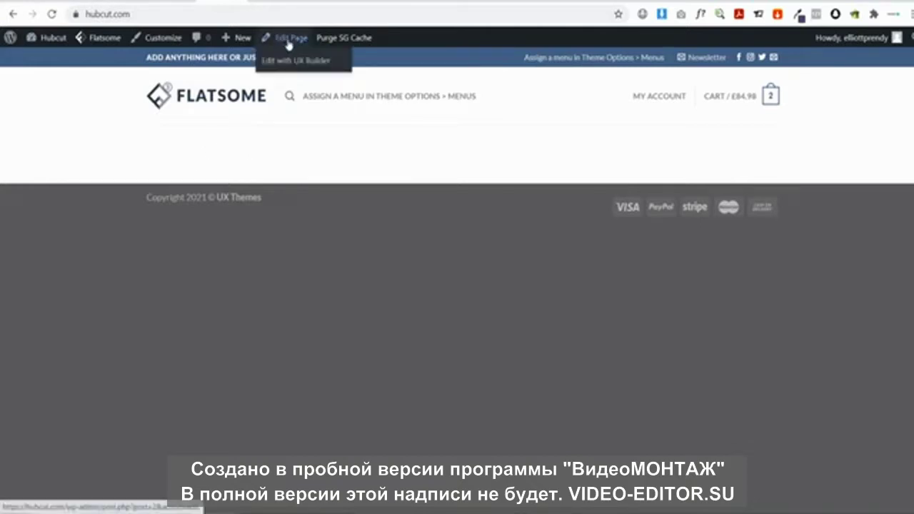
{"action": "left_click", "coordinate": [283, 63]}
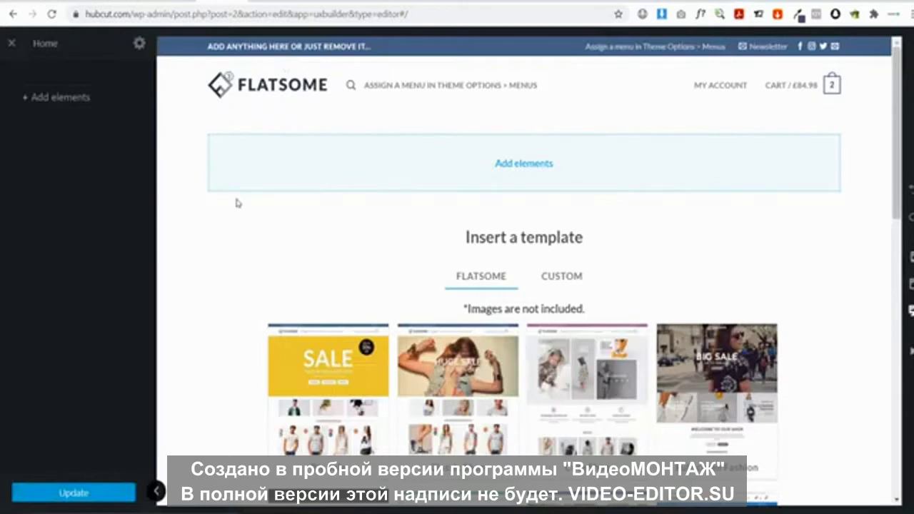
{"action": "scroll", "coordinate": [421, 239], "scroll_direction": "down", "scroll_amount": 2}
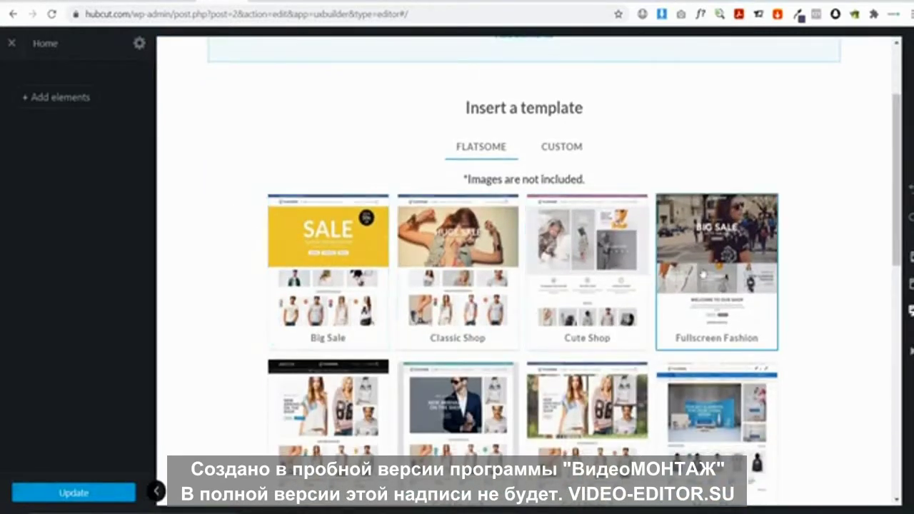
{"action": "scroll", "coordinate": [707, 278], "scroll_direction": "down", "scroll_amount": 2}
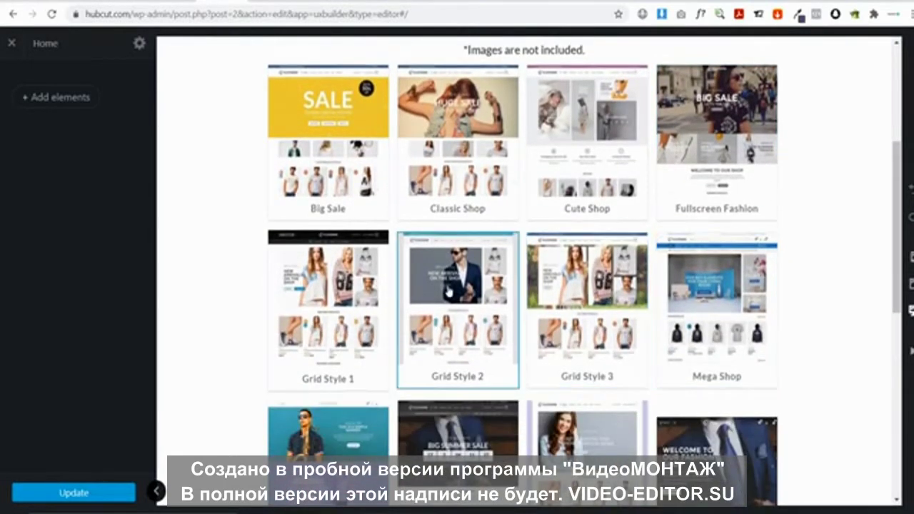
{"action": "scroll", "coordinate": [354, 291], "scroll_direction": "down", "scroll_amount": 2}
{"action": "scroll", "coordinate": [350, 286], "scroll_direction": "down", "scroll_amount": 1}
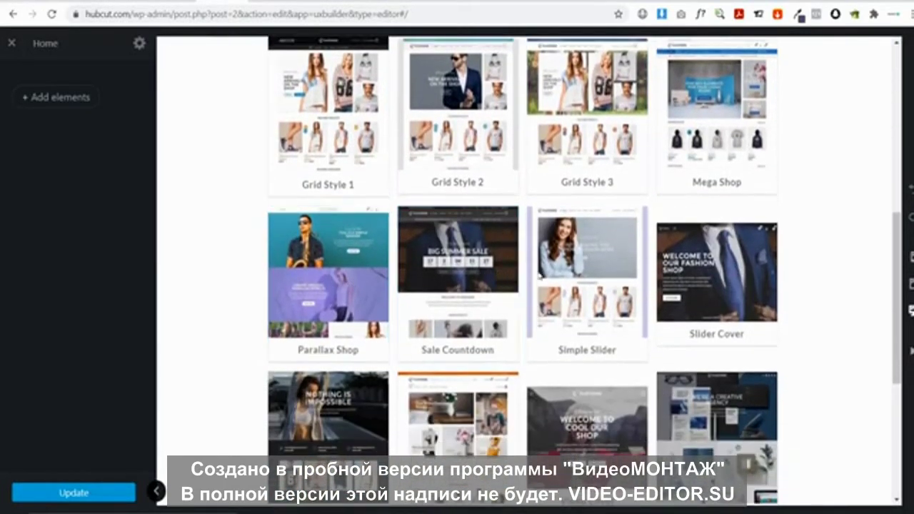
{"action": "scroll", "coordinate": [722, 271], "scroll_direction": "down", "scroll_amount": 1}
{"action": "scroll", "coordinate": [379, 298], "scroll_direction": "down", "scroll_amount": 3}
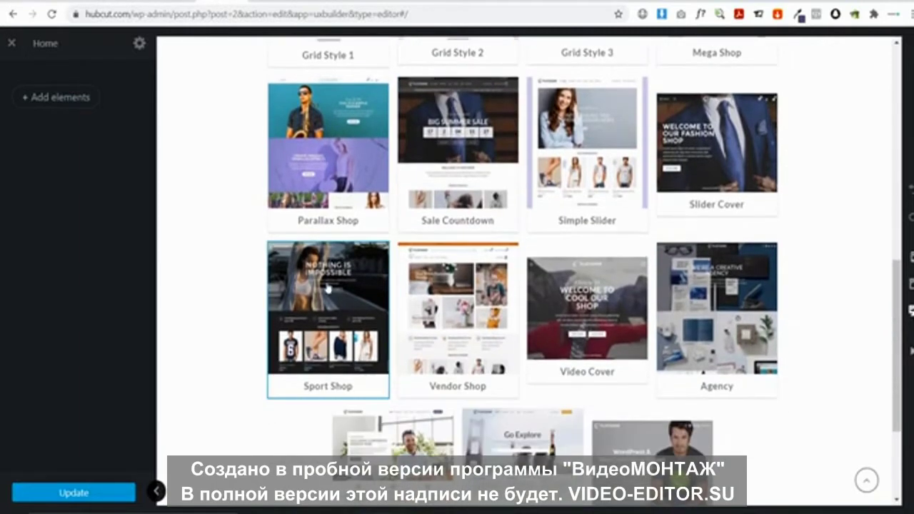
{"action": "scroll", "coordinate": [649, 302], "scroll_direction": "up", "scroll_amount": 9}
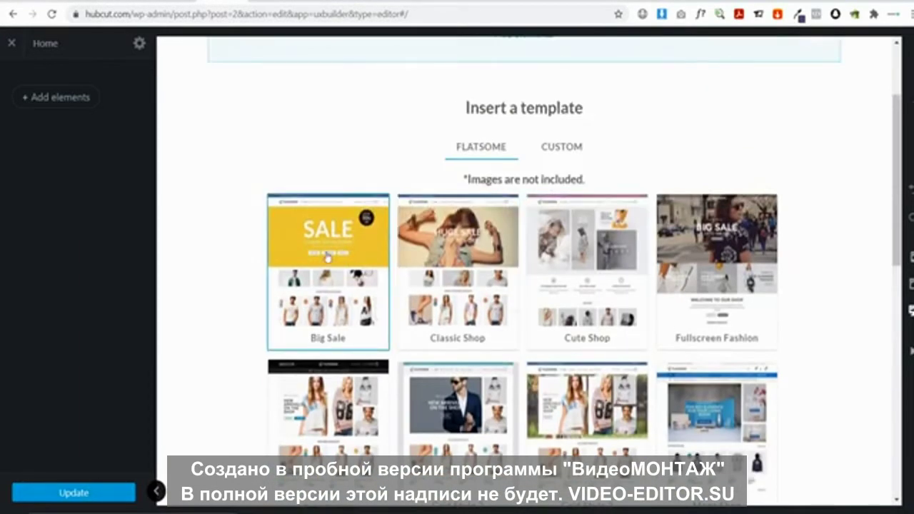
Insert the Big Sale template, review the page, and select the yellow SALE slider banner
{"action": "left_click", "coordinate": [320, 248]}
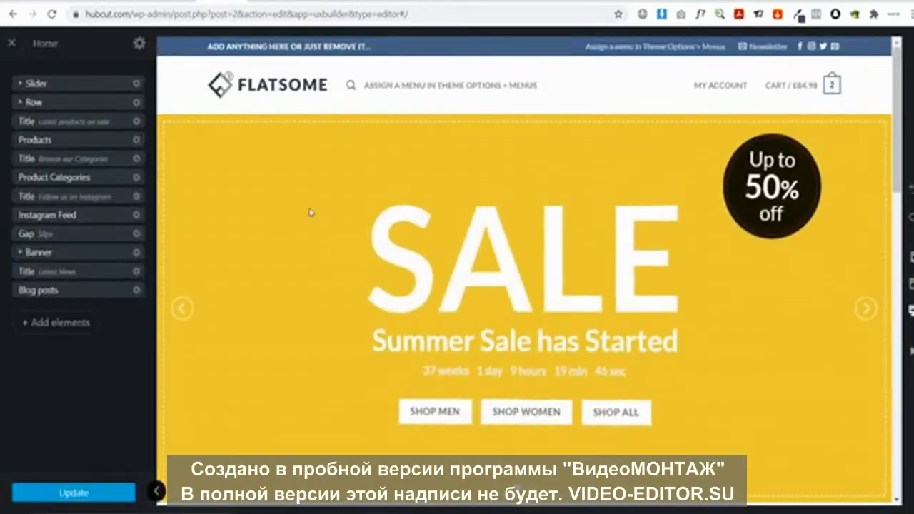
{"action": "scroll", "coordinate": [506, 151], "scroll_direction": "down", "scroll_amount": 10}
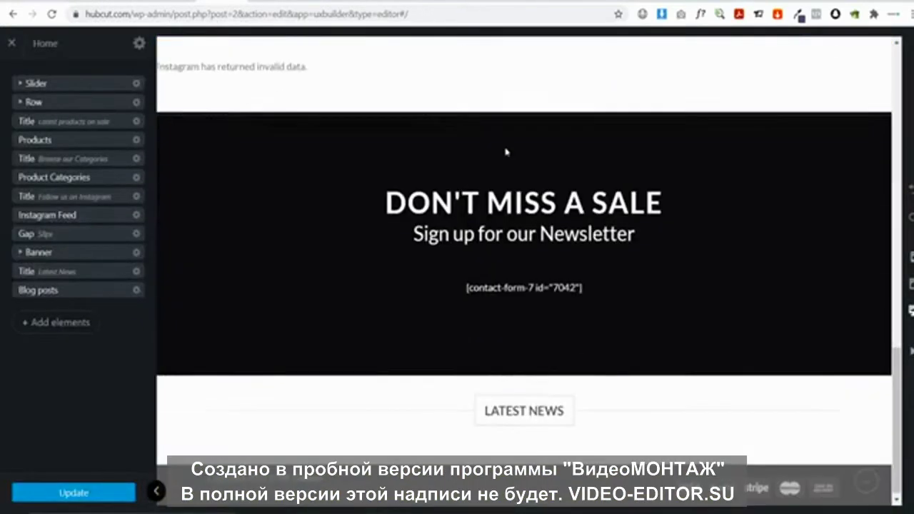
{"action": "scroll", "coordinate": [532, 180], "scroll_direction": "up", "scroll_amount": 3}
{"action": "scroll", "coordinate": [533, 180], "scroll_direction": "up", "scroll_amount": 8}
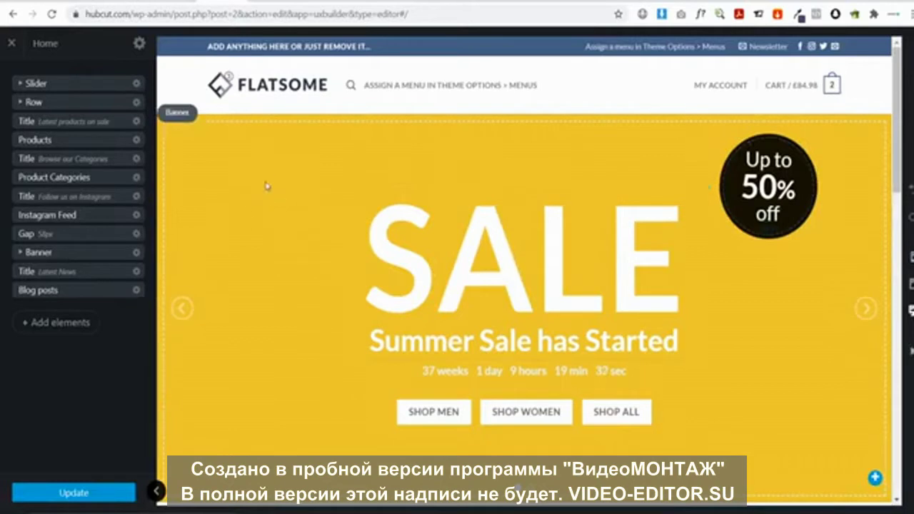
{"action": "left_click", "coordinate": [258, 203]}
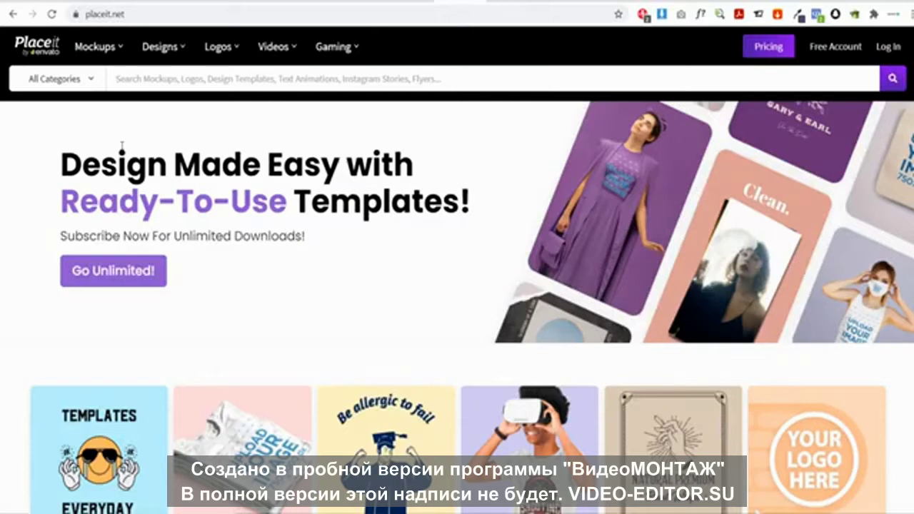
Browse Placeit's Mockup Generator and open the Folded Tee Mockup Against a Wooden Surface
{"action": "mouse_move", "coordinate": [93, 49]}
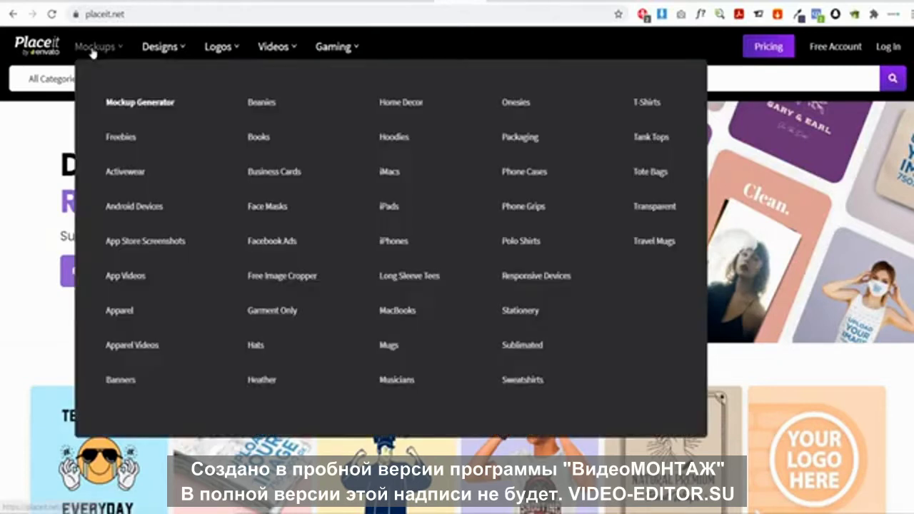
{"action": "left_click", "coordinate": [136, 104]}
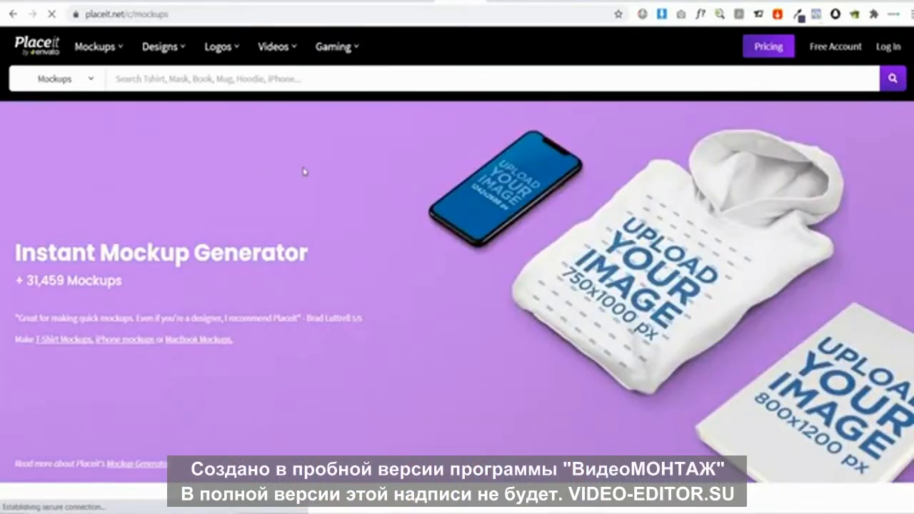
{"action": "scroll", "coordinate": [307, 170], "scroll_direction": "down", "scroll_amount": 2}
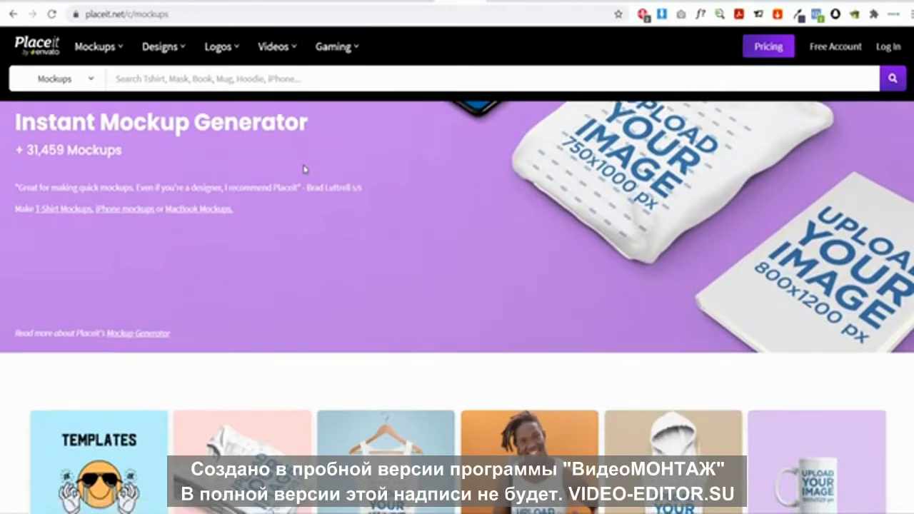
{"action": "scroll", "coordinate": [303, 169], "scroll_direction": "down", "scroll_amount": 3}
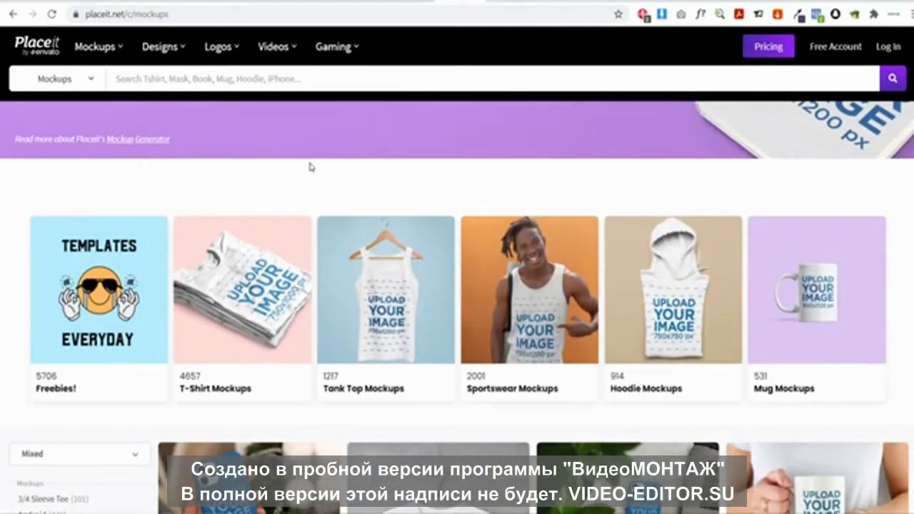
{"action": "scroll", "coordinate": [309, 161], "scroll_direction": "down", "scroll_amount": 2}
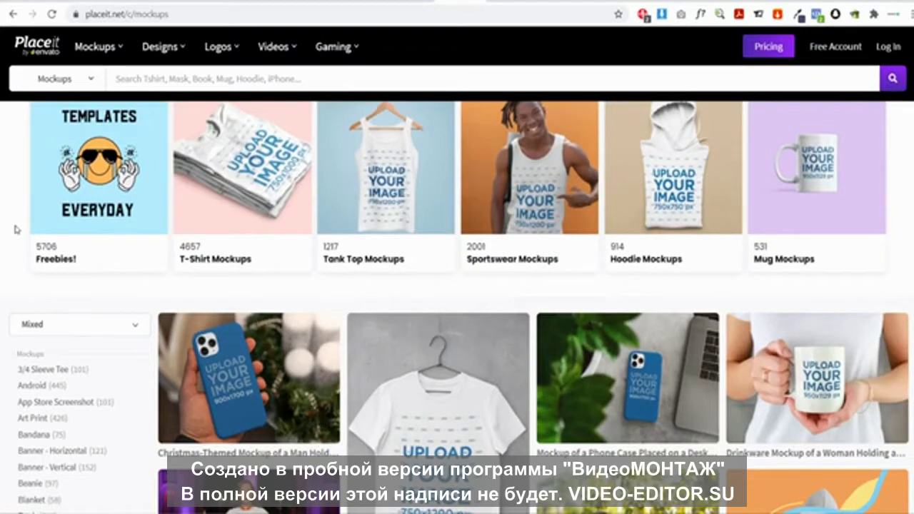
{"action": "scroll", "coordinate": [16, 230], "scroll_direction": "down", "scroll_amount": 1}
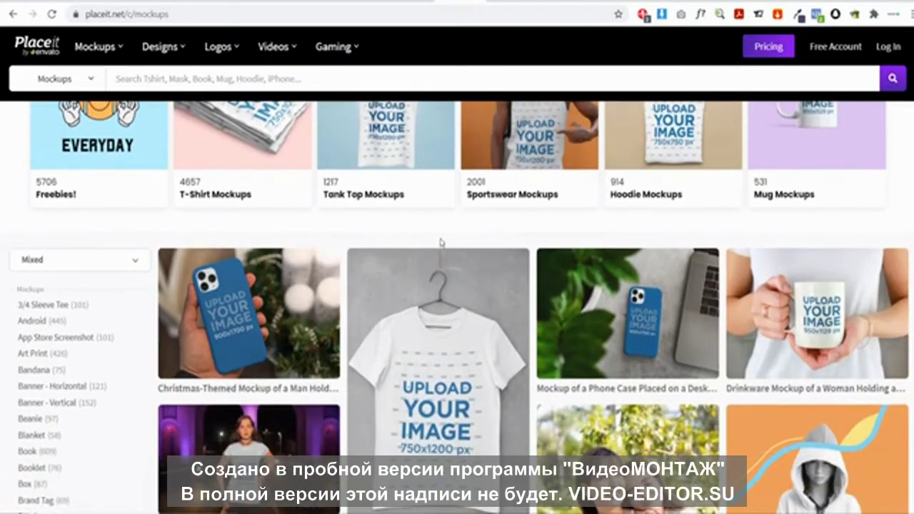
{"action": "scroll", "coordinate": [447, 242], "scroll_direction": "down", "scroll_amount": 8}
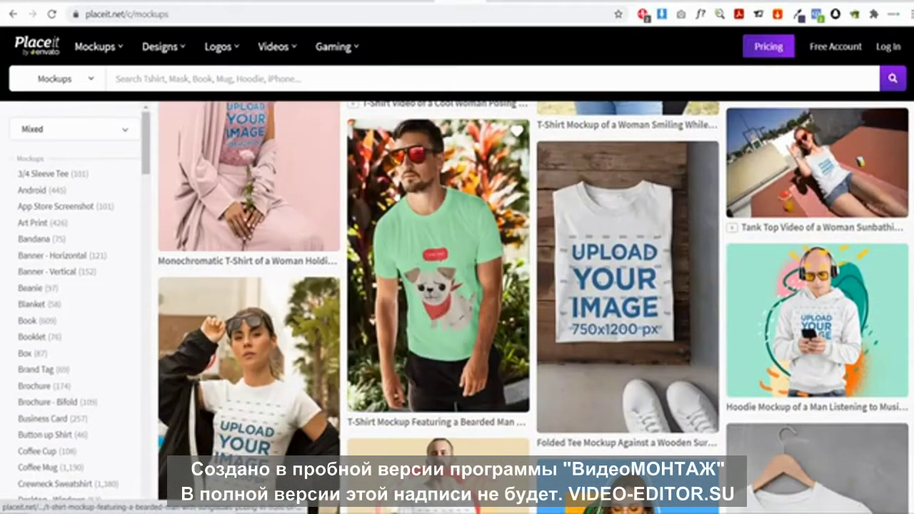
{"action": "scroll", "coordinate": [454, 218], "scroll_direction": "down", "scroll_amount": 4}
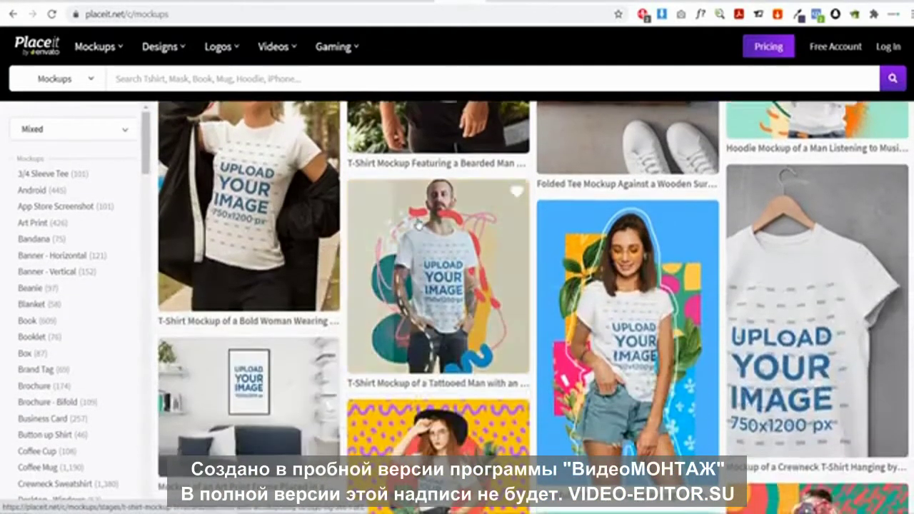
{"action": "scroll", "coordinate": [472, 224], "scroll_direction": "up", "scroll_amount": 4}
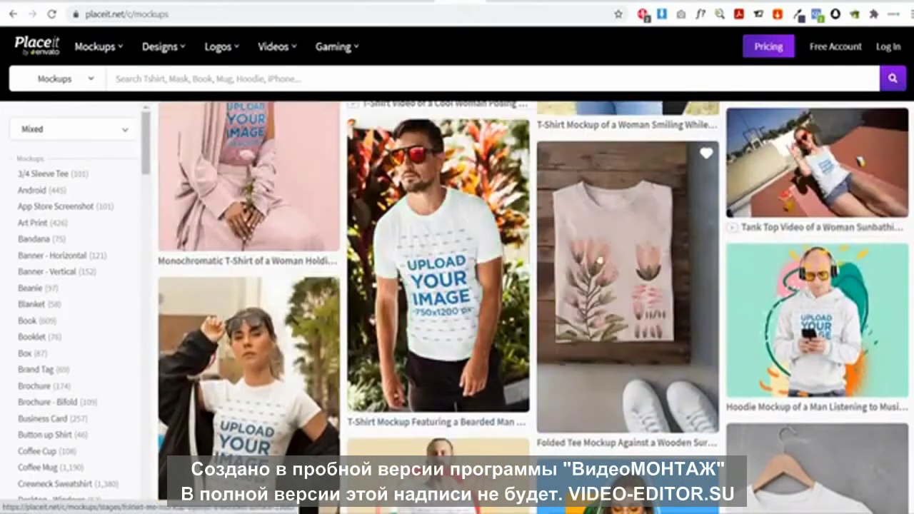
{"action": "left_click", "coordinate": [608, 266]}
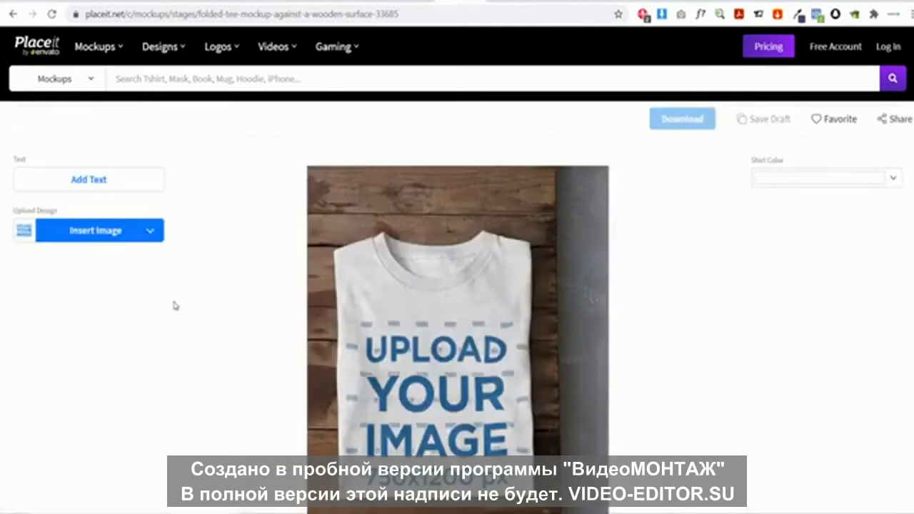
Upload the cartoon couple image from the computer onto the folded tee and crop it
{"action": "left_click", "coordinate": [95, 238]}
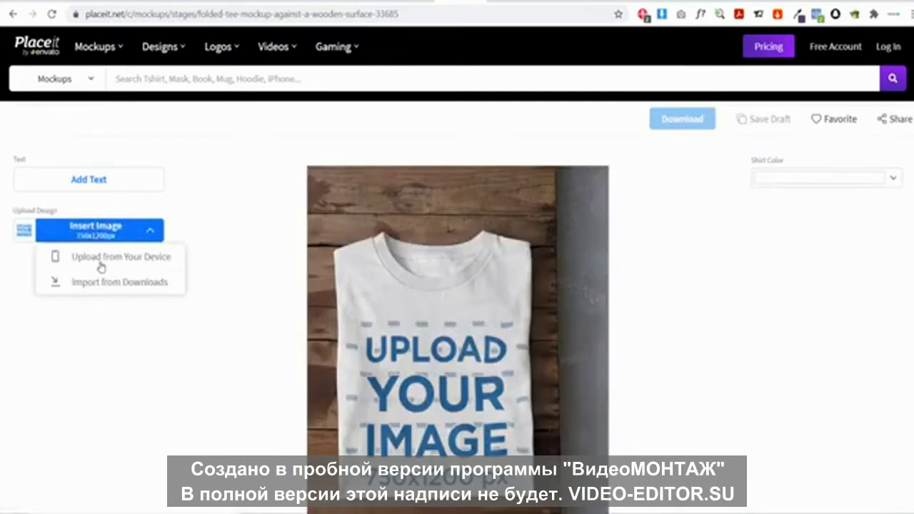
{"action": "left_click", "coordinate": [100, 265]}
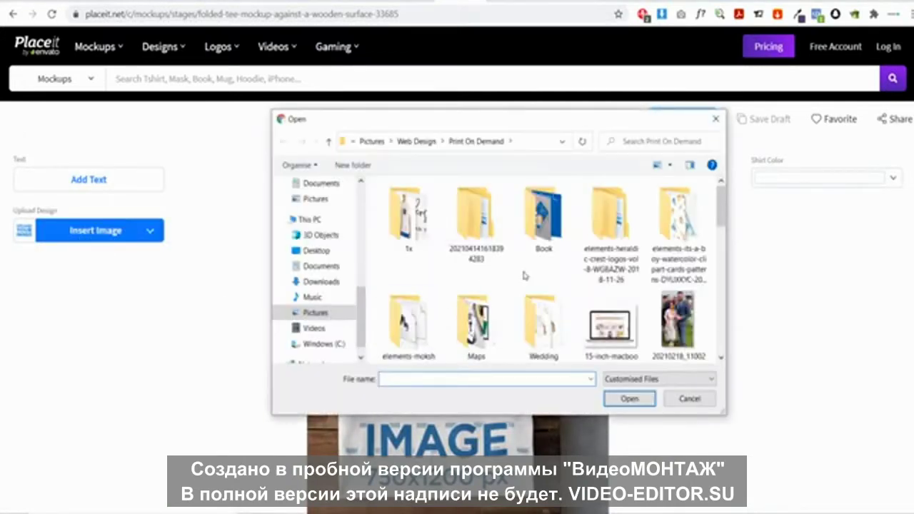
{"action": "scroll", "coordinate": [523, 275], "scroll_direction": "down", "scroll_amount": 3}
{"action": "left_click", "coordinate": [679, 230]}
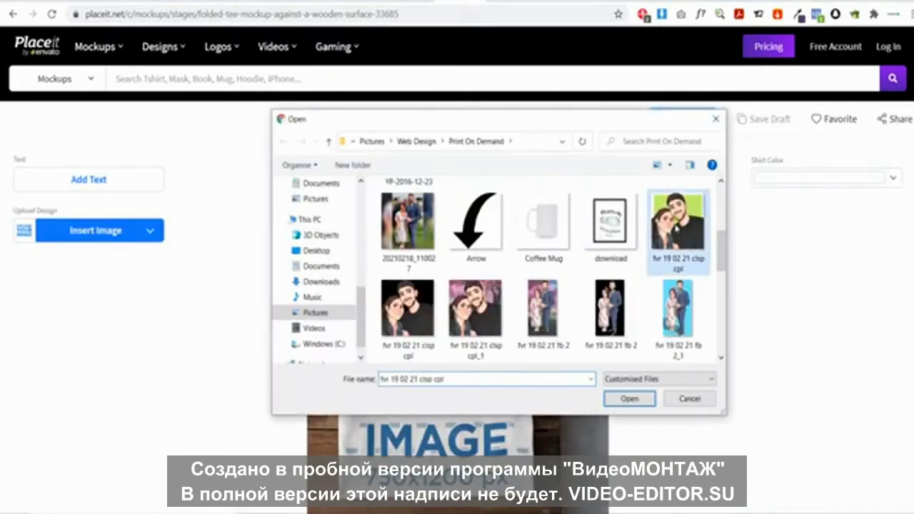
{"action": "left_click", "coordinate": [634, 401]}
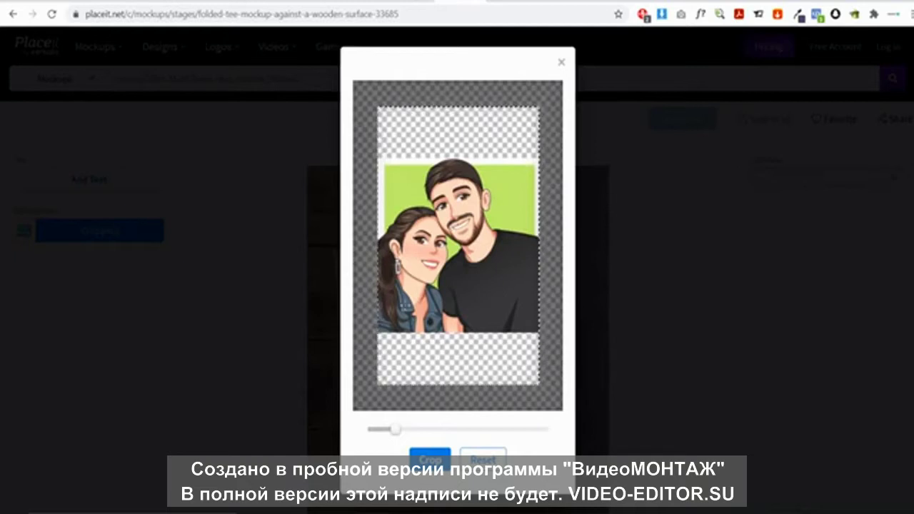
{"action": "left_click", "coordinate": [430, 459]}
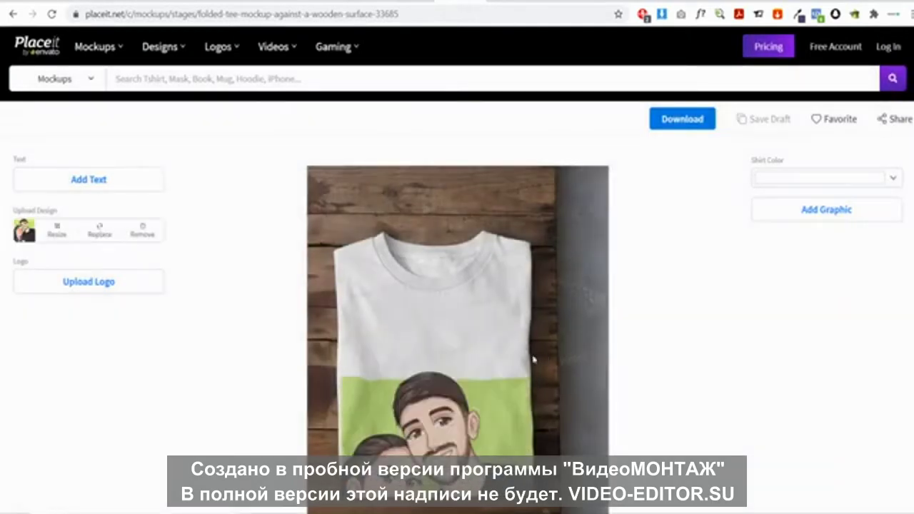
{"action": "scroll", "coordinate": [503, 386], "scroll_direction": "down", "scroll_amount": 2}
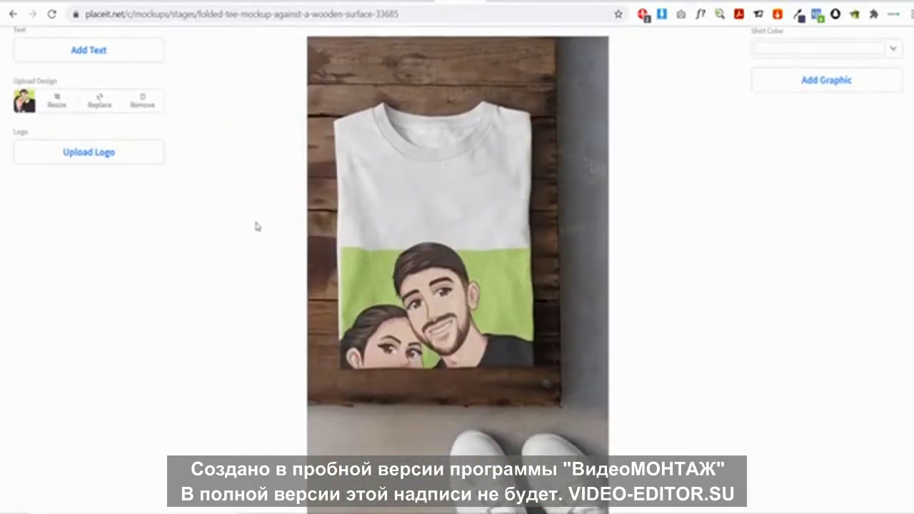
Re-crop the couple design through Resize so it fills the shirt front
{"action": "scroll", "coordinate": [203, 227], "scroll_direction": "up", "scroll_amount": 2}
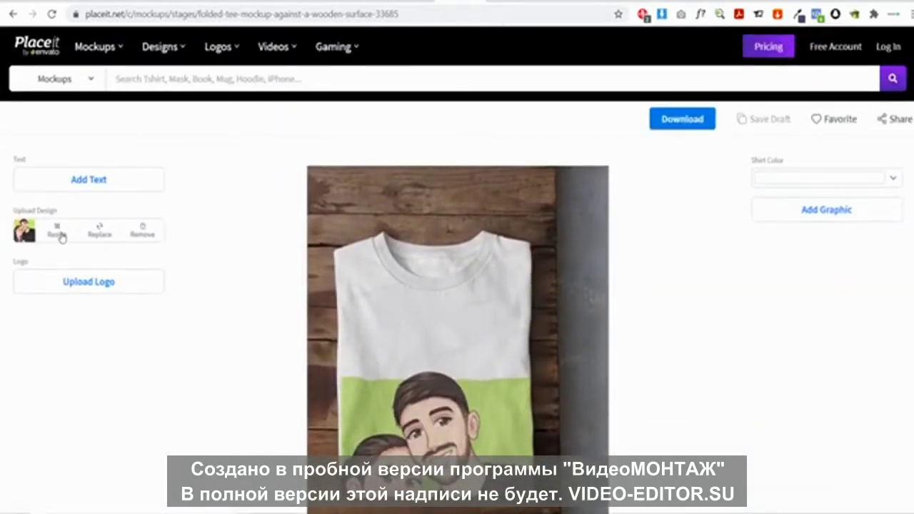
{"action": "left_click", "coordinate": [62, 237]}
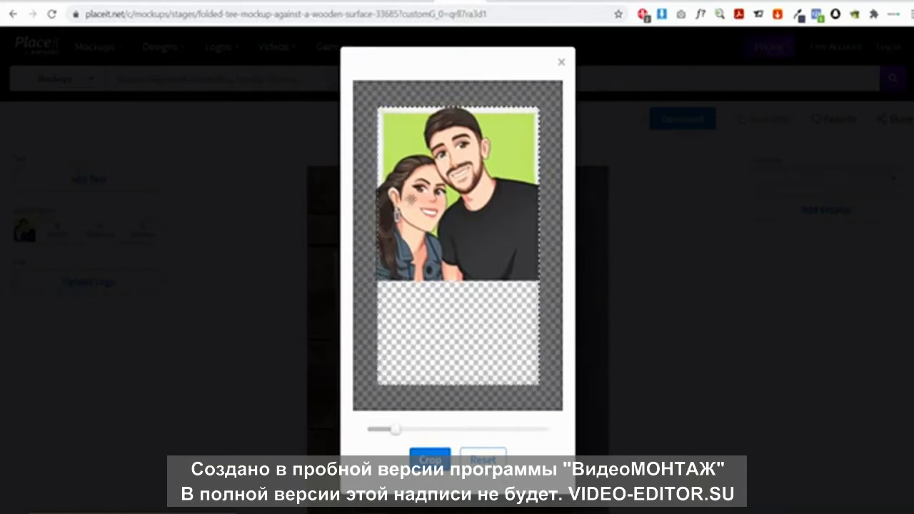
{"action": "left_click", "coordinate": [430, 459]}
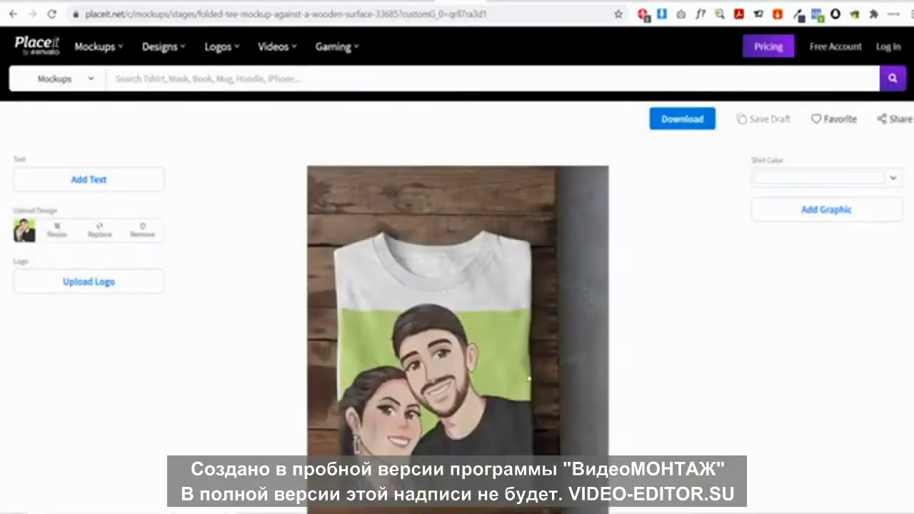
{"action": "scroll", "coordinate": [579, 310], "scroll_direction": "down", "scroll_amount": 3}
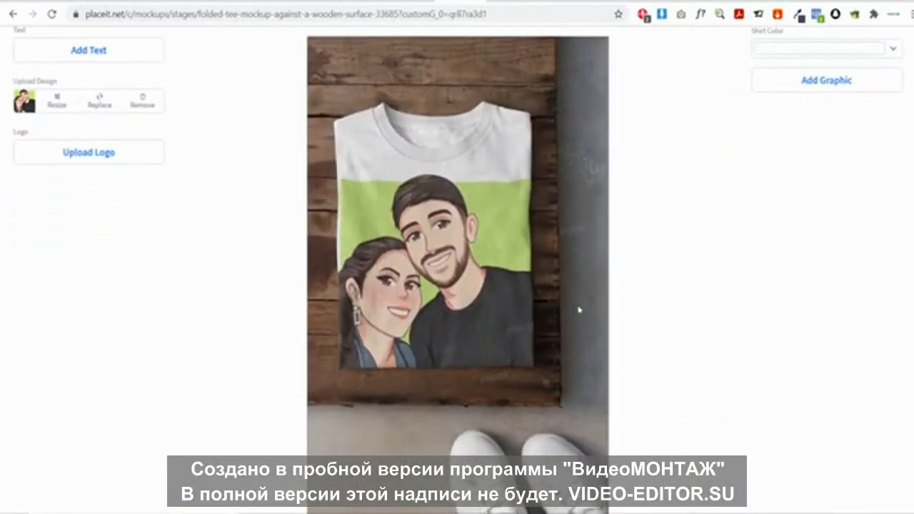
{"action": "scroll", "coordinate": [579, 310], "scroll_direction": "up", "scroll_amount": 3}
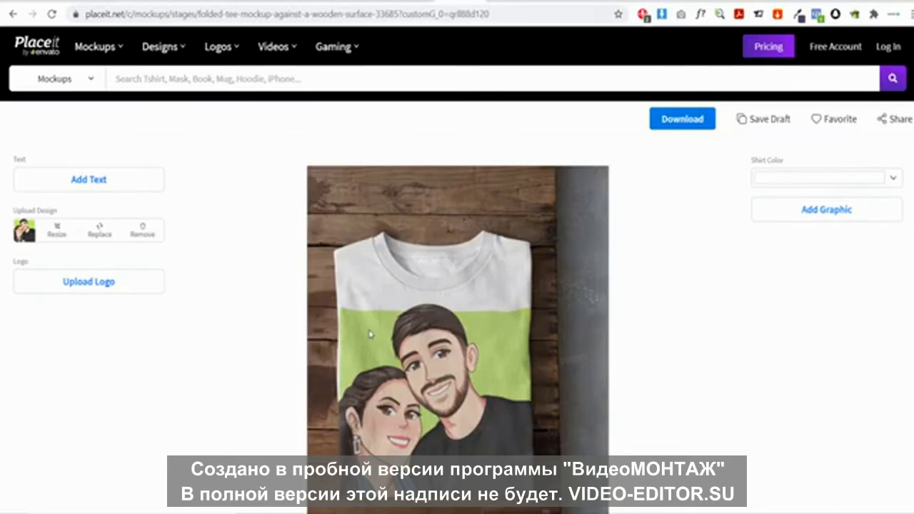
Check the pricing plans, log in to Placeit, and go to the Logo Maker
{"action": "left_click", "coordinate": [769, 47]}
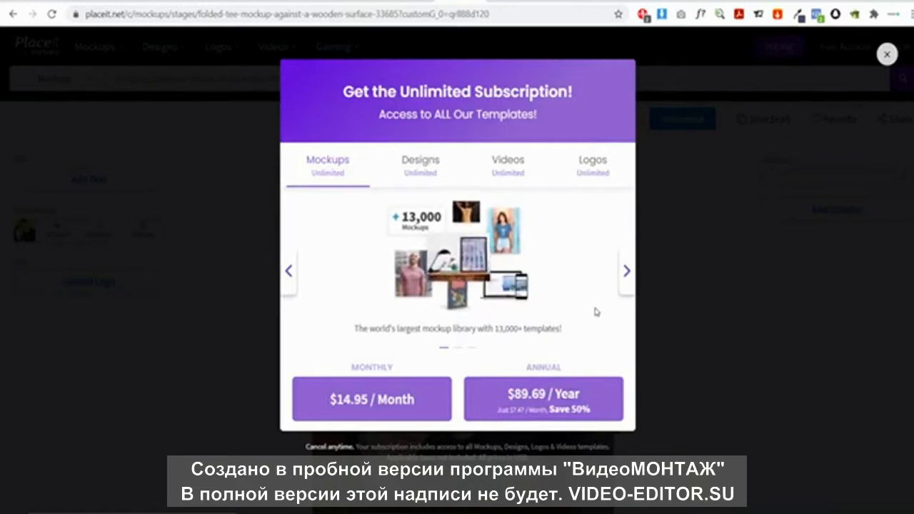
{"action": "left_click", "coordinate": [714, 294]}
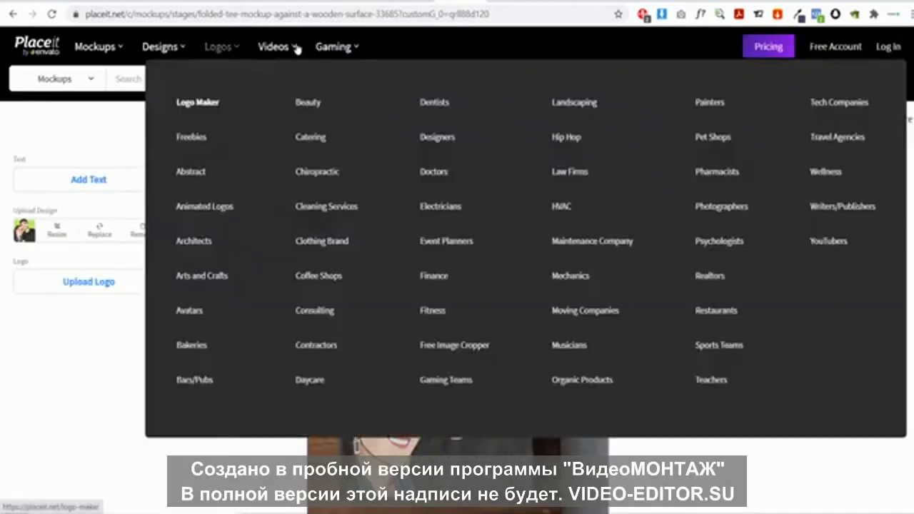
{"action": "mouse_move", "coordinate": [299, 49]}
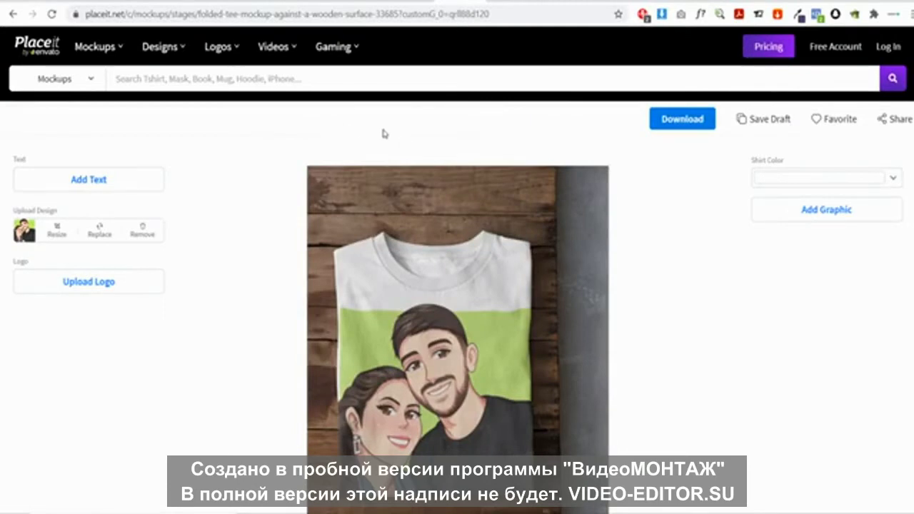
{"action": "left_click", "coordinate": [888, 49]}
{"action": "left_click", "coordinate": [447, 237]}
{"action": "mouse_move", "coordinate": [219, 47]}
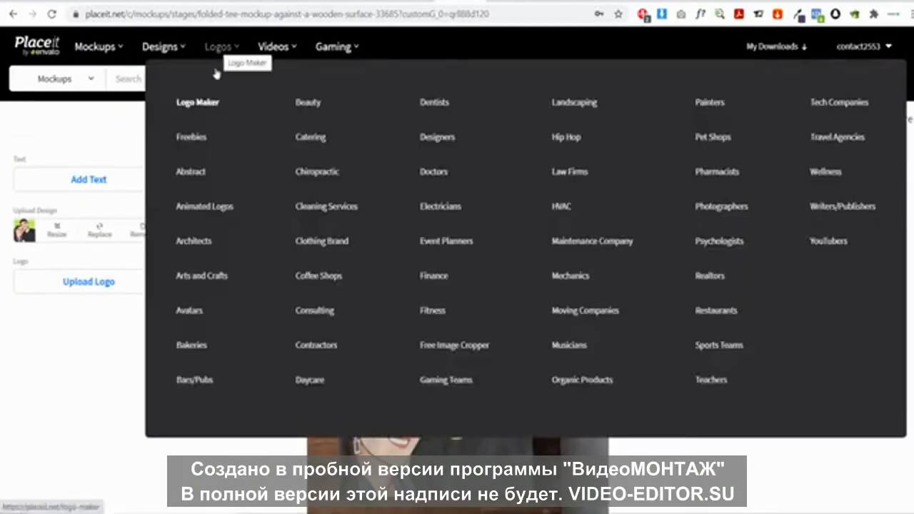
{"action": "left_click", "coordinate": [203, 104]}
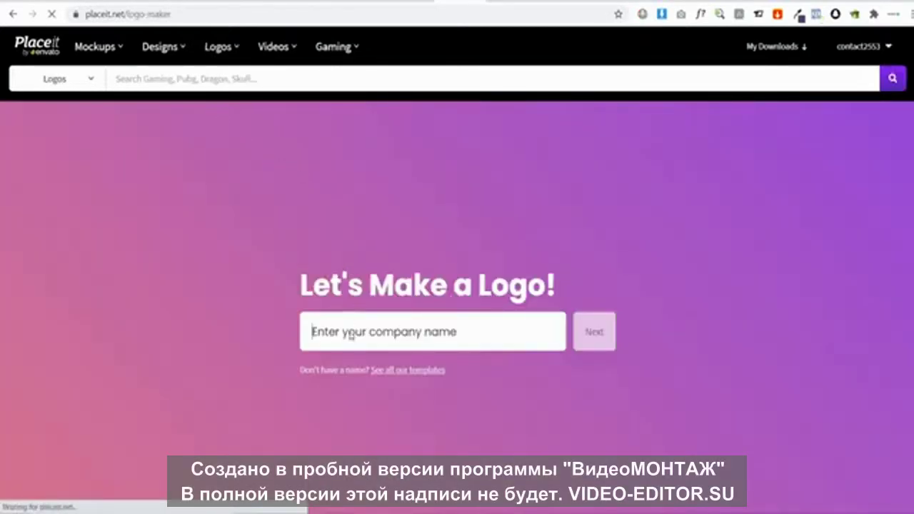
Enter Hubcut as the company name and continue
{"action": "left_click", "coordinate": [343, 331]}
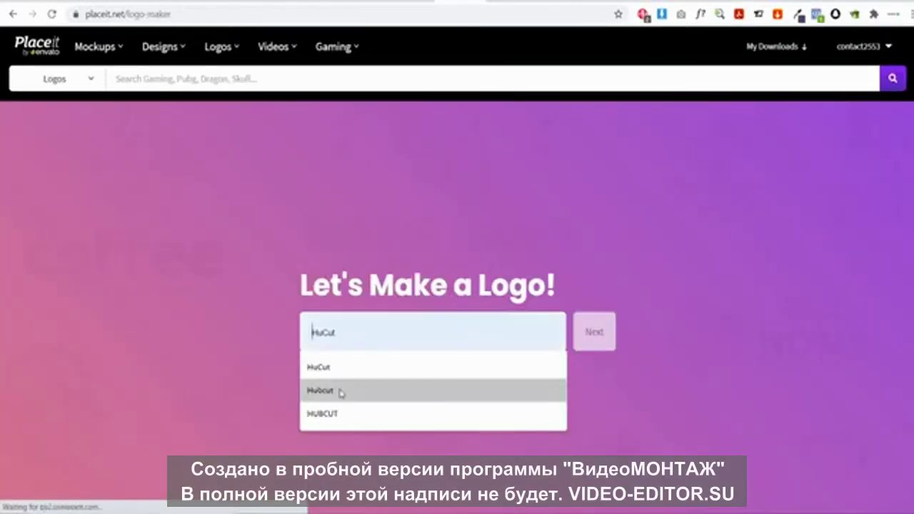
{"action": "left_click", "coordinate": [340, 394]}
{"action": "left_click", "coordinate": [597, 333]}
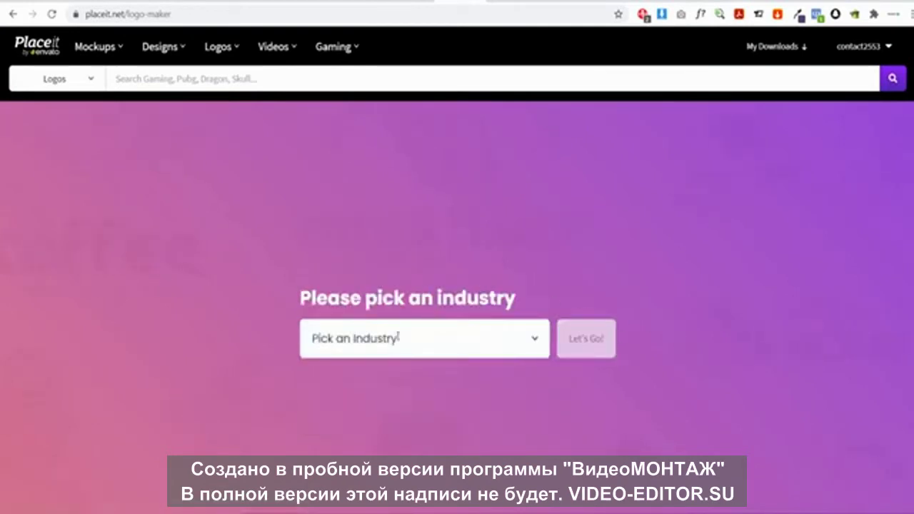
Choose Jewelry as the industry and generate the Hubcut logo templates
{"action": "left_click", "coordinate": [385, 335]}
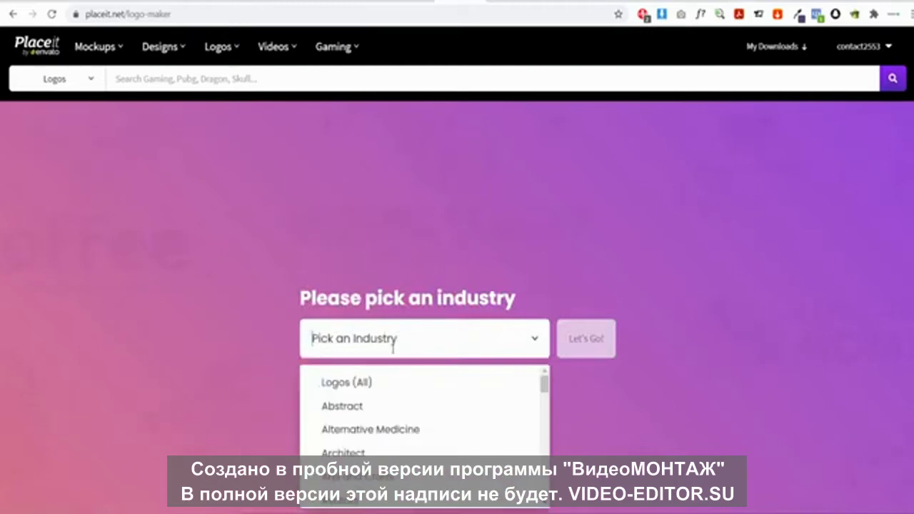
{"action": "scroll", "coordinate": [416, 363], "scroll_direction": "down", "scroll_amount": 1}
{"action": "scroll", "coordinate": [407, 378], "scroll_direction": "down", "scroll_amount": 1}
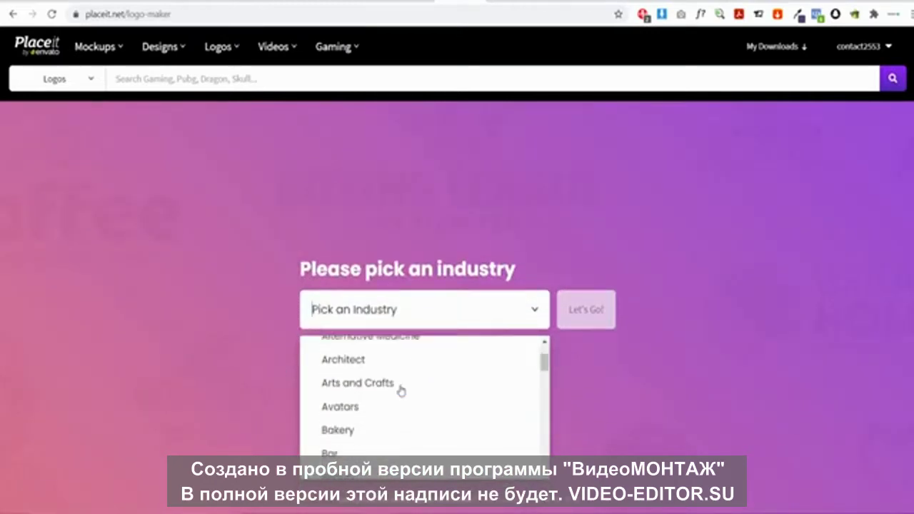
{"action": "scroll", "coordinate": [390, 400], "scroll_direction": "down", "scroll_amount": 2}
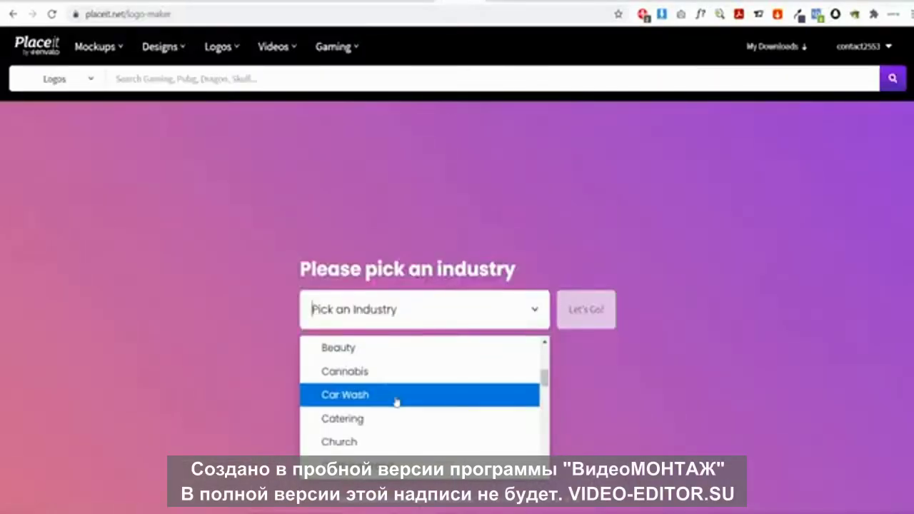
{"action": "scroll", "coordinate": [395, 402], "scroll_direction": "down", "scroll_amount": 3}
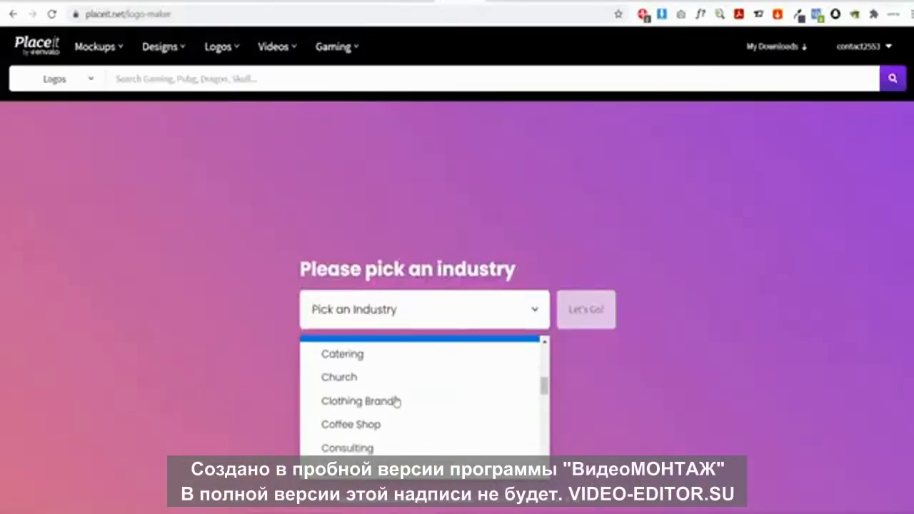
{"action": "scroll", "coordinate": [397, 403], "scroll_direction": "down", "scroll_amount": 5}
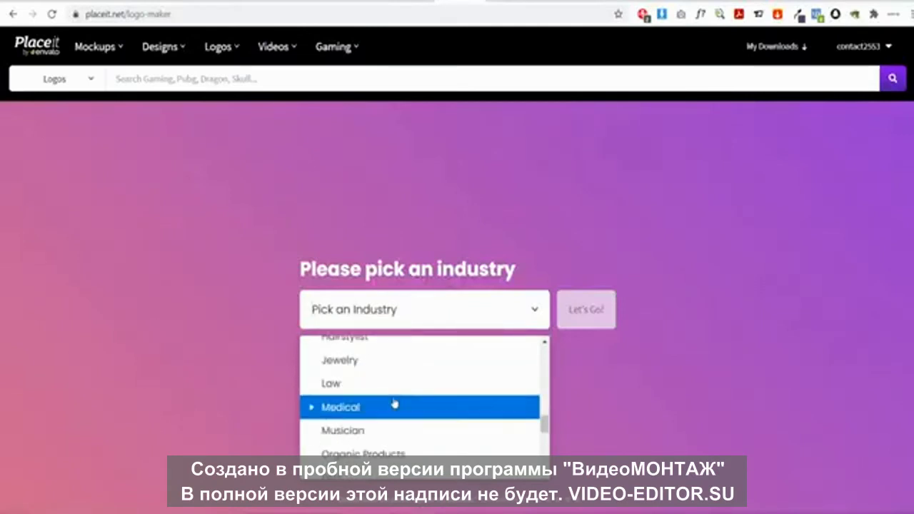
{"action": "left_click", "coordinate": [352, 365]}
{"action": "left_click", "coordinate": [584, 320]}
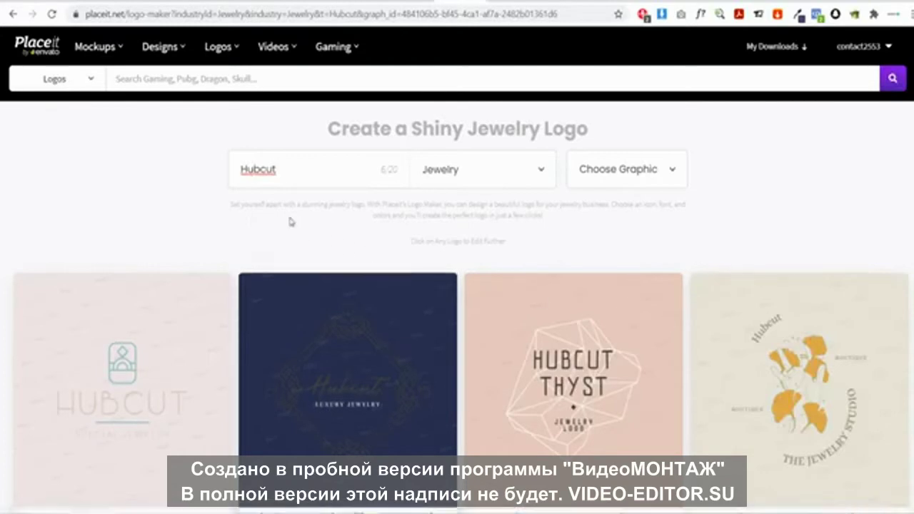
Open the 'Typography Logo Creator for an MLM Jewelry Group' template from the logo grid
{"action": "scroll", "coordinate": [292, 225], "scroll_direction": "down", "scroll_amount": 5}
{"action": "scroll", "coordinate": [258, 200], "scroll_direction": "down", "scroll_amount": 4}
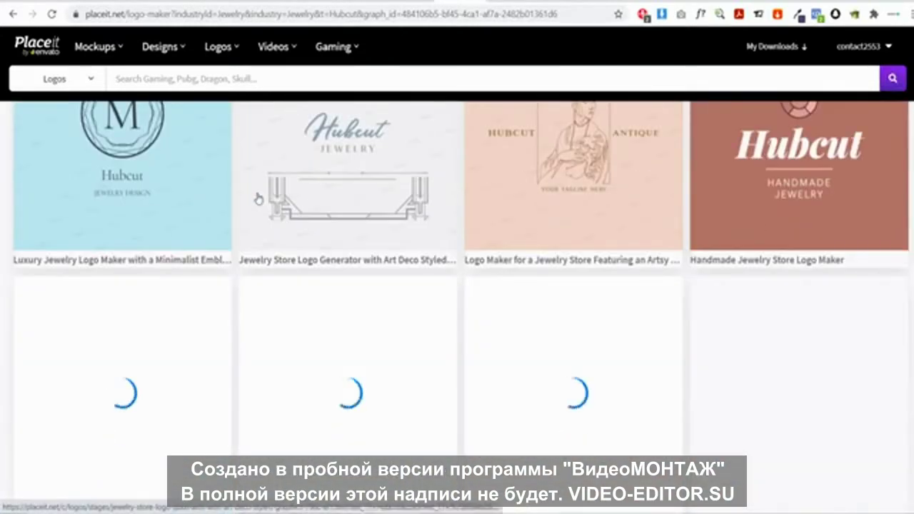
{"action": "scroll", "coordinate": [259, 199], "scroll_direction": "down", "scroll_amount": 1}
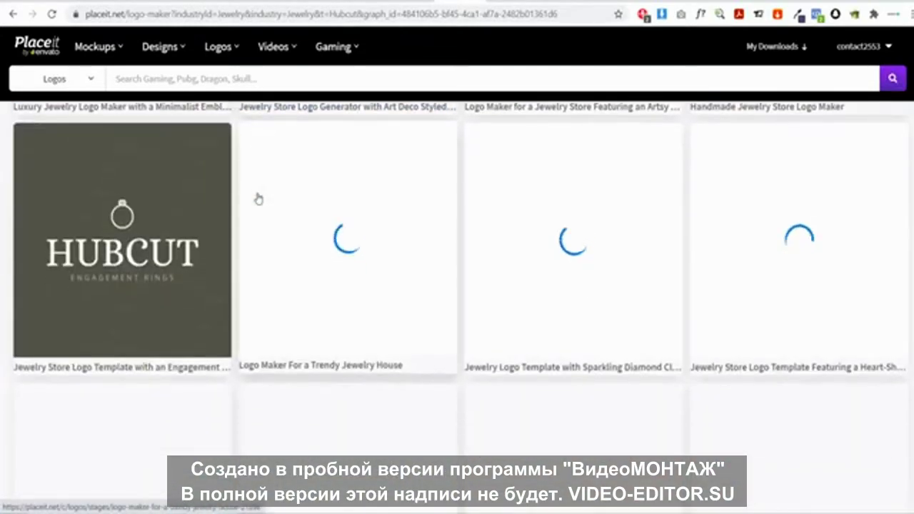
{"action": "scroll", "coordinate": [258, 199], "scroll_direction": "up", "scroll_amount": 1}
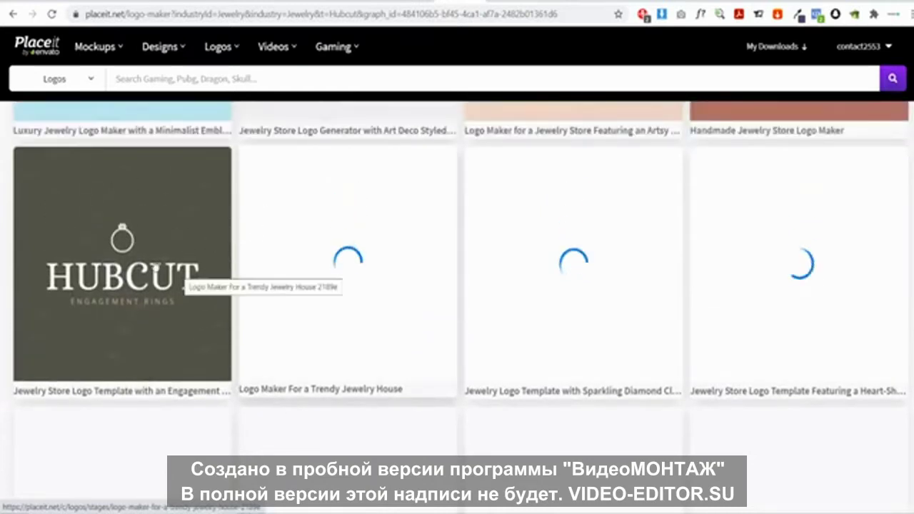
{"action": "scroll", "coordinate": [145, 270], "scroll_direction": "down", "scroll_amount": 4}
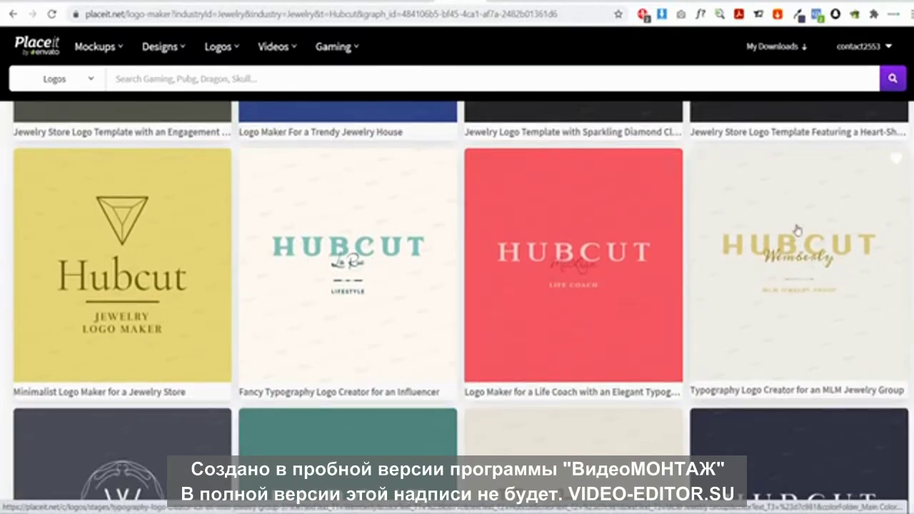
{"action": "left_click", "coordinate": [812, 254]}
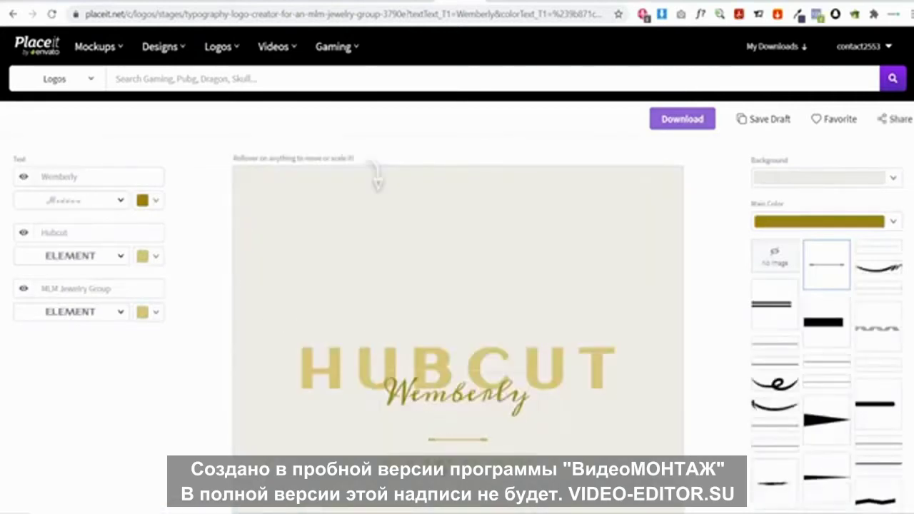
Hide the MLM Jewelry Group text line and remove the ornament graphic
{"action": "left_click", "coordinate": [24, 289]}
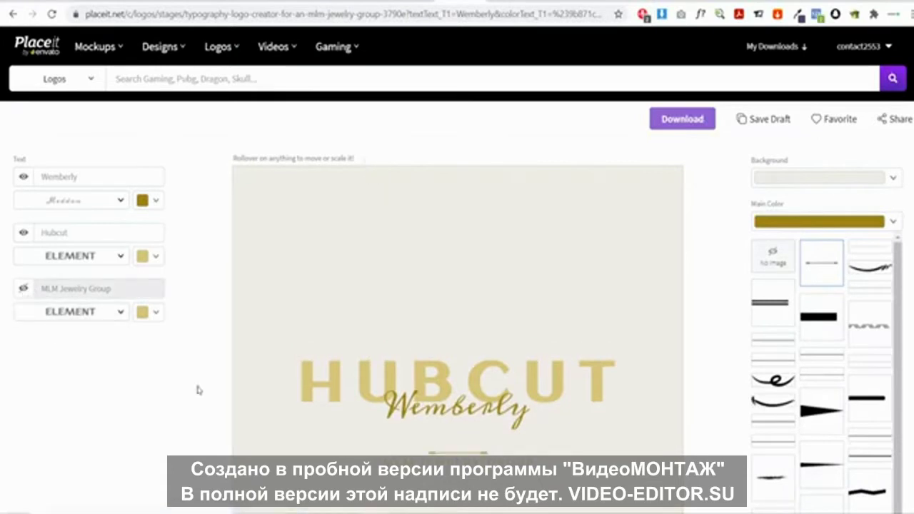
{"action": "left_click", "coordinate": [781, 259]}
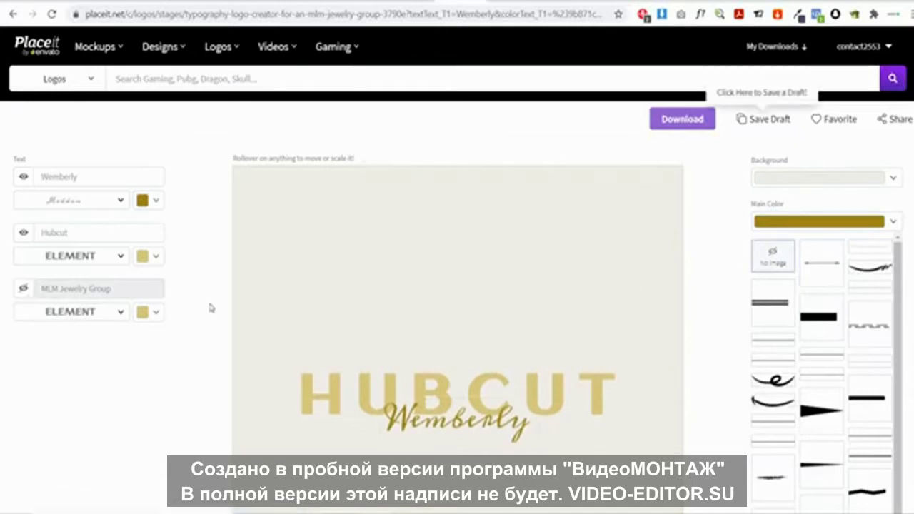
{"action": "scroll", "coordinate": [436, 371], "scroll_direction": "down", "scroll_amount": 1}
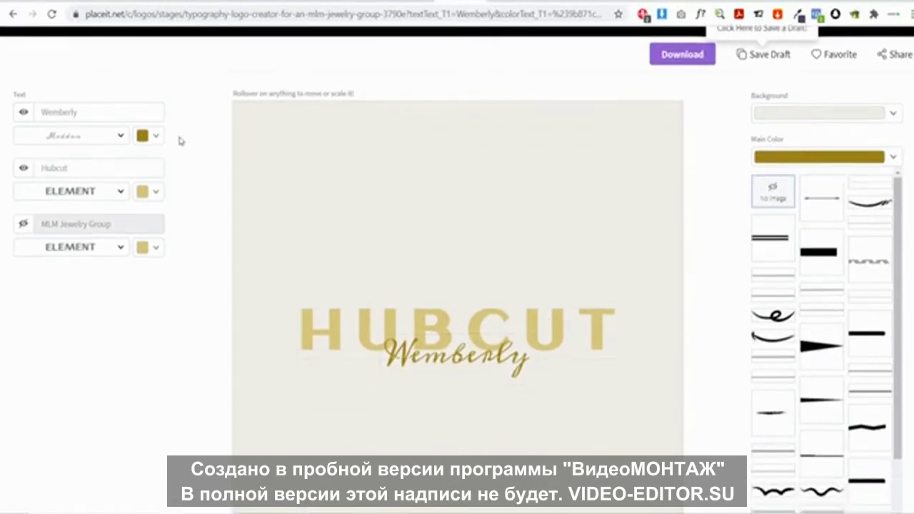
Make both the Wemberly and HUBCUT texts a dark colour
{"action": "left_click", "coordinate": [143, 138]}
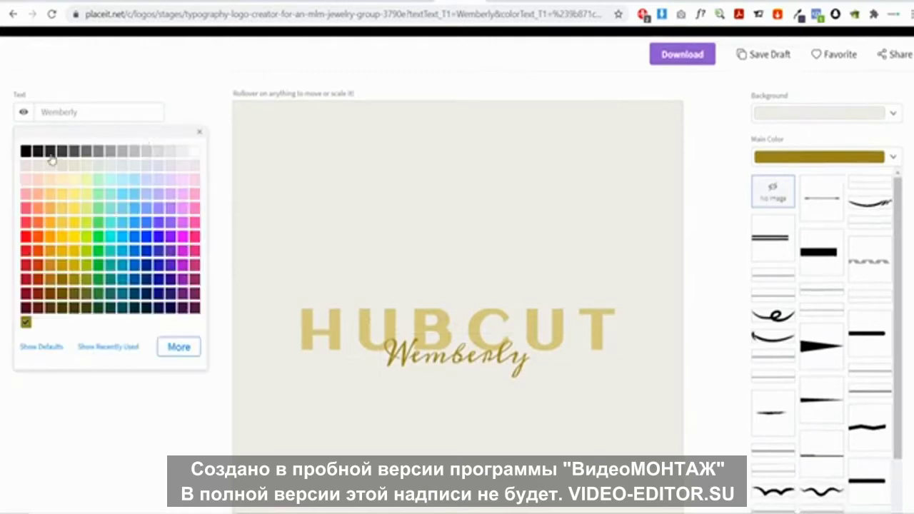
{"action": "left_click", "coordinate": [51, 153]}
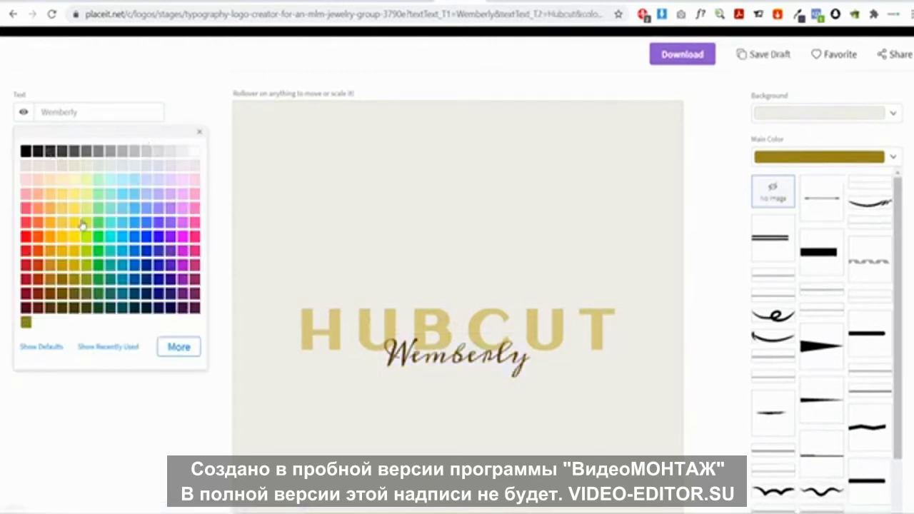
{"action": "left_click", "coordinate": [141, 433]}
{"action": "left_click", "coordinate": [144, 193]}
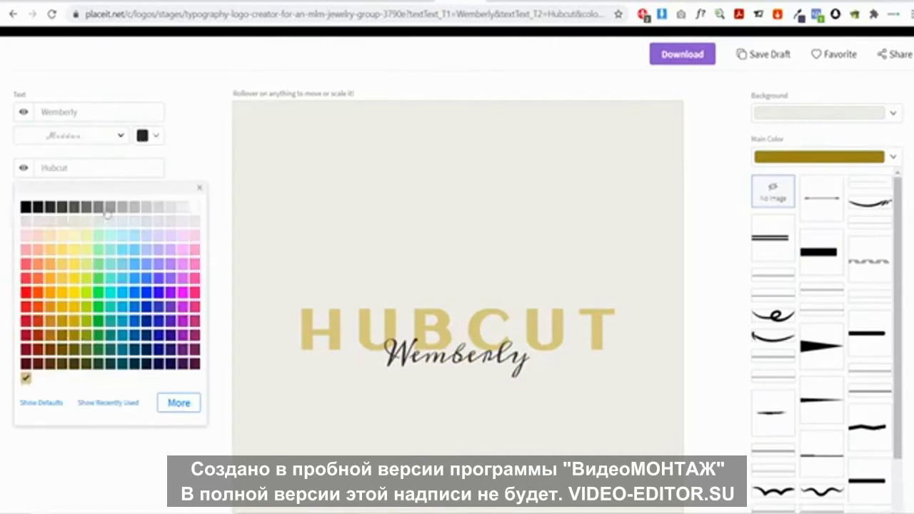
{"action": "left_click", "coordinate": [54, 210]}
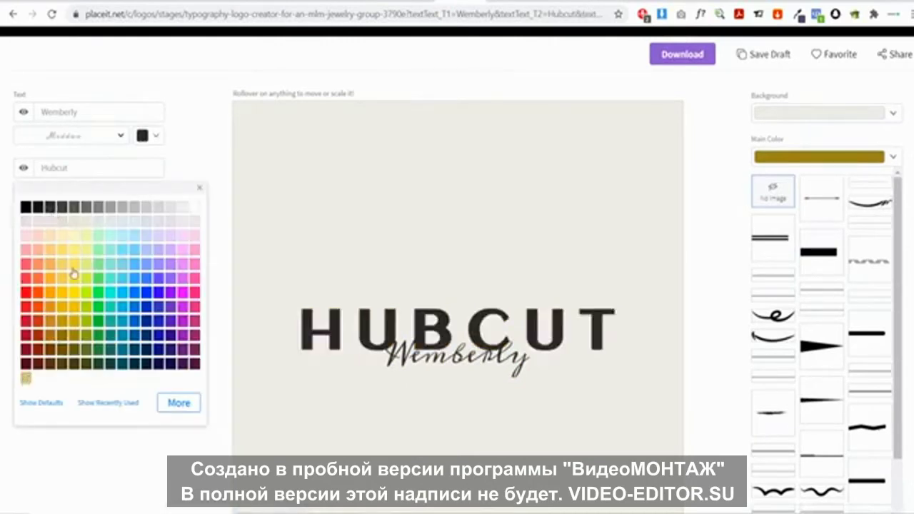
{"action": "left_click", "coordinate": [161, 493]}
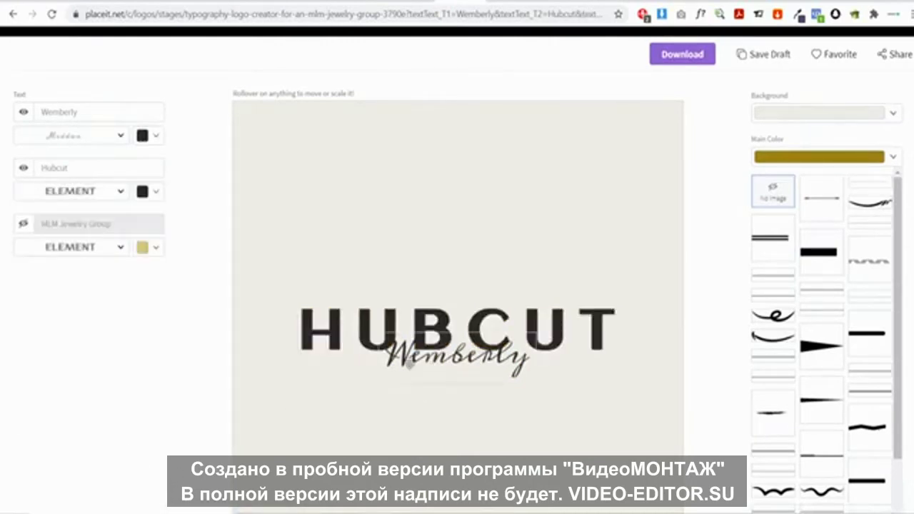
Replace the Wemberly tagline with 'Personalized Gifts'
{"action": "left_click_drag", "start_coordinate": [101, 112], "coordinate": [2, 115]}
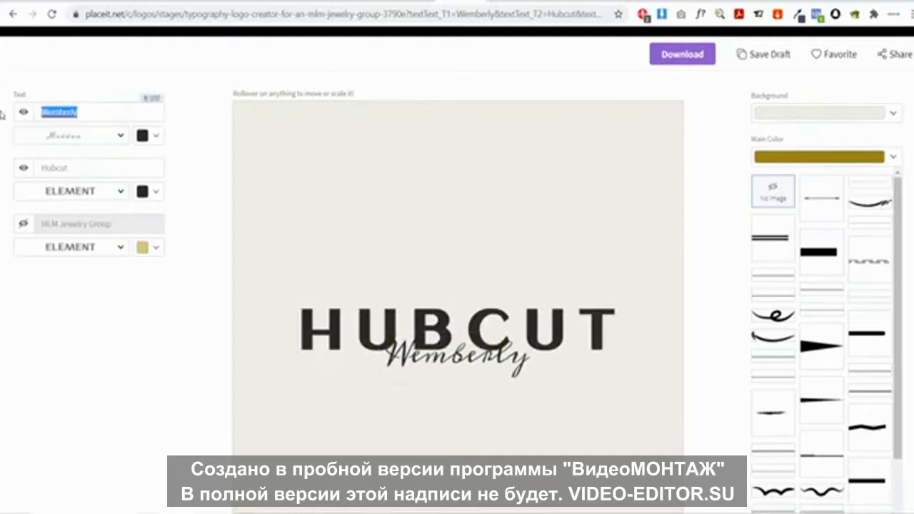
{"action": "type", "text": "Peninsula"}
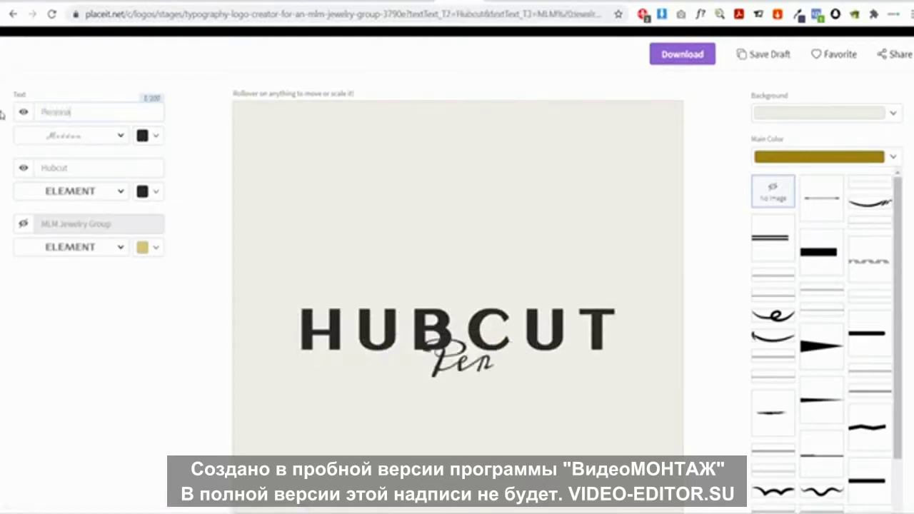
{"action": "type", "text": "ed Gifts"}
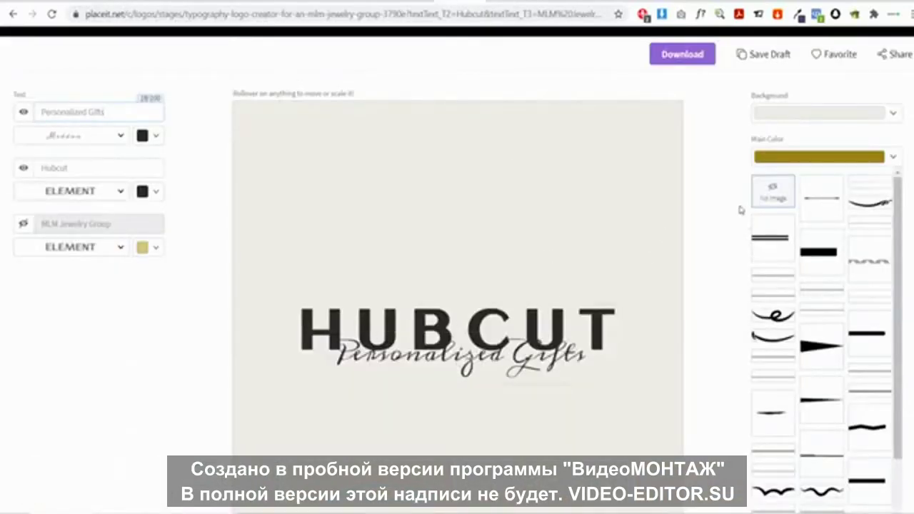
{"action": "scroll", "coordinate": [722, 193], "scroll_direction": "up", "scroll_amount": 1}
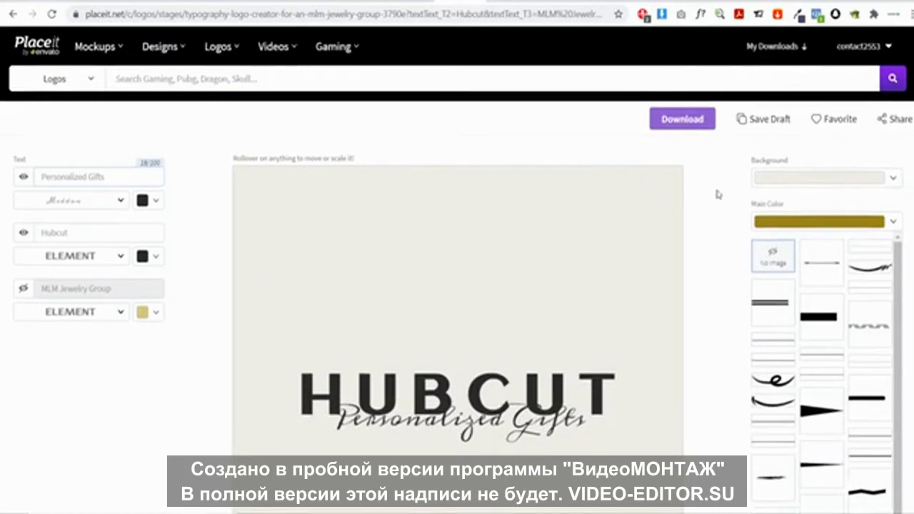
Set the HUBCUT logo's background to the transparent swatch in Placeit
{"action": "left_click", "coordinate": [894, 178]}
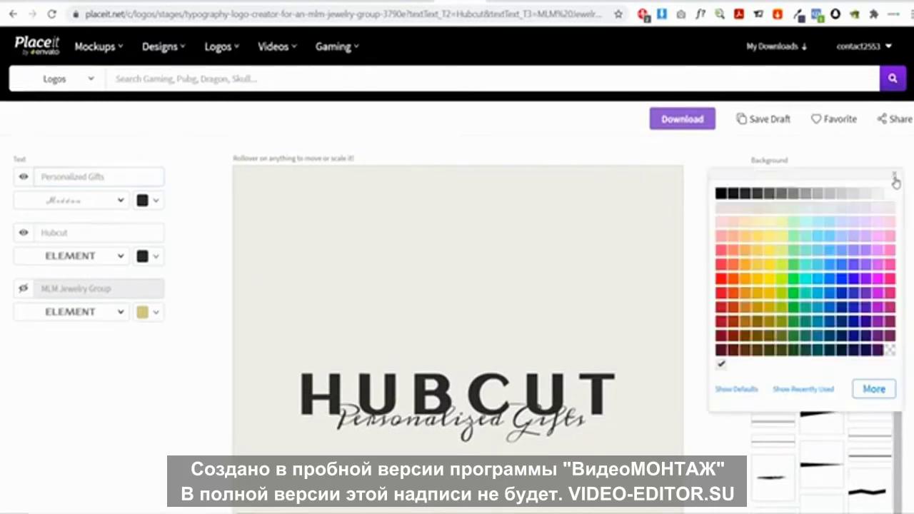
{"action": "left_click", "coordinate": [889, 352]}
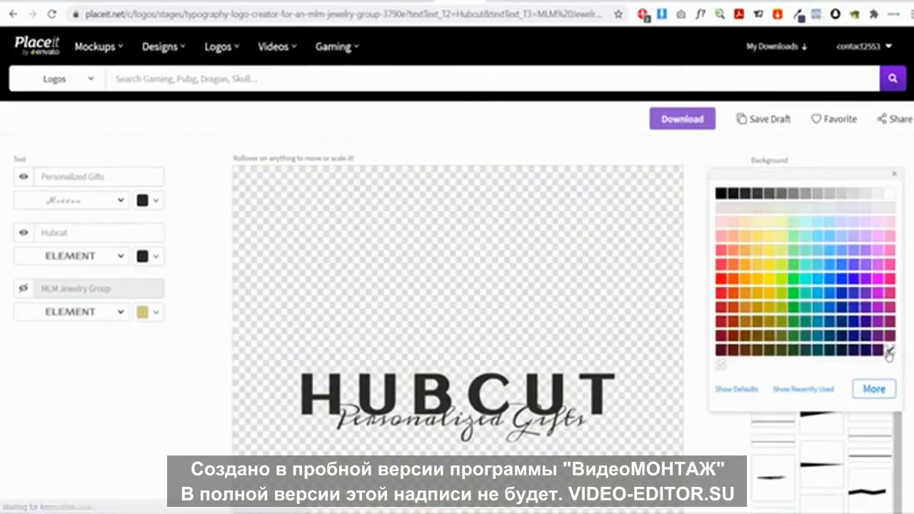
{"action": "left_click", "coordinate": [691, 280]}
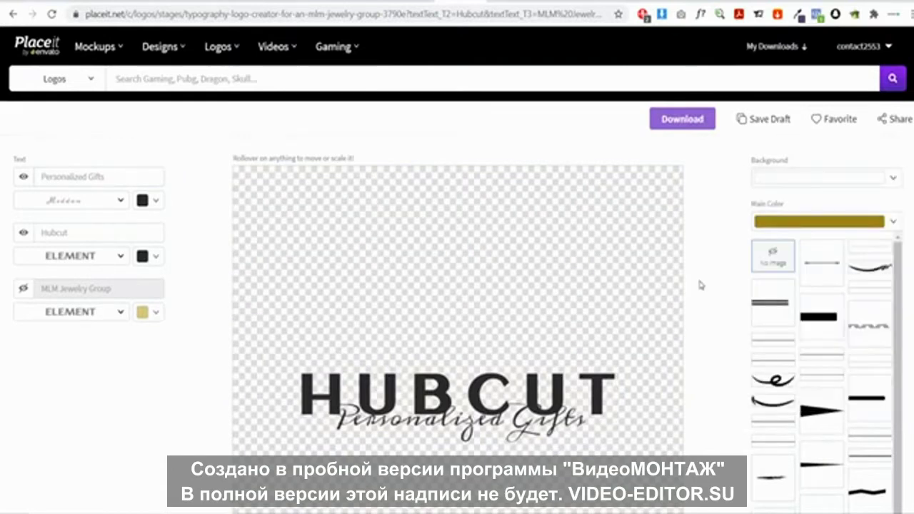
Download the finished logo as a PNG and open it from the download shelf
{"action": "scroll", "coordinate": [708, 275], "scroll_direction": "down", "scroll_amount": 3}
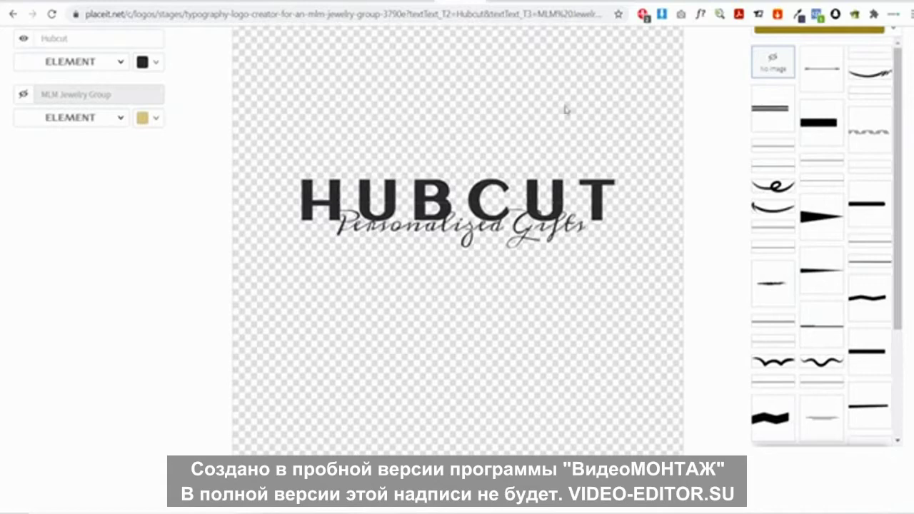
{"action": "scroll", "coordinate": [714, 274], "scroll_direction": "up", "scroll_amount": 3}
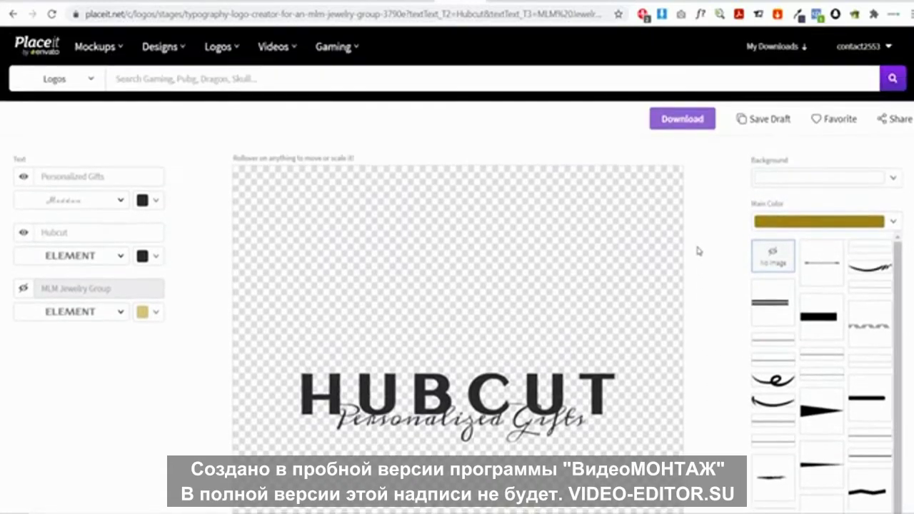
{"action": "scroll", "coordinate": [252, 314], "scroll_direction": "down", "scroll_amount": 2}
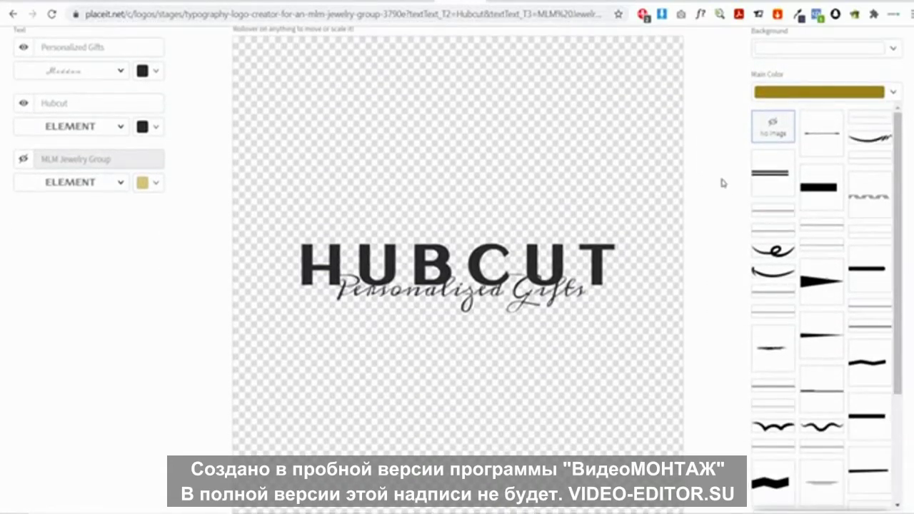
{"action": "scroll", "coordinate": [720, 190], "scroll_direction": "up", "scroll_amount": 1}
{"action": "scroll", "coordinate": [704, 129], "scroll_direction": "up", "scroll_amount": 1}
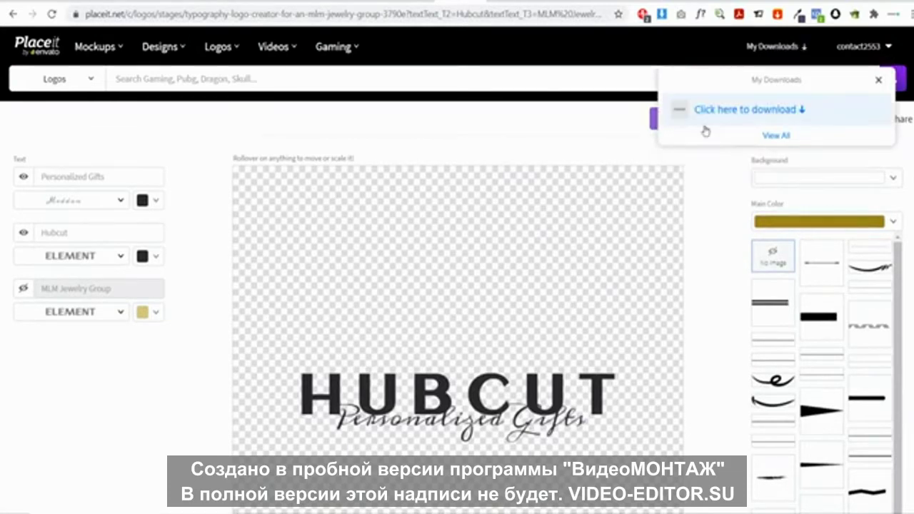
{"action": "left_click", "coordinate": [772, 113]}
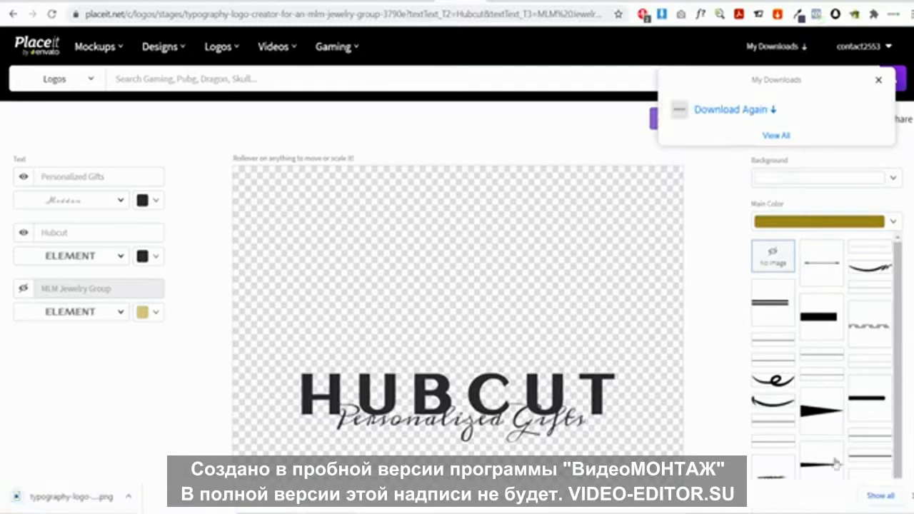
{"action": "left_click", "coordinate": [105, 500]}
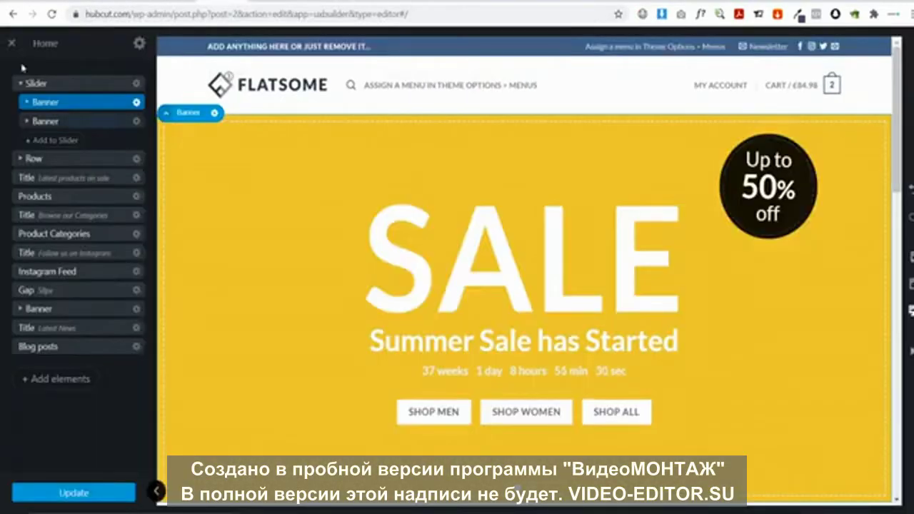
Exit UX Builder without saving and open the Customizer for the Hubcut site
{"action": "left_click", "coordinate": [11, 45]}
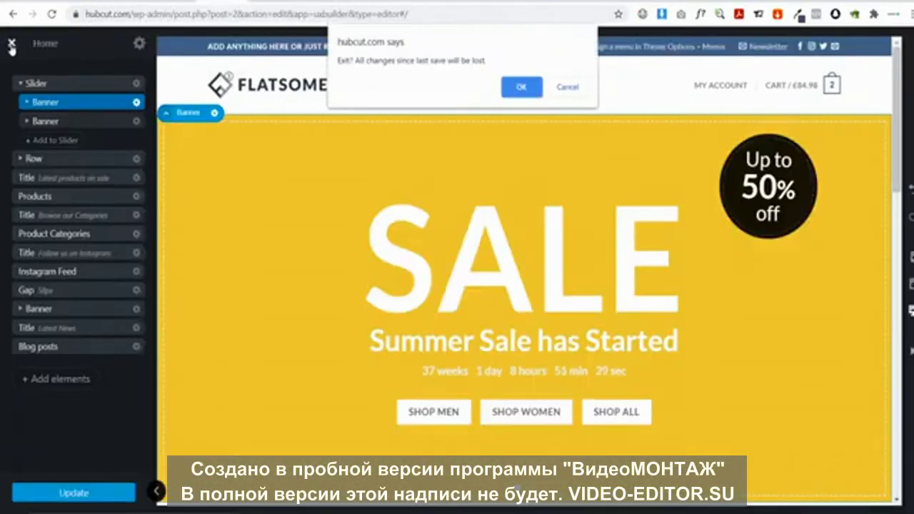
{"action": "left_click", "coordinate": [521, 87]}
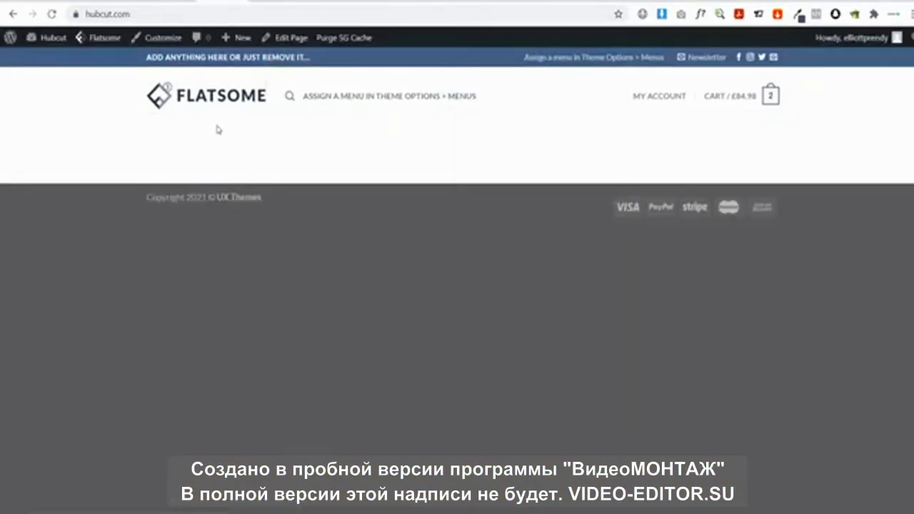
{"action": "mouse_move", "coordinate": [286, 39]}
{"action": "left_click", "coordinate": [155, 38]}
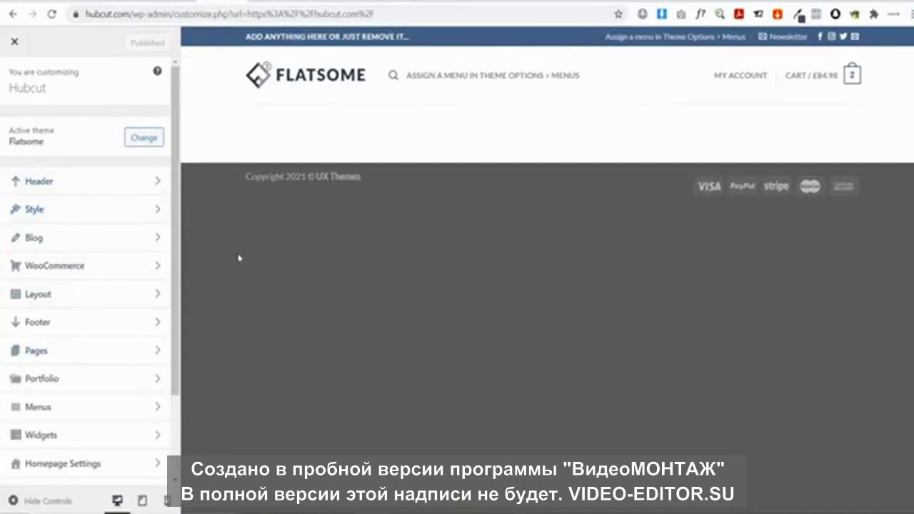
{"action": "left_click", "coordinate": [51, 210]}
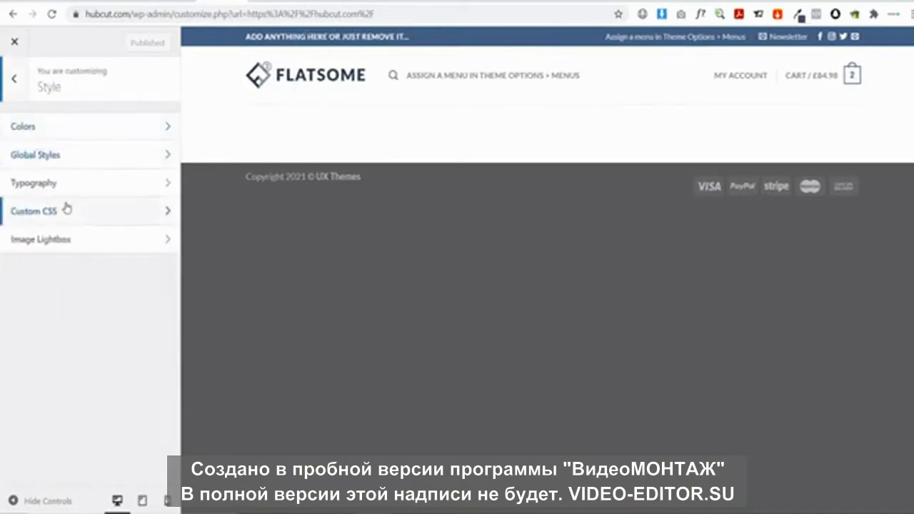
{"action": "left_click", "coordinate": [15, 80]}
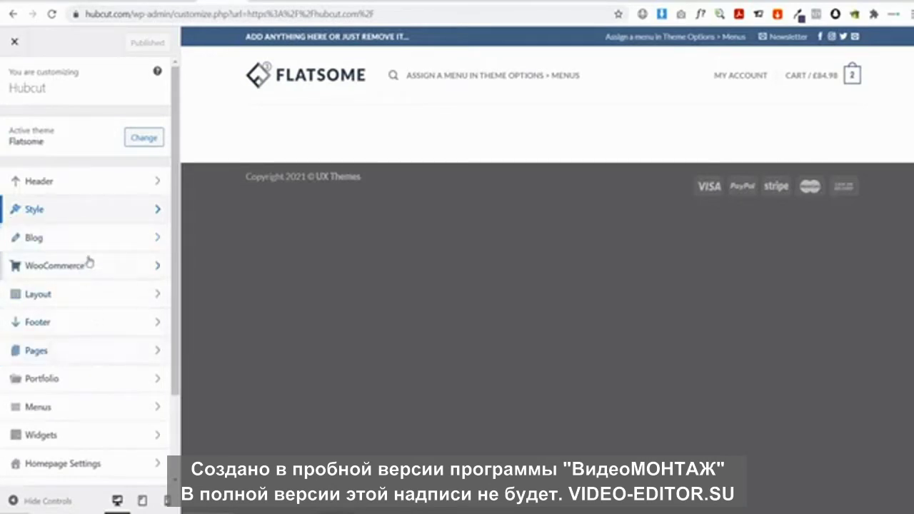
{"action": "scroll", "coordinate": [82, 279], "scroll_direction": "down", "scroll_amount": 2}
{"action": "scroll", "coordinate": [93, 278], "scroll_direction": "up", "scroll_amount": 1}
{"action": "scroll", "coordinate": [94, 278], "scroll_direction": "up", "scroll_amount": 1}
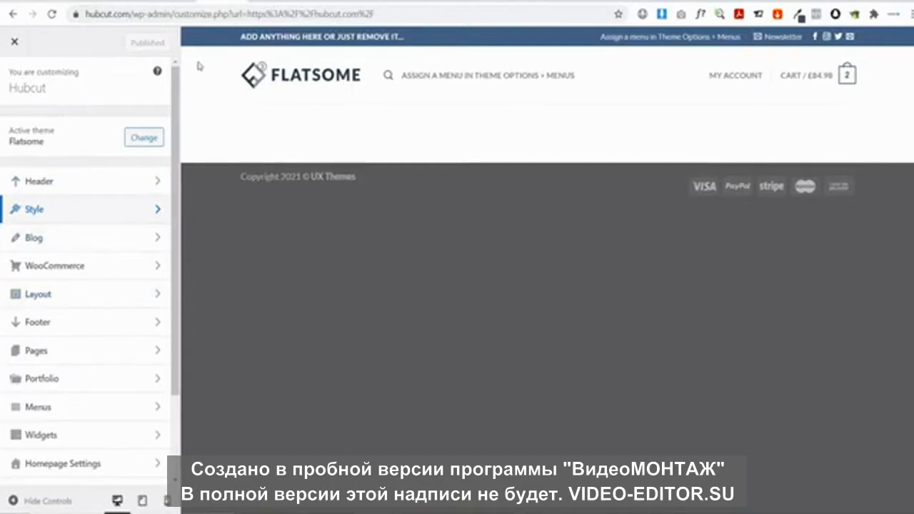
Under Header > Logo & Site Identity, start selecting a new logo image to upload
{"action": "mouse_move", "coordinate": [292, 93]}
{"action": "left_click", "coordinate": [35, 181]}
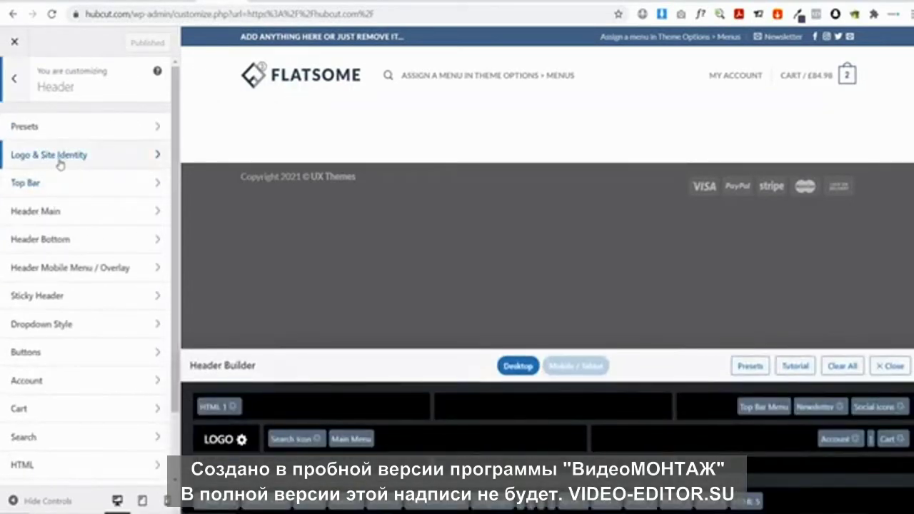
{"action": "left_click", "coordinate": [60, 163]}
{"action": "scroll", "coordinate": [138, 247], "scroll_direction": "down", "scroll_amount": 1}
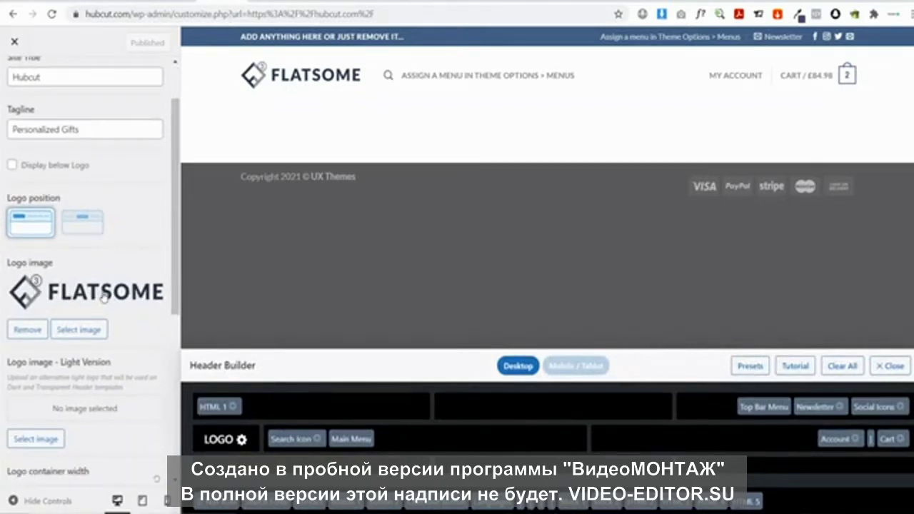
{"action": "left_click", "coordinate": [79, 330]}
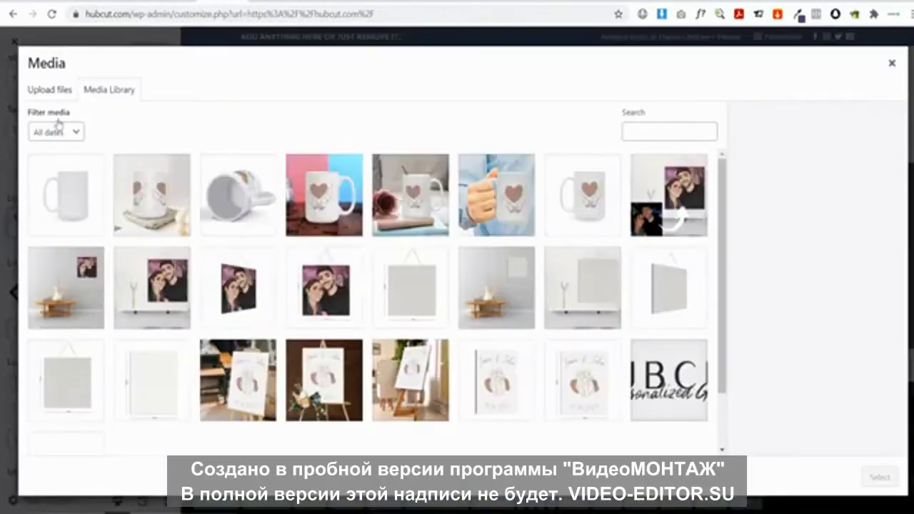
{"action": "left_click", "coordinate": [44, 97]}
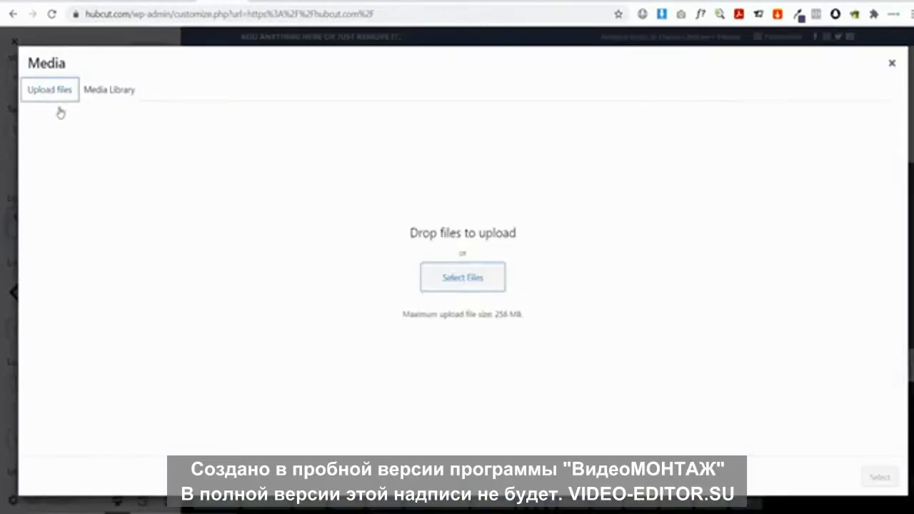
Browse for the downloaded logo and rename the file to 'Hubcut Logo'
{"action": "left_click", "coordinate": [444, 278]}
{"action": "scroll", "coordinate": [575, 220], "scroll_direction": "down", "scroll_amount": 10}
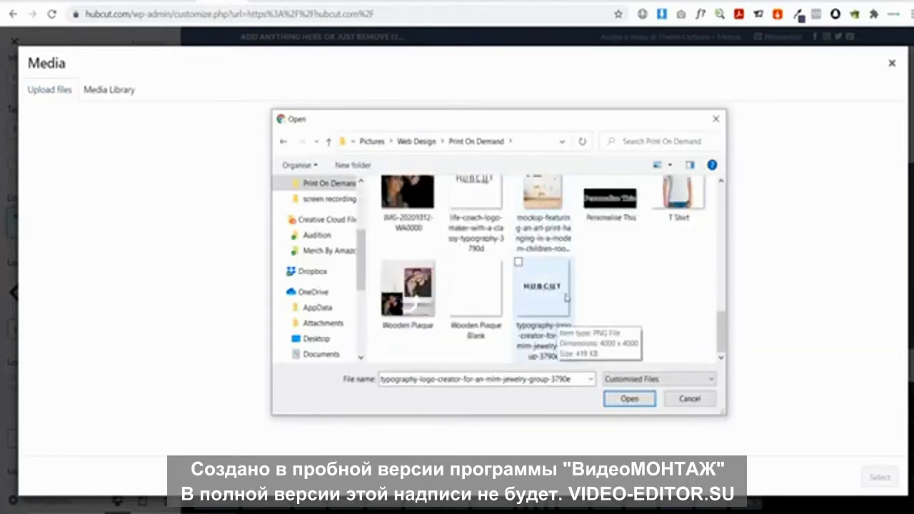
{"action": "right_click", "coordinate": [540, 315]}
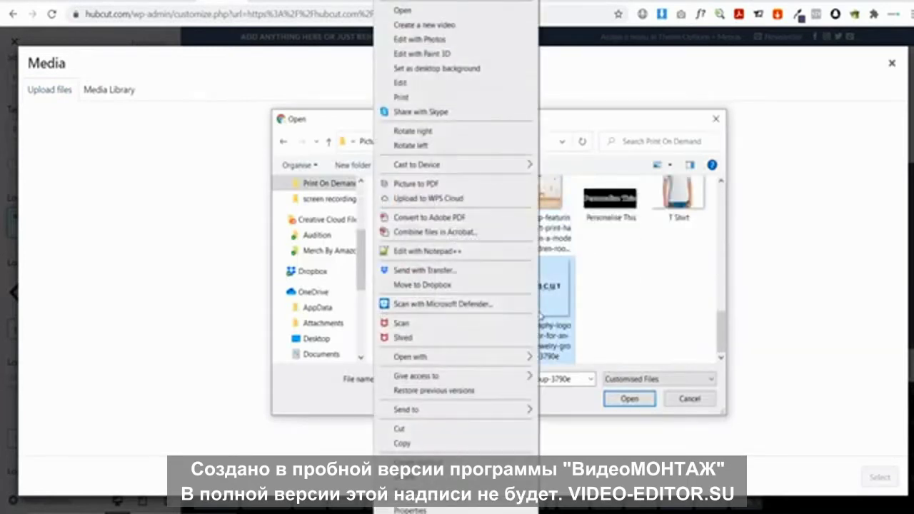
{"action": "key", "text": "m"}
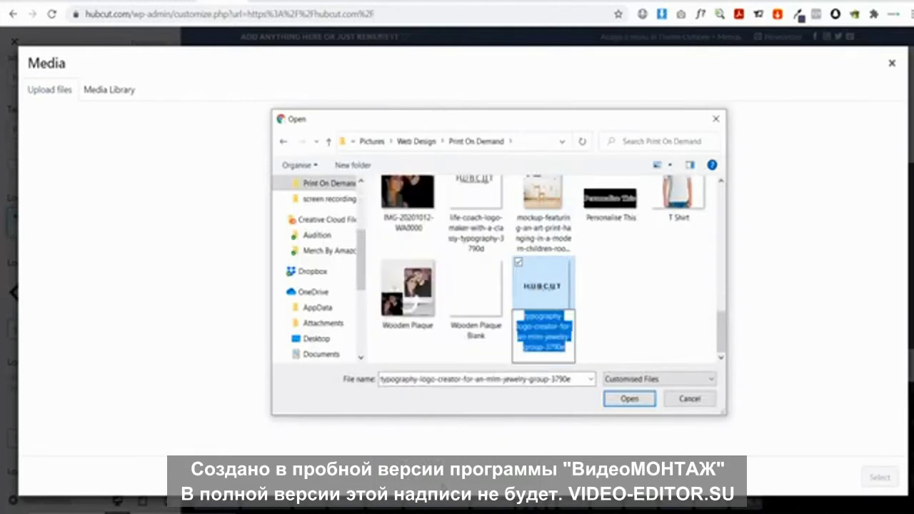
{"action": "type", "text": "Hubcu"}
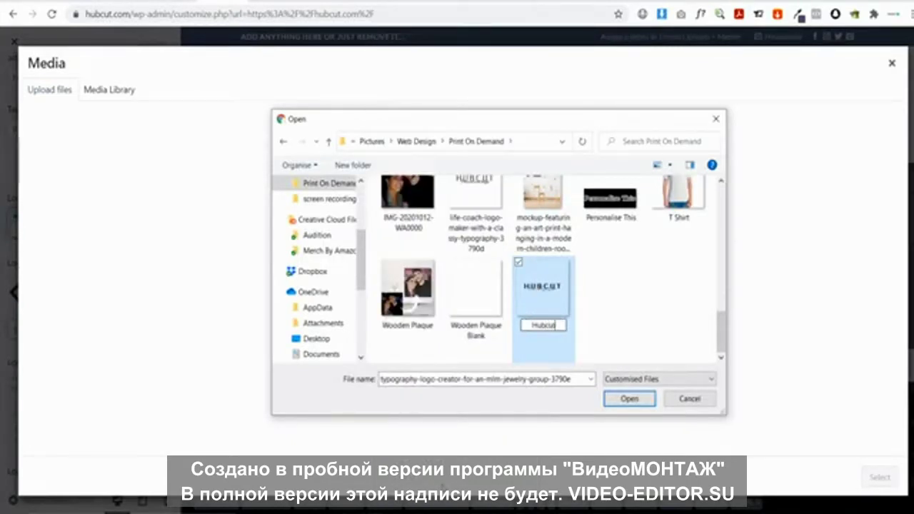
{"action": "type", "text": "t Logo"}
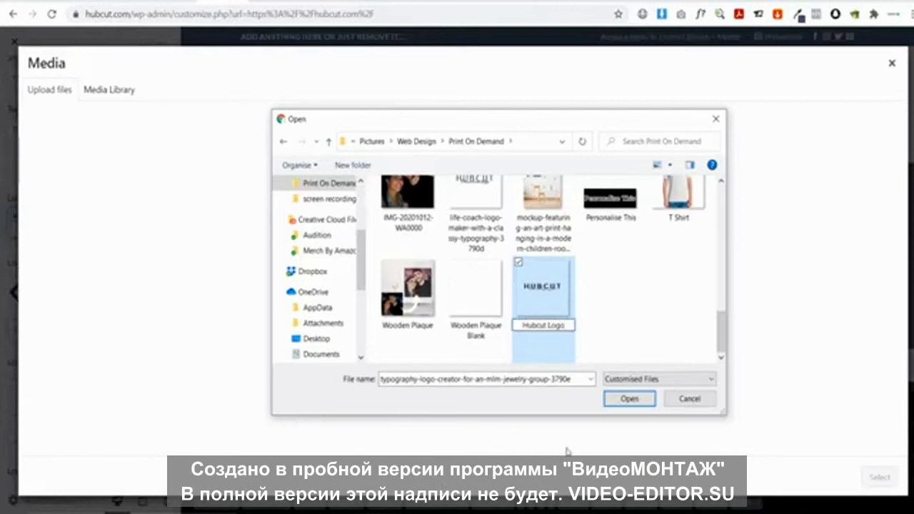
{"action": "left_click", "coordinate": [645, 333]}
Select Hubcut Logo.png and upload it to the Media Library
{"action": "scroll", "coordinate": [593, 323], "scroll_direction": "down", "scroll_amount": 1}
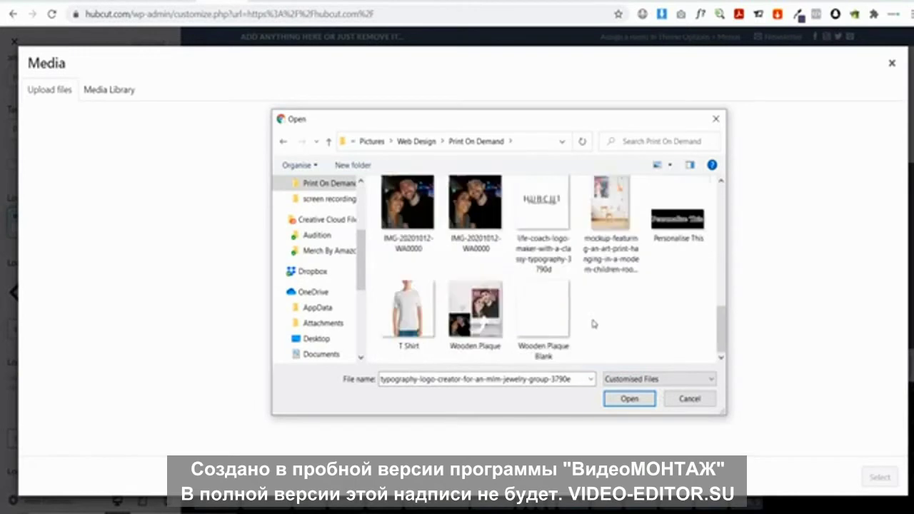
{"action": "scroll", "coordinate": [603, 297], "scroll_direction": "up", "scroll_amount": 10}
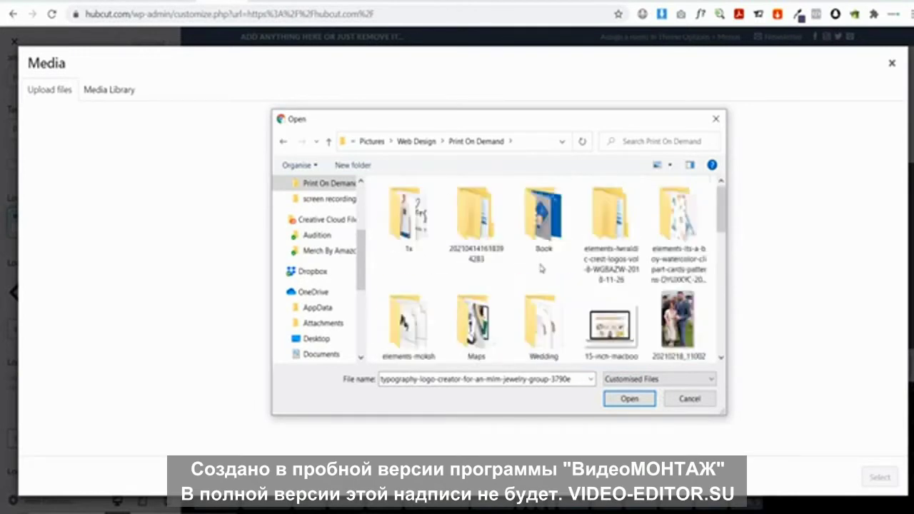
{"action": "scroll", "coordinate": [580, 272], "scroll_direction": "down", "scroll_amount": 6}
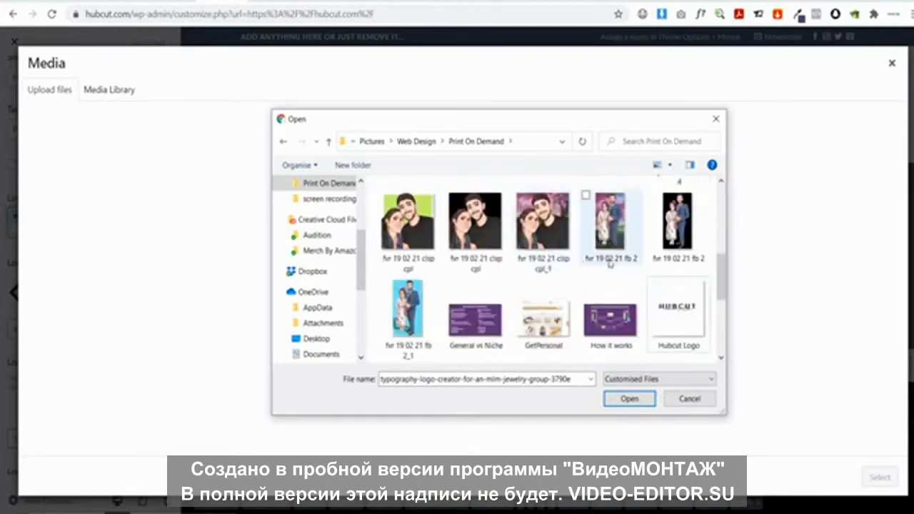
{"action": "left_click", "coordinate": [693, 314]}
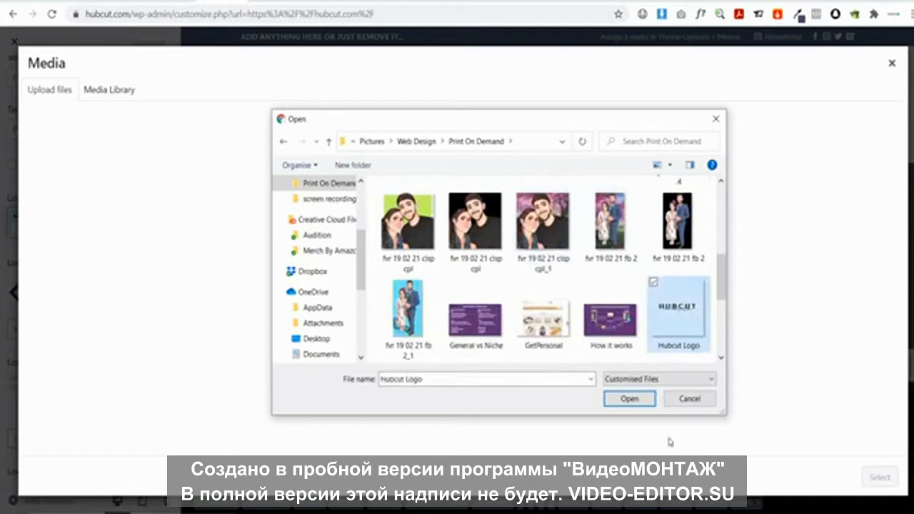
{"action": "left_click", "coordinate": [627, 400]}
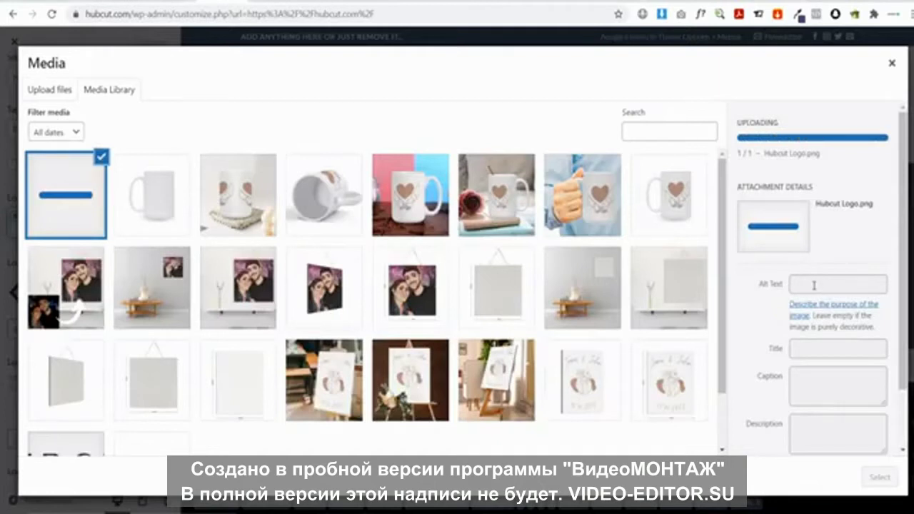
Copy the title 'Hubcut Logo' into the image's Alt Text, then open it in the image editor
{"action": "left_click_drag", "start_coordinate": [851, 310], "coordinate": [785, 309]}
{"action": "key", "text": "ctrl+c"}
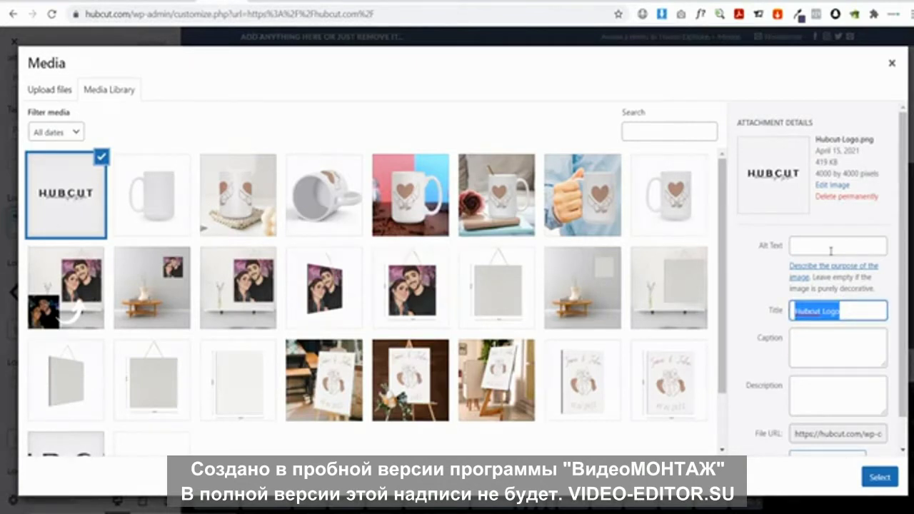
{"action": "left_click", "coordinate": [831, 245]}
{"action": "key", "text": "ctrl+v"}
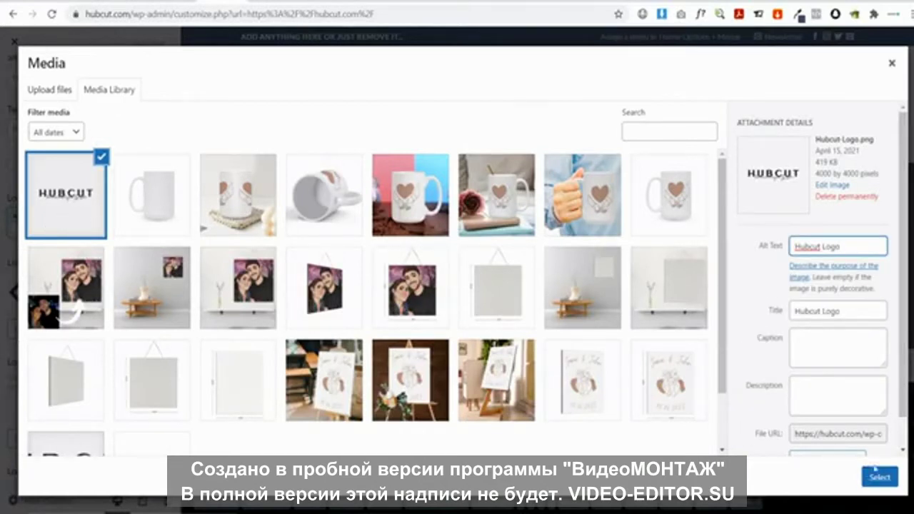
{"action": "scroll", "coordinate": [833, 359], "scroll_direction": "down", "scroll_amount": 1}
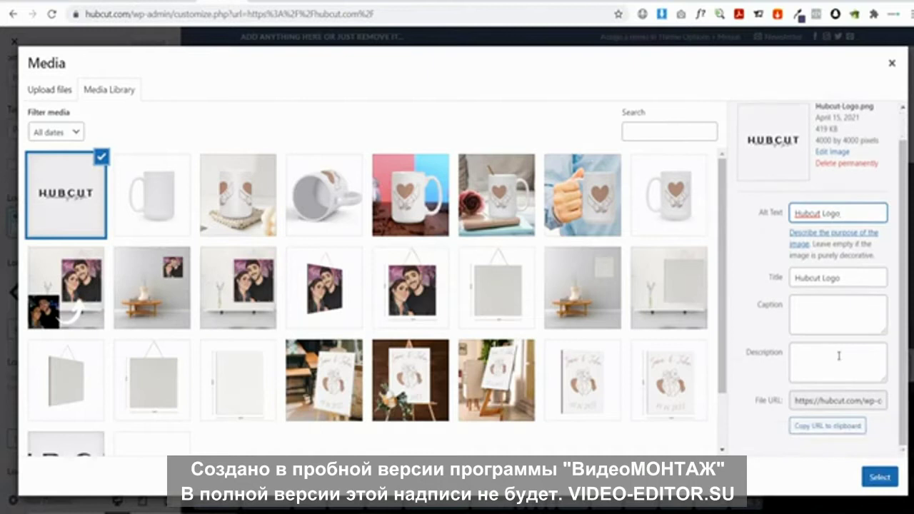
{"action": "scroll", "coordinate": [832, 267], "scroll_direction": "up", "scroll_amount": 1}
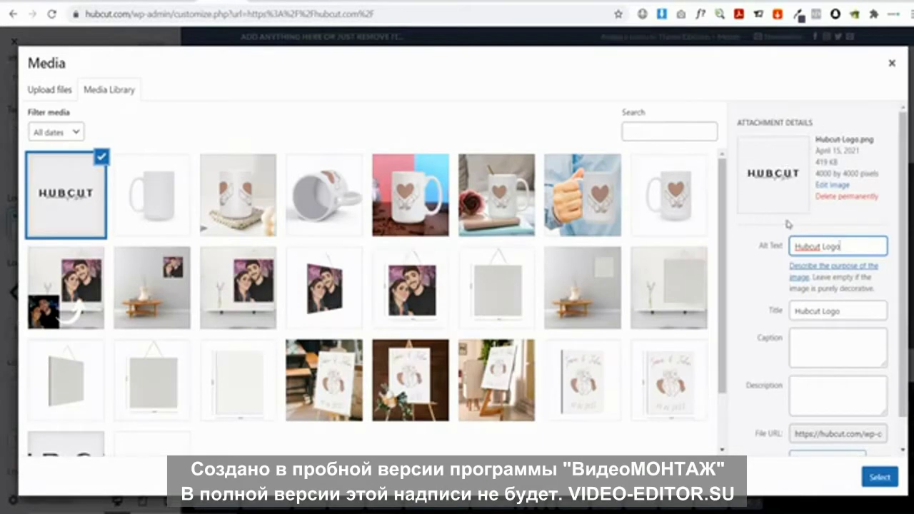
{"action": "left_click", "coordinate": [833, 187]}
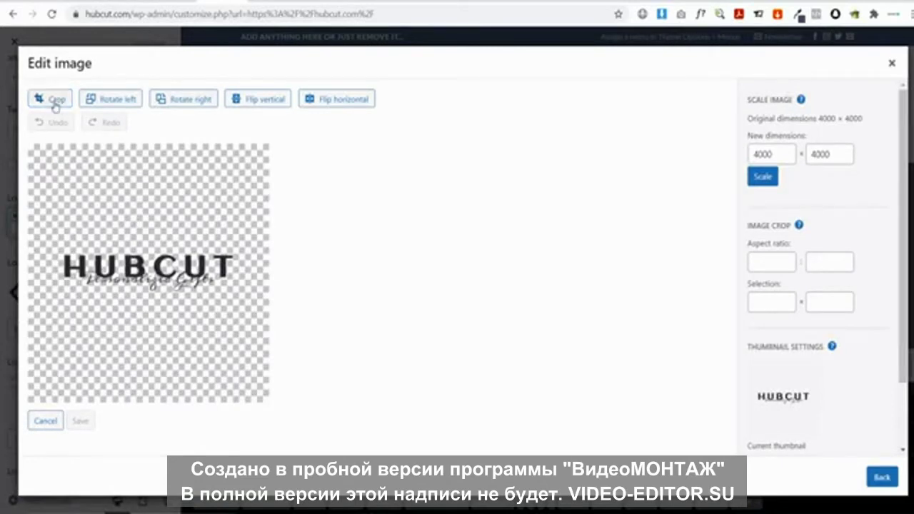
Crop the logo to a 4000 × 890 strip around HUBCUT, save it, and use it as the site logo
{"action": "left_click_drag", "start_coordinate": [30, 244], "coordinate": [271, 295]}
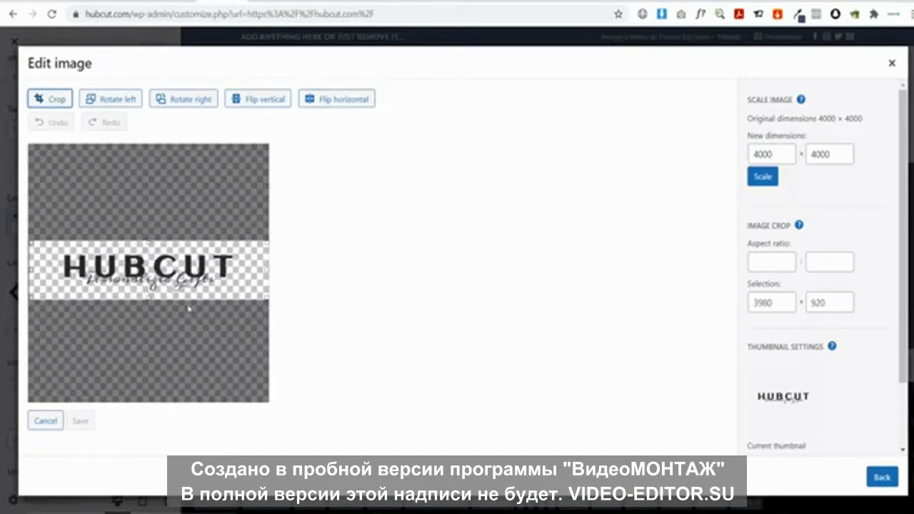
{"action": "left_click_drag", "start_coordinate": [148, 298], "coordinate": [149, 299]}
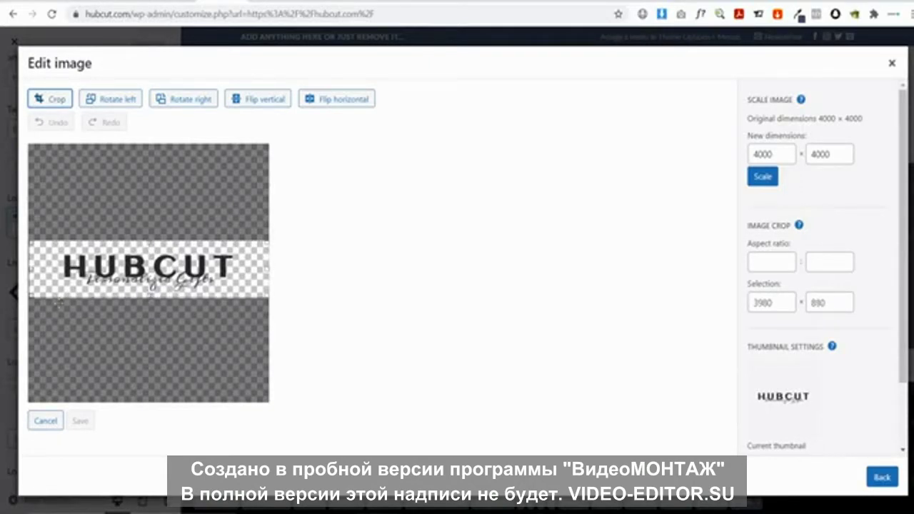
{"action": "left_click_drag", "start_coordinate": [30, 269], "coordinate": [24, 268]}
{"action": "left_click", "coordinate": [55, 102]}
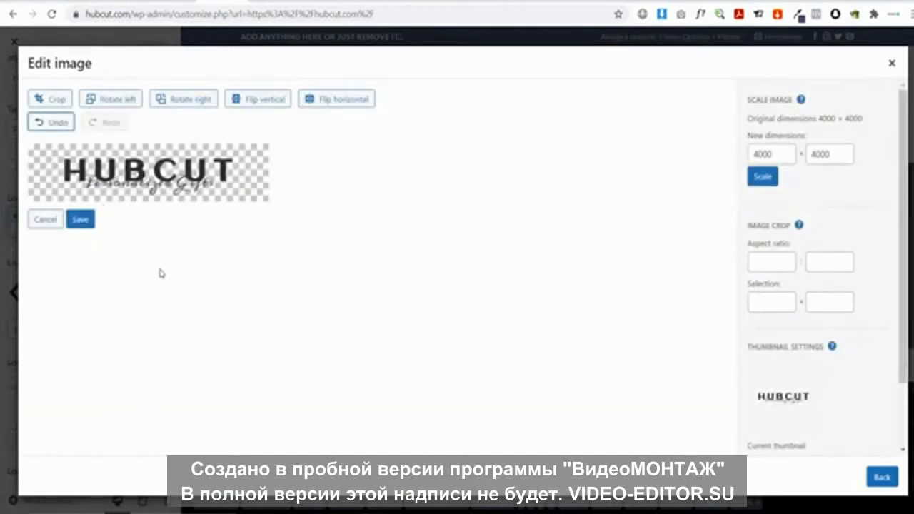
{"action": "left_click", "coordinate": [81, 220]}
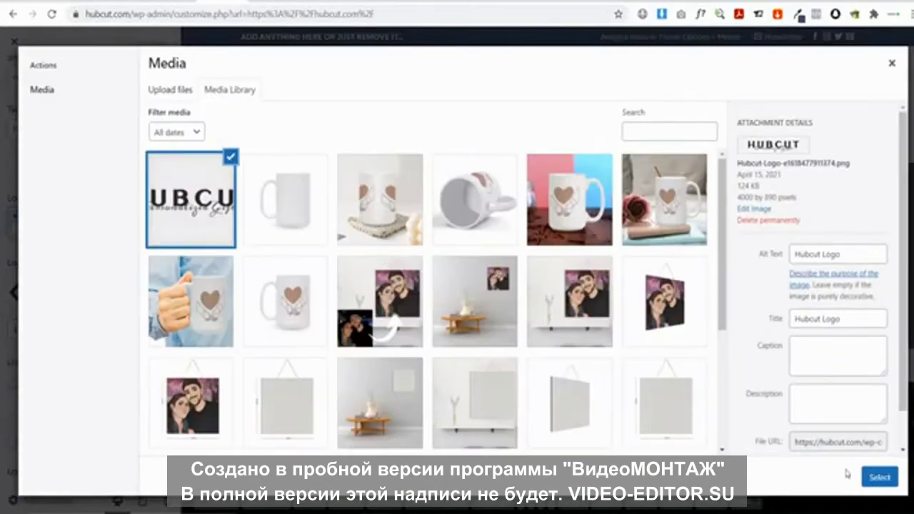
{"action": "left_click", "coordinate": [881, 483]}
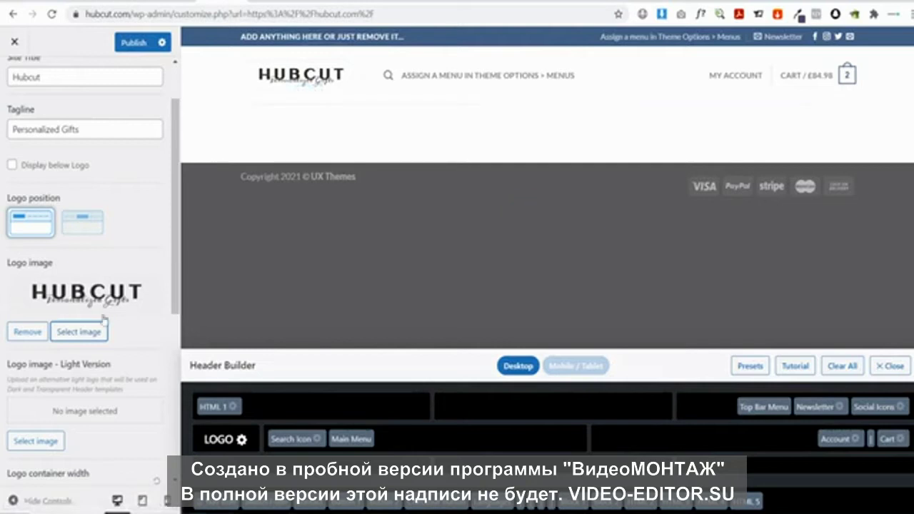
Try the other HUBCUT Personalized Gifts image as logo, then pick the cropped Hubcut Logo instead
{"action": "left_click", "coordinate": [75, 333]}
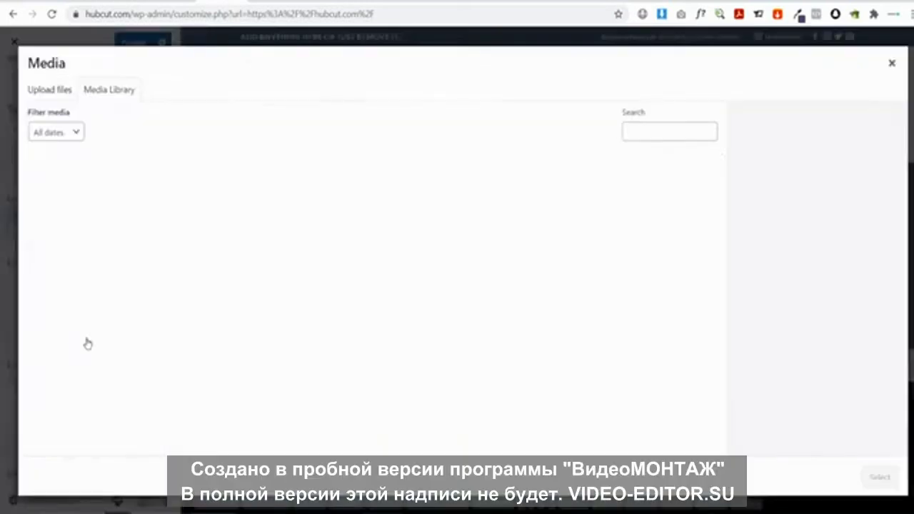
{"action": "scroll", "coordinate": [548, 321], "scroll_direction": "down", "scroll_amount": 2}
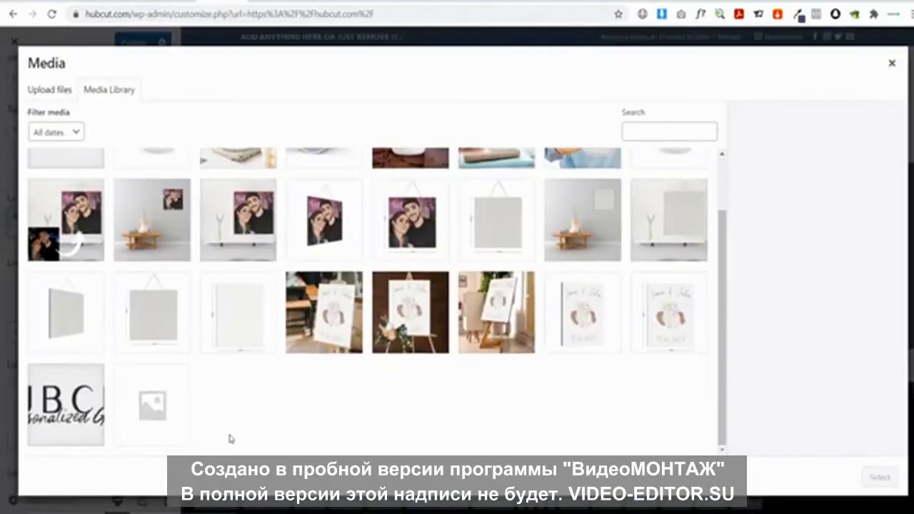
{"action": "left_click", "coordinate": [68, 412]}
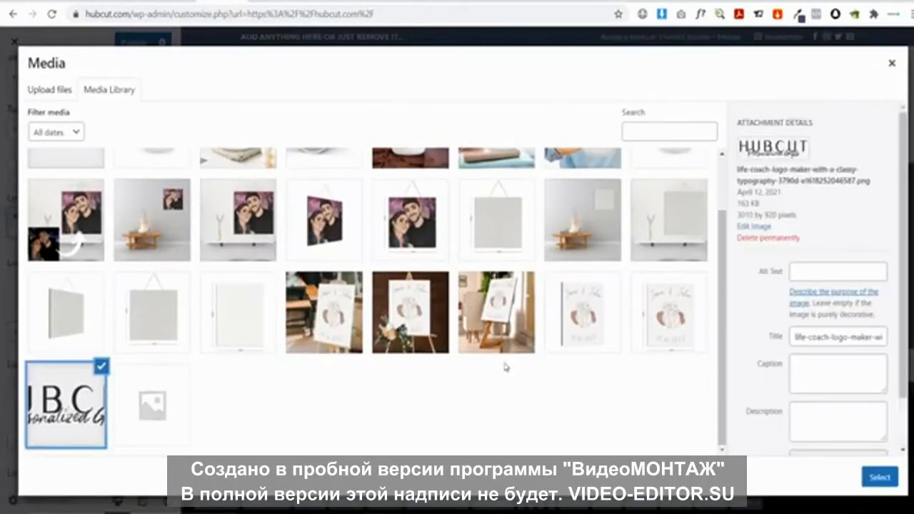
{"action": "left_click", "coordinate": [879, 477]}
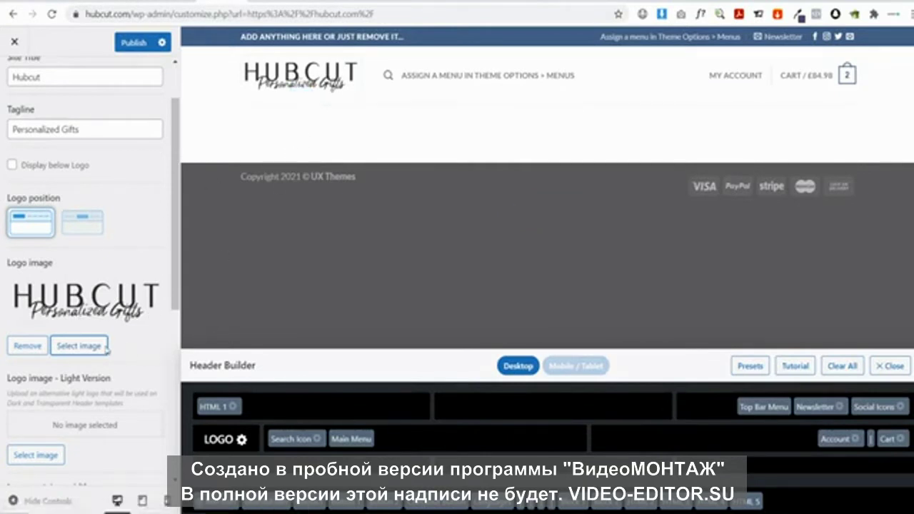
{"action": "left_click", "coordinate": [79, 346]}
{"action": "left_click", "coordinate": [68, 200]}
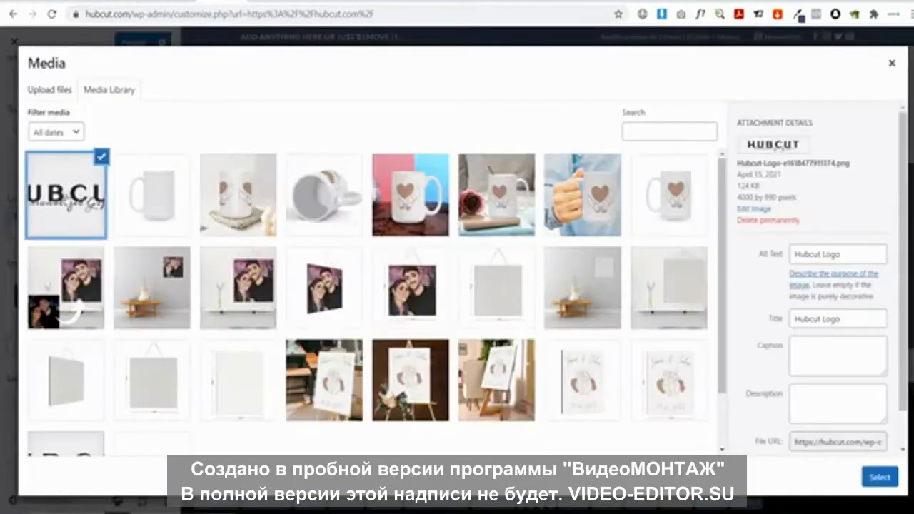
Trim the logo's side margins to about 3020 × 890, save, and set it as the header logo
{"action": "left_click", "coordinate": [760, 210]}
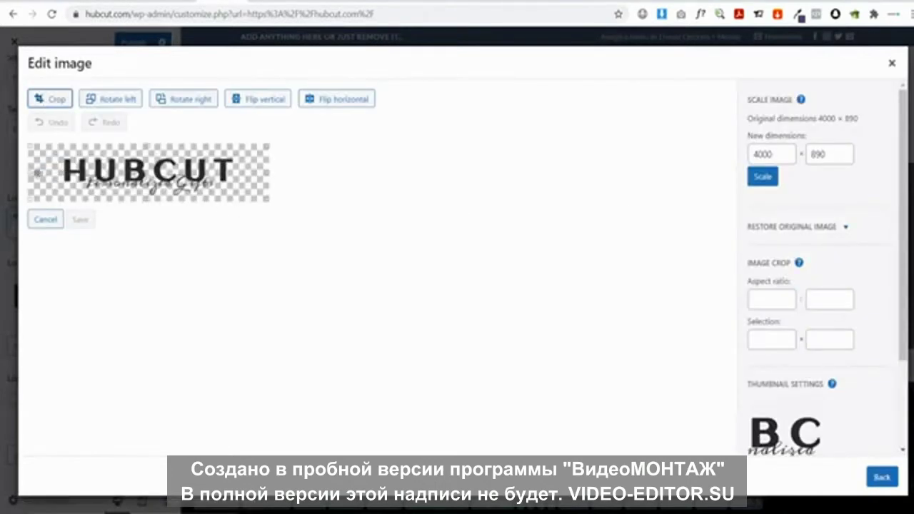
{"action": "left_click_drag", "start_coordinate": [29, 172], "coordinate": [57, 171]}
{"action": "left_click_drag", "start_coordinate": [267, 172], "coordinate": [242, 170]}
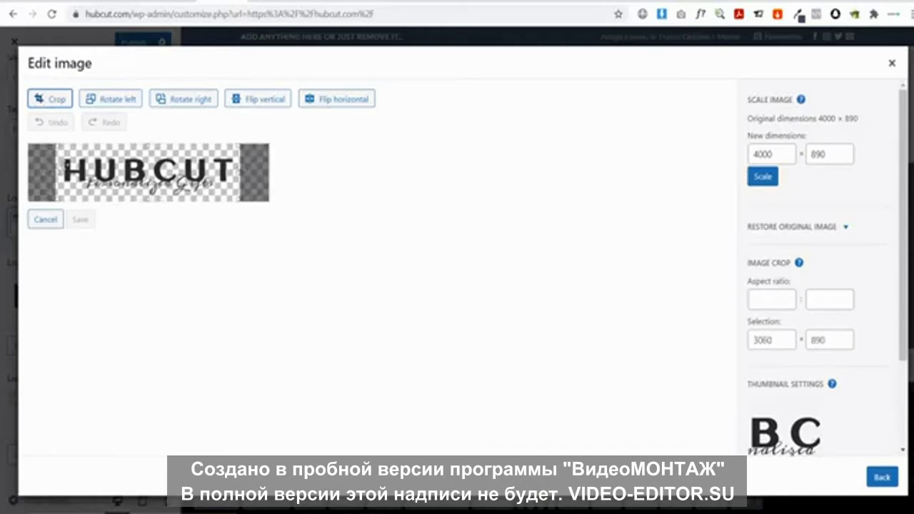
{"action": "left_click_drag", "start_coordinate": [55, 173], "coordinate": [58, 173]}
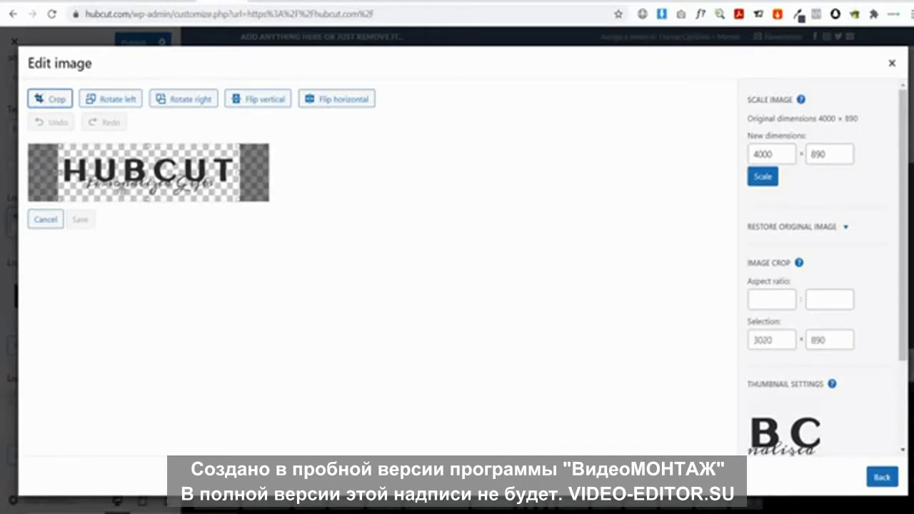
{"action": "left_click", "coordinate": [54, 99]}
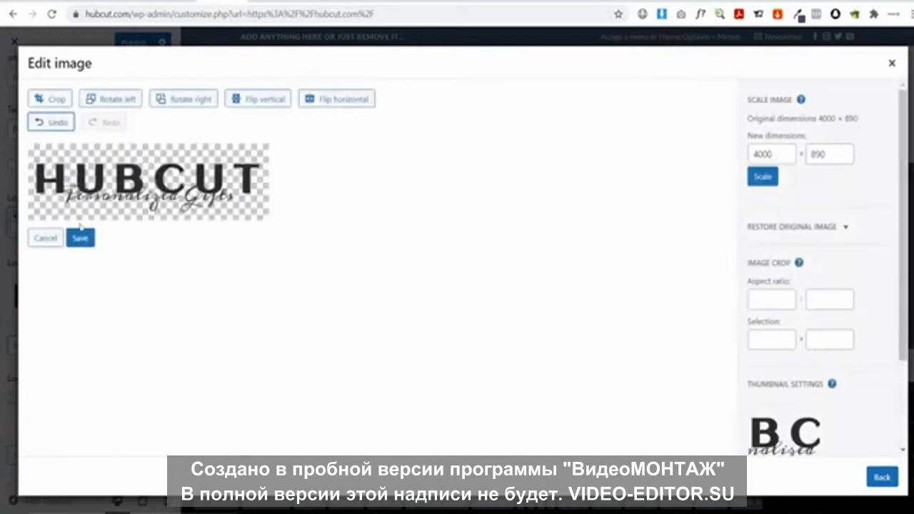
{"action": "left_click", "coordinate": [80, 237]}
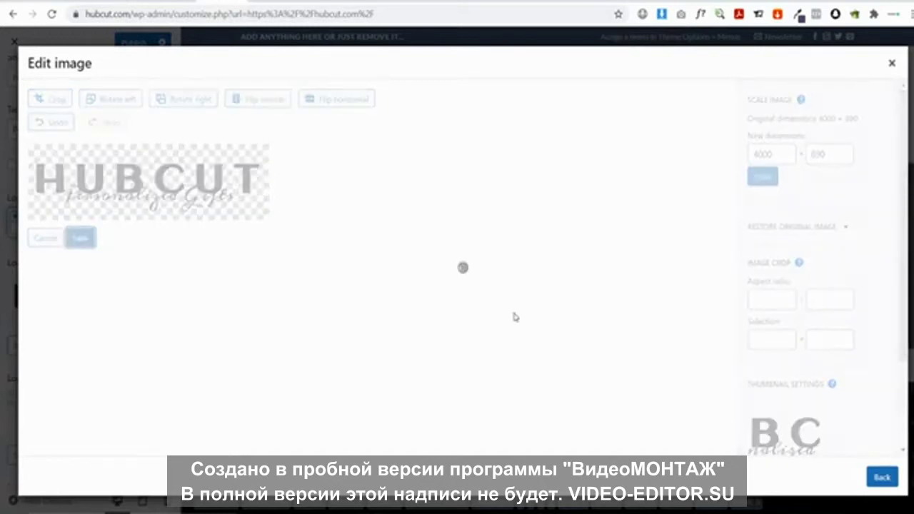
{"action": "left_click", "coordinate": [880, 477]}
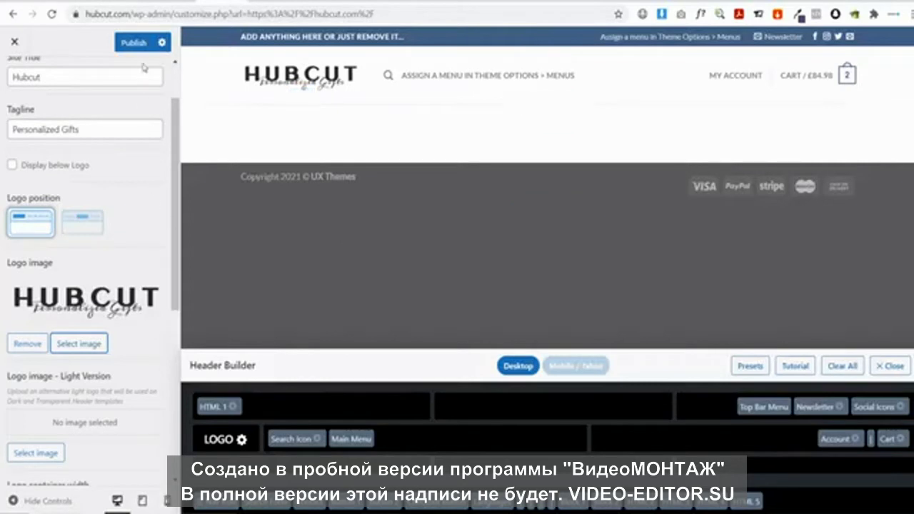
Publish the new header logo and close the Customizer to view the live homepage
{"action": "left_click", "coordinate": [128, 44]}
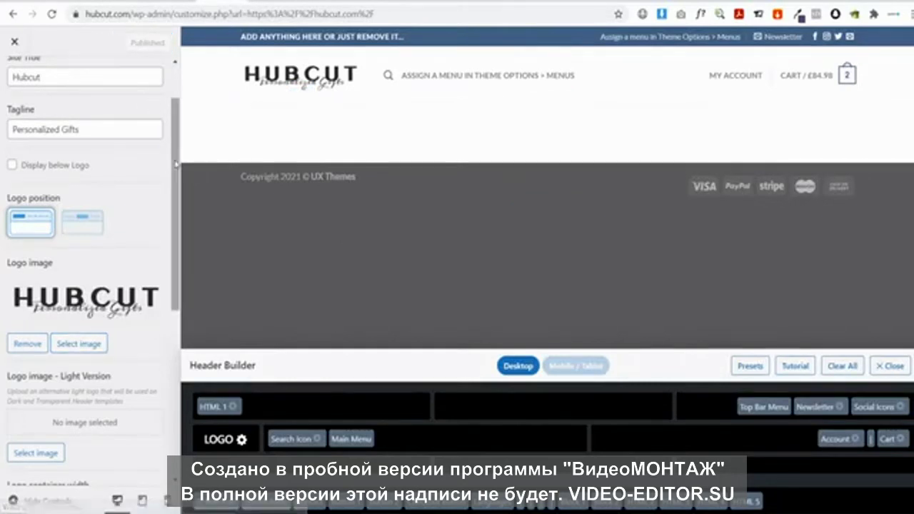
{"action": "left_click", "coordinate": [15, 43]}
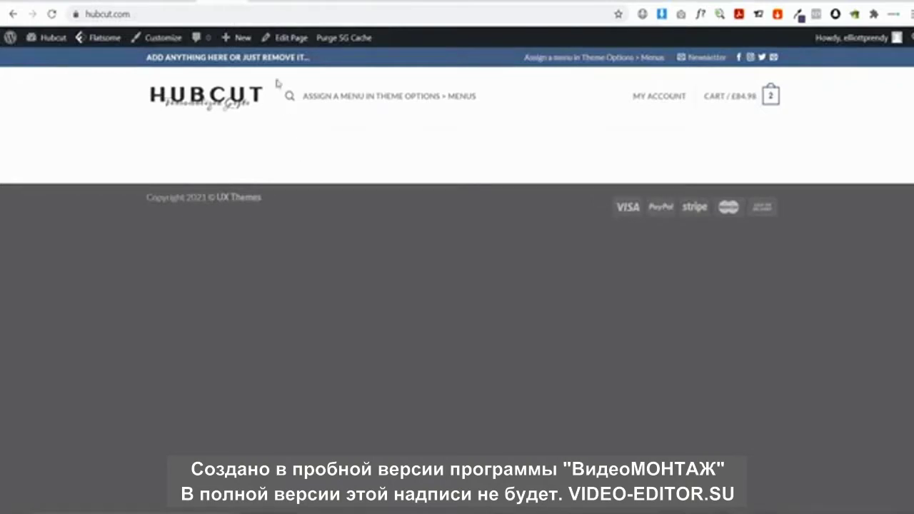
Open the homepage in UX Builder and insert the first Flatsome template with the Summer Sale banner
{"action": "mouse_move", "coordinate": [282, 40]}
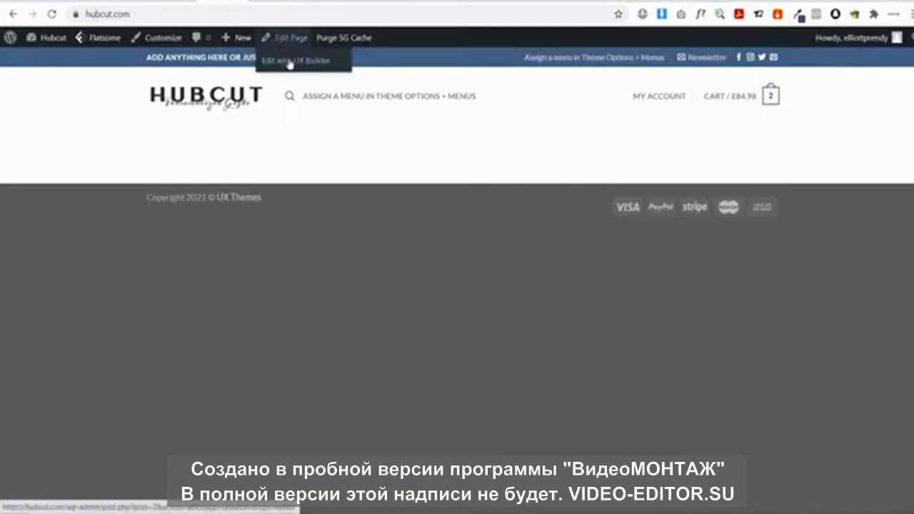
{"action": "left_click", "coordinate": [289, 63]}
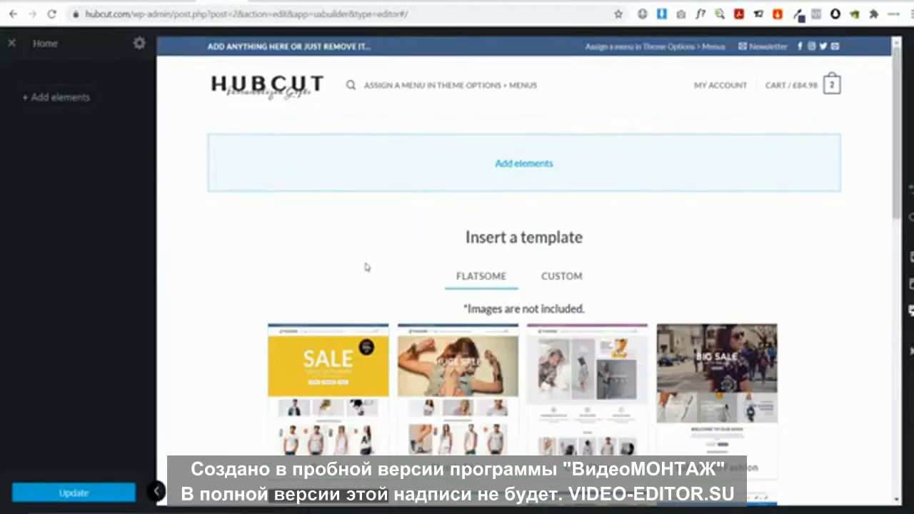
{"action": "left_click", "coordinate": [311, 382]}
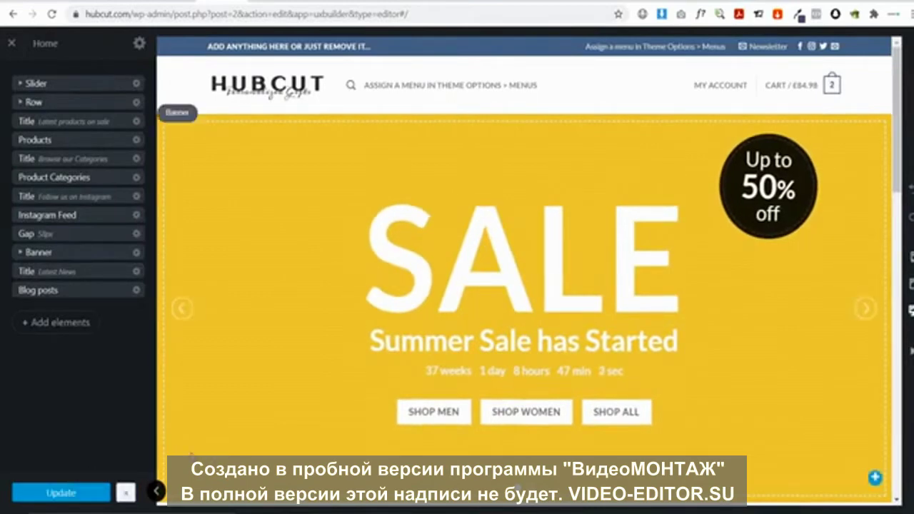
{"action": "scroll", "coordinate": [504, 233], "scroll_direction": "down", "scroll_amount": 10}
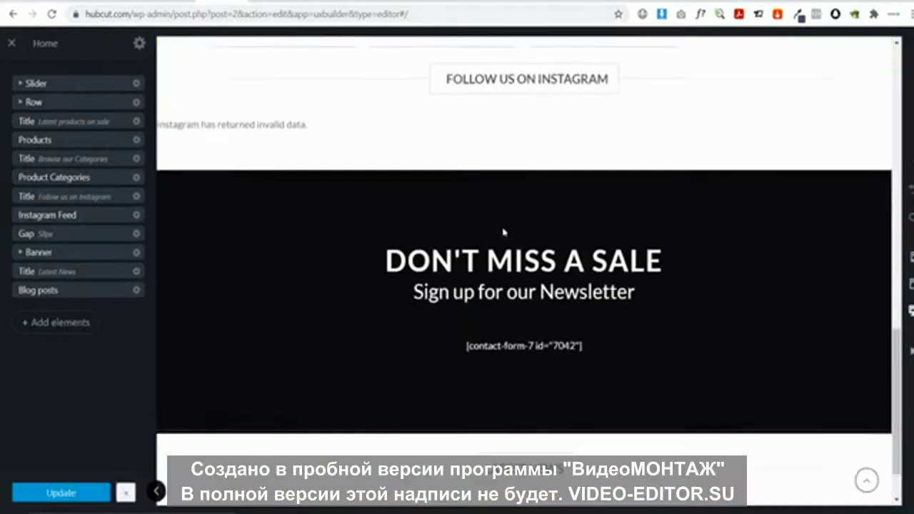
{"action": "scroll", "coordinate": [504, 232], "scroll_direction": "up", "scroll_amount": 5}
{"action": "scroll", "coordinate": [504, 233], "scroll_direction": "up", "scroll_amount": 5}
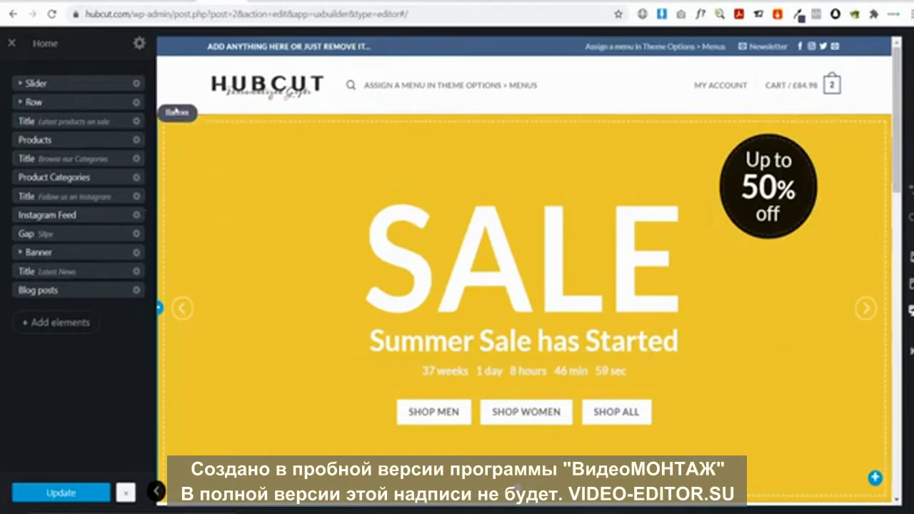
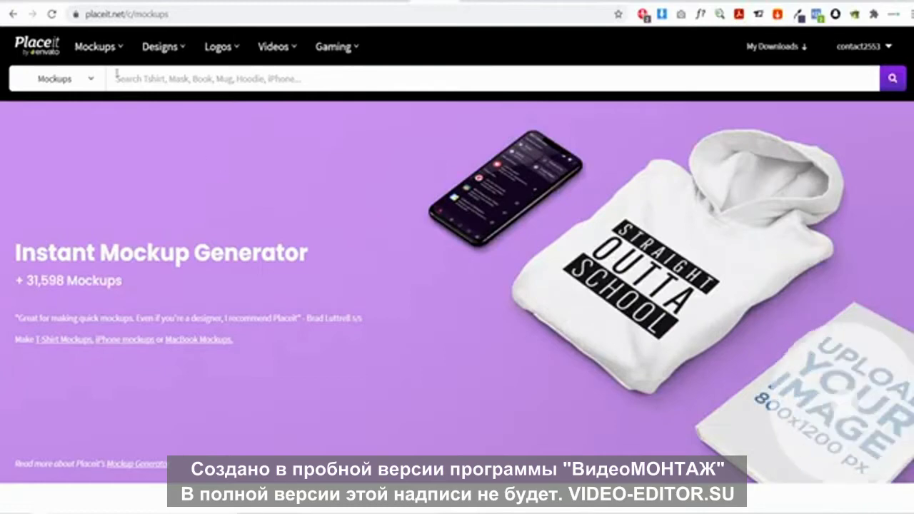
Search the Placeit mockups for 'canvas'
{"action": "mouse_move", "coordinate": [95, 48]}
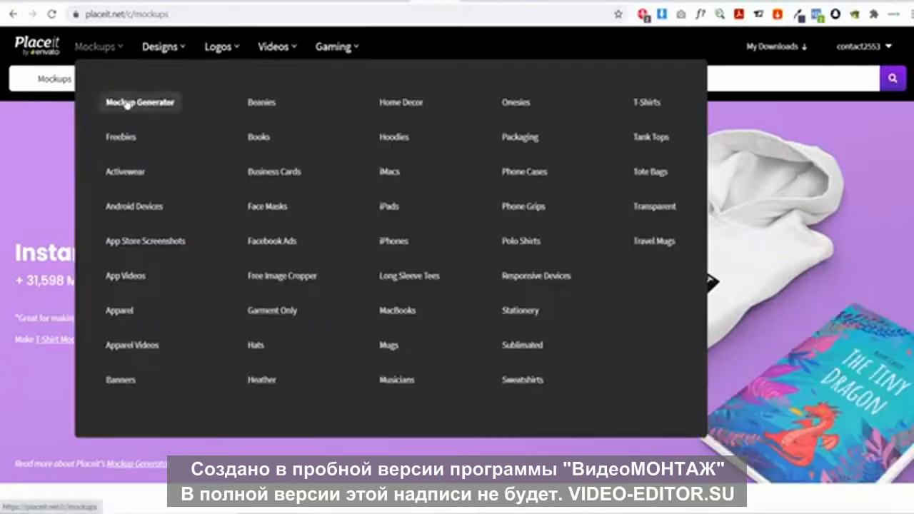
{"action": "scroll", "coordinate": [200, 188], "scroll_direction": "down", "scroll_amount": 7}
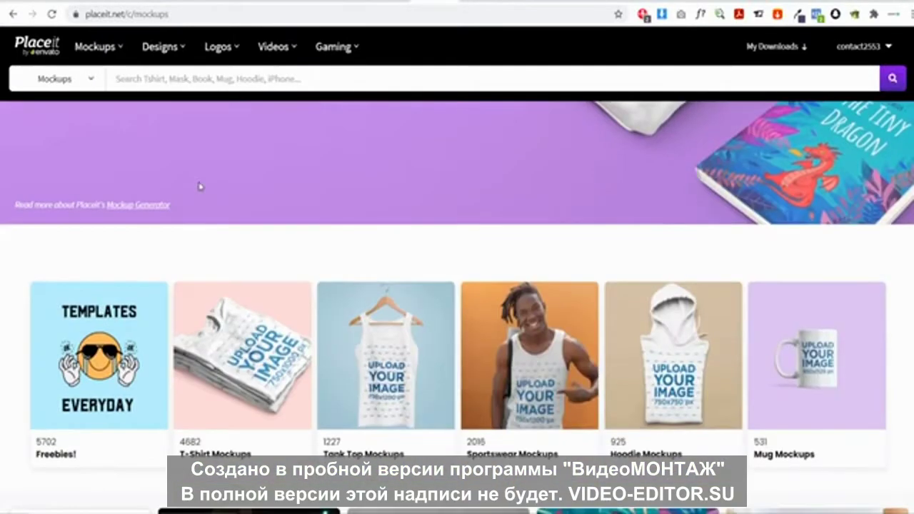
{"action": "scroll", "coordinate": [279, 173], "scroll_direction": "down", "scroll_amount": 1}
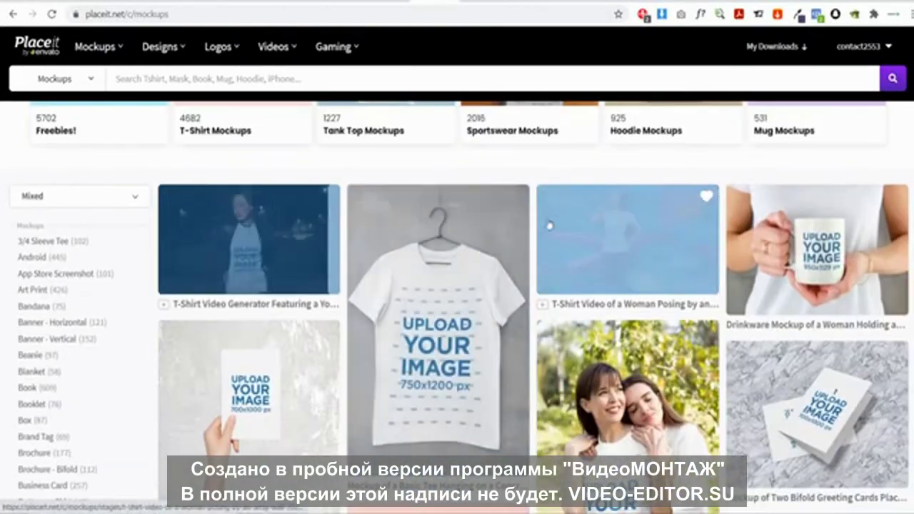
{"action": "scroll", "coordinate": [478, 250], "scroll_direction": "down", "scroll_amount": 3}
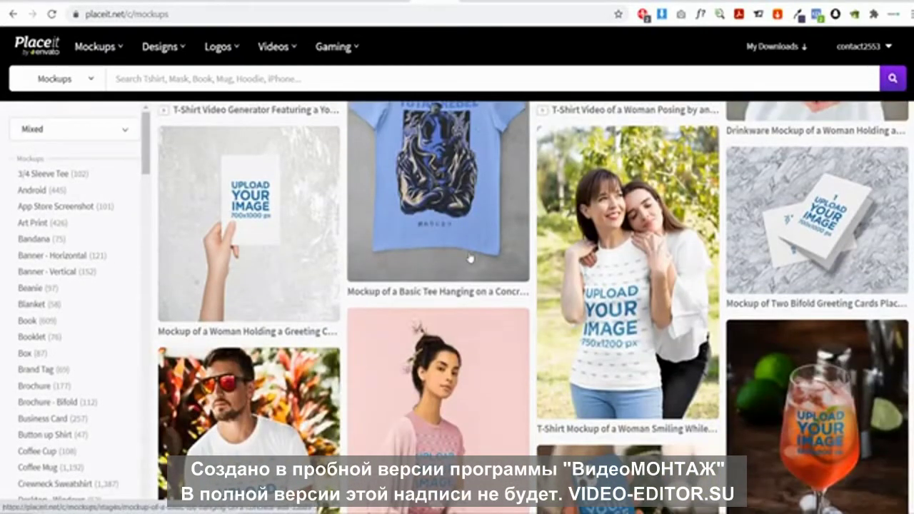
{"action": "scroll", "coordinate": [478, 250], "scroll_direction": "down", "scroll_amount": 3}
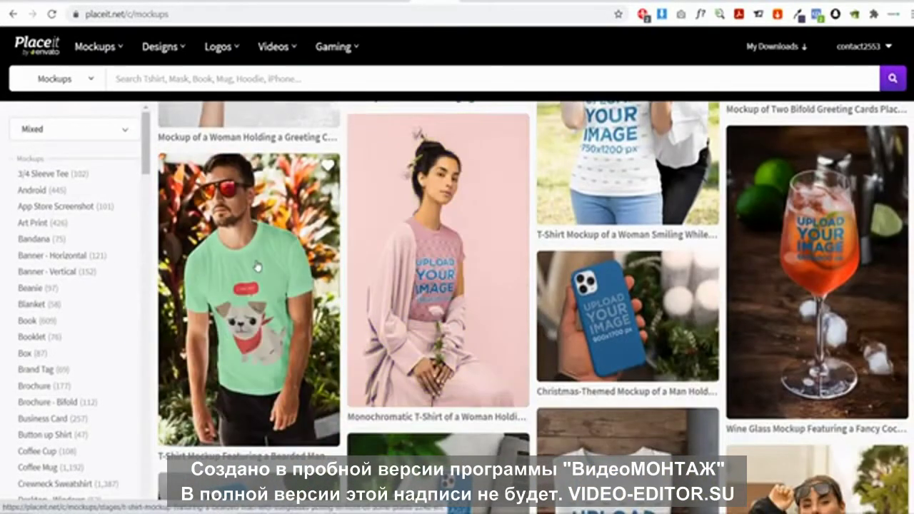
{"action": "scroll", "coordinate": [424, 248], "scroll_direction": "down", "scroll_amount": 5}
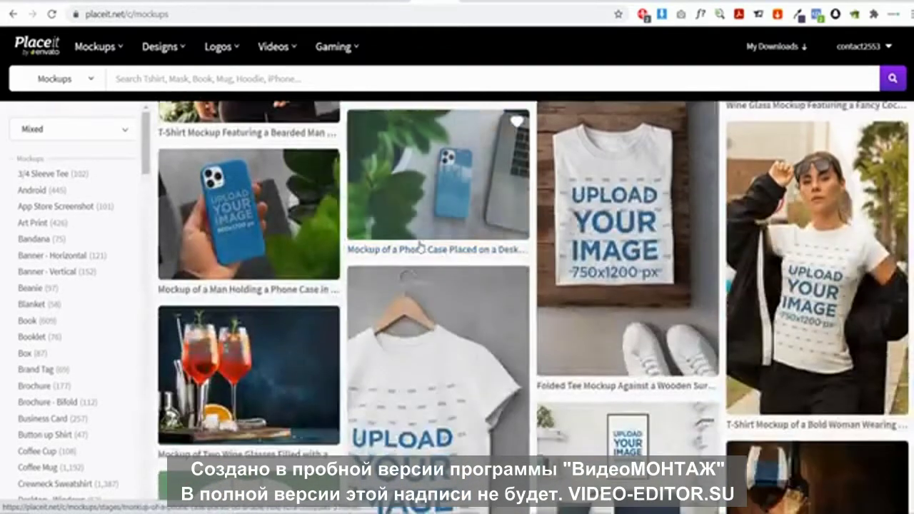
{"action": "left_click", "coordinate": [164, 74]}
{"action": "type", "text": "canvas"}
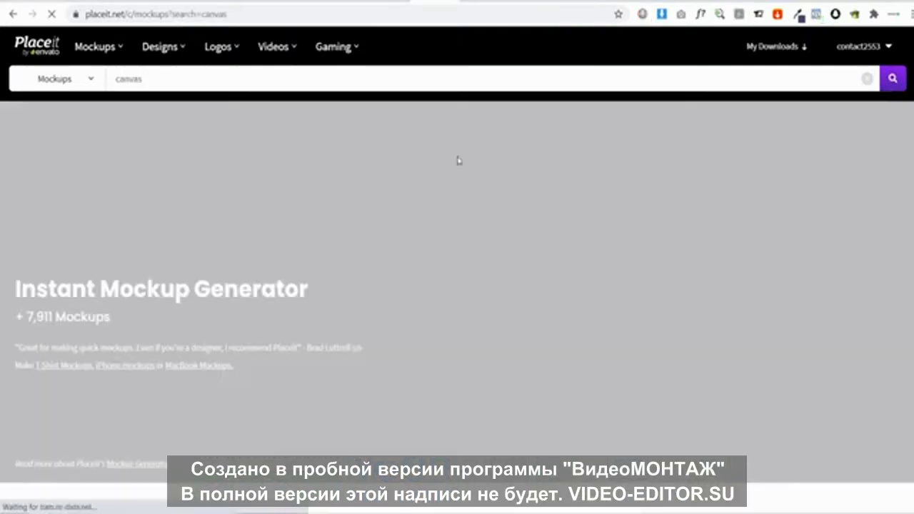
Open the 'Mockup of an Art Print Frame Placed in a Modern Living Room' template from the results
{"action": "scroll", "coordinate": [458, 160], "scroll_direction": "down", "scroll_amount": 10}
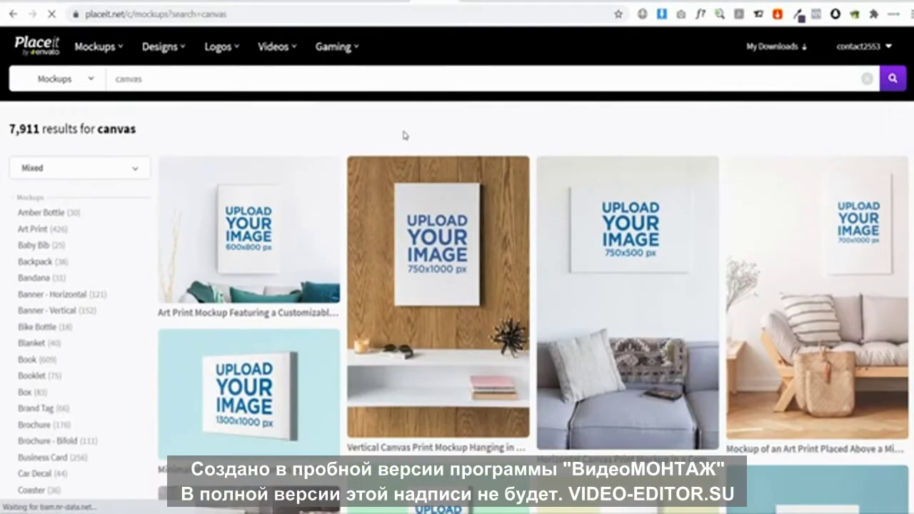
{"action": "scroll", "coordinate": [318, 131], "scroll_direction": "down", "scroll_amount": 5}
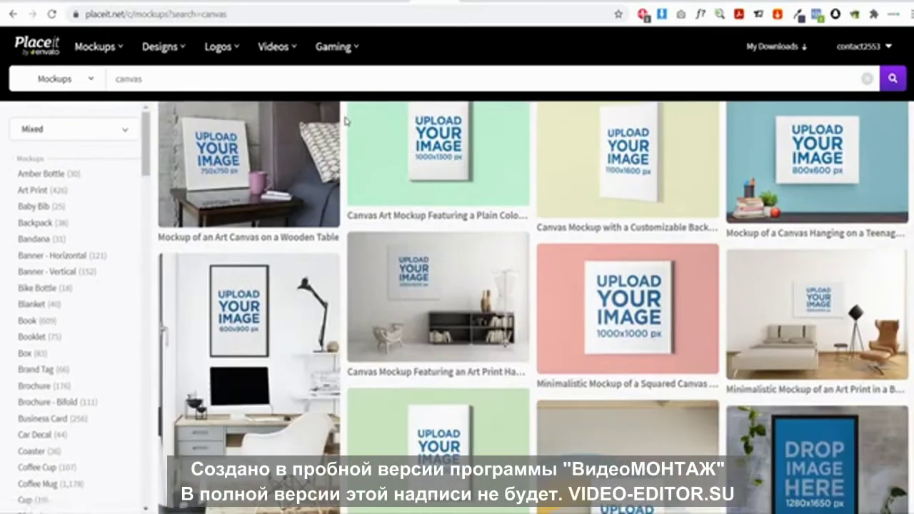
{"action": "scroll", "coordinate": [346, 122], "scroll_direction": "down", "scroll_amount": 7}
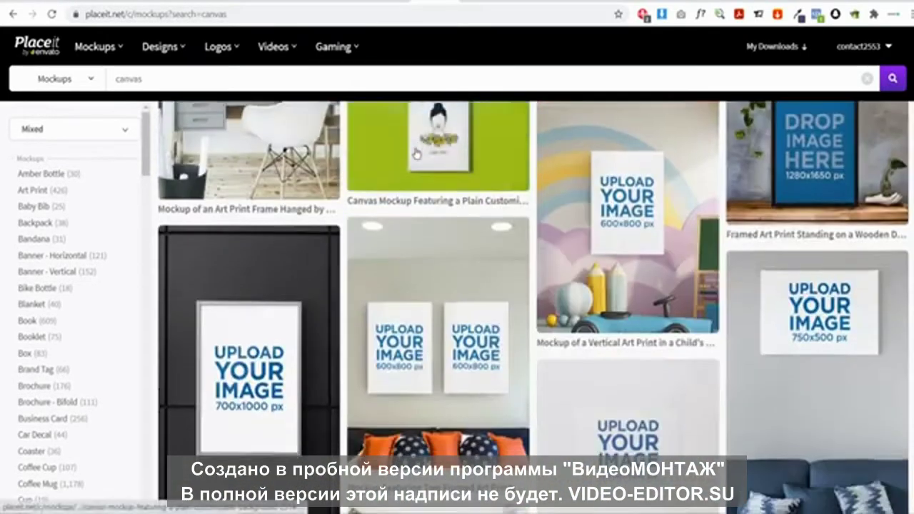
{"action": "scroll", "coordinate": [407, 146], "scroll_direction": "up", "scroll_amount": 1}
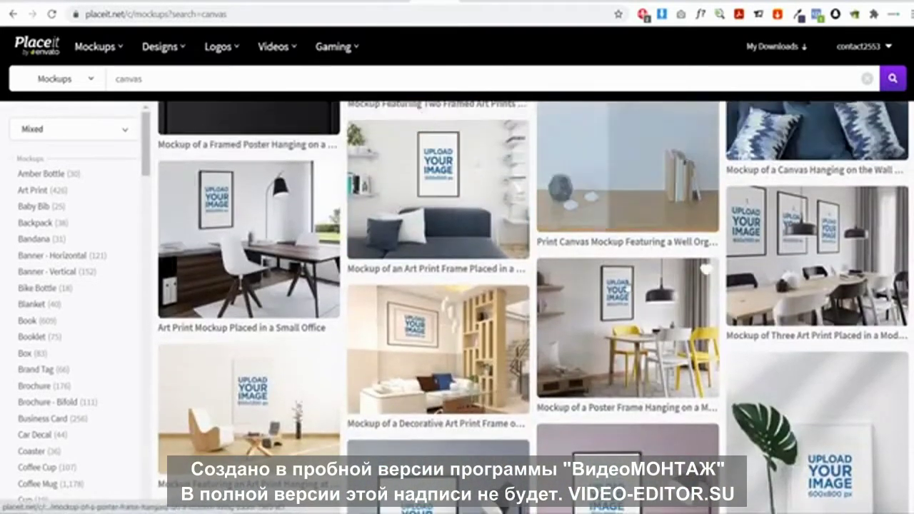
{"action": "left_click", "coordinate": [436, 192]}
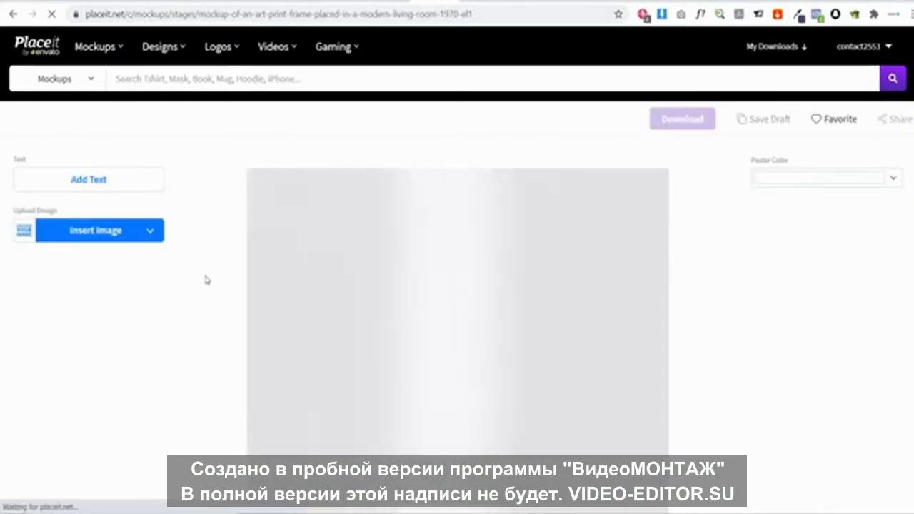
Upload the couple portrait image from the computer into the art print frame mockup
{"action": "left_click", "coordinate": [102, 236]}
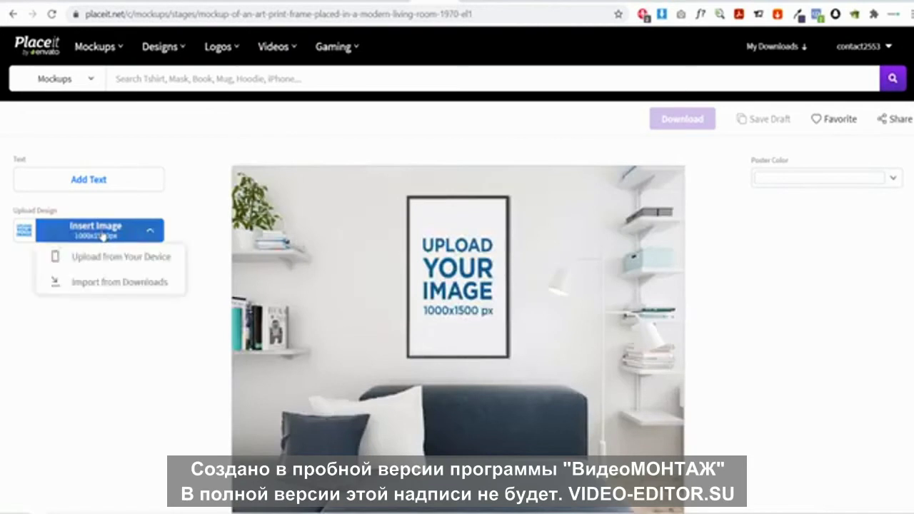
{"action": "left_click", "coordinate": [113, 260]}
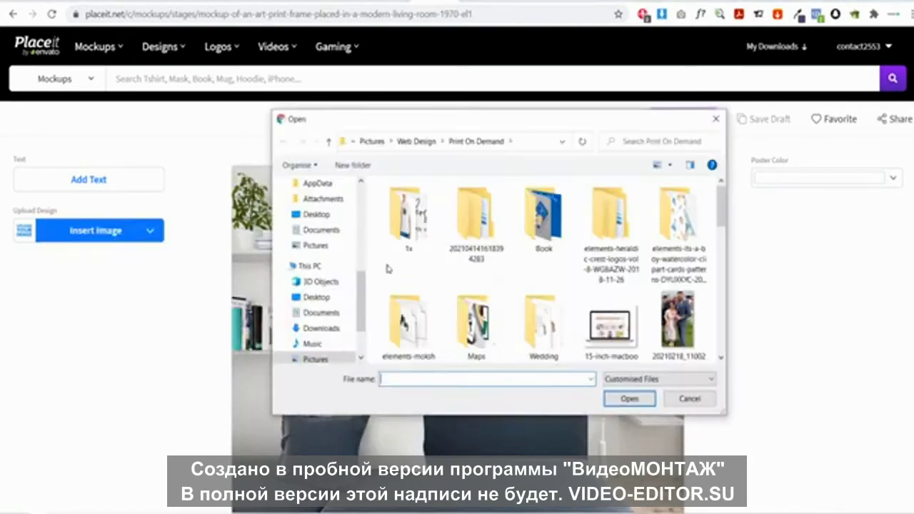
{"action": "scroll", "coordinate": [581, 258], "scroll_direction": "down", "scroll_amount": 5}
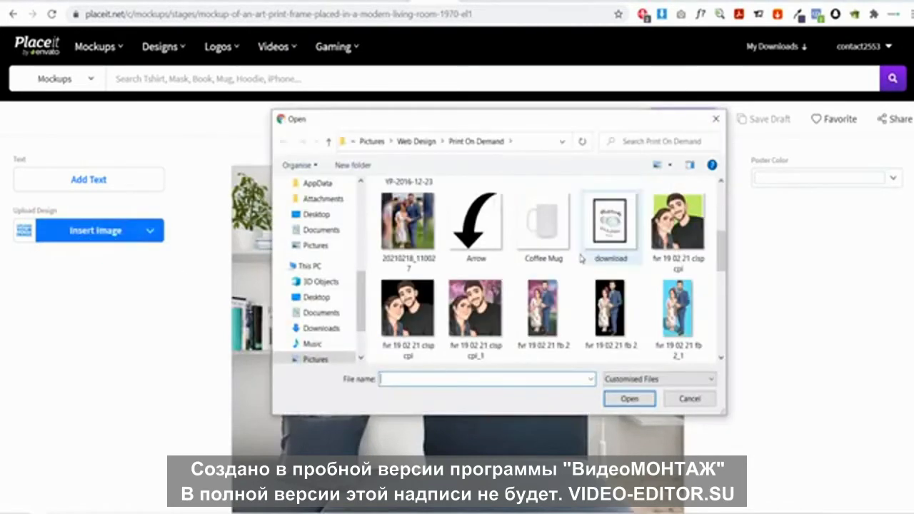
{"action": "left_click", "coordinate": [542, 309]}
{"action": "left_click", "coordinate": [627, 400]}
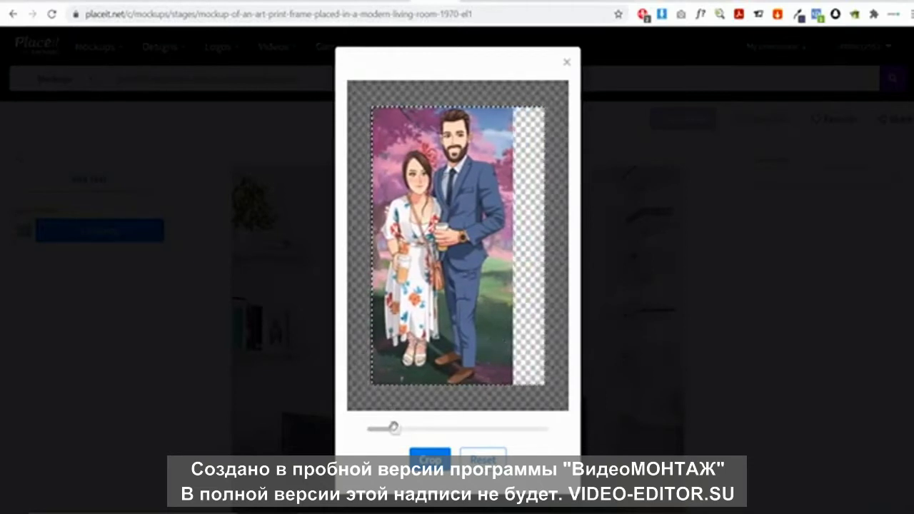
Adjust the portrait's zoom, crop it into the frame, and download the mockup
{"action": "left_click_drag", "start_coordinate": [394, 429], "coordinate": [400, 428]}
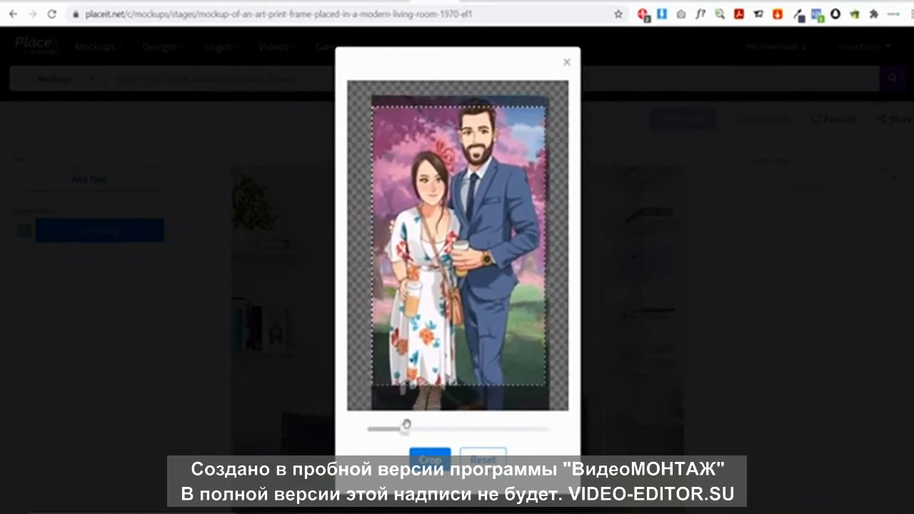
{"action": "left_click_drag", "start_coordinate": [407, 424], "coordinate": [404, 430]}
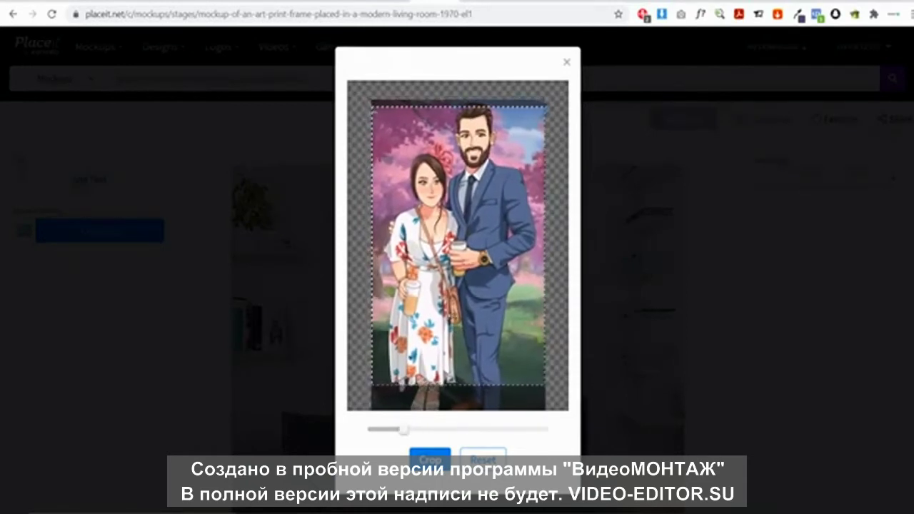
{"action": "left_click", "coordinate": [426, 459]}
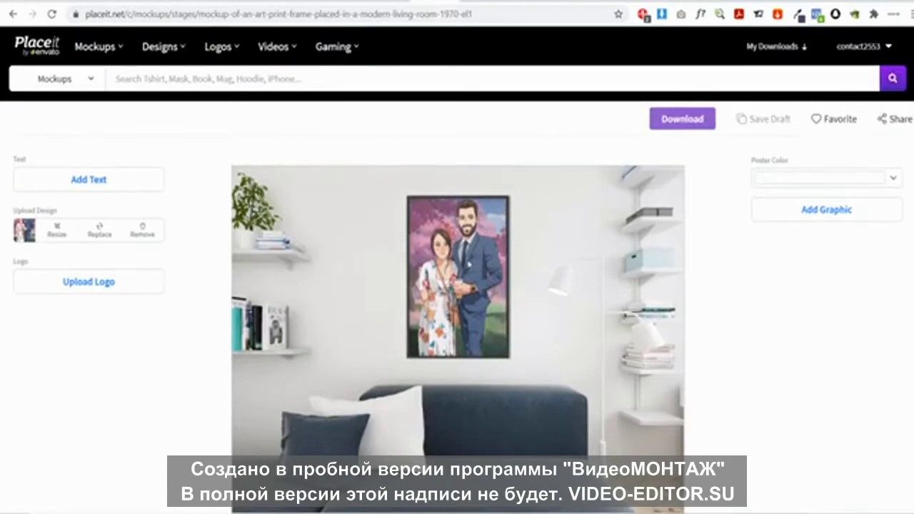
{"action": "left_click", "coordinate": [679, 120]}
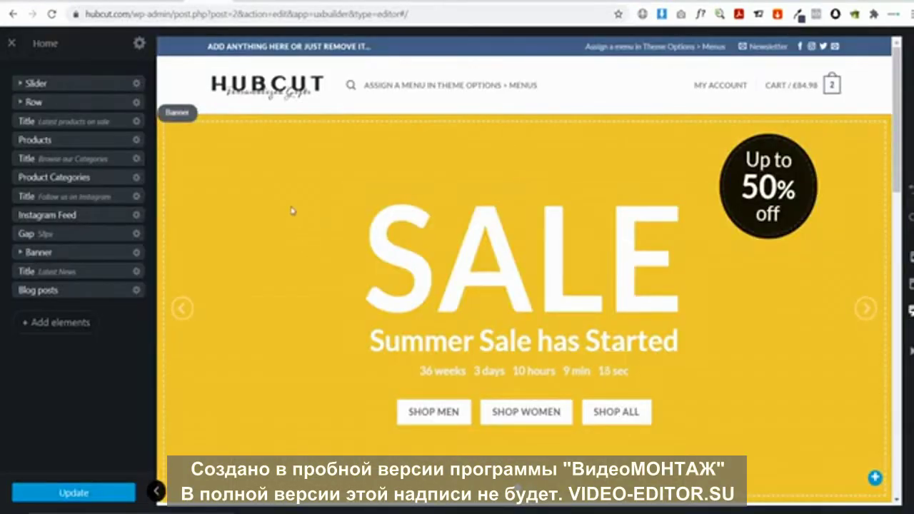
Set the SALE banner's background image to the living-room art print frame mockup from the media library
{"action": "left_click", "coordinate": [177, 116]}
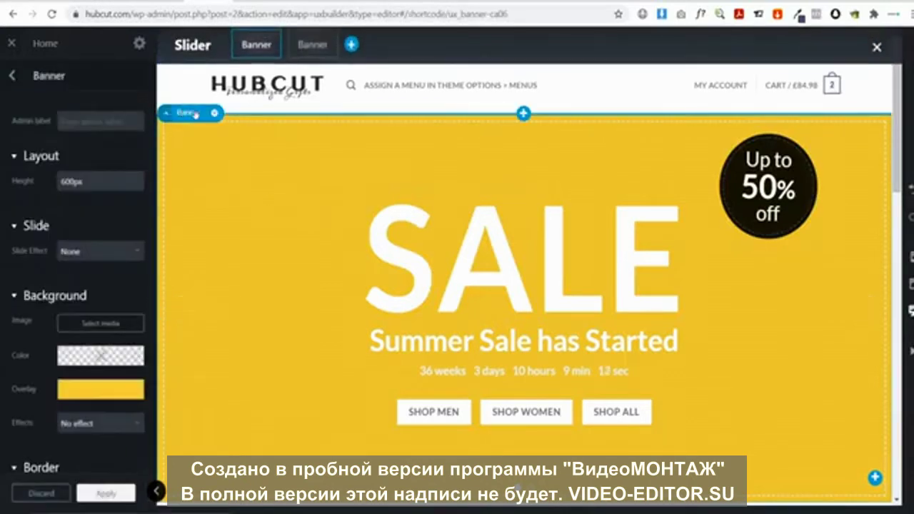
{"action": "left_click", "coordinate": [215, 114]}
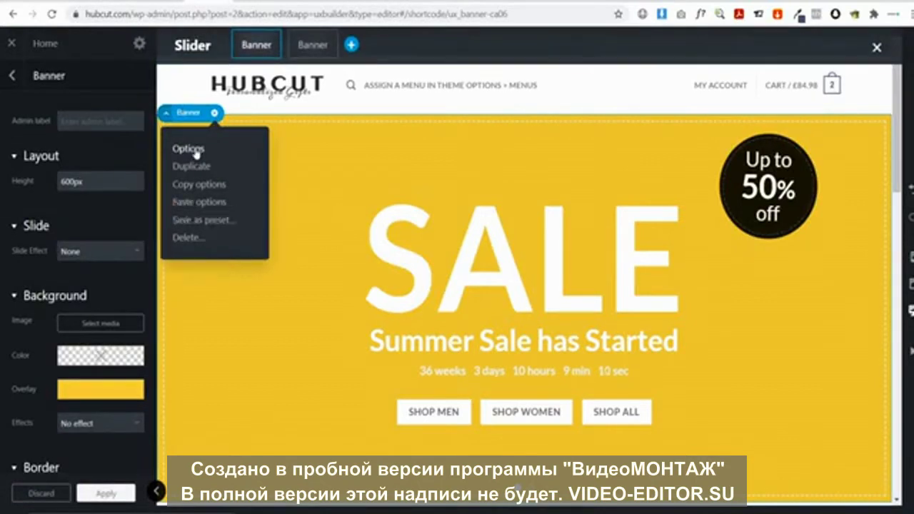
{"action": "left_click", "coordinate": [193, 150]}
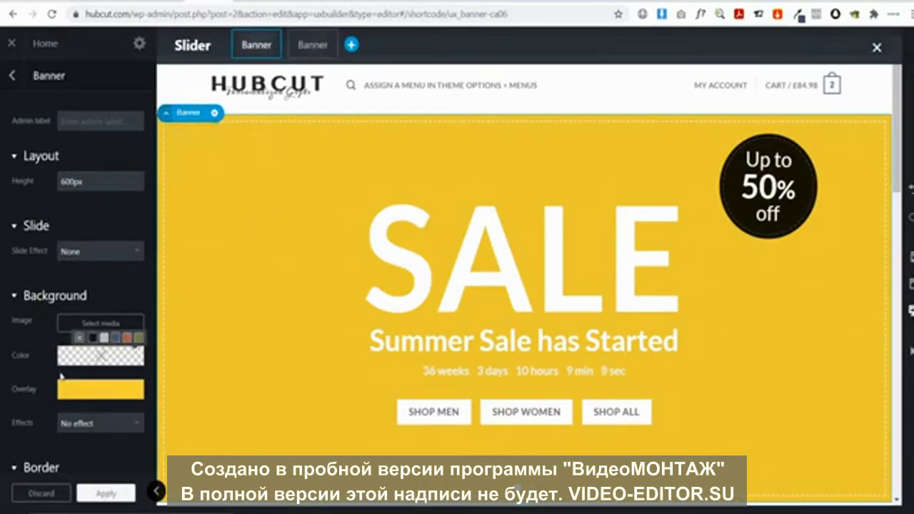
{"action": "mouse_move", "coordinate": [103, 173]}
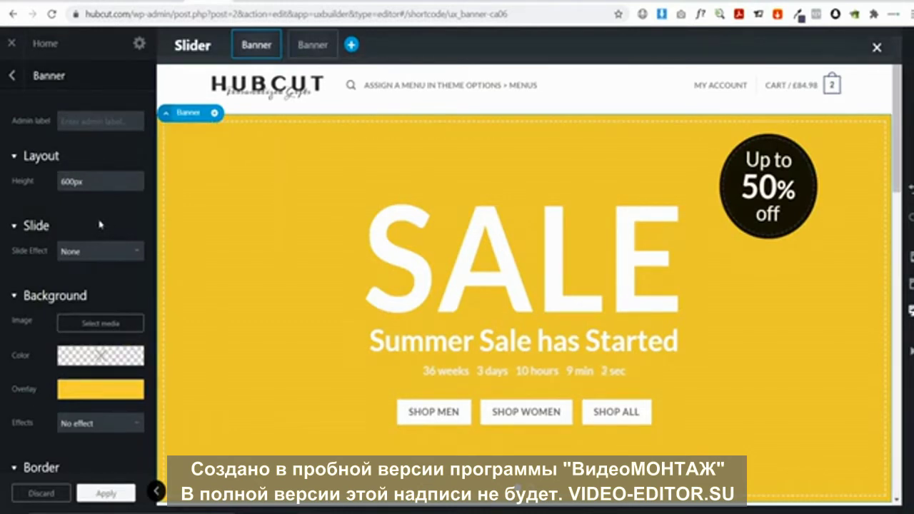
{"action": "left_click", "coordinate": [101, 327]}
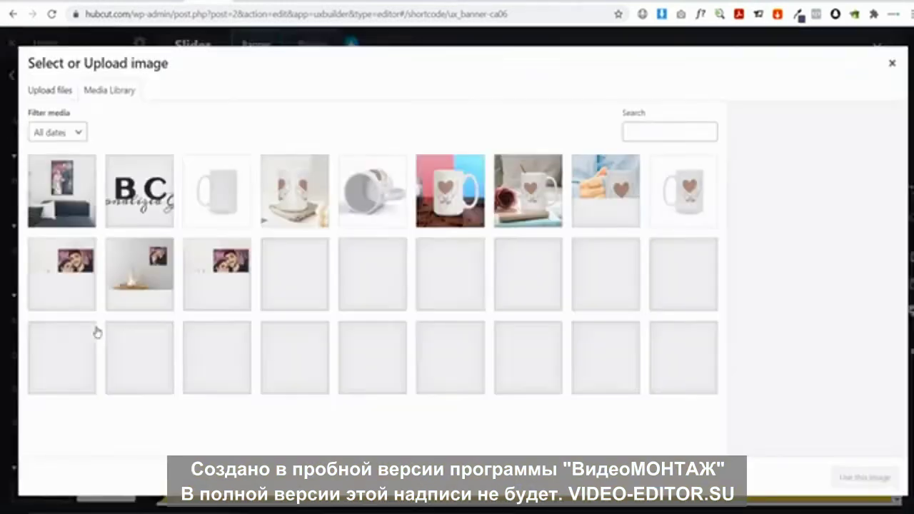
{"action": "left_click", "coordinate": [55, 87]}
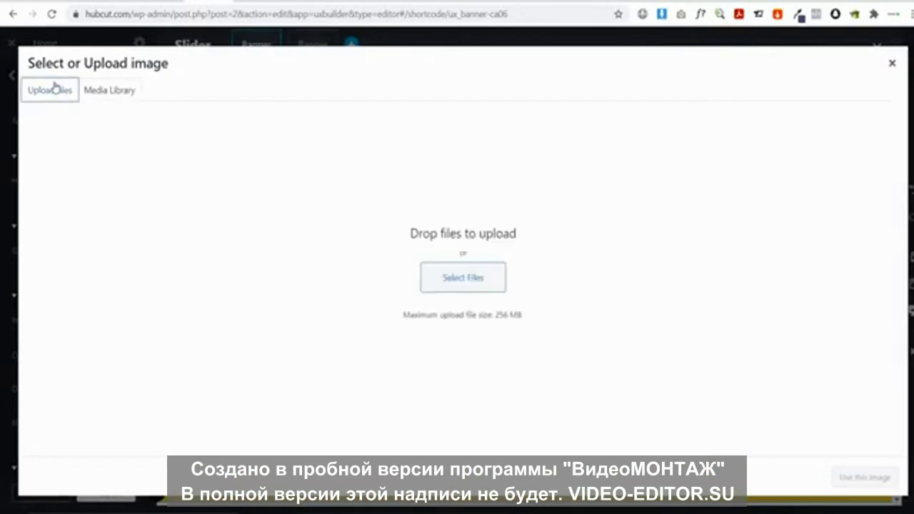
{"action": "left_click", "coordinate": [457, 279]}
{"action": "scroll", "coordinate": [475, 314], "scroll_direction": "down", "scroll_amount": 10}
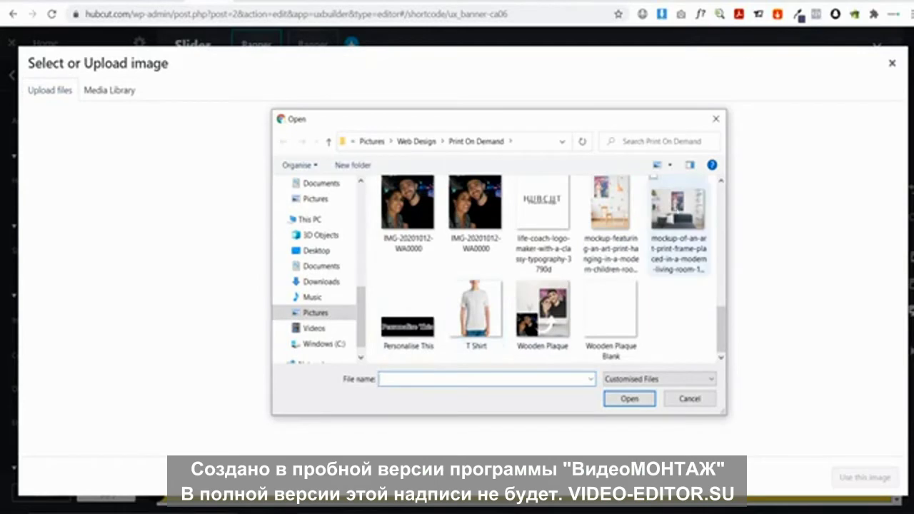
{"action": "left_click", "coordinate": [690, 398]}
{"action": "left_click", "coordinate": [135, 97]}
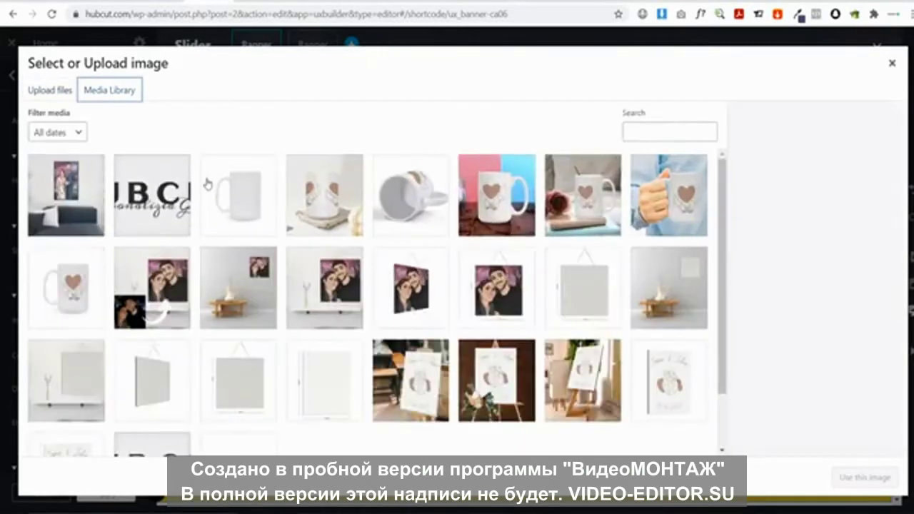
{"action": "left_click", "coordinate": [77, 201]}
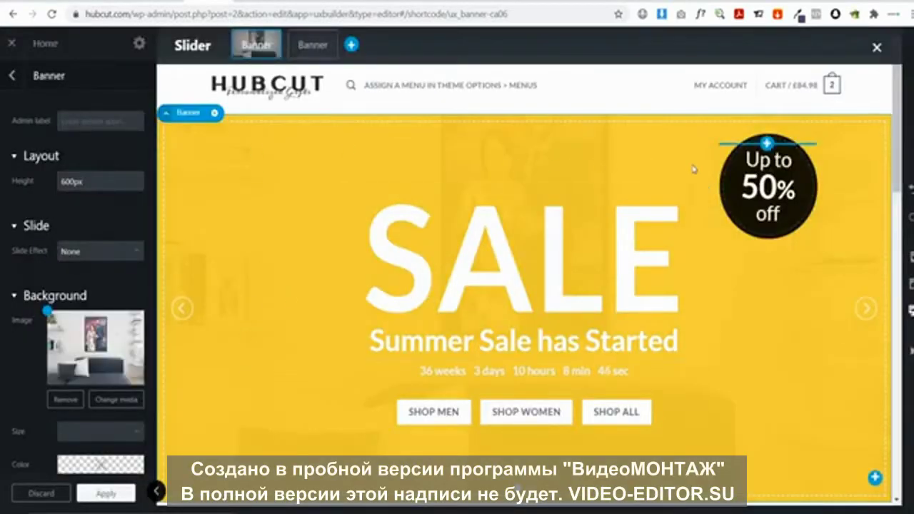
Clear the banner's yellow overlay and apply the Full and 1:1 height presets for 99.99% height
{"action": "scroll", "coordinate": [135, 271], "scroll_direction": "down", "scroll_amount": 3}
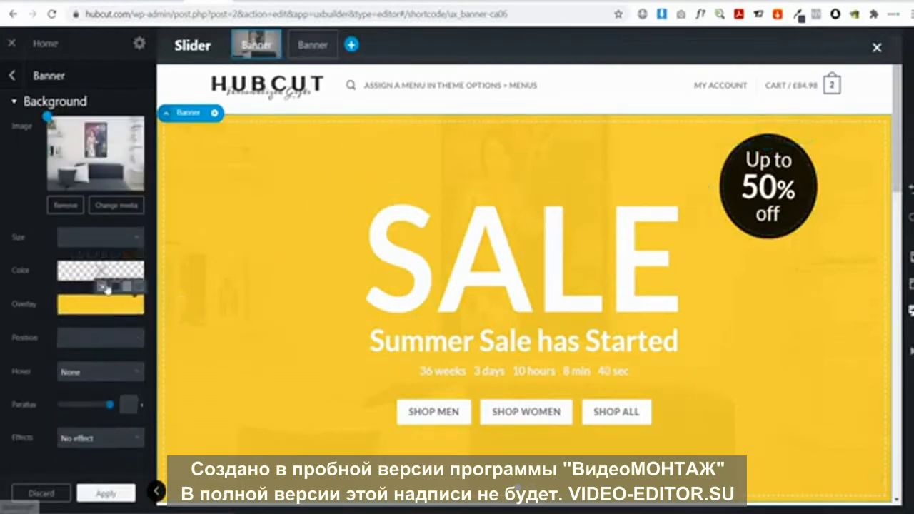
{"action": "left_click", "coordinate": [103, 287]}
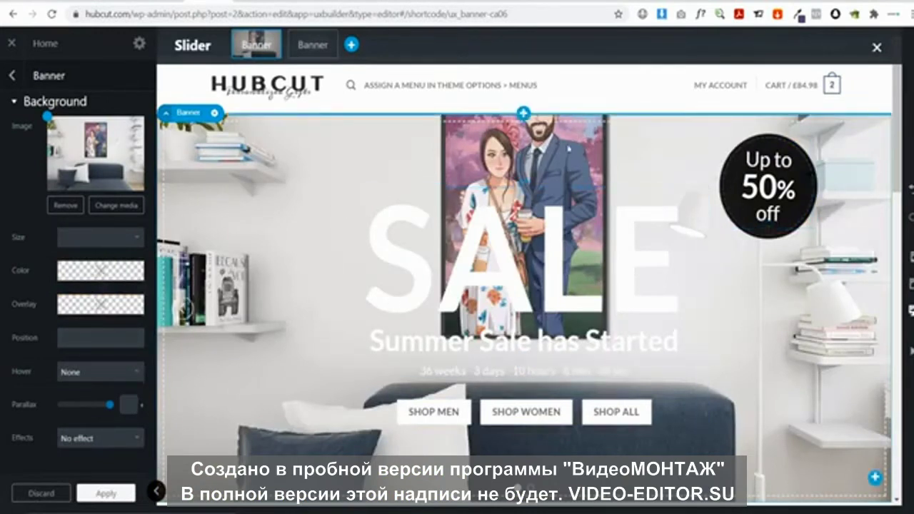
{"action": "scroll", "coordinate": [65, 186], "scroll_direction": "up", "scroll_amount": 3}
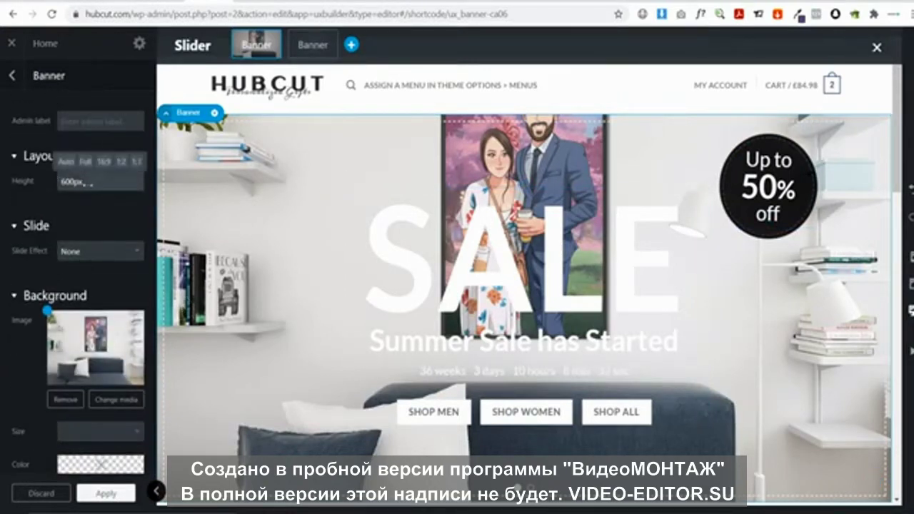
{"action": "left_click", "coordinate": [85, 163]}
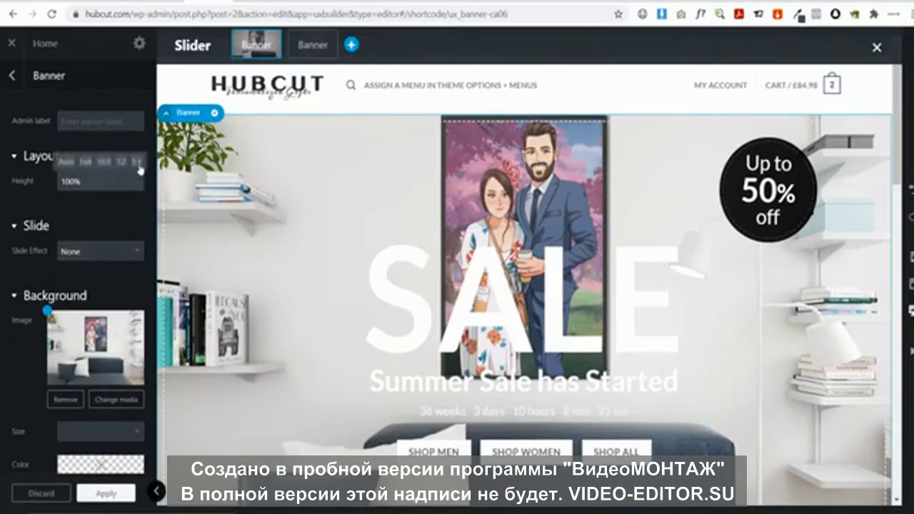
{"action": "left_click", "coordinate": [139, 168]}
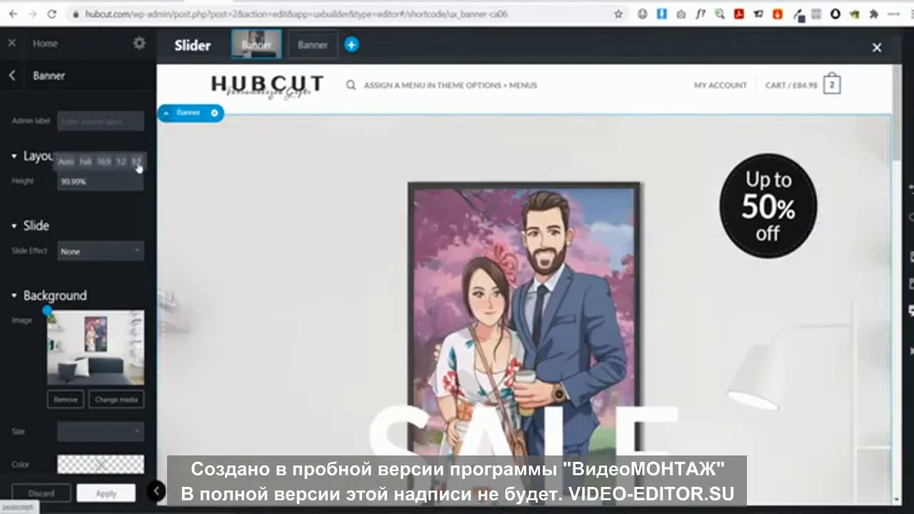
Hide the builder sidebar to preview the taller banner, then restore the sidebar
{"action": "left_click", "coordinate": [156, 491]}
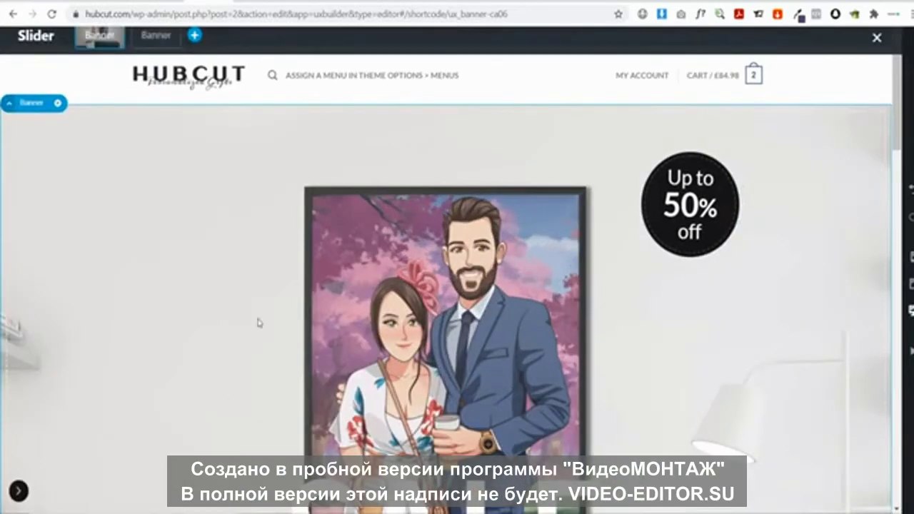
{"action": "scroll", "coordinate": [253, 223], "scroll_direction": "down", "scroll_amount": 8}
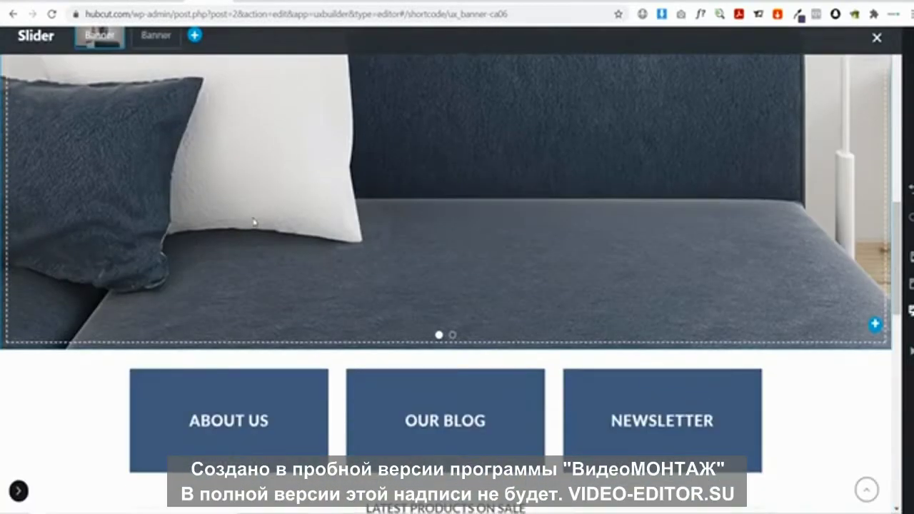
{"action": "scroll", "coordinate": [253, 222], "scroll_direction": "up", "scroll_amount": 4}
{"action": "scroll", "coordinate": [253, 222], "scroll_direction": "up", "scroll_amount": 3}
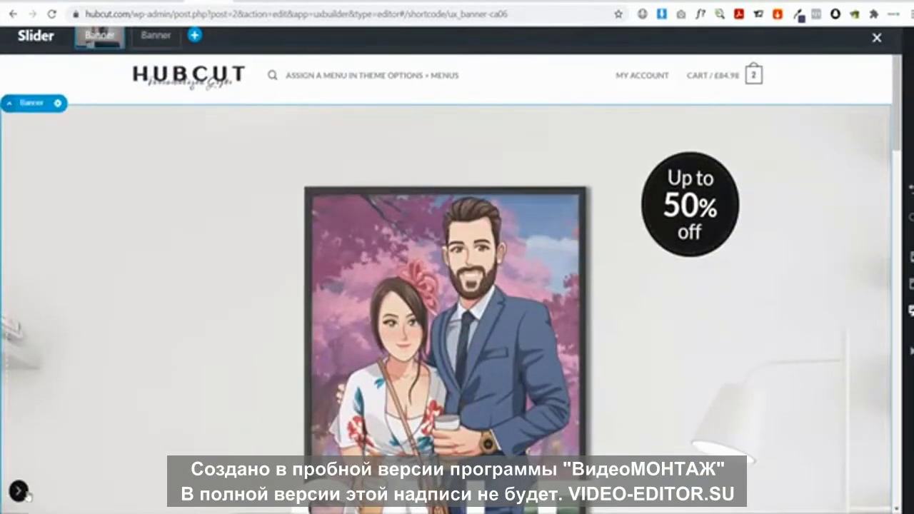
{"action": "left_click", "coordinate": [19, 491]}
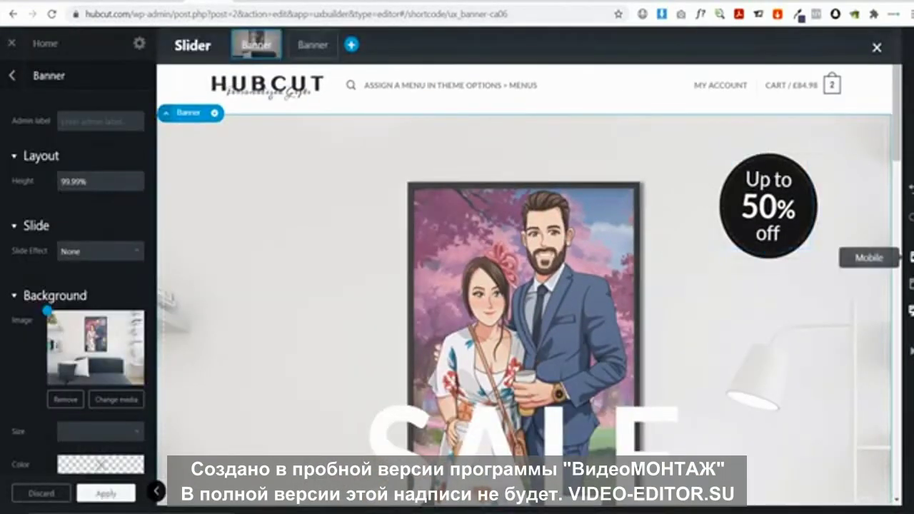
{"action": "left_click", "coordinate": [911, 257]}
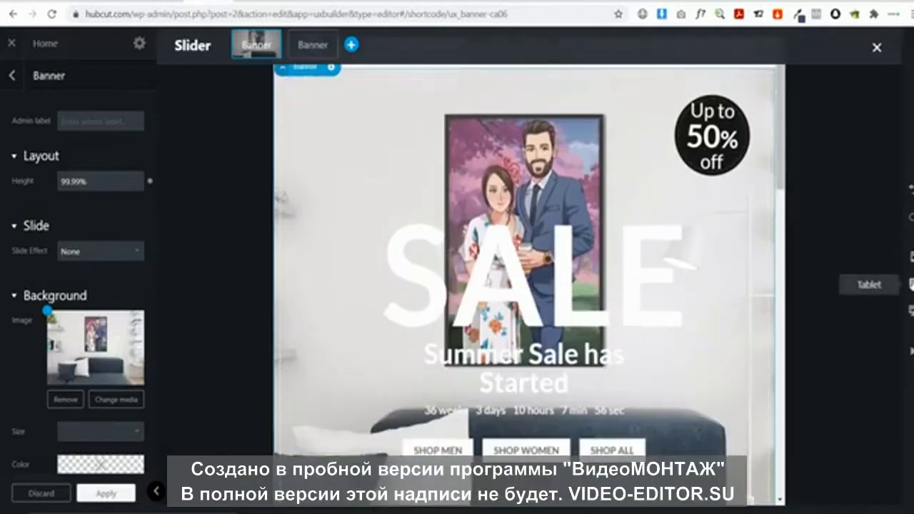
{"action": "left_click", "coordinate": [911, 284]}
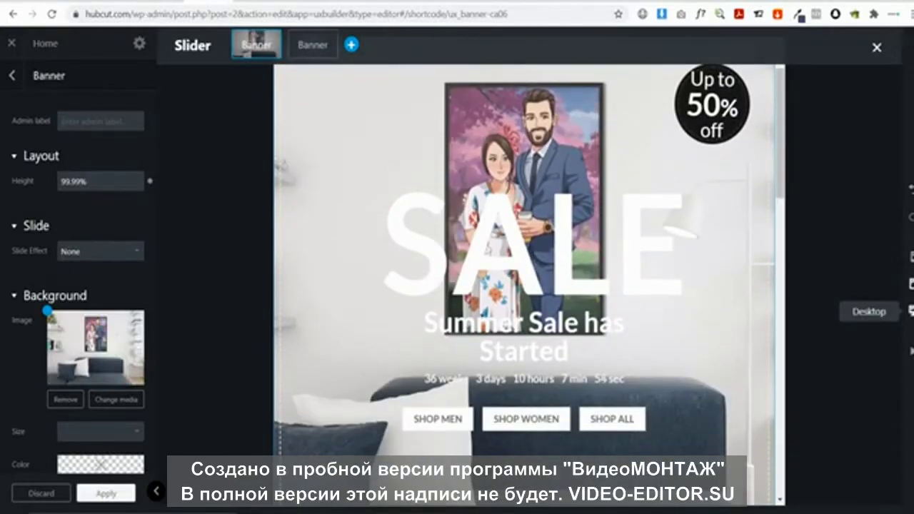
{"action": "left_click", "coordinate": [912, 310]}
{"action": "scroll", "coordinate": [361, 264], "scroll_direction": "up", "scroll_amount": 3}
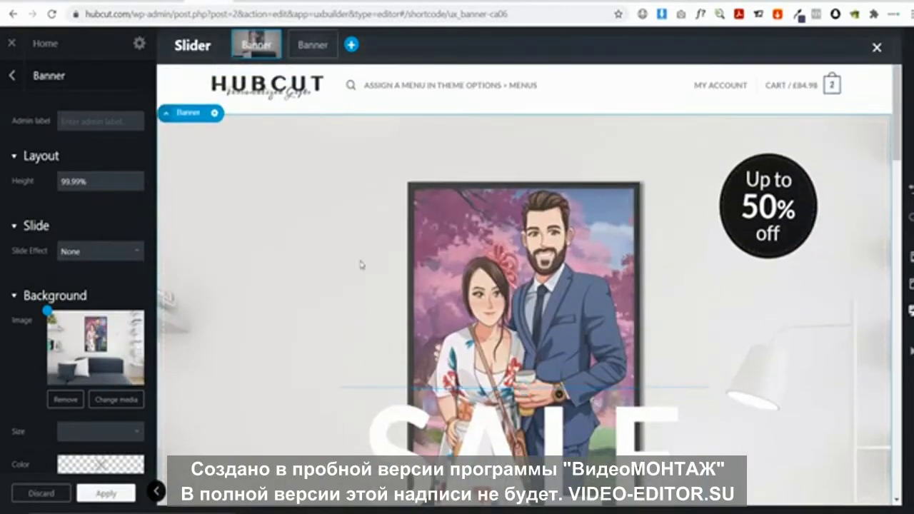
{"action": "scroll", "coordinate": [436, 246], "scroll_direction": "down", "scroll_amount": 5}
Reduce the banner's Layout Height to 70%
{"action": "scroll", "coordinate": [435, 241], "scroll_direction": "up", "scroll_amount": 5}
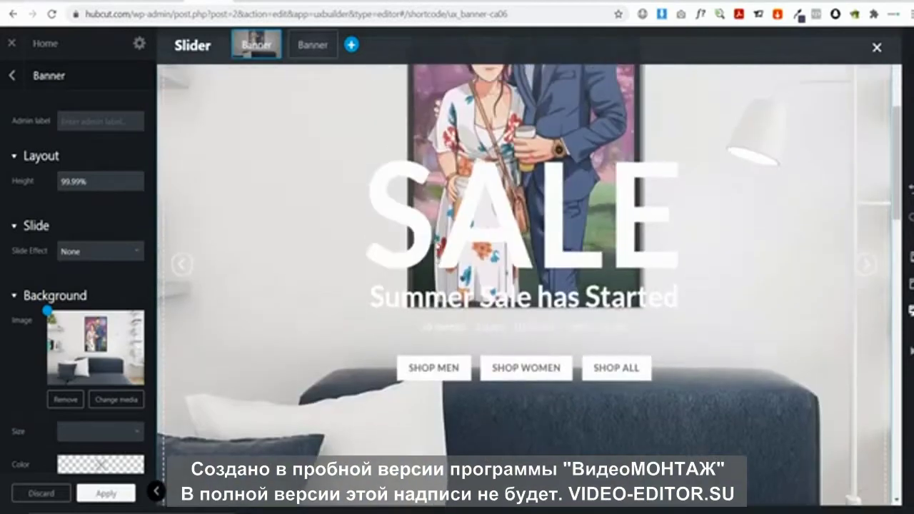
{"action": "mouse_move", "coordinate": [97, 180]}
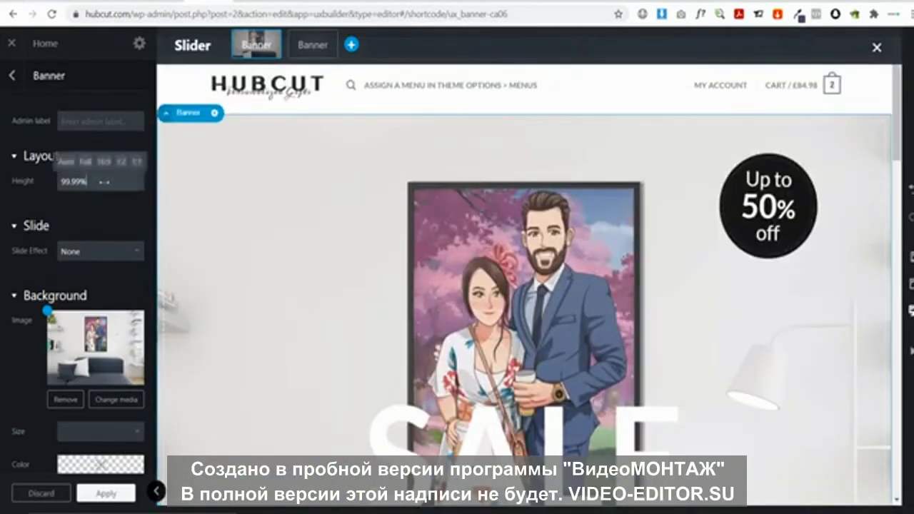
{"action": "left_click_drag", "start_coordinate": [104, 181], "coordinate": [68, 182]}
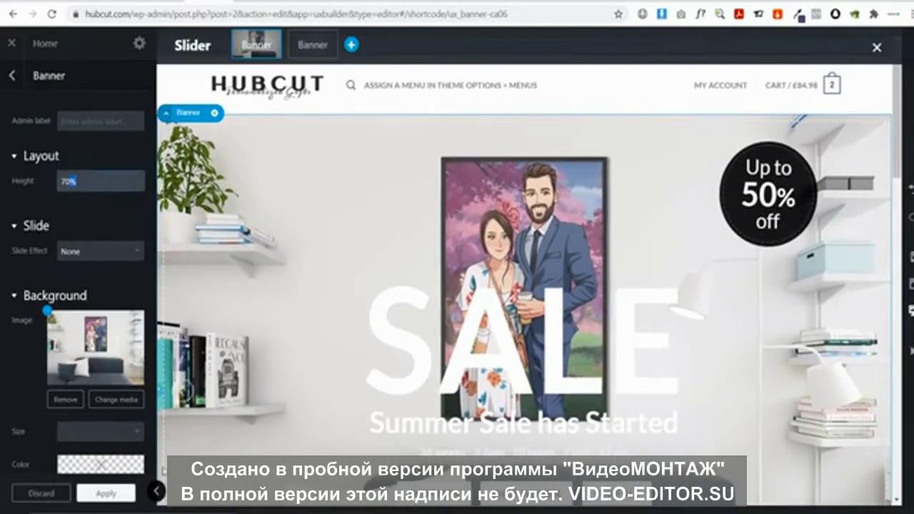
Preview the shorter banner full width, then return to the page's element list
{"action": "left_click", "coordinate": [156, 491]}
{"action": "scroll", "coordinate": [174, 334], "scroll_direction": "down", "scroll_amount": 5}
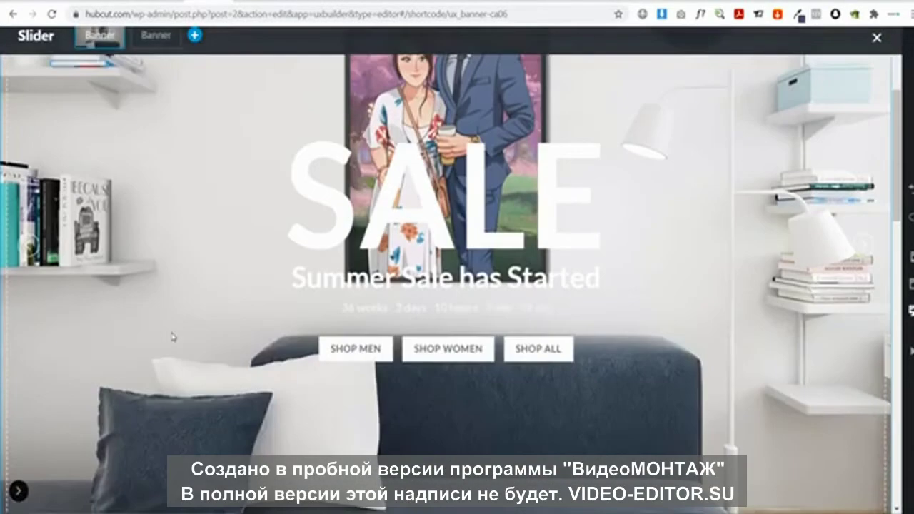
{"action": "scroll", "coordinate": [174, 334], "scroll_direction": "up", "scroll_amount": 4}
{"action": "scroll", "coordinate": [172, 337], "scroll_direction": "up", "scroll_amount": 1}
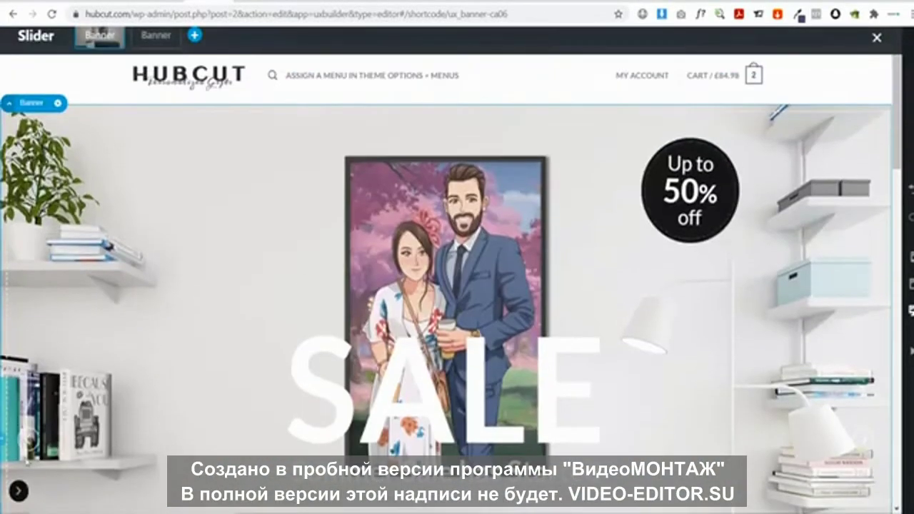
{"action": "left_click", "coordinate": [18, 491]}
{"action": "scroll", "coordinate": [291, 245], "scroll_direction": "down", "scroll_amount": 5}
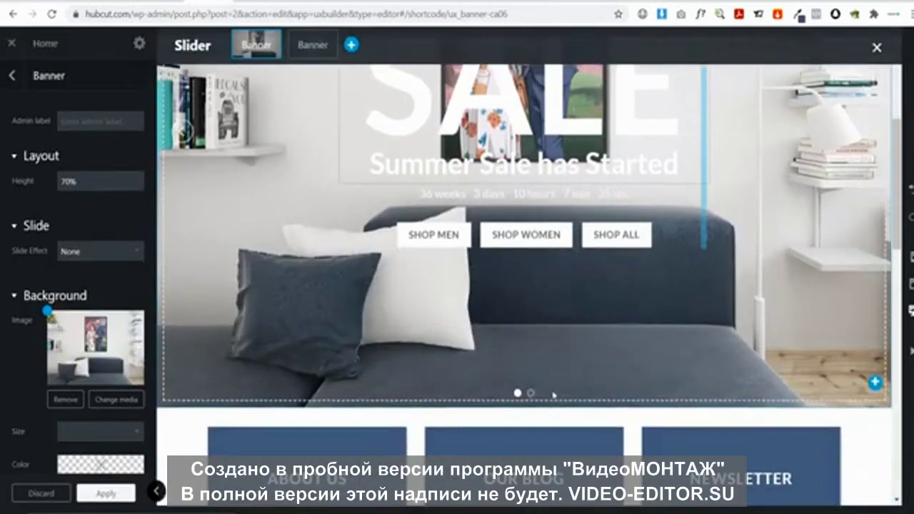
{"action": "left_click", "coordinate": [13, 77]}
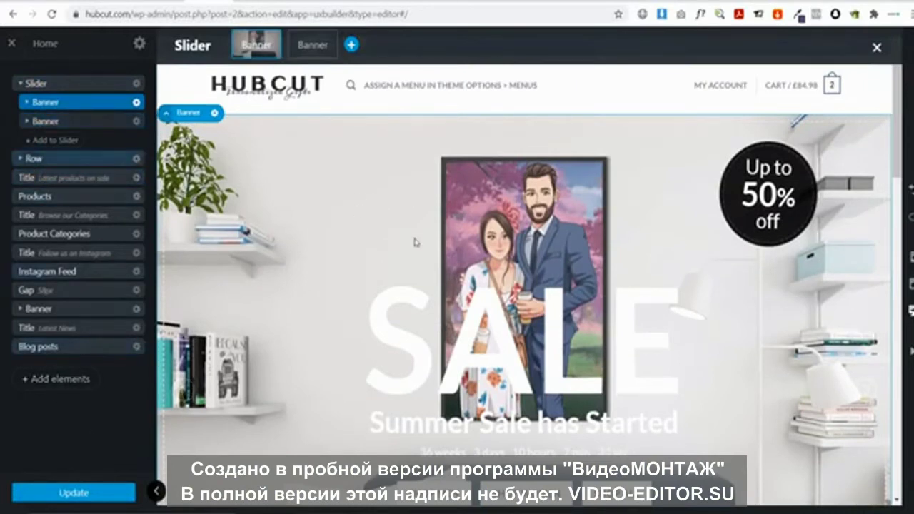
Expand the About Us row and the SALE banner in the element tree to inspect them
{"action": "scroll", "coordinate": [420, 237], "scroll_direction": "down", "scroll_amount": 5}
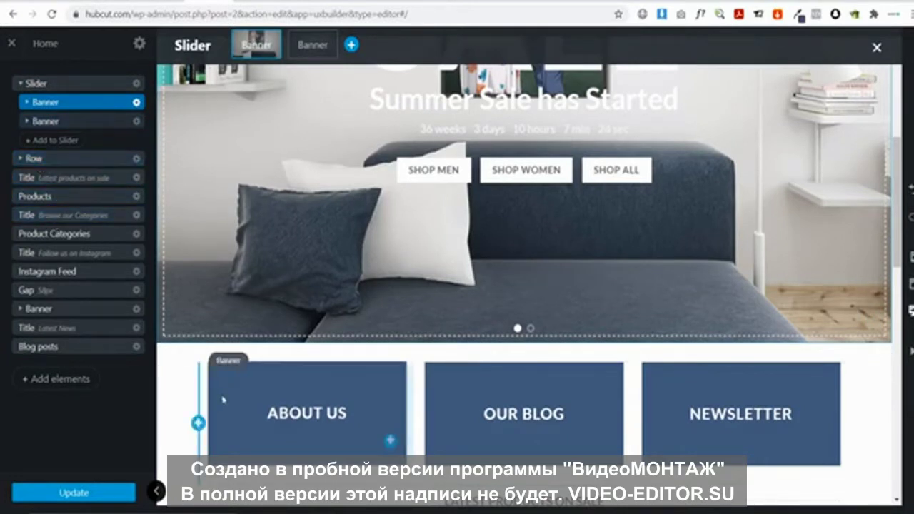
{"action": "left_click", "coordinate": [19, 158]}
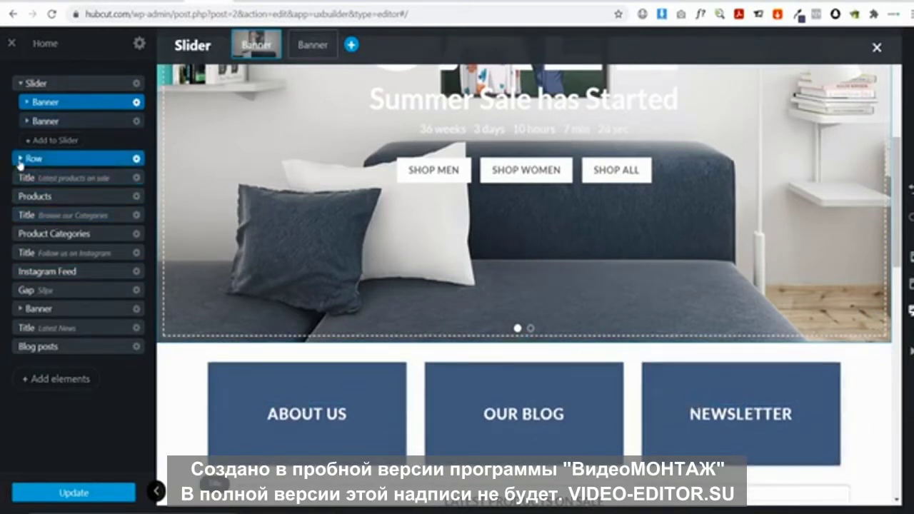
{"action": "left_click", "coordinate": [20, 160]}
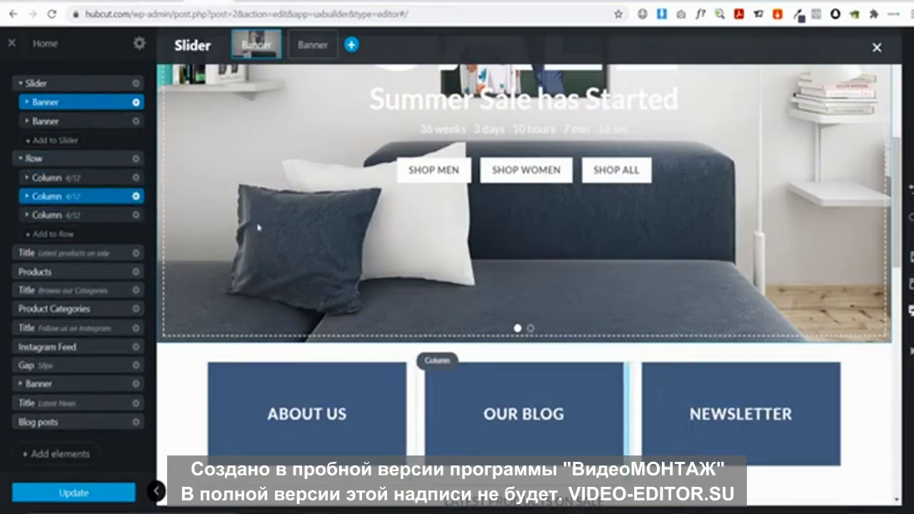
{"action": "scroll", "coordinate": [259, 227], "scroll_direction": "up", "scroll_amount": 5}
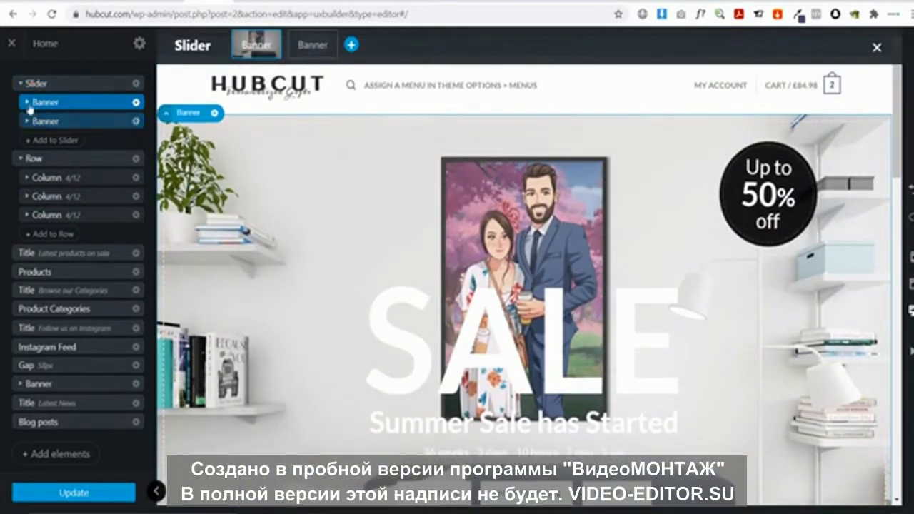
{"action": "left_click", "coordinate": [28, 104]}
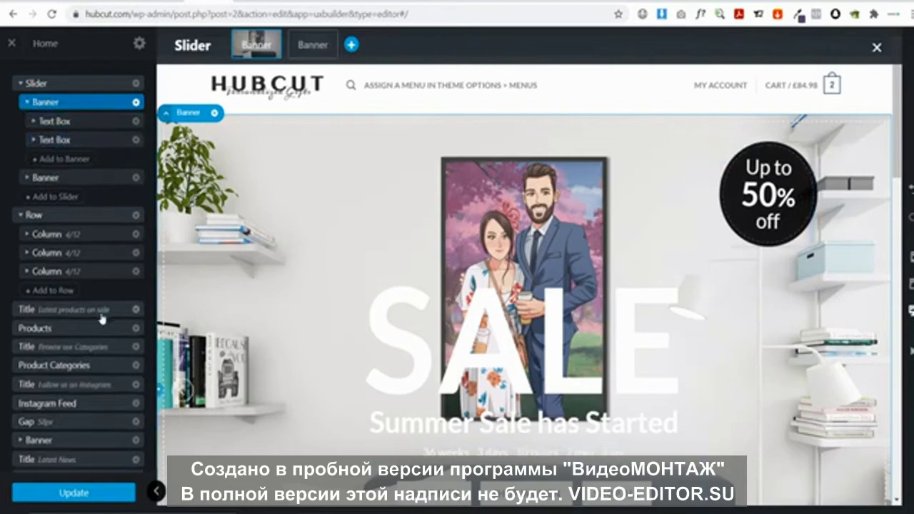
{"action": "scroll", "coordinate": [89, 279], "scroll_direction": "down", "scroll_amount": 1}
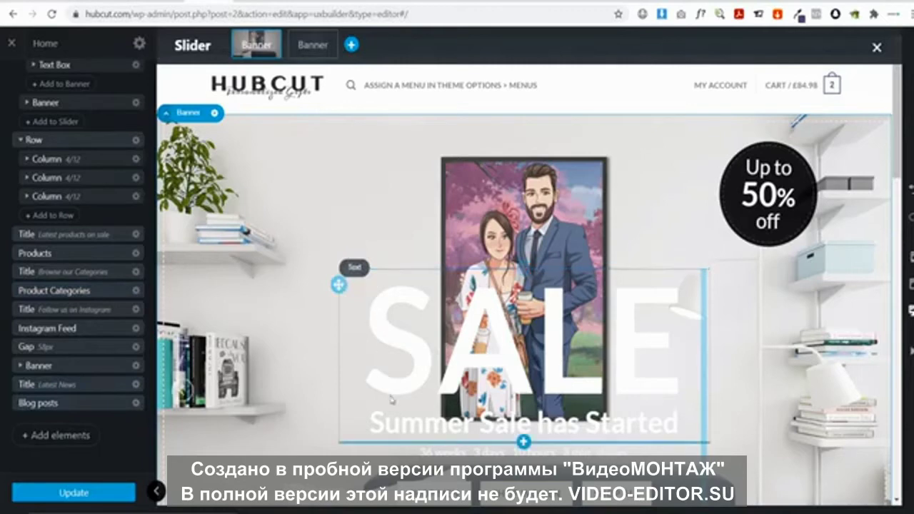
{"action": "scroll", "coordinate": [114, 227], "scroll_direction": "up", "scroll_amount": 2}
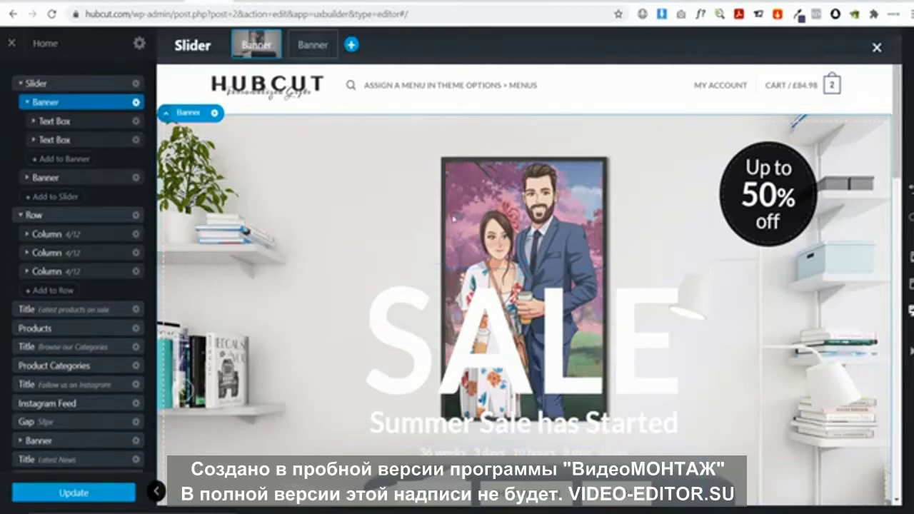
{"action": "scroll", "coordinate": [453, 217], "scroll_direction": "down", "scroll_amount": 3}
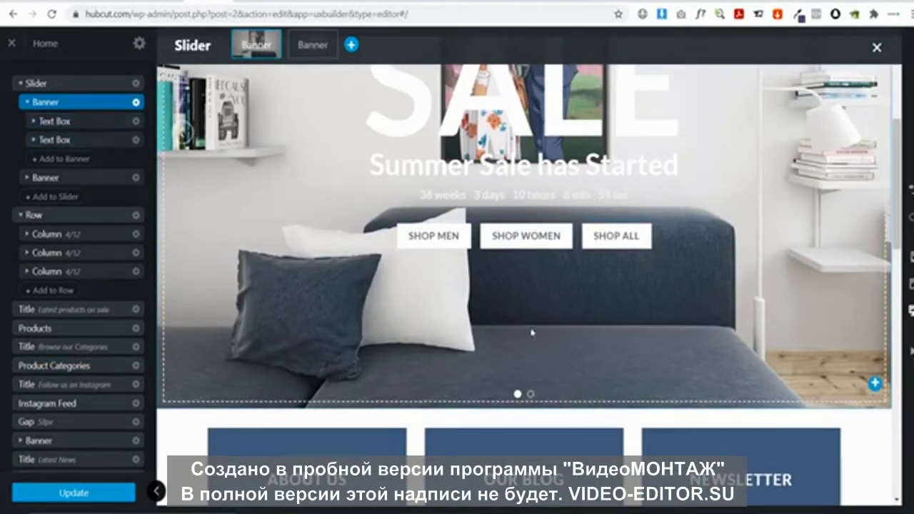
{"action": "scroll", "coordinate": [531, 332], "scroll_direction": "up", "scroll_amount": 1}
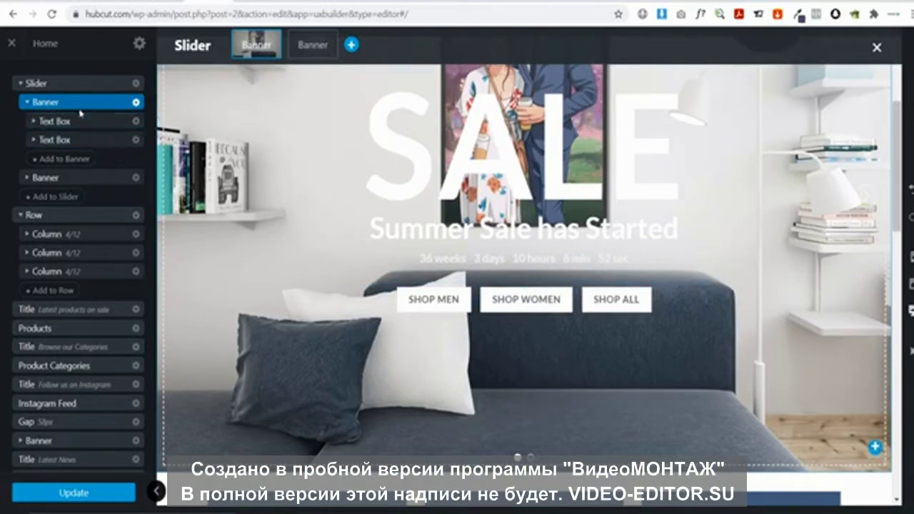
Move the collapsed SALE banner above the Slider in the element tree
{"action": "left_click", "coordinate": [33, 107]}
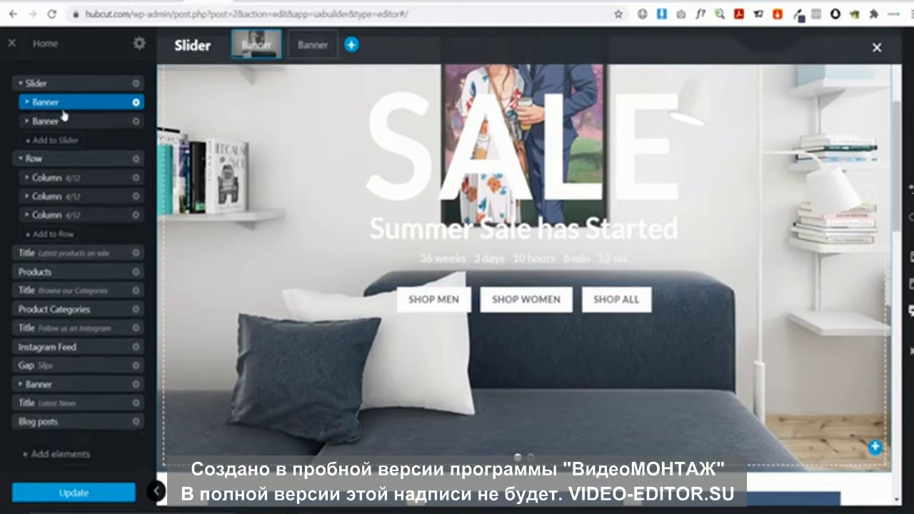
{"action": "left_click_drag", "start_coordinate": [66, 109], "coordinate": [62, 77]}
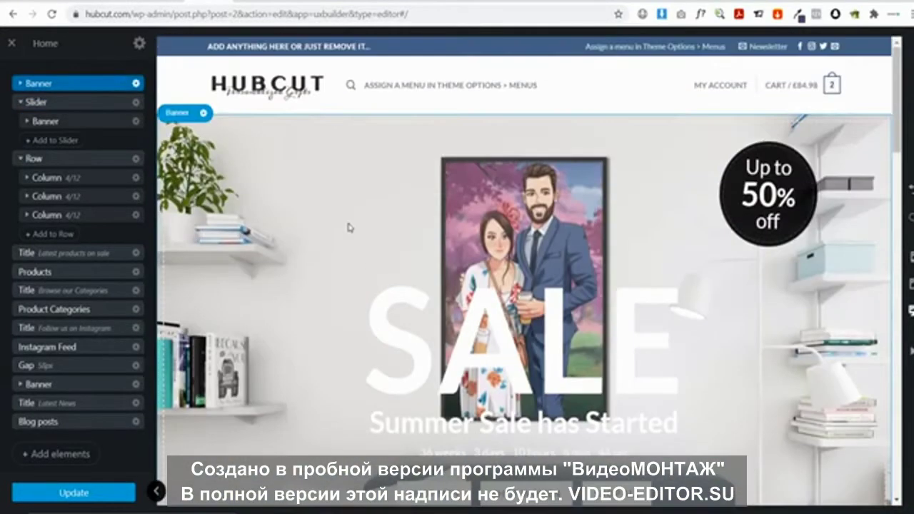
{"action": "scroll", "coordinate": [859, 330], "scroll_direction": "down", "scroll_amount": 3}
{"action": "scroll", "coordinate": [369, 339], "scroll_direction": "down", "scroll_amount": 4}
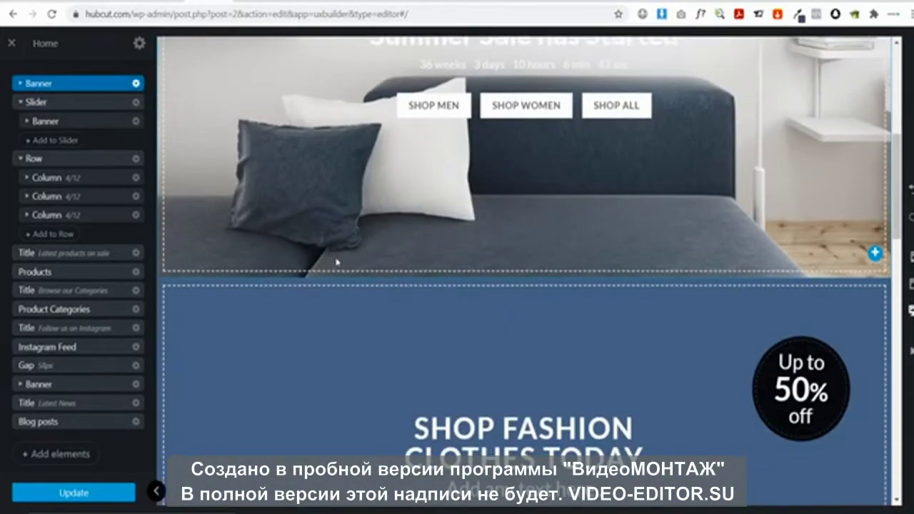
{"action": "scroll", "coordinate": [825, 200], "scroll_direction": "up", "scroll_amount": 1}
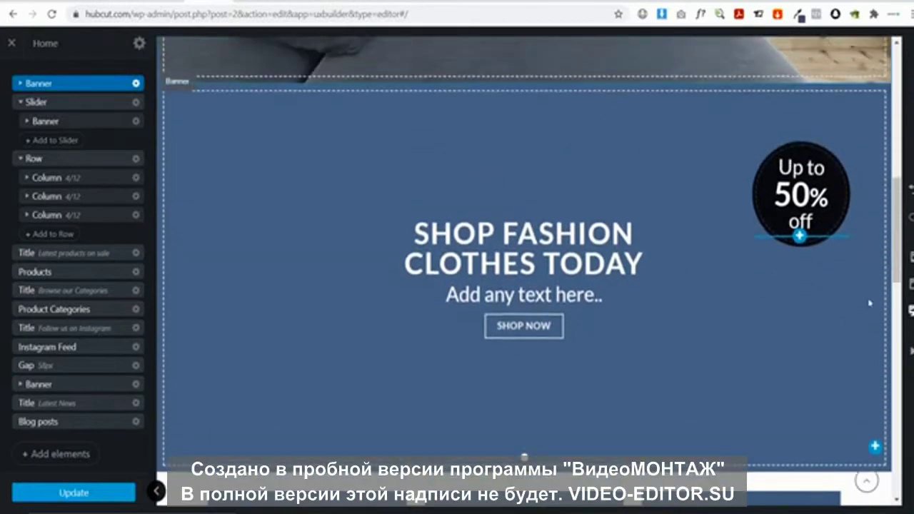
Delete the Shop Fashion slider and open the element library
{"action": "left_click", "coordinate": [136, 103]}
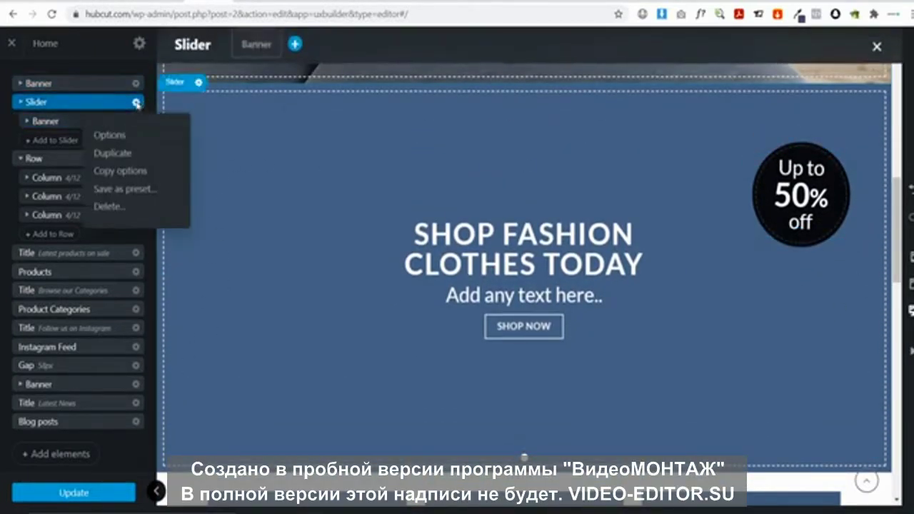
{"action": "left_click", "coordinate": [109, 207]}
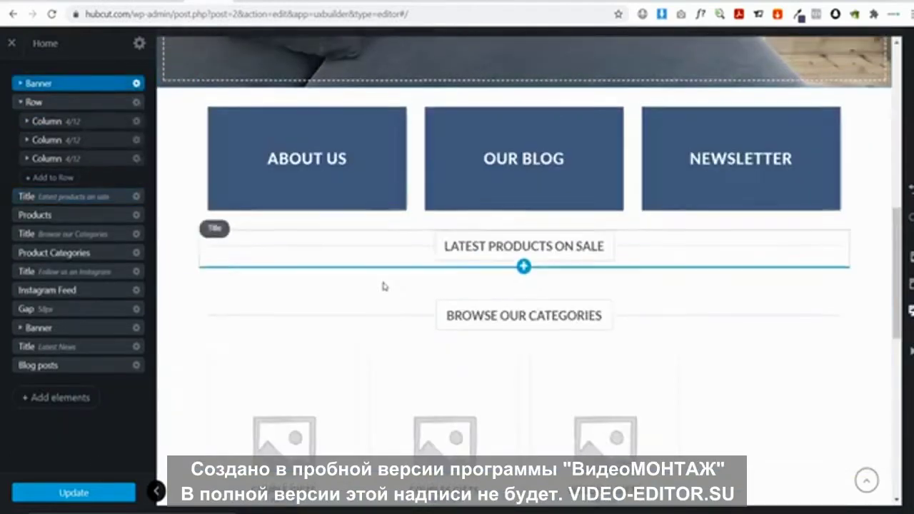
{"action": "scroll", "coordinate": [384, 286], "scroll_direction": "up", "scroll_amount": 5}
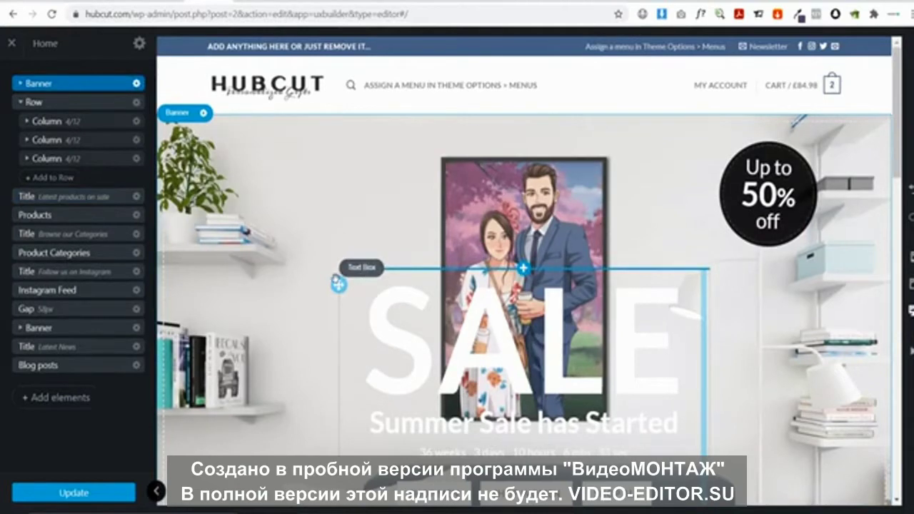
{"action": "left_click", "coordinate": [36, 398]}
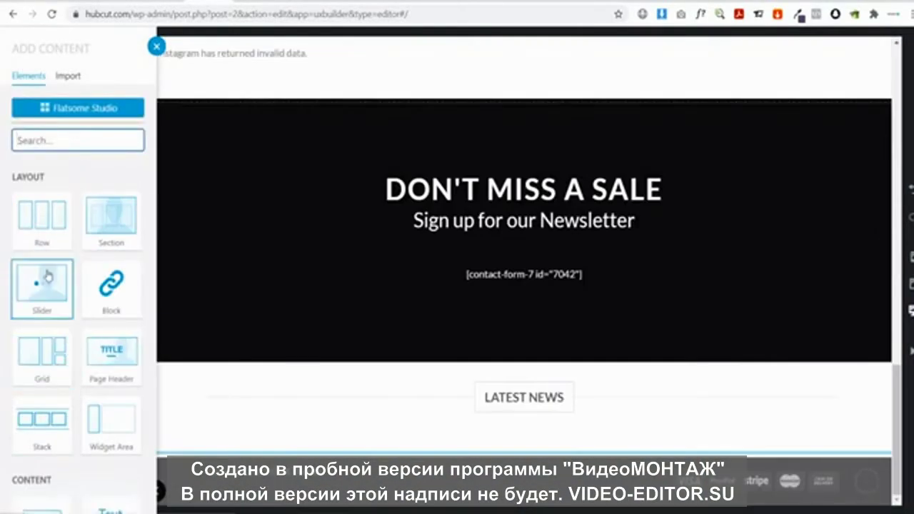
Add a new Slider at the top of the page and place the SALE banner inside it
{"action": "left_click", "coordinate": [47, 277]}
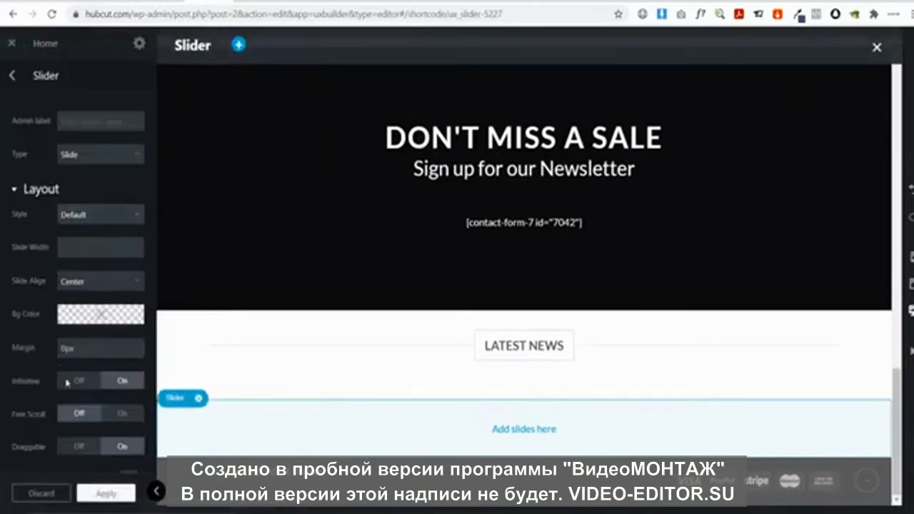
{"action": "left_click", "coordinate": [107, 494]}
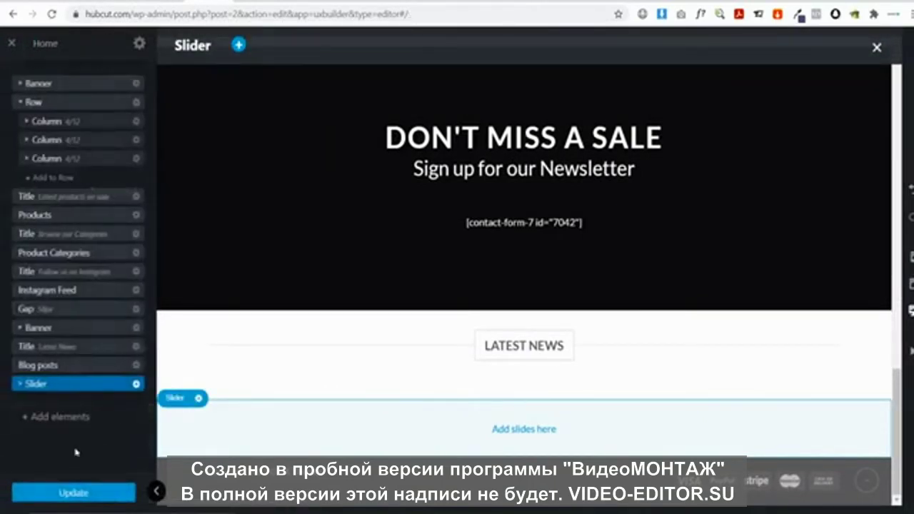
{"action": "left_click_drag", "start_coordinate": [50, 393], "coordinate": [78, 72]}
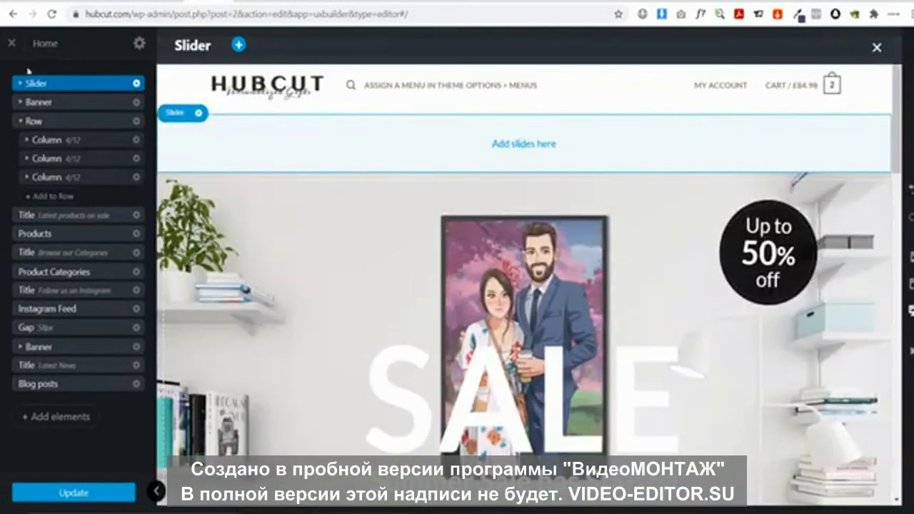
{"action": "left_click_drag", "start_coordinate": [34, 106], "coordinate": [71, 89]}
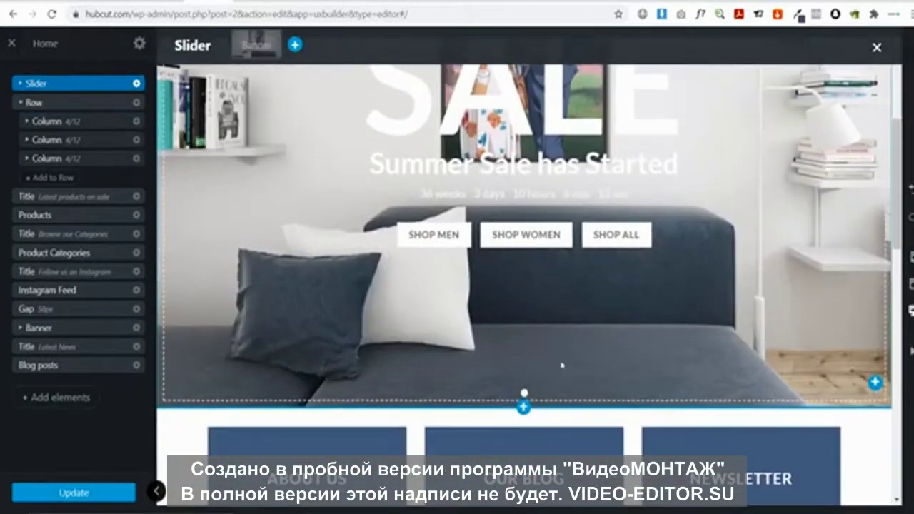
{"action": "left_click", "coordinate": [22, 103]}
{"action": "left_click", "coordinate": [20, 102]}
{"action": "left_click", "coordinate": [20, 83]}
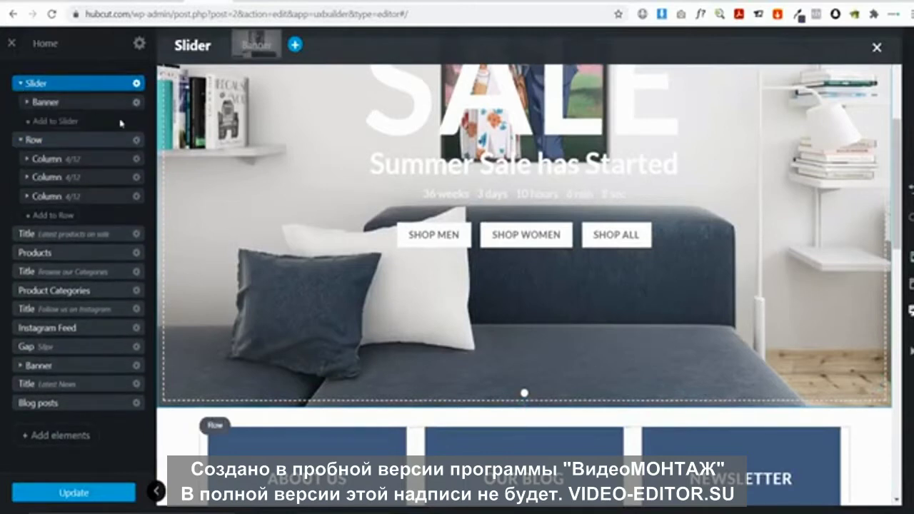
Add a Simple banner as the slider's second slide and view it
{"action": "left_click", "coordinate": [43, 122]}
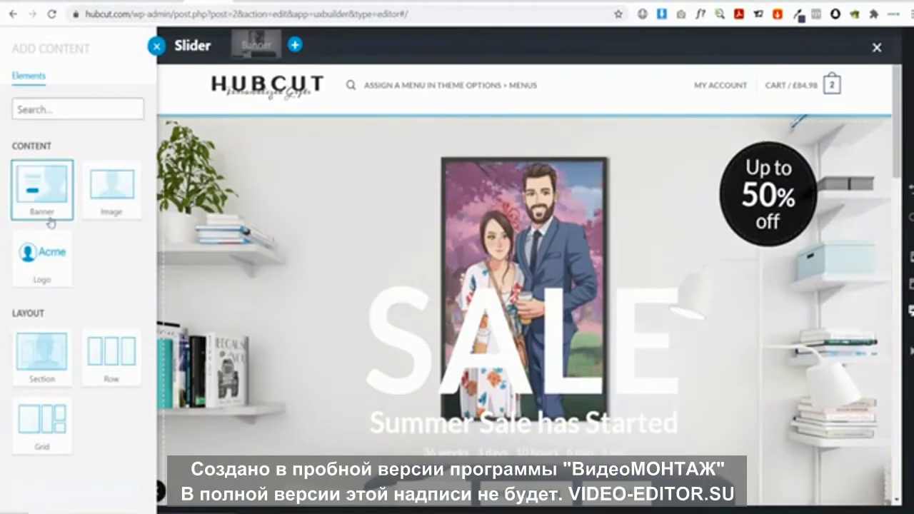
{"action": "left_click", "coordinate": [50, 221]}
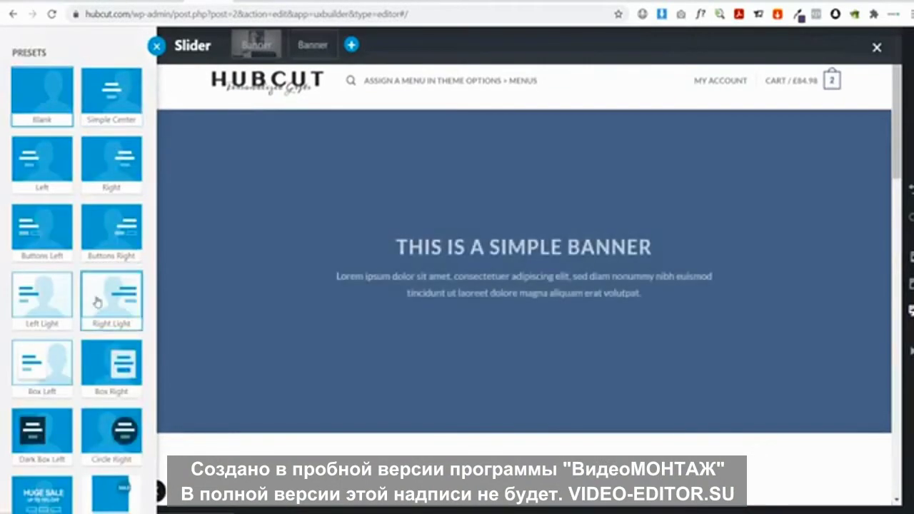
{"action": "scroll", "coordinate": [98, 307], "scroll_direction": "down", "scroll_amount": 3}
{"action": "left_click", "coordinate": [102, 488]}
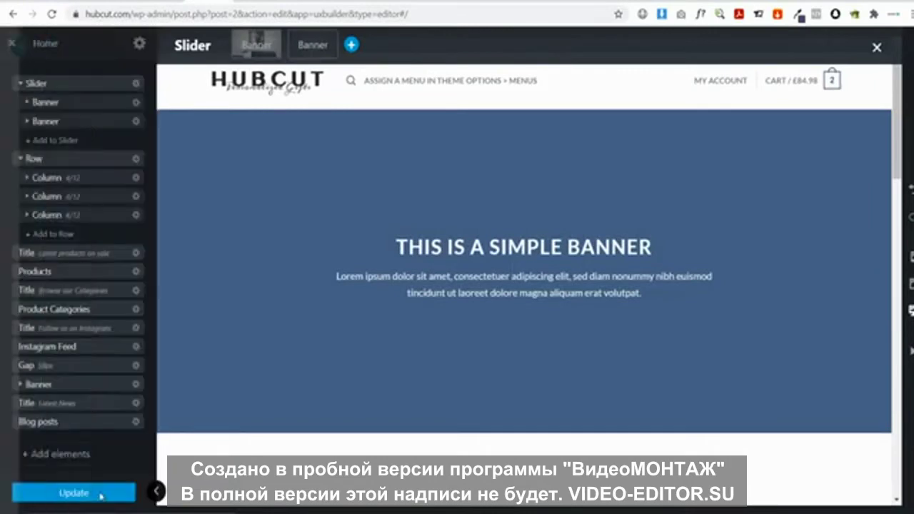
{"action": "left_click", "coordinate": [391, 201]}
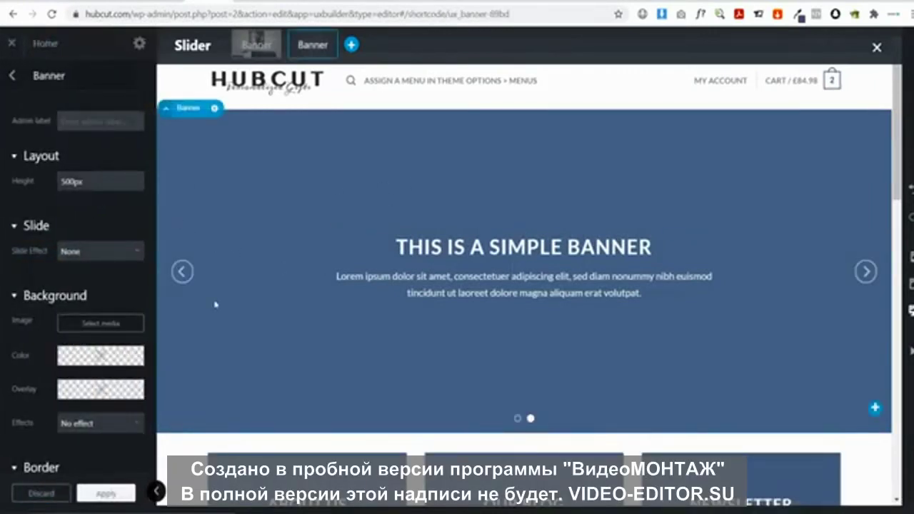
{"action": "left_click", "coordinate": [183, 272]}
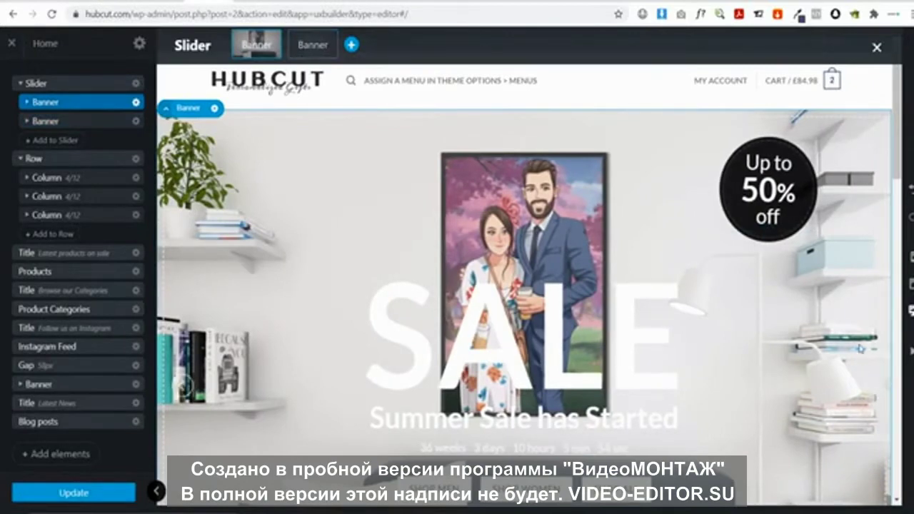
{"action": "scroll", "coordinate": [714, 357], "scroll_direction": "down", "scroll_amount": 5}
{"action": "scroll", "coordinate": [643, 371], "scroll_direction": "up", "scroll_amount": 3}
{"action": "scroll", "coordinate": [571, 386], "scroll_direction": "down", "scroll_amount": 2}
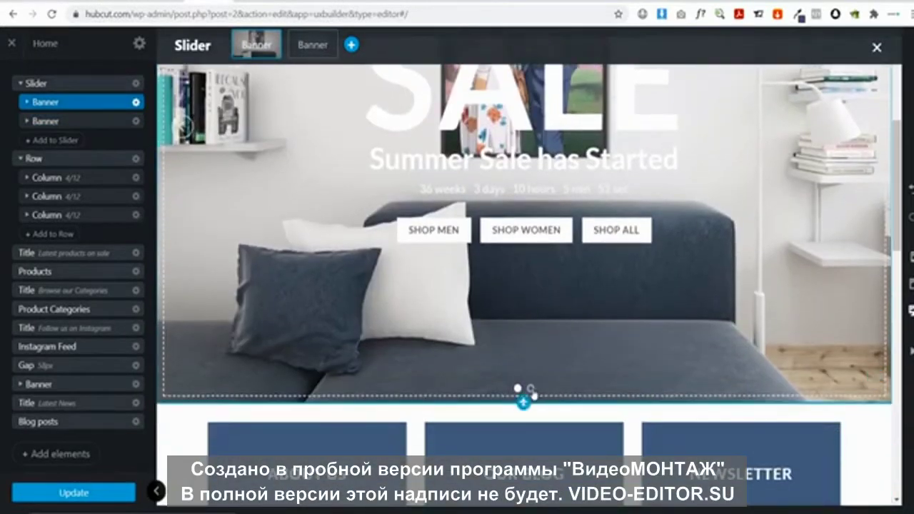
{"action": "left_click", "coordinate": [530, 388]}
{"action": "scroll", "coordinate": [535, 388], "scroll_direction": "down", "scroll_amount": 3}
{"action": "scroll", "coordinate": [575, 271], "scroll_direction": "up", "scroll_amount": 4}
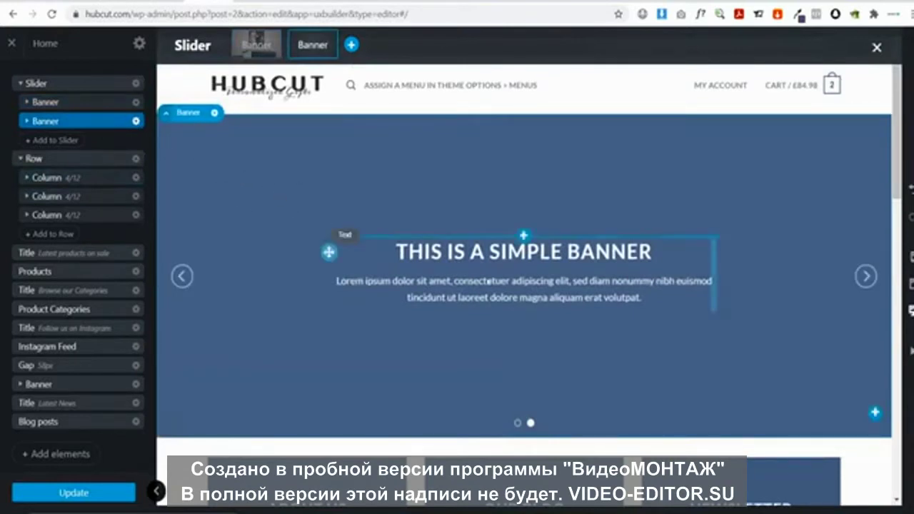
Move the SALE banner back out above the slider and delete the slider with its simple banner
{"action": "left_click", "coordinate": [135, 122]}
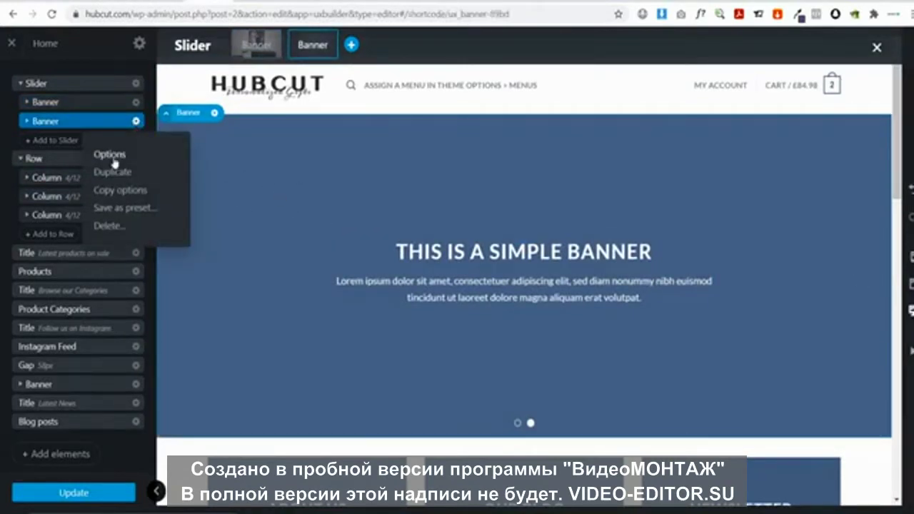
{"action": "left_click", "coordinate": [110, 154]}
{"action": "scroll", "coordinate": [111, 189], "scroll_direction": "down", "scroll_amount": 2}
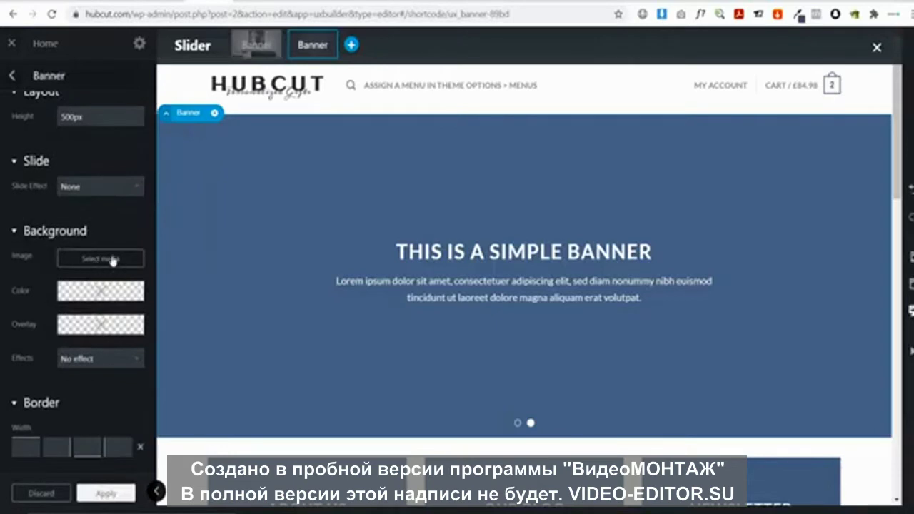
{"action": "scroll", "coordinate": [113, 260], "scroll_direction": "up", "scroll_amount": 2}
{"action": "left_click", "coordinate": [12, 75]}
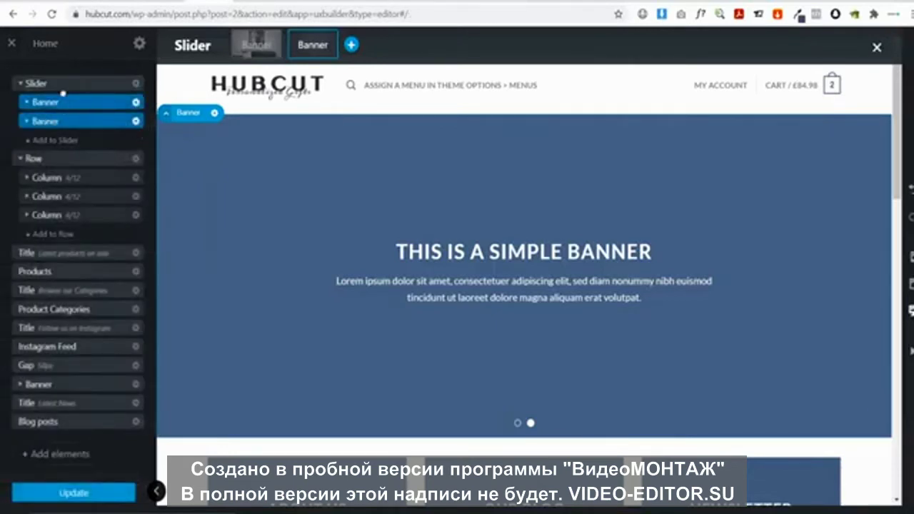
{"action": "left_click_drag", "start_coordinate": [63, 93], "coordinate": [63, 77]}
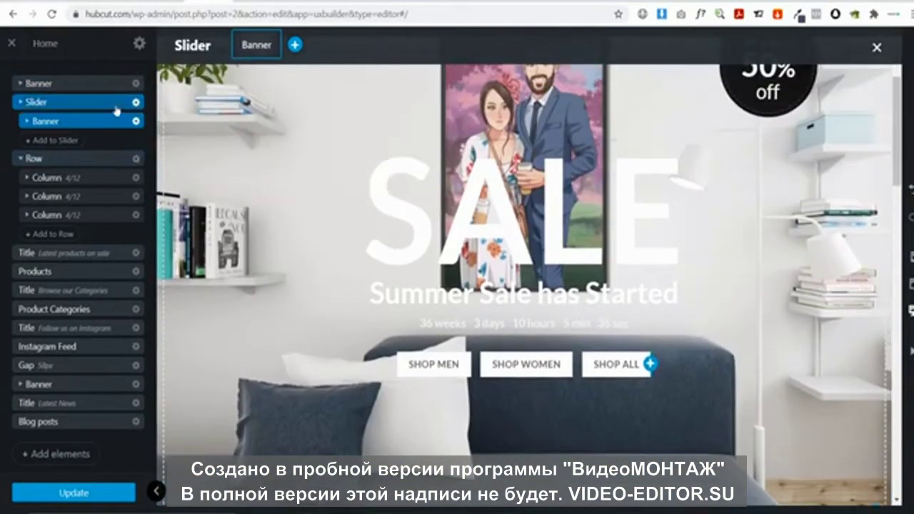
{"action": "left_click", "coordinate": [136, 103]}
{"action": "left_click", "coordinate": [115, 208]}
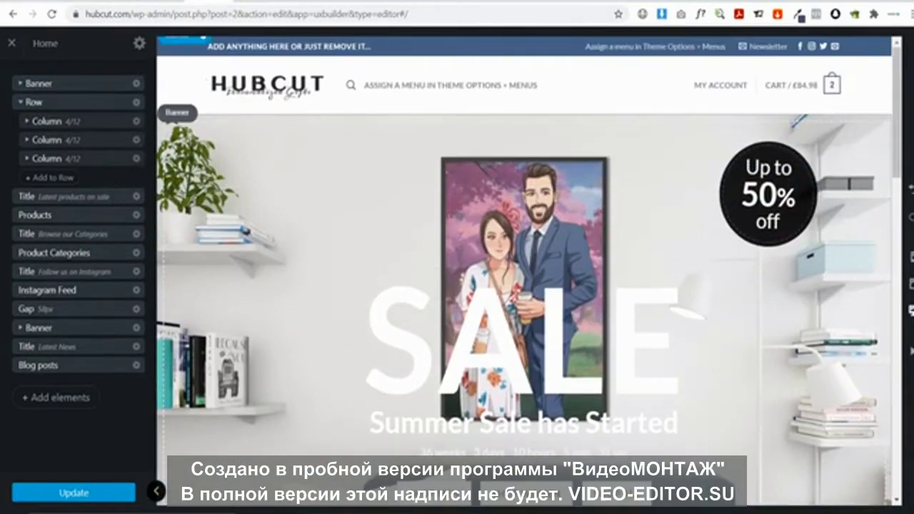
{"action": "left_click", "coordinate": [155, 490]}
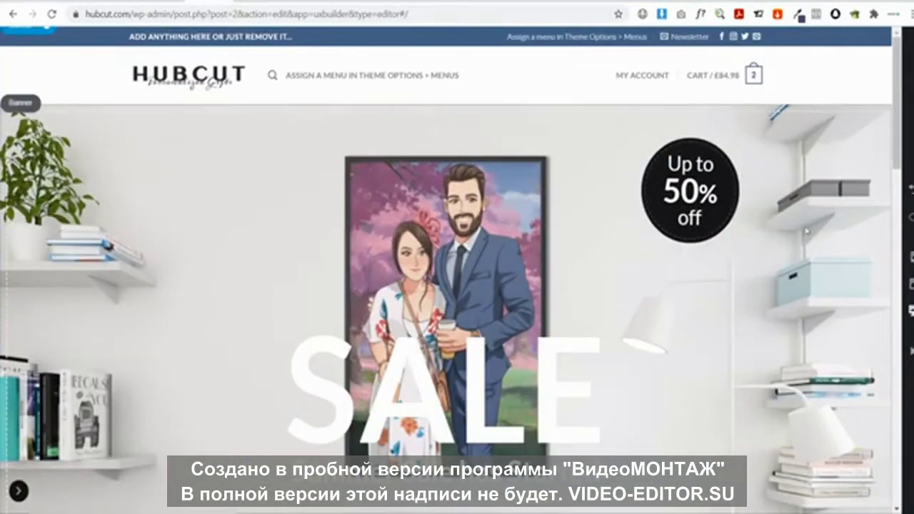
{"action": "scroll", "coordinate": [807, 231], "scroll_direction": "down", "scroll_amount": 3}
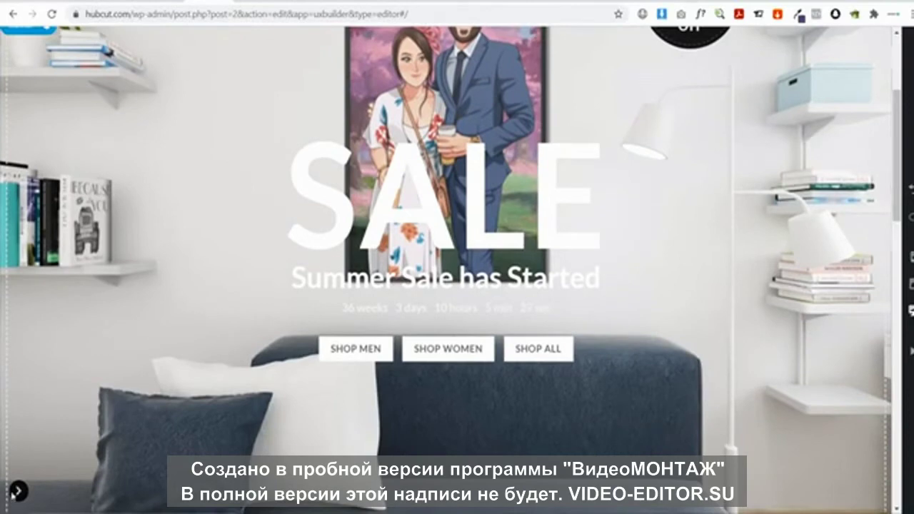
{"action": "left_click", "coordinate": [17, 491]}
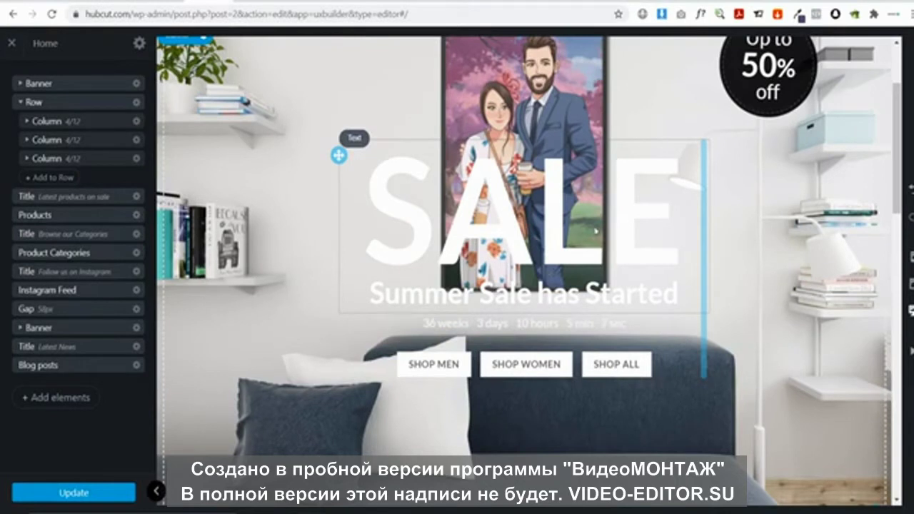
{"action": "left_click_drag", "start_coordinate": [615, 227], "coordinate": [271, 226]}
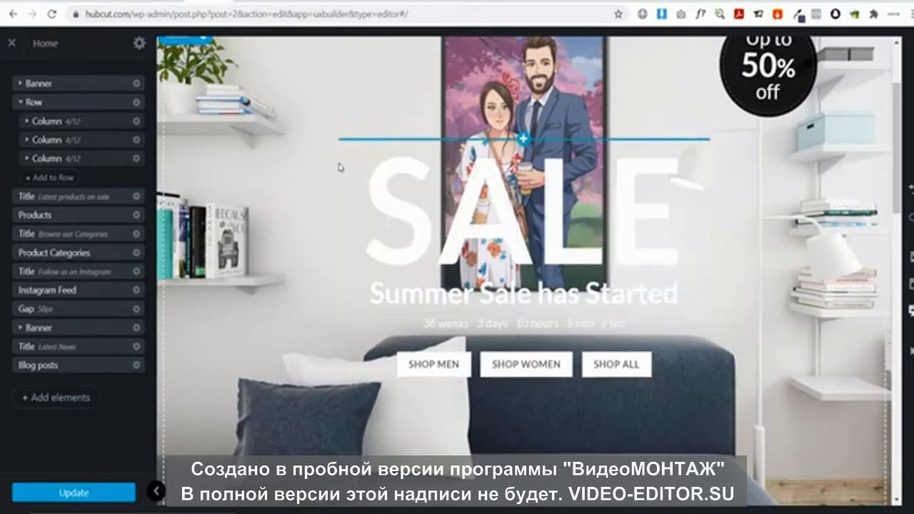
{"action": "left_click_drag", "start_coordinate": [340, 158], "coordinate": [166, 171]}
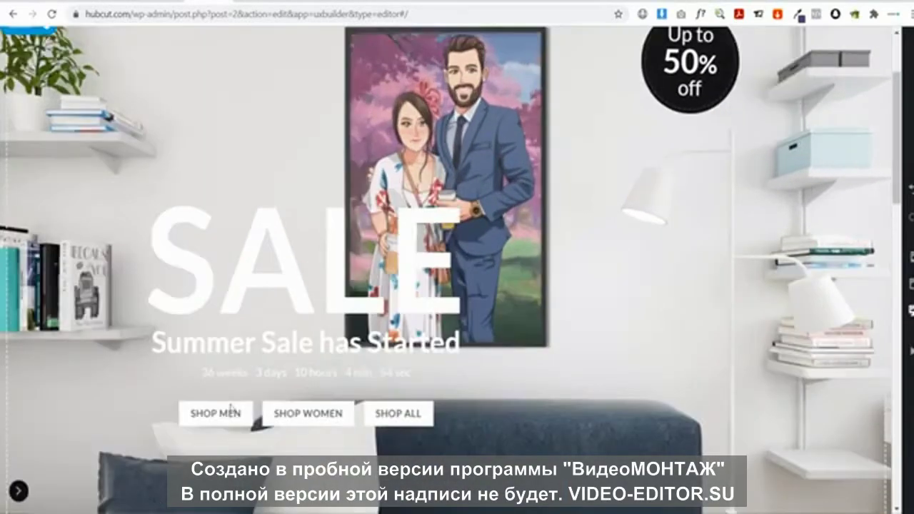
{"action": "left_click", "coordinate": [156, 491]}
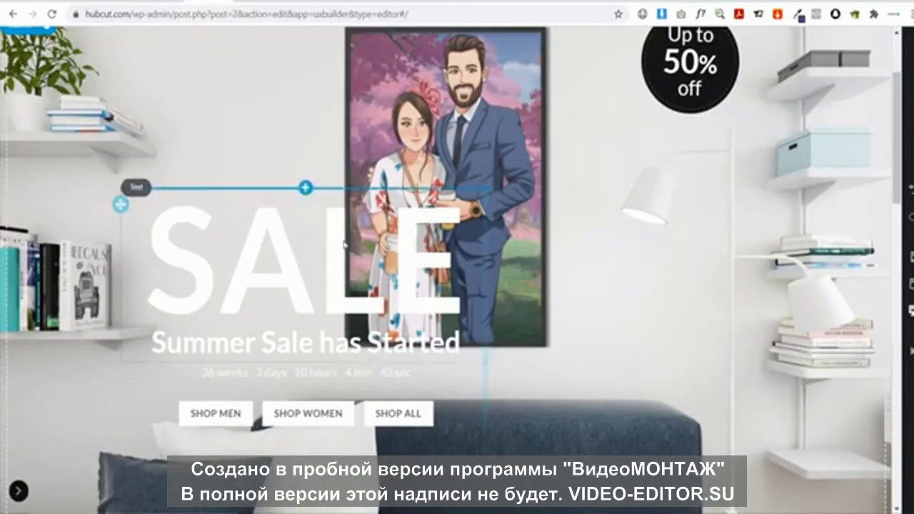
{"action": "left_click", "coordinate": [18, 491]}
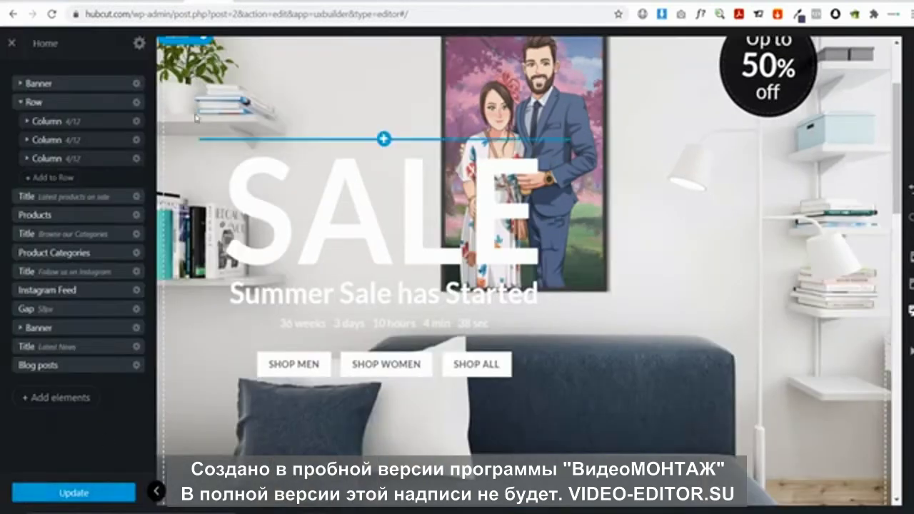
{"action": "left_click_drag", "start_coordinate": [199, 157], "coordinate": [590, 384]}
{"action": "left_click_drag", "start_coordinate": [532, 373], "coordinate": [347, 255]}
{"action": "scroll", "coordinate": [348, 255], "scroll_direction": "down", "scroll_amount": 3}
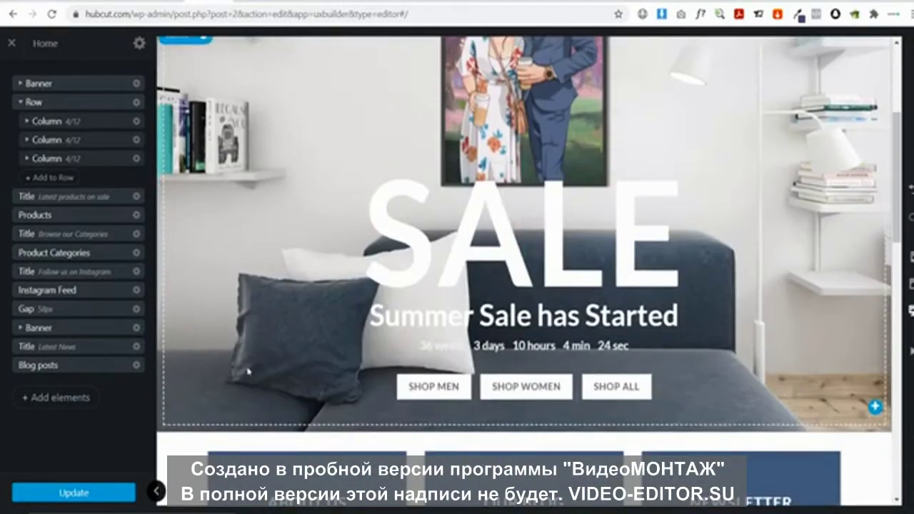
{"action": "left_click", "coordinate": [156, 492]}
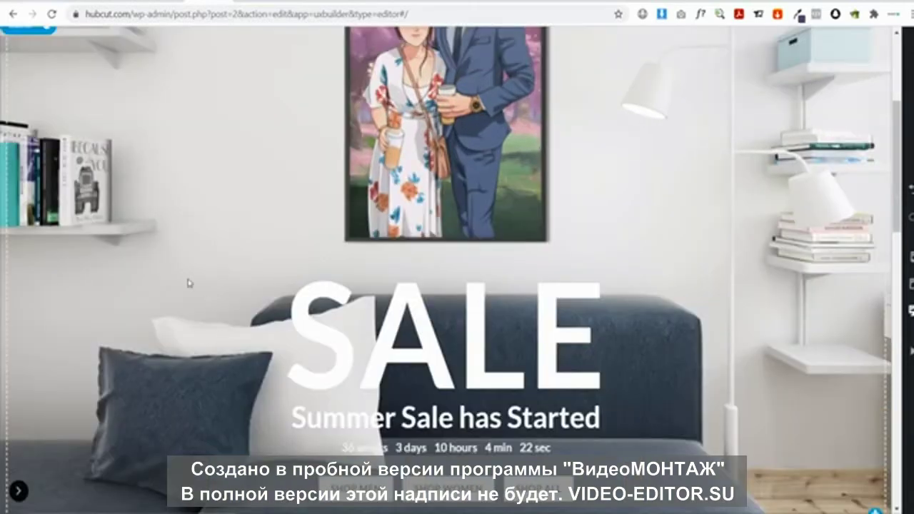
{"action": "scroll", "coordinate": [189, 283], "scroll_direction": "up", "scroll_amount": 4}
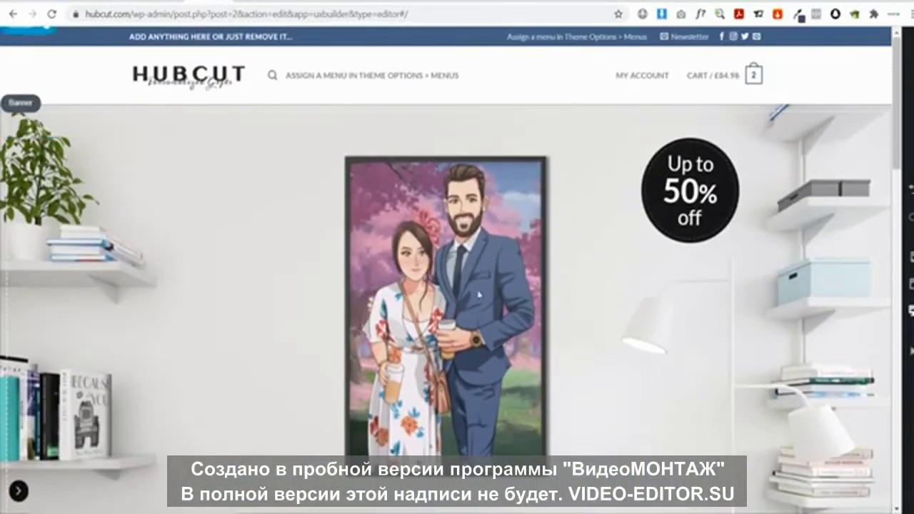
{"action": "scroll", "coordinate": [457, 285], "scroll_direction": "down", "scroll_amount": 5}
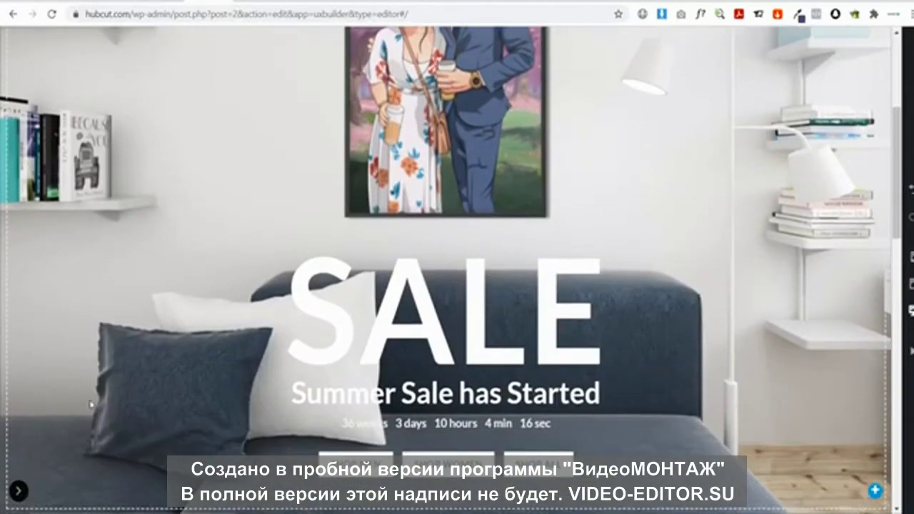
{"action": "left_click", "coordinate": [18, 491]}
{"action": "scroll", "coordinate": [383, 204], "scroll_direction": "up", "scroll_amount": 3}
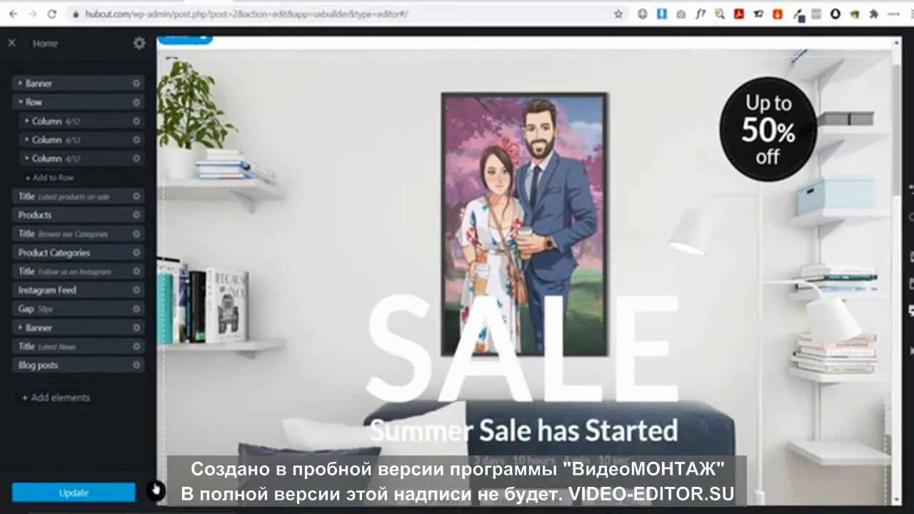
{"action": "scroll", "coordinate": [175, 282], "scroll_direction": "up", "scroll_amount": 2}
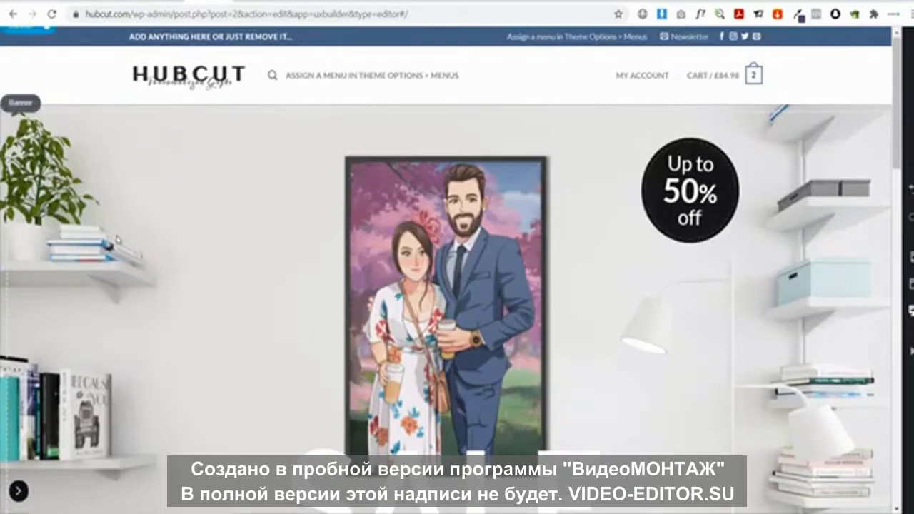
{"action": "left_click", "coordinate": [19, 492]}
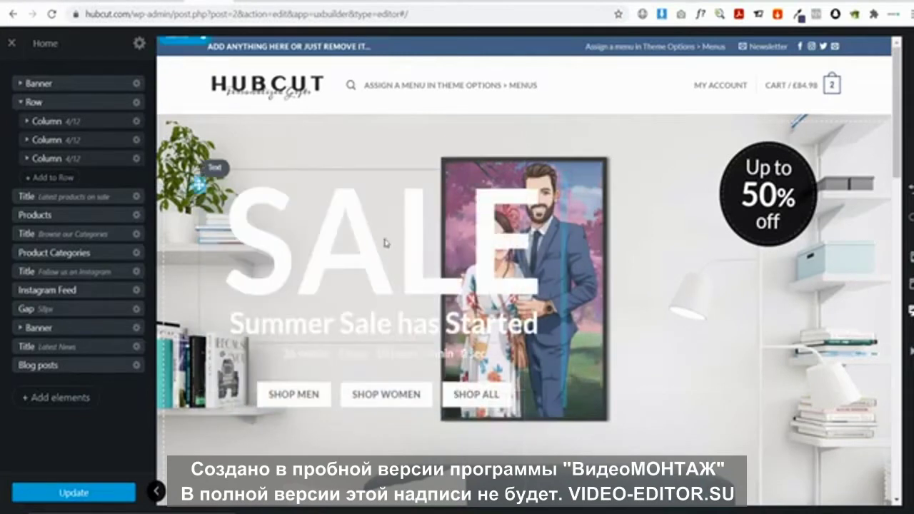
Shrink the SALE text to 0.75 rem and push it lower in the banner, previewing the result
{"action": "left_click", "coordinate": [378, 239]}
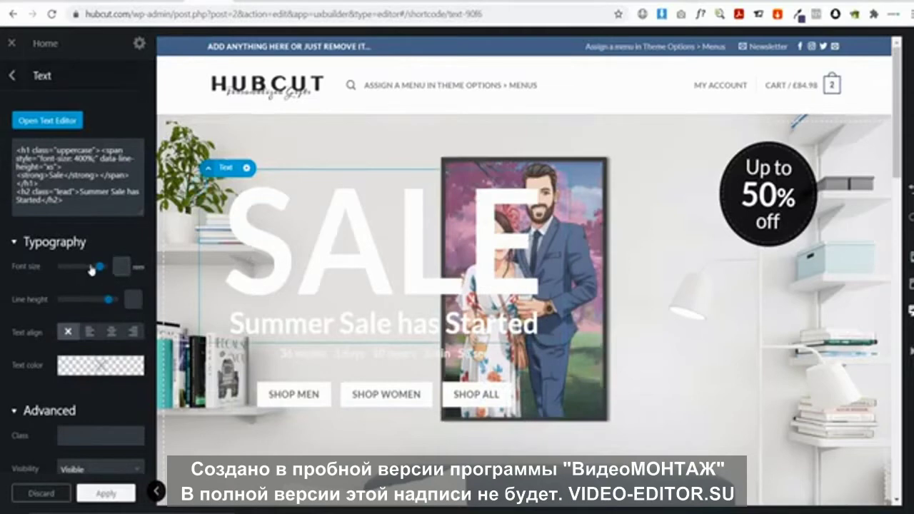
{"action": "left_click_drag", "start_coordinate": [100, 275], "coordinate": [58, 272]}
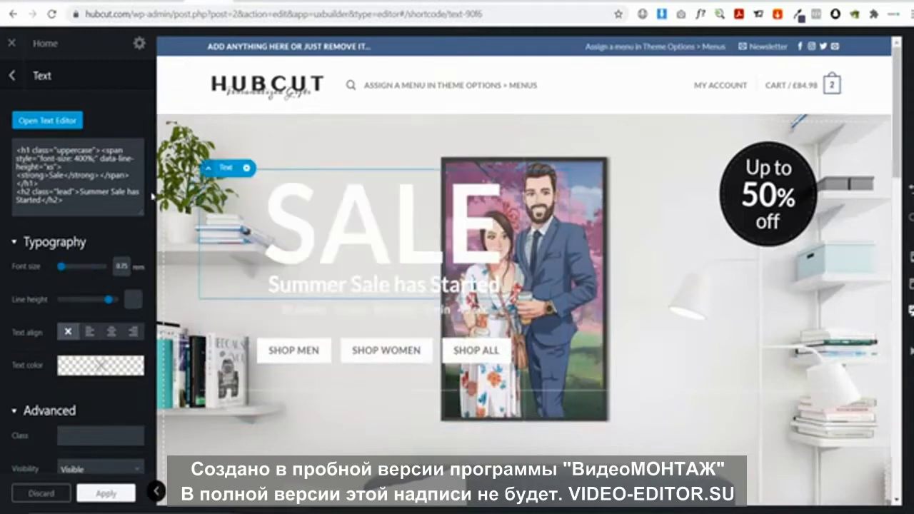
{"action": "left_click_drag", "start_coordinate": [199, 188], "coordinate": [190, 291]}
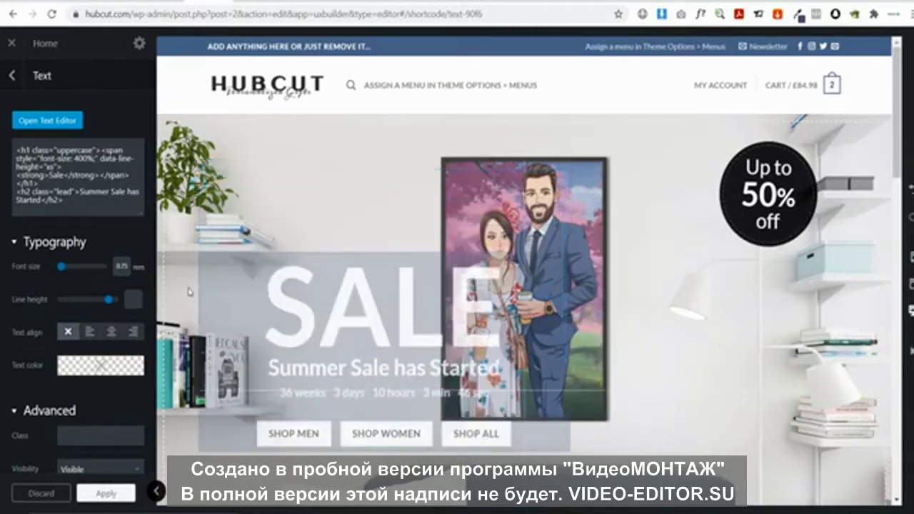
{"action": "left_click", "coordinate": [155, 490]}
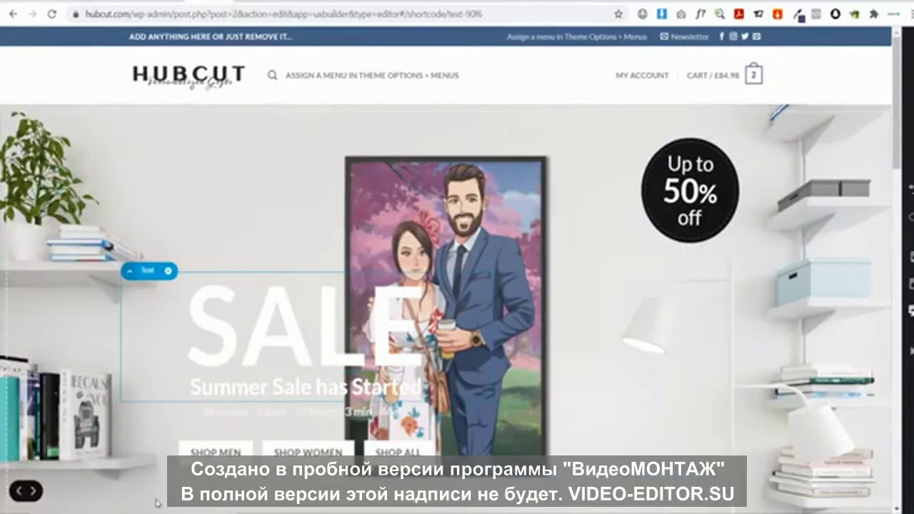
{"action": "scroll", "coordinate": [123, 450], "scroll_direction": "down", "scroll_amount": 1}
{"action": "scroll", "coordinate": [143, 357], "scroll_direction": "up", "scroll_amount": 1}
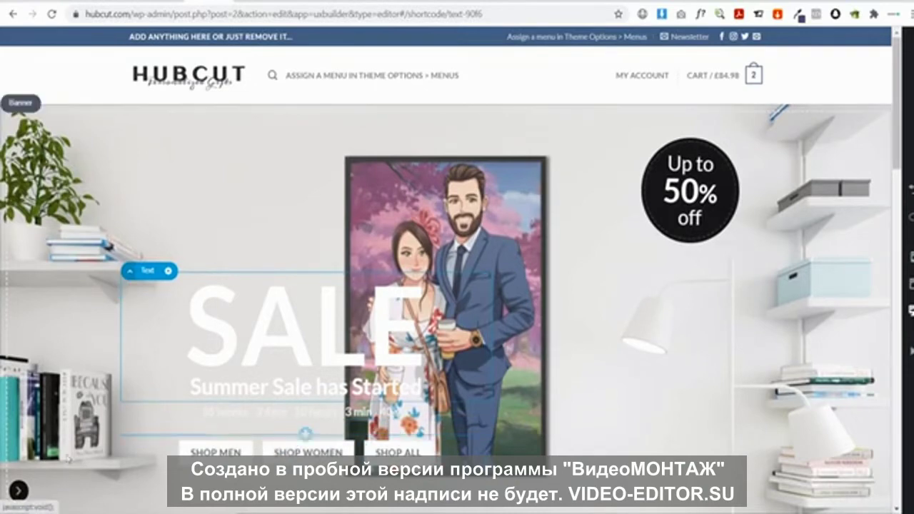
{"action": "left_click", "coordinate": [17, 492]}
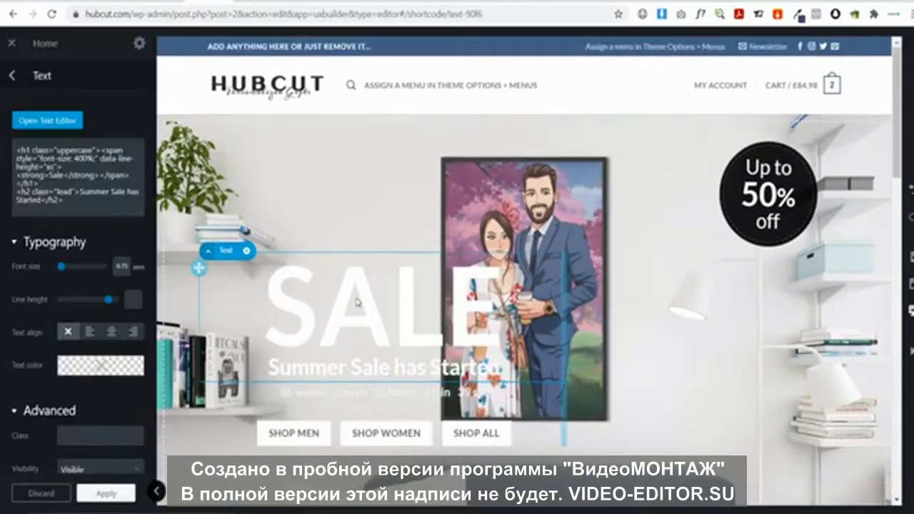
Replace SALE with 'PERSONAZLIED ANIME PRINTS' and format it as Heading 4
{"action": "double_click", "coordinate": [357, 302]}
{"action": "left_click_drag", "start_coordinate": [187, 195], "coordinate": [2, 200]}
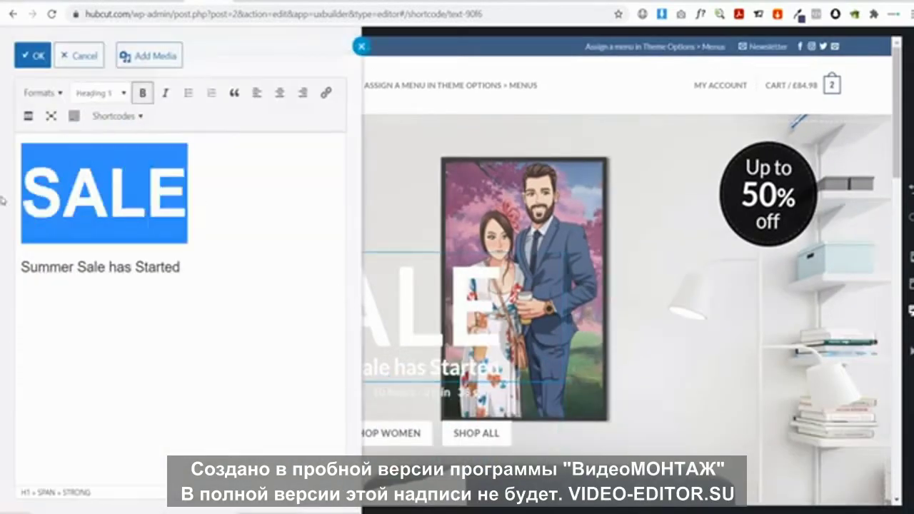
{"action": "type", "text": "PERSO"}
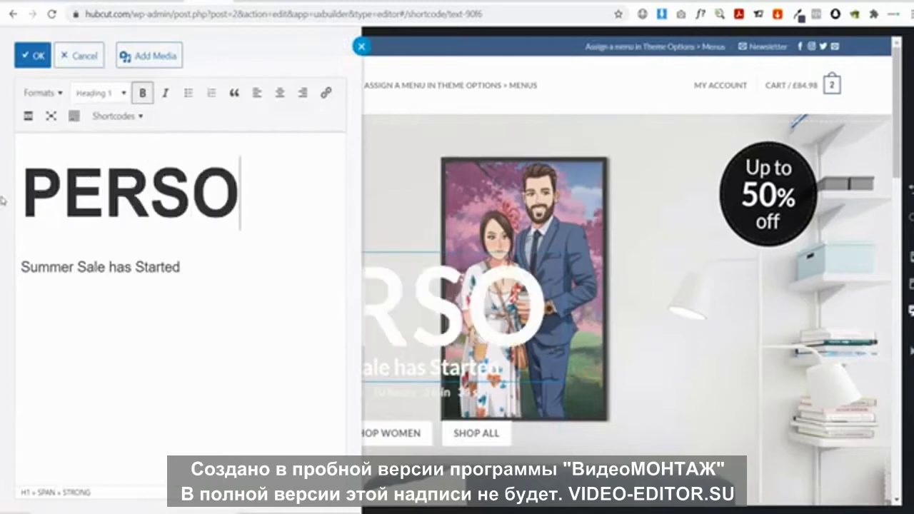
{"action": "type", "text": "NAZLIED "}
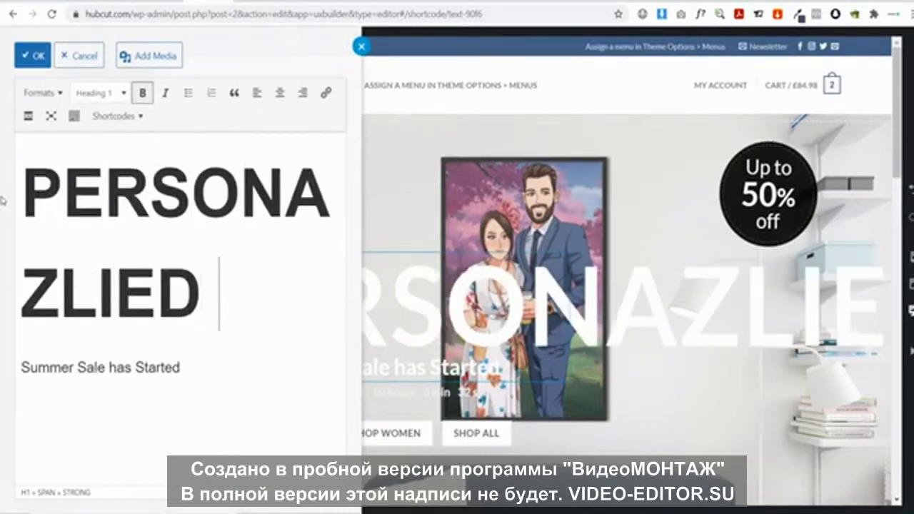
{"action": "type", "text": "ANIME"}
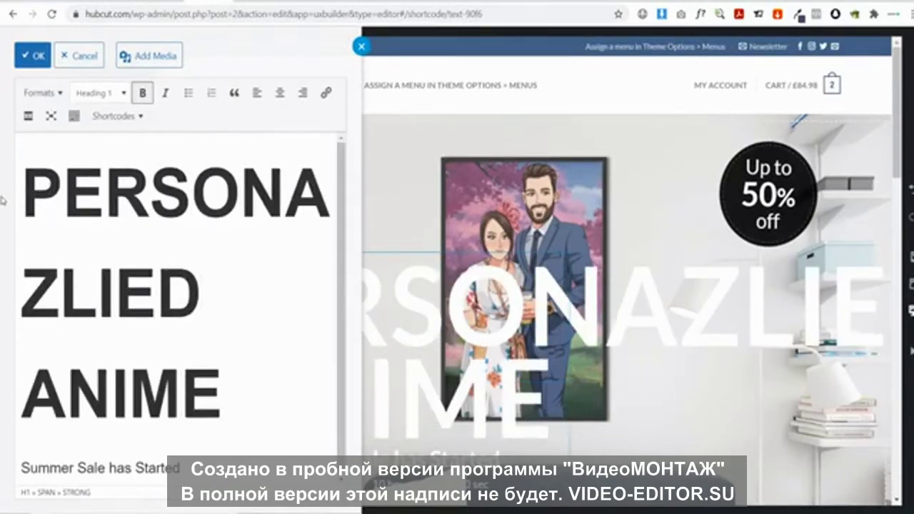
{"action": "type", "text": " PRINTS"}
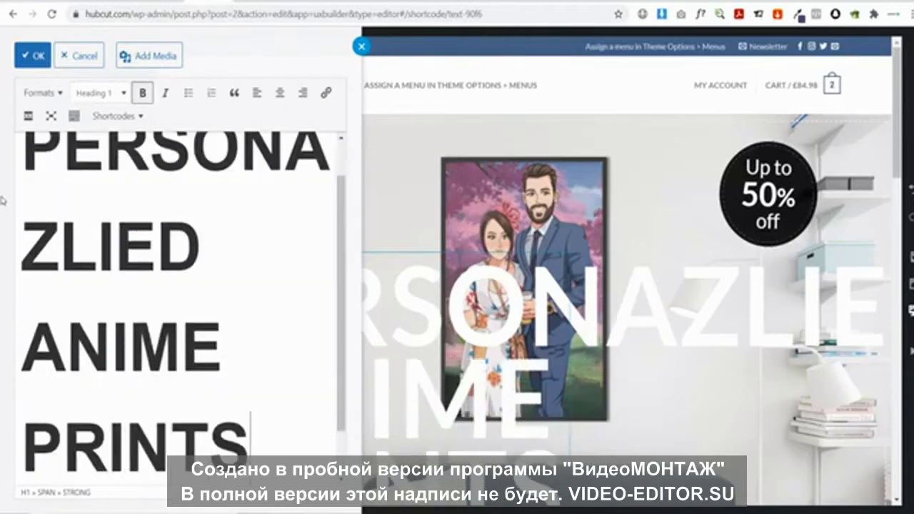
{"action": "left_click", "coordinate": [98, 100]}
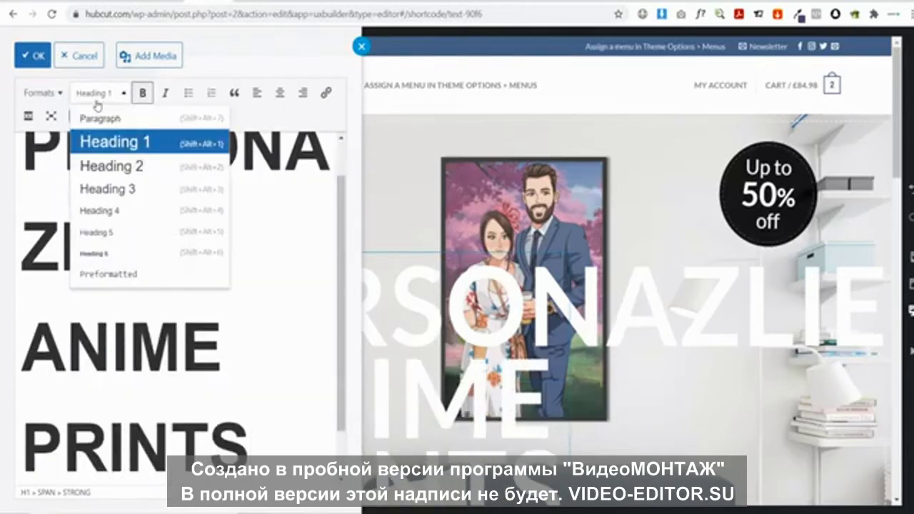
{"action": "left_click", "coordinate": [117, 175]}
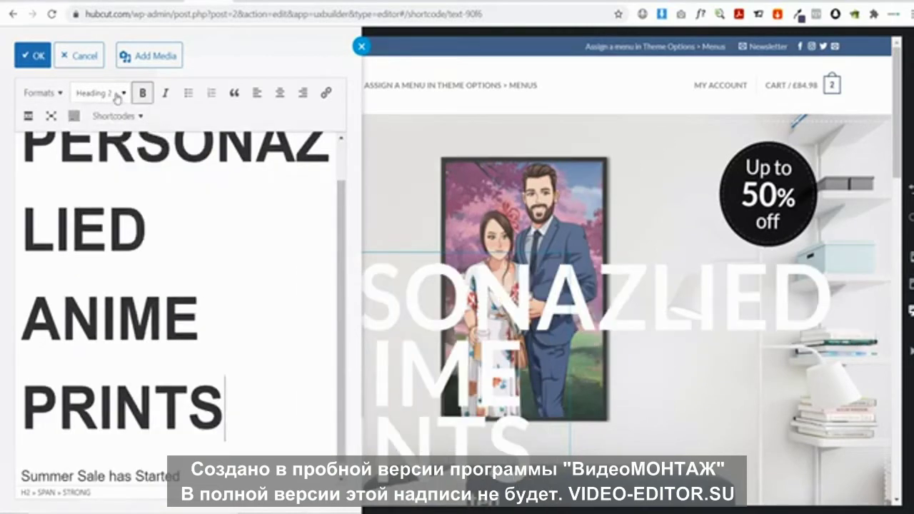
{"action": "left_click", "coordinate": [117, 98]}
{"action": "left_click", "coordinate": [126, 186]}
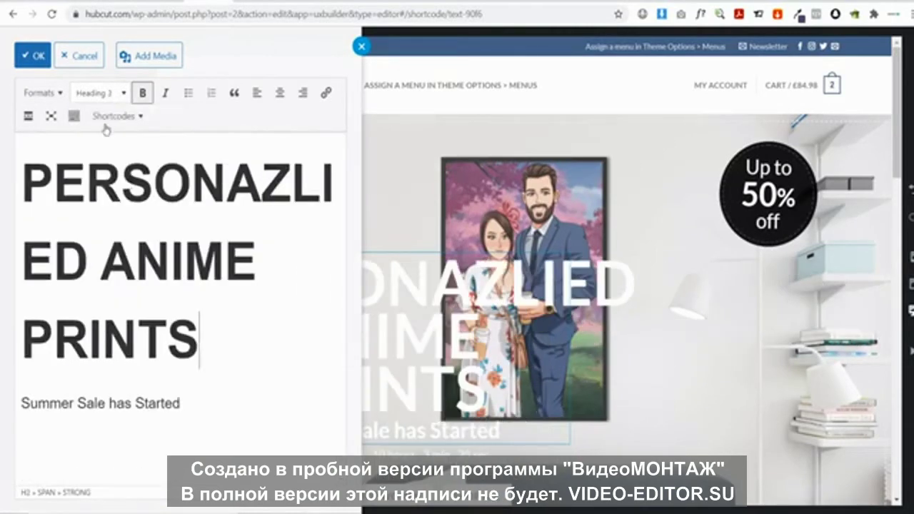
{"action": "left_click", "coordinate": [105, 95]}
{"action": "left_click", "coordinate": [136, 212]}
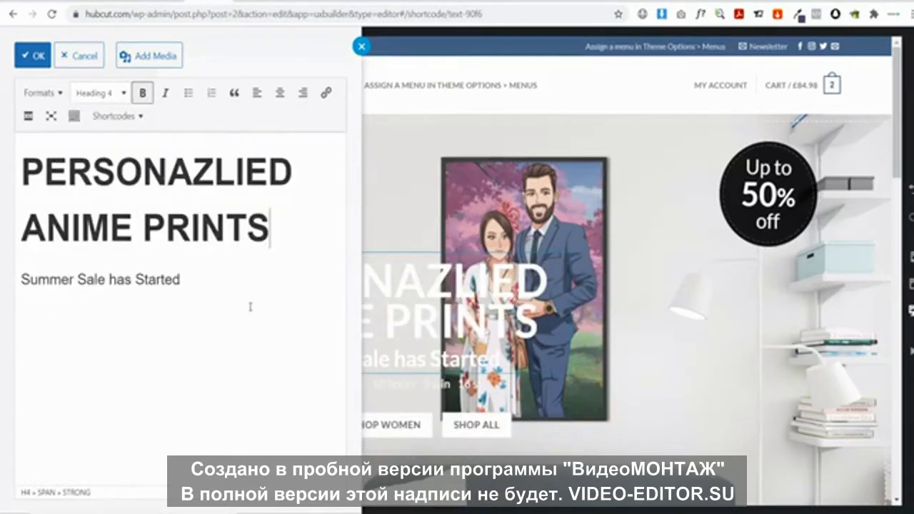
{"action": "left_click", "coordinate": [391, 290]}
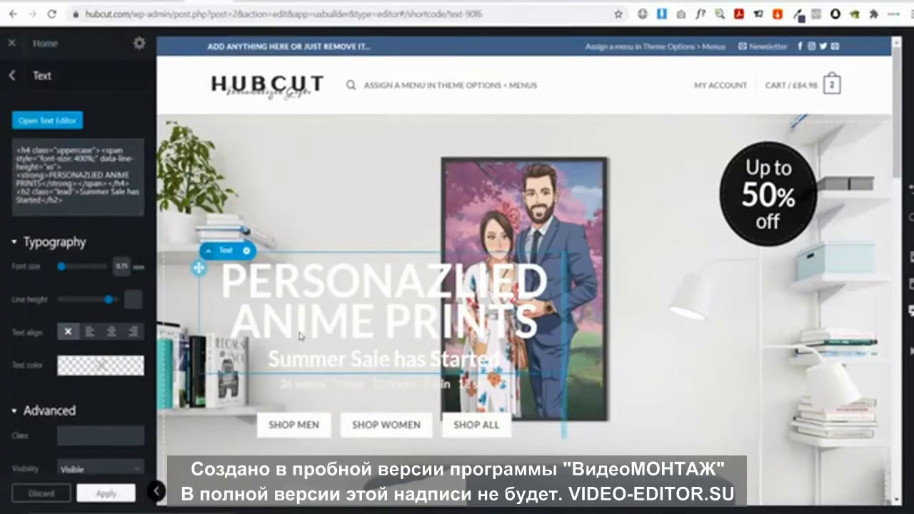
Move the banner's text box down so it snaps to the centre over the poster
{"action": "scroll", "coordinate": [306, 297], "scroll_direction": "down", "scroll_amount": 2}
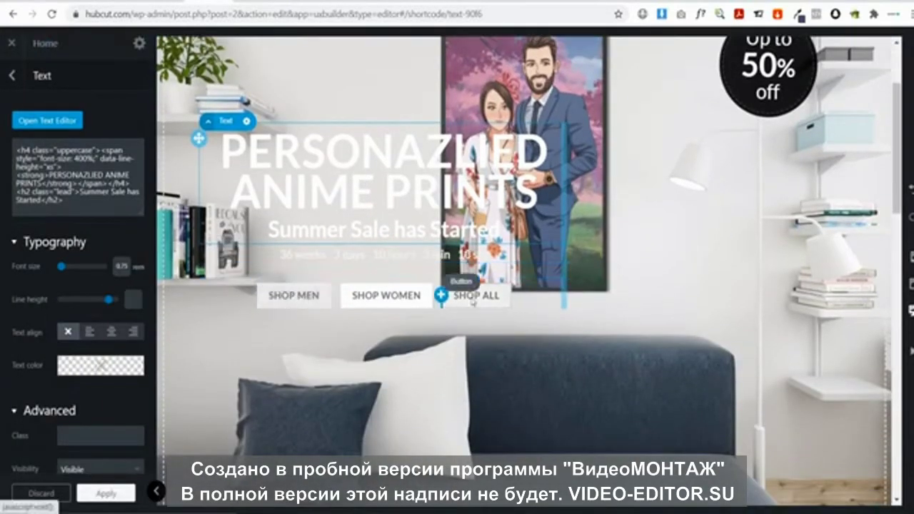
{"action": "scroll", "coordinate": [350, 308], "scroll_direction": "up", "scroll_amount": 2}
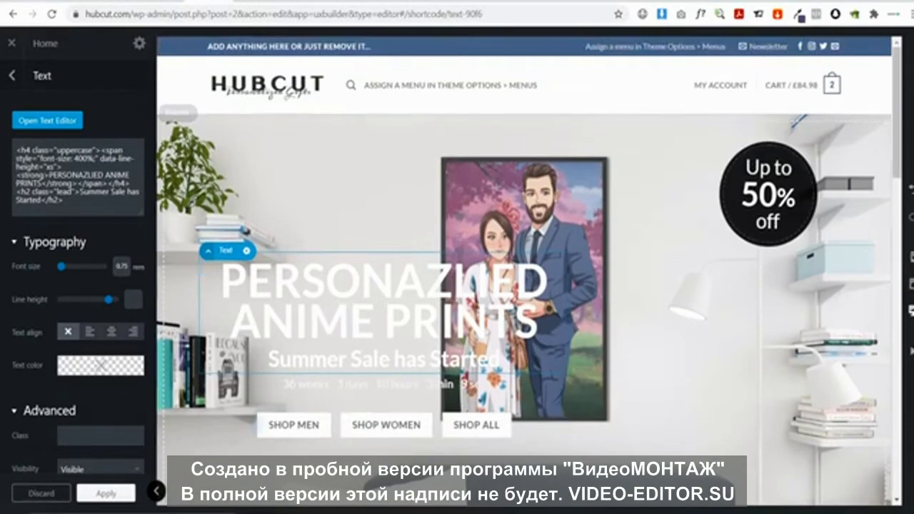
{"action": "left_click", "coordinate": [156, 491]}
{"action": "left_click", "coordinate": [105, 418]}
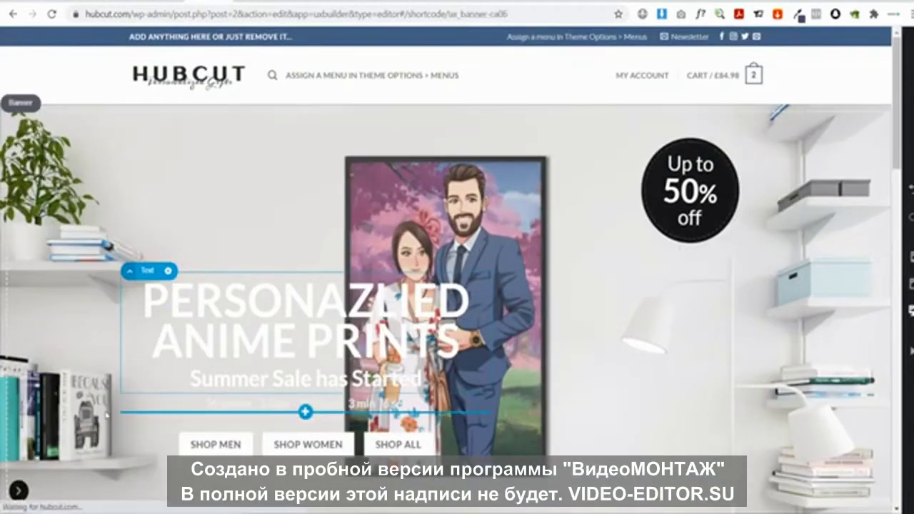
{"action": "left_click", "coordinate": [19, 491]}
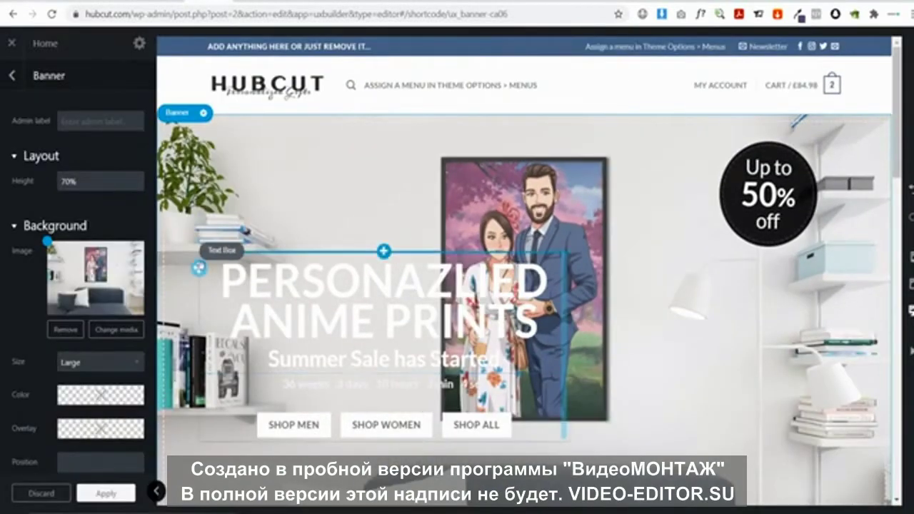
{"action": "left_click_drag", "start_coordinate": [368, 282], "coordinate": [356, 344]}
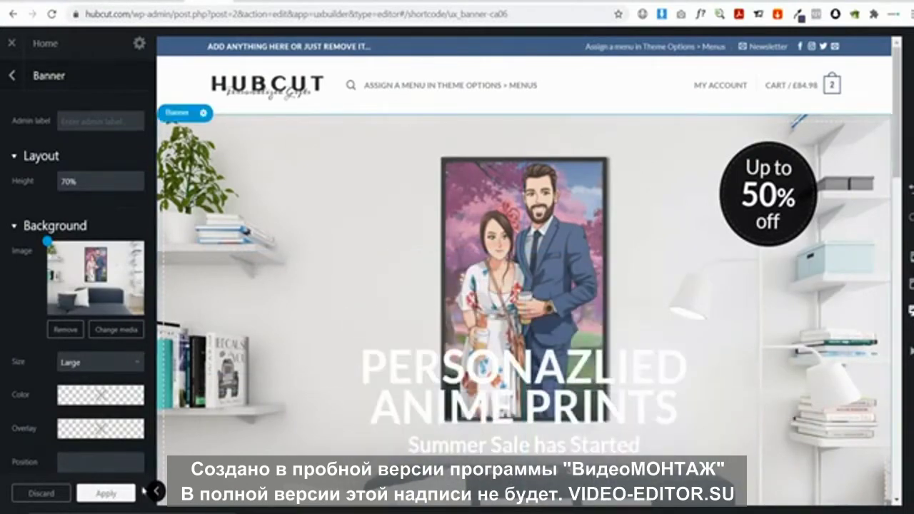
{"action": "left_click", "coordinate": [155, 491]}
{"action": "scroll", "coordinate": [212, 393], "scroll_direction": "down", "scroll_amount": 5}
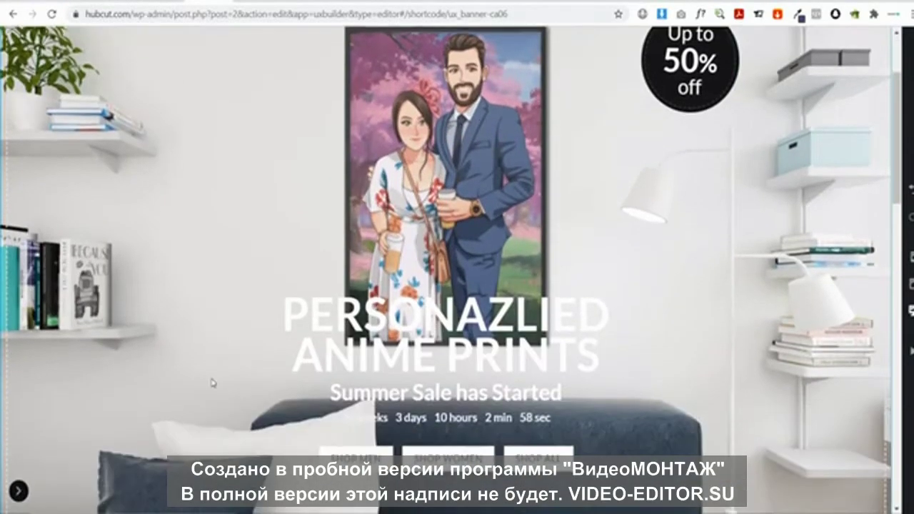
{"action": "scroll", "coordinate": [212, 384], "scroll_direction": "up", "scroll_amount": 5}
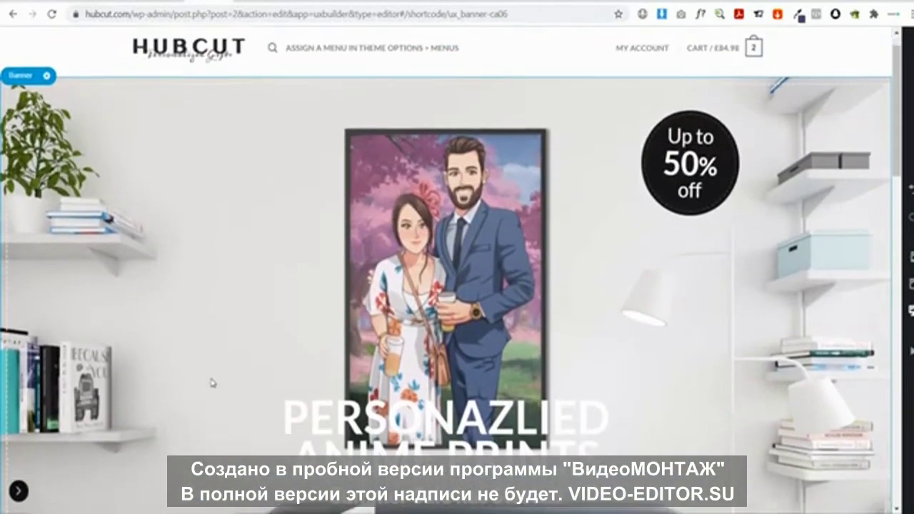
{"action": "scroll", "coordinate": [212, 383], "scroll_direction": "down", "scroll_amount": 3}
{"action": "left_click", "coordinate": [18, 492]}
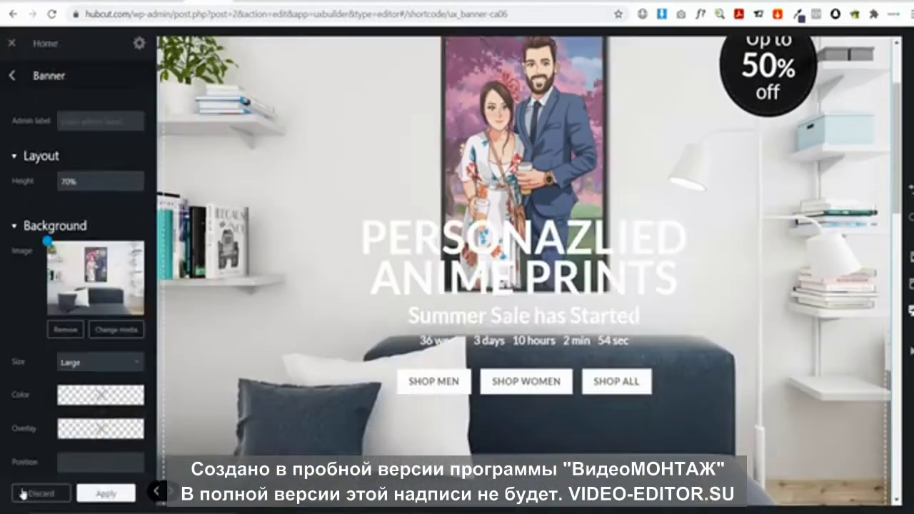
Set the headline text's alignment to center
{"action": "left_click", "coordinate": [435, 275]}
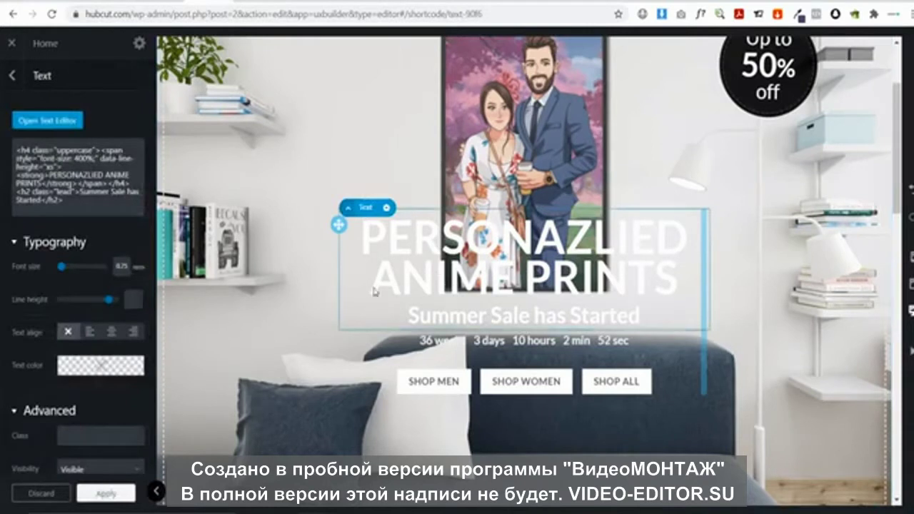
{"action": "left_click", "coordinate": [85, 365]}
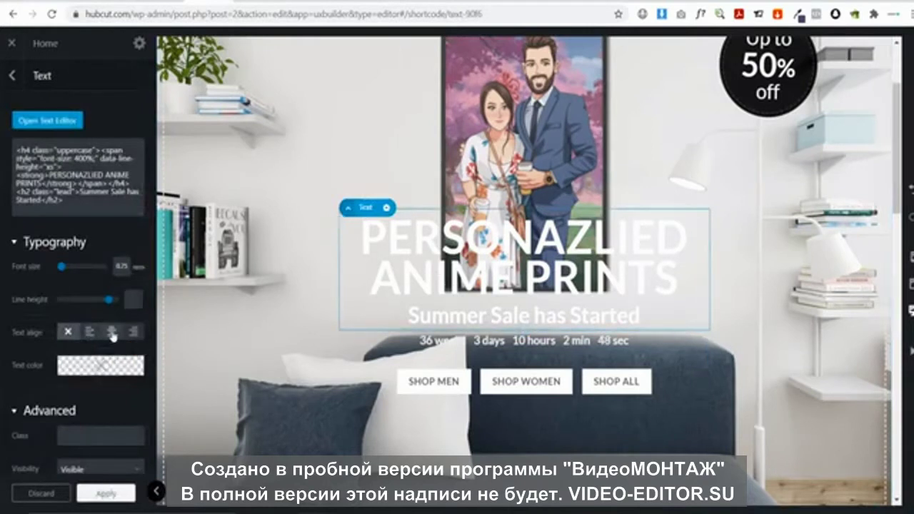
{"action": "left_click", "coordinate": [90, 333]}
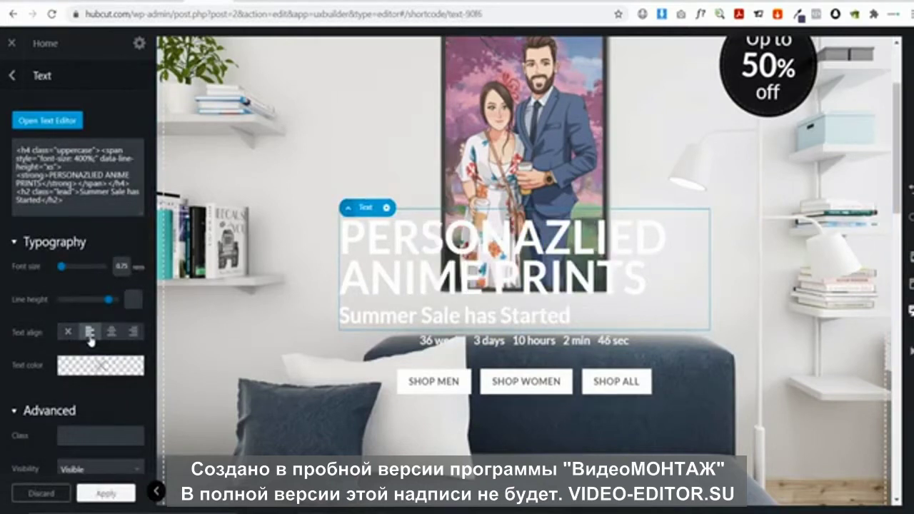
{"action": "left_click", "coordinate": [111, 331]}
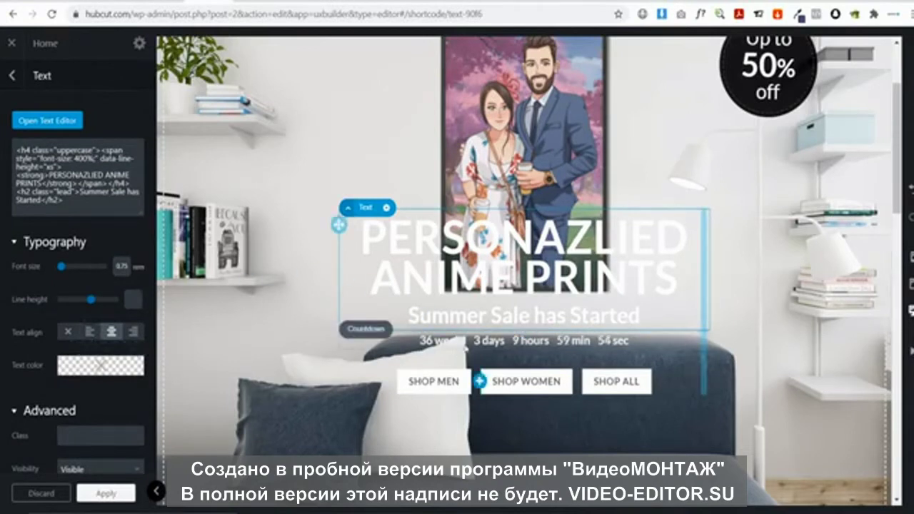
Delete the countdown timer beneath the Summer Sale has Started subtitle
{"action": "left_click", "coordinate": [464, 346]}
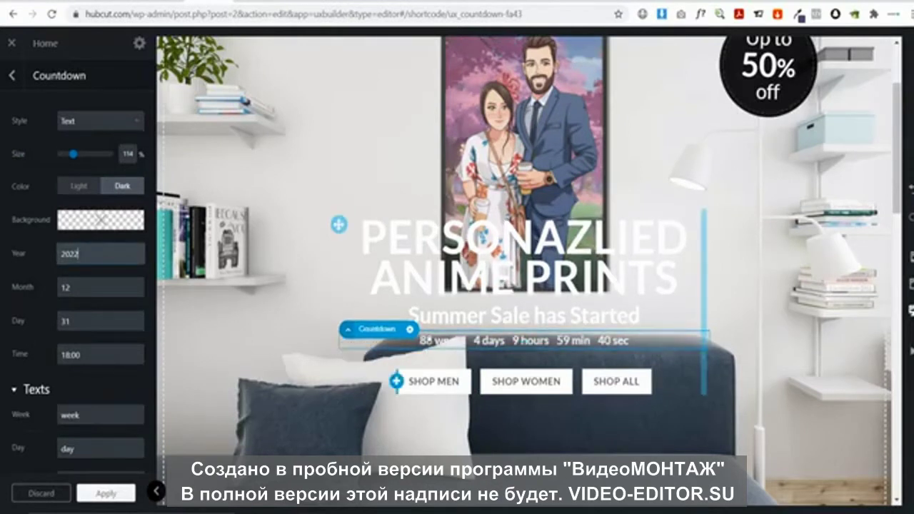
{"action": "left_click", "coordinate": [410, 330]}
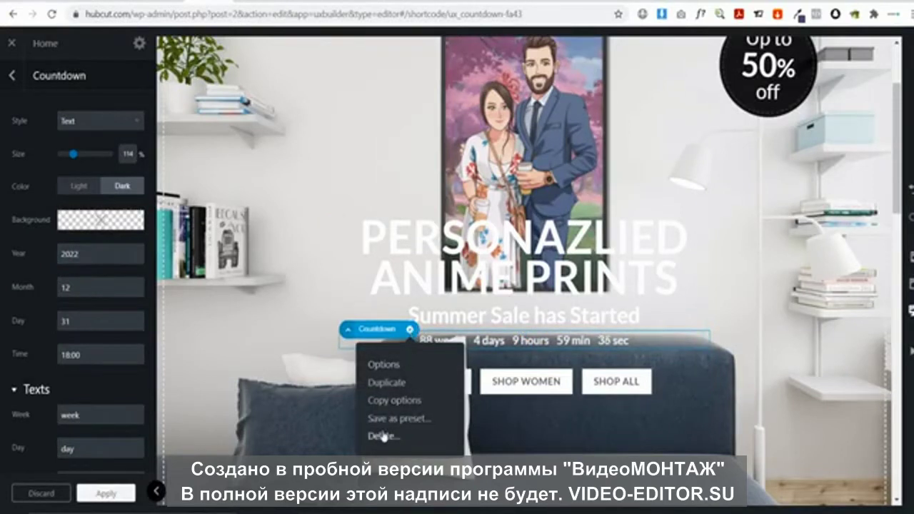
{"action": "left_click", "coordinate": [383, 437]}
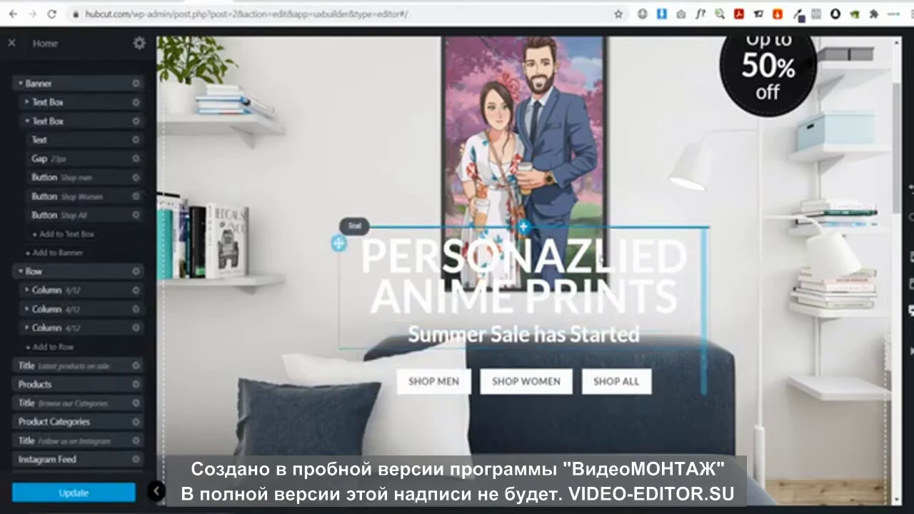
Correct the banner headline from PERSONAZLIED to PERSONALIZED ANIME PRINTS in the text editor
{"action": "left_click", "coordinate": [39, 139]}
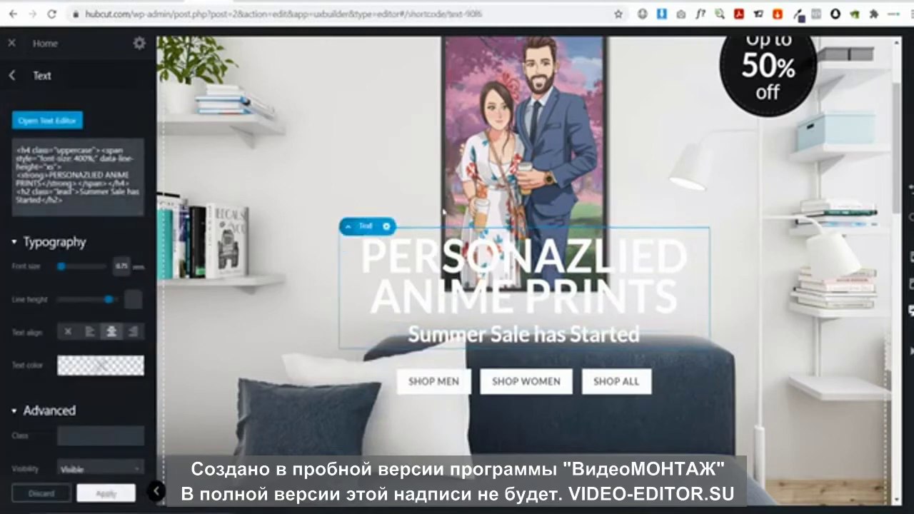
{"action": "left_click", "coordinate": [58, 123]}
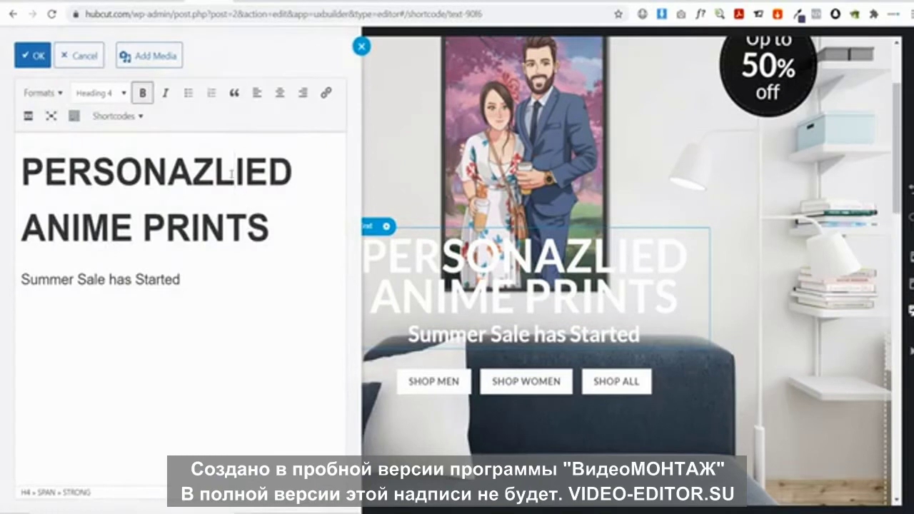
{"action": "key", "text": "BackSpace"}
{"action": "key", "text": "BackSpace"}
{"action": "key", "text": "BackSpace"}
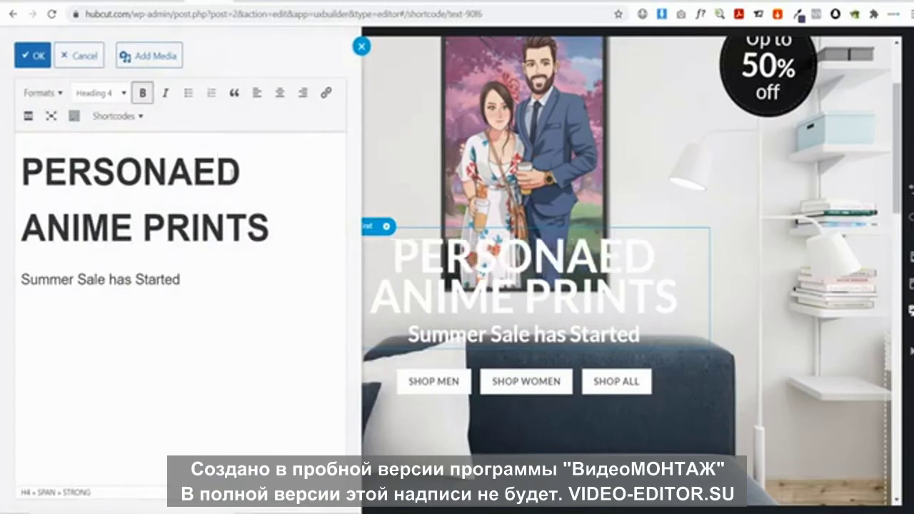
{"action": "type", "text": ";"}
{"action": "key", "text": "BackSpace"}
{"action": "type", "text": "LIZ"}
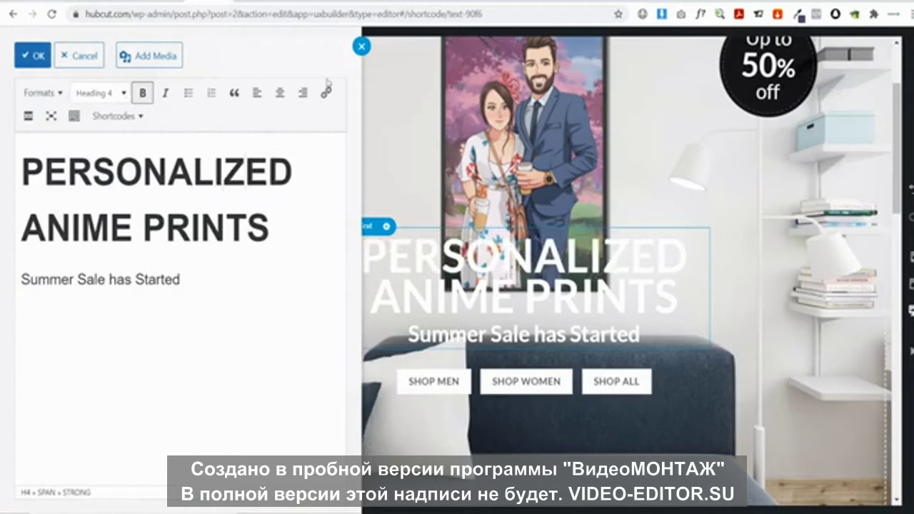
{"action": "left_click", "coordinate": [32, 56]}
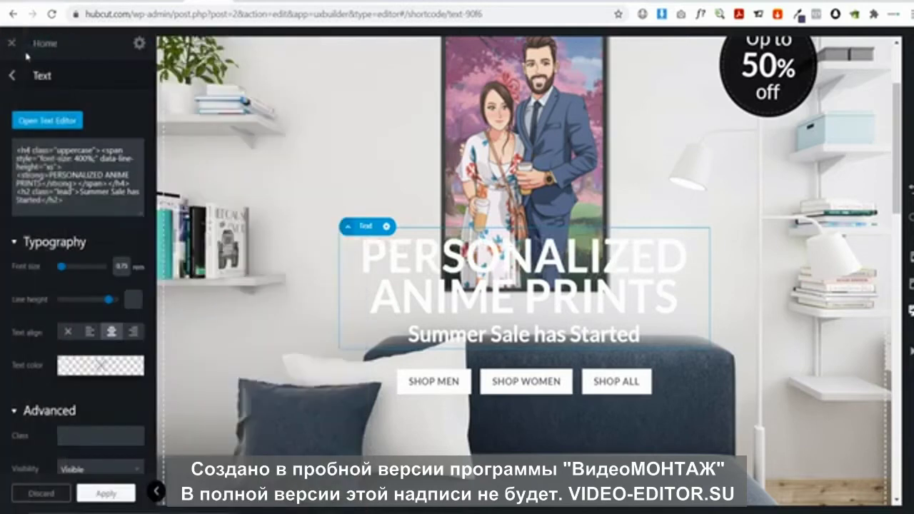
Apply the headline fix and relabel the first banner button from Shop men to Shop Couple Gifts
{"action": "left_click", "coordinate": [108, 494]}
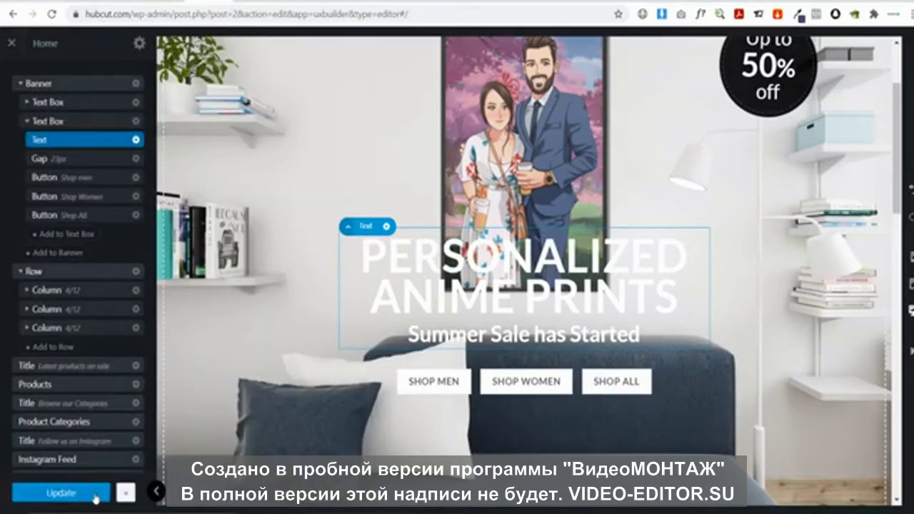
{"action": "scroll", "coordinate": [405, 424], "scroll_direction": "down", "scroll_amount": 2}
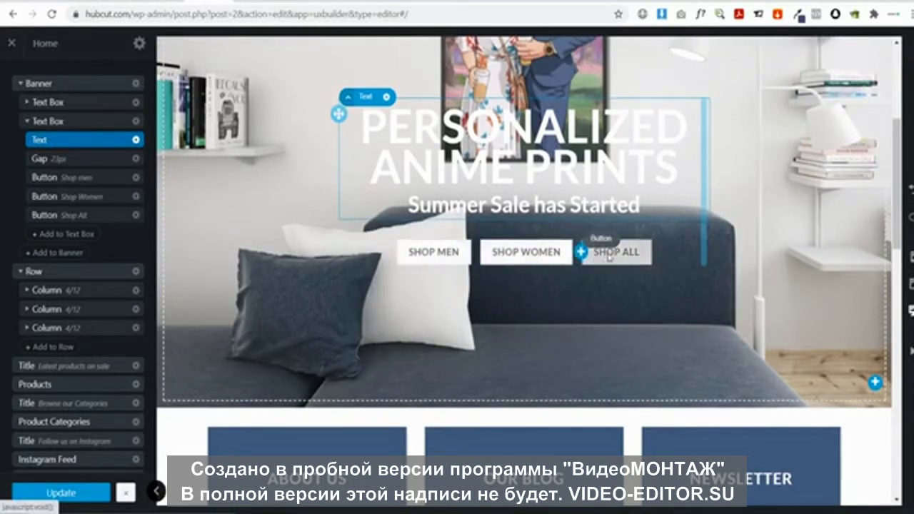
{"action": "left_click", "coordinate": [420, 258]}
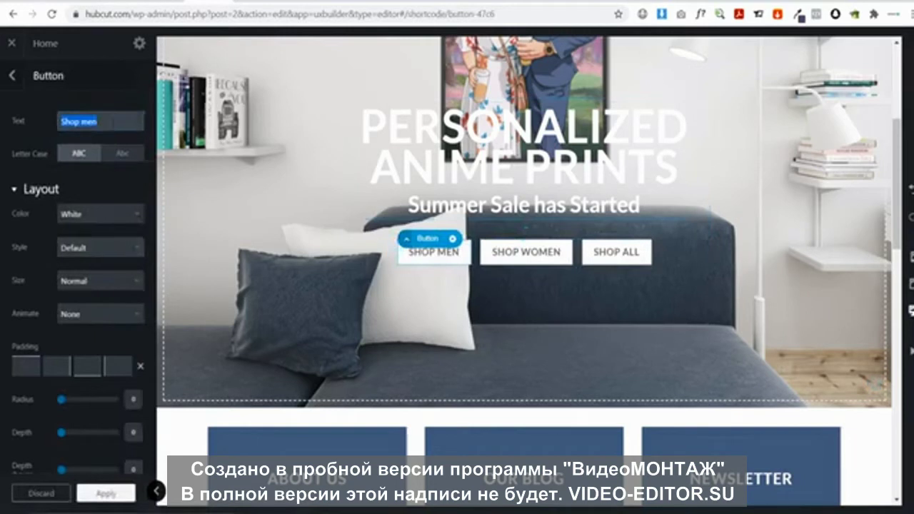
{"action": "key", "text": "BackSpace"}
{"action": "key", "text": "BackSpace"}
{"action": "key", "text": "BackSpace"}
{"action": "key", "text": "BackSpace"}
{"action": "key", "text": "BackSpace"}
{"action": "key", "text": "BackSpace"}
{"action": "key", "text": "BackSpace"}
{"action": "key", "text": "BackSpace"}
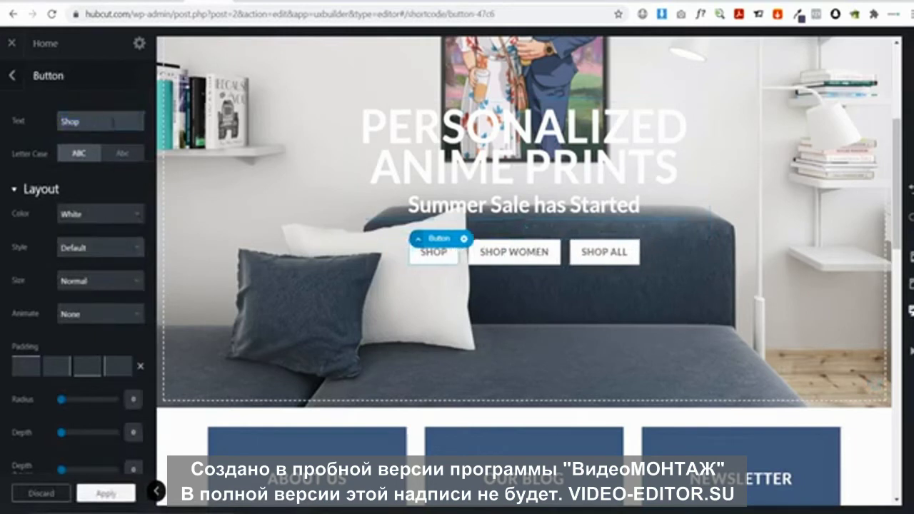
{"action": "type", "text": "url"}
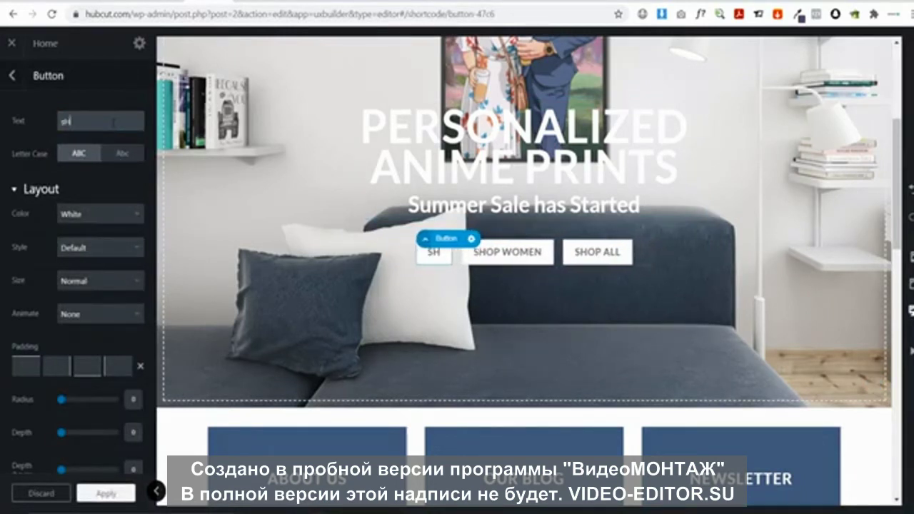
{"action": "key", "text": "BackSpace"}
{"action": "key", "text": "BackSpace"}
{"action": "key", "text": "BackSpace"}
{"action": "type", "text": "Shop Co"}
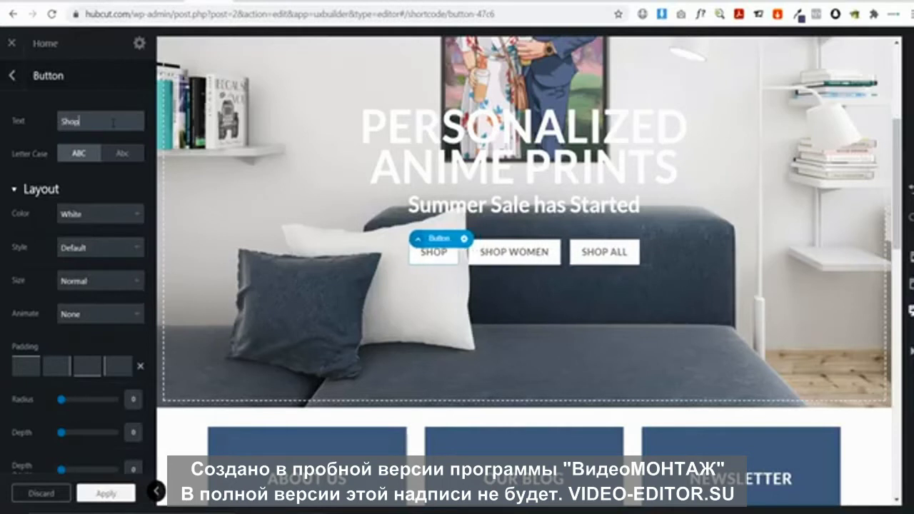
{"action": "type", "text": "e Gifts"}
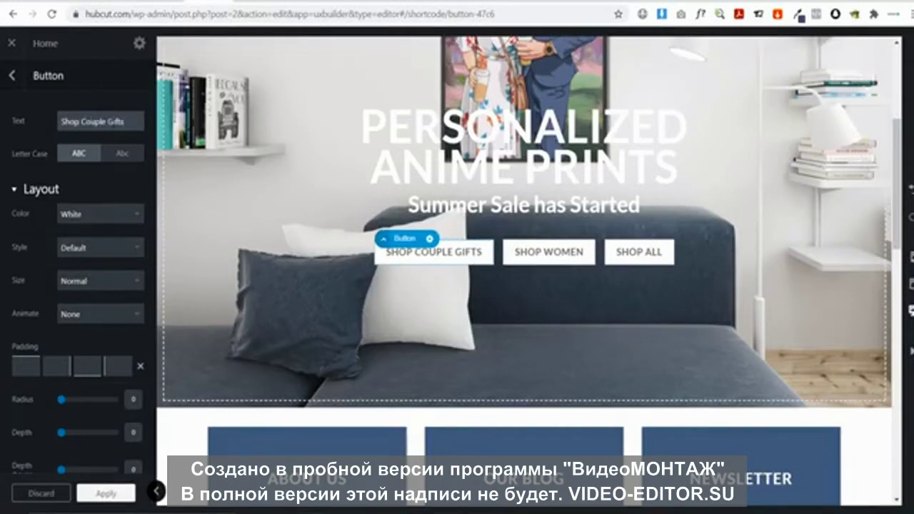
{"action": "scroll", "coordinate": [114, 180], "scroll_direction": "down", "scroll_amount": 3}
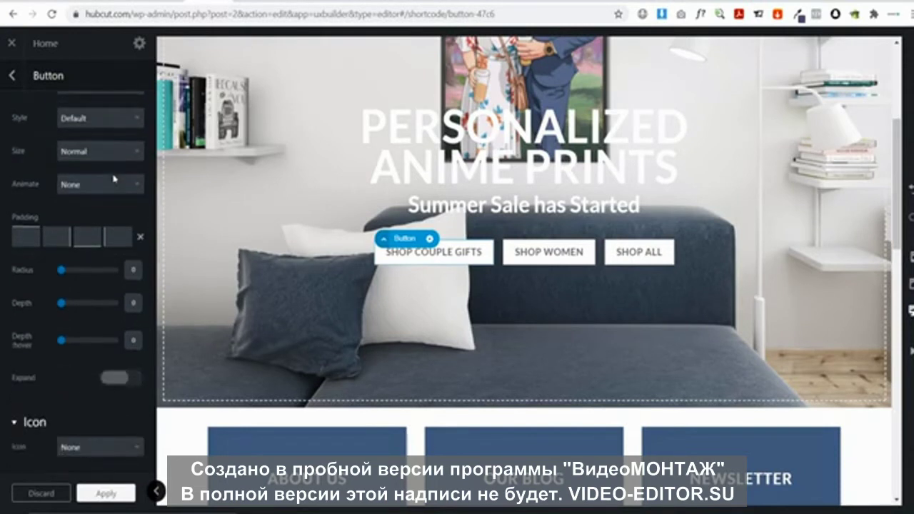
{"action": "scroll", "coordinate": [113, 178], "scroll_direction": "up", "scroll_amount": 3}
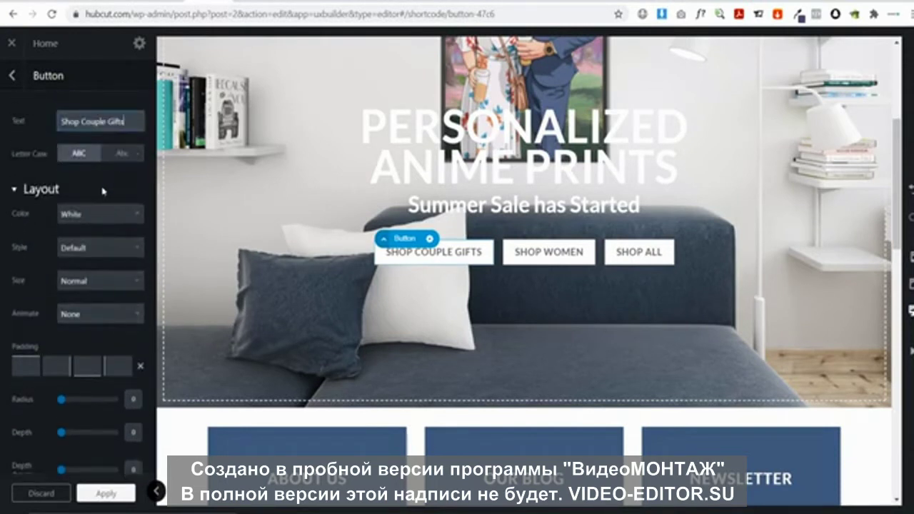
{"action": "scroll", "coordinate": [104, 191], "scroll_direction": "down", "scroll_amount": 5}
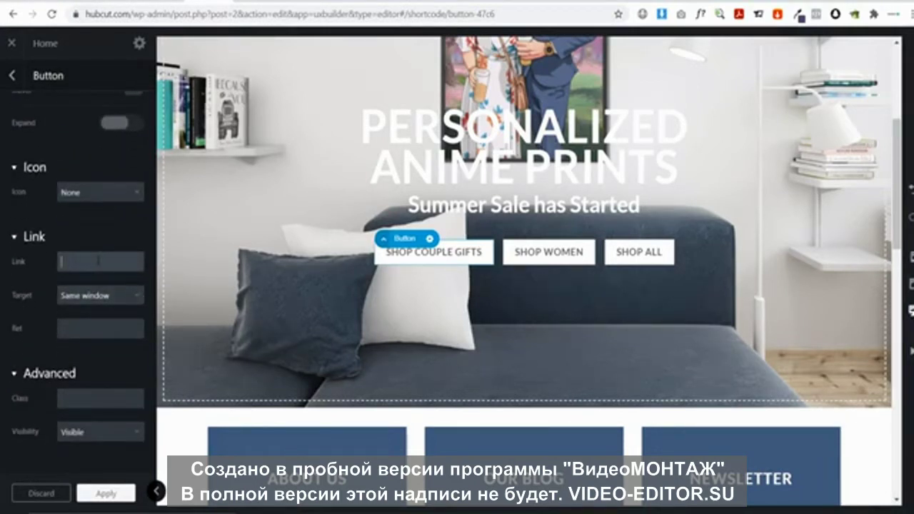
Open the HUBCUT homepage in a new browser tab from the builder
{"action": "left_click", "coordinate": [91, 254]}
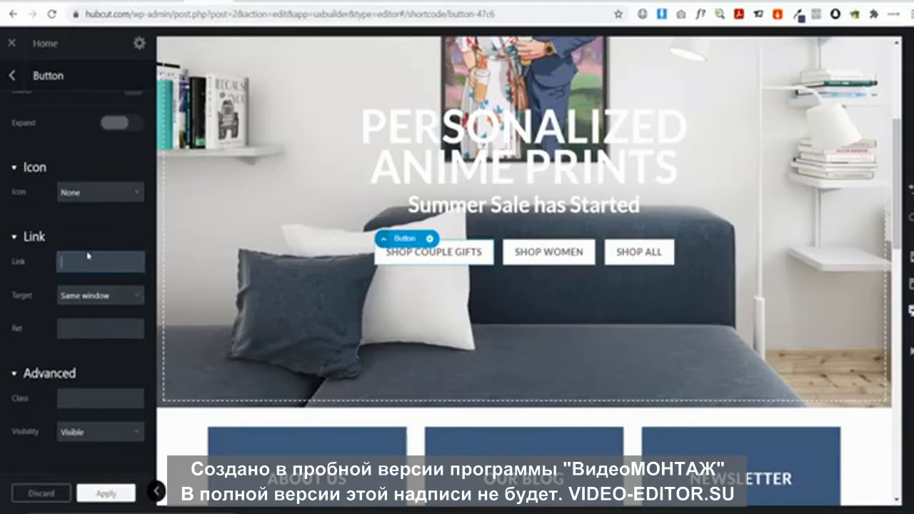
{"action": "left_click", "coordinate": [103, 261]}
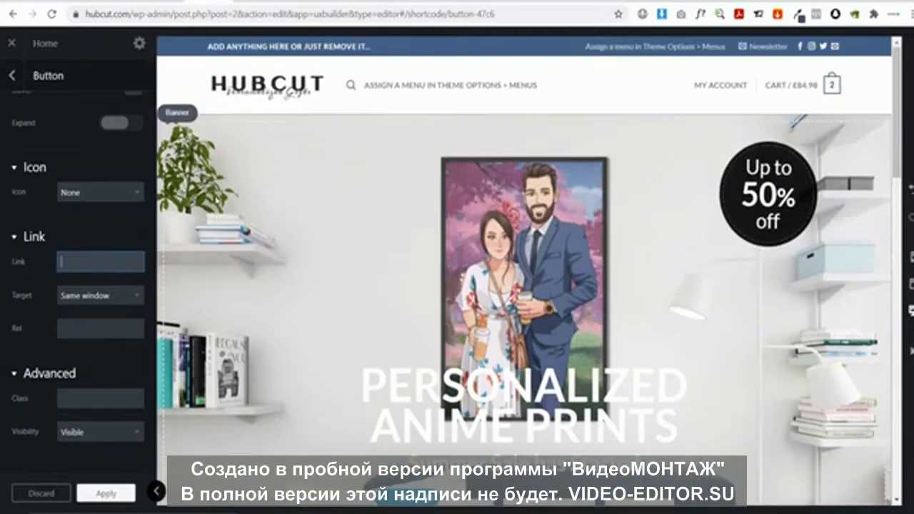
{"action": "scroll", "coordinate": [200, 205], "scroll_direction": "up", "scroll_amount": 4}
{"action": "right_click", "coordinate": [248, 91]}
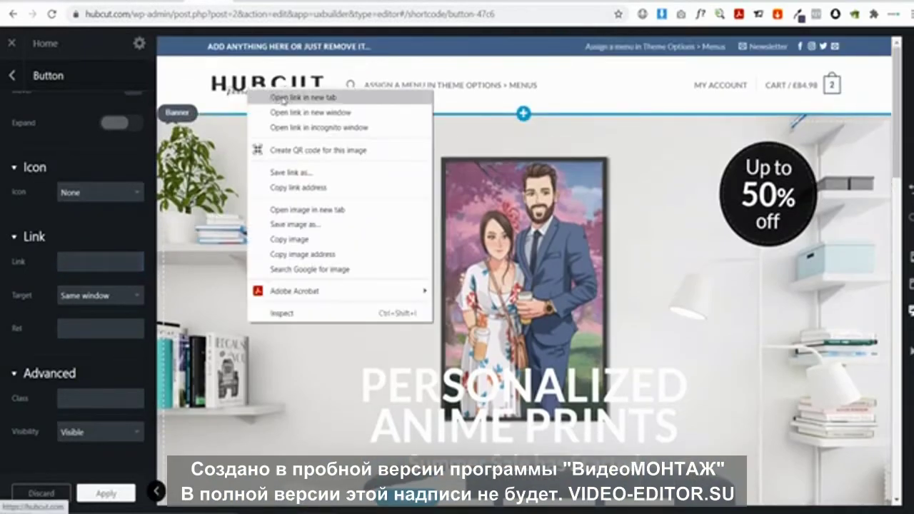
{"action": "left_click", "coordinate": [283, 100]}
{"action": "left_click", "coordinate": [249, 1]}
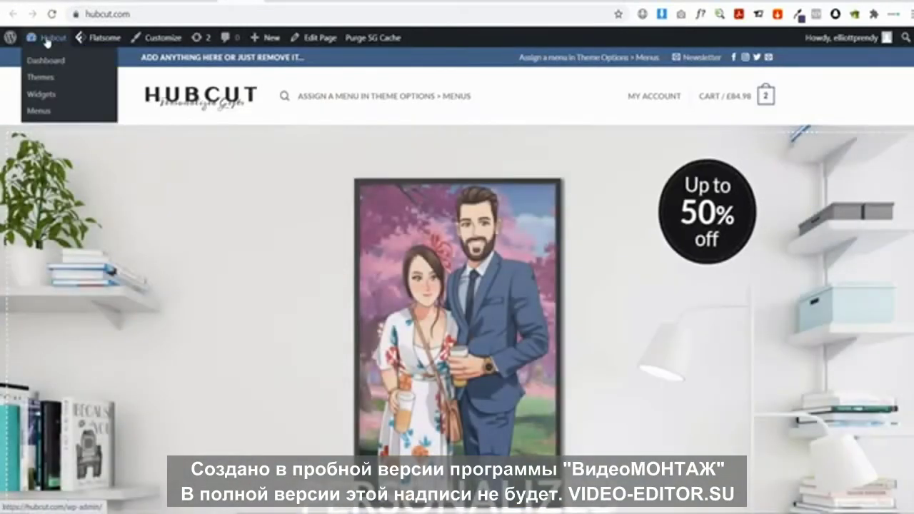
View the Couples Gifts category from Products > Categories and copy its page URL
{"action": "left_click", "coordinate": [46, 39]}
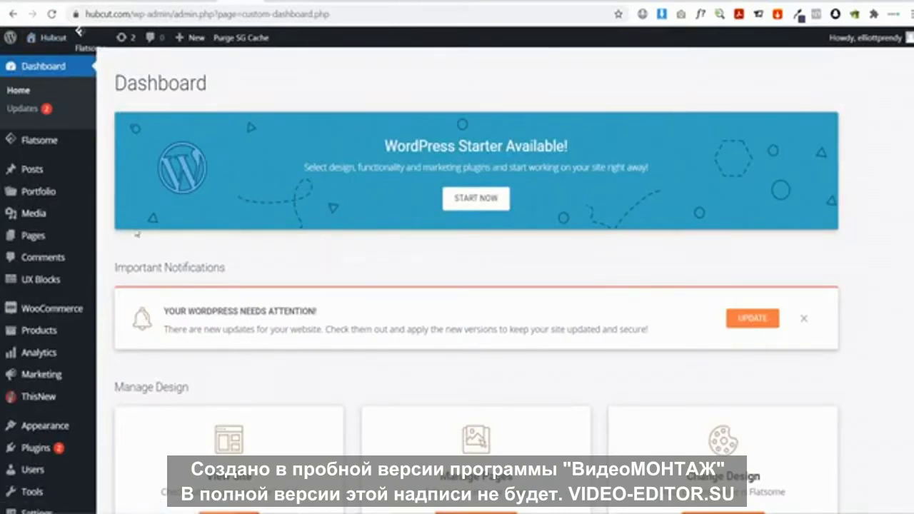
{"action": "mouse_move", "coordinate": [44, 331]}
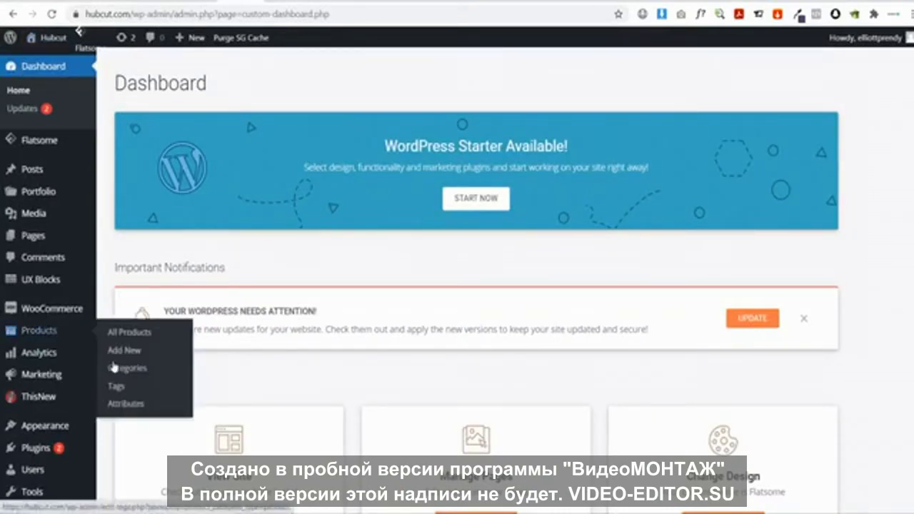
{"action": "left_click", "coordinate": [120, 369]}
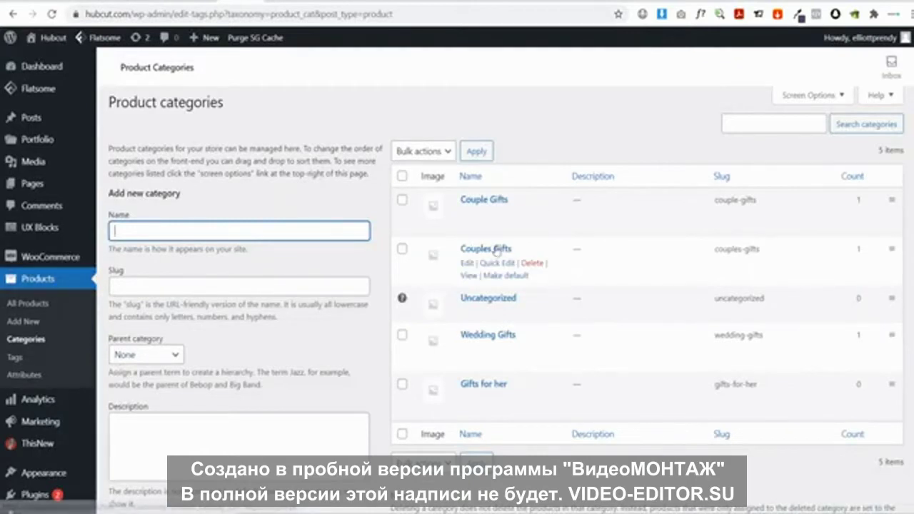
{"action": "left_click", "coordinate": [470, 277]}
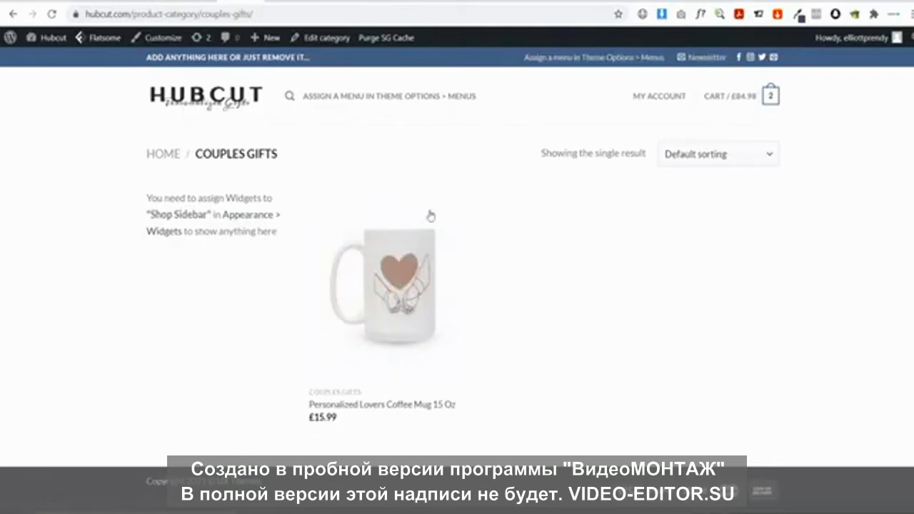
{"action": "left_click", "coordinate": [214, 15]}
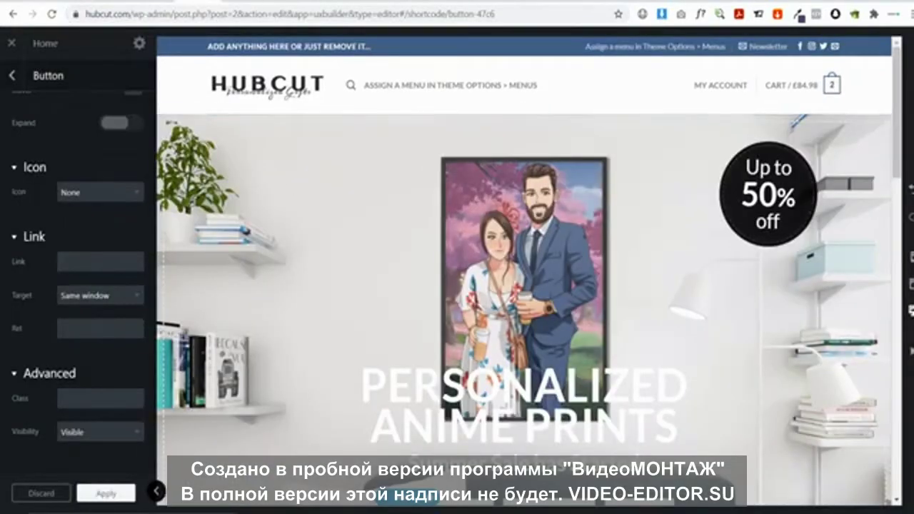
Paste the Couples Gifts category URL into the Shop Couple Gifts button's Link field
{"action": "left_click", "coordinate": [100, 262]}
{"action": "key", "text": "ctrl+v"}
{"action": "left_click", "coordinate": [98, 235]}
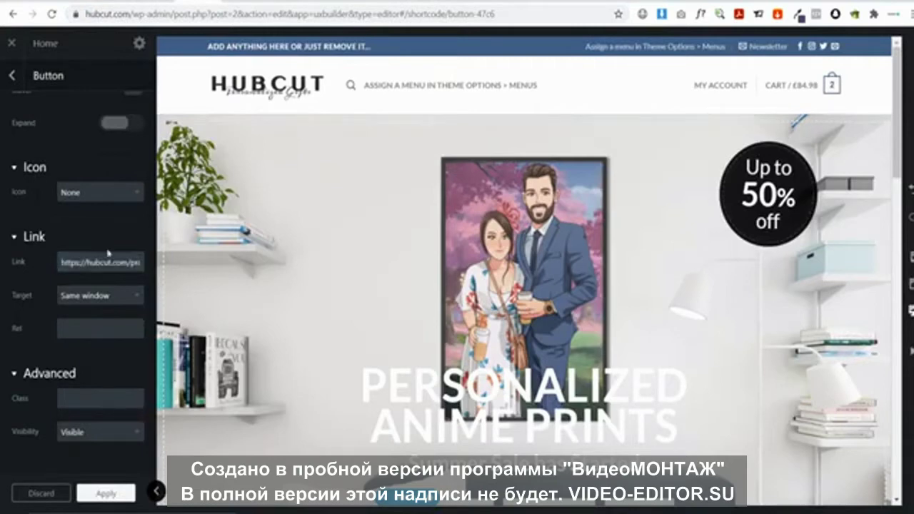
{"action": "scroll", "coordinate": [440, 331], "scroll_direction": "down", "scroll_amount": 3}
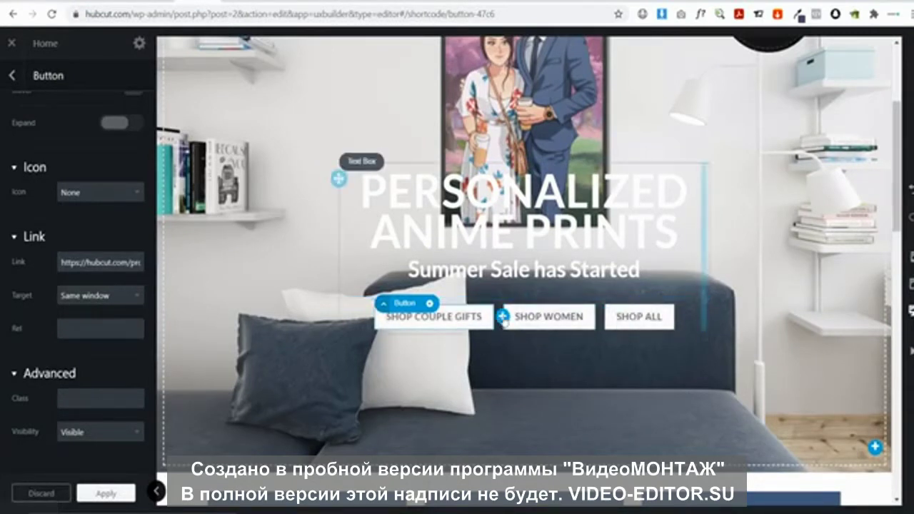
Delete the Shop Women and Shop All buttons from the banner
{"action": "left_click_drag", "start_coordinate": [537, 320], "coordinate": [532, 310]}
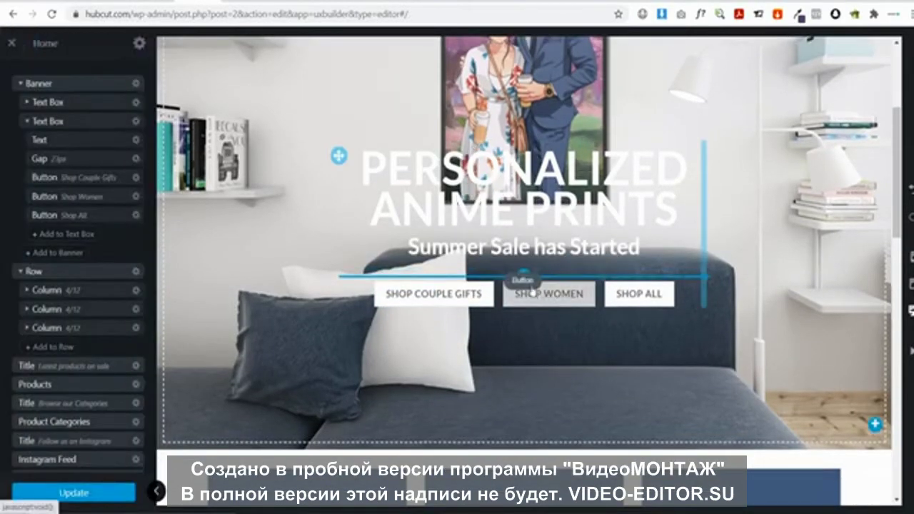
{"action": "left_click", "coordinate": [542, 307]}
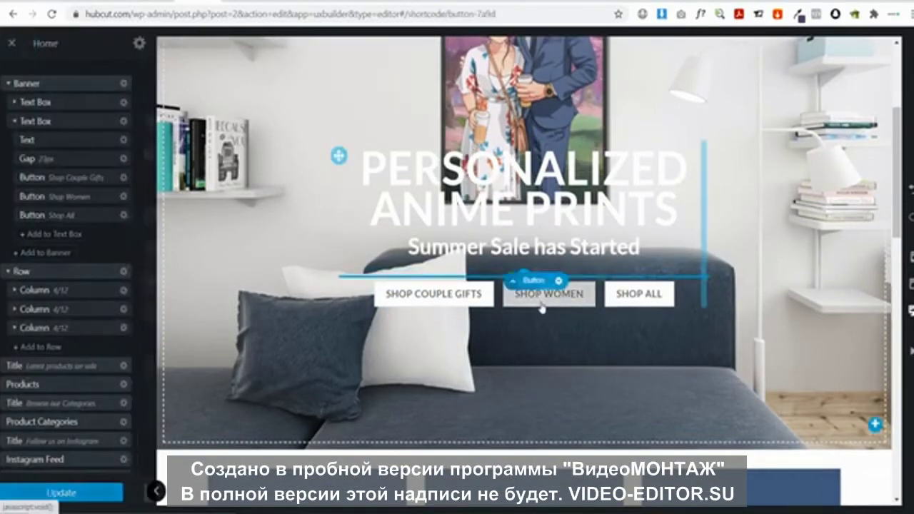
{"action": "left_click", "coordinate": [559, 281]}
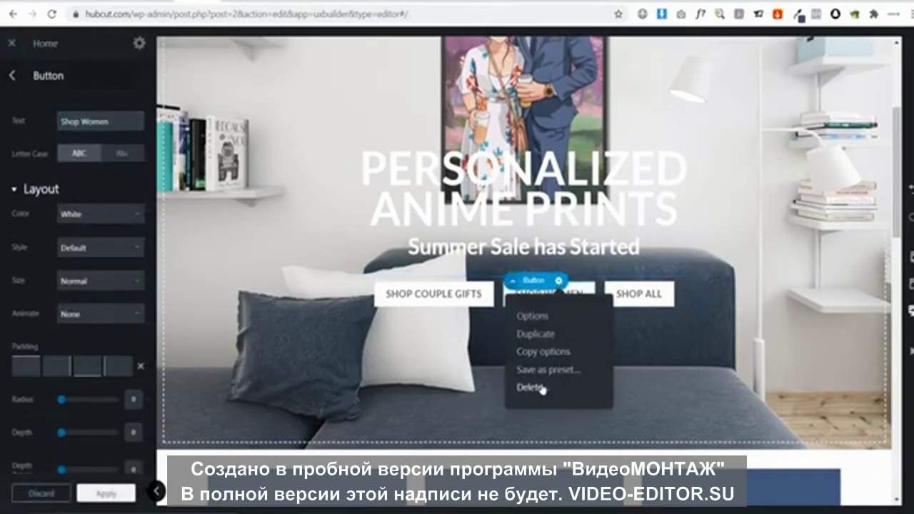
{"action": "left_click", "coordinate": [543, 388]}
{"action": "left_click", "coordinate": [596, 298]}
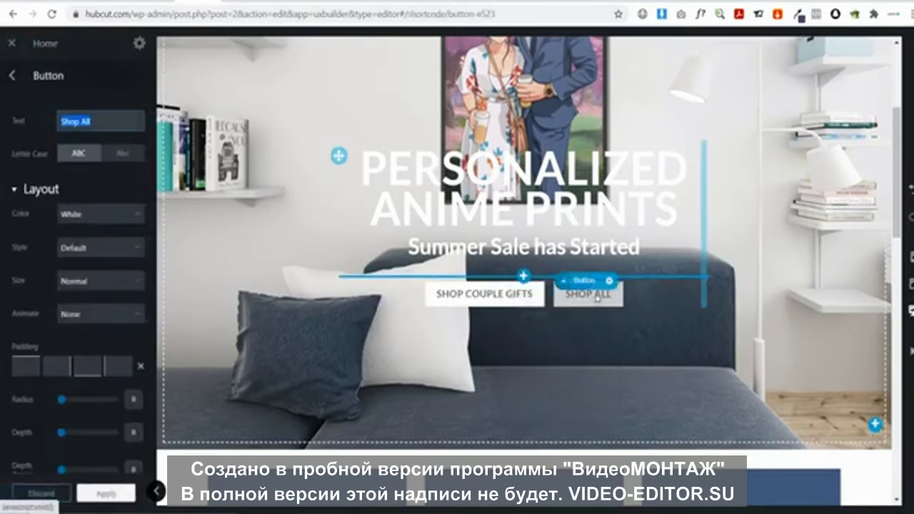
{"action": "left_click", "coordinate": [563, 281]}
{"action": "left_click", "coordinate": [598, 387]}
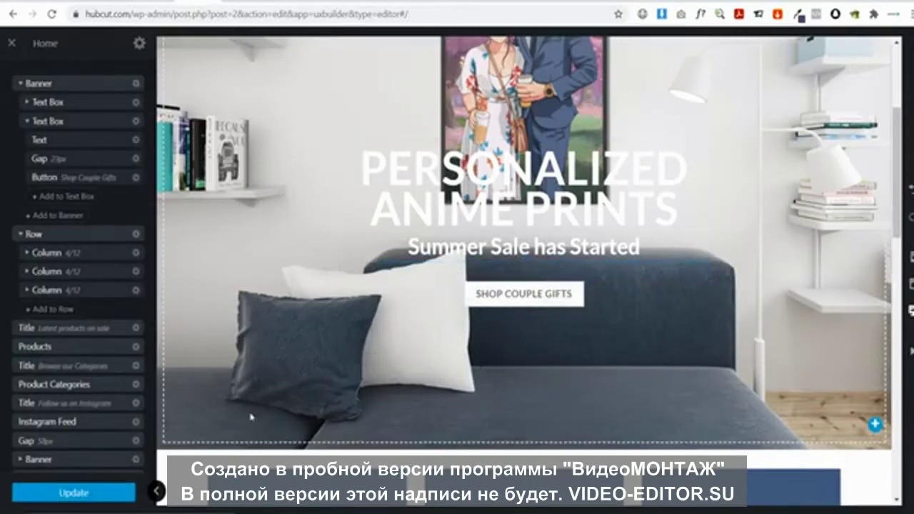
Select the homepage banner and clear its Border width values
{"action": "left_click", "coordinate": [156, 491]}
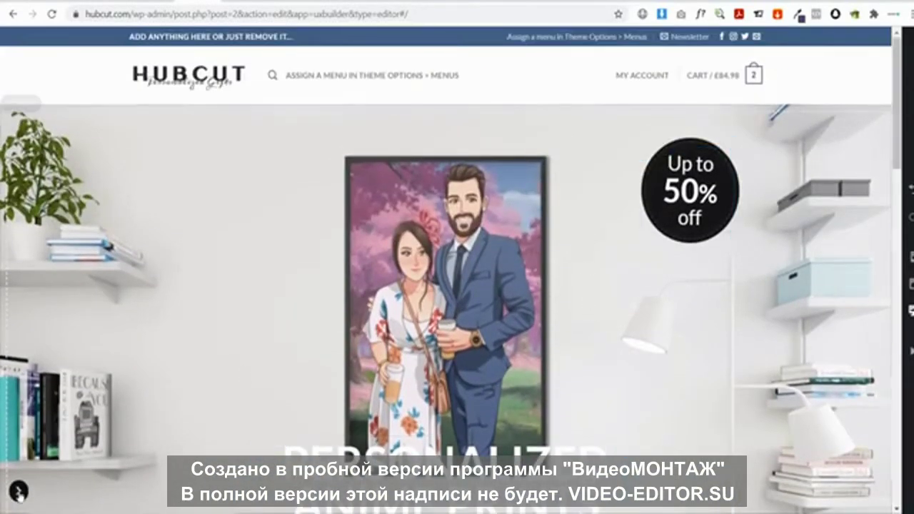
{"action": "left_click", "coordinate": [18, 492]}
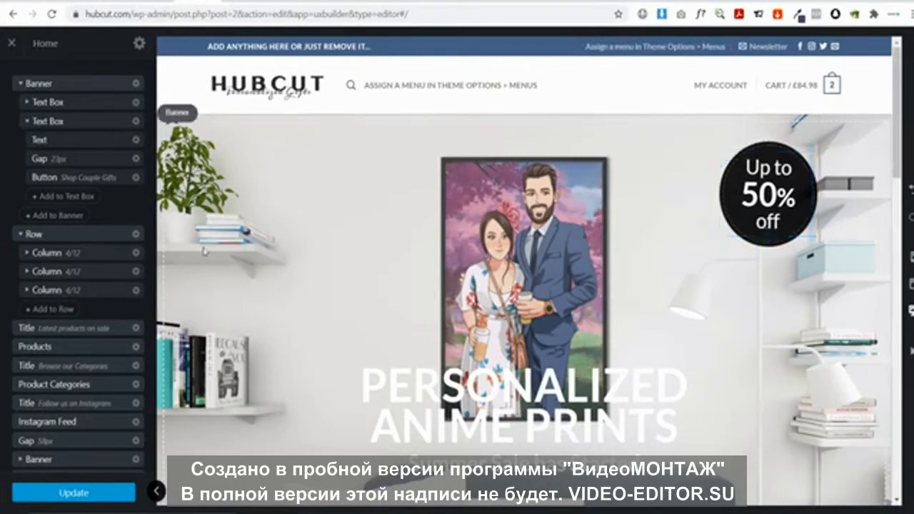
{"action": "left_click", "coordinate": [261, 172]}
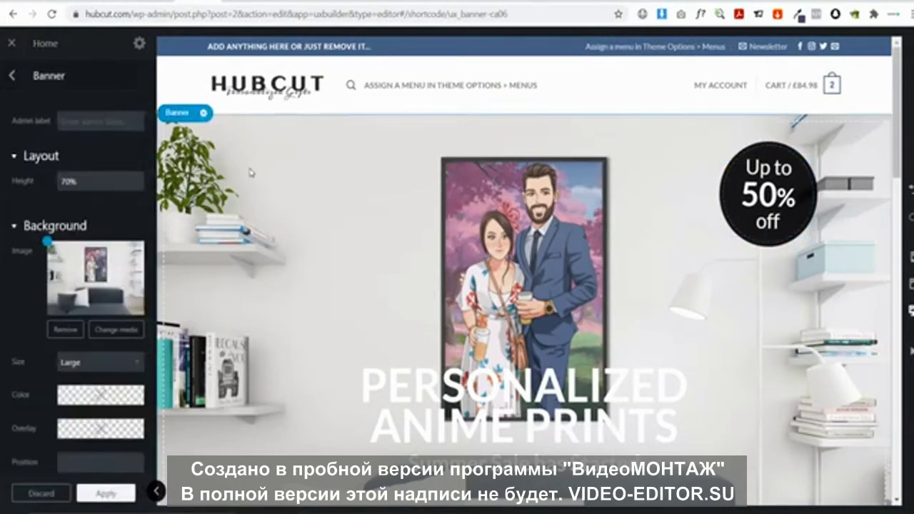
{"action": "scroll", "coordinate": [10, 174], "scroll_direction": "down", "scroll_amount": 5}
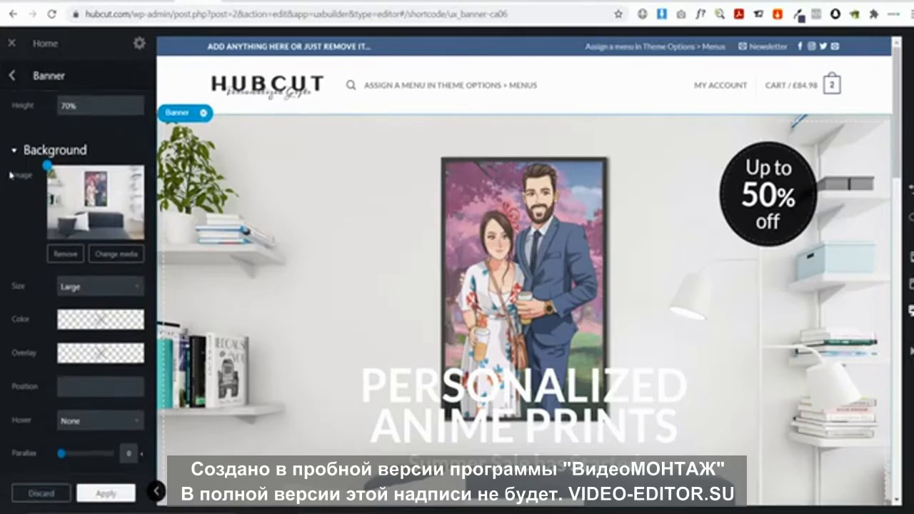
{"action": "scroll", "coordinate": [10, 174], "scroll_direction": "down", "scroll_amount": 1}
{"action": "scroll", "coordinate": [10, 174], "scroll_direction": "down", "scroll_amount": 4}
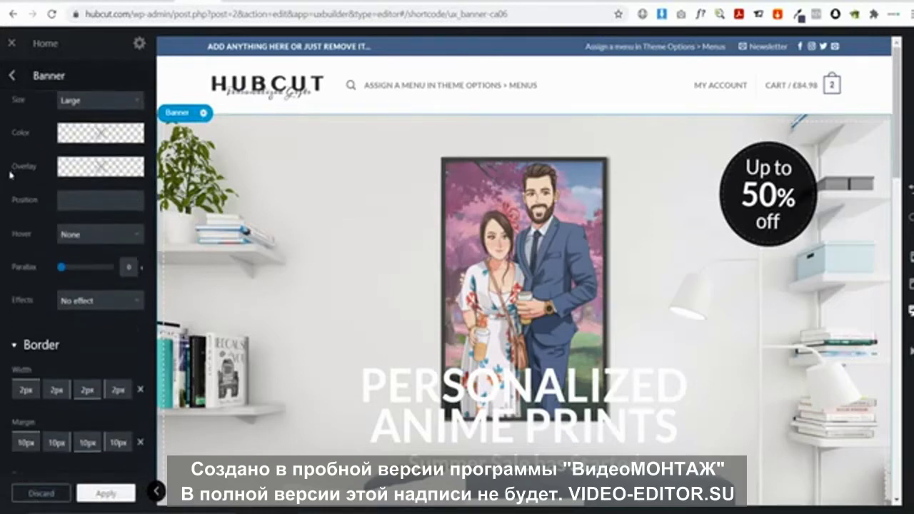
{"action": "scroll", "coordinate": [16, 181], "scroll_direction": "down", "scroll_amount": 1}
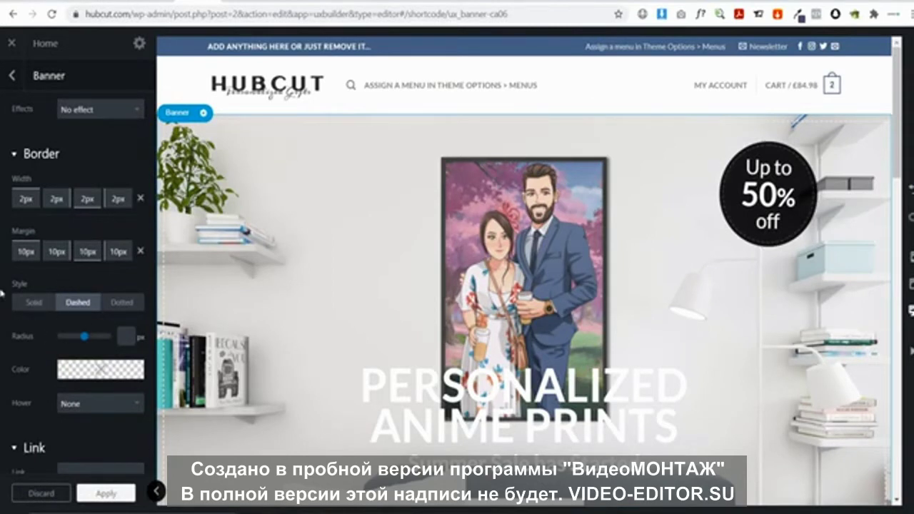
{"action": "left_click", "coordinate": [138, 199]}
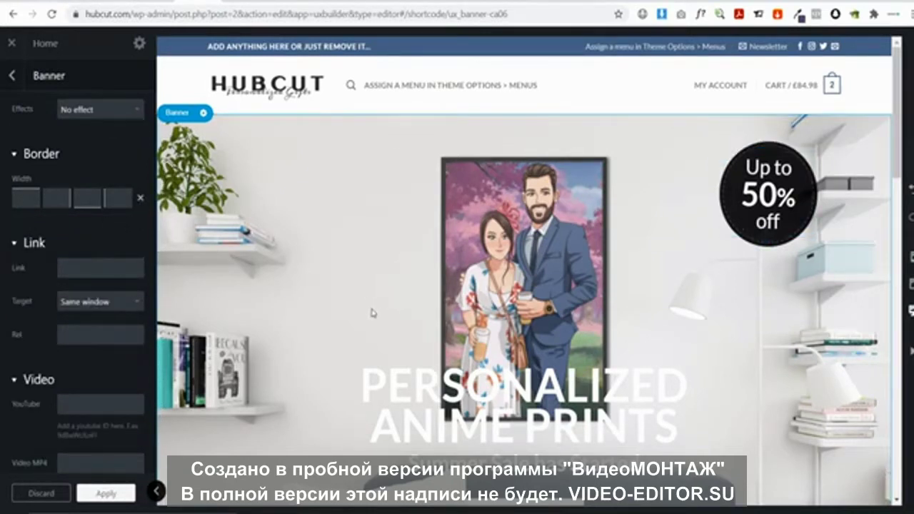
Review the banner's other settings, including the YouTube video field
{"action": "scroll", "coordinate": [114, 289], "scroll_direction": "down", "scroll_amount": 5}
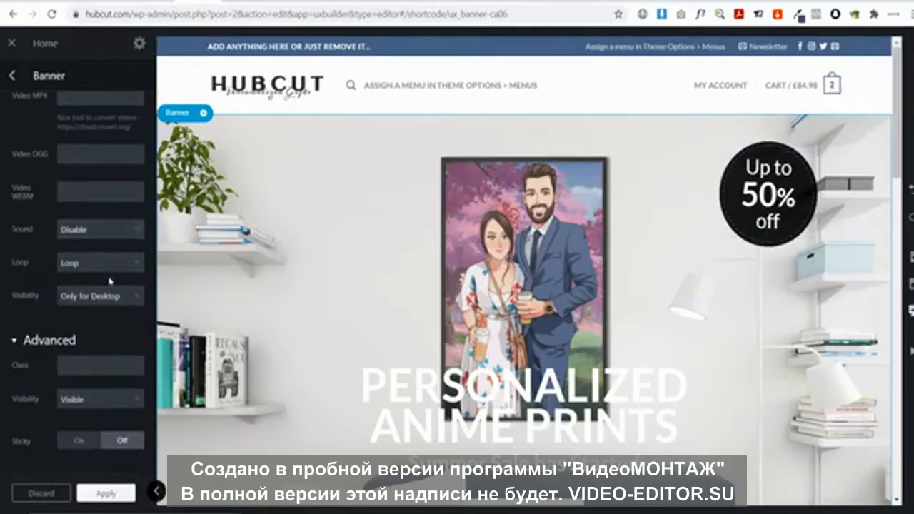
{"action": "scroll", "coordinate": [110, 281], "scroll_direction": "up", "scroll_amount": 5}
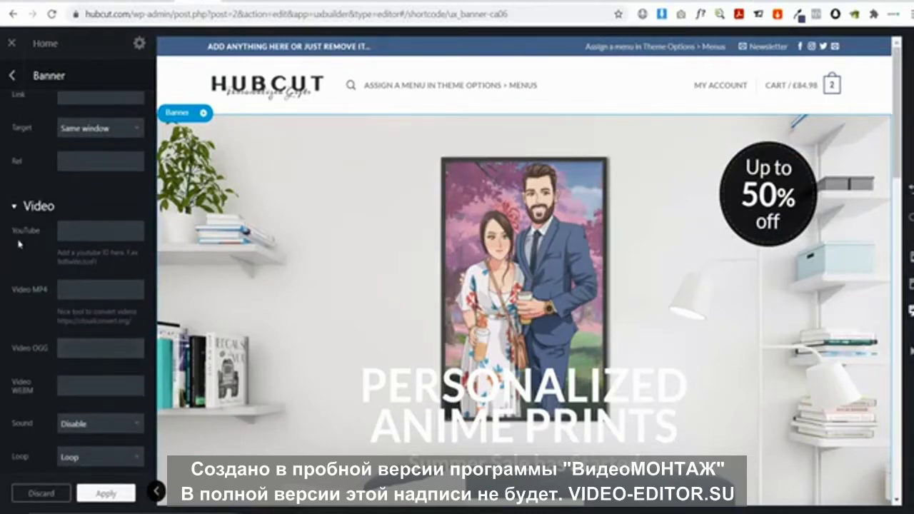
{"action": "left_click", "coordinate": [68, 231]}
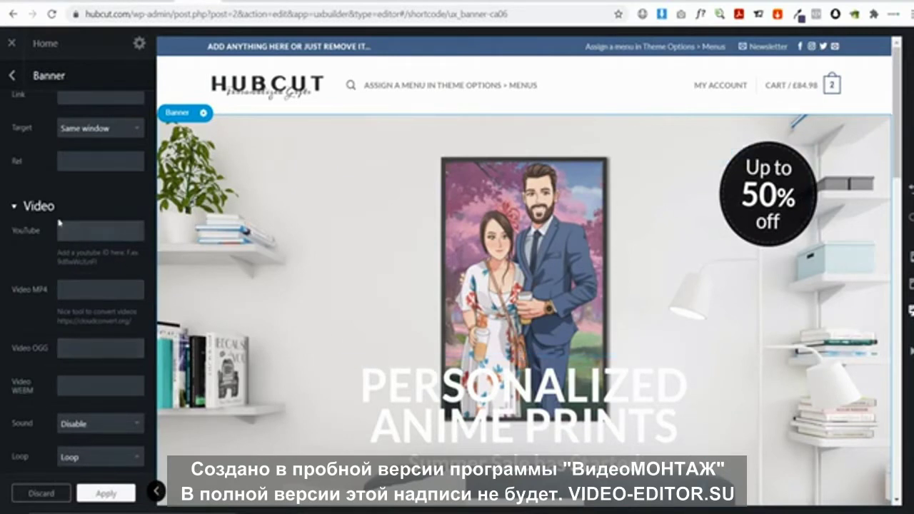
{"action": "scroll", "coordinate": [100, 236], "scroll_direction": "up", "scroll_amount": 1}
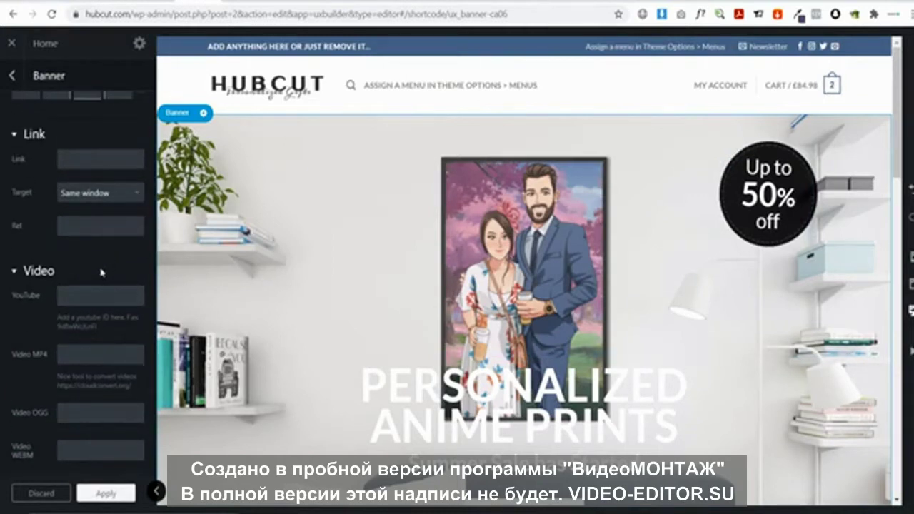
{"action": "scroll", "coordinate": [102, 272], "scroll_direction": "up", "scroll_amount": 6}
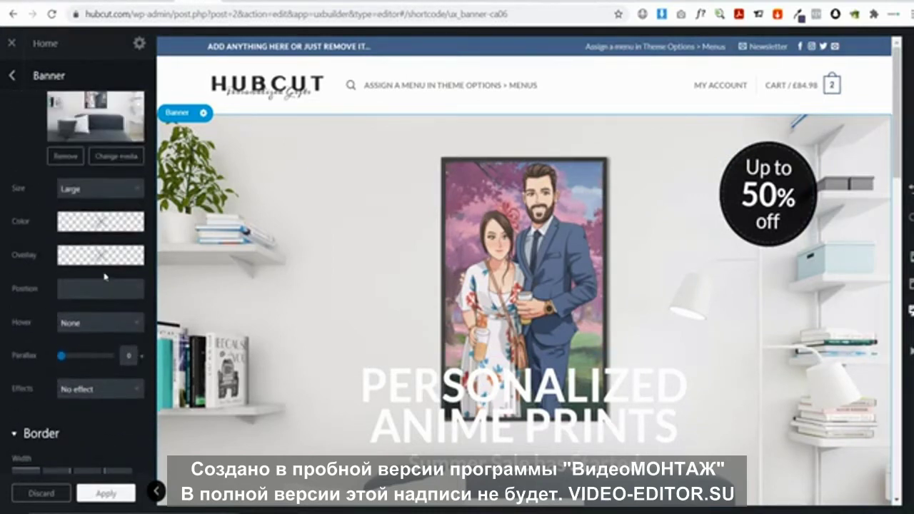
{"action": "scroll", "coordinate": [105, 276], "scroll_direction": "up", "scroll_amount": 3}
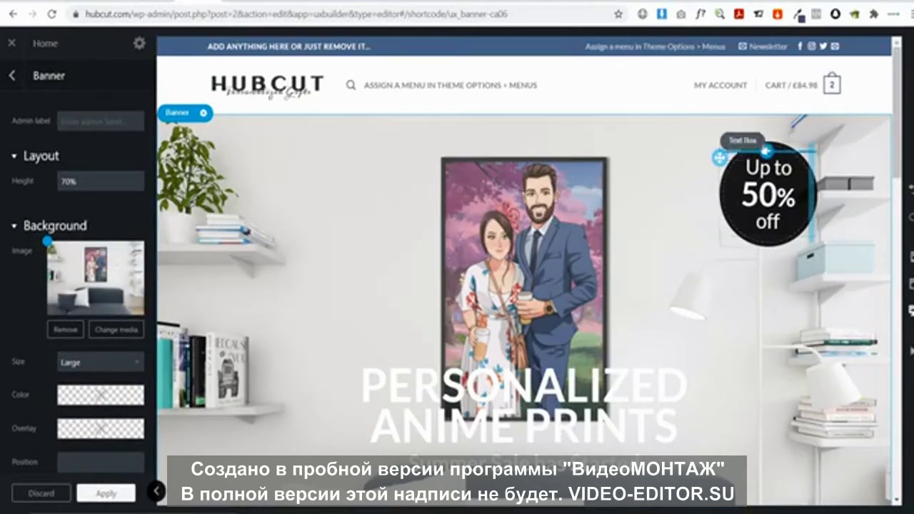
Replace the round badge's Up to 50% off text with Upload your own image
{"action": "left_click", "coordinate": [742, 143]}
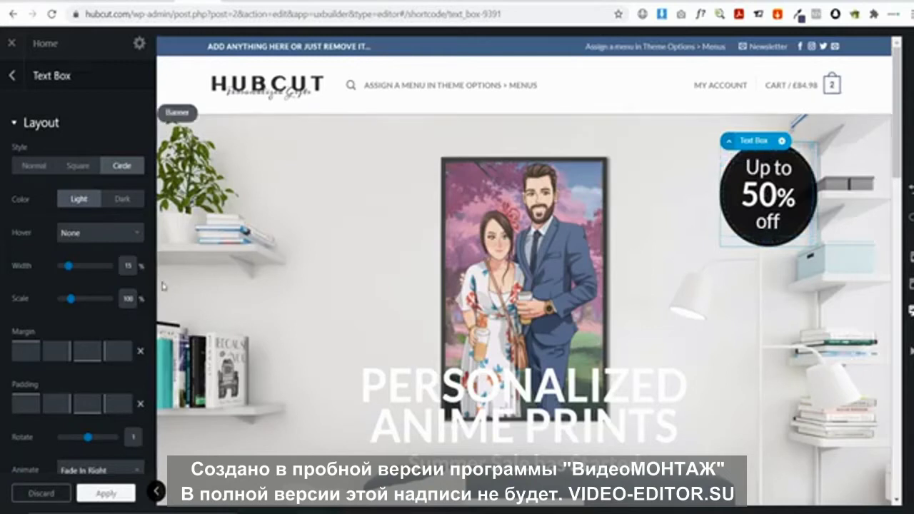
{"action": "left_click", "coordinate": [768, 194]}
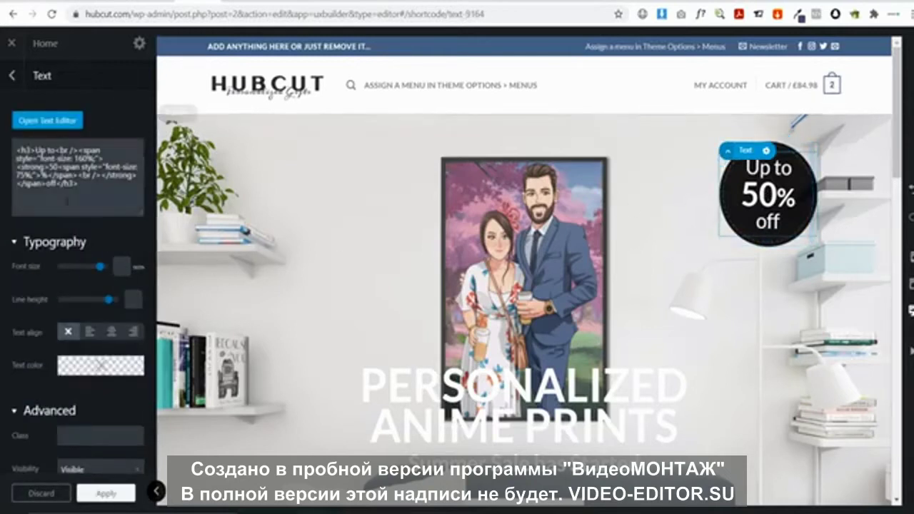
{"action": "left_click", "coordinate": [77, 123]}
{"action": "left_click_drag", "start_coordinate": [81, 212], "coordinate": [2, 130]}
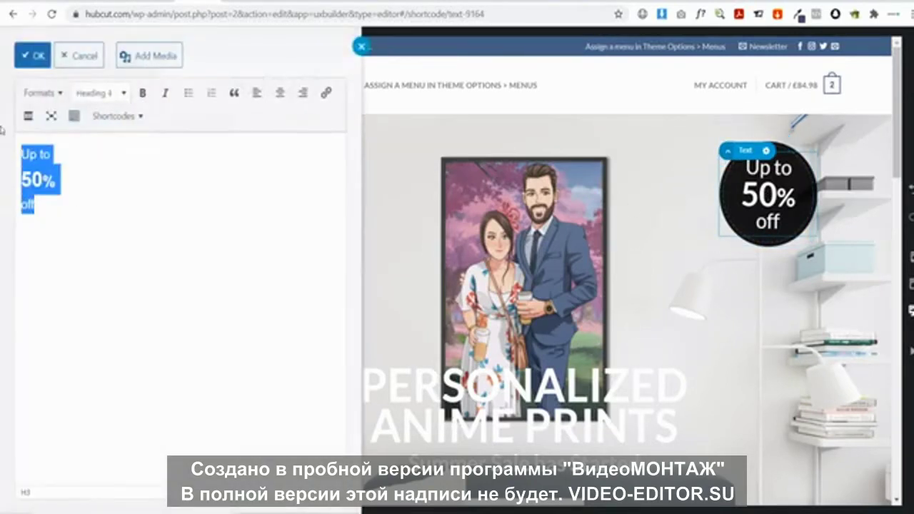
{"action": "type", "text": "Up"}
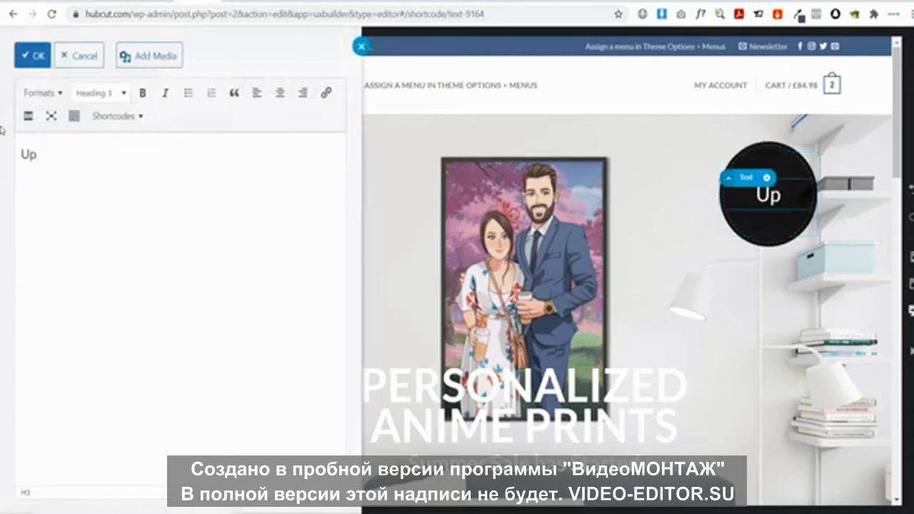
{"action": "type", "text": "load you"}
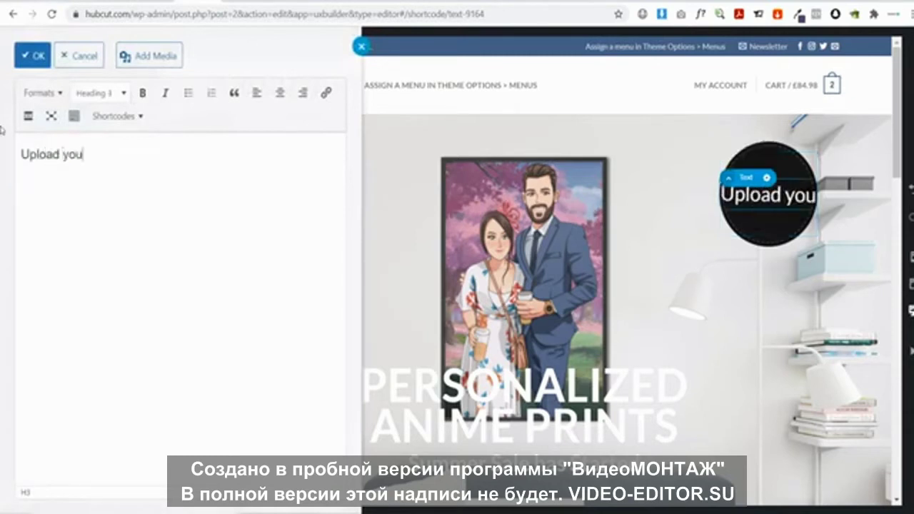
{"action": "type", "text": "r own image"}
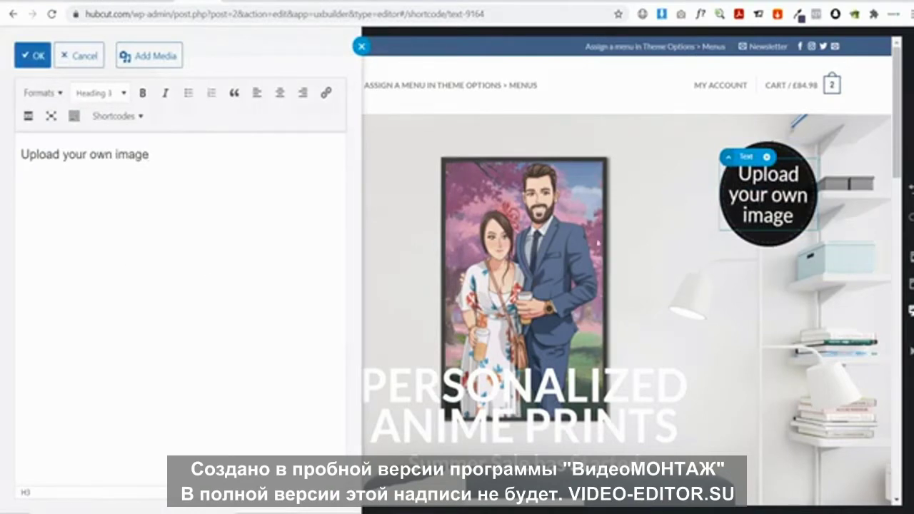
{"action": "left_click", "coordinate": [27, 55]}
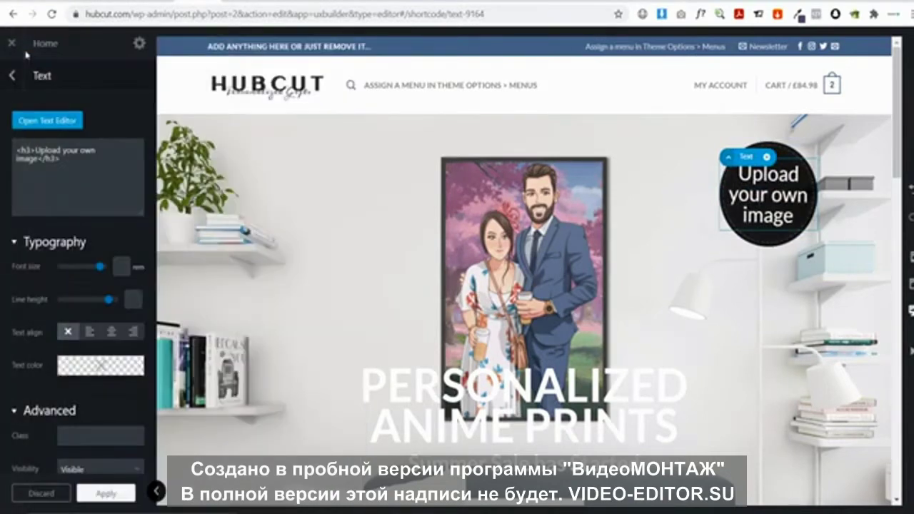
Preview the homepage at full width and scroll through it top to bottom
{"action": "left_click", "coordinate": [156, 491]}
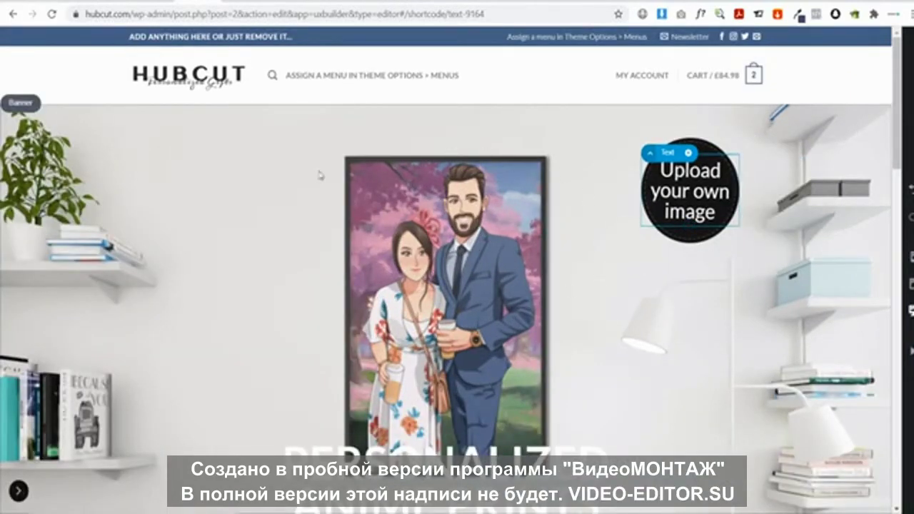
{"action": "scroll", "coordinate": [255, 177], "scroll_direction": "down", "scroll_amount": 5}
{"action": "scroll", "coordinate": [254, 176], "scroll_direction": "up", "scroll_amount": 5}
{"action": "left_click", "coordinate": [17, 492]}
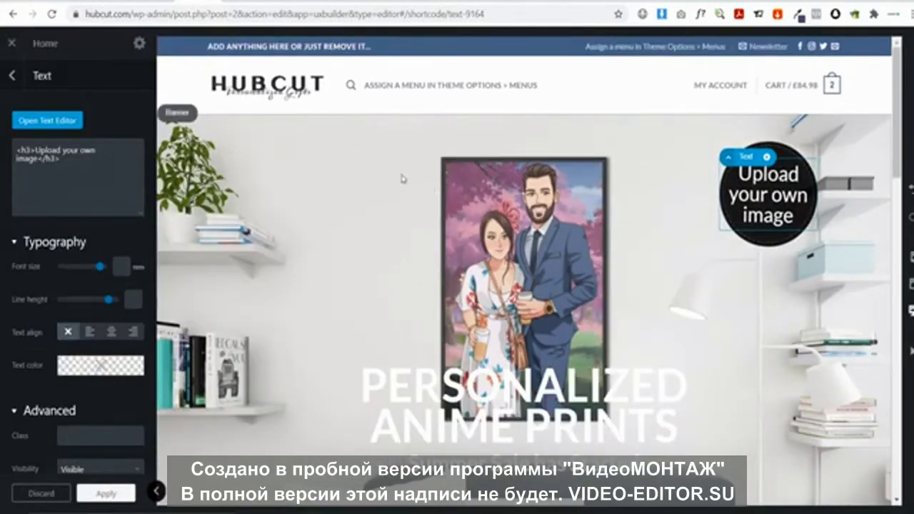
{"action": "scroll", "coordinate": [319, 158], "scroll_direction": "down", "scroll_amount": 10}
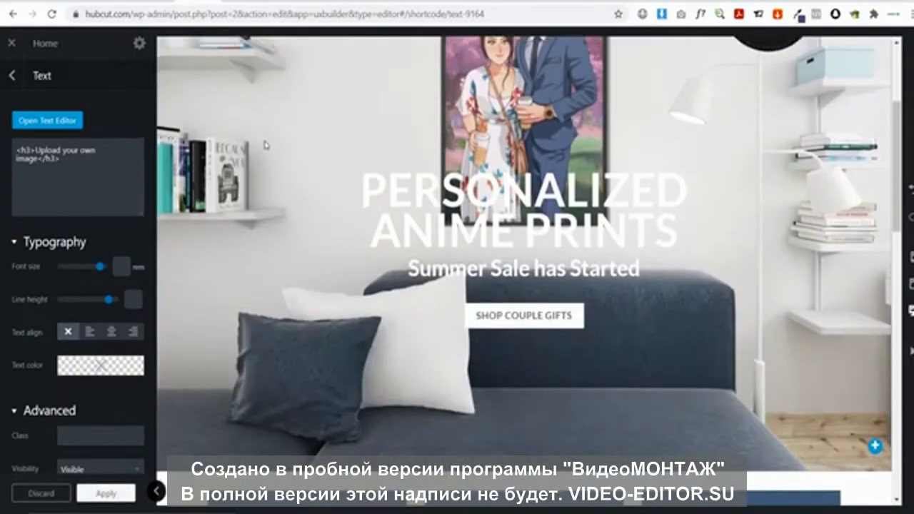
{"action": "scroll", "coordinate": [240, 135], "scroll_direction": "down", "scroll_amount": 5}
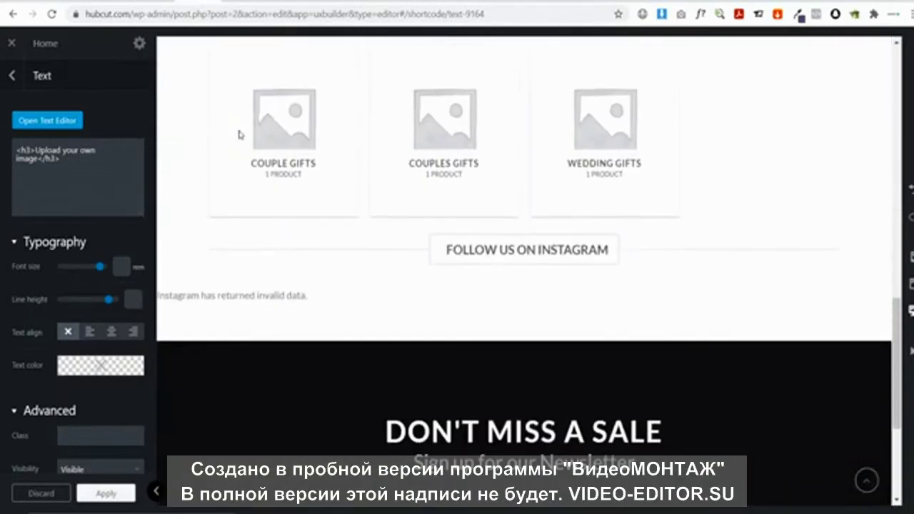
{"action": "scroll", "coordinate": [351, 190], "scroll_direction": "up", "scroll_amount": 8}
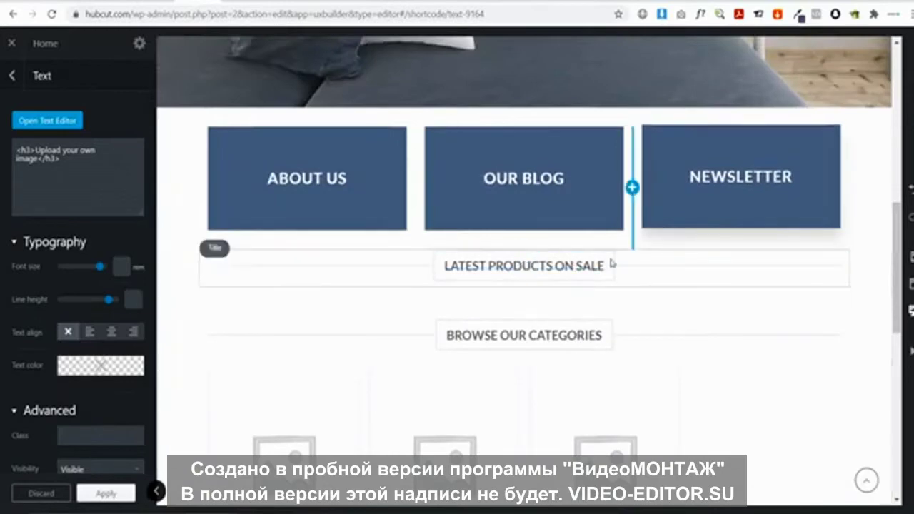
{"action": "scroll", "coordinate": [607, 263], "scroll_direction": "up", "scroll_amount": 10}
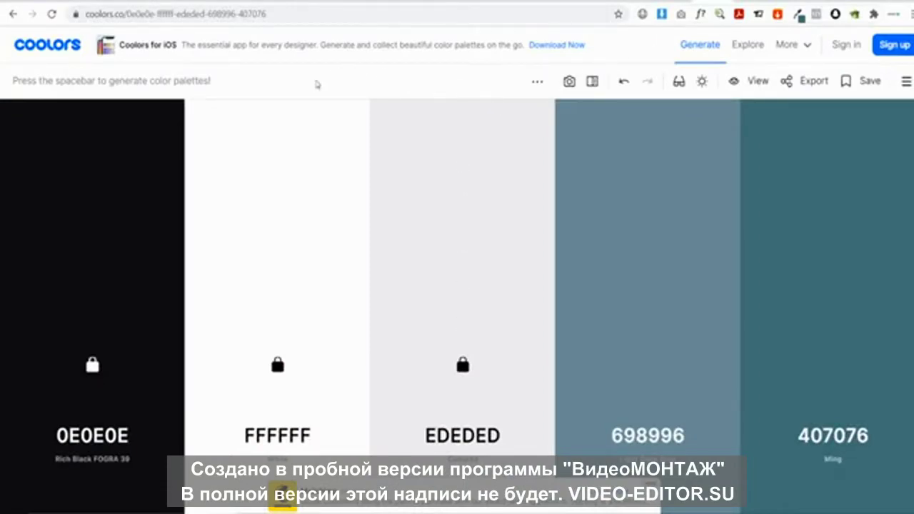
Regenerate the two unlocked Coolors swatches until they become FB6376 and EB5E55
{"action": "mouse_move", "coordinate": [121, 164]}
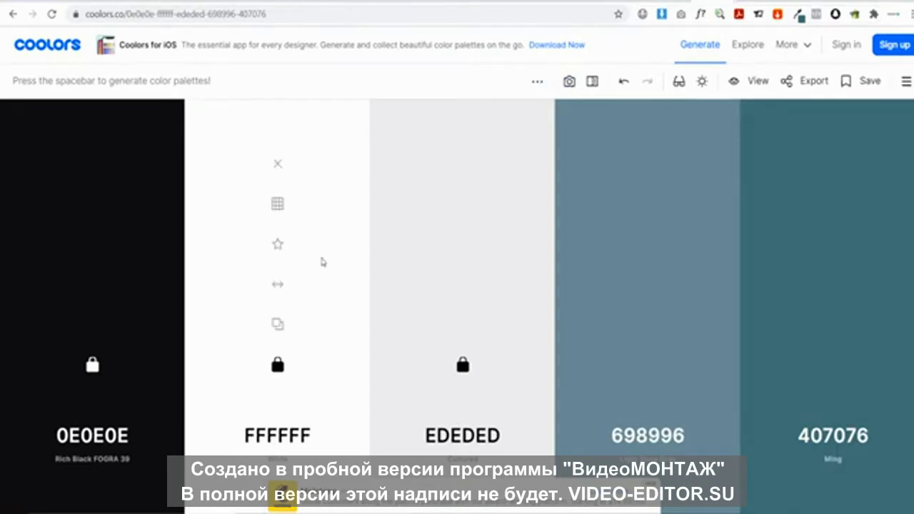
{"action": "mouse_move", "coordinate": [468, 237]}
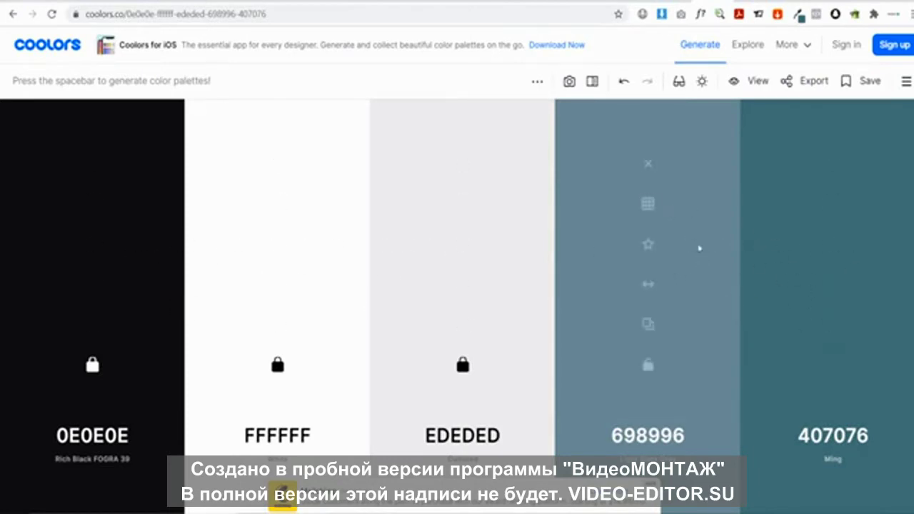
{"action": "key", "text": "space"}
{"action": "key", "text": "space"}
{"action": "key", "text": "space"}
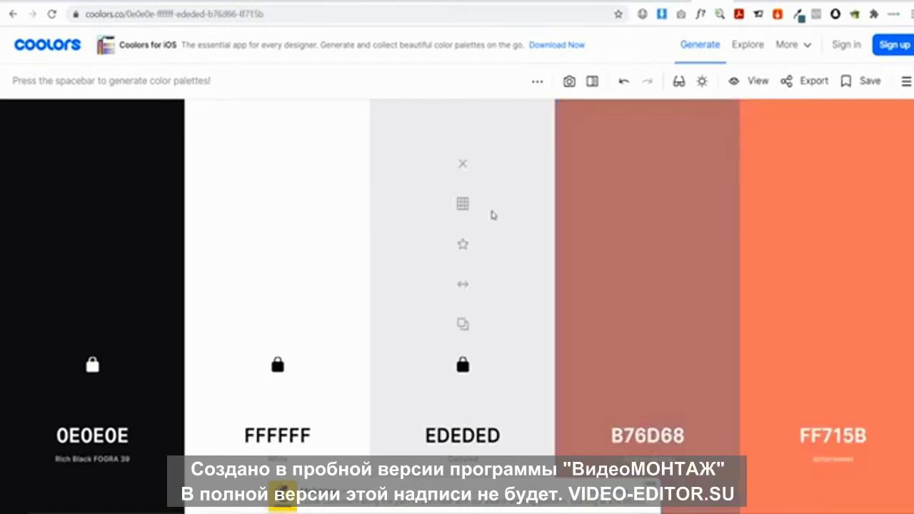
{"action": "key", "text": "space"}
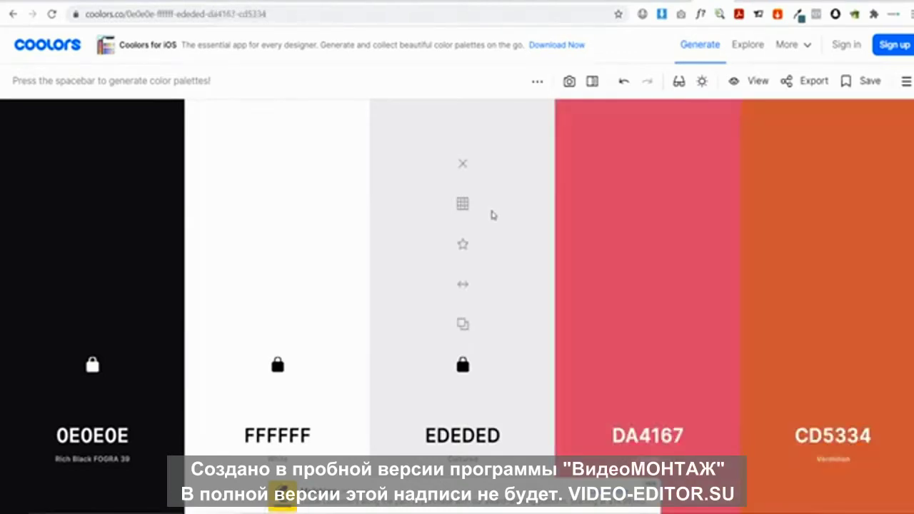
{"action": "key", "text": "space"}
{"action": "key", "text": "space"}
{"action": "key", "text": "space"}
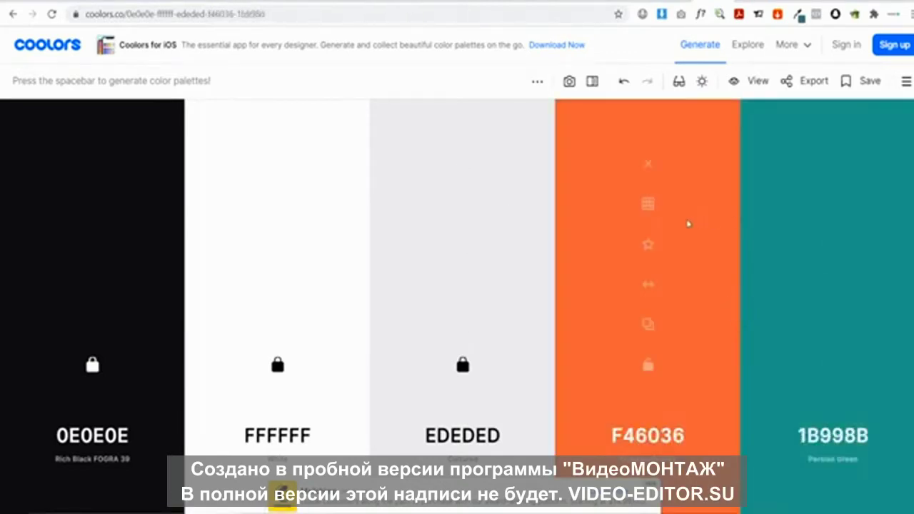
{"action": "key", "text": "space"}
{"action": "key", "text": "space"}
{"action": "key", "text": "space"}
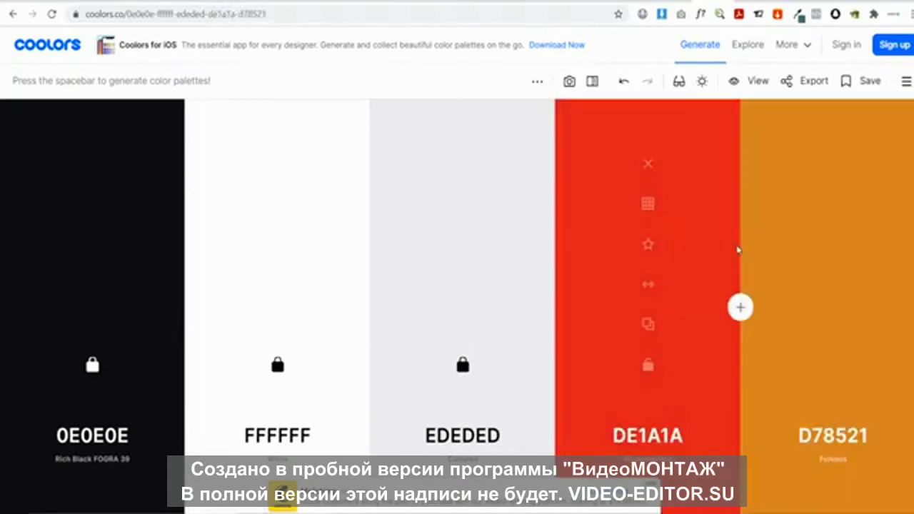
{"action": "key", "text": "space"}
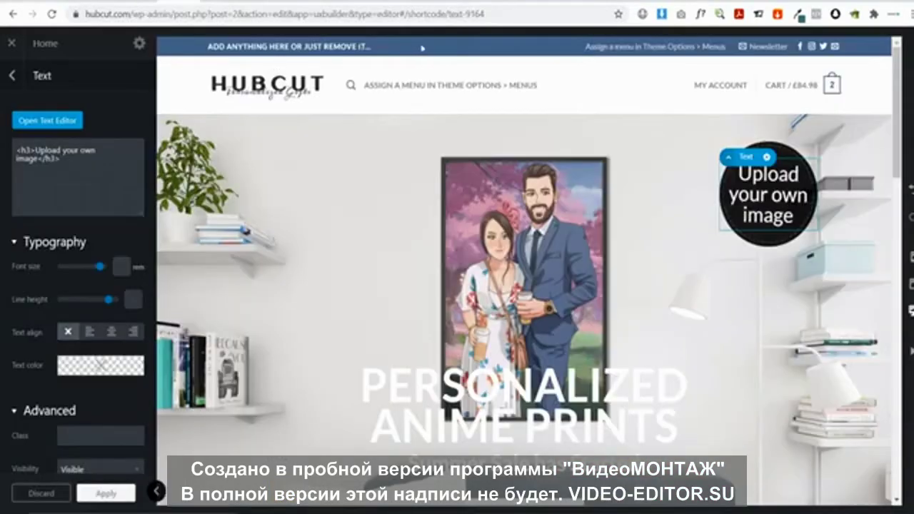
{"action": "scroll", "coordinate": [611, 53], "scroll_direction": "down", "scroll_amount": 7}
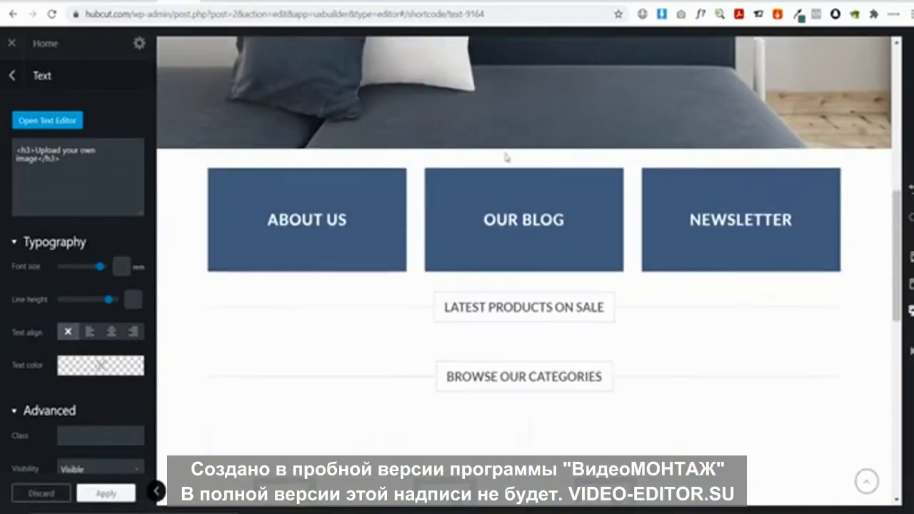
{"action": "scroll", "coordinate": [694, 186], "scroll_direction": "down", "scroll_amount": 7}
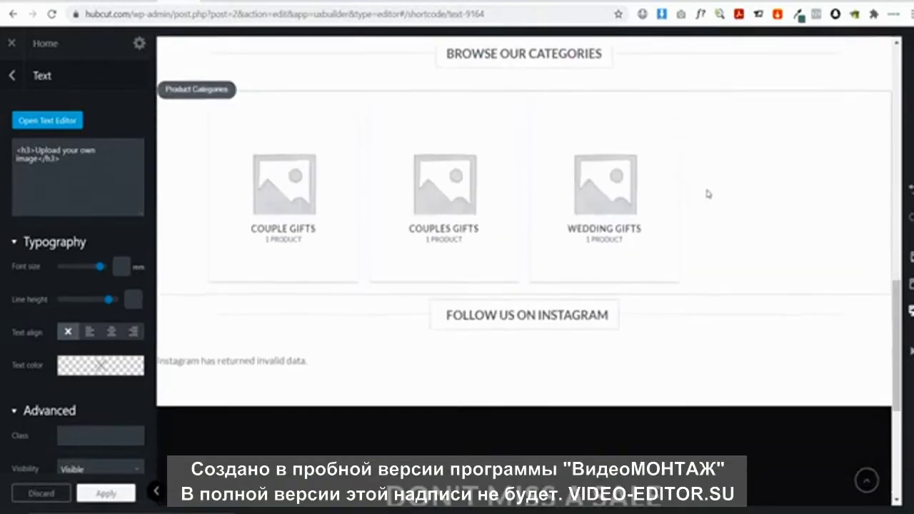
{"action": "scroll", "coordinate": [718, 201], "scroll_direction": "down", "scroll_amount": 2}
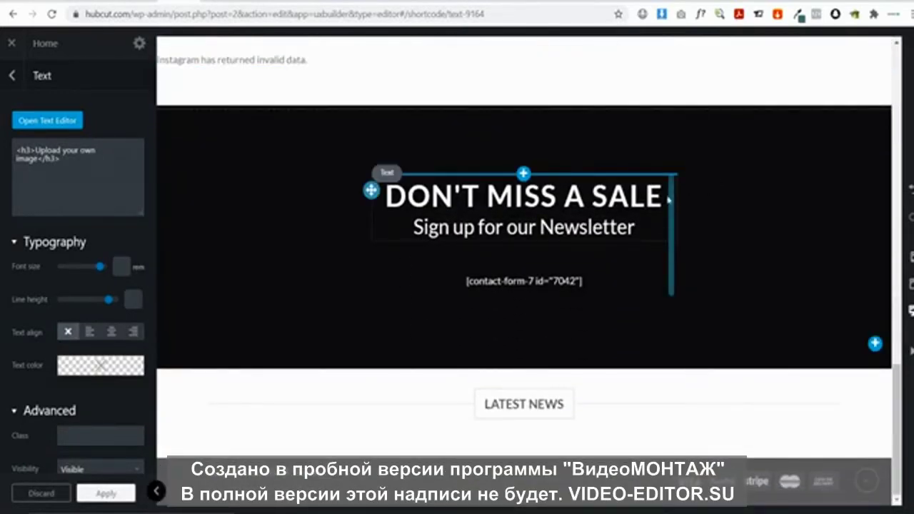
{"action": "scroll", "coordinate": [672, 202], "scroll_direction": "up", "scroll_amount": 16}
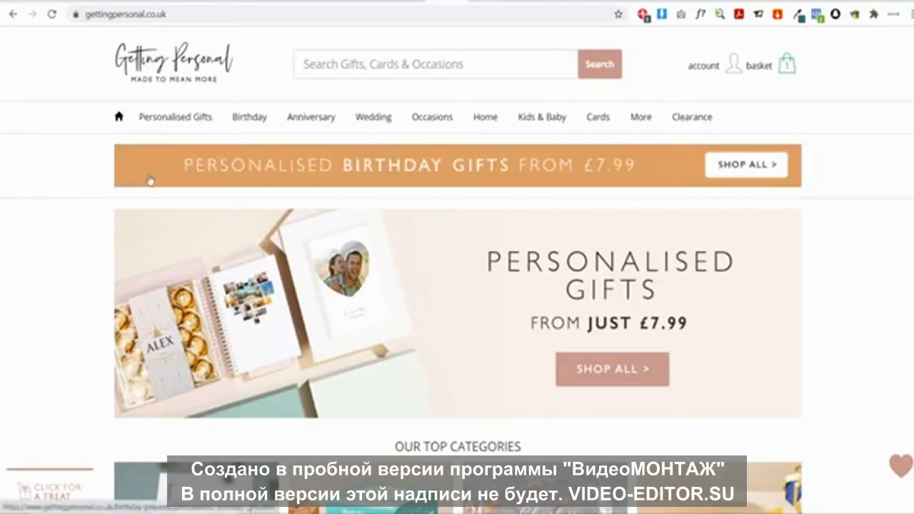
Scroll the Getting Personal homepage down to the footer and jump back to the top
{"action": "scroll", "coordinate": [102, 190], "scroll_direction": "down", "scroll_amount": 2}
{"action": "scroll", "coordinate": [115, 185], "scroll_direction": "up", "scroll_amount": 2}
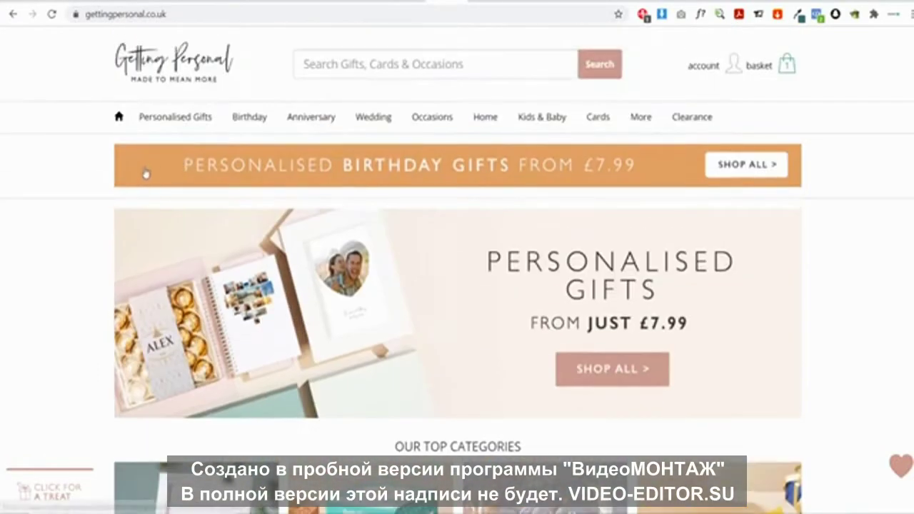
{"action": "scroll", "coordinate": [740, 169], "scroll_direction": "down", "scroll_amount": 7}
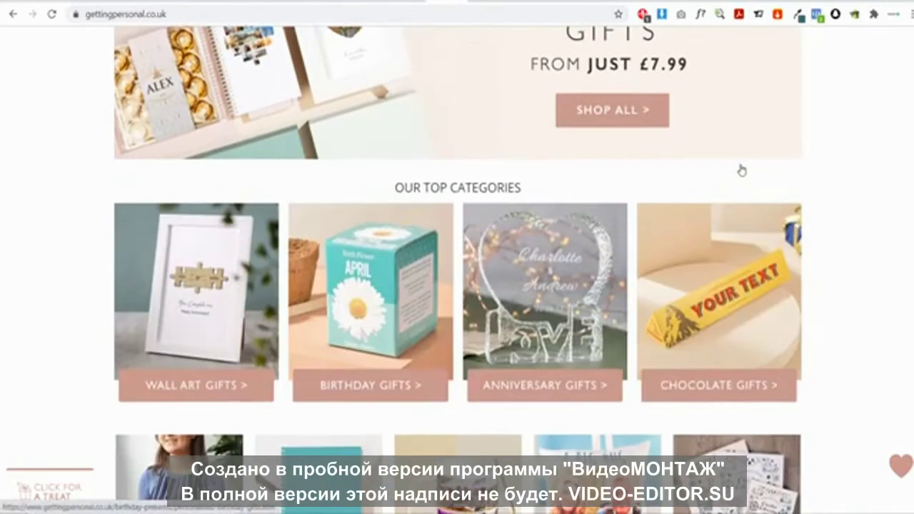
{"action": "scroll", "coordinate": [500, 189], "scroll_direction": "down", "scroll_amount": 2}
{"action": "scroll", "coordinate": [68, 208], "scroll_direction": "down", "scroll_amount": 3}
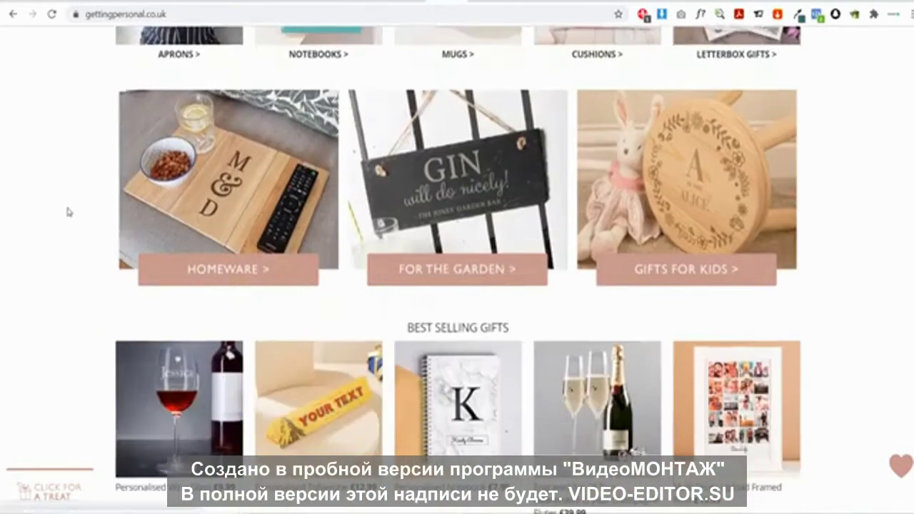
{"action": "scroll", "coordinate": [56, 206], "scroll_direction": "down", "scroll_amount": 10}
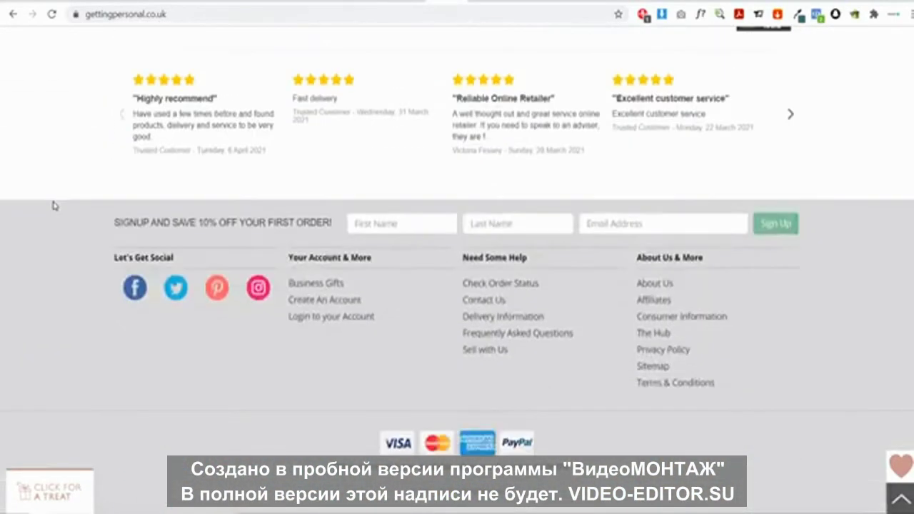
{"action": "key", "text": "Home"}
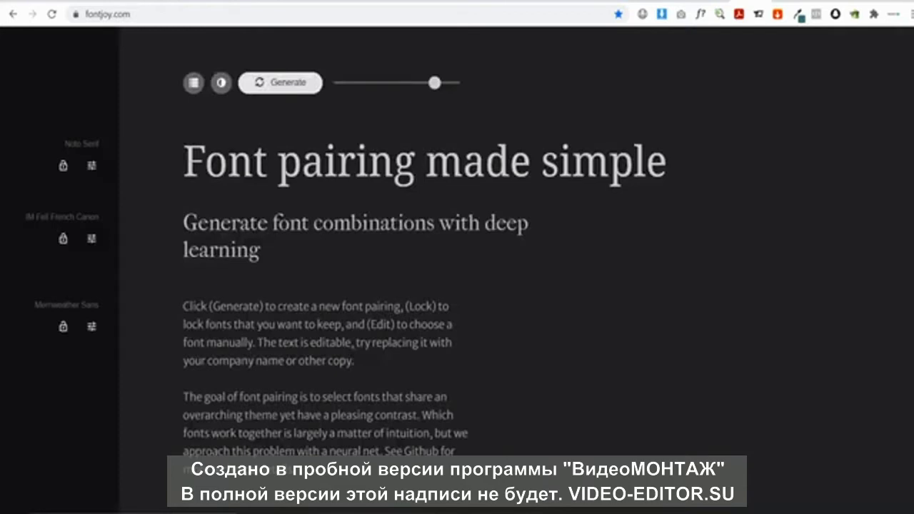
In Fontjoy, raise font contrast, lock Moulpali as the headline, and generate a Cardo and Quattrocento Sans pairing
{"action": "mouse_move", "coordinate": [435, 83]}
{"action": "left_mouse_down"}
{"action": "mouse_move", "coordinate": [341, 84]}
{"action": "mouse_move", "coordinate": [440, 87]}
{"action": "left_mouse_up"}
{"action": "left_click", "coordinate": [279, 90]}
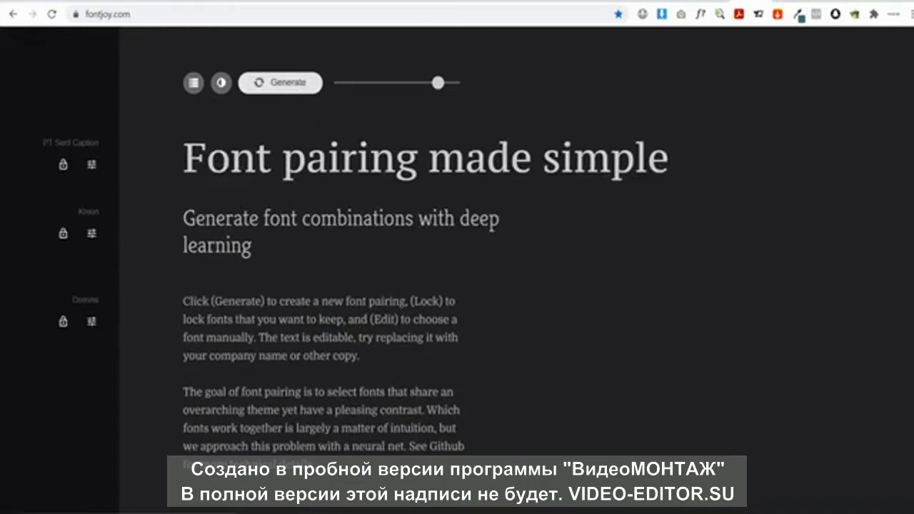
{"action": "left_click", "coordinate": [288, 82]}
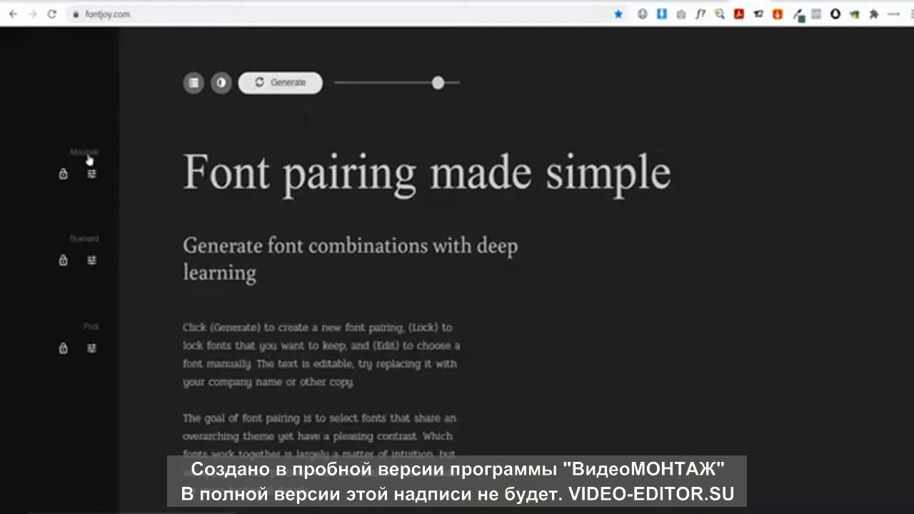
{"action": "left_click", "coordinate": [62, 174]}
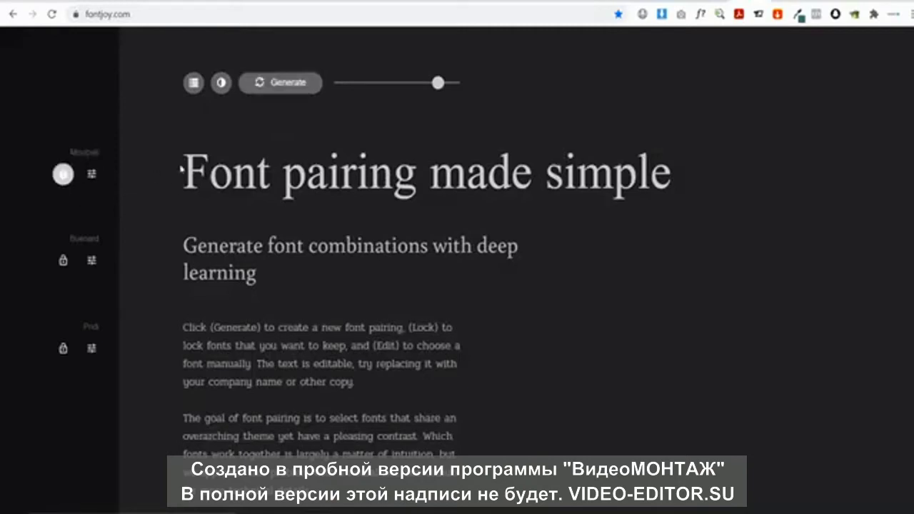
{"action": "left_click", "coordinate": [287, 93]}
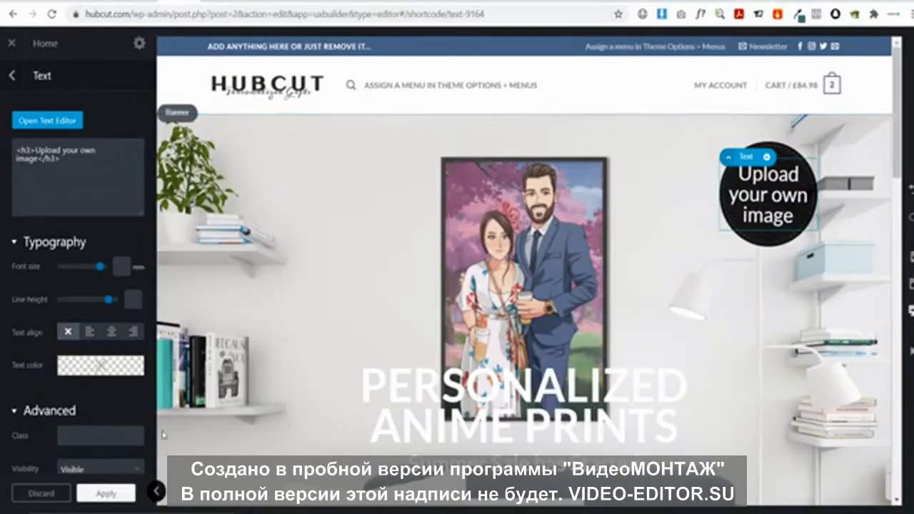
Apply the text element edits, exit the Flatsome UX Builder, and log back in to the site admin
{"action": "left_click", "coordinate": [110, 493]}
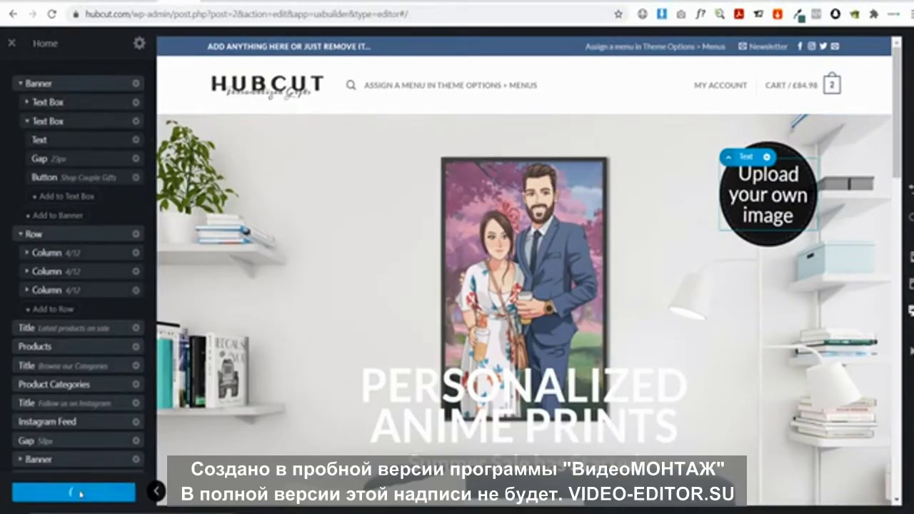
{"action": "left_click", "coordinate": [12, 43]}
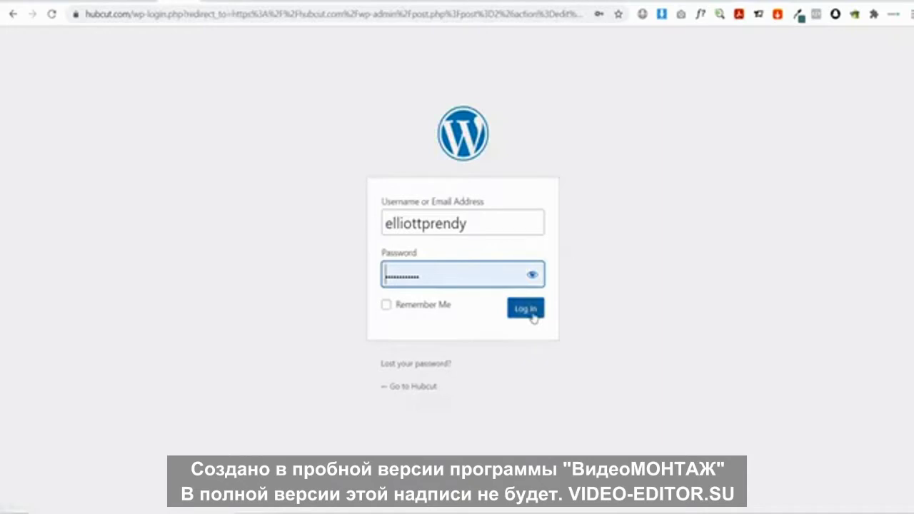
{"action": "left_click", "coordinate": [530, 317]}
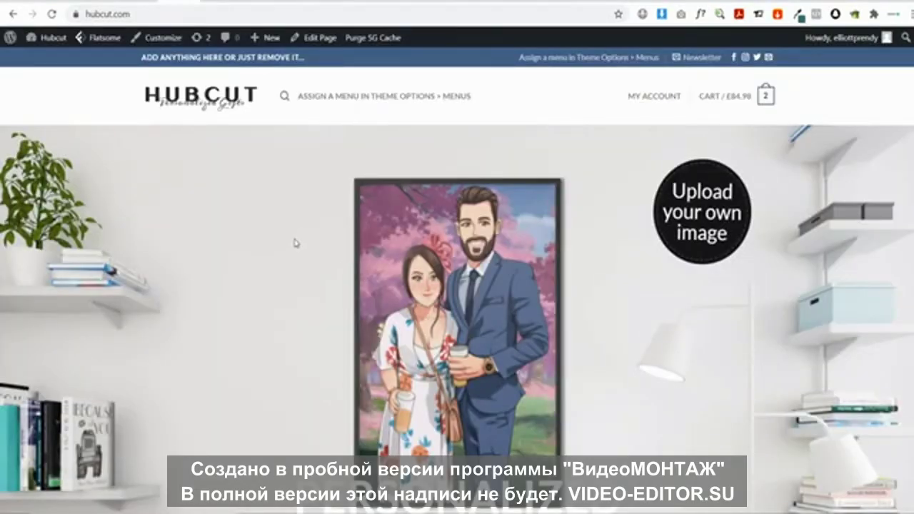
In Customizer Style > Typography, set the Headlines font family to Josefin Sans
{"action": "left_click", "coordinate": [170, 40]}
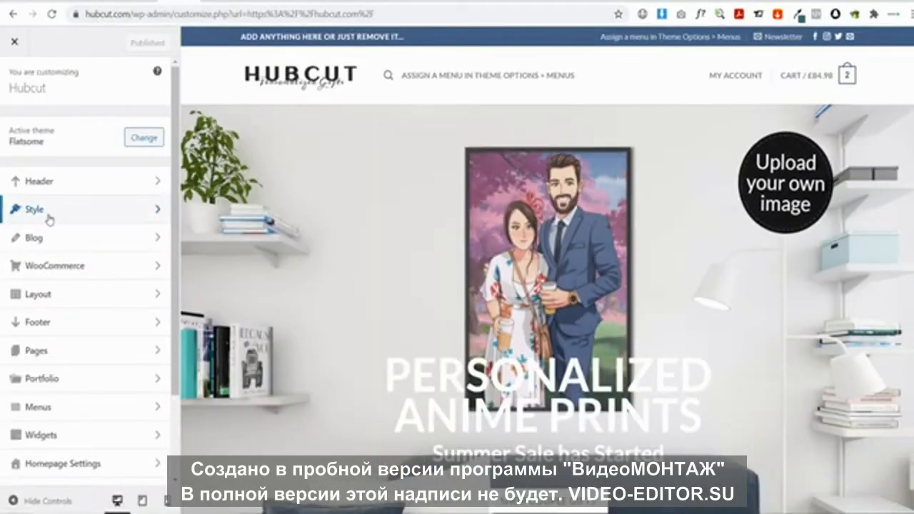
{"action": "left_click", "coordinate": [49, 216]}
{"action": "left_click", "coordinate": [54, 183]}
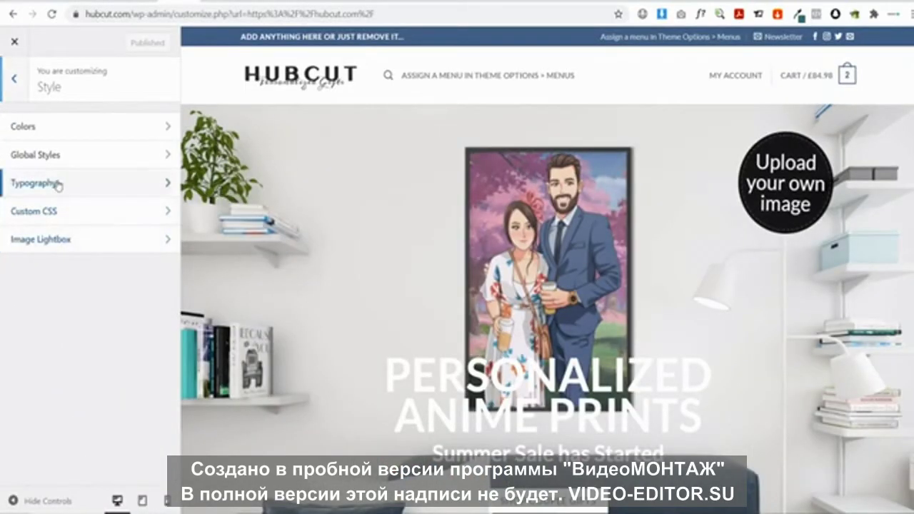
{"action": "scroll", "coordinate": [86, 175], "scroll_direction": "down", "scroll_amount": 1}
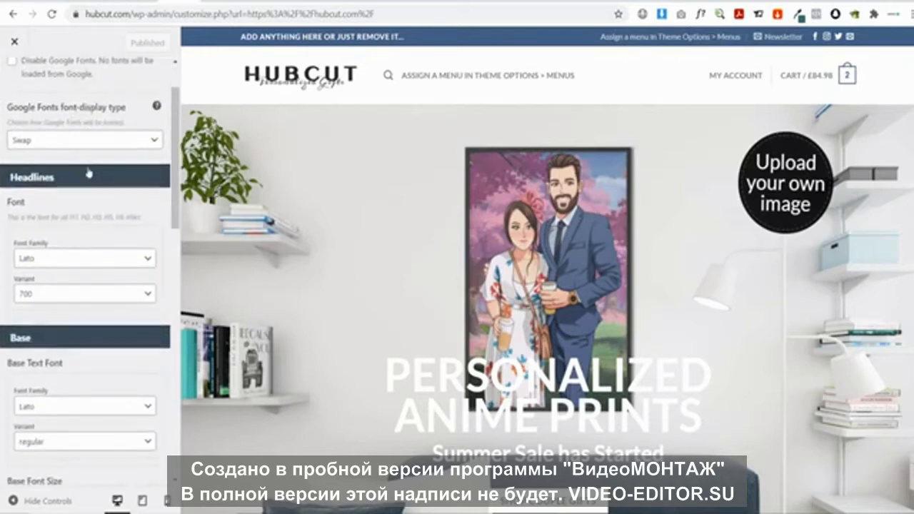
{"action": "scroll", "coordinate": [368, 322], "scroll_direction": "down", "scroll_amount": 1}
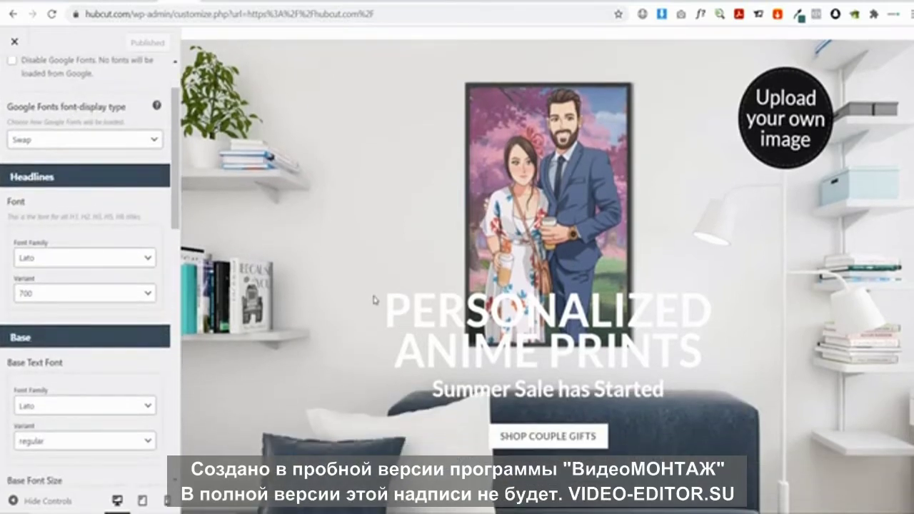
{"action": "left_click_drag", "start_coordinate": [385, 306], "coordinate": [699, 351]}
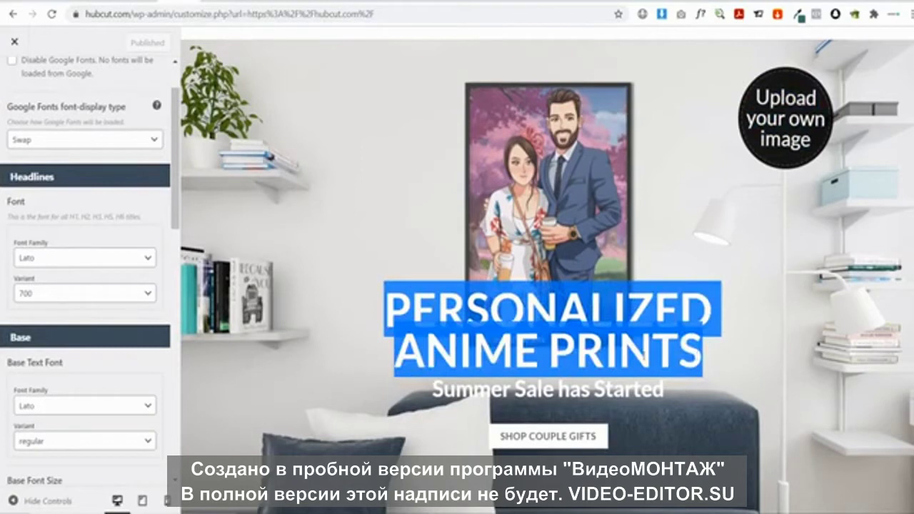
{"action": "left_click", "coordinate": [400, 304]}
{"action": "left_click", "coordinate": [41, 263]}
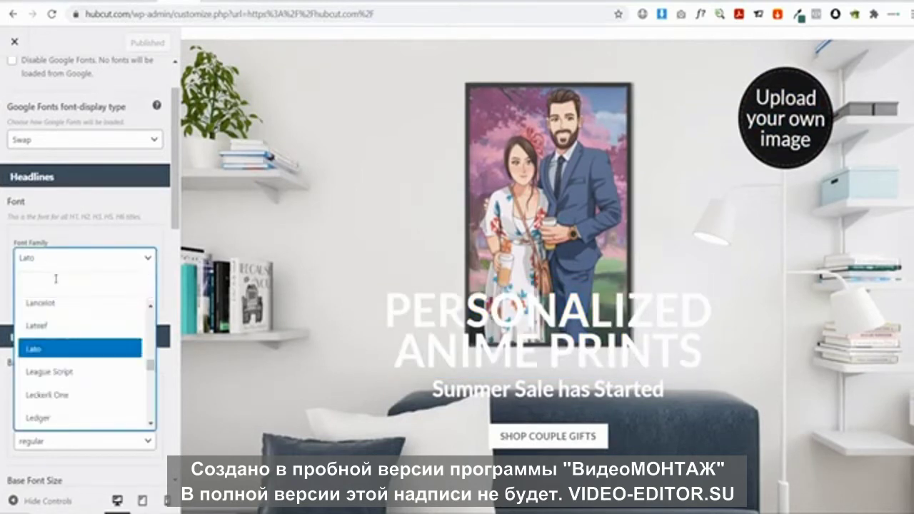
{"action": "type", "text": "jos"}
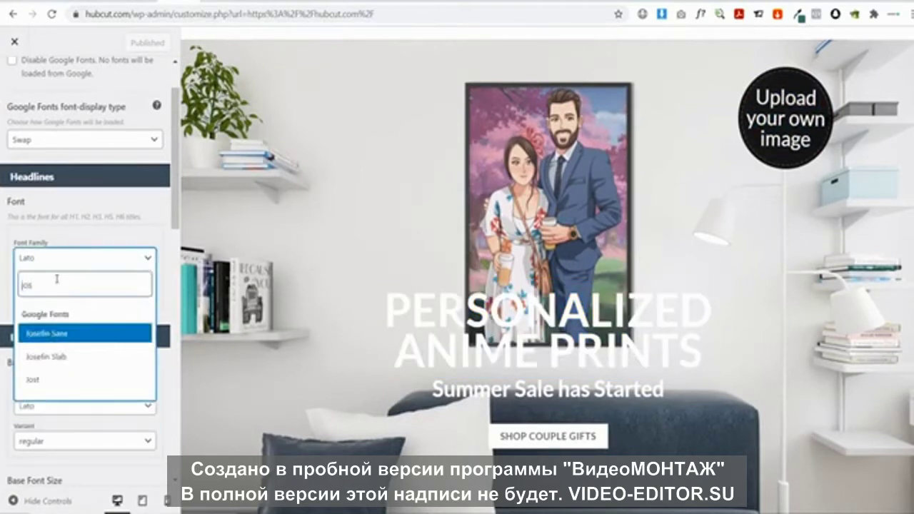
{"action": "left_click", "coordinate": [73, 334]}
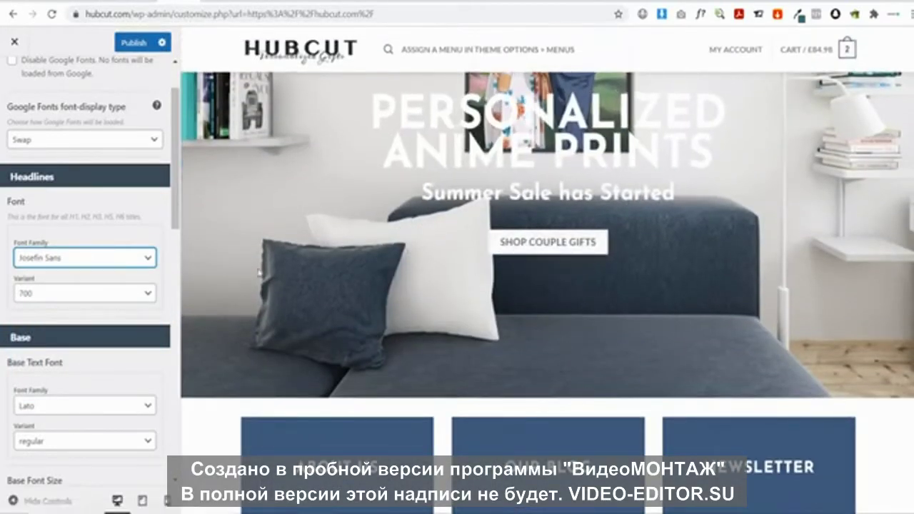
{"action": "scroll", "coordinate": [70, 298], "scroll_direction": "down", "scroll_amount": 2}
Set the Base Text Font to Montserrat
{"action": "left_click", "coordinate": [64, 280]}
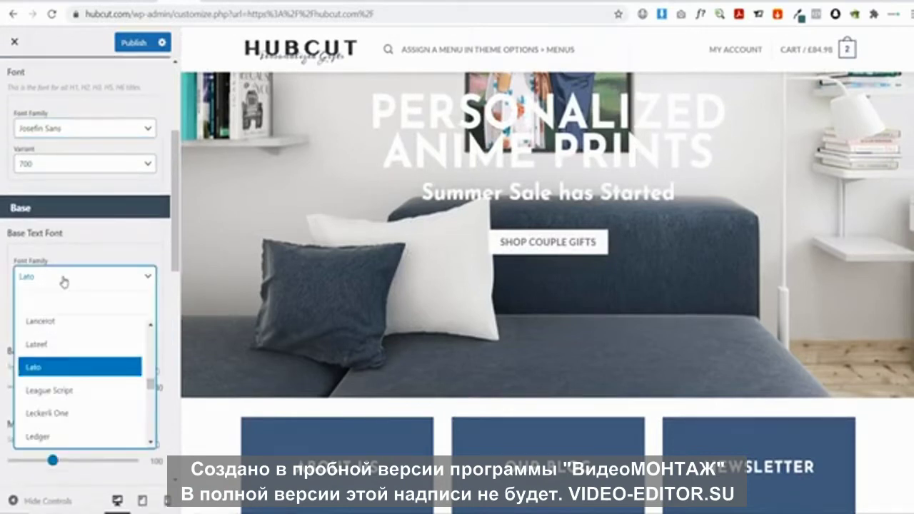
{"action": "type", "text": "jos"}
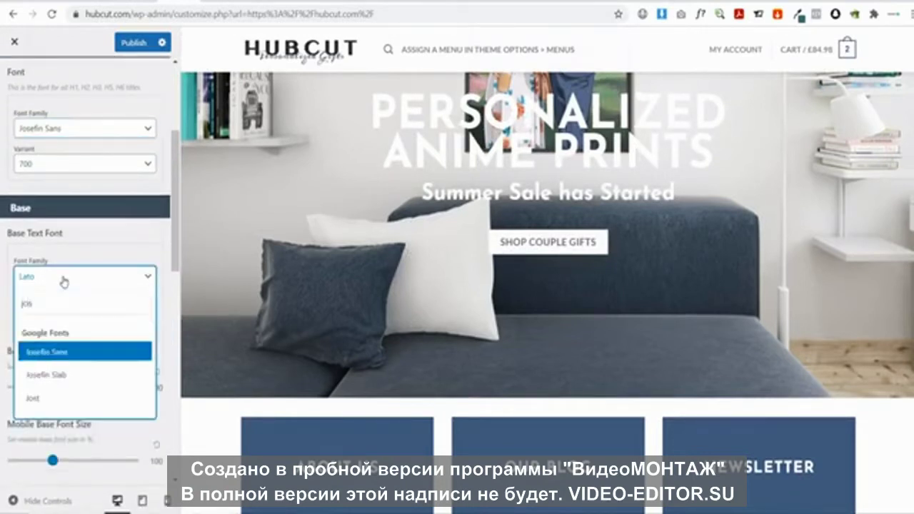
{"action": "key", "text": "BackSpace"}
{"action": "key", "text": "BackSpace"}
{"action": "key", "text": "BackSpace"}
{"action": "type", "text": "mont"}
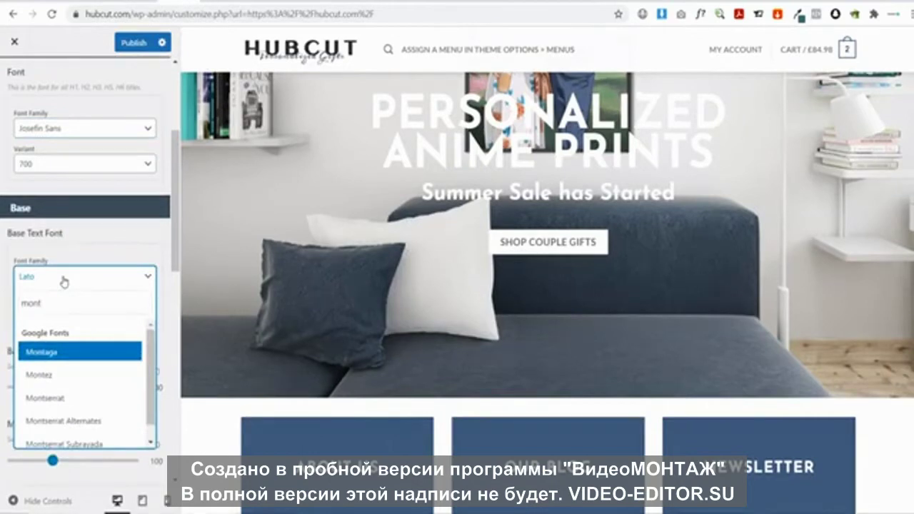
{"action": "left_click", "coordinate": [75, 398]}
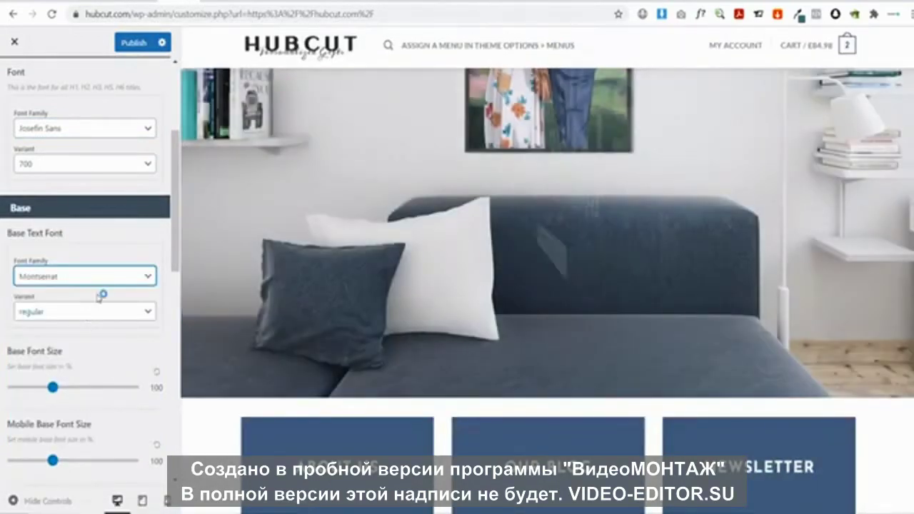
{"action": "scroll", "coordinate": [100, 297], "scroll_direction": "down", "scroll_amount": 5}
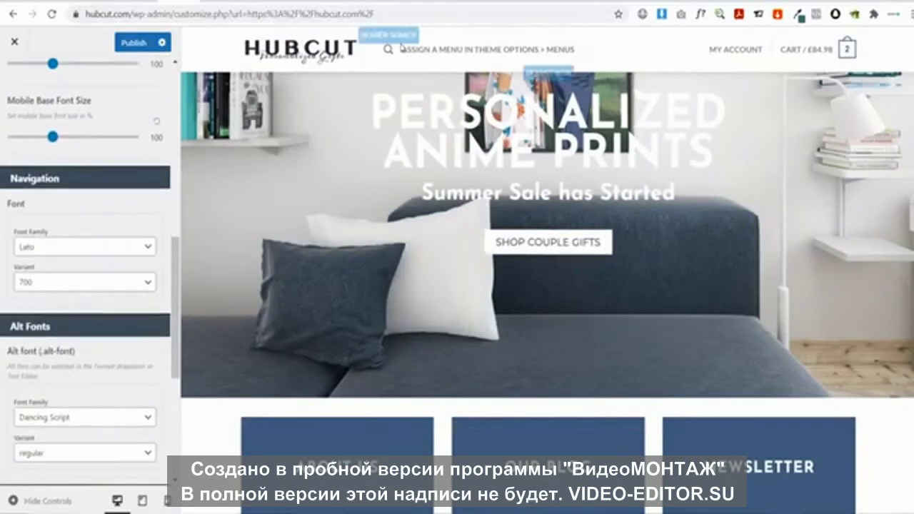
Set the Navigation font family to Josefin Sans and publish the typography changes
{"action": "left_click", "coordinate": [34, 252]}
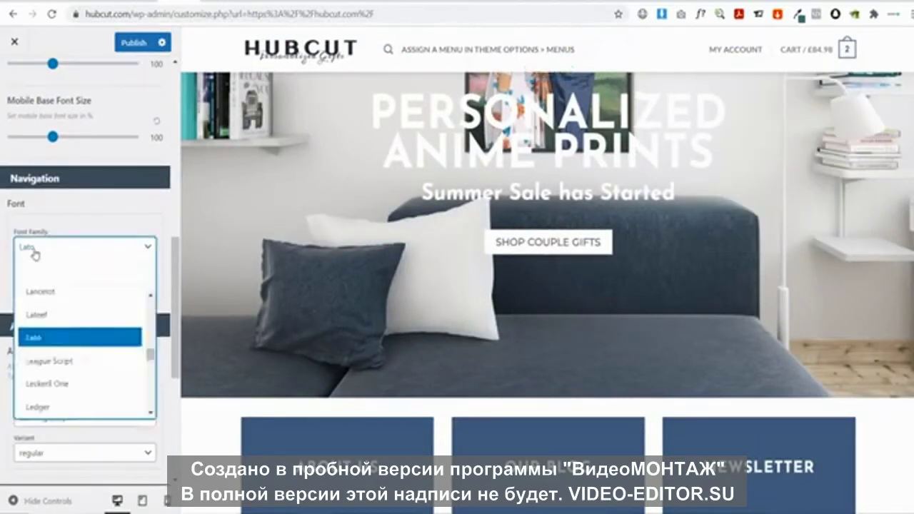
{"action": "type", "text": "jos"}
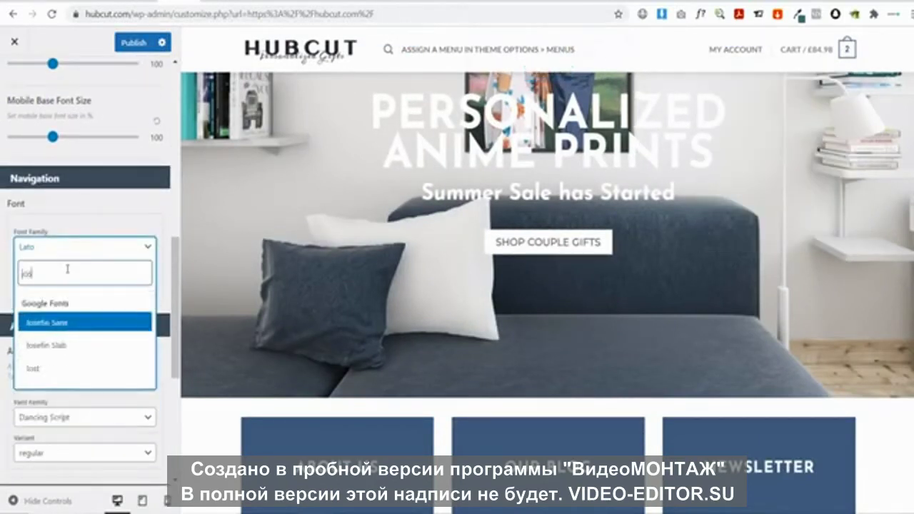
{"action": "left_click", "coordinate": [66, 324]}
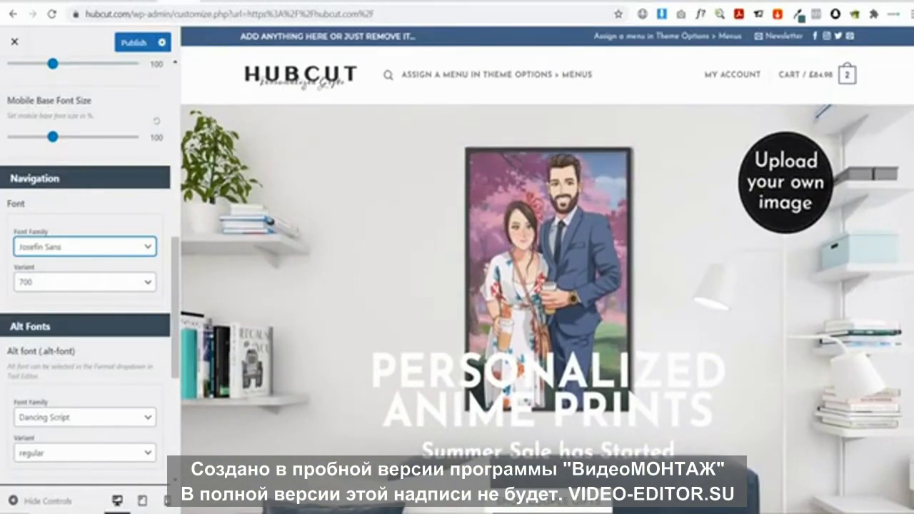
{"action": "scroll", "coordinate": [440, 254], "scroll_direction": "down", "scroll_amount": 6}
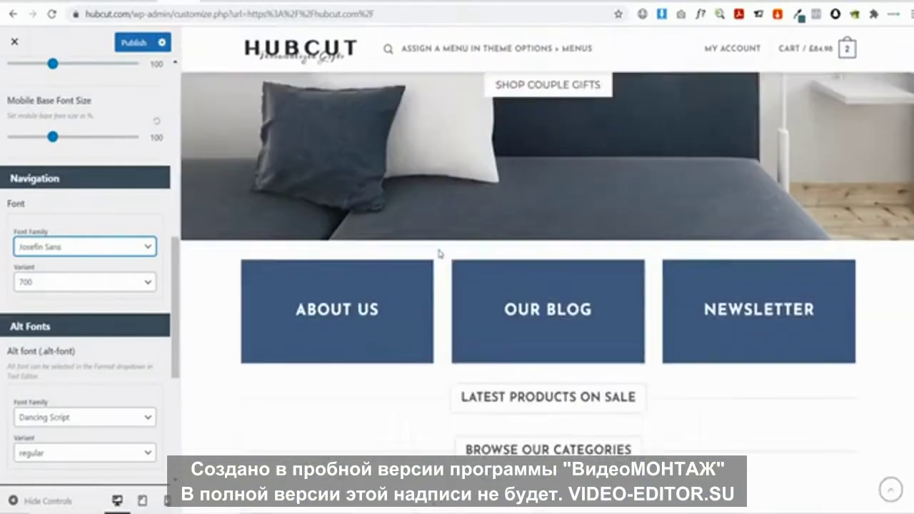
{"action": "scroll", "coordinate": [439, 254], "scroll_direction": "up", "scroll_amount": 6}
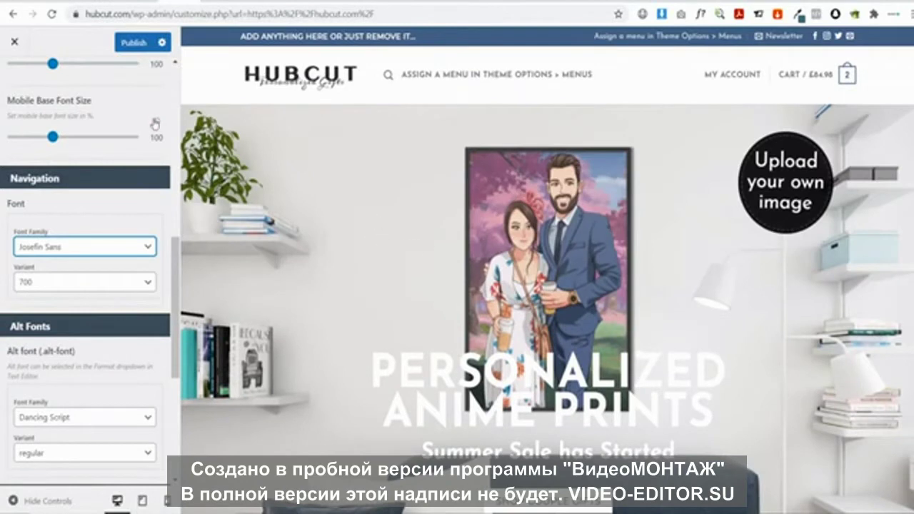
{"action": "left_click", "coordinate": [132, 43]}
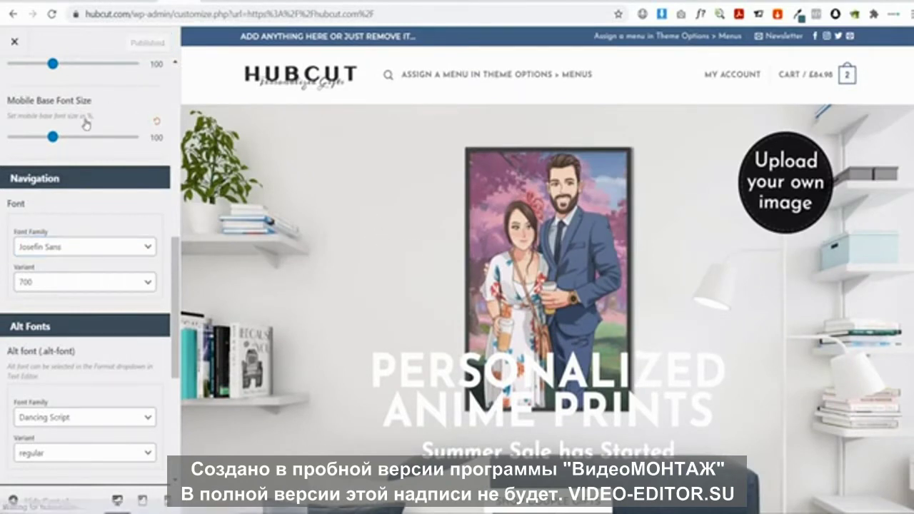
Return to the Customizer's Style list and open the Colors settings
{"action": "scroll", "coordinate": [86, 123], "scroll_direction": "up", "scroll_amount": 8}
{"action": "left_click", "coordinate": [17, 84]}
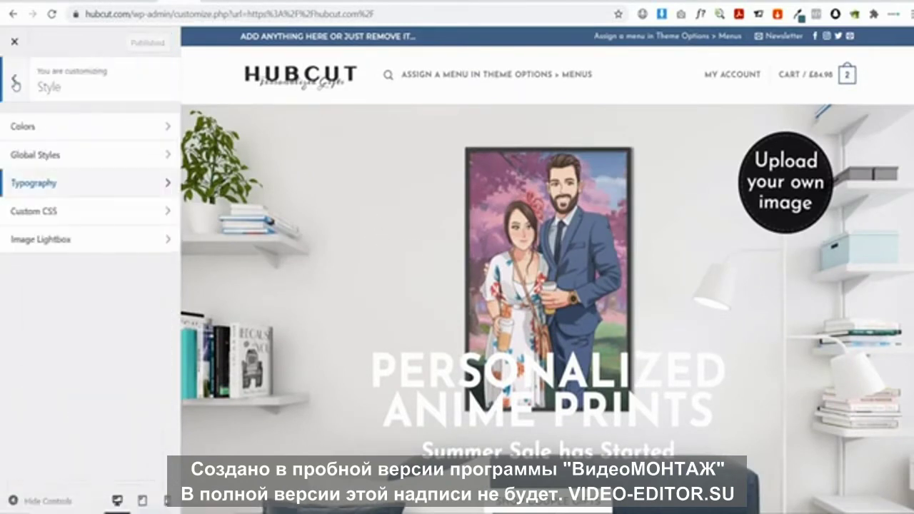
{"action": "left_click", "coordinate": [61, 135]}
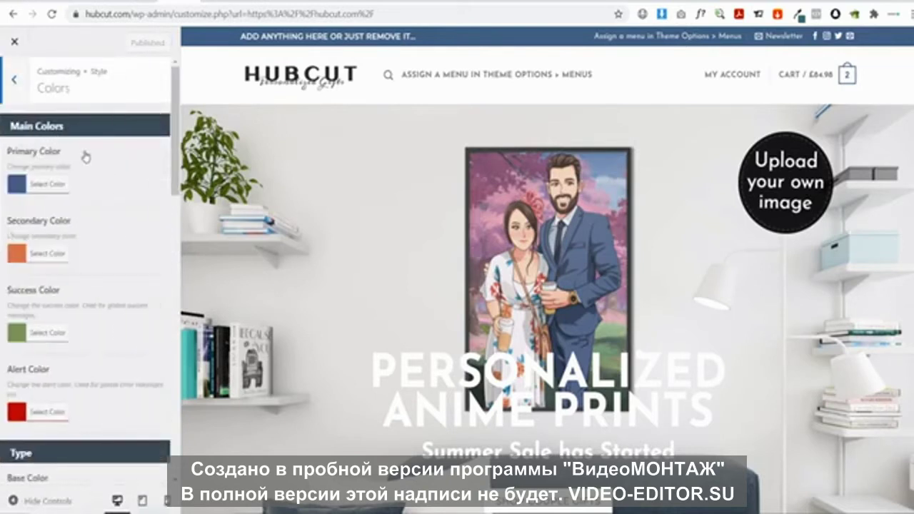
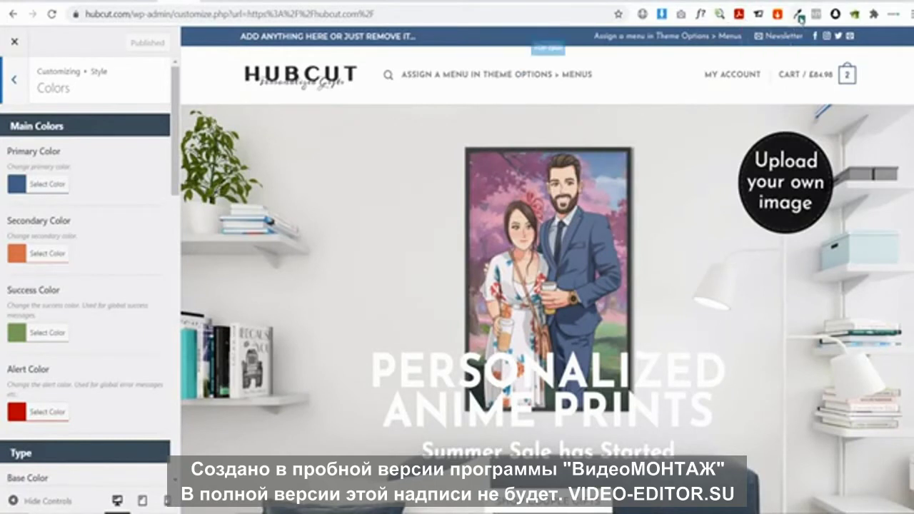
Set the primary colour to slate grey #6b8996, copied with the Eye Dropper extension
{"action": "left_click", "coordinate": [799, 14]}
{"action": "left_click", "coordinate": [522, 171]}
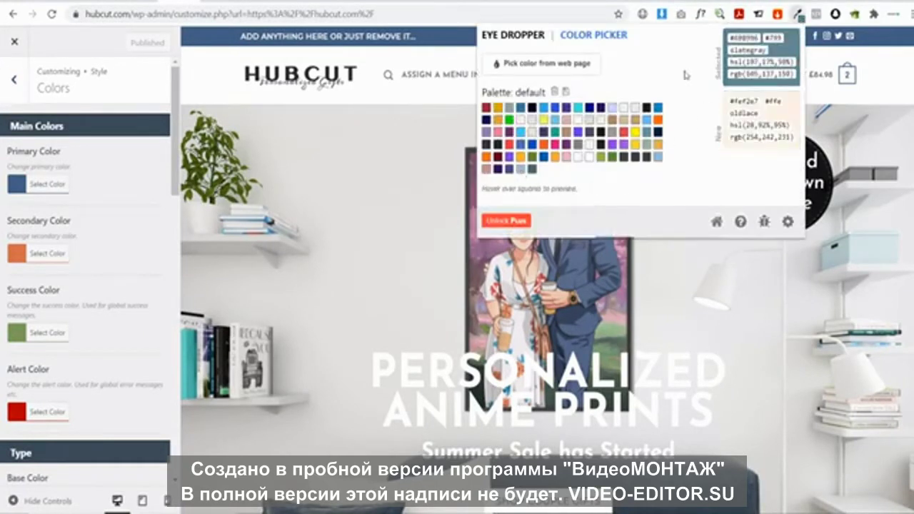
{"action": "double_click", "coordinate": [742, 37]}
{"action": "key", "text": "ctrl+c"}
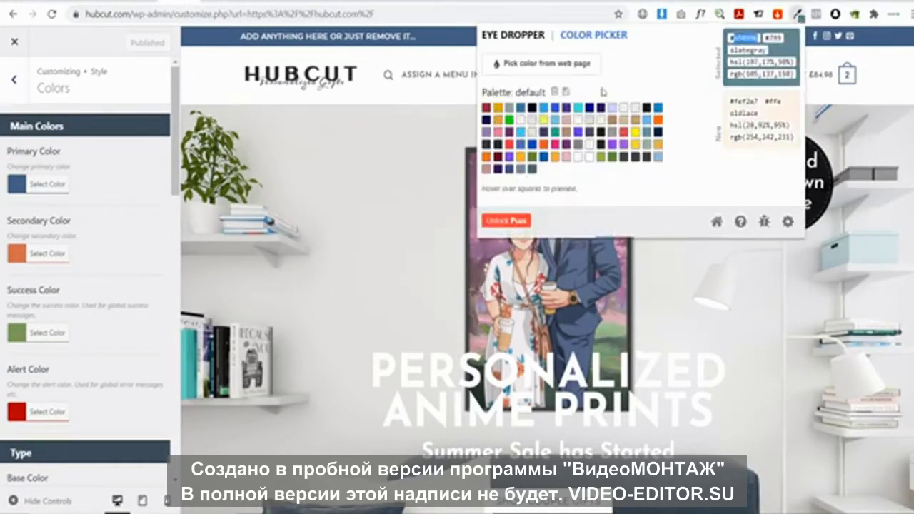
{"action": "left_click", "coordinate": [36, 189]}
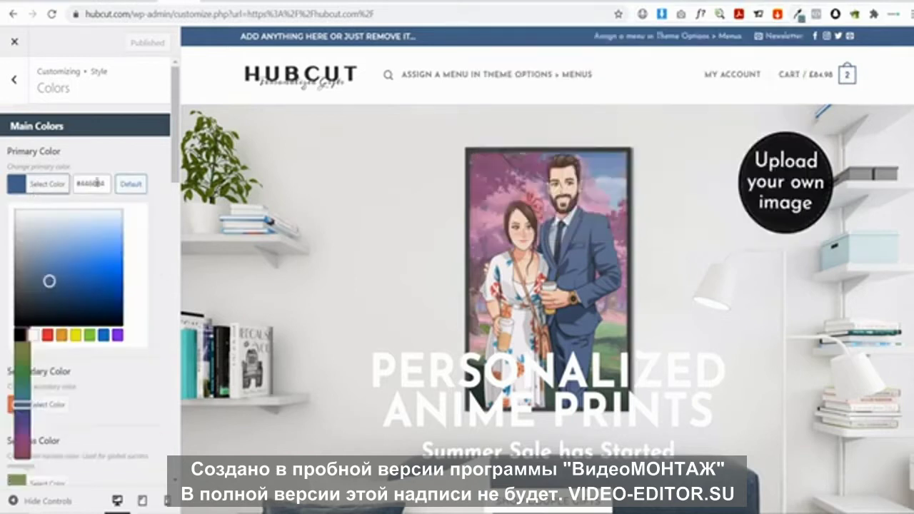
{"action": "triple_click", "coordinate": [97, 184]}
{"action": "key", "text": "ctrl+v"}
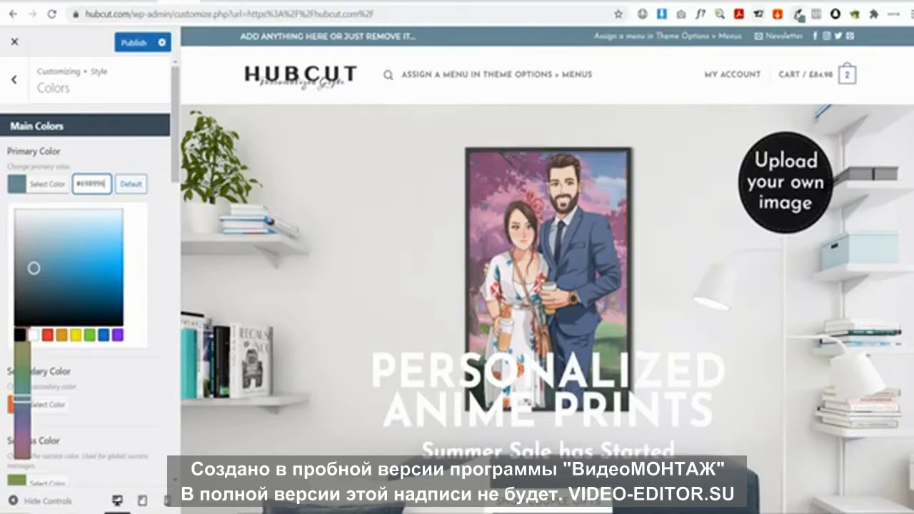
Set the secondary colour to dark teal #407076, copied with the Eye Dropper extension
{"action": "left_click", "coordinate": [799, 14]}
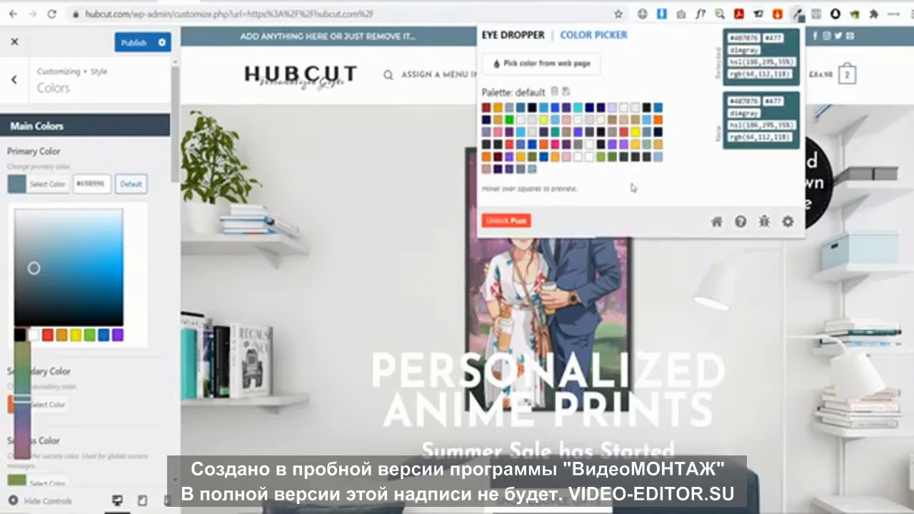
{"action": "double_click", "coordinate": [736, 38]}
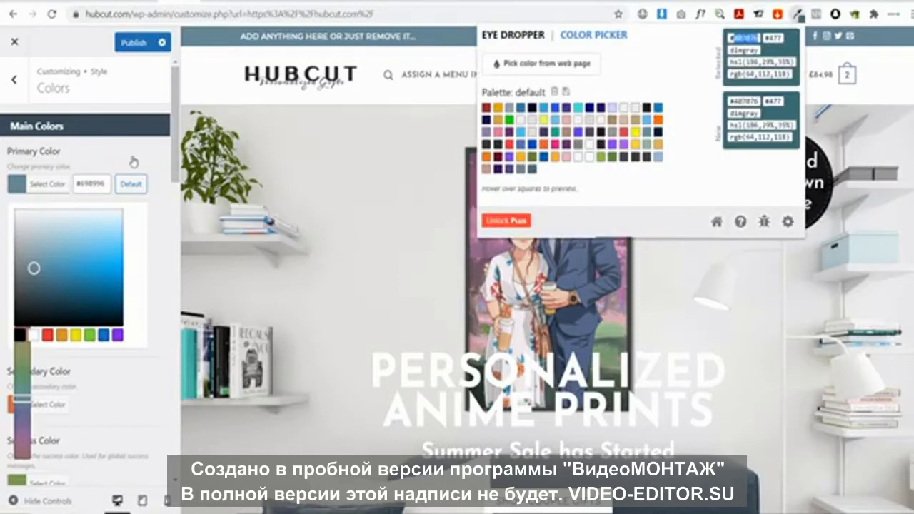
{"action": "left_click", "coordinate": [133, 162]}
{"action": "left_click", "coordinate": [47, 252]}
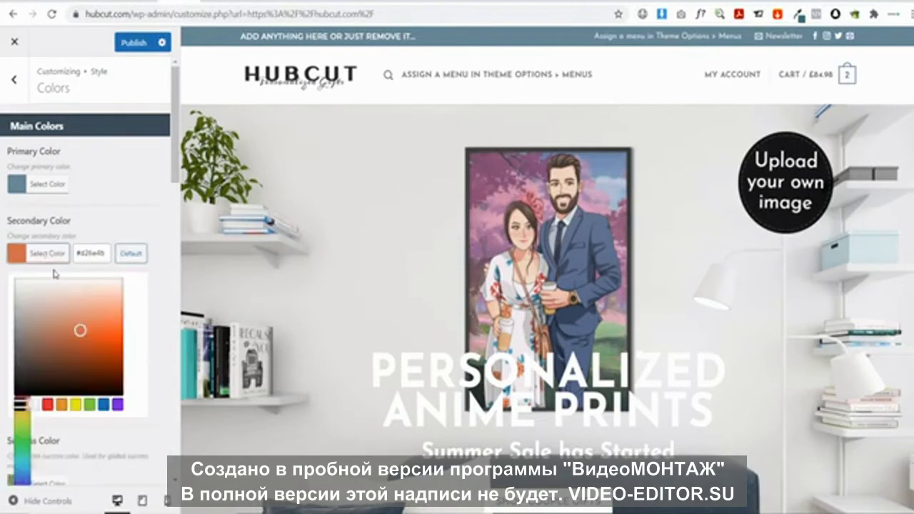
{"action": "double_click", "coordinate": [88, 253]}
{"action": "left_click", "coordinate": [134, 182]}
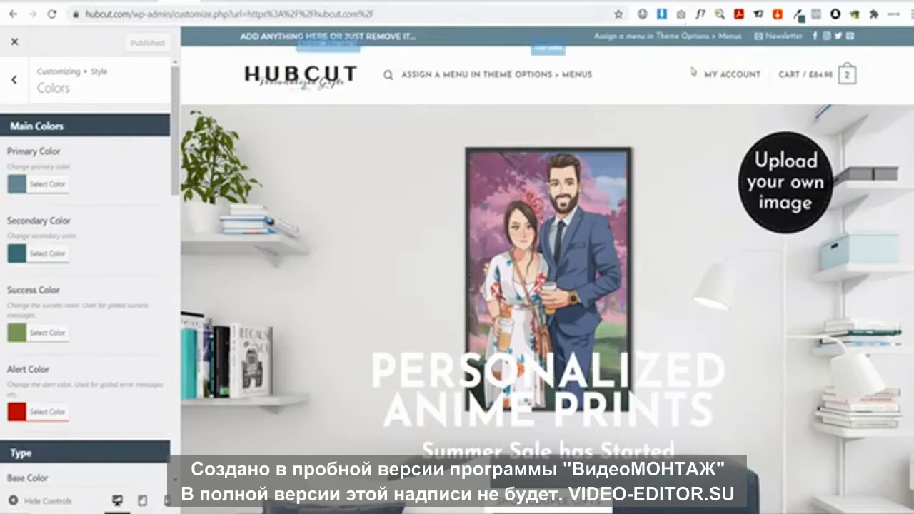
Review the colour settings and exit the Customizer to the live site
{"action": "scroll", "coordinate": [533, 204], "scroll_direction": "down", "scroll_amount": 7}
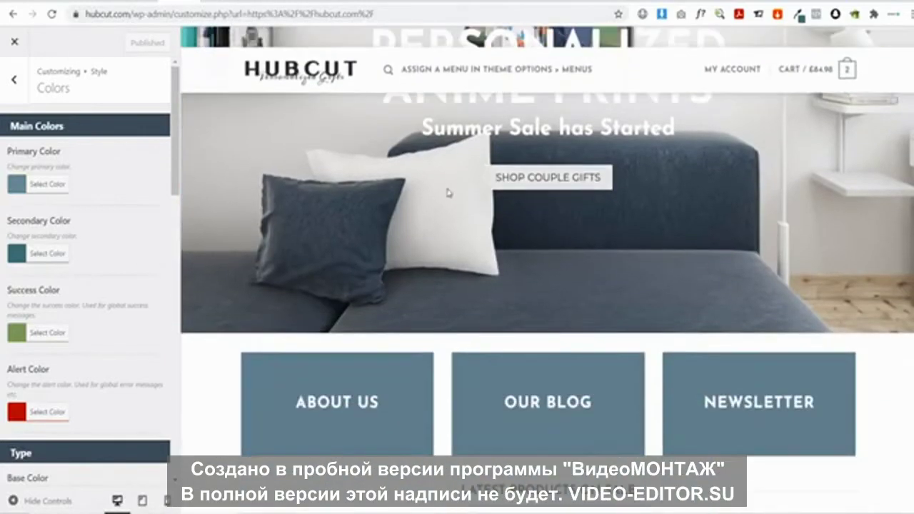
{"action": "scroll", "coordinate": [424, 190], "scroll_direction": "up", "scroll_amount": 3}
{"action": "scroll", "coordinate": [402, 197], "scroll_direction": "up", "scroll_amount": 4}
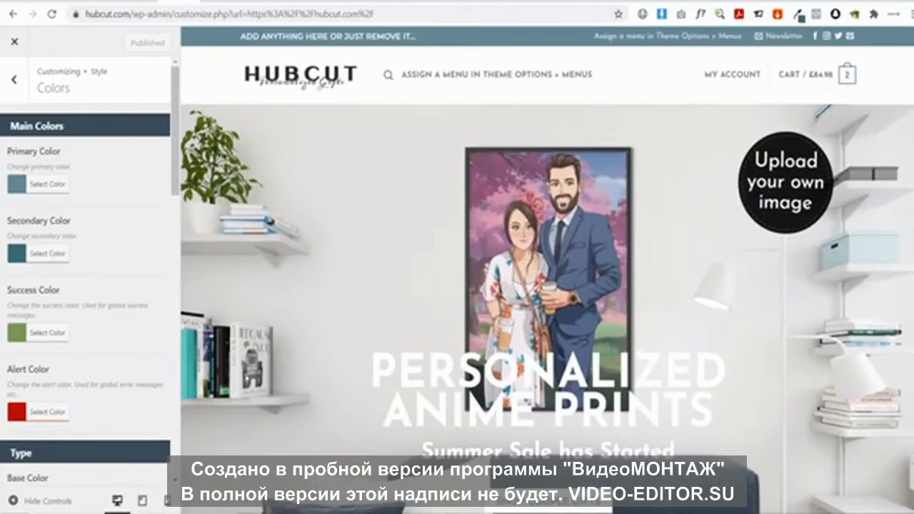
{"action": "left_click", "coordinate": [17, 46]}
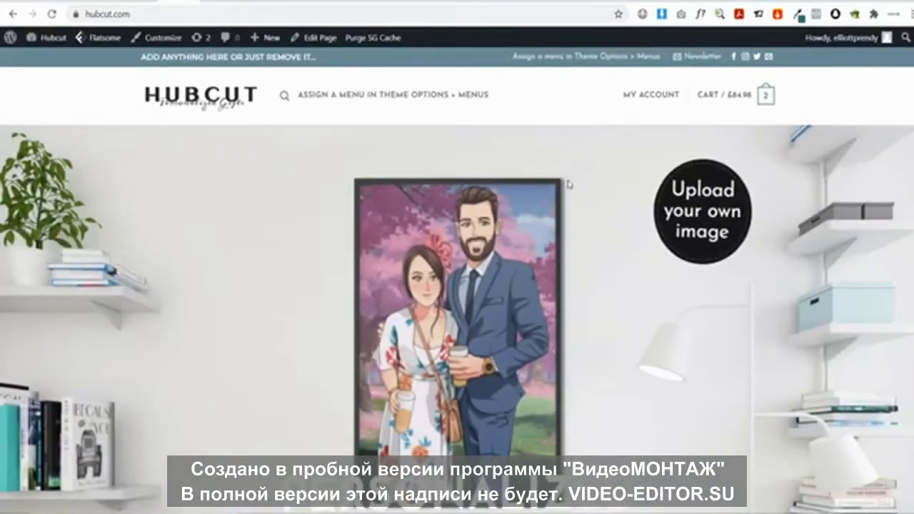
Scroll the live HUBCUT homepage down to the newsletter banner and back to the top
{"action": "scroll", "coordinate": [564, 179], "scroll_direction": "down", "scroll_amount": 7}
{"action": "scroll", "coordinate": [563, 157], "scroll_direction": "down", "scroll_amount": 2}
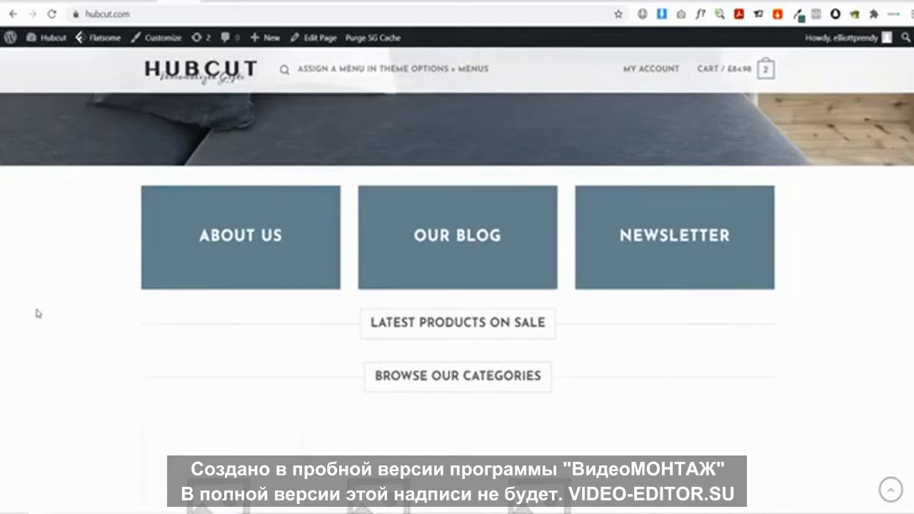
{"action": "scroll", "coordinate": [500, 302], "scroll_direction": "down", "scroll_amount": 2}
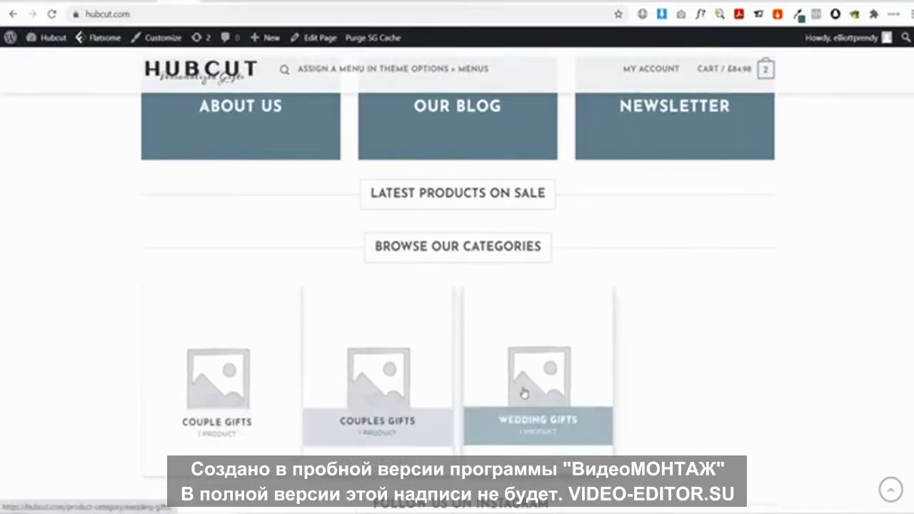
{"action": "scroll", "coordinate": [240, 386], "scroll_direction": "up", "scroll_amount": 2}
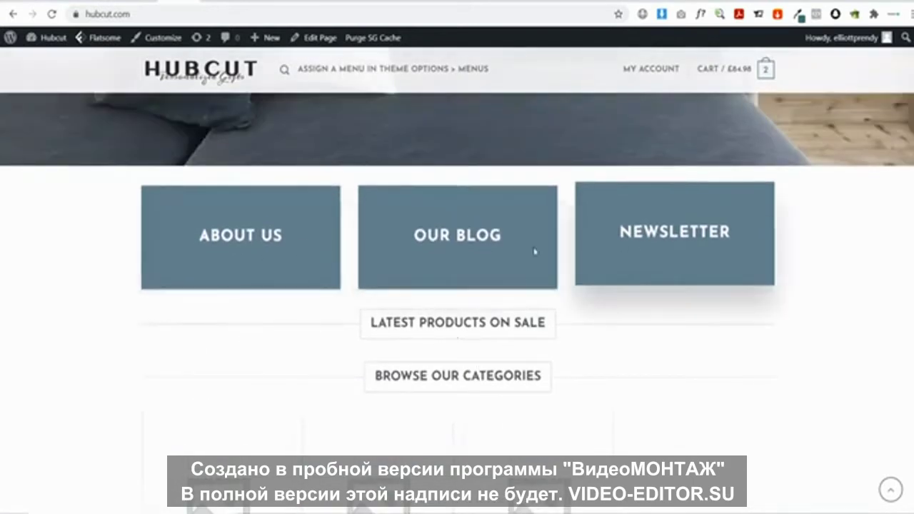
{"action": "scroll", "coordinate": [677, 237], "scroll_direction": "down", "scroll_amount": 5}
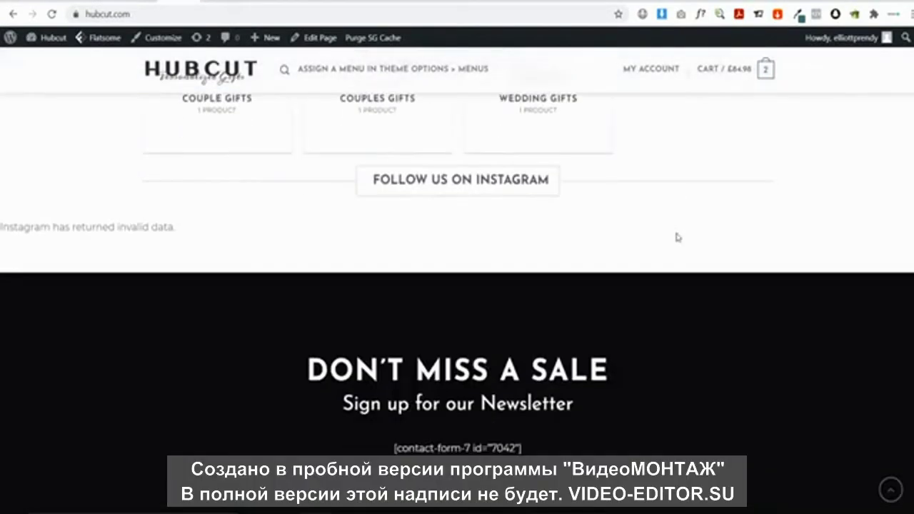
{"action": "scroll", "coordinate": [348, 288], "scroll_direction": "down", "scroll_amount": 2}
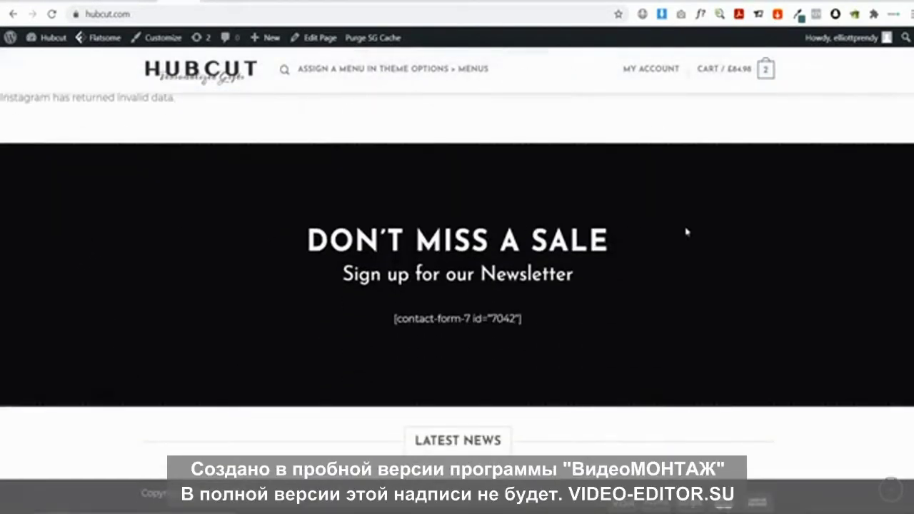
{"action": "scroll", "coordinate": [457, 285], "scroll_direction": "down", "scroll_amount": 1}
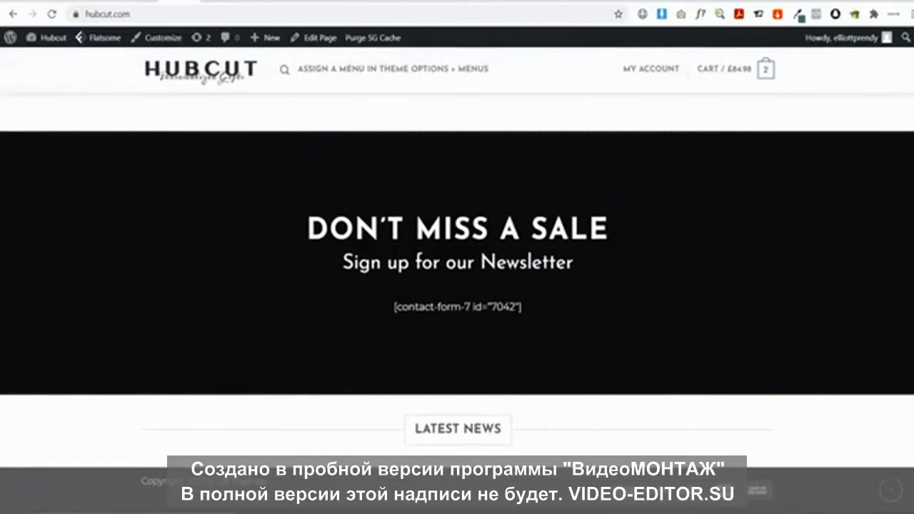
{"action": "scroll", "coordinate": [594, 289], "scroll_direction": "up", "scroll_amount": 15}
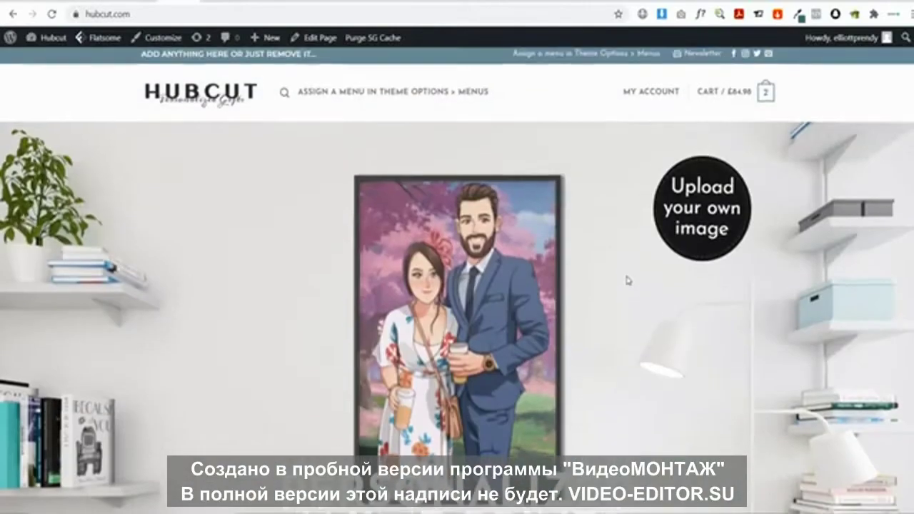
{"action": "scroll", "coordinate": [635, 278], "scroll_direction": "down", "scroll_amount": 2}
{"action": "scroll", "coordinate": [635, 275], "scroll_direction": "down", "scroll_amount": 15}
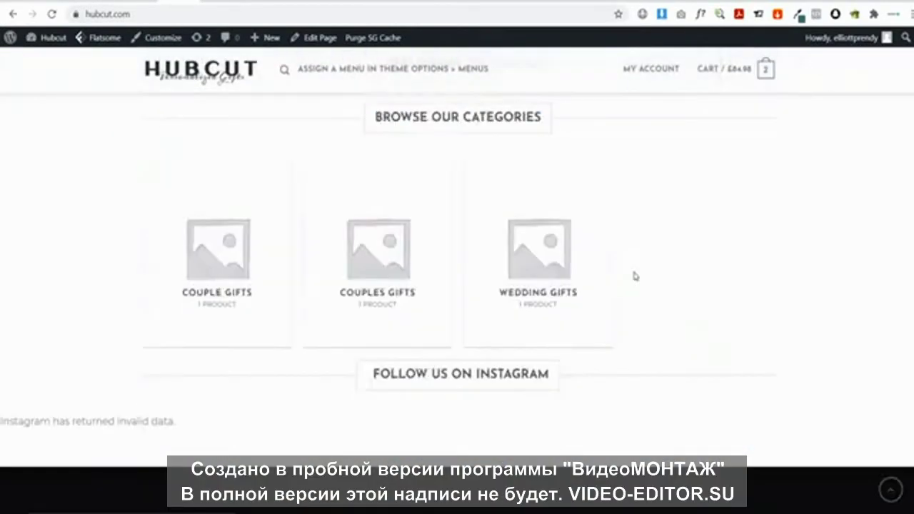
{"action": "scroll", "coordinate": [654, 284], "scroll_direction": "up", "scroll_amount": 10}
{"action": "scroll", "coordinate": [666, 289], "scroll_direction": "up", "scroll_amount": 6}
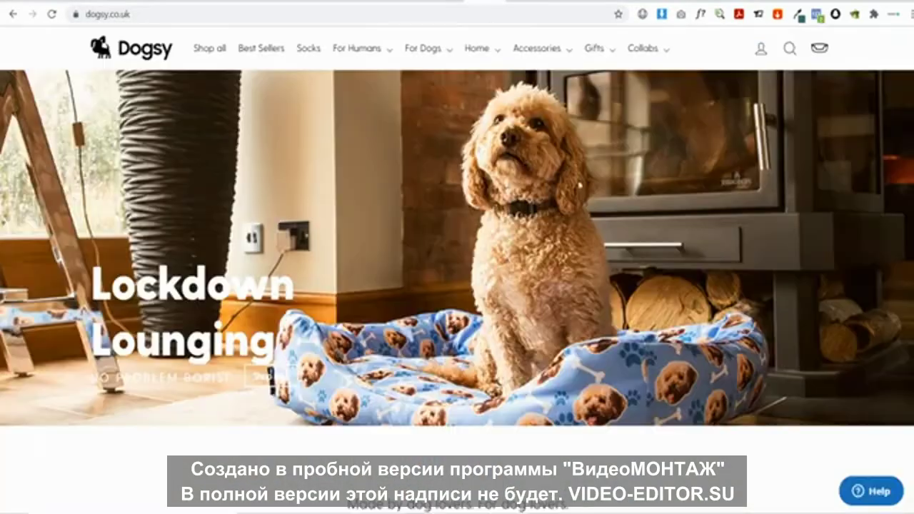
Scroll through the Dogsy homepage and select the opening of its About Us paragraph
{"action": "scroll", "coordinate": [359, 272], "scroll_direction": "down", "scroll_amount": 12}
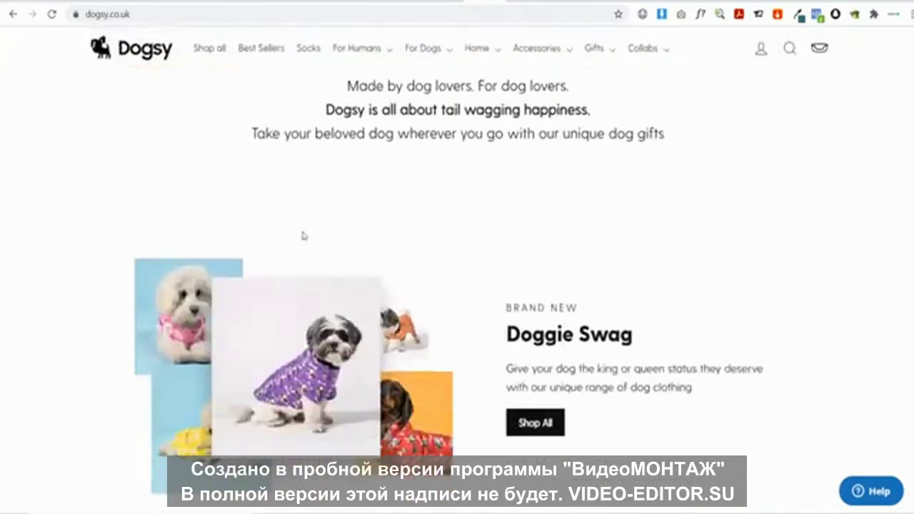
{"action": "scroll", "coordinate": [242, 255], "scroll_direction": "up", "scroll_amount": 2}
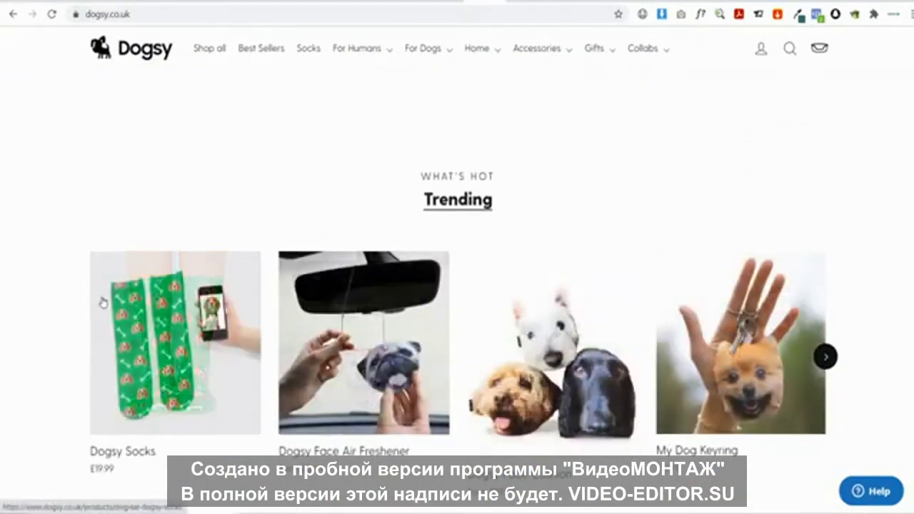
{"action": "scroll", "coordinate": [102, 303], "scroll_direction": "down", "scroll_amount": 12}
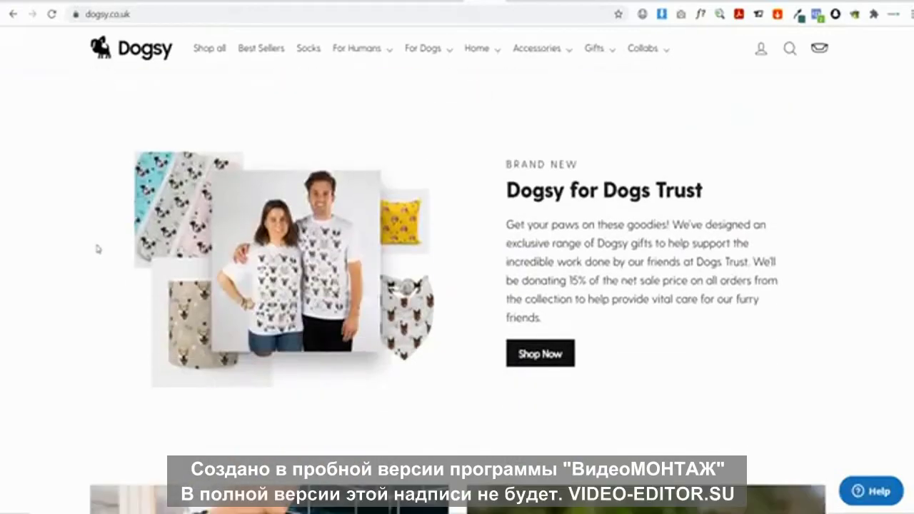
{"action": "scroll", "coordinate": [212, 151], "scroll_direction": "up", "scroll_amount": 2}
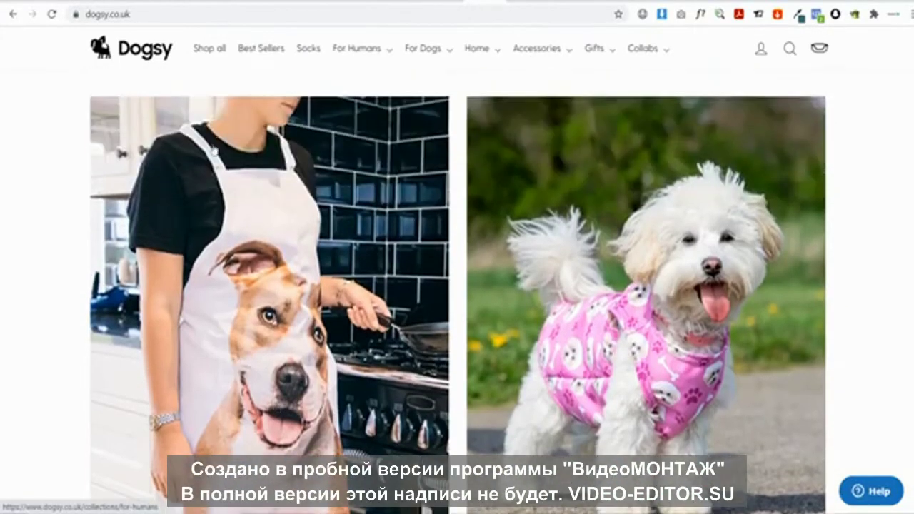
{"action": "scroll", "coordinate": [614, 279], "scroll_direction": "up", "scroll_amount": 2}
{"action": "scroll", "coordinate": [696, 321], "scroll_direction": "down", "scroll_amount": 6}
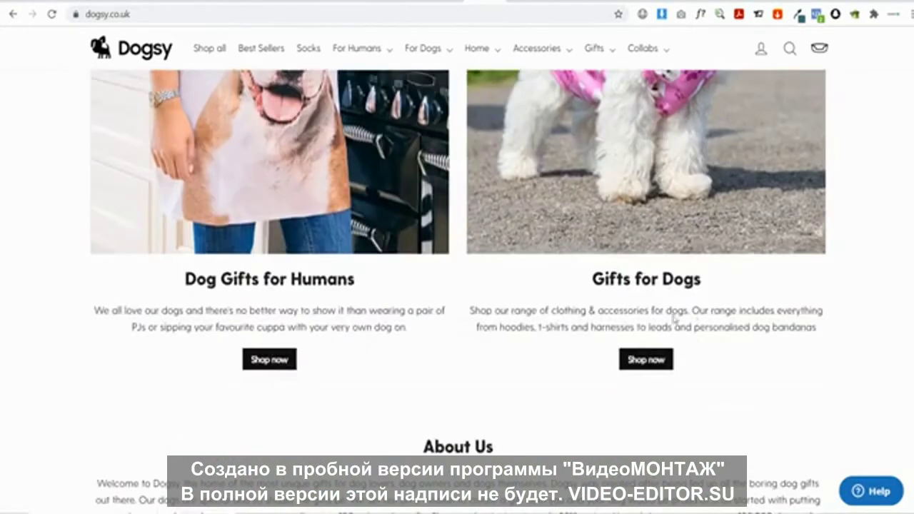
{"action": "scroll", "coordinate": [418, 337], "scroll_direction": "down", "scroll_amount": 5}
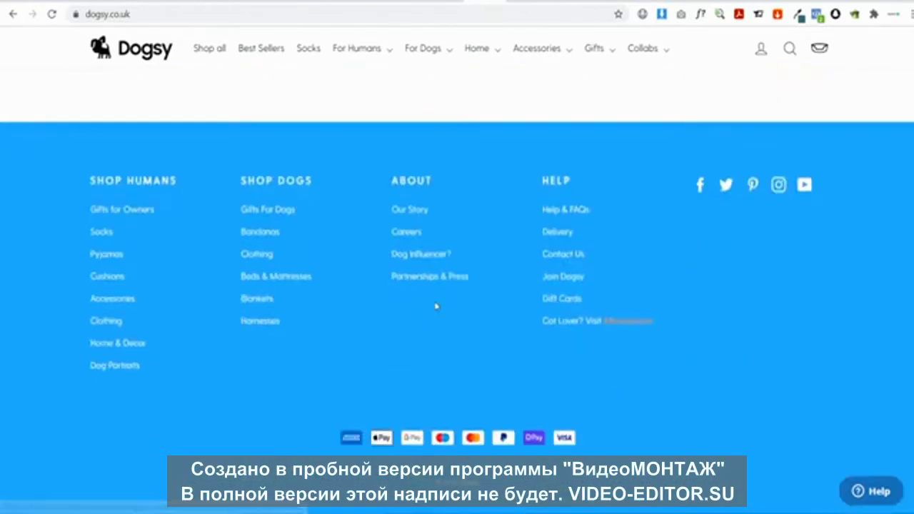
{"action": "scroll", "coordinate": [156, 280], "scroll_direction": "up", "scroll_amount": 3}
{"action": "left_click_drag", "start_coordinate": [46, 214], "coordinate": [806, 225]}
{"action": "left_click", "coordinate": [764, 291]}
Scroll back up the Dogsy homepage and look over its navigation categories
{"action": "scroll", "coordinate": [581, 300], "scroll_direction": "down", "scroll_amount": 7}
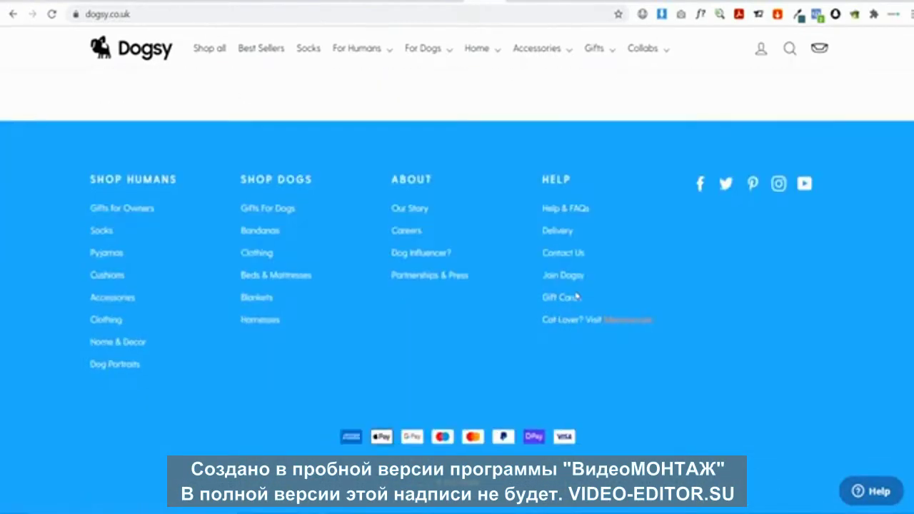
{"action": "scroll", "coordinate": [598, 307], "scroll_direction": "up", "scroll_amount": 10}
{"action": "scroll", "coordinate": [693, 352], "scroll_direction": "up", "scroll_amount": 20}
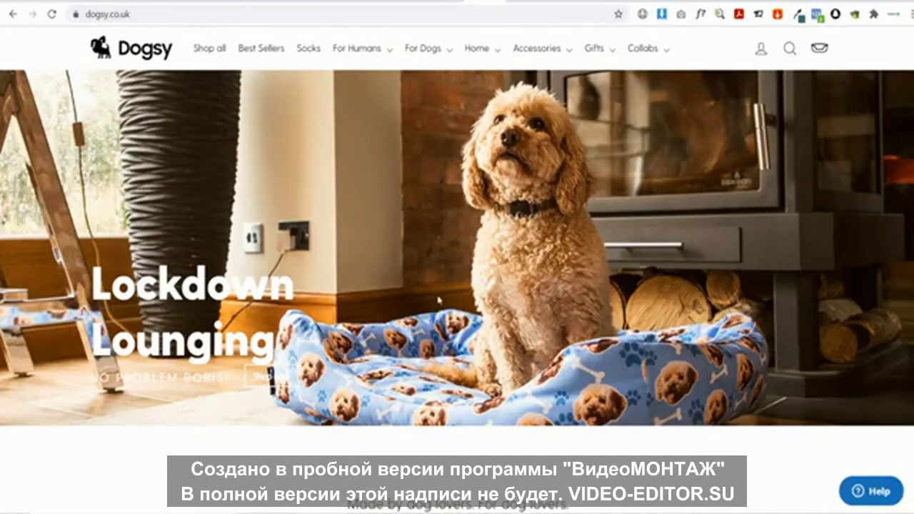
{"action": "scroll", "coordinate": [424, 299], "scroll_direction": "down", "scroll_amount": 7}
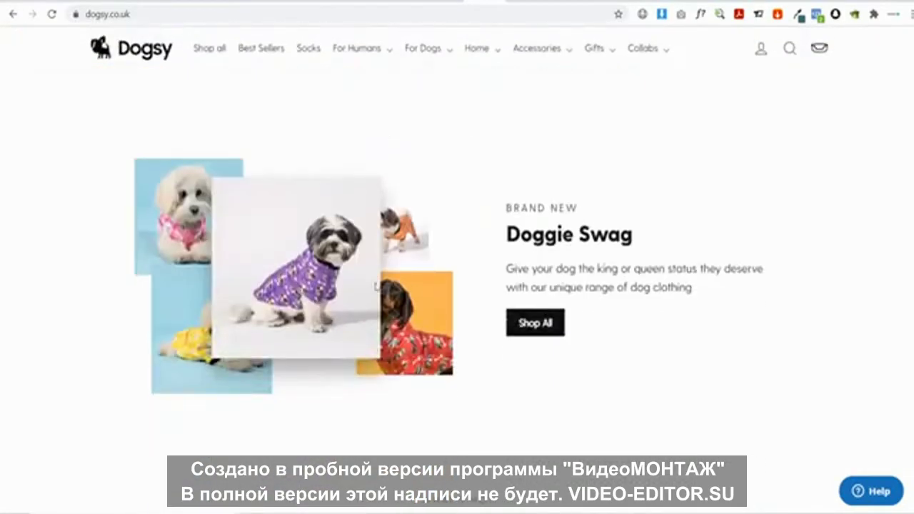
{"action": "scroll", "coordinate": [327, 272], "scroll_direction": "up", "scroll_amount": 7}
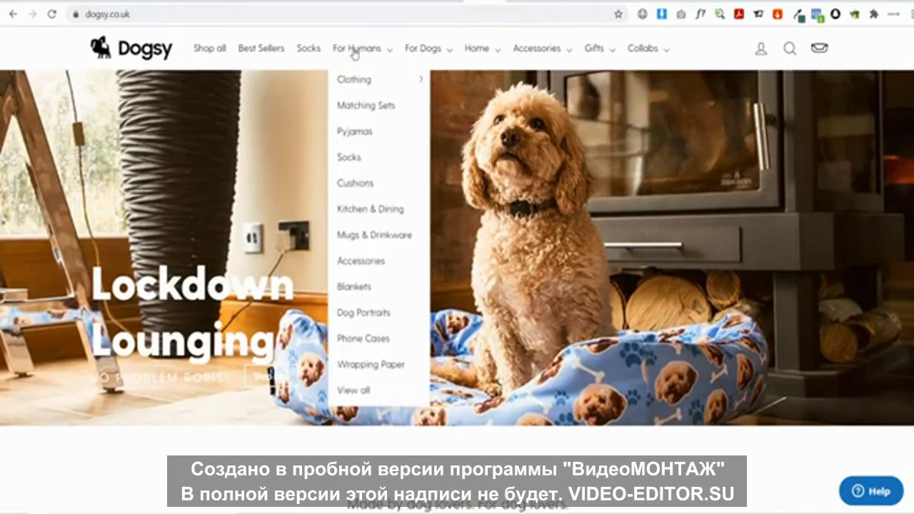
{"action": "mouse_move", "coordinate": [653, 56]}
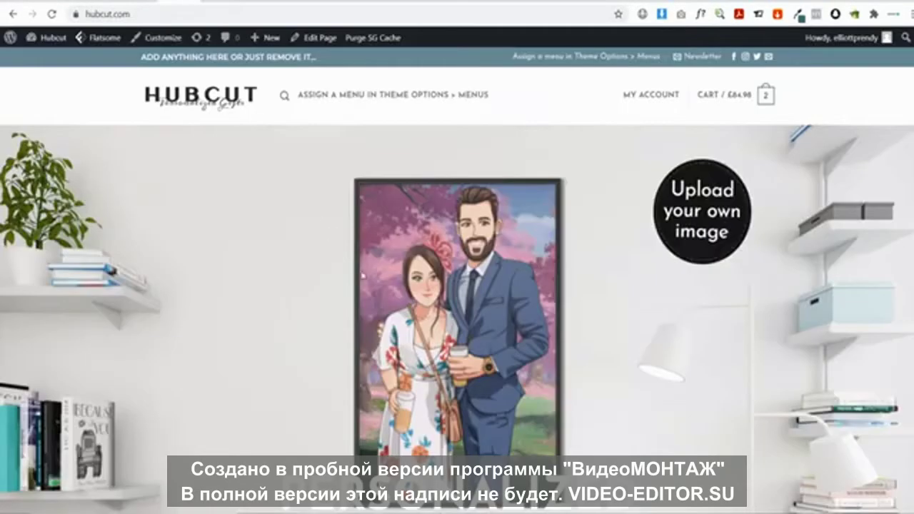
Open the HUBCUT Home page in UX Builder from the admin bar's Edit Page menu
{"action": "scroll", "coordinate": [271, 249], "scroll_direction": "down", "scroll_amount": 3}
{"action": "scroll", "coordinate": [317, 218], "scroll_direction": "up", "scroll_amount": 3}
{"action": "mouse_move", "coordinate": [315, 37]}
{"action": "left_click", "coordinate": [329, 63]}
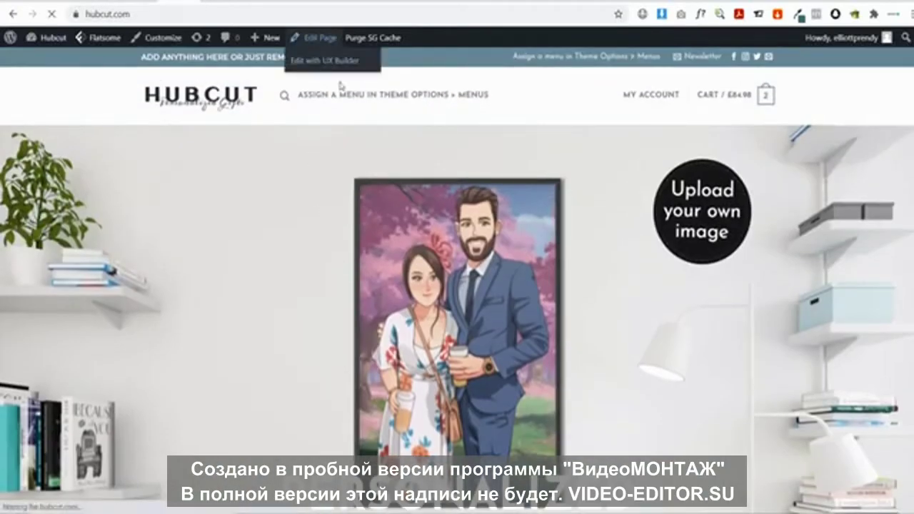
{"action": "scroll", "coordinate": [329, 188], "scroll_direction": "down", "scroll_amount": 6}
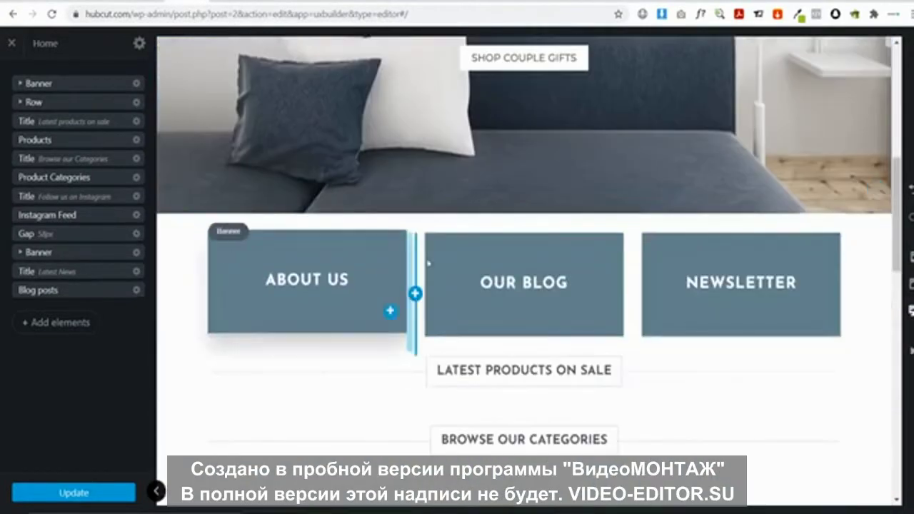
Delete the About Us banner column from the homepage
{"action": "scroll", "coordinate": [218, 178], "scroll_direction": "down", "scroll_amount": 1}
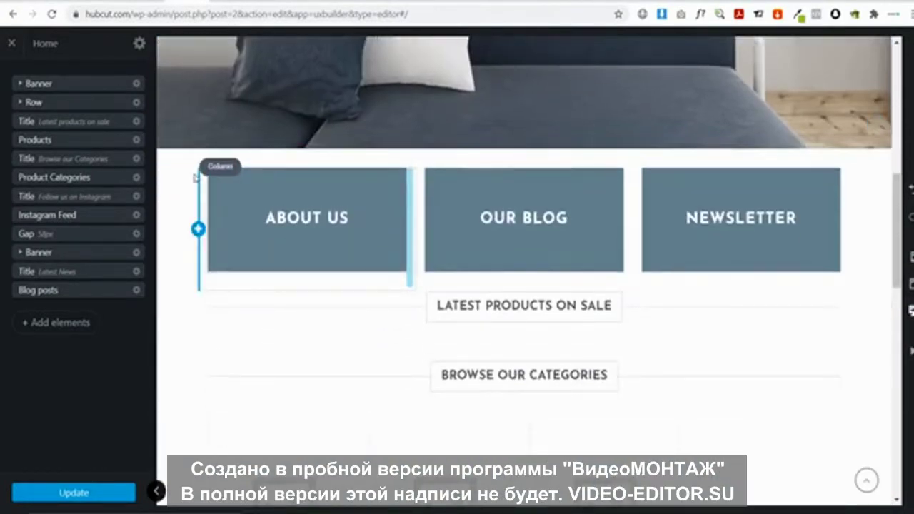
{"action": "left_click", "coordinate": [197, 181]}
{"action": "key", "text": "Escape"}
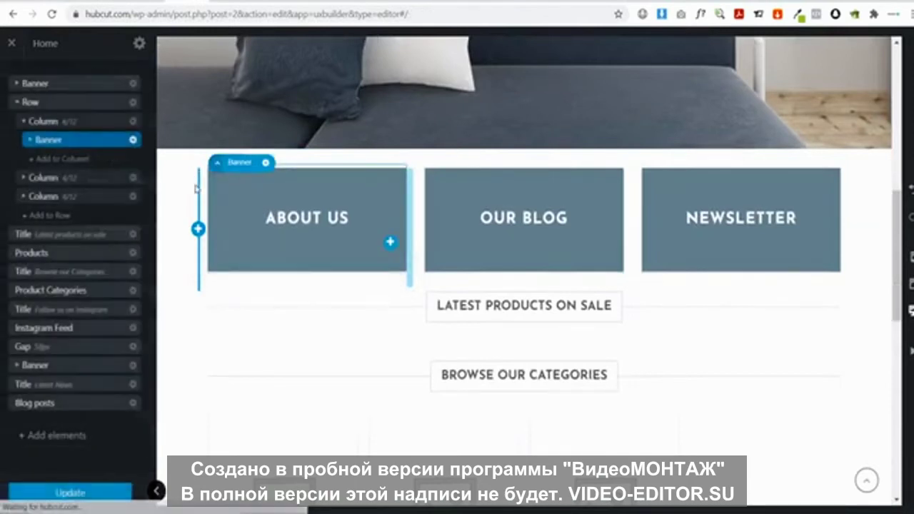
{"action": "left_click", "coordinate": [203, 261]}
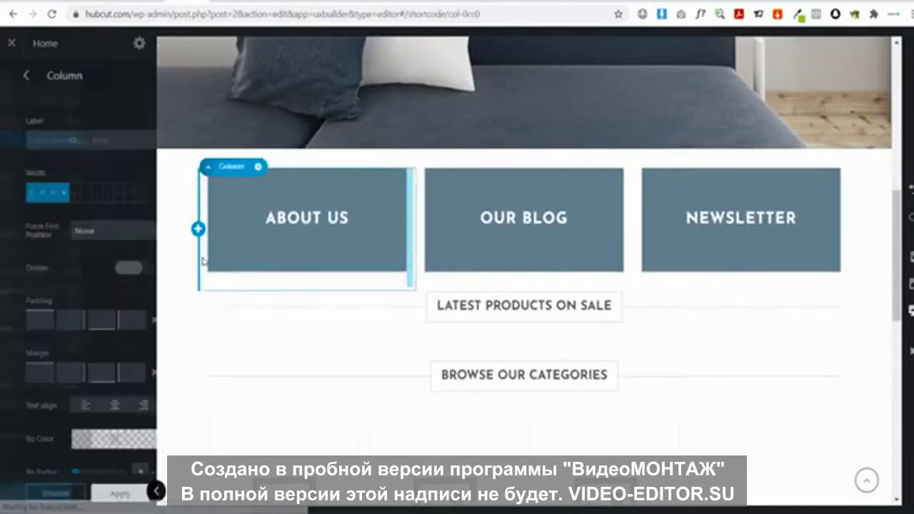
{"action": "left_click", "coordinate": [259, 169]}
{"action": "left_click", "coordinate": [230, 274]}
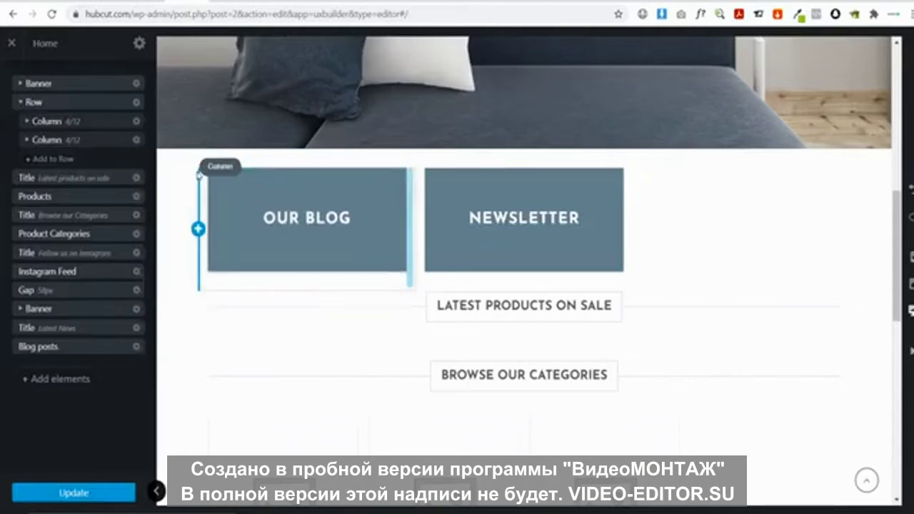
Delete the Our Blog and Newsletter banner columns
{"action": "left_click", "coordinate": [203, 191]}
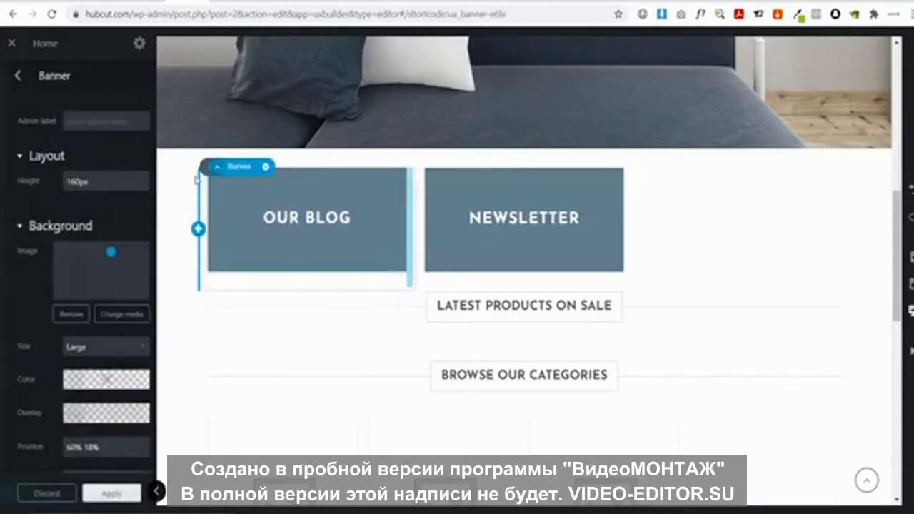
{"action": "key", "text": "Escape"}
{"action": "right_click", "coordinate": [203, 207]}
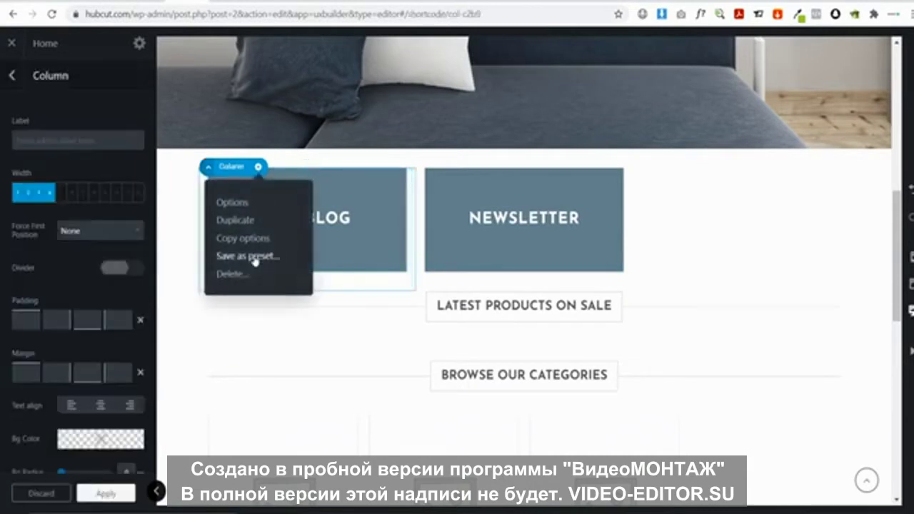
{"action": "left_click", "coordinate": [230, 273]}
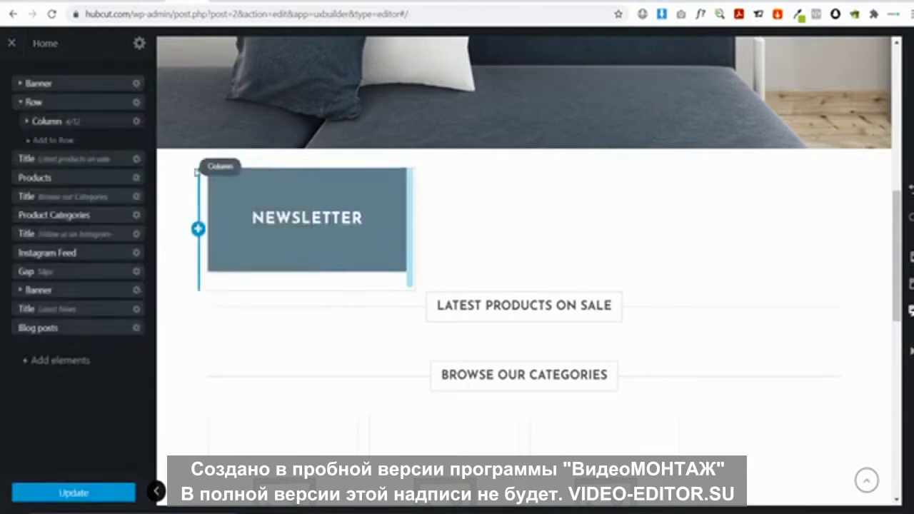
{"action": "right_click", "coordinate": [200, 174]}
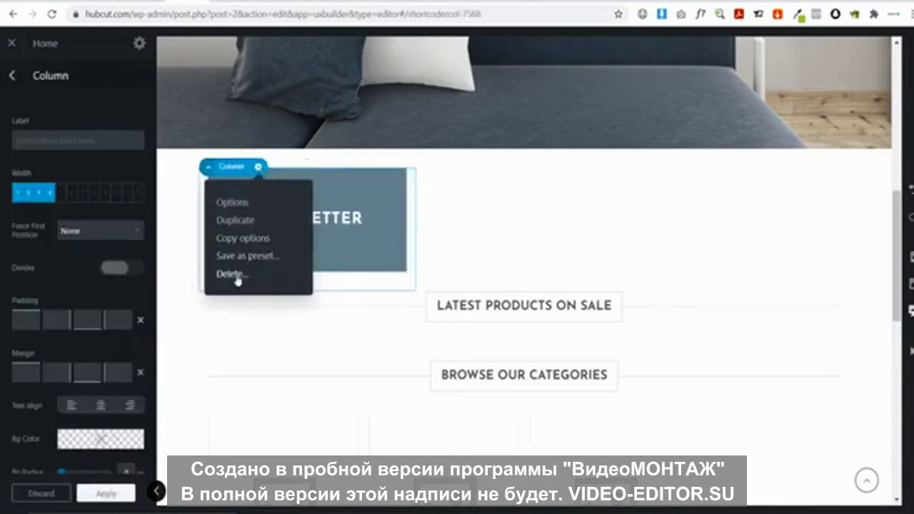
{"action": "left_click", "coordinate": [230, 274]}
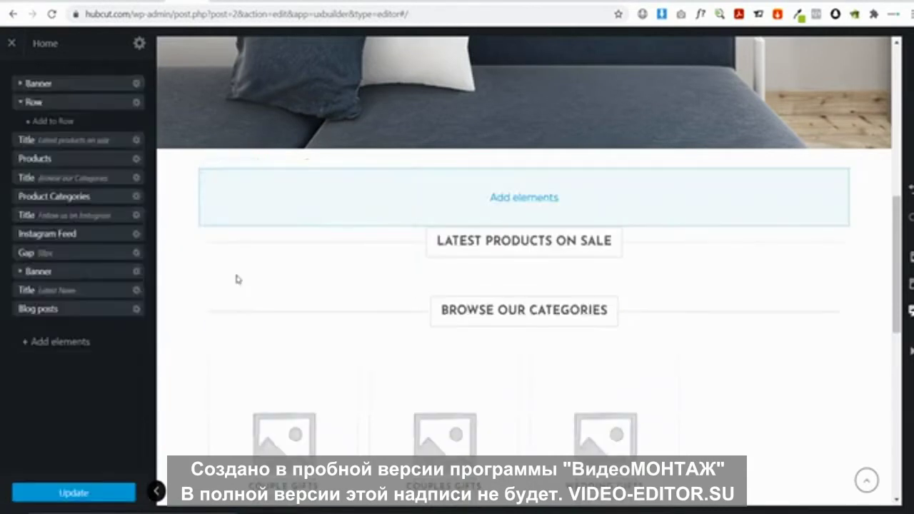
Delete the emptied row and start retyping the Latest Products heading as 'checkout our gifts for cuples'
{"action": "left_click", "coordinate": [222, 178]}
{"action": "right_click", "coordinate": [222, 178]}
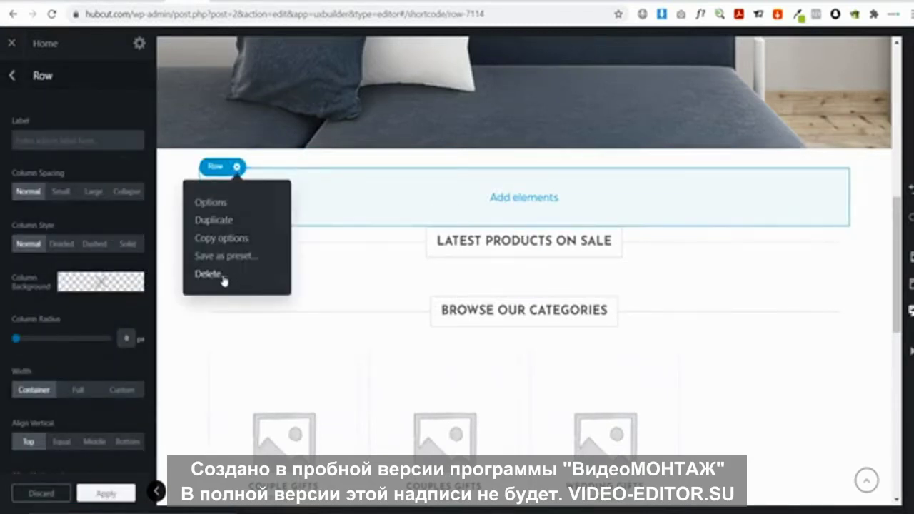
{"action": "left_click", "coordinate": [226, 277]}
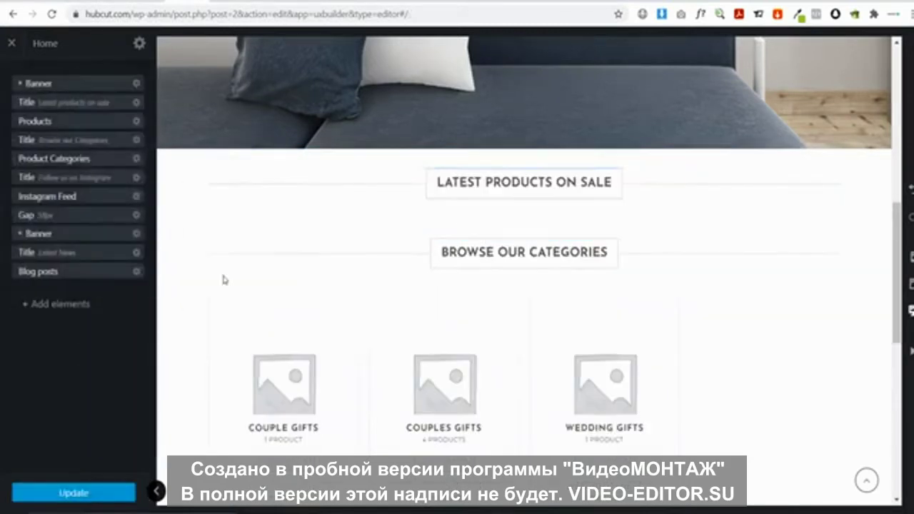
{"action": "left_click", "coordinate": [498, 193]}
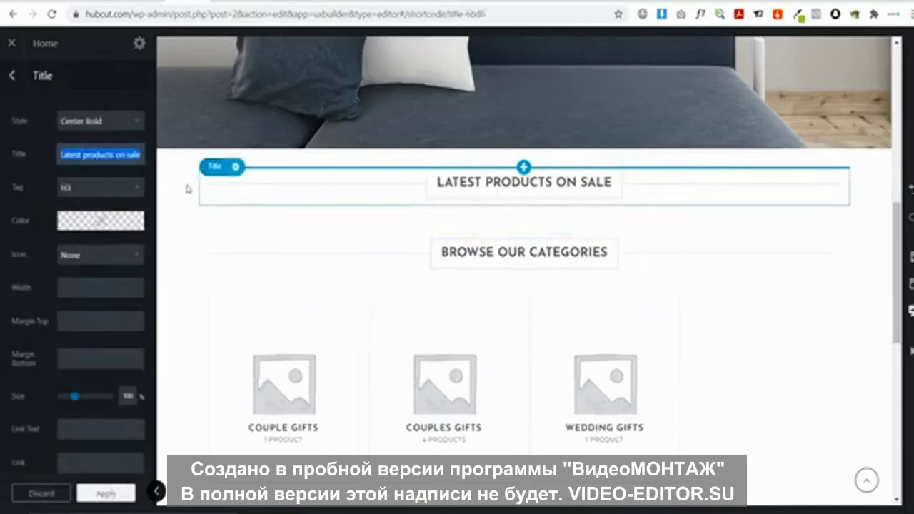
{"action": "type", "text": "checkout our gi"}
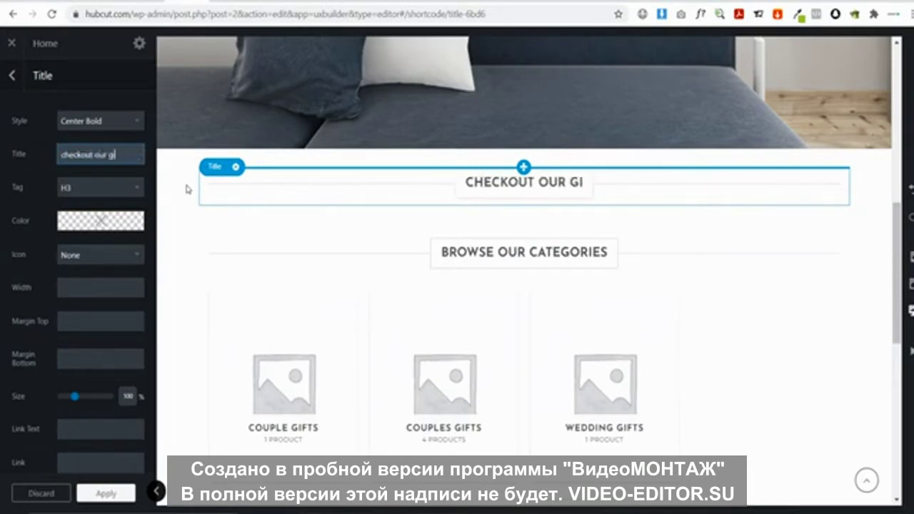
{"action": "type", "text": "fts for cuples"}
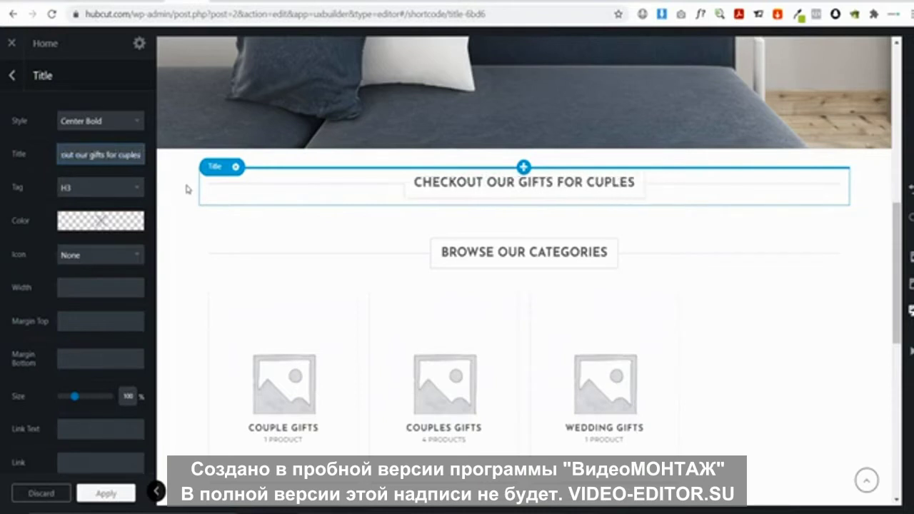
Correct the heading to 'Checkout our gifts for couples' and apply it
{"action": "key", "text": "BackSpace"}
{"action": "key", "text": "BackSpace"}
{"action": "key", "text": "BackSpace"}
{"action": "key", "text": "BackSpace"}
{"action": "key", "text": "BackSpace"}
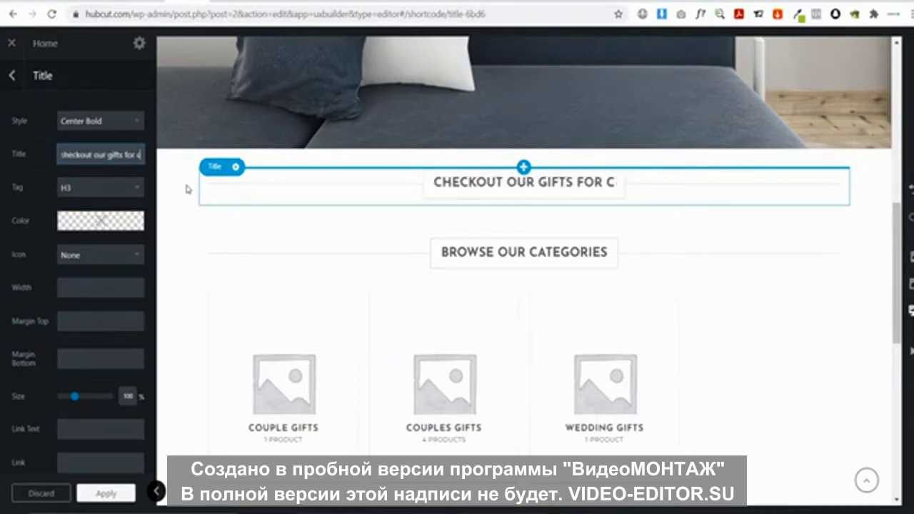
{"action": "type", "text": "p"}
{"action": "key", "text": "BackSpace"}
{"action": "type", "text": "ouples"}
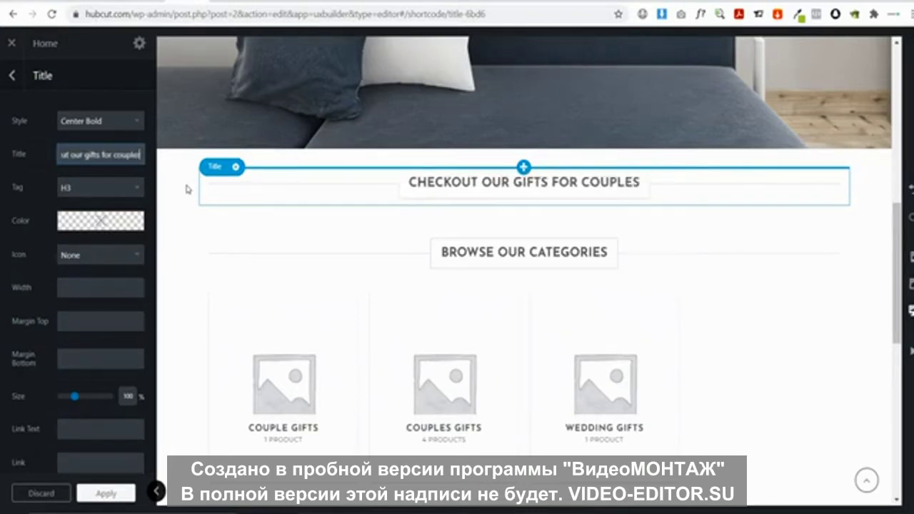
{"action": "left_click", "coordinate": [107, 498]}
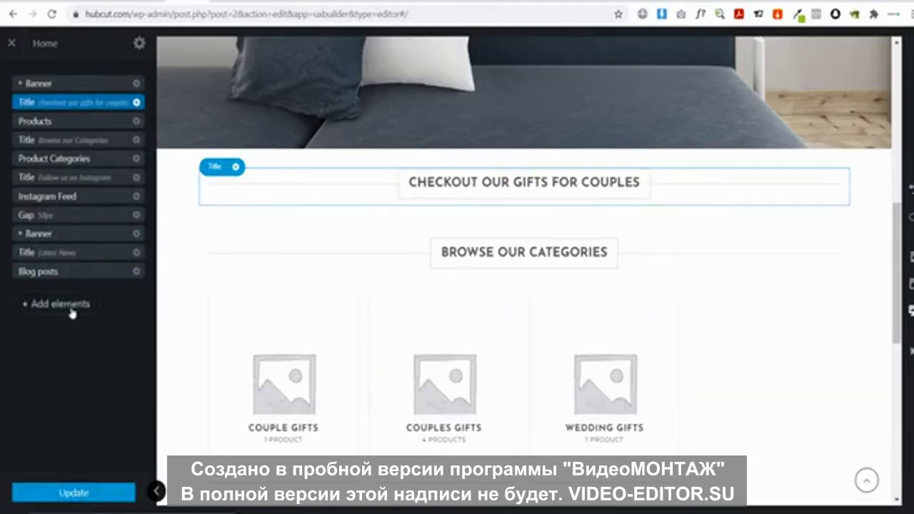
Add a default Products element and move it directly beneath the couples gifts heading
{"action": "left_click", "coordinate": [60, 303]}
{"action": "scroll", "coordinate": [84, 247], "scroll_direction": "down", "scroll_amount": 5}
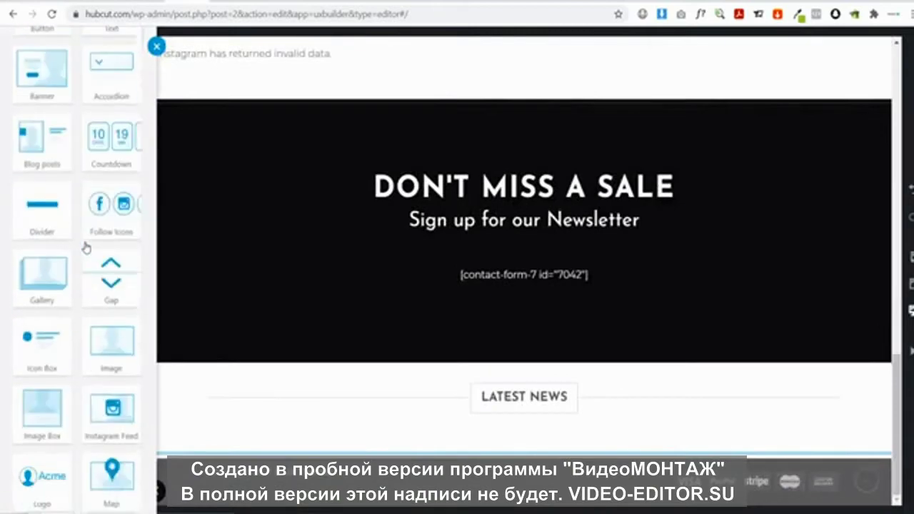
{"action": "scroll", "coordinate": [84, 247], "scroll_direction": "down", "scroll_amount": 15}
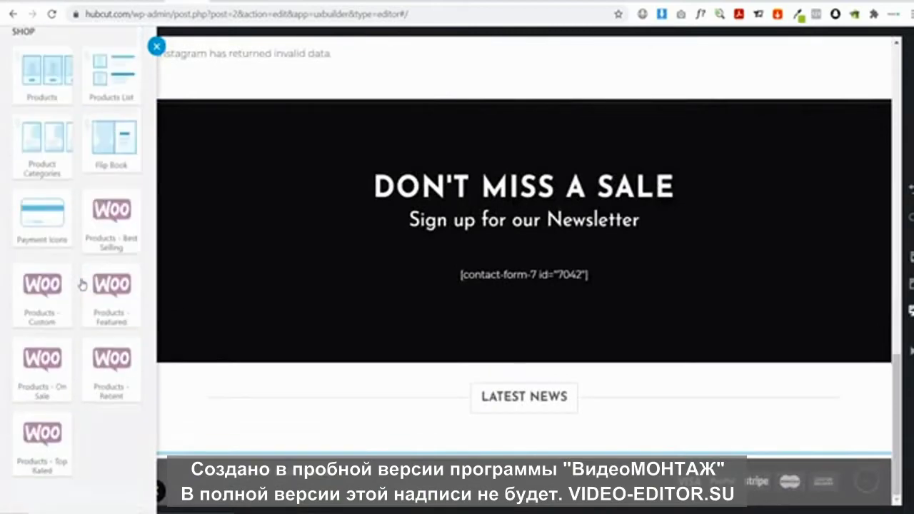
{"action": "scroll", "coordinate": [82, 284], "scroll_direction": "up", "scroll_amount": 2}
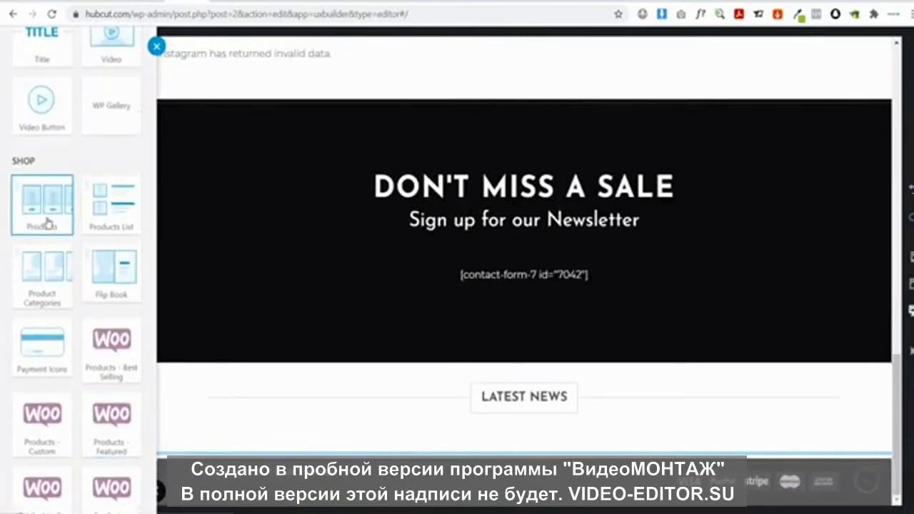
{"action": "left_click", "coordinate": [47, 223]}
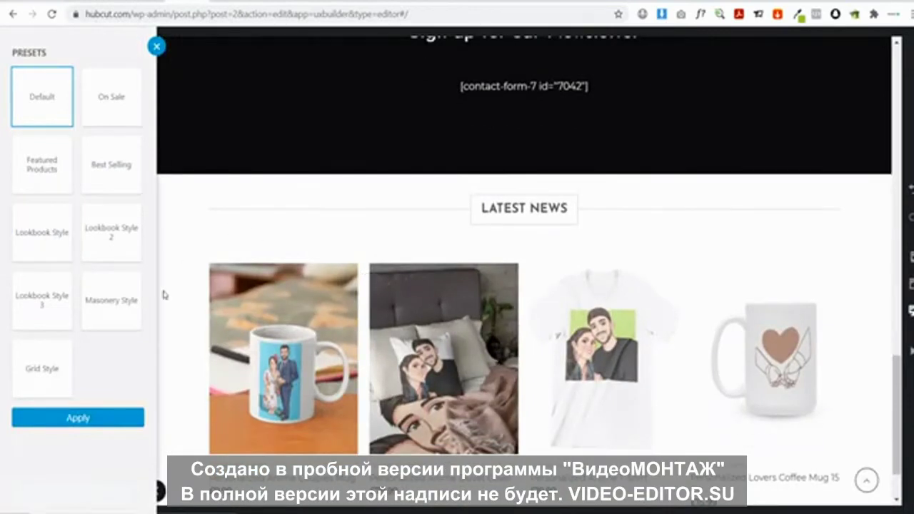
{"action": "left_click", "coordinate": [111, 417]}
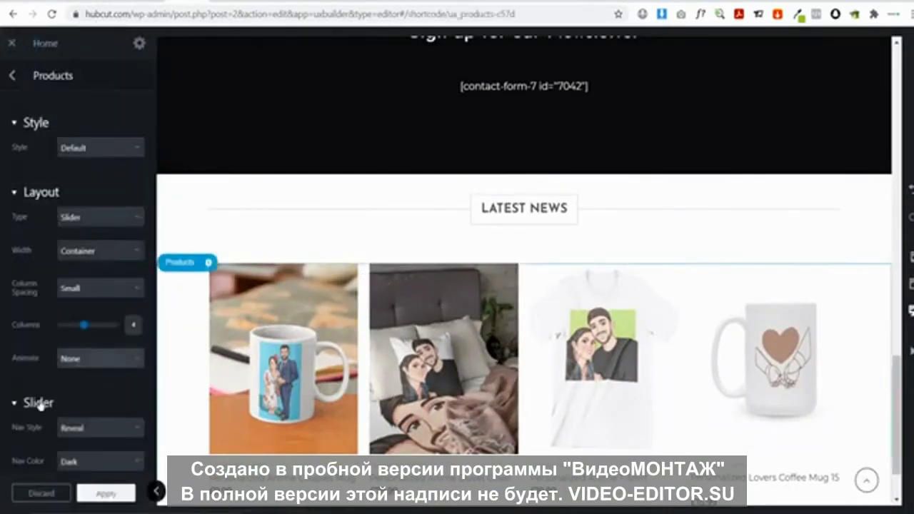
{"action": "left_click", "coordinate": [16, 74]}
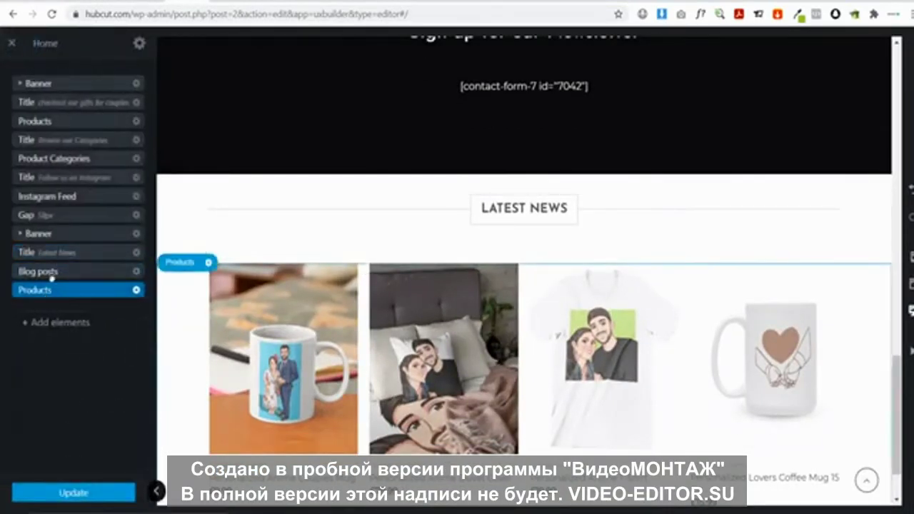
{"action": "left_click_drag", "start_coordinate": [50, 289], "coordinate": [63, 121]}
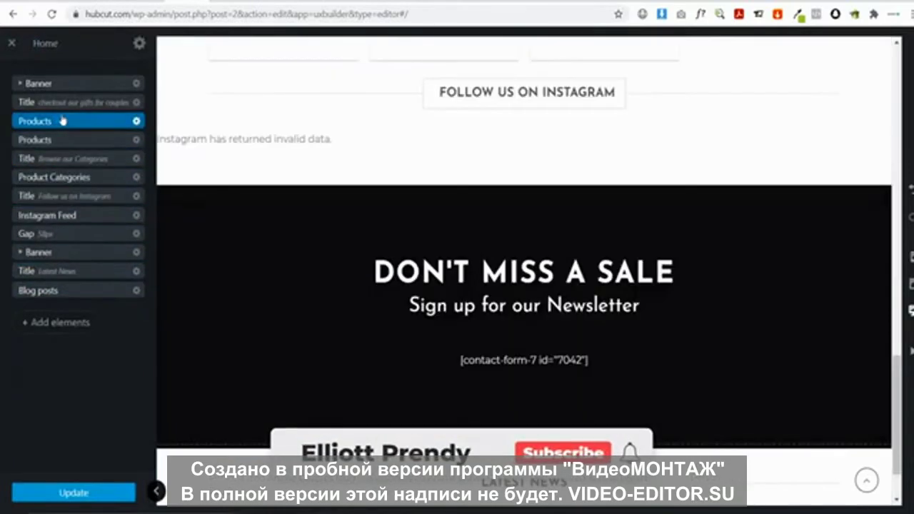
{"action": "scroll", "coordinate": [414, 206], "scroll_direction": "up", "scroll_amount": 8}
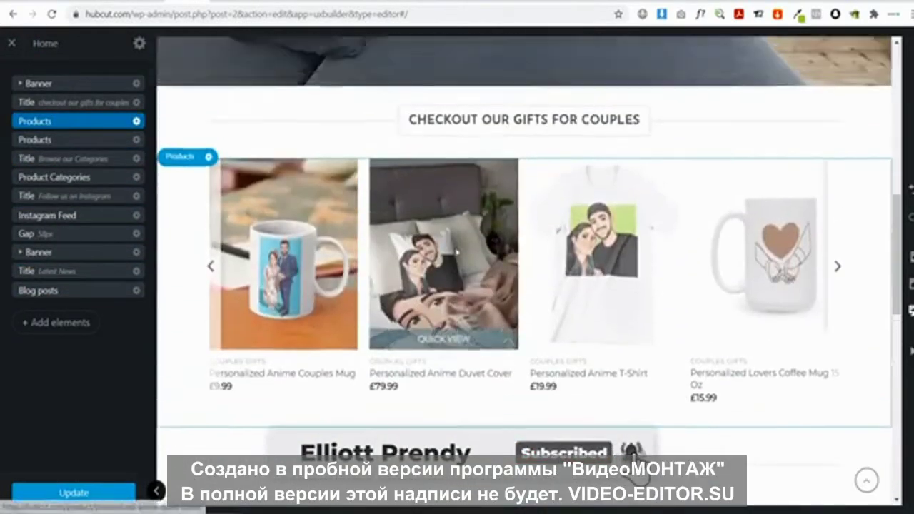
{"action": "scroll", "coordinate": [457, 253], "scroll_direction": "up", "scroll_amount": 2}
{"action": "scroll", "coordinate": [620, 203], "scroll_direction": "down", "scroll_amount": 2}
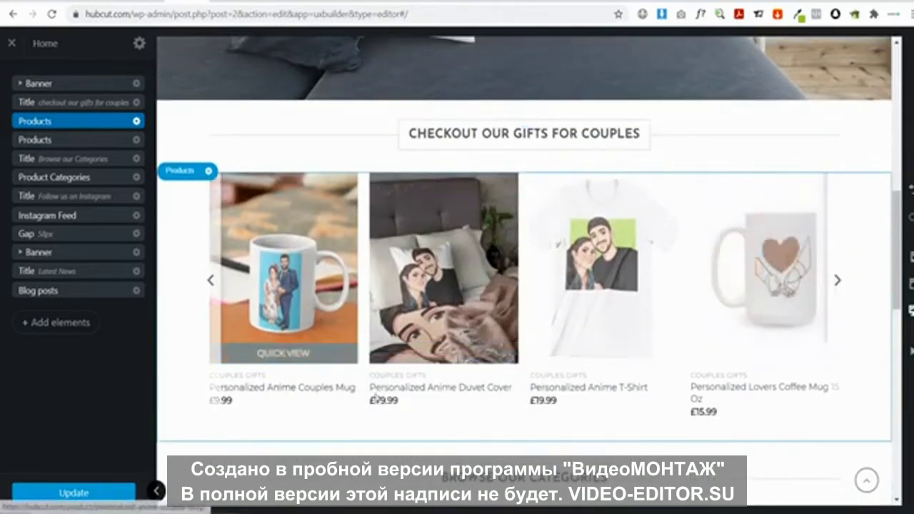
Adjust the couples-gifts Products carousel's Posts options and apply them
{"action": "left_click", "coordinate": [77, 122]}
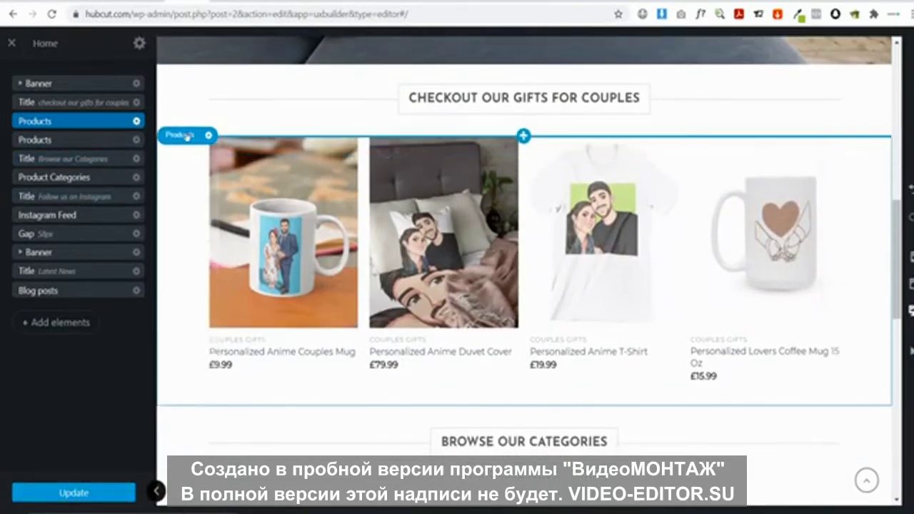
{"action": "left_click", "coordinate": [136, 121]}
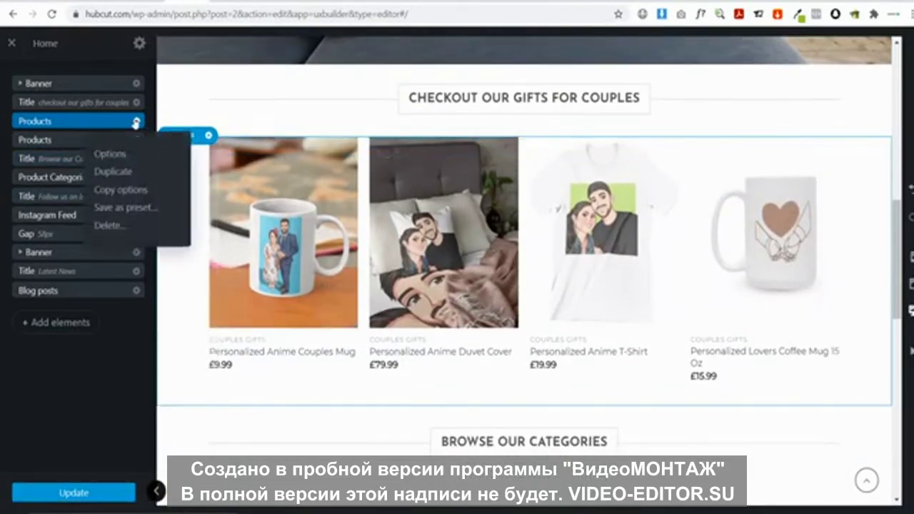
{"action": "left_click", "coordinate": [111, 155]}
{"action": "scroll", "coordinate": [71, 220], "scroll_direction": "down", "scroll_amount": 10}
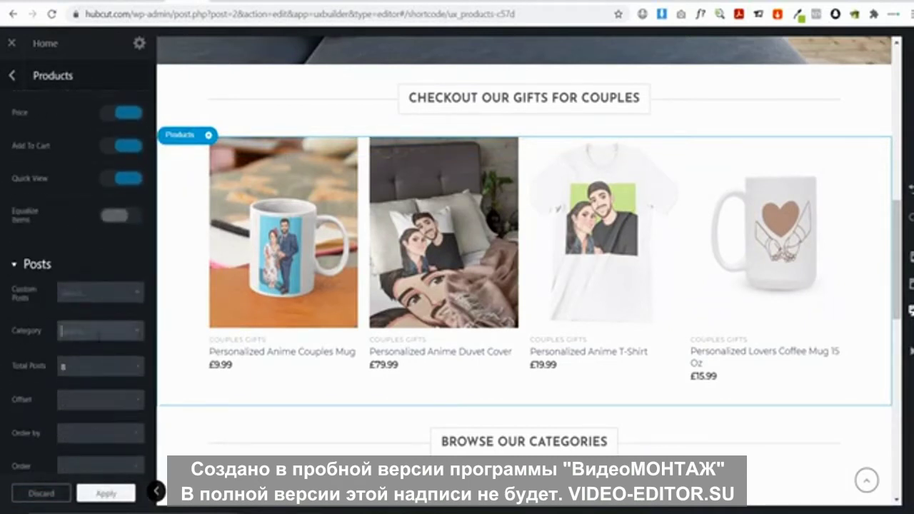
{"action": "left_click", "coordinate": [12, 319]}
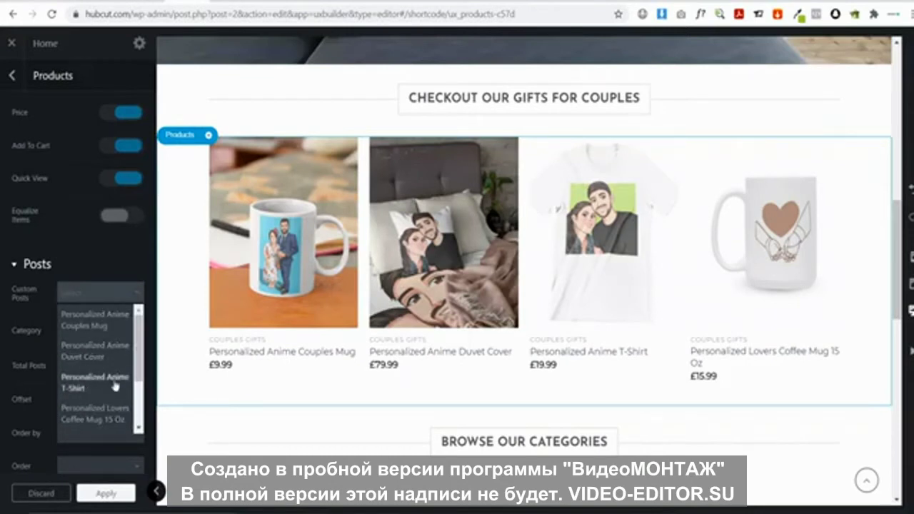
{"action": "scroll", "coordinate": [1, 313], "scroll_direction": "down", "scroll_amount": 1}
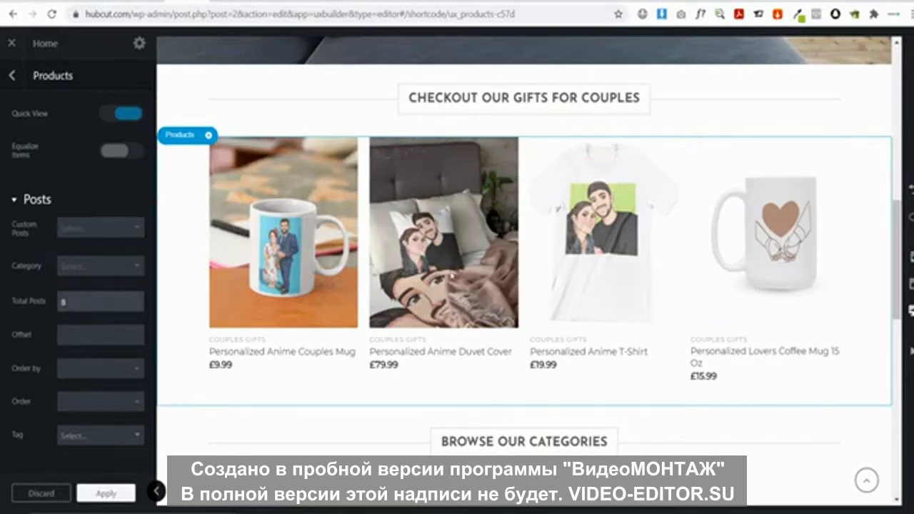
{"action": "left_click", "coordinate": [837, 245]}
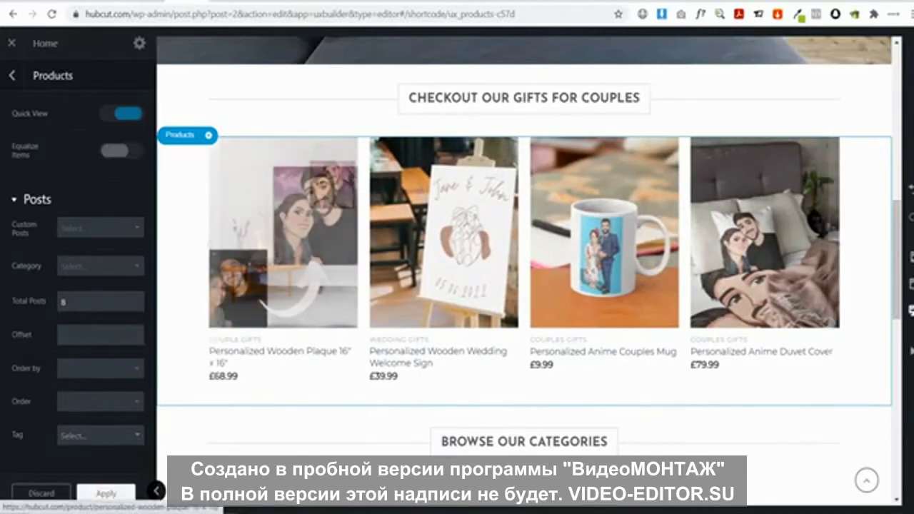
{"action": "left_click", "coordinate": [100, 494]}
Update the Home page to save the builder changes
{"action": "scroll", "coordinate": [468, 393], "scroll_direction": "down", "scroll_amount": 2}
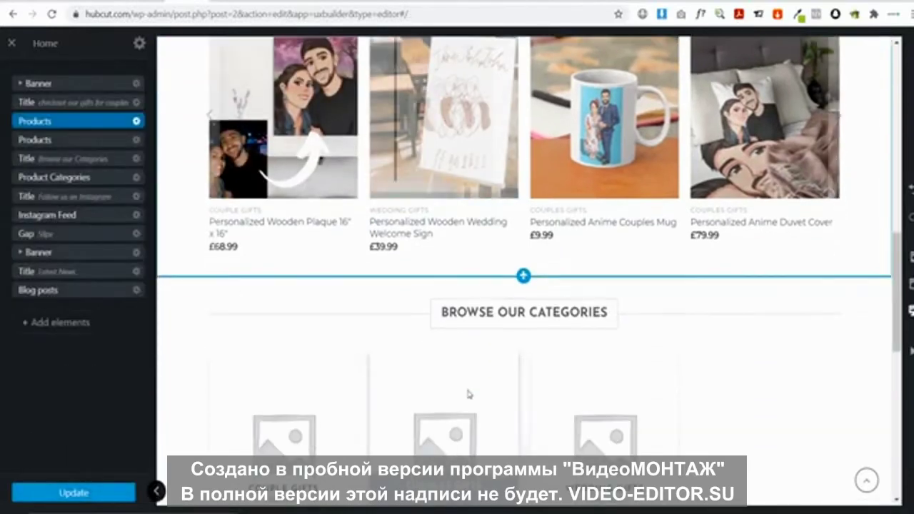
{"action": "scroll", "coordinate": [341, 380], "scroll_direction": "down", "scroll_amount": 1}
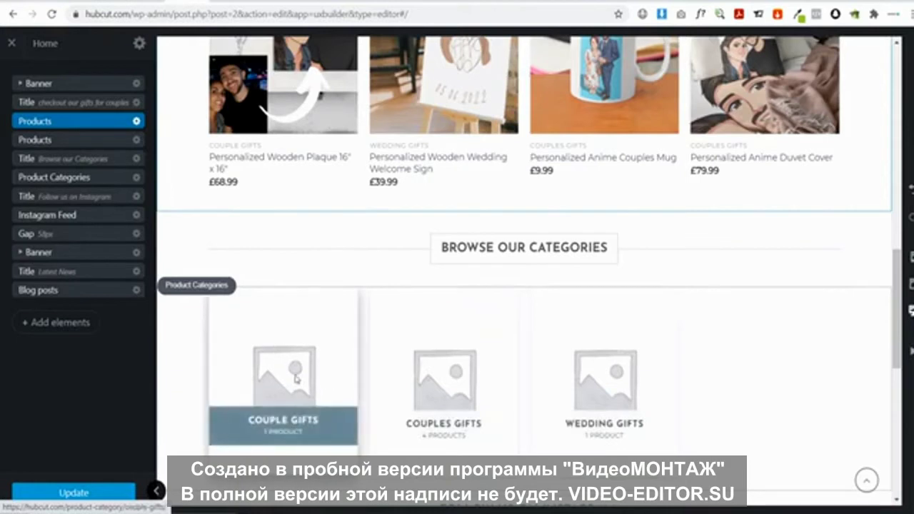
{"action": "left_click", "coordinate": [72, 493]}
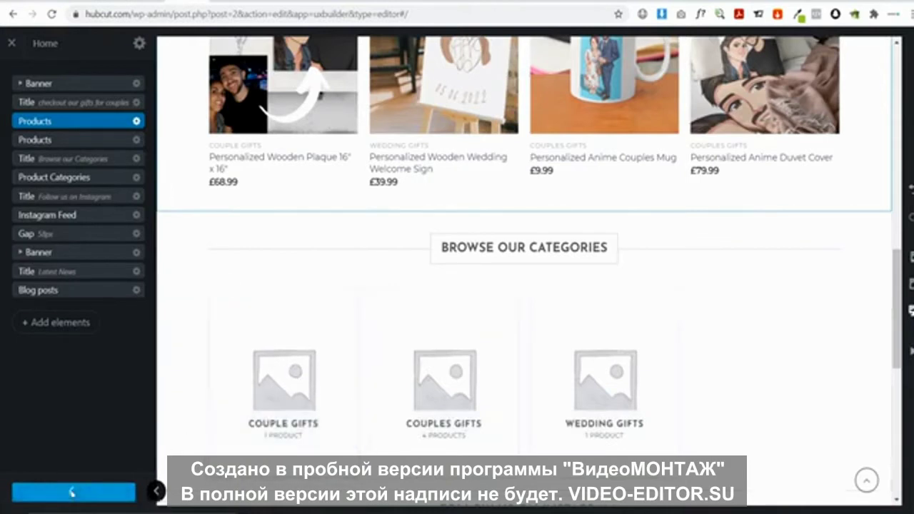
Exit UX Builder and go to Products > Categories in the dashboard
{"action": "left_click", "coordinate": [13, 44]}
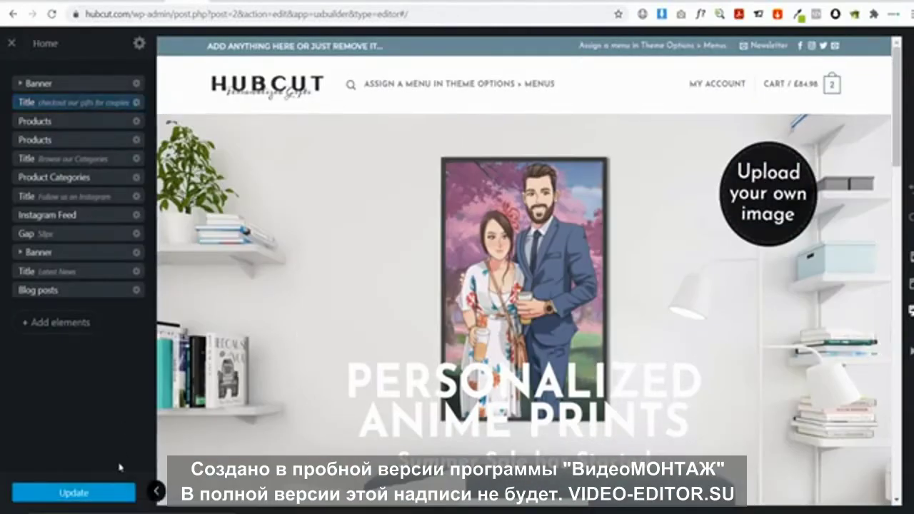
{"action": "left_click", "coordinate": [10, 43]}
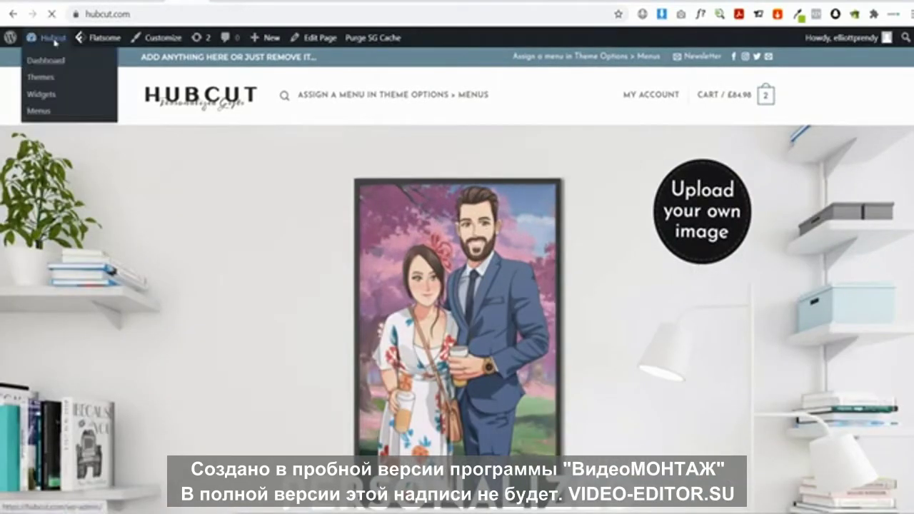
{"action": "left_click", "coordinate": [53, 39]}
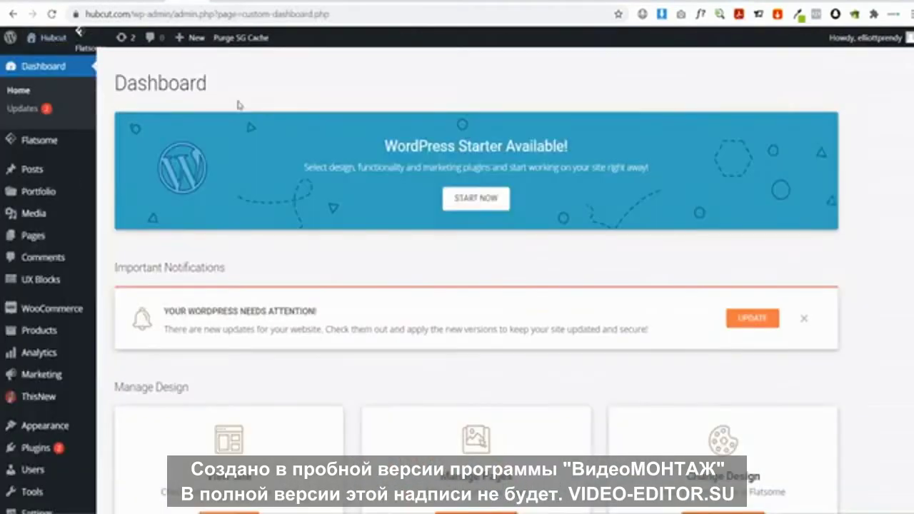
{"action": "mouse_move", "coordinate": [88, 339]}
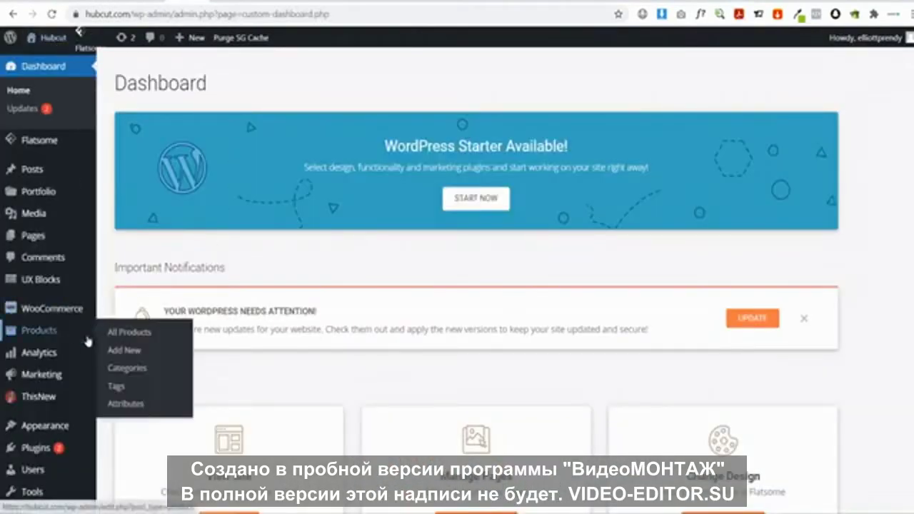
{"action": "left_click", "coordinate": [120, 367]}
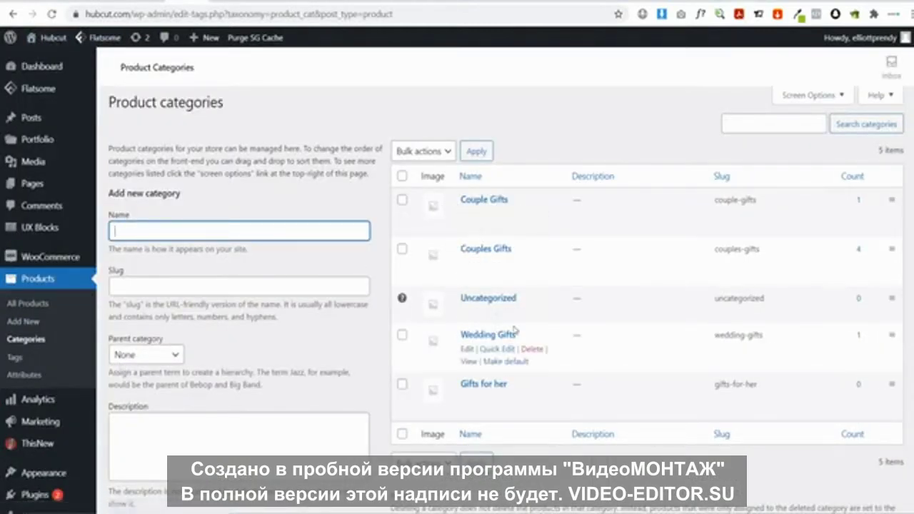
Give the Wedding Gifts category the wedding welcome sign photo as thumbnail and update it
{"action": "left_click", "coordinate": [467, 350]}
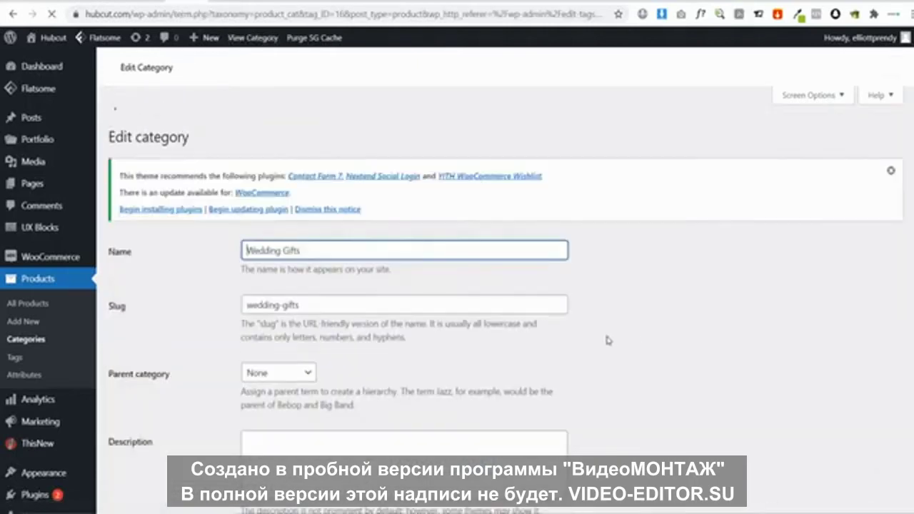
{"action": "scroll", "coordinate": [531, 319], "scroll_direction": "down", "scroll_amount": 5}
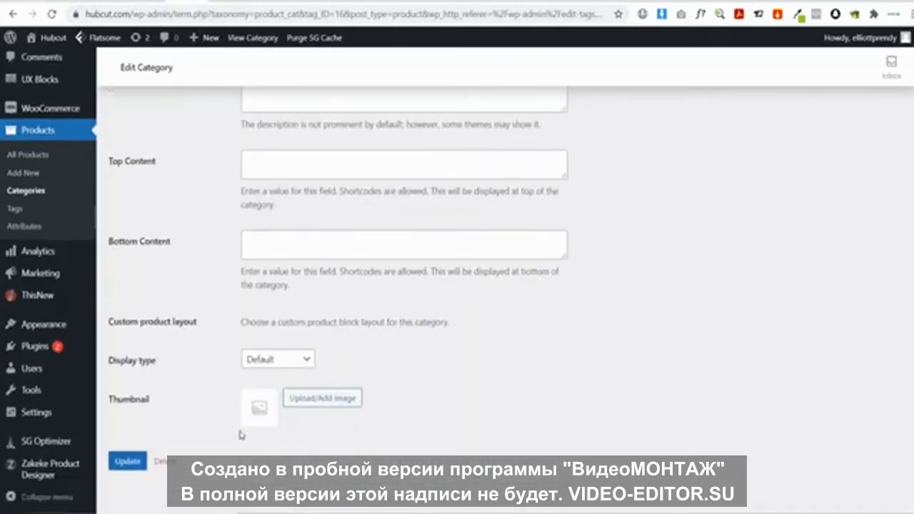
{"action": "left_click", "coordinate": [321, 397]}
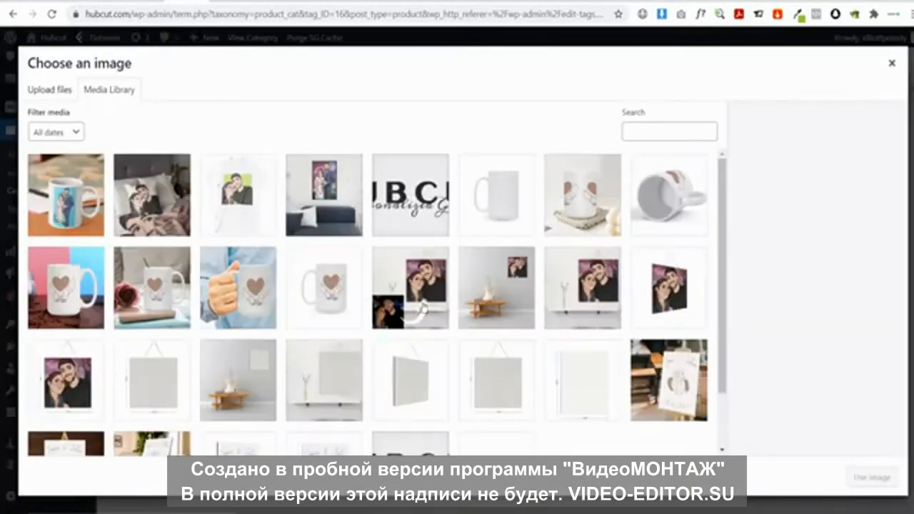
{"action": "left_click", "coordinate": [663, 368]}
{"action": "left_click", "coordinate": [872, 477]}
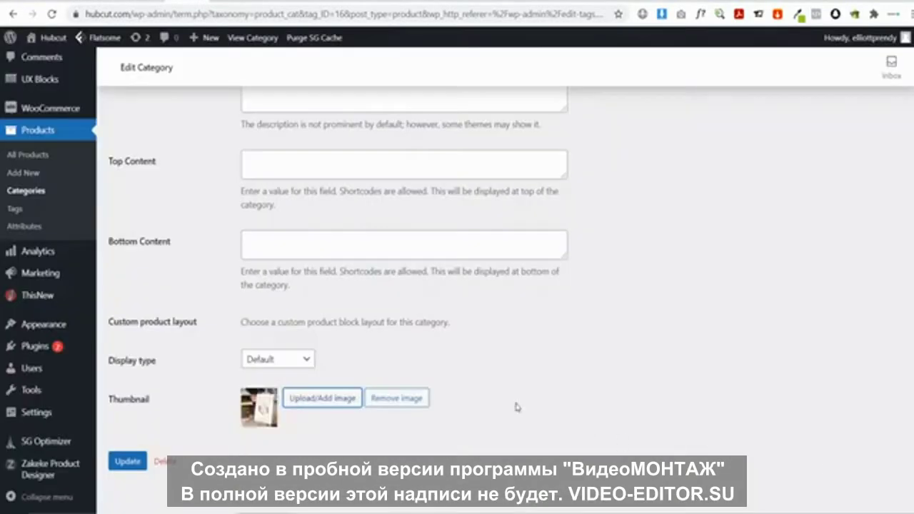
{"action": "left_click", "coordinate": [127, 461]}
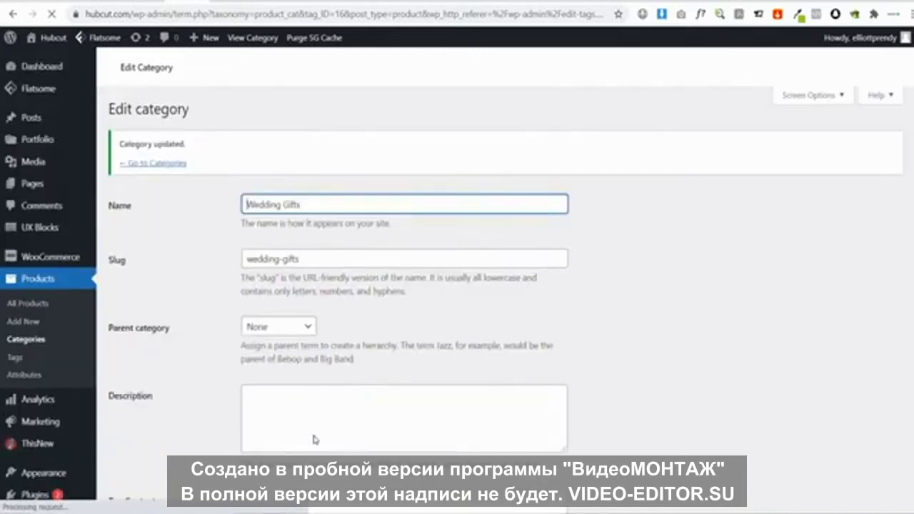
View the live storefront homepage down to the newsletter banner and back
{"action": "mouse_move", "coordinate": [53, 48]}
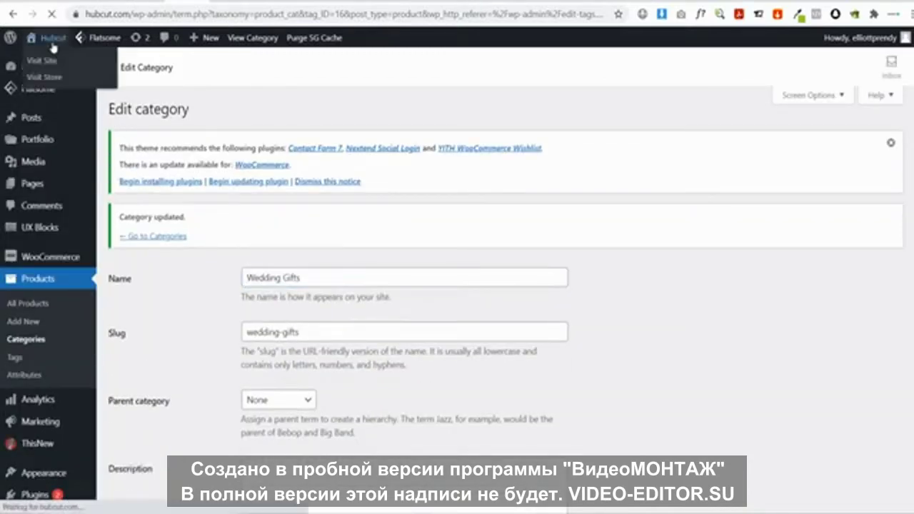
{"action": "left_click", "coordinate": [71, 60]}
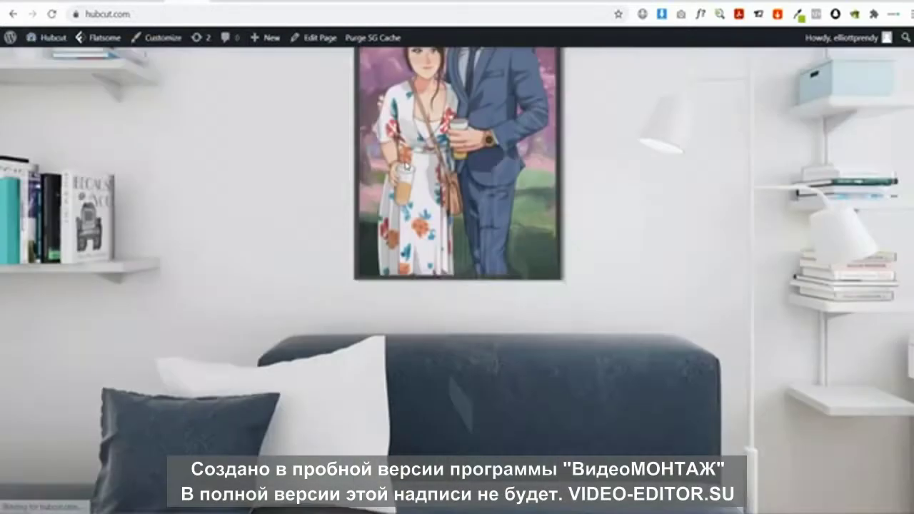
{"action": "scroll", "coordinate": [406, 161], "scroll_direction": "down", "scroll_amount": 5}
{"action": "scroll", "coordinate": [406, 162], "scroll_direction": "down", "scroll_amount": 5}
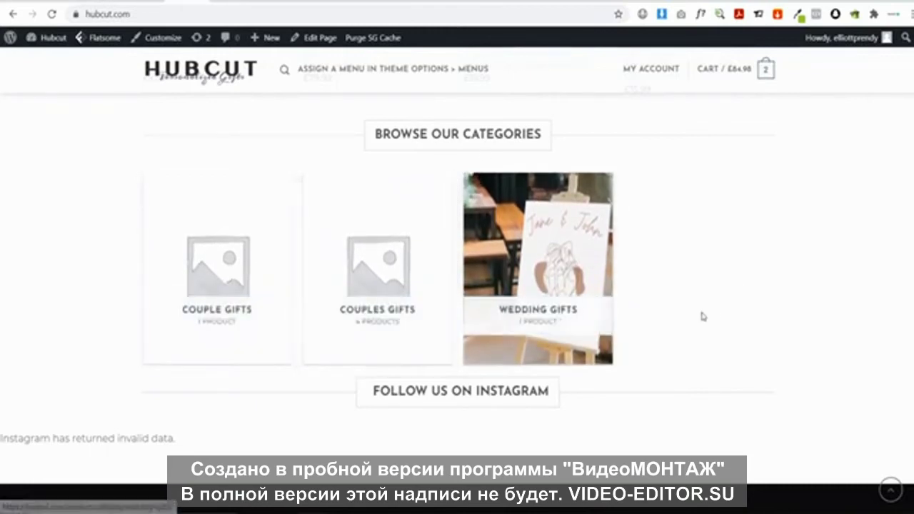
{"action": "scroll", "coordinate": [736, 315], "scroll_direction": "up", "scroll_amount": 2}
{"action": "scroll", "coordinate": [767, 312], "scroll_direction": "up", "scroll_amount": 10}
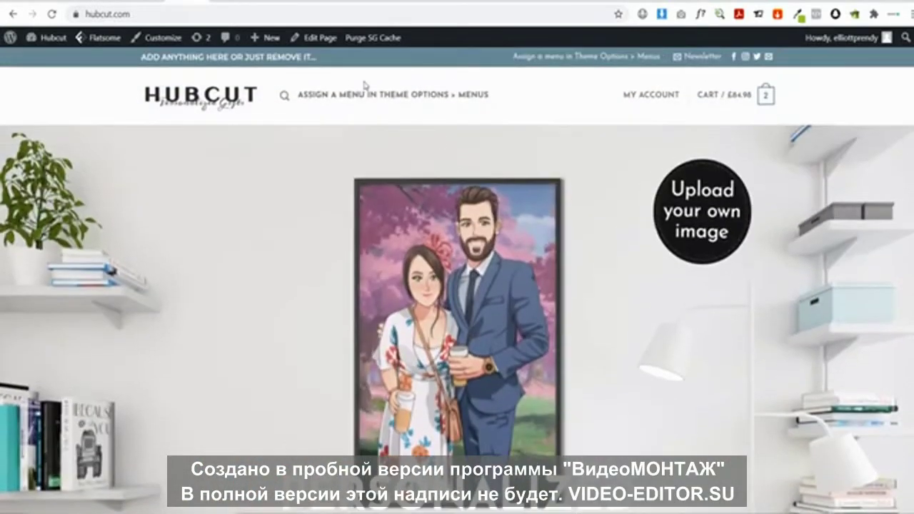
Reopen the homepage in UX Builder and remove the Product Categories block
{"action": "mouse_move", "coordinate": [317, 40]}
{"action": "left_click", "coordinate": [319, 62]}
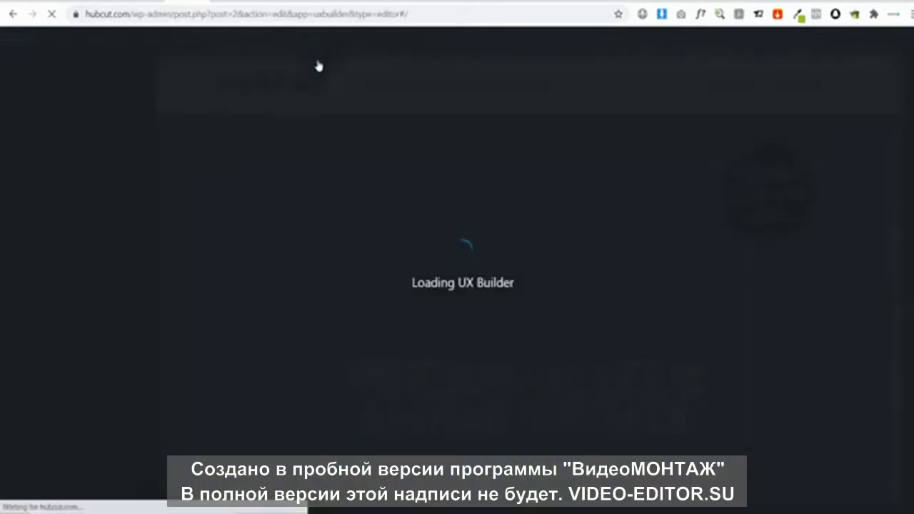
{"action": "scroll", "coordinate": [390, 186], "scroll_direction": "down", "scroll_amount": 8}
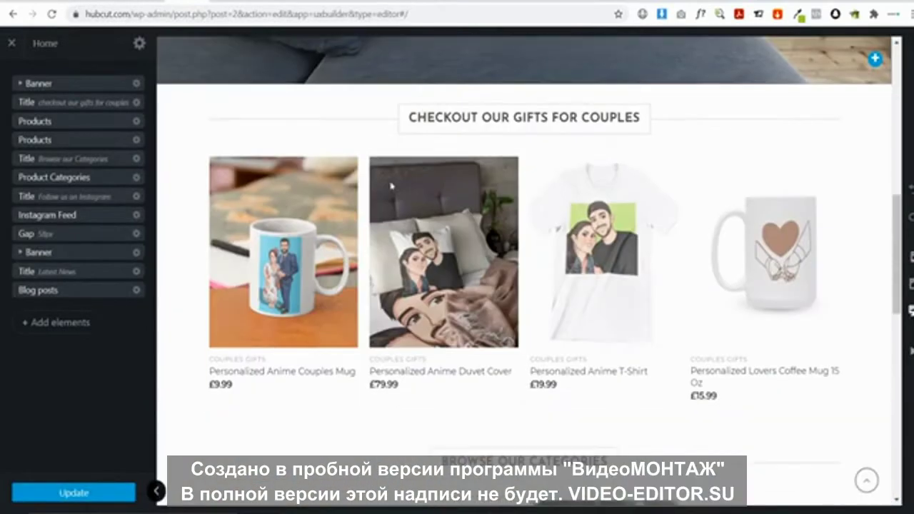
{"action": "scroll", "coordinate": [391, 187], "scroll_direction": "down", "scroll_amount": 5}
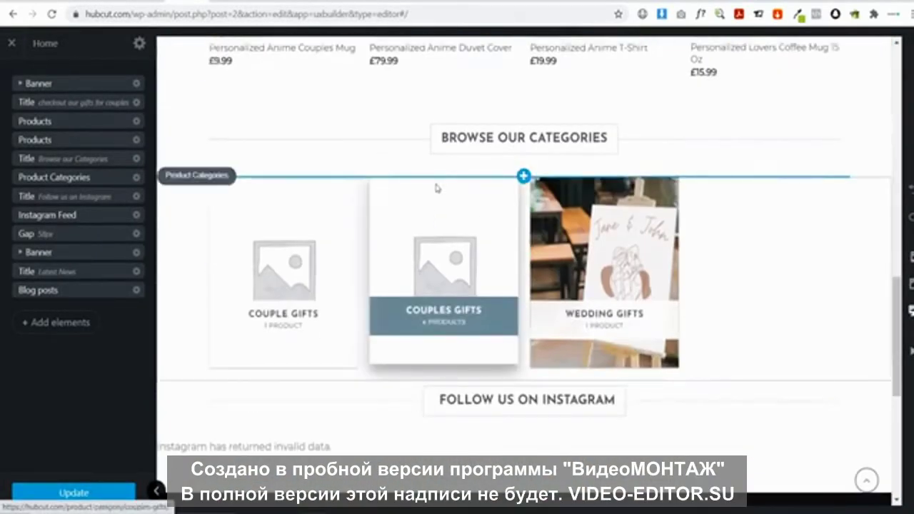
{"action": "left_click", "coordinate": [218, 210]}
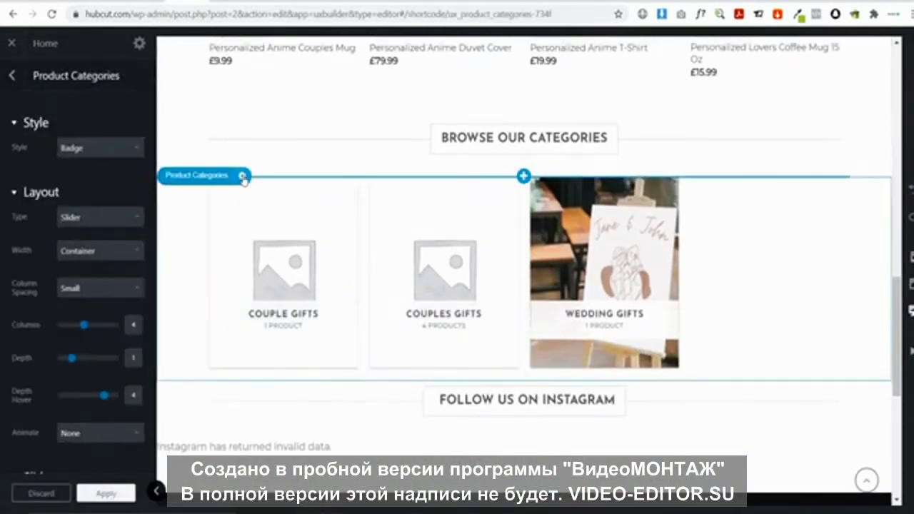
{"action": "left_click", "coordinate": [243, 177]}
{"action": "left_click", "coordinate": [233, 284]}
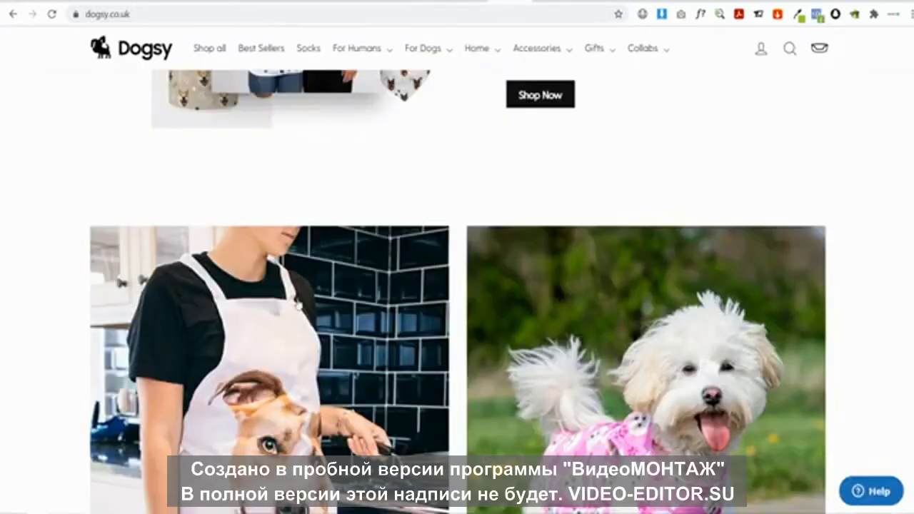
Retype the Browse Our Categories heading as 'GIFT YOU MIGHT LIKE'
{"action": "scroll", "coordinate": [254, 309], "scroll_direction": "down", "scroll_amount": 5}
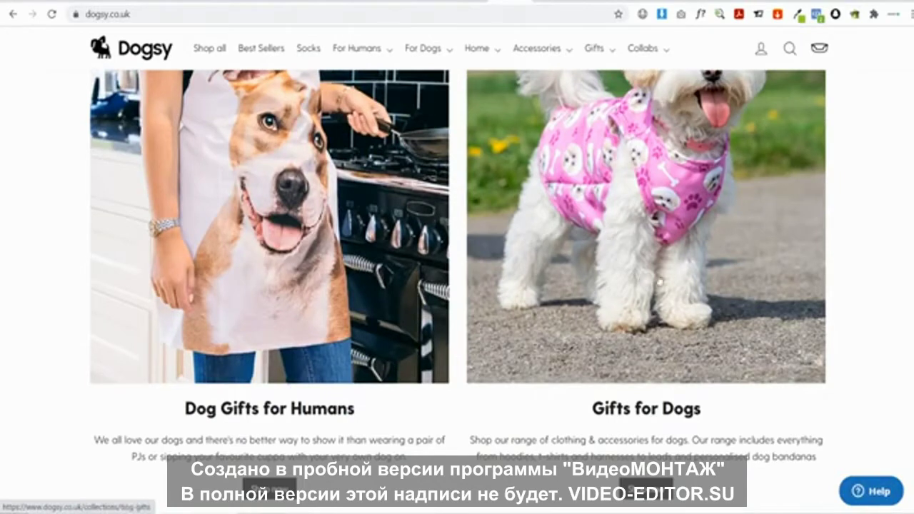
{"action": "scroll", "coordinate": [611, 257], "scroll_direction": "up", "scroll_amount": 3}
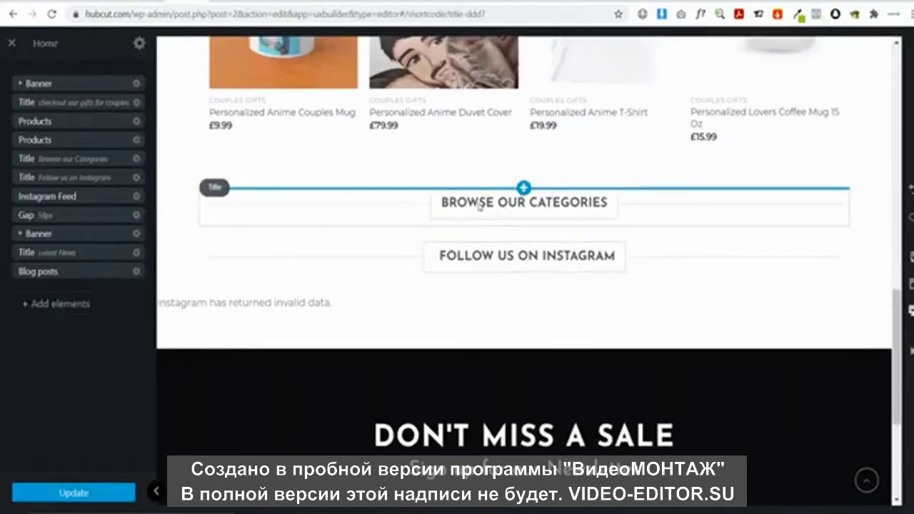
{"action": "left_click", "coordinate": [509, 203]}
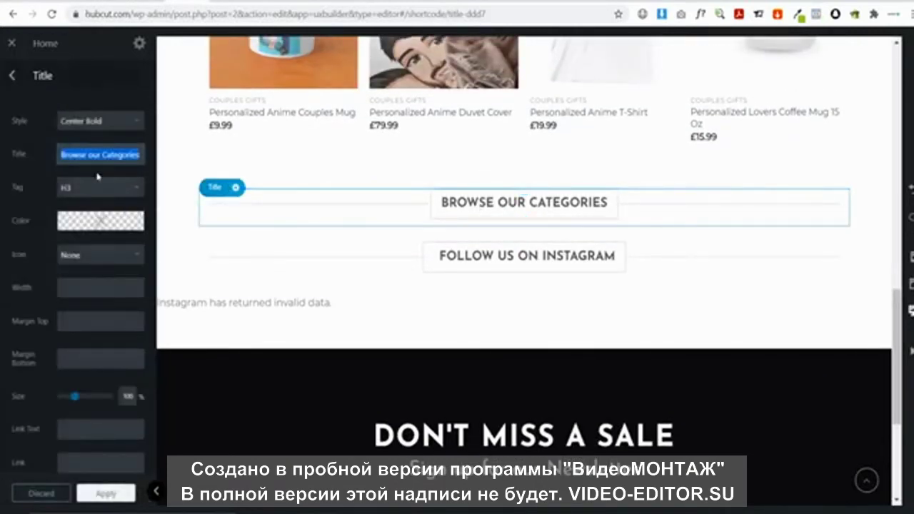
{"action": "type", "text": "GIFT YOU"}
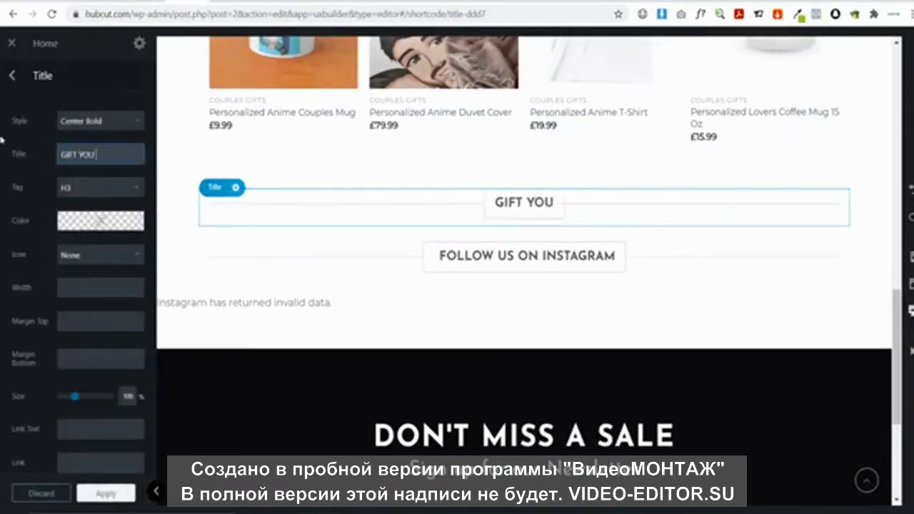
{"action": "type", "text": " MIGHT LIKE"}
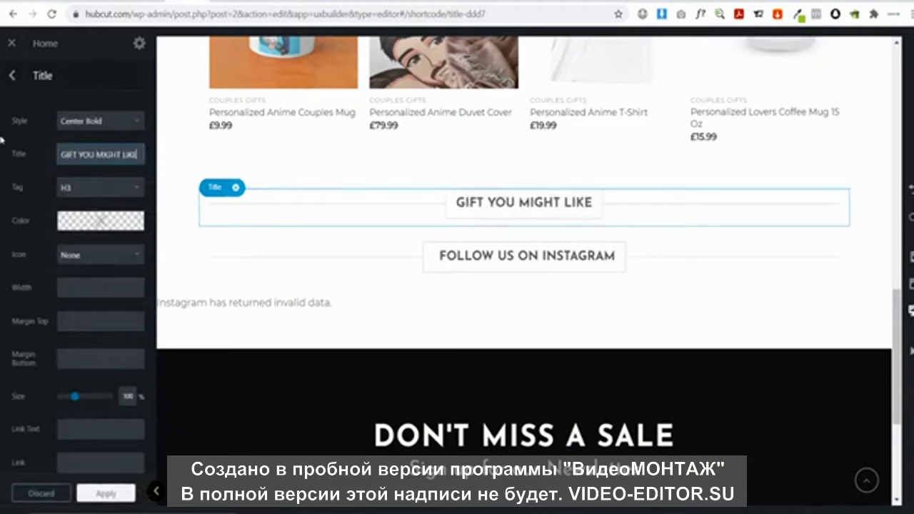
Add a Row with the 2 Columns preset and move it beneath the heading
{"action": "left_click", "coordinate": [11, 76]}
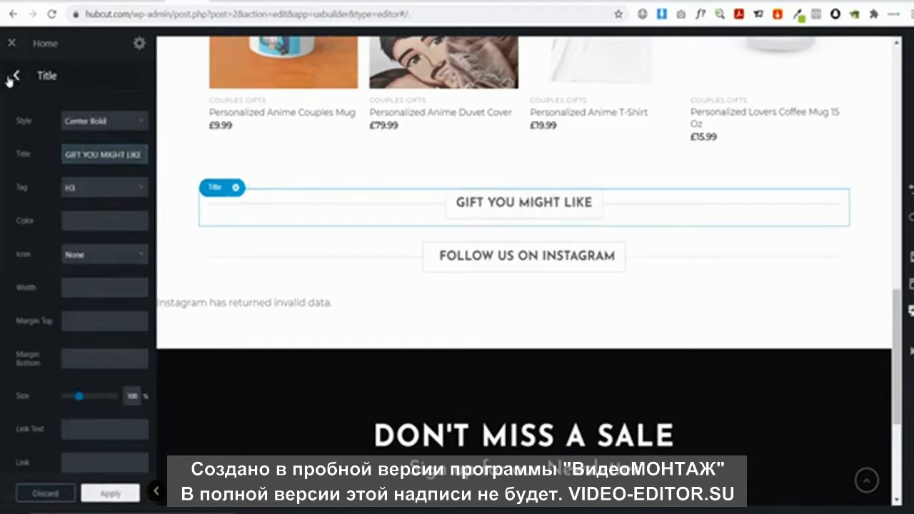
{"action": "left_click", "coordinate": [51, 306]}
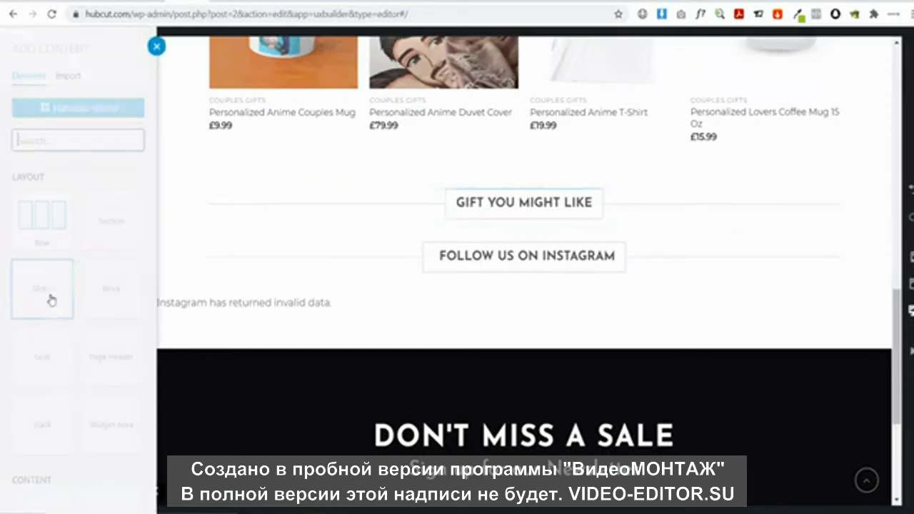
{"action": "left_click", "coordinate": [43, 223]}
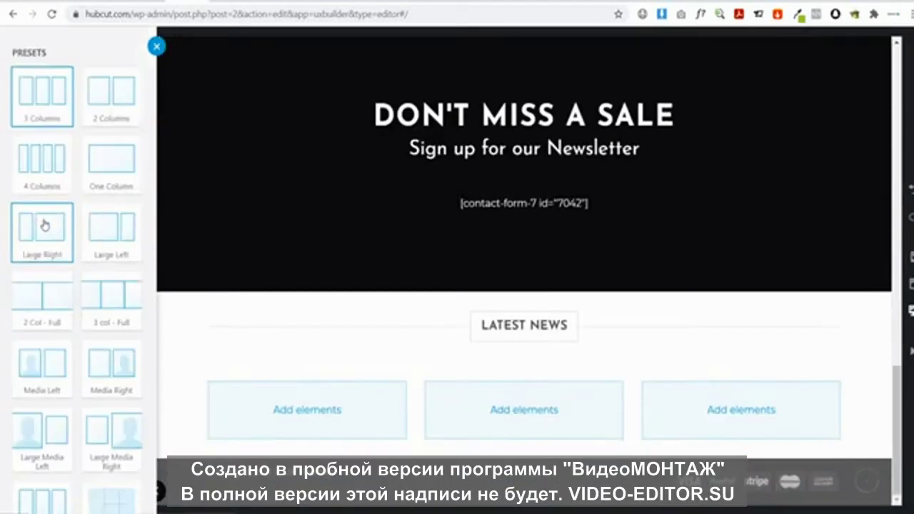
{"action": "left_click", "coordinate": [99, 104]}
{"action": "scroll", "coordinate": [107, 397], "scroll_direction": "down", "scroll_amount": 2}
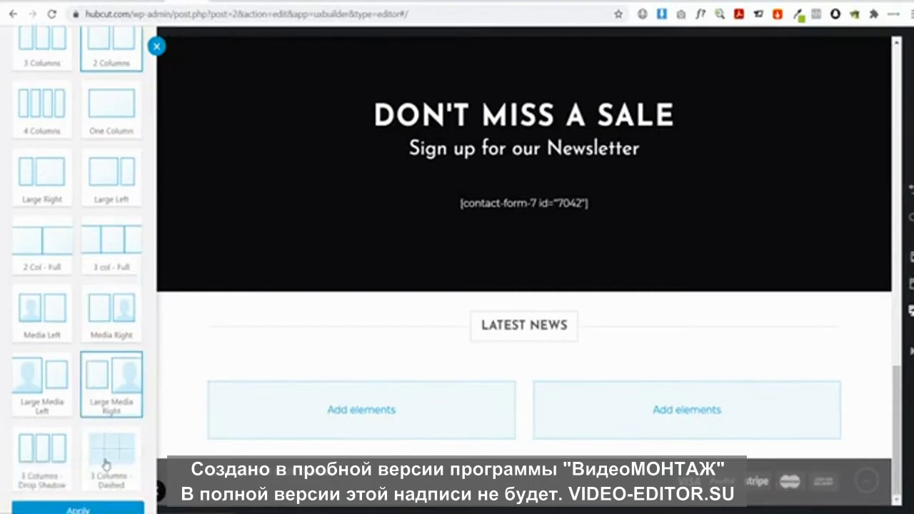
{"action": "left_click", "coordinate": [90, 486]}
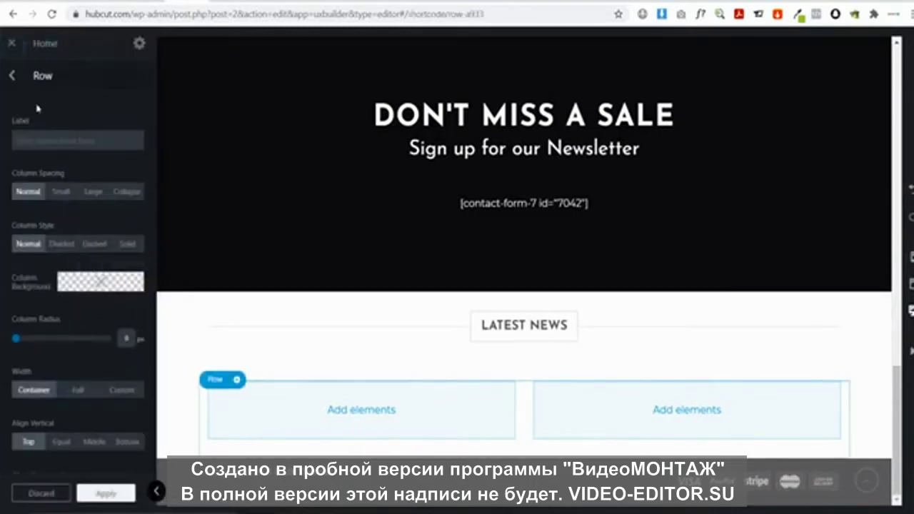
{"action": "left_click", "coordinate": [13, 76]}
{"action": "left_click_drag", "start_coordinate": [60, 291], "coordinate": [65, 176]}
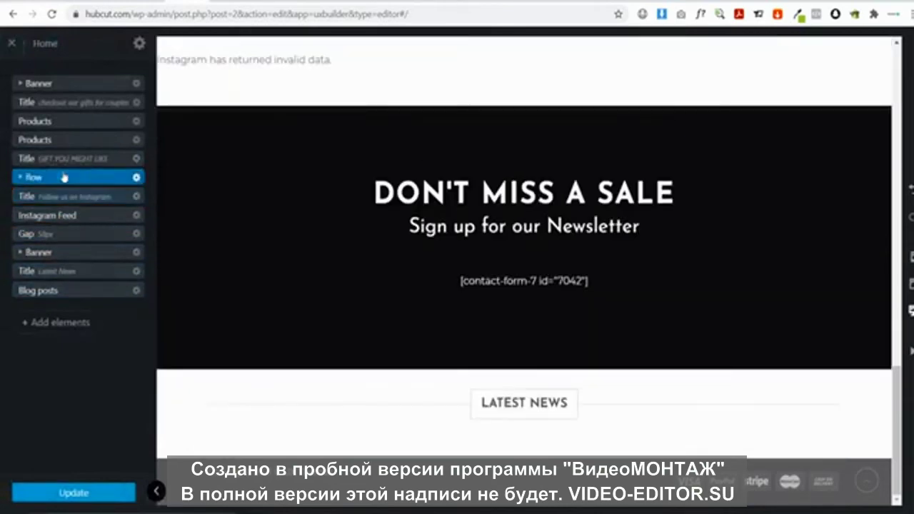
Change the heading from 'GIFT YOU MIGHT LIKE' to 'GIFTS YOU MIGHT LIKE'
{"action": "scroll", "coordinate": [344, 236], "scroll_direction": "up", "scroll_amount": 4}
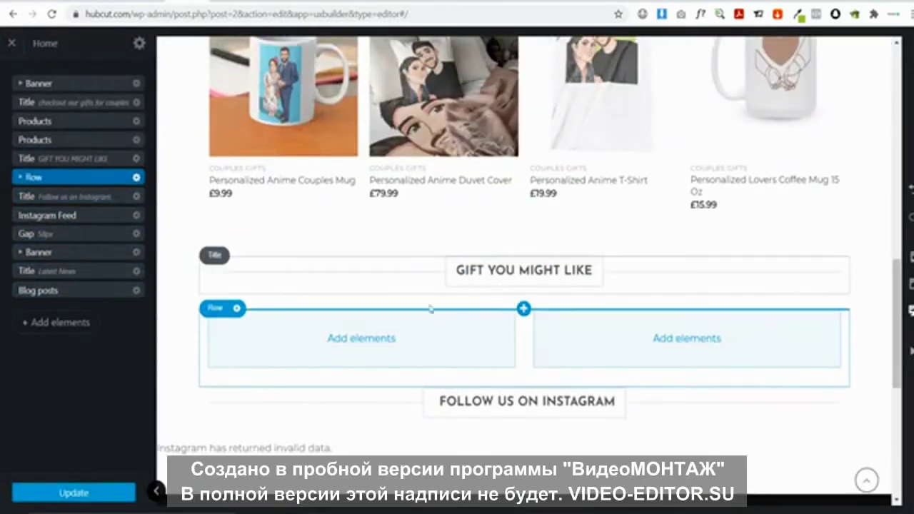
{"action": "left_click", "coordinate": [483, 270]}
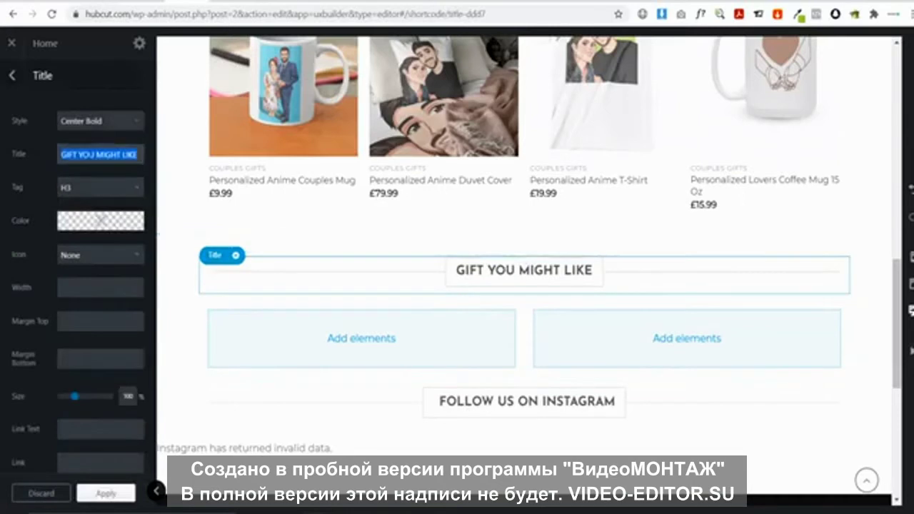
{"action": "left_click", "coordinate": [79, 155]}
{"action": "type", "text": "S"}
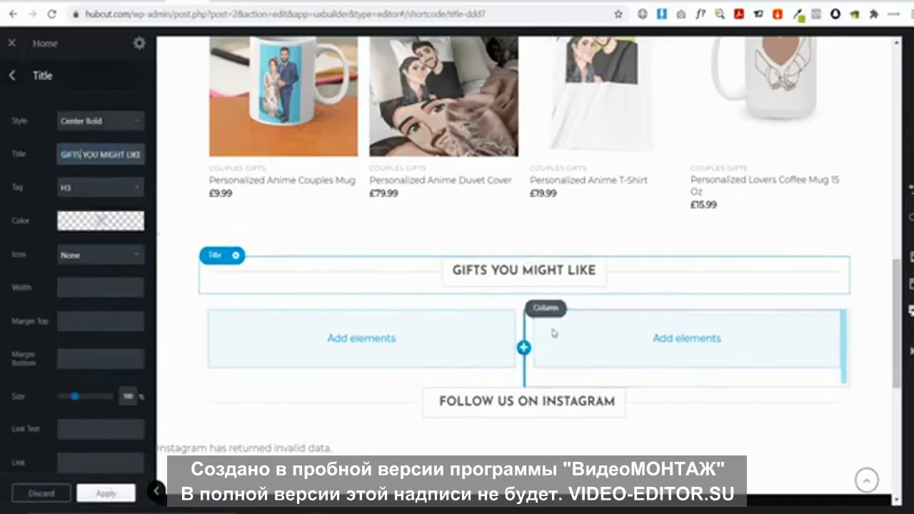
{"action": "left_click", "coordinate": [361, 338]}
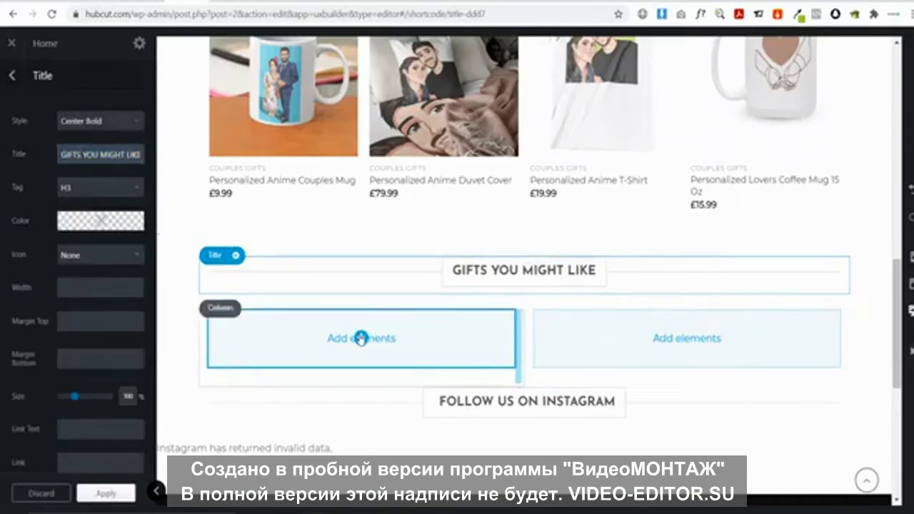
Add an Image element to the left column
{"action": "type", "text": "IMAGE"}
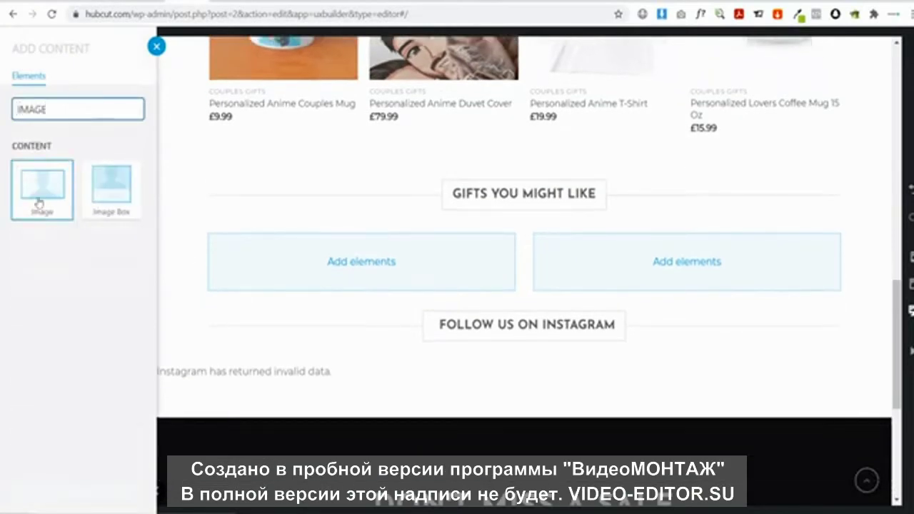
{"action": "left_click", "coordinate": [39, 204]}
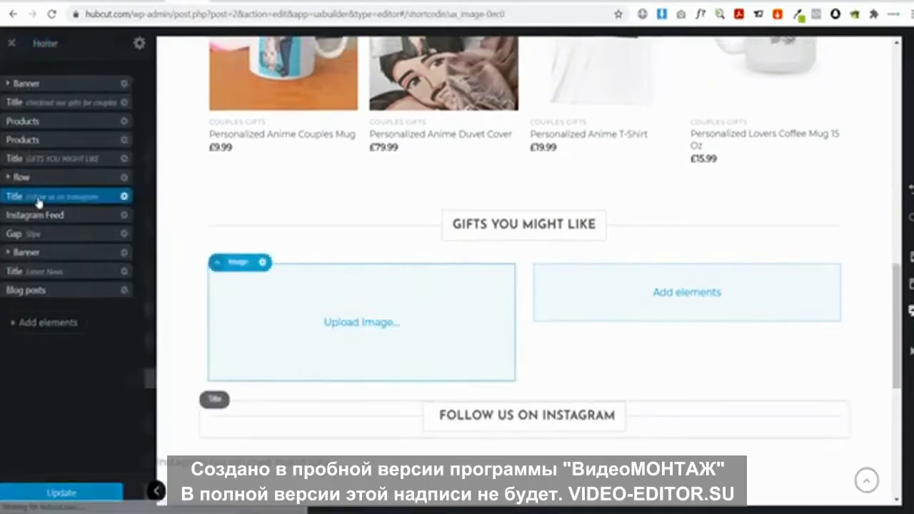
{"action": "left_click", "coordinate": [93, 126]}
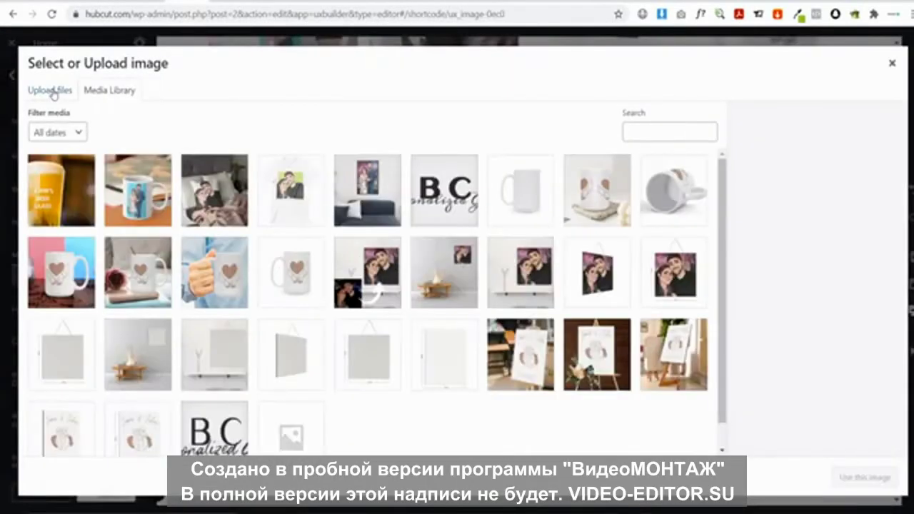
Upload Johns Beer Glass.png and use it as the left column's image
{"action": "left_click", "coordinate": [50, 90]}
{"action": "left_click", "coordinate": [452, 277]}
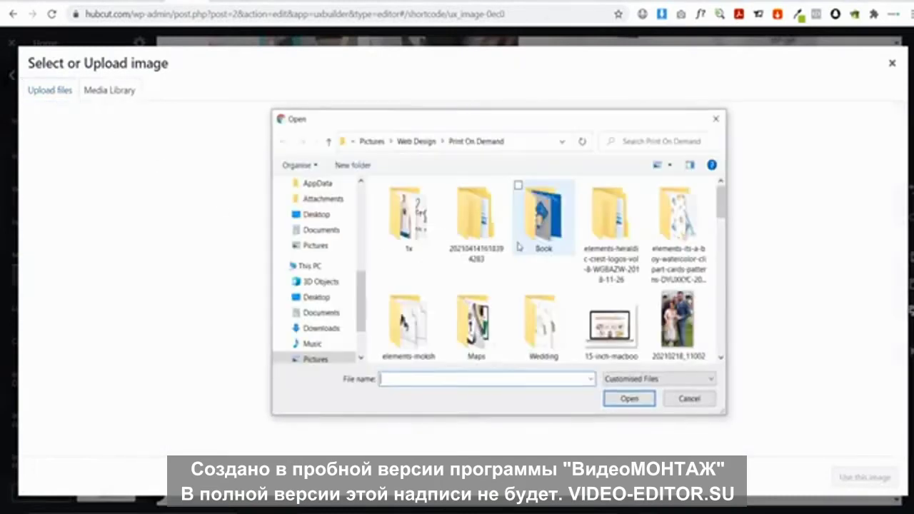
{"action": "scroll", "coordinate": [601, 257], "scroll_direction": "down", "scroll_amount": 3}
{"action": "scroll", "coordinate": [600, 257], "scroll_direction": "down", "scroll_amount": 6}
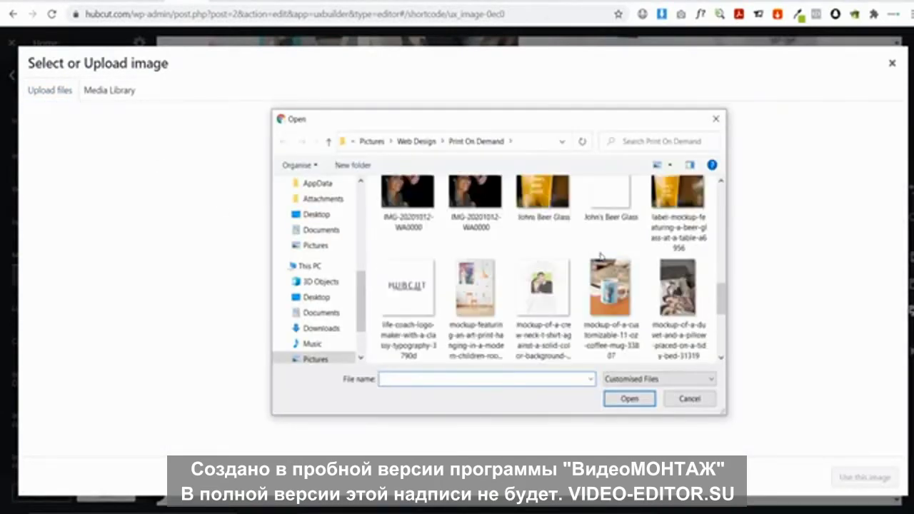
{"action": "scroll", "coordinate": [571, 250], "scroll_direction": "up", "scroll_amount": 1}
{"action": "left_click", "coordinate": [533, 245]}
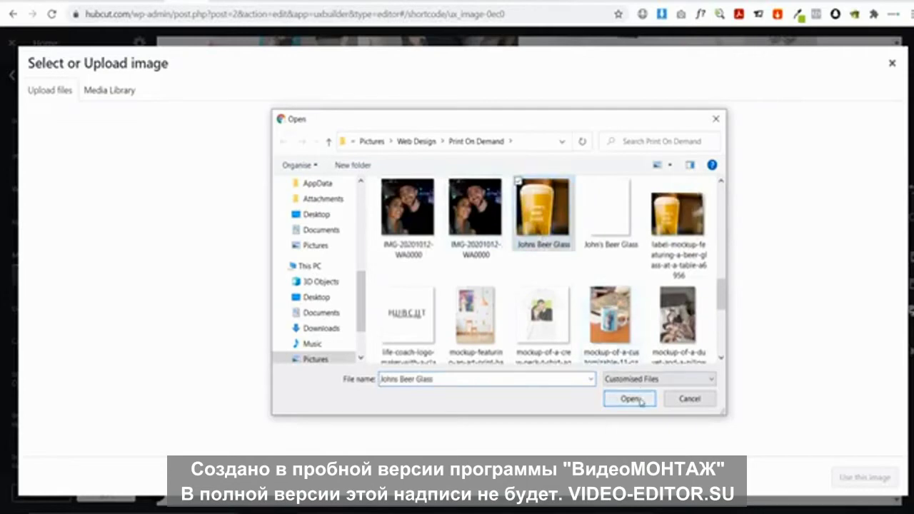
{"action": "left_click", "coordinate": [629, 399]}
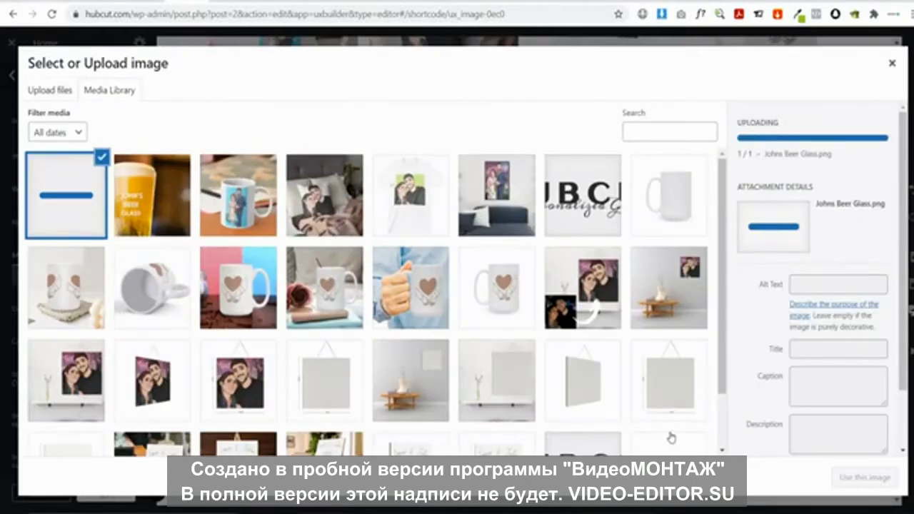
{"action": "left_click", "coordinate": [864, 477]}
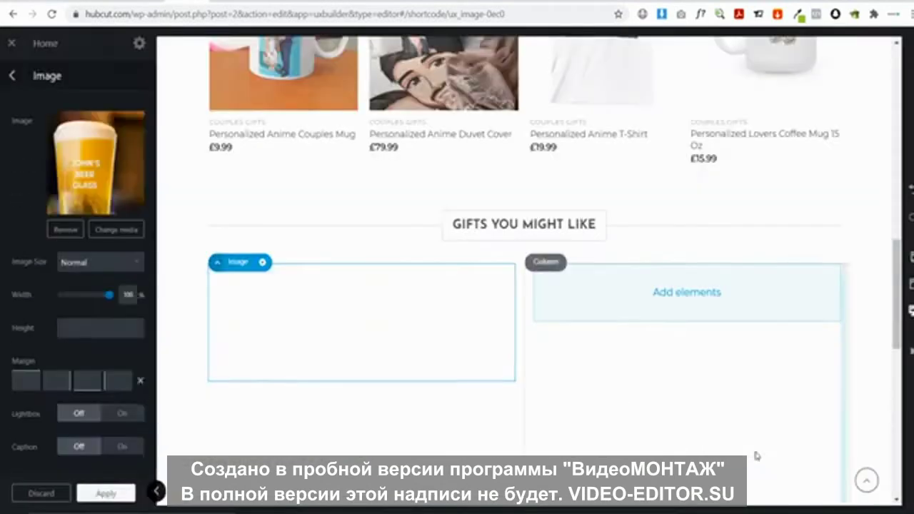
{"action": "scroll", "coordinate": [382, 295], "scroll_direction": "down", "scroll_amount": 1}
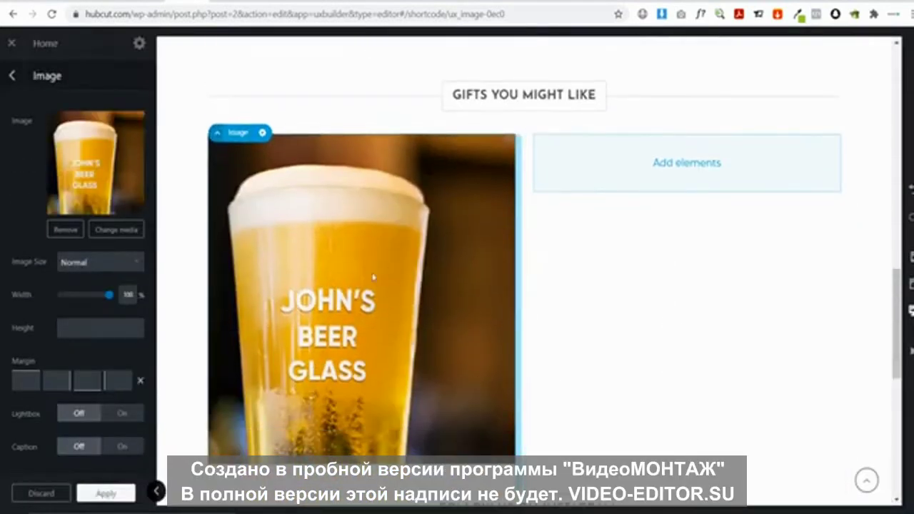
{"action": "left_click", "coordinate": [688, 162]}
{"action": "scroll", "coordinate": [199, 205], "scroll_direction": "down", "scroll_amount": 2}
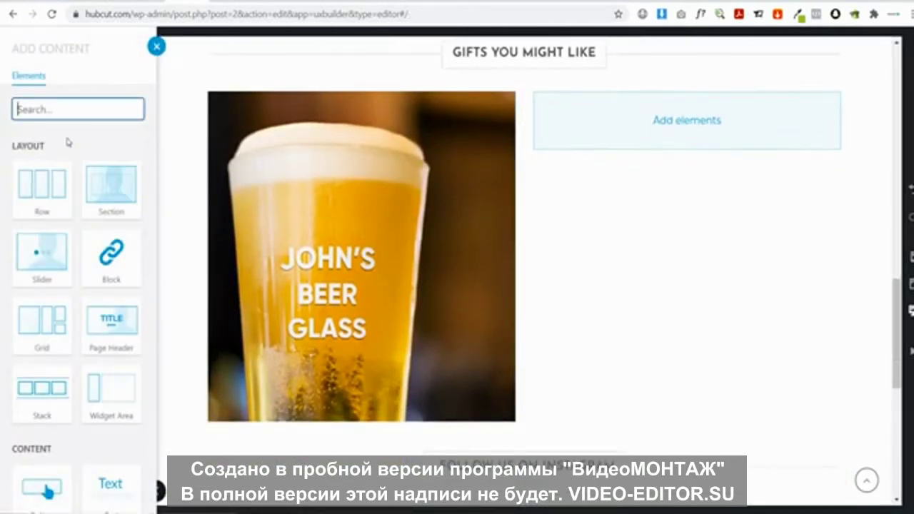
Add an Image element to the right column
{"action": "type", "text": "IMAGE"}
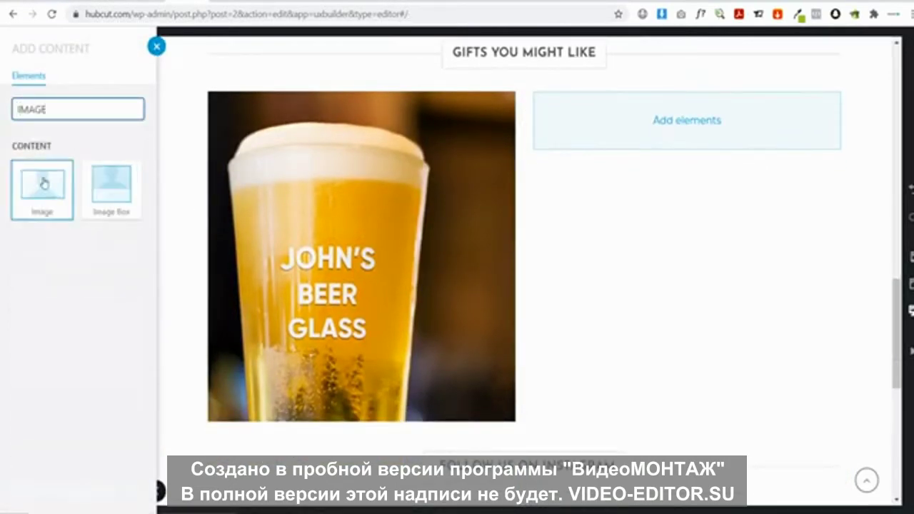
{"action": "left_click", "coordinate": [43, 184]}
{"action": "left_click", "coordinate": [82, 123]}
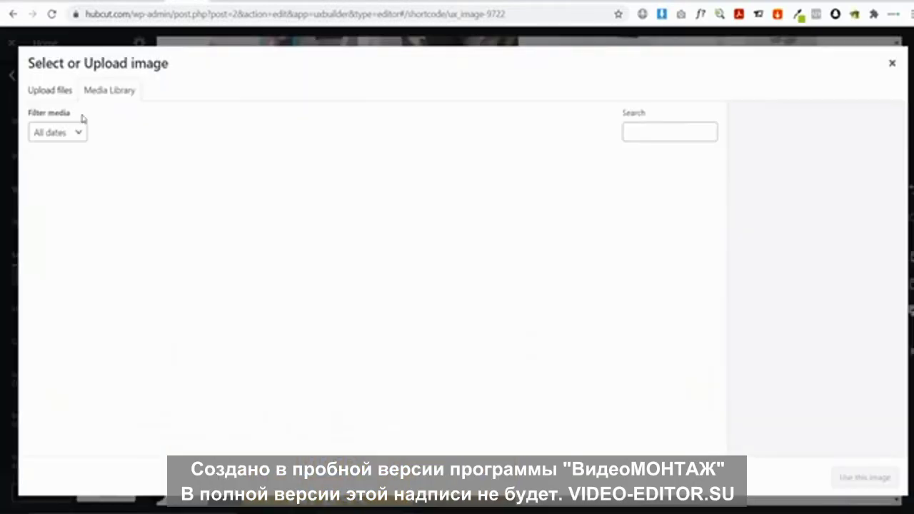
Upload the Wedding Gifts Hubcut picture and use it as the right column's image
{"action": "left_click", "coordinate": [58, 91]}
{"action": "left_click", "coordinate": [463, 279]}
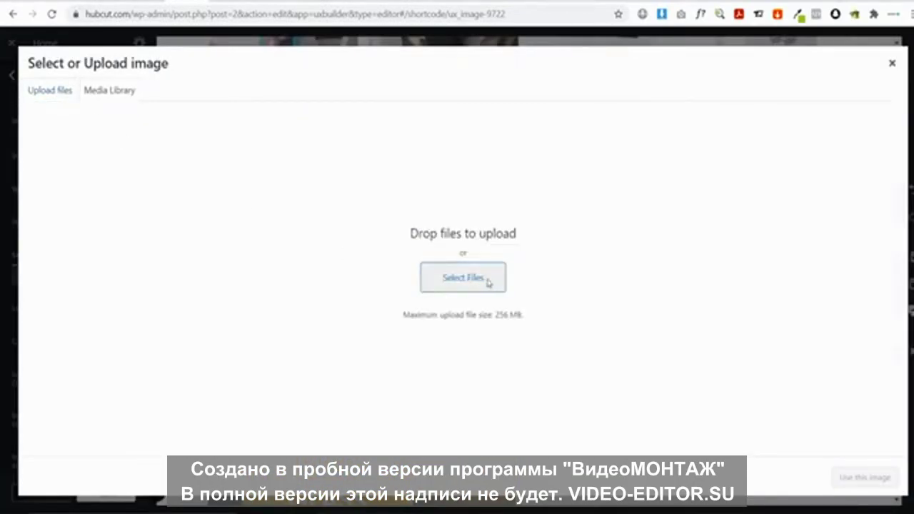
{"action": "scroll", "coordinate": [582, 275], "scroll_direction": "down", "scroll_amount": 5}
{"action": "scroll", "coordinate": [583, 276], "scroll_direction": "down", "scroll_amount": 2}
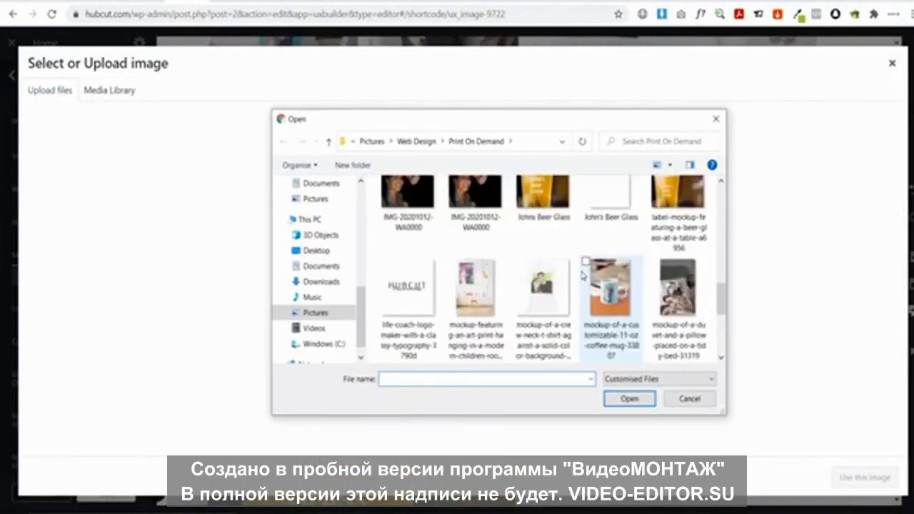
{"action": "scroll", "coordinate": [583, 275], "scroll_direction": "down", "scroll_amount": 2}
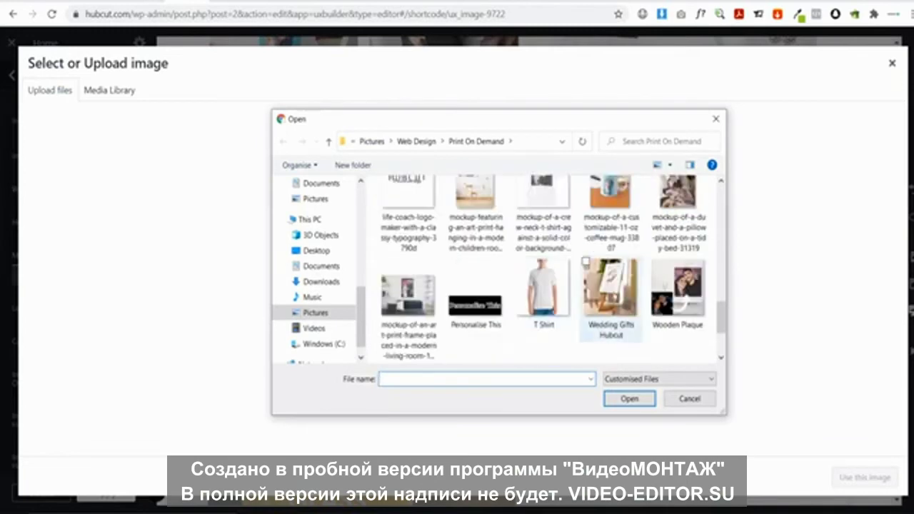
{"action": "left_click", "coordinate": [628, 312]}
{"action": "left_click", "coordinate": [638, 402]}
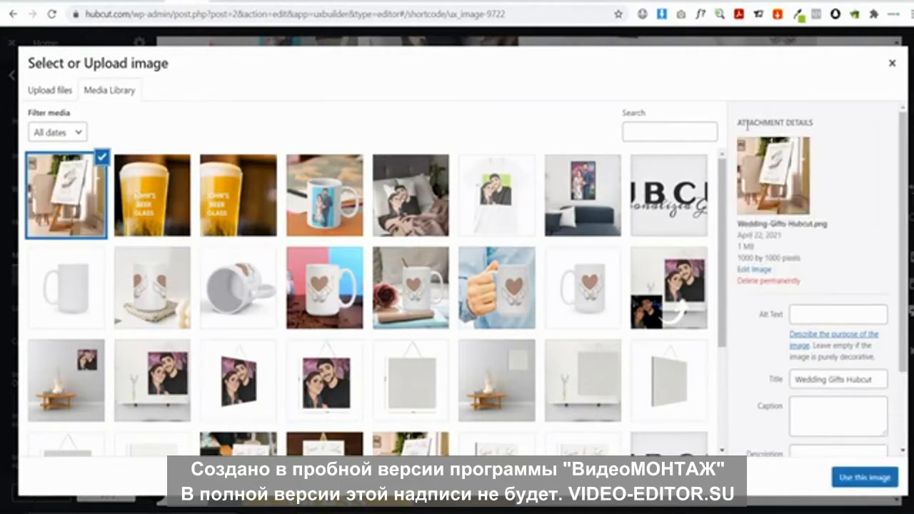
{"action": "left_click", "coordinate": [863, 478]}
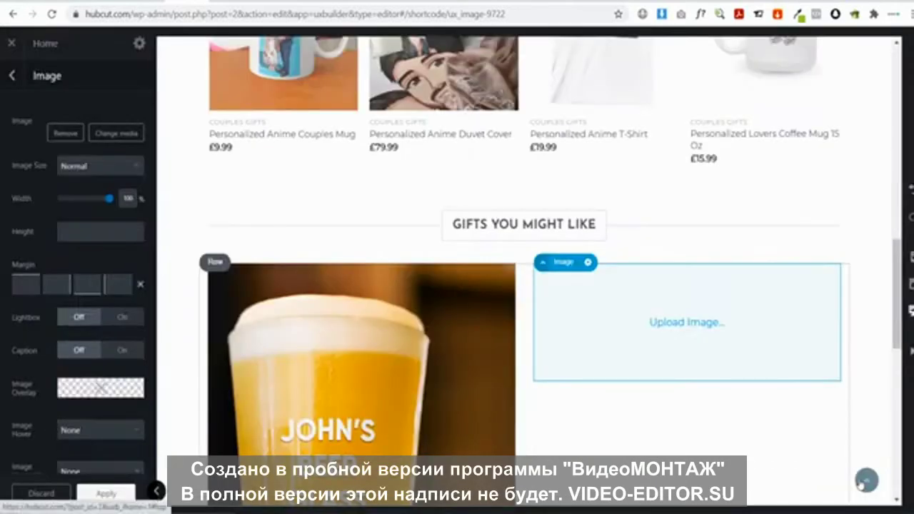
{"action": "scroll", "coordinate": [691, 343], "scroll_direction": "down", "scroll_amount": 2}
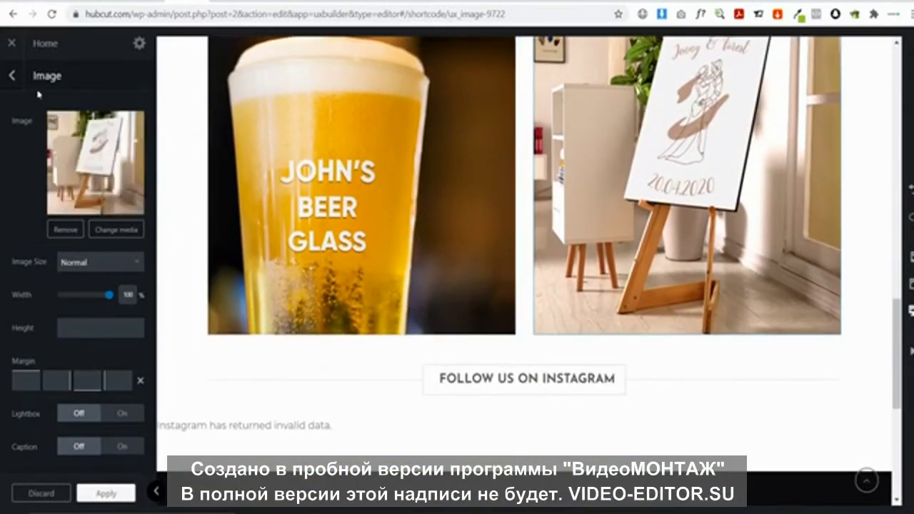
{"action": "left_click", "coordinate": [12, 76]}
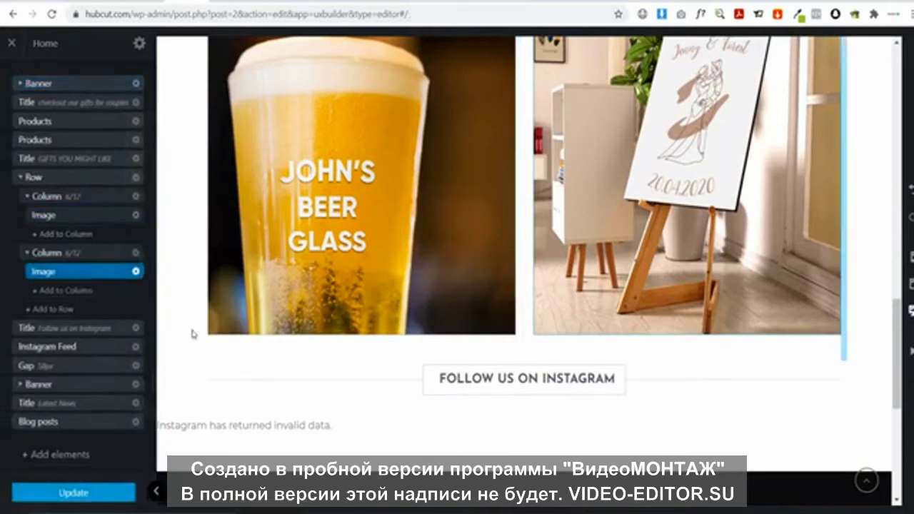
Add a Text element with the Paragraph preset under the beer glass image
{"action": "left_click", "coordinate": [361, 344]}
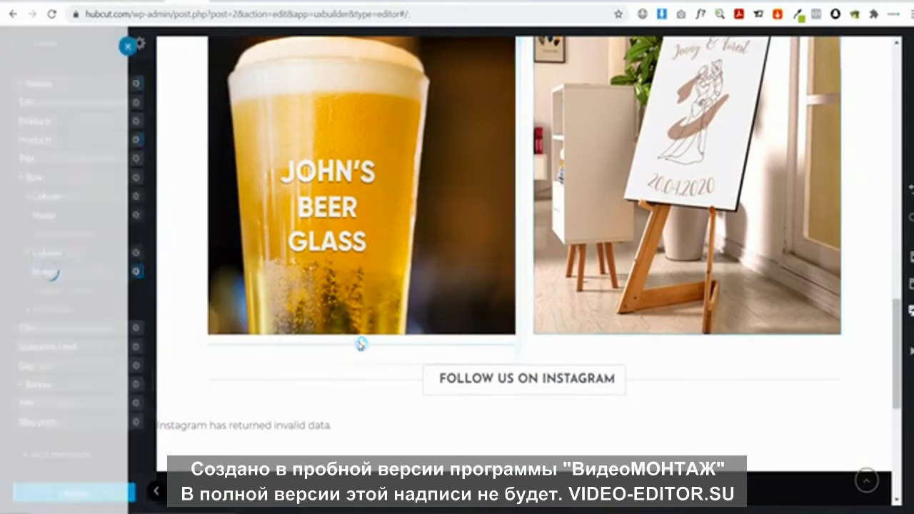
{"action": "scroll", "coordinate": [183, 214], "scroll_direction": "down", "scroll_amount": 1}
{"action": "type", "text": "Text"}
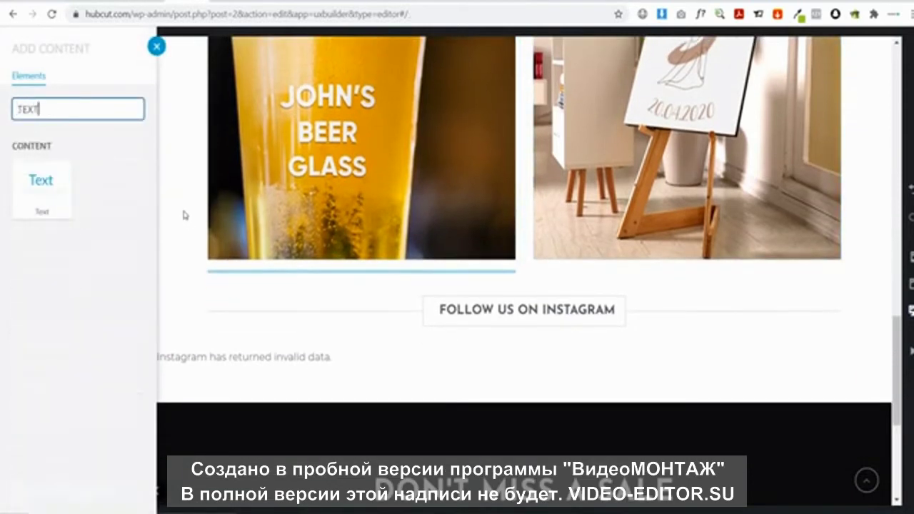
{"action": "left_click", "coordinate": [55, 202]}
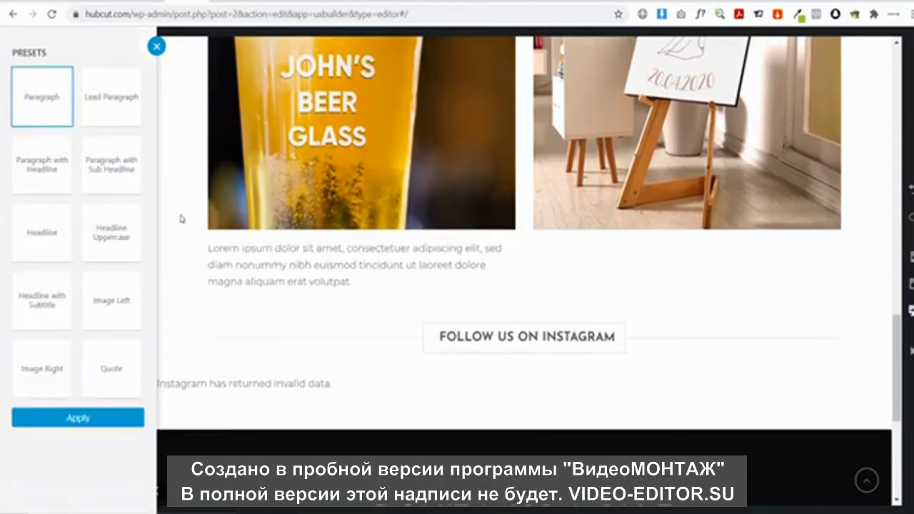
{"action": "left_click", "coordinate": [98, 418]}
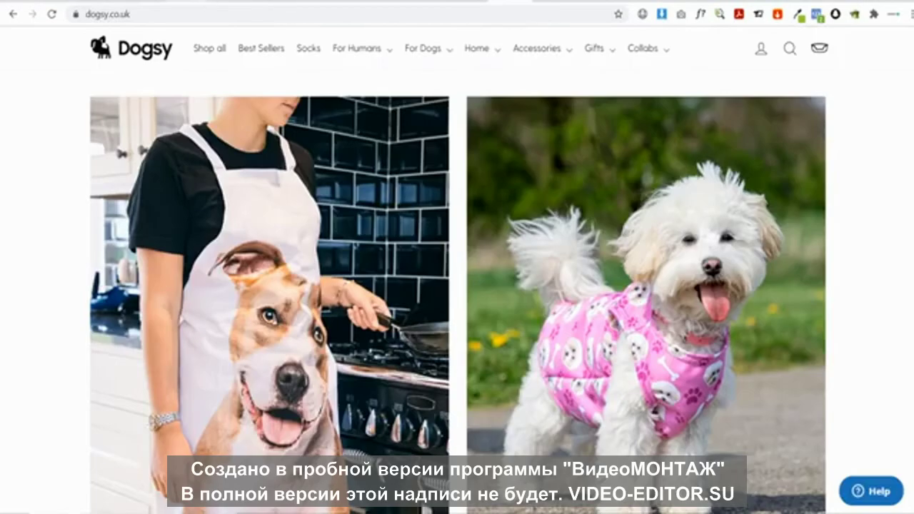
Replace its text with 'Give your man an extra special gift this year with our personalized beer glasses'
{"action": "scroll", "coordinate": [293, 214], "scroll_direction": "down", "scroll_amount": 3}
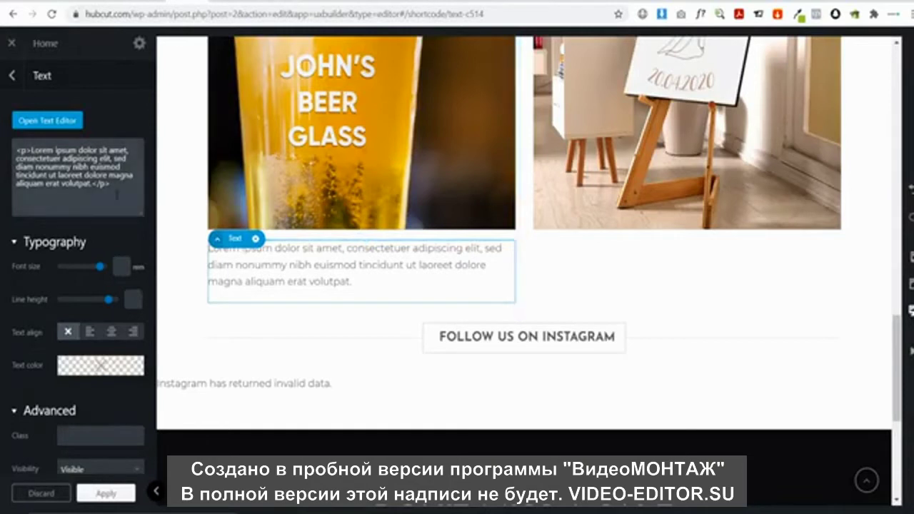
{"action": "left_click_drag", "start_coordinate": [118, 195], "coordinate": [2, 153]}
{"action": "type", "text": "Gl"}
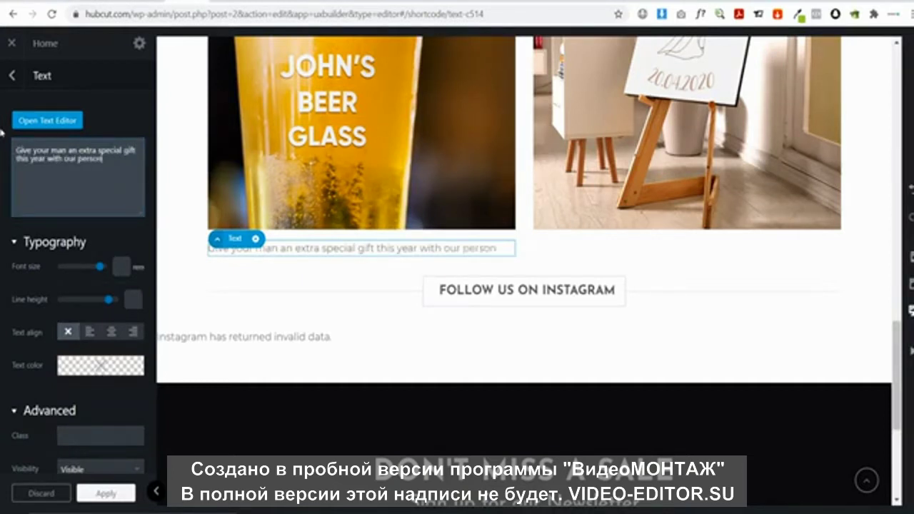
{"action": "type", "text": "ed beer glasses"}
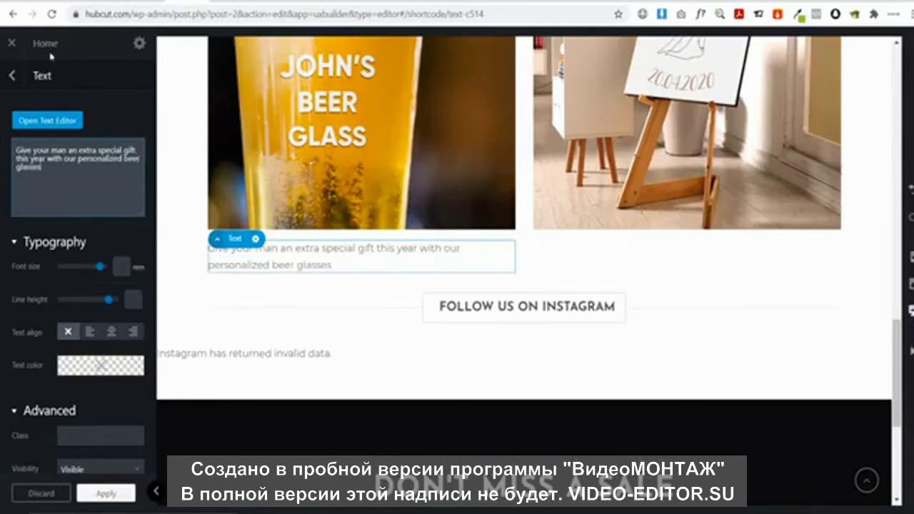
{"action": "left_click", "coordinate": [11, 75]}
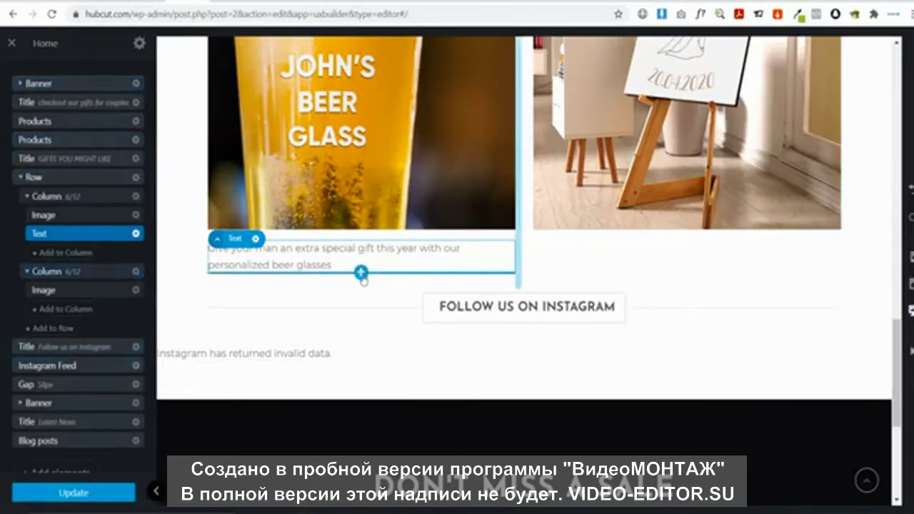
{"action": "left_click", "coordinate": [362, 273]}
Add a Button labelled GIFTS FOR HIM under the beer glasses paragraph
{"action": "type", "text": "but"}
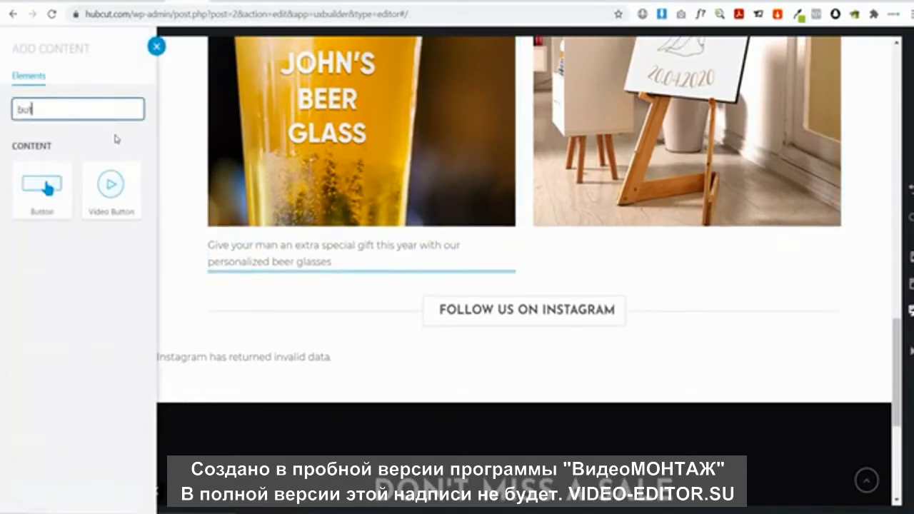
{"action": "type", "text": "t"}
{"action": "left_click", "coordinate": [42, 187]}
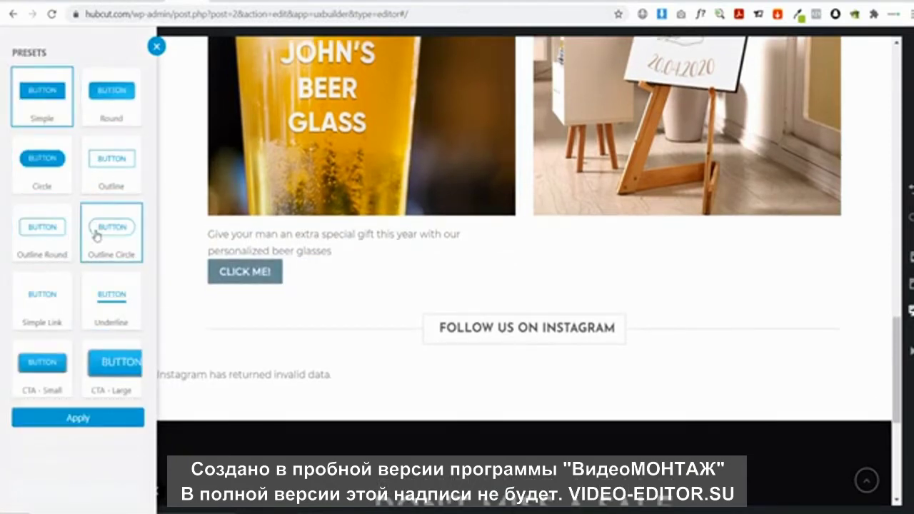
{"action": "left_click", "coordinate": [80, 418]}
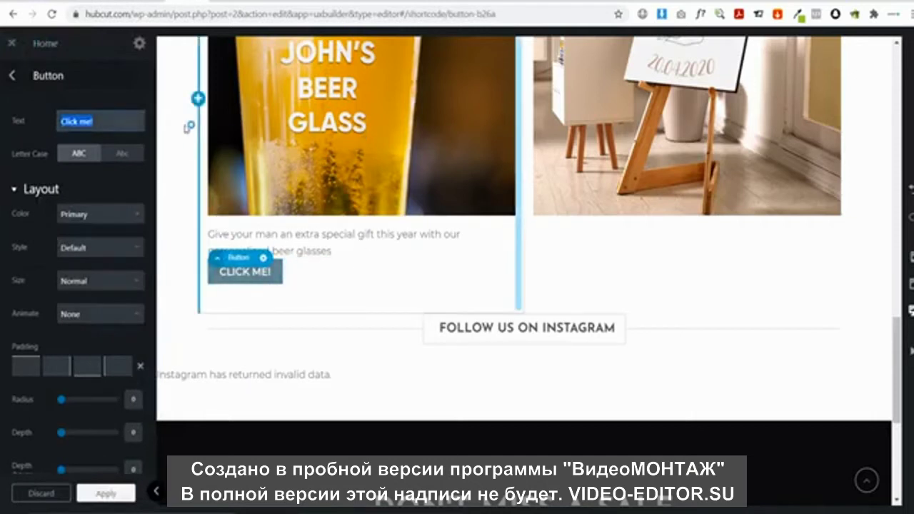
{"action": "type", "text": "Gi"}
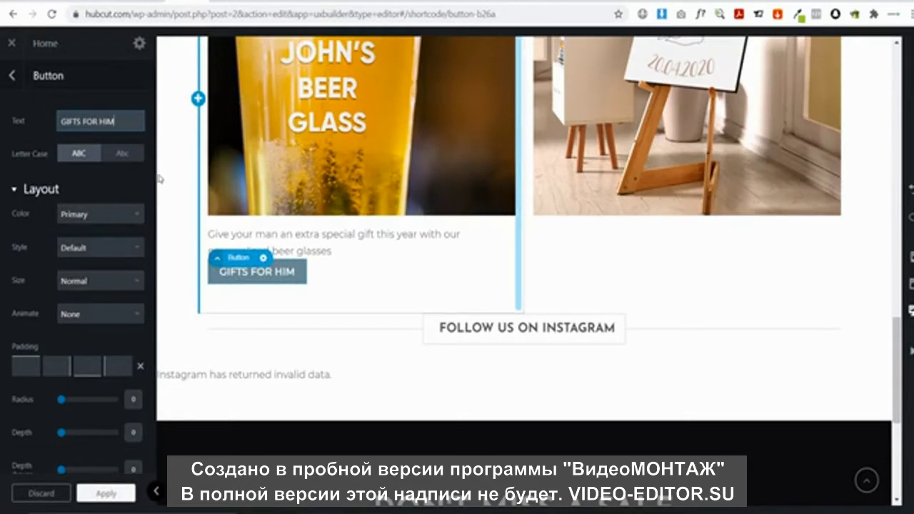
Give the button the Secondary colour, Normal size, and Expand to full width
{"action": "left_click", "coordinate": [125, 218]}
{"action": "left_click", "coordinate": [96, 253]}
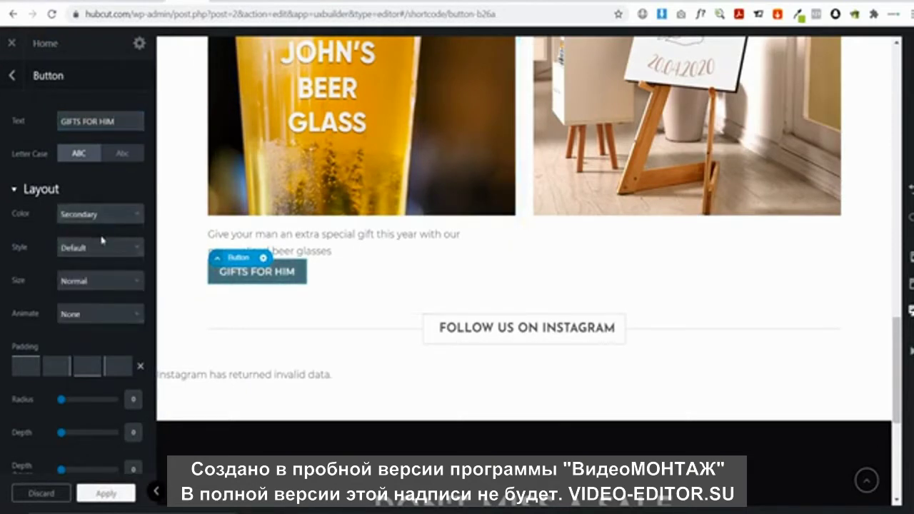
{"action": "left_click", "coordinate": [85, 280]}
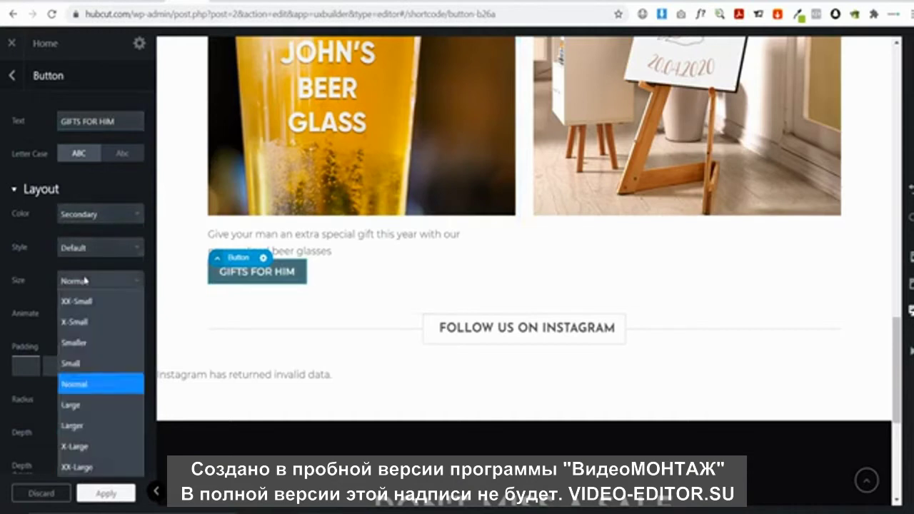
{"action": "left_click", "coordinate": [85, 280]}
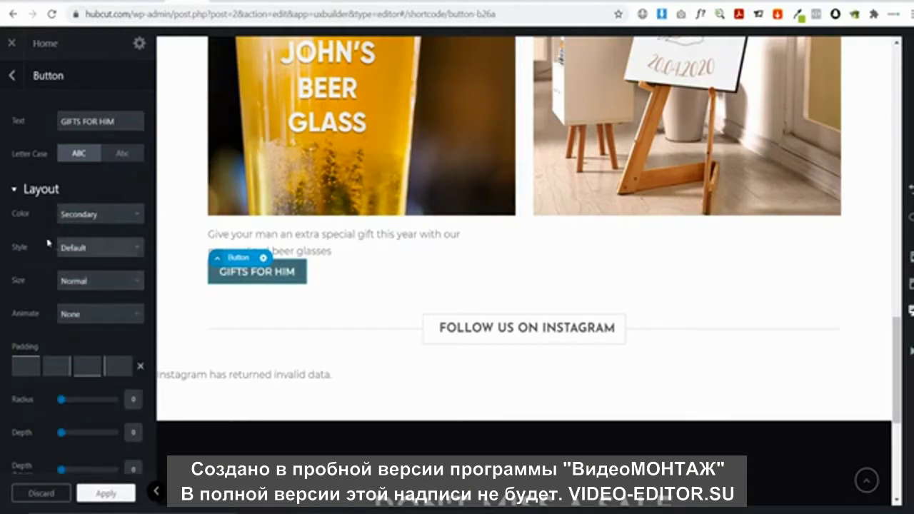
{"action": "scroll", "coordinate": [87, 286], "scroll_direction": "down", "scroll_amount": 4}
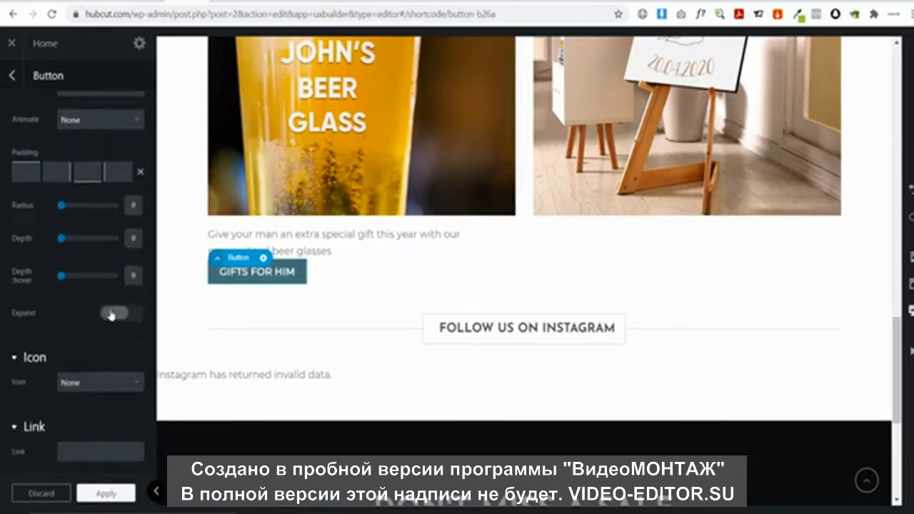
{"action": "left_click", "coordinate": [111, 315]}
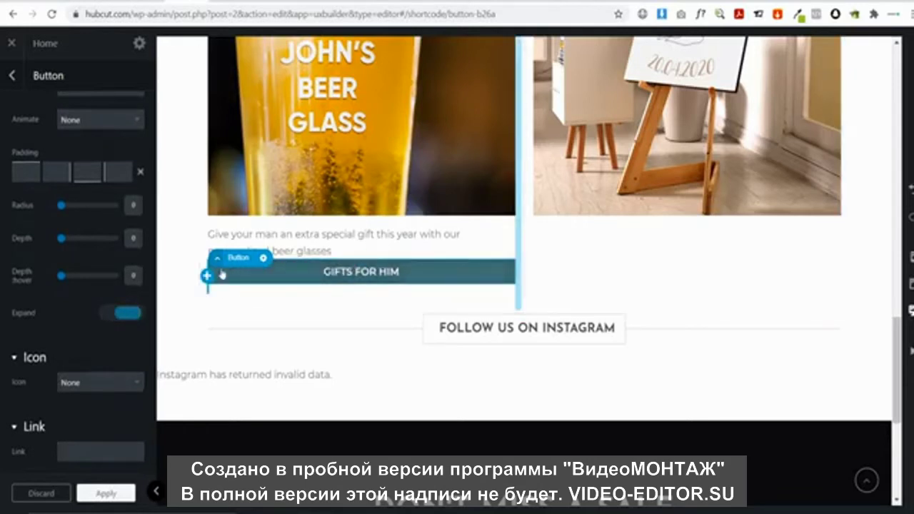
Set the beer glasses paragraph's text align to centre
{"action": "left_click", "coordinate": [333, 250]}
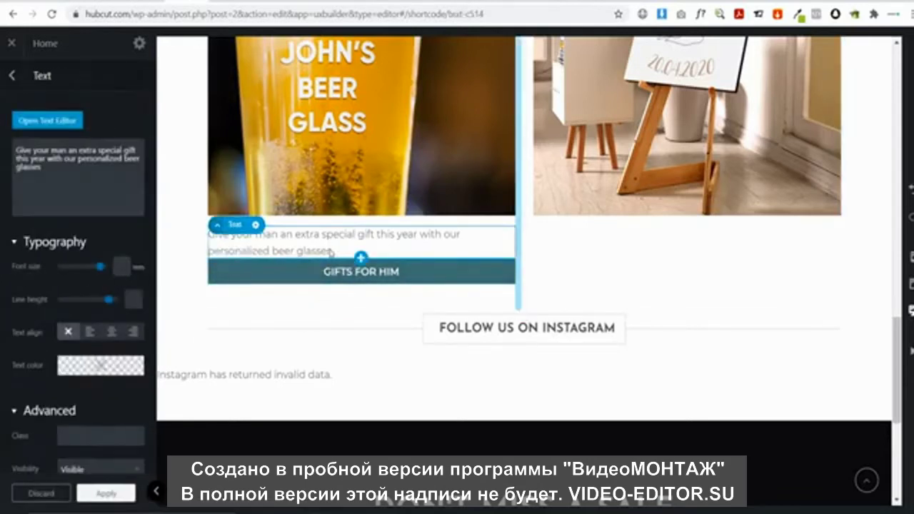
{"action": "left_click", "coordinate": [111, 331]}
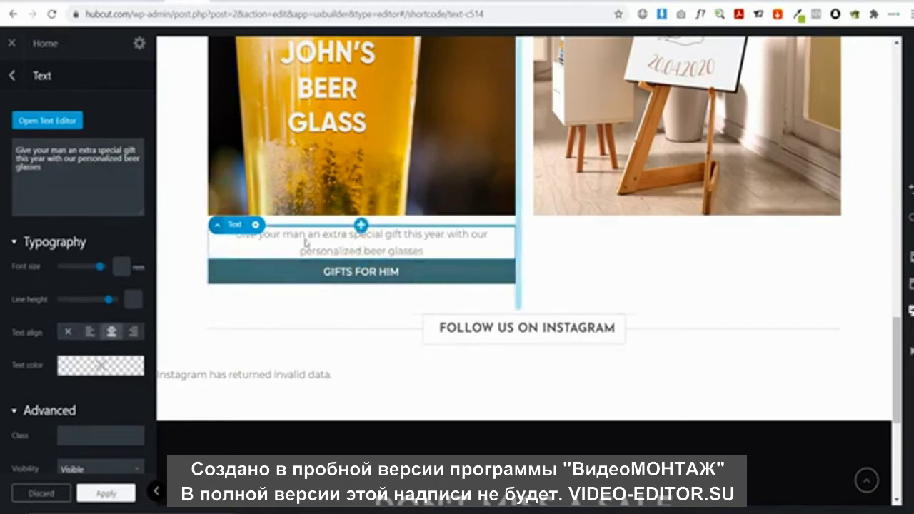
{"action": "scroll", "coordinate": [571, 272], "scroll_direction": "up", "scroll_amount": 1}
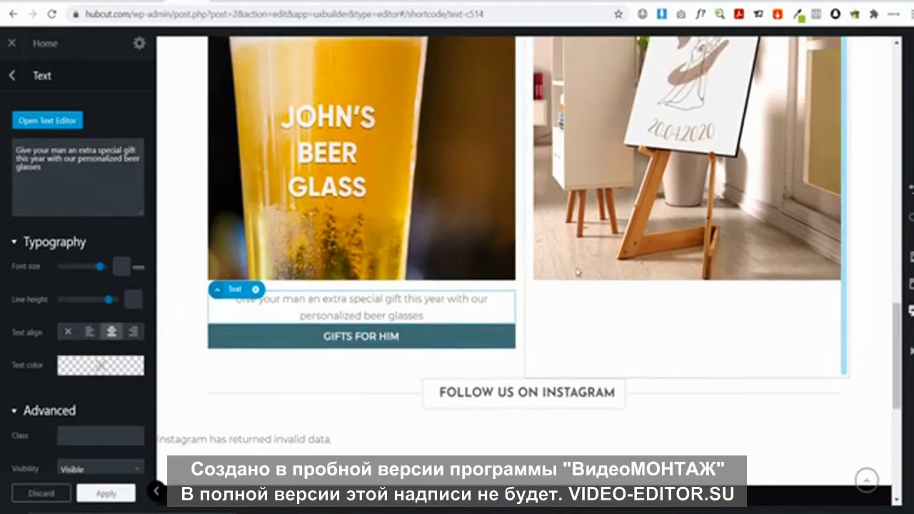
{"action": "right_click", "coordinate": [255, 292]}
Duplicate the beer glasses paragraph and move the copy under the easel photo
{"action": "left_click", "coordinate": [255, 289]}
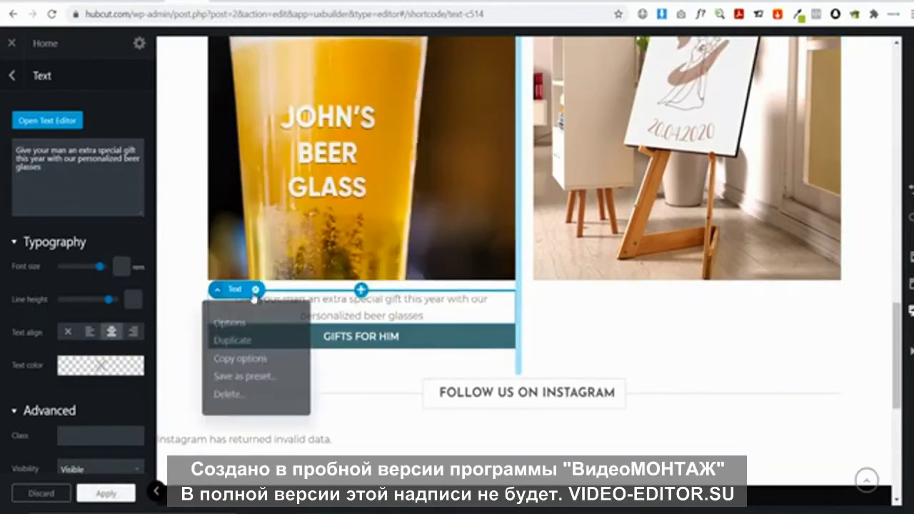
{"action": "left_click", "coordinate": [248, 343]}
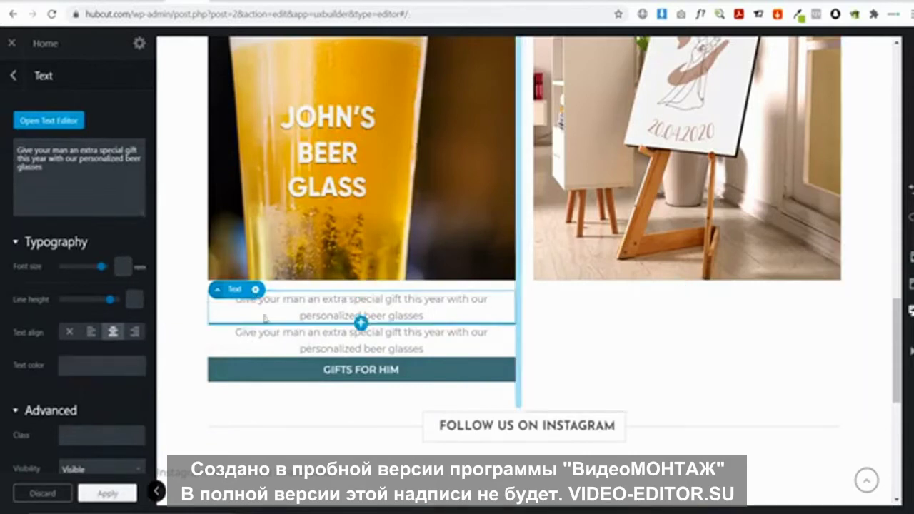
{"action": "left_click", "coordinate": [263, 317]}
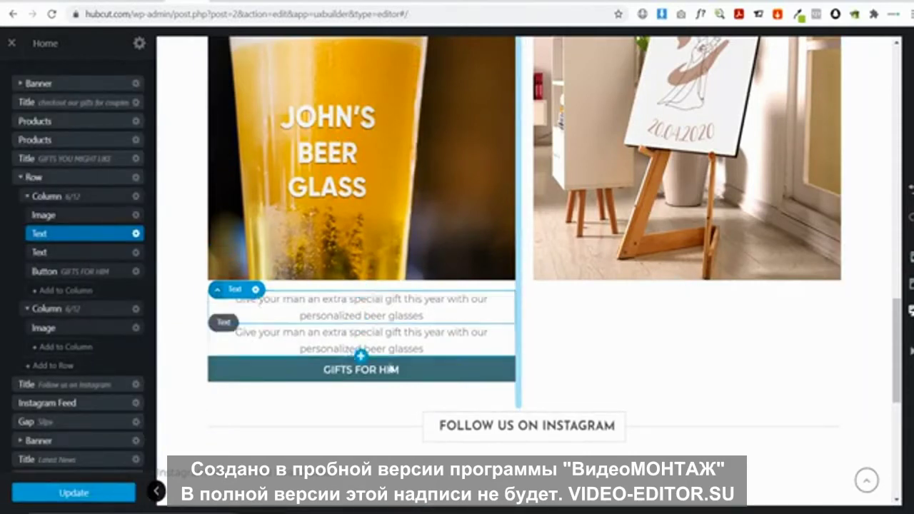
{"action": "left_click", "coordinate": [242, 333]}
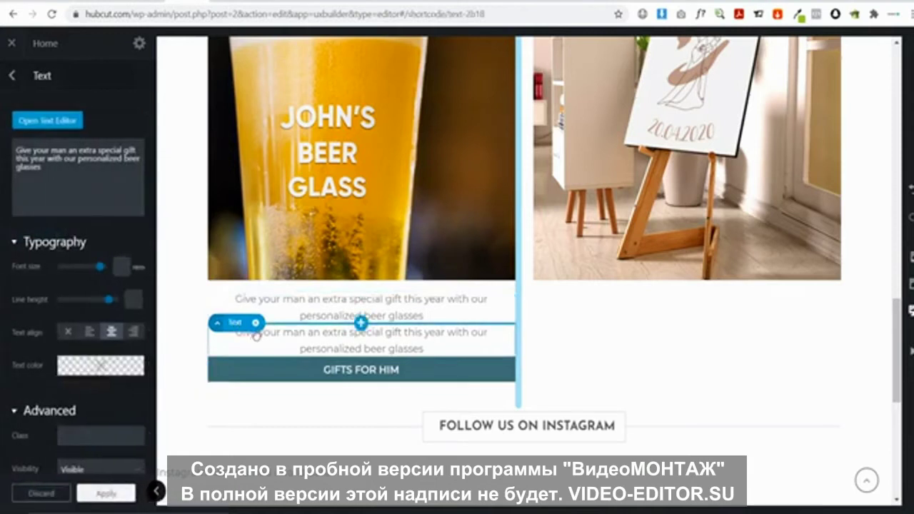
{"action": "left_click_drag", "start_coordinate": [239, 323], "coordinate": [643, 314]}
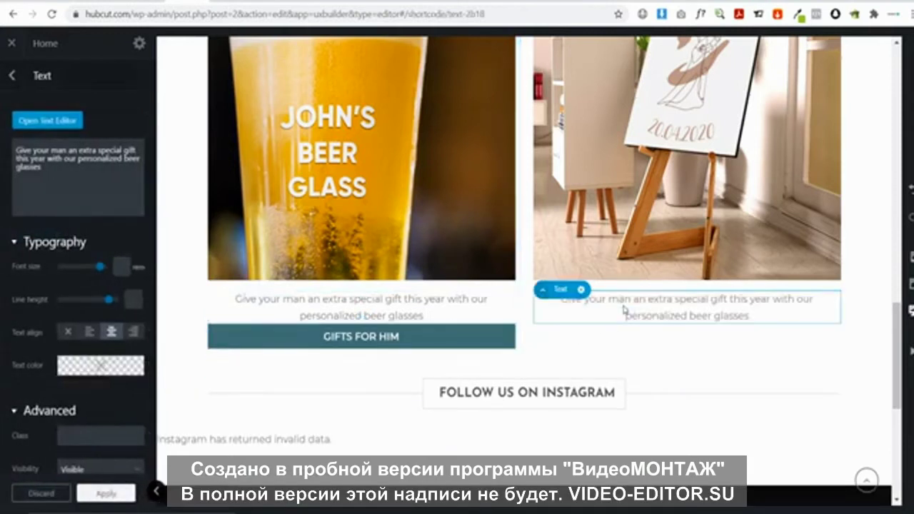
Replace the copy's text with 'Add that personal touch to your big day with custom made wedding gifts'
{"action": "scroll", "coordinate": [733, 379], "scroll_direction": "up", "scroll_amount": 1}
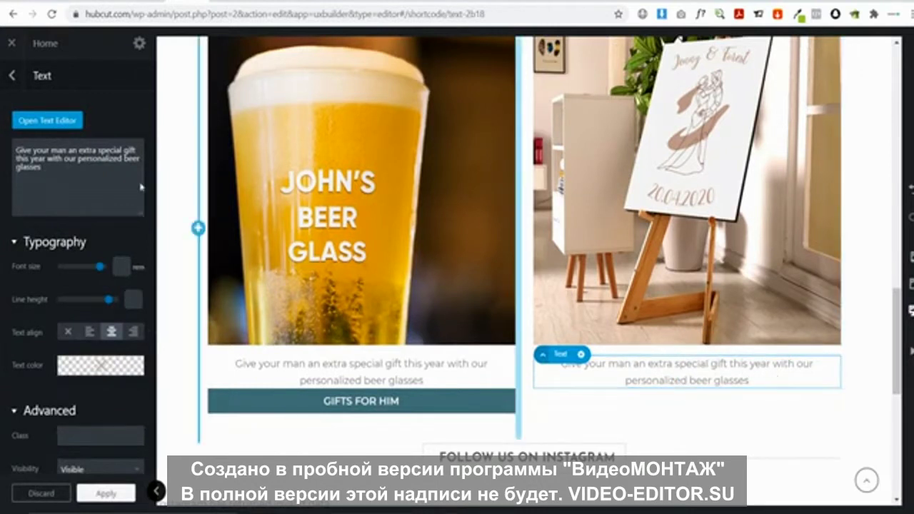
{"action": "left_click_drag", "start_coordinate": [140, 187], "coordinate": [1, 158]}
{"action": "type", "text": "Add that personal"}
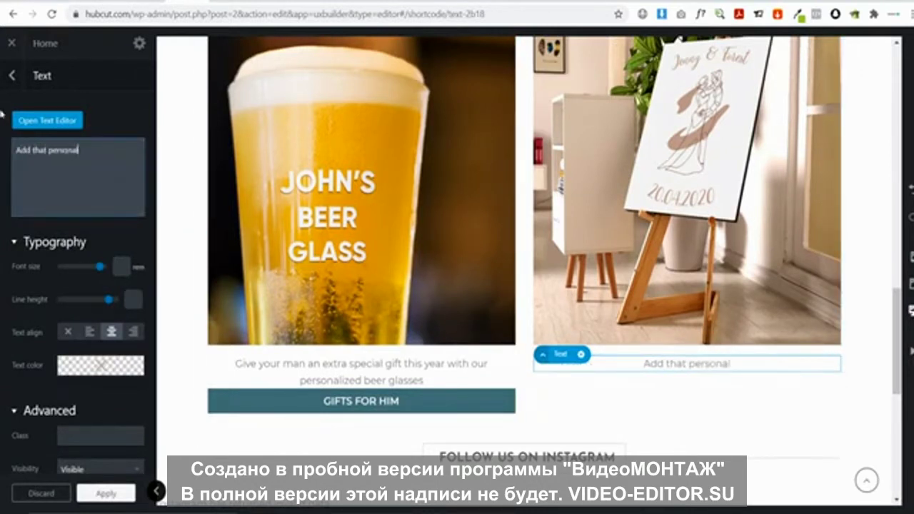
{"action": "type", "text": " touch to your"}
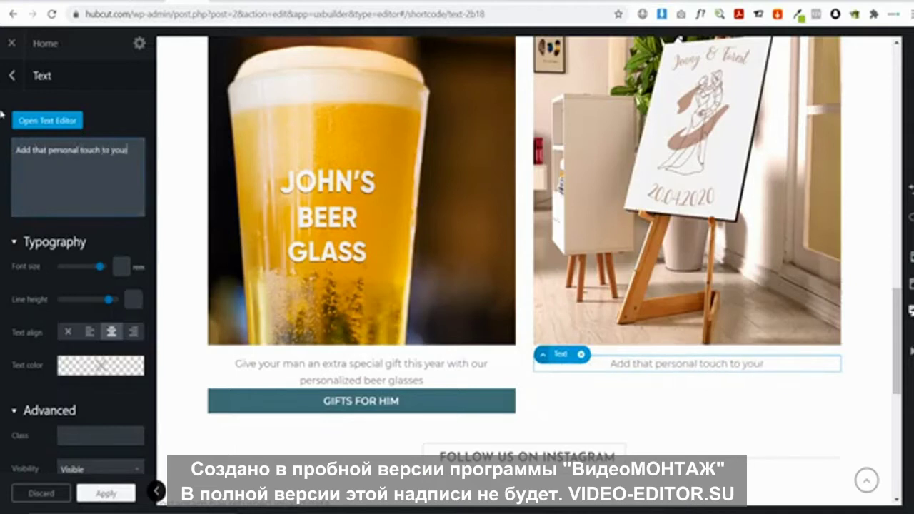
{"action": "type", "text": " big day wi"}
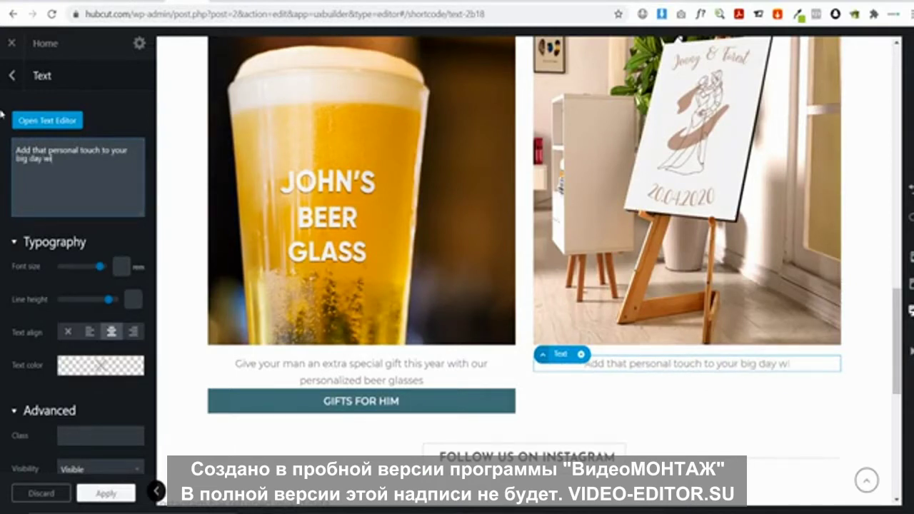
{"action": "type", "text": "th custom made wedding gifts"}
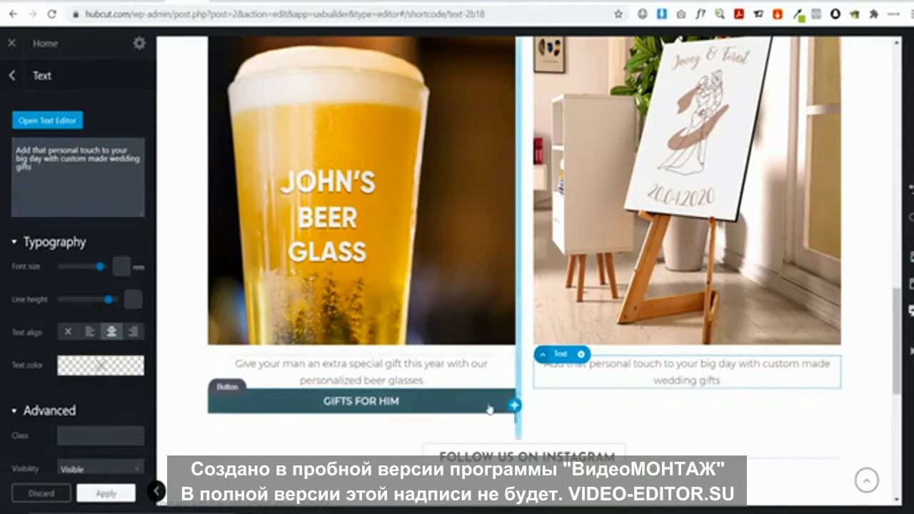
Duplicate the GIFTS FOR HIM button and move the copy under the wedding text
{"action": "left_click", "coordinate": [250, 403]}
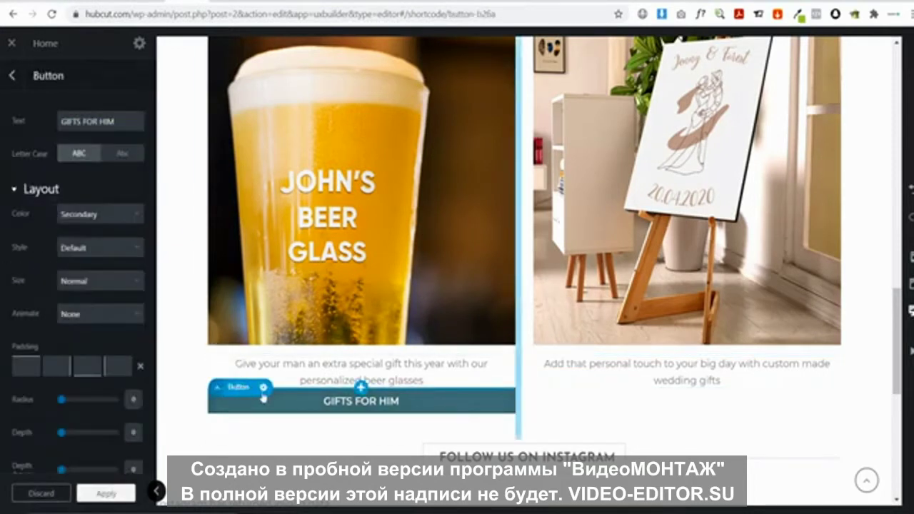
{"action": "left_click", "coordinate": [263, 387]}
{"action": "left_click", "coordinate": [242, 283]}
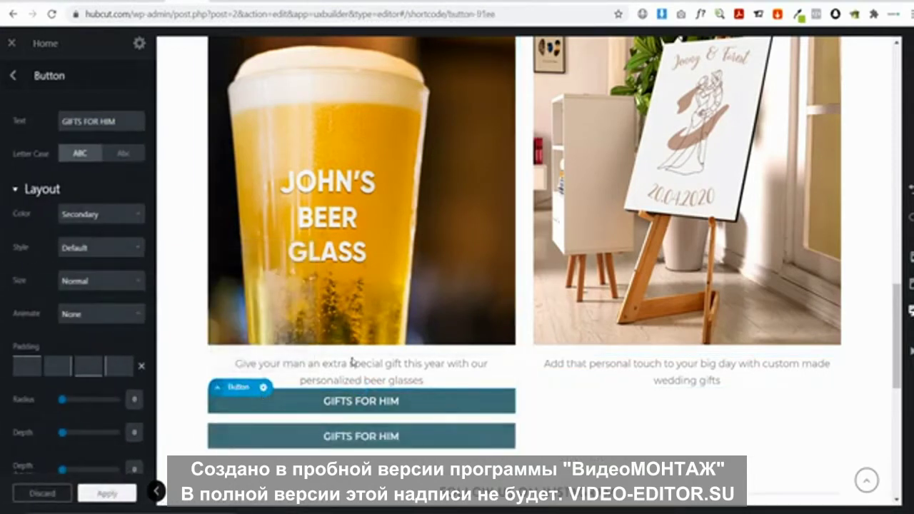
{"action": "left_click_drag", "start_coordinate": [310, 439], "coordinate": [616, 403]}
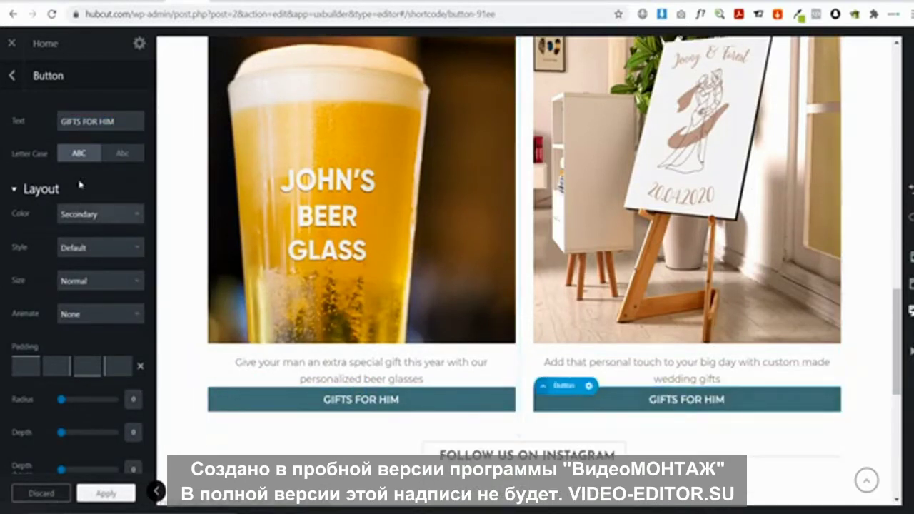
Change the copied button's label to WEDDING GIFTS
{"action": "left_click_drag", "start_coordinate": [130, 126], "coordinate": [1, 130]}
{"action": "type", "text": "WEDDING GIFTS"}
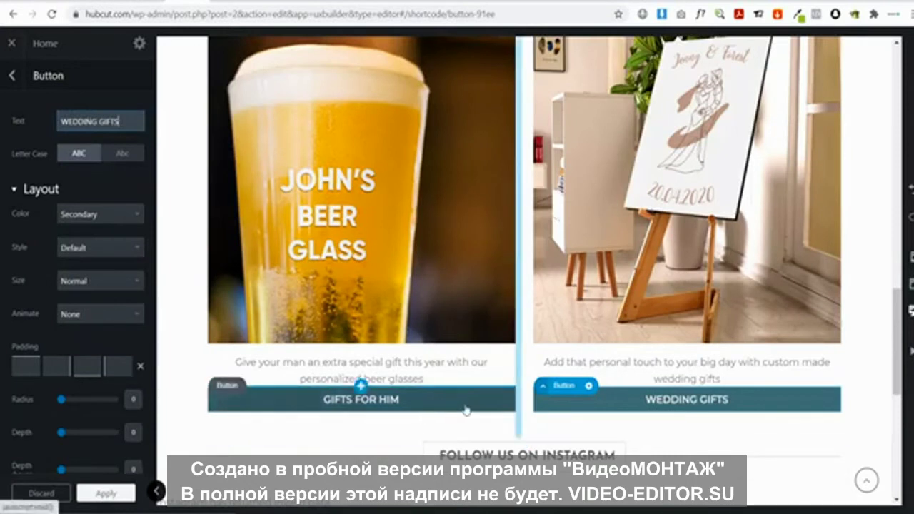
{"action": "left_click", "coordinate": [746, 404]}
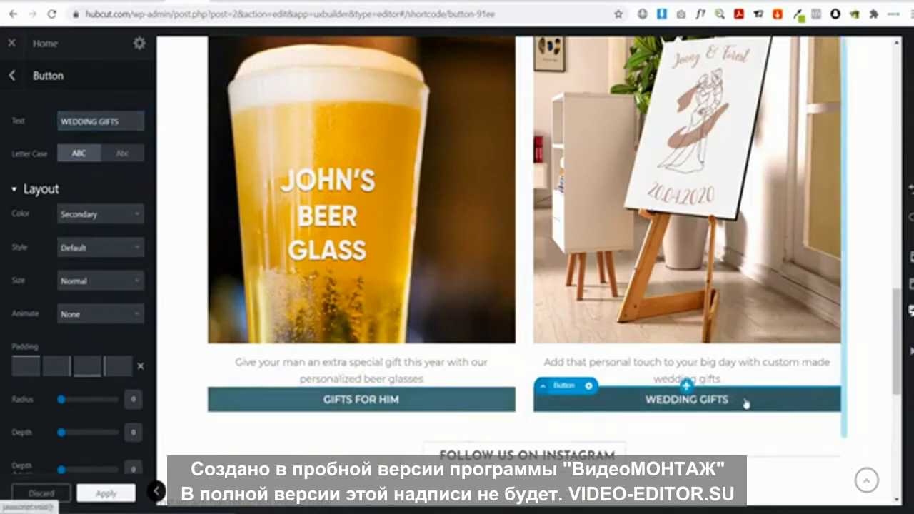
{"action": "scroll", "coordinate": [64, 199], "scroll_direction": "down", "scroll_amount": 3}
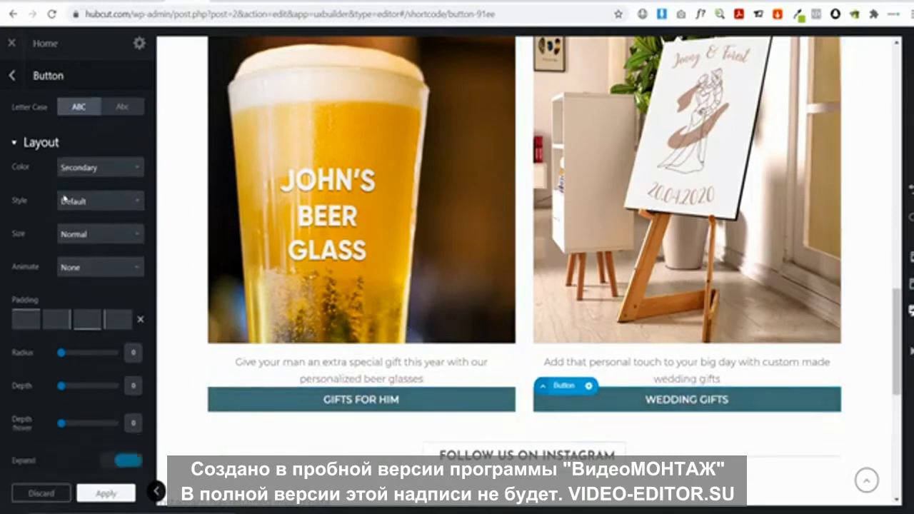
{"action": "scroll", "coordinate": [64, 199], "scroll_direction": "down", "scroll_amount": 3}
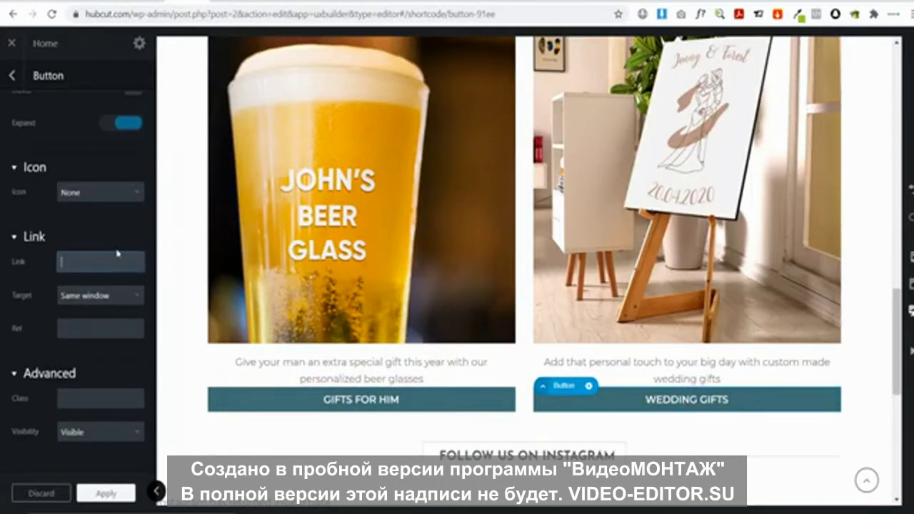
{"action": "left_click", "coordinate": [118, 261]}
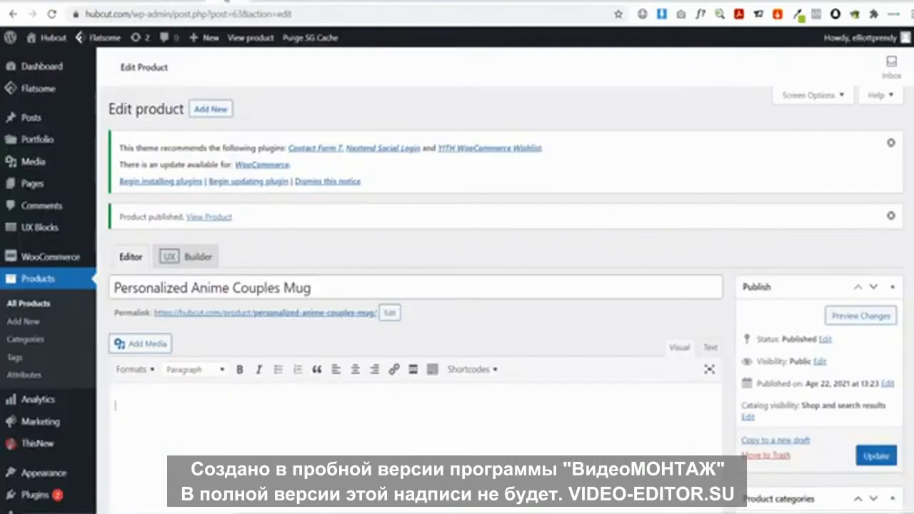
Link the WEDDING GIFTS button to the Personalized Wooden Wedding Welcome Sign product page URL
{"action": "left_click", "coordinate": [30, 305]}
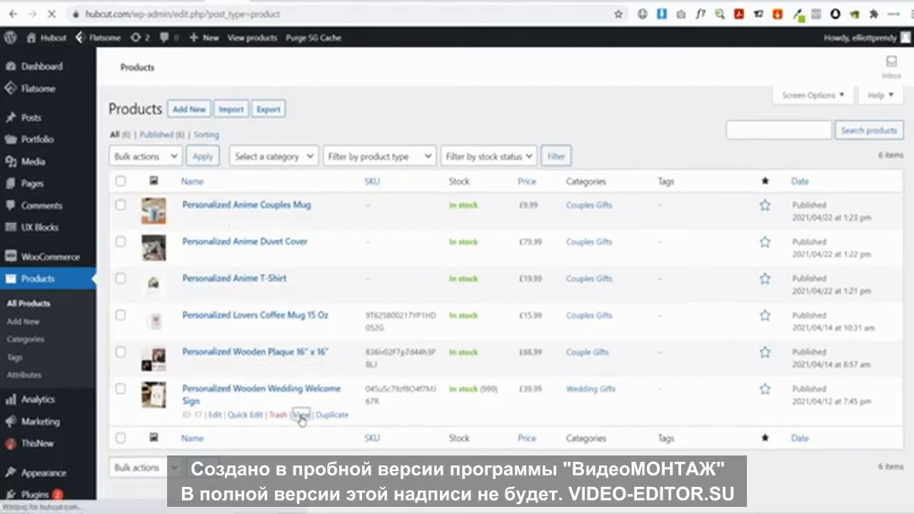
{"action": "left_click", "coordinate": [302, 414]}
{"action": "left_click", "coordinate": [194, 20]}
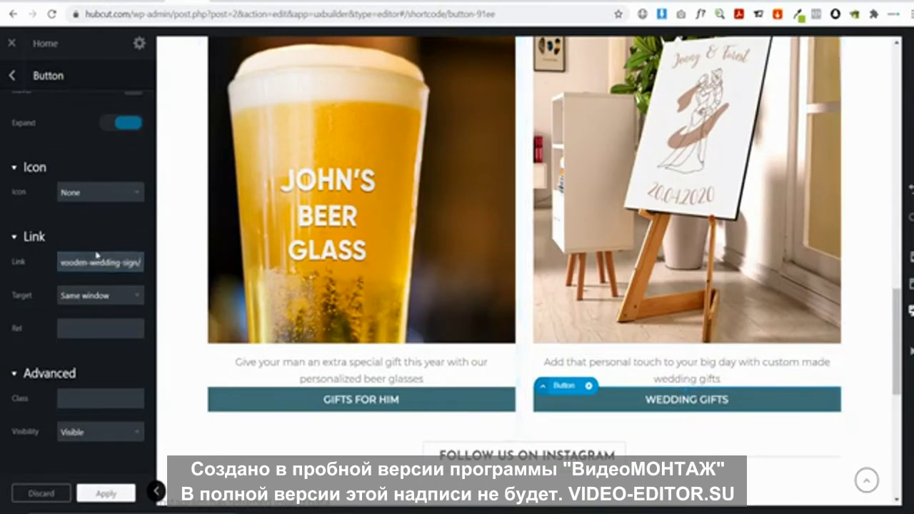
{"action": "left_click", "coordinate": [103, 494]}
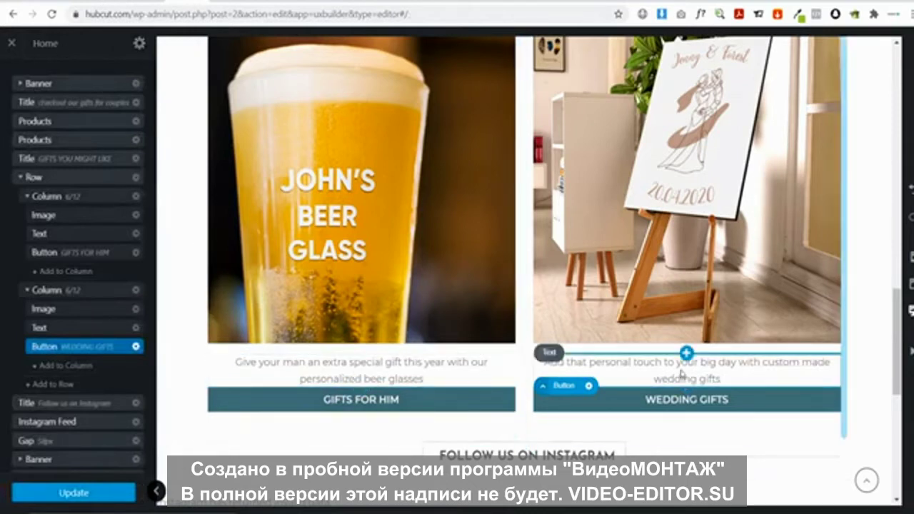
Add a 30px Gap above GIFTS FOR HIM and a duplicate above WEDDING GIFTS
{"action": "left_click", "coordinate": [360, 379]}
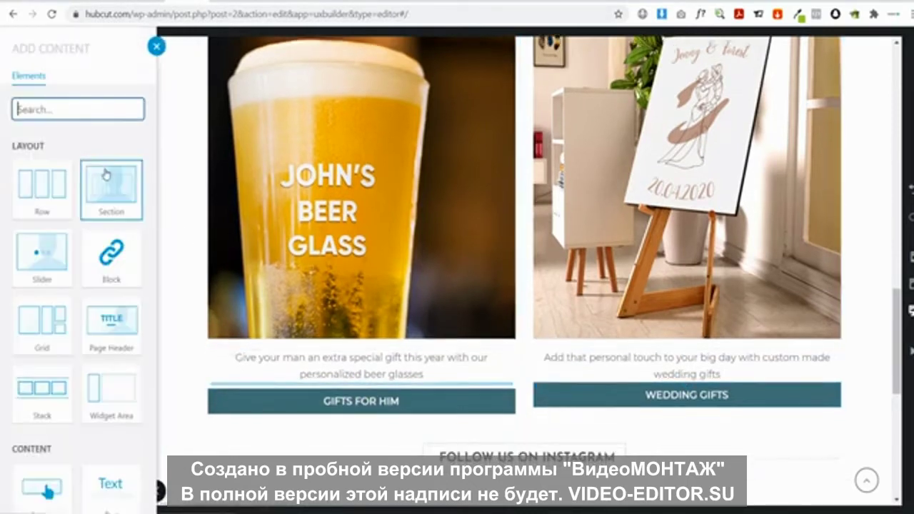
{"action": "type", "text": "GAP"}
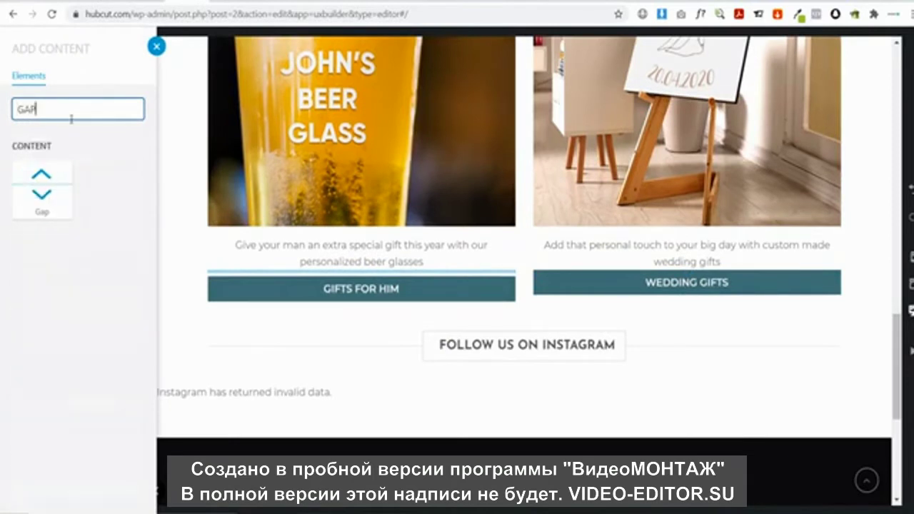
{"action": "left_click", "coordinate": [43, 175]}
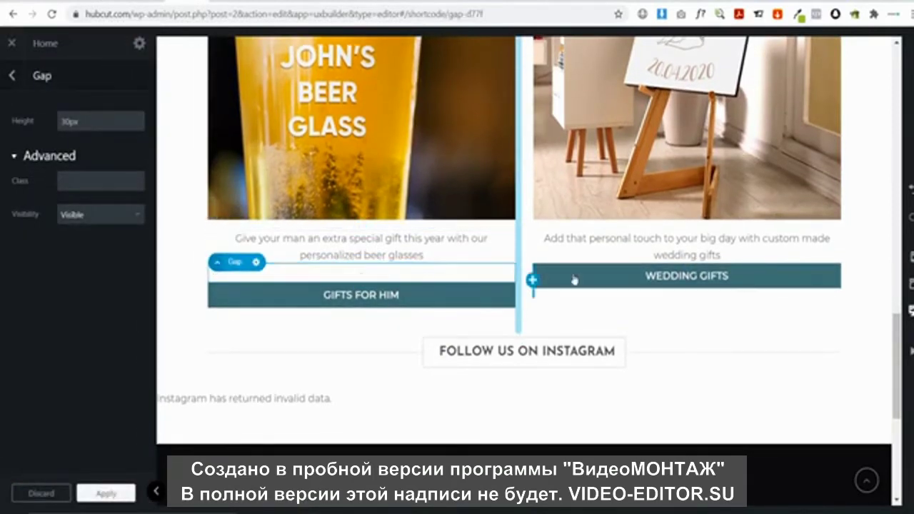
{"action": "left_click", "coordinate": [256, 263]}
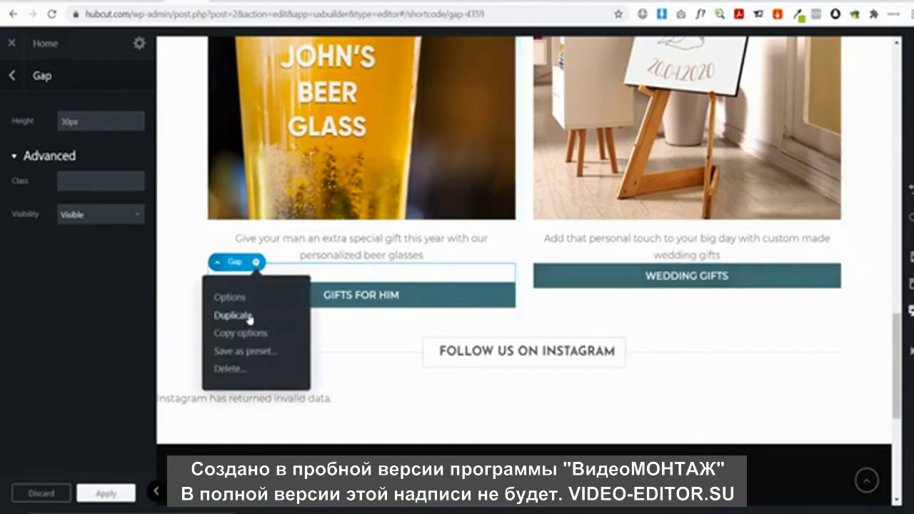
{"action": "left_click", "coordinate": [234, 315]}
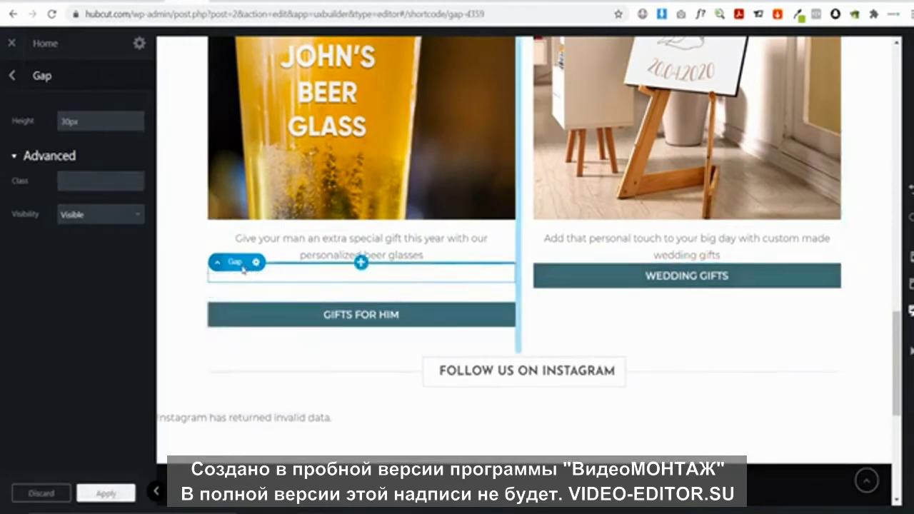
{"action": "left_click_drag", "start_coordinate": [241, 267], "coordinate": [614, 270]}
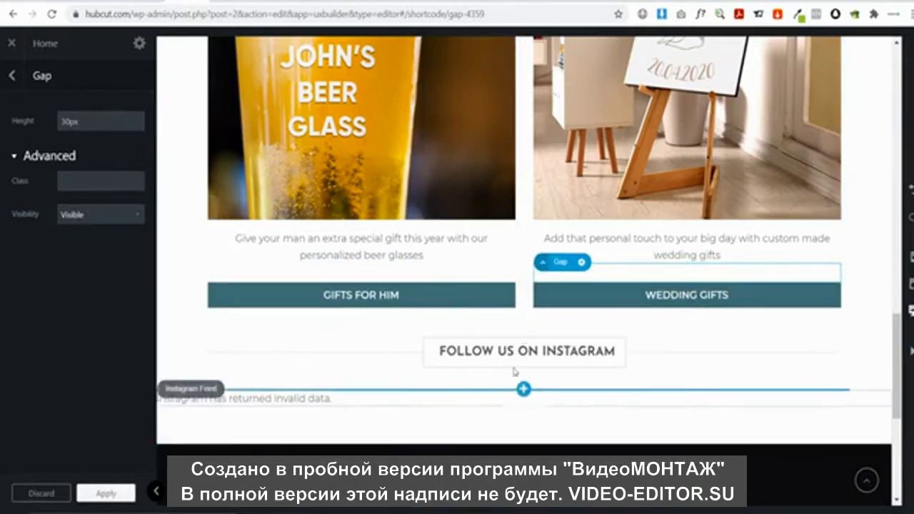
{"action": "left_click", "coordinate": [214, 335]}
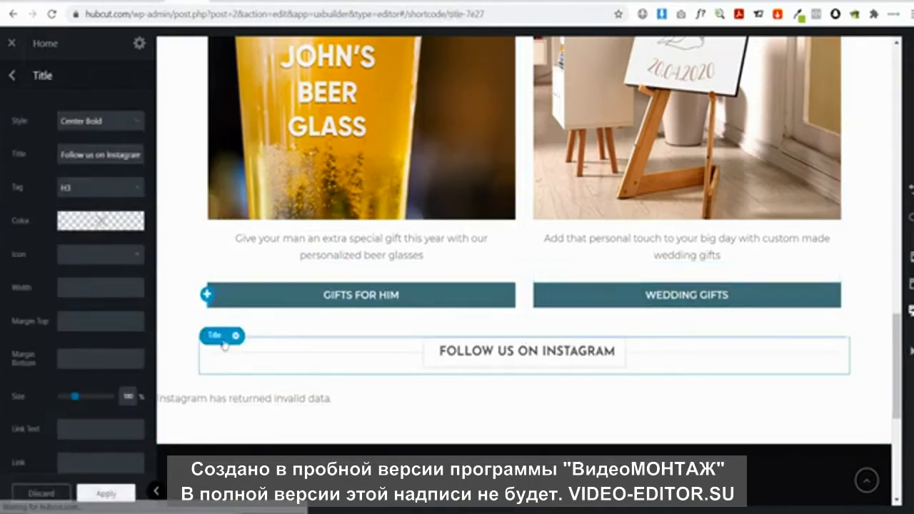
Delete the Follow us on Instagram title and the Instagram Feed element from the homepage
{"action": "left_click", "coordinate": [235, 336]}
{"action": "left_click", "coordinate": [205, 439]}
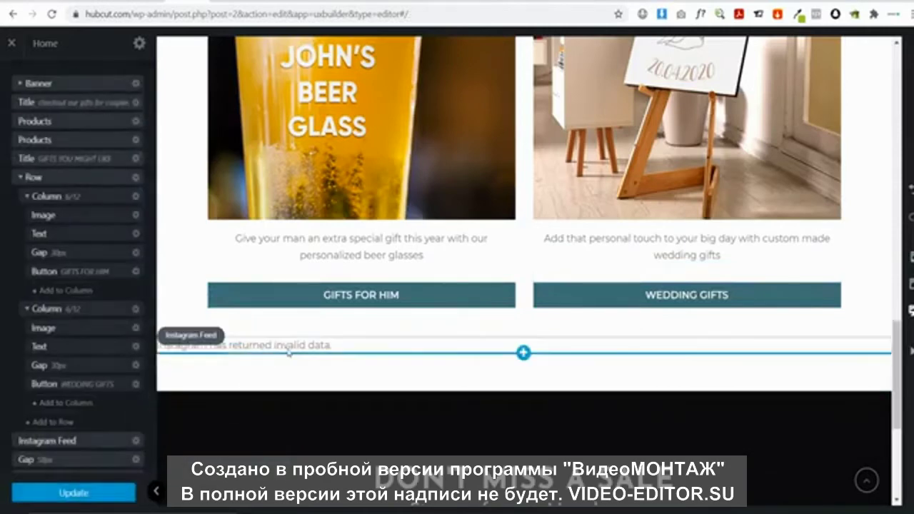
{"action": "left_click", "coordinate": [228, 346]}
{"action": "left_click", "coordinate": [235, 336]}
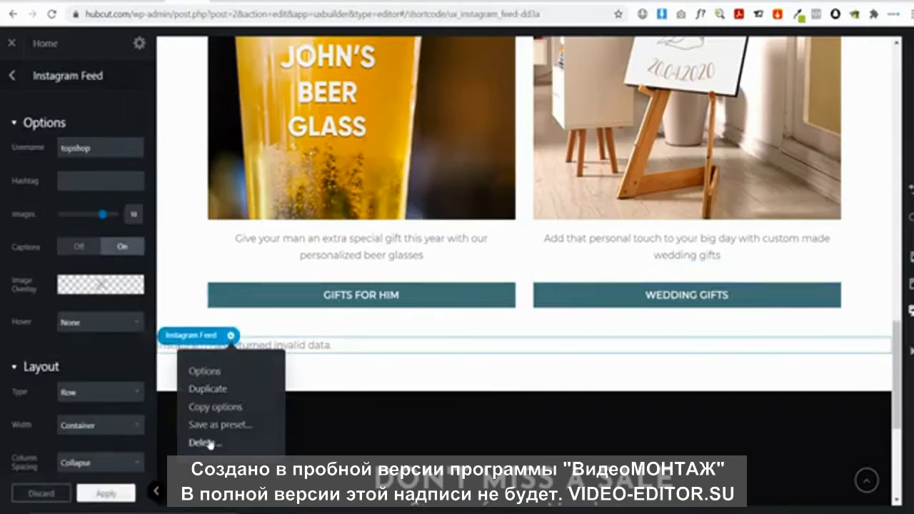
{"action": "left_click", "coordinate": [199, 441]}
Open the couples-gifts Products carousel settings, showing its 4-column Slider layout at Container width
{"action": "scroll", "coordinate": [434, 389], "scroll_direction": "up", "scroll_amount": 15}
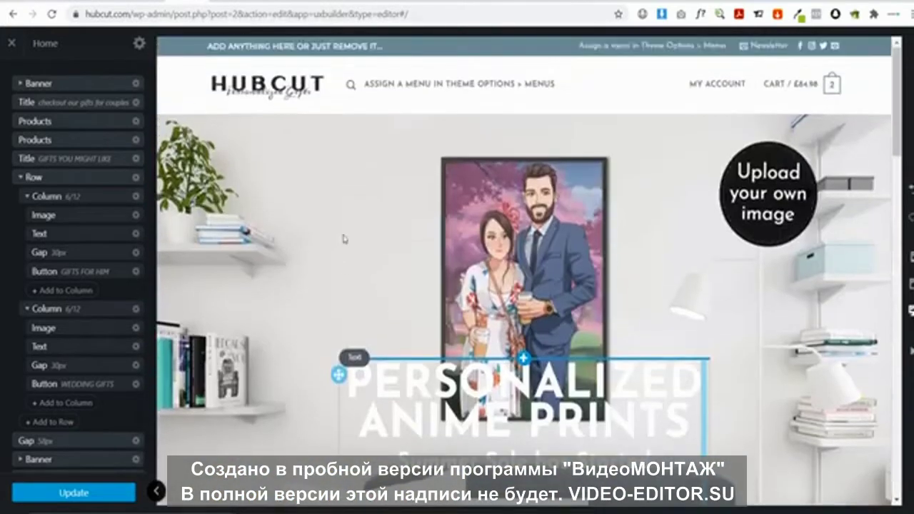
{"action": "scroll", "coordinate": [510, 223], "scroll_direction": "down", "scroll_amount": 1}
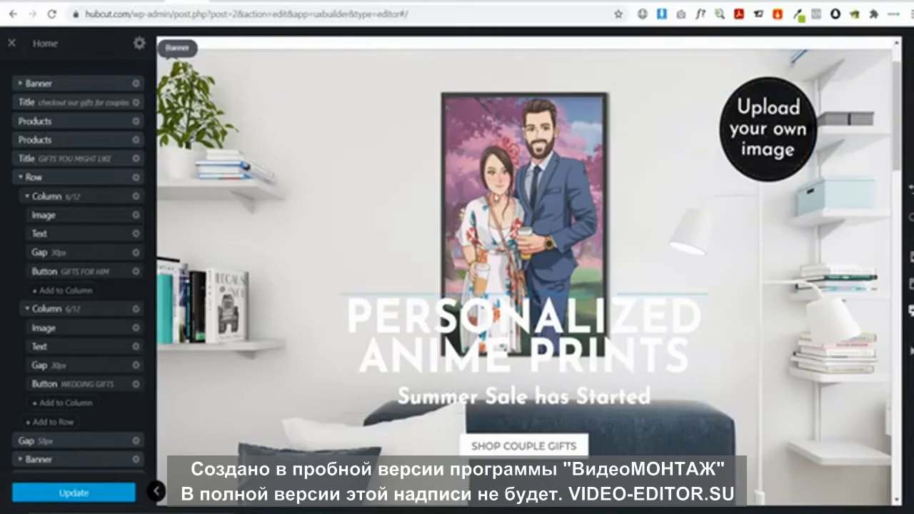
{"action": "scroll", "coordinate": [564, 300], "scroll_direction": "down", "scroll_amount": 2}
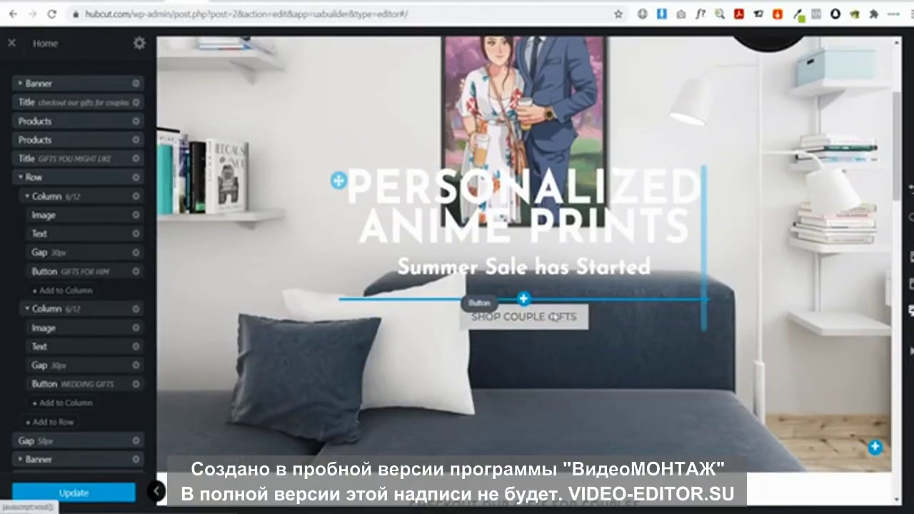
{"action": "scroll", "coordinate": [563, 322], "scroll_direction": "down", "scroll_amount": 4}
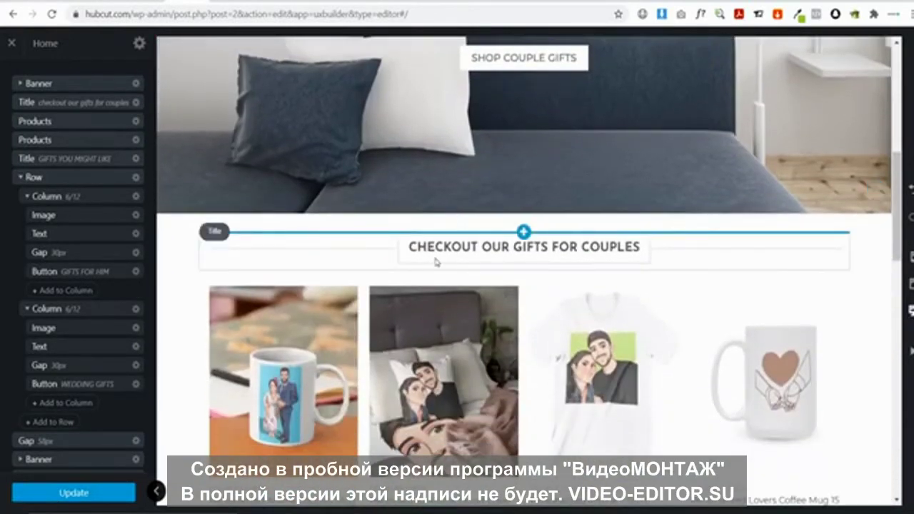
{"action": "scroll", "coordinate": [543, 300], "scroll_direction": "down", "scroll_amount": 1}
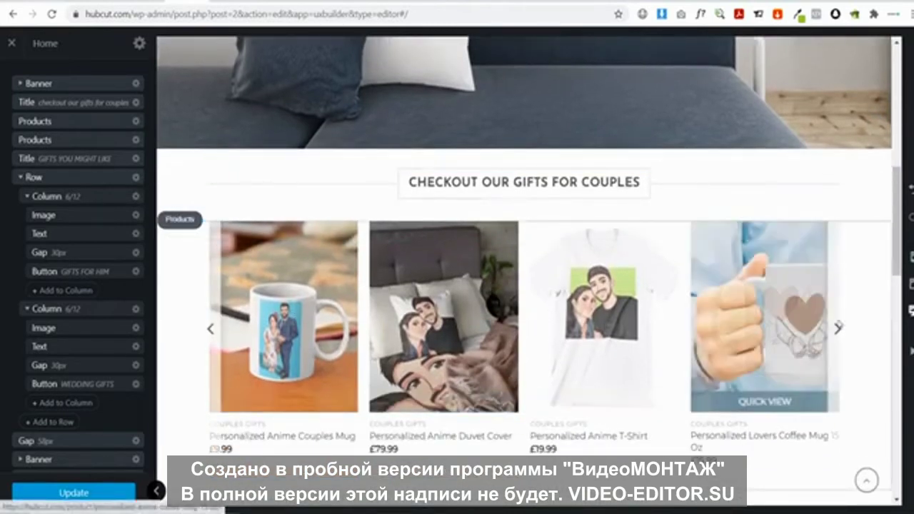
{"action": "left_click", "coordinate": [838, 330]}
{"action": "scroll", "coordinate": [839, 333], "scroll_direction": "down", "scroll_amount": 8}
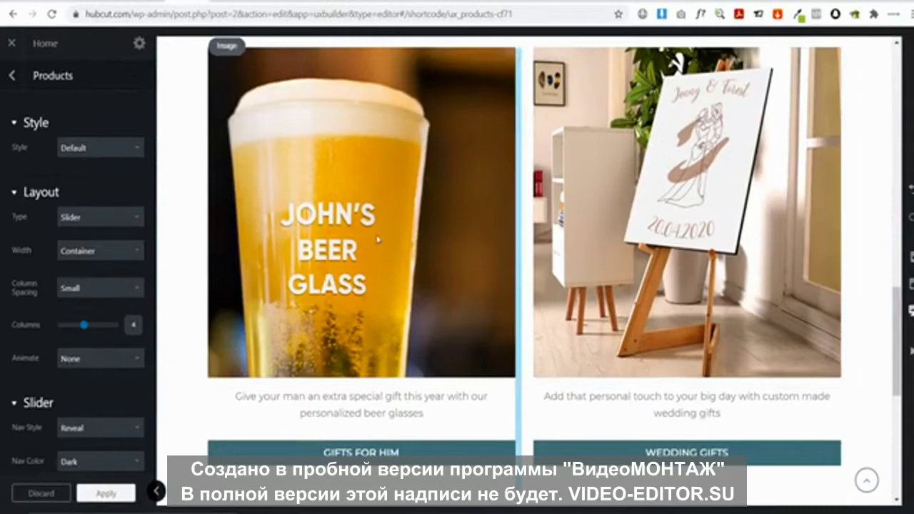
{"action": "scroll", "coordinate": [378, 239], "scroll_direction": "down", "scroll_amount": 6}
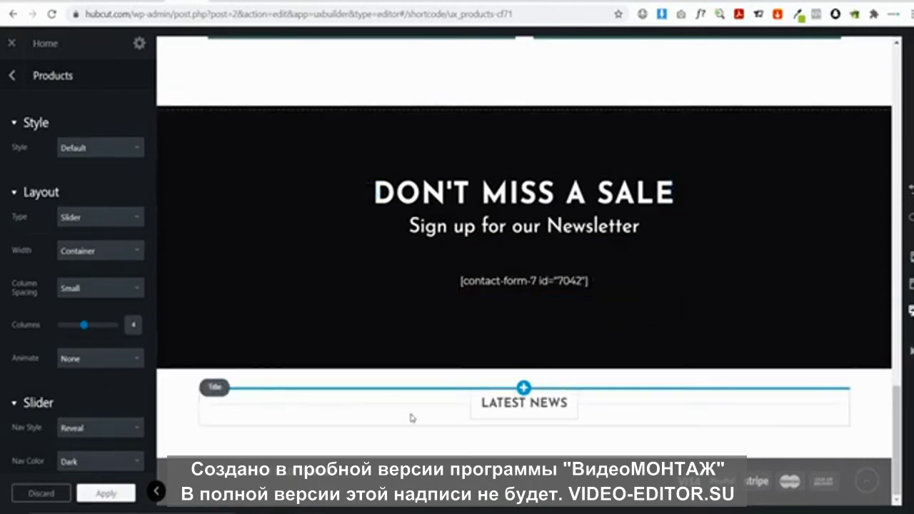
Delete the Latest News title below the Don't Miss a Sale banner and review the page
{"action": "left_click", "coordinate": [231, 393]}
{"action": "left_click", "coordinate": [236, 387]}
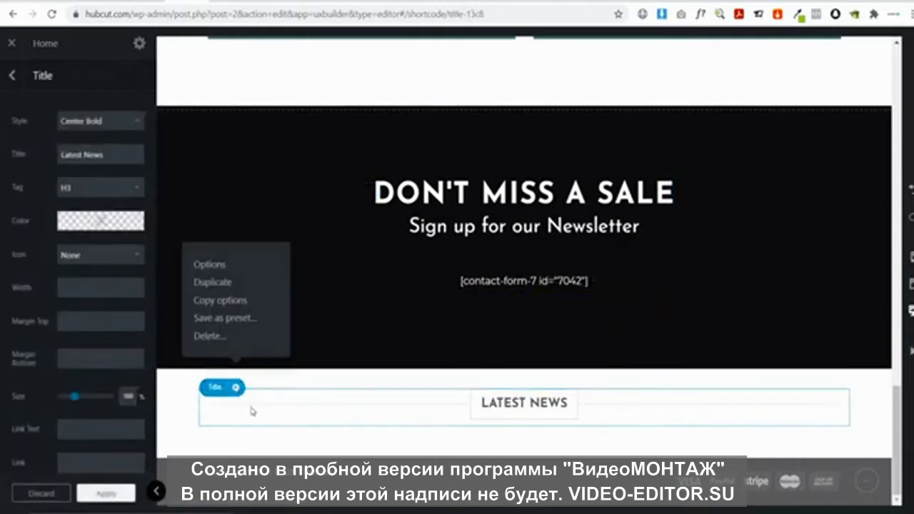
{"action": "left_click", "coordinate": [218, 343]}
{"action": "scroll", "coordinate": [440, 359], "scroll_direction": "up", "scroll_amount": 5}
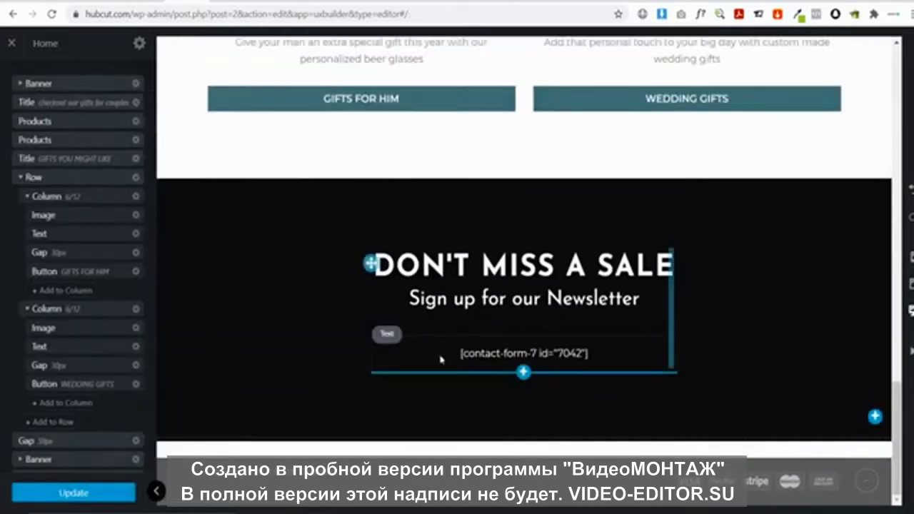
{"action": "scroll", "coordinate": [441, 359], "scroll_direction": "up", "scroll_amount": 10}
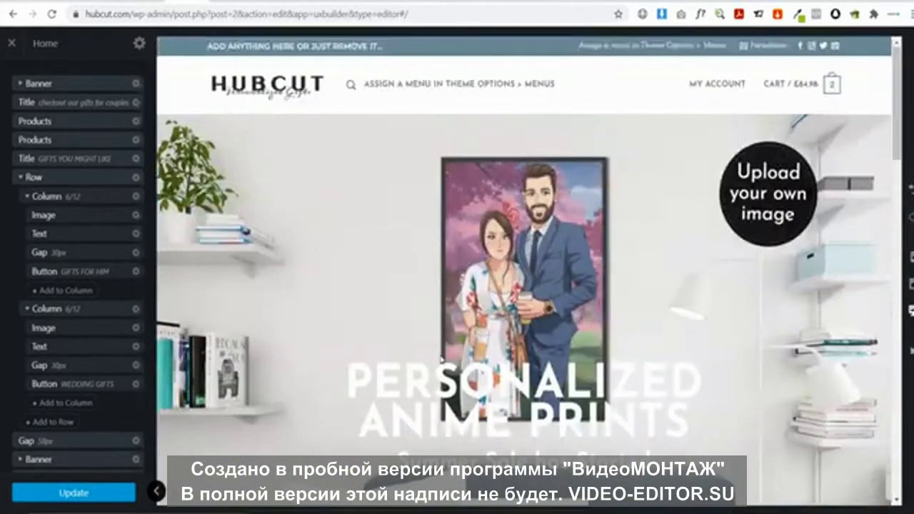
{"action": "scroll", "coordinate": [440, 360], "scroll_direction": "down", "scroll_amount": 5}
{"action": "scroll", "coordinate": [349, 307], "scroll_direction": "down", "scroll_amount": 5}
{"action": "scroll", "coordinate": [350, 307], "scroll_direction": "up", "scroll_amount": 10}
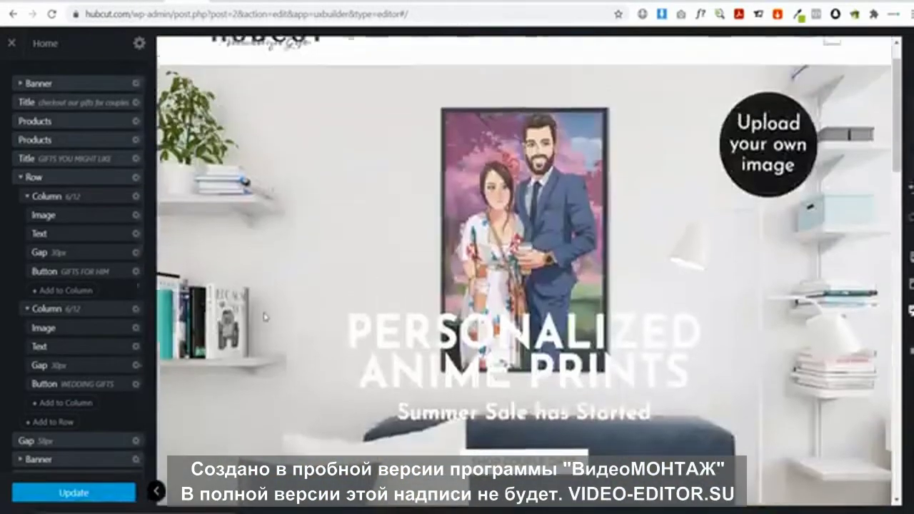
{"action": "scroll", "coordinate": [465, 277], "scroll_direction": "down", "scroll_amount": 10}
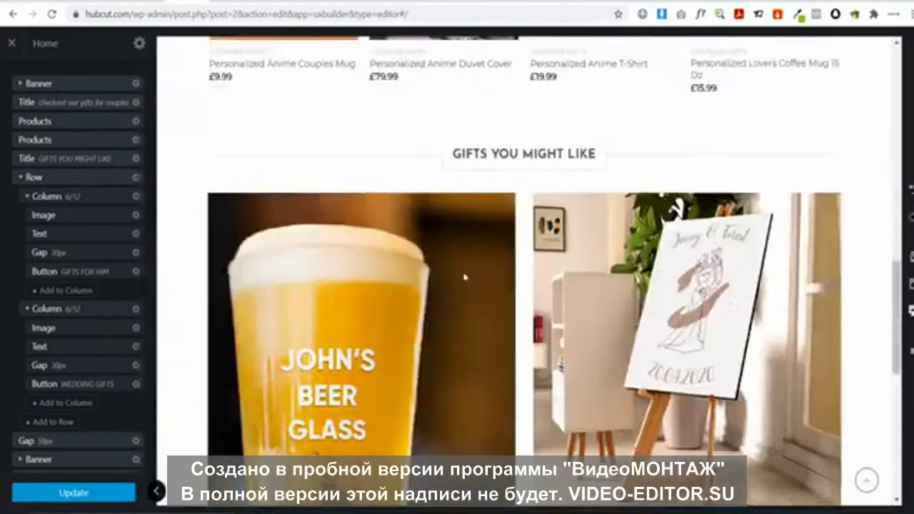
{"action": "scroll", "coordinate": [465, 277], "scroll_direction": "down", "scroll_amount": 2}
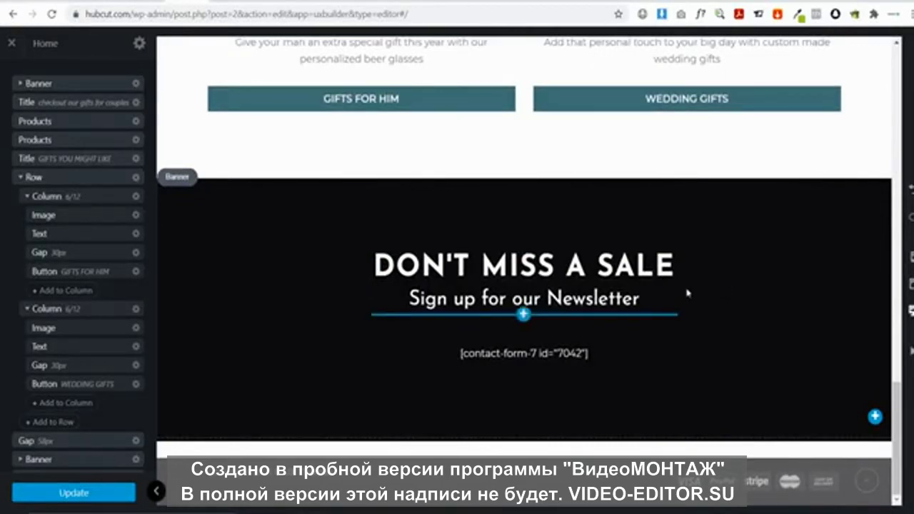
{"action": "scroll", "coordinate": [688, 293], "scroll_direction": "up", "scroll_amount": 15}
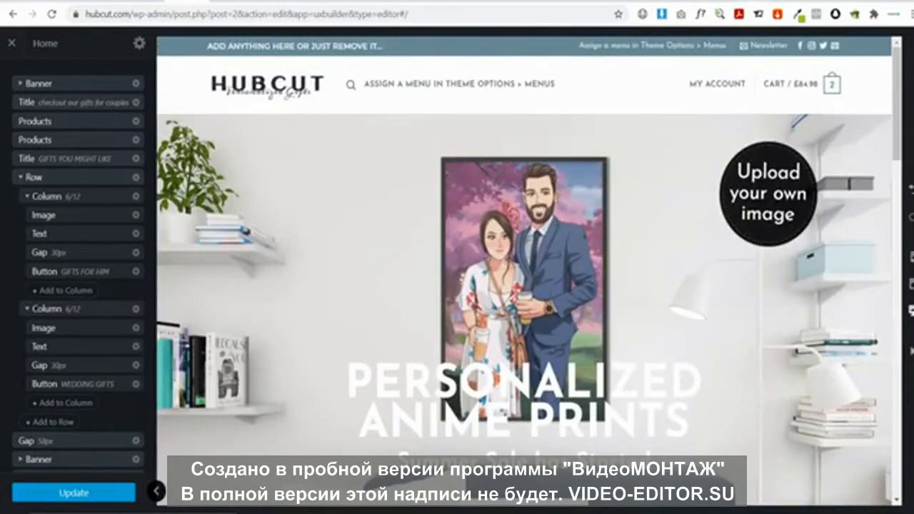
{"action": "key", "text": "ctrl+t"}
Search the web for Mailchimp and open the official mailchimp.com site
{"action": "type", "text": "MAILC"}
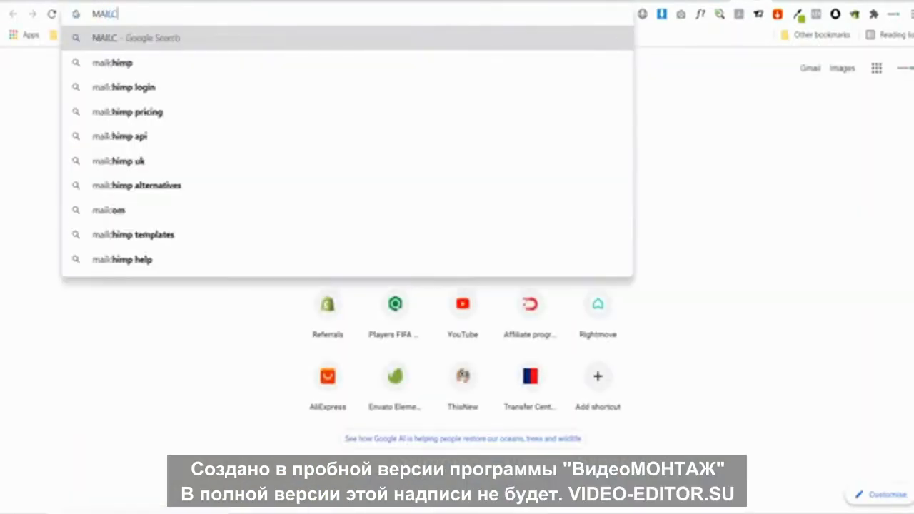
{"action": "type", "text": "H"}
{"action": "key", "text": "Return"}
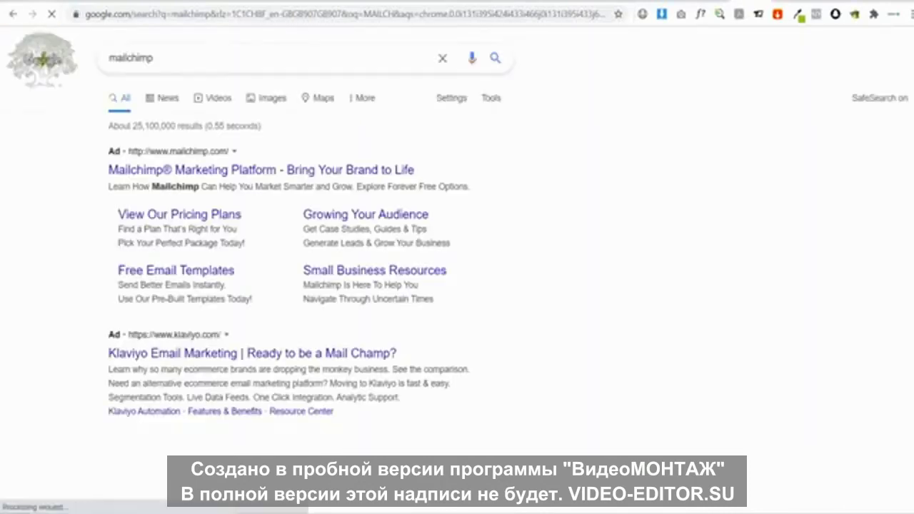
{"action": "scroll", "coordinate": [234, 316], "scroll_direction": "down", "scroll_amount": 2}
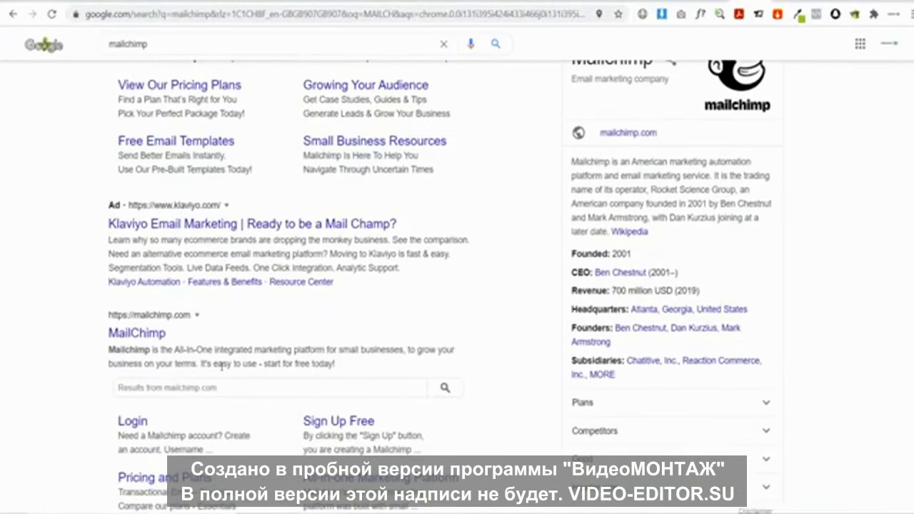
{"action": "left_click", "coordinate": [132, 332]}
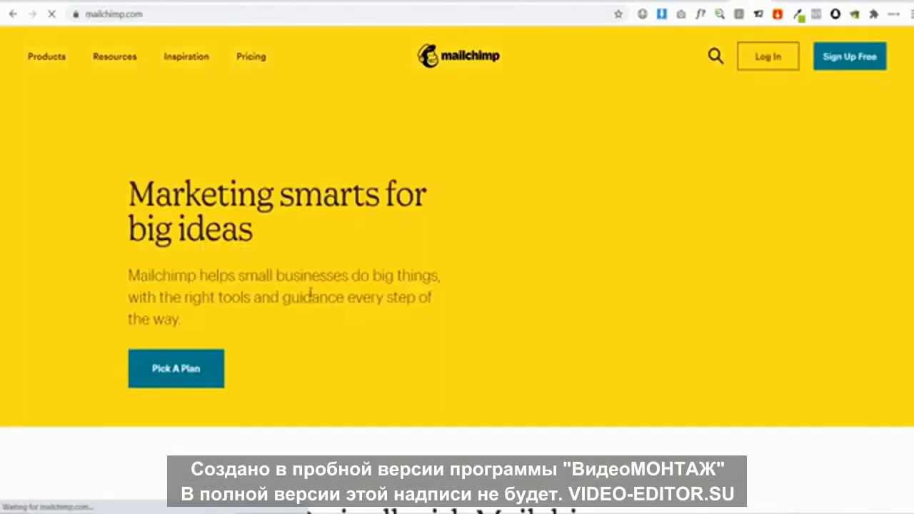
Sign up for a free Mailchimp account and activate it from the Outlook email
{"action": "left_click", "coordinate": [850, 57]}
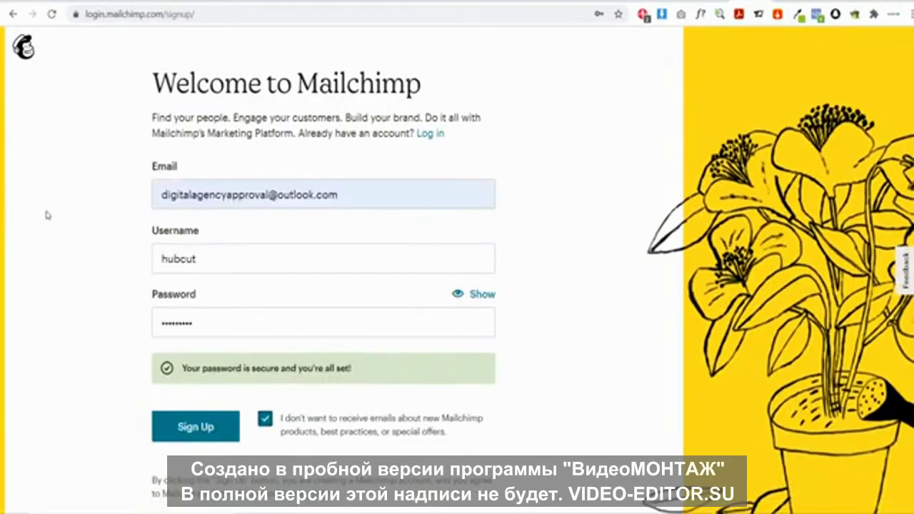
{"action": "left_click", "coordinate": [203, 431]}
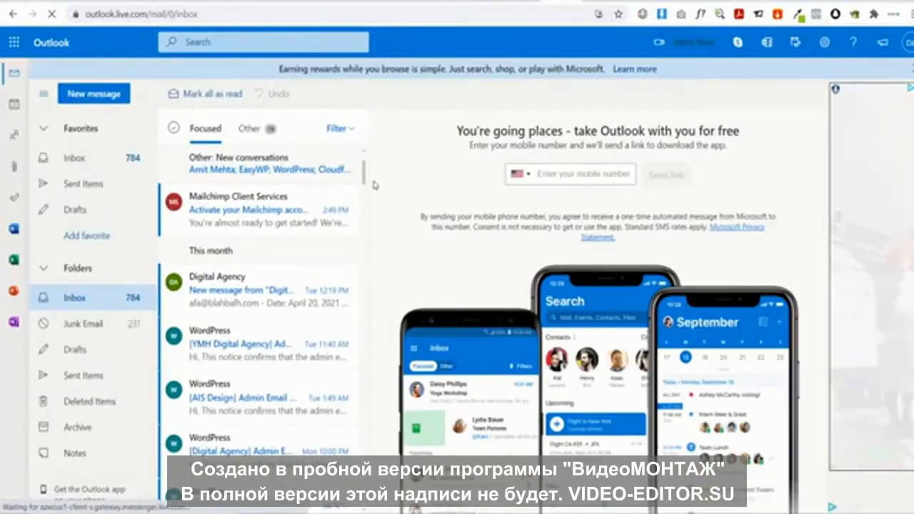
{"action": "left_click", "coordinate": [272, 218]}
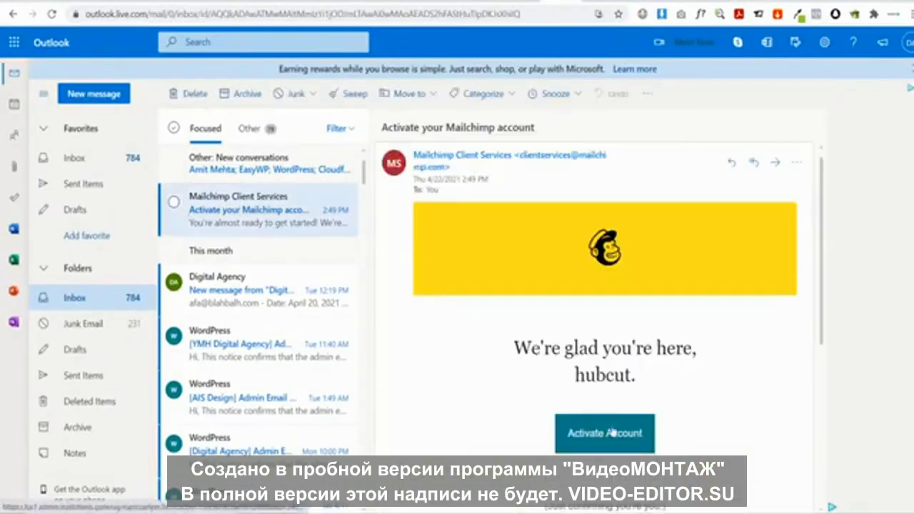
{"action": "left_click", "coordinate": [609, 433]}
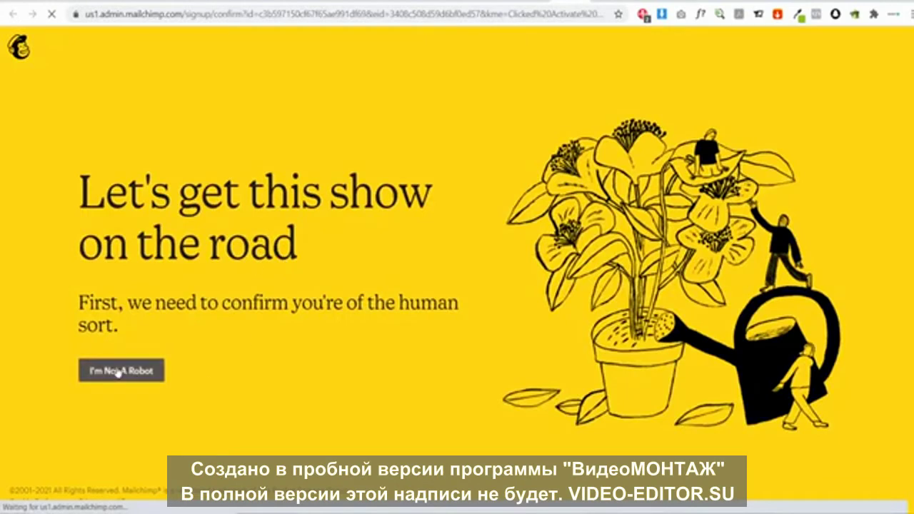
Pass the I'm Not A Robot check and continue on the Free plan (2,000 contacts, 10,000 sends)
{"action": "left_click", "coordinate": [114, 371]}
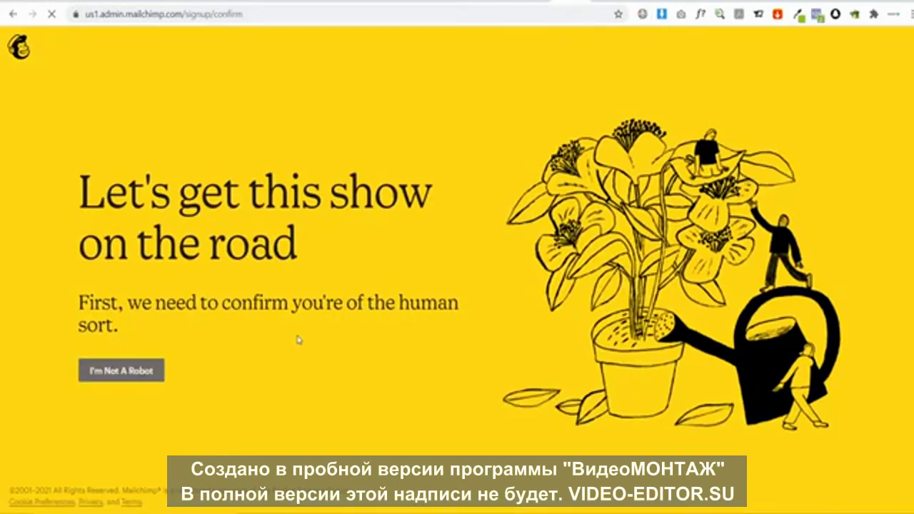
{"action": "left_click", "coordinate": [145, 371]}
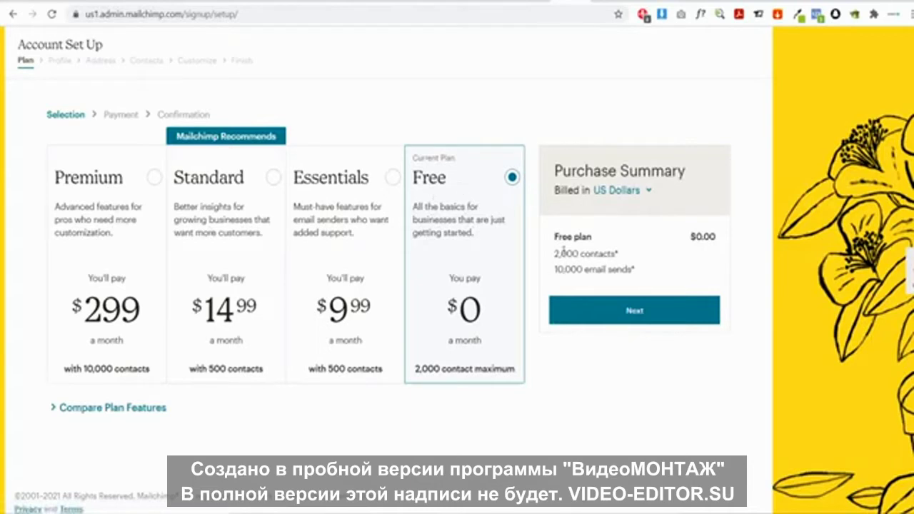
{"action": "left_click_drag", "start_coordinate": [554, 254], "coordinate": [613, 255]}
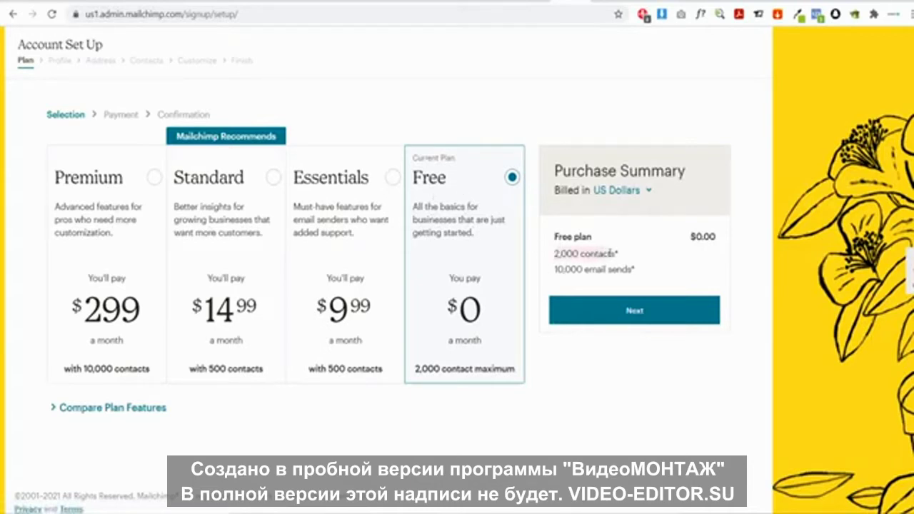
{"action": "left_click", "coordinate": [576, 282]}
{"action": "left_click_drag", "start_coordinate": [556, 271], "coordinate": [632, 270]}
{"action": "left_click", "coordinate": [636, 270]}
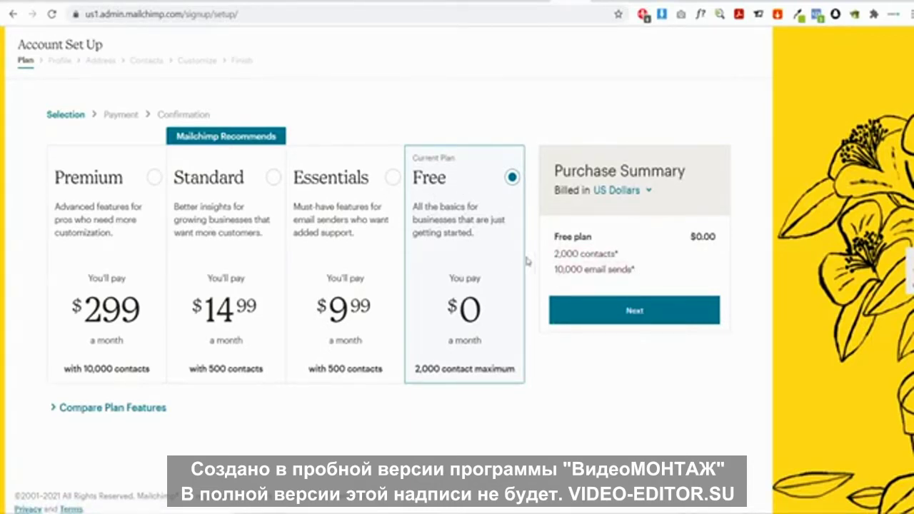
{"action": "left_click", "coordinate": [628, 321]}
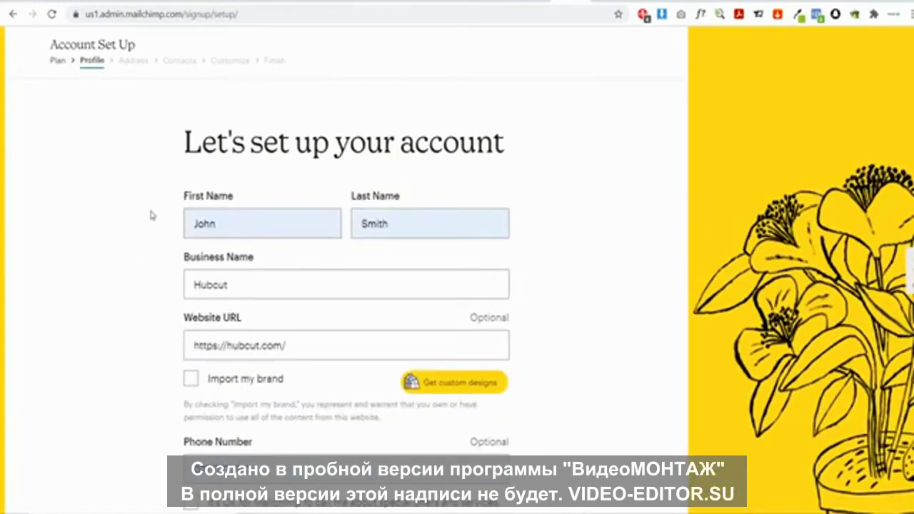
Submit the profile and business address details and answer that there's no existing contact list
{"action": "scroll", "coordinate": [150, 214], "scroll_direction": "down", "scroll_amount": 2}
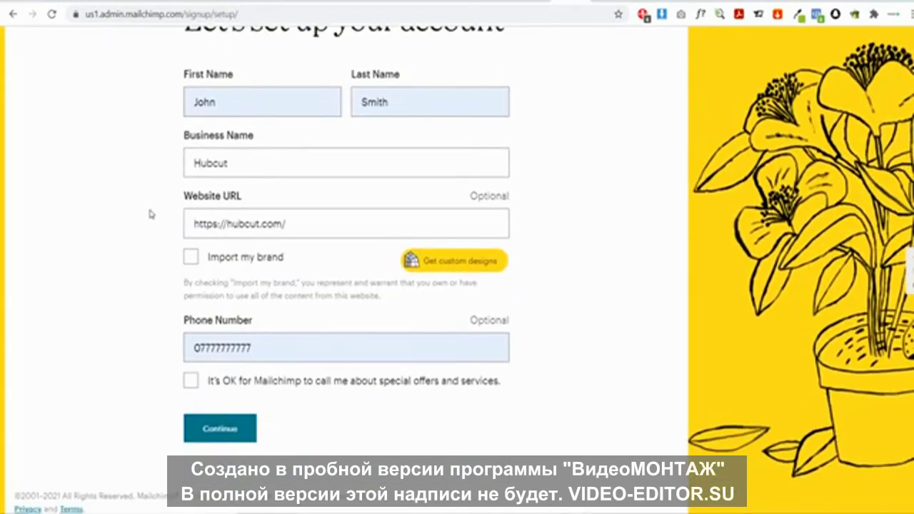
{"action": "left_click", "coordinate": [216, 427]}
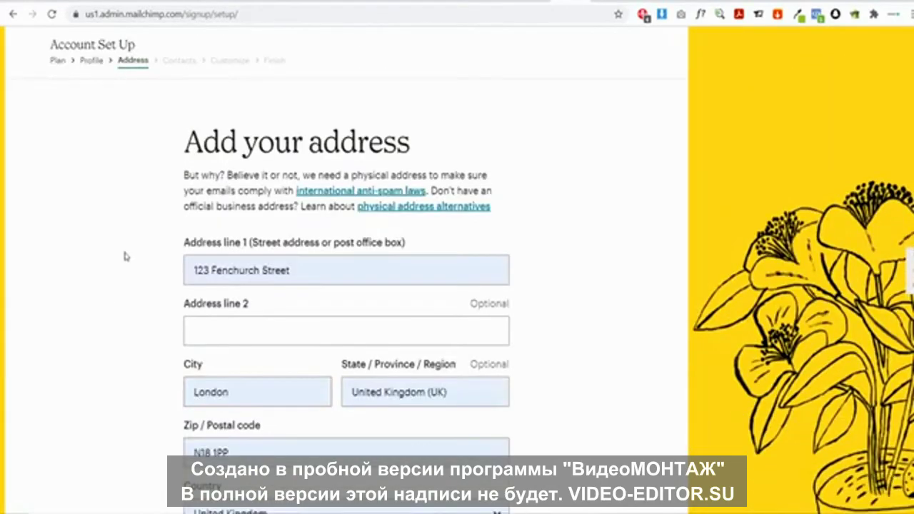
{"action": "scroll", "coordinate": [135, 280], "scroll_direction": "down", "scroll_amount": 2}
{"action": "left_click", "coordinate": [223, 429]}
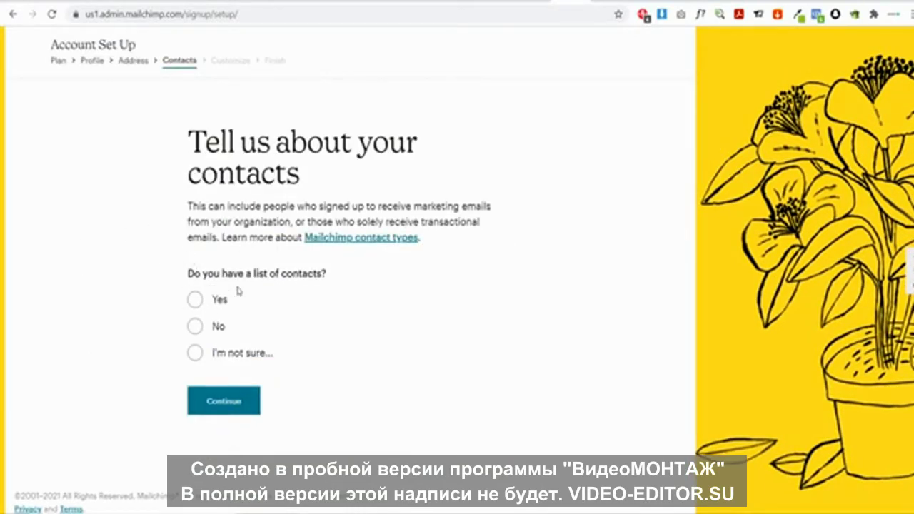
{"action": "left_click", "coordinate": [195, 325]}
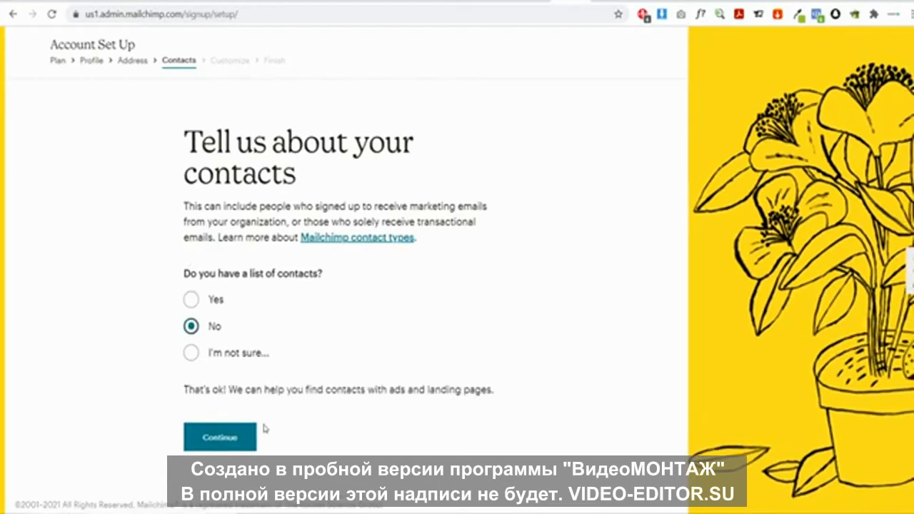
{"action": "left_click", "coordinate": [191, 429]}
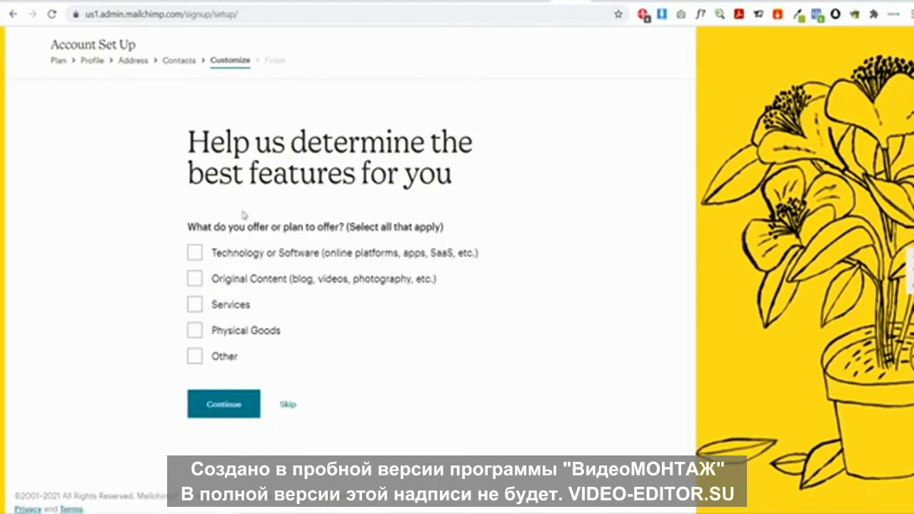
Choose Physical Goods as the offering and Our own website as the sales channel
{"action": "left_click", "coordinate": [194, 331]}
{"action": "left_click", "coordinate": [223, 406]}
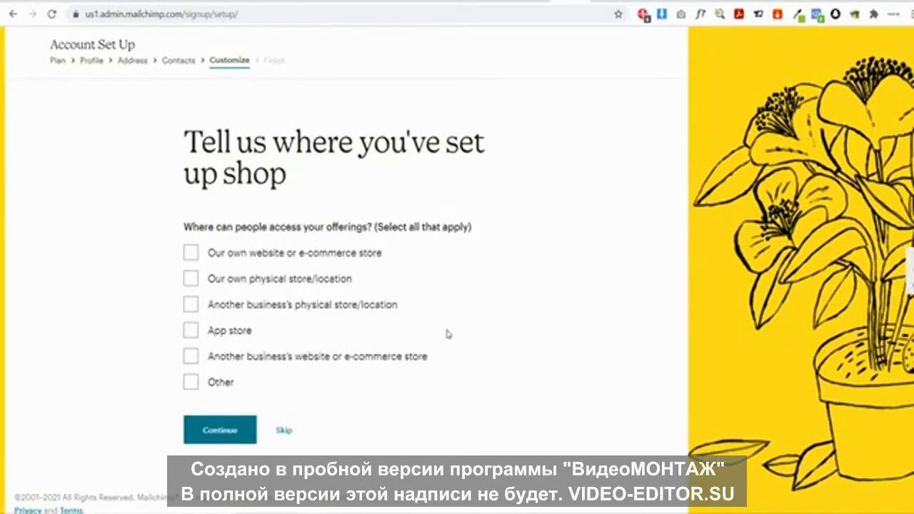
{"action": "left_click", "coordinate": [193, 254]}
{"action": "left_click", "coordinate": [227, 430]}
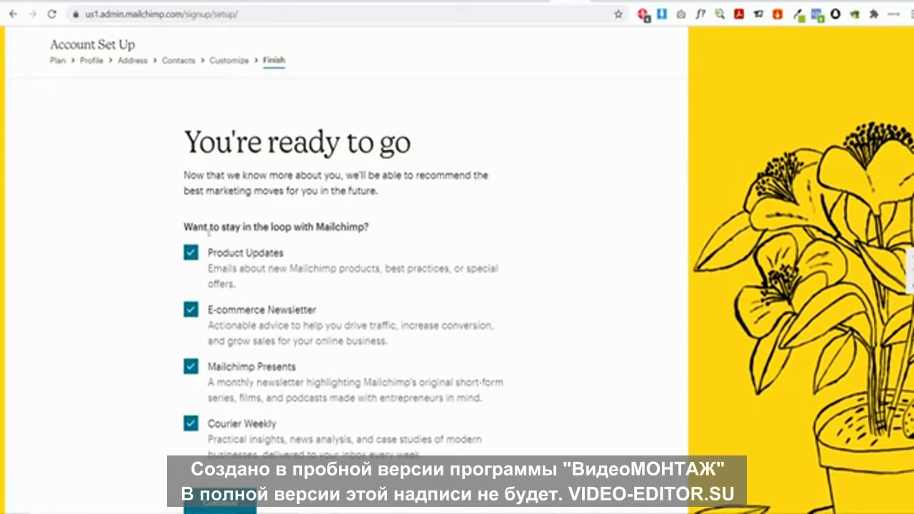
Untick Product Updates, E-commerce Newsletter, Mailchimp Presents and Courier Weekly, then finish setup
{"action": "left_click", "coordinate": [190, 255]}
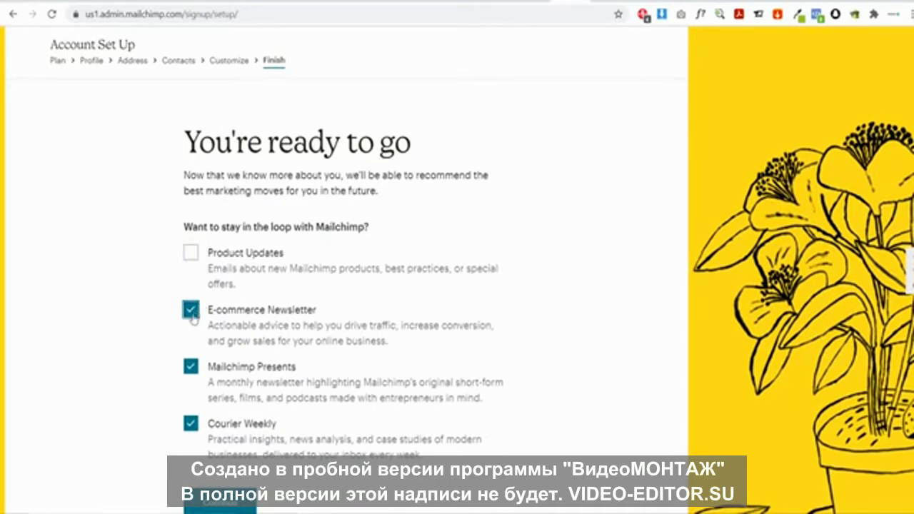
{"action": "left_click", "coordinate": [190, 311]}
{"action": "left_click", "coordinate": [190, 367]}
{"action": "left_click", "coordinate": [191, 424]}
{"action": "scroll", "coordinate": [214, 425], "scroll_direction": "down", "scroll_amount": 1}
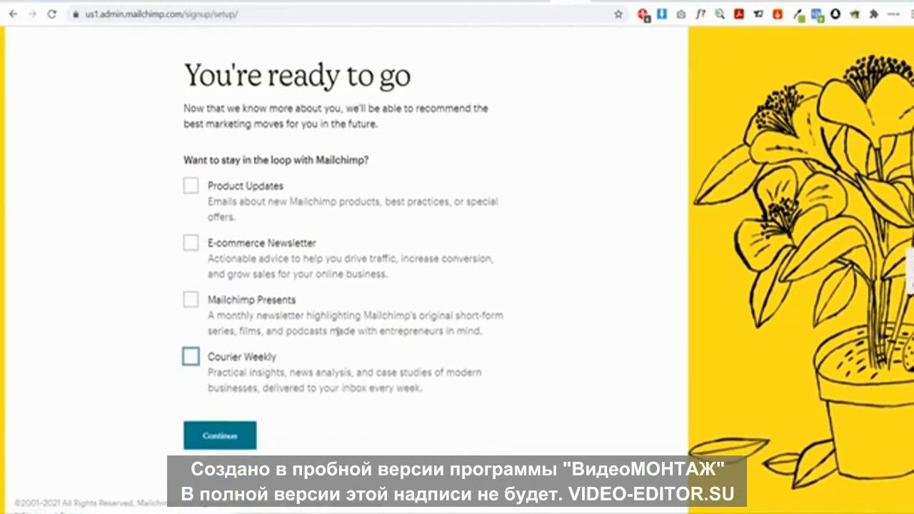
{"action": "left_click", "coordinate": [242, 427]}
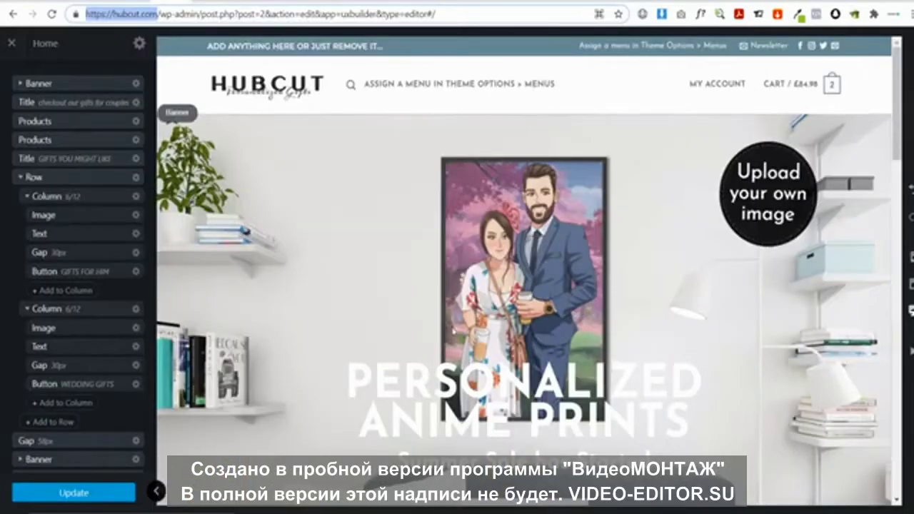
{"action": "scroll", "coordinate": [545, 295], "scroll_direction": "down", "scroll_amount": 15}
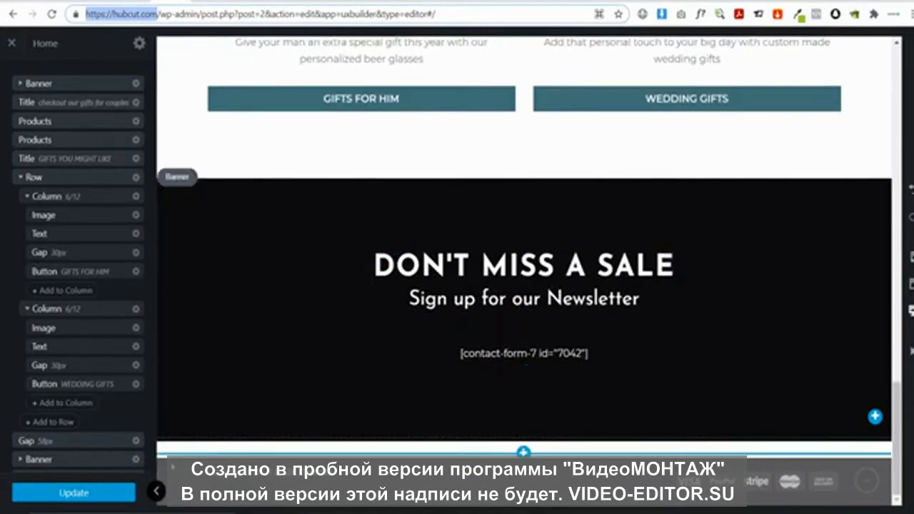
Save the homepage with Update, exit UX Builder, and return to the WordPress Dashboard
{"action": "left_click", "coordinate": [89, 491]}
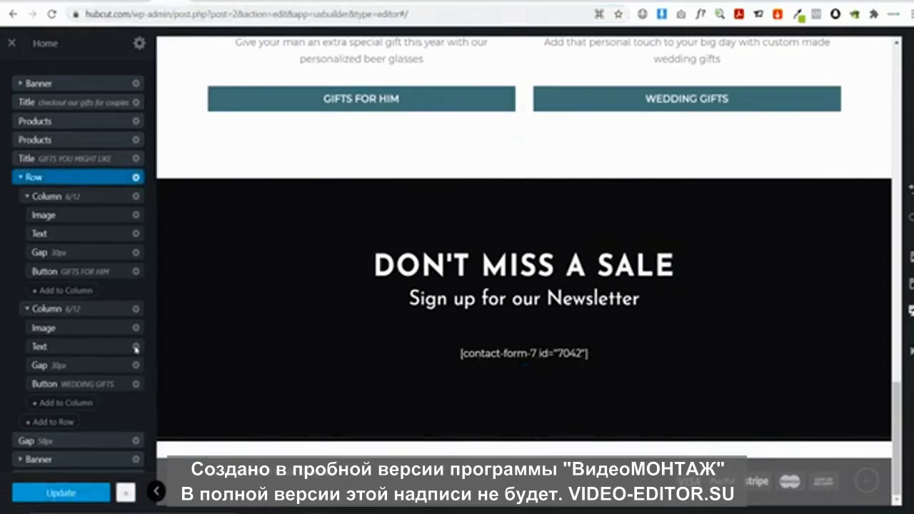
{"action": "left_click", "coordinate": [127, 492]}
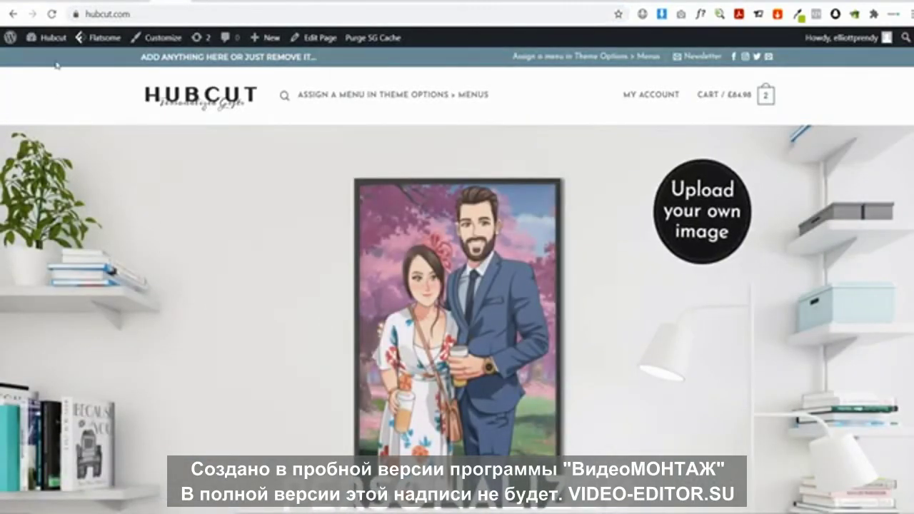
{"action": "left_click", "coordinate": [51, 37]}
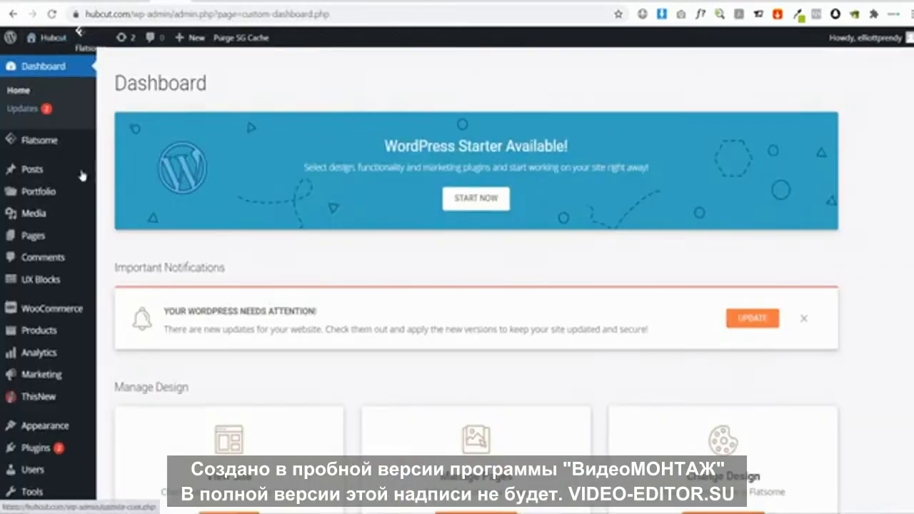
Find Contact Form 7 in Plugins > Add New with a 'cont' search and install it
{"action": "mouse_move", "coordinate": [39, 452]}
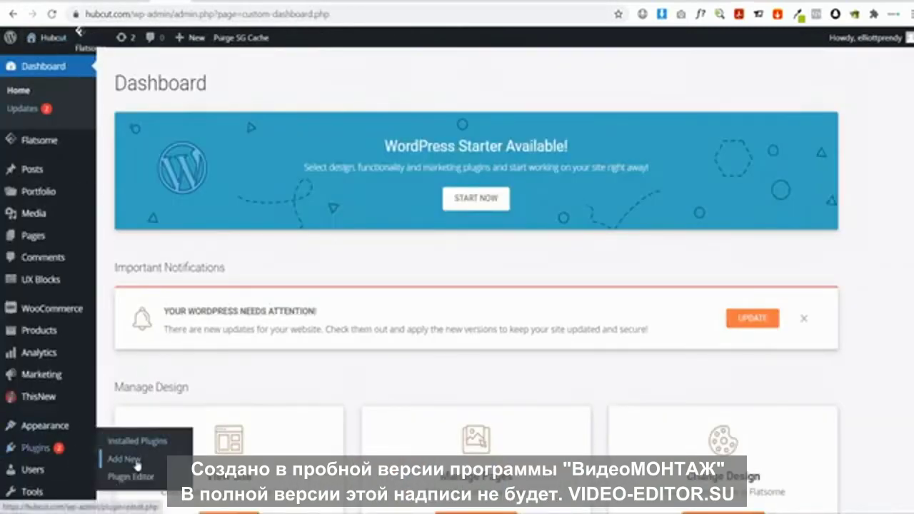
{"action": "left_click", "coordinate": [137, 466]}
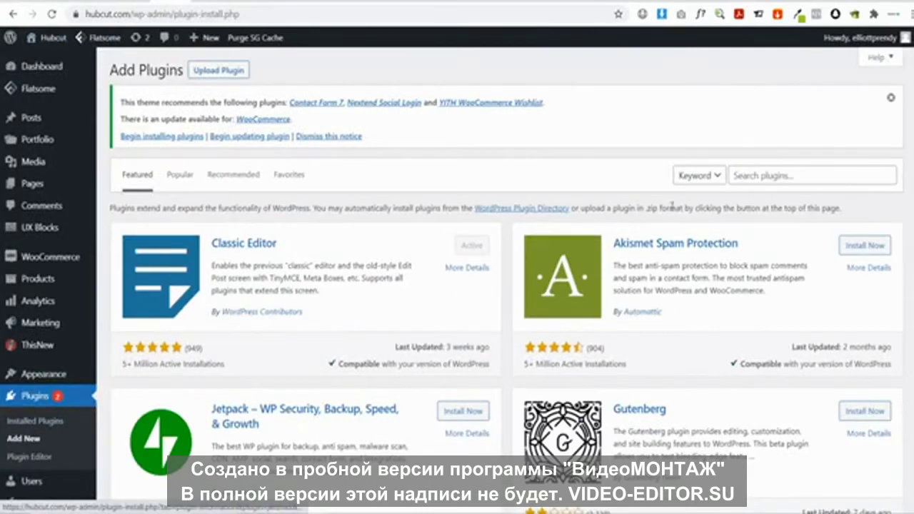
{"action": "left_click", "coordinate": [763, 179]}
{"action": "type", "text": "contact form 7"}
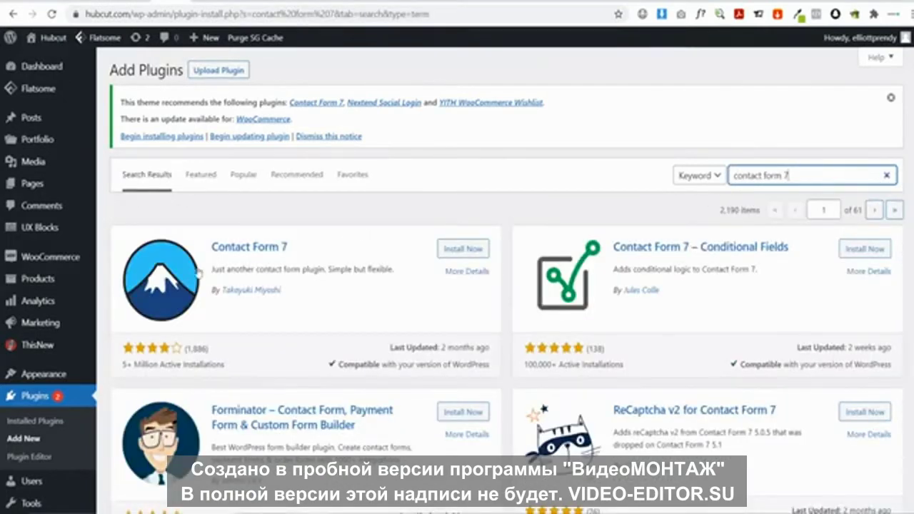
{"action": "left_click", "coordinate": [461, 250]}
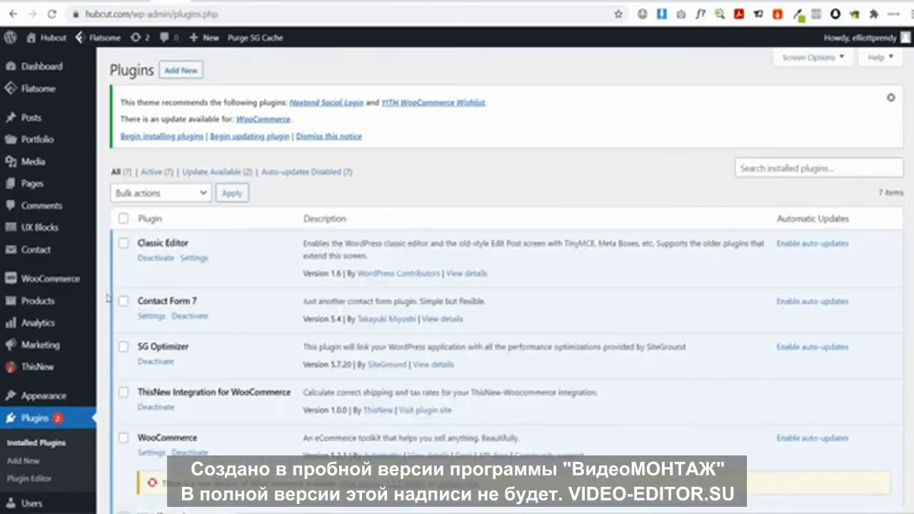
Look over the existing Contact form 1 shortcode, then start a new form via Contact > Add New
{"action": "mouse_move", "coordinate": [40, 250]}
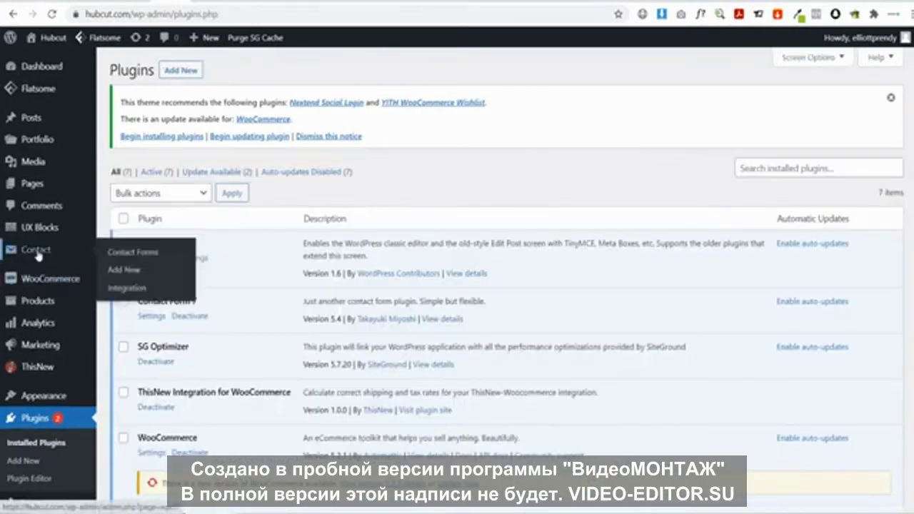
{"action": "left_click", "coordinate": [121, 257]}
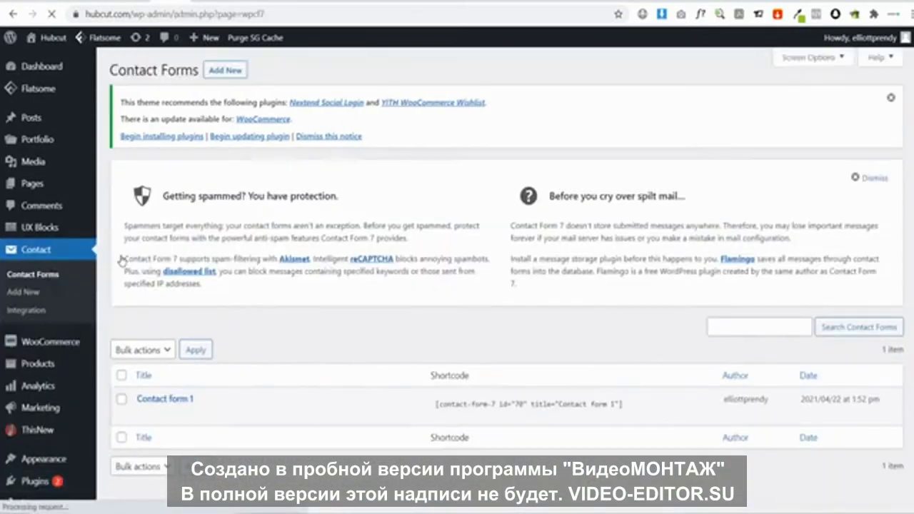
{"action": "scroll", "coordinate": [290, 288], "scroll_direction": "down", "scroll_amount": 2}
{"action": "mouse_move", "coordinate": [183, 346]}
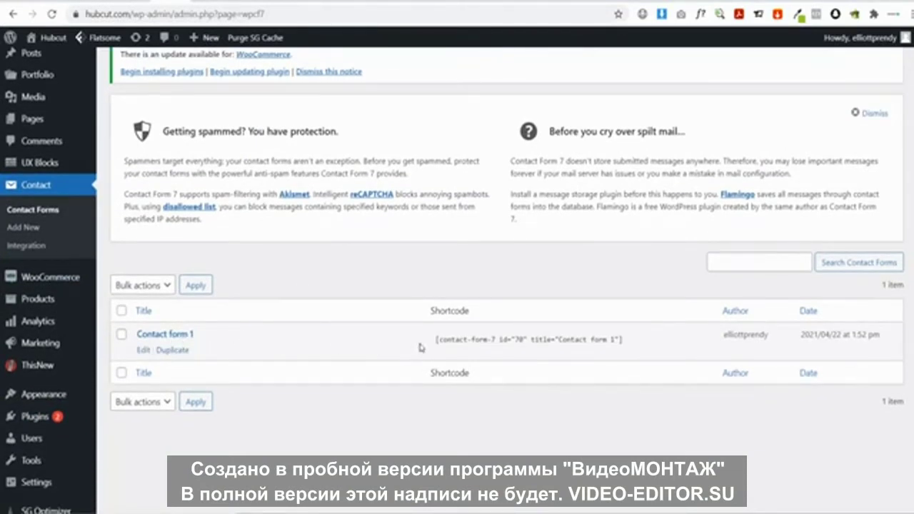
{"action": "left_click", "coordinate": [628, 340]}
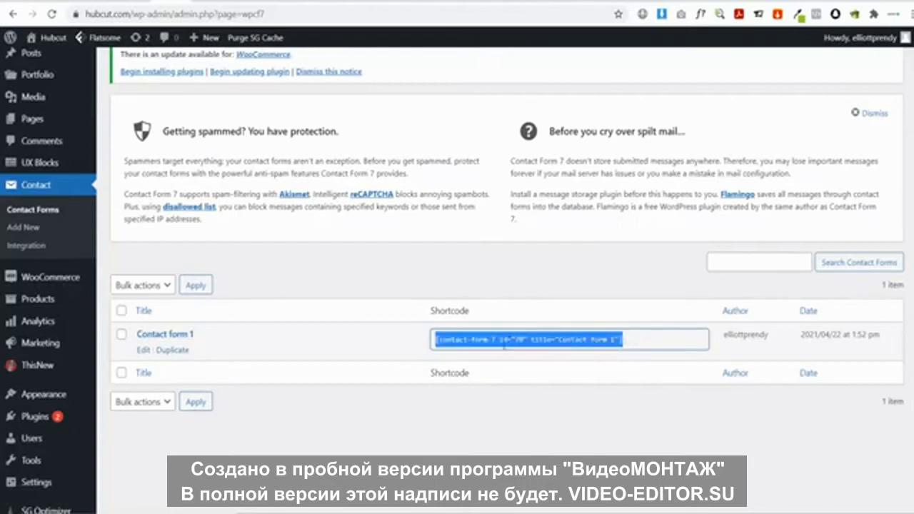
{"action": "left_click", "coordinate": [499, 344]}
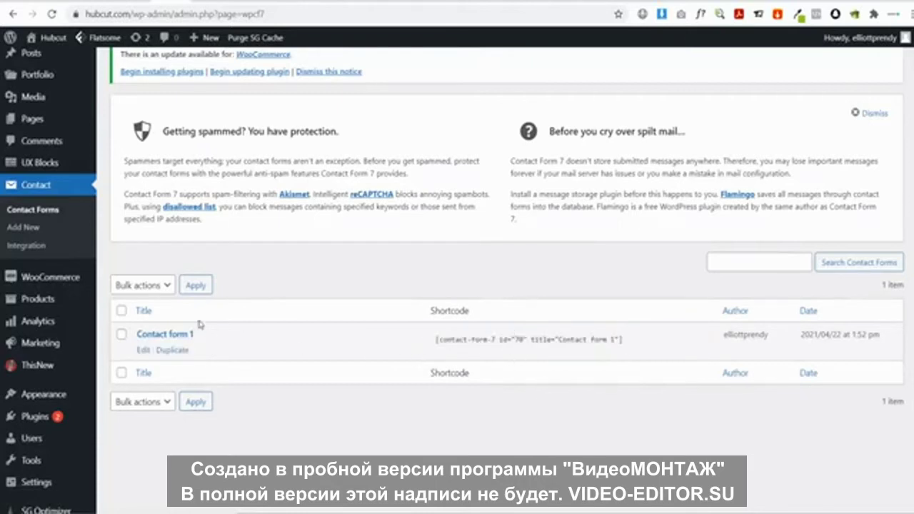
{"action": "left_click", "coordinate": [24, 230]}
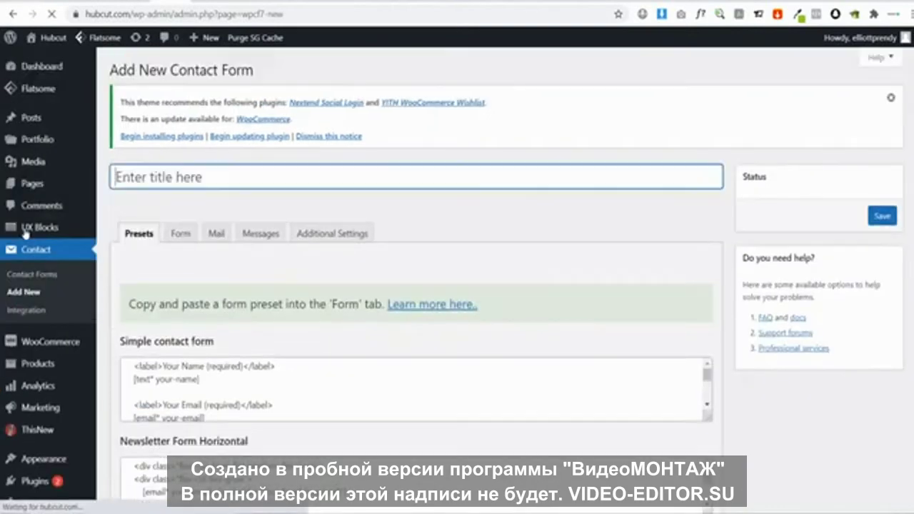
Copy the Newsletter Form Horizontal preset code and paste it over the default Form template
{"action": "scroll", "coordinate": [282, 277], "scroll_direction": "down", "scroll_amount": 1}
{"action": "scroll", "coordinate": [282, 277], "scroll_direction": "down", "scroll_amount": 1}
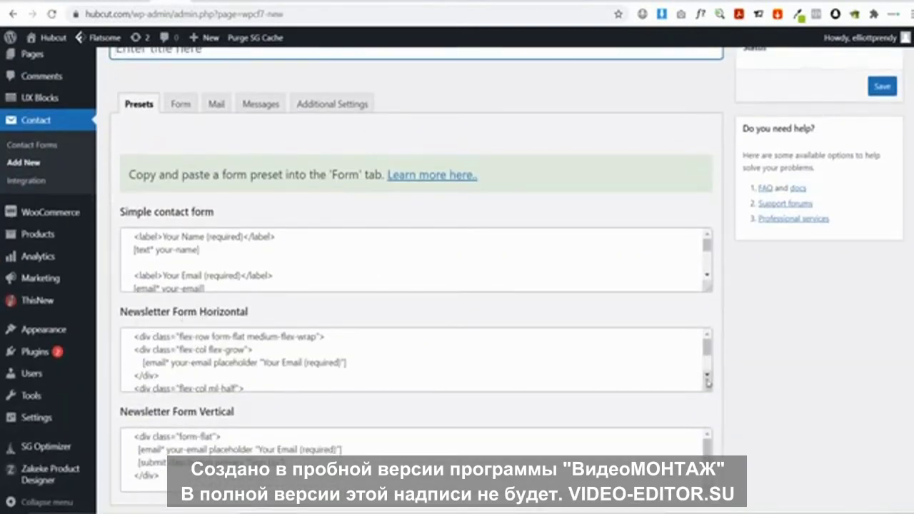
{"action": "left_click_drag", "start_coordinate": [709, 388], "coordinate": [709, 457]}
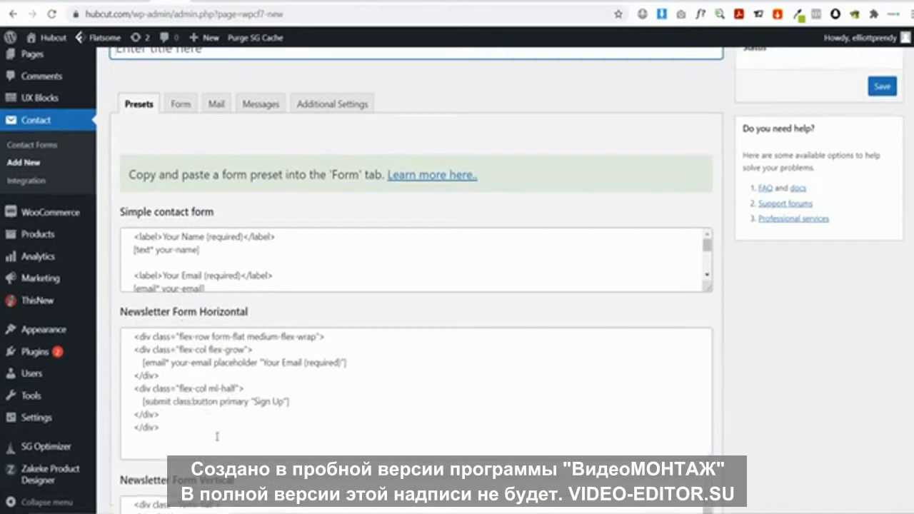
{"action": "left_click_drag", "start_coordinate": [216, 436], "coordinate": [108, 322]}
{"action": "key", "text": "ctrl+c"}
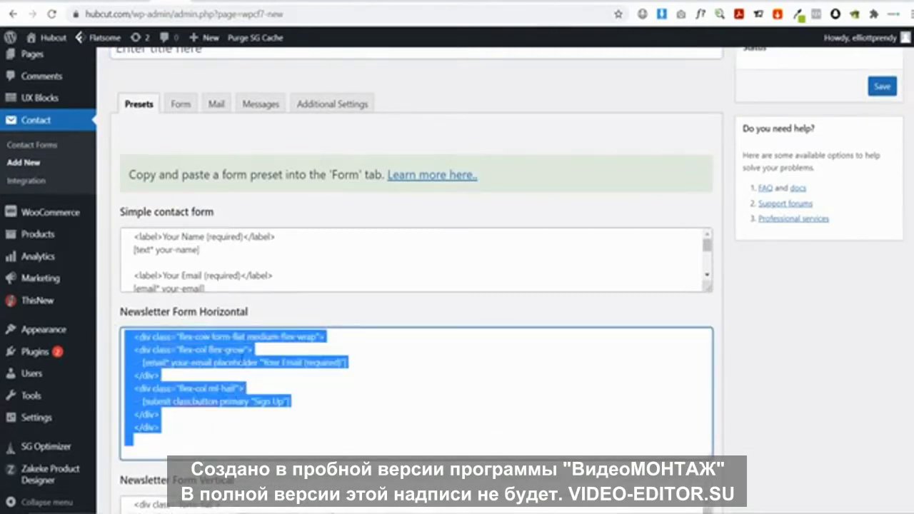
{"action": "left_click", "coordinate": [179, 106]}
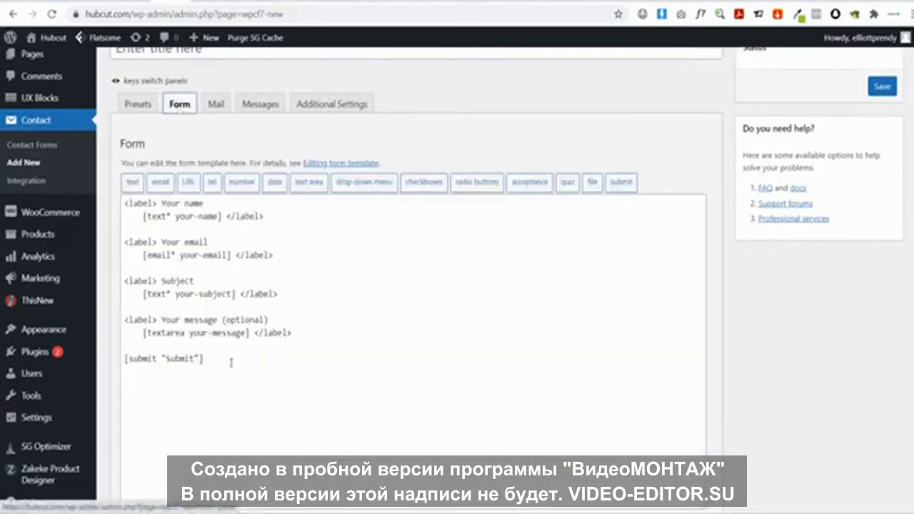
{"action": "left_click", "coordinate": [230, 363]}
{"action": "key", "text": "ctrl+a"}
{"action": "key", "text": "ctrl+v"}
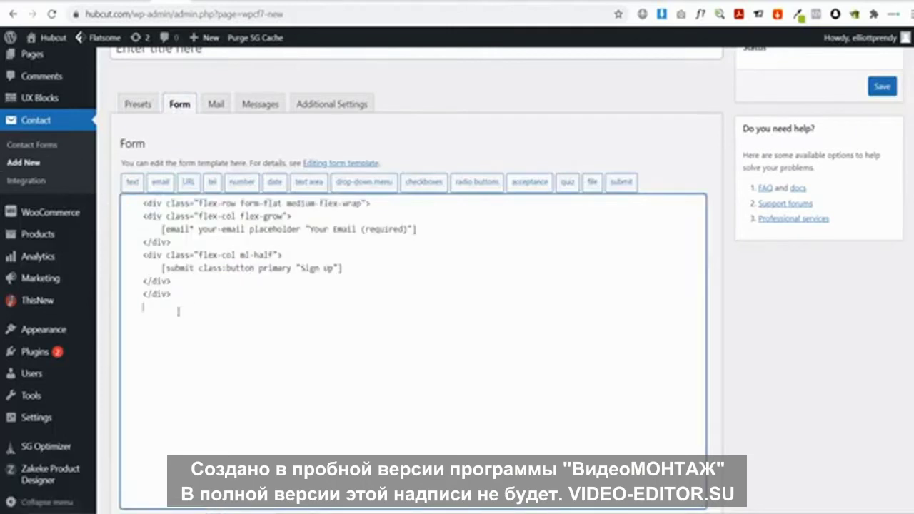
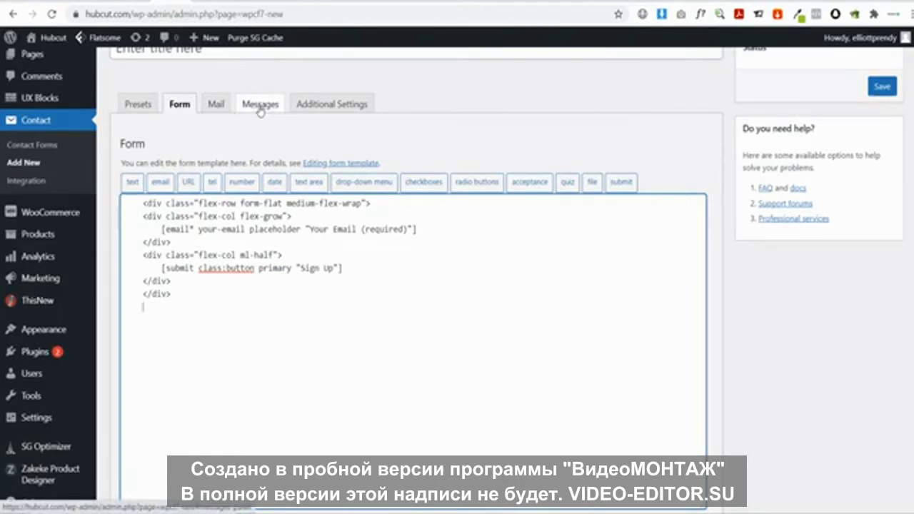
Replace the form's success message with a thank-you offering code 10off for 10 % off at checkout
{"action": "left_click", "coordinate": [260, 105]}
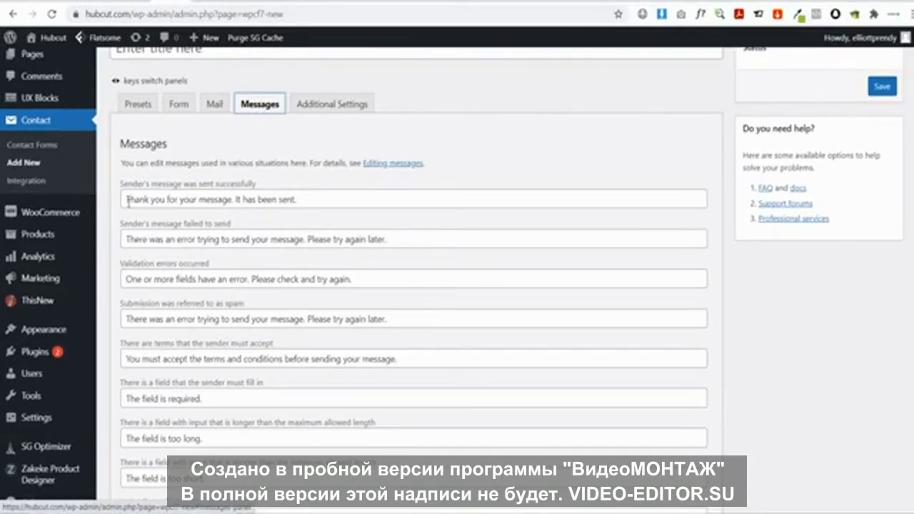
{"action": "left_click", "coordinate": [301, 201]}
{"action": "left_click_drag", "start_coordinate": [320, 200], "coordinate": [115, 201]}
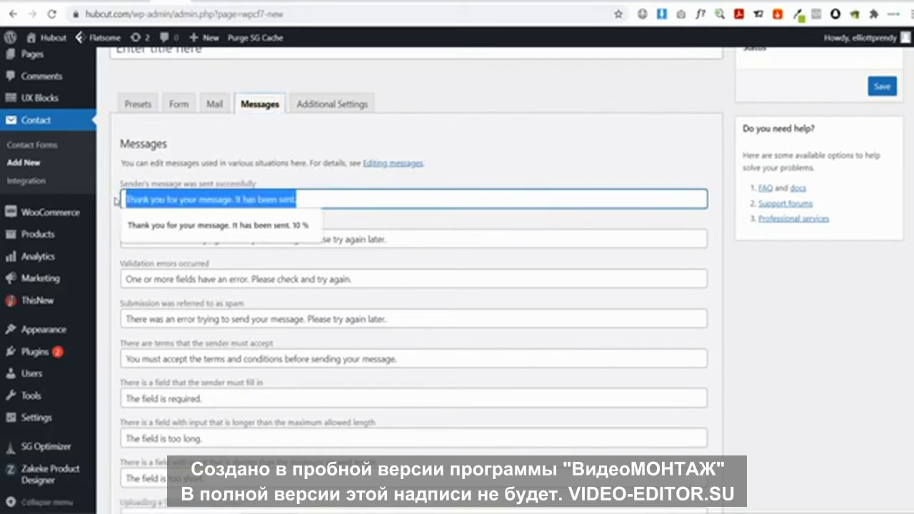
{"action": "type", "text": "Thank you"}
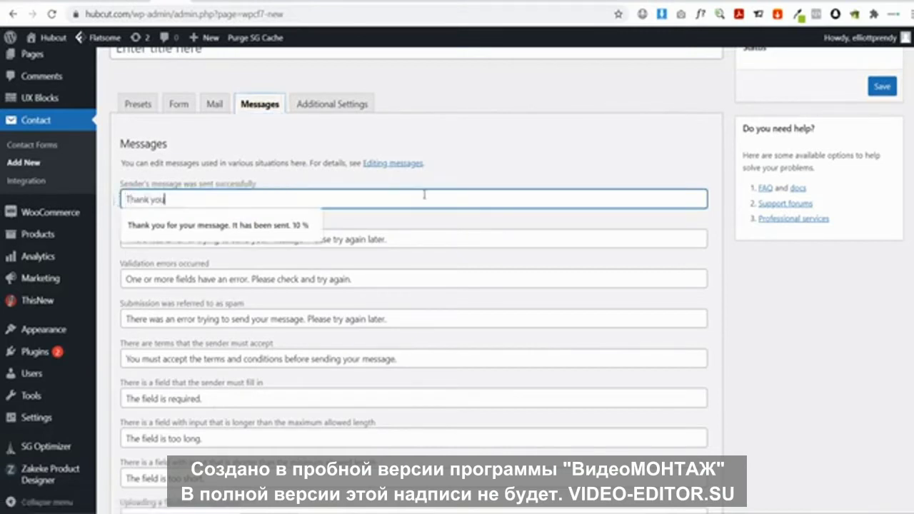
{"action": "type", "text": " for yoining"}
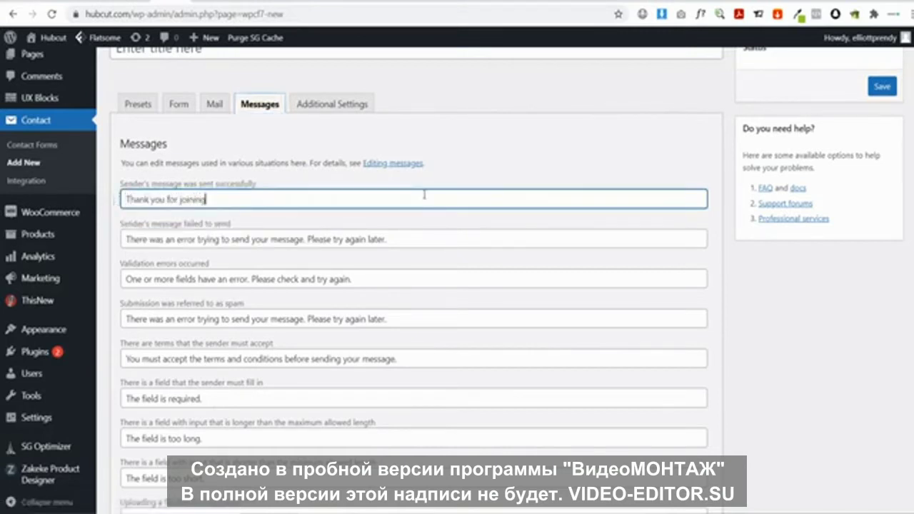
{"action": "type", "text": " our crew. Use co"}
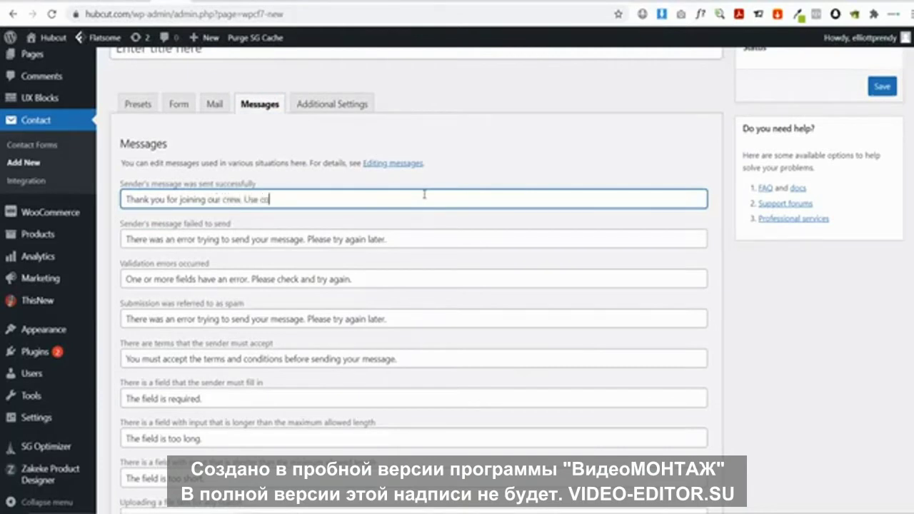
{"action": "type", "text": "di"}
{"action": "type", "text": " 10d"}
{"action": "type", "text": "ff at checkout "}
{"action": "type", "text": "for 10"}
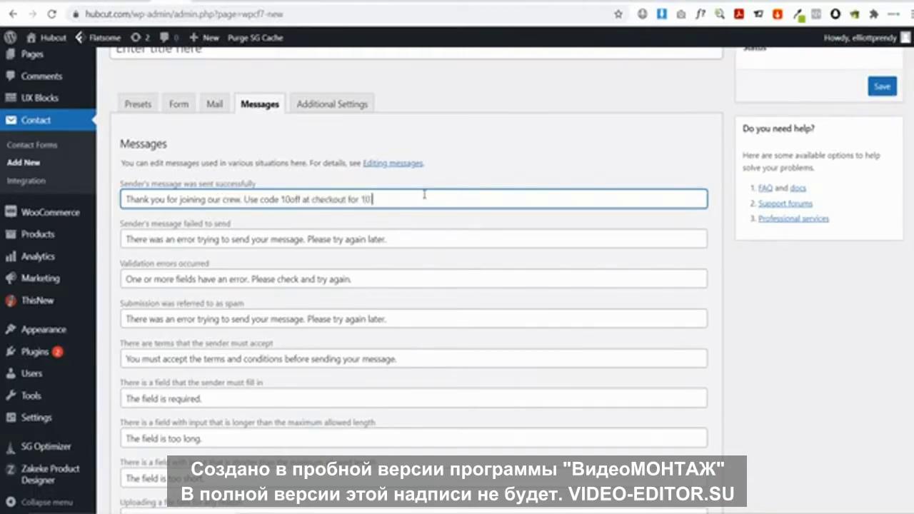
{"action": "type", "text": " % off"}
{"action": "left_click_drag", "start_coordinate": [281, 199], "coordinate": [299, 200]}
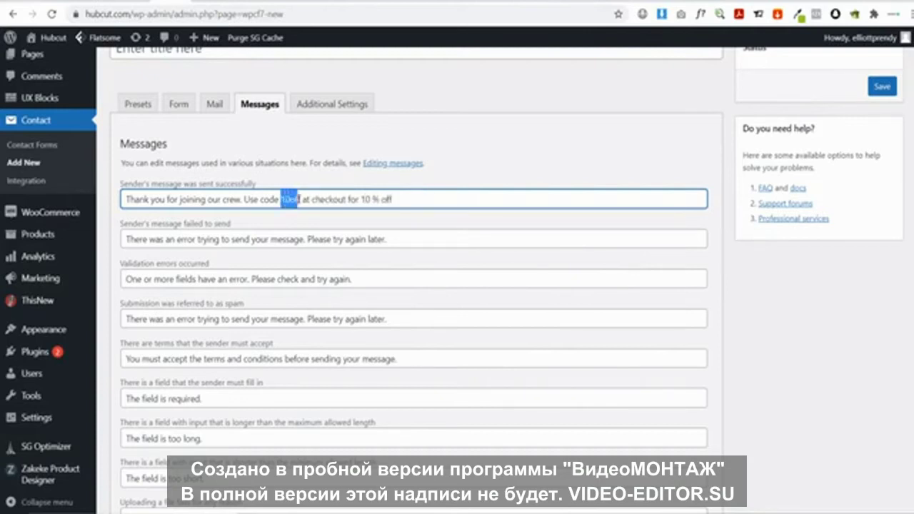
{"action": "left_click", "coordinate": [386, 201]}
{"action": "scroll", "coordinate": [325, 203], "scroll_direction": "up", "scroll_amount": 1}
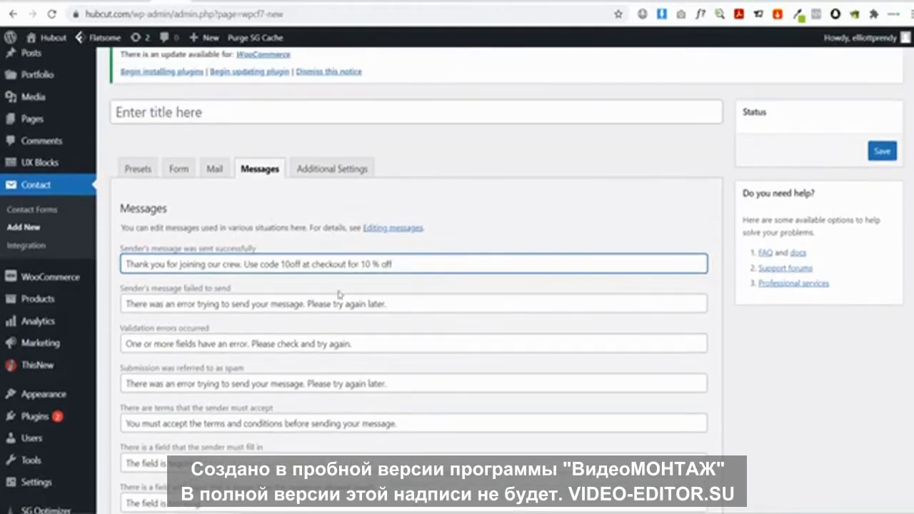
{"action": "scroll", "coordinate": [383, 260], "scroll_direction": "up", "scroll_amount": 1}
Title the form 'Subscribe Newsletter', save it, and visit the storefront
{"action": "left_click", "coordinate": [176, 182]}
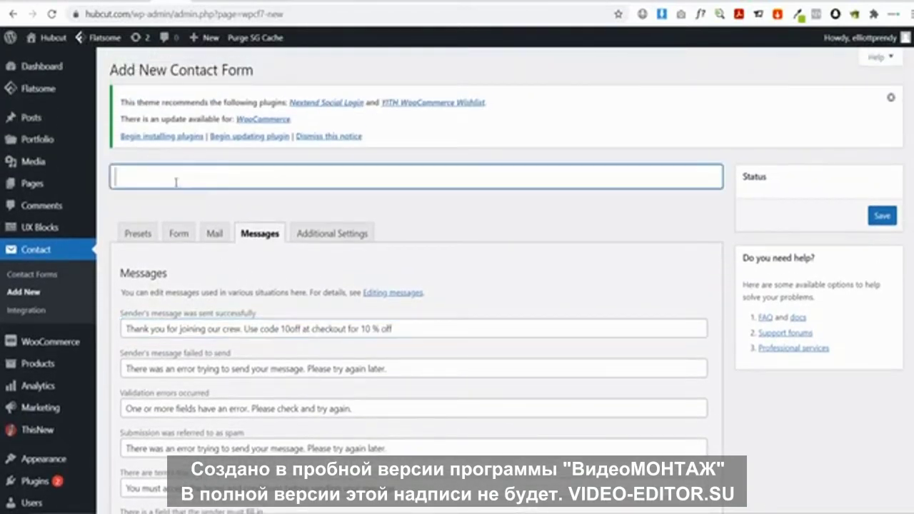
{"action": "type", "text": "Subscribe Nrw"}
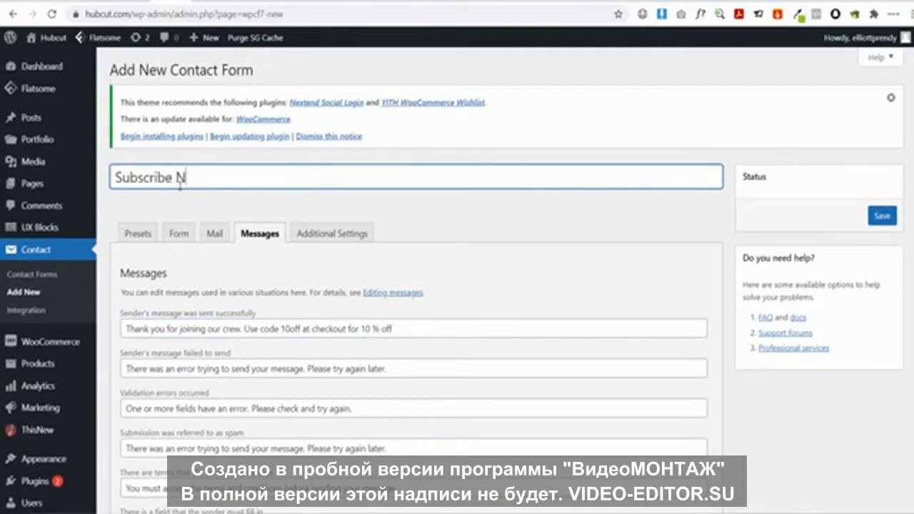
{"action": "key", "text": "BackSpace"}
{"action": "key", "text": "BackSpace"}
{"action": "type", "text": "ewsletter"}
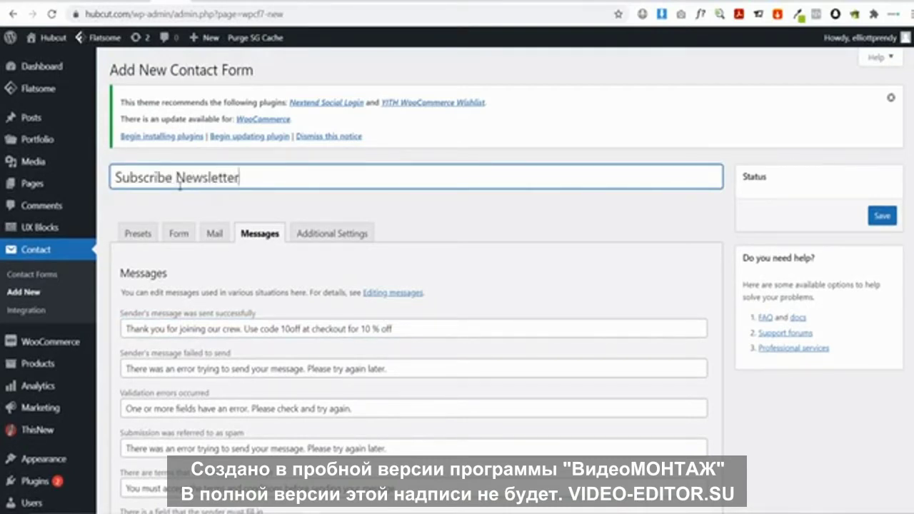
{"action": "left_click", "coordinate": [882, 216]}
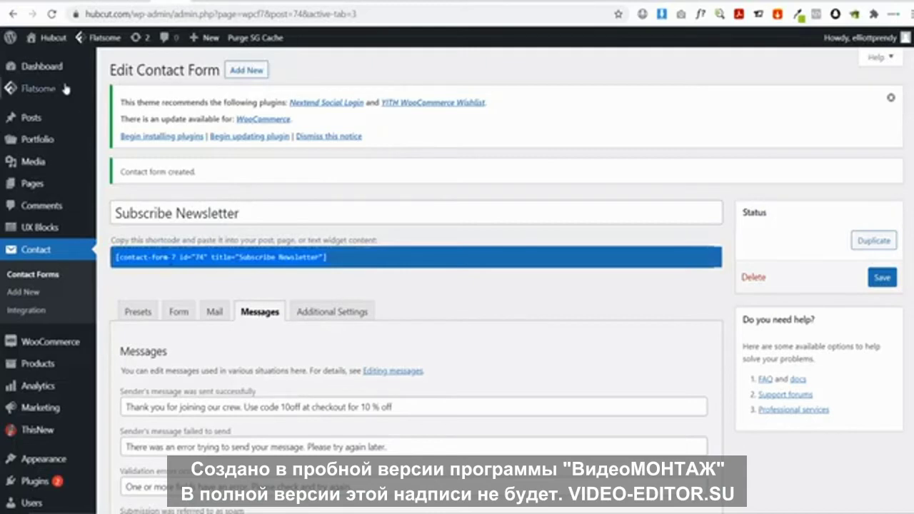
{"action": "left_click", "coordinate": [50, 40]}
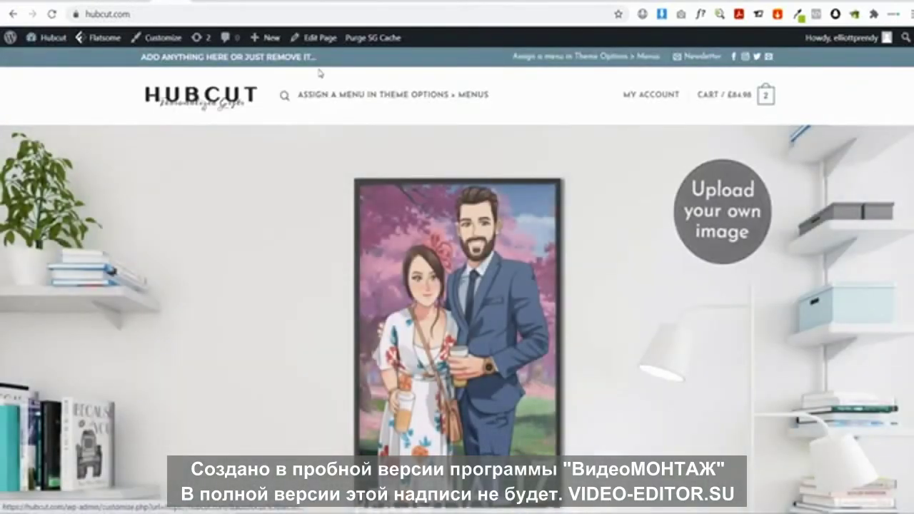
In UX Builder, switch the home page's newsletter form element to Subscribe Newsletter
{"action": "mouse_move", "coordinate": [316, 41]}
{"action": "left_click", "coordinate": [320, 62]}
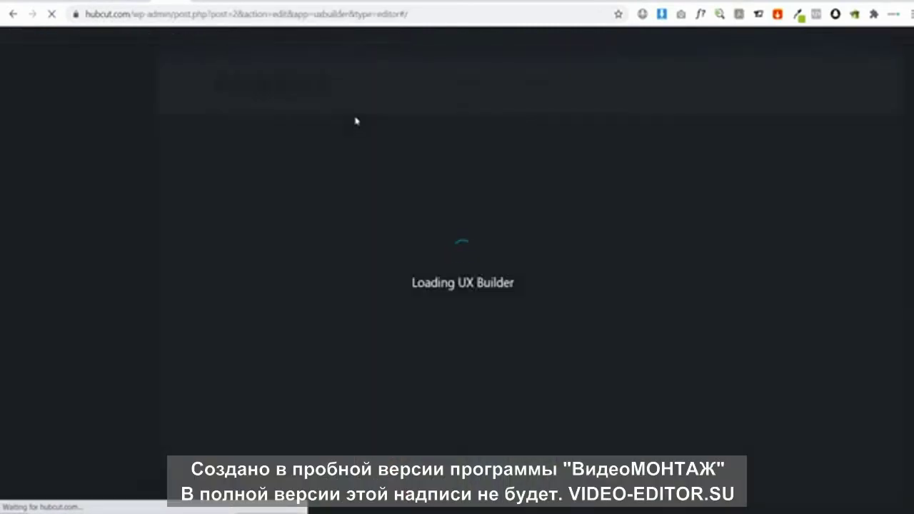
{"action": "scroll", "coordinate": [432, 147], "scroll_direction": "down", "scroll_amount": 20}
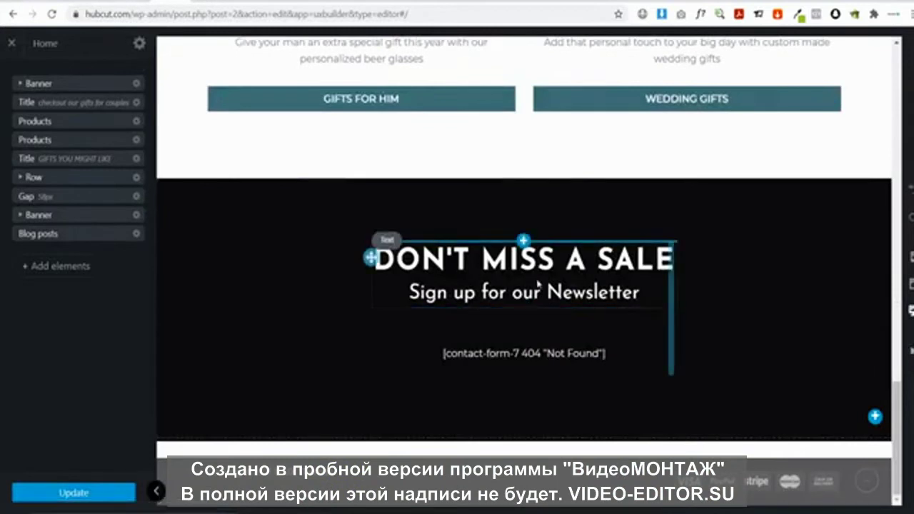
{"action": "left_click", "coordinate": [490, 364]}
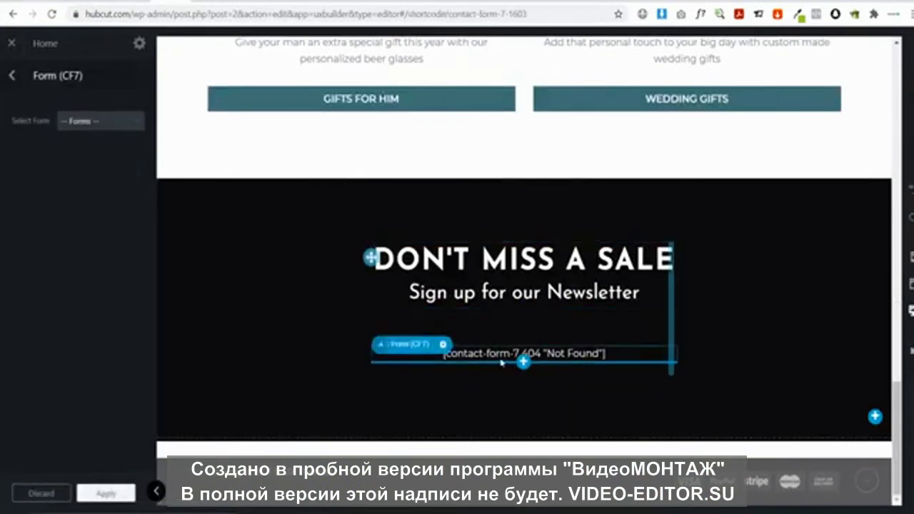
{"action": "left_click", "coordinate": [93, 127]}
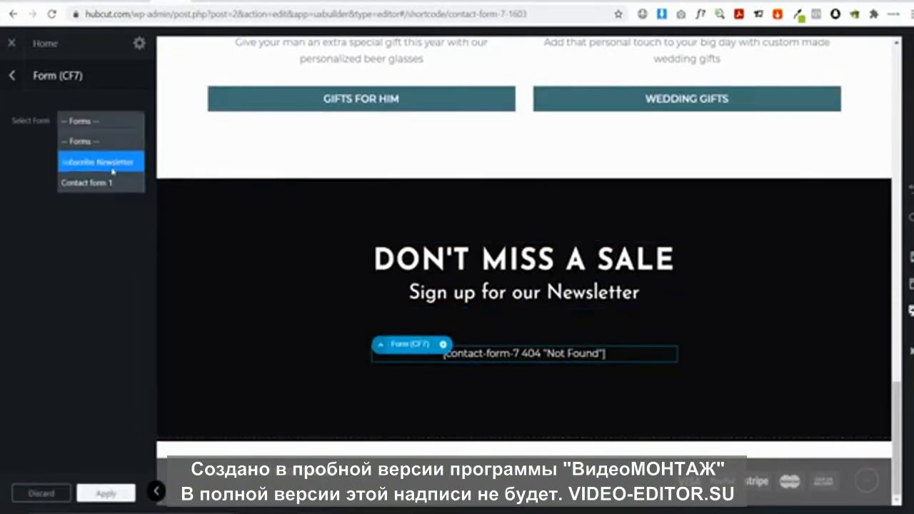
{"action": "left_click", "coordinate": [79, 163]}
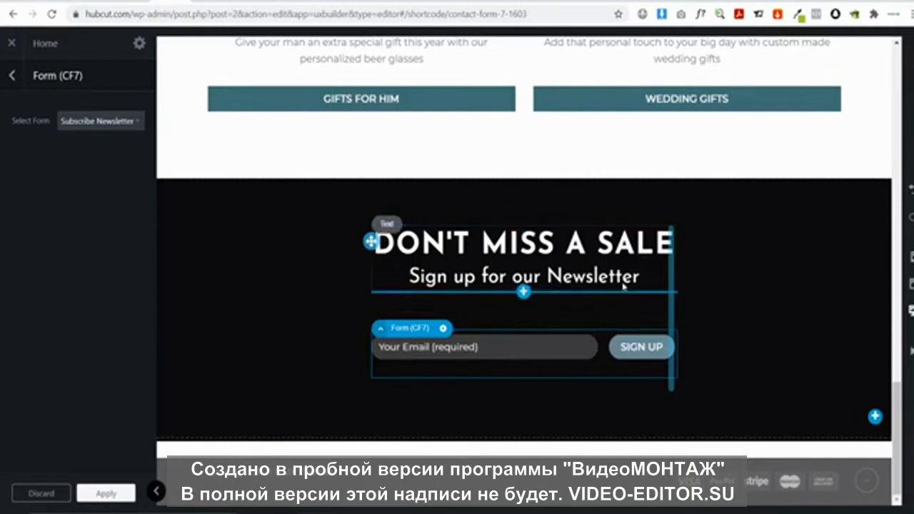
{"action": "left_click", "coordinate": [485, 288]}
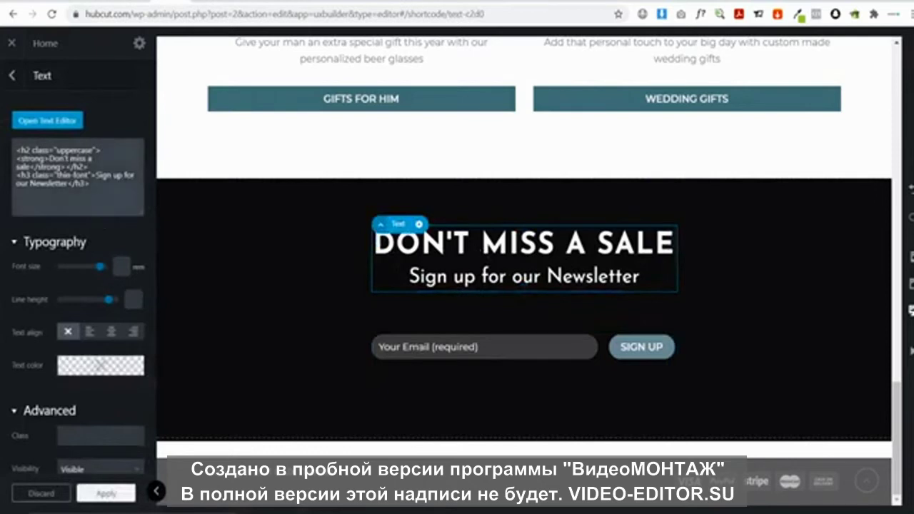
Append 'for 10 % off' to the 'Sign up for our Newsletter' subheading
{"action": "left_click", "coordinate": [47, 120]}
{"action": "left_click", "coordinate": [184, 193]}
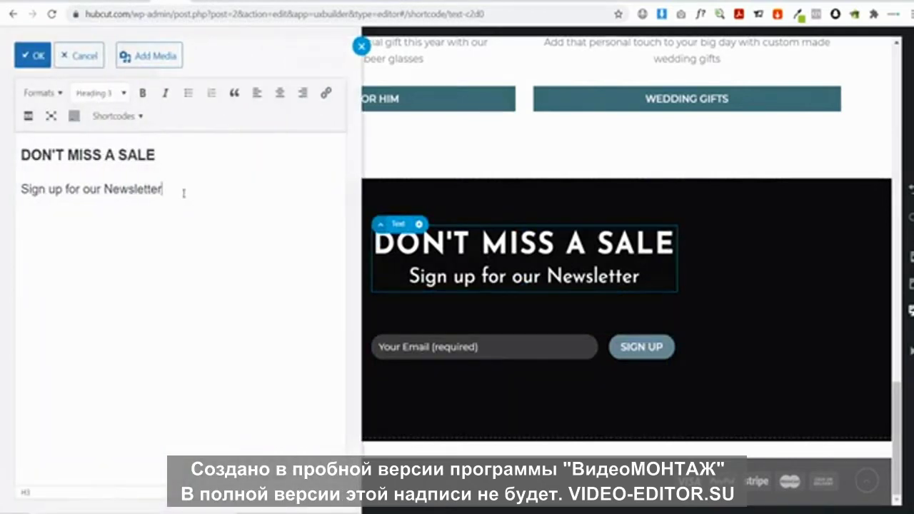
{"action": "type", "text": "for 10"}
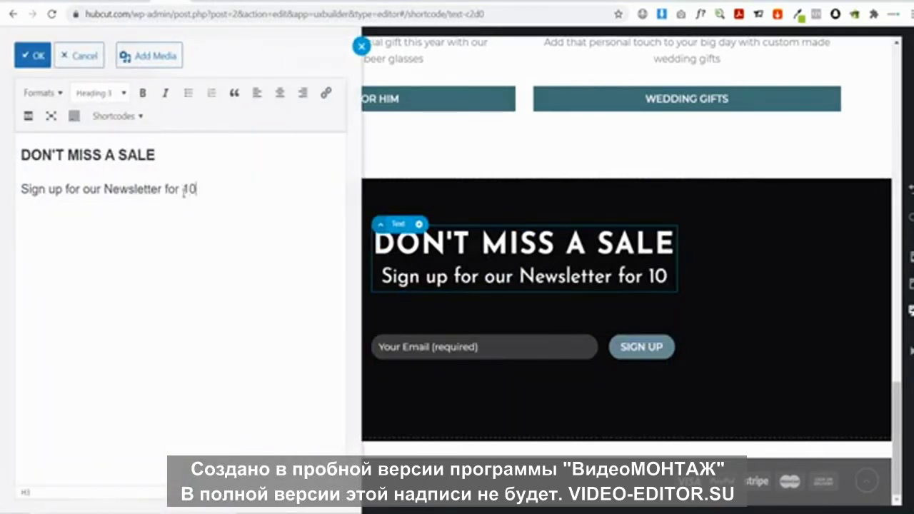
{"action": "type", "text": " & o"}
{"action": "key", "text": "BackSpace"}
{"action": "key", "text": "BackSpace"}
{"action": "key", "text": "BackSpace"}
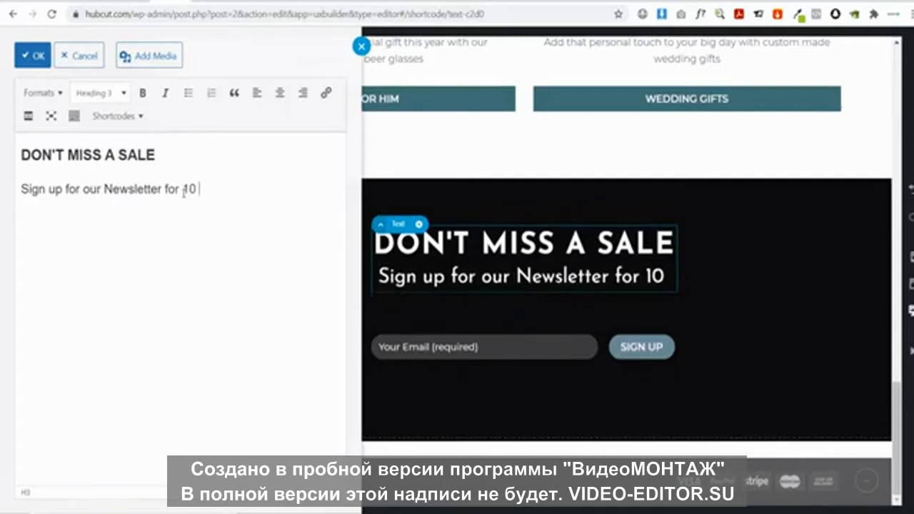
{"action": "type", "text": "% "}
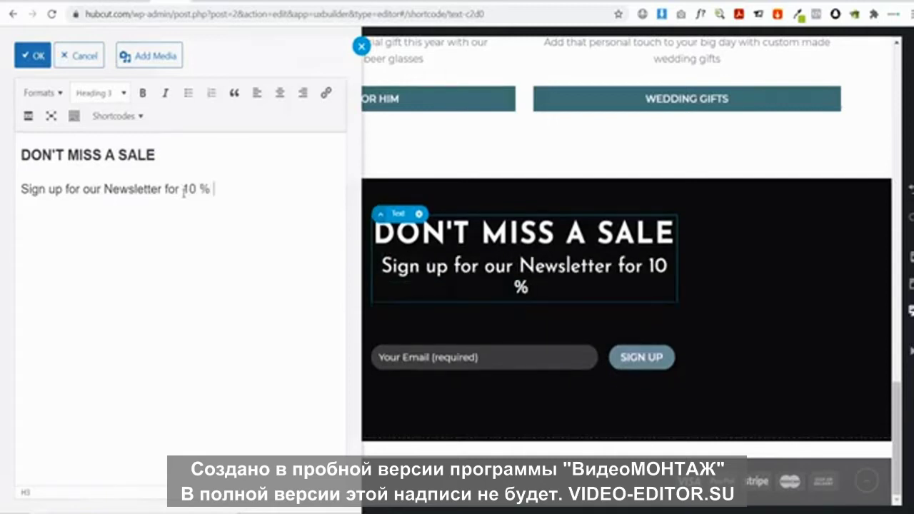
{"action": "type", "text": "off"}
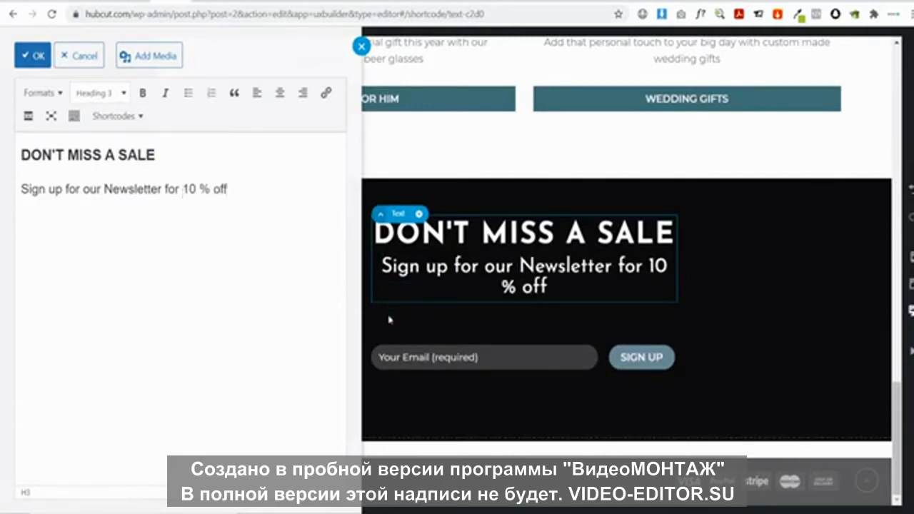
{"action": "left_click", "coordinate": [33, 55]}
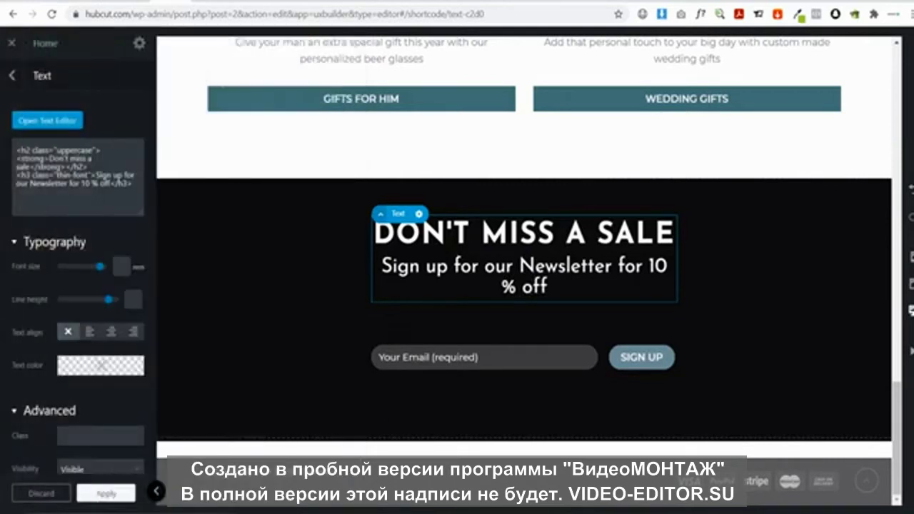
{"action": "left_click", "coordinate": [156, 492]}
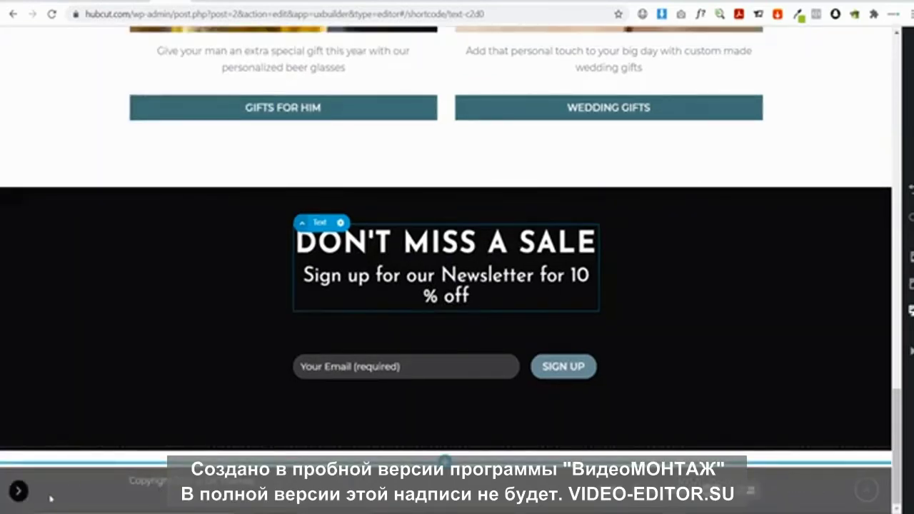
{"action": "left_click", "coordinate": [19, 492]}
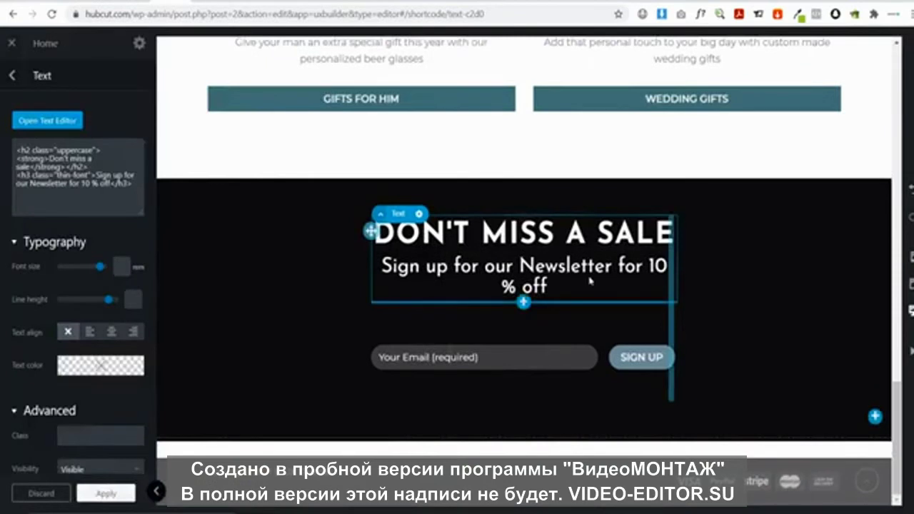
Make the subheading line a Heading 4 so it fits on one line
{"action": "left_click", "coordinate": [36, 119]}
{"action": "left_click_drag", "start_coordinate": [235, 190], "coordinate": [1, 187]}
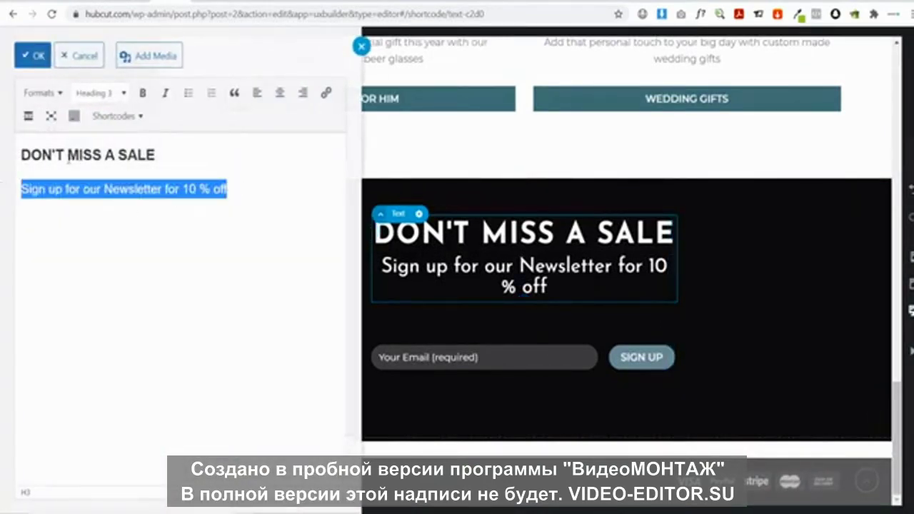
{"action": "left_click", "coordinate": [114, 94]}
{"action": "left_click", "coordinate": [123, 212]}
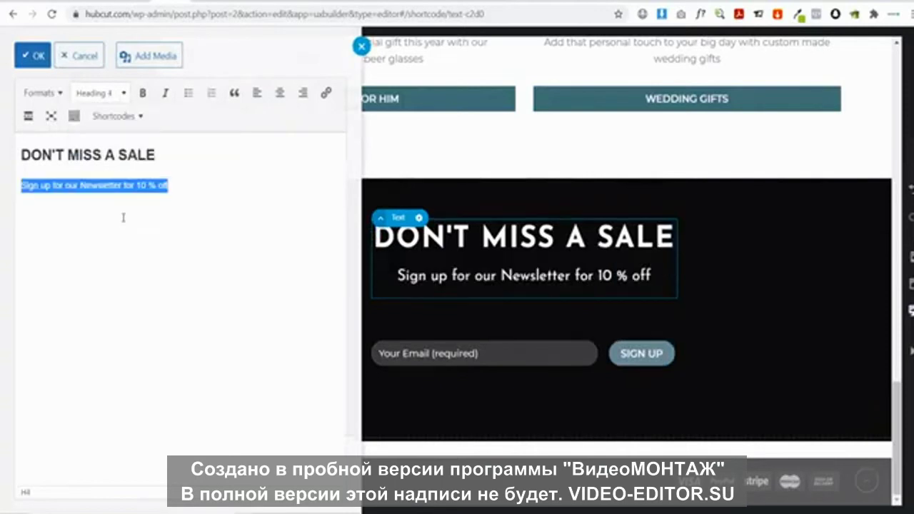
{"action": "left_click", "coordinate": [32, 56]}
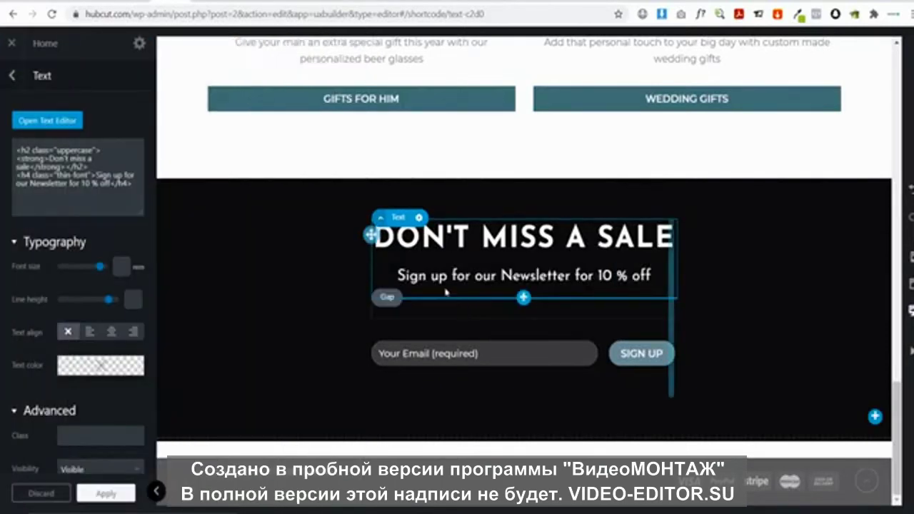
{"action": "left_click", "coordinate": [214, 232]}
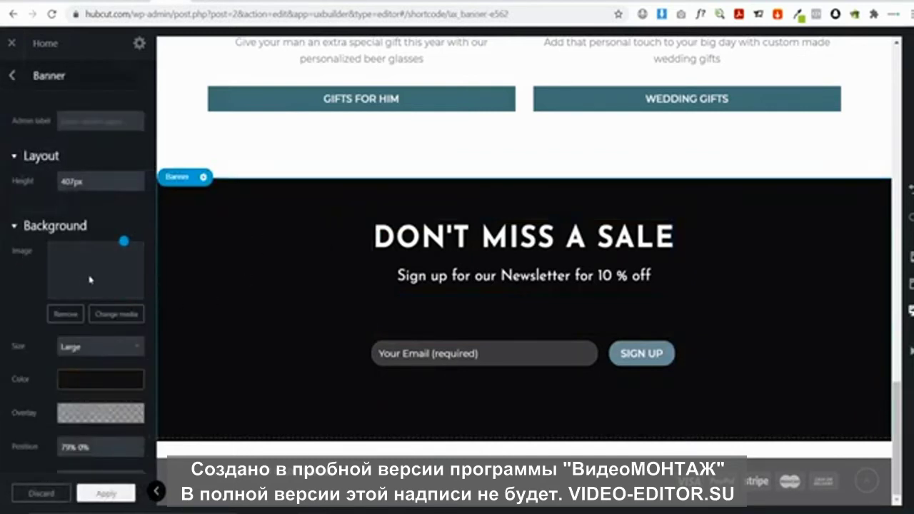
Set the newsletter banner background to the three-canvas living-room mockup image
{"action": "left_click", "coordinate": [118, 316]}
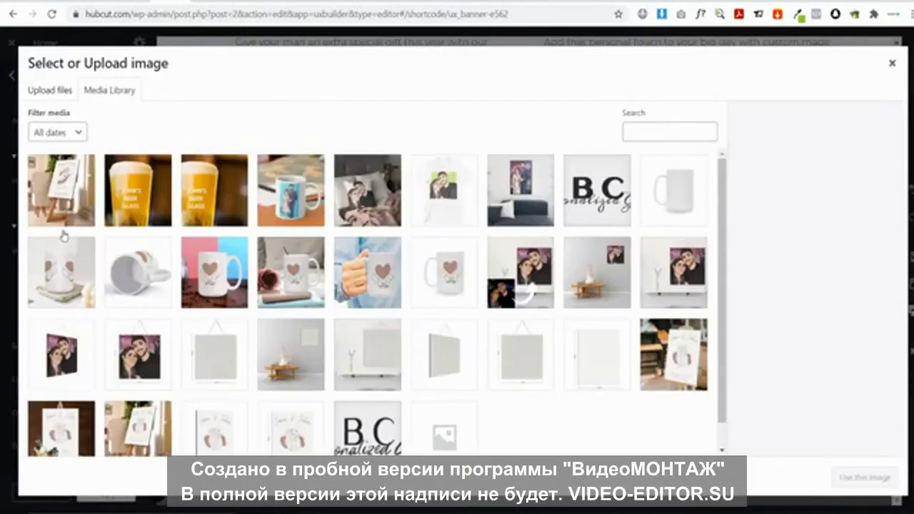
{"action": "left_click", "coordinate": [86, 200]}
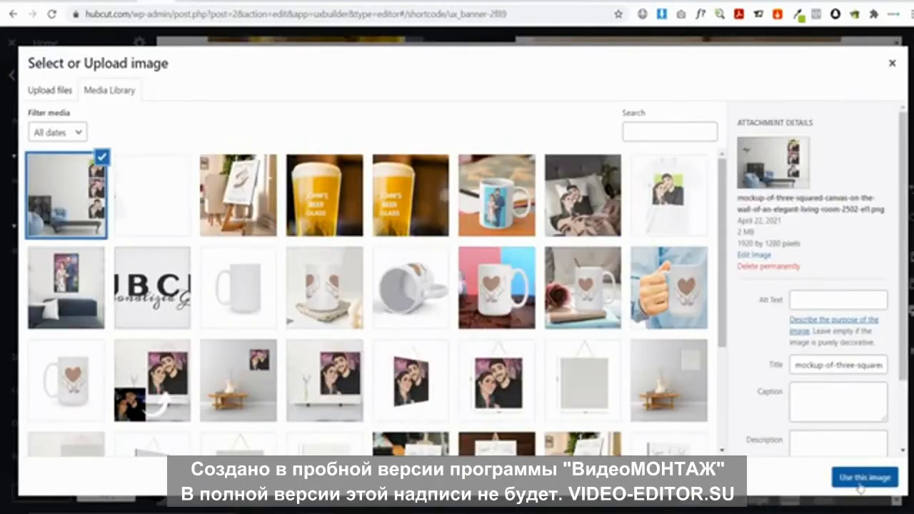
{"action": "left_click", "coordinate": [864, 477]}
{"action": "scroll", "coordinate": [444, 293], "scroll_direction": "down", "scroll_amount": 1}
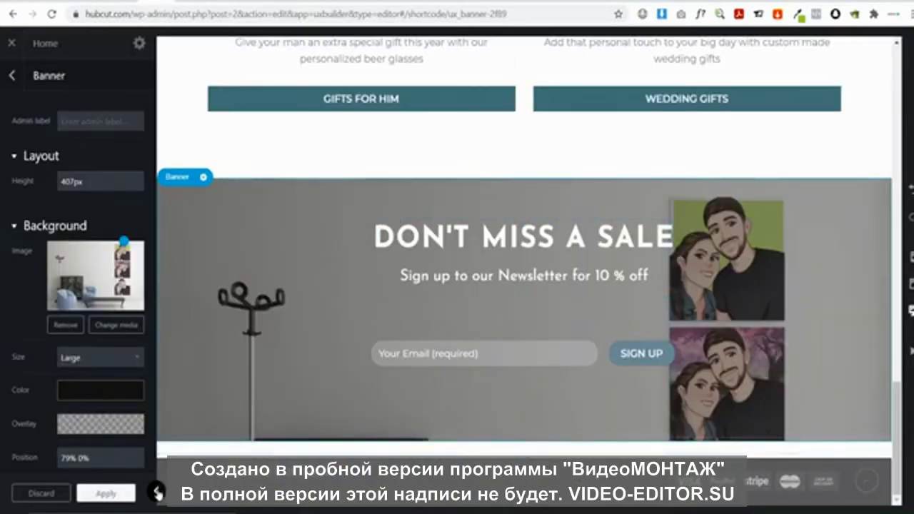
{"action": "left_click", "coordinate": [156, 490]}
Widen the gap above the newsletter email form
{"action": "left_click_drag", "start_coordinate": [458, 334], "coordinate": [461, 382]}
{"action": "scroll", "coordinate": [460, 382], "scroll_direction": "up", "scroll_amount": 15}
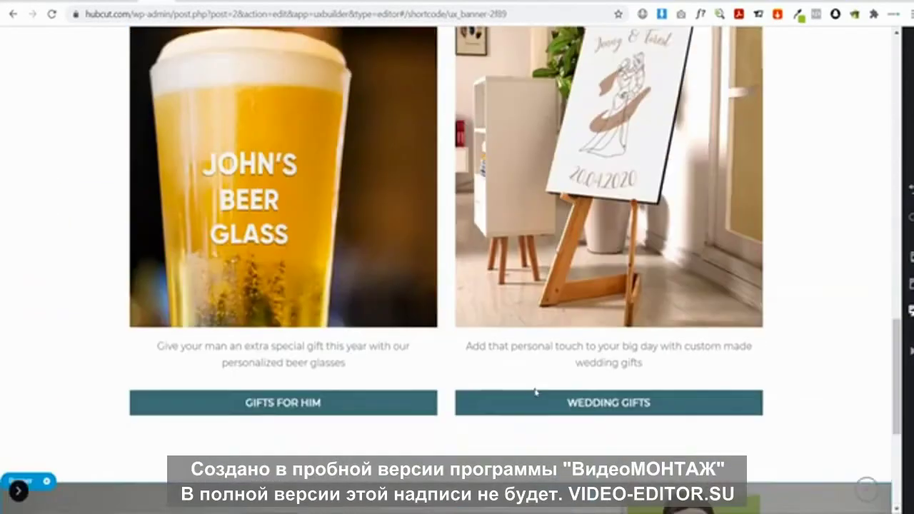
{"action": "scroll", "coordinate": [536, 391], "scroll_direction": "up", "scroll_amount": 3}
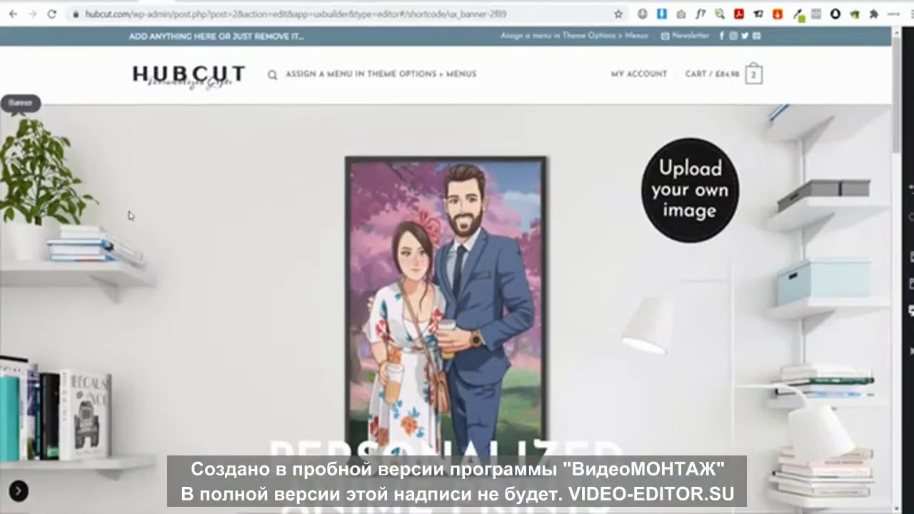
{"action": "scroll", "coordinate": [421, 187], "scroll_direction": "down", "scroll_amount": 2}
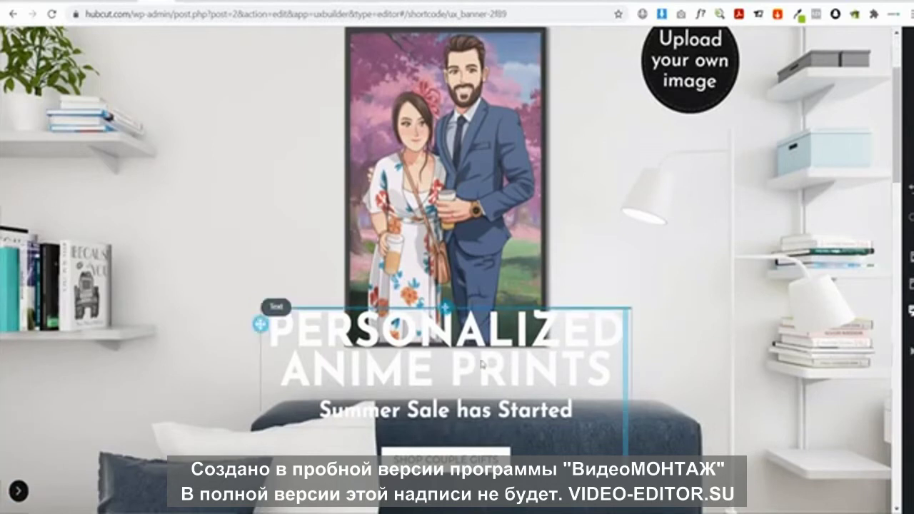
{"action": "scroll", "coordinate": [650, 248], "scroll_direction": "up", "scroll_amount": 2}
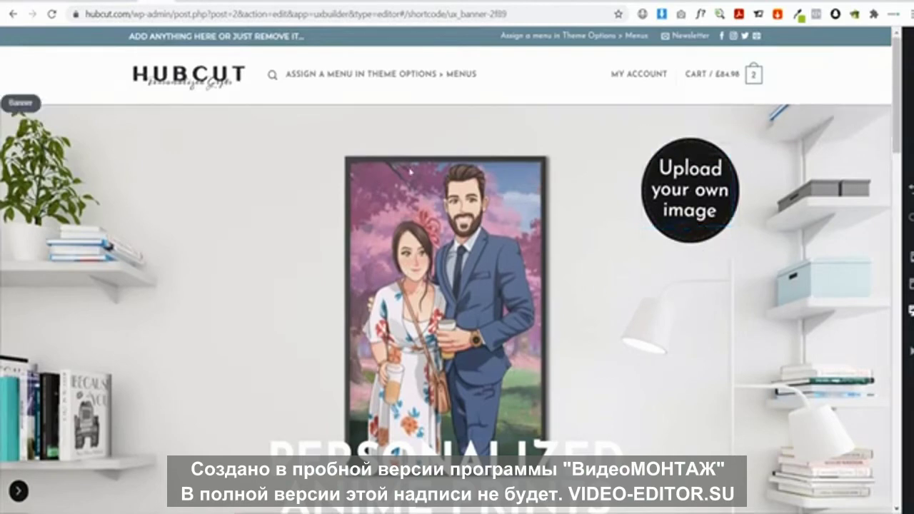
{"action": "scroll", "coordinate": [513, 289], "scroll_direction": "down", "scroll_amount": 10}
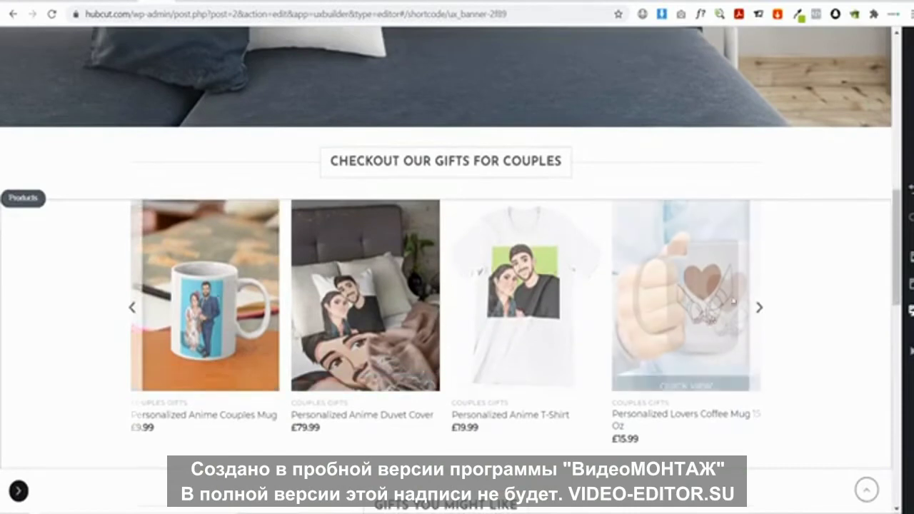
Apply the couples gifts product carousel settings and close UX Builder to the live homepage
{"action": "left_click", "coordinate": [758, 308]}
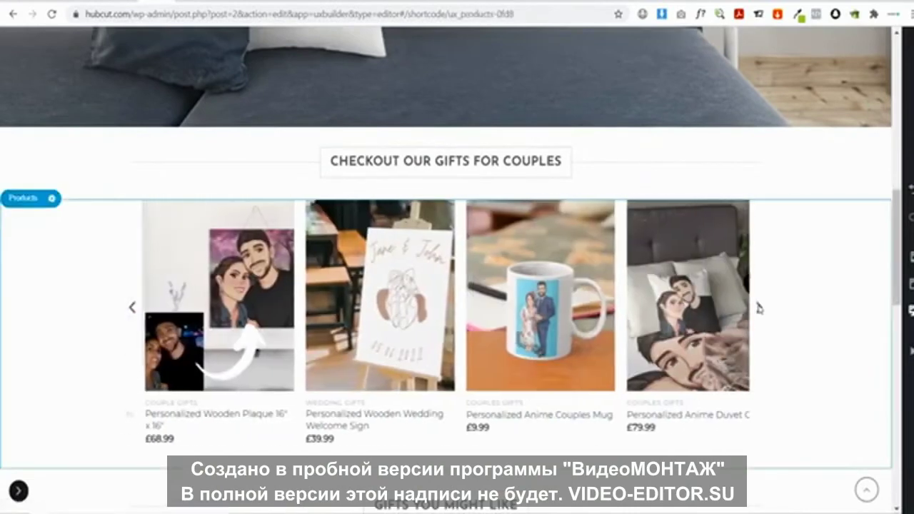
{"action": "scroll", "coordinate": [538, 293], "scroll_direction": "down", "scroll_amount": 5}
{"action": "scroll", "coordinate": [538, 293], "scroll_direction": "down", "scroll_amount": 3}
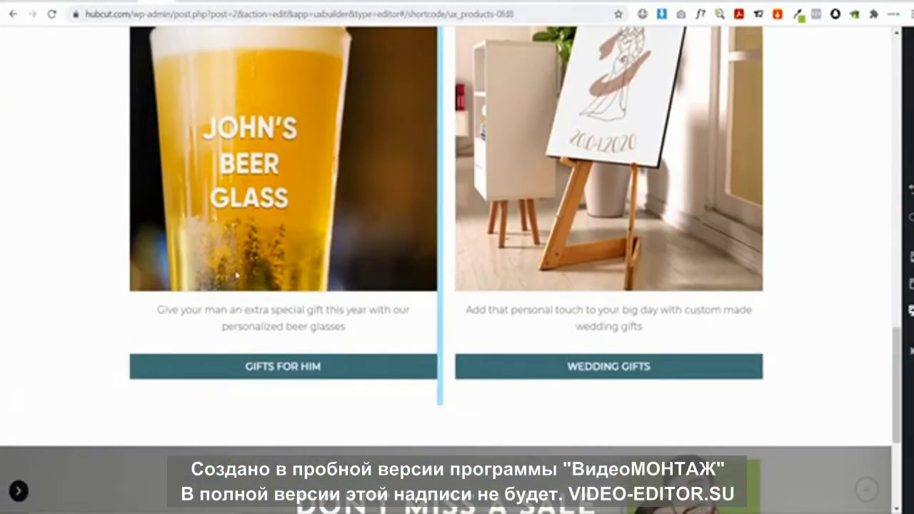
{"action": "scroll", "coordinate": [386, 265], "scroll_direction": "up", "scroll_amount": 2}
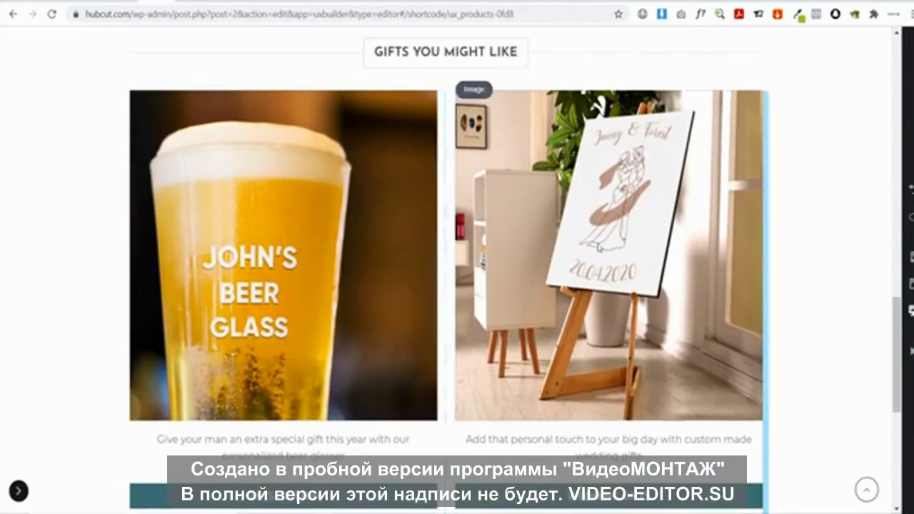
{"action": "scroll", "coordinate": [522, 226], "scroll_direction": "down", "scroll_amount": 5}
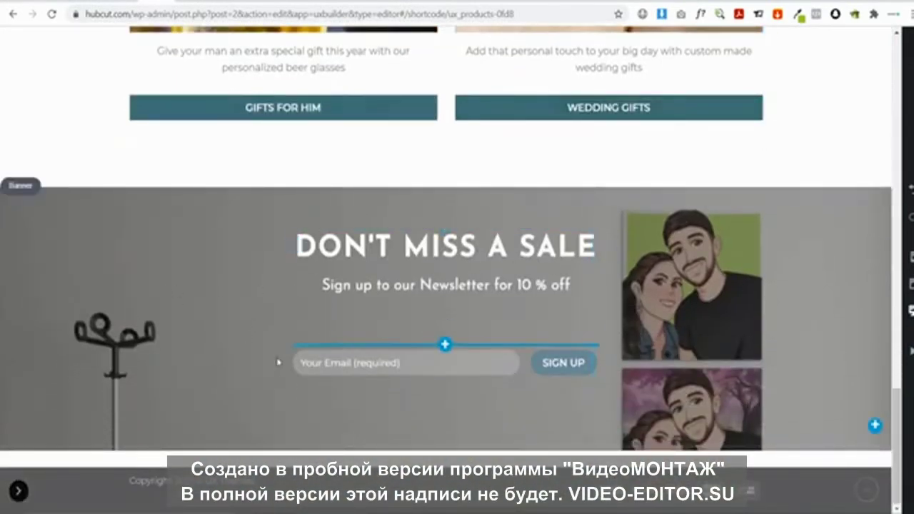
{"action": "left_click", "coordinate": [18, 491]}
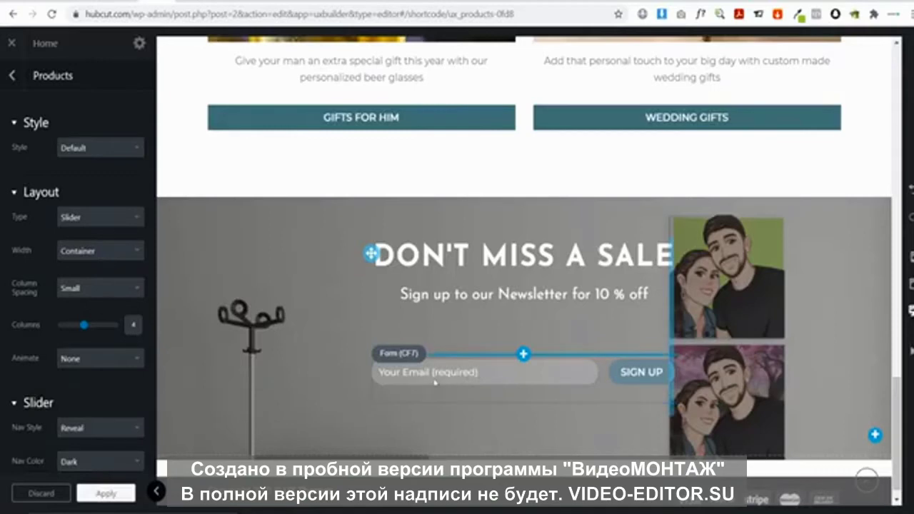
{"action": "left_click", "coordinate": [115, 492]}
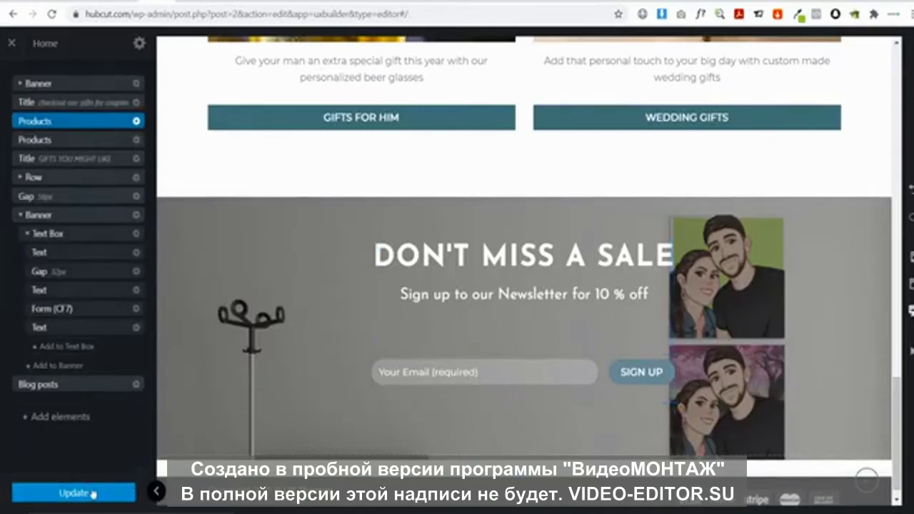
{"action": "left_click", "coordinate": [11, 42]}
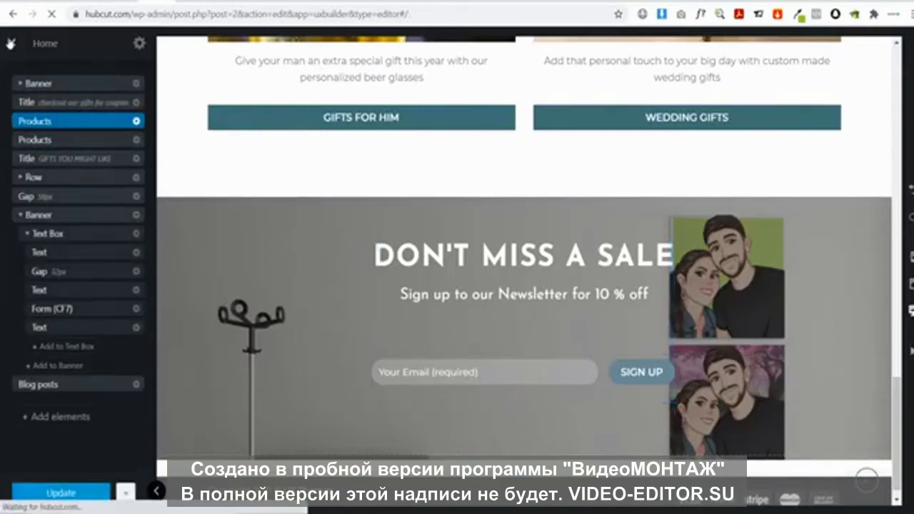
{"action": "scroll", "coordinate": [386, 161], "scroll_direction": "down", "scroll_amount": 15}
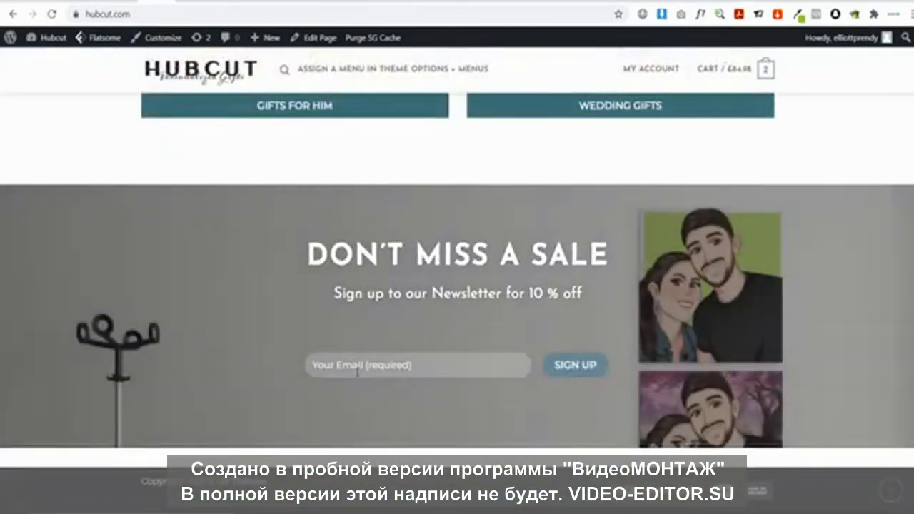
Submit a test e-mail in the newsletter form, check the 10off code, then open the Dashboard
{"action": "left_click", "coordinate": [357, 368]}
{"action": "key", "text": "ctrl+v"}
{"action": "left_click", "coordinate": [575, 365]}
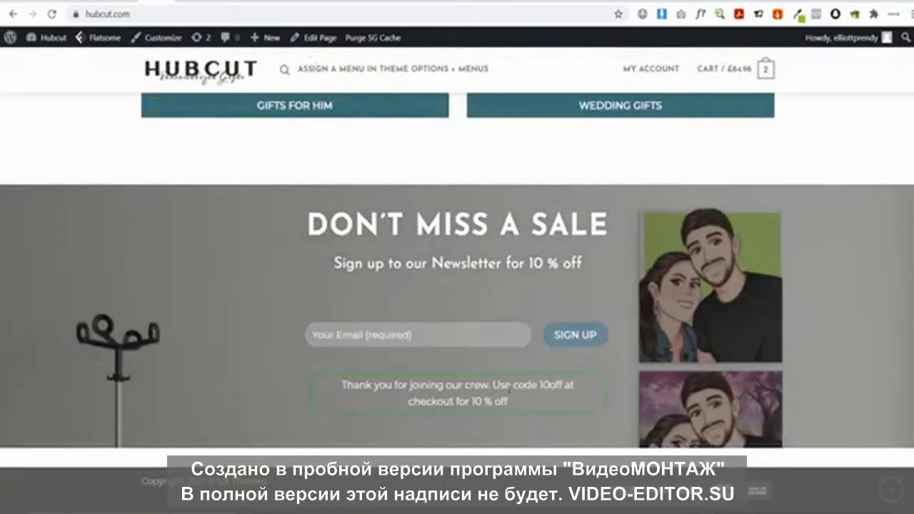
{"action": "double_click", "coordinate": [542, 384]}
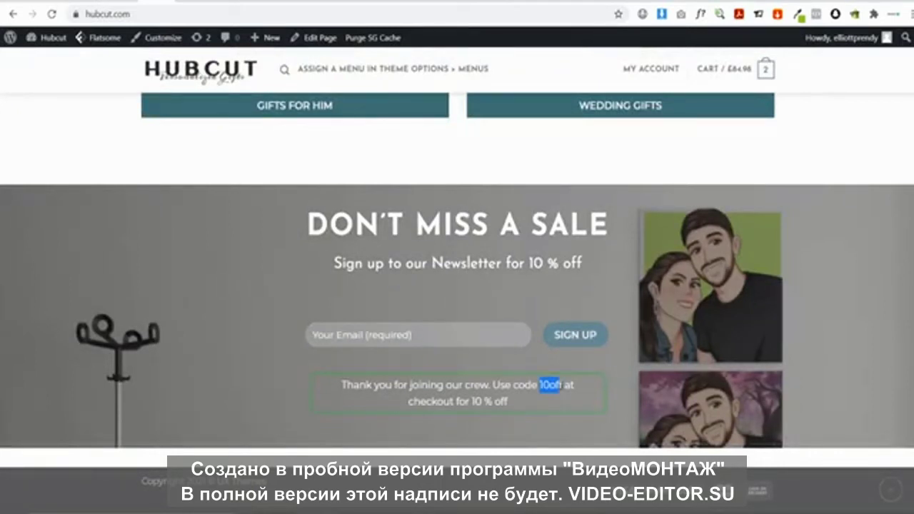
{"action": "left_click", "coordinate": [475, 402]}
{"action": "double_click", "coordinate": [549, 385]}
{"action": "left_click", "coordinate": [551, 407]}
{"action": "scroll", "coordinate": [392, 387], "scroll_direction": "up", "scroll_amount": 20}
{"action": "left_click", "coordinate": [49, 39]}
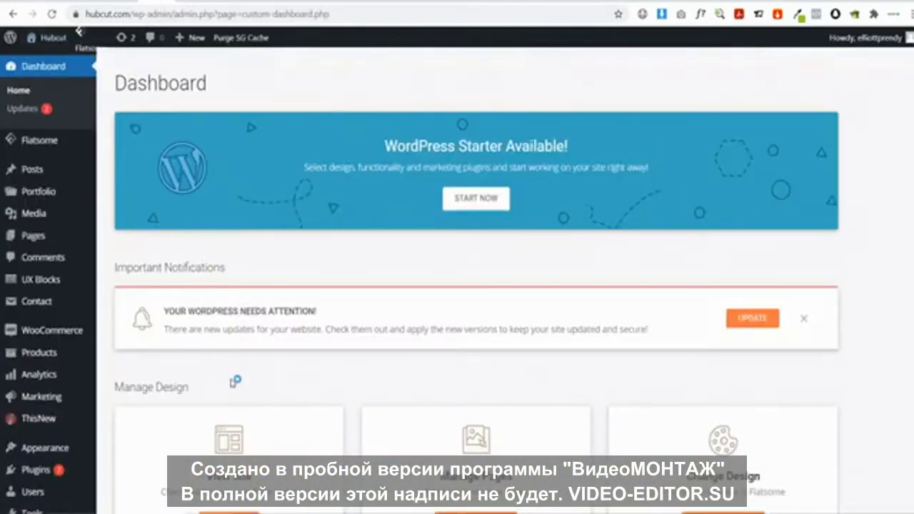
Create a new 10off coupon with a percentage discount type
{"action": "mouse_move", "coordinate": [34, 397]}
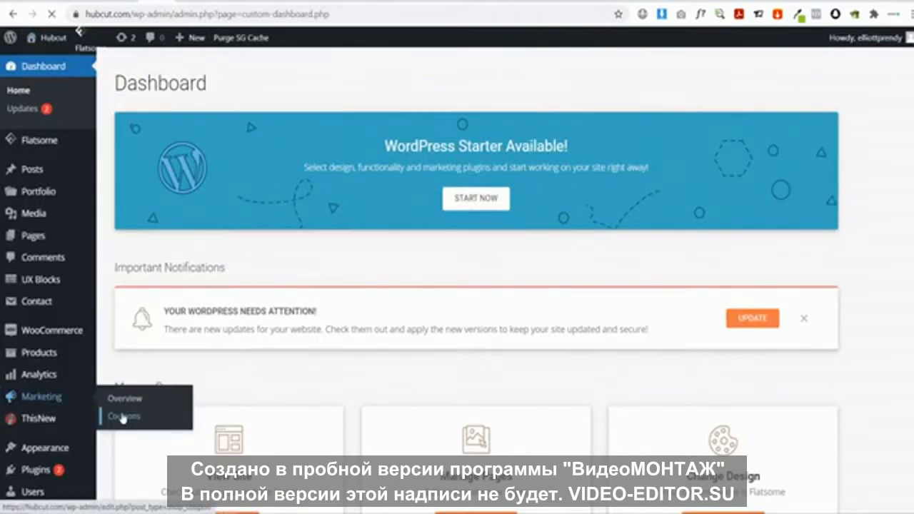
{"action": "left_click", "coordinate": [123, 417]}
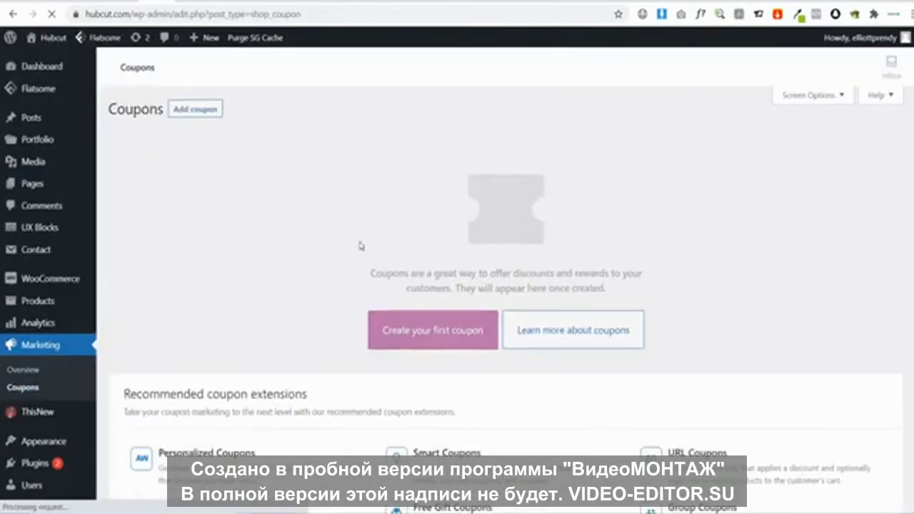
{"action": "left_click", "coordinate": [425, 341]}
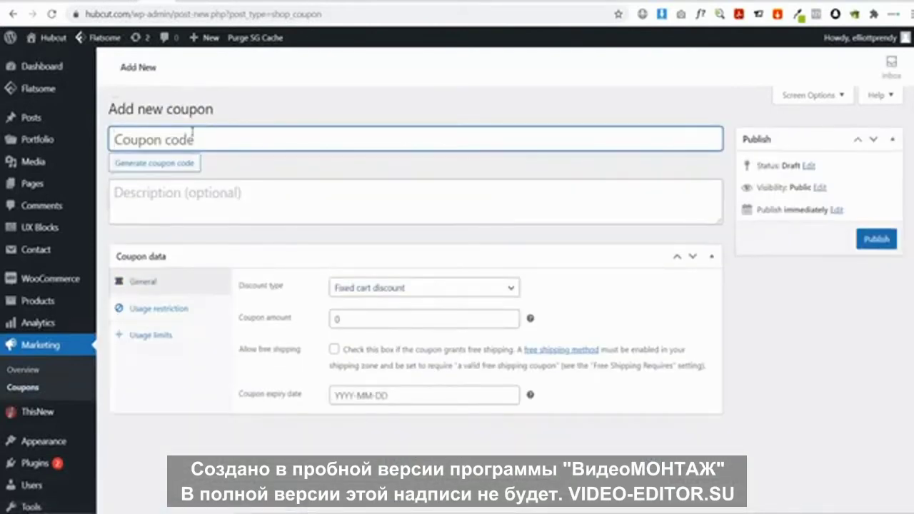
{"action": "type", "text": "10off"}
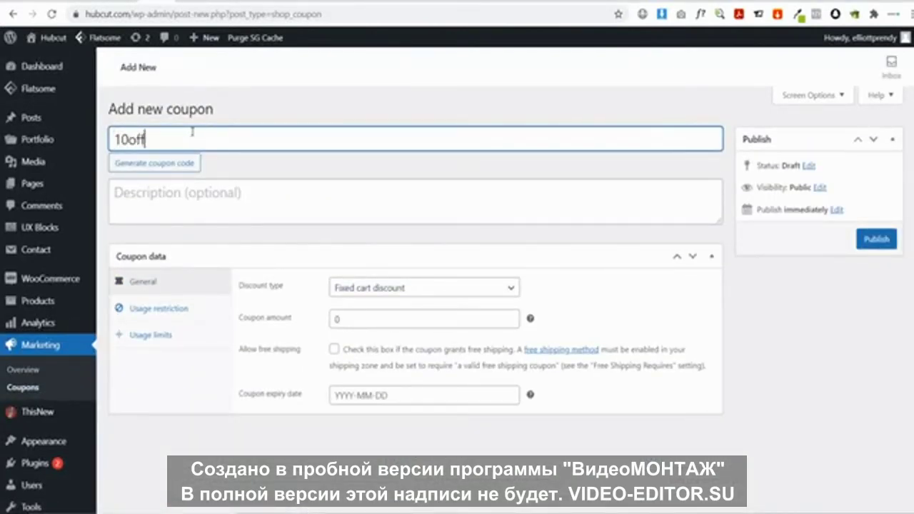
{"action": "left_click", "coordinate": [372, 289]}
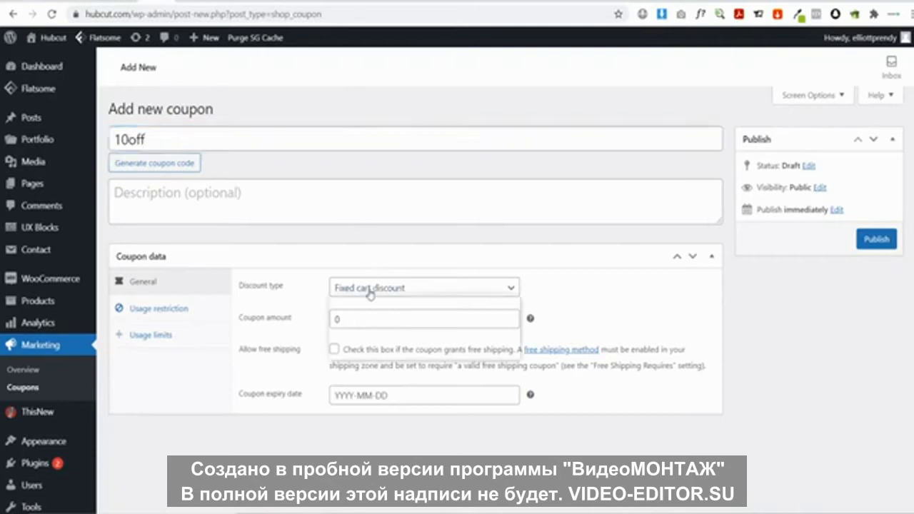
{"action": "left_click", "coordinate": [378, 313]}
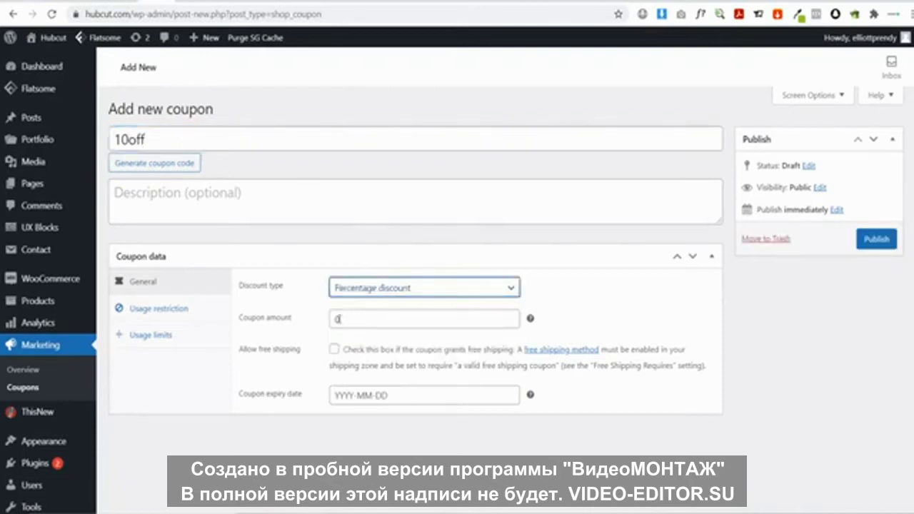
{"action": "left_click", "coordinate": [337, 319]}
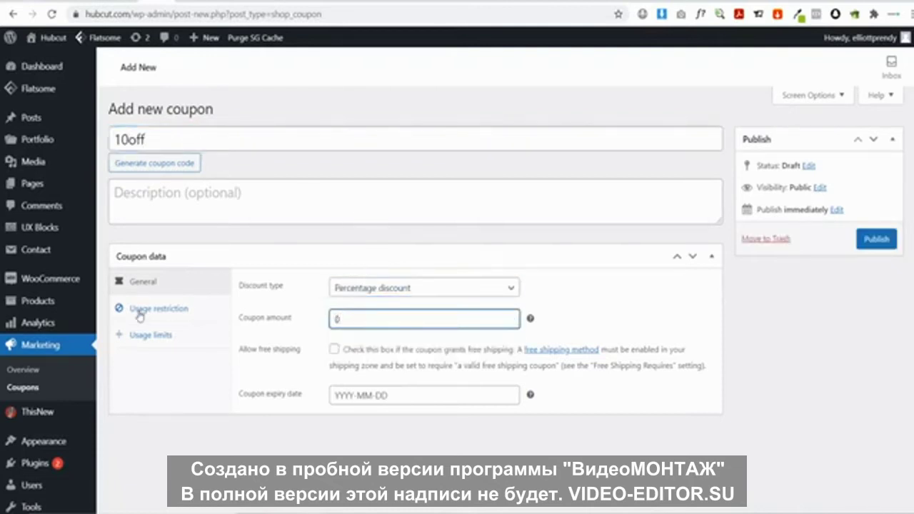
Limit the coupon to 1 use per user and publish it
{"action": "left_click", "coordinate": [168, 315]}
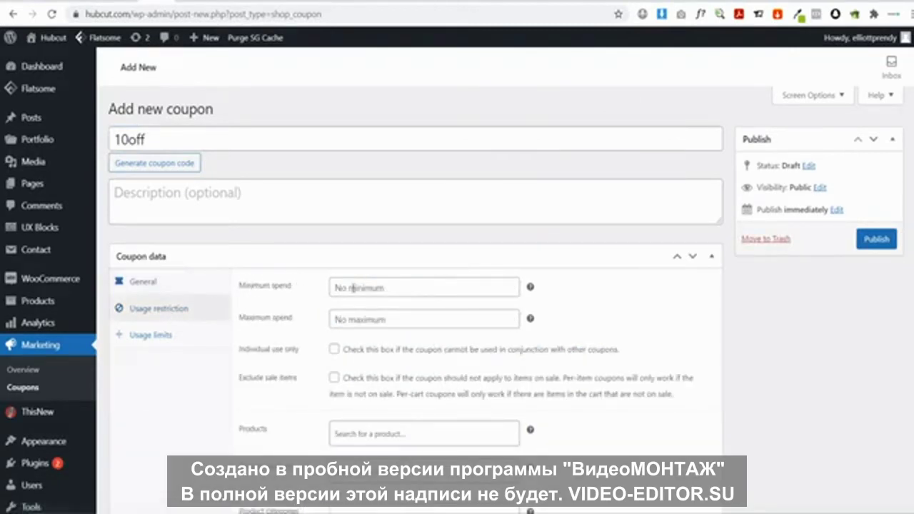
{"action": "scroll", "coordinate": [357, 321], "scroll_direction": "down", "scroll_amount": 2}
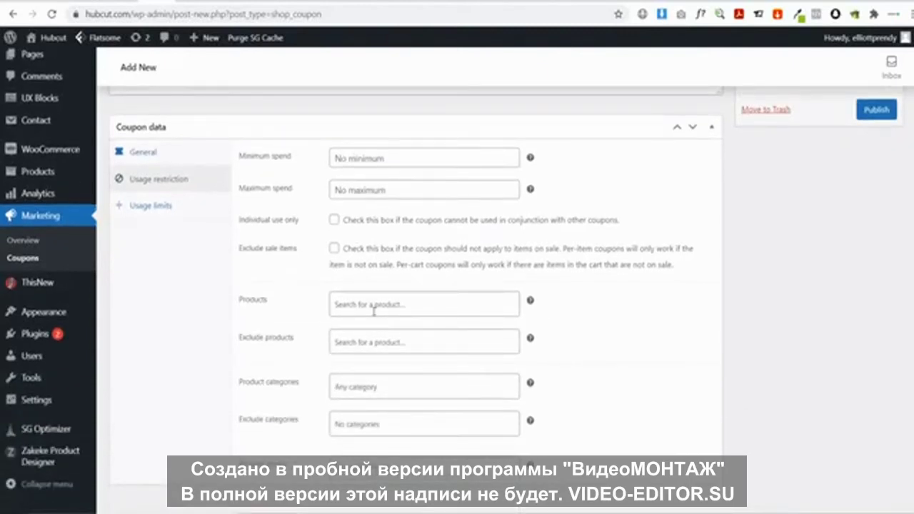
{"action": "left_click", "coordinate": [172, 207]}
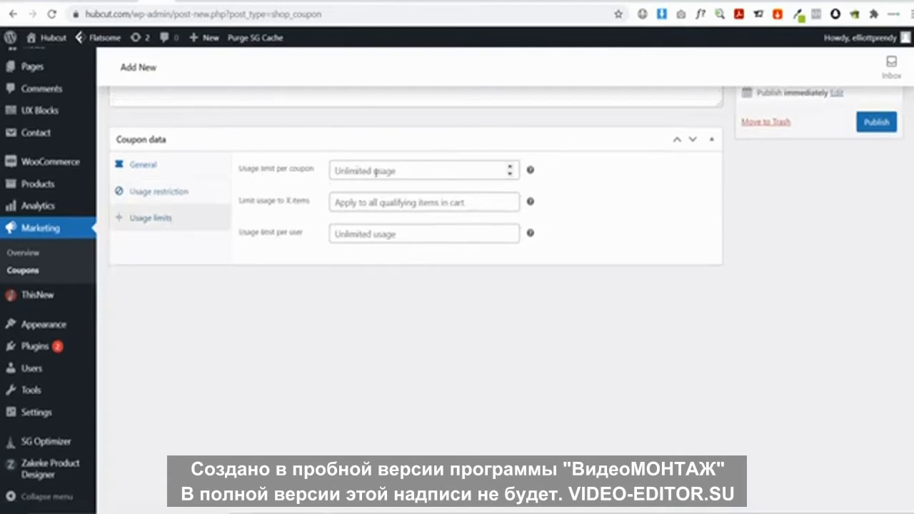
{"action": "left_click", "coordinate": [389, 239]}
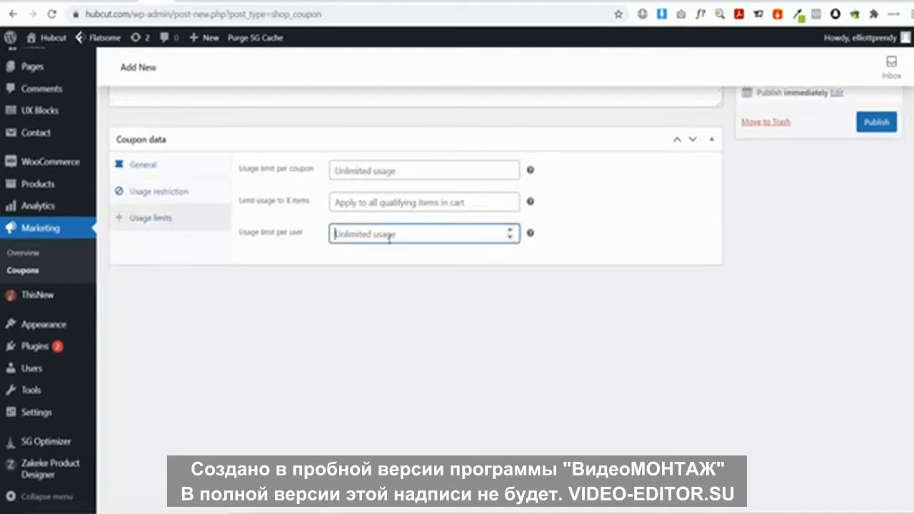
{"action": "type", "text": "1"}
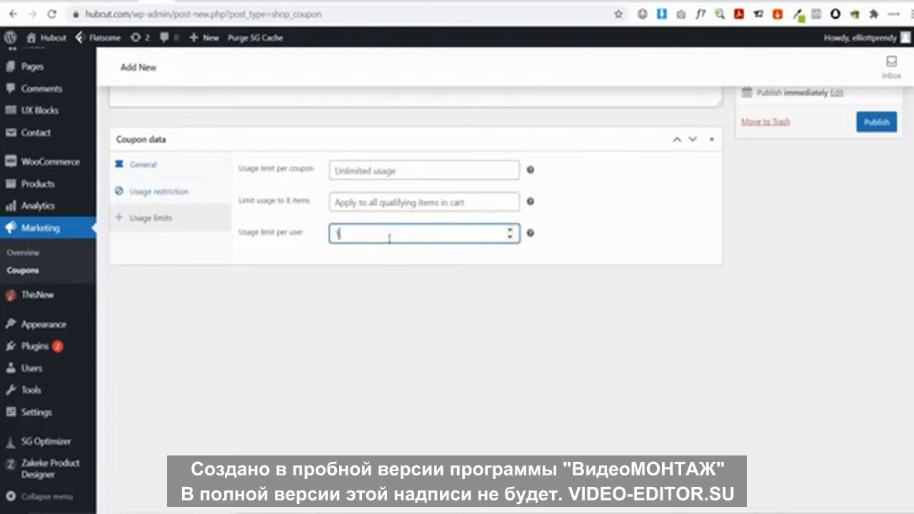
{"action": "left_click", "coordinate": [875, 122]}
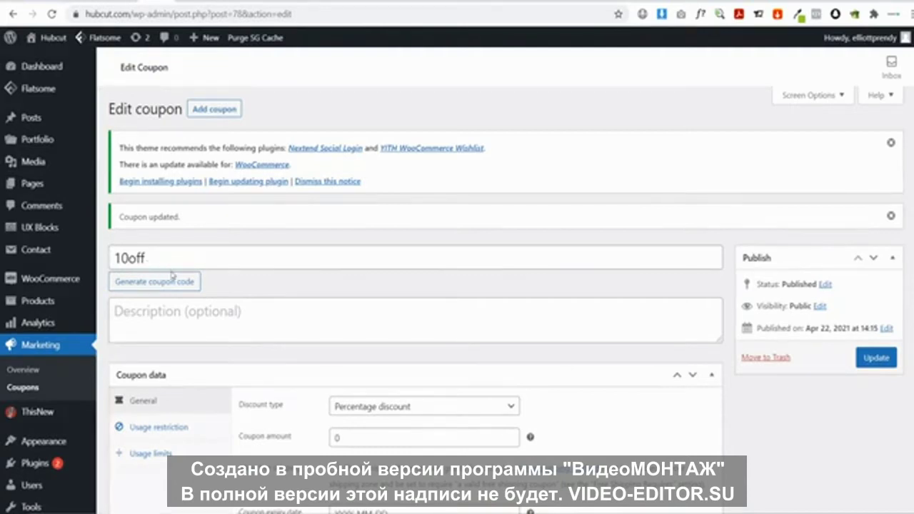
{"action": "scroll", "coordinate": [170, 274], "scroll_direction": "down", "scroll_amount": 1}
Search plugins for 'contact form 7 mailchimp', then install and activate Contact Form 7 Extension For Mailchimp
{"action": "mouse_move", "coordinate": [57, 410]}
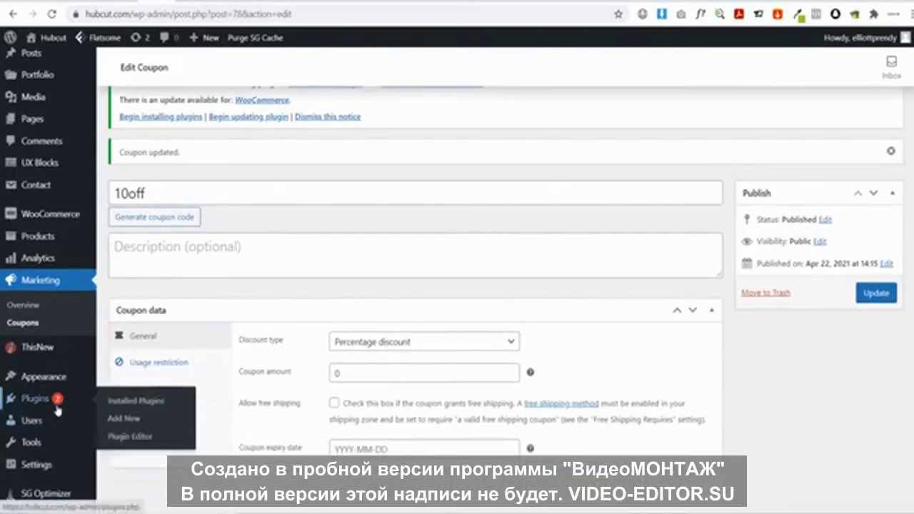
{"action": "left_click", "coordinate": [132, 419]}
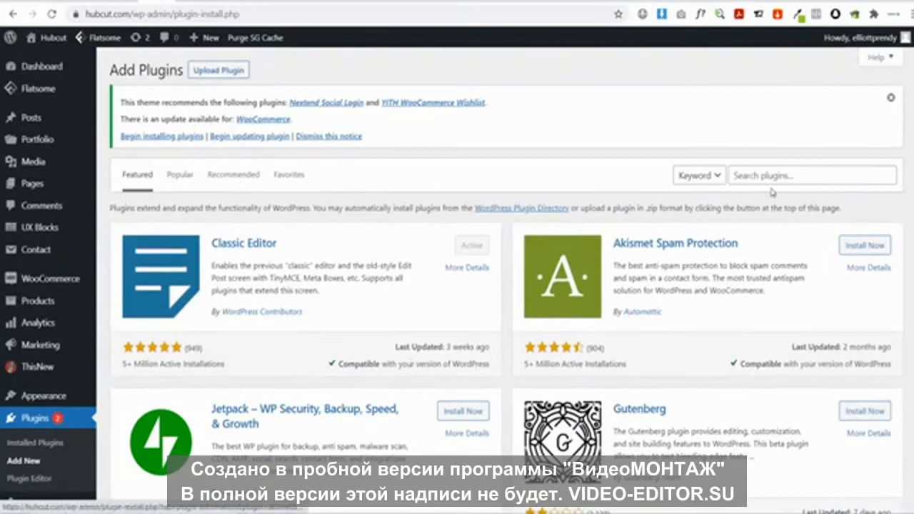
{"action": "left_click", "coordinate": [766, 176]}
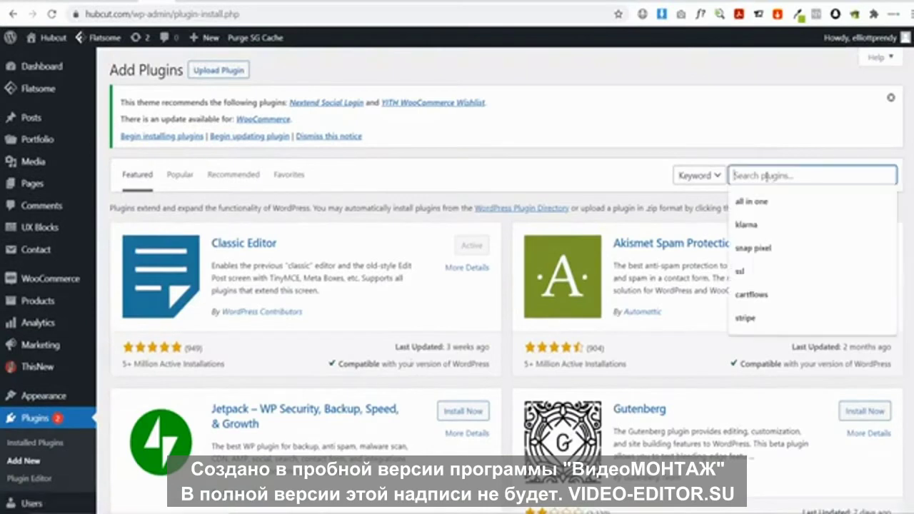
{"action": "type", "text": "conta m"}
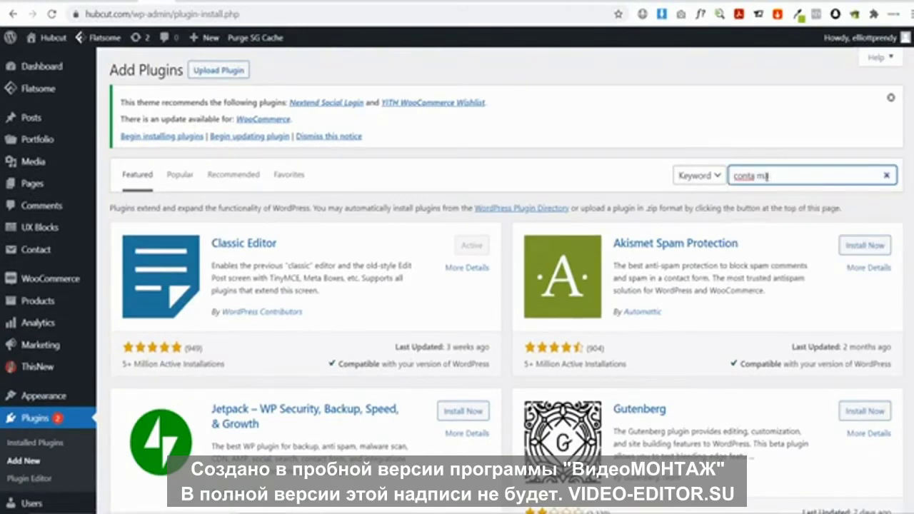
{"action": "key", "text": "BackSpace"}
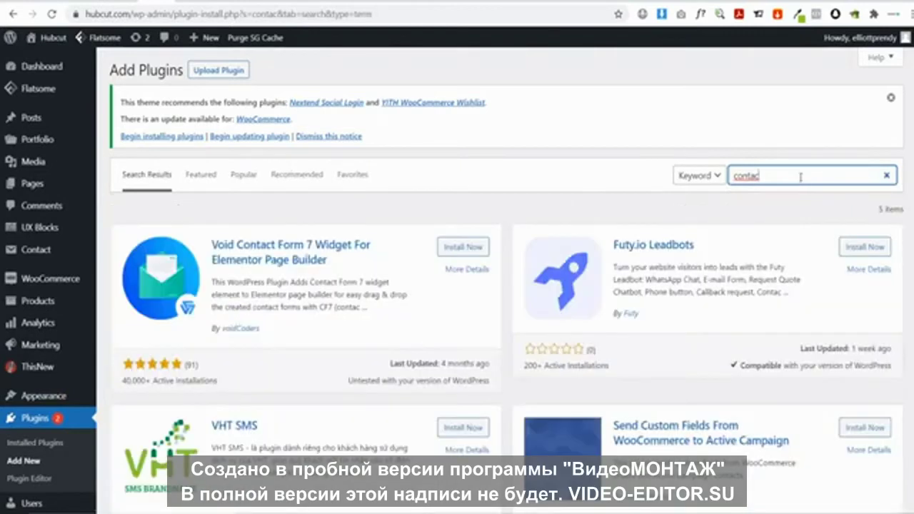
{"action": "type", "text": "t form 7 mailchimp"}
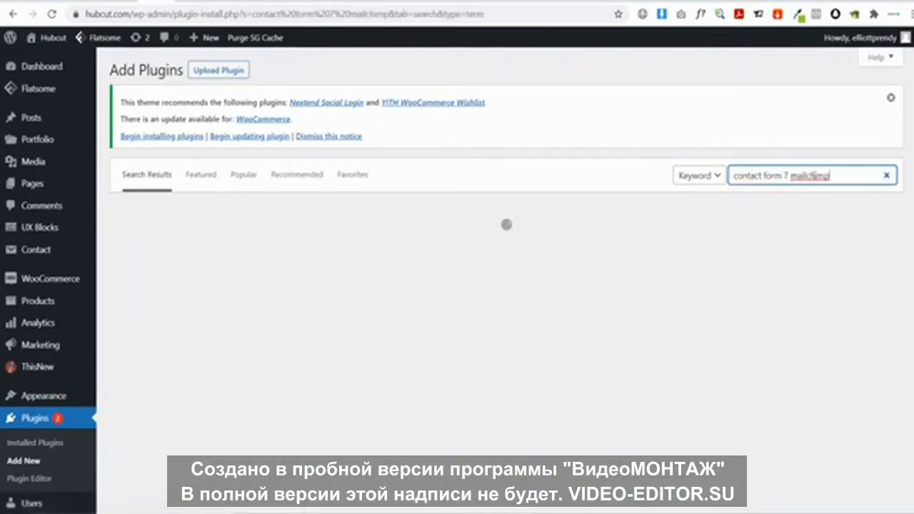
{"action": "scroll", "coordinate": [529, 361], "scroll_direction": "down", "scroll_amount": 3}
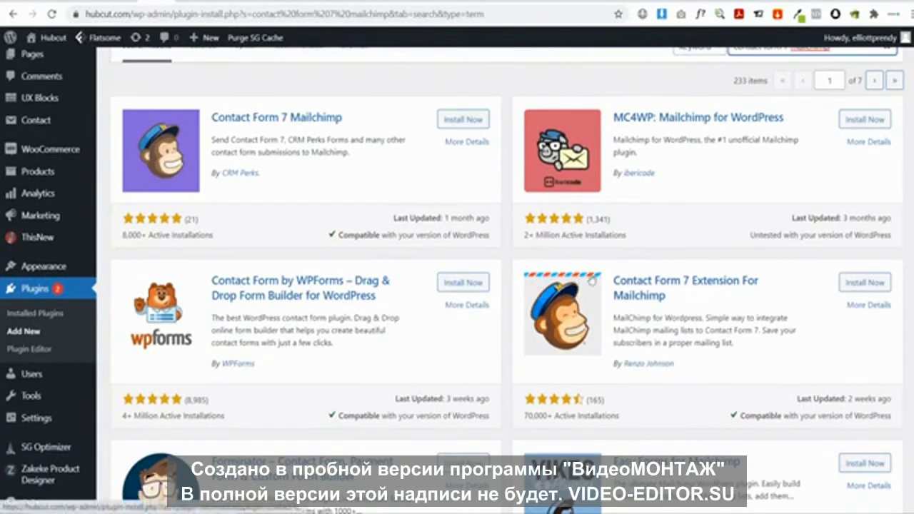
{"action": "left_click", "coordinate": [861, 285]}
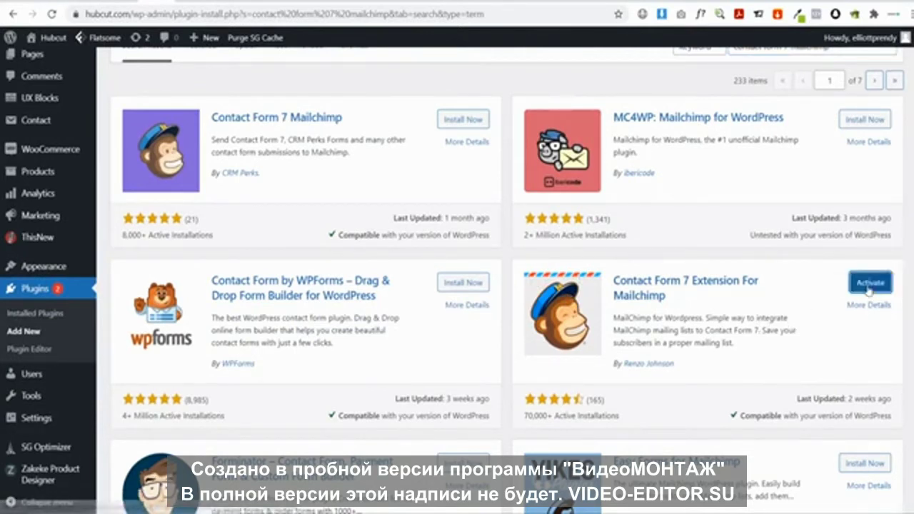
{"action": "left_click", "coordinate": [866, 285]}
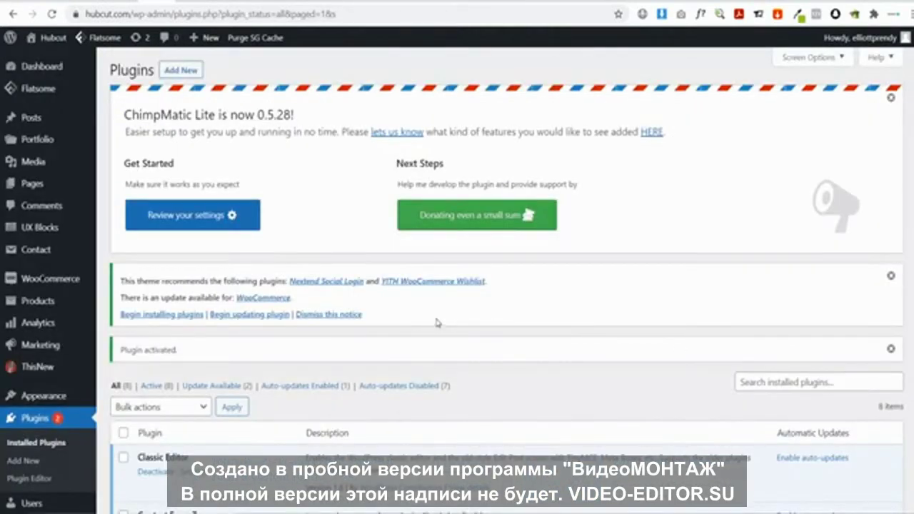
Show the Subscribe Newsletter form's ChimpMatic Lite settings, then switch to the Mailchimp tab
{"action": "mouse_move", "coordinate": [30, 251]}
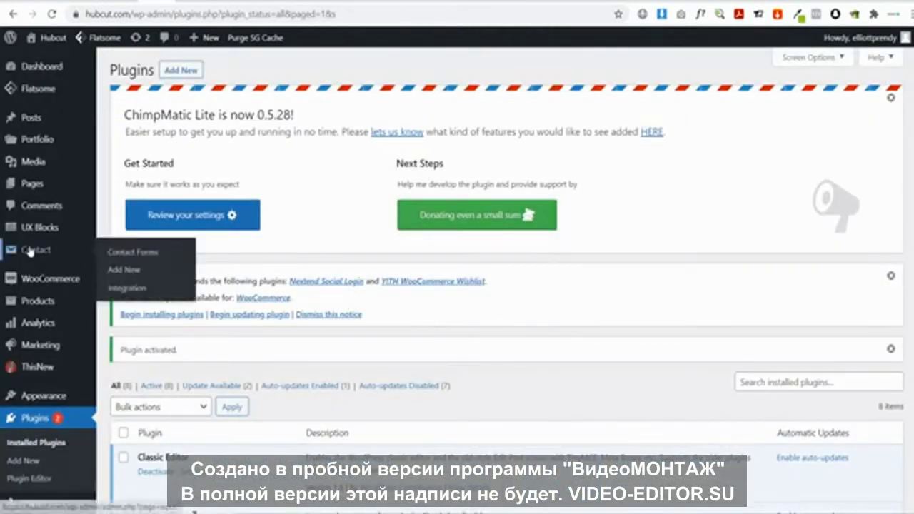
{"action": "left_click", "coordinate": [120, 256]}
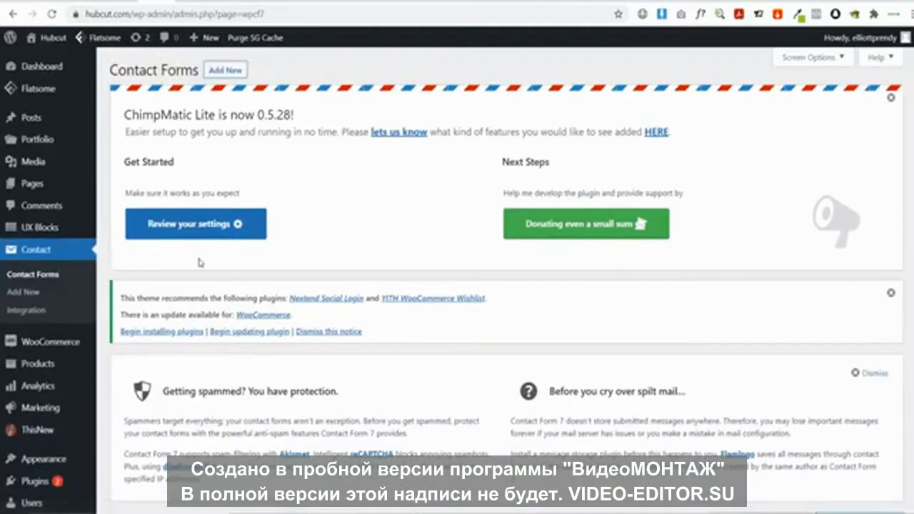
{"action": "scroll", "coordinate": [198, 261], "scroll_direction": "down", "scroll_amount": 3}
{"action": "left_click", "coordinate": [169, 395]}
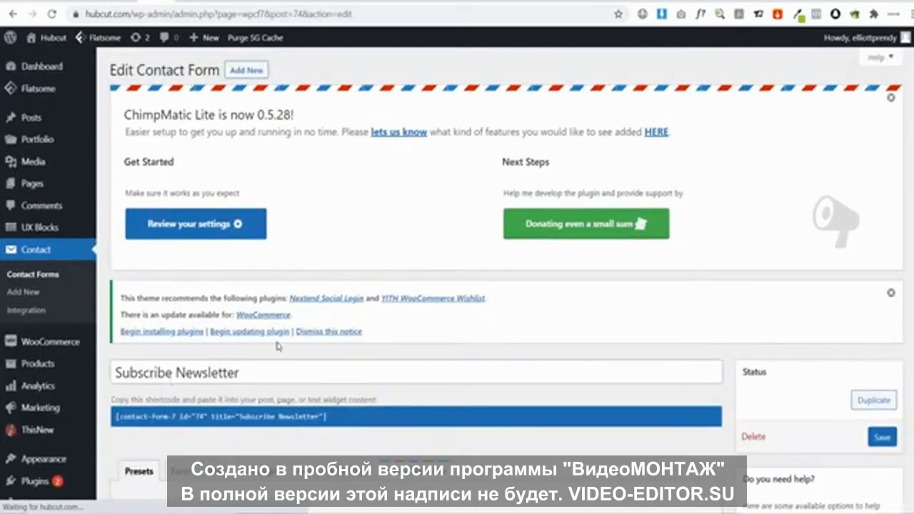
{"action": "scroll", "coordinate": [421, 361], "scroll_direction": "down", "scroll_amount": 3}
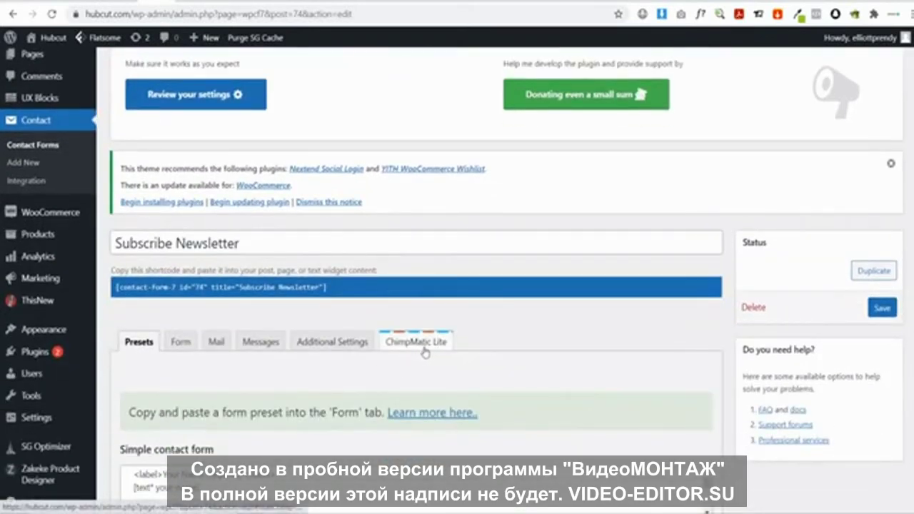
{"action": "left_click", "coordinate": [426, 350]}
{"action": "scroll", "coordinate": [457, 354], "scroll_direction": "down", "scroll_amount": 1}
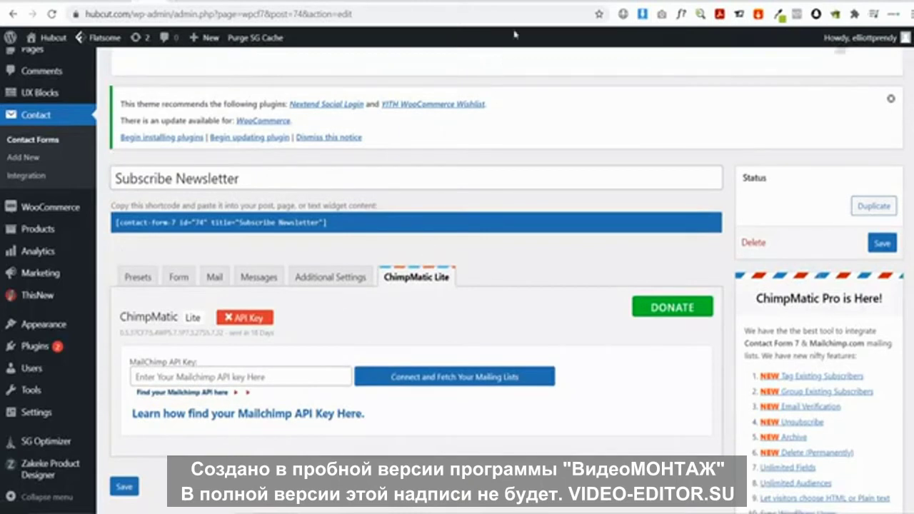
{"action": "key", "text": "ctrl+Tab"}
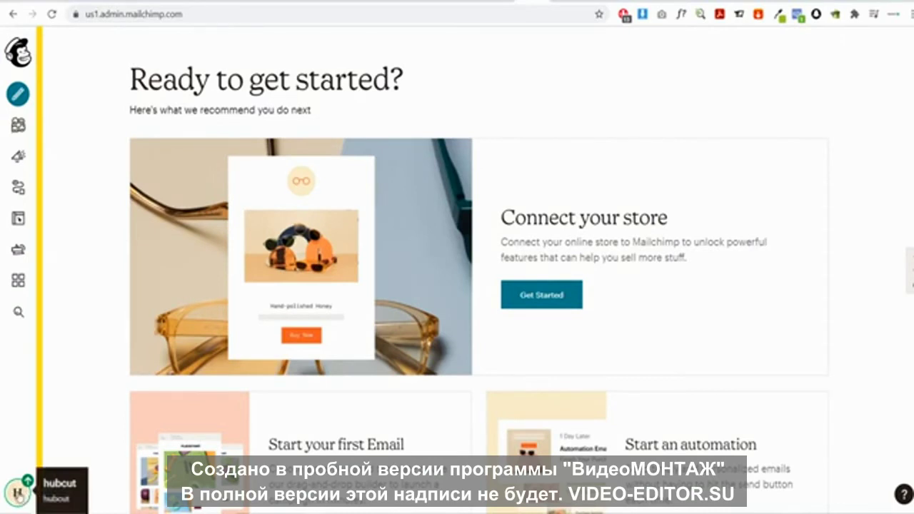
Create a new Mailchimp API key under Account > Extras and paste it into ChimpMatic's API Key field
{"action": "left_click", "coordinate": [18, 492]}
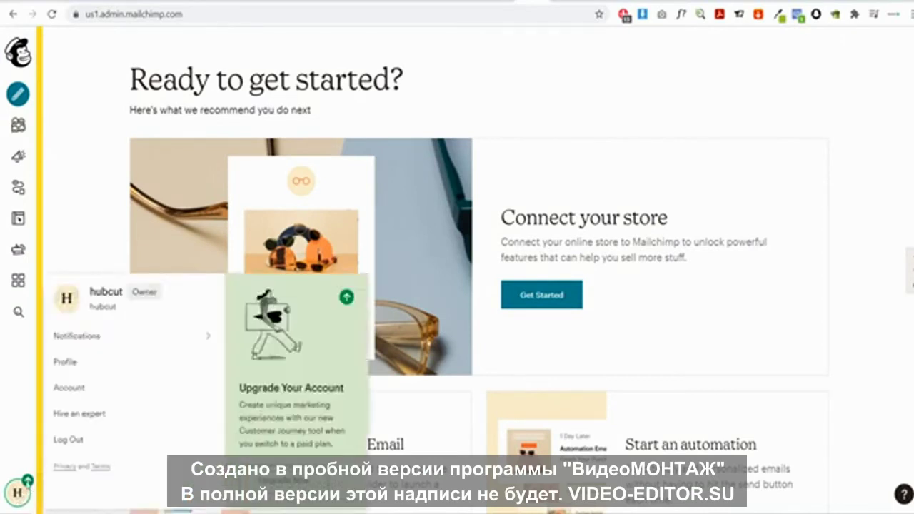
{"action": "left_click", "coordinate": [81, 388]}
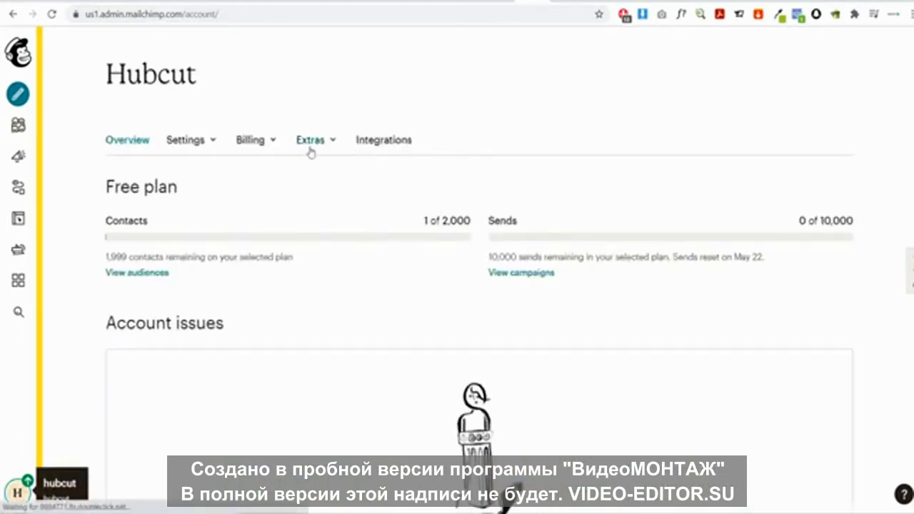
{"action": "left_click", "coordinate": [312, 143]}
{"action": "left_click", "coordinate": [318, 208]}
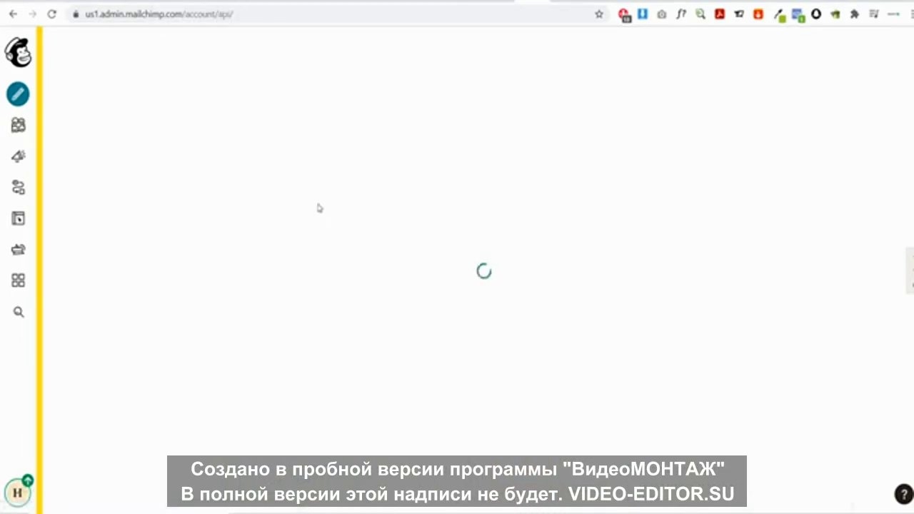
{"action": "scroll", "coordinate": [319, 207], "scroll_direction": "down", "scroll_amount": 5}
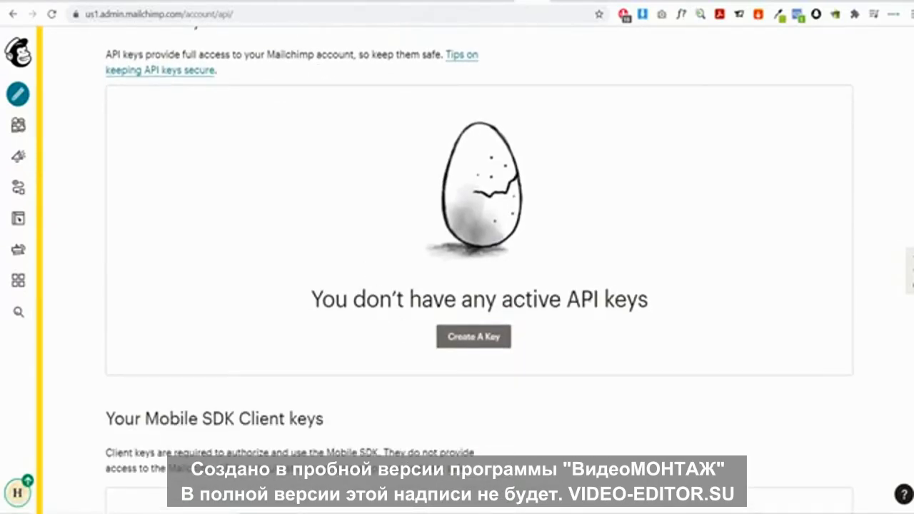
{"action": "left_click", "coordinate": [494, 347]}
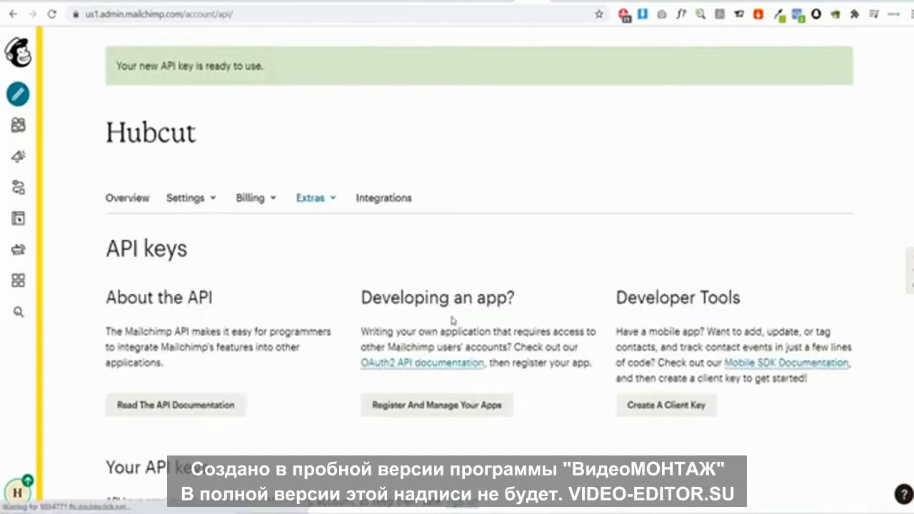
{"action": "scroll", "coordinate": [320, 290], "scroll_direction": "down", "scroll_amount": 2}
{"action": "scroll", "coordinate": [320, 290], "scroll_direction": "down", "scroll_amount": 2}
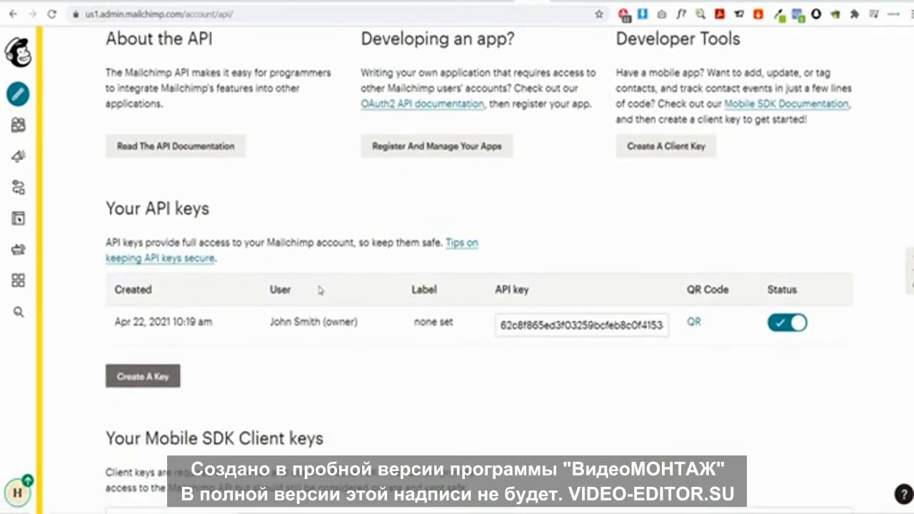
{"action": "left_click", "coordinate": [557, 325]}
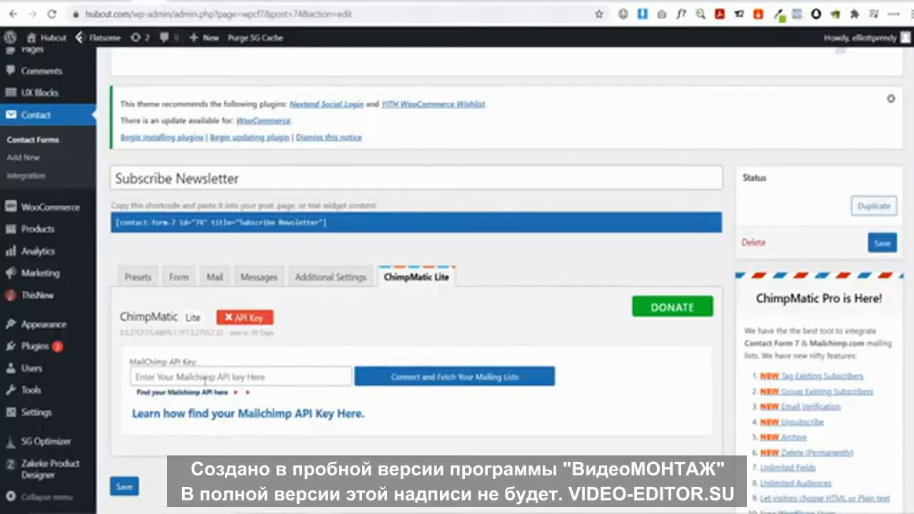
{"action": "left_click", "coordinate": [205, 380]}
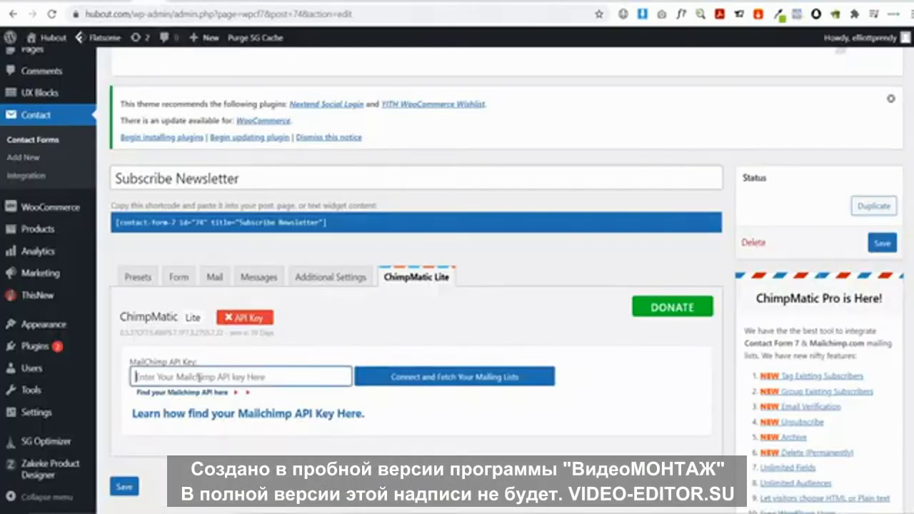
{"action": "key", "text": "ctrl+v"}
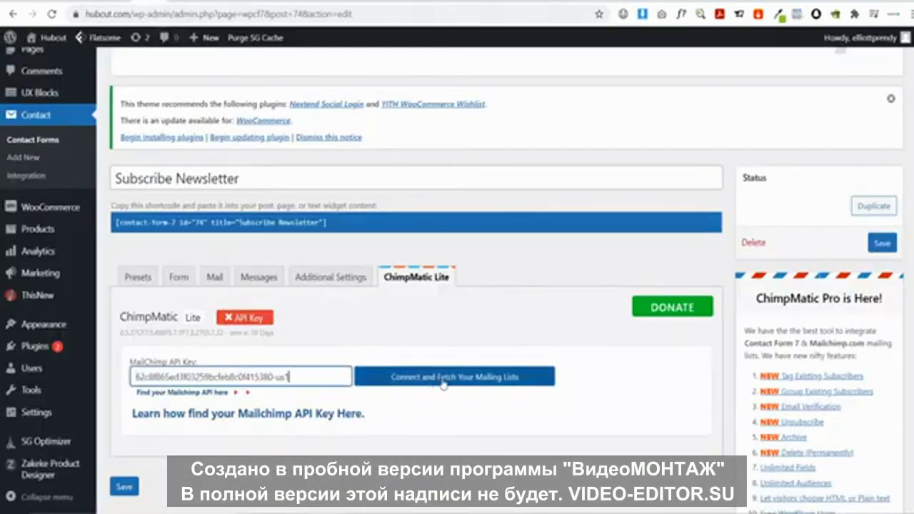
Fetch the Hubcut Mailchimp list, leave the Subscriber Name mapping unchanged, and save the form
{"action": "left_click", "coordinate": [435, 384]}
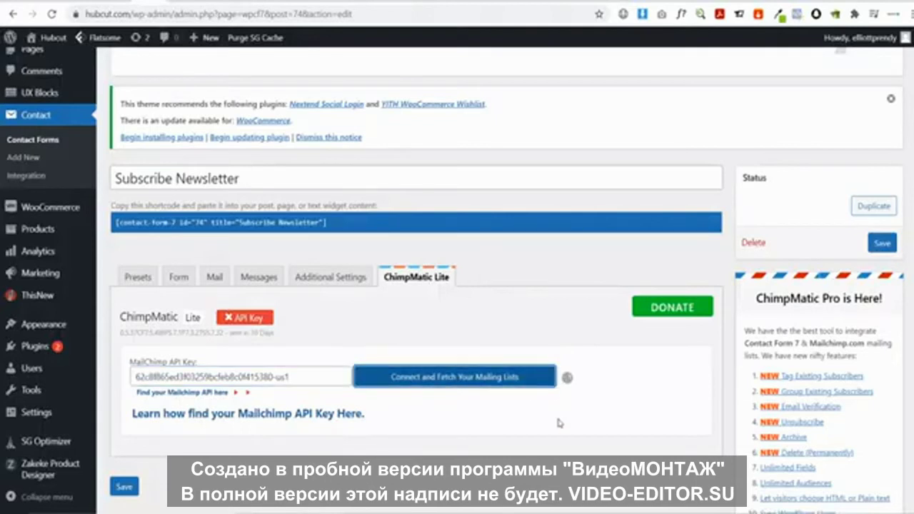
{"action": "scroll", "coordinate": [551, 407], "scroll_direction": "down", "scroll_amount": 2}
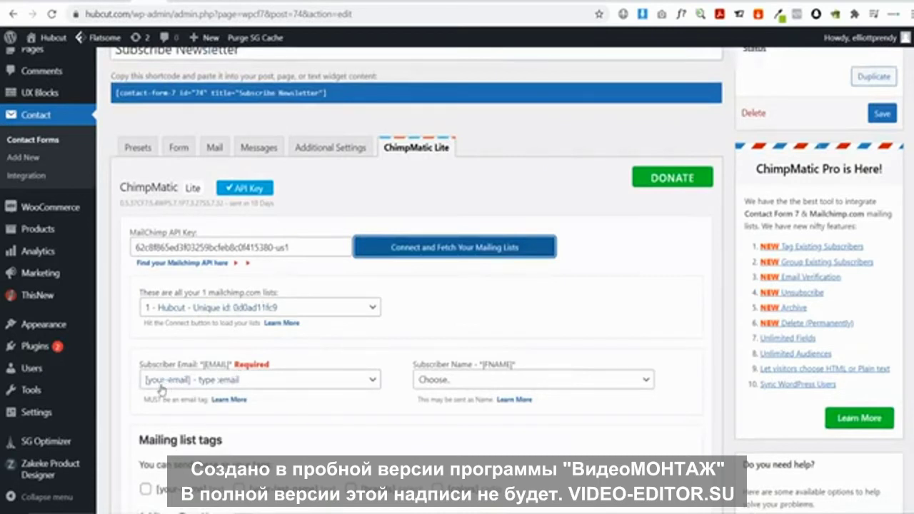
{"action": "left_click", "coordinate": [422, 384]}
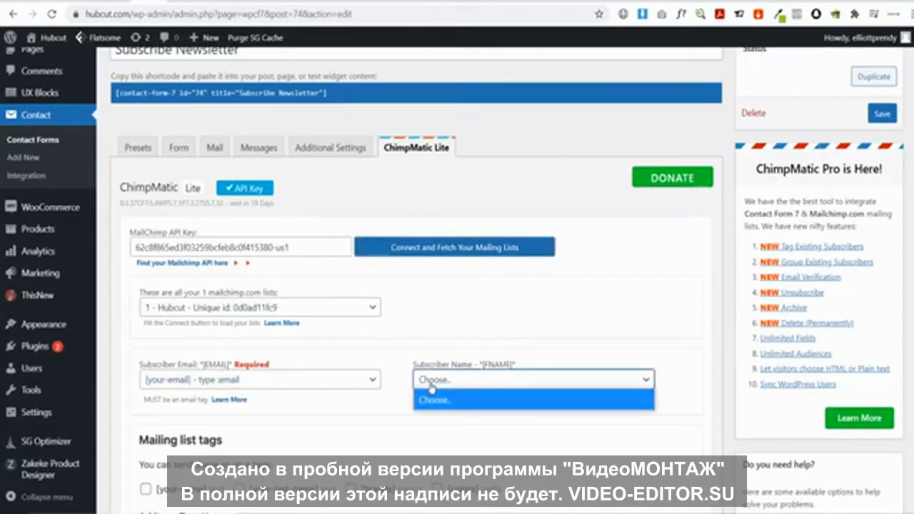
{"action": "left_click", "coordinate": [432, 390]}
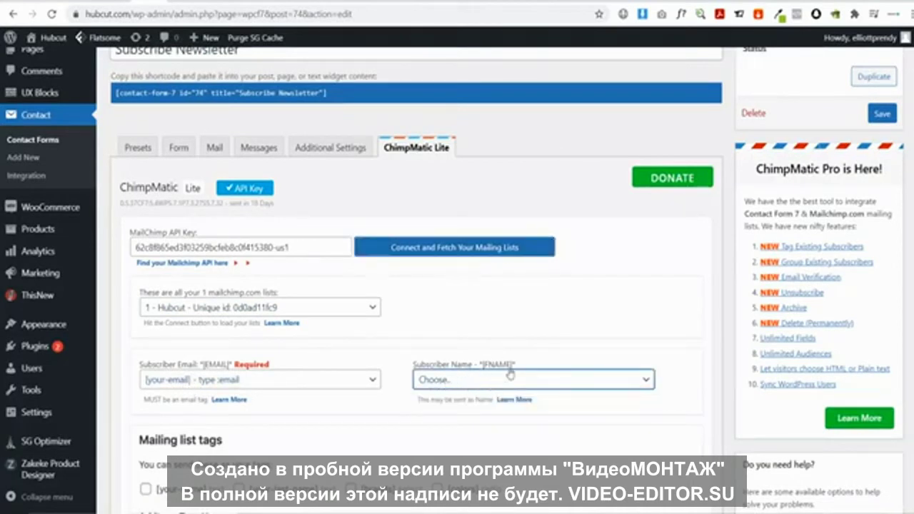
{"action": "scroll", "coordinate": [458, 386], "scroll_direction": "down", "scroll_amount": 1}
{"action": "scroll", "coordinate": [458, 386], "scroll_direction": "down", "scroll_amount": 5}
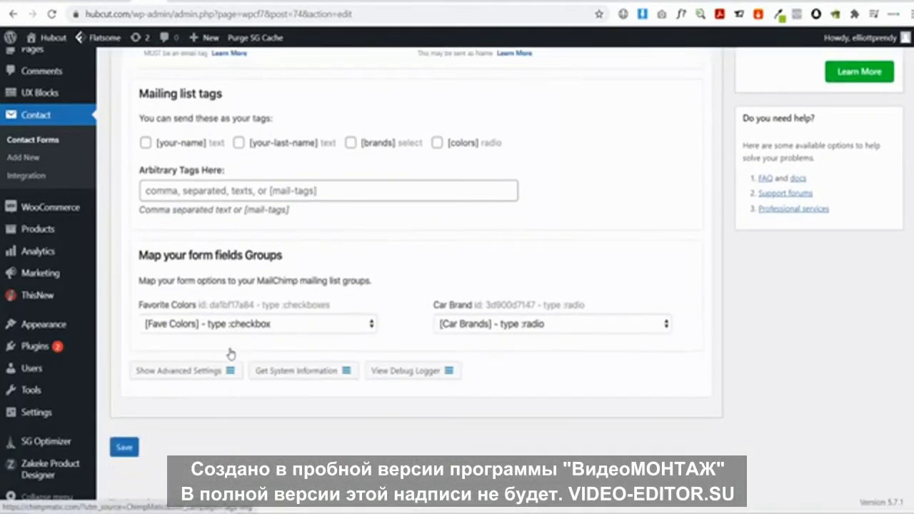
{"action": "left_click", "coordinate": [125, 447]}
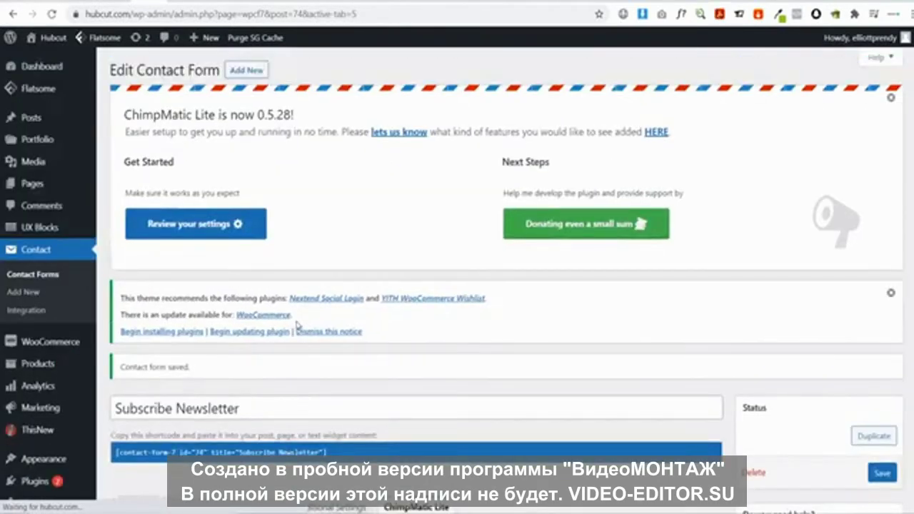
Sign up a test email in the storefront's Don't Miss a Sale form and get the 10off thank-you message
{"action": "mouse_move", "coordinate": [53, 37]}
{"action": "left_click", "coordinate": [43, 59]}
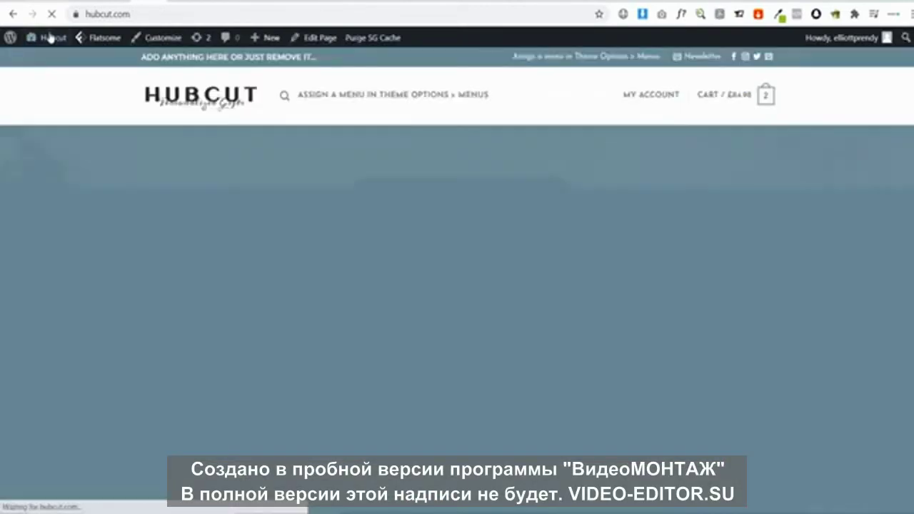
{"action": "scroll", "coordinate": [386, 237], "scroll_direction": "down", "scroll_amount": 10}
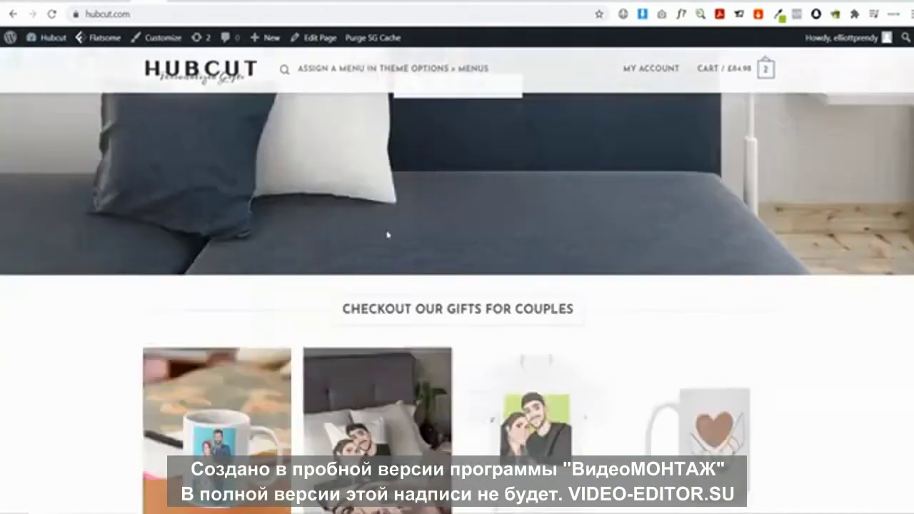
{"action": "scroll", "coordinate": [150, 229], "scroll_direction": "down", "scroll_amount": 5}
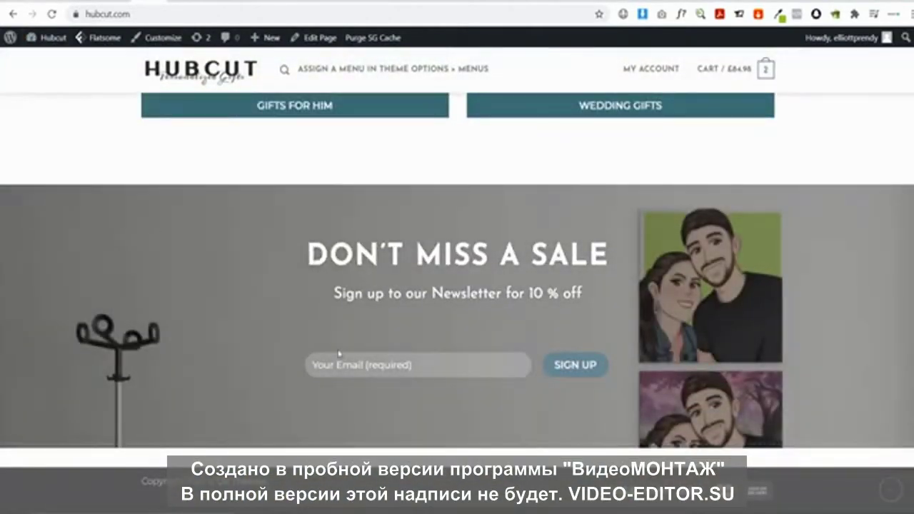
{"action": "key", "text": "ctrl+v"}
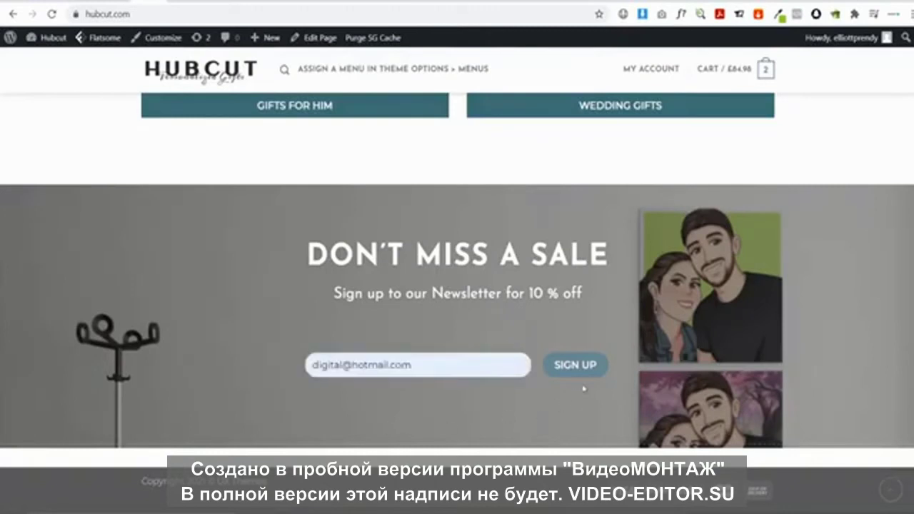
{"action": "left_click", "coordinate": [579, 370]}
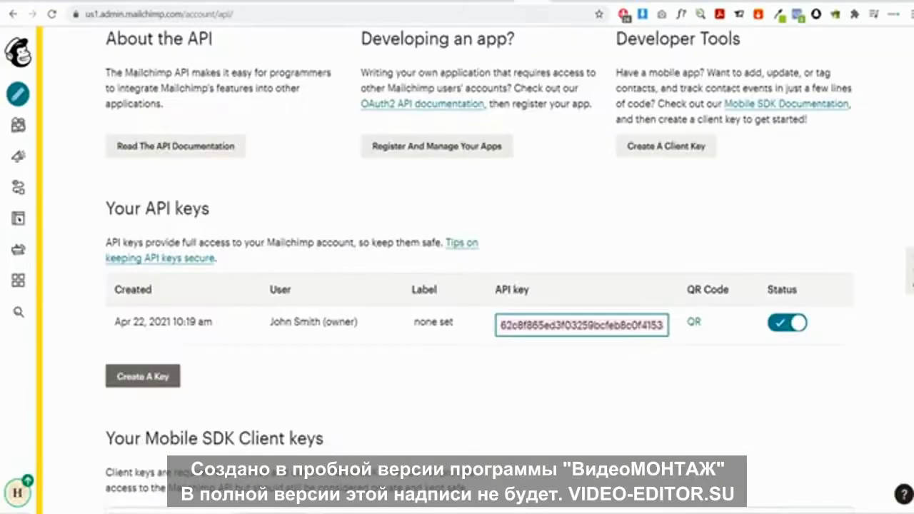
{"action": "scroll", "coordinate": [464, 276], "scroll_direction": "up", "scroll_amount": 4}
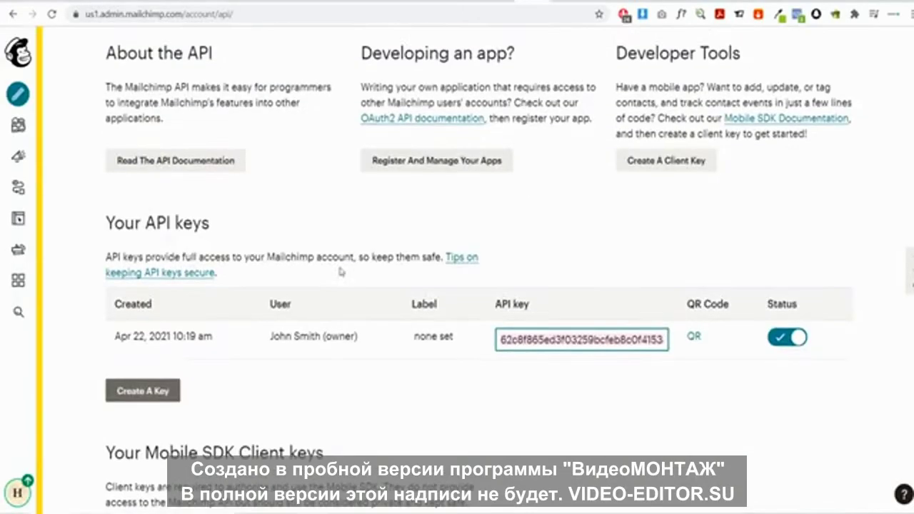
View the Hubcut audience's new contacts in Mailchimp's Recent growth card
{"action": "left_click", "coordinate": [20, 127]}
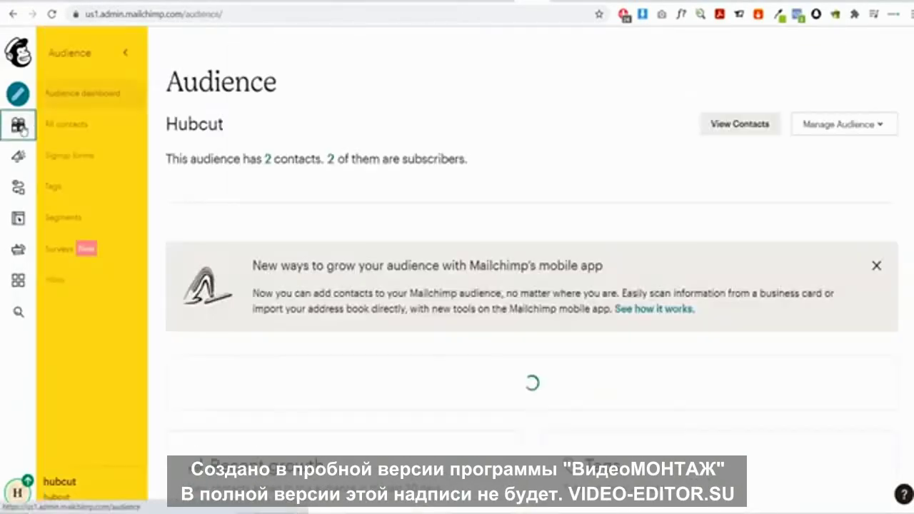
{"action": "scroll", "coordinate": [391, 214], "scroll_direction": "down", "scroll_amount": 5}
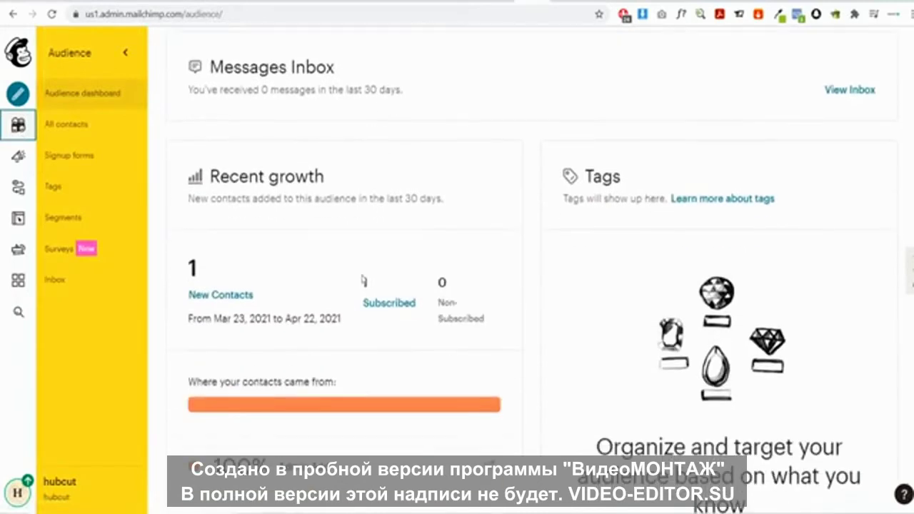
{"action": "left_click", "coordinate": [217, 293]}
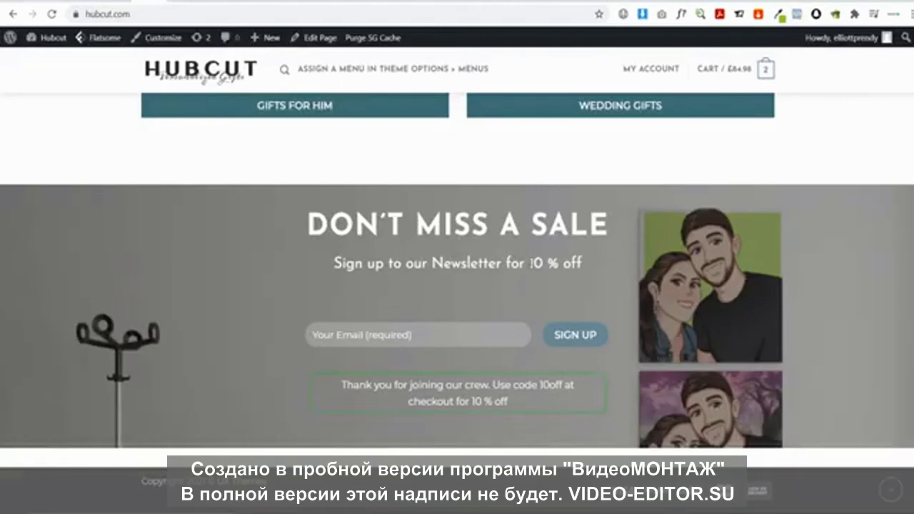
{"action": "left_click_drag", "start_coordinate": [529, 264], "coordinate": [582, 264]}
{"action": "left_click", "coordinate": [498, 390]}
{"action": "left_click_drag", "start_coordinate": [539, 384], "coordinate": [563, 385]}
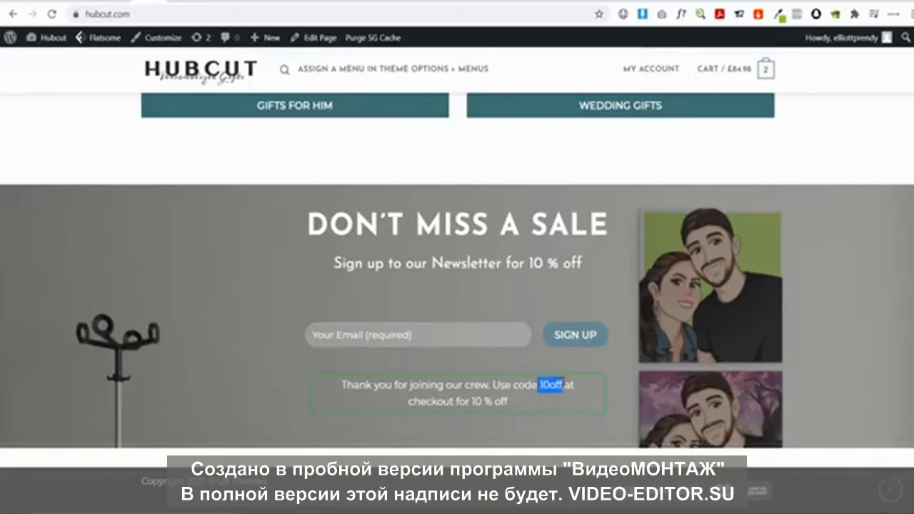
{"action": "left_click", "coordinate": [487, 311]}
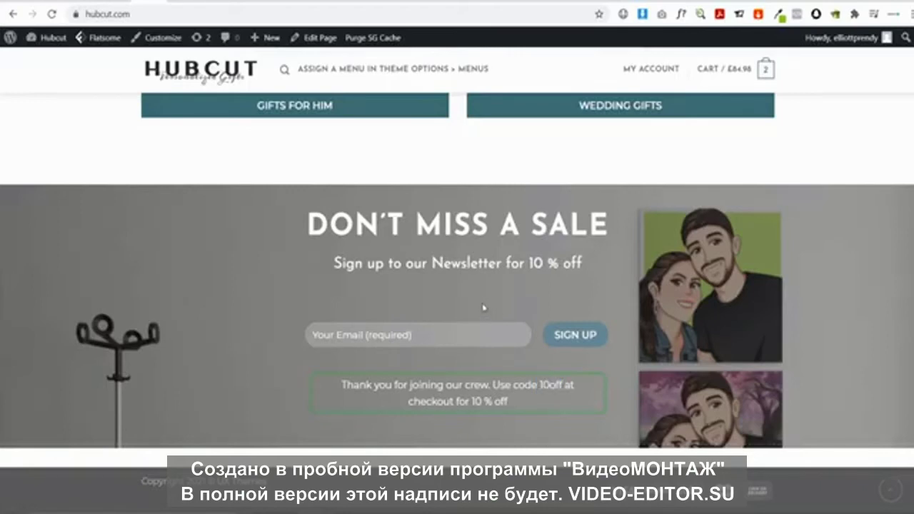
{"action": "scroll", "coordinate": [483, 307], "scroll_direction": "up", "scroll_amount": 5}
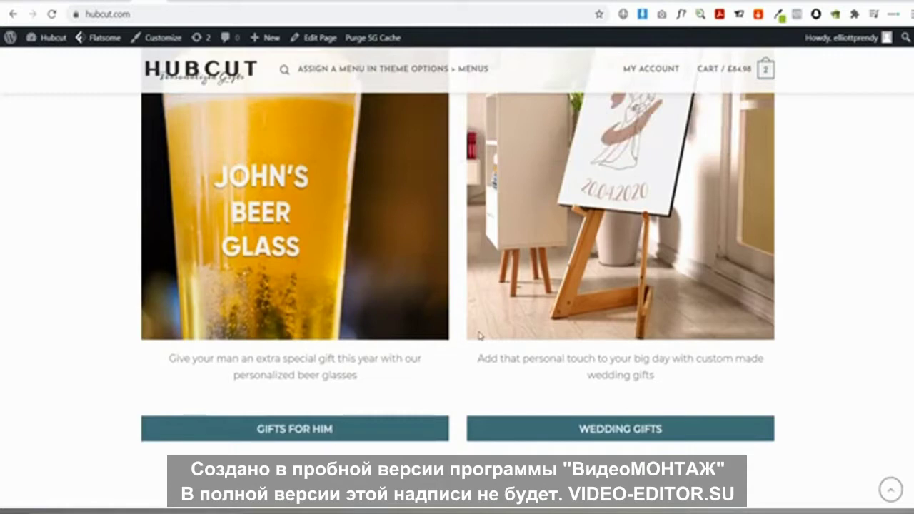
{"action": "scroll", "coordinate": [479, 336], "scroll_direction": "up", "scroll_amount": 15}
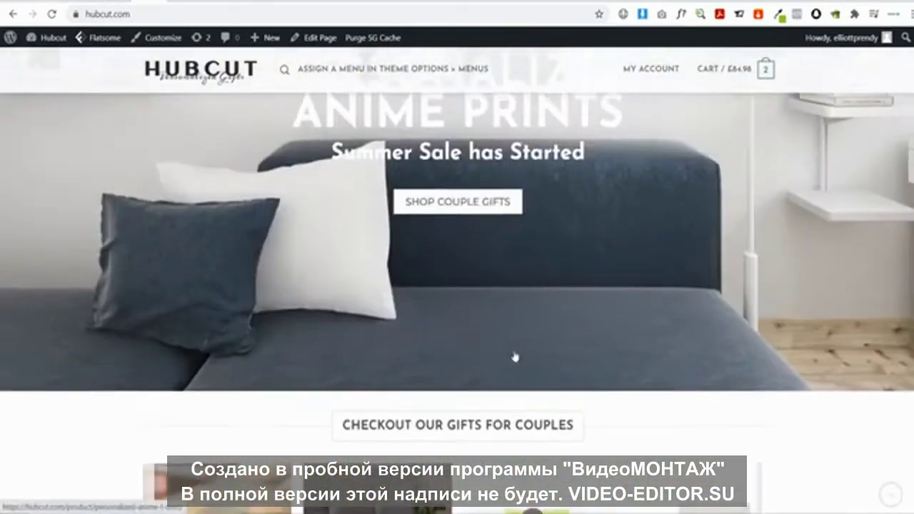
{"action": "scroll", "coordinate": [516, 358], "scroll_direction": "up", "scroll_amount": 3}
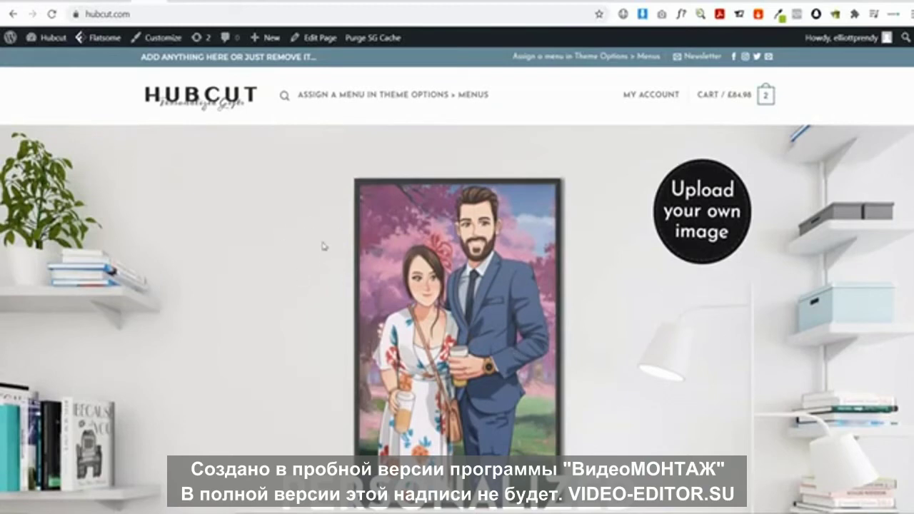
{"action": "scroll", "coordinate": [299, 233], "scroll_direction": "down", "scroll_amount": 20}
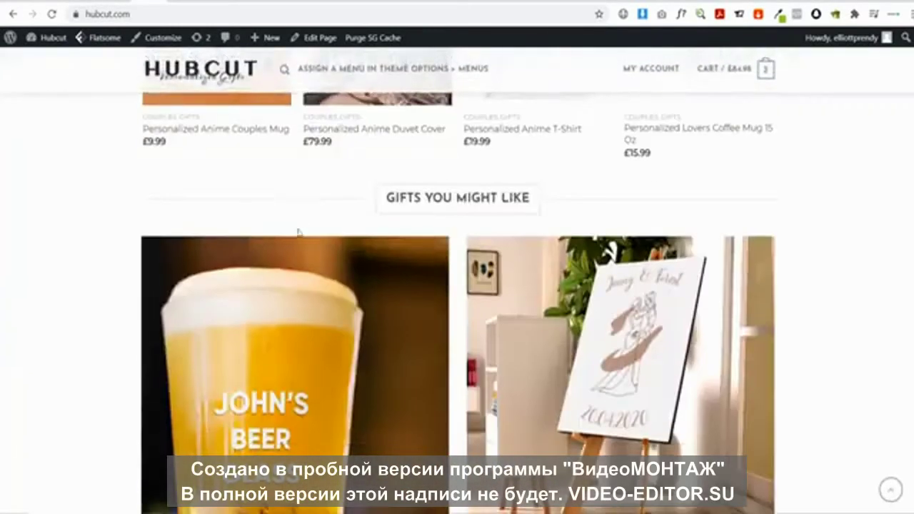
{"action": "scroll", "coordinate": [298, 230], "scroll_direction": "up", "scroll_amount": 20}
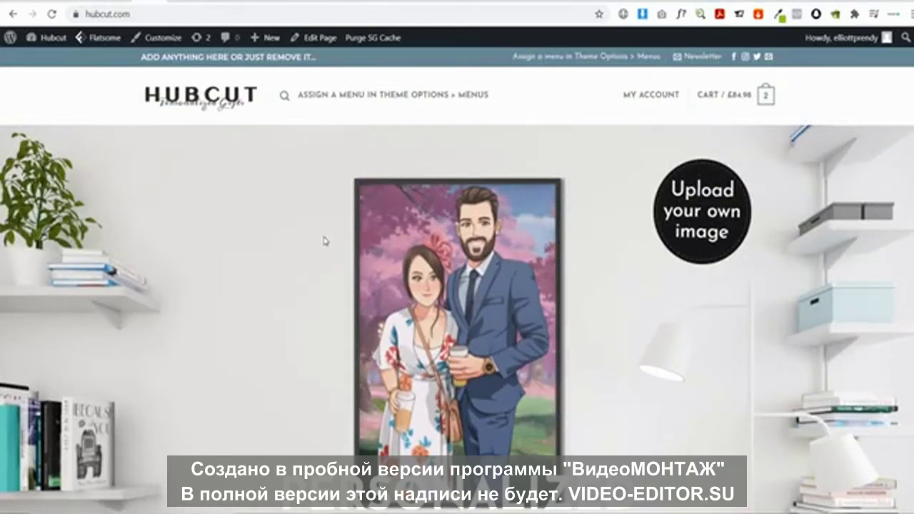
Trash the existing Privacy Policy page and permanently delete it from the Trash
{"action": "left_click", "coordinate": [50, 38]}
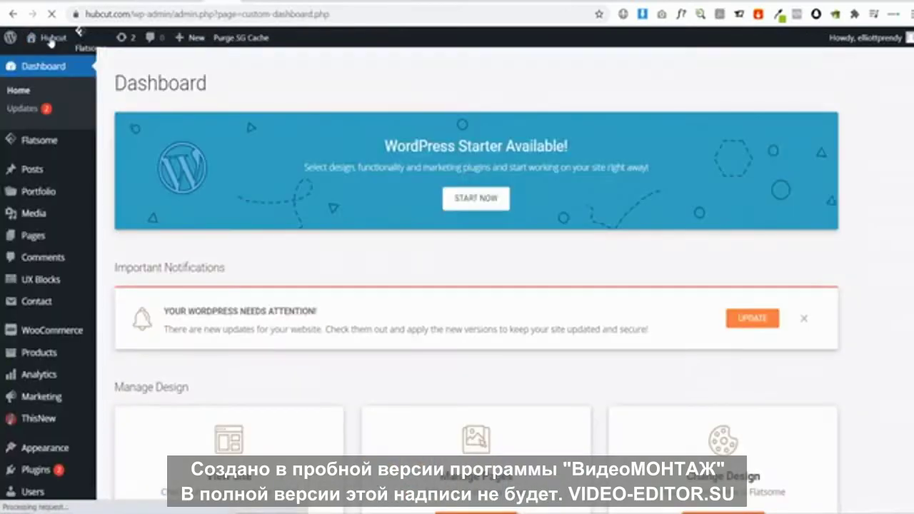
{"action": "mouse_move", "coordinate": [37, 238]}
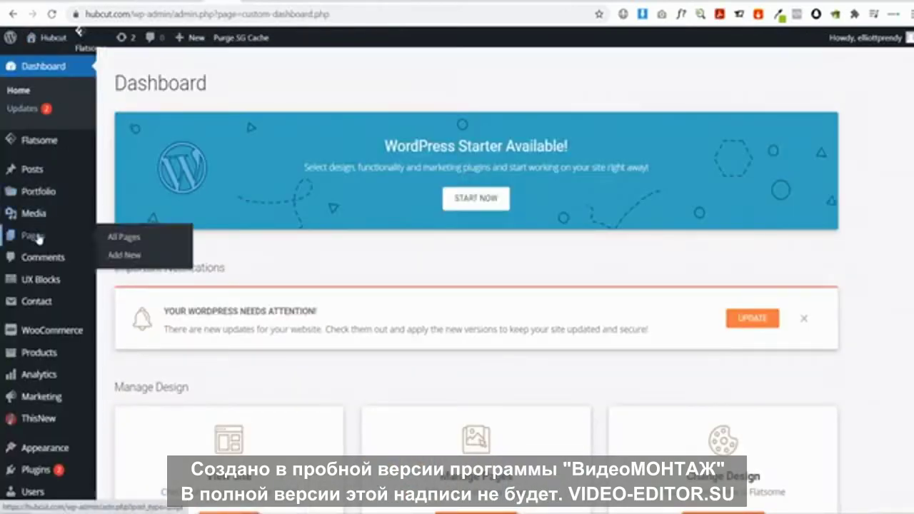
{"action": "left_click", "coordinate": [111, 237]}
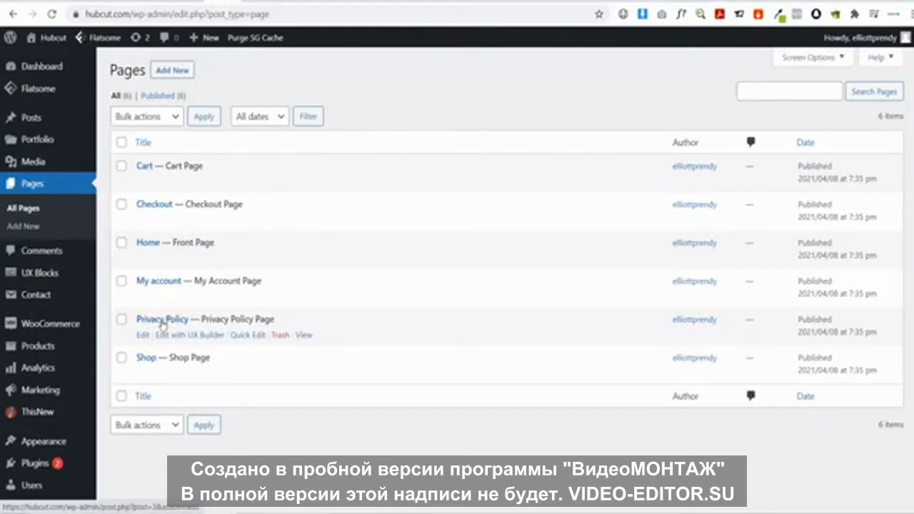
{"action": "left_click", "coordinate": [123, 323]}
{"action": "left_click", "coordinate": [278, 337]}
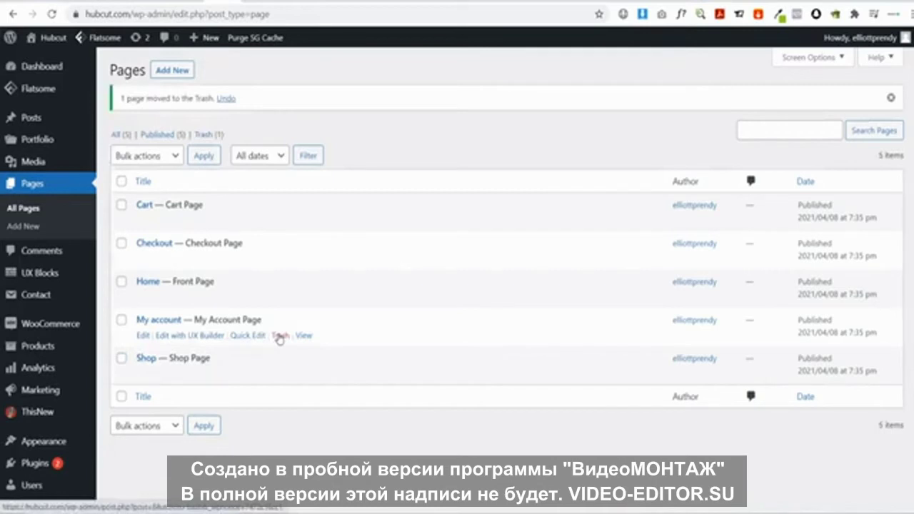
{"action": "left_click", "coordinate": [203, 135]}
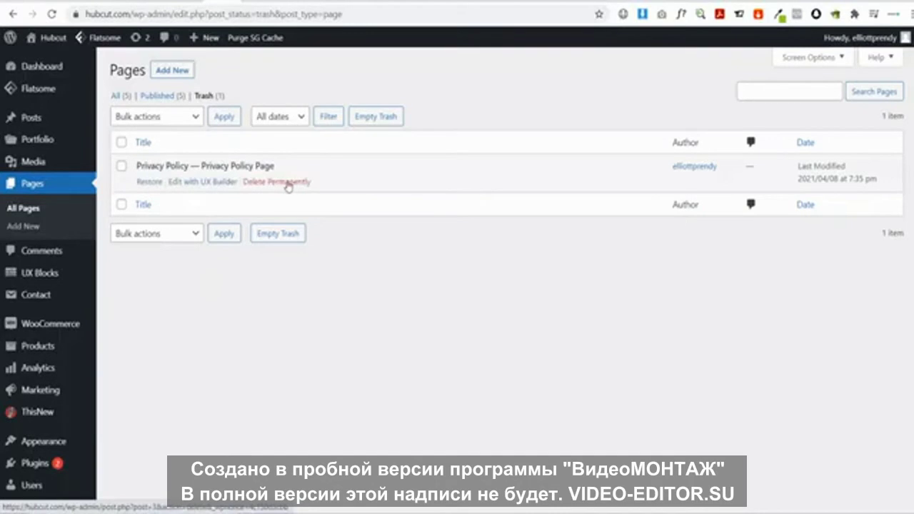
{"action": "left_click", "coordinate": [288, 183]}
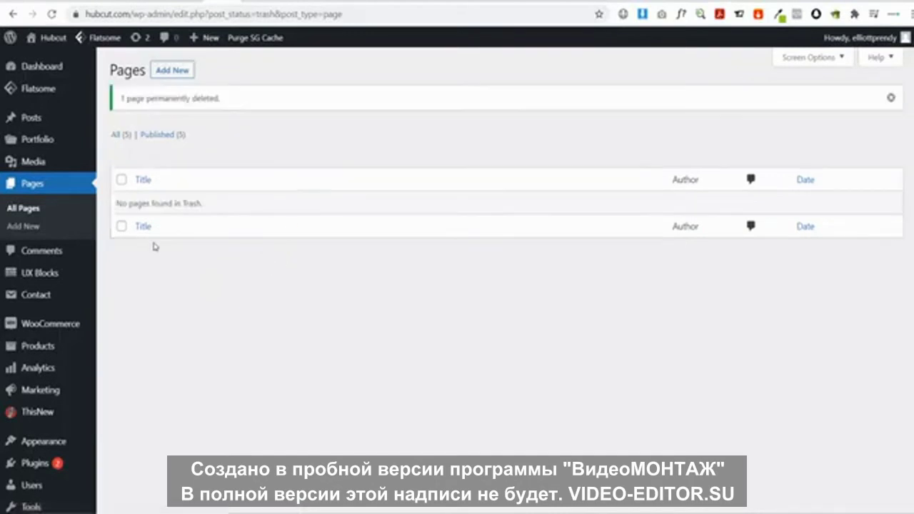
Publish a new 'Privacy Policy' page with the Page - Full Width template and preview it
{"action": "left_click", "coordinate": [32, 227]}
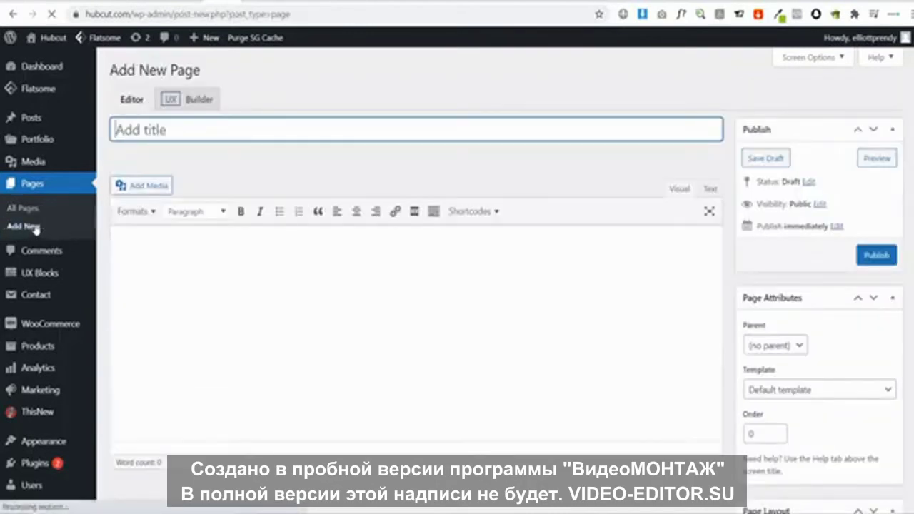
{"action": "type", "text": "PR"}
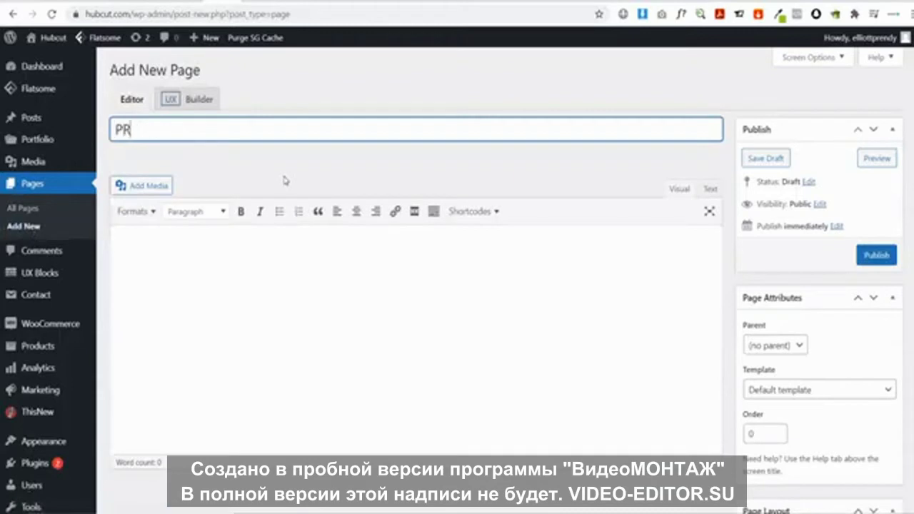
{"action": "type", "text": "ivacy Poli"}
{"action": "type", "text": "cu"}
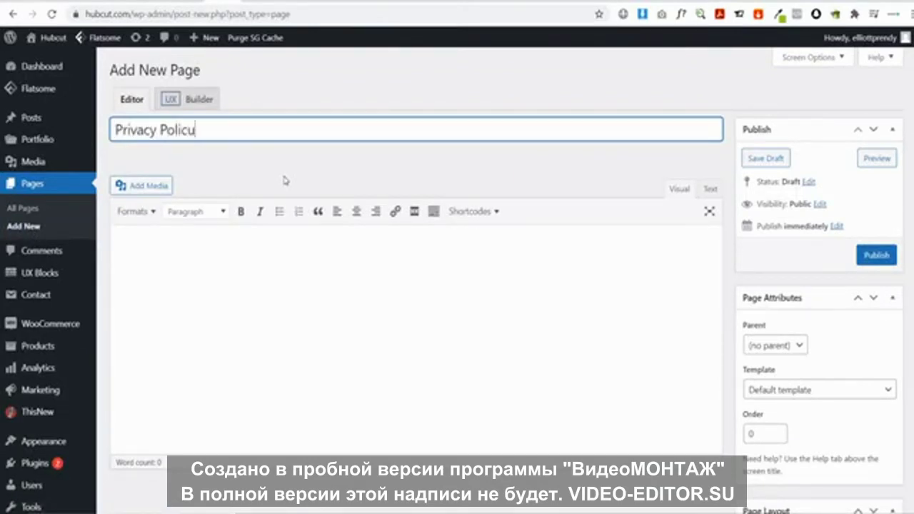
{"action": "left_click", "coordinate": [805, 389]}
{"action": "left_click", "coordinate": [779, 57]}
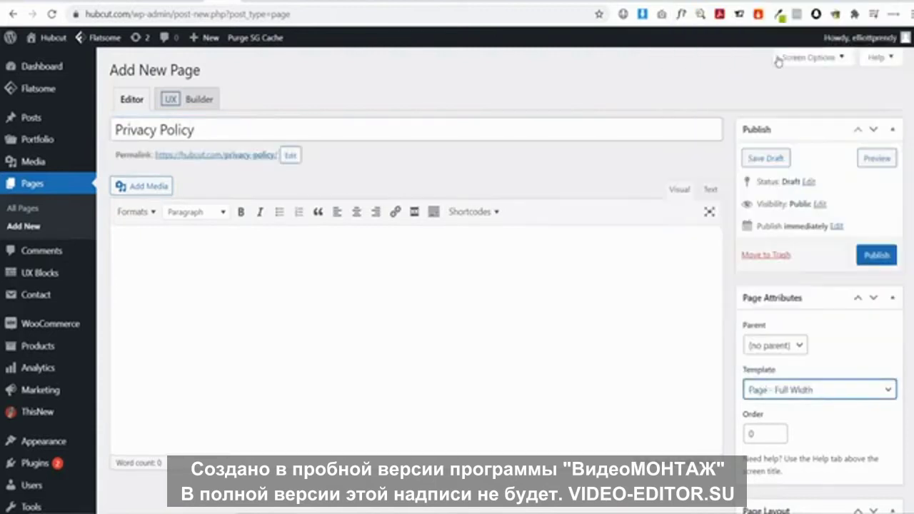
{"action": "left_click", "coordinate": [886, 258]}
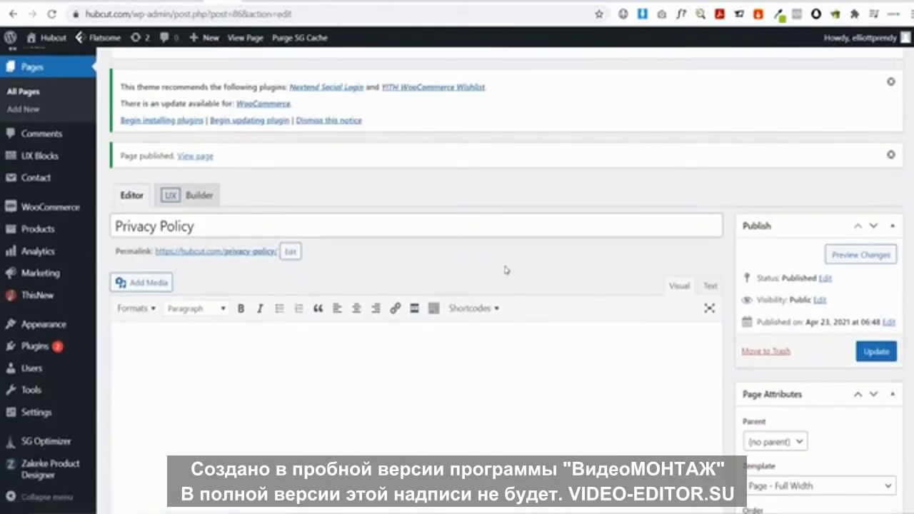
{"action": "left_click", "coordinate": [862, 259]}
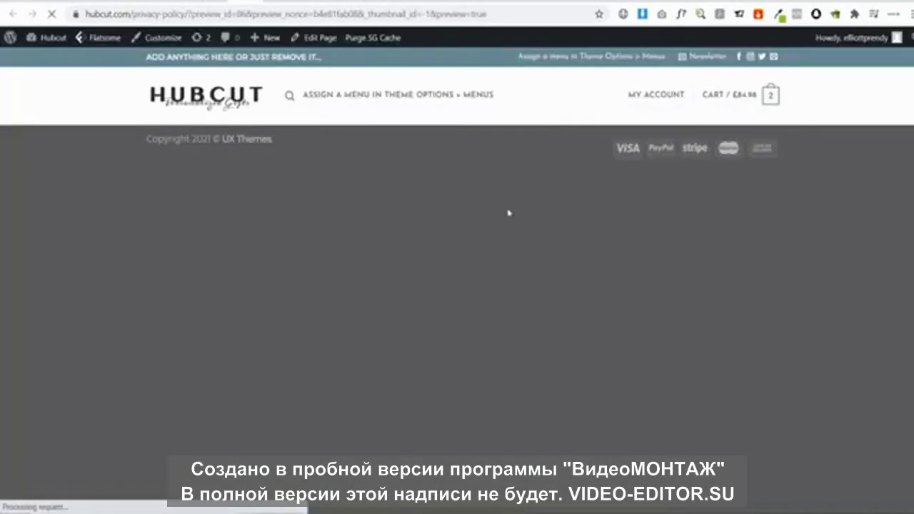
Add a Page Header set to Scroll To Navigation with a centered Privacy Policy title
{"action": "mouse_move", "coordinate": [321, 39]}
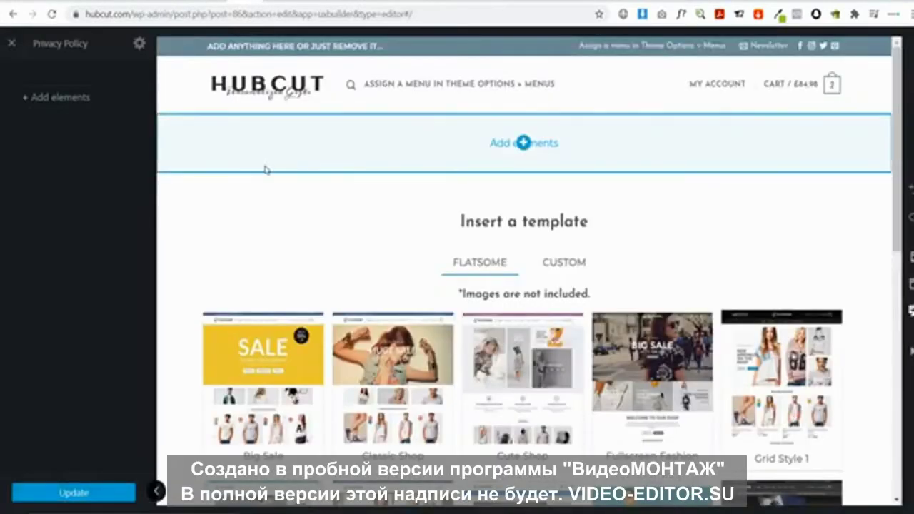
{"action": "left_click", "coordinate": [521, 143]}
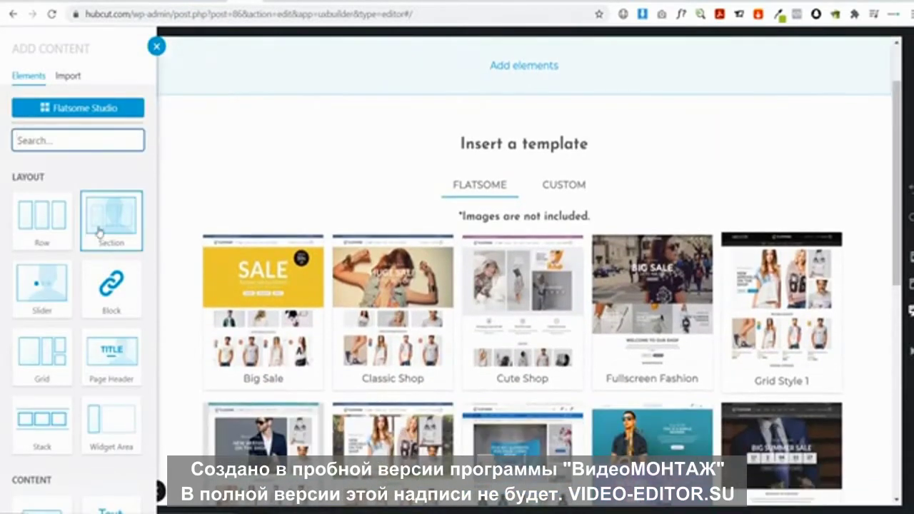
{"action": "left_click", "coordinate": [120, 357]}
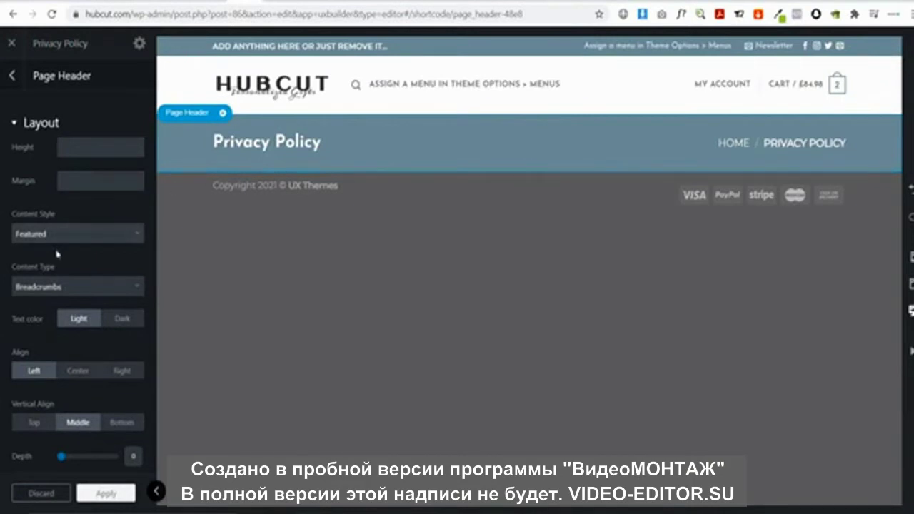
{"action": "left_click", "coordinate": [56, 286]}
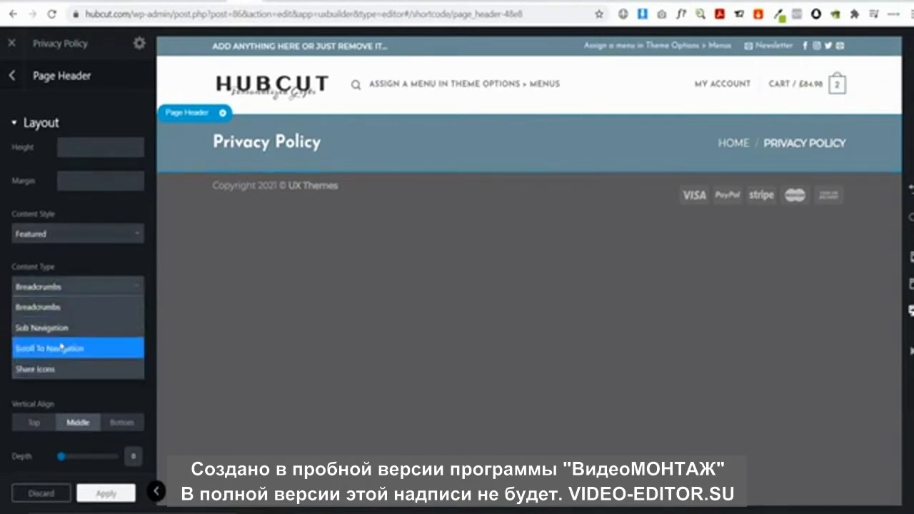
{"action": "left_click", "coordinate": [61, 347]}
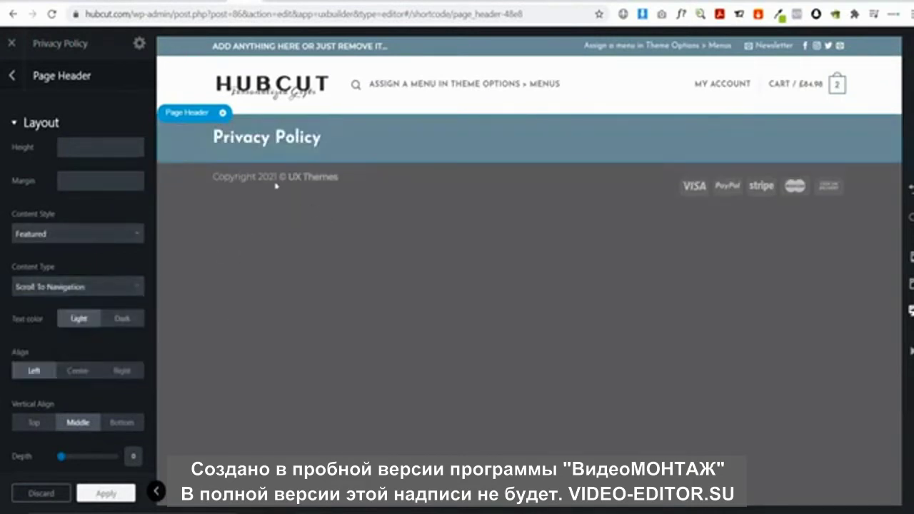
{"action": "left_click", "coordinate": [78, 371]}
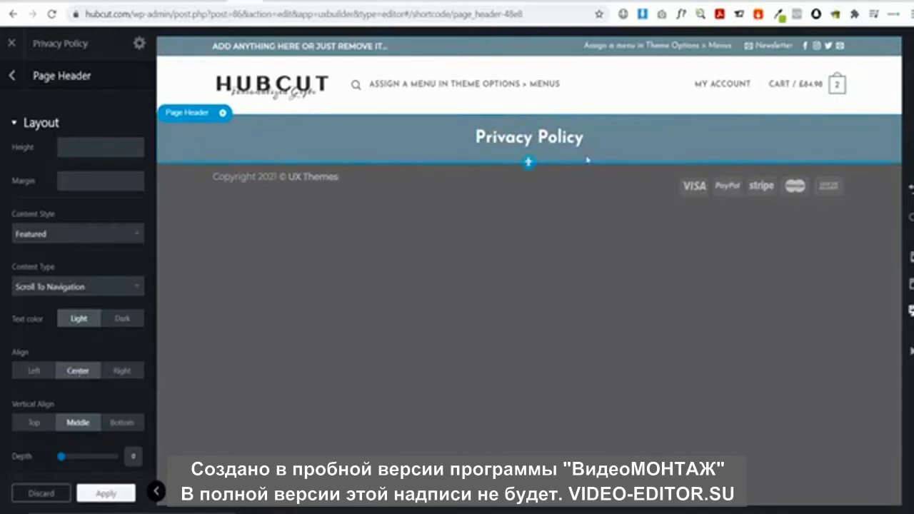
{"action": "left_click", "coordinate": [529, 163]}
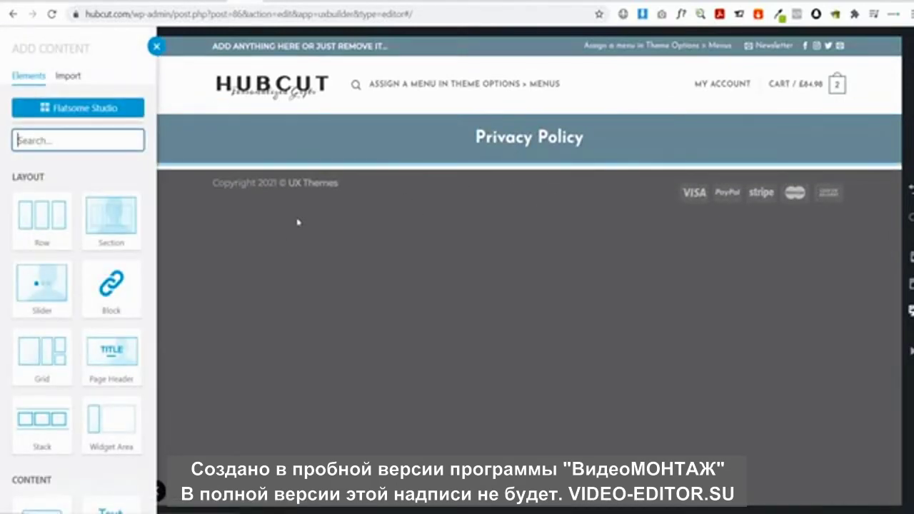
Add a Text element with the Paragraph preset beneath the page header
{"action": "type", "text": "te"}
{"action": "left_click", "coordinate": [22, 225]}
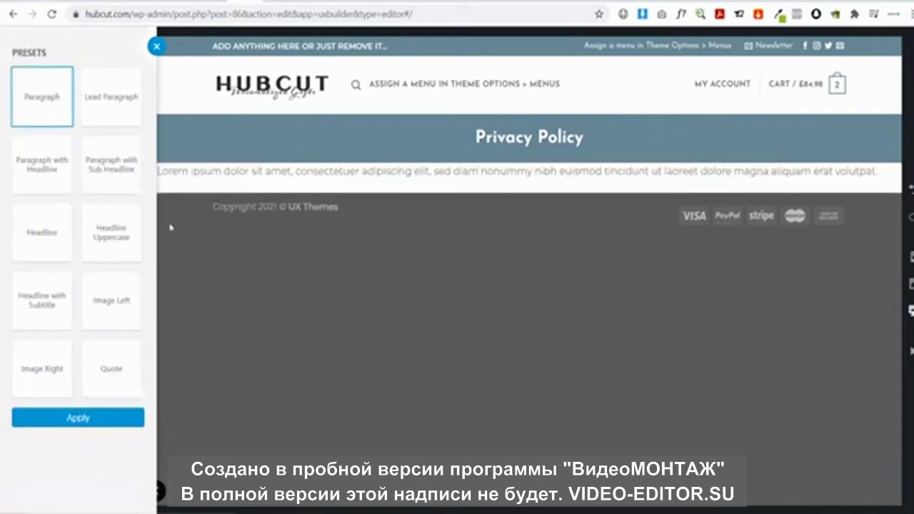
{"action": "left_click", "coordinate": [84, 422]}
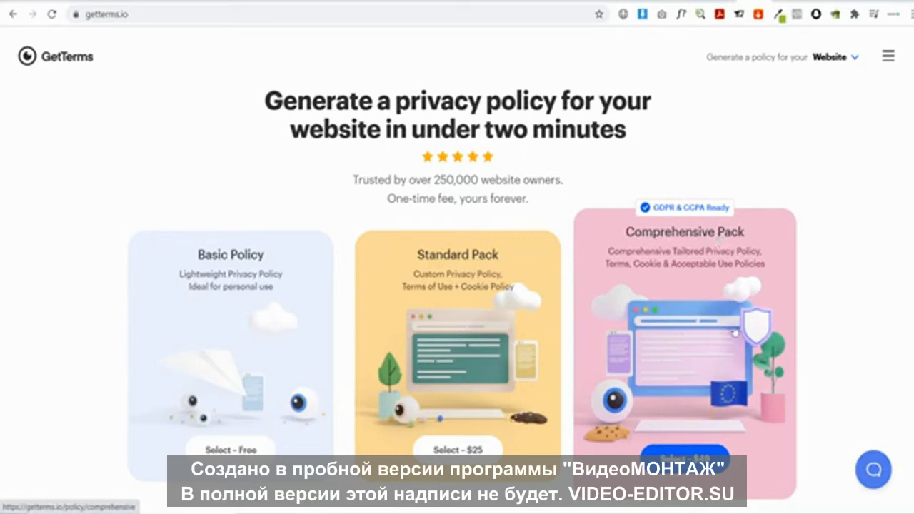
Start the free Basic privacy policy form, leaving the pre-filled site email unchanged
{"action": "left_click", "coordinate": [260, 305]}
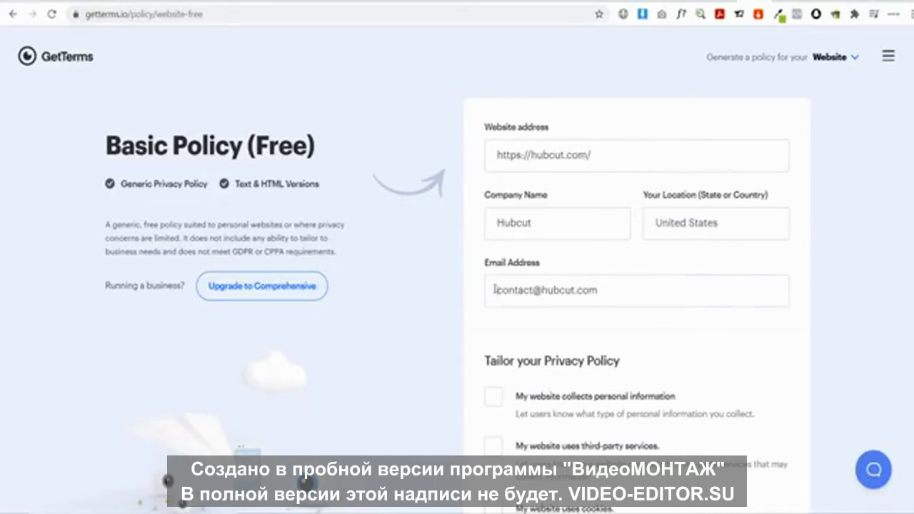
{"action": "left_click_drag", "start_coordinate": [495, 290], "coordinate": [602, 287]}
{"action": "left_click", "coordinate": [613, 290]}
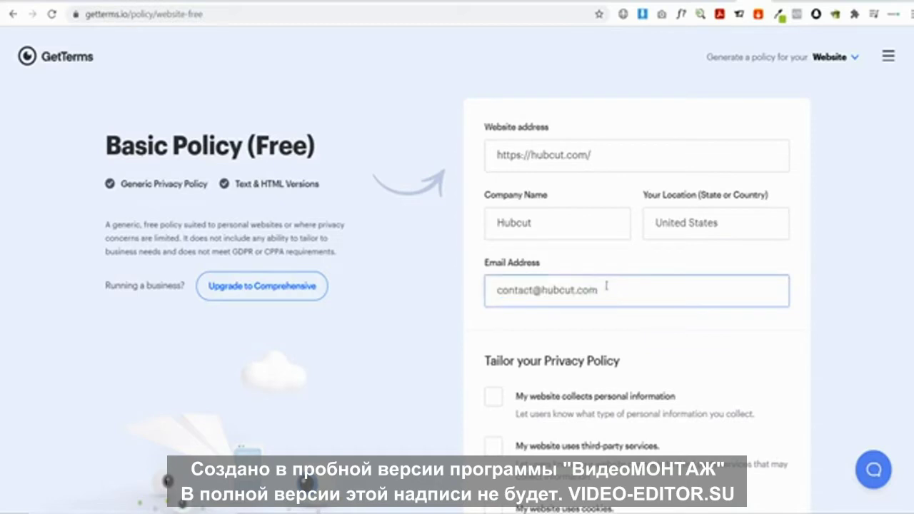
{"action": "left_click_drag", "start_coordinate": [614, 290], "coordinate": [474, 290]}
{"action": "left_click", "coordinate": [541, 290]}
{"action": "double_click", "coordinate": [517, 290]}
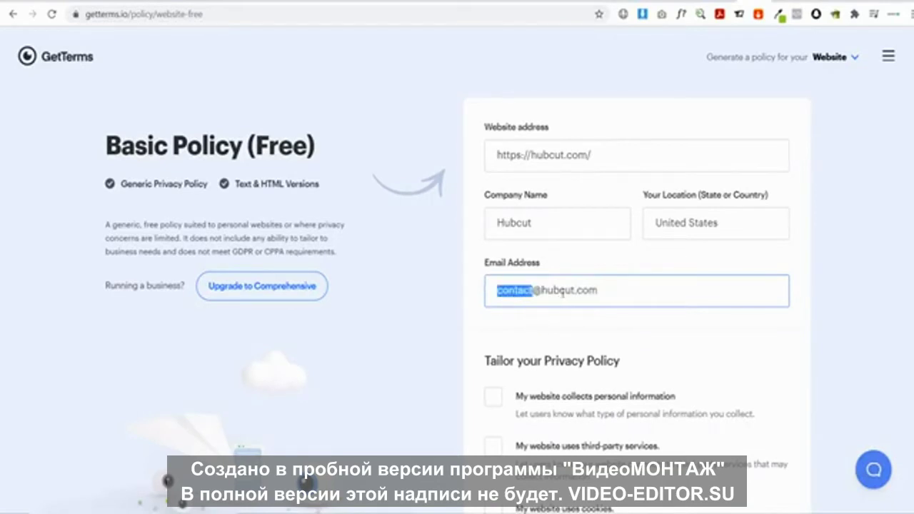
{"action": "left_click", "coordinate": [474, 318]}
{"action": "scroll", "coordinate": [475, 319], "scroll_direction": "down", "scroll_amount": 2}
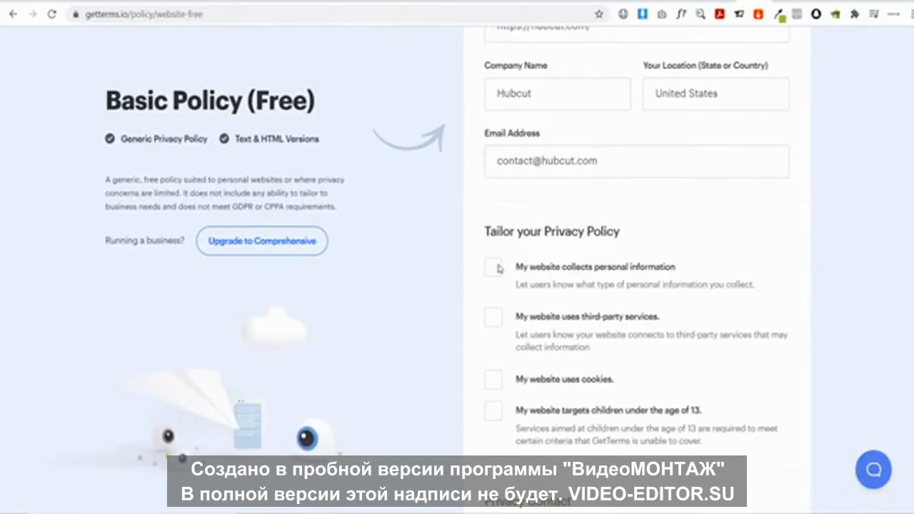
Declare collection of Name and Phone, used for email newsletters and security & fraud prevention
{"action": "left_click", "coordinate": [499, 268]}
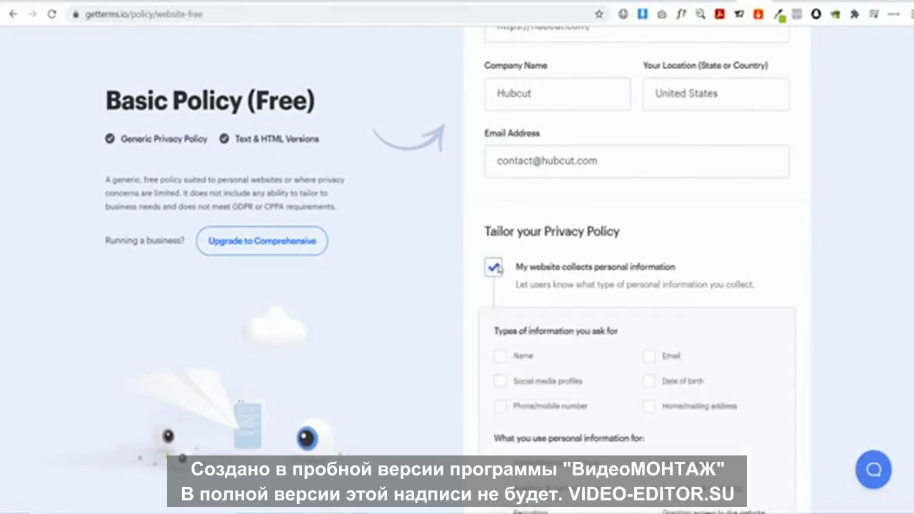
{"action": "scroll", "coordinate": [499, 268], "scroll_direction": "down", "scroll_amount": 2}
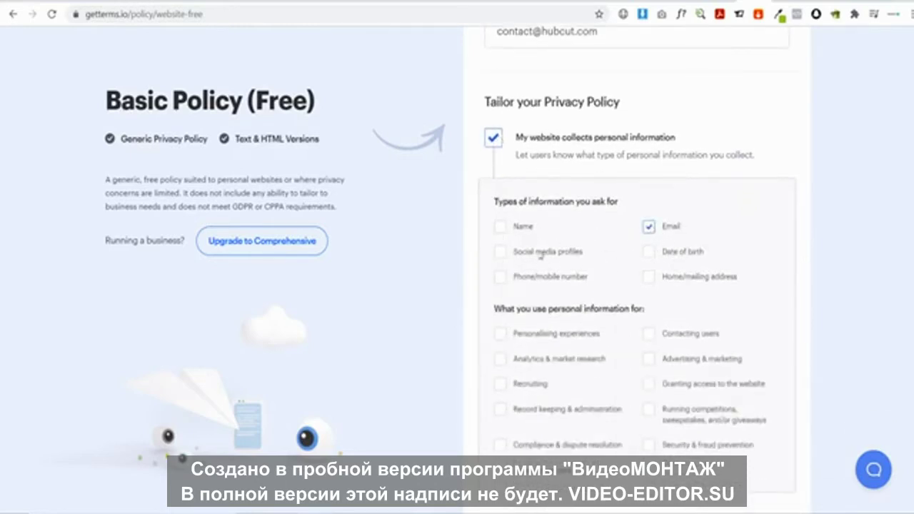
{"action": "left_click", "coordinate": [501, 228]}
{"action": "left_click", "coordinate": [501, 278]}
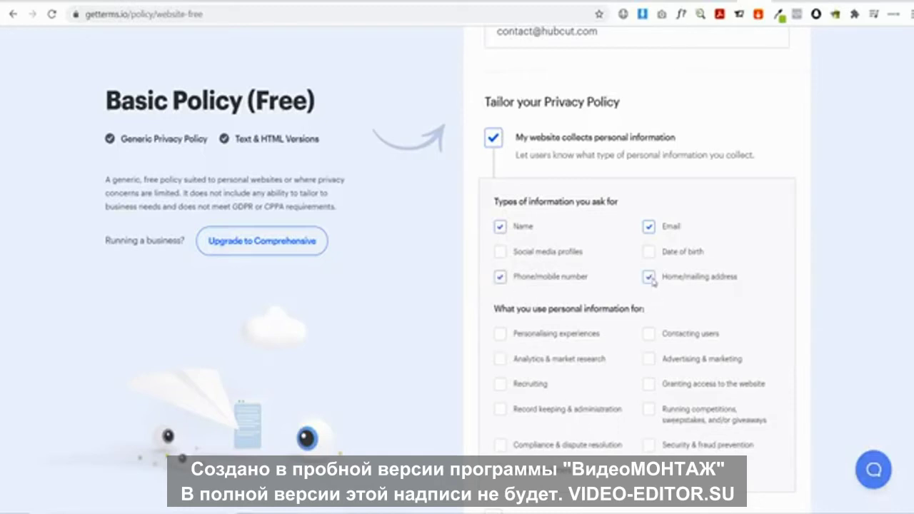
{"action": "scroll", "coordinate": [658, 294], "scroll_direction": "down", "scroll_amount": 1}
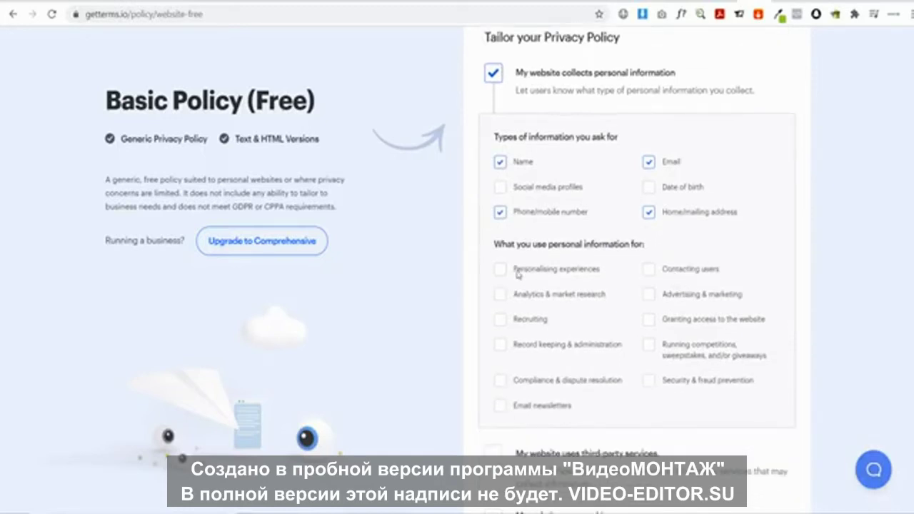
{"action": "left_click", "coordinate": [500, 405]}
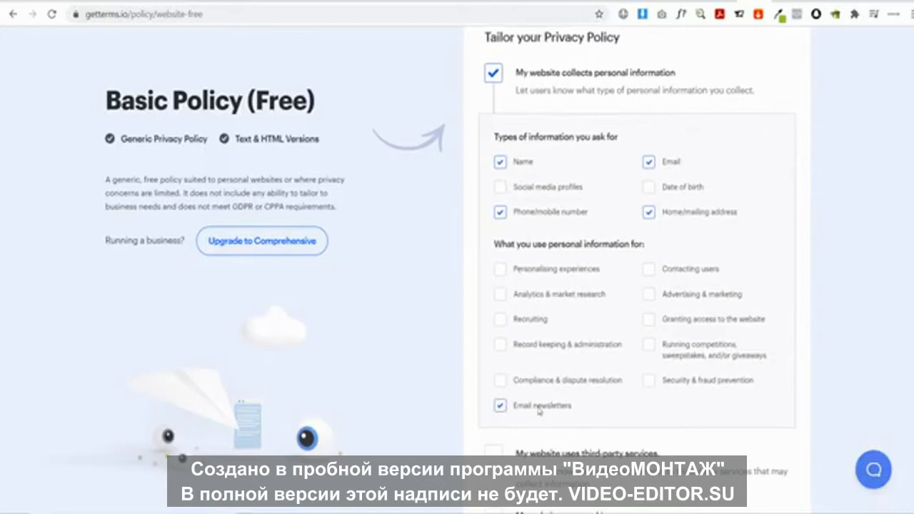
{"action": "left_click", "coordinate": [650, 382]}
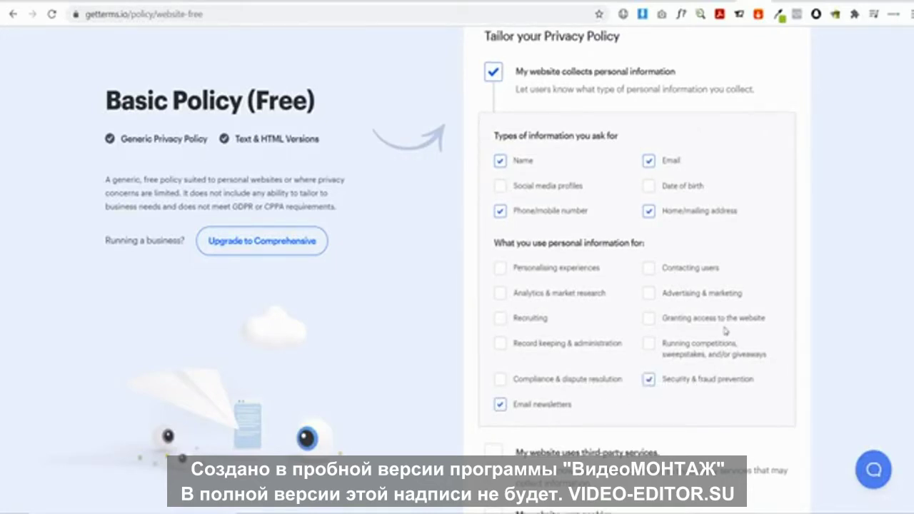
{"action": "scroll", "coordinate": [705, 383], "scroll_direction": "down", "scroll_amount": 2}
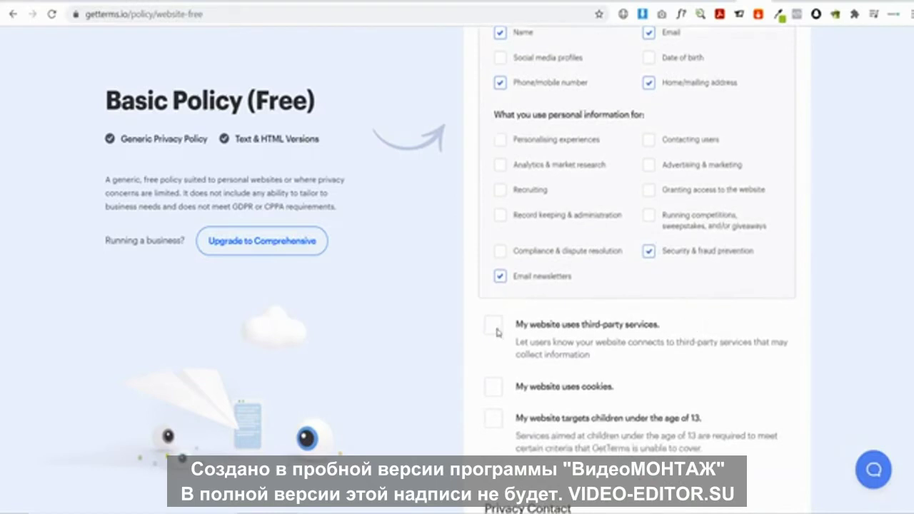
Declare third-party services and cookies, then generate the privacy policy
{"action": "left_click", "coordinate": [492, 328]}
{"action": "left_click", "coordinate": [498, 387]}
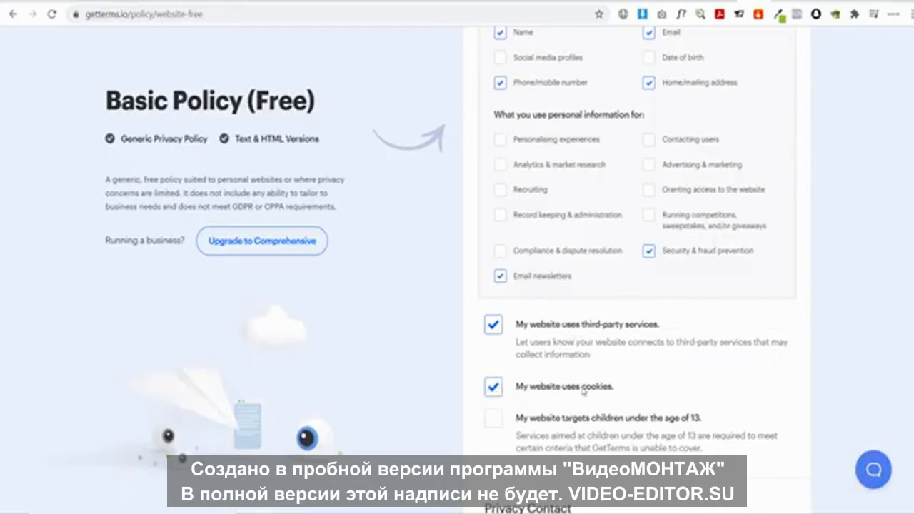
{"action": "scroll", "coordinate": [543, 353], "scroll_direction": "down", "scroll_amount": 4}
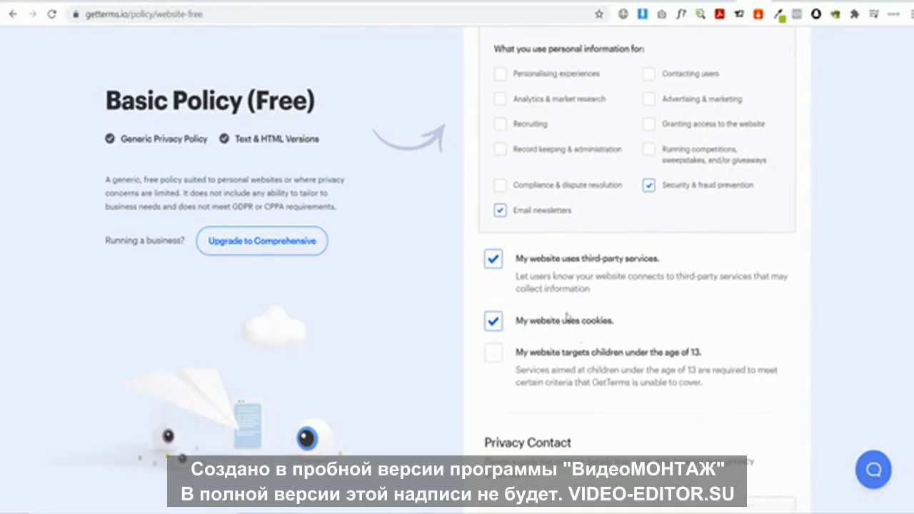
{"action": "scroll", "coordinate": [578, 308], "scroll_direction": "down", "scroll_amount": 1}
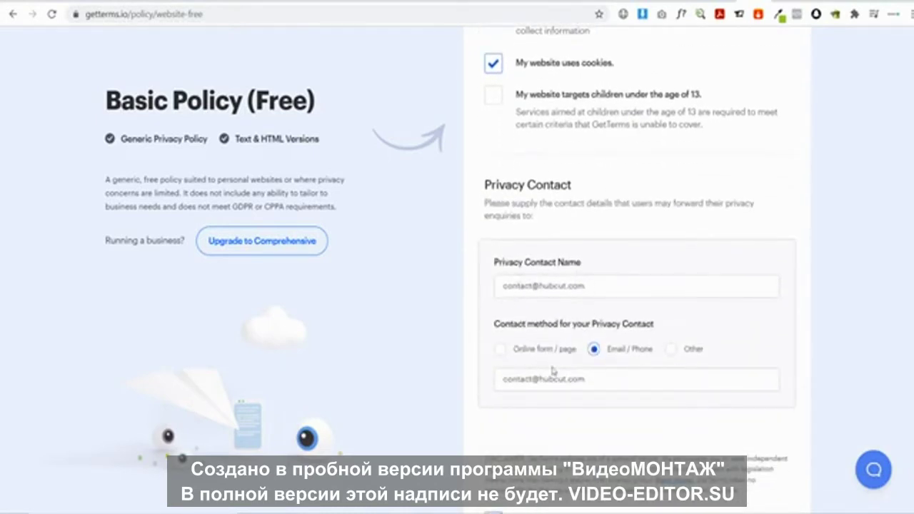
{"action": "scroll", "coordinate": [554, 279], "scroll_direction": "down", "scroll_amount": 2}
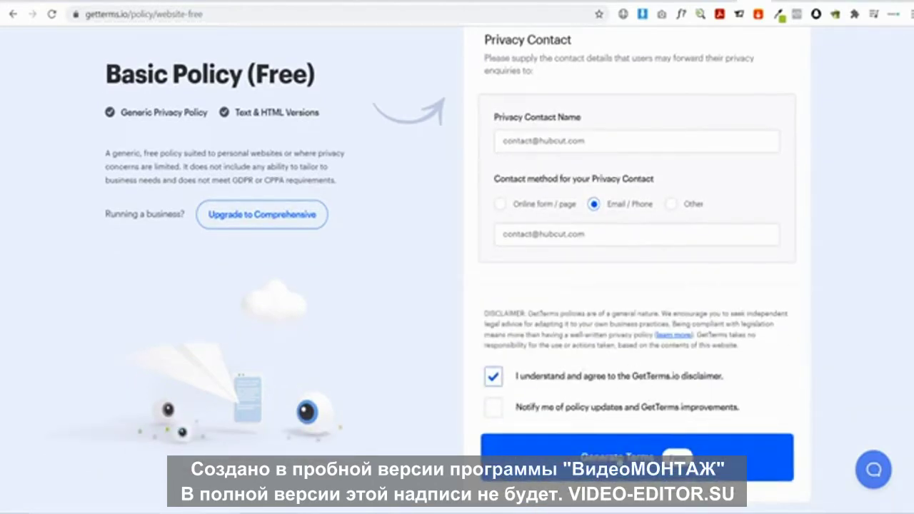
{"action": "left_click", "coordinate": [629, 467]}
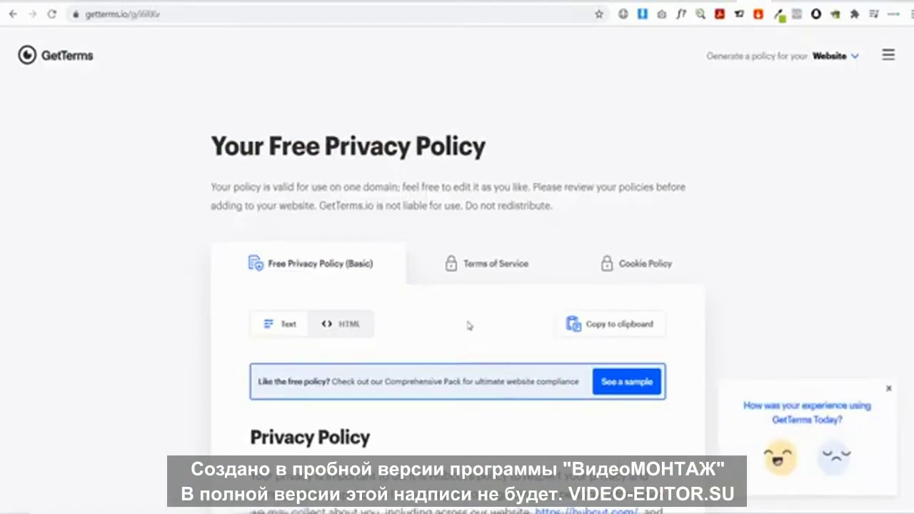
Copy the generated GetTerms policy text and return to the WordPress page editor
{"action": "scroll", "coordinate": [466, 325], "scroll_direction": "down", "scroll_amount": 3}
{"action": "scroll", "coordinate": [357, 284], "scroll_direction": "down", "scroll_amount": 20}
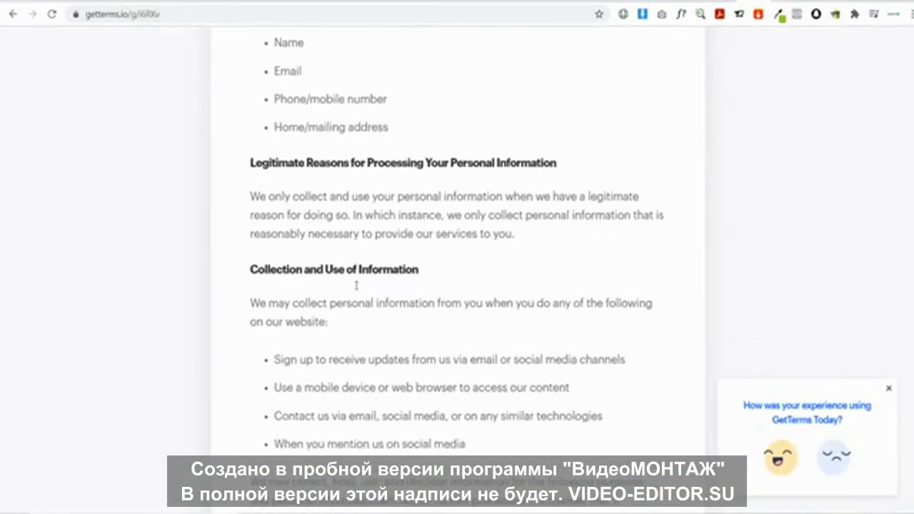
{"action": "scroll", "coordinate": [356, 291], "scroll_direction": "down", "scroll_amount": 15}
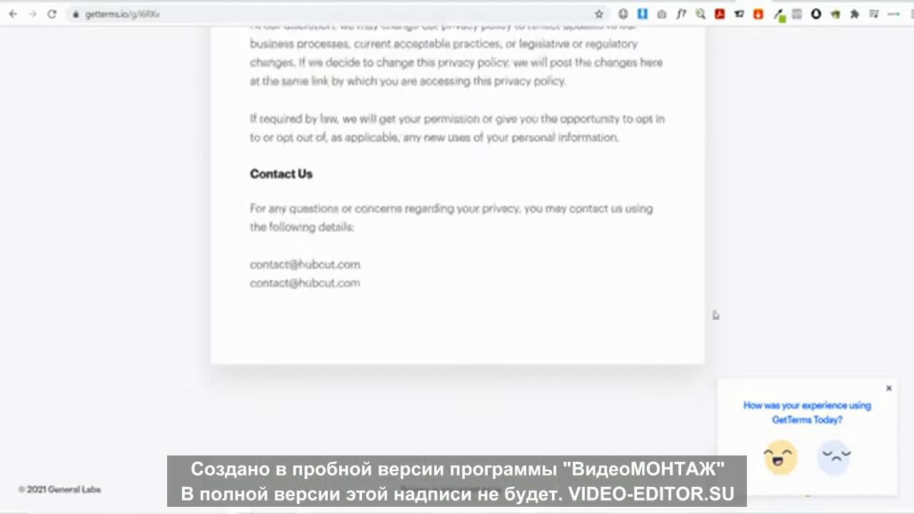
{"action": "scroll", "coordinate": [458, 285], "scroll_direction": "up", "scroll_amount": 20}
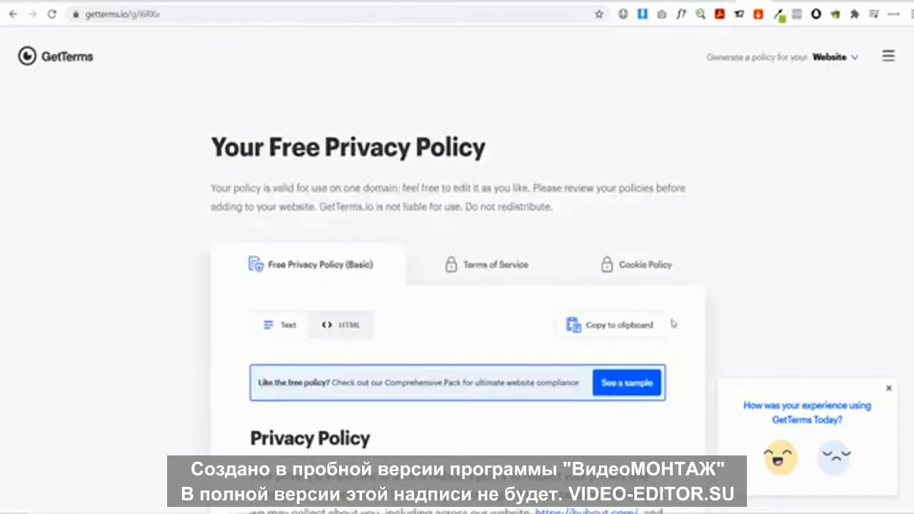
{"action": "left_click", "coordinate": [602, 327]}
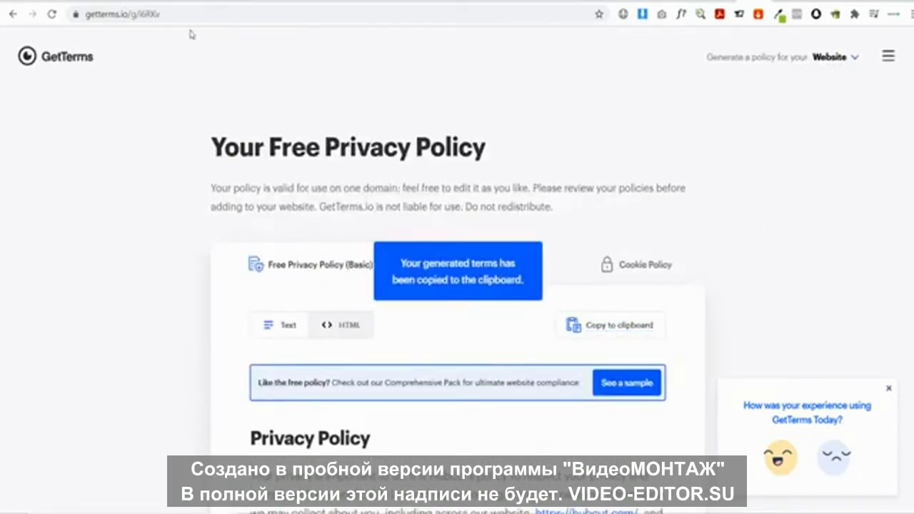
{"action": "left_click", "coordinate": [181, 4]}
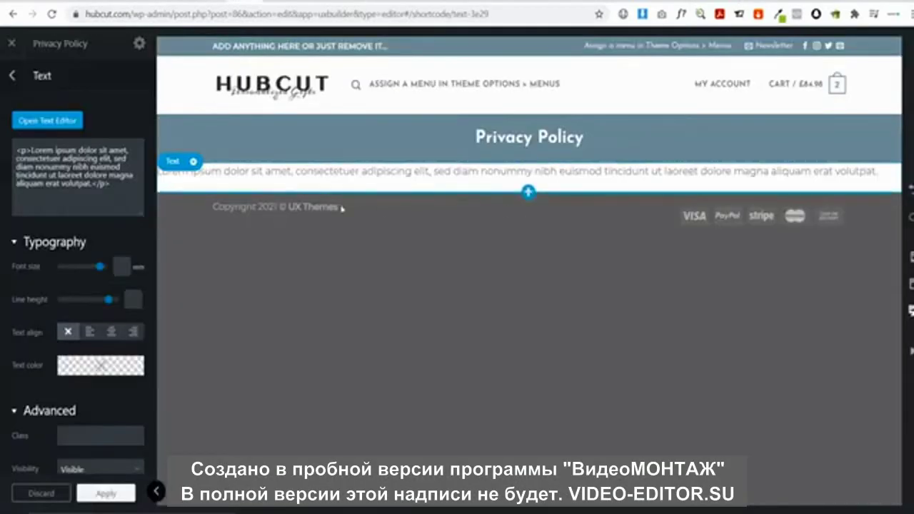
Replace the text block's Lorem ipsum placeholder with the pasted GetTerms policy
{"action": "left_click", "coordinate": [63, 120]}
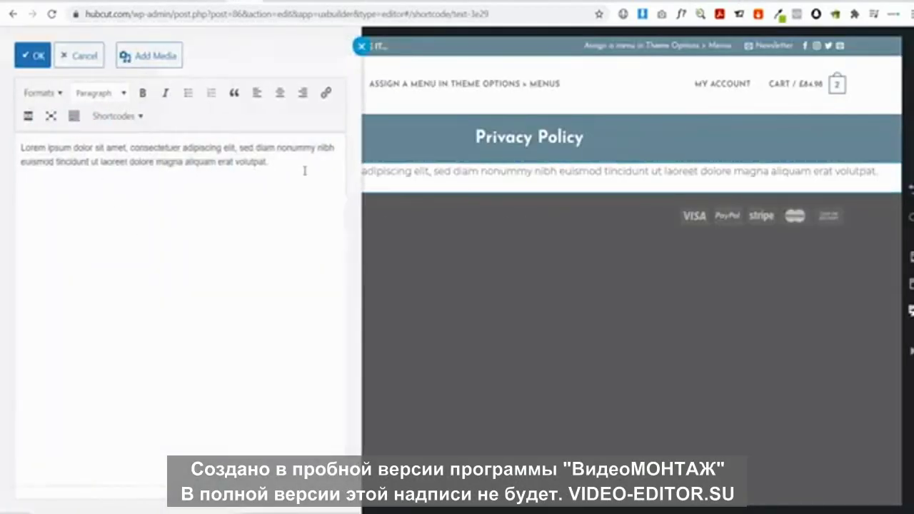
{"action": "key", "text": "ctrl+a"}
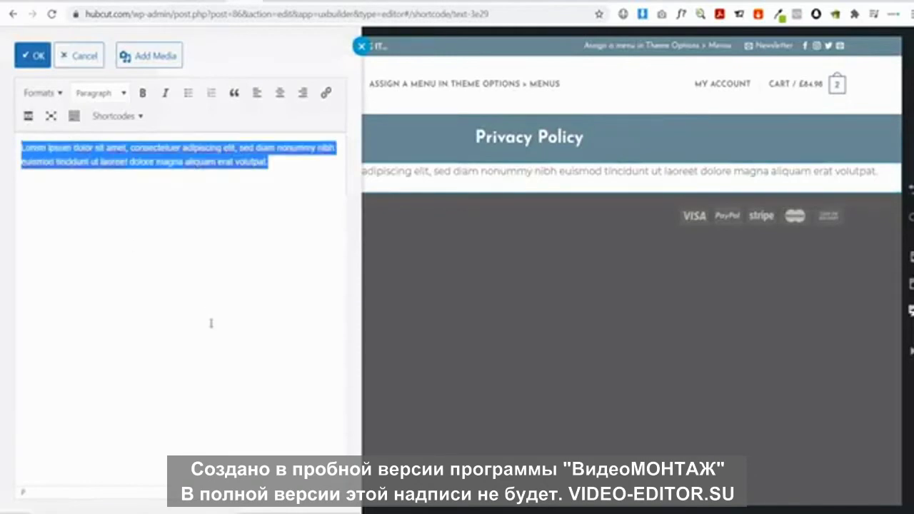
{"action": "key", "text": "ctrl+v"}
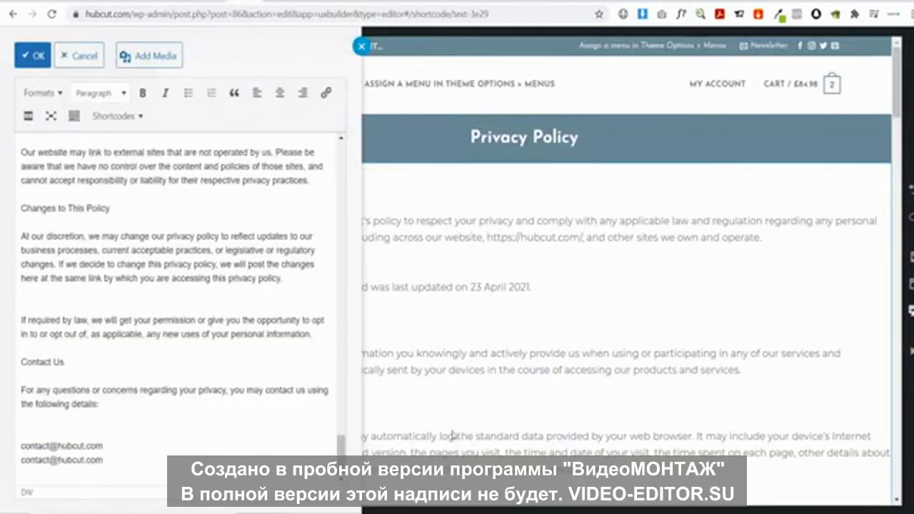
{"action": "left_click", "coordinate": [503, 402]}
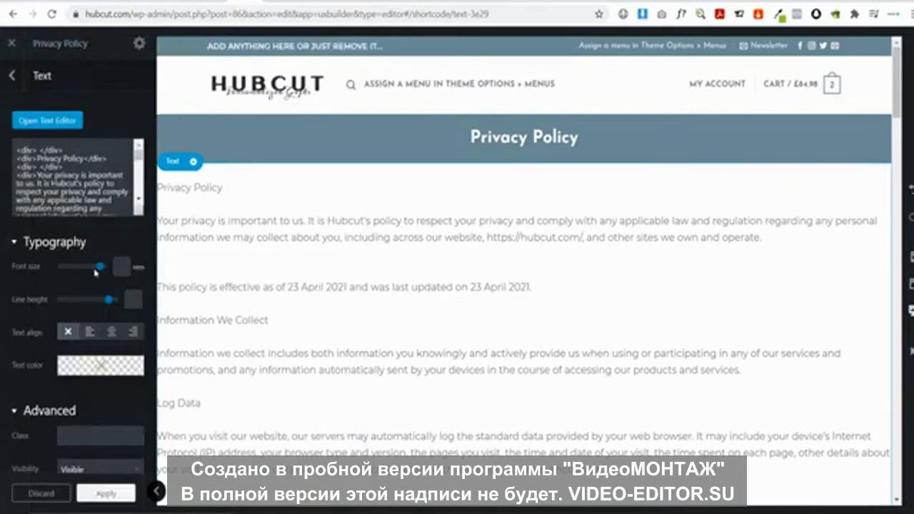
{"action": "scroll", "coordinate": [95, 272], "scroll_direction": "down", "scroll_amount": 1}
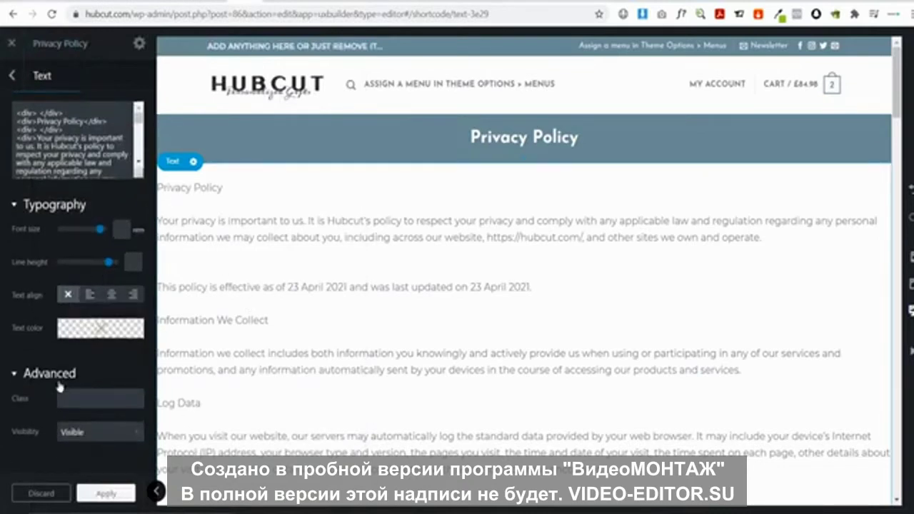
{"action": "mouse_move", "coordinate": [65, 310]}
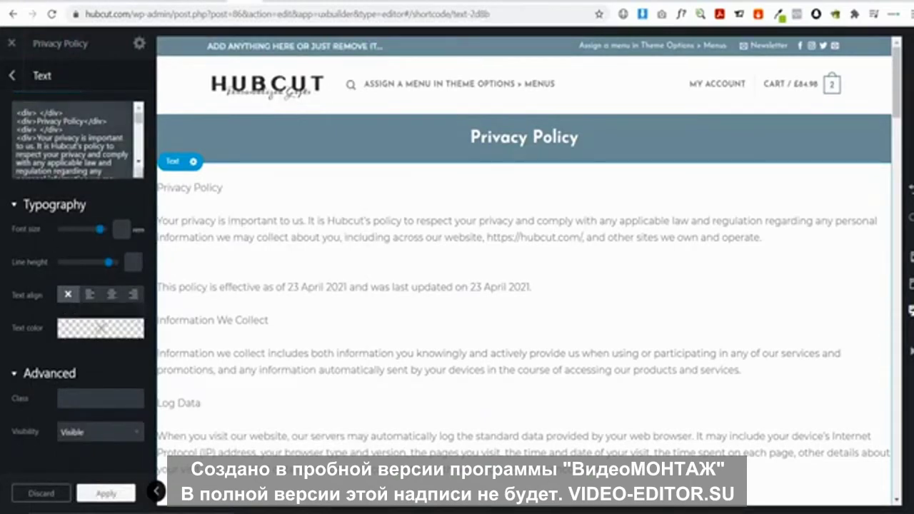
Add a new row to the page using the One Column layout preset
{"action": "left_click", "coordinate": [13, 76]}
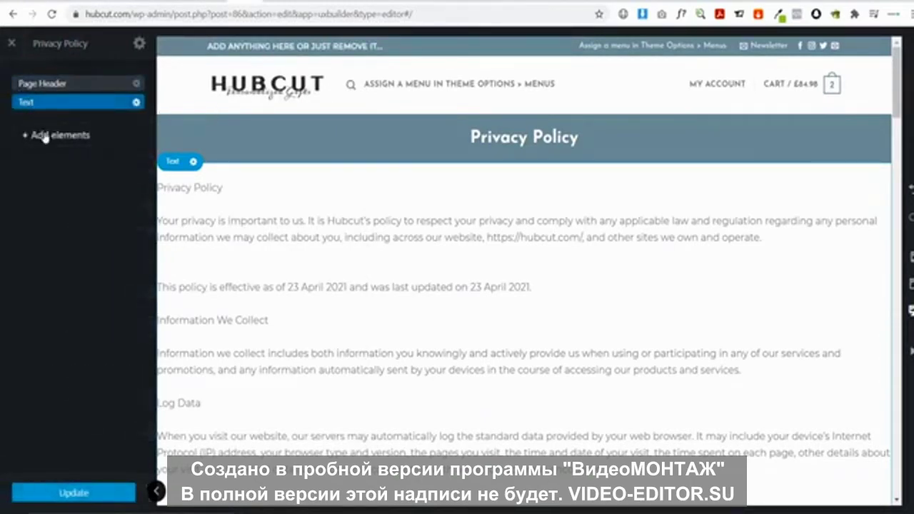
{"action": "left_click", "coordinate": [43, 135]}
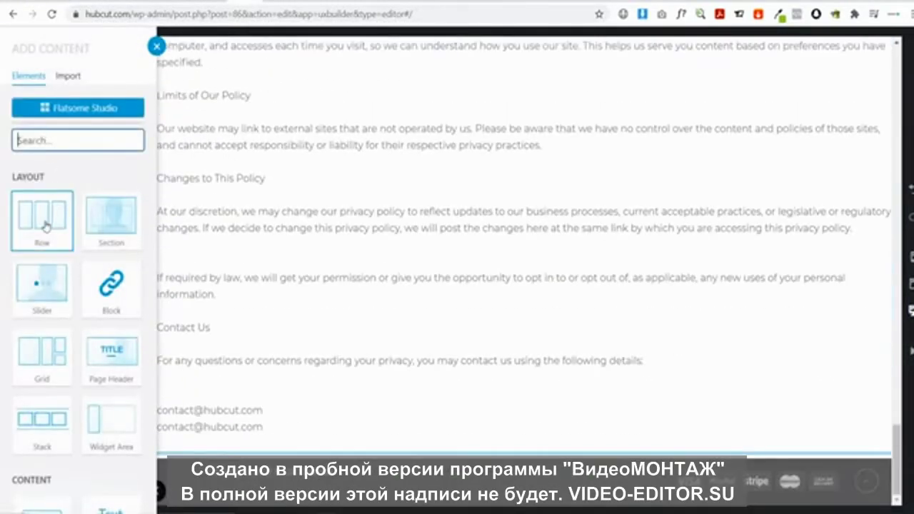
{"action": "left_click", "coordinate": [44, 223]}
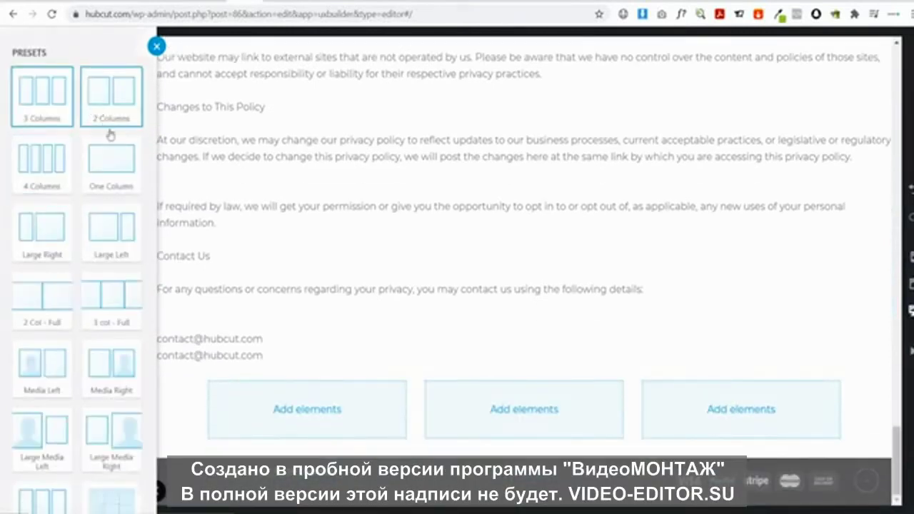
{"action": "left_click", "coordinate": [109, 168]}
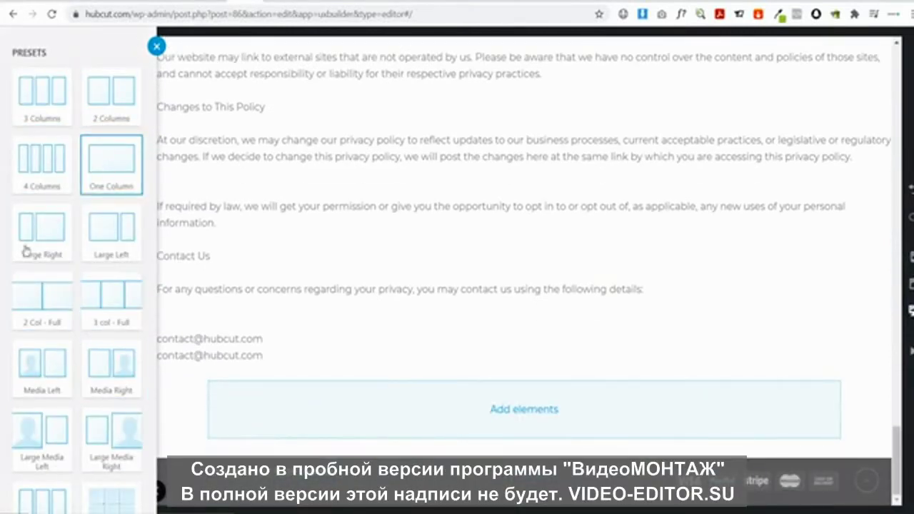
{"action": "scroll", "coordinate": [129, 250], "scroll_direction": "down", "scroll_amount": 3}
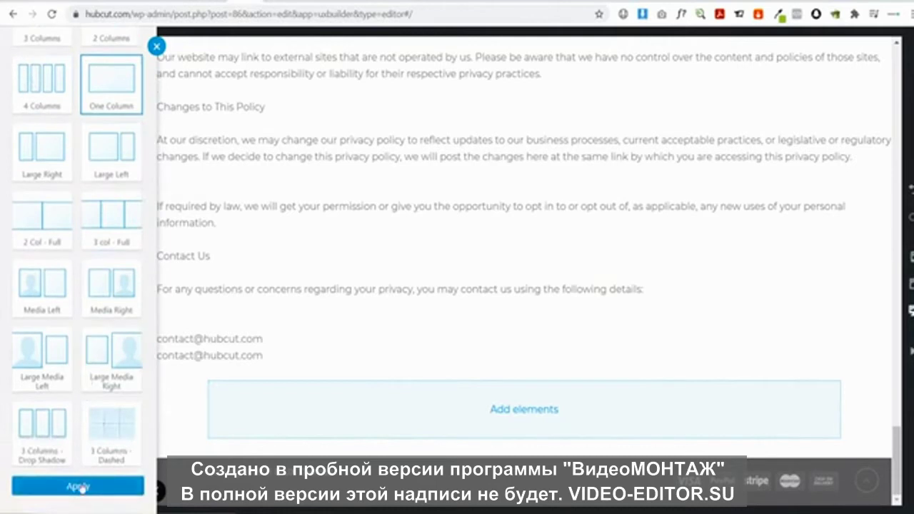
{"action": "left_click", "coordinate": [77, 486]}
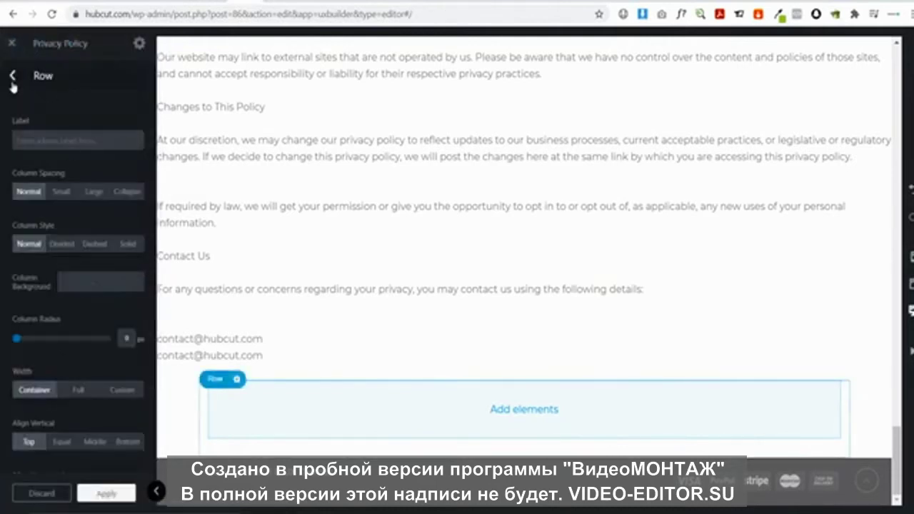
Move the row directly under the header and place the policy text inside its column
{"action": "left_click", "coordinate": [13, 75]}
{"action": "left_click_drag", "start_coordinate": [57, 131], "coordinate": [52, 101]}
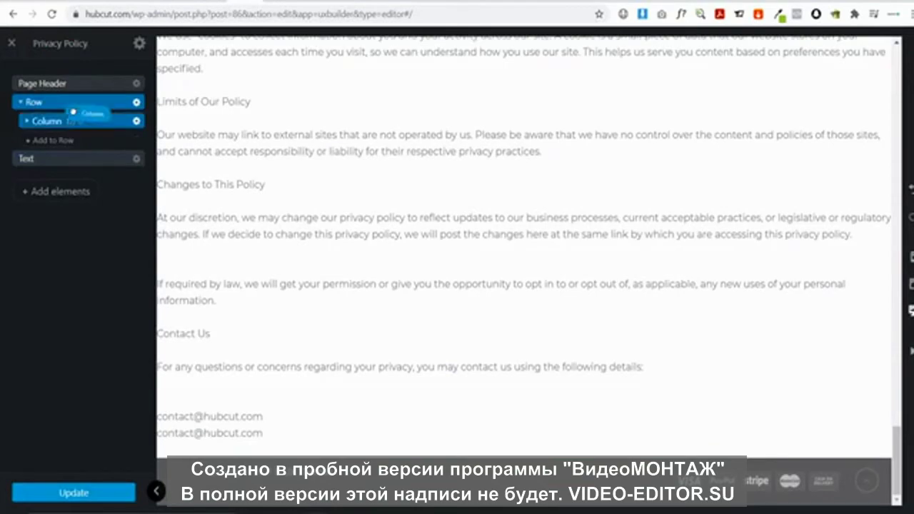
{"action": "scroll", "coordinate": [225, 272], "scroll_direction": "up", "scroll_amount": 10}
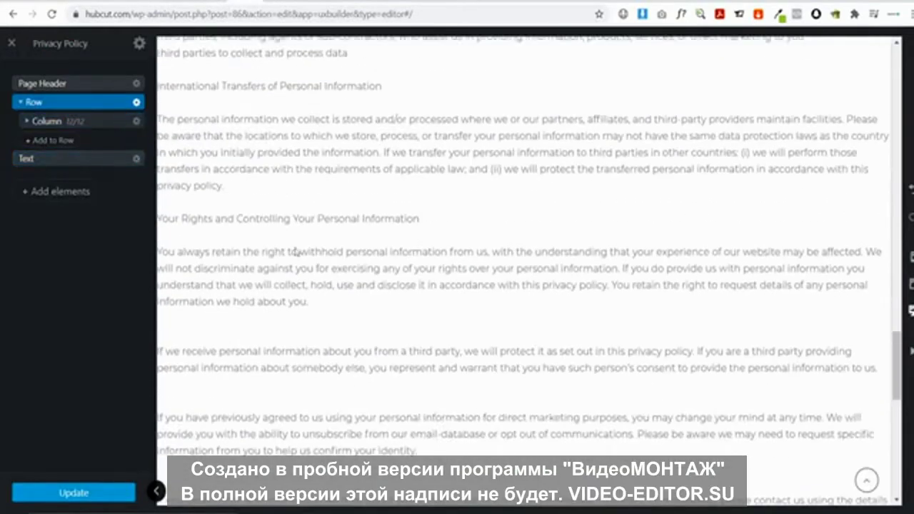
{"action": "scroll", "coordinate": [343, 248], "scroll_direction": "up", "scroll_amount": 15}
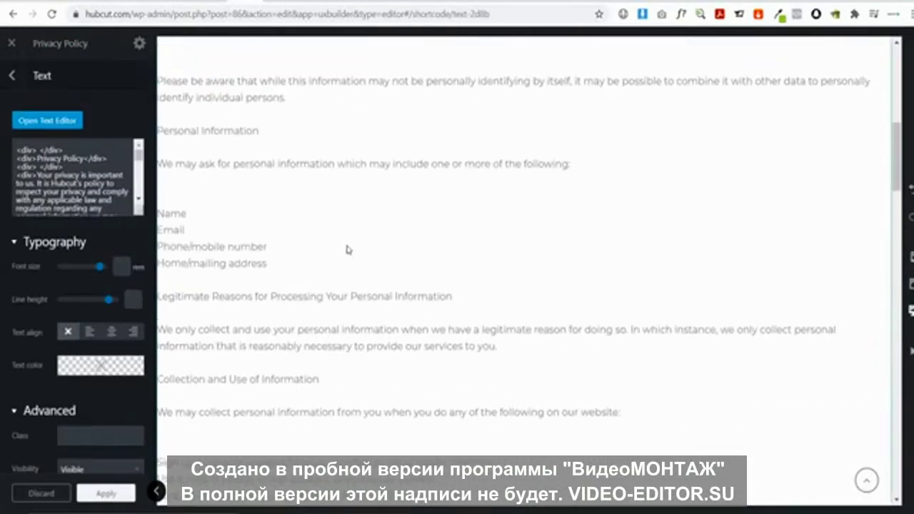
{"action": "left_click_drag", "start_coordinate": [174, 240], "coordinate": [468, 205]}
{"action": "scroll", "coordinate": [470, 276], "scroll_direction": "down", "scroll_amount": 15}
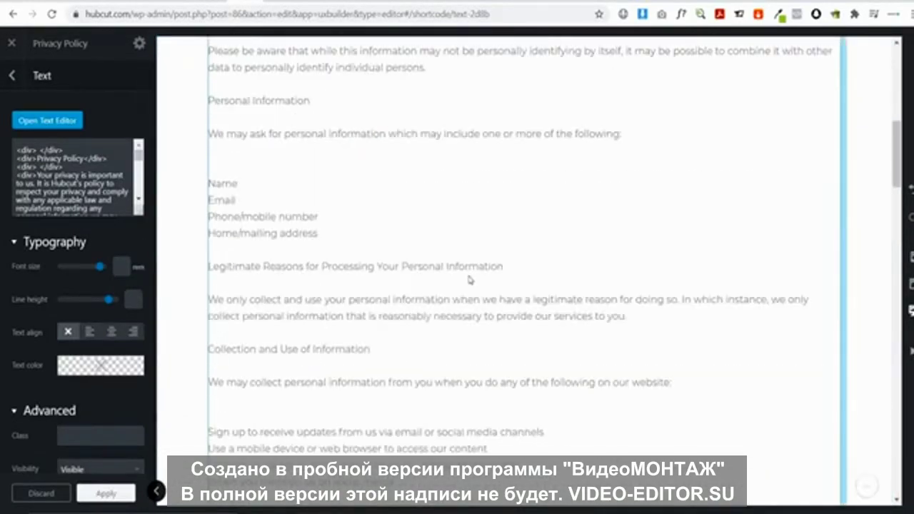
{"action": "scroll", "coordinate": [471, 279], "scroll_direction": "up", "scroll_amount": 15}
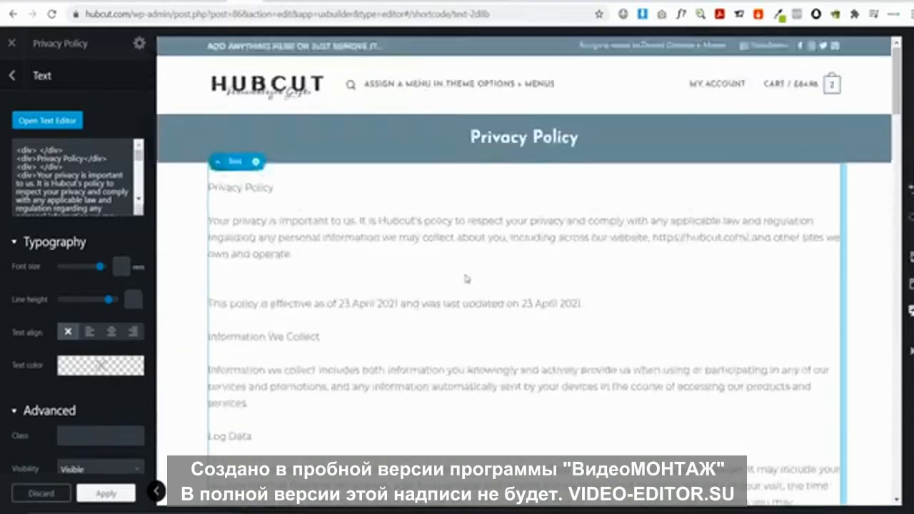
Bold the Privacy Policy, Information We Collect, Log Data and Personal Information headings
{"action": "left_click", "coordinate": [47, 120]}
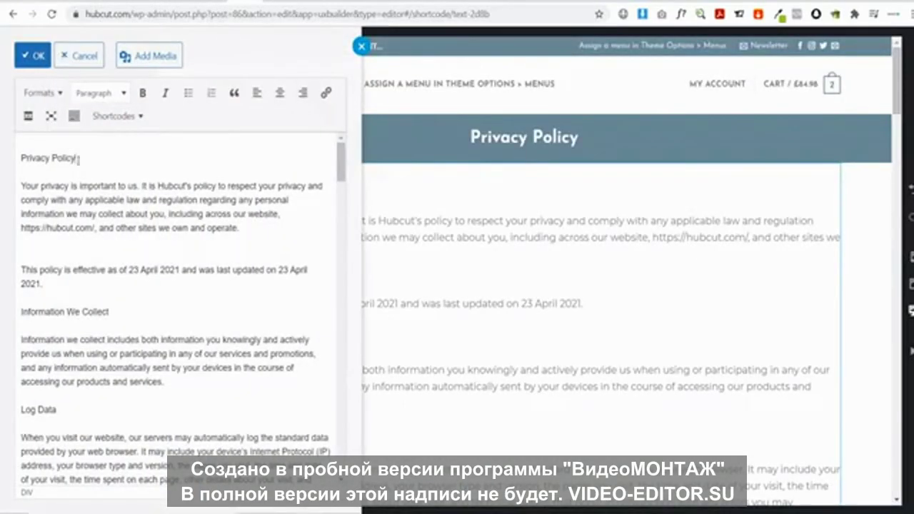
{"action": "left_click_drag", "start_coordinate": [76, 158], "coordinate": [8, 160]}
{"action": "left_click", "coordinate": [142, 92]}
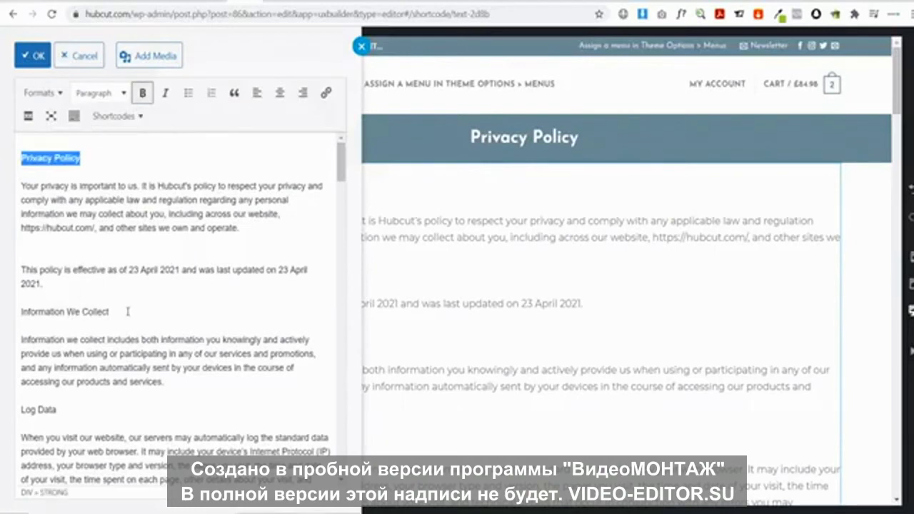
{"action": "left_click_drag", "start_coordinate": [128, 312], "coordinate": [10, 310]}
{"action": "left_click", "coordinate": [142, 92]}
{"action": "scroll", "coordinate": [72, 285], "scroll_direction": "down", "scroll_amount": 4}
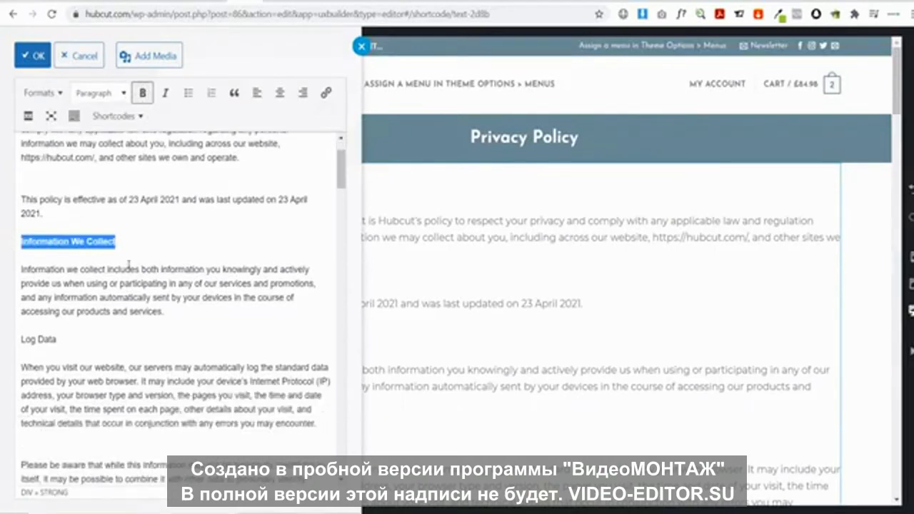
{"action": "left_click_drag", "start_coordinate": [69, 283], "coordinate": [8, 280]}
{"action": "left_click", "coordinate": [142, 93]}
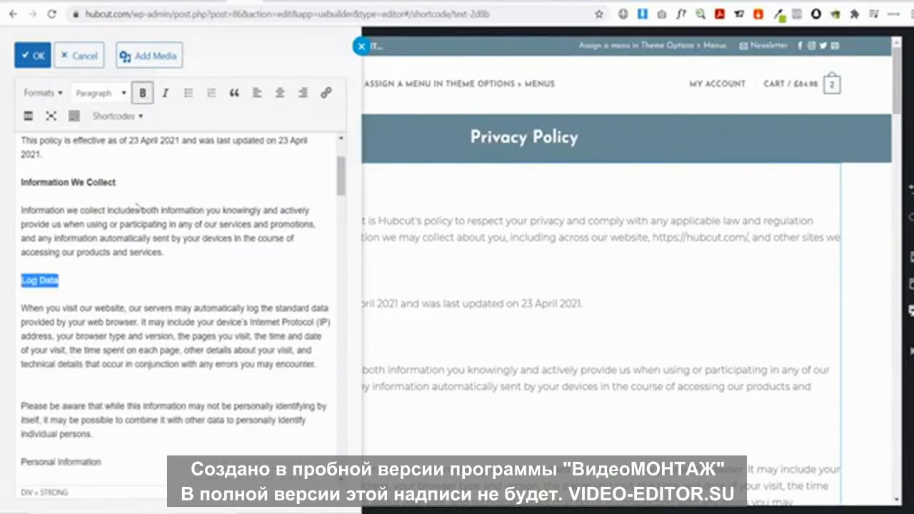
{"action": "scroll", "coordinate": [125, 281], "scroll_direction": "down", "scroll_amount": 6}
{"action": "left_click_drag", "start_coordinate": [107, 273], "coordinate": [35, 271]}
{"action": "left_click", "coordinate": [169, 270]}
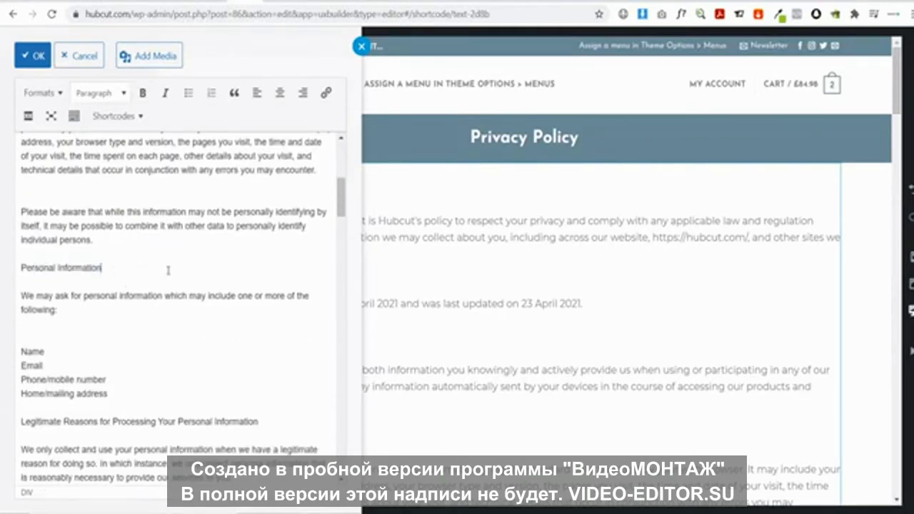
{"action": "left_click_drag", "start_coordinate": [142, 276], "coordinate": [20, 270]}
{"action": "left_click", "coordinate": [142, 92]}
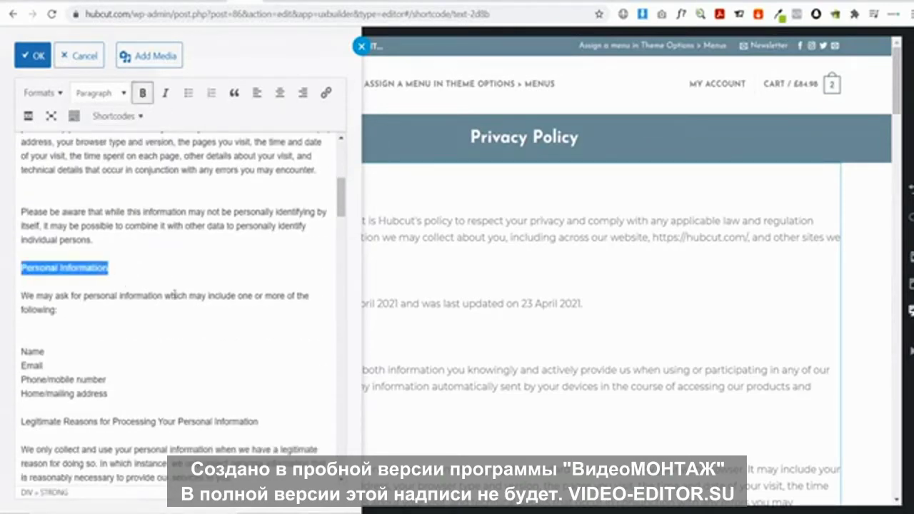
Delete the duplicate contact e-mail line and its leftover blank line, then confirm the edits
{"action": "scroll", "coordinate": [166, 287], "scroll_direction": "down", "scroll_amount": 10}
{"action": "scroll", "coordinate": [165, 290], "scroll_direction": "down", "scroll_amount": 10}
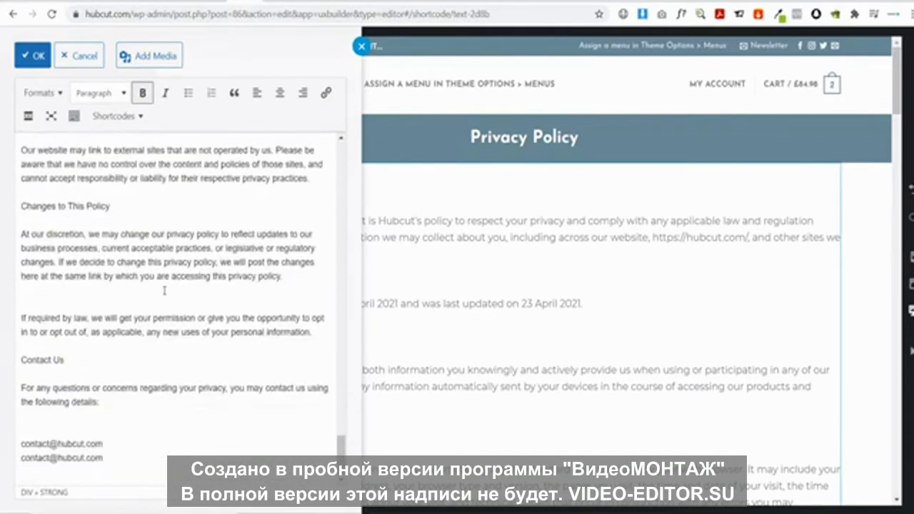
{"action": "left_click_drag", "start_coordinate": [120, 457], "coordinate": [2, 458]}
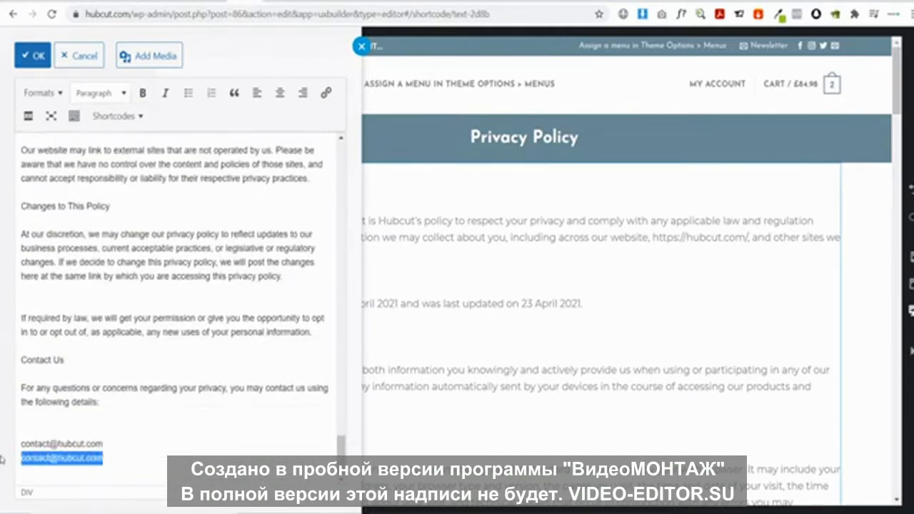
{"action": "key", "text": "BackSpace"}
{"action": "left_click", "coordinate": [53, 432]}
{"action": "key", "text": "BackSpace"}
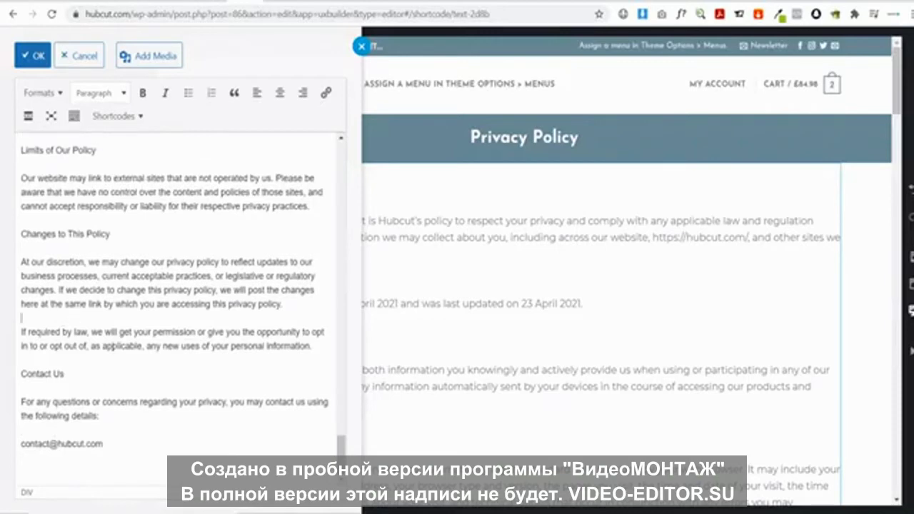
{"action": "scroll", "coordinate": [166, 372], "scroll_direction": "up", "scroll_amount": 10}
{"action": "scroll", "coordinate": [166, 372], "scroll_direction": "up", "scroll_amount": 10}
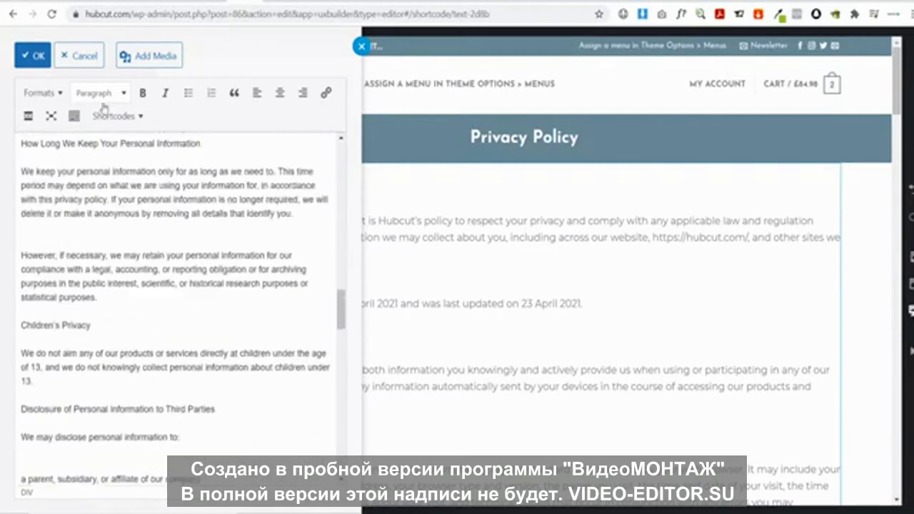
{"action": "left_click", "coordinate": [33, 56]}
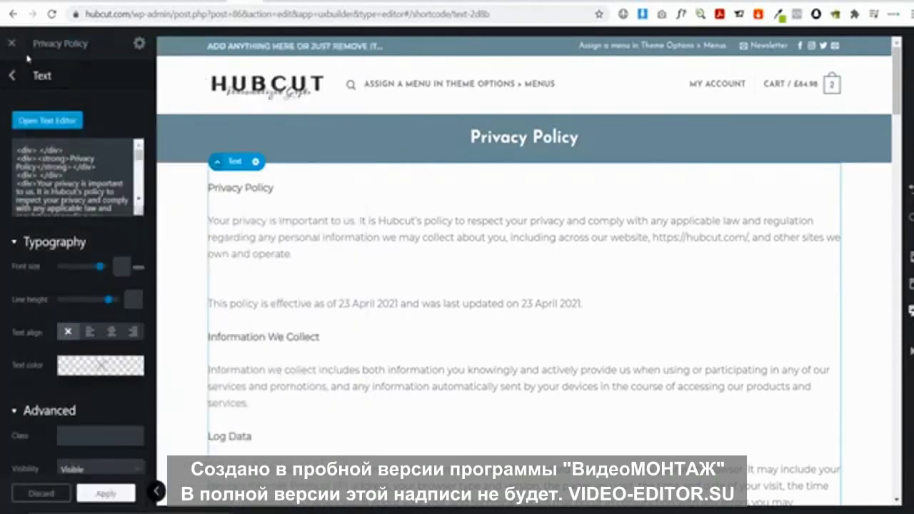
Apply and save the Privacy Policy page edits, then close UX Builder
{"action": "left_click", "coordinate": [119, 493]}
{"action": "left_click", "coordinate": [119, 499]}
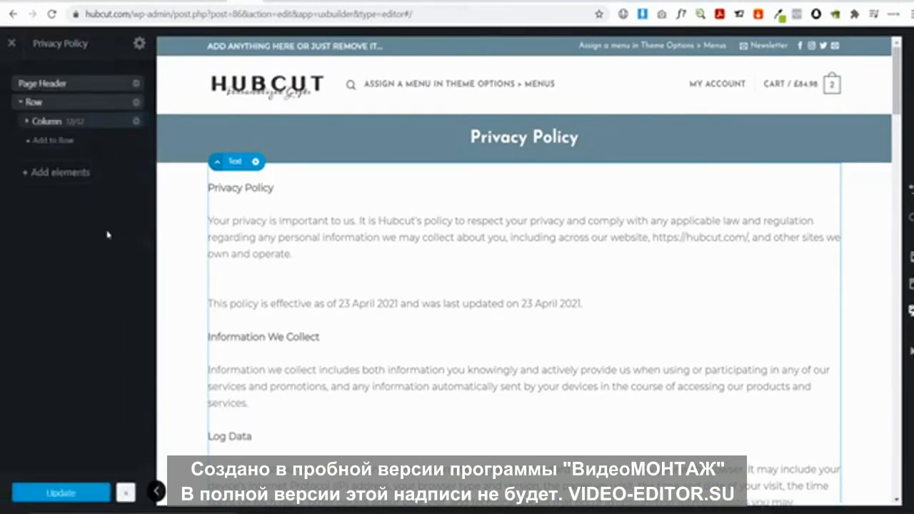
{"action": "left_click", "coordinate": [12, 43]}
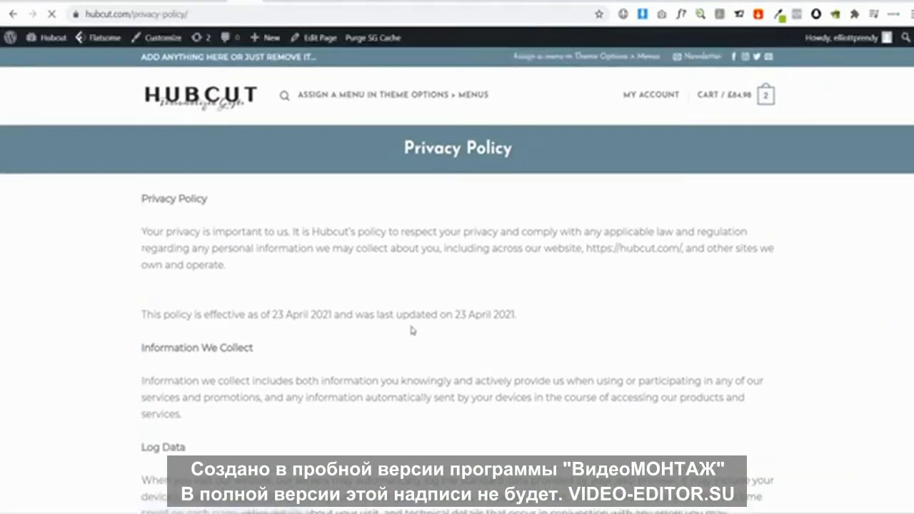
Review the live Privacy Policy page and return to the WordPress dashboard
{"action": "scroll", "coordinate": [384, 303], "scroll_direction": "down", "scroll_amount": 10}
{"action": "scroll", "coordinate": [384, 302], "scroll_direction": "down", "scroll_amount": 10}
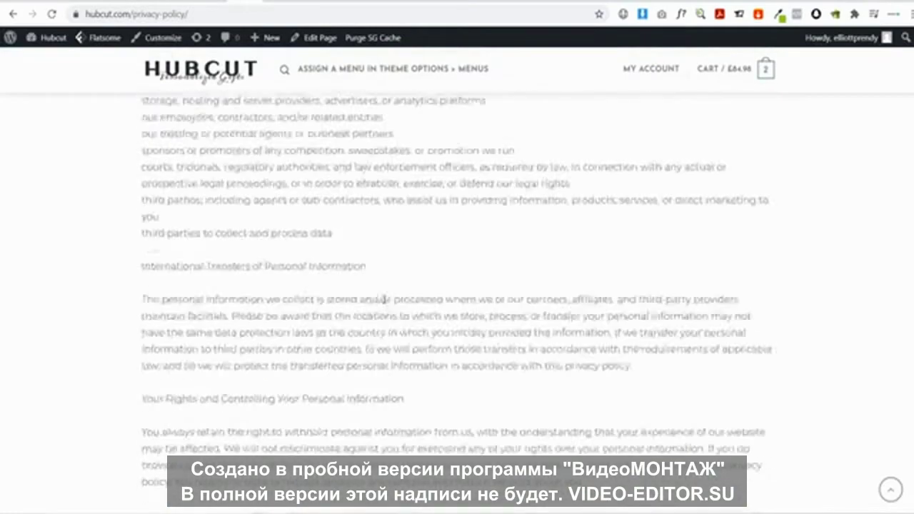
{"action": "scroll", "coordinate": [385, 300], "scroll_direction": "up", "scroll_amount": 15}
{"action": "scroll", "coordinate": [384, 300], "scroll_direction": "up", "scroll_amount": 5}
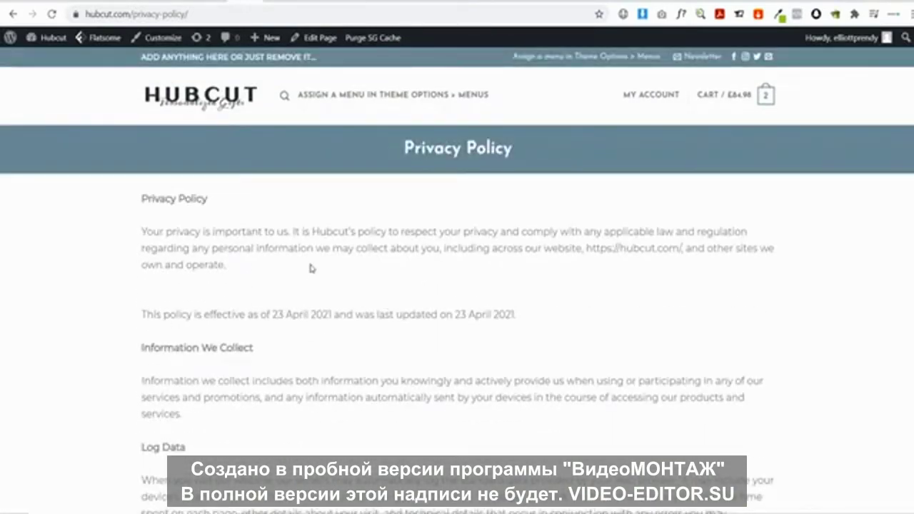
{"action": "left_click", "coordinate": [44, 39]}
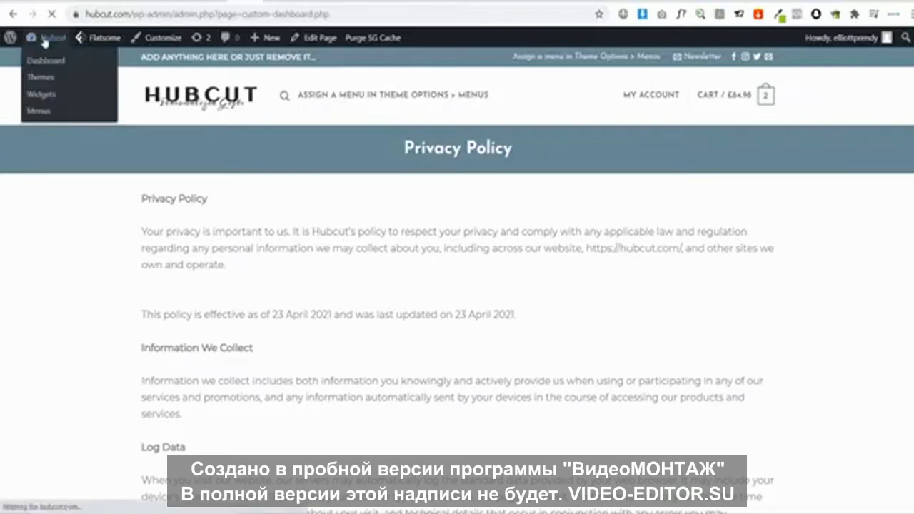
Start a new page titled 'Terms Of Service'
{"action": "mouse_move", "coordinate": [55, 236]}
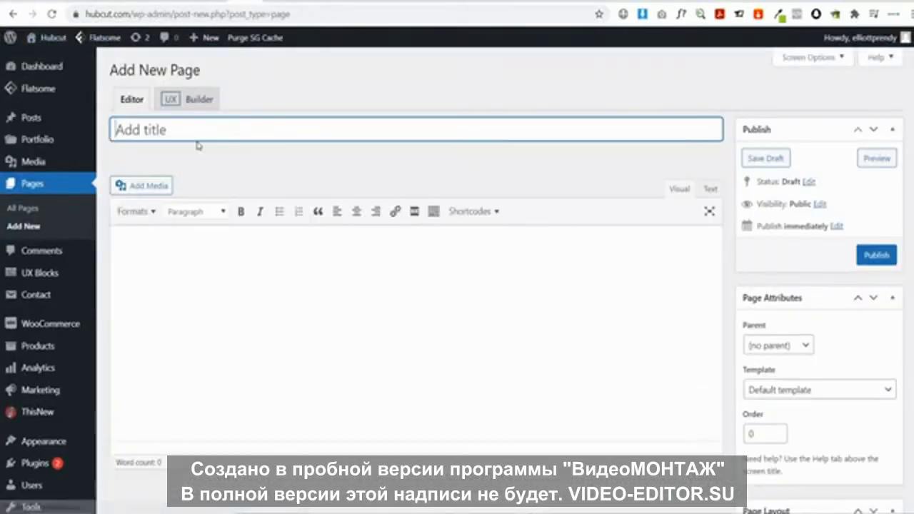
{"action": "type", "text": "G"}
{"action": "key", "text": "BackSpace"}
{"action": "type", "text": "Terms O"}
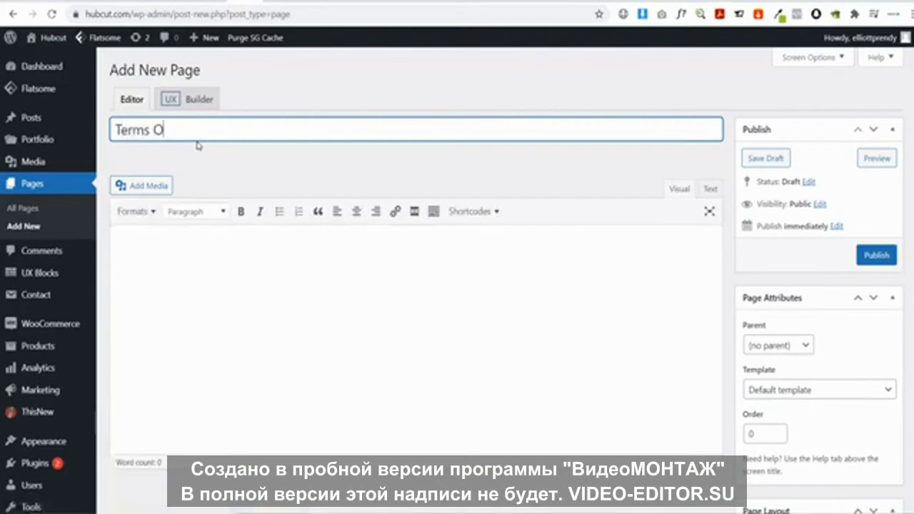
{"action": "type", "text": "f Service"}
{"action": "key", "text": "BackSpace"}
{"action": "key", "text": "BackSpace"}
{"action": "type", "text": "ervice"}
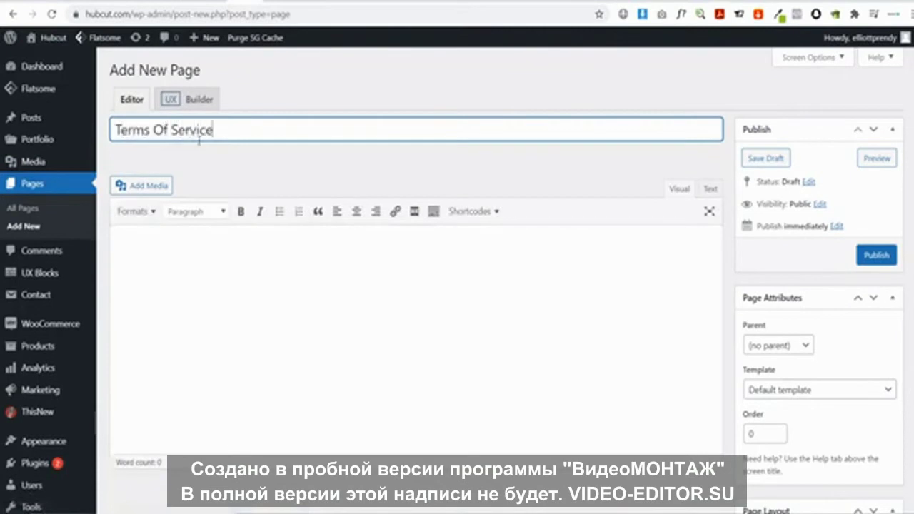
Give it the Page - Full Width template, publish it and view the live page
{"action": "left_click", "coordinate": [798, 390]}
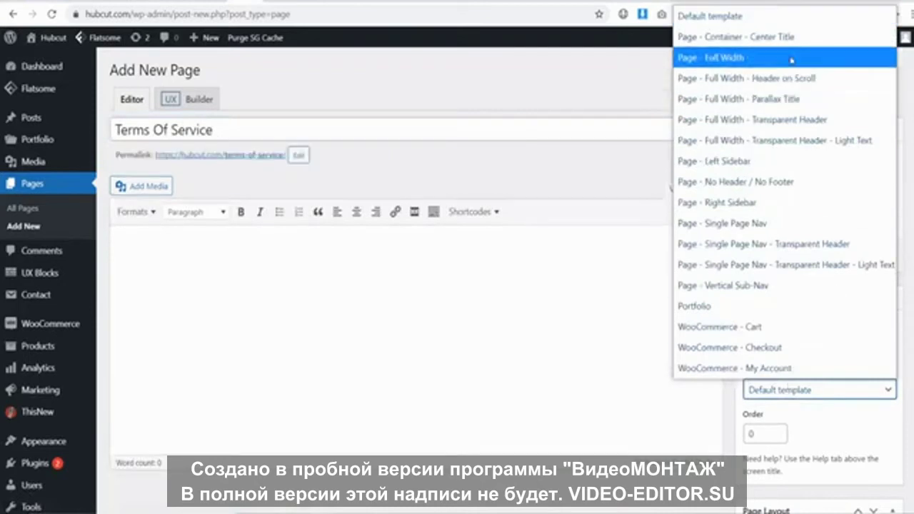
{"action": "left_click", "coordinate": [821, 114]}
{"action": "left_click", "coordinate": [877, 255]}
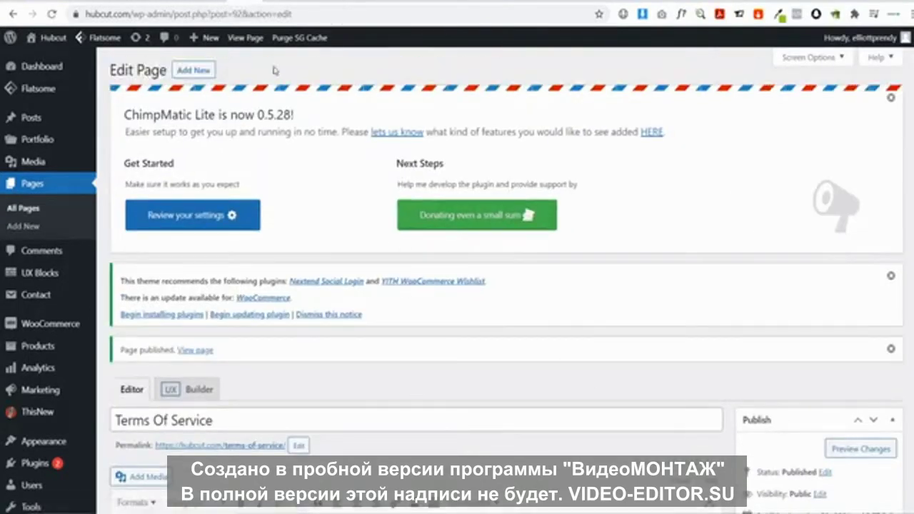
{"action": "left_click", "coordinate": [245, 40]}
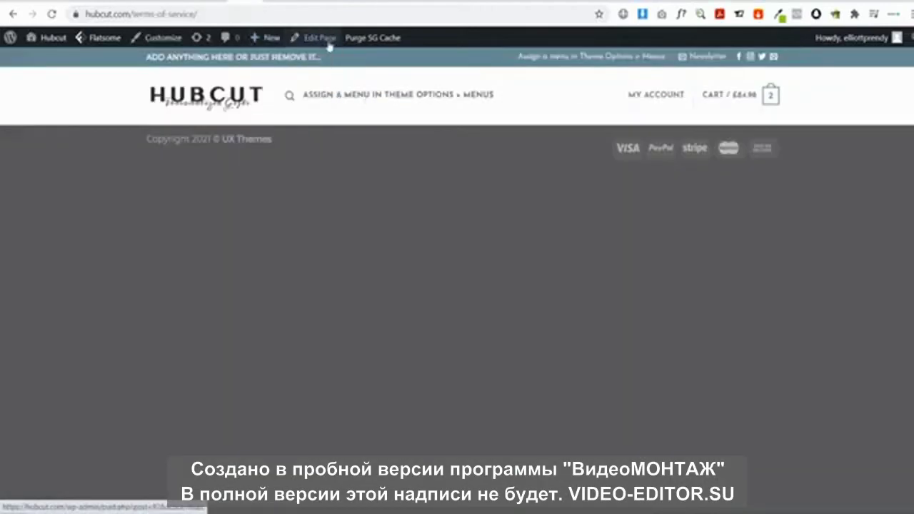
In UX Builder, add a Page Header with Scroll To Navigation content type and centred title alignment
{"action": "mouse_move", "coordinate": [325, 45]}
{"action": "left_click", "coordinate": [321, 62]}
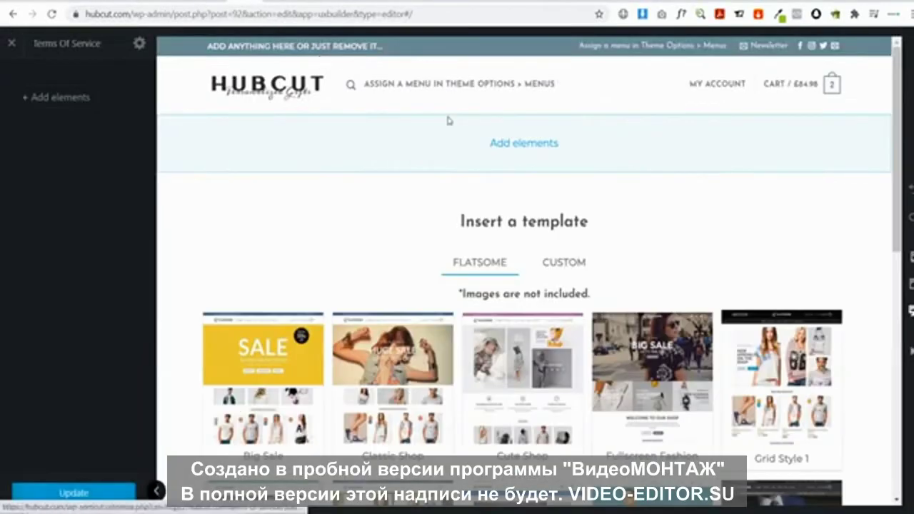
{"action": "left_click", "coordinate": [523, 143]}
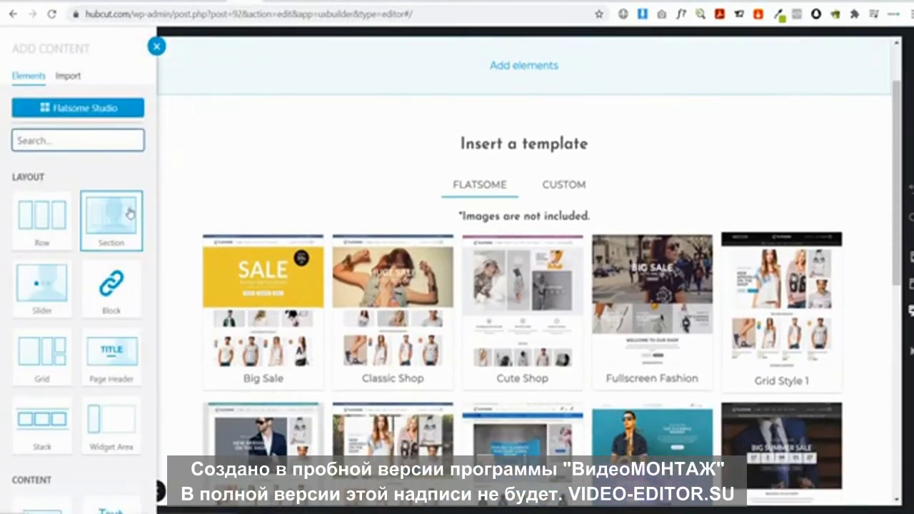
{"action": "left_click", "coordinate": [122, 350]}
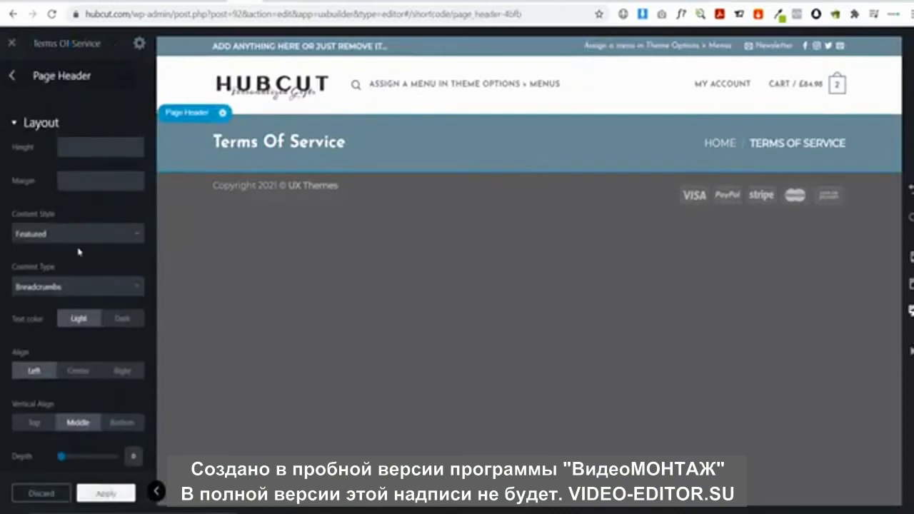
{"action": "left_click", "coordinate": [74, 284]}
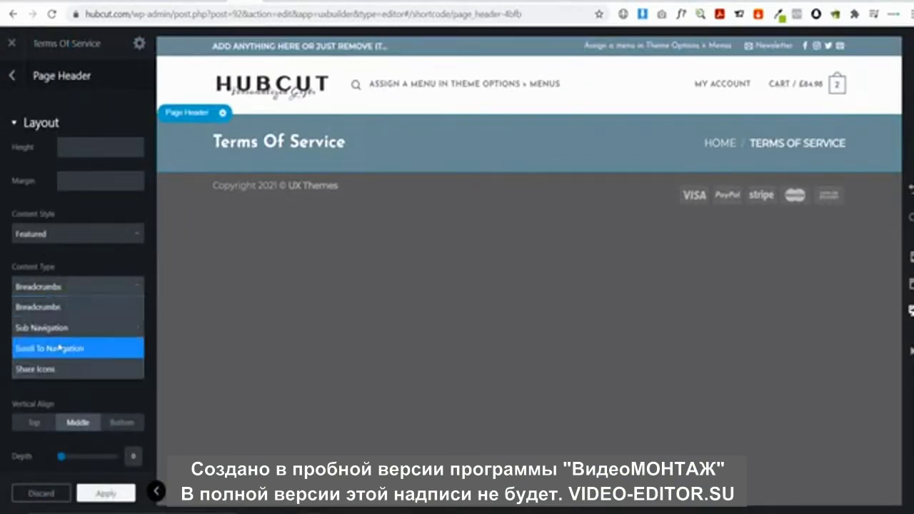
{"action": "left_click", "coordinate": [57, 350]}
{"action": "left_click", "coordinate": [80, 372]}
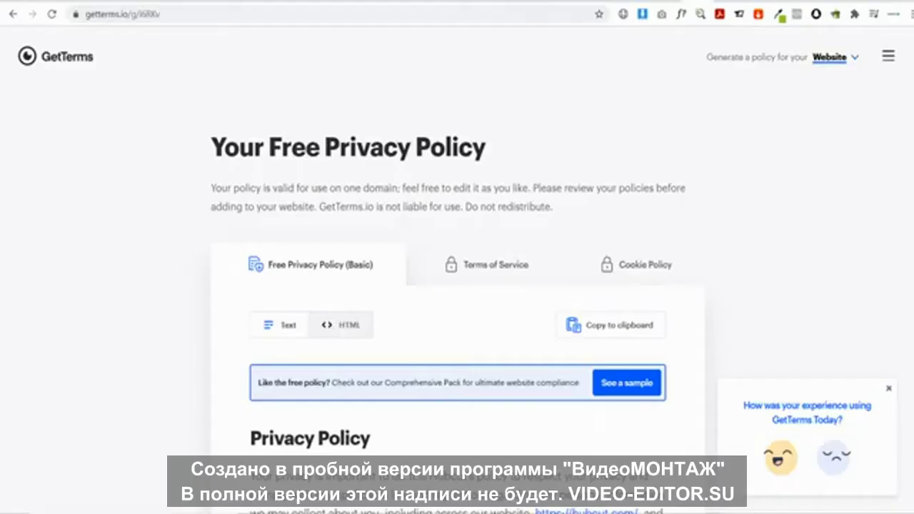
{"action": "mouse_move", "coordinate": [477, 268]}
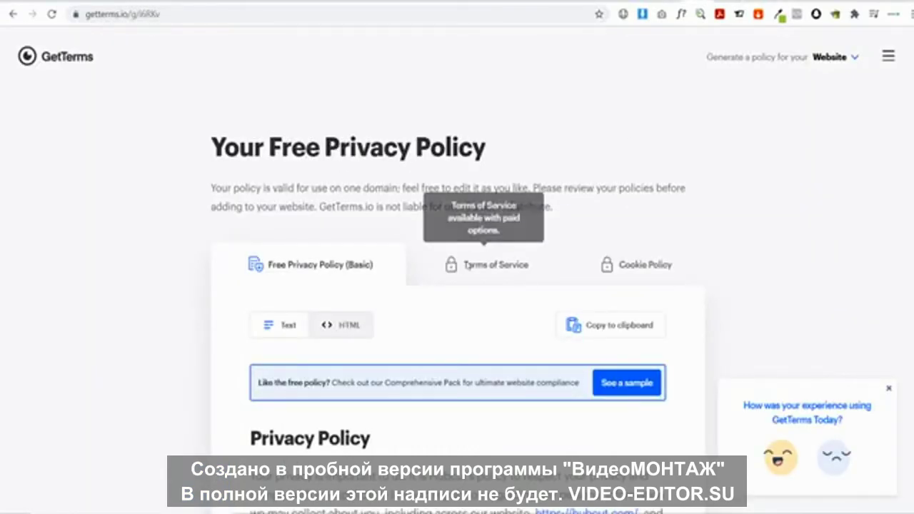
{"action": "scroll", "coordinate": [451, 284], "scroll_direction": "down", "scroll_amount": 3}
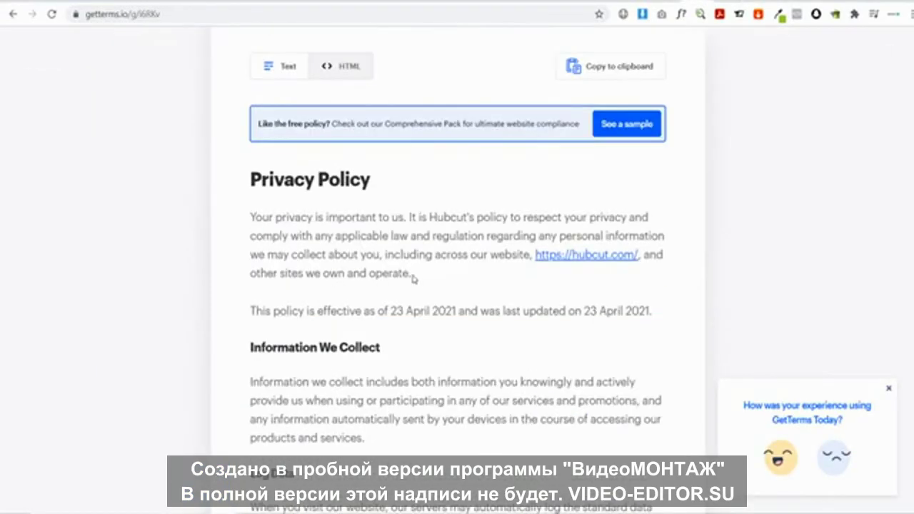
{"action": "scroll", "coordinate": [398, 273], "scroll_direction": "up", "scroll_amount": 2}
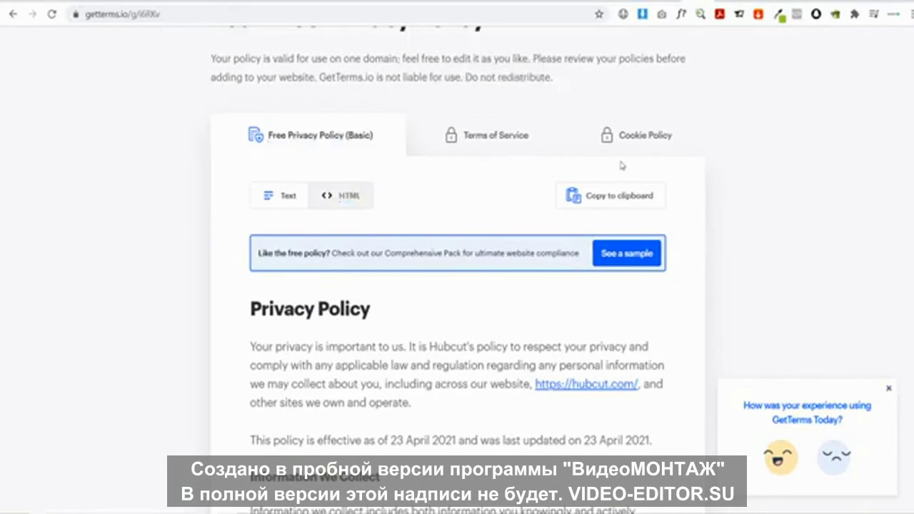
{"action": "scroll", "coordinate": [620, 165], "scroll_direction": "up", "scroll_amount": 2}
{"action": "scroll", "coordinate": [440, 378], "scroll_direction": "down", "scroll_amount": 5}
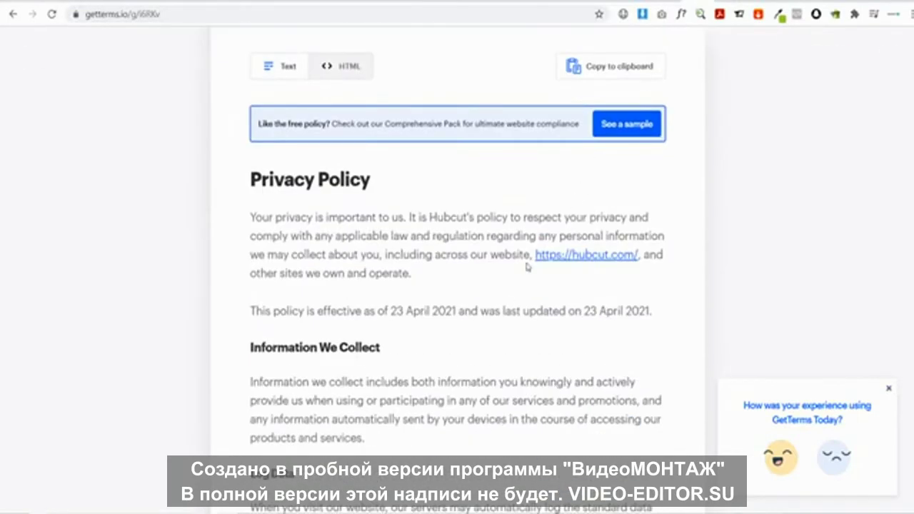
{"action": "scroll", "coordinate": [526, 265], "scroll_direction": "up", "scroll_amount": 5}
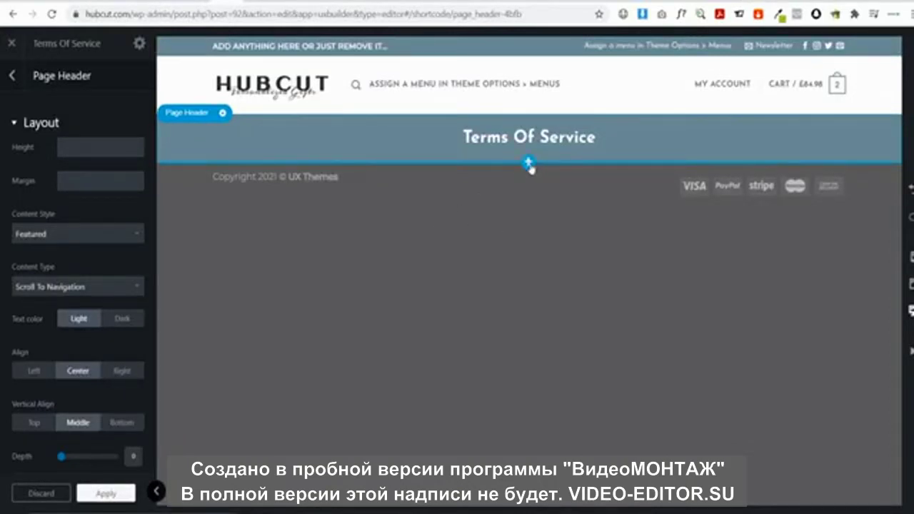
Add a One Column row under the header holding a Paragraph-preset text element
{"action": "left_click", "coordinate": [528, 163]}
{"action": "left_click", "coordinate": [47, 238]}
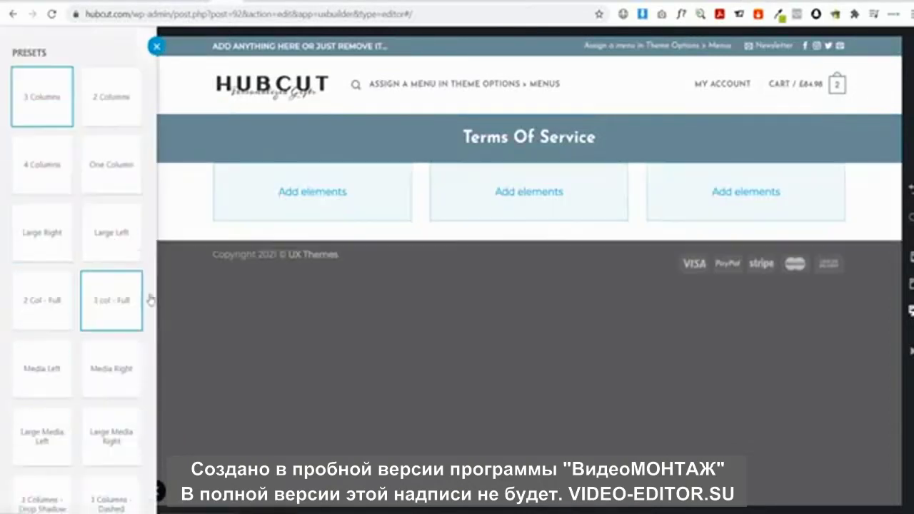
{"action": "left_click", "coordinate": [119, 180]}
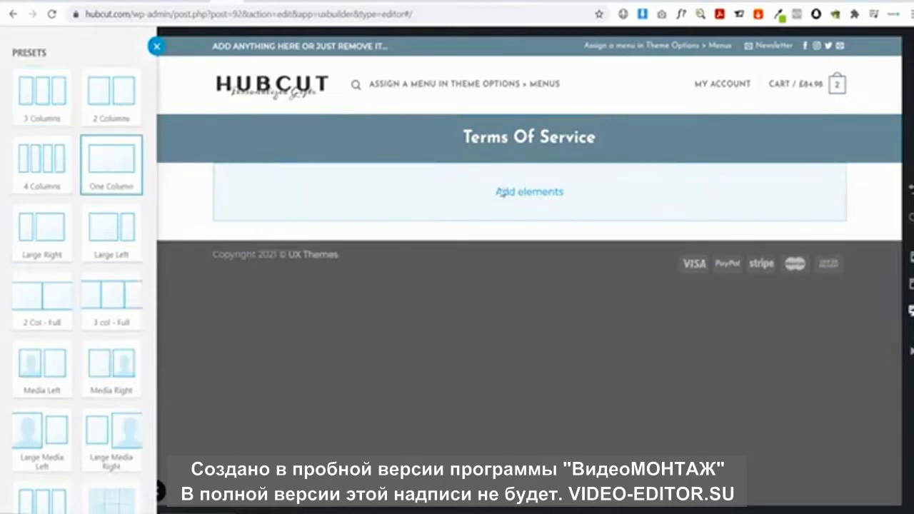
{"action": "left_click", "coordinate": [530, 191]}
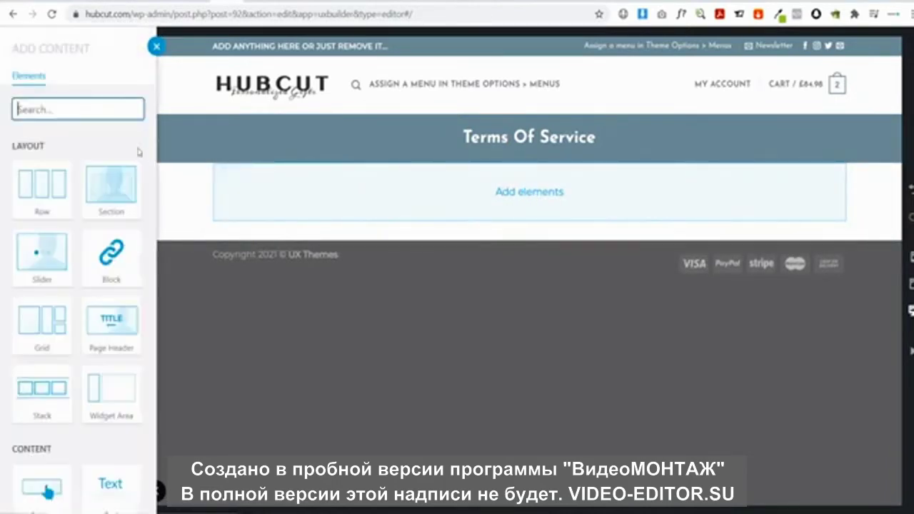
{"action": "type", "text": "tex"}
{"action": "left_click", "coordinate": [45, 178]}
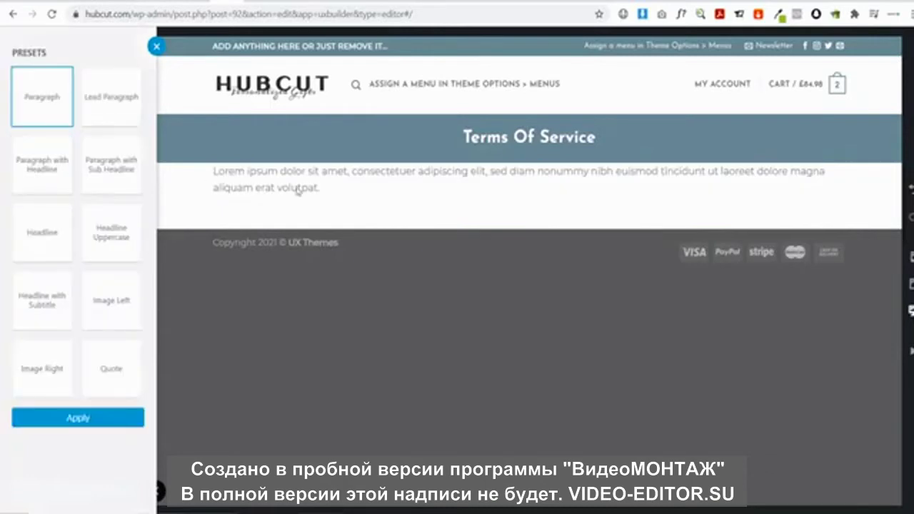
{"action": "left_click", "coordinate": [78, 418]}
{"action": "left_click", "coordinate": [107, 493]}
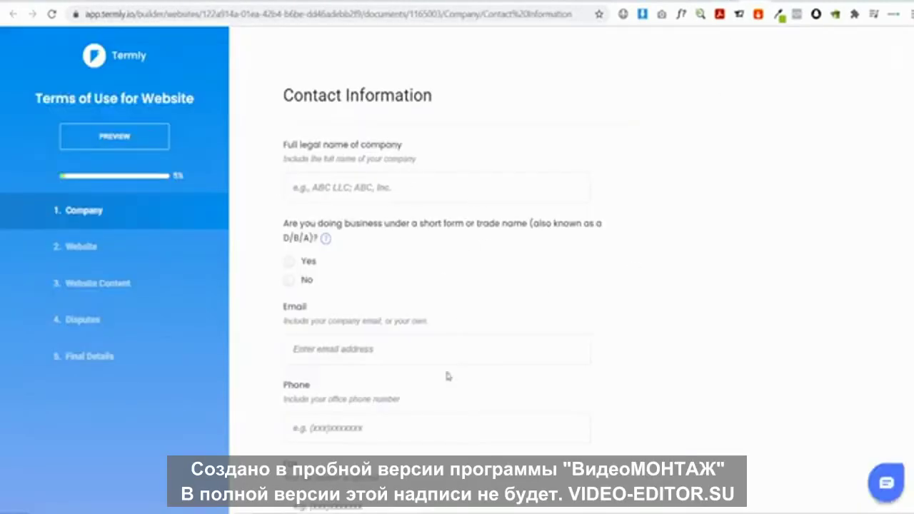
{"action": "scroll", "coordinate": [404, 203], "scroll_direction": "down", "scroll_amount": 2}
{"action": "scroll", "coordinate": [434, 230], "scroll_direction": "up", "scroll_amount": 2}
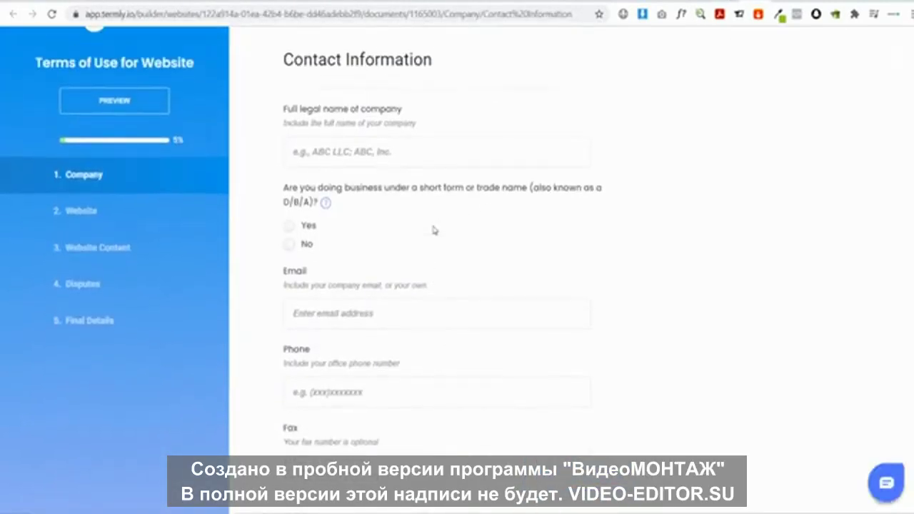
{"action": "scroll", "coordinate": [434, 230], "scroll_direction": "down", "scroll_amount": 2}
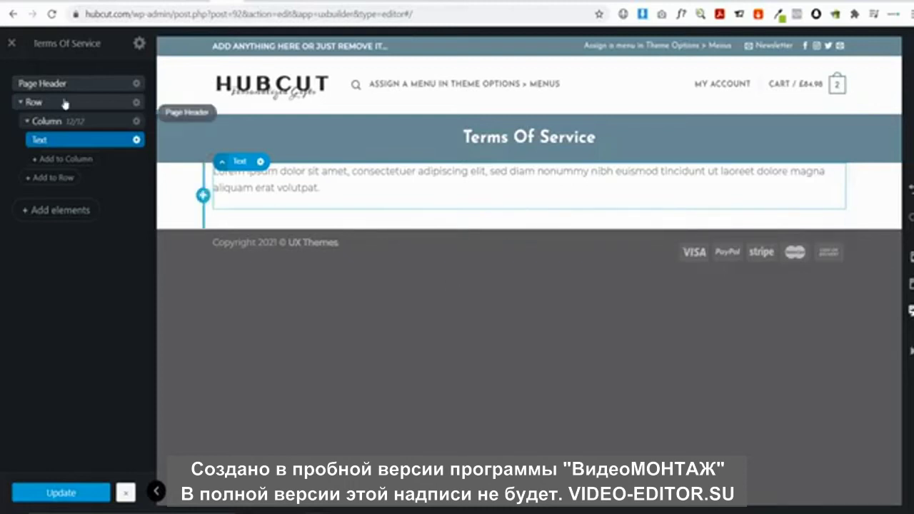
Leave UX Builder and start a new page titled 'Shipping & Delivery'
{"action": "left_click", "coordinate": [11, 45]}
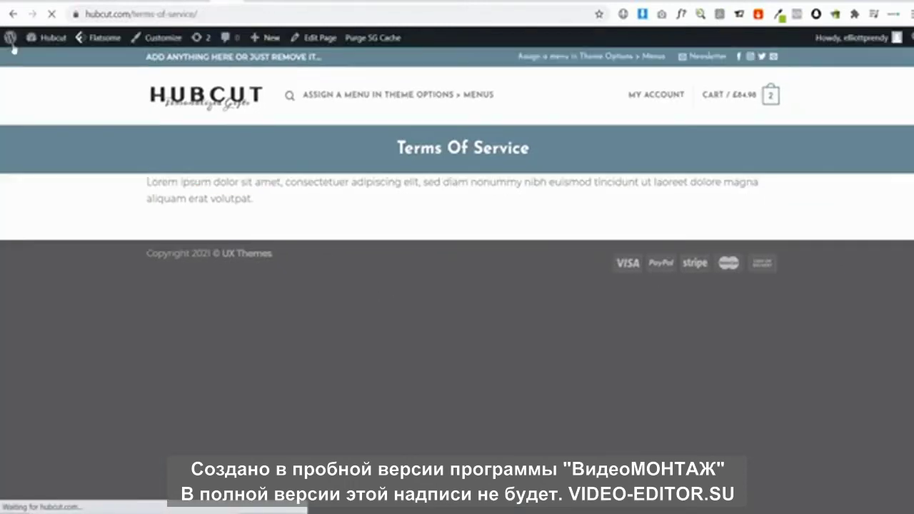
{"action": "left_click", "coordinate": [51, 38]}
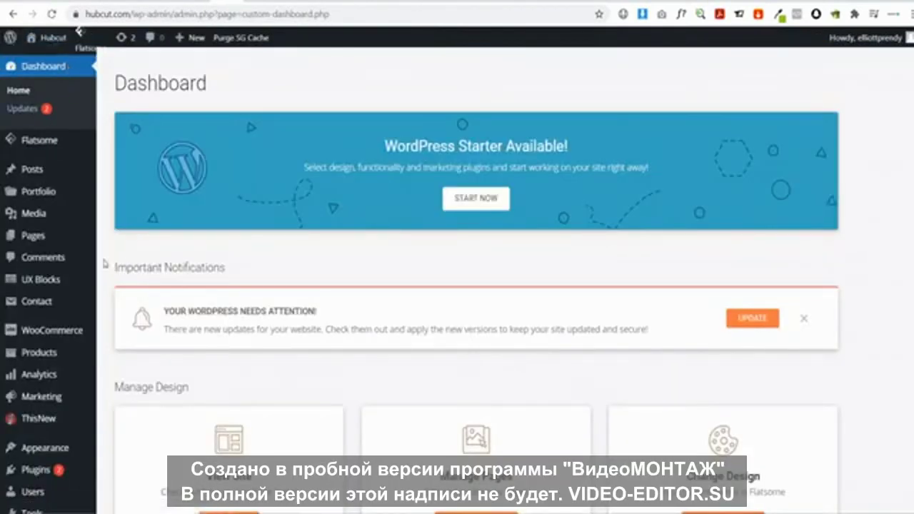
{"action": "mouse_move", "coordinate": [52, 237]}
{"action": "left_click", "coordinate": [118, 254]}
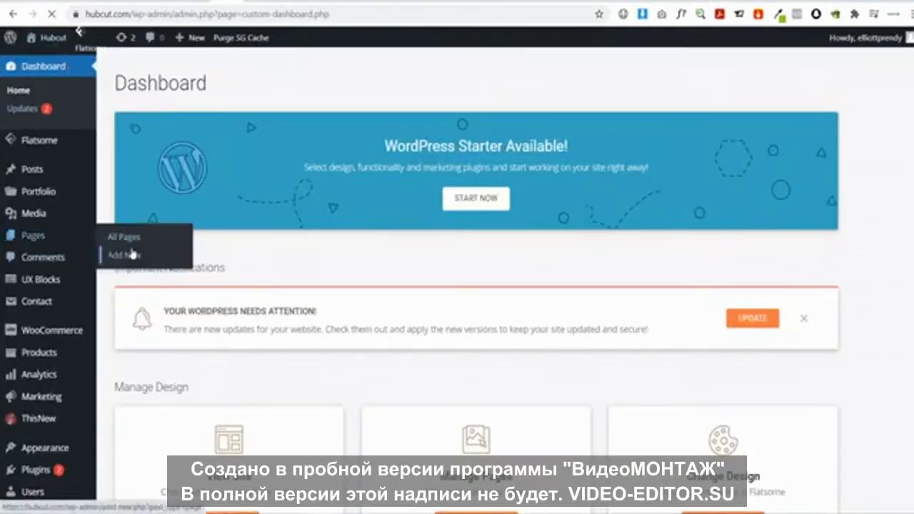
{"action": "type", "text": "Shi"}
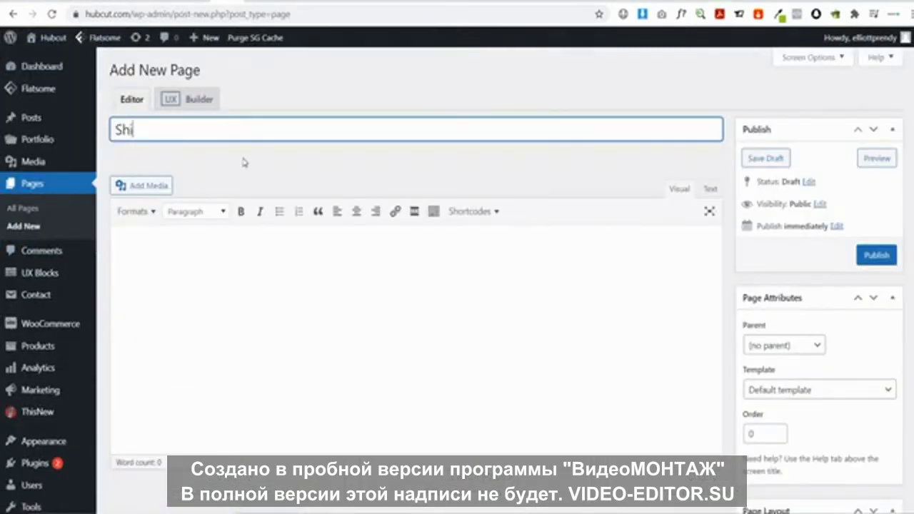
{"action": "type", "text": "pping & Delivery"}
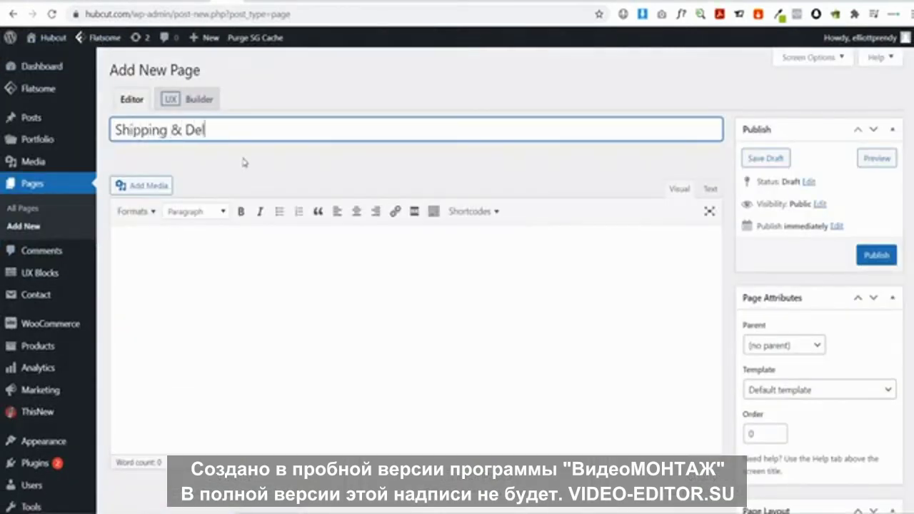
Give it the Page - Full Width template, publish it and view the live page
{"action": "left_click", "coordinate": [802, 392]}
{"action": "left_click", "coordinate": [778, 57]}
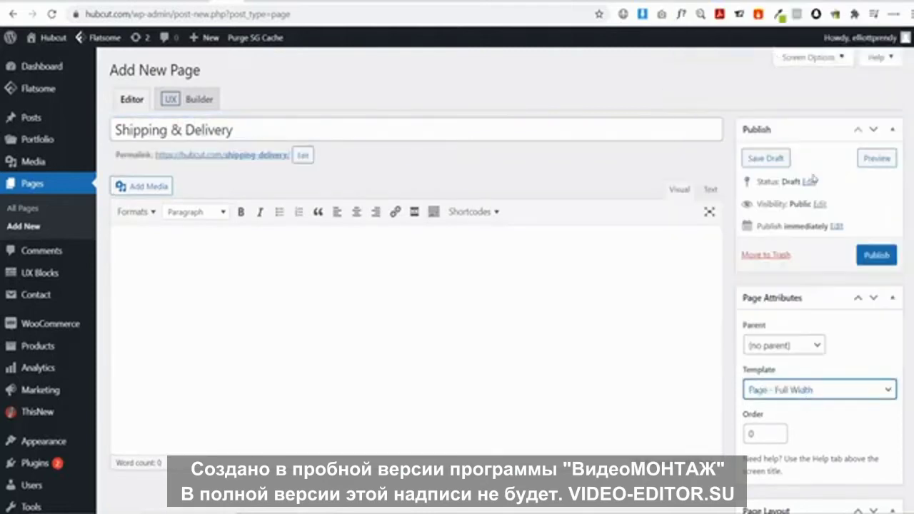
{"action": "left_click", "coordinate": [880, 258]}
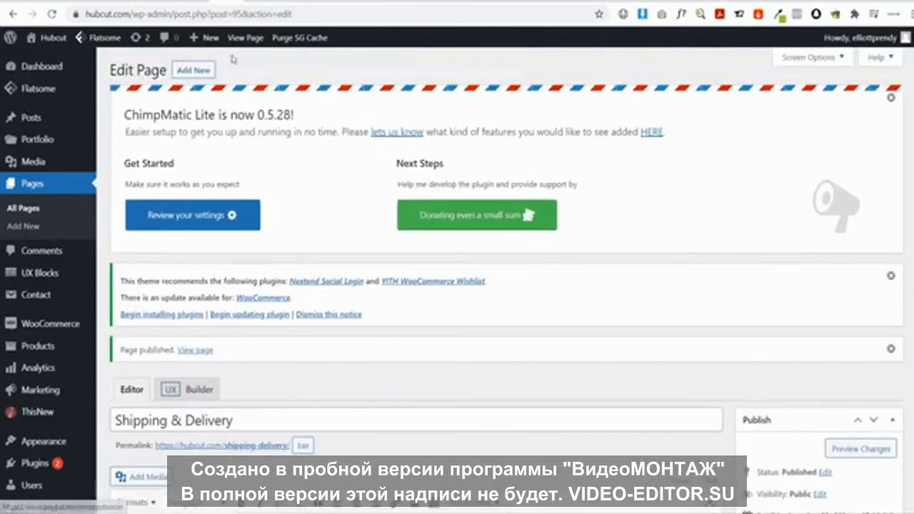
{"action": "left_click", "coordinate": [242, 38]}
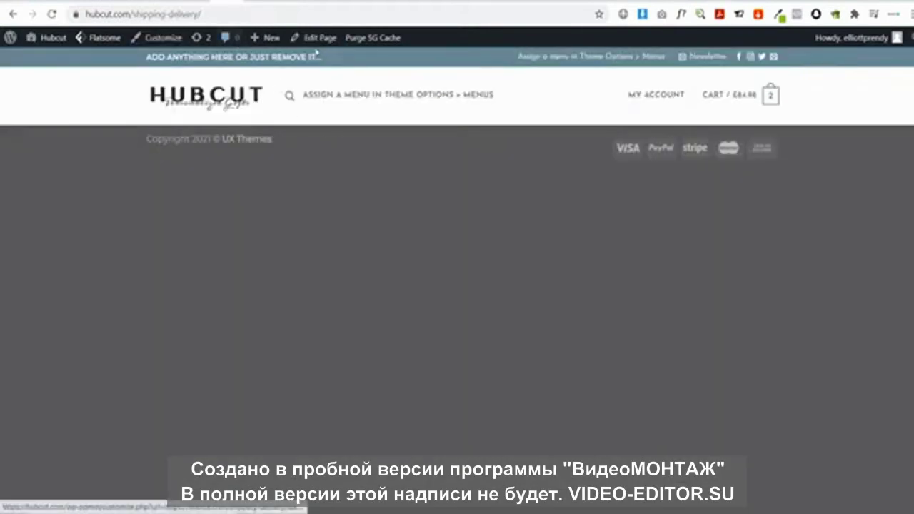
Open Shipping & Delivery in UX Builder and scroll the ThisNew page to its Shipping & Delivery Time table
{"action": "mouse_move", "coordinate": [310, 40]}
{"action": "left_click", "coordinate": [318, 66]}
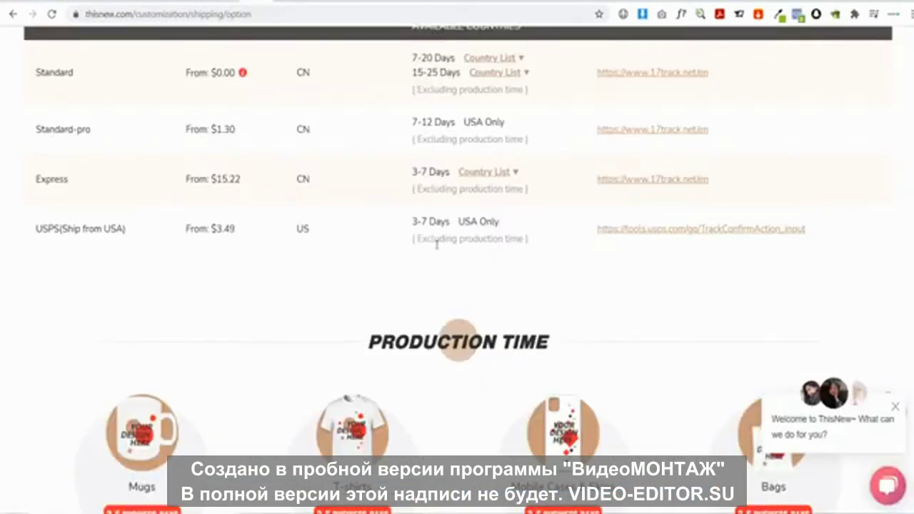
{"action": "scroll", "coordinate": [437, 242], "scroll_direction": "up", "scroll_amount": 15}
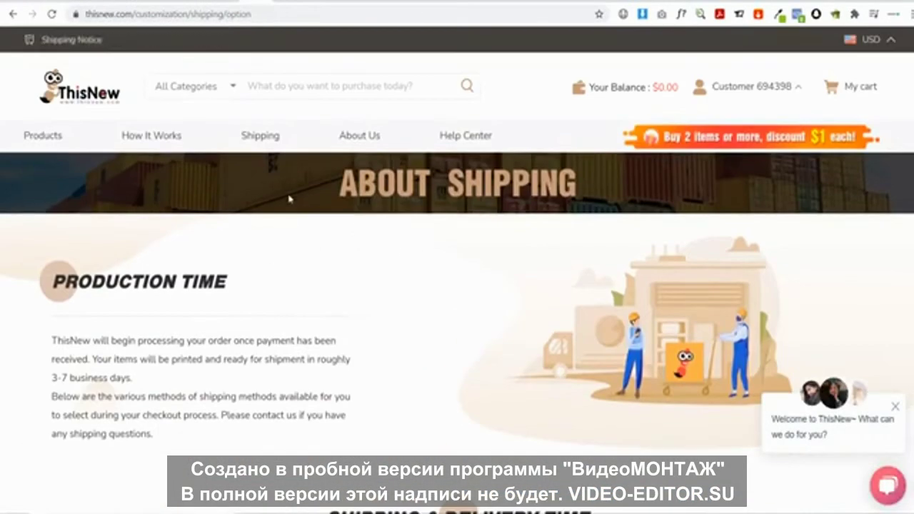
{"action": "scroll", "coordinate": [293, 197], "scroll_direction": "down", "scroll_amount": 6}
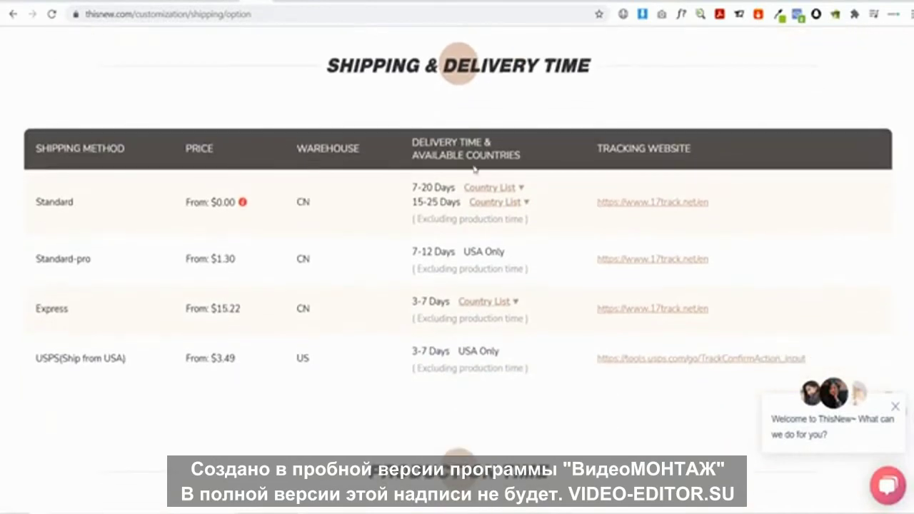
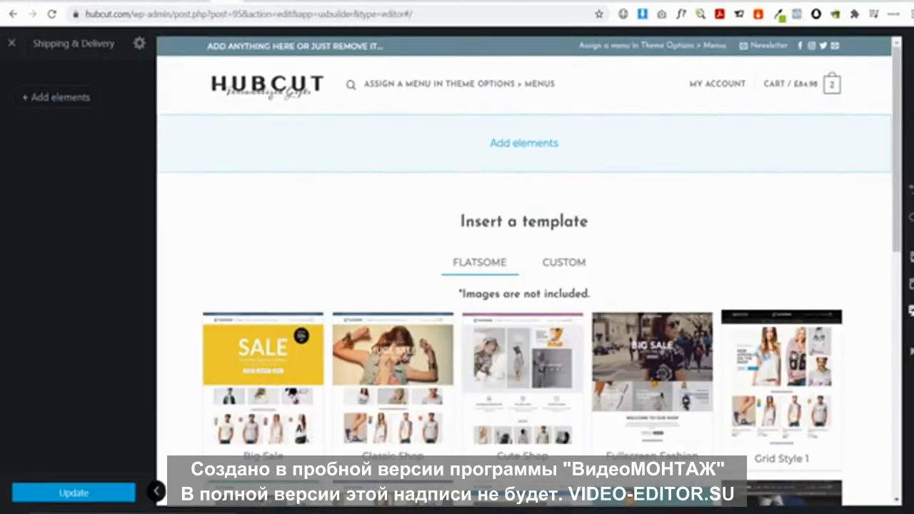
Add a Page Header with a centred title, using Scroll To Navigation instead of breadcrumbs
{"action": "left_click", "coordinate": [523, 145]}
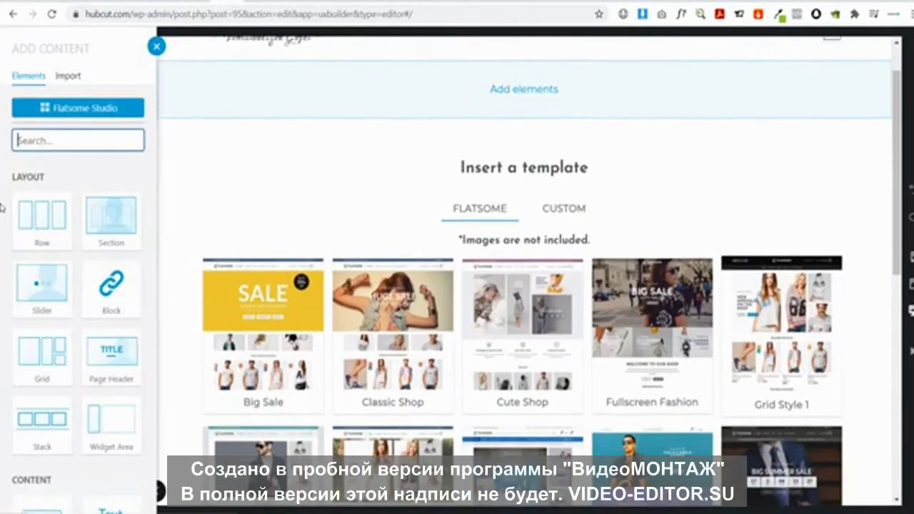
{"action": "left_click", "coordinate": [112, 351]}
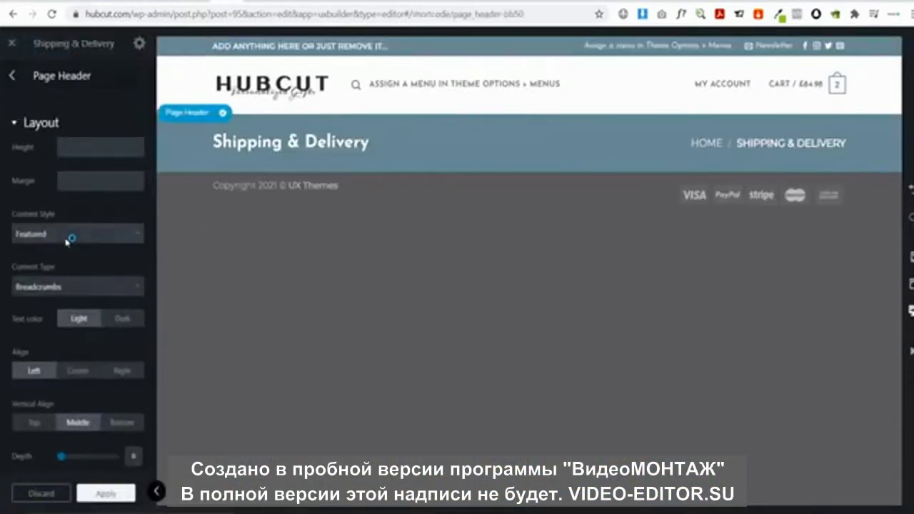
{"action": "left_click", "coordinate": [44, 286]}
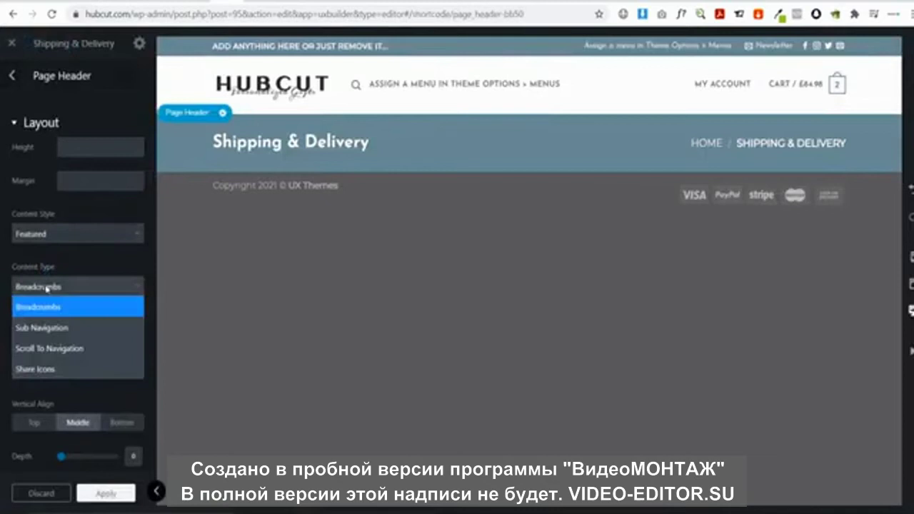
{"action": "left_click", "coordinate": [56, 352]}
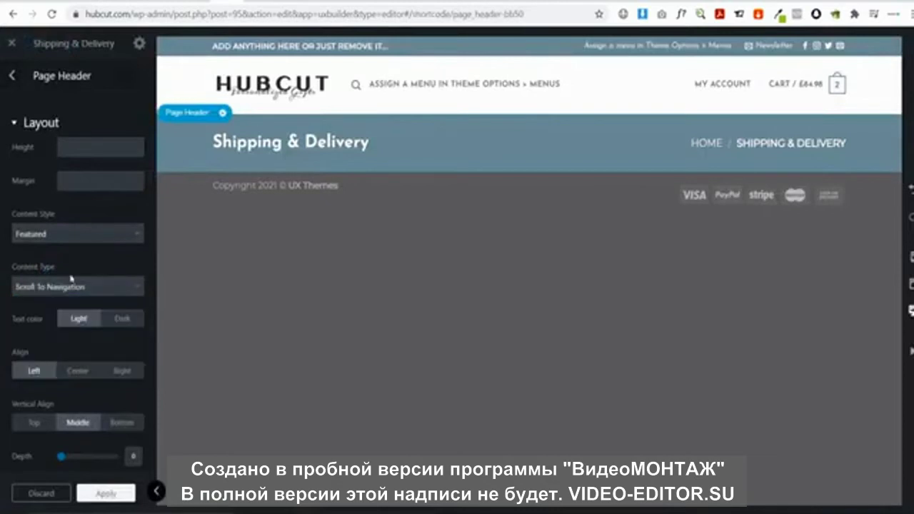
{"action": "left_click", "coordinate": [78, 370]}
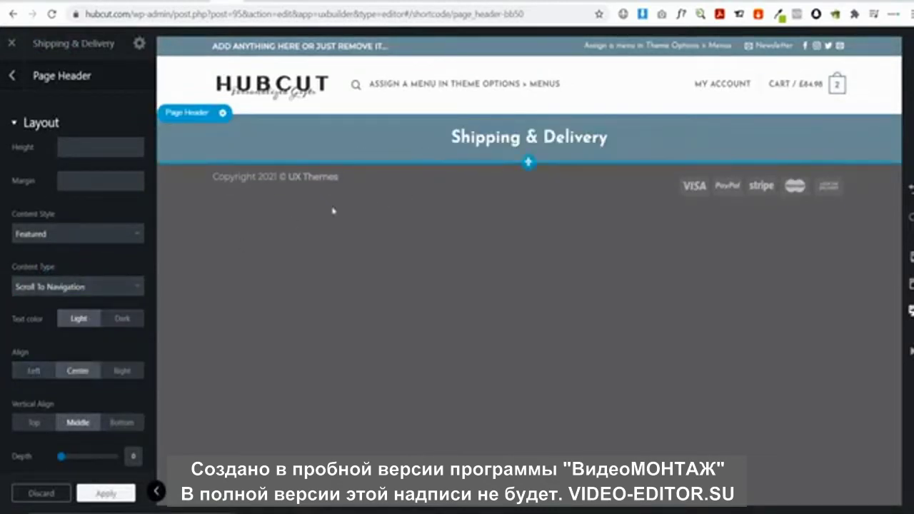
{"action": "left_click", "coordinate": [528, 165]}
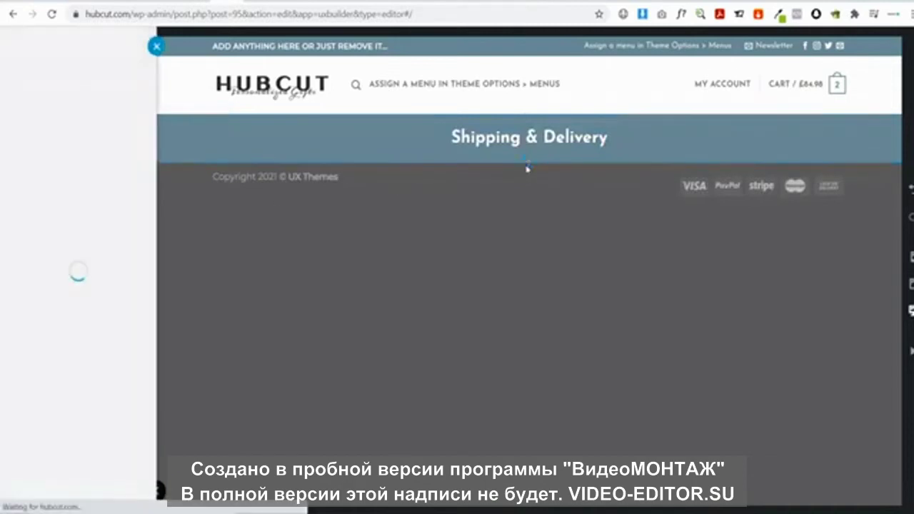
Insert a single-column row beneath the page header
{"action": "left_click", "coordinate": [42, 216]}
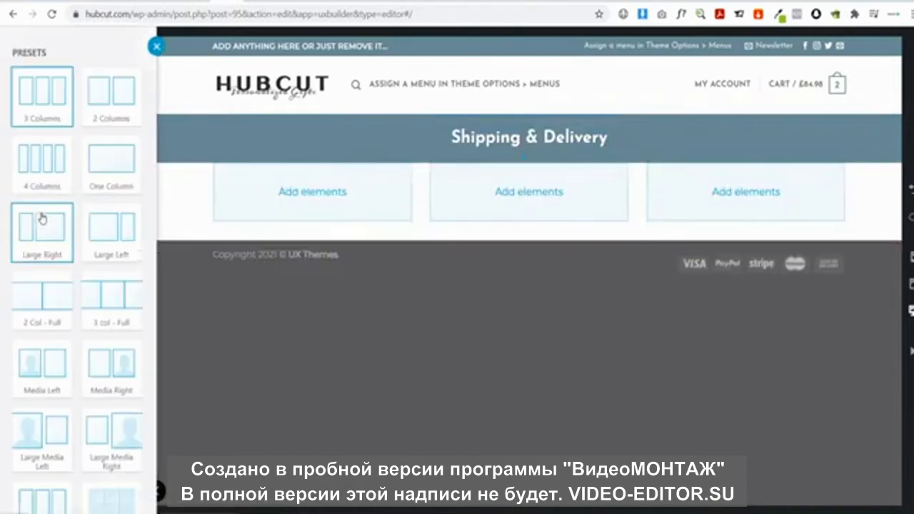
{"action": "left_click", "coordinate": [124, 167]}
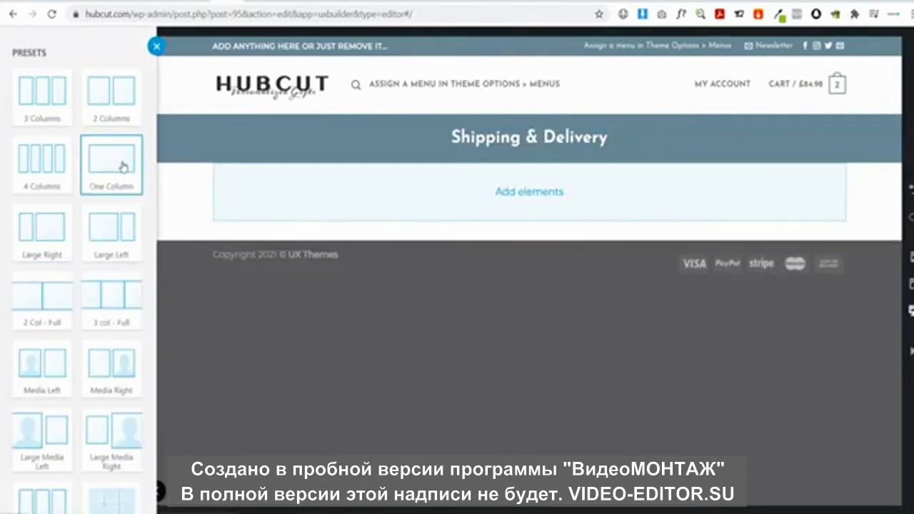
{"action": "scroll", "coordinate": [107, 497], "scroll_direction": "down", "scroll_amount": 2}
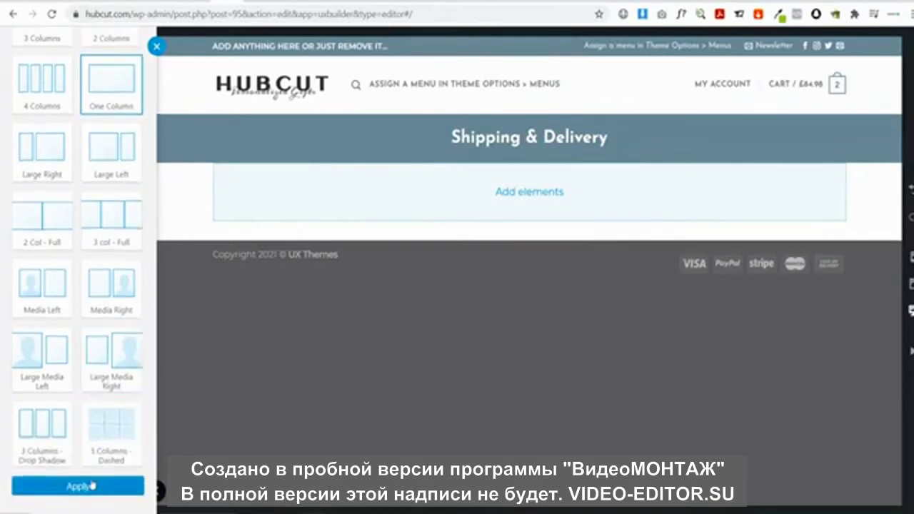
{"action": "left_click", "coordinate": [92, 486]}
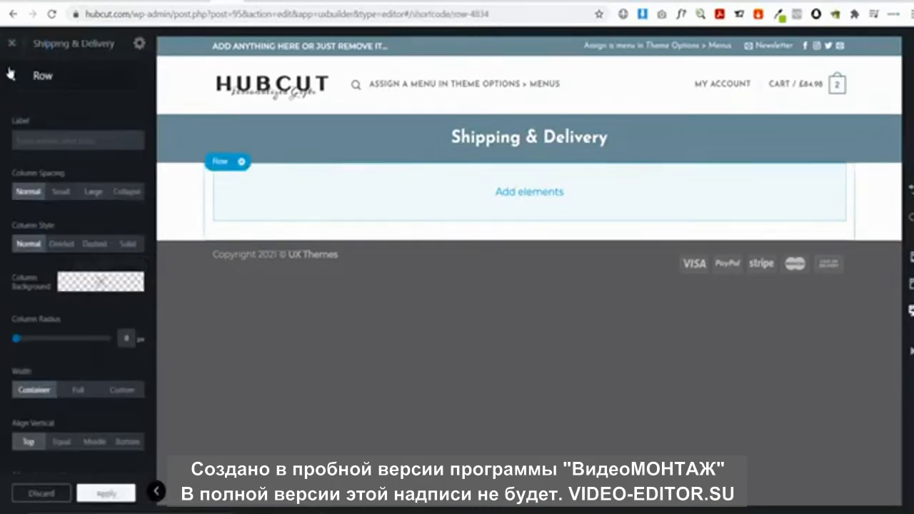
{"action": "left_click", "coordinate": [10, 74]}
Add a Tabs block to the column and copy the word 'Standard' from the supplier page
{"action": "left_click", "coordinate": [532, 197]}
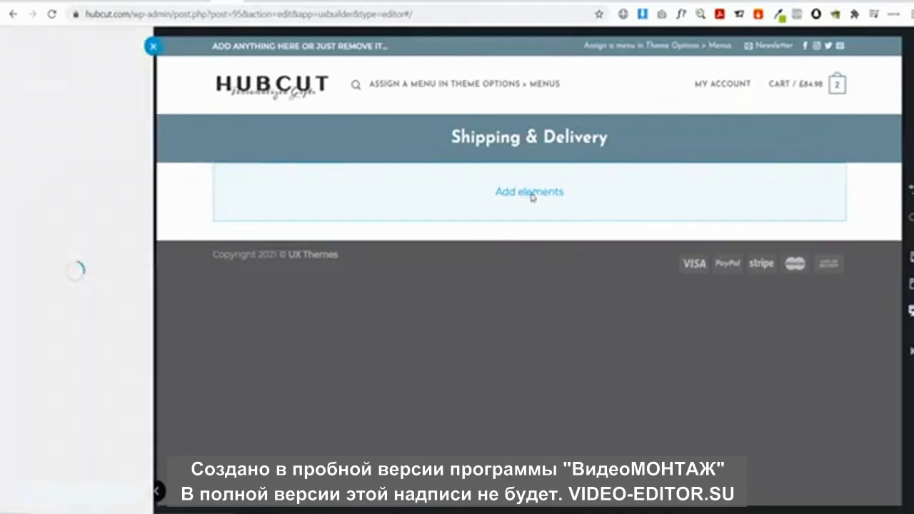
{"action": "type", "text": "tab"}
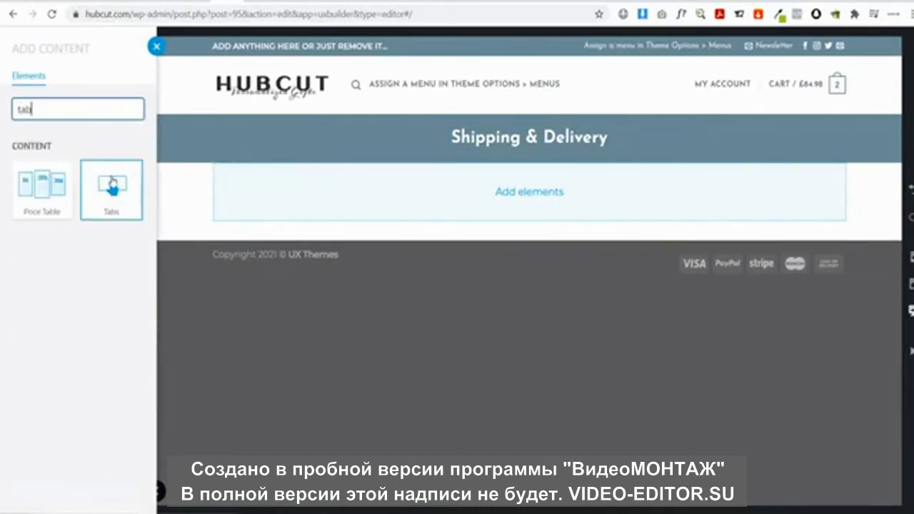
{"action": "left_click", "coordinate": [111, 187]}
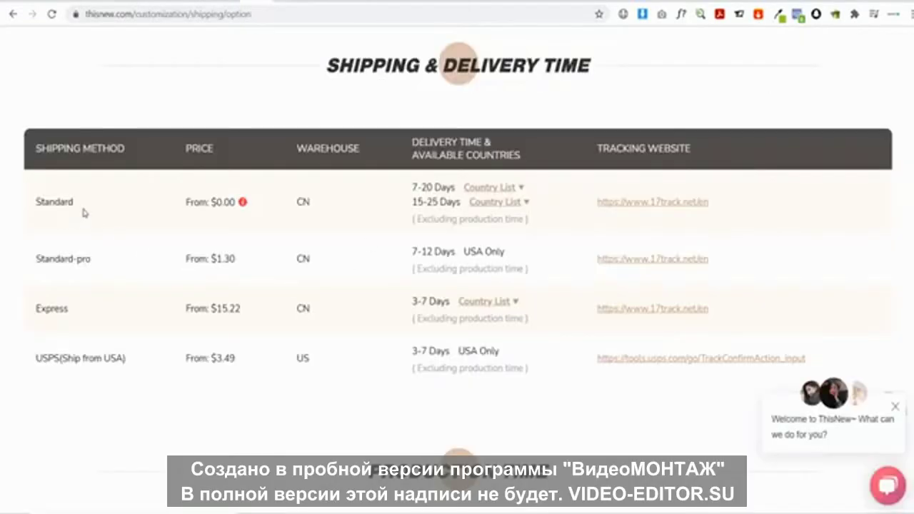
{"action": "left_click_drag", "start_coordinate": [84, 212], "coordinate": [34, 207]}
{"action": "key", "text": "ctrl+c"}
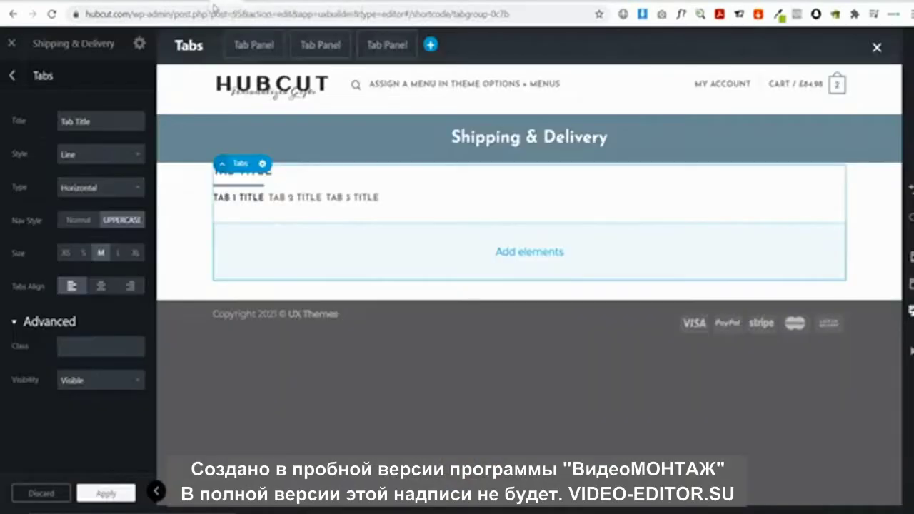
Title the tab group 'Standard Shipping' and name the tabs POPULAR COUNTRIES and EUROPE
{"action": "left_click_drag", "start_coordinate": [120, 121], "coordinate": [36, 125]}
{"action": "key", "text": "ctrl+v"}
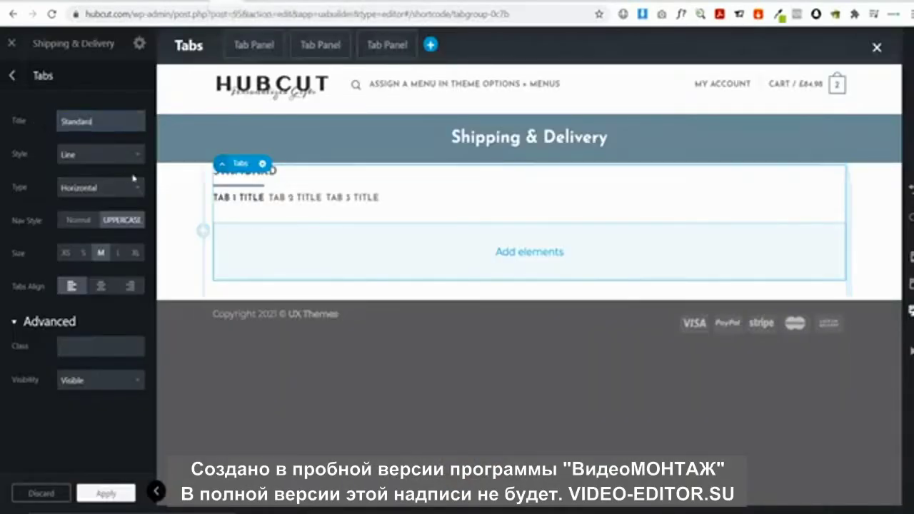
{"action": "type", "text": "Shipping"}
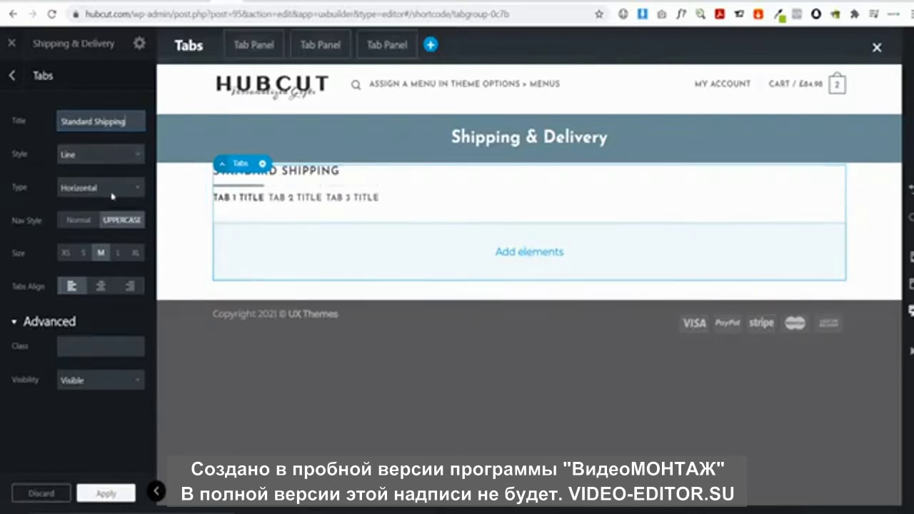
{"action": "left_click", "coordinate": [244, 201]}
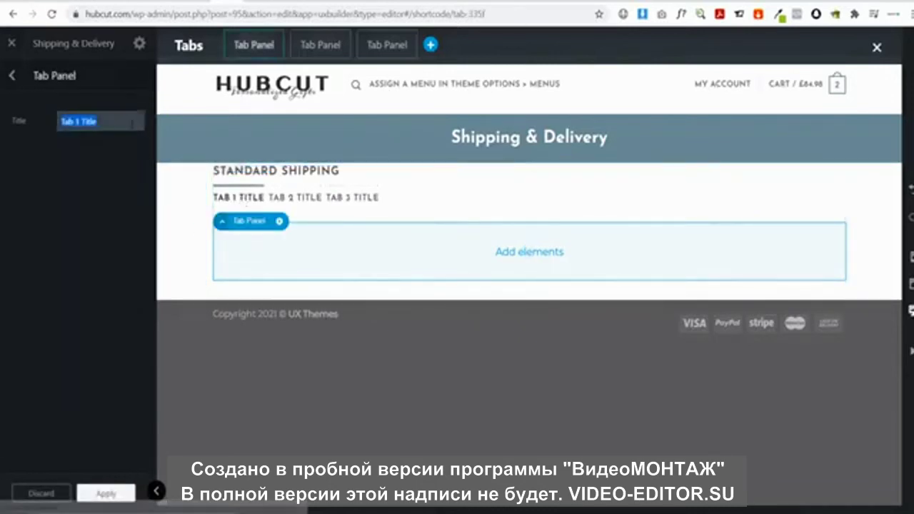
{"action": "type", "text": "o"}
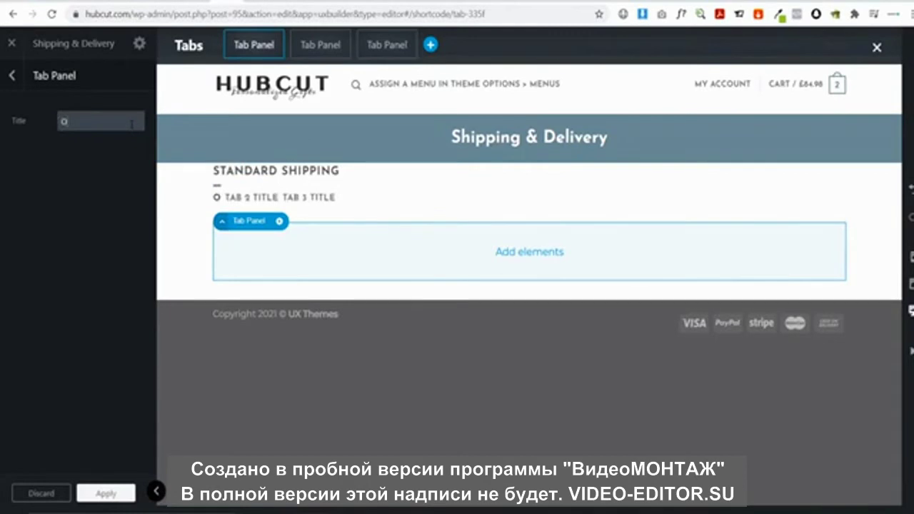
{"action": "key", "text": "BackSpace"}
{"action": "type", "text": "POP"}
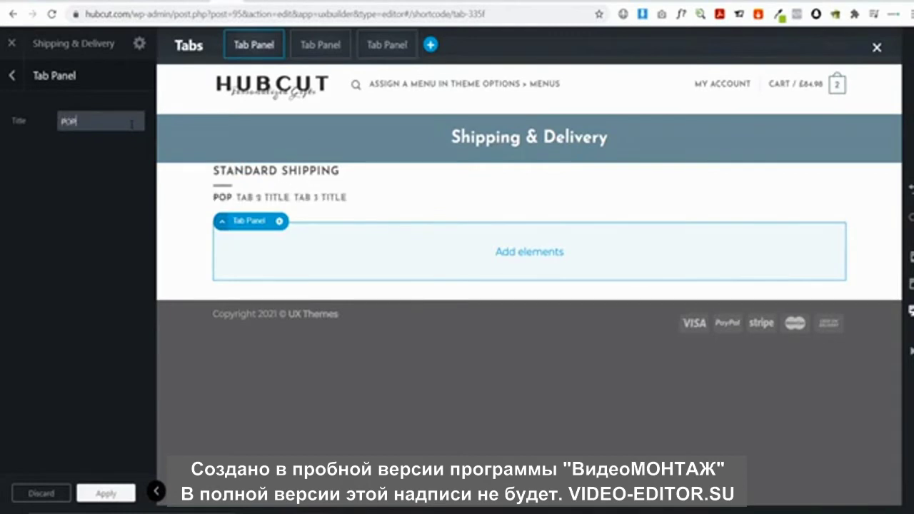
{"action": "type", "text": "ULAR"}
{"action": "key", "text": "BackSpace"}
{"action": "key", "text": "BackSpace"}
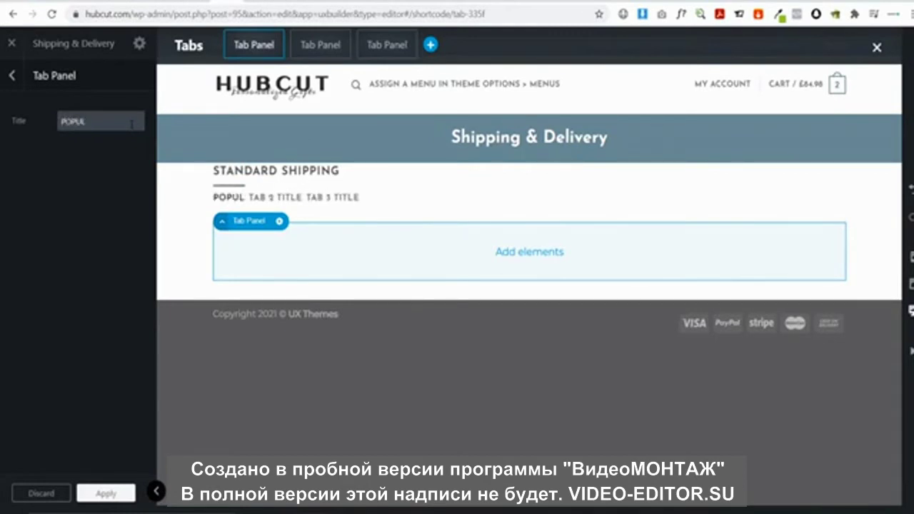
{"action": "type", "text": "AR COU"}
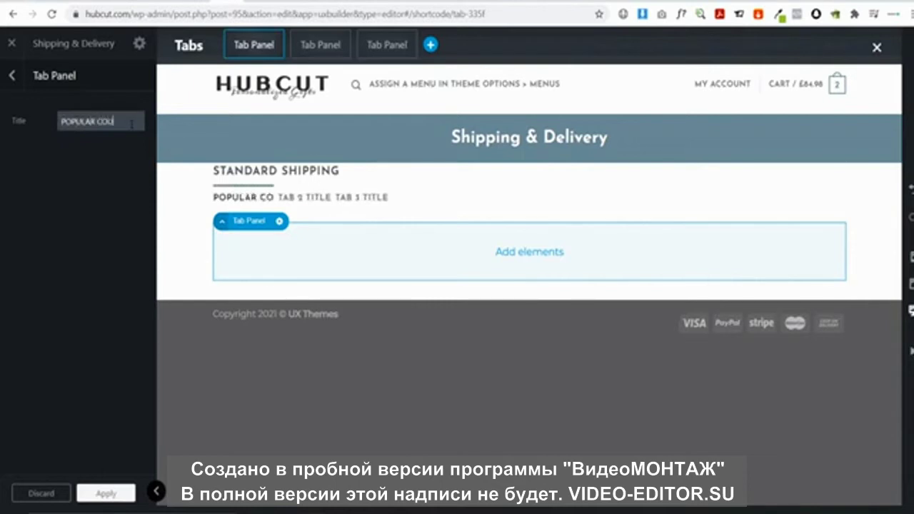
{"action": "type", "text": "NTRIES"}
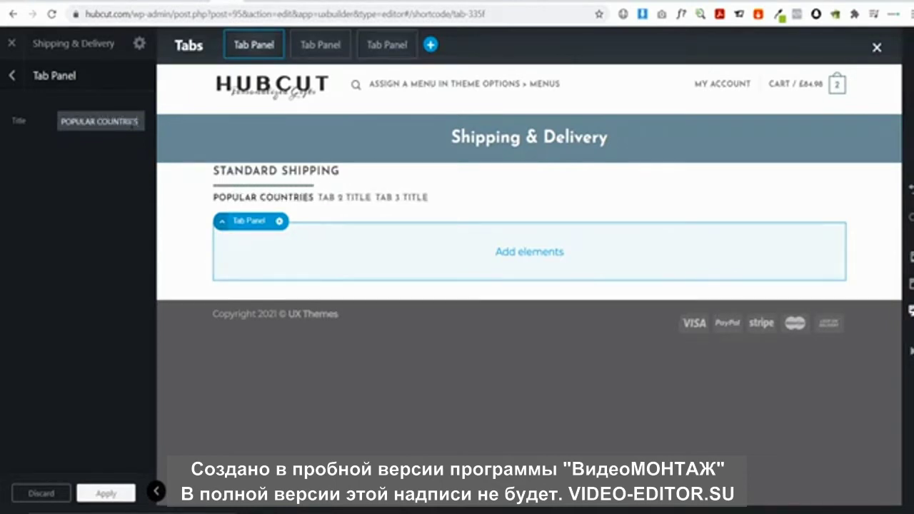
{"action": "left_click", "coordinate": [361, 200]}
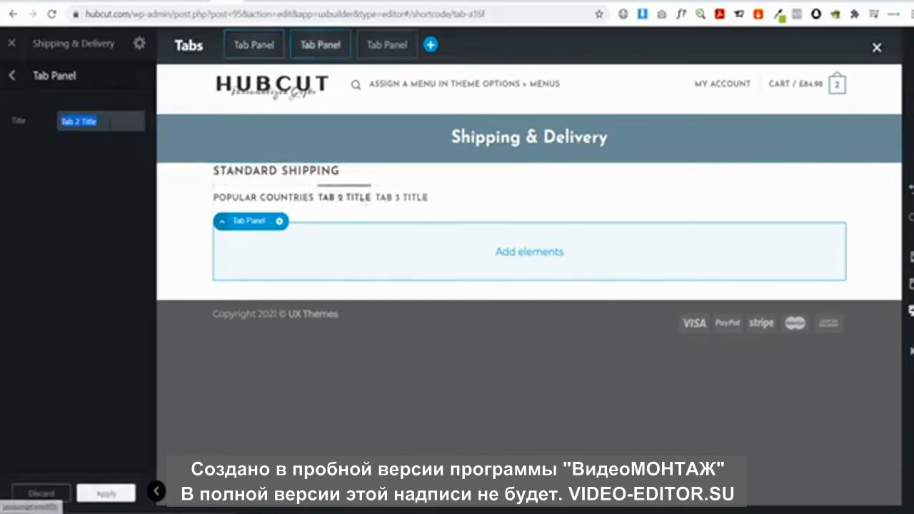
{"action": "type", "text": "EUROPE"}
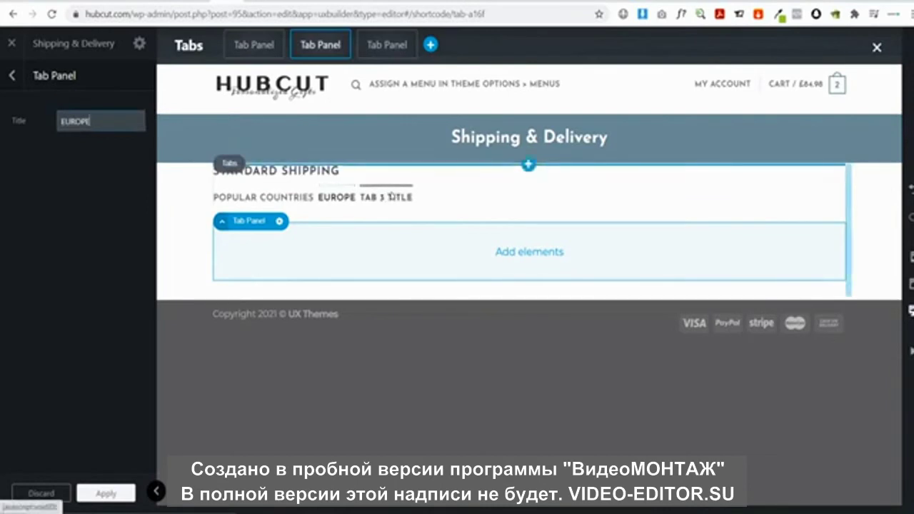
Delete the unused third tab panel from the Tabs block
{"action": "left_click", "coordinate": [404, 197]}
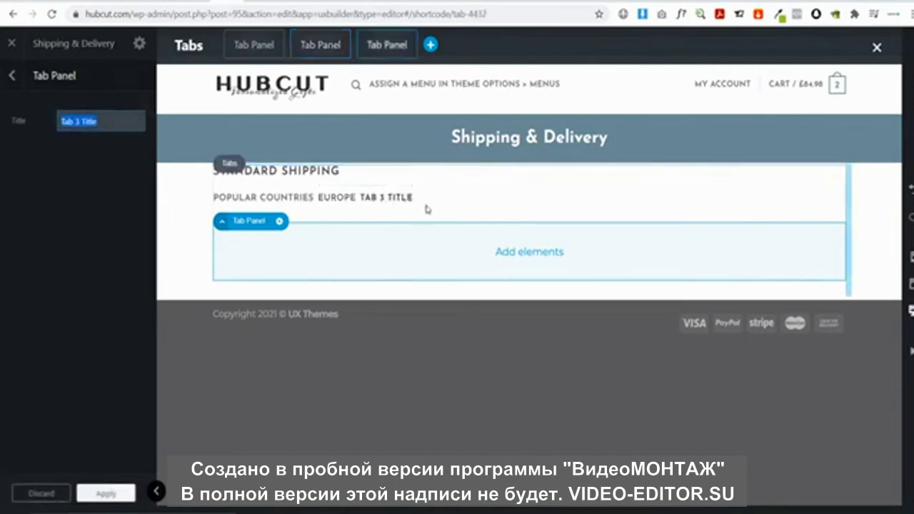
{"action": "left_click", "coordinate": [10, 77]}
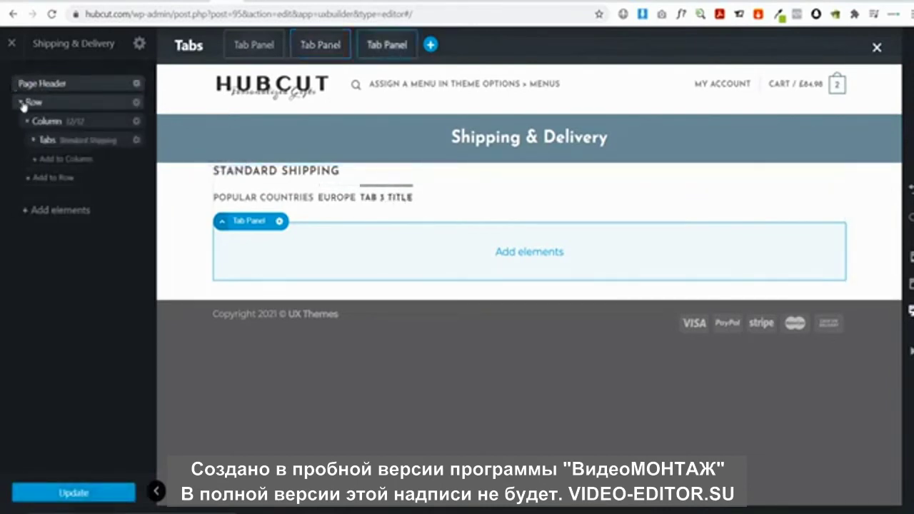
{"action": "left_click", "coordinate": [34, 140]}
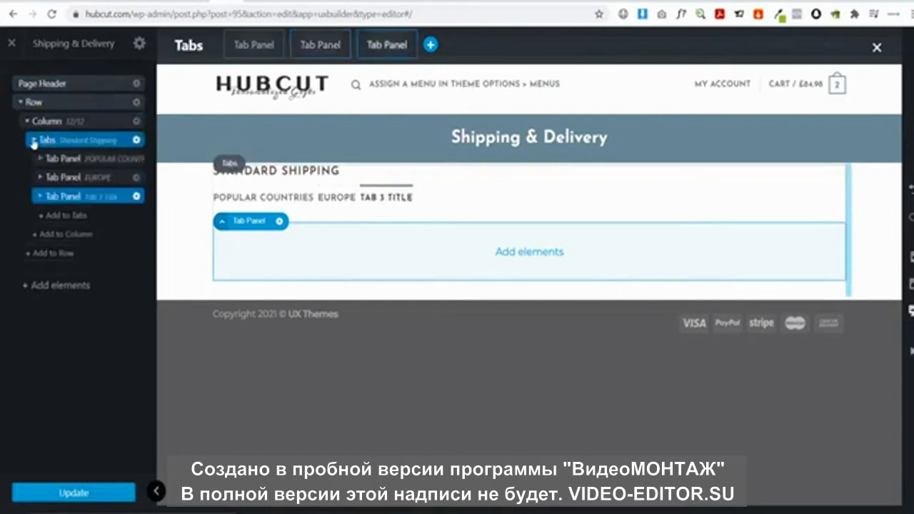
{"action": "left_click", "coordinate": [136, 196]}
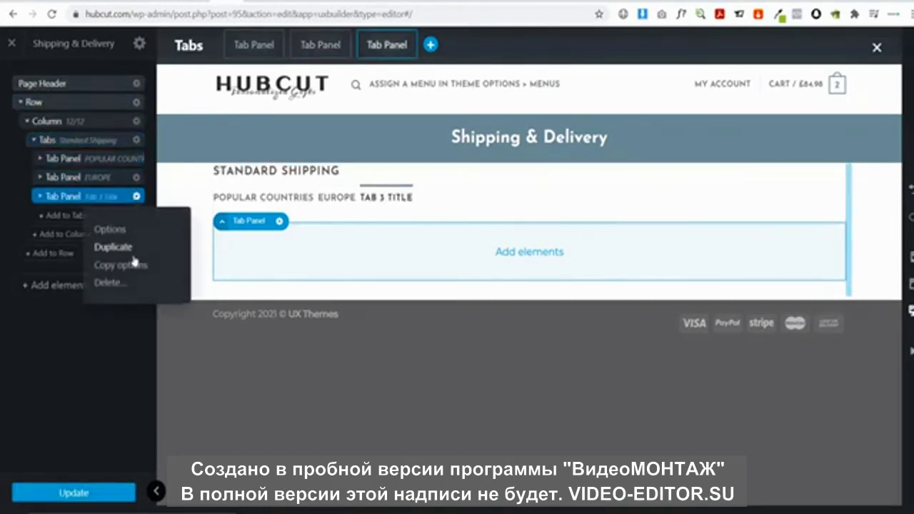
{"action": "left_click", "coordinate": [107, 283]}
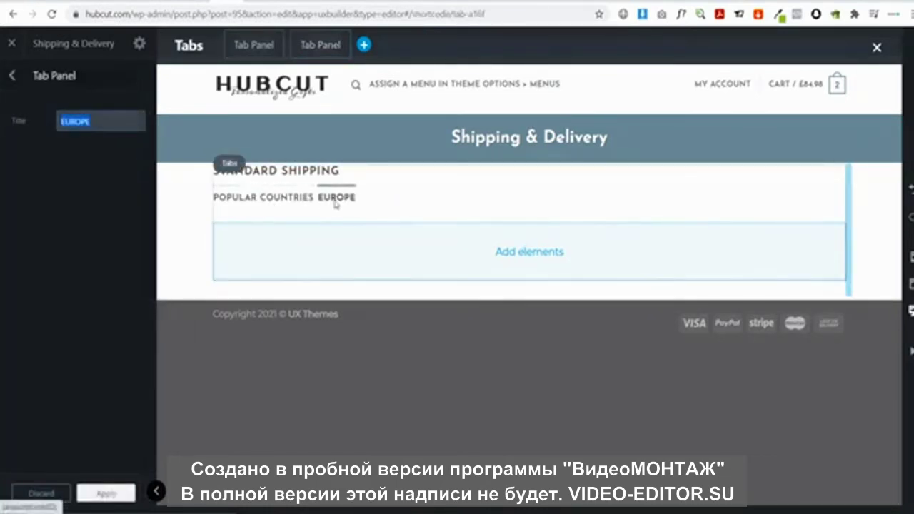
{"action": "left_click", "coordinate": [277, 199]}
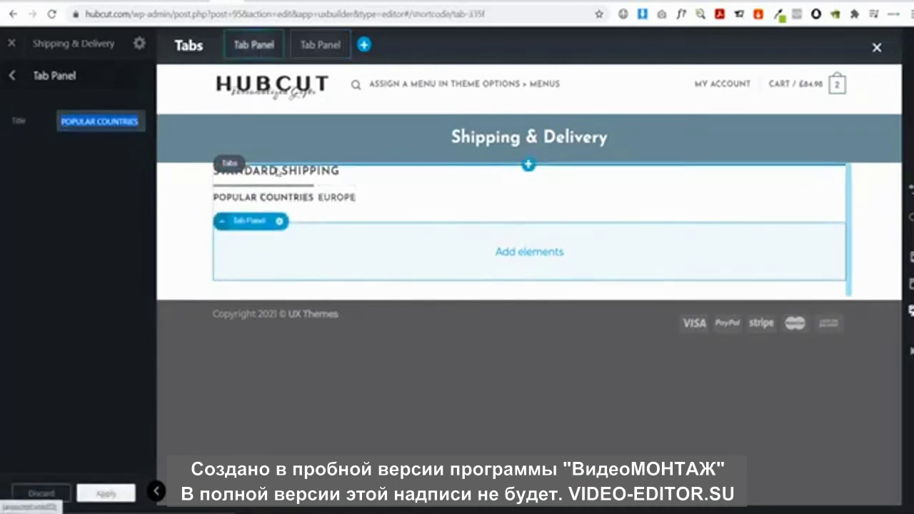
Try the Line Grow, Line Bottom and Outline tab styles, settling on the boxed Tabs style
{"action": "left_click", "coordinate": [278, 172]}
{"action": "left_click", "coordinate": [100, 154]}
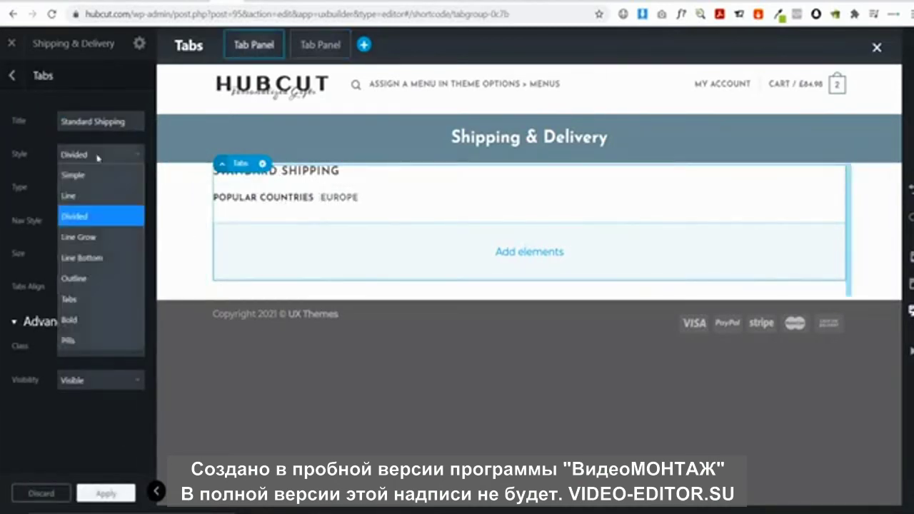
{"action": "left_click", "coordinate": [93, 238]}
{"action": "left_click", "coordinate": [100, 155]}
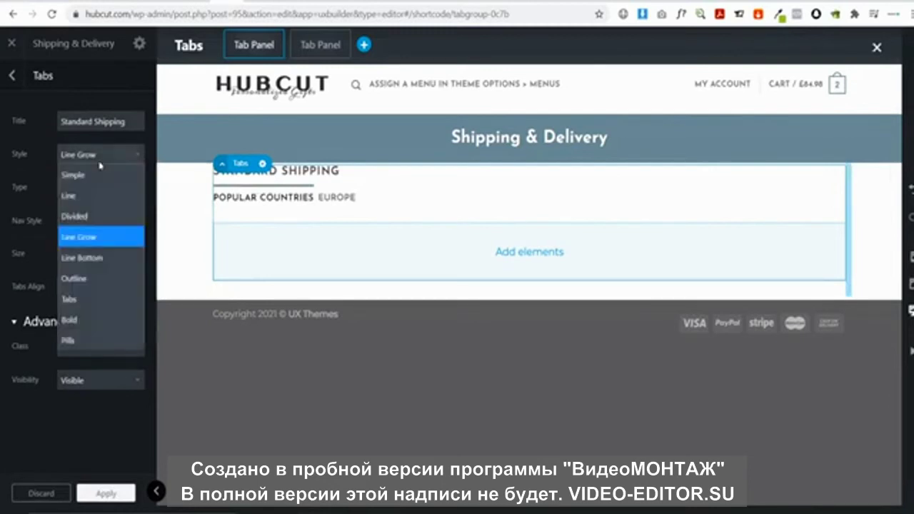
{"action": "left_click", "coordinate": [100, 257]}
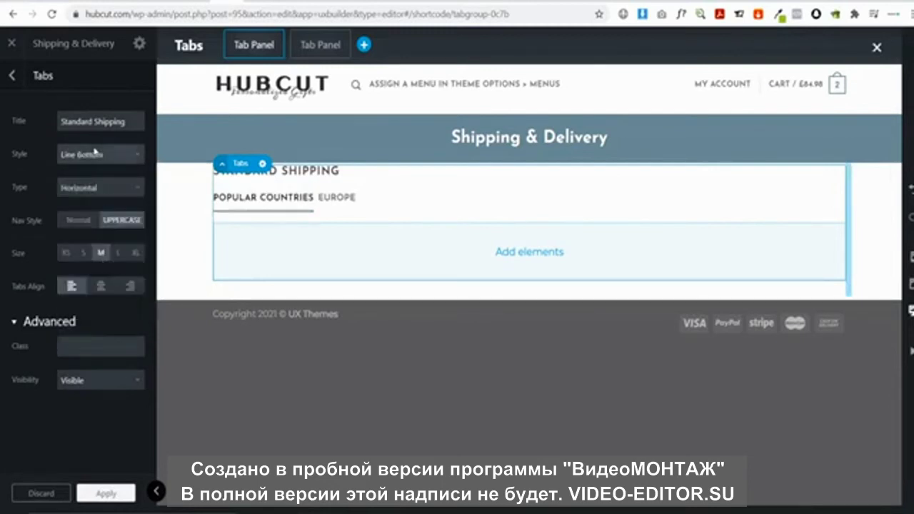
{"action": "left_click", "coordinate": [97, 152]}
{"action": "left_click", "coordinate": [100, 278]}
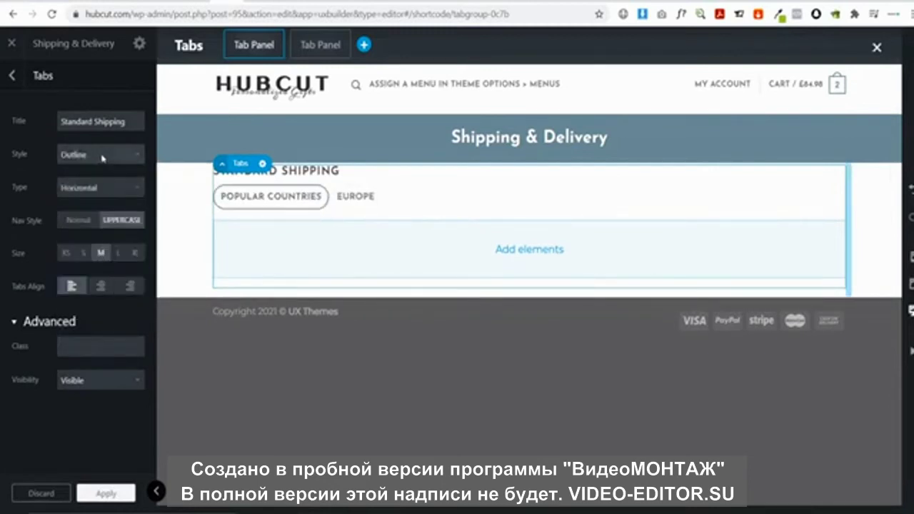
{"action": "left_click", "coordinate": [102, 157]}
{"action": "left_click", "coordinate": [107, 299]}
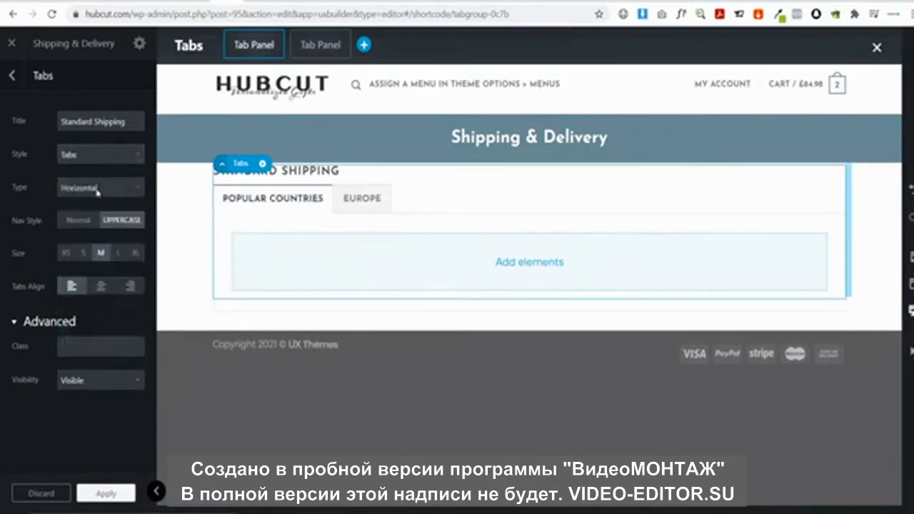
Preview the EUROPE and POPULAR COUNTRIES tabs in the boxed style
{"action": "left_click", "coordinate": [358, 209]}
{"action": "left_click", "coordinate": [305, 205]}
{"action": "left_click", "coordinate": [357, 203]}
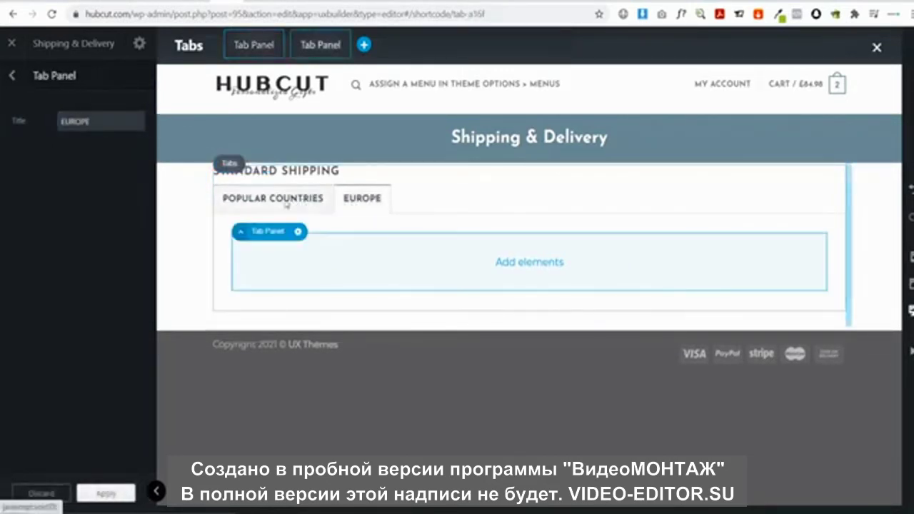
{"action": "left_click", "coordinate": [307, 205]}
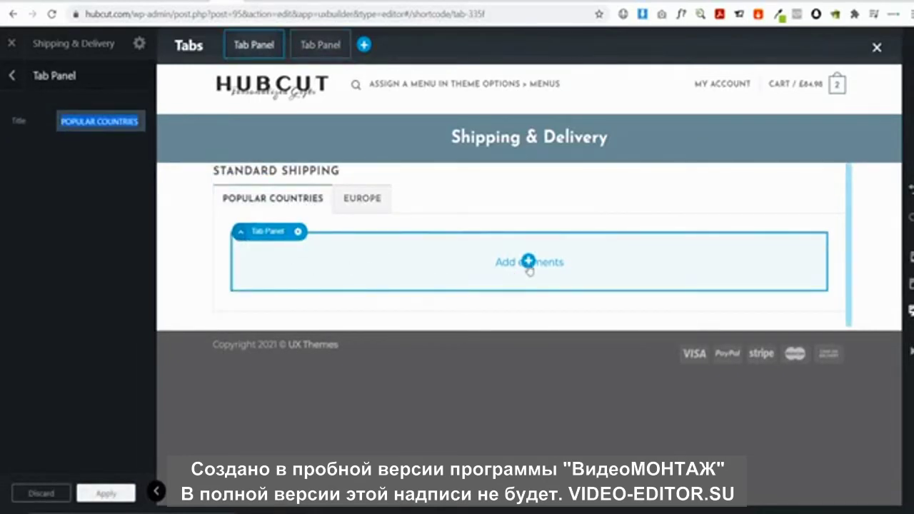
{"action": "left_click", "coordinate": [529, 261]}
Insert an Accordion and title its items UNITED STATES, UNITED KINGDOM and AUSTRALIA
{"action": "type", "text": "a"}
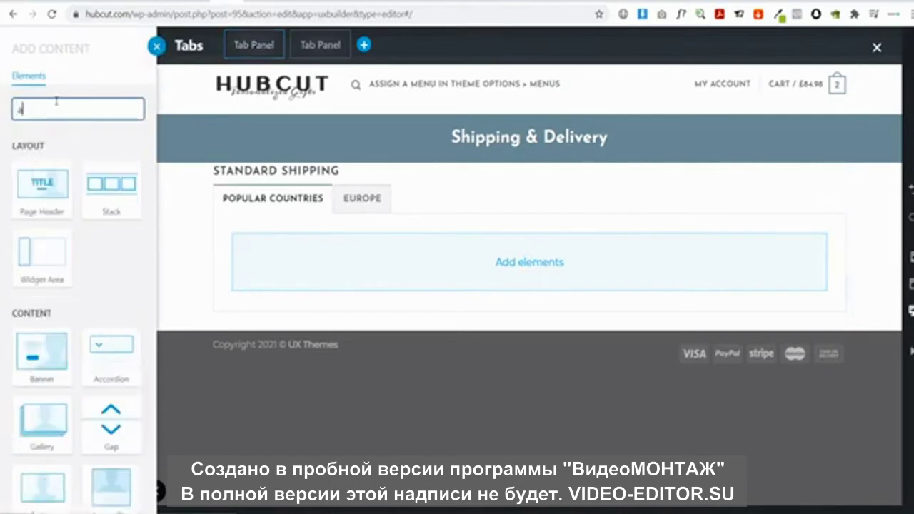
{"action": "type", "text": "cc"}
{"action": "left_click", "coordinate": [33, 176]}
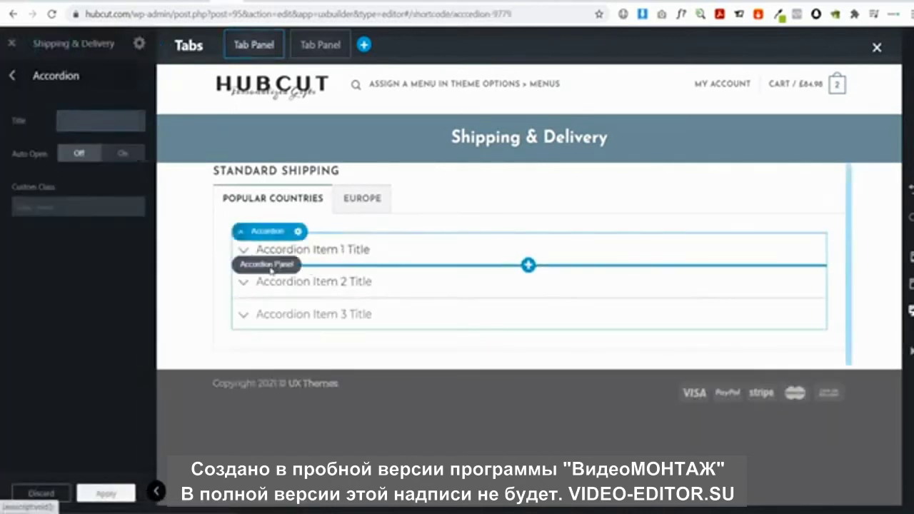
{"action": "left_click", "coordinate": [301, 252]}
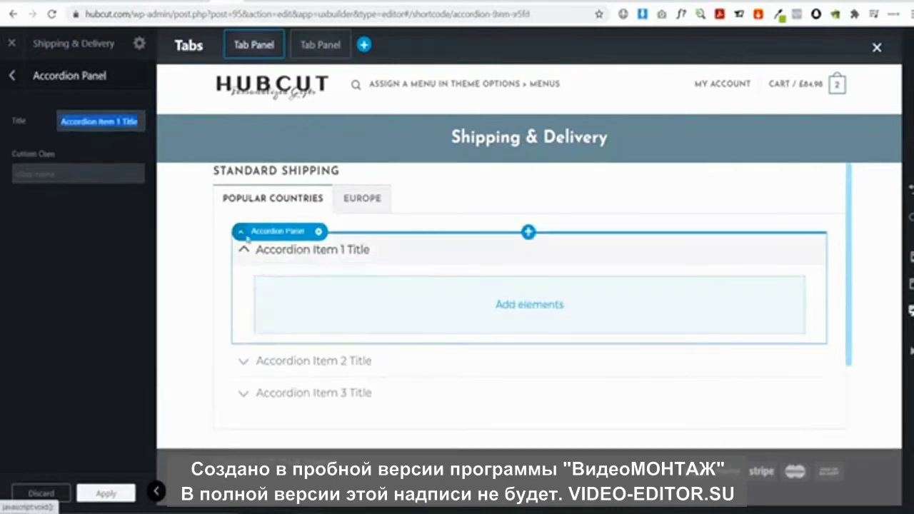
{"action": "type", "text": "UNITE"}
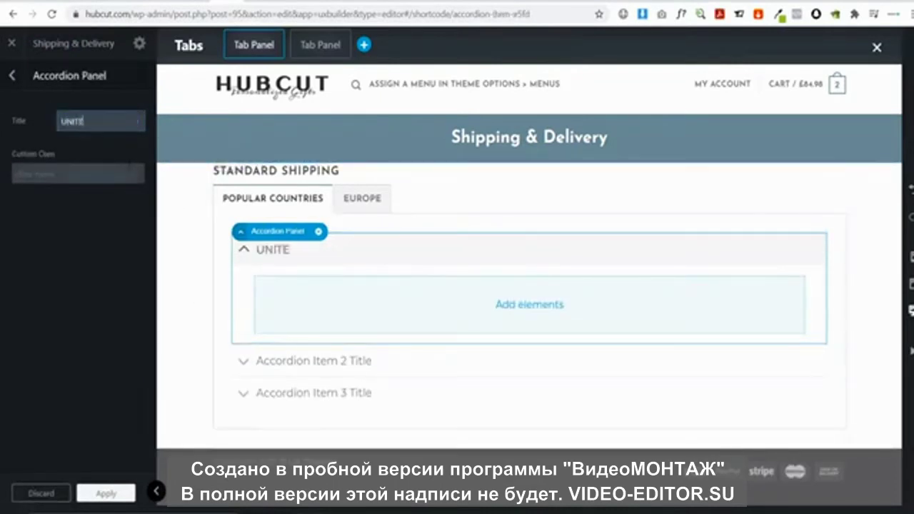
{"action": "type", "text": "D STATES"}
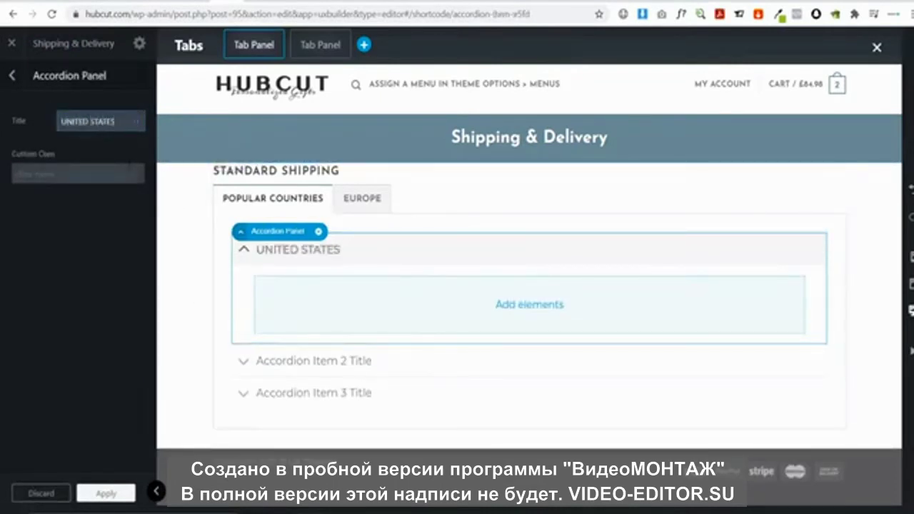
{"action": "left_click", "coordinate": [314, 361]}
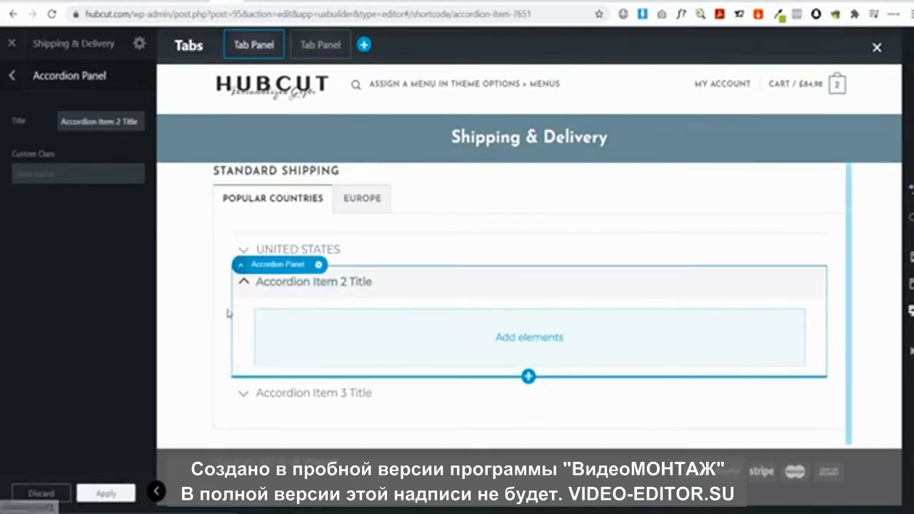
{"action": "type", "text": "UNIT"}
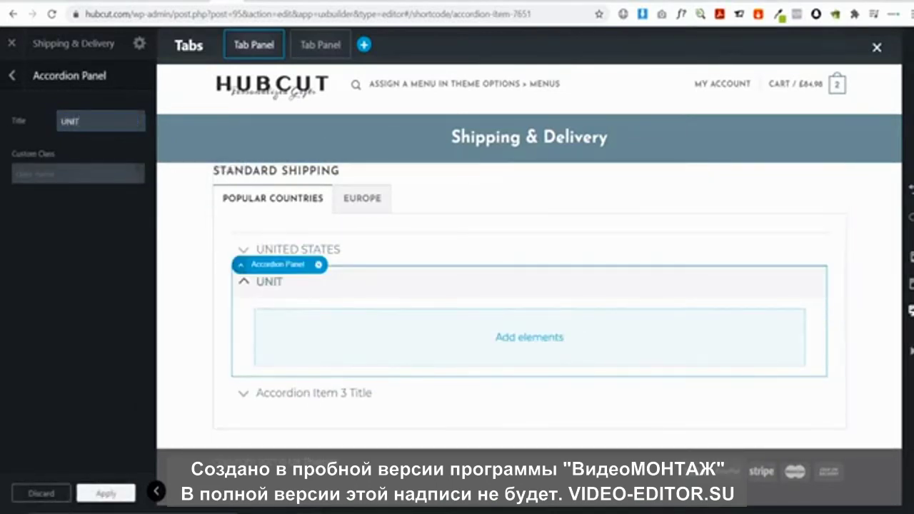
{"action": "type", "text": "ED KINGDOM"}
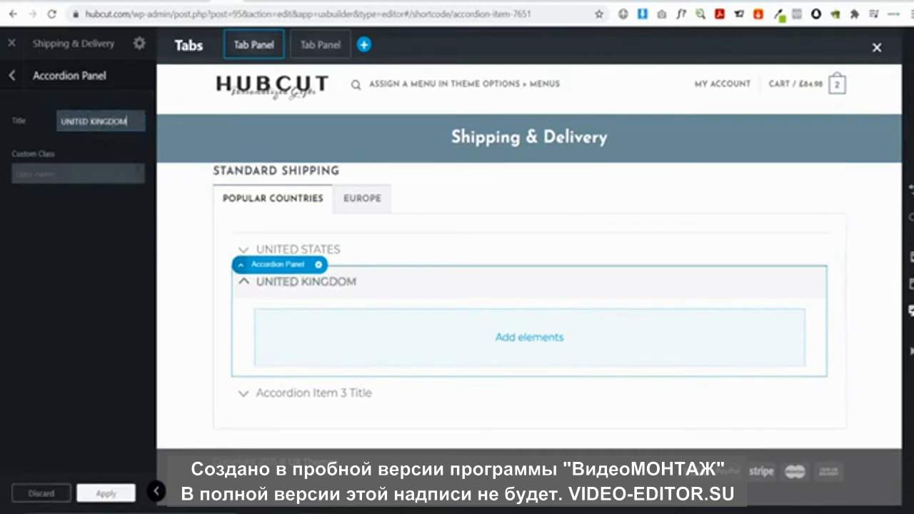
{"action": "left_click", "coordinate": [315, 393]}
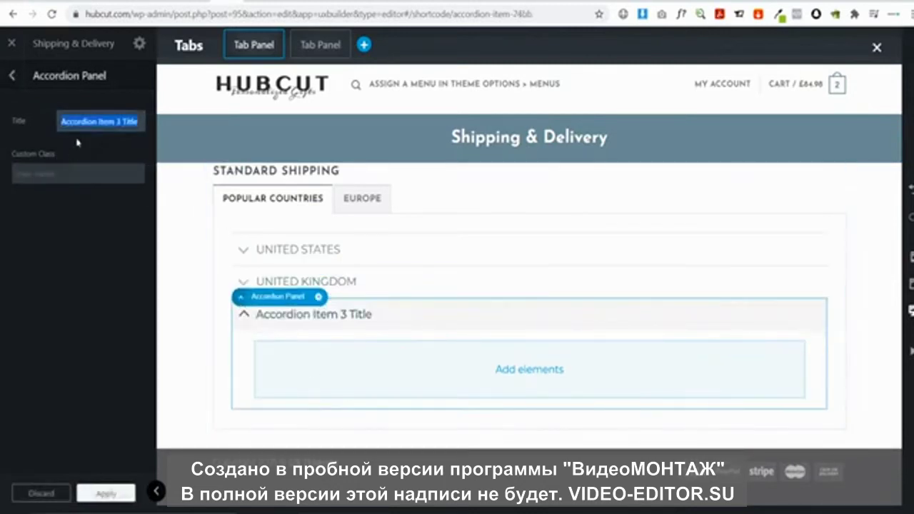
{"action": "type", "text": "AUSTRALIA"}
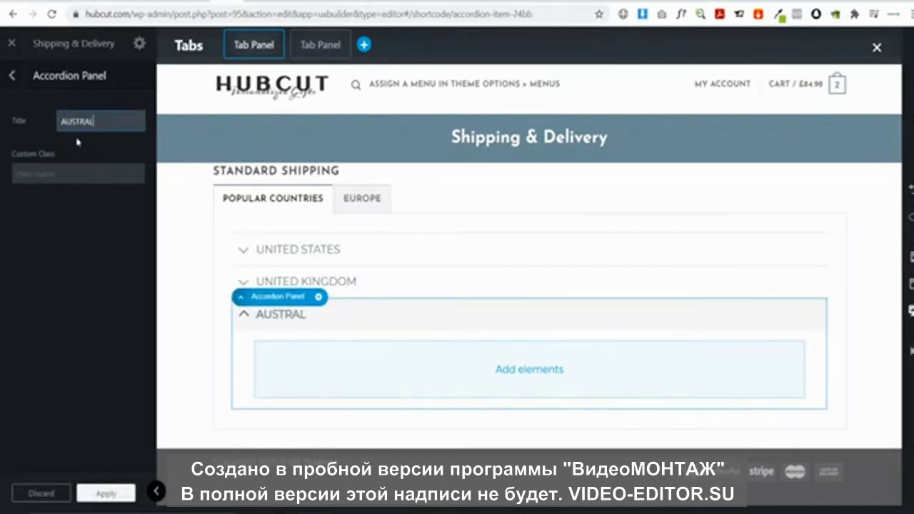
Add a Gap element and drag it between the page header and the Standard Shipping row
{"action": "left_click", "coordinate": [12, 75]}
{"action": "left_click", "coordinate": [117, 215]}
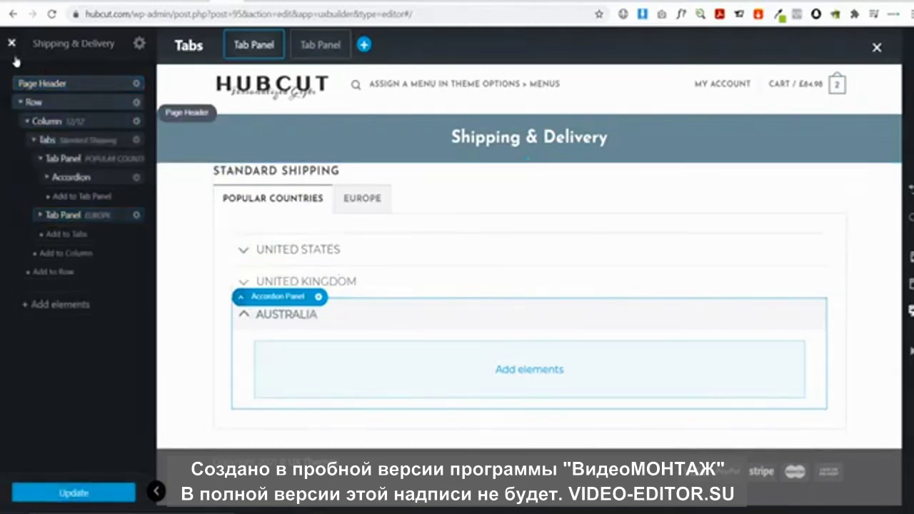
{"action": "left_click", "coordinate": [60, 305]}
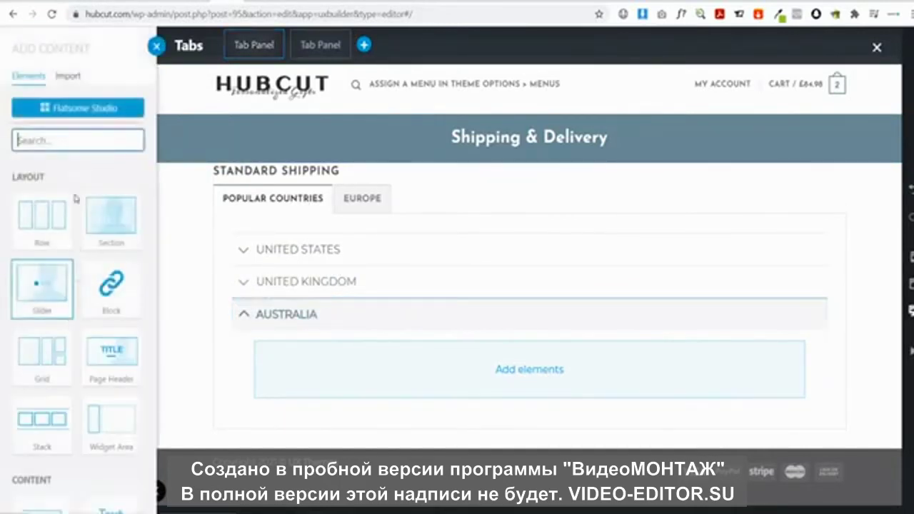
{"action": "type", "text": "gap"}
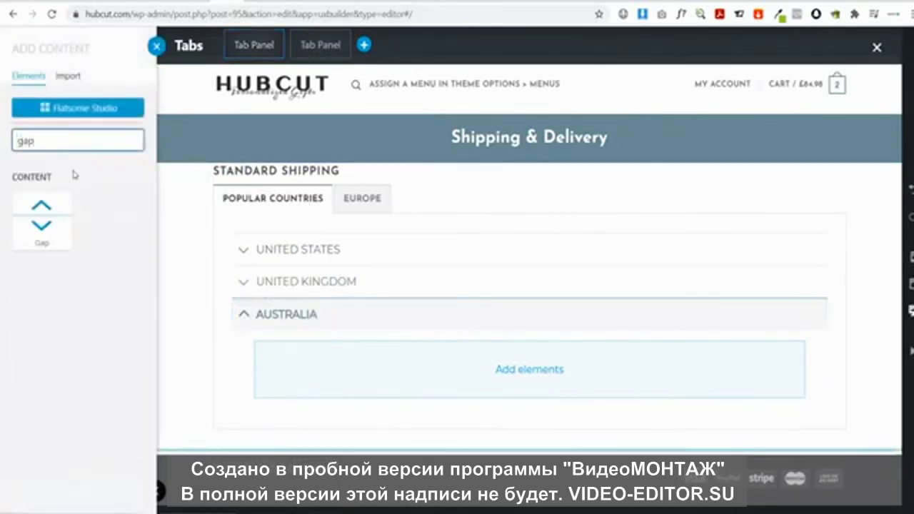
{"action": "left_click", "coordinate": [56, 222]}
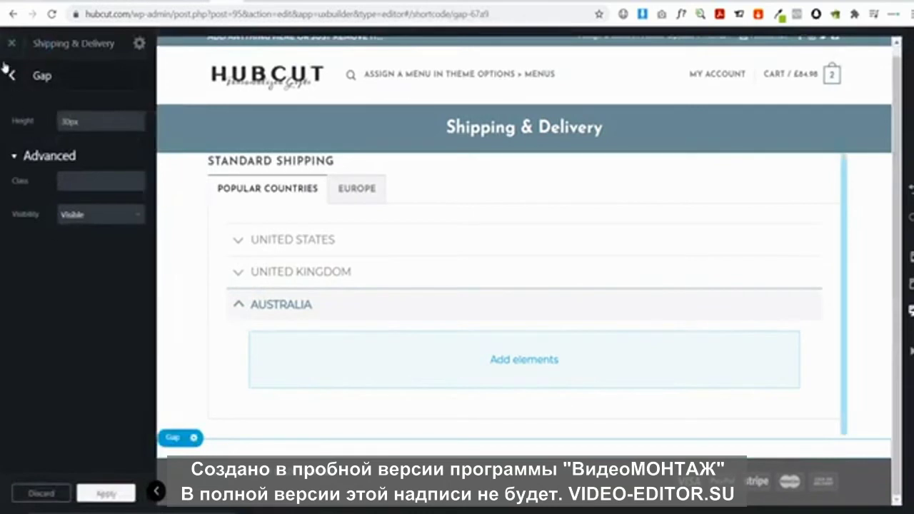
{"action": "left_click", "coordinate": [12, 75]}
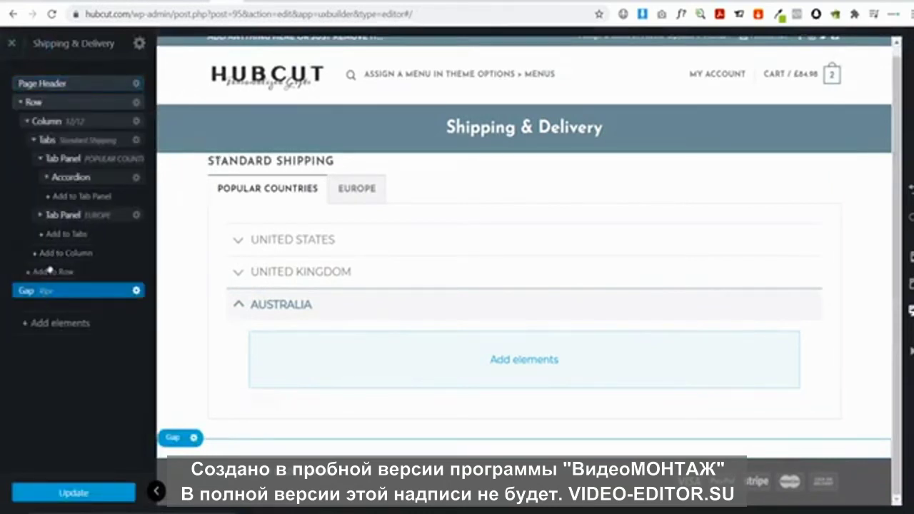
{"action": "left_click_drag", "start_coordinate": [50, 270], "coordinate": [75, 110]}
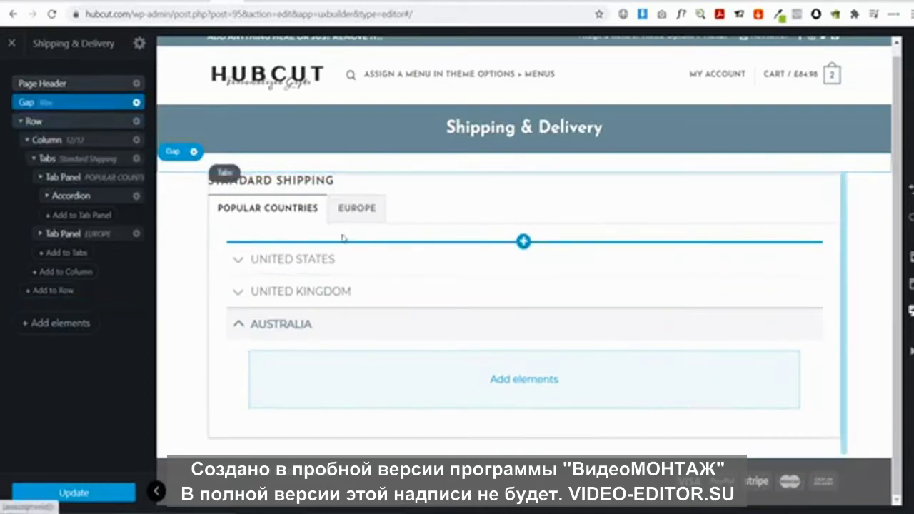
{"action": "left_click", "coordinate": [337, 261]}
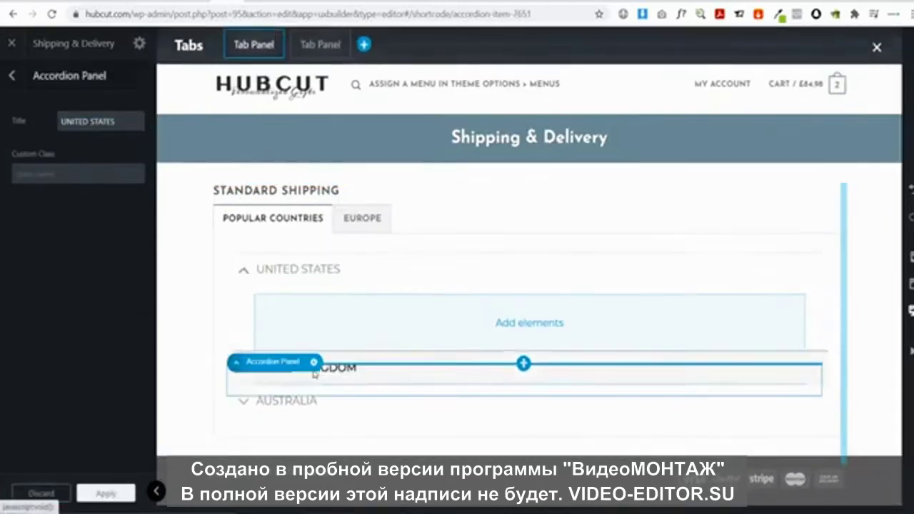
Expand the accordion items and insert a Text block into the UNITED STATES item
{"action": "left_click", "coordinate": [314, 370]}
{"action": "left_click", "coordinate": [308, 408]}
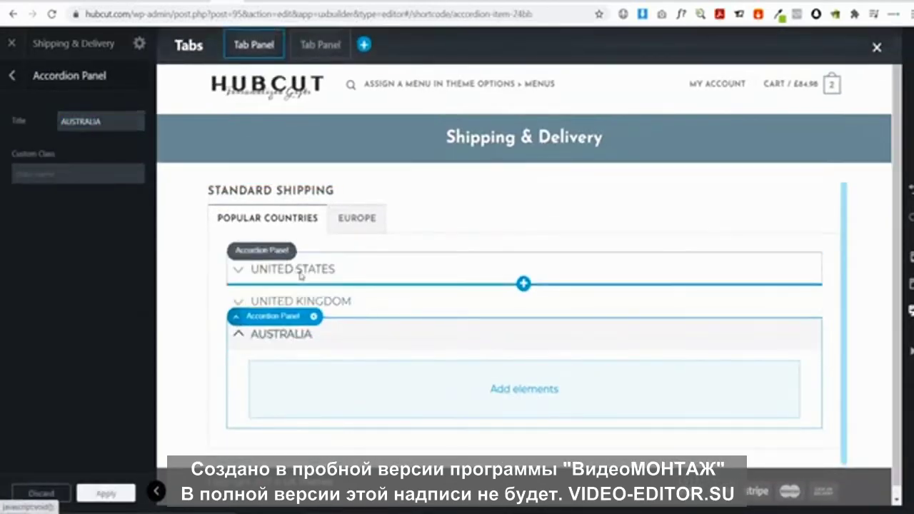
{"action": "left_click", "coordinate": [301, 275]}
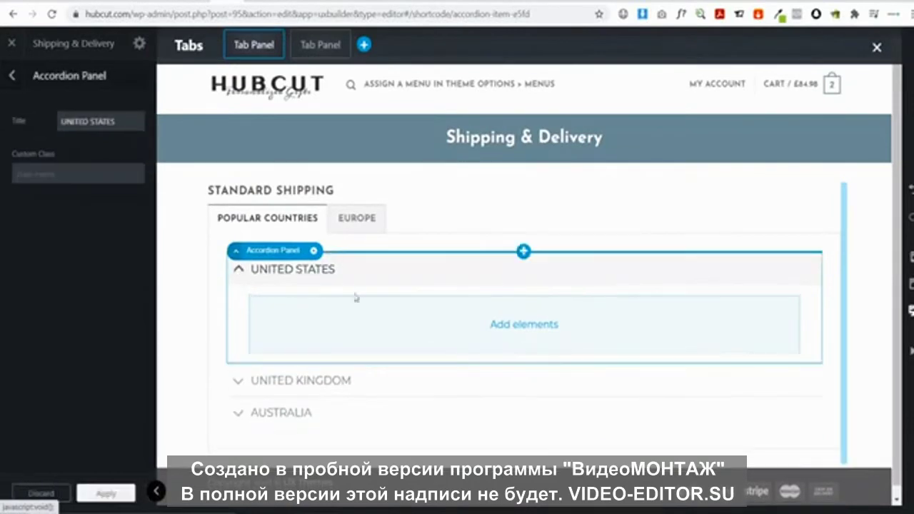
{"action": "left_click", "coordinate": [524, 323]}
{"action": "type", "text": "text"}
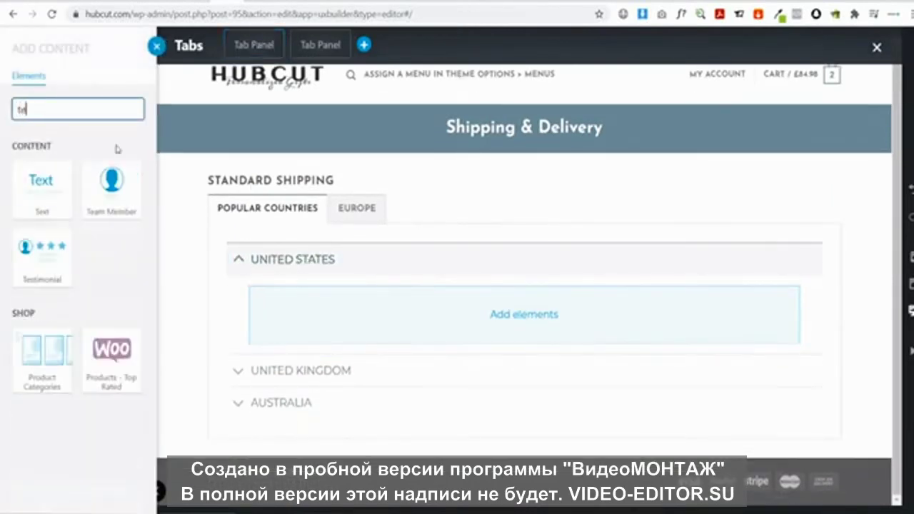
{"action": "left_click", "coordinate": [45, 193]}
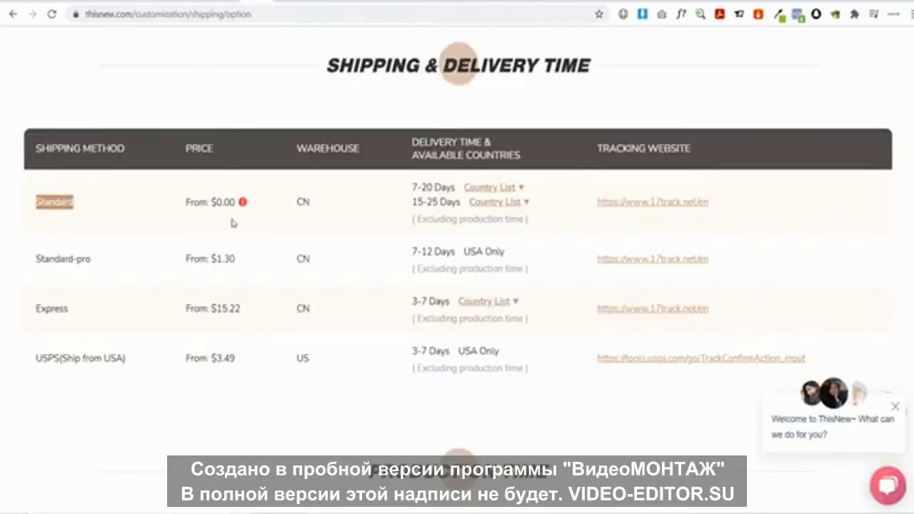
{"action": "left_click", "coordinate": [494, 188]}
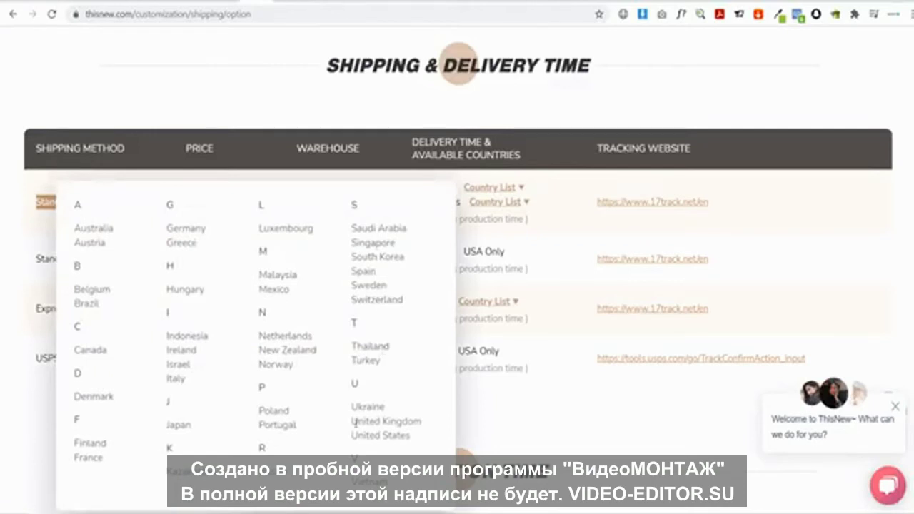
{"action": "left_click", "coordinate": [569, 211]}
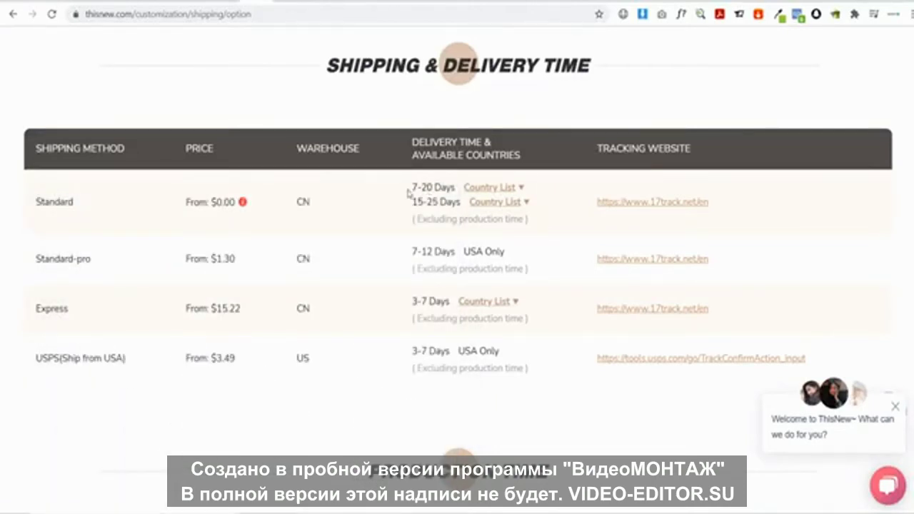
{"action": "scroll", "coordinate": [401, 232], "scroll_direction": "up", "scroll_amount": 5}
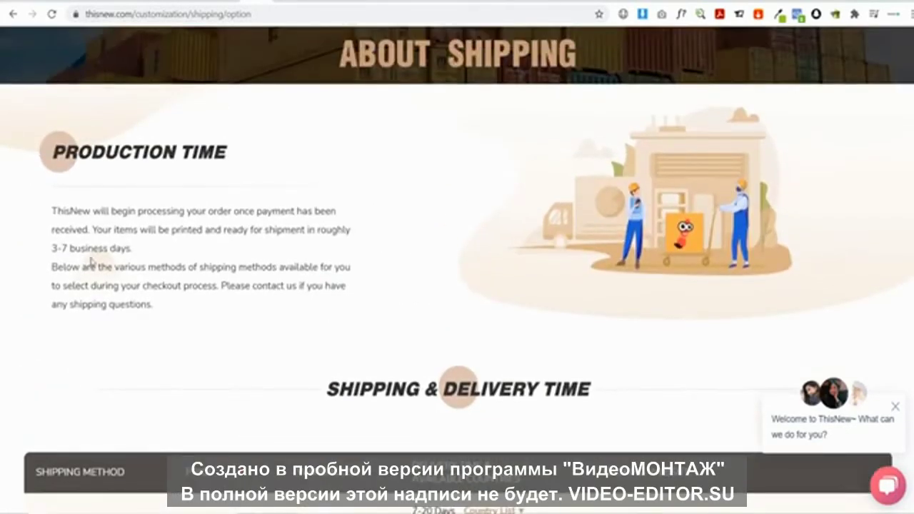
{"action": "scroll", "coordinate": [100, 256], "scroll_direction": "down", "scroll_amount": 3}
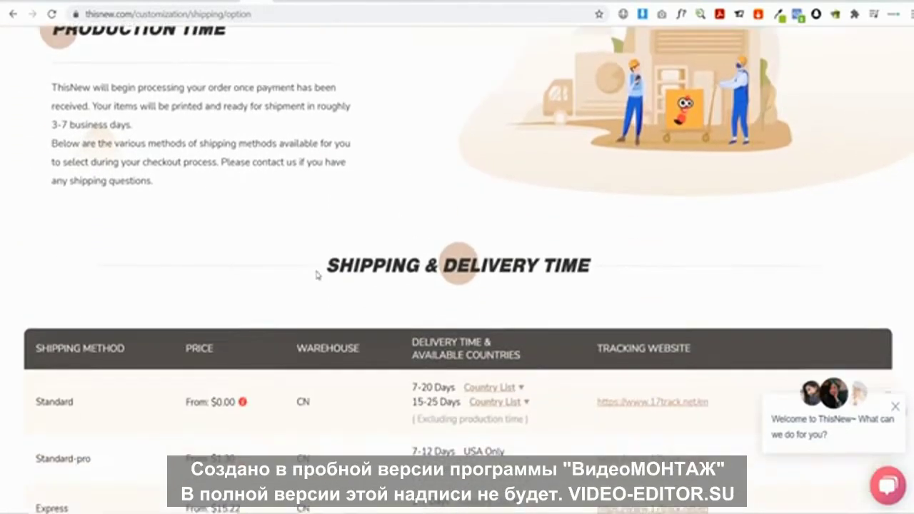
{"action": "scroll", "coordinate": [123, 112], "scroll_direction": "up", "scroll_amount": 1}
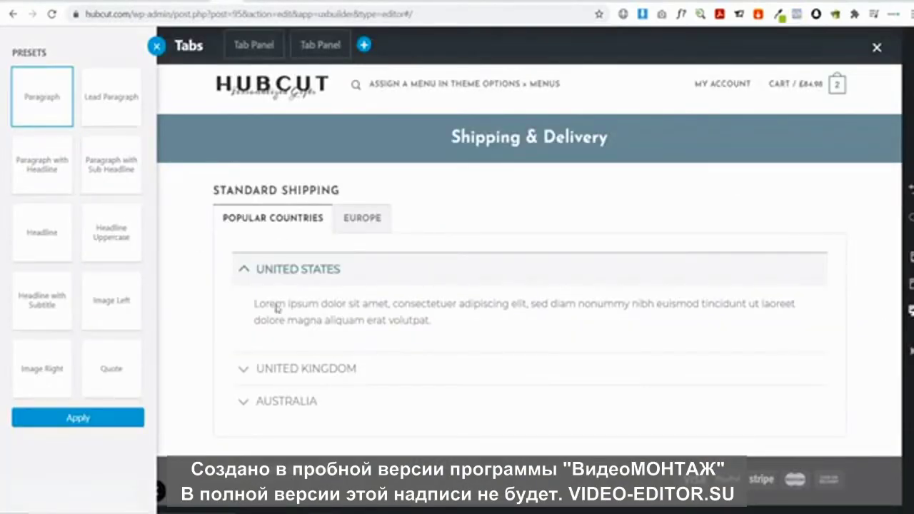
Replace the United States placeholder text with ThisNew's 3-7 business days sentence
{"action": "left_click", "coordinate": [339, 320]}
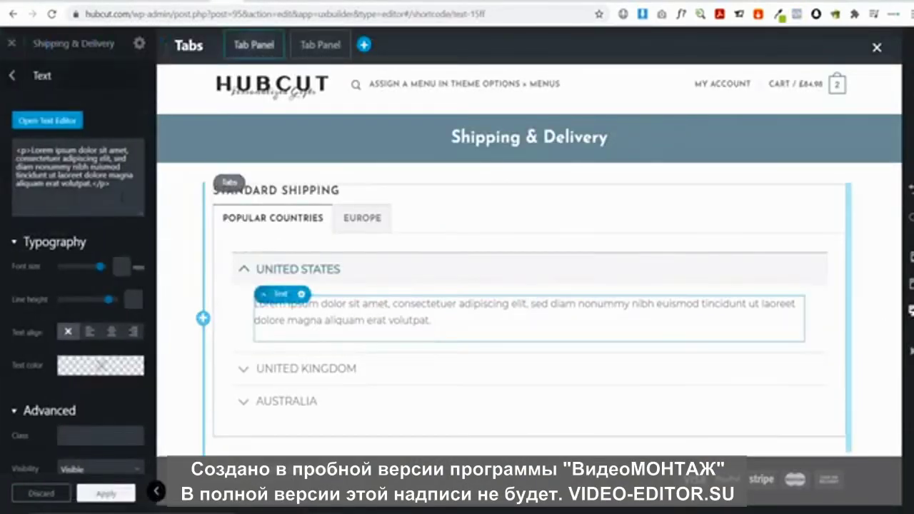
{"action": "left_click_drag", "start_coordinate": [135, 203], "coordinate": [2, 145]}
{"action": "left_click", "coordinate": [47, 120]}
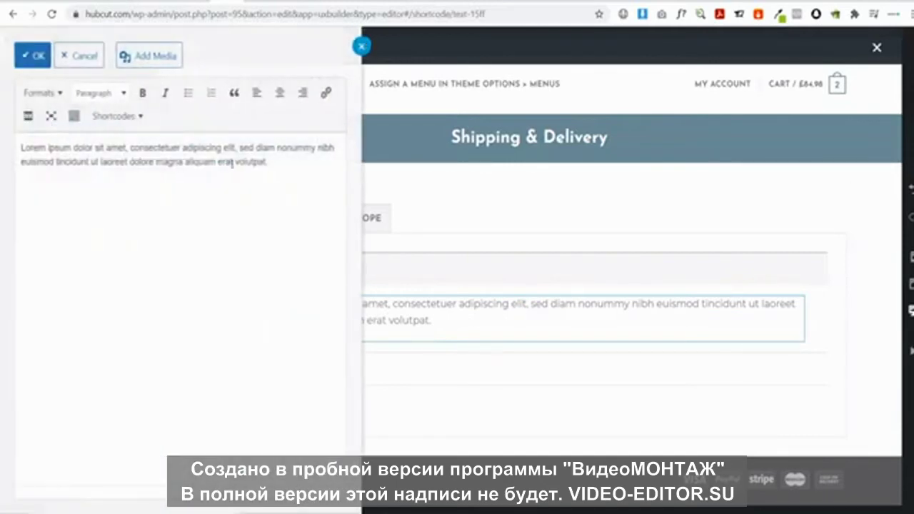
{"action": "left_click_drag", "start_coordinate": [305, 163], "coordinate": [3, 140]}
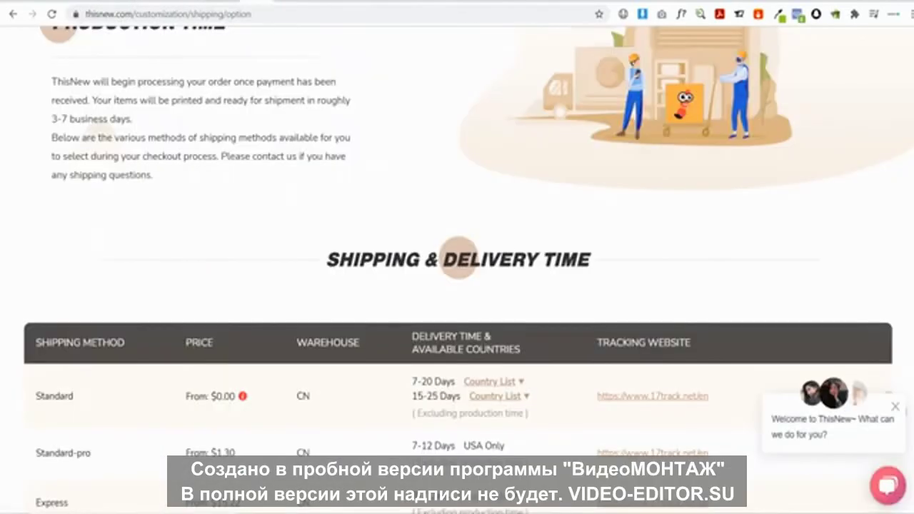
{"action": "scroll", "coordinate": [77, 156], "scroll_direction": "up", "scroll_amount": 2}
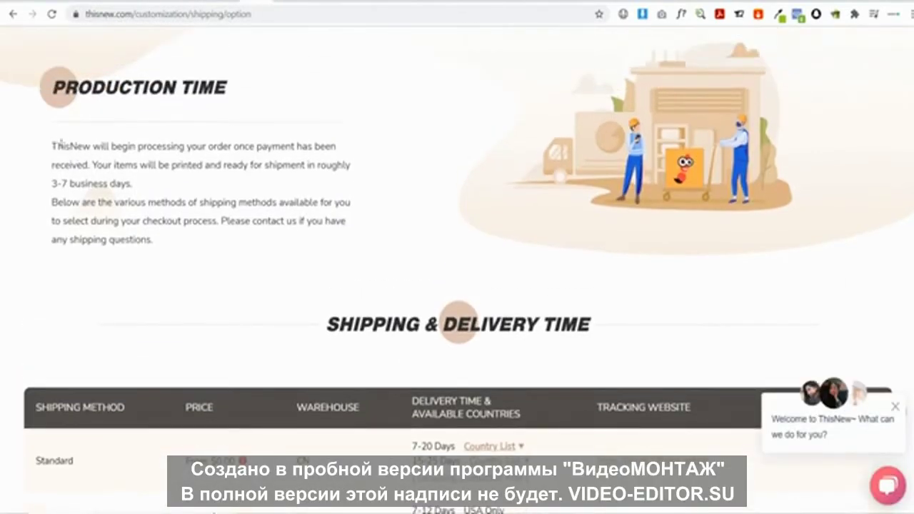
{"action": "left_click_drag", "start_coordinate": [60, 145], "coordinate": [297, 194]}
{"action": "left_click", "coordinate": [107, 164]}
{"action": "left_click_drag", "start_coordinate": [93, 164], "coordinate": [343, 194]}
{"action": "key", "text": "ctrl+c"}
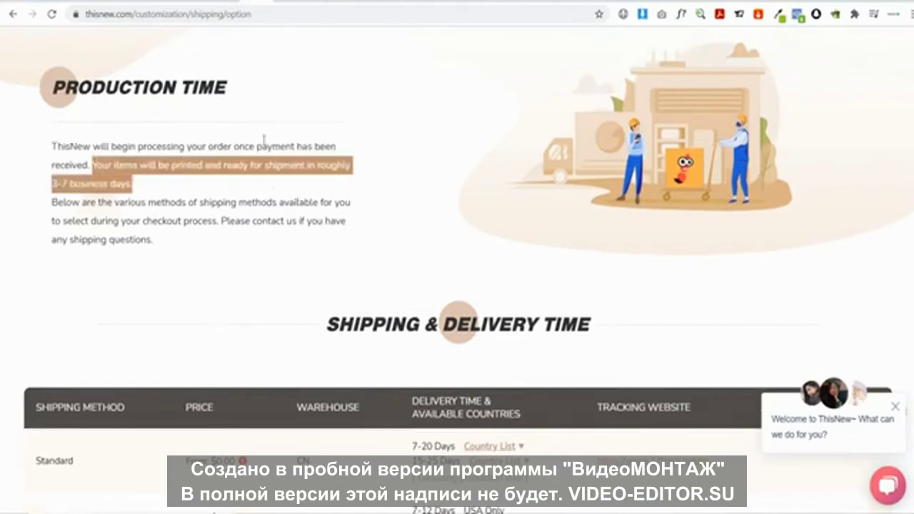
{"action": "left_click", "coordinate": [199, 5]}
{"action": "key", "text": "ctrl+v"}
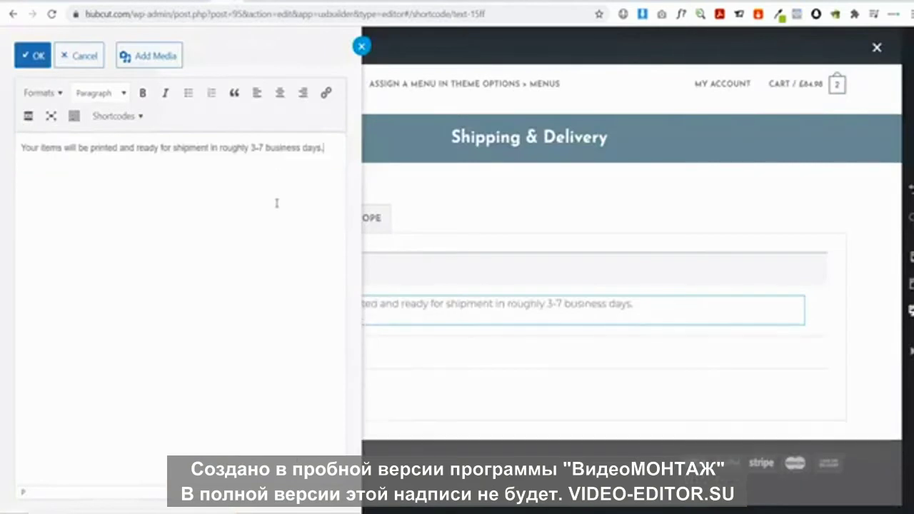
Append the sentence 'Please allow 7 - 20 business days…' and confirm the text
{"action": "left_click", "coordinate": [263, 4]}
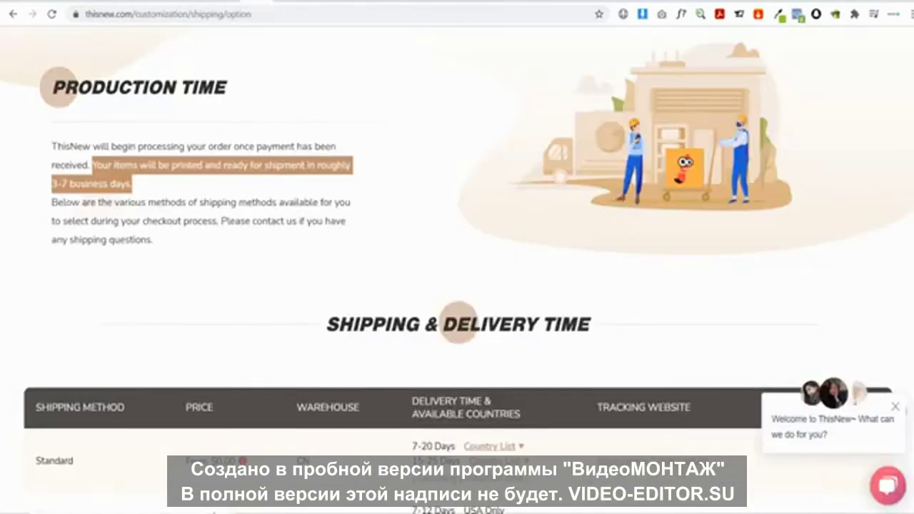
{"action": "left_click", "coordinate": [198, 5]}
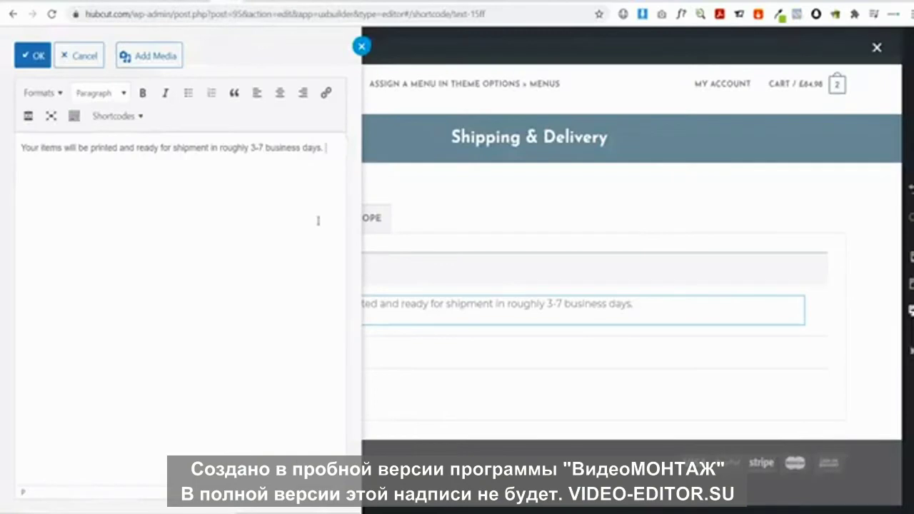
{"action": "type", "text": "Please allow"}
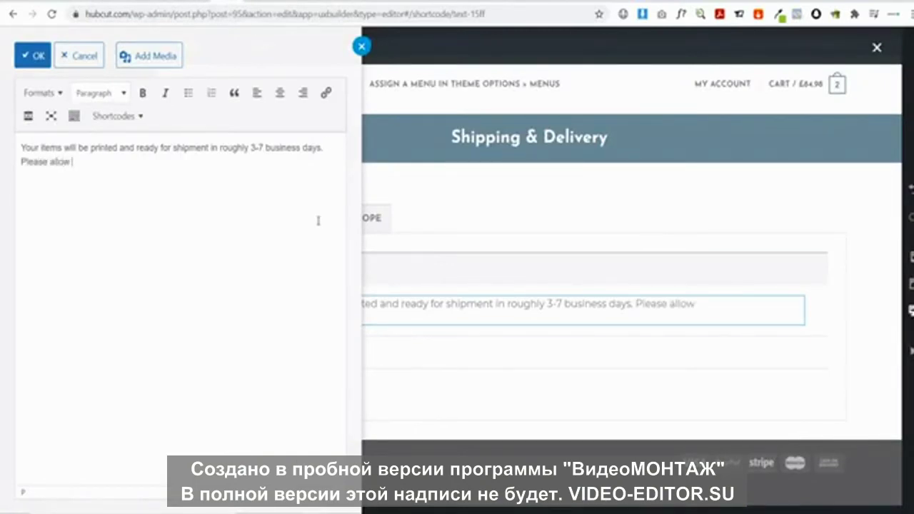
{"action": "type", "text": " 7 - 20 business day"}
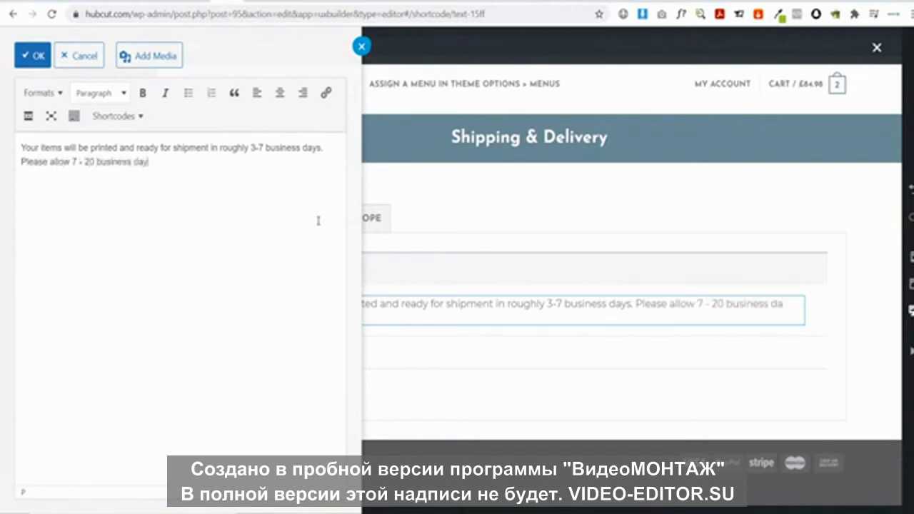
{"action": "type", "text": "s to ship your item."}
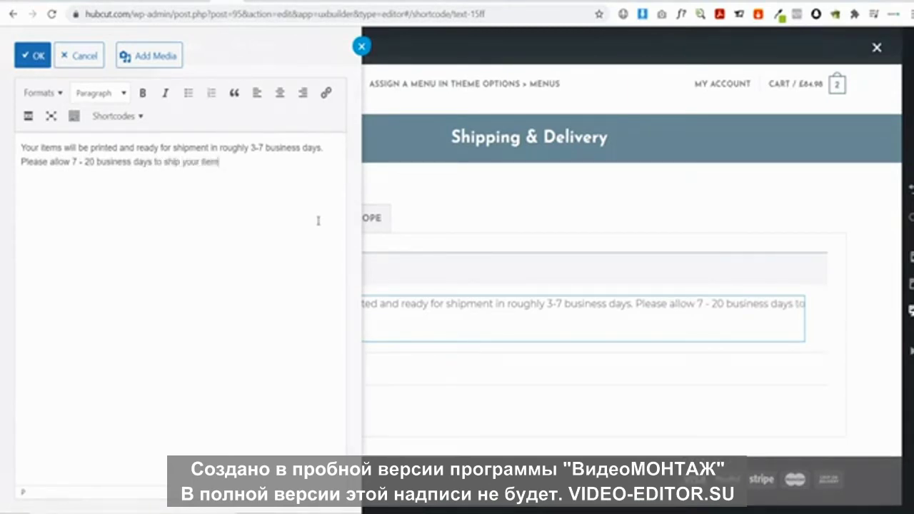
{"action": "left_click", "coordinate": [579, 338]}
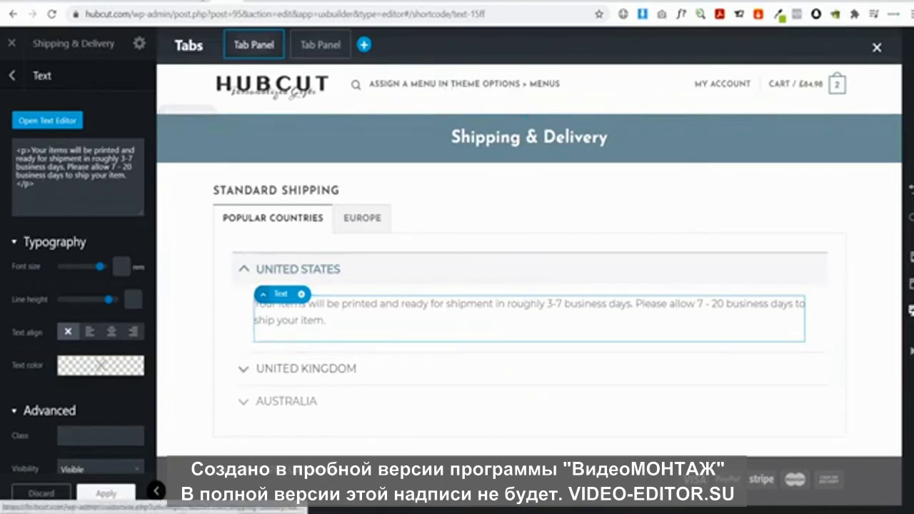
{"action": "left_click", "coordinate": [194, 2]}
{"action": "scroll", "coordinate": [510, 253], "scroll_direction": "down", "scroll_amount": 1}
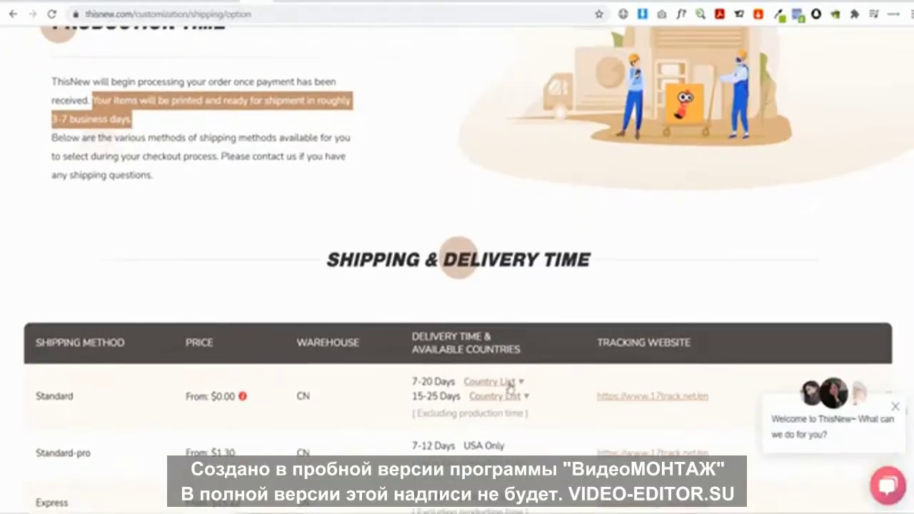
{"action": "left_click", "coordinate": [508, 385]}
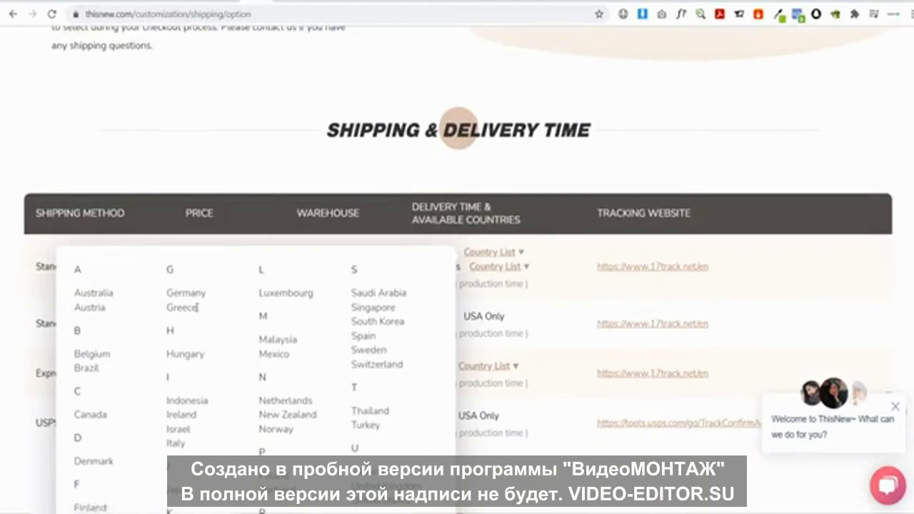
{"action": "scroll", "coordinate": [203, 312], "scroll_direction": "down", "scroll_amount": 2}
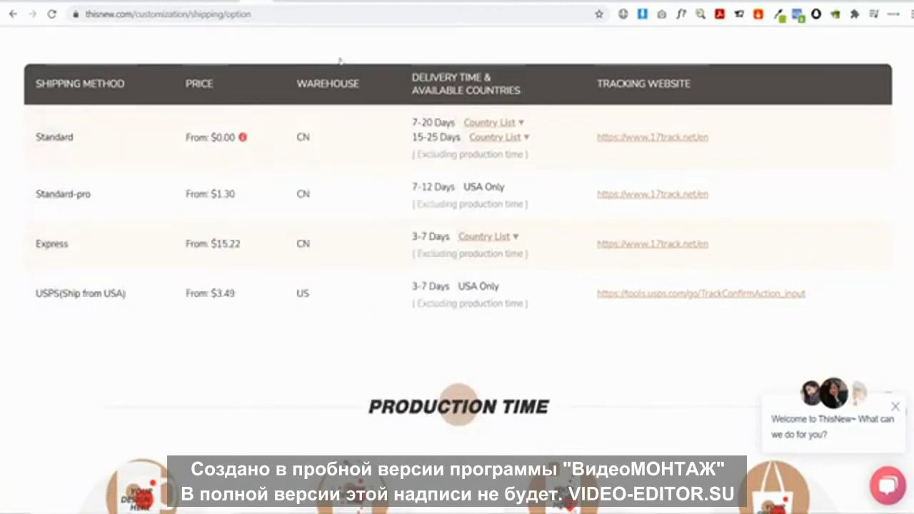
{"action": "scroll", "coordinate": [301, 62], "scroll_direction": "up", "scroll_amount": 2}
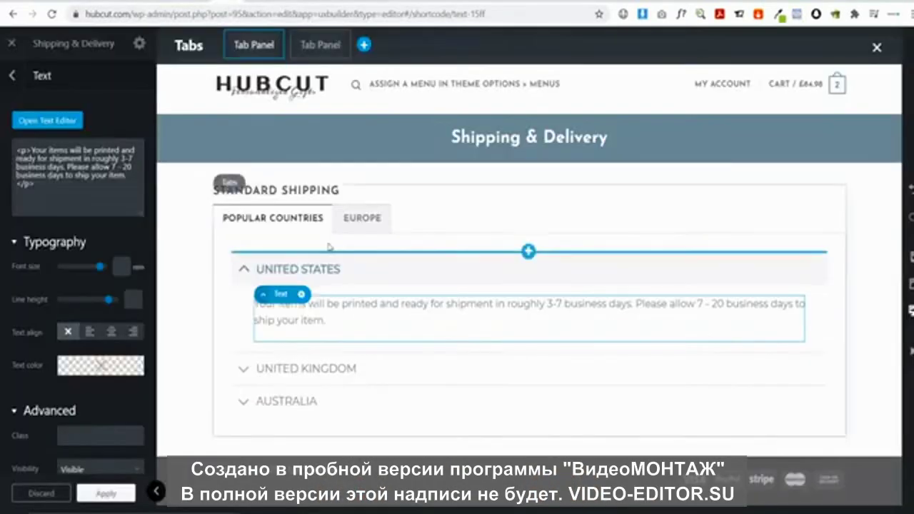
Copy the United States shipping text and add a Text block under United Kingdom
{"action": "left_click", "coordinate": [47, 120]}
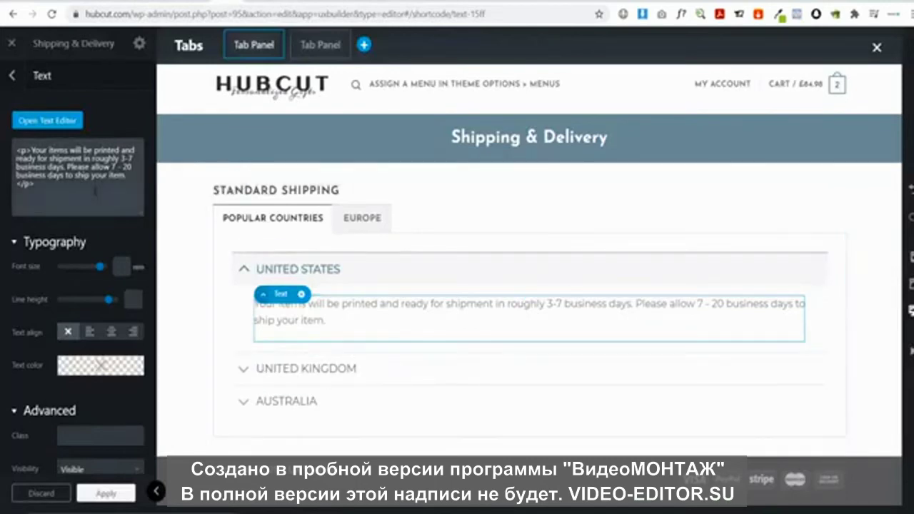
{"action": "left_click_drag", "start_coordinate": [247, 173], "coordinate": [2, 110]}
{"action": "key", "text": "ctrl+c"}
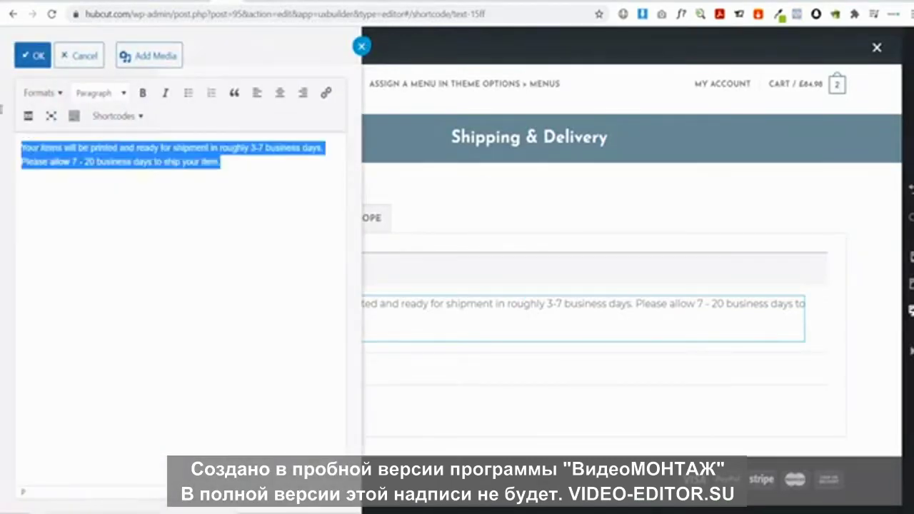
{"action": "left_click", "coordinate": [462, 364]}
{"action": "left_click", "coordinate": [388, 361]}
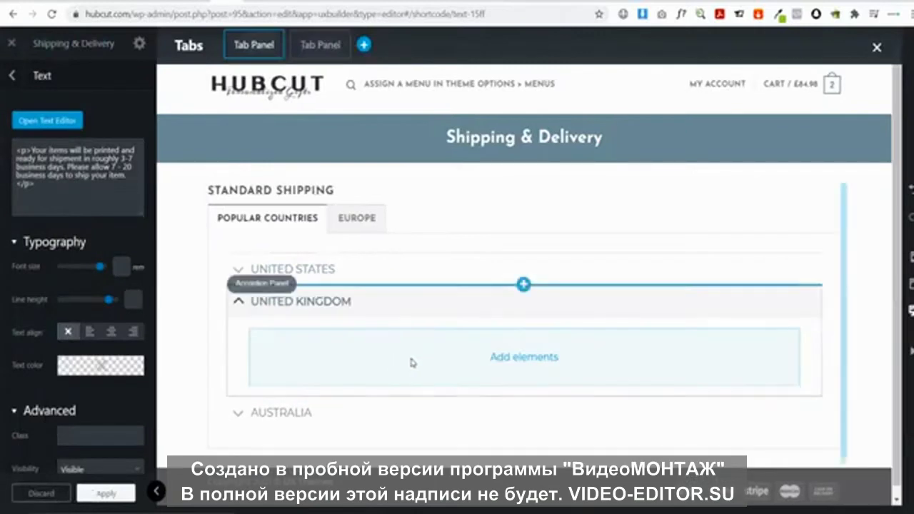
{"action": "left_click", "coordinate": [523, 356]}
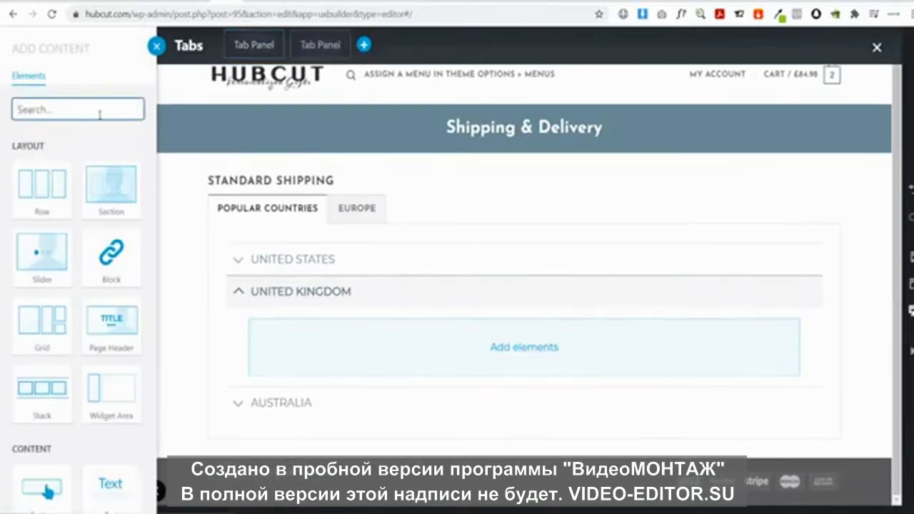
{"action": "type", "text": "tex"}
{"action": "left_click", "coordinate": [41, 187]}
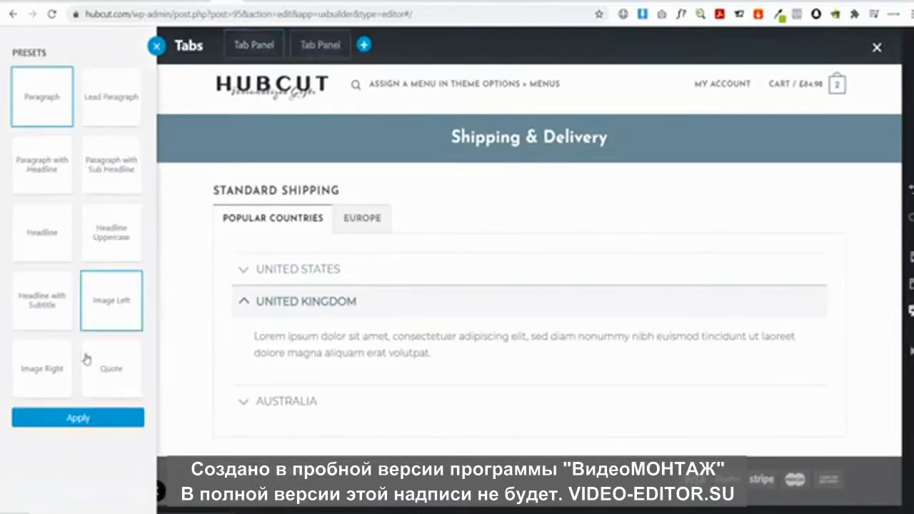
{"action": "left_click", "coordinate": [78, 418]}
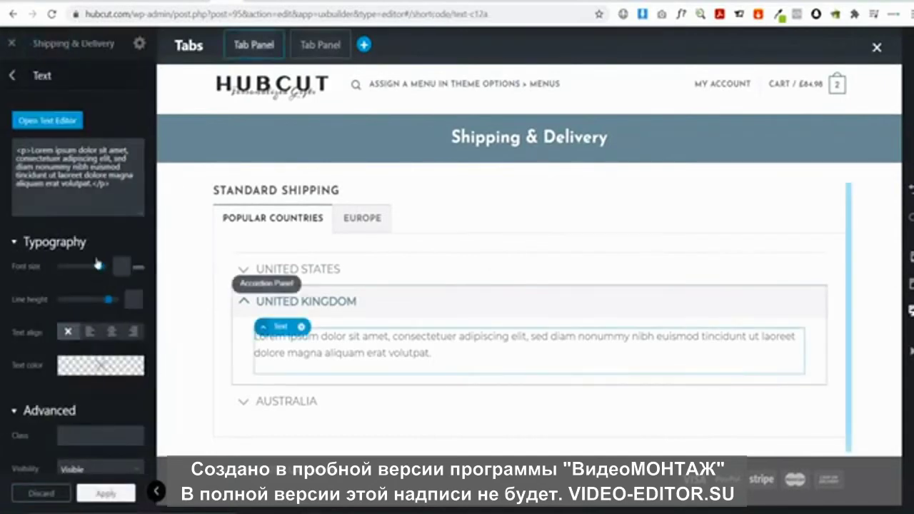
Paste the shipping text into the United Kingdom block, then show the EUROPE tab
{"action": "left_click", "coordinate": [47, 121]}
{"action": "key", "text": "ctrl+a"}
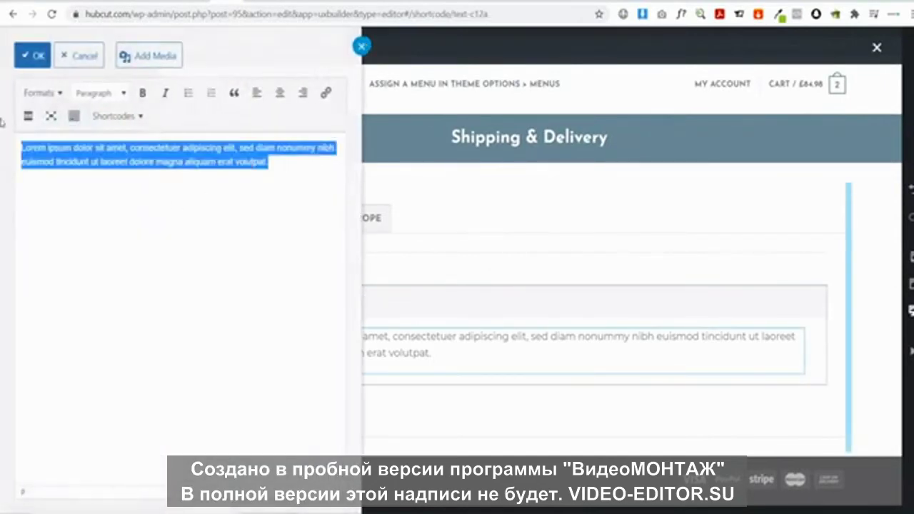
{"action": "key", "text": "ctrl+v"}
{"action": "left_click", "coordinate": [498, 248]}
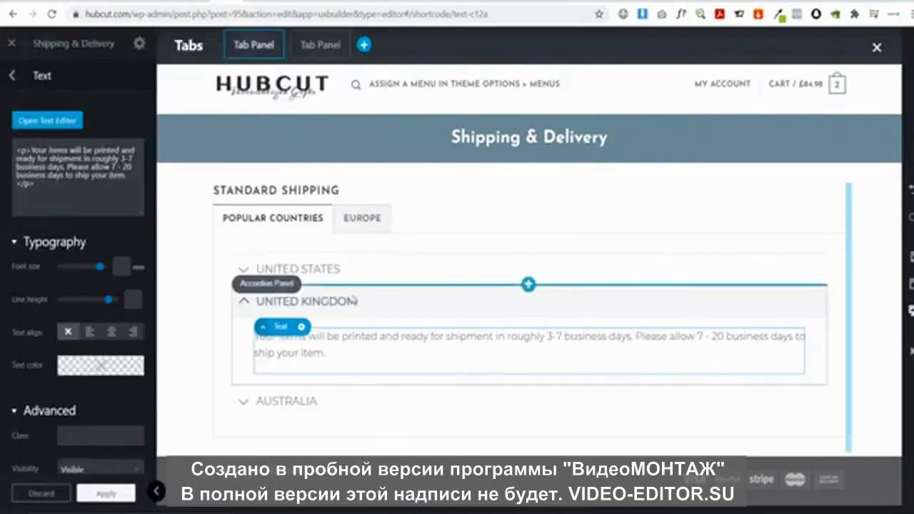
{"action": "left_click", "coordinate": [361, 219]}
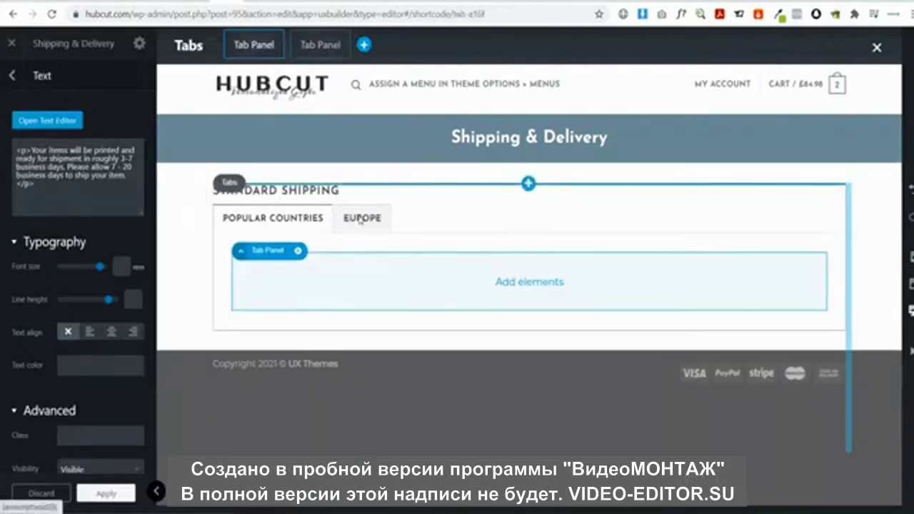
Add an Accordion to the EUROPE tab and title its first item GREECE
{"action": "left_click", "coordinate": [529, 281]}
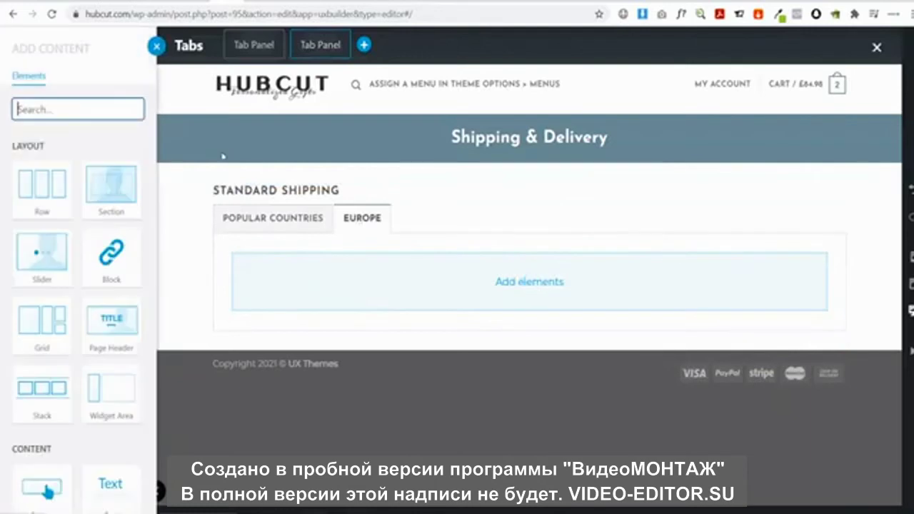
{"action": "type", "text": "acc"}
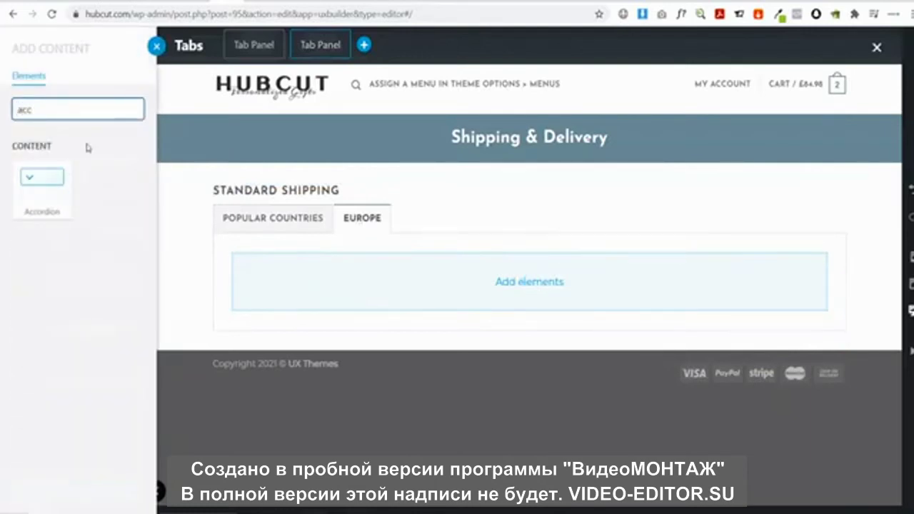
{"action": "left_click", "coordinate": [41, 184]}
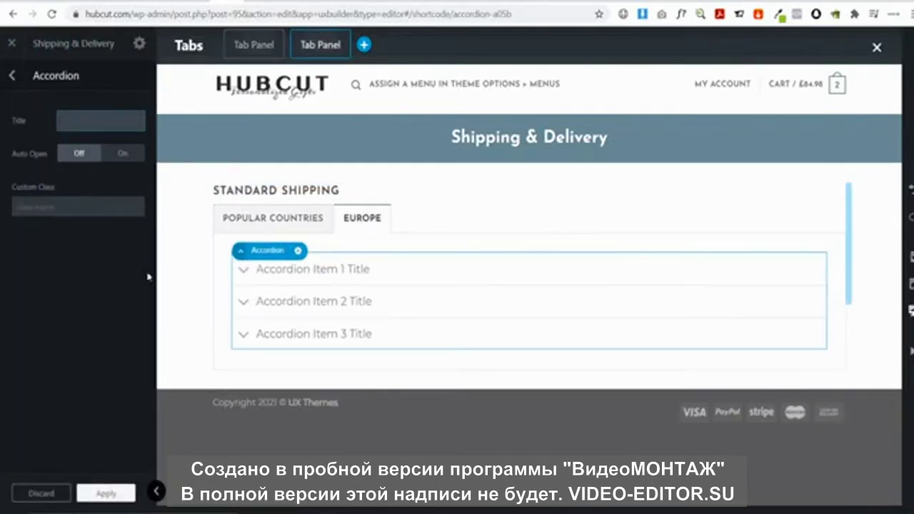
{"action": "left_click", "coordinate": [296, 270]}
{"action": "triple_click", "coordinate": [100, 121]}
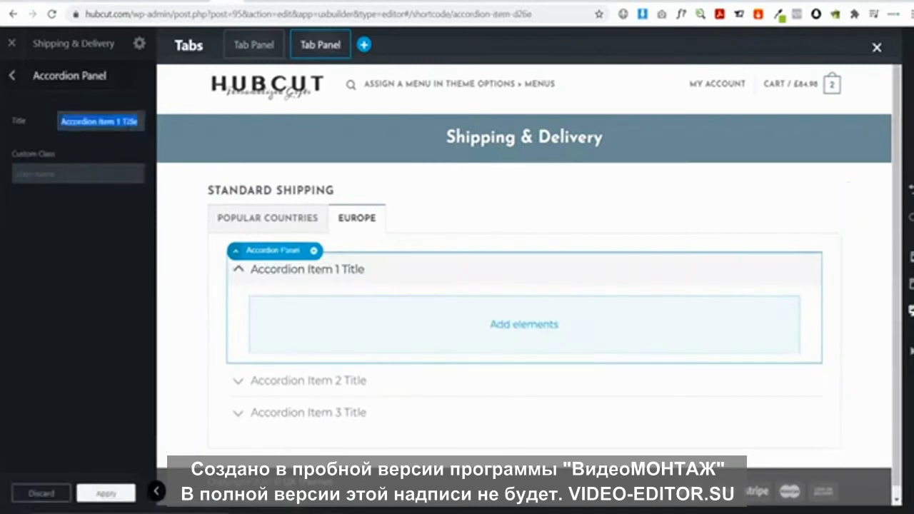
{"action": "type", "text": "GREECE"}
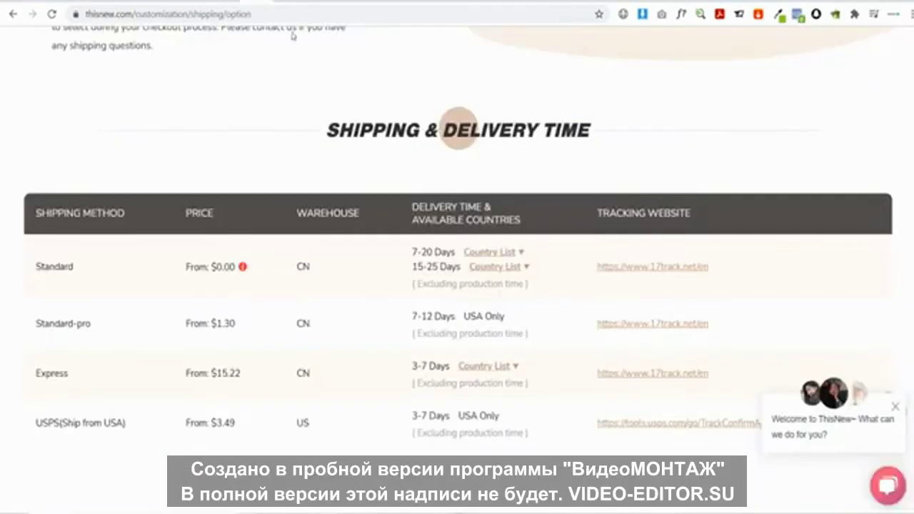
Open ThisNew's country list for 7-20 Days Standard shipping and scroll through it
{"action": "left_click", "coordinate": [492, 255]}
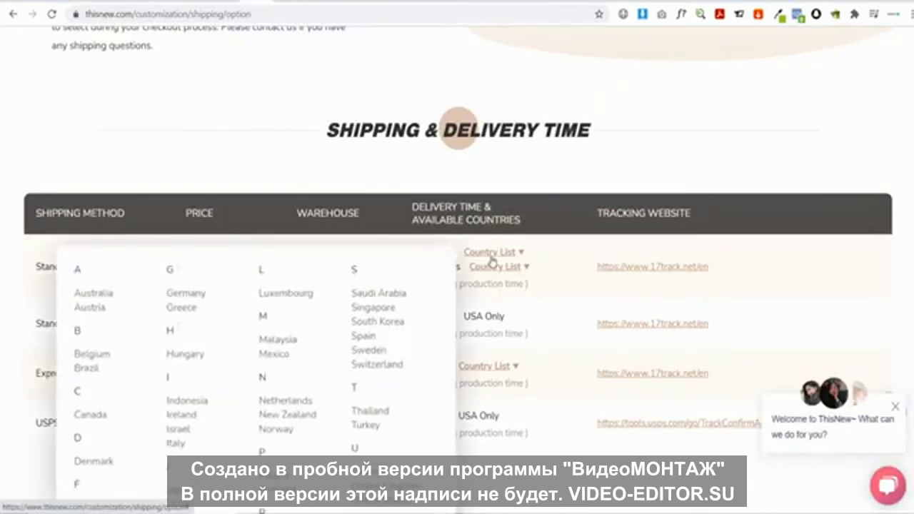
{"action": "scroll", "coordinate": [303, 326], "scroll_direction": "down", "scroll_amount": 1}
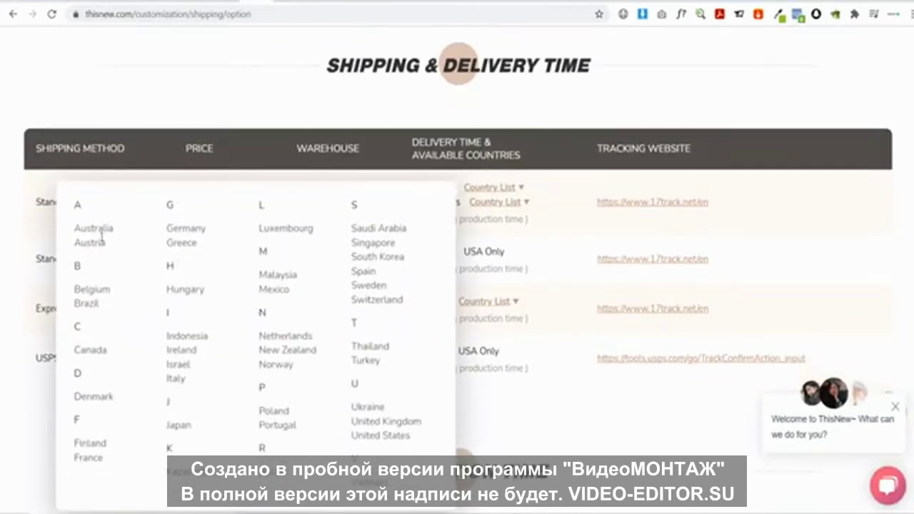
{"action": "scroll", "coordinate": [130, 352], "scroll_direction": "down", "scroll_amount": 1}
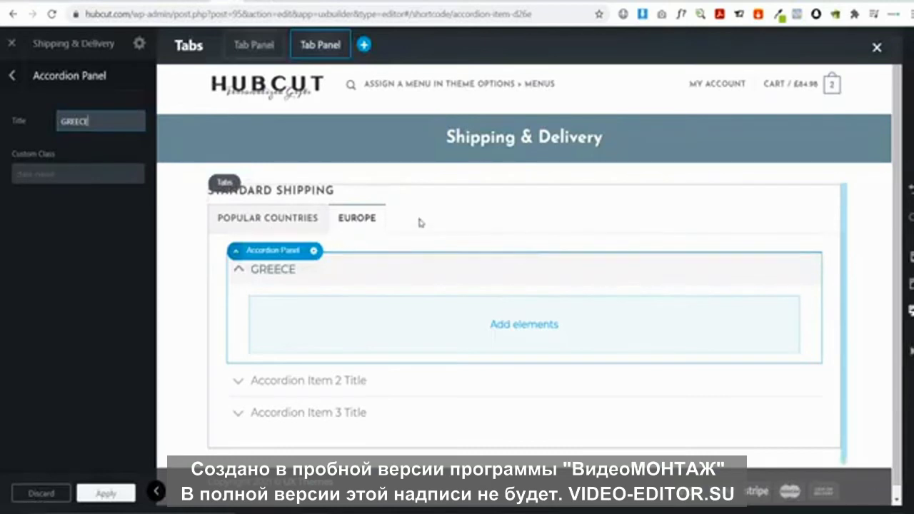
Add a third tab after Europe to the Standard Shipping tabs and retitle it starting 'So' (South America)
{"action": "left_click", "coordinate": [373, 212]}
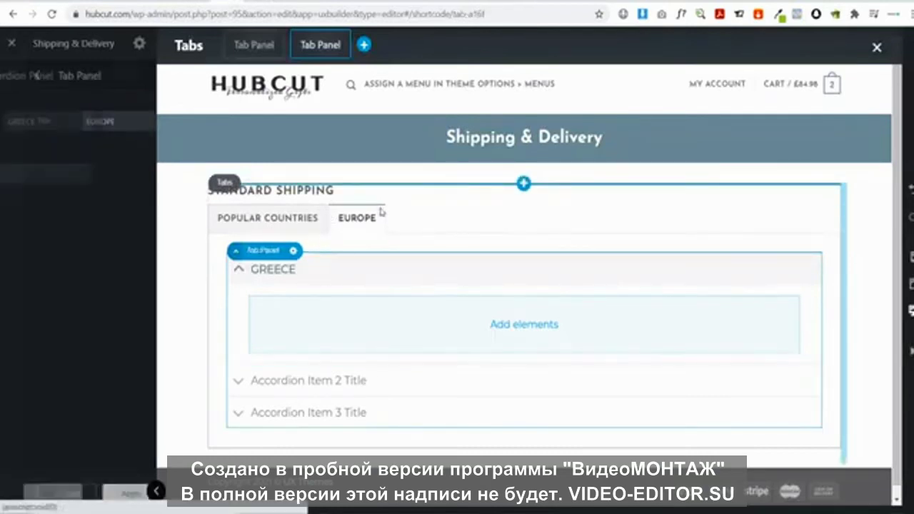
{"action": "left_click", "coordinate": [10, 75]}
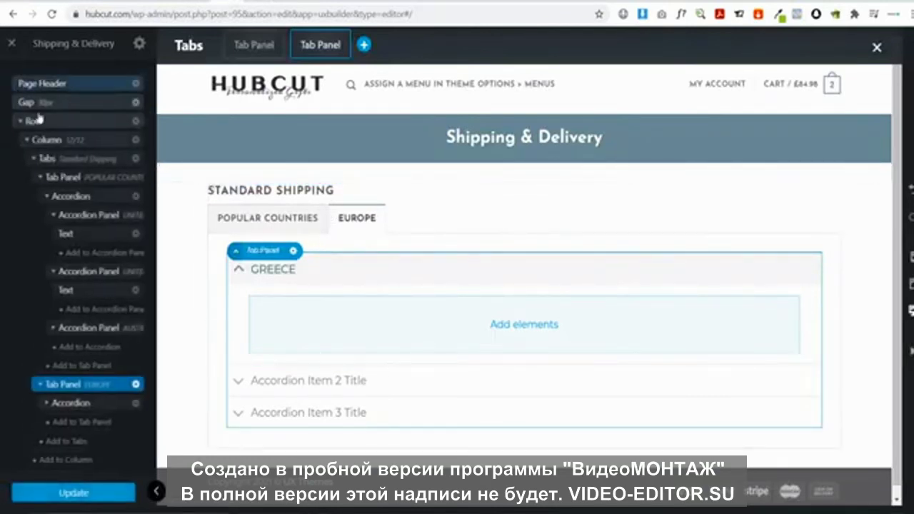
{"action": "left_click", "coordinate": [68, 160]}
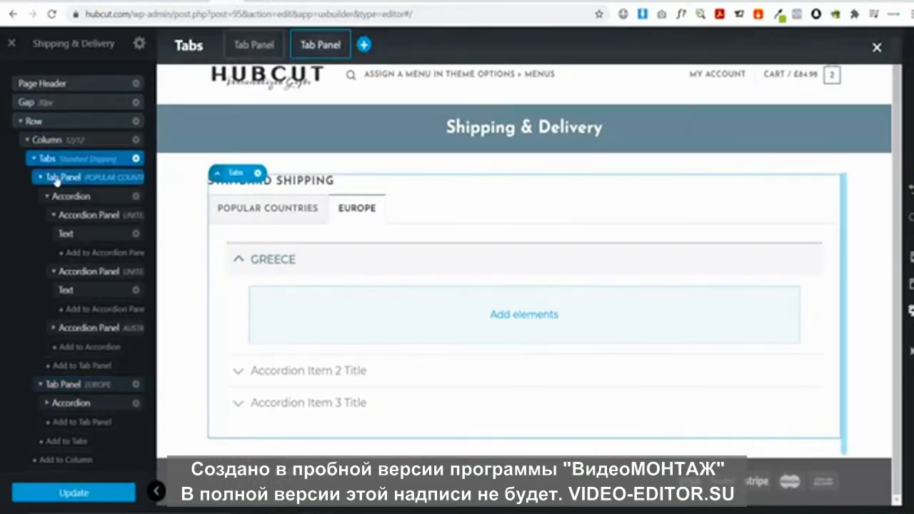
{"action": "left_click", "coordinate": [41, 179]}
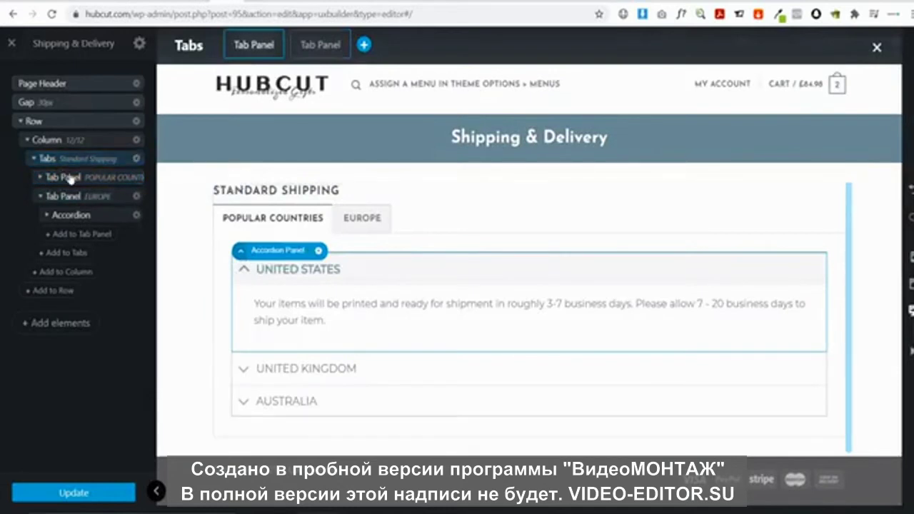
{"action": "left_click", "coordinate": [66, 253]}
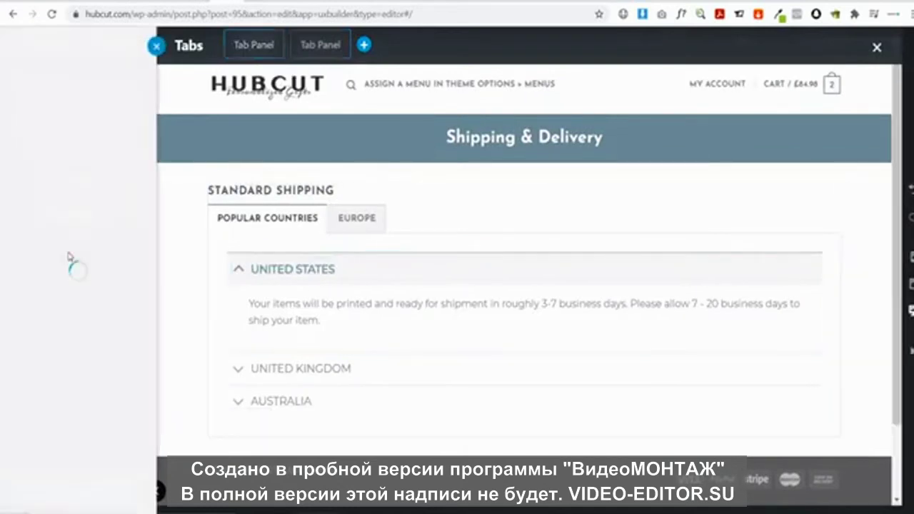
{"action": "left_click", "coordinate": [424, 219]}
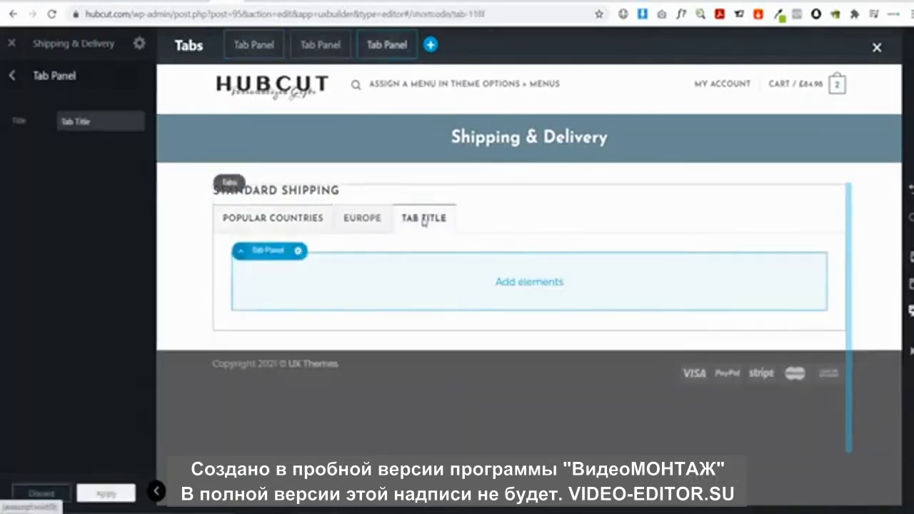
{"action": "type", "text": "So"}
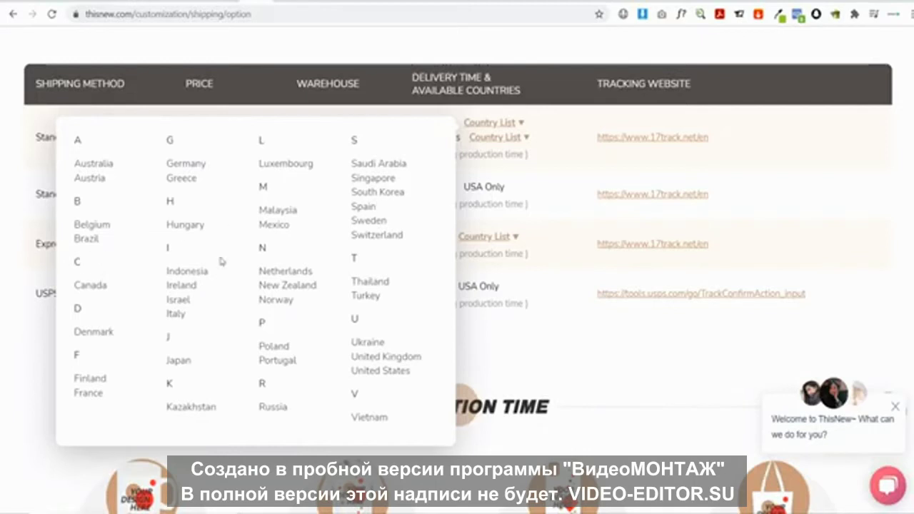
Review ThisNew's 15-25 Days Standard country list, then highlight the Standard-pro and Express method names
{"action": "left_click", "coordinate": [505, 139]}
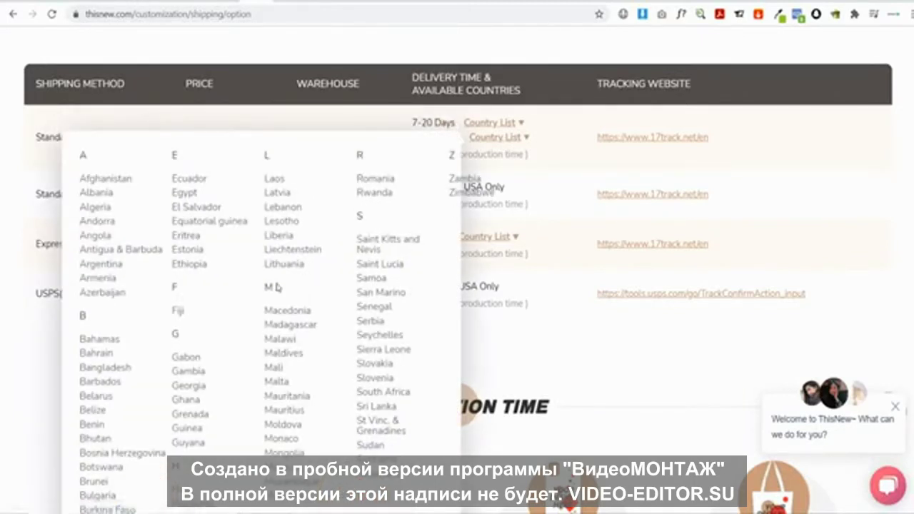
{"action": "scroll", "coordinate": [280, 284], "scroll_direction": "down", "scroll_amount": 1}
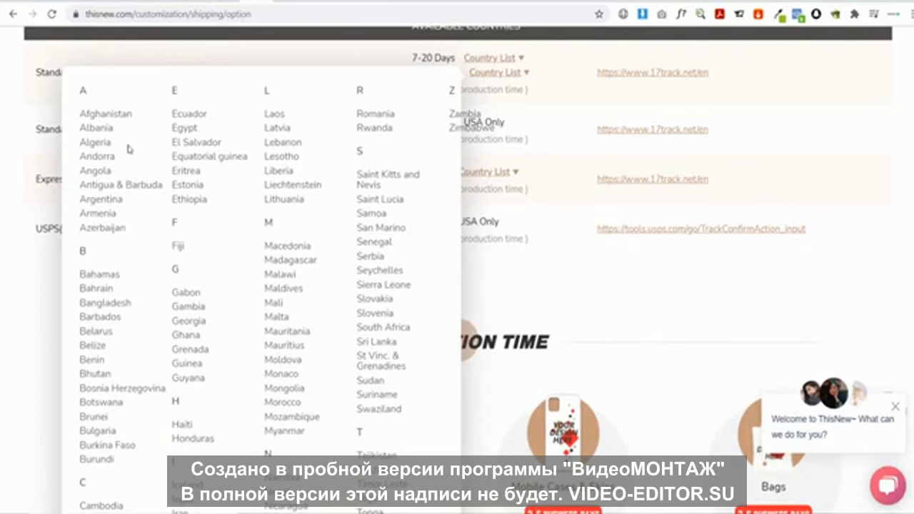
{"action": "scroll", "coordinate": [129, 148], "scroll_direction": "down", "scroll_amount": 4}
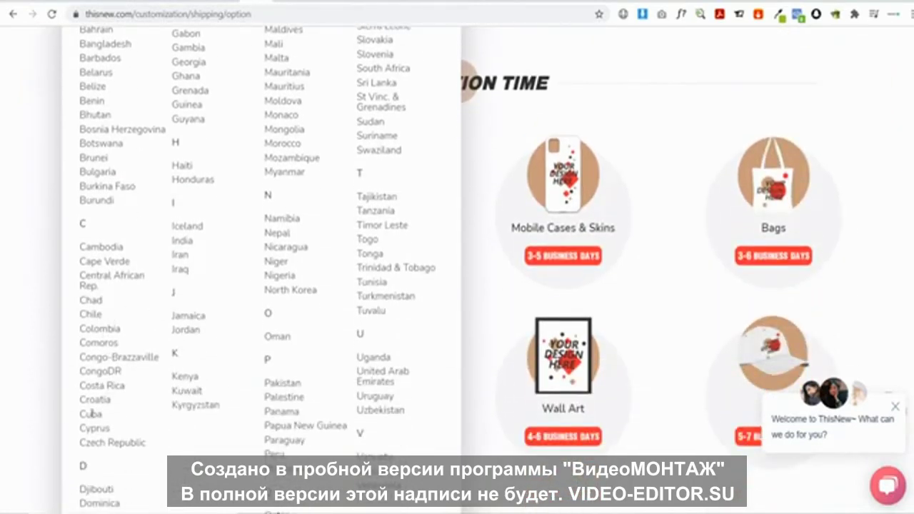
{"action": "scroll", "coordinate": [53, 339], "scroll_direction": "up", "scroll_amount": 5}
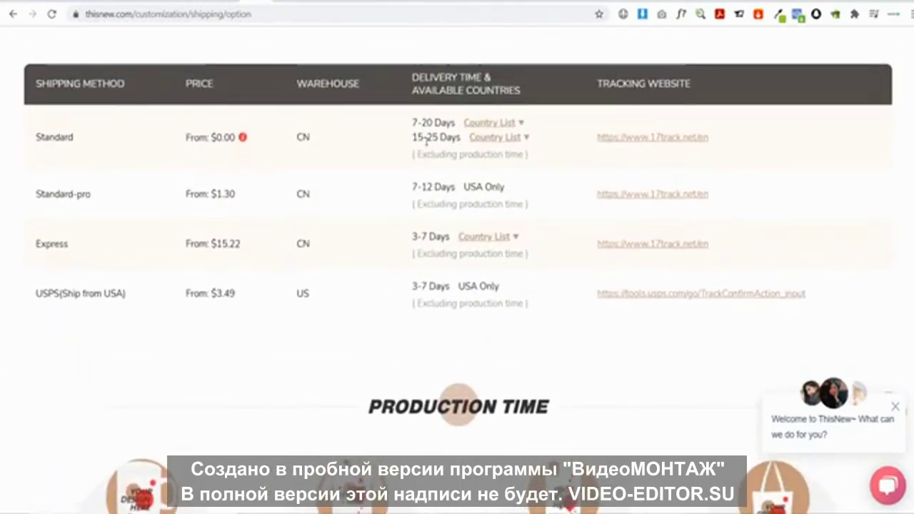
{"action": "mouse_move", "coordinate": [492, 143]}
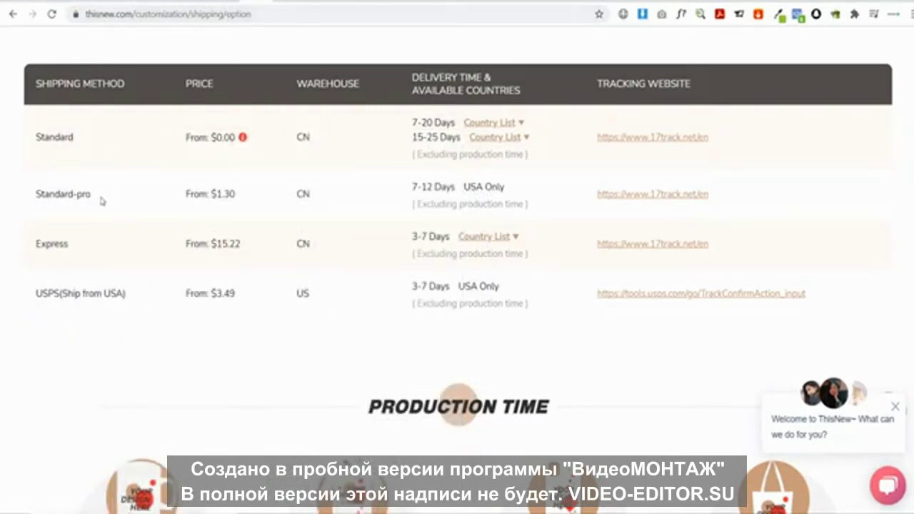
{"action": "left_click_drag", "start_coordinate": [55, 189], "coordinate": [41, 192]}
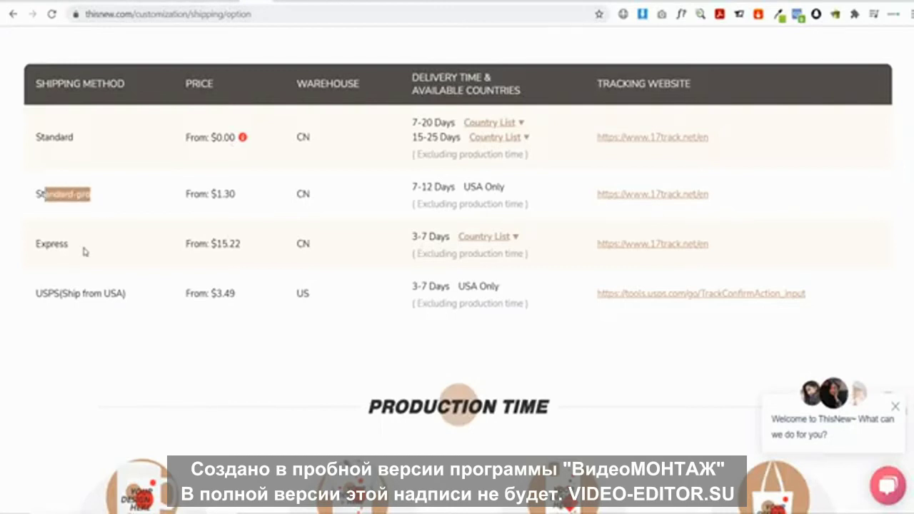
{"action": "left_click_drag", "start_coordinate": [80, 248], "coordinate": [27, 247]}
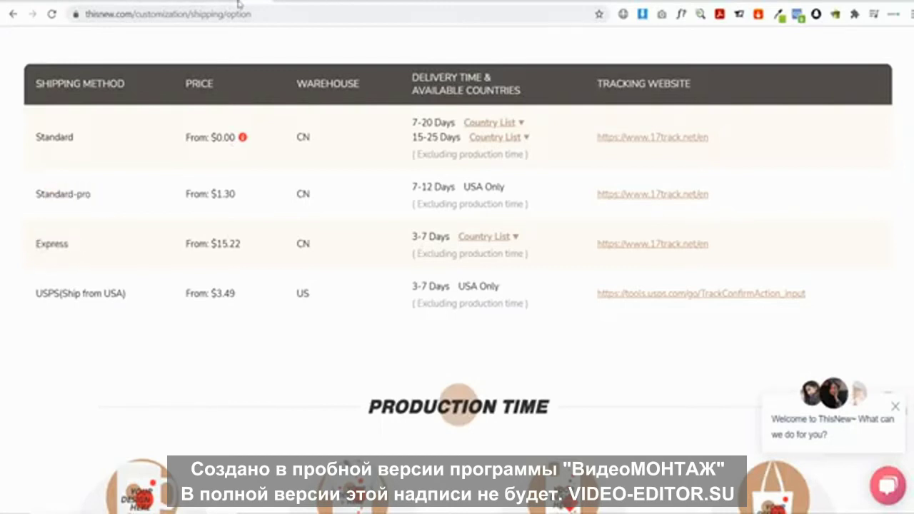
{"action": "left_click", "coordinate": [240, 3]}
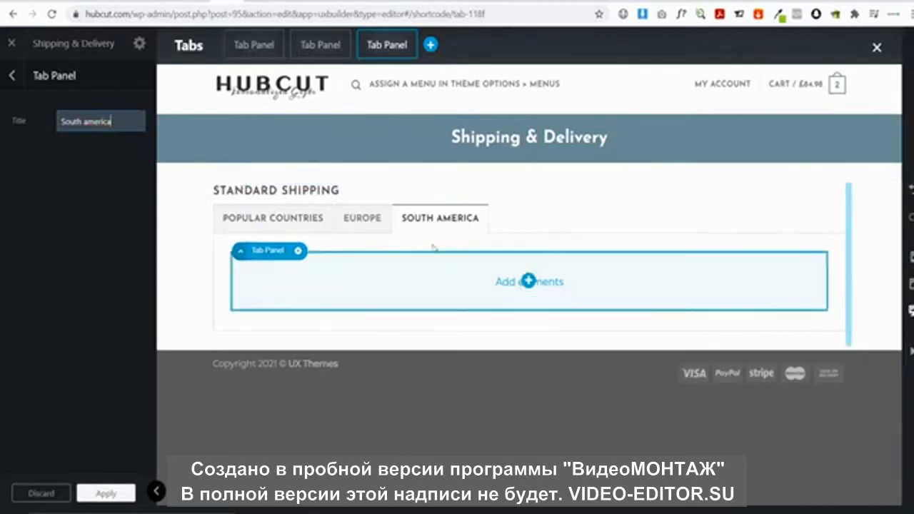
Duplicate the Standard Shipping tabs block
{"action": "left_click", "coordinate": [236, 186]}
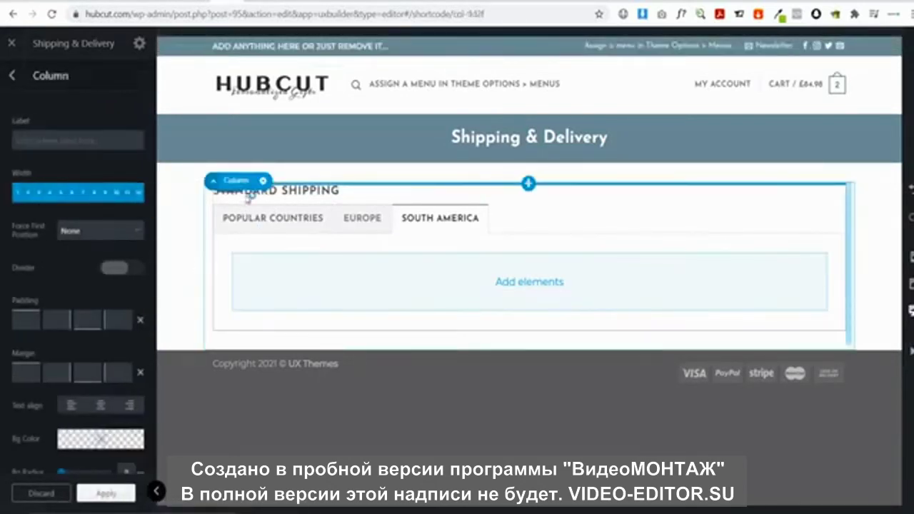
{"action": "left_click", "coordinate": [261, 188]}
{"action": "left_click", "coordinate": [262, 184]}
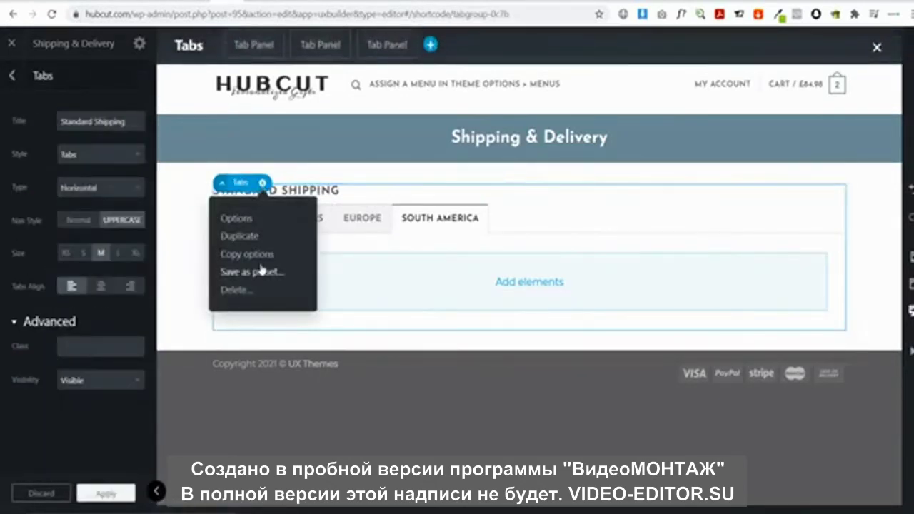
{"action": "left_click", "coordinate": [253, 236]}
{"action": "scroll", "coordinate": [360, 306], "scroll_direction": "down", "scroll_amount": 1}
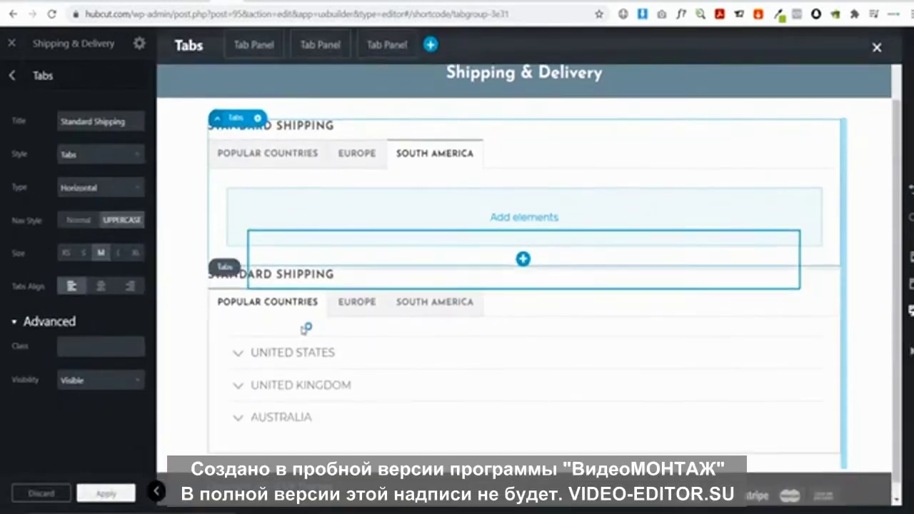
Retitle the copied tabs block from 'Standard Shipping' to 'Express Shipping'
{"action": "left_click", "coordinate": [269, 276]}
{"action": "left_click", "coordinate": [233, 267]}
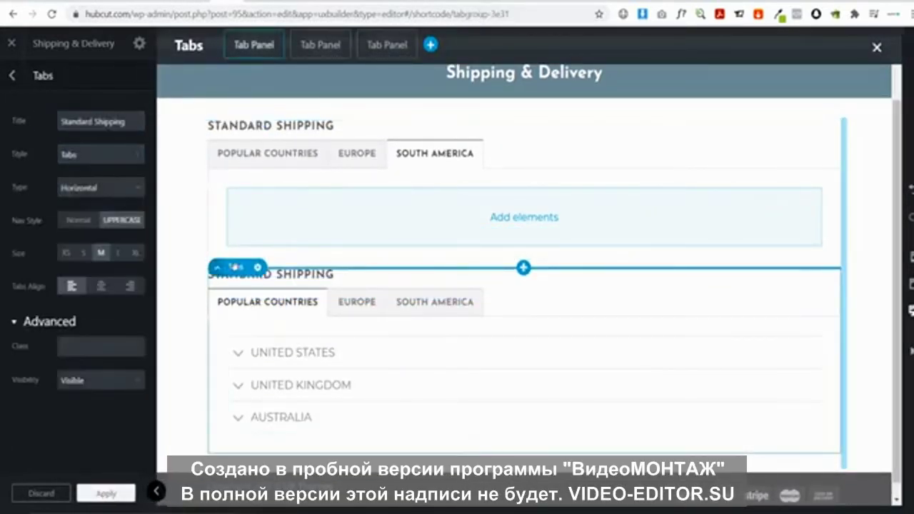
{"action": "left_click", "coordinate": [258, 267]}
{"action": "double_click", "coordinate": [111, 122]}
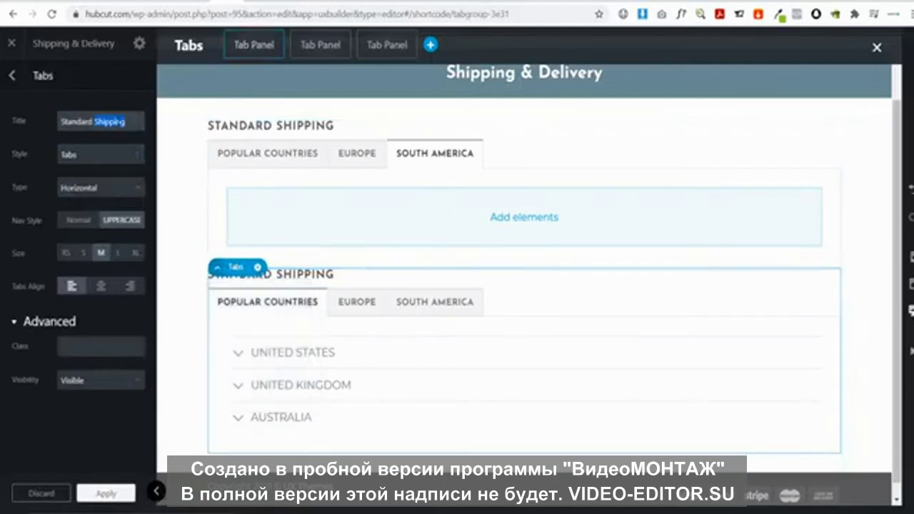
{"action": "double_click", "coordinate": [76, 121]}
{"action": "type", "text": "Express"}
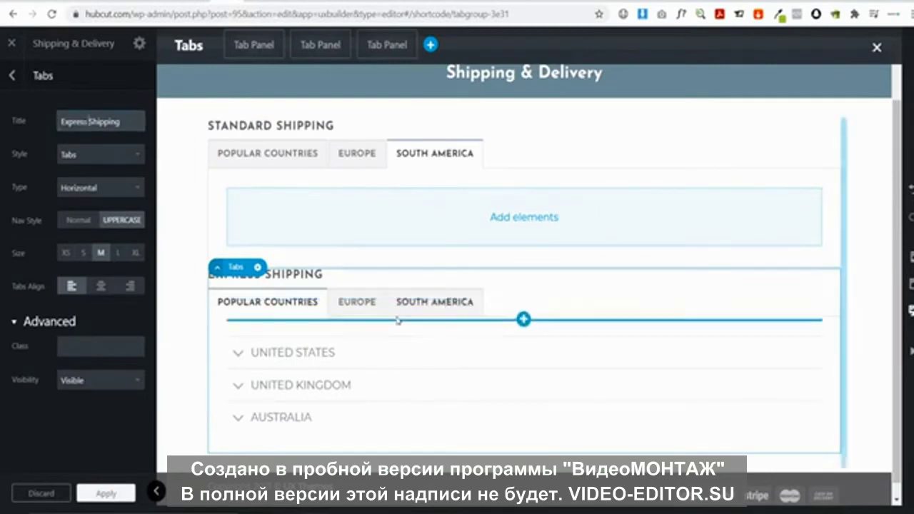
{"action": "left_click", "coordinate": [397, 352]}
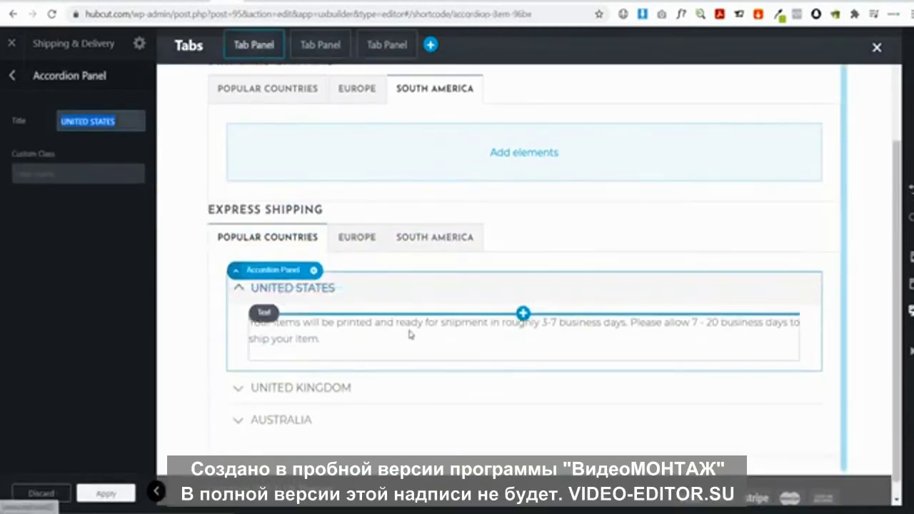
Select the copy's United States text and check ThisNew's Express shipping countries for reference
{"action": "left_click", "coordinate": [412, 331]}
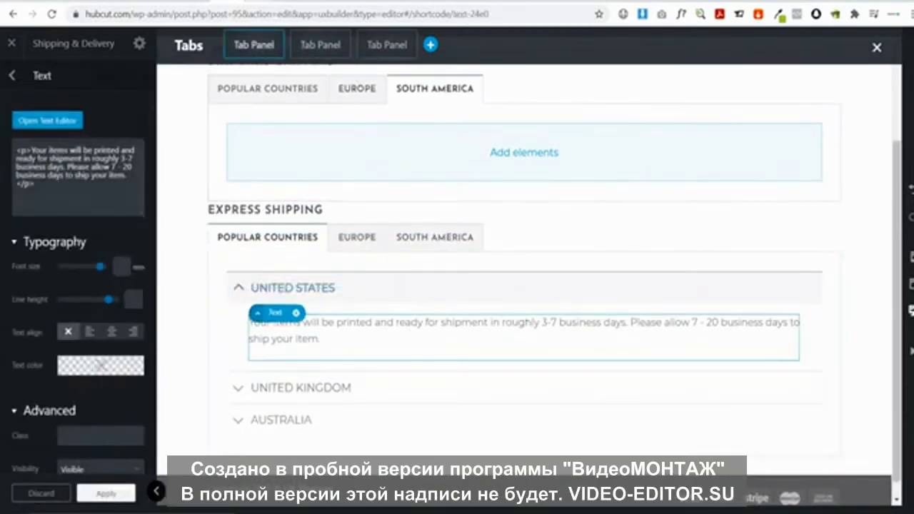
{"action": "key", "text": "ctrl+Tab"}
{"action": "left_click", "coordinate": [498, 242]}
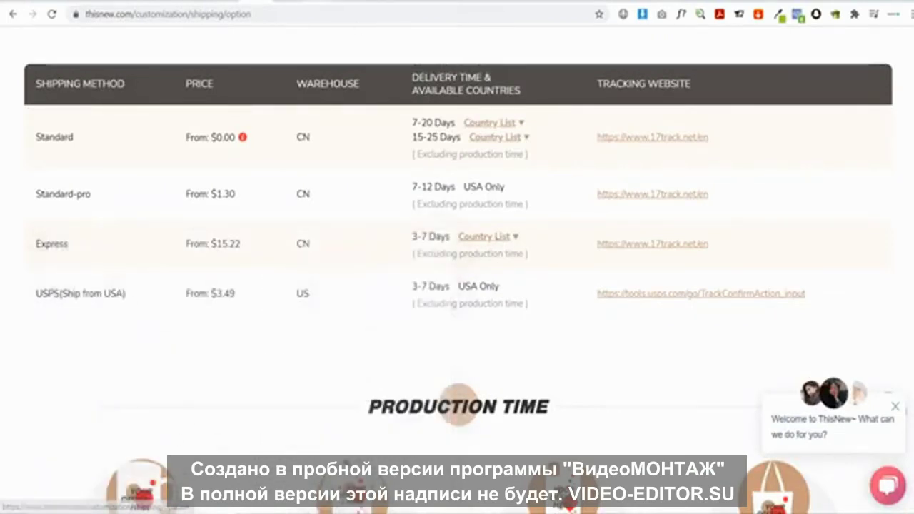
{"action": "key", "text": "ctrl+Tab"}
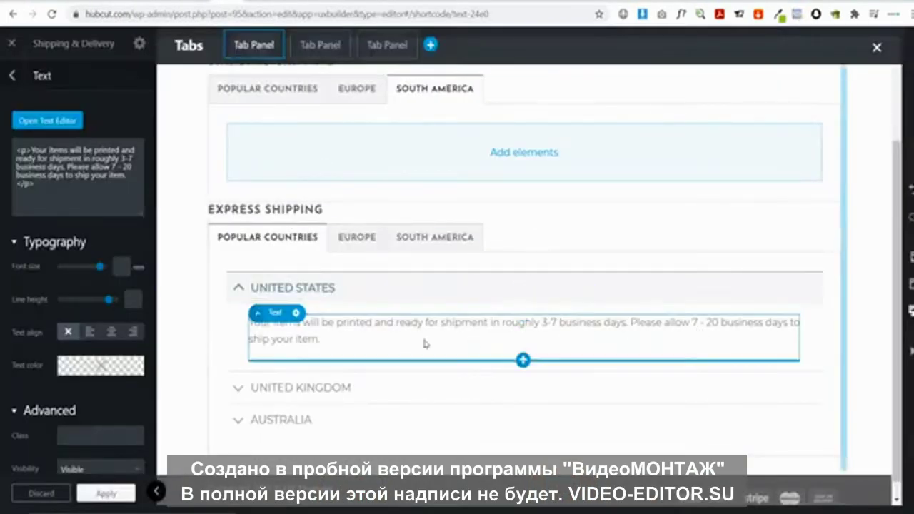
Change the Express United States text to 'another 3 - 7 business days' and apply it
{"action": "left_click", "coordinate": [74, 121]}
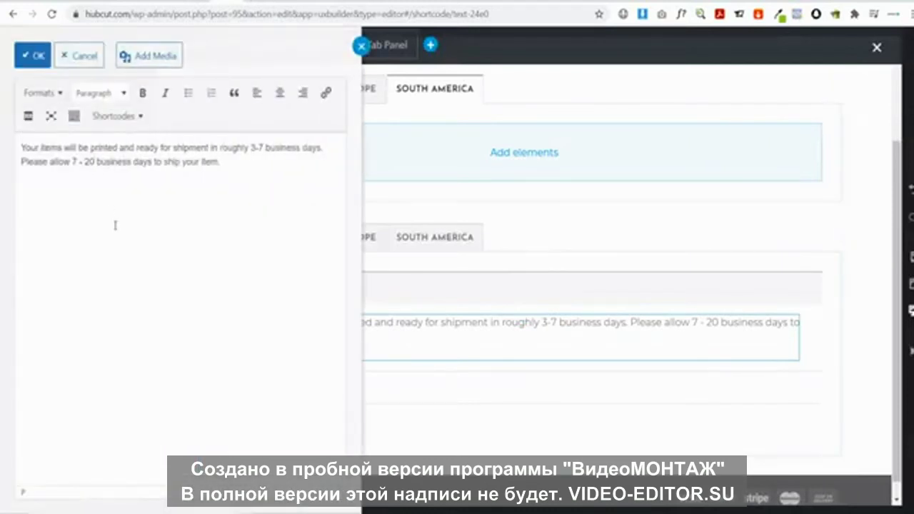
{"action": "key", "text": "BackSpace"}
{"action": "key", "text": "BackSpace"}
{"action": "type", "text": "7"}
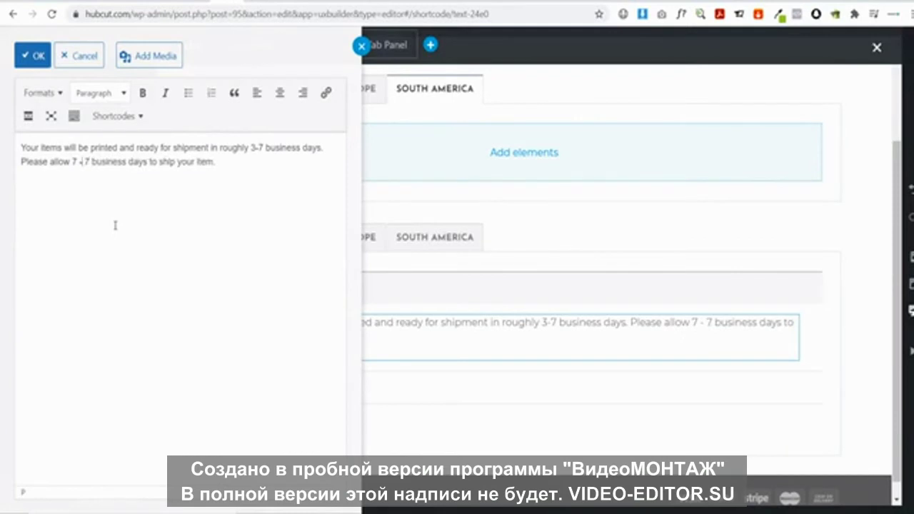
{"action": "key", "text": "BackSpace"}
{"action": "type", "text": "3"}
{"action": "type", "text": "another"}
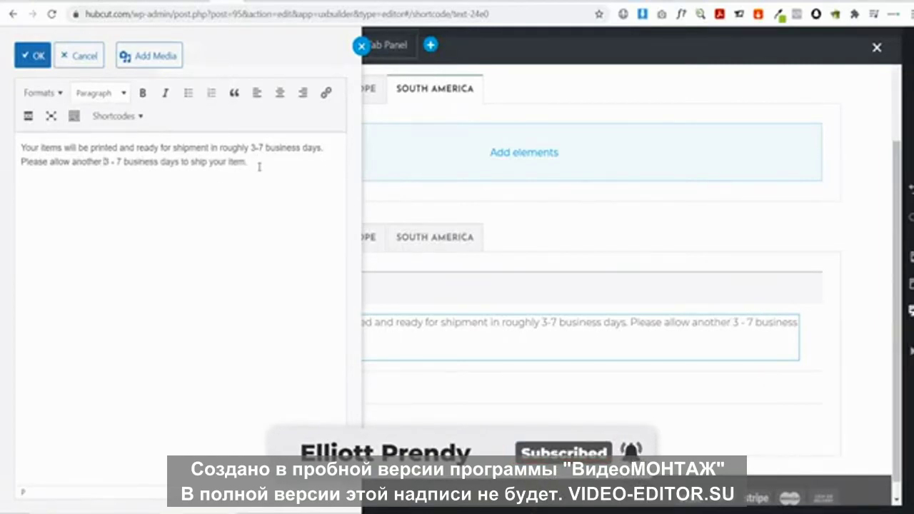
{"action": "left_click_drag", "start_coordinate": [249, 148], "coordinate": [256, 148]}
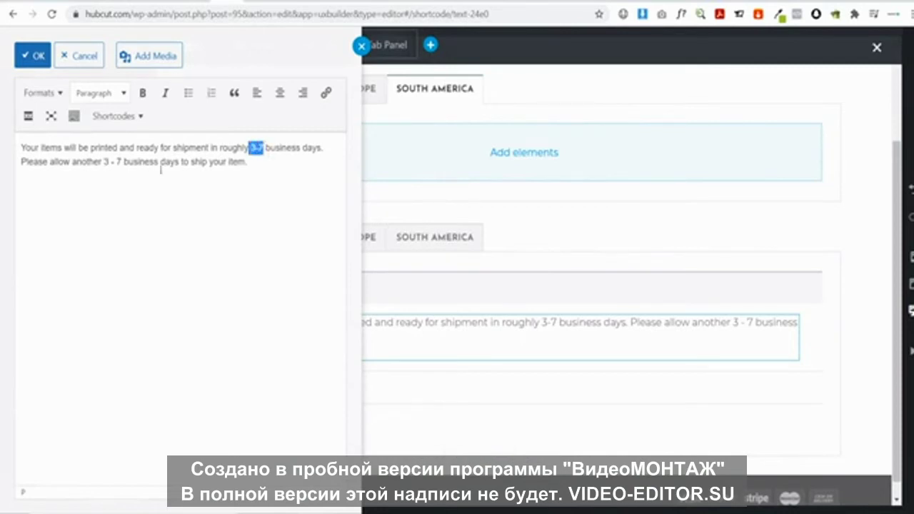
{"action": "left_click", "coordinate": [201, 170]}
{"action": "left_click", "coordinate": [21, 50]}
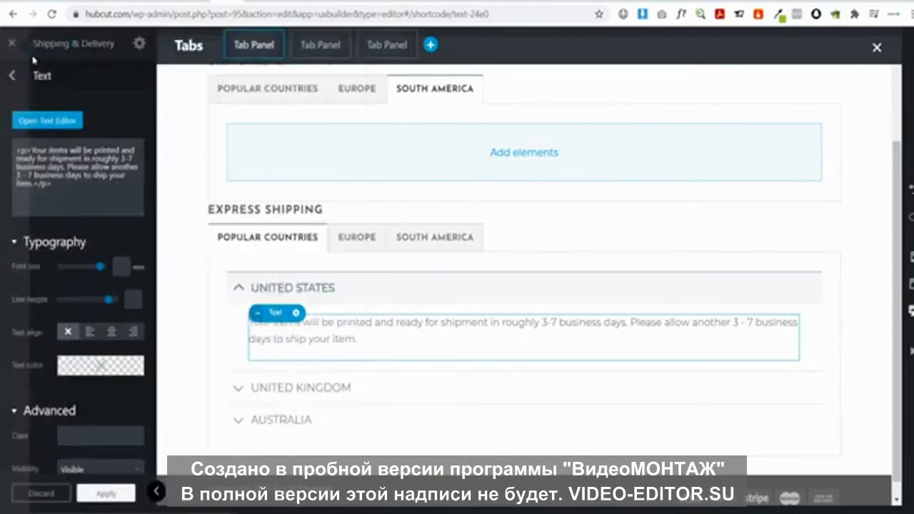
{"action": "scroll", "coordinate": [341, 286], "scroll_direction": "up", "scroll_amount": 3}
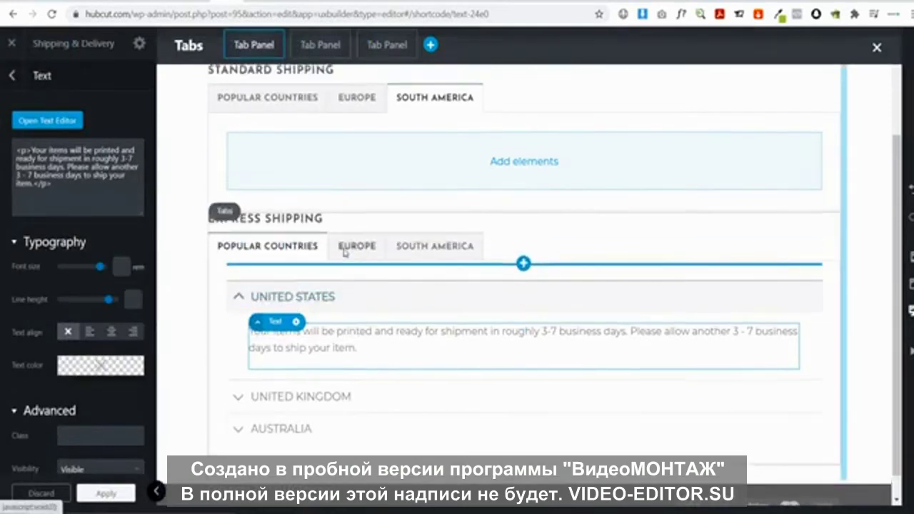
{"action": "left_click", "coordinate": [107, 494]}
{"action": "left_click", "coordinate": [58, 361]}
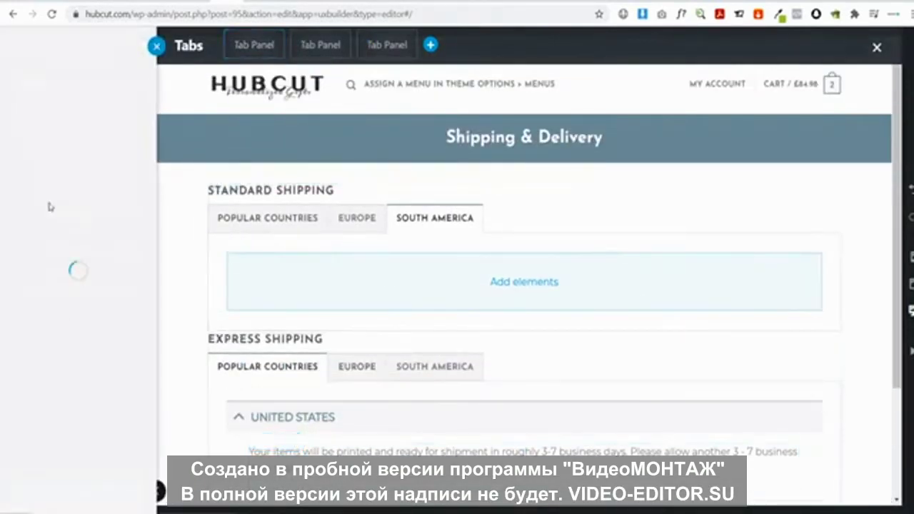
Add a 30px Gap element and move it between the Standard and Express Shipping tabs
{"action": "type", "text": "gap"}
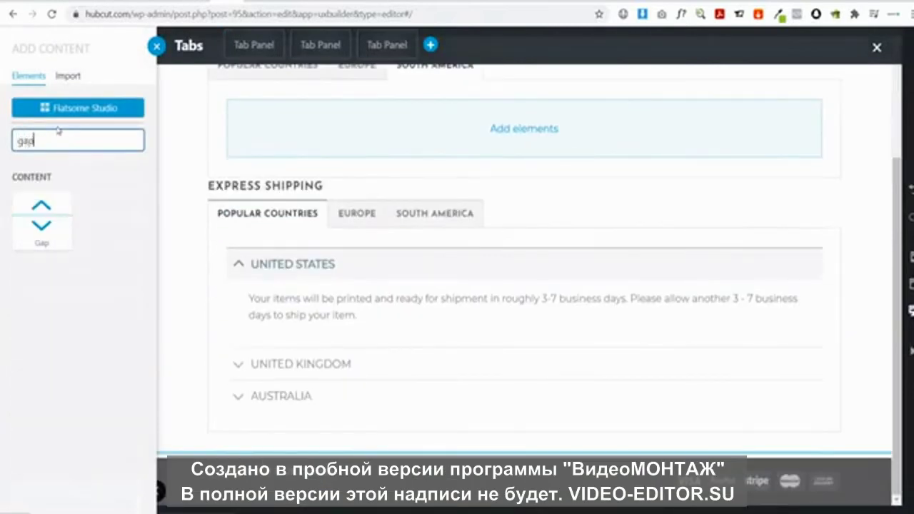
{"action": "left_click", "coordinate": [40, 215]}
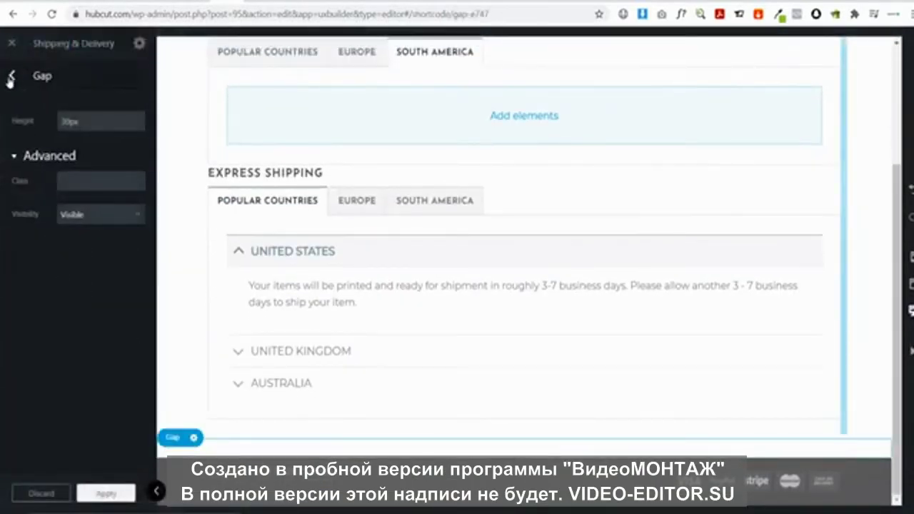
{"action": "left_click", "coordinate": [10, 77]}
{"action": "left_click_drag", "start_coordinate": [57, 347], "coordinate": [80, 270]}
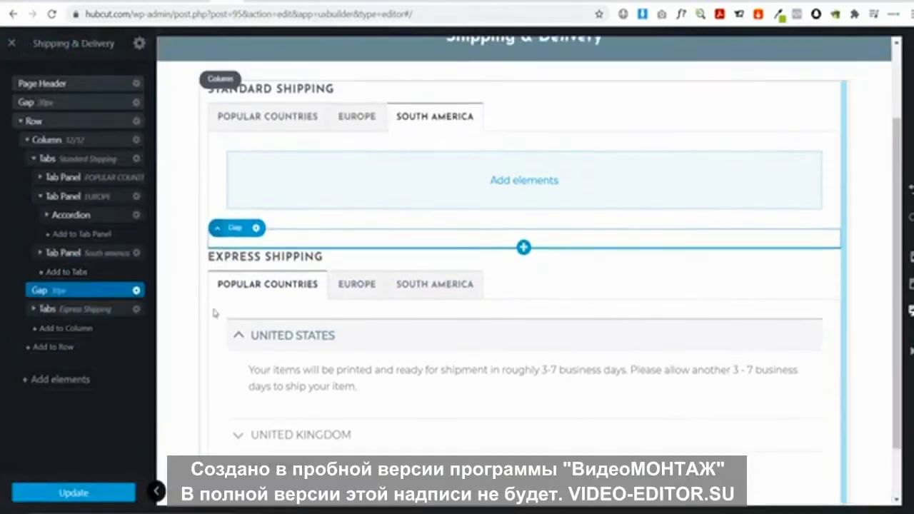
{"action": "left_click", "coordinate": [157, 491]}
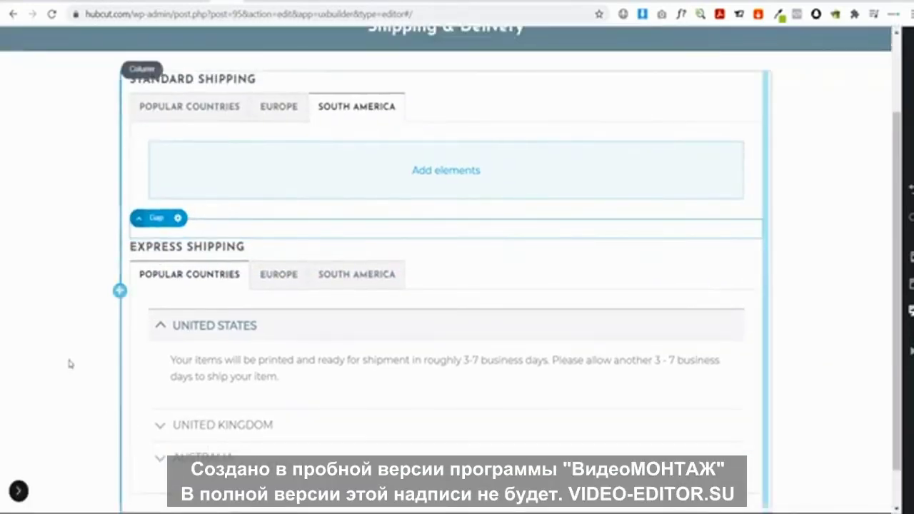
{"action": "scroll", "coordinate": [388, 290], "scroll_direction": "up", "scroll_amount": 1}
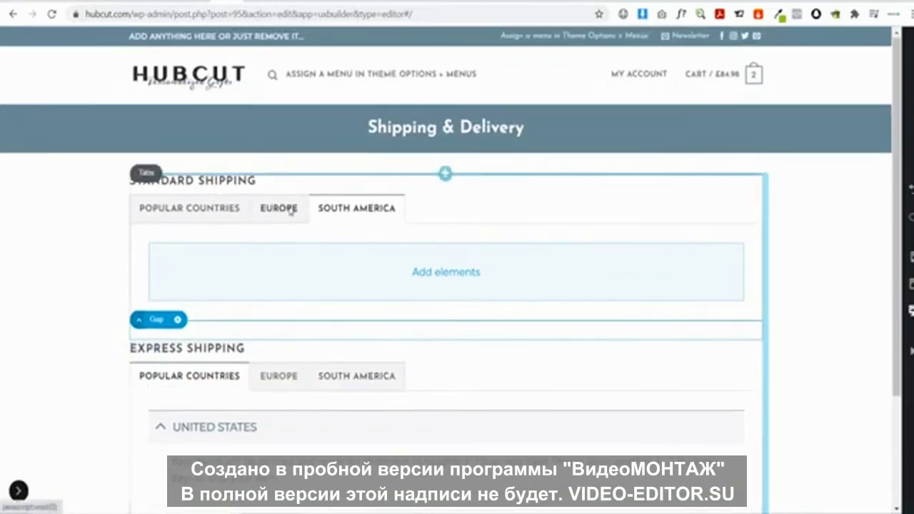
{"action": "left_click", "coordinate": [280, 207]}
{"action": "left_click", "coordinate": [214, 204]}
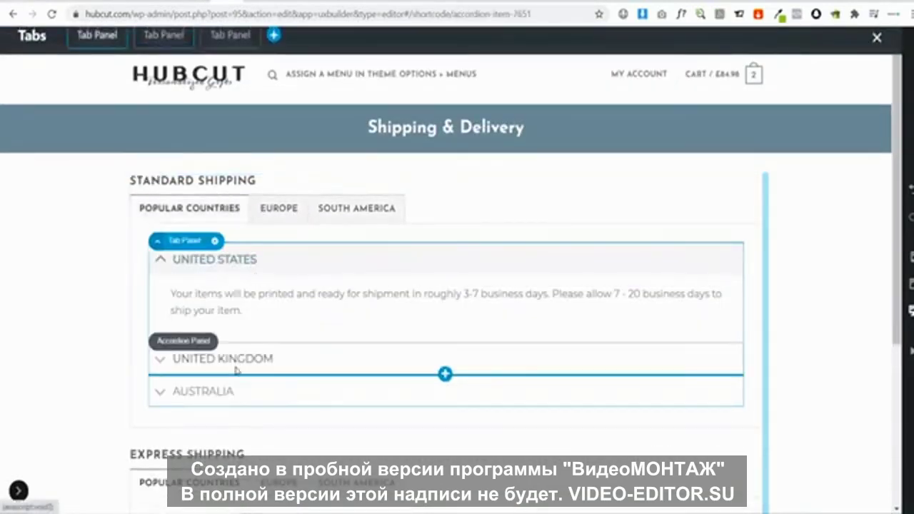
{"action": "left_click", "coordinate": [236, 361]}
{"action": "left_click", "coordinate": [207, 388]}
{"action": "left_click", "coordinate": [228, 259]}
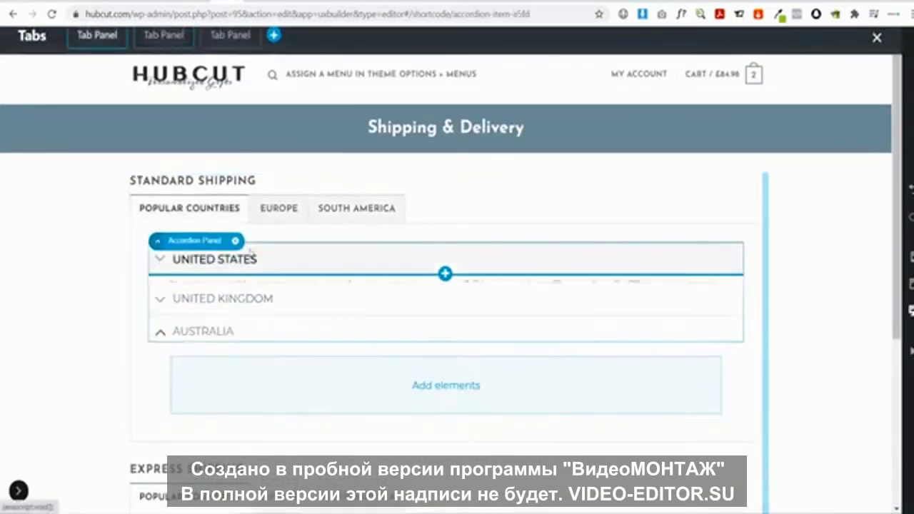
{"action": "left_click", "coordinate": [276, 210]}
{"action": "left_click", "coordinate": [232, 261]}
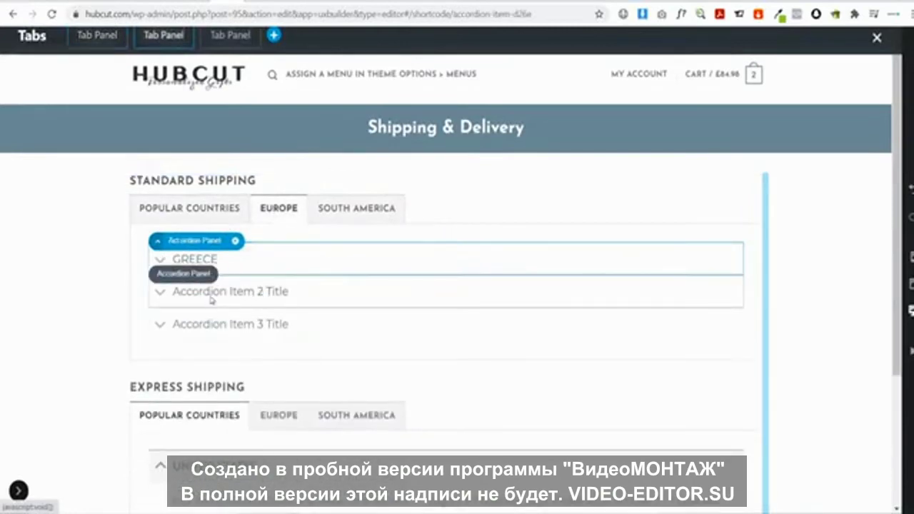
{"action": "left_click", "coordinate": [360, 209]}
{"action": "left_click", "coordinate": [185, 209]}
{"action": "scroll", "coordinate": [184, 214], "scroll_direction": "down", "scroll_amount": 3}
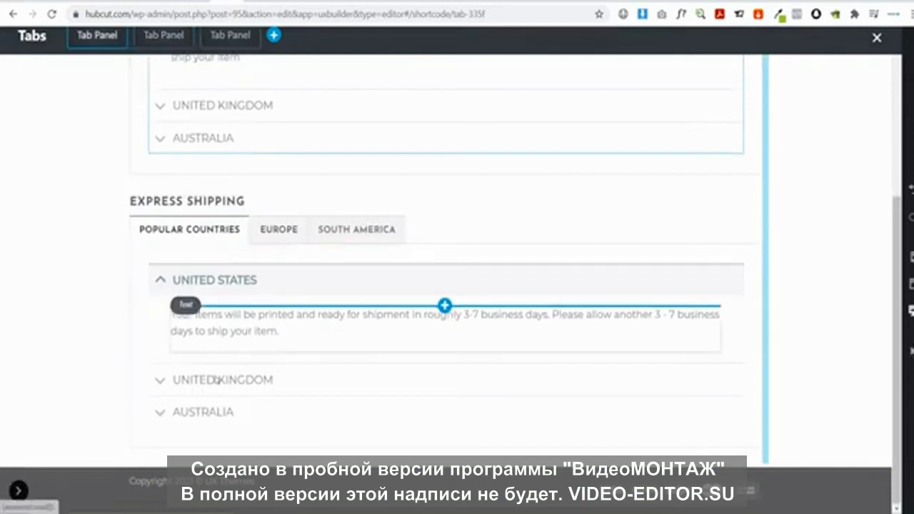
{"action": "left_click", "coordinate": [282, 234]}
{"action": "left_click", "coordinate": [359, 300]}
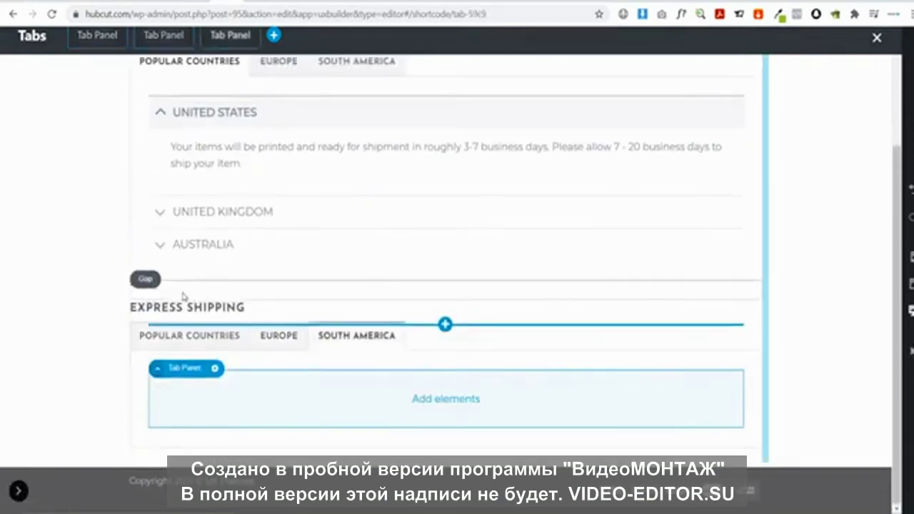
{"action": "left_click", "coordinate": [188, 334]}
{"action": "scroll", "coordinate": [275, 320], "scroll_direction": "up", "scroll_amount": 2}
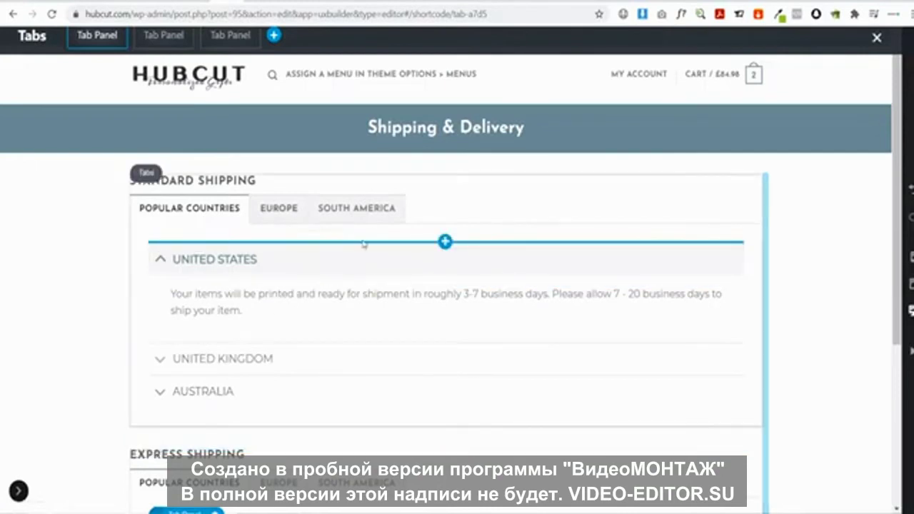
{"action": "left_click", "coordinate": [19, 492]}
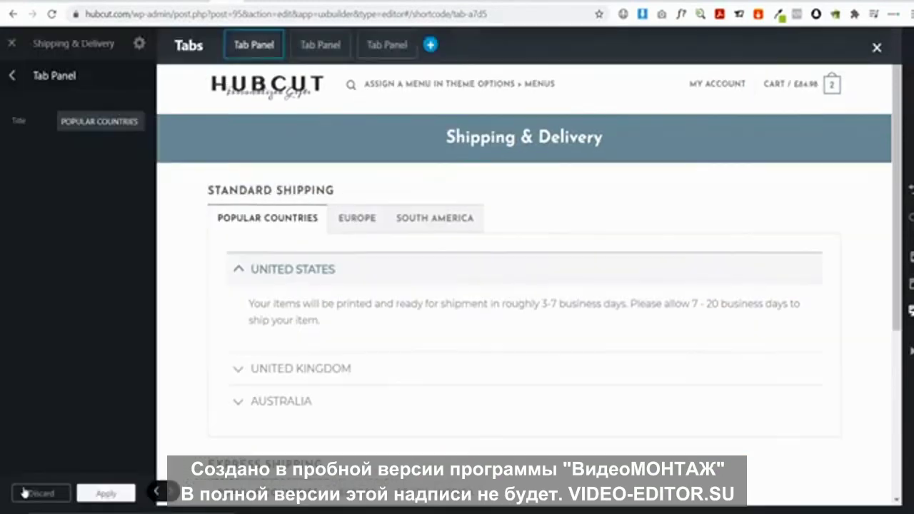
{"action": "left_click", "coordinate": [13, 77]}
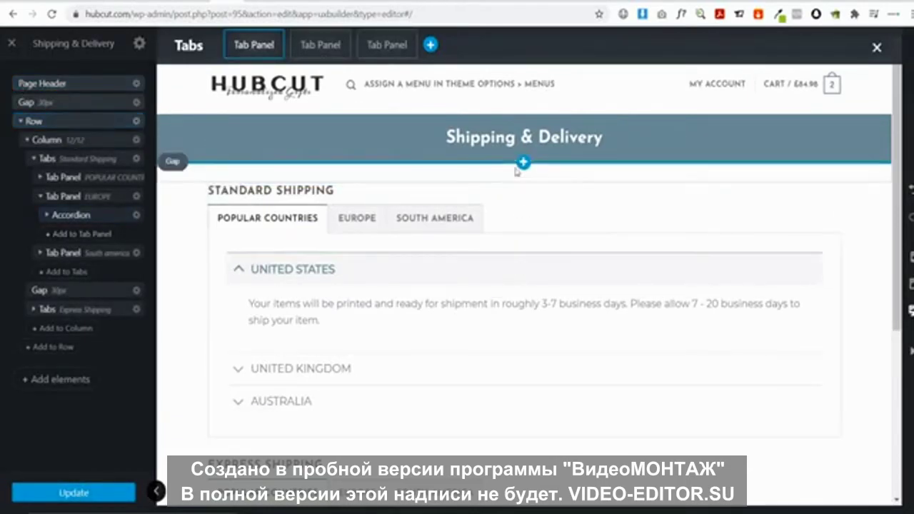
Add a new row with the One Column layout
{"action": "left_click", "coordinate": [52, 387]}
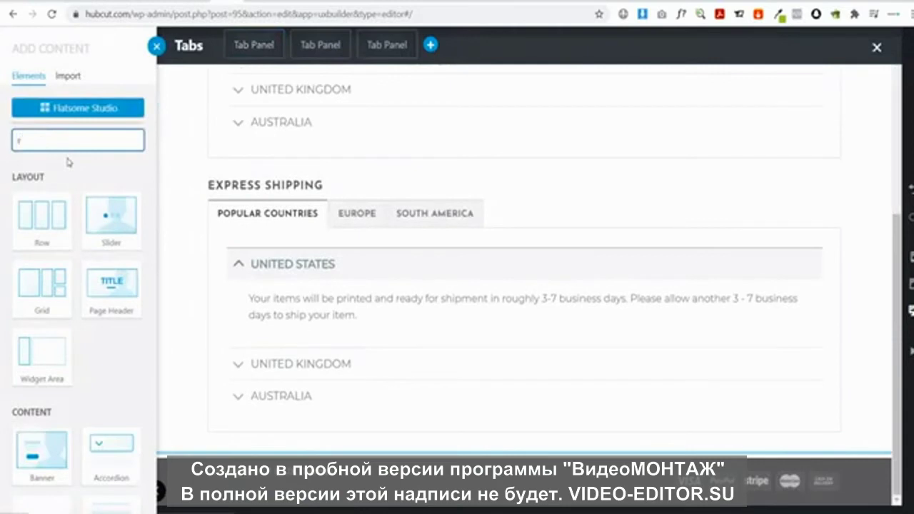
{"action": "left_click", "coordinate": [65, 218]}
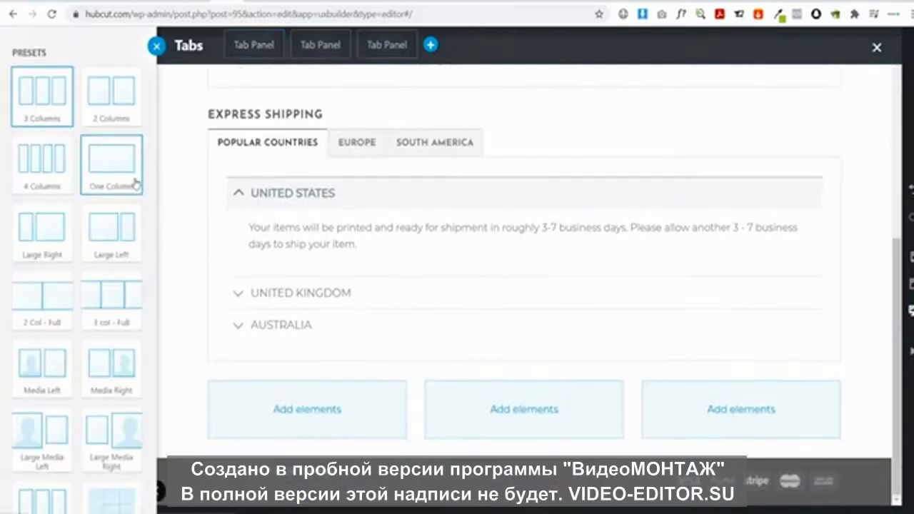
{"action": "scroll", "coordinate": [108, 357], "scroll_direction": "down", "scroll_amount": 3}
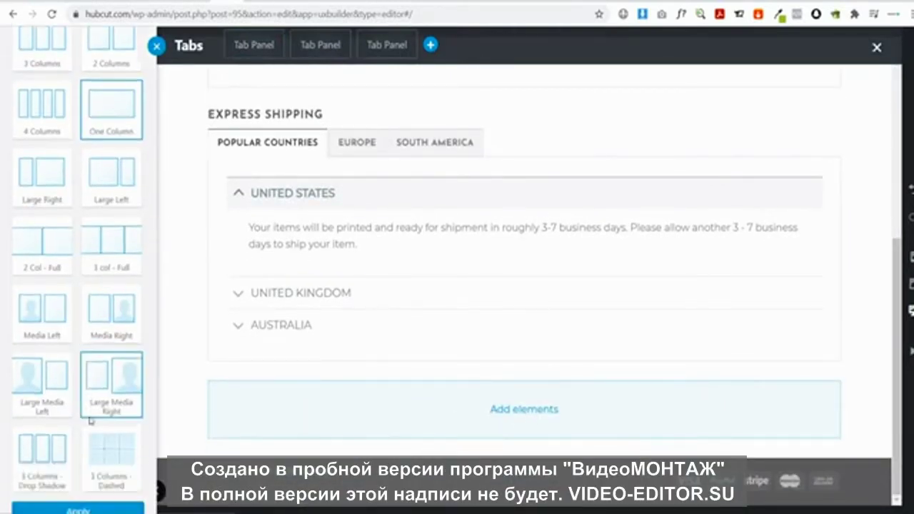
{"action": "left_click", "coordinate": [74, 490]}
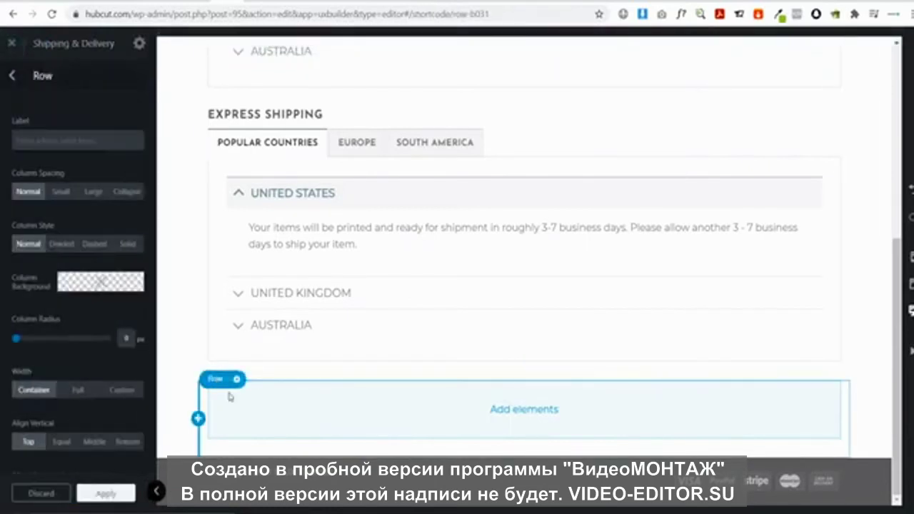
{"action": "scroll", "coordinate": [236, 144], "scroll_direction": "up", "scroll_amount": 5}
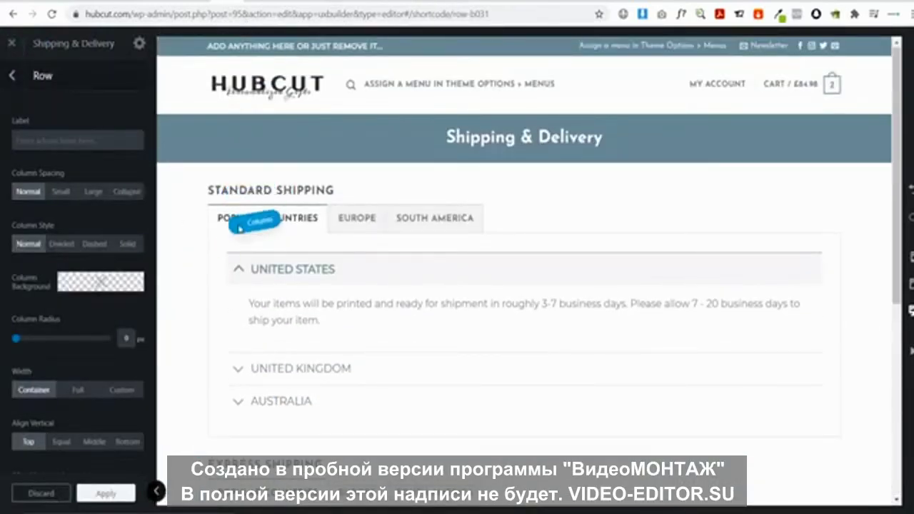
Move the new empty column above the Standard Shipping tabs block
{"action": "left_click", "coordinate": [255, 202]}
{"action": "scroll", "coordinate": [378, 304], "scroll_direction": "down", "scroll_amount": 5}
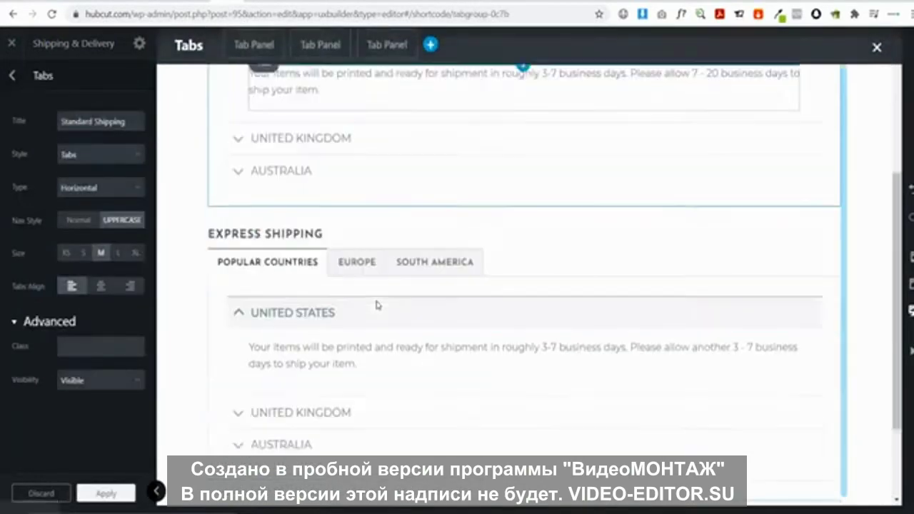
{"action": "left_click", "coordinate": [232, 379]}
{"action": "left_click_drag", "start_coordinate": [233, 381], "coordinate": [207, 212]}
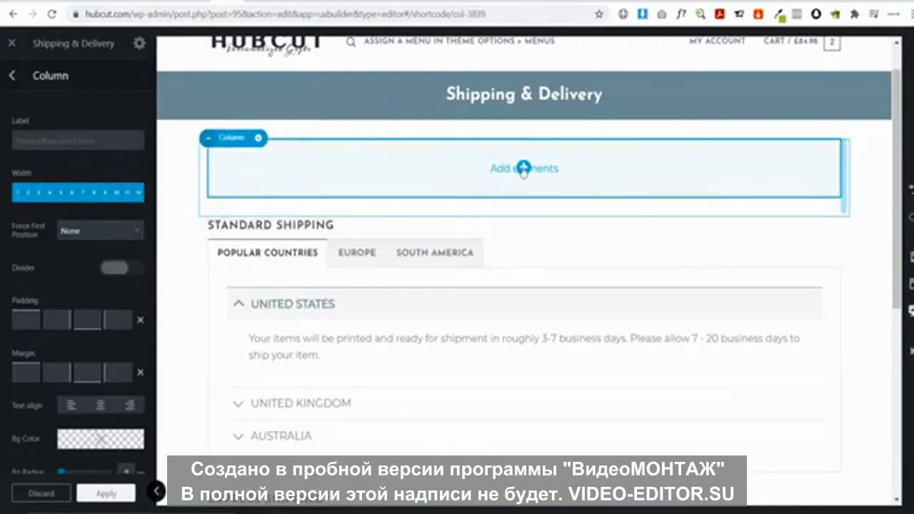
Add a Text element to the new column and copy ThisNew's 3-7 business day production sentence
{"action": "left_click", "coordinate": [524, 169]}
{"action": "type", "text": "tex"}
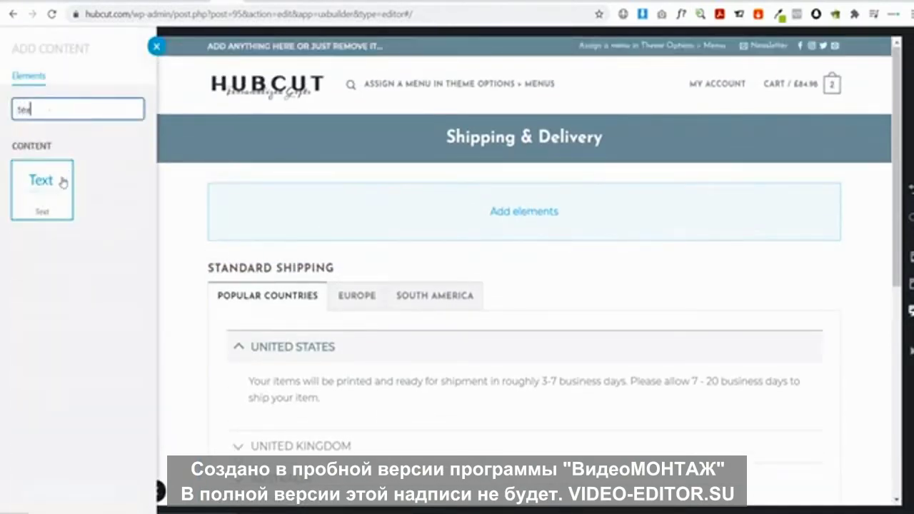
{"action": "left_click", "coordinate": [62, 183]}
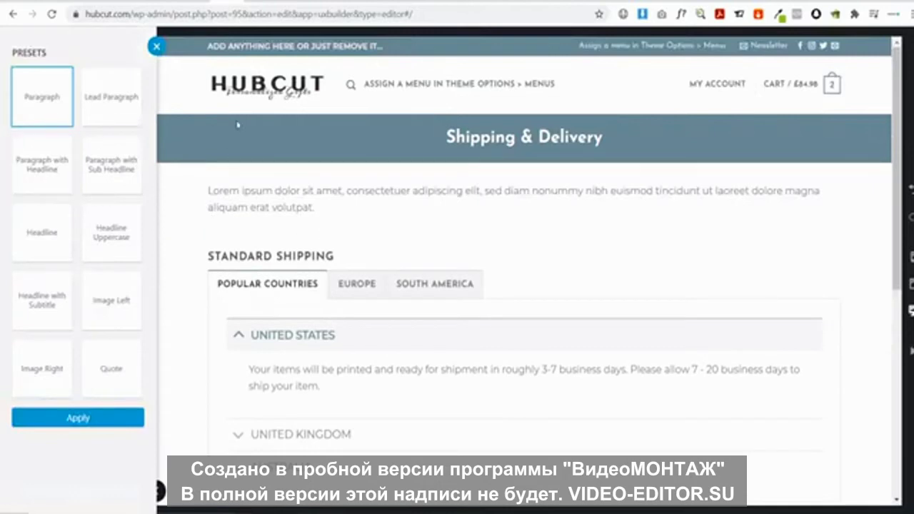
{"action": "left_click", "coordinate": [241, 2]}
{"action": "scroll", "coordinate": [237, 98], "scroll_direction": "up", "scroll_amount": 5}
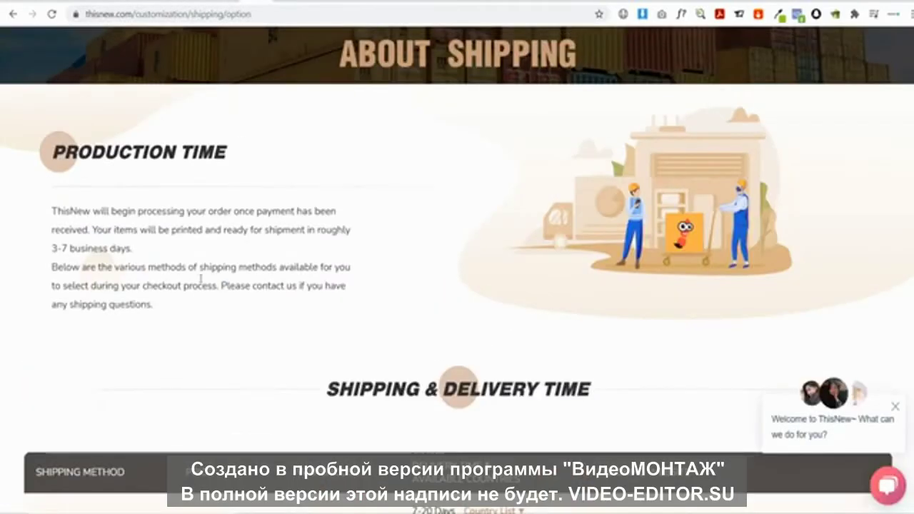
{"action": "left_click_drag", "start_coordinate": [137, 258], "coordinate": [96, 224]}
{"action": "key", "text": "ctrl+c"}
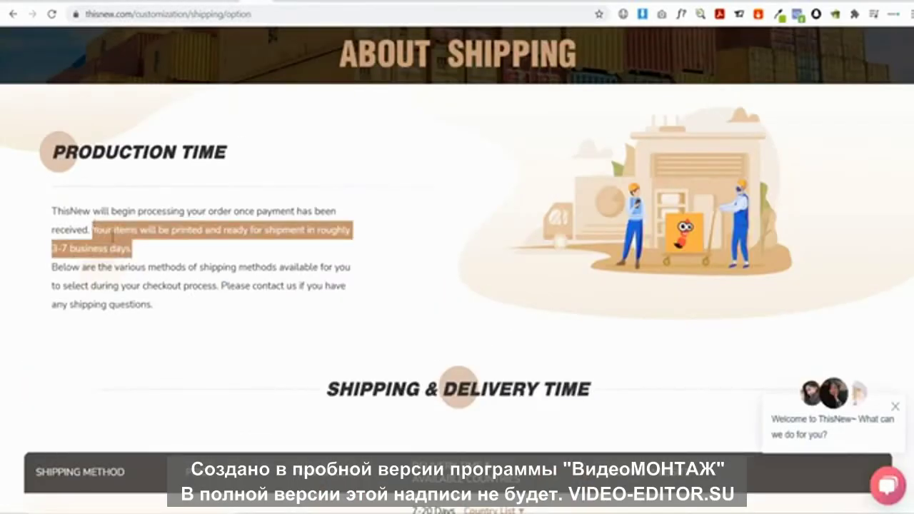
{"action": "left_click", "coordinate": [208, 3]}
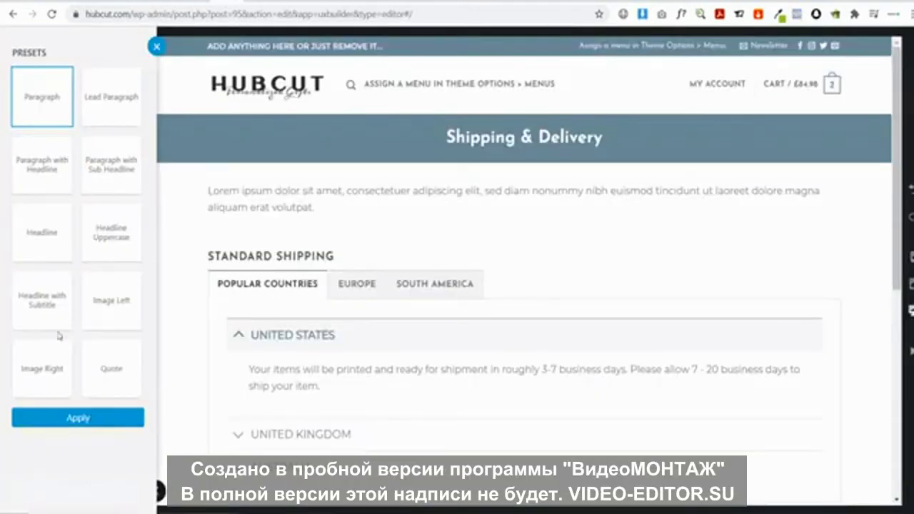
Replace the Lorem ipsum intro with the production-time sentence plus a 'see below' note, then apply and update
{"action": "left_click", "coordinate": [258, 213]}
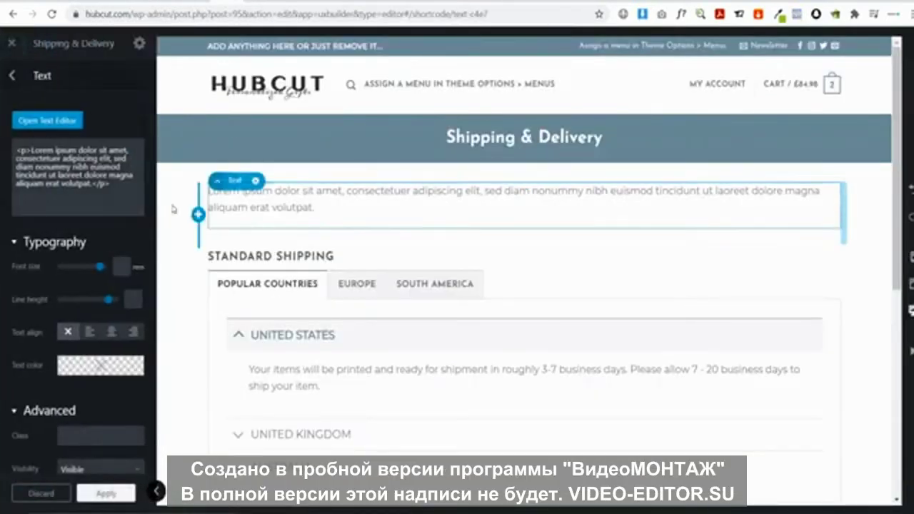
{"action": "left_click", "coordinate": [71, 122]}
{"action": "key", "text": "ctrl+a"}
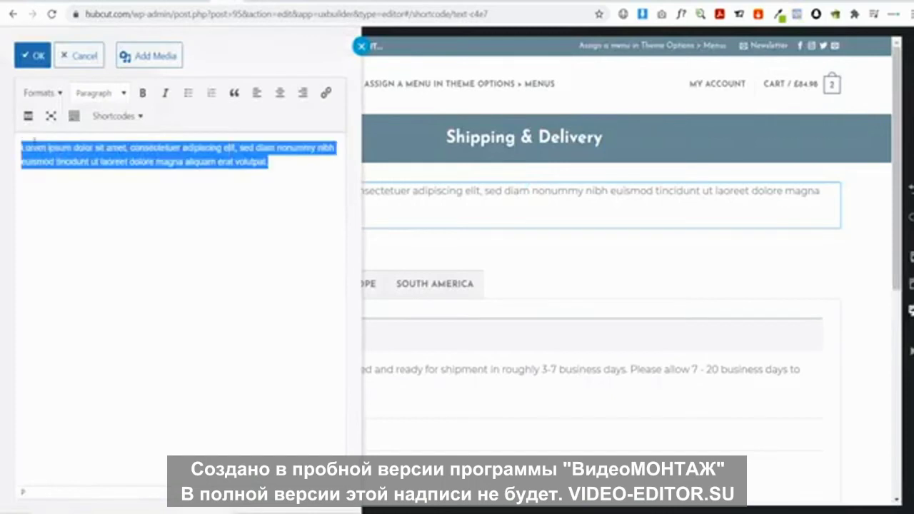
{"action": "key", "text": "ctrl+v"}
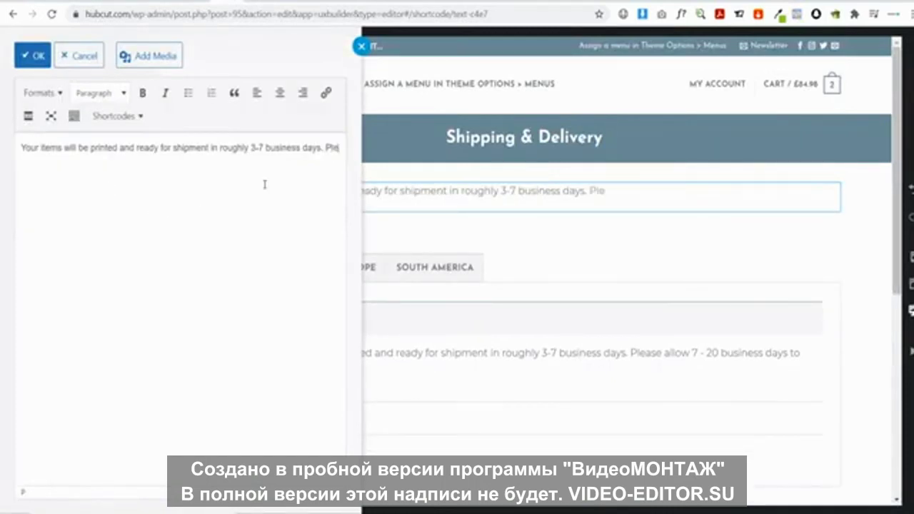
{"action": "type", "text": "ase"}
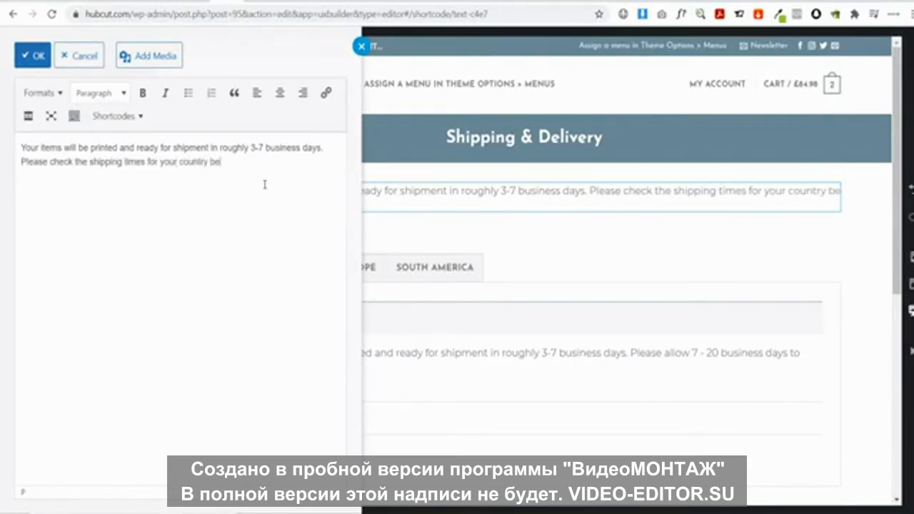
{"action": "type", "text": "low."}
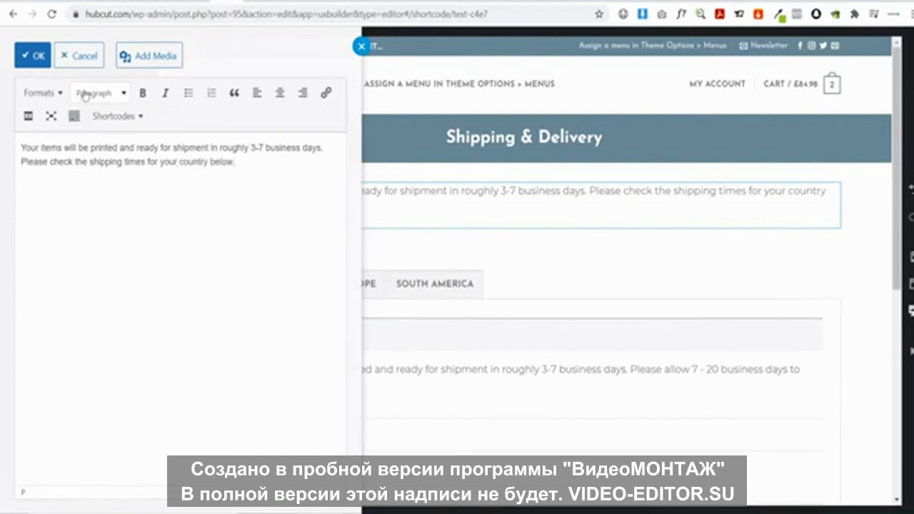
{"action": "left_click", "coordinate": [32, 56]}
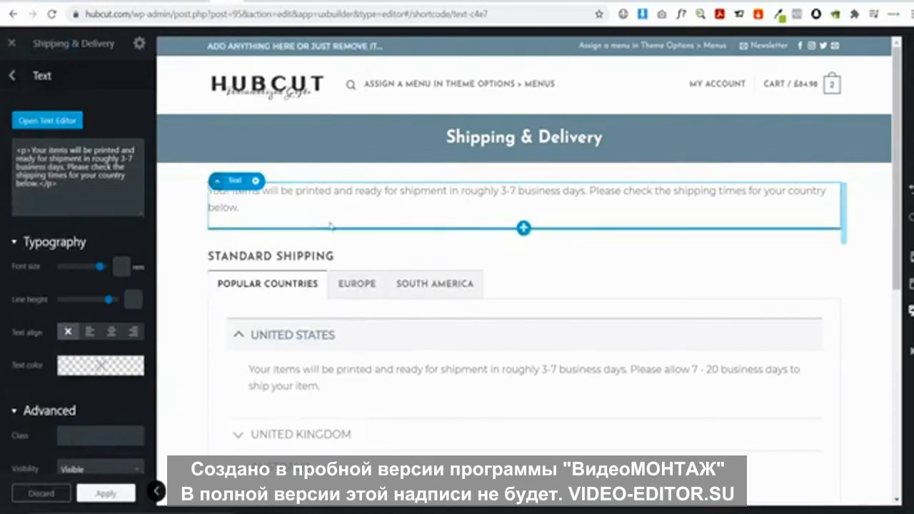
{"action": "left_click", "coordinate": [104, 493]}
{"action": "left_click", "coordinate": [76, 496]}
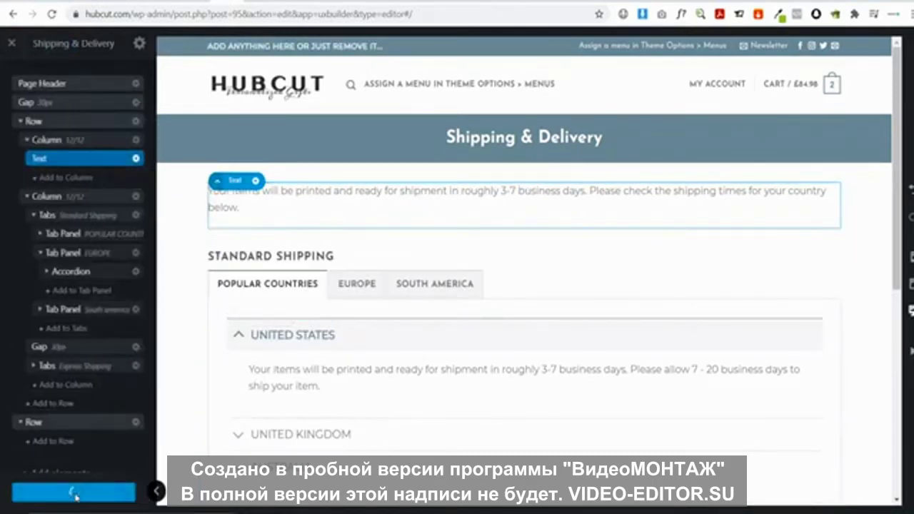
Close the builder and test the live Standard Shipping Europe and South America tabs
{"action": "left_click", "coordinate": [12, 44]}
{"action": "scroll", "coordinate": [545, 215], "scroll_direction": "down", "scroll_amount": 3}
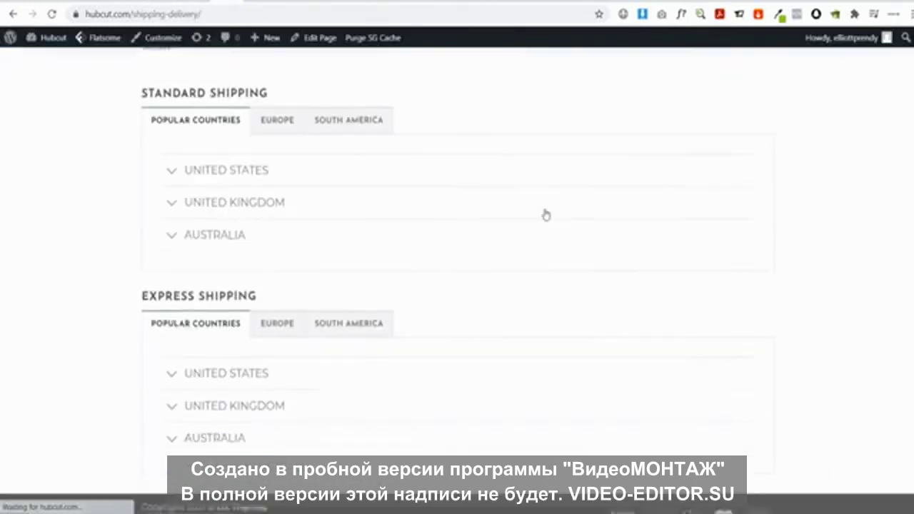
{"action": "scroll", "coordinate": [545, 215], "scroll_direction": "up", "scroll_amount": 2}
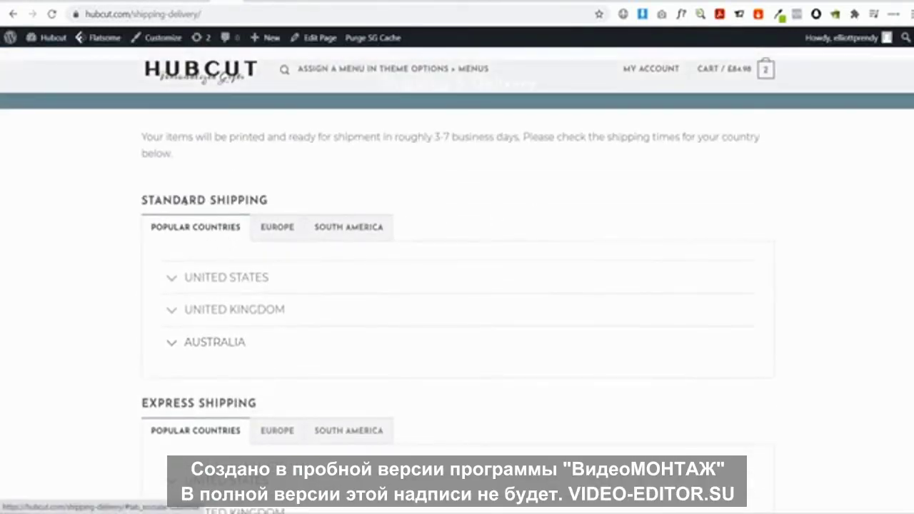
{"action": "scroll", "coordinate": [262, 198], "scroll_direction": "down", "scroll_amount": 3}
{"action": "scroll", "coordinate": [335, 333], "scroll_direction": "up", "scroll_amount": 2}
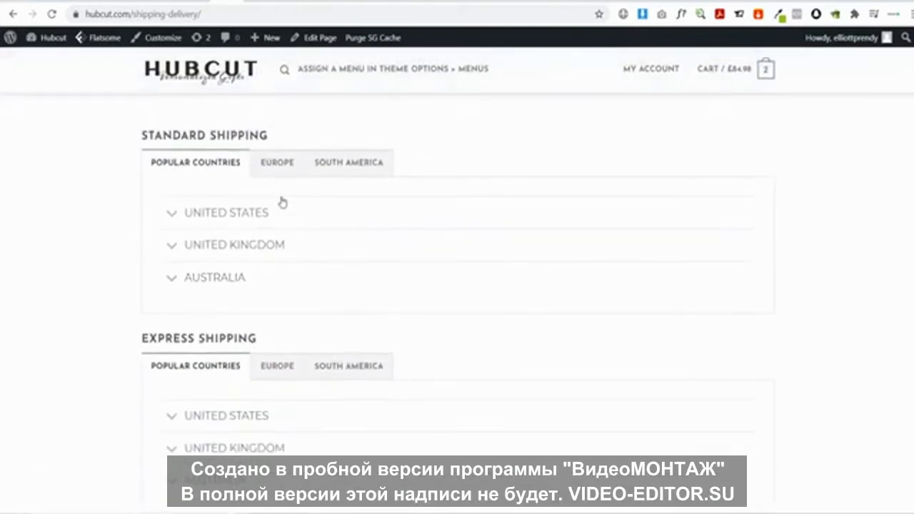
{"action": "left_click", "coordinate": [277, 163]}
{"action": "left_click", "coordinate": [343, 172]}
{"action": "scroll", "coordinate": [300, 172], "scroll_direction": "up", "scroll_amount": 1}
{"action": "left_click", "coordinate": [277, 191]}
{"action": "left_click", "coordinate": [222, 191]}
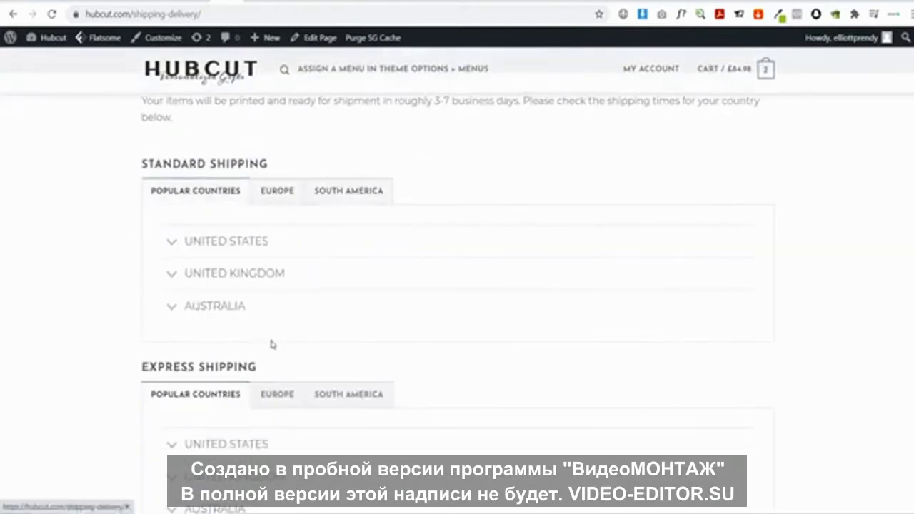
Test the live Express Shipping country tabs and the Accordion Item 2 entry
{"action": "left_click", "coordinate": [279, 395]}
{"action": "left_click", "coordinate": [347, 396]}
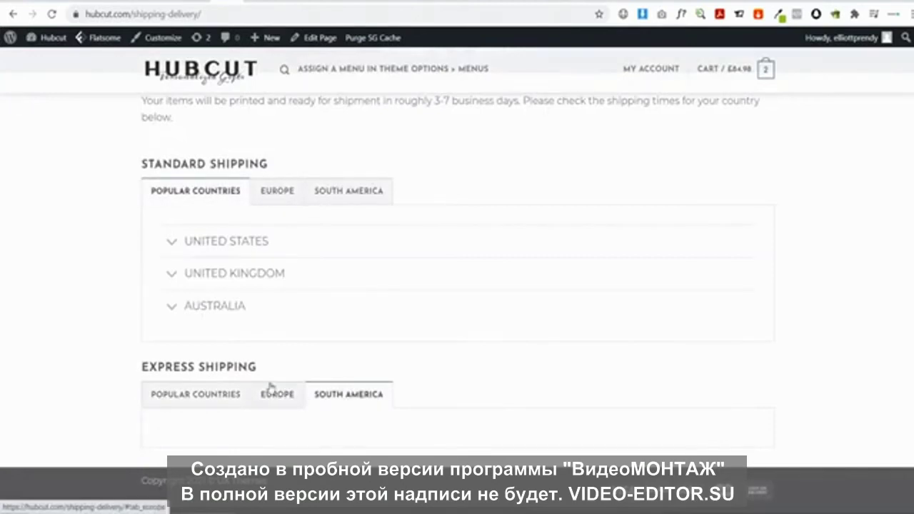
{"action": "left_click", "coordinate": [293, 399]}
{"action": "scroll", "coordinate": [204, 367], "scroll_direction": "down", "scroll_amount": 2}
{"action": "left_click", "coordinate": [207, 383]}
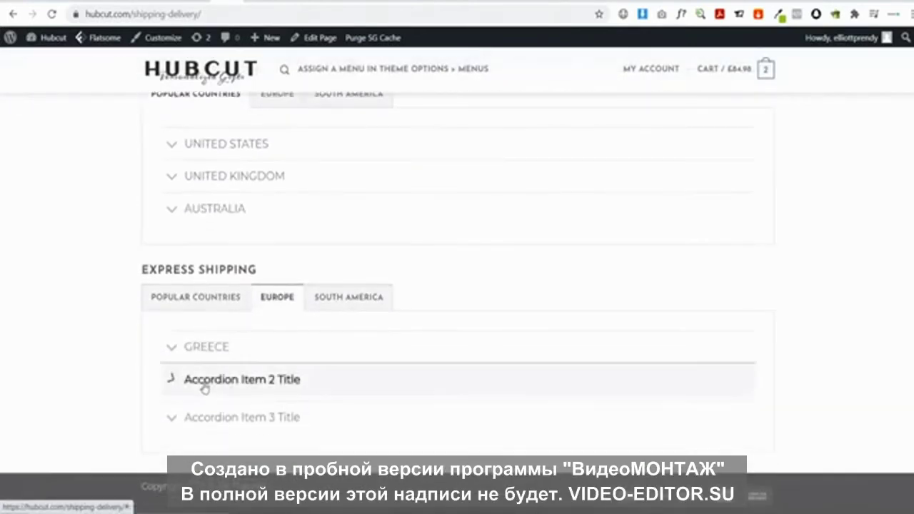
{"action": "left_click", "coordinate": [220, 399]}
{"action": "left_click", "coordinate": [210, 293]}
{"action": "scroll", "coordinate": [307, 292], "scroll_direction": "up", "scroll_amount": 3}
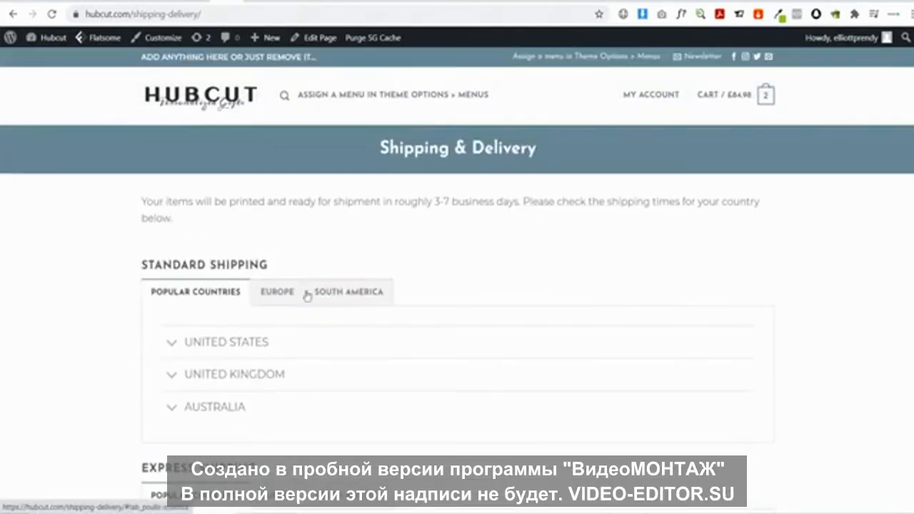
{"action": "scroll", "coordinate": [323, 317], "scroll_direction": "down", "scroll_amount": 2}
{"action": "scroll", "coordinate": [722, 302], "scroll_direction": "up", "scroll_amount": 3}
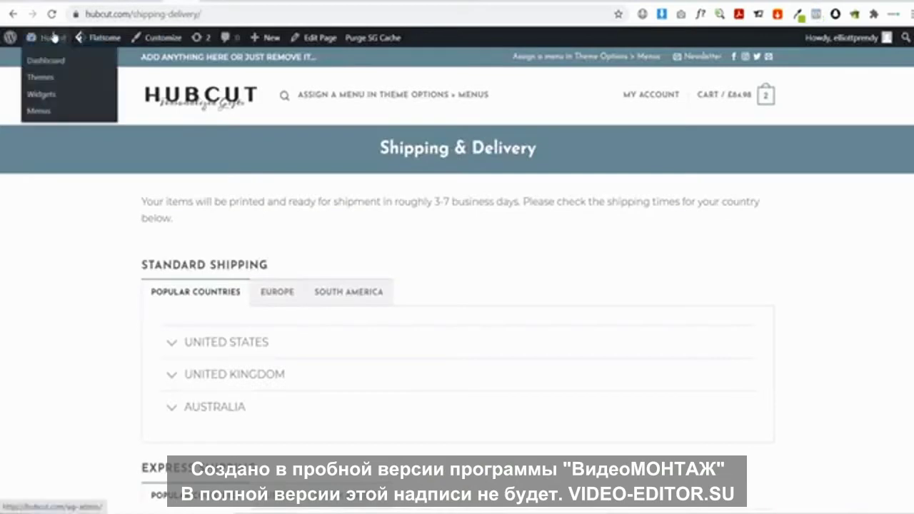
Create and publish an 'Order Tracking' page using the Page - Full Width template
{"action": "left_click", "coordinate": [58, 37]}
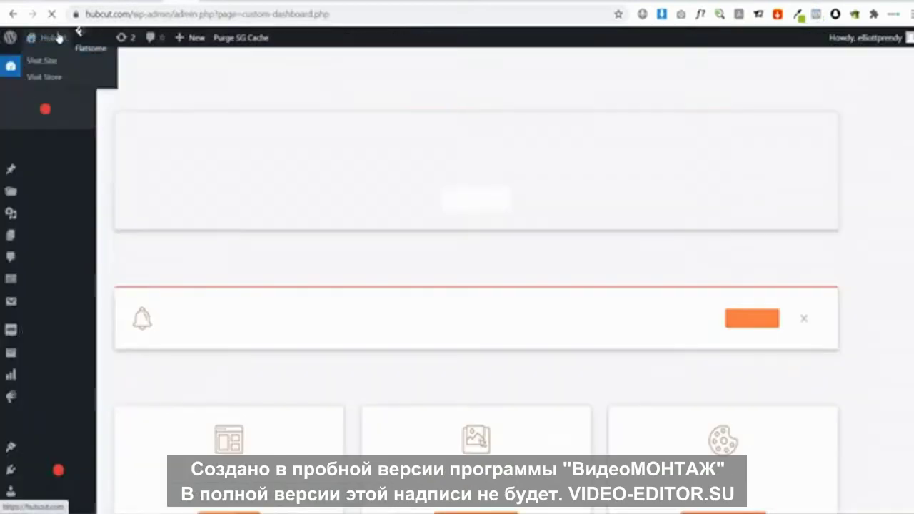
{"action": "mouse_move", "coordinate": [43, 236]}
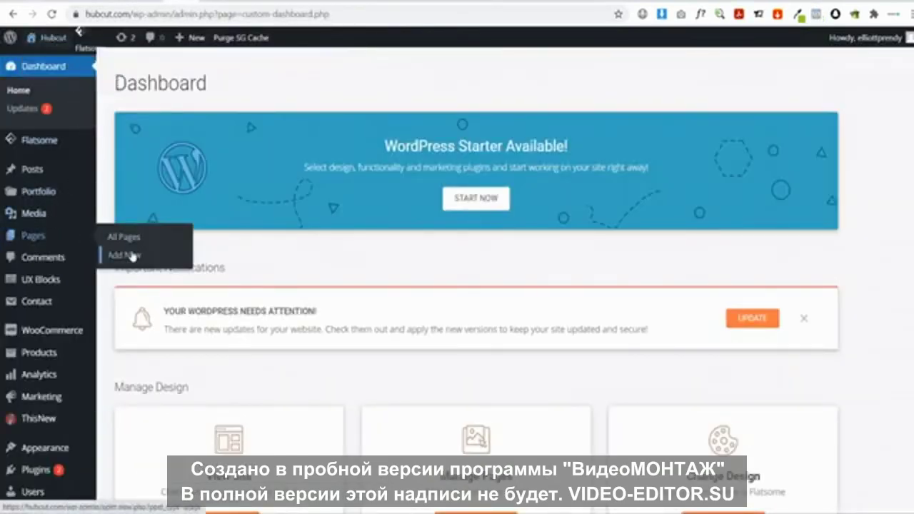
{"action": "left_click", "coordinate": [132, 255]}
{"action": "type", "text": "Order Tracking"}
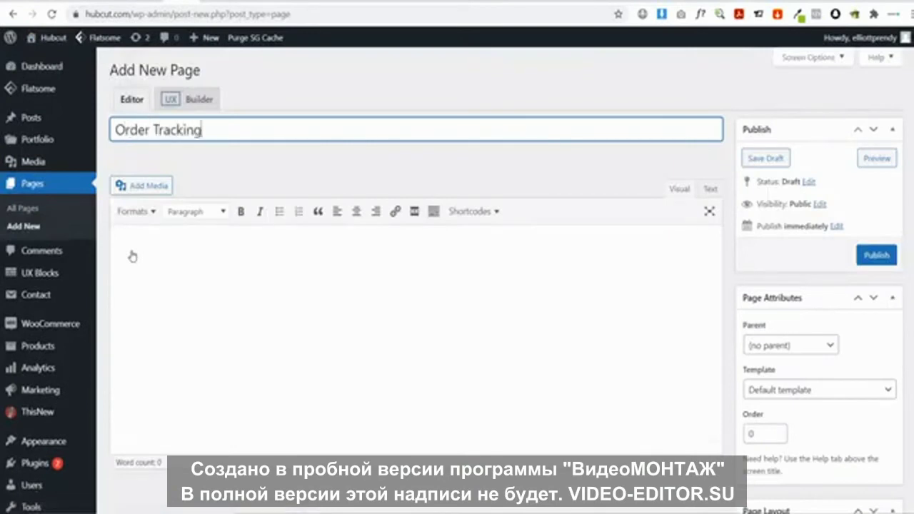
{"action": "left_click", "coordinate": [790, 399]}
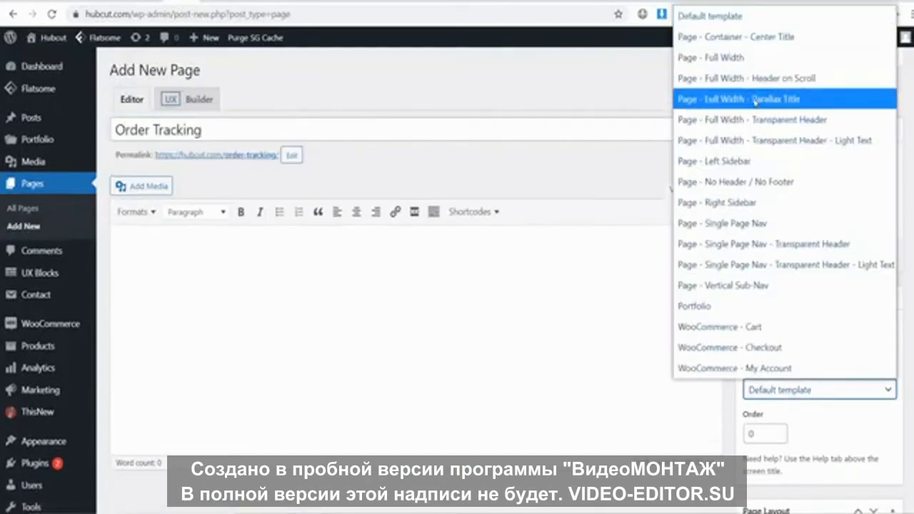
{"action": "left_click", "coordinate": [752, 63]}
{"action": "left_click", "coordinate": [878, 254]}
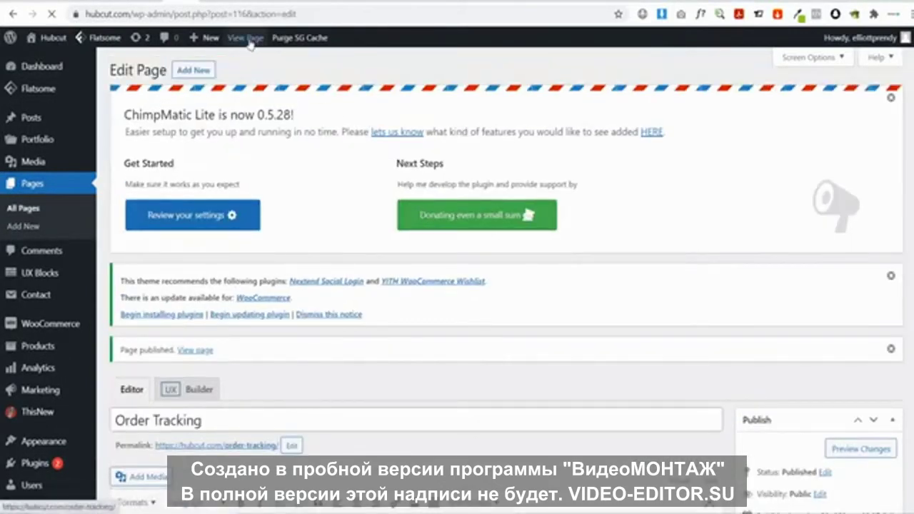
{"action": "left_click", "coordinate": [250, 43]}
Open the Order Tracking page in UX Builder and insert a Page Header
{"action": "mouse_move", "coordinate": [327, 44]}
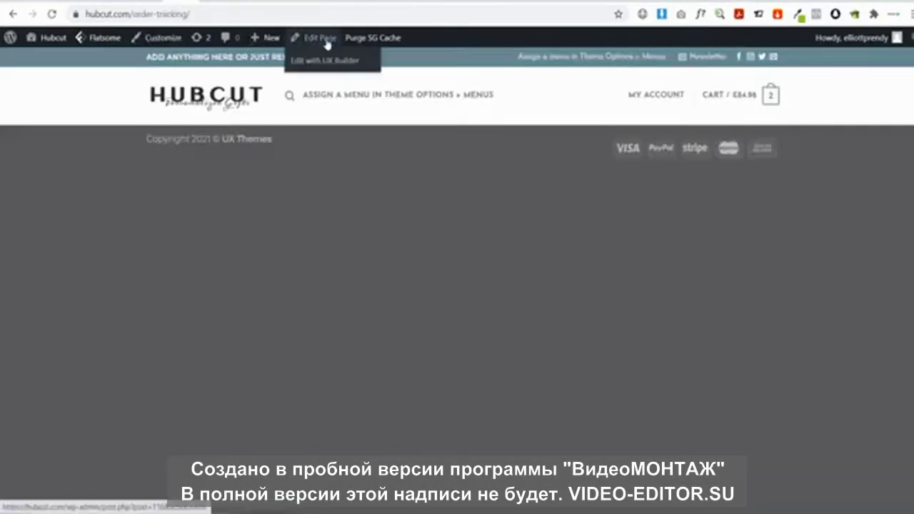
{"action": "left_click", "coordinate": [321, 61]}
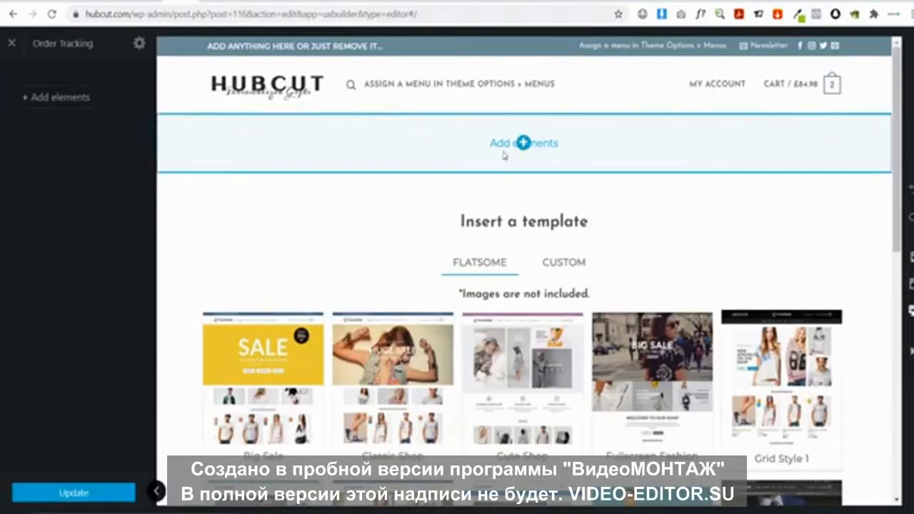
{"action": "left_click", "coordinate": [523, 143]}
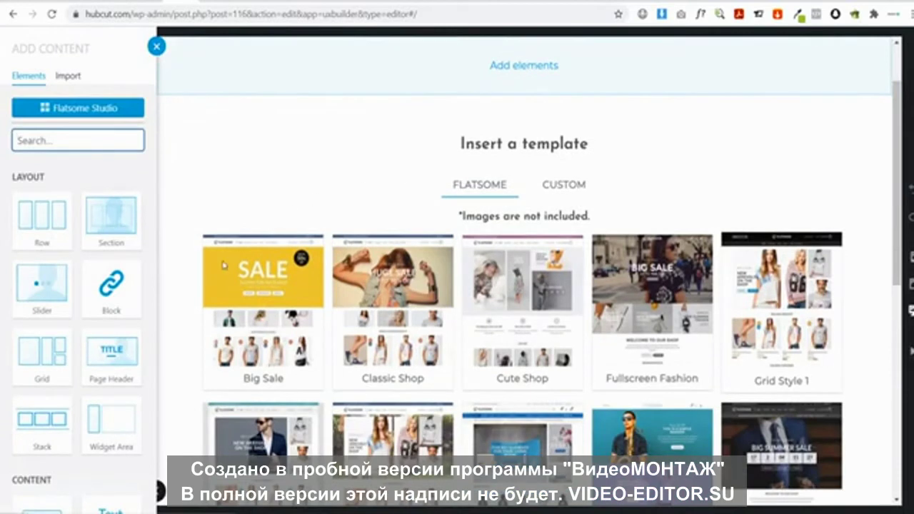
{"action": "left_click", "coordinate": [111, 352]}
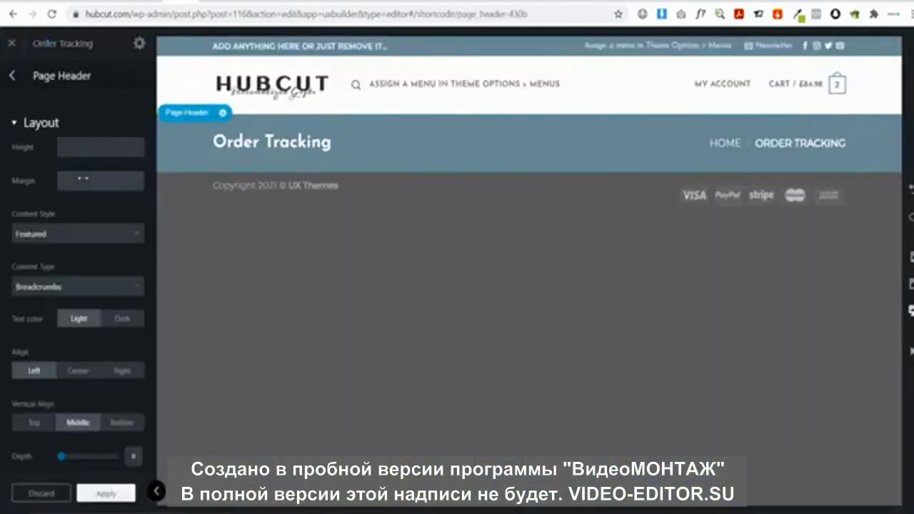
Set the page header content type to Scroll To Navigation with centred alignment
{"action": "left_click", "coordinate": [57, 286]}
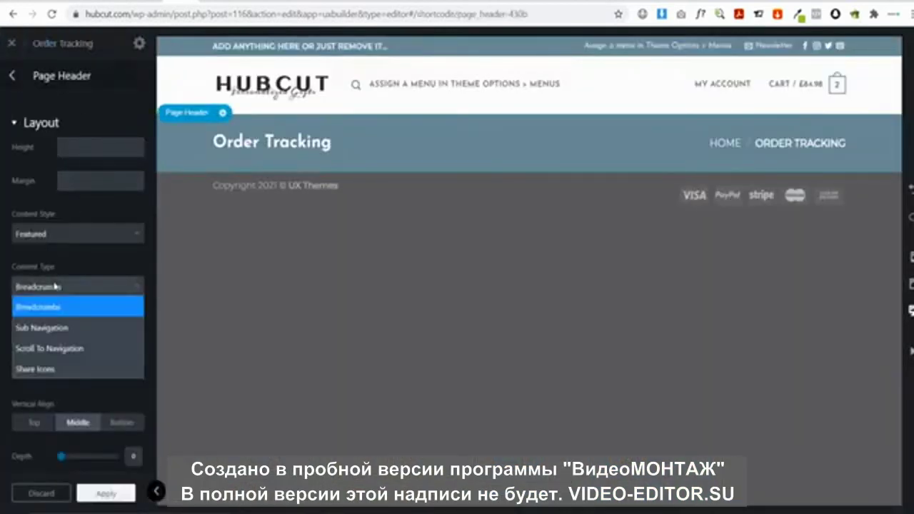
{"action": "left_click", "coordinate": [60, 346]}
{"action": "left_click", "coordinate": [78, 371]}
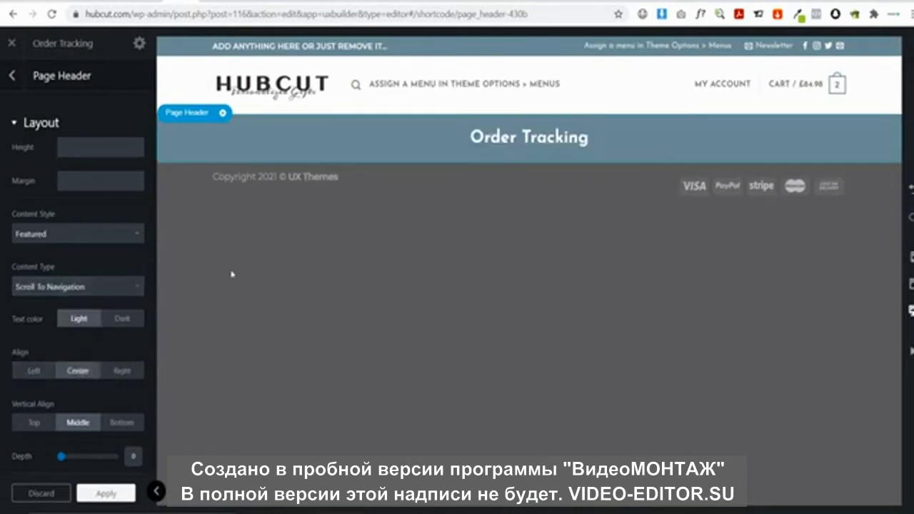
{"action": "left_click", "coordinate": [528, 163]}
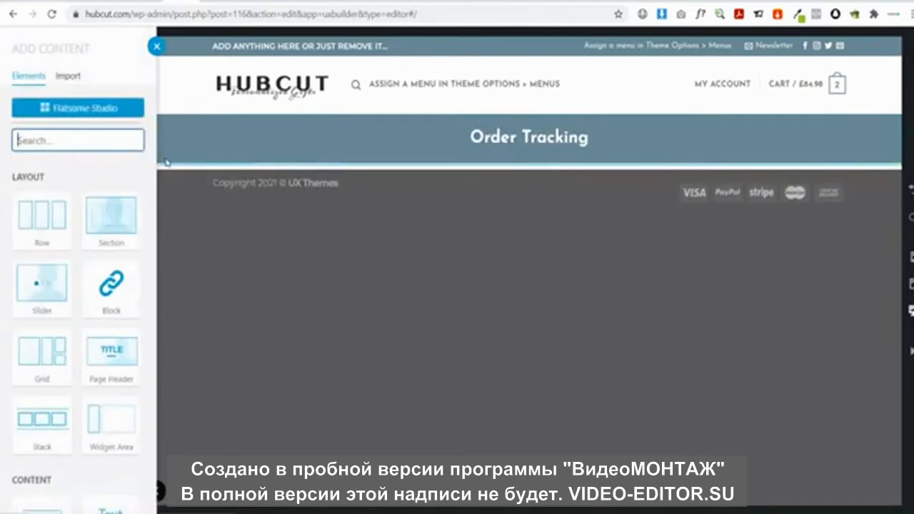
Insert a 30px Gap element beneath the Order Tracking page header
{"action": "type", "text": "gap"}
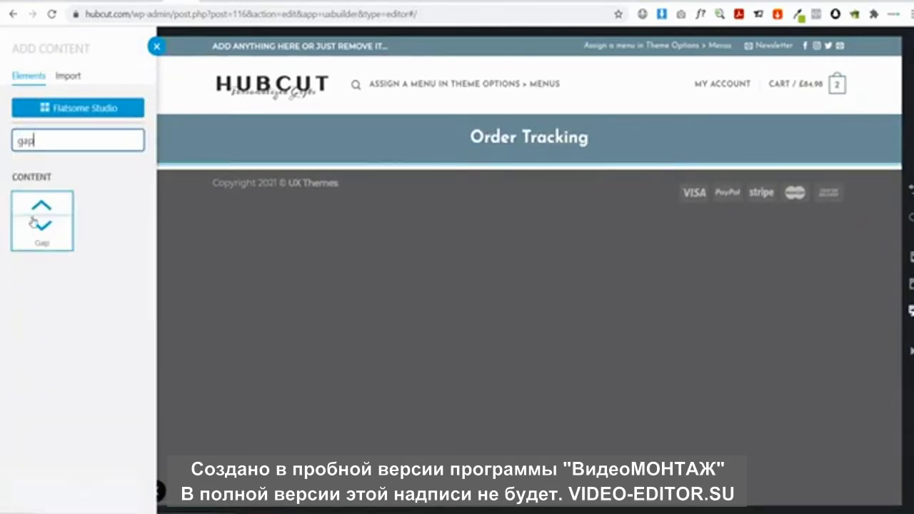
{"action": "left_click", "coordinate": [42, 218]}
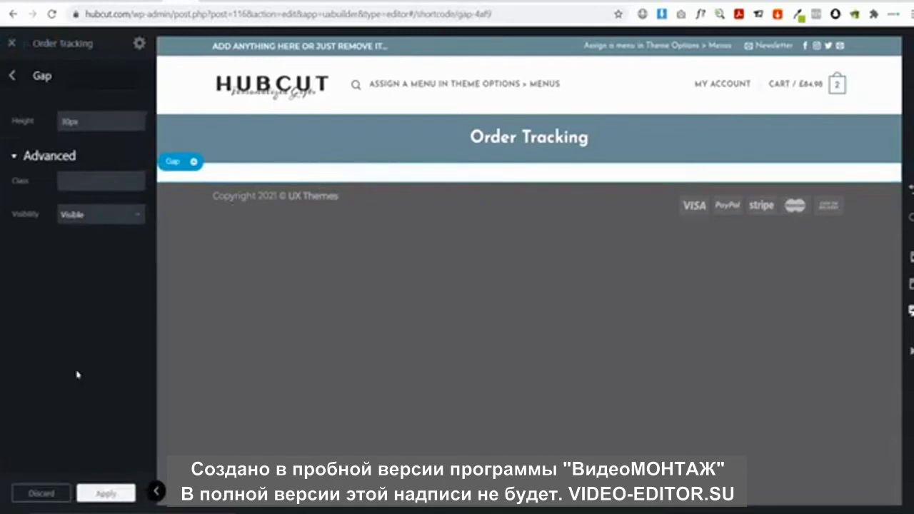
{"action": "left_click", "coordinate": [104, 494]}
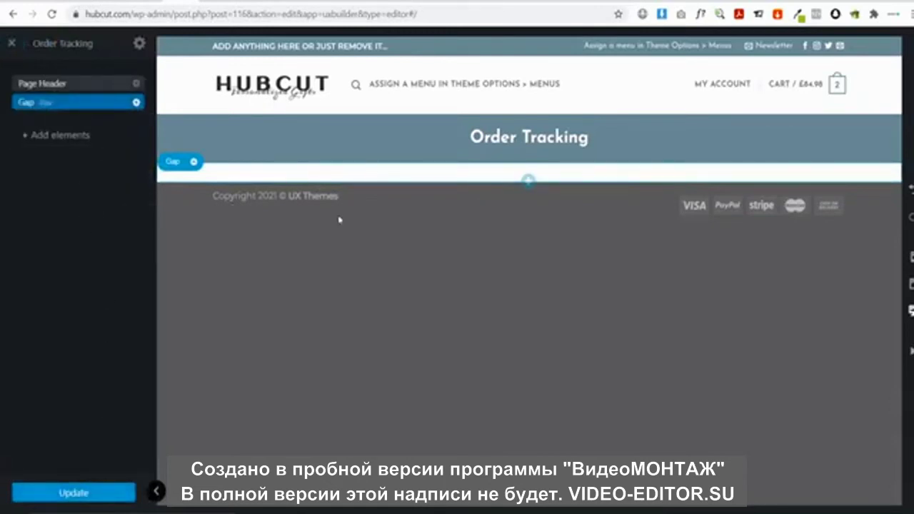
Add an empty Row below the gap using the One Column preset
{"action": "left_click", "coordinate": [72, 139]}
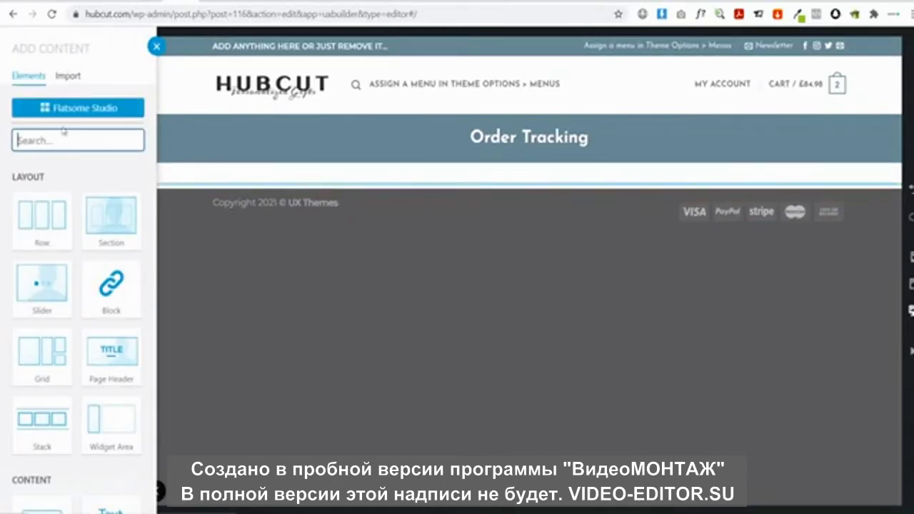
{"action": "left_click", "coordinate": [41, 222]}
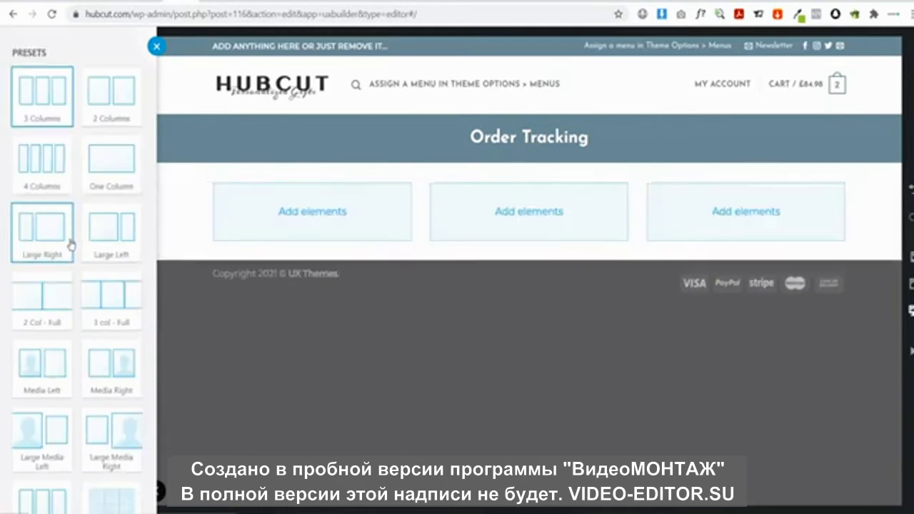
{"action": "left_click", "coordinate": [121, 179]}
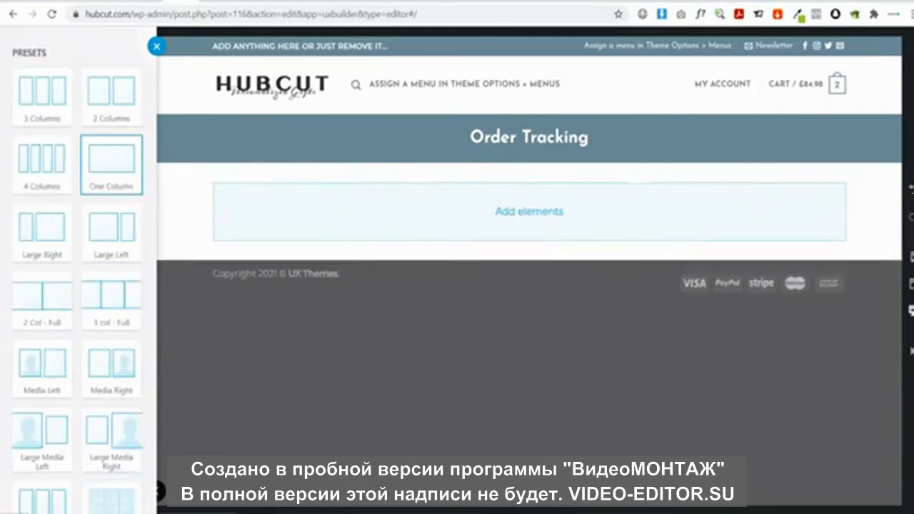
{"action": "scroll", "coordinate": [69, 461], "scroll_direction": "down", "scroll_amount": 2}
{"action": "scroll", "coordinate": [69, 461], "scroll_direction": "down", "scroll_amount": 1}
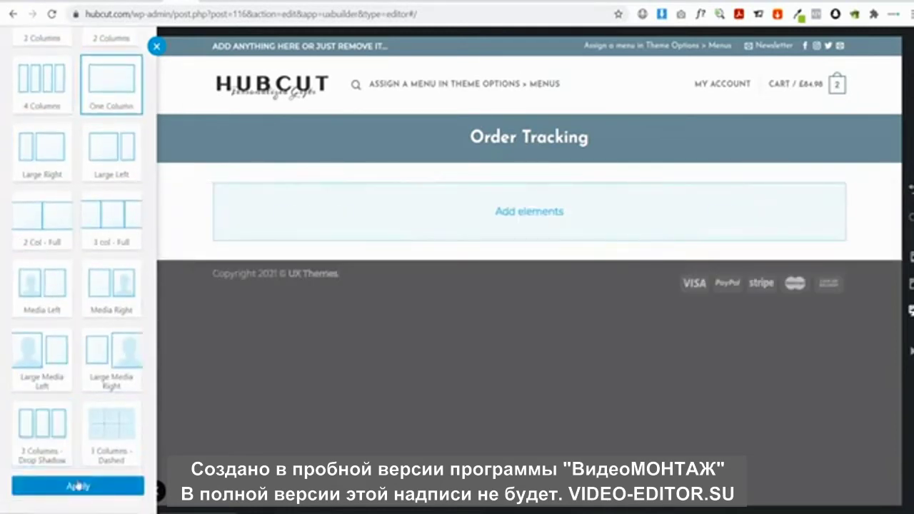
{"action": "left_click", "coordinate": [77, 499]}
Place a Text element with the default Lorem ipsum paragraph inside the new one-column row
{"action": "left_click", "coordinate": [528, 211]}
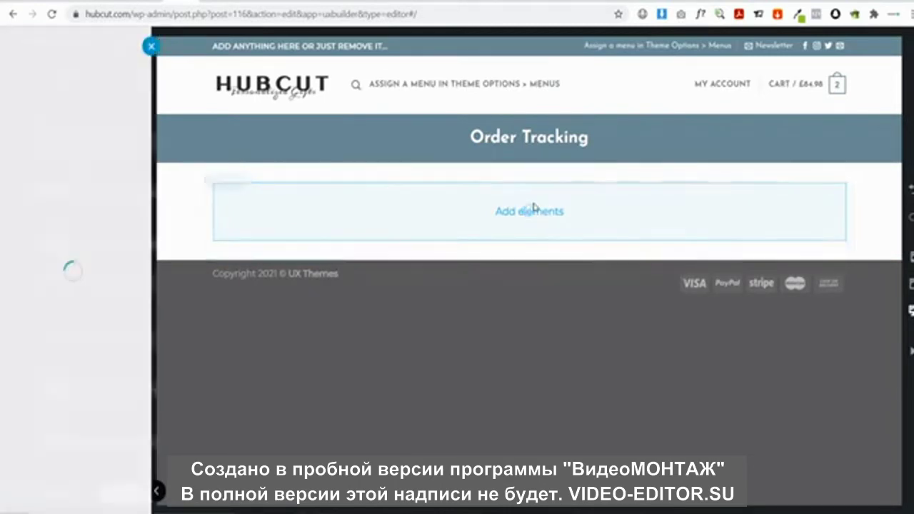
{"action": "type", "text": "tex"}
{"action": "left_click", "coordinate": [43, 184]}
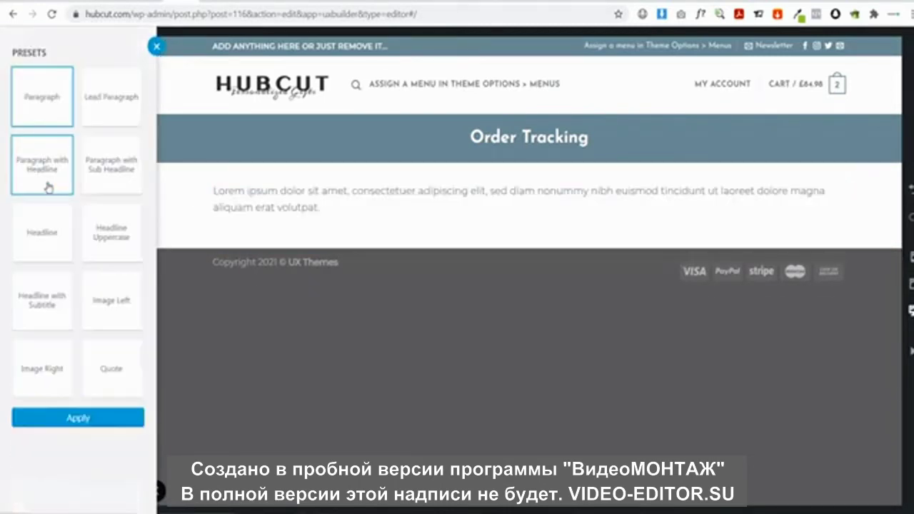
{"action": "left_click", "coordinate": [78, 418]}
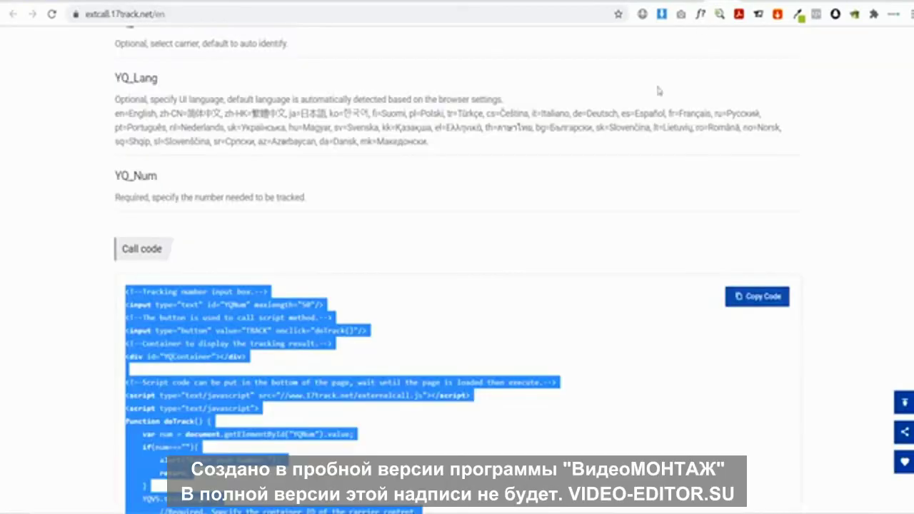
Copy the single-number input mode call code from 17TRACK's External Call page
{"action": "scroll", "coordinate": [556, 232], "scroll_direction": "up", "scroll_amount": 3}
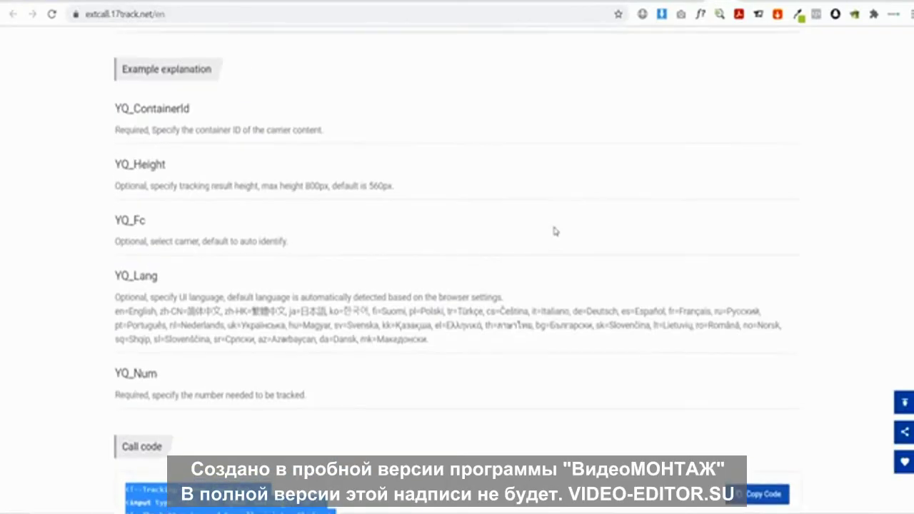
{"action": "scroll", "coordinate": [556, 231], "scroll_direction": "up", "scroll_amount": 5}
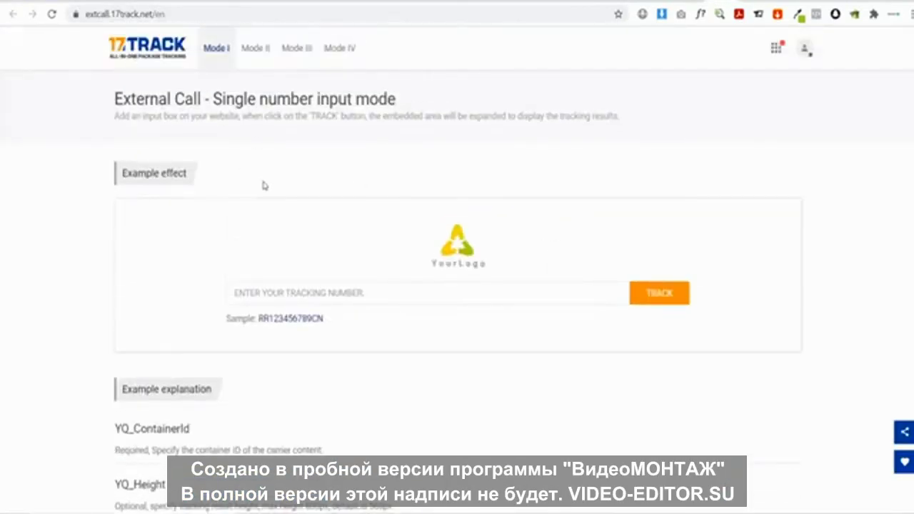
{"action": "scroll", "coordinate": [286, 182], "scroll_direction": "down", "scroll_amount": 9}
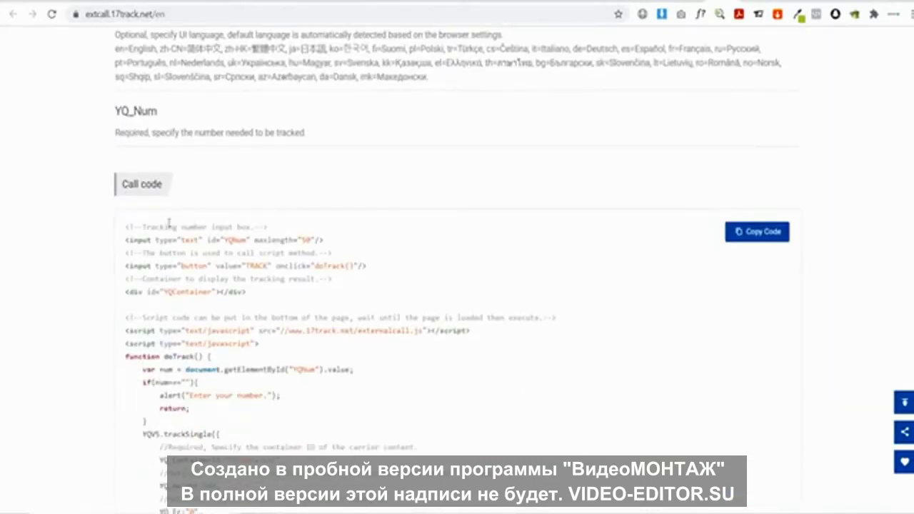
{"action": "left_click", "coordinate": [760, 234]}
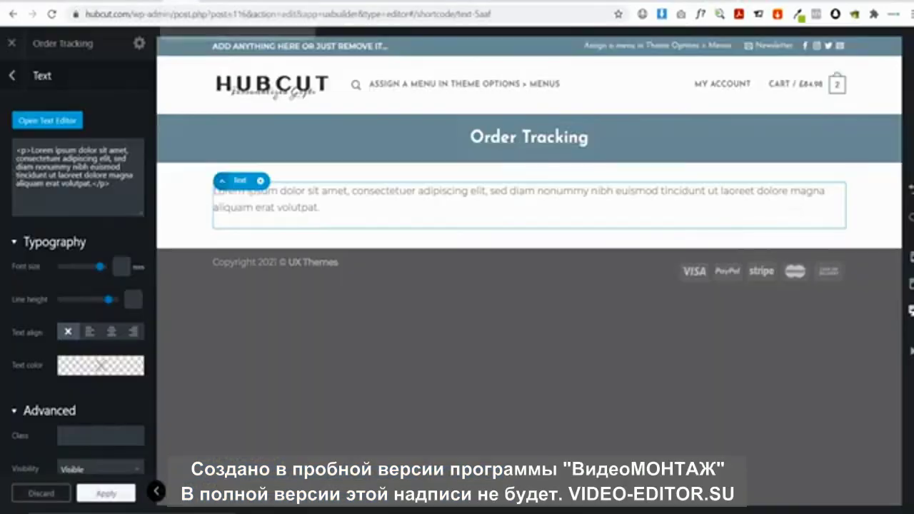
Replace the placeholder paragraph's HTML with the pasted 17TRACK tracking code
{"action": "left_click_drag", "start_coordinate": [124, 192], "coordinate": [4, 106]}
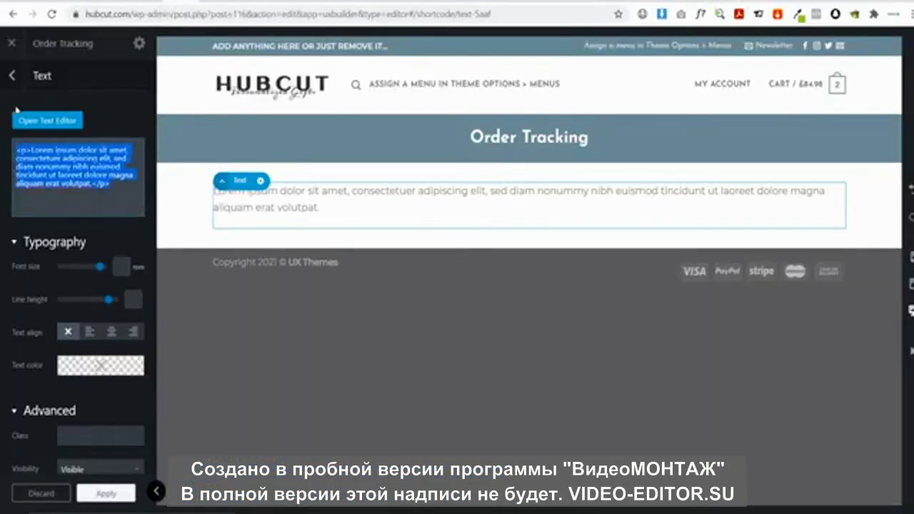
{"action": "key", "text": "BackSpace"}
{"action": "key", "text": "ctrl+v"}
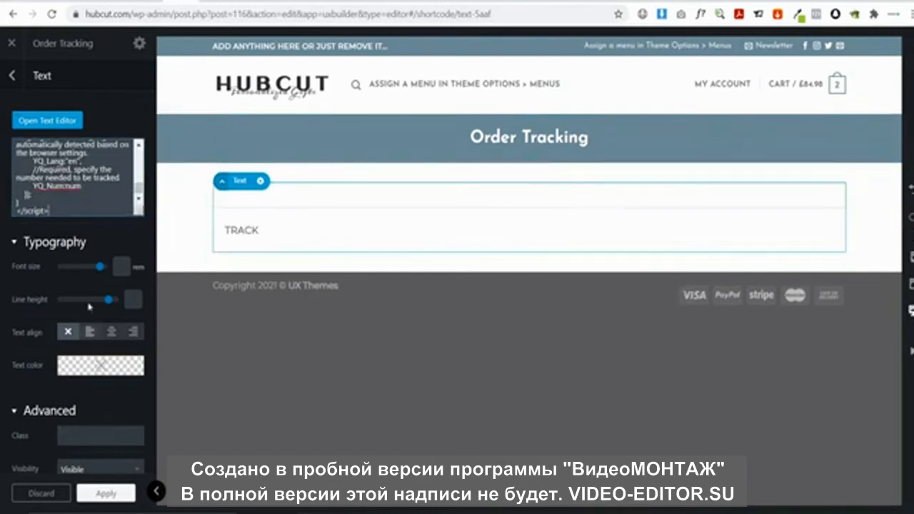
{"action": "left_click", "coordinate": [107, 493]}
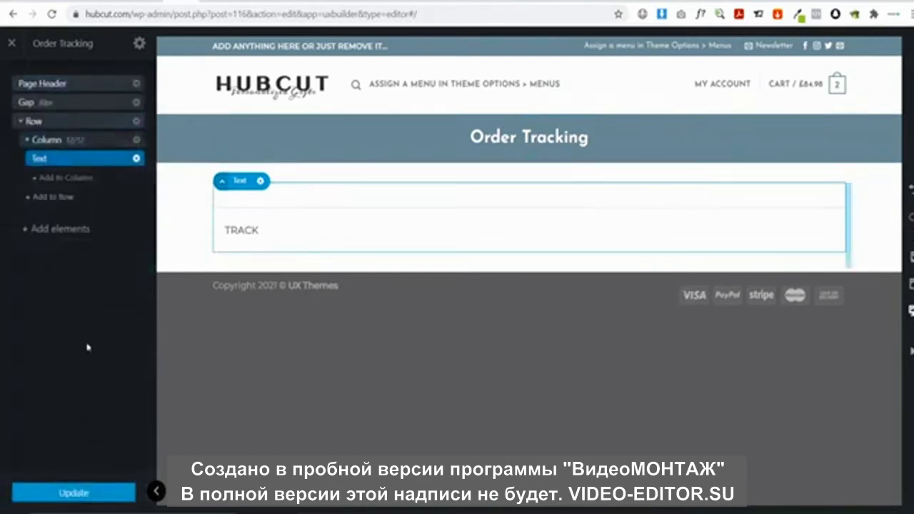
Add a new Lorem ipsum Text paragraph and move it directly under the page header
{"action": "left_click", "coordinate": [57, 228]}
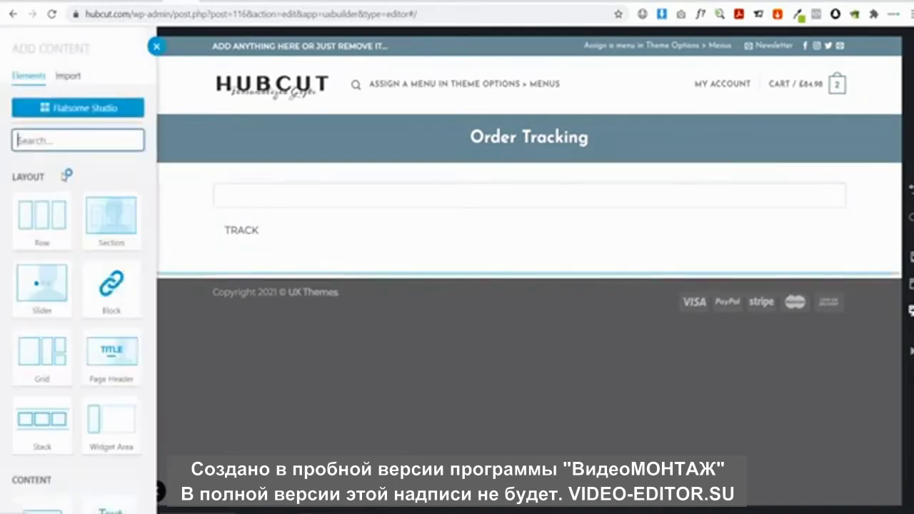
{"action": "type", "text": "tex"}
{"action": "left_click", "coordinate": [66, 192]}
{"action": "left_click", "coordinate": [85, 417]}
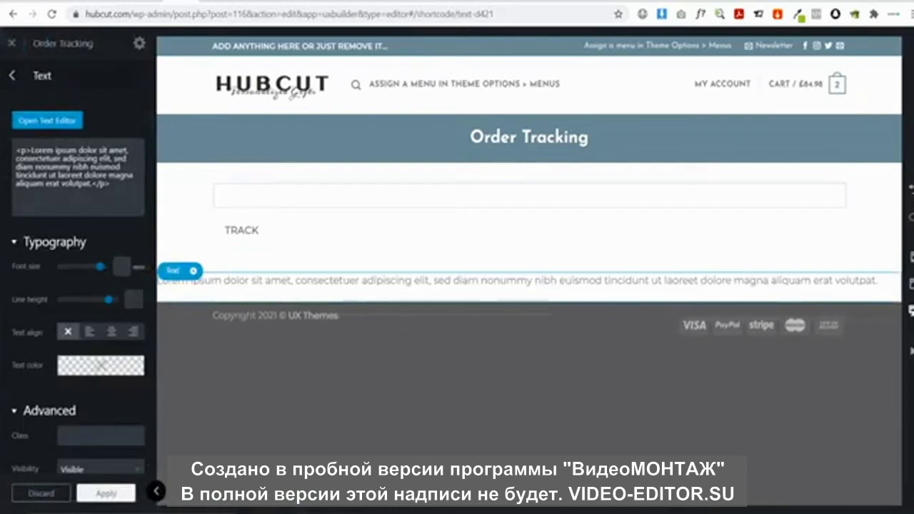
{"action": "left_click", "coordinate": [11, 75]}
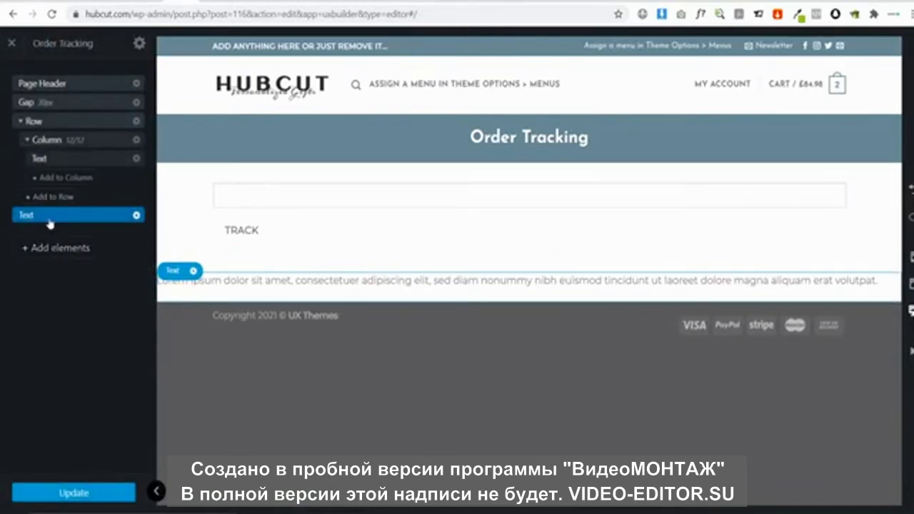
{"action": "left_click_drag", "start_coordinate": [48, 220], "coordinate": [51, 102]}
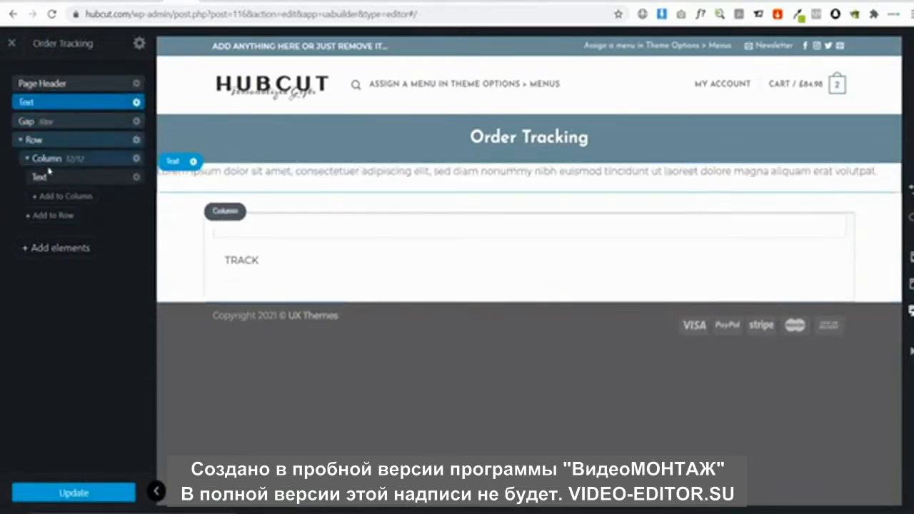
Duplicate the 30px Gap and position the copy above the new paragraph
{"action": "left_click", "coordinate": [136, 121]}
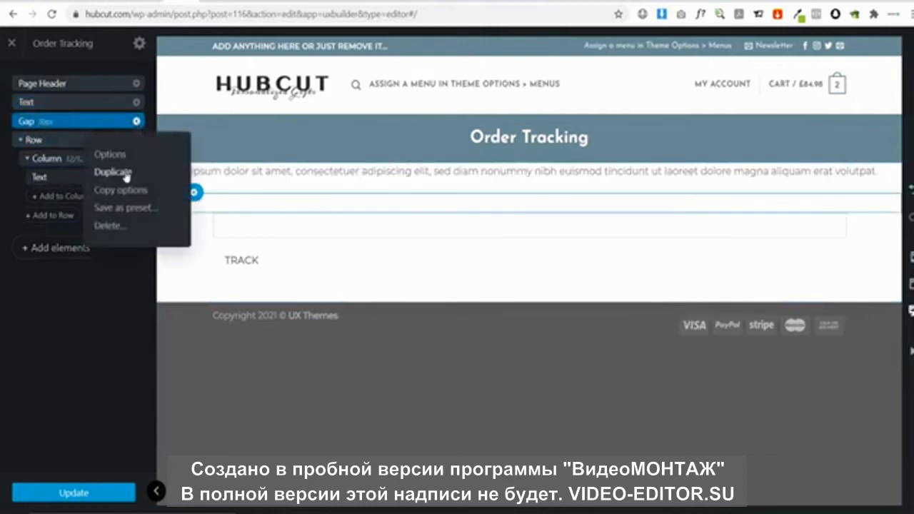
{"action": "left_click", "coordinate": [125, 174]}
{"action": "left_click", "coordinate": [15, 76]}
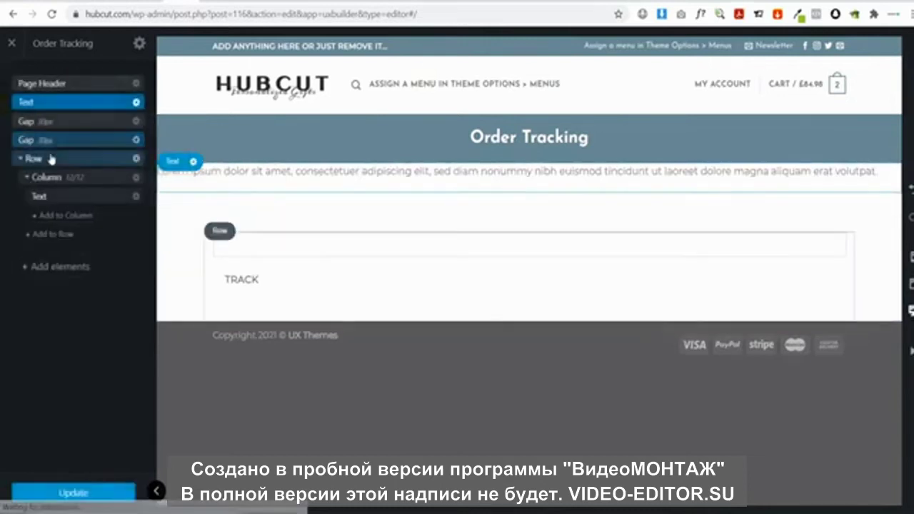
{"action": "left_click_drag", "start_coordinate": [50, 138], "coordinate": [62, 100]}
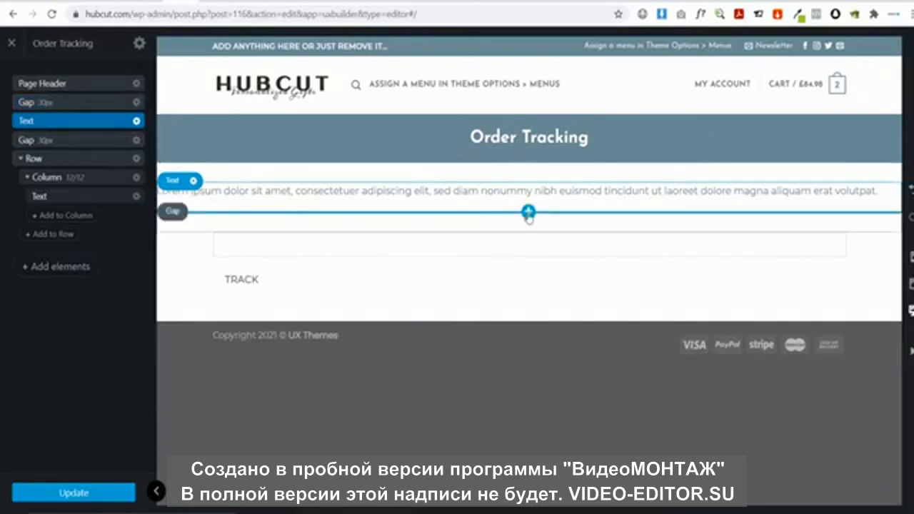
Add a One Column row below and move the placeholder paragraph into it for editing
{"action": "left_click", "coordinate": [528, 212]}
{"action": "left_click", "coordinate": [48, 230]}
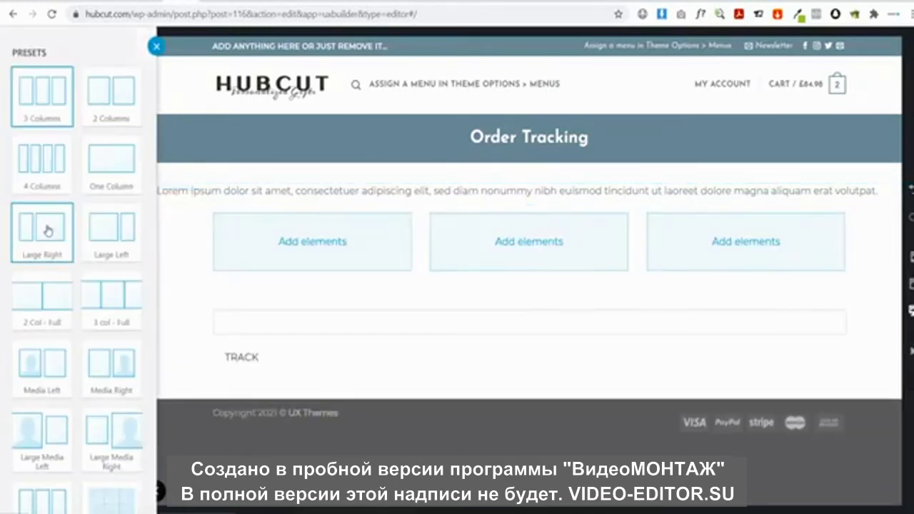
{"action": "left_click", "coordinate": [112, 179]}
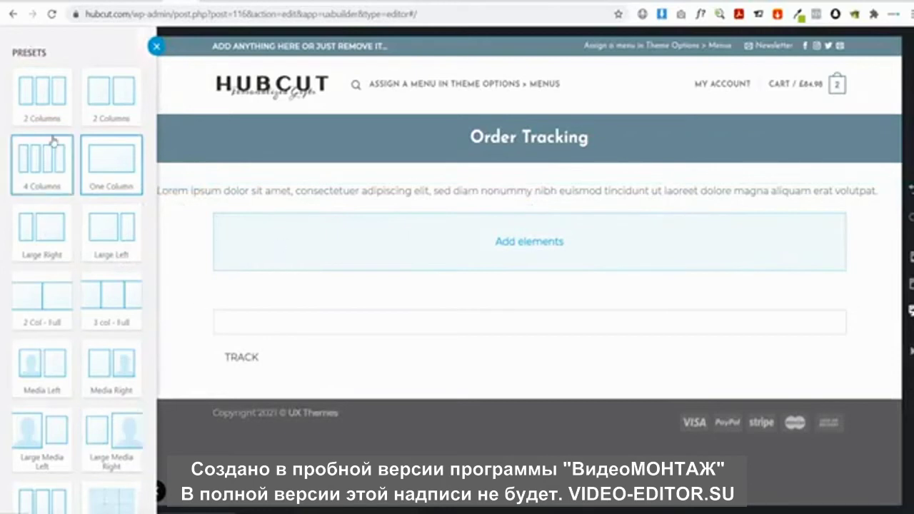
{"action": "left_click", "coordinate": [86, 494]}
{"action": "left_click", "coordinate": [307, 259]}
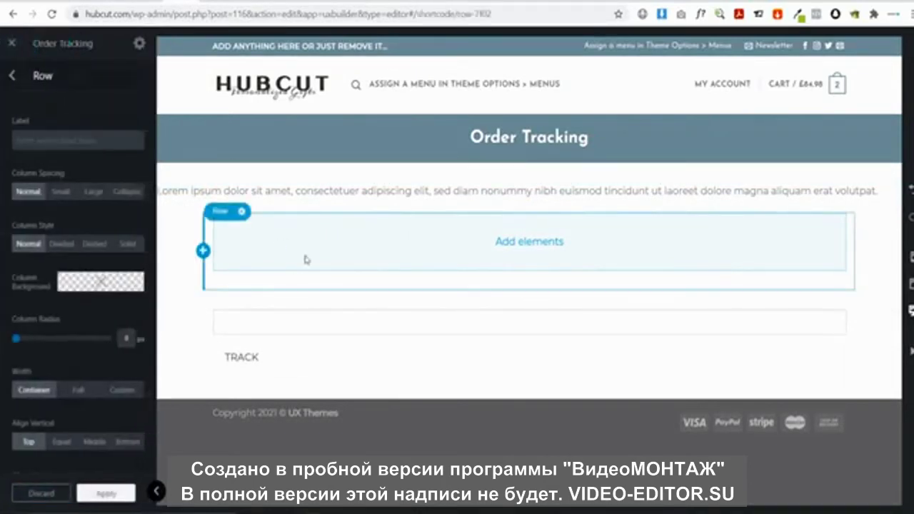
{"action": "left_click_drag", "start_coordinate": [265, 190], "coordinate": [325, 243]}
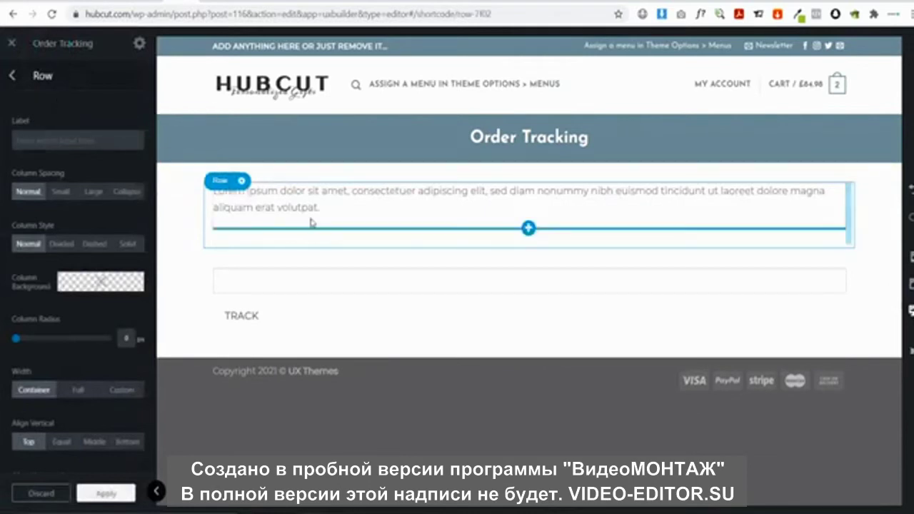
{"action": "left_click", "coordinate": [312, 214]}
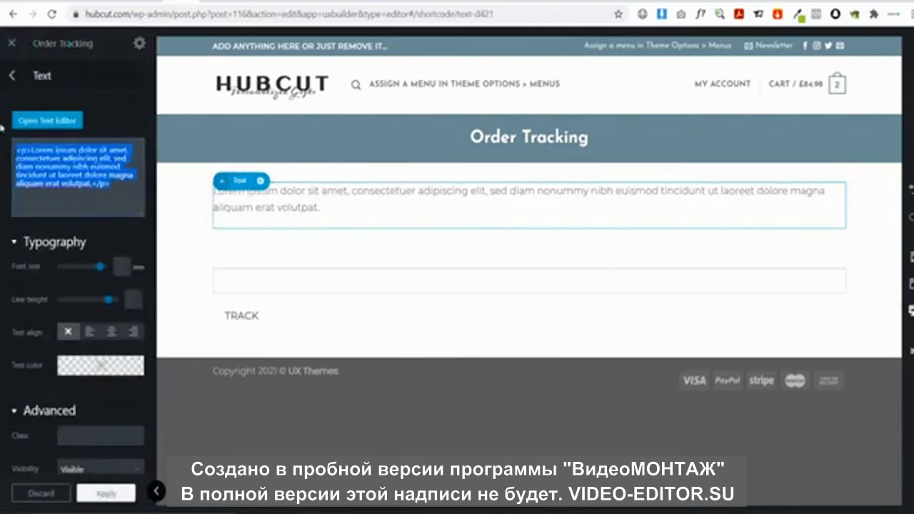
Make the paragraph a centred intro: 'Enter in your tracking number below and hit 'track' to see the status of'
{"action": "type", "text": "Enter in"}
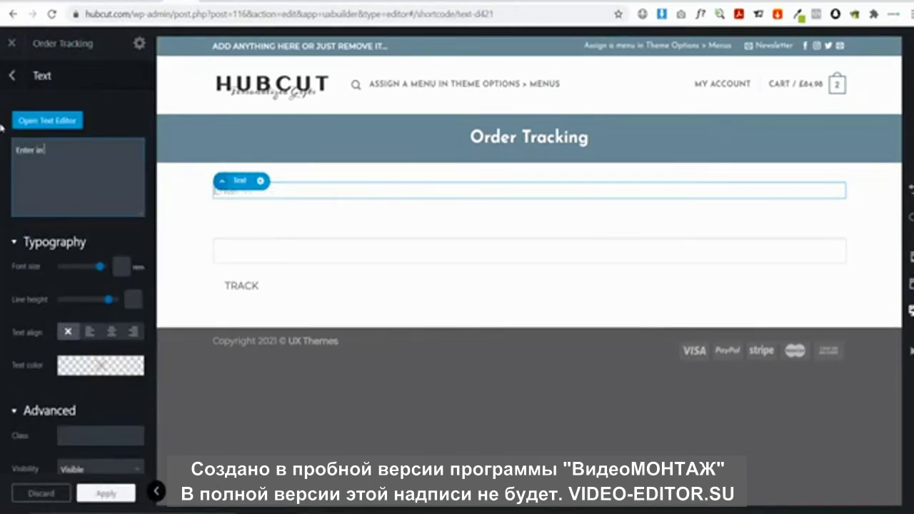
{"action": "type", "text": " your tracking n"}
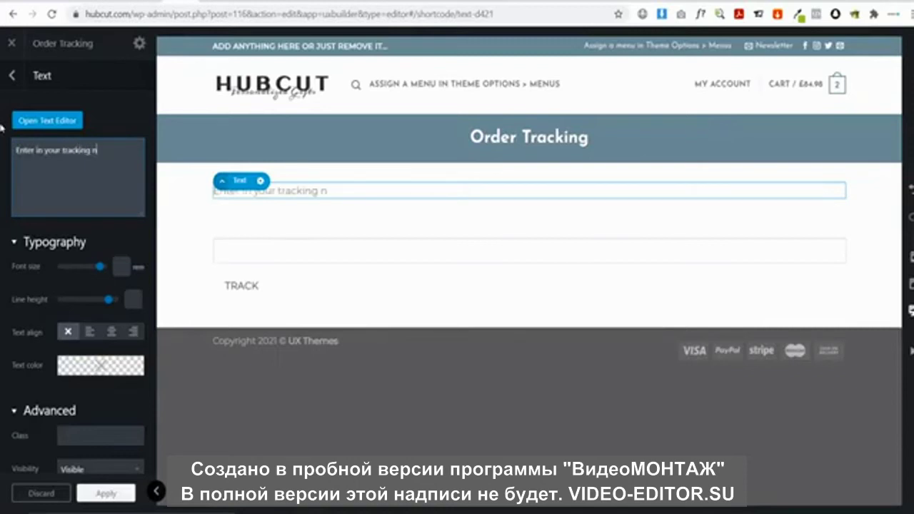
{"action": "type", "text": "umber below"}
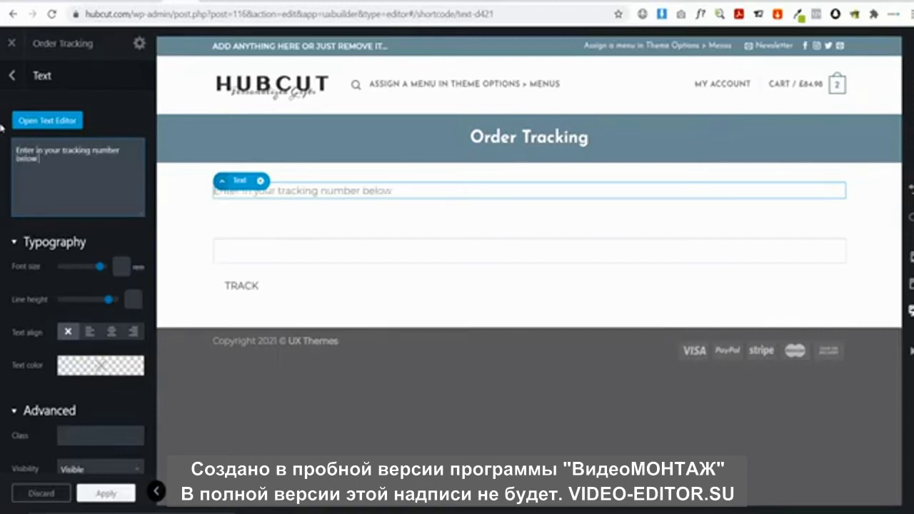
{"action": "type", "text": " and hit 'track' to"}
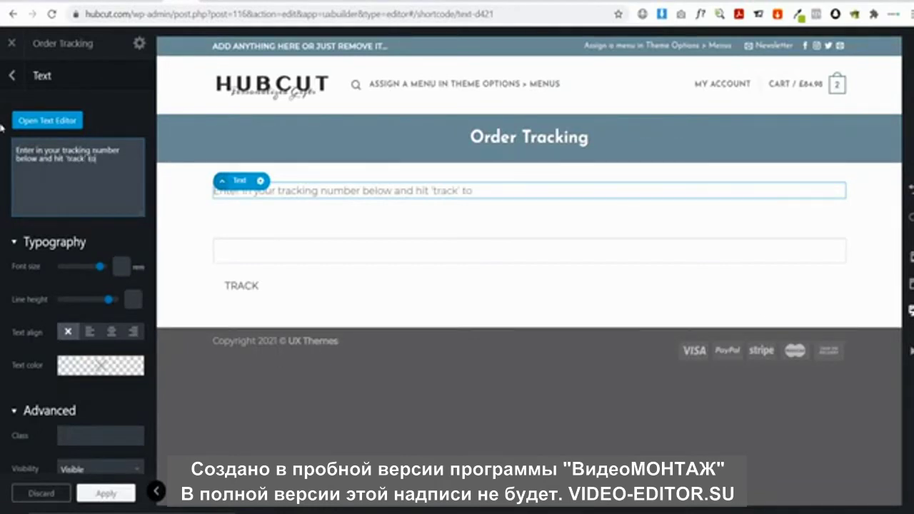
{"action": "type", "text": " see the st"}
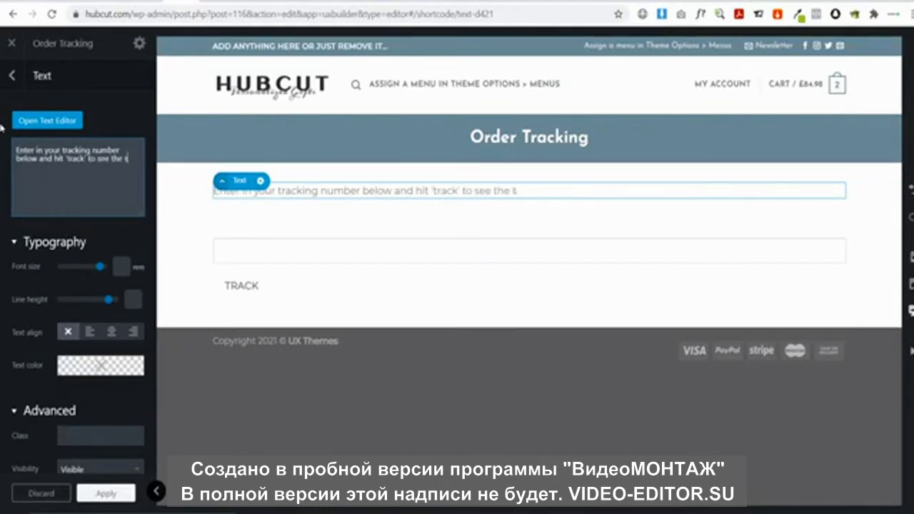
{"action": "type", "text": "atus of your delivery."}
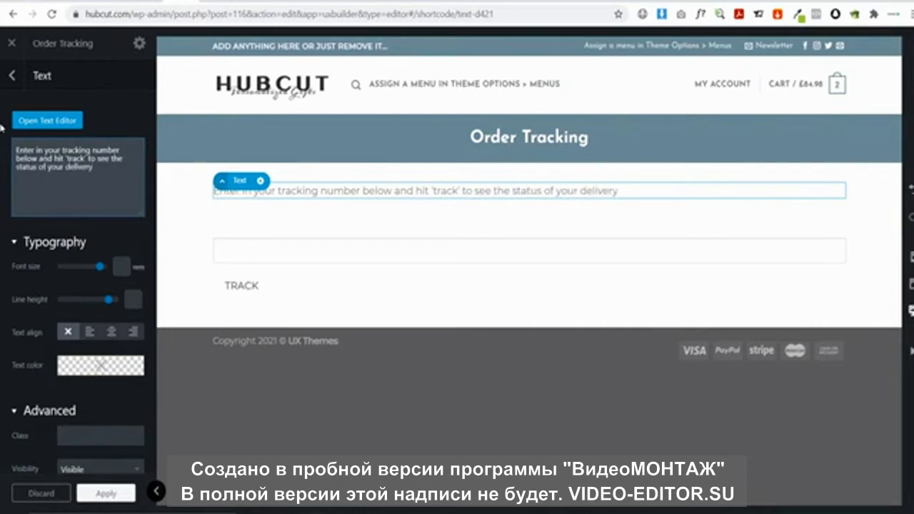
{"action": "left_click", "coordinate": [111, 331]}
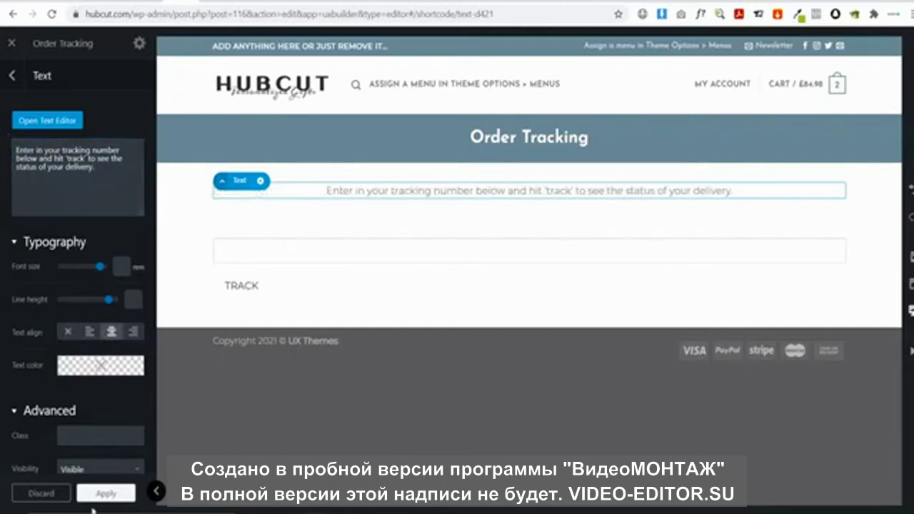
{"action": "left_click", "coordinate": [104, 496]}
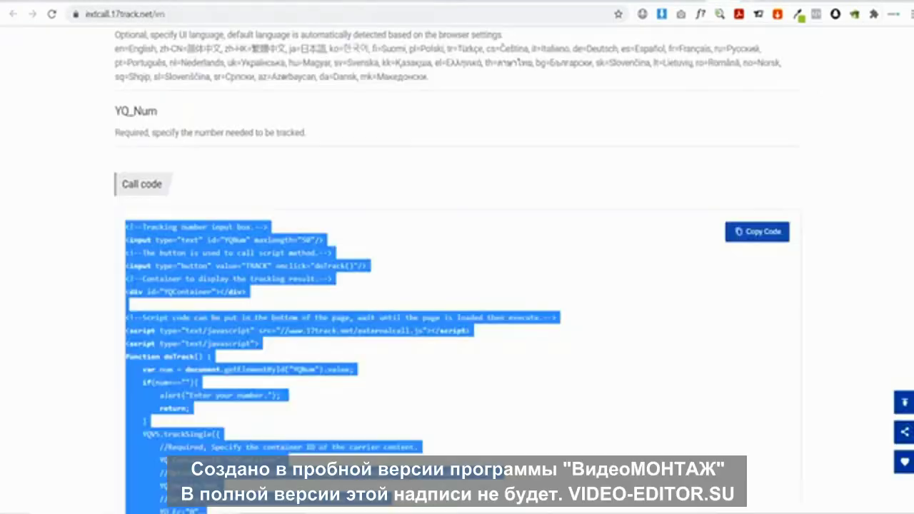
Copy the sample tracking number from 17TRACK's example box and return to the builder tab
{"action": "scroll", "coordinate": [541, 236], "scroll_direction": "up", "scroll_amount": 1}
{"action": "scroll", "coordinate": [542, 235], "scroll_direction": "up", "scroll_amount": 8}
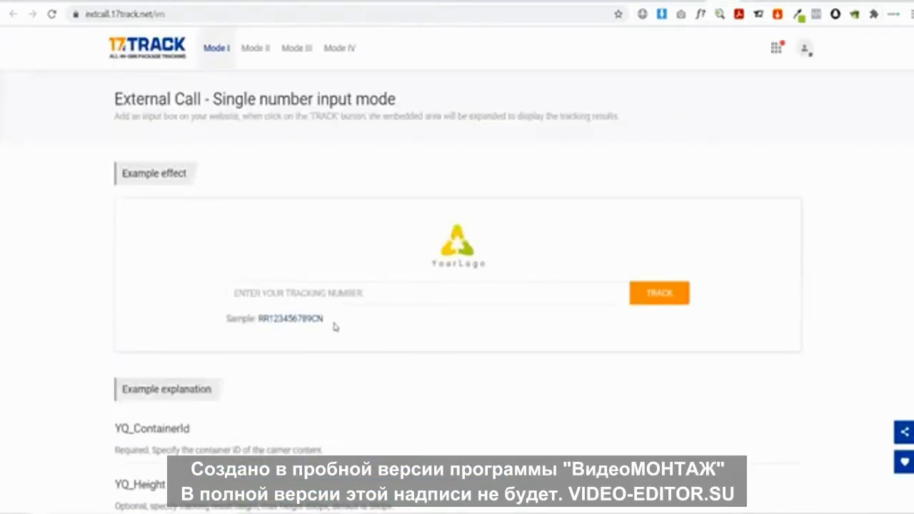
{"action": "left_click_drag", "start_coordinate": [335, 327], "coordinate": [269, 319]}
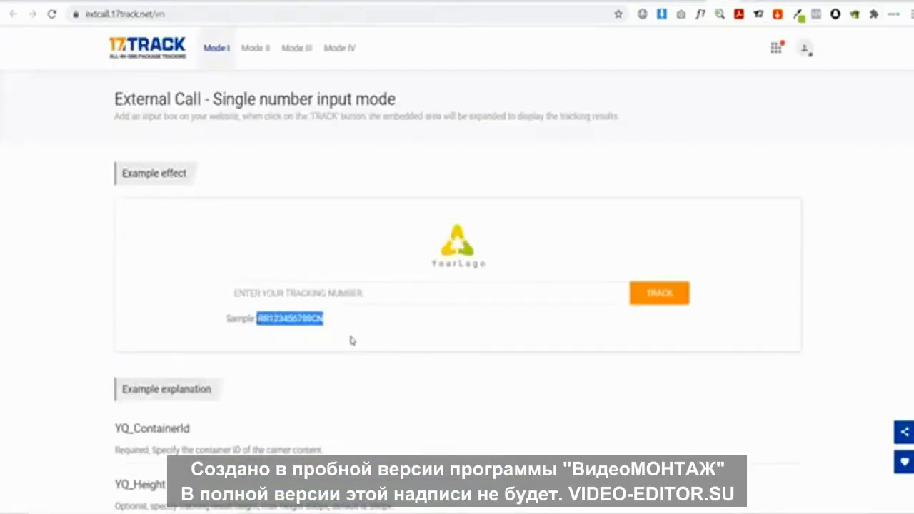
{"action": "left_click_drag", "start_coordinate": [336, 327], "coordinate": [263, 319]}
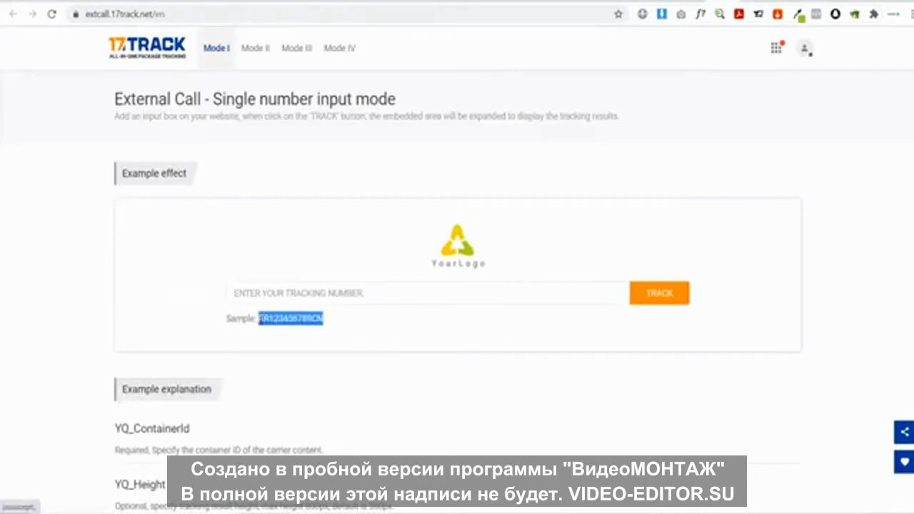
{"action": "key", "text": "ctrl+Tab"}
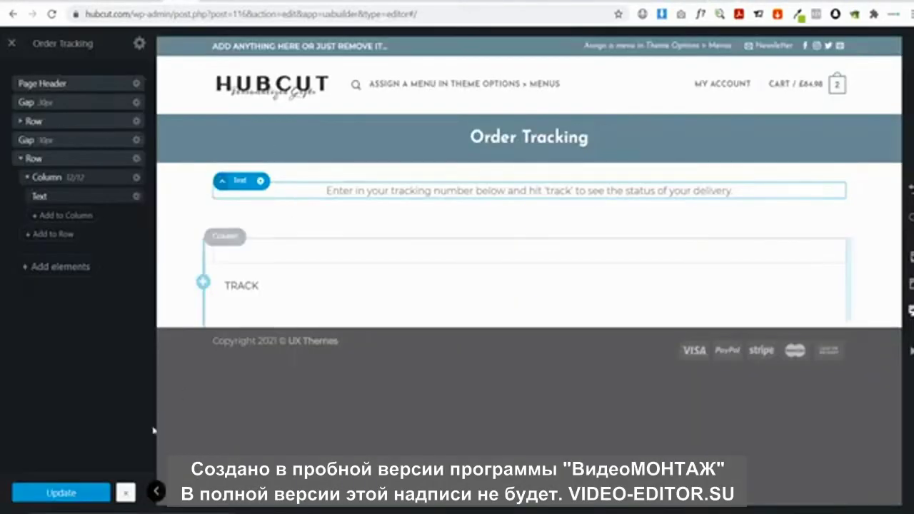
On the live Order Tracking page, track the pasted sample number, showing China Post, Expired results
{"action": "left_click", "coordinate": [9, 41]}
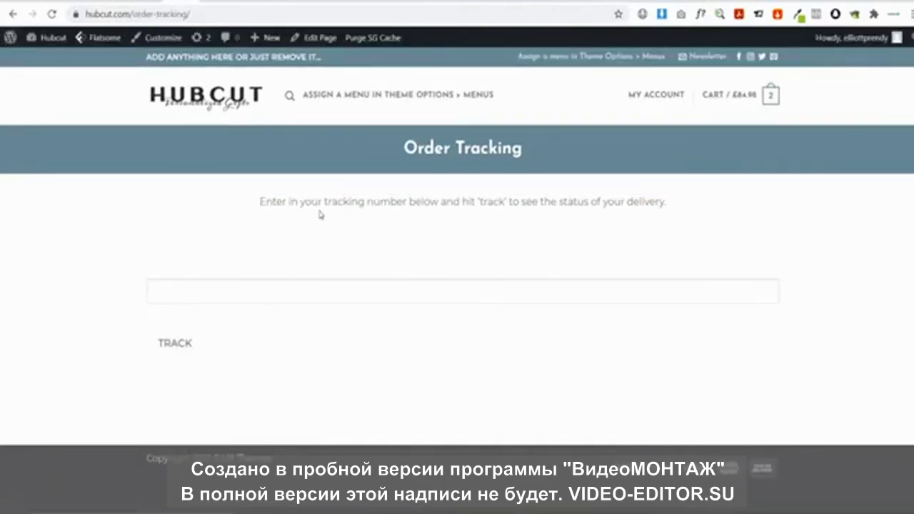
{"action": "left_click", "coordinate": [209, 296]}
{"action": "type", "text": "RR123456789CN"}
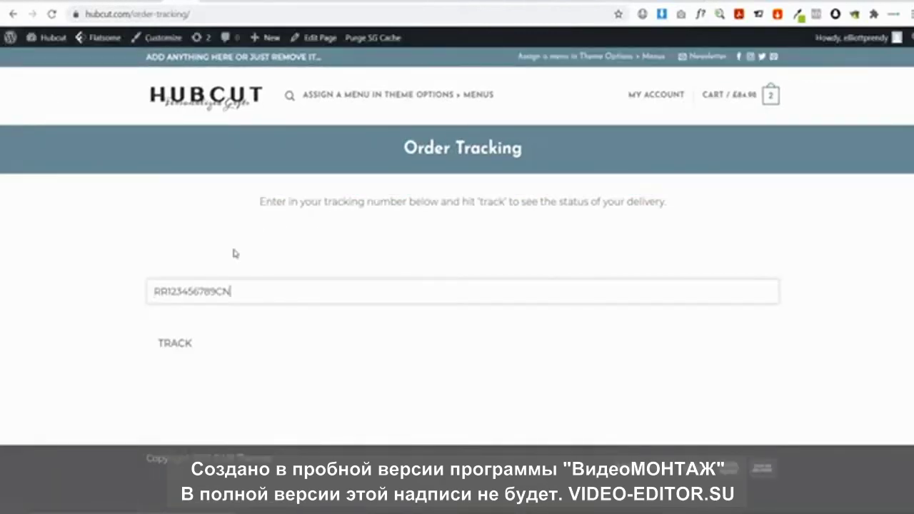
{"action": "left_click", "coordinate": [164, 348]}
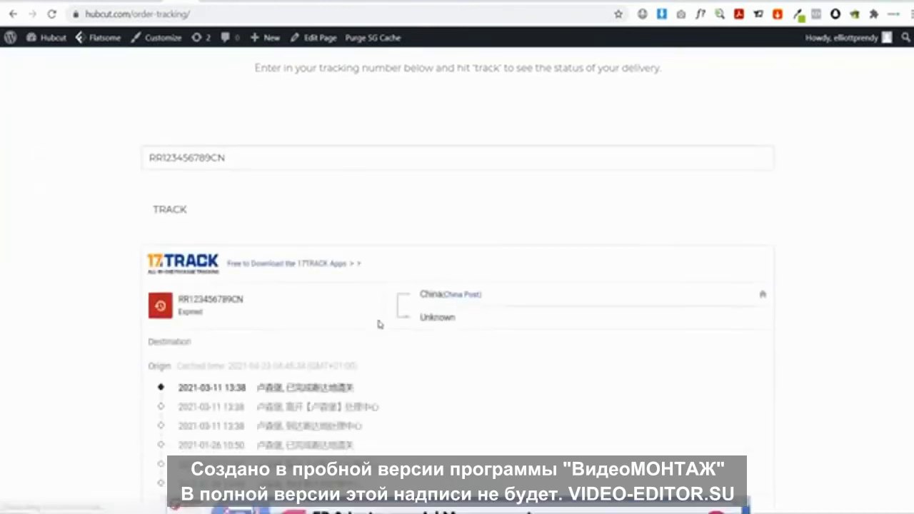
{"action": "scroll", "coordinate": [379, 322], "scroll_direction": "down", "scroll_amount": 3}
{"action": "scroll", "coordinate": [388, 323], "scroll_direction": "up", "scroll_amount": 4}
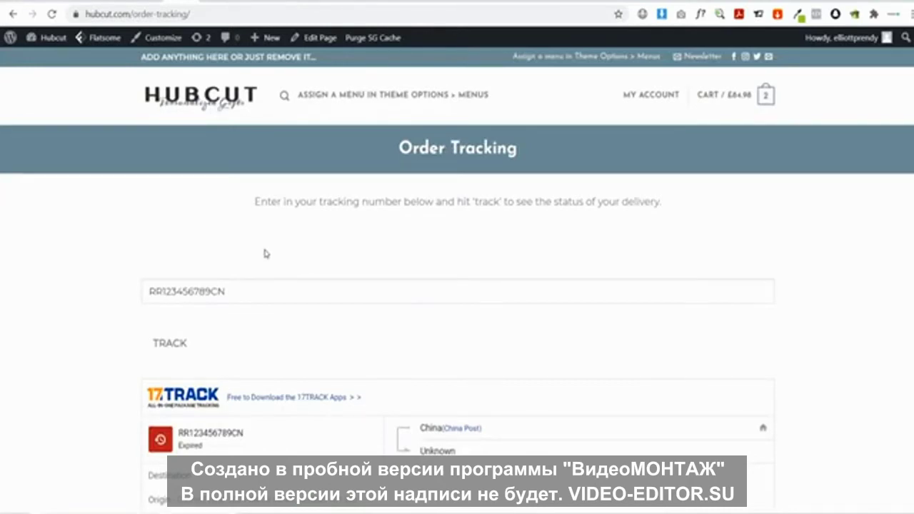
Enable the ThisNew Shipping method in WooCommerce's Shipping settings and save the changes
{"action": "left_click", "coordinate": [52, 37]}
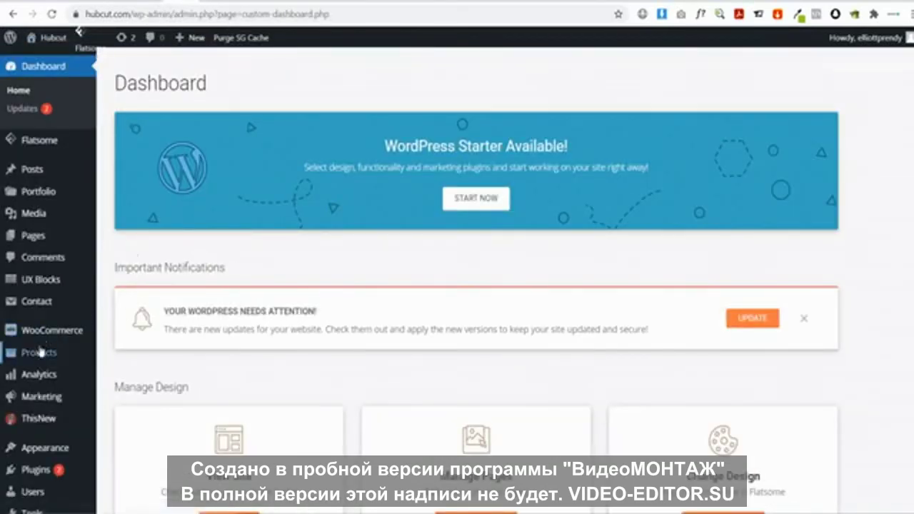
{"action": "mouse_move", "coordinate": [56, 332]}
{"action": "left_click", "coordinate": [125, 421]}
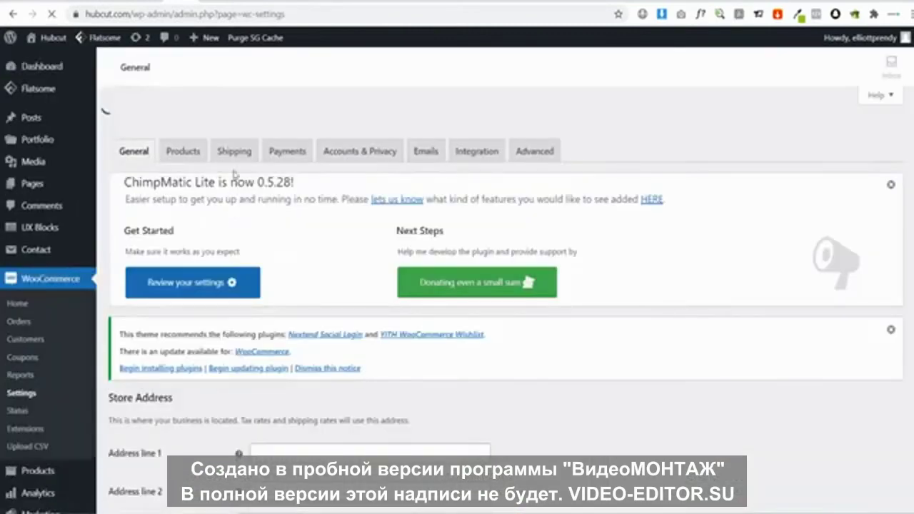
{"action": "left_click", "coordinate": [234, 127]}
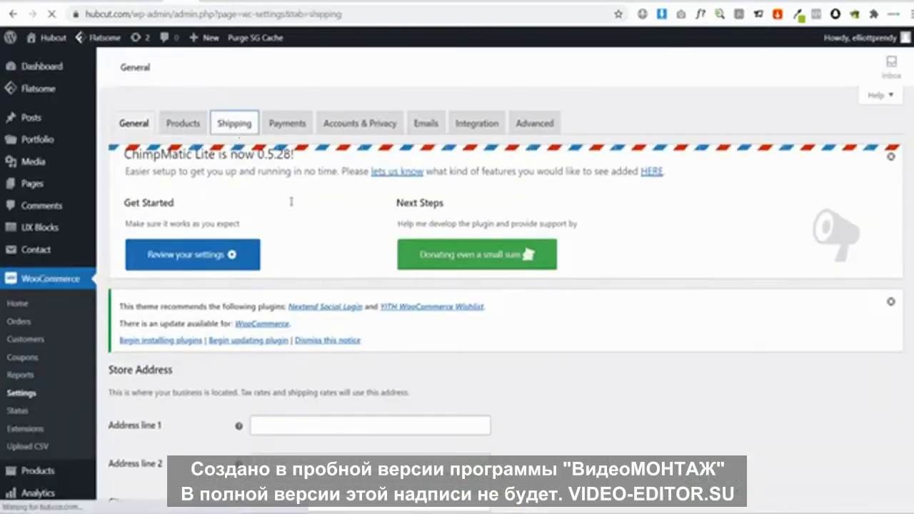
{"action": "scroll", "coordinate": [290, 230], "scroll_direction": "down", "scroll_amount": 3}
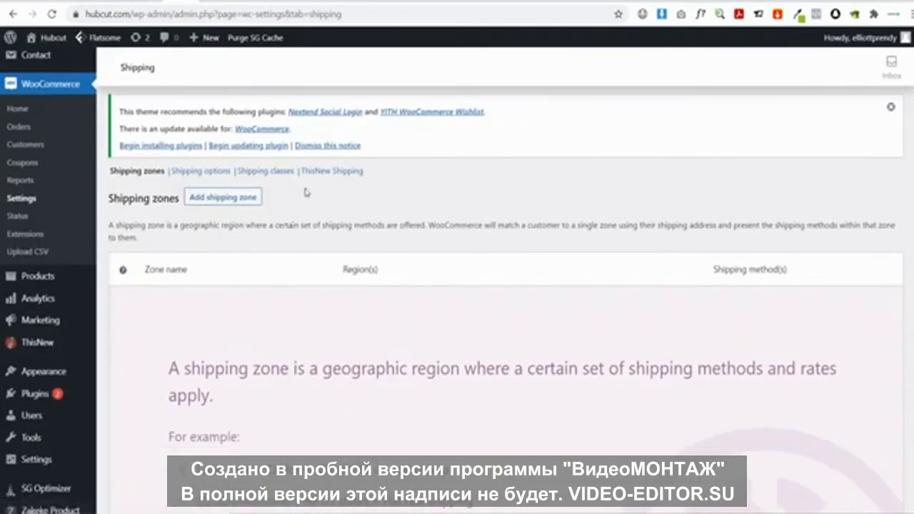
{"action": "left_click", "coordinate": [328, 176]}
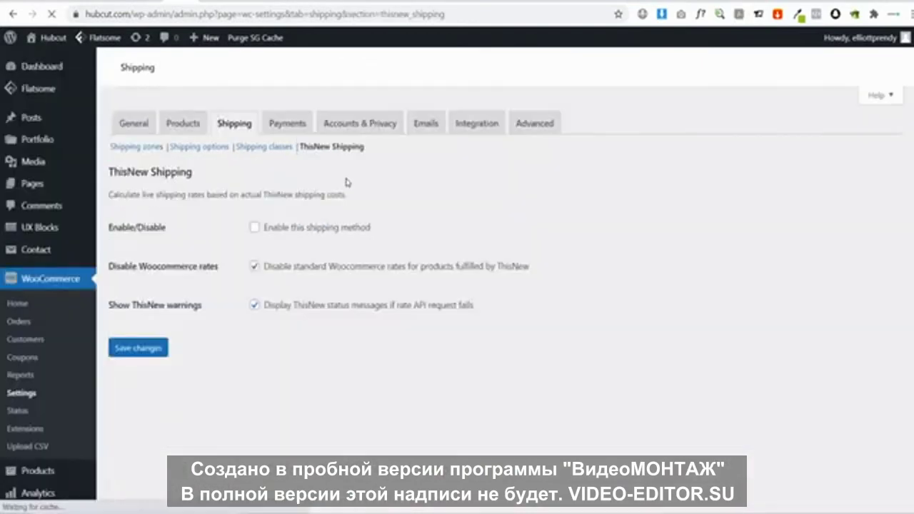
{"action": "scroll", "coordinate": [366, 268], "scroll_direction": "down", "scroll_amount": 3}
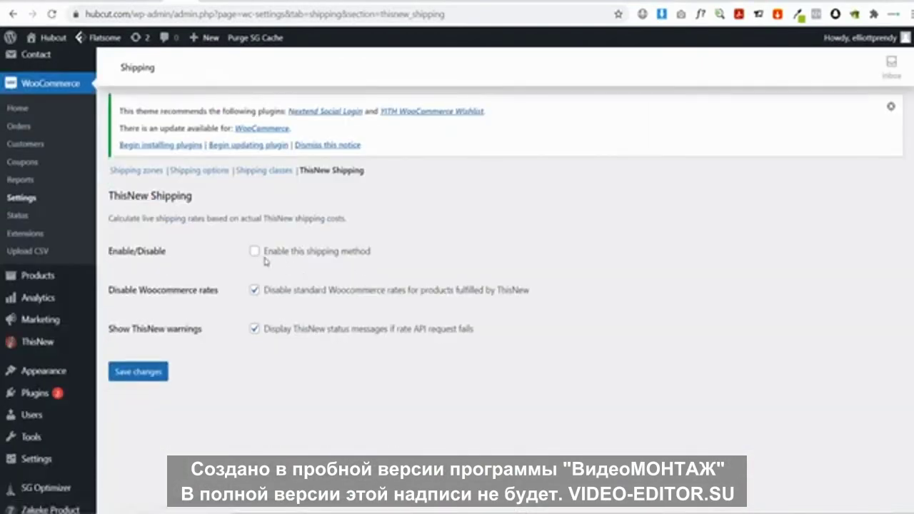
{"action": "left_click", "coordinate": [138, 372]}
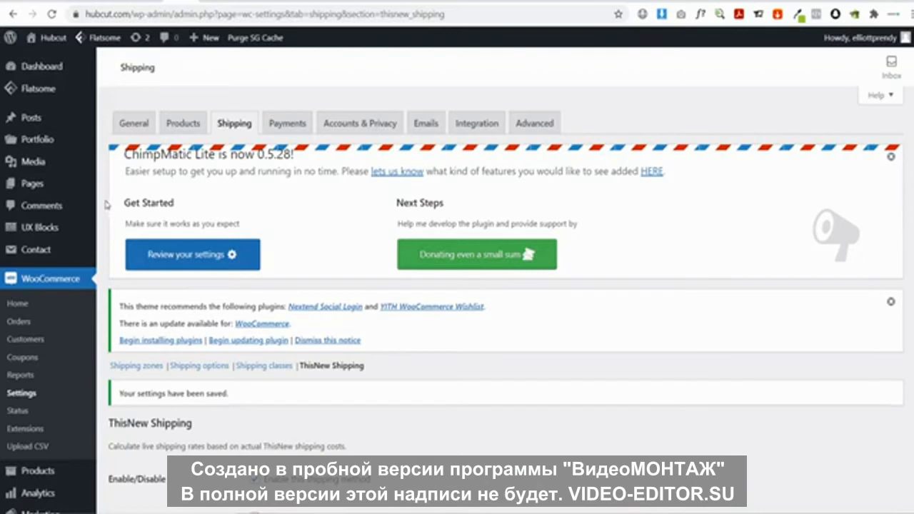
Create a new WordPress page titled 'Returns & Refunds'
{"action": "mouse_move", "coordinate": [54, 189]}
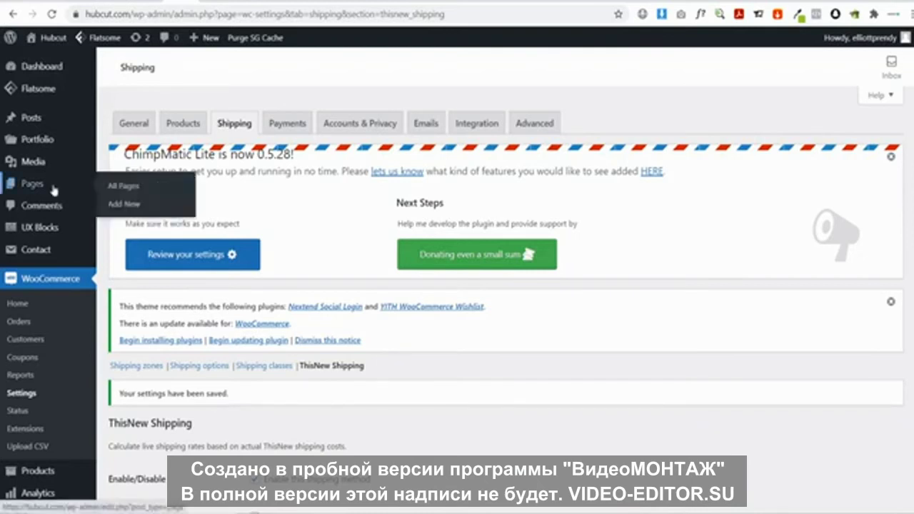
{"action": "left_click", "coordinate": [133, 204]}
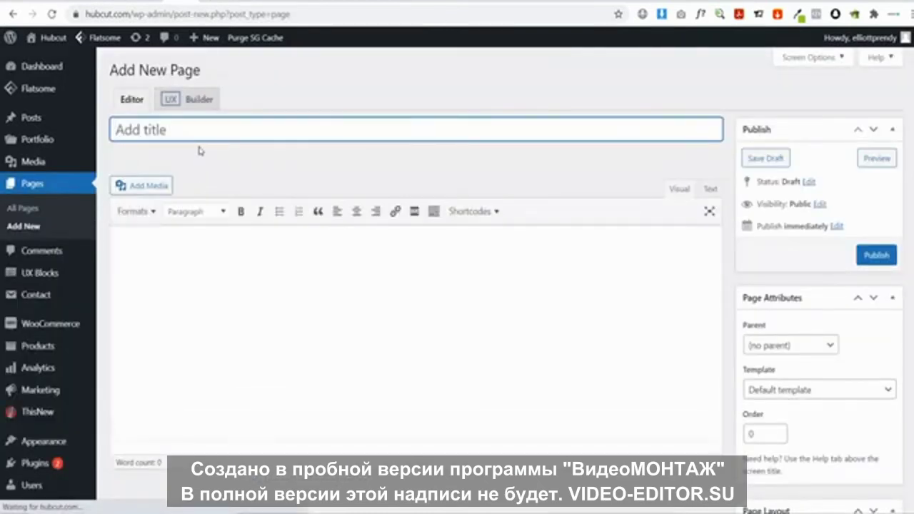
{"action": "type", "text": "Retu"}
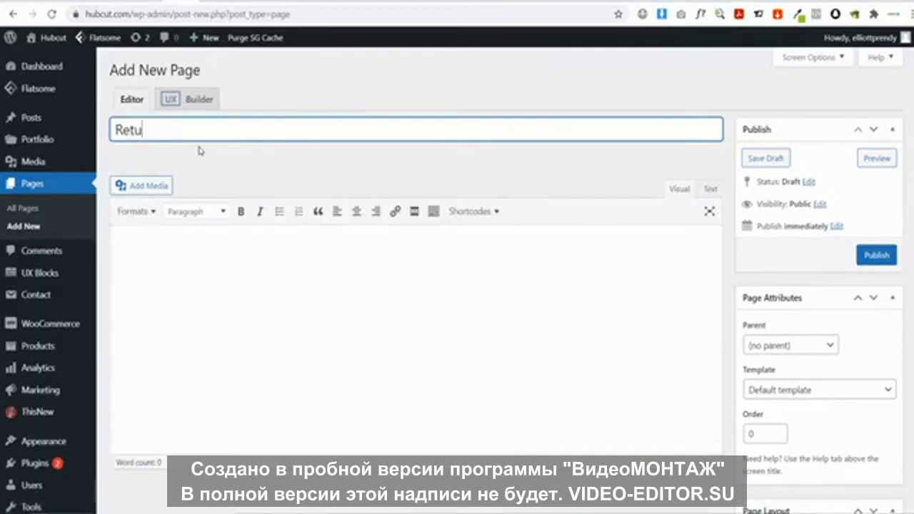
{"action": "type", "text": "rns & refu"}
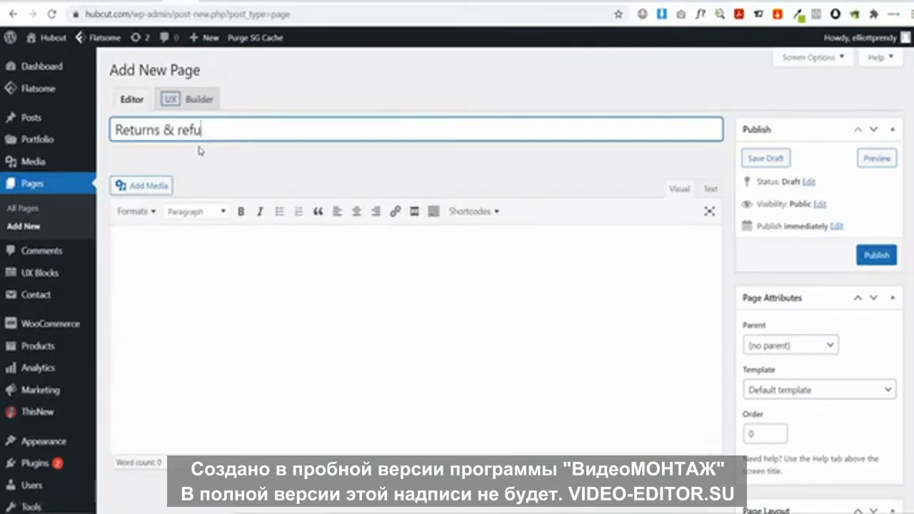
{"action": "key", "text": "BackSpace"}
{"action": "key", "text": "BackSpace"}
{"action": "key", "text": "BackSpace"}
{"action": "type", "text": "R"}
{"action": "key", "text": "BackSpace"}
{"action": "key", "text": "BackSpace"}
{"action": "type", "text": "Refunds"}
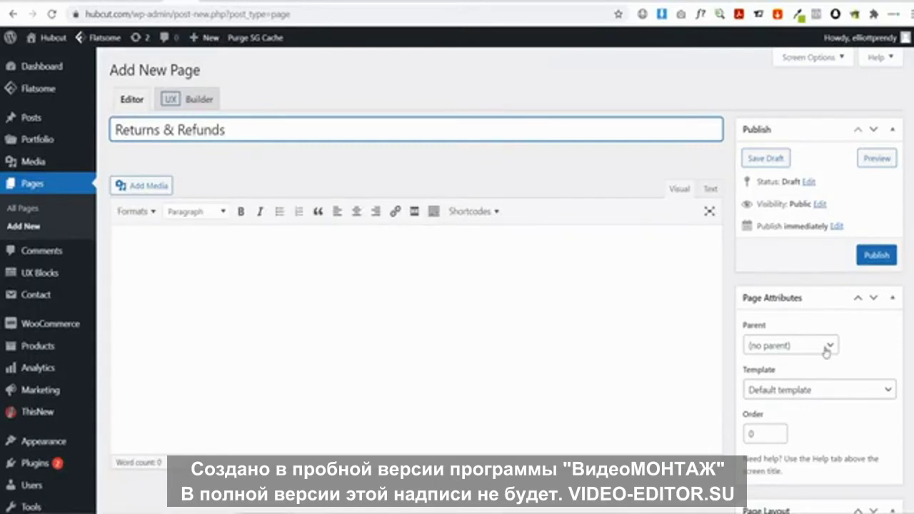
Give the page the Page - Full Width template, publish it and view it live
{"action": "left_click", "coordinate": [831, 390]}
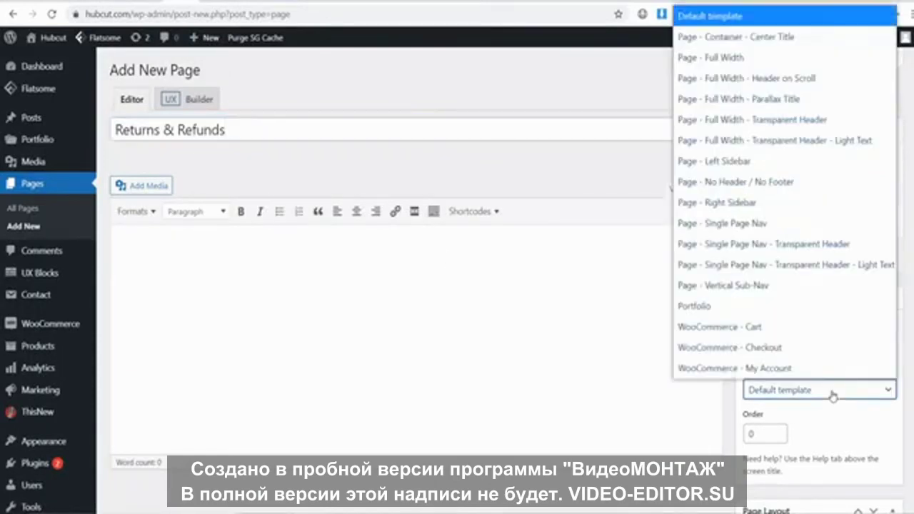
{"action": "left_click", "coordinate": [775, 56]}
{"action": "left_click", "coordinate": [877, 254]}
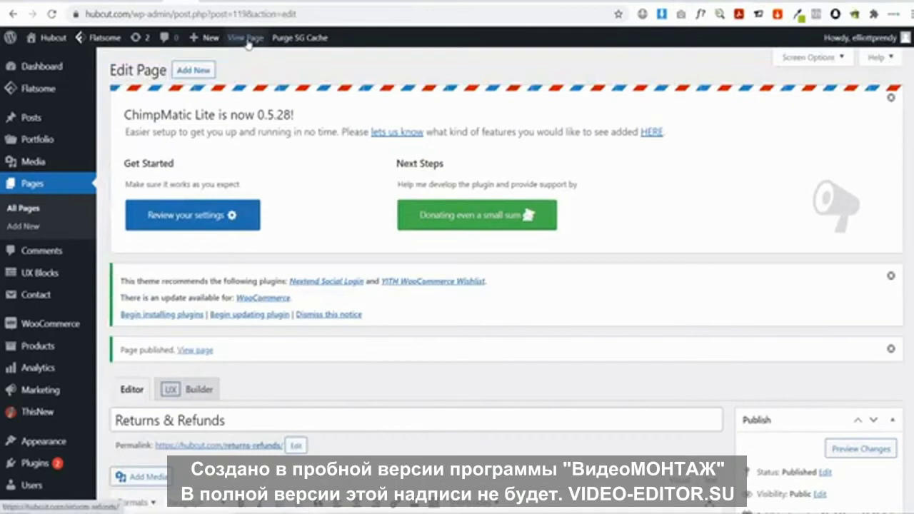
{"action": "left_click", "coordinate": [246, 39]}
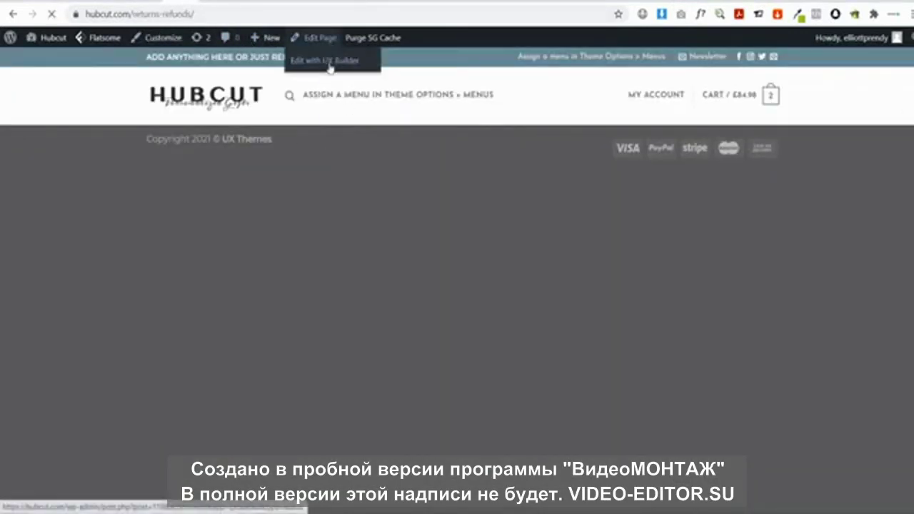
In UX Builder, add a Page Header with Scroll To Navigation content, centre-aligned
{"action": "left_click", "coordinate": [330, 63]}
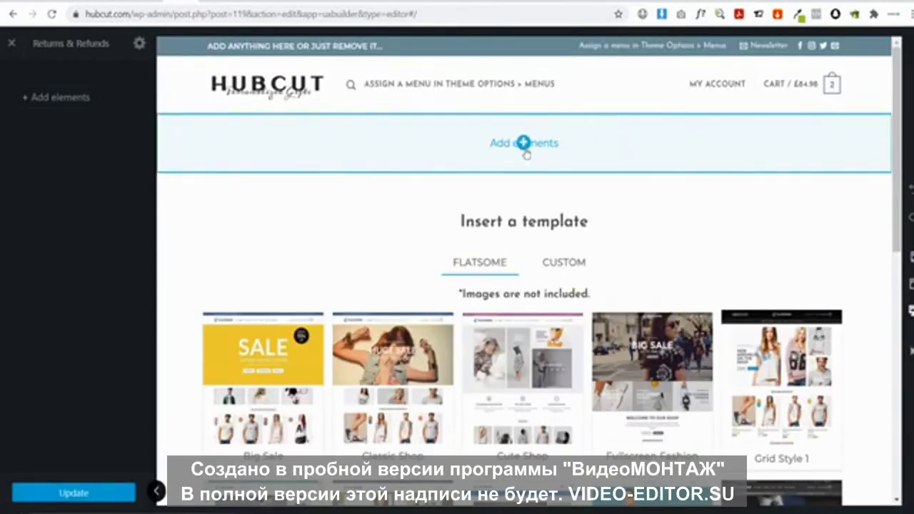
{"action": "left_click", "coordinate": [524, 143]}
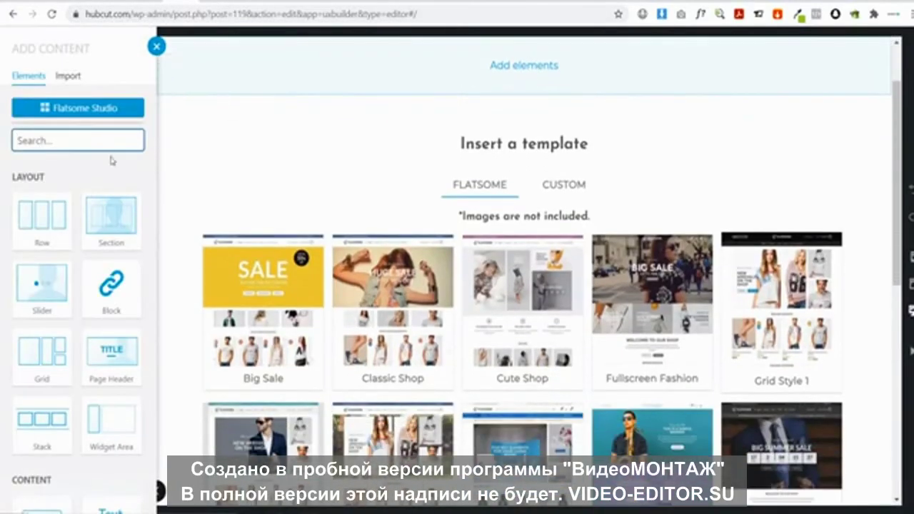
{"action": "left_click", "coordinate": [111, 352]}
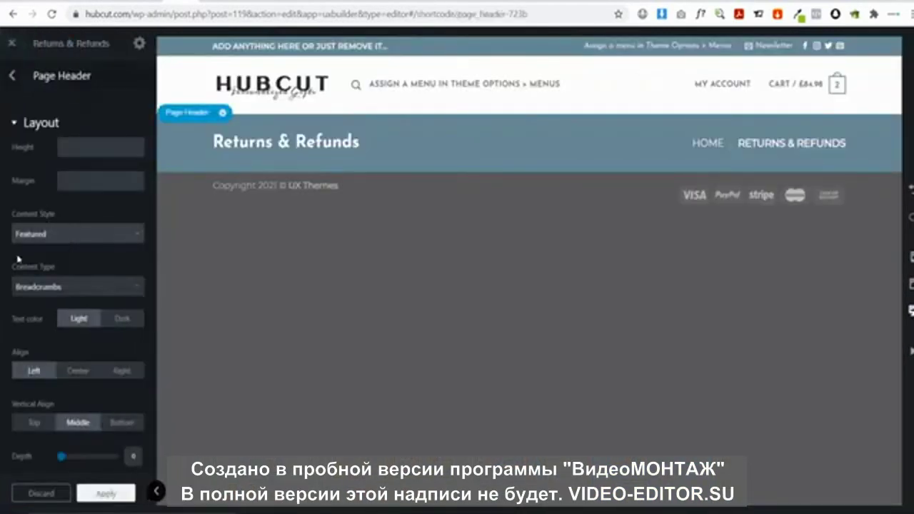
{"action": "left_click", "coordinate": [50, 286]}
{"action": "left_click", "coordinate": [64, 345]}
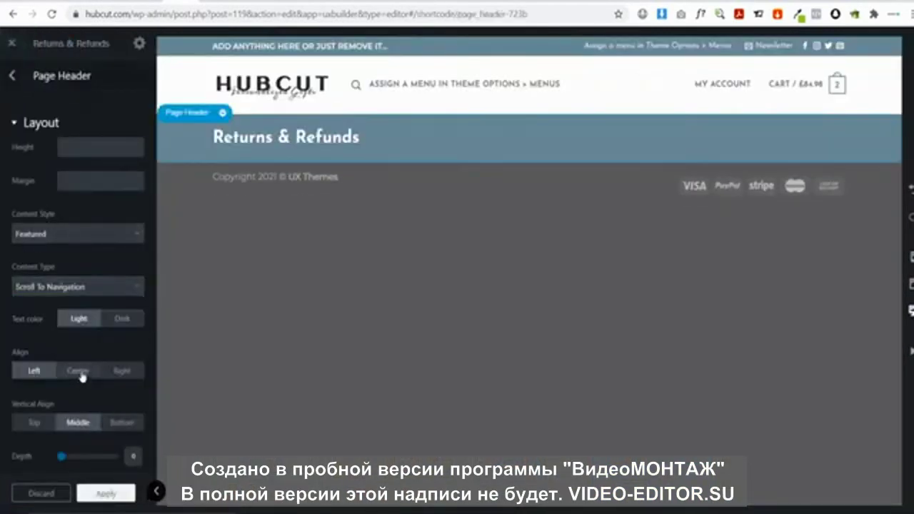
{"action": "left_click", "coordinate": [77, 371]}
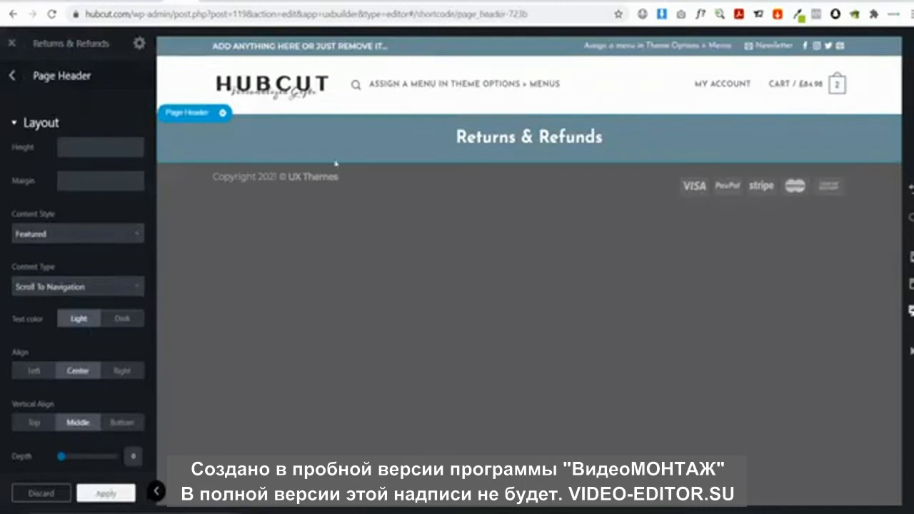
Add a Gap element below the header and apply it
{"action": "left_click", "coordinate": [527, 163]}
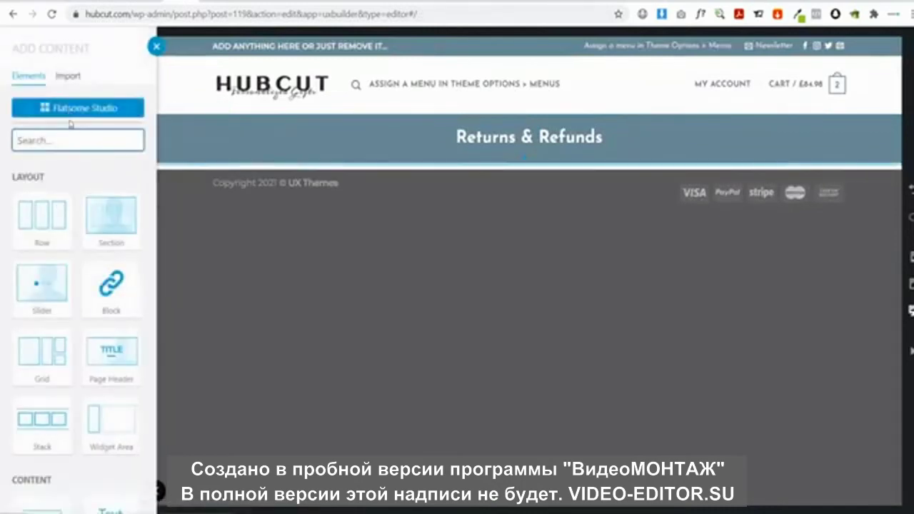
{"action": "type", "text": "gap"}
{"action": "left_click", "coordinate": [127, 237]}
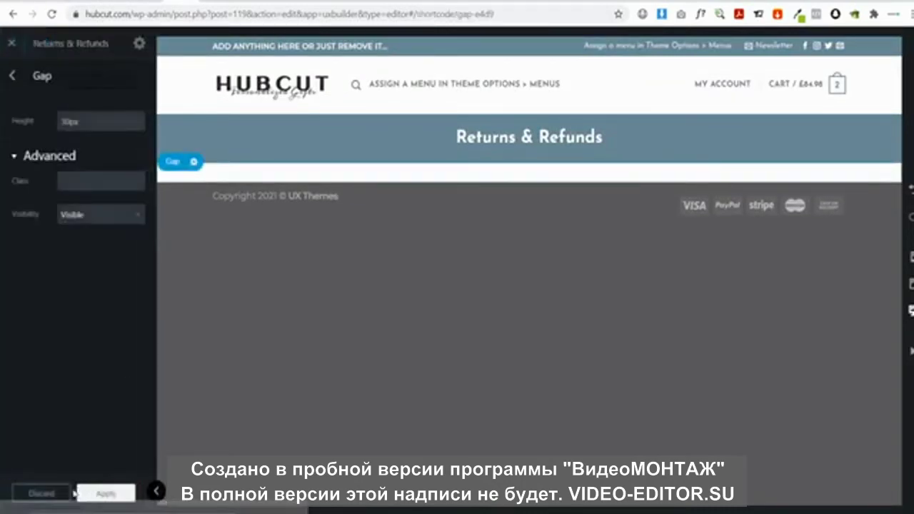
{"action": "left_click", "coordinate": [80, 492]}
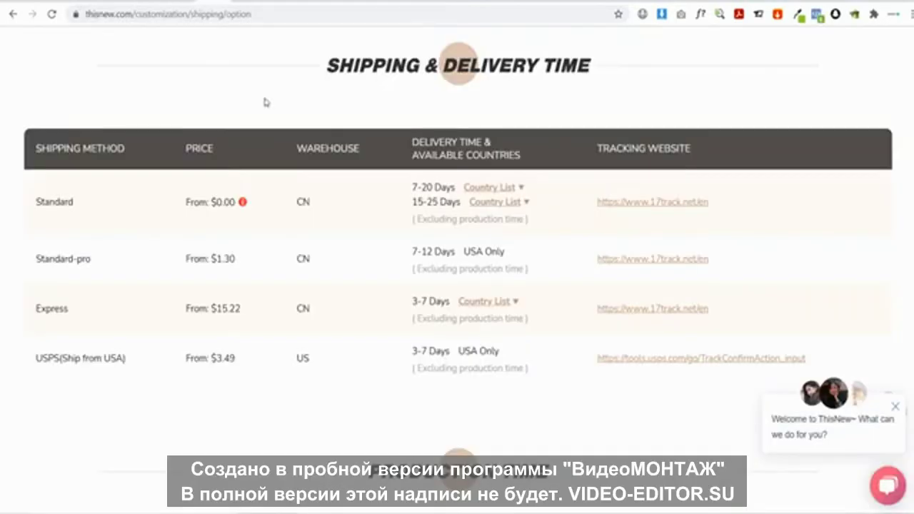
Open ThisNew's 'Return Policy & Refund Policy' page from the footer and drag-select its policy text
{"action": "scroll", "coordinate": [905, 187], "scroll_direction": "down", "scroll_amount": 10}
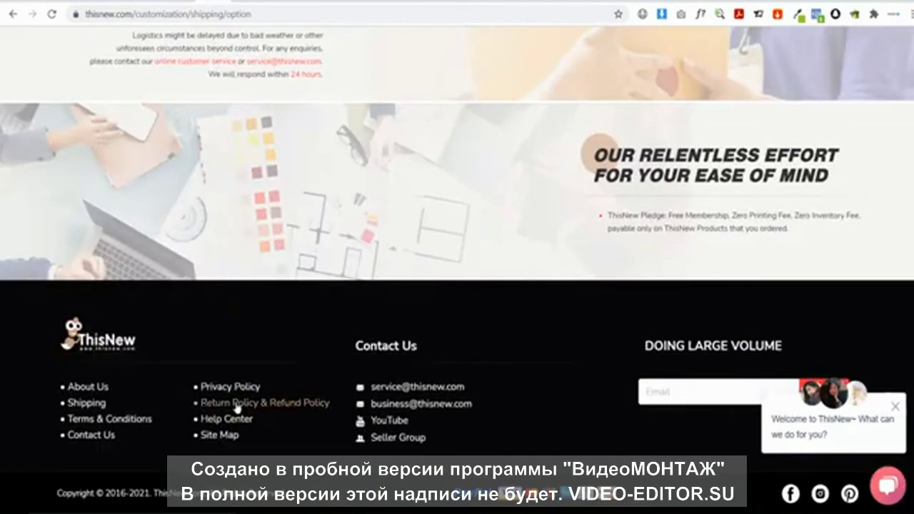
{"action": "left_click", "coordinate": [238, 404]}
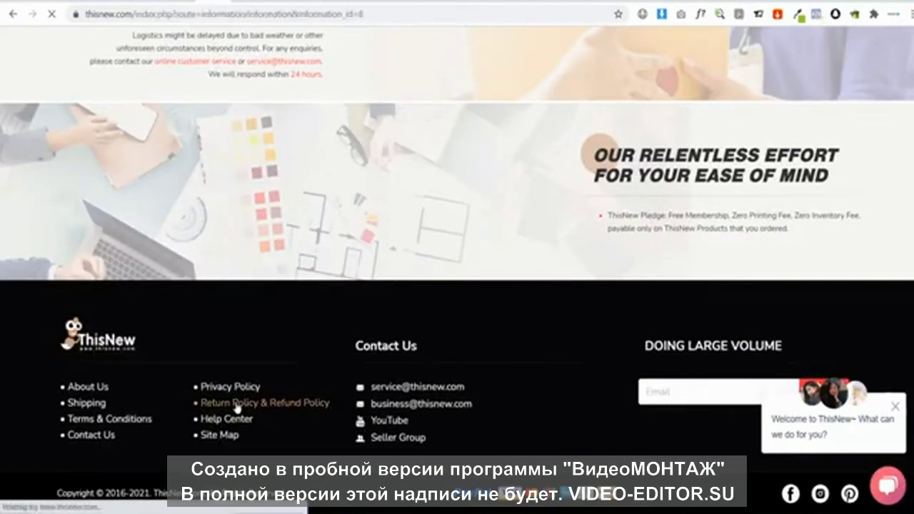
{"action": "scroll", "coordinate": [407, 223], "scroll_direction": "down", "scroll_amount": 10}
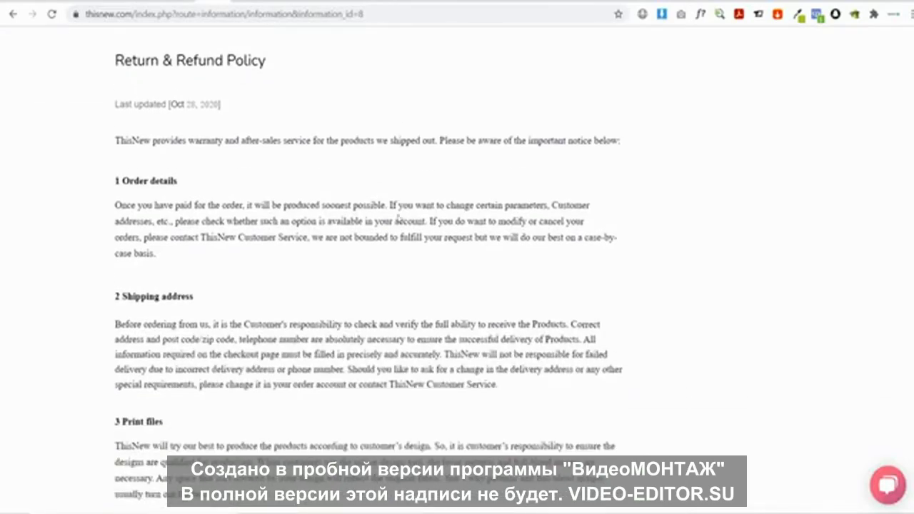
{"action": "scroll", "coordinate": [398, 214], "scroll_direction": "down", "scroll_amount": 10}
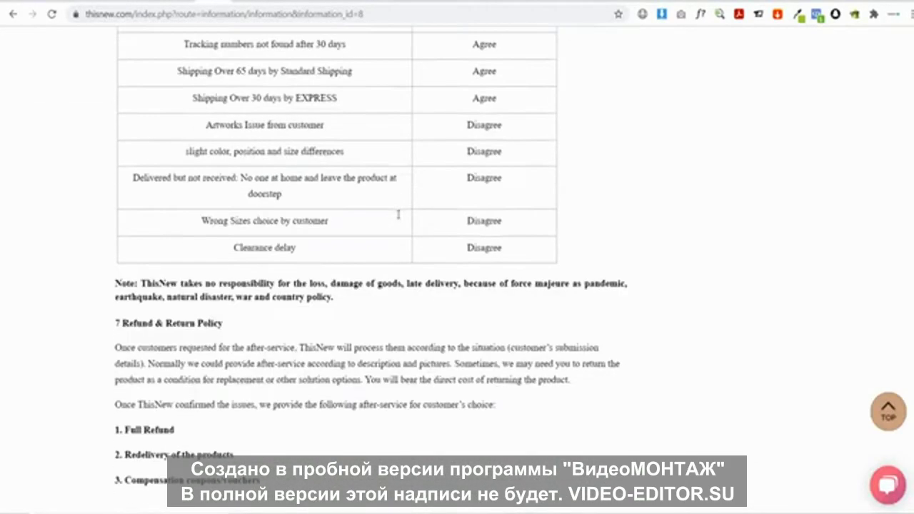
{"action": "scroll", "coordinate": [399, 214], "scroll_direction": "up", "scroll_amount": 1}
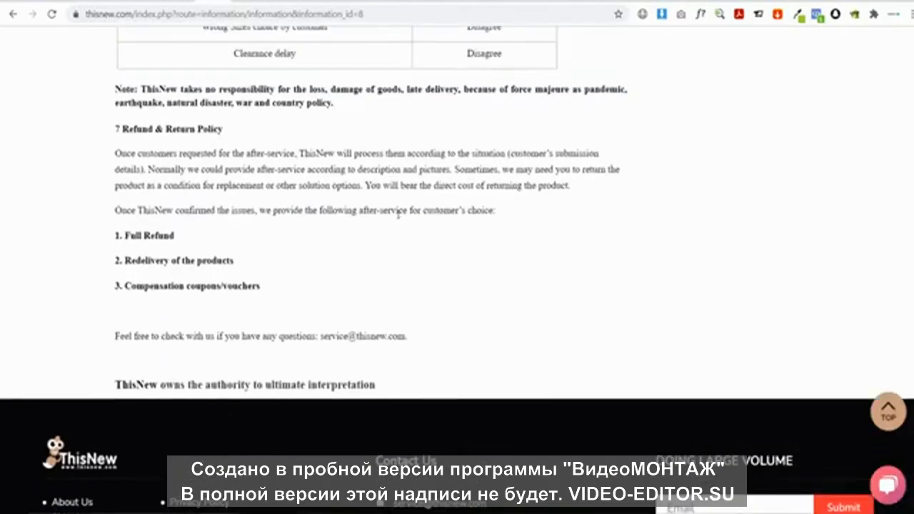
{"action": "left_click_drag", "start_coordinate": [281, 290], "coordinate": [95, 192]}
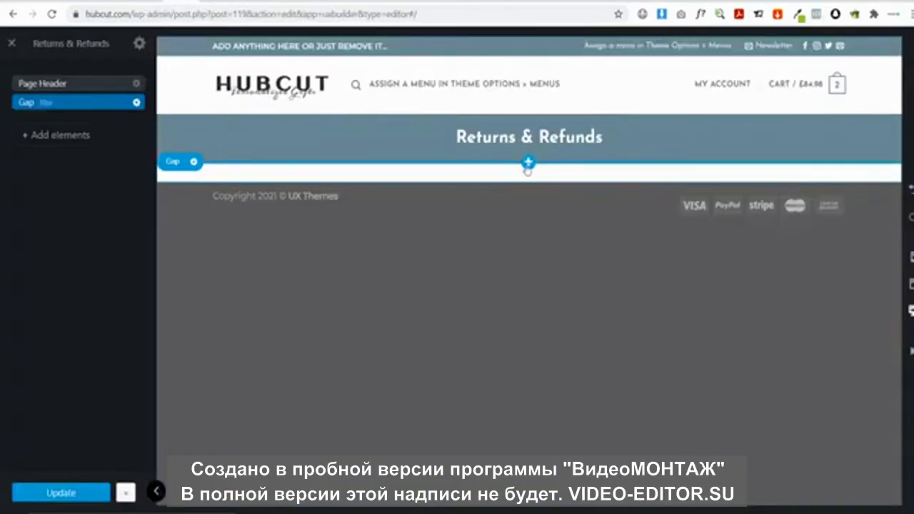
Add a single-column row holding a plain text paragraph below the gap
{"action": "left_click", "coordinate": [528, 167]}
{"action": "left_click", "coordinate": [503, 203]}
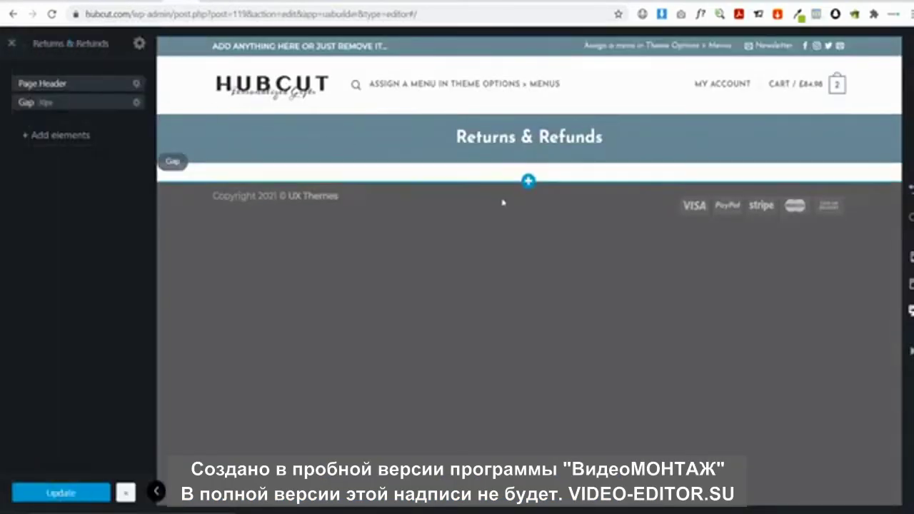
{"action": "left_click", "coordinate": [528, 181]}
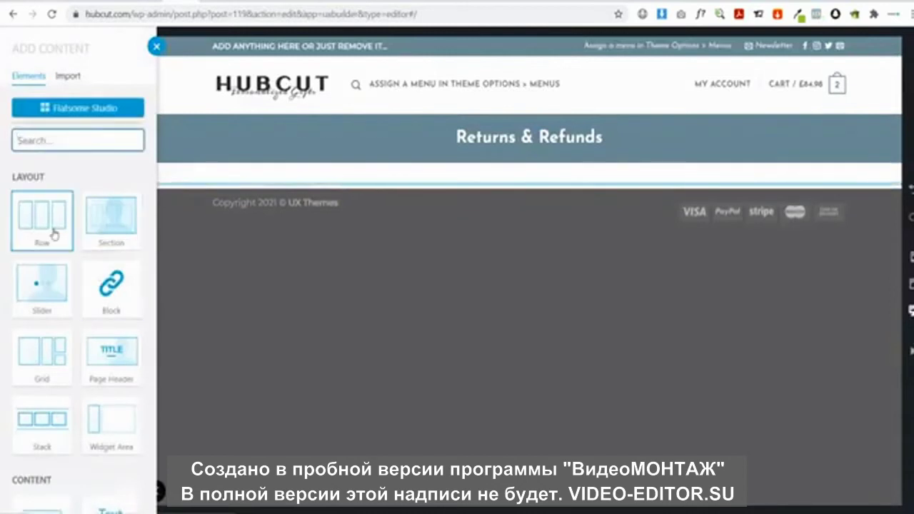
{"action": "left_click", "coordinate": [54, 234]}
{"action": "left_click", "coordinate": [115, 182]}
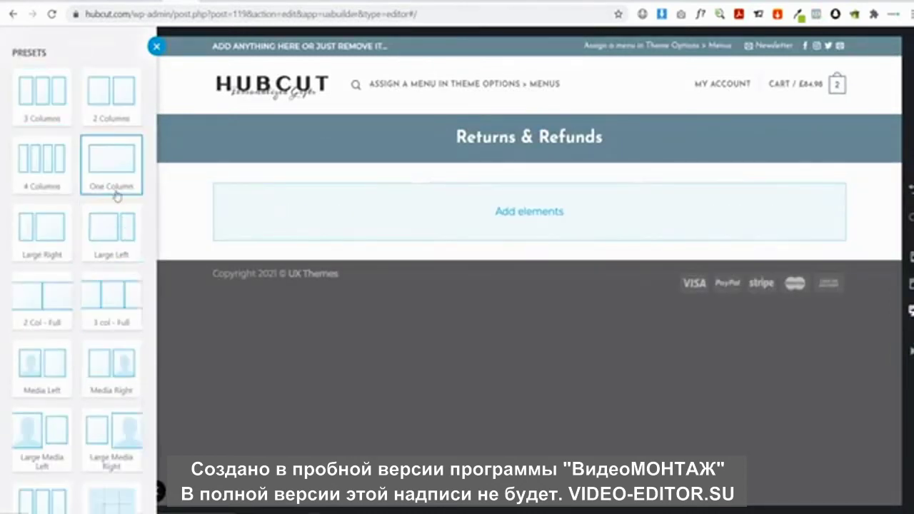
{"action": "left_click", "coordinate": [528, 210]}
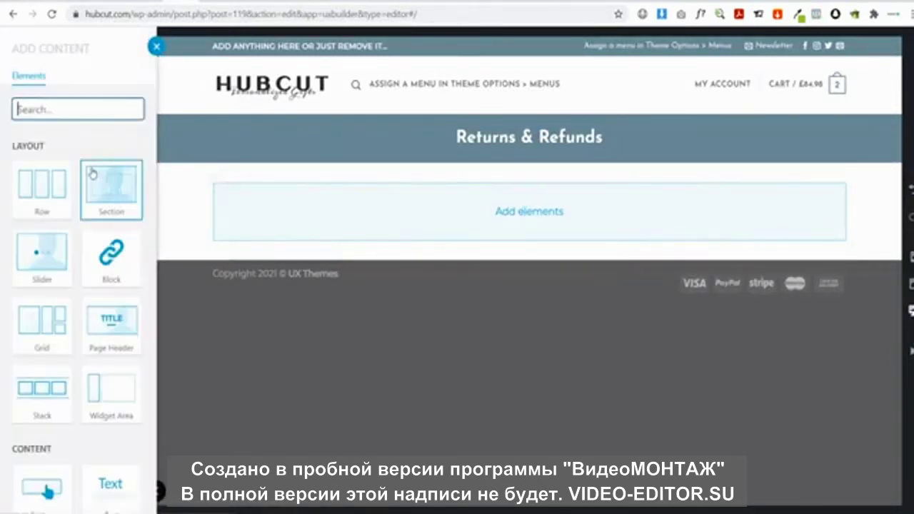
{"action": "type", "text": "text"}
{"action": "left_click", "coordinate": [41, 187]}
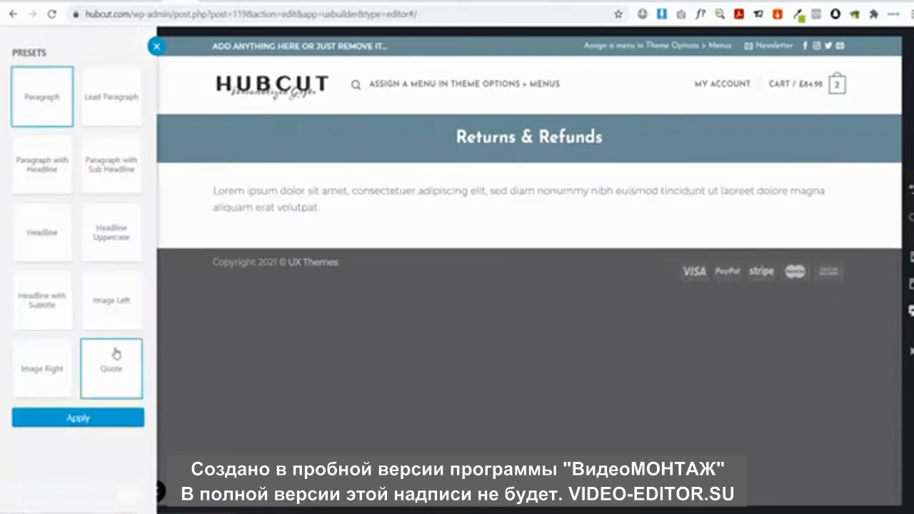
{"action": "left_click", "coordinate": [94, 414]}
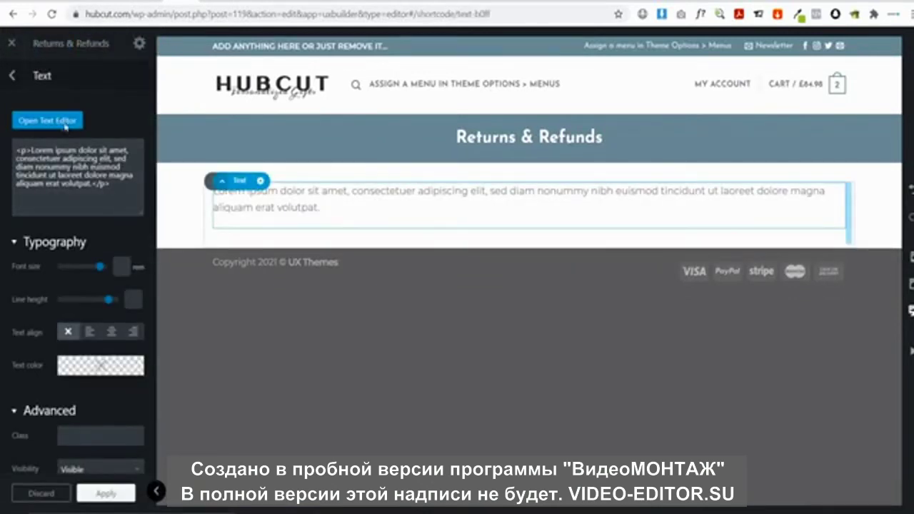
Replace the placeholder with the copied refund policy and remove blank lines around sections 1 and 2
{"action": "left_click", "coordinate": [64, 124]}
{"action": "key", "text": "ctrl+a"}
{"action": "key", "text": "ctrl+v"}
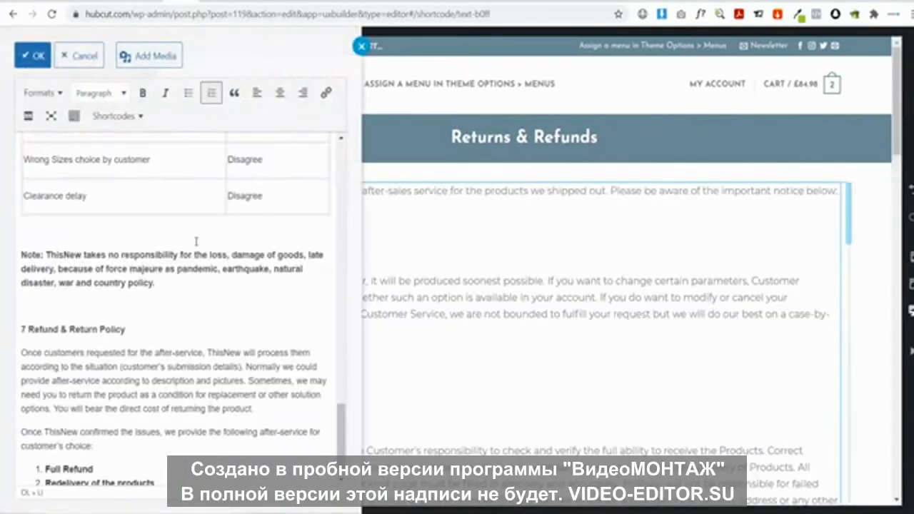
{"action": "scroll", "coordinate": [122, 301], "scroll_direction": "up", "scroll_amount": 20}
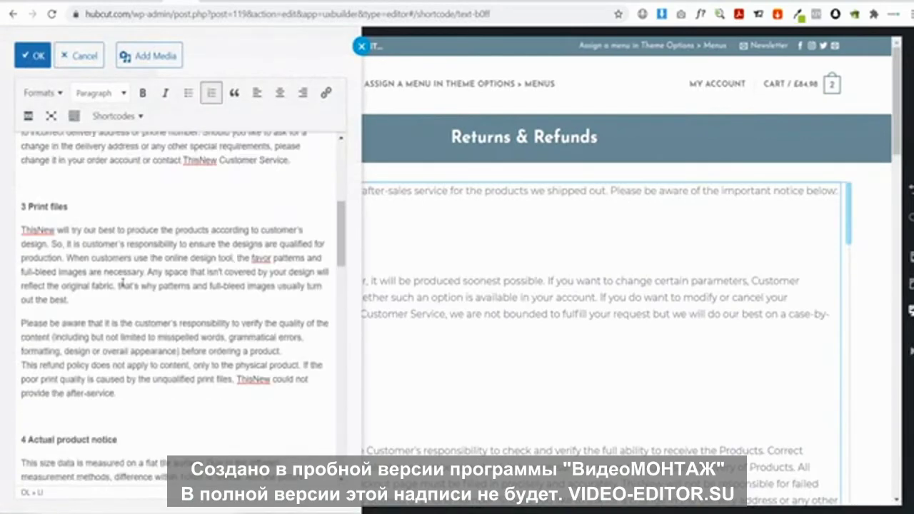
{"action": "left_click", "coordinate": [57, 194]}
{"action": "key", "text": "Delete"}
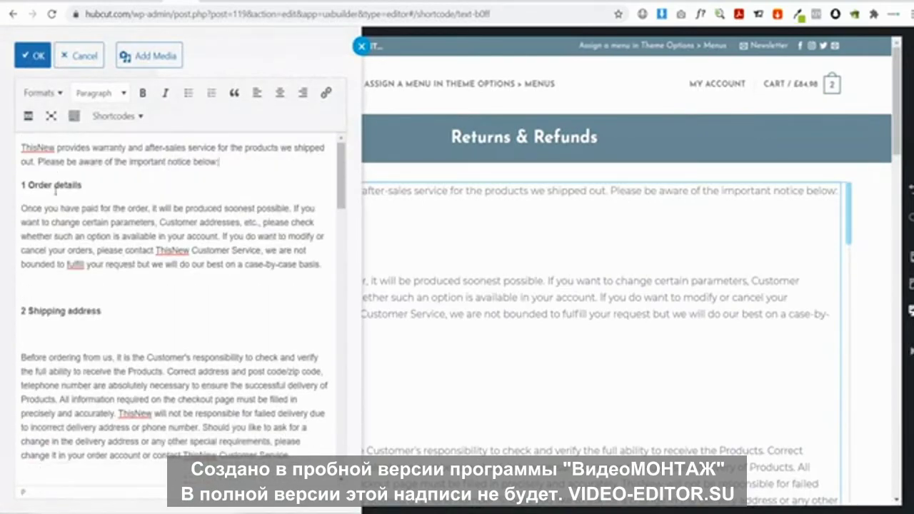
{"action": "key", "text": "Delete"}
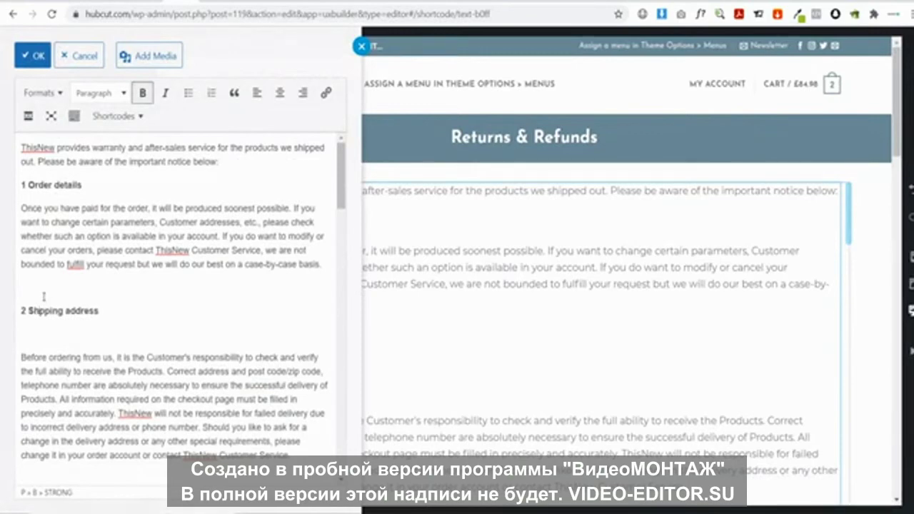
{"action": "left_click", "coordinate": [40, 293]}
{"action": "key", "text": "Delete"}
{"action": "left_click", "coordinate": [36, 311]}
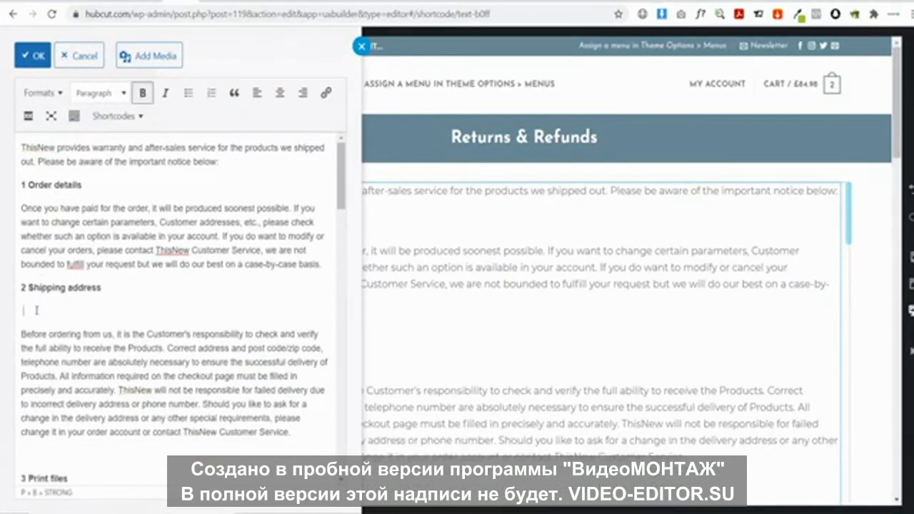
{"action": "key", "text": "Delete"}
Delete the blank lines above sections 3 through 7 of the policy text
{"action": "scroll", "coordinate": [37, 307], "scroll_direction": "down", "scroll_amount": 3}
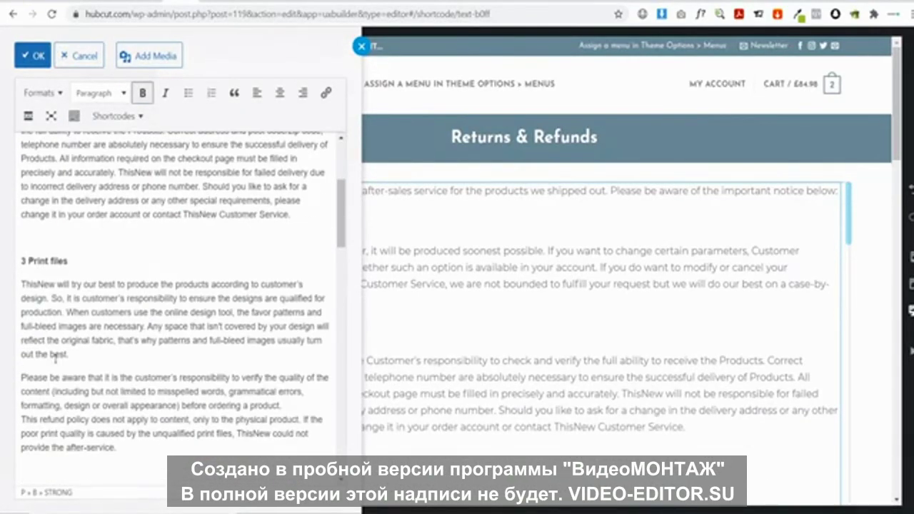
{"action": "left_click", "coordinate": [34, 245]}
{"action": "key", "text": "BackSpace"}
{"action": "scroll", "coordinate": [33, 382], "scroll_direction": "down", "scroll_amount": 1}
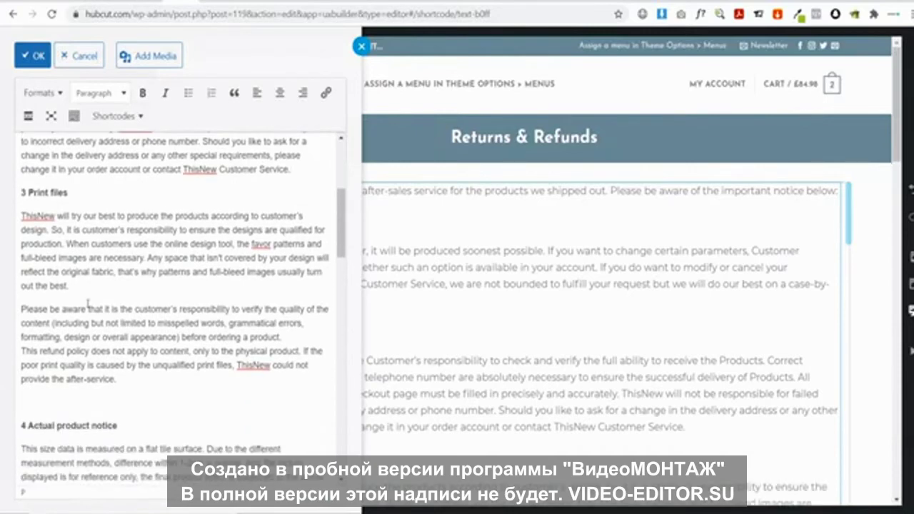
{"action": "left_click", "coordinate": [33, 382]}
{"action": "key", "text": "BackSpace"}
{"action": "scroll", "coordinate": [39, 357], "scroll_direction": "down", "scroll_amount": 3}
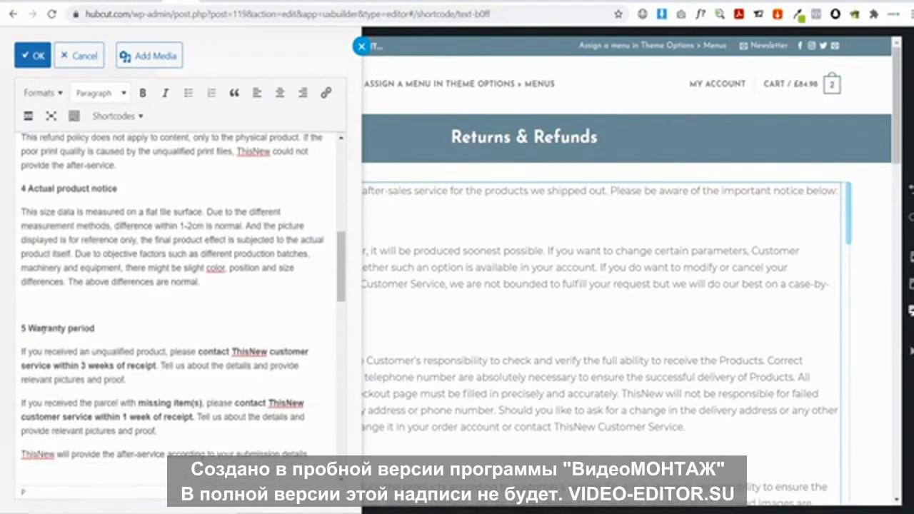
{"action": "key", "text": "BackSpace"}
{"action": "scroll", "coordinate": [70, 322], "scroll_direction": "down", "scroll_amount": 2}
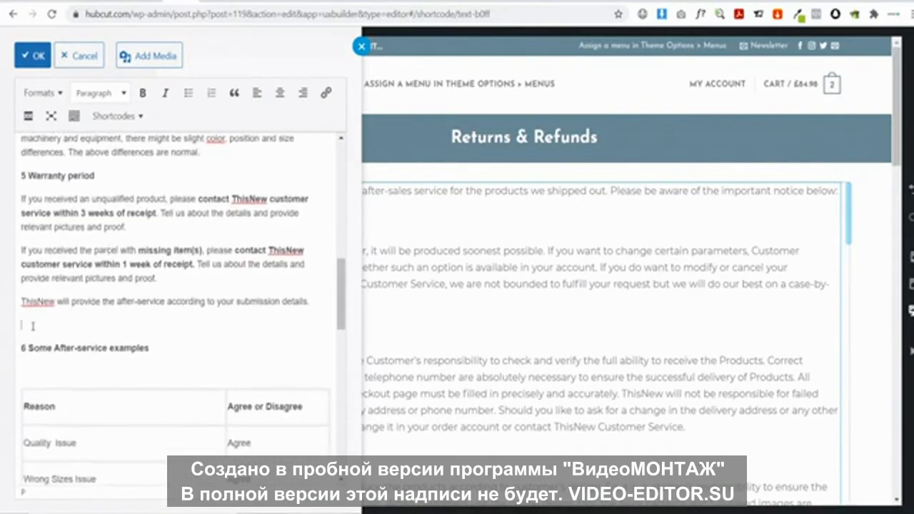
{"action": "key", "text": "BackSpace"}
{"action": "scroll", "coordinate": [66, 348], "scroll_direction": "down", "scroll_amount": 5}
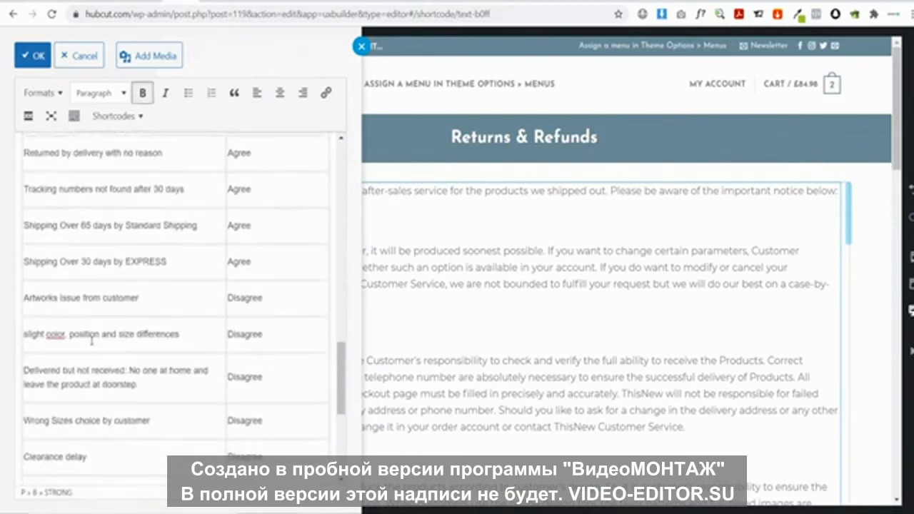
{"action": "scroll", "coordinate": [91, 341], "scroll_direction": "down", "scroll_amount": 4}
{"action": "left_click", "coordinate": [44, 308]}
{"action": "key", "text": "BackSpace"}
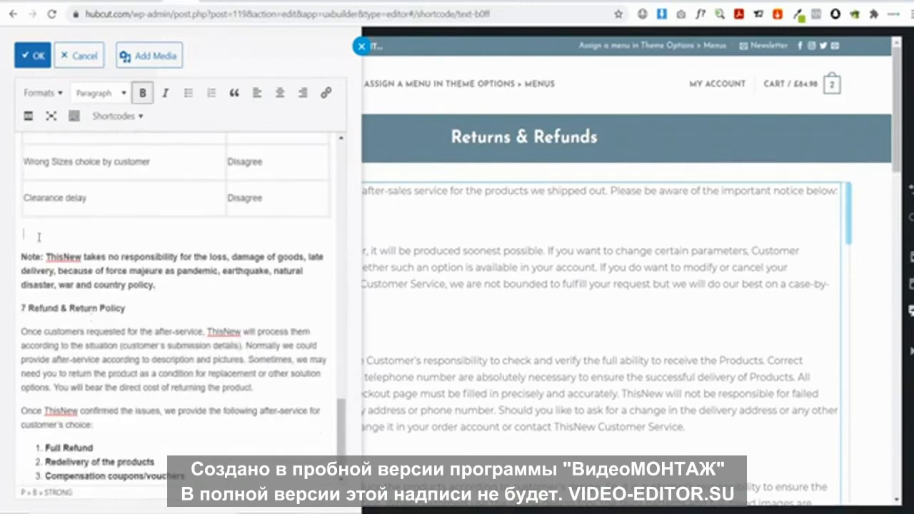
{"action": "scroll", "coordinate": [143, 300], "scroll_direction": "up", "scroll_amount": 3}
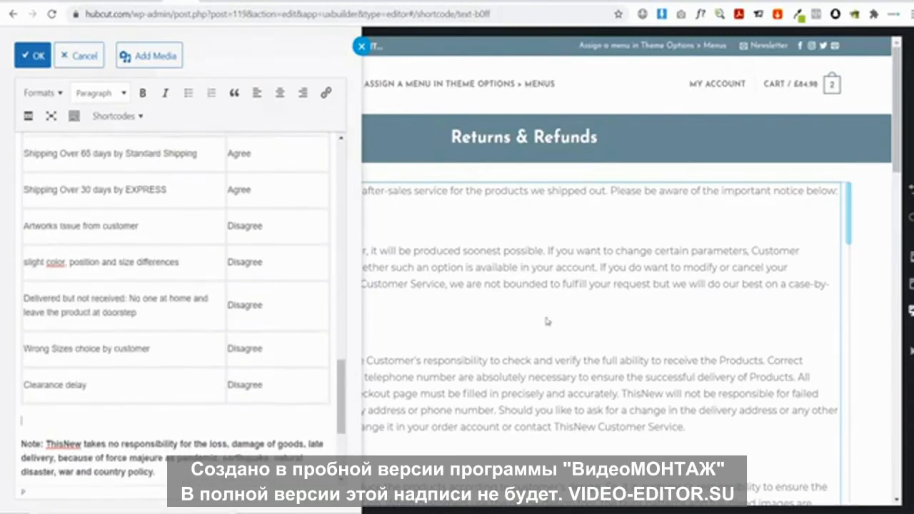
Review the text on the page, then reopen the editor and select the brand name ThisNew
{"action": "left_click", "coordinate": [570, 315]}
{"action": "scroll", "coordinate": [575, 315], "scroll_direction": "down", "scroll_amount": 10}
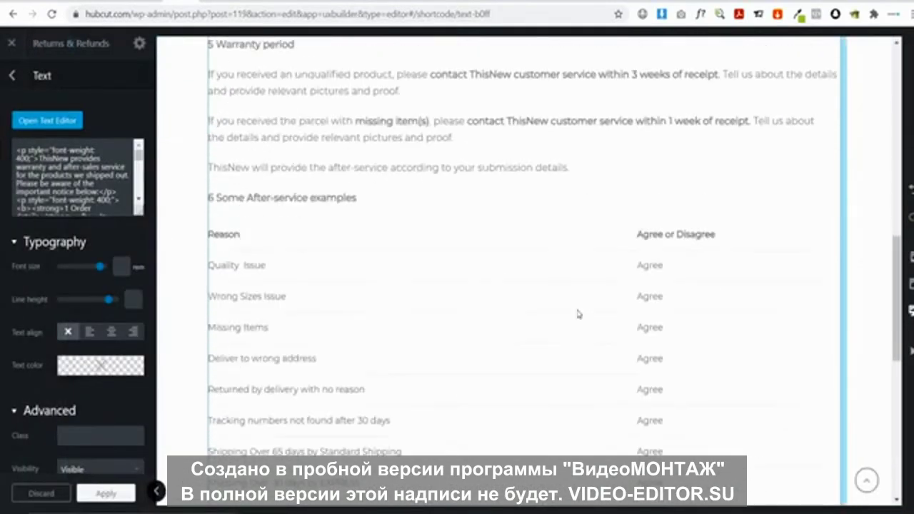
{"action": "scroll", "coordinate": [577, 314], "scroll_direction": "down", "scroll_amount": 3}
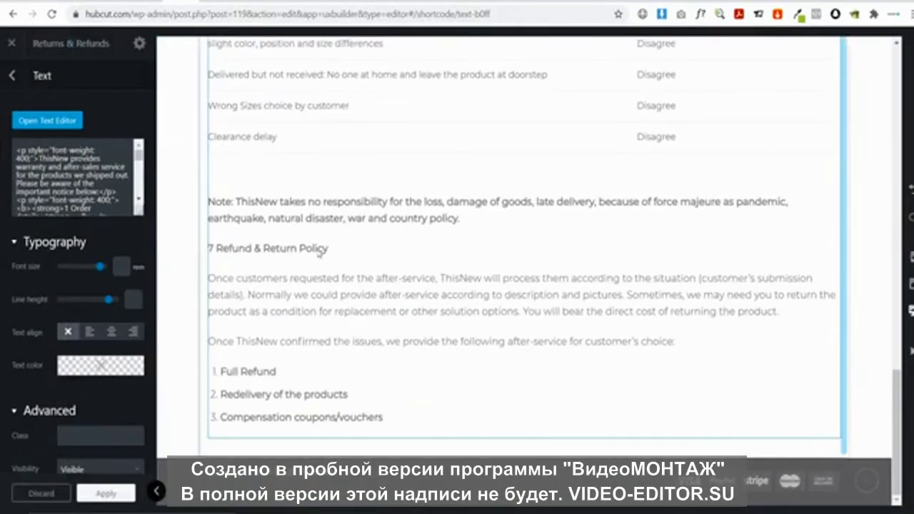
{"action": "scroll", "coordinate": [443, 271], "scroll_direction": "up", "scroll_amount": 3}
{"action": "scroll", "coordinate": [448, 274], "scroll_direction": "up", "scroll_amount": 10}
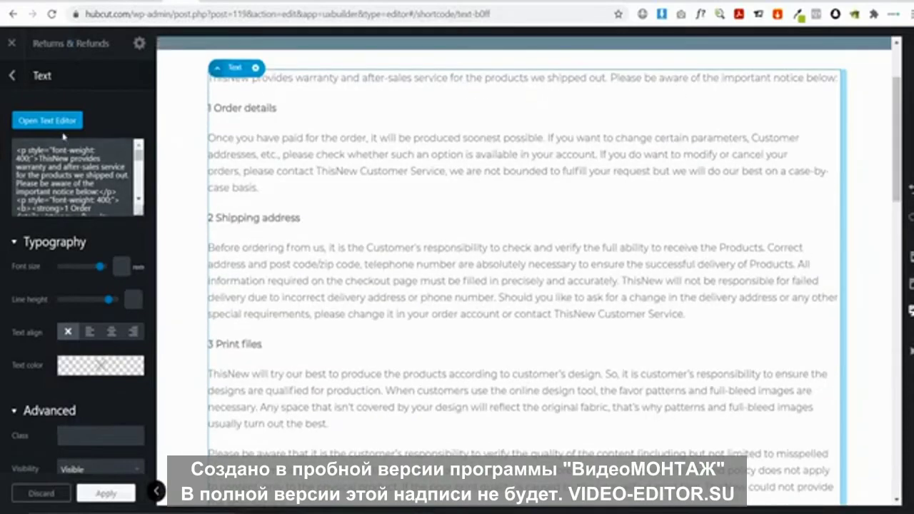
{"action": "left_click", "coordinate": [47, 120]}
{"action": "scroll", "coordinate": [121, 236], "scroll_direction": "up", "scroll_amount": 5}
{"action": "scroll", "coordinate": [133, 254], "scroll_direction": "up", "scroll_amount": 1}
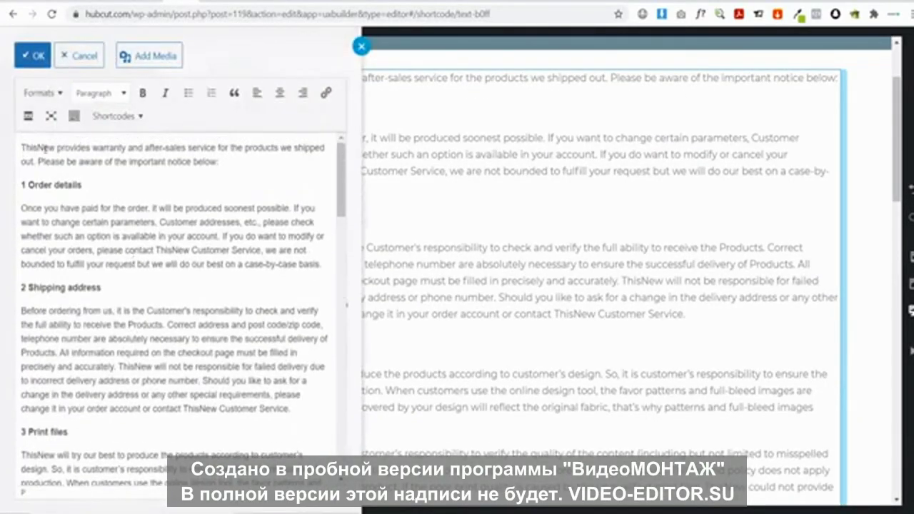
{"action": "left_click_drag", "start_coordinate": [58, 148], "coordinate": [2, 147]}
Rename the brand to Hubcut and reword Order details with 'as soon as', 'such as,' and 'your address'
{"action": "type", "text": "Hubc"}
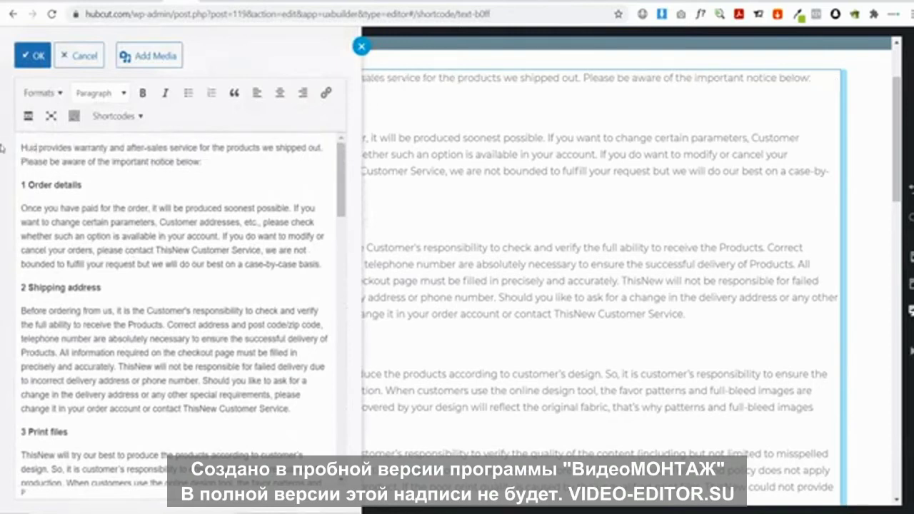
{"action": "type", "text": "ut"}
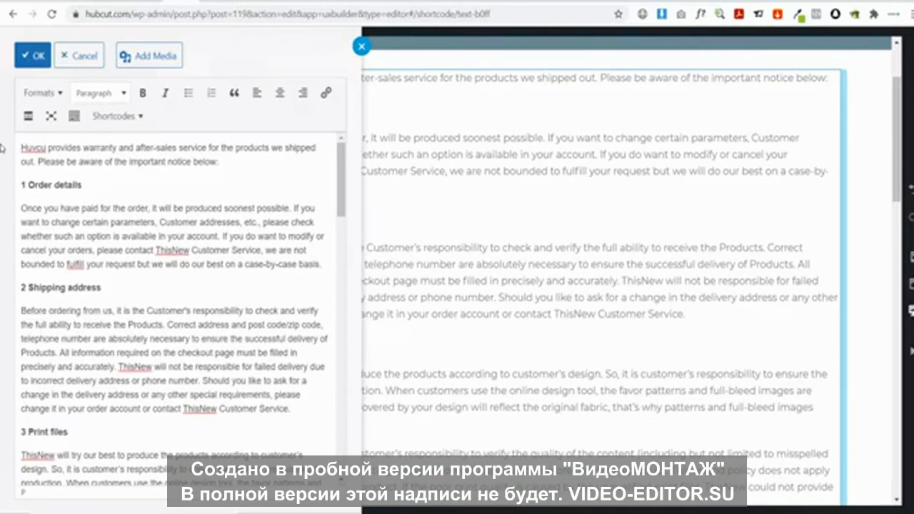
{"action": "key", "text": "BackSpace"}
{"action": "key", "text": "BackSpace"}
{"action": "key", "text": "BackSpace"}
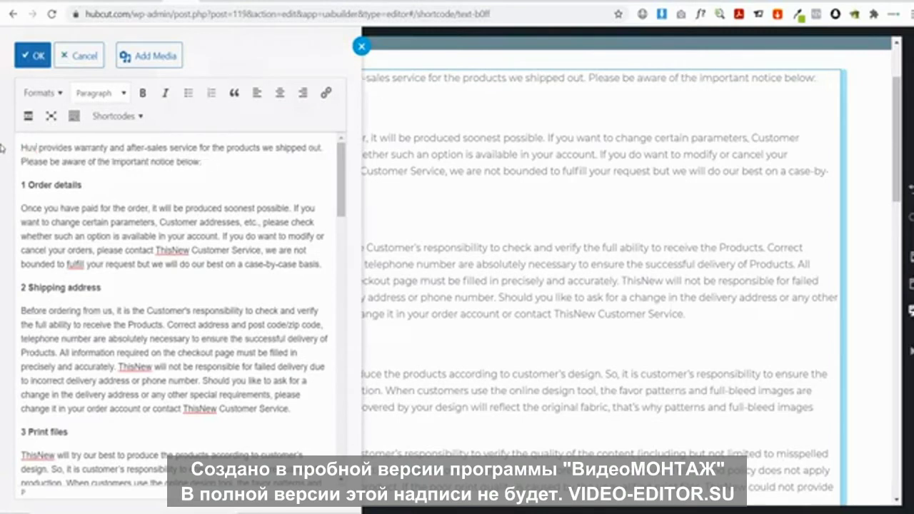
{"action": "type", "text": "cut"}
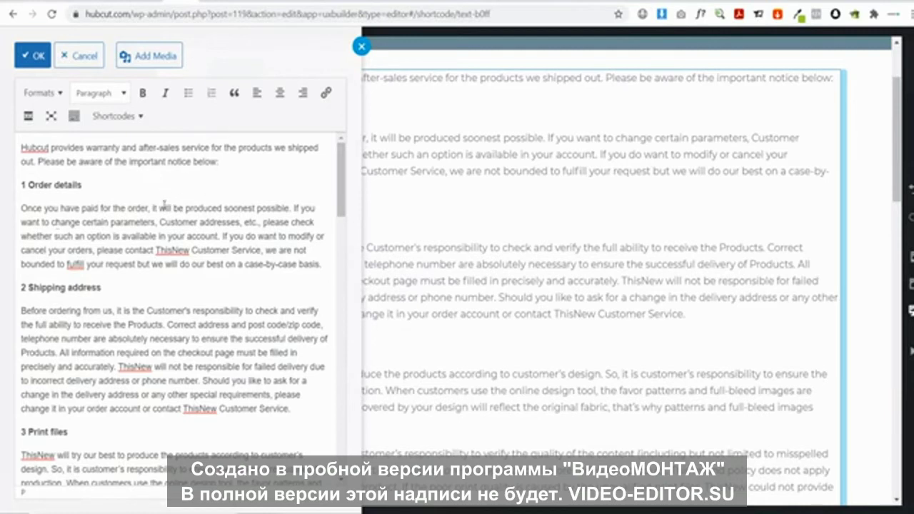
{"action": "double_click", "coordinate": [255, 208]}
{"action": "type", "text": "as soon"}
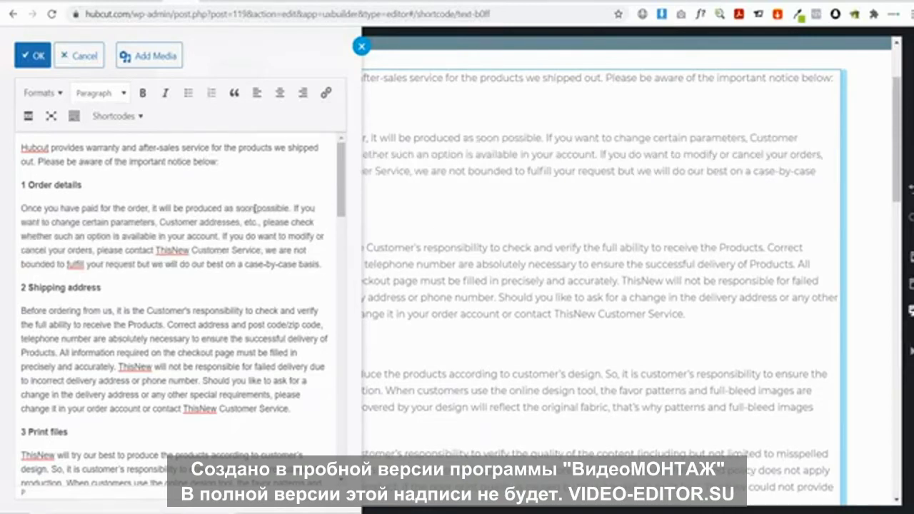
{"action": "type", "text": " as"}
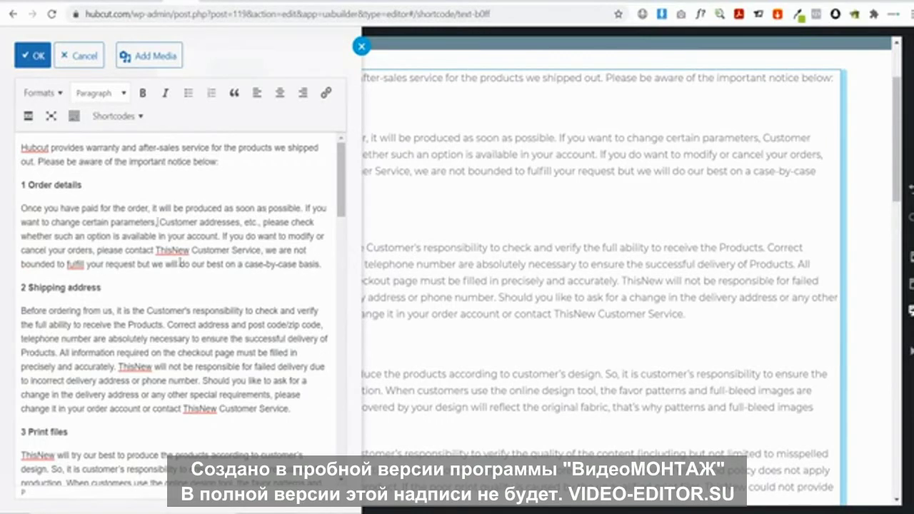
{"action": "key", "text": "BackSpace"}
{"action": "type", "text": "such as"}
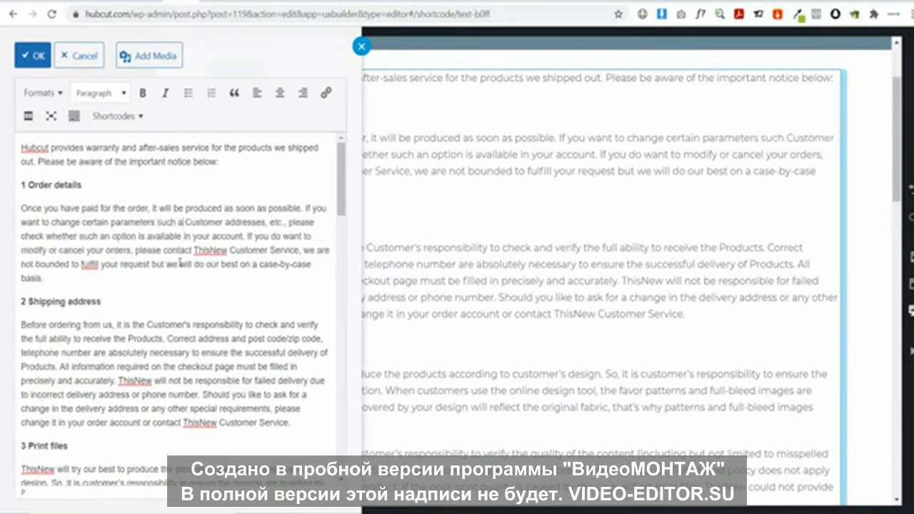
{"action": "type", "text": ","}
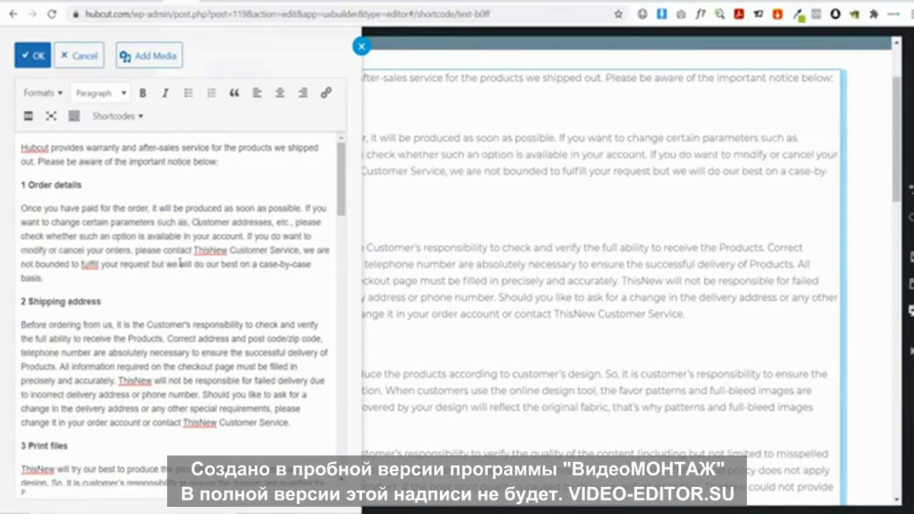
{"action": "key", "text": "Delete"}
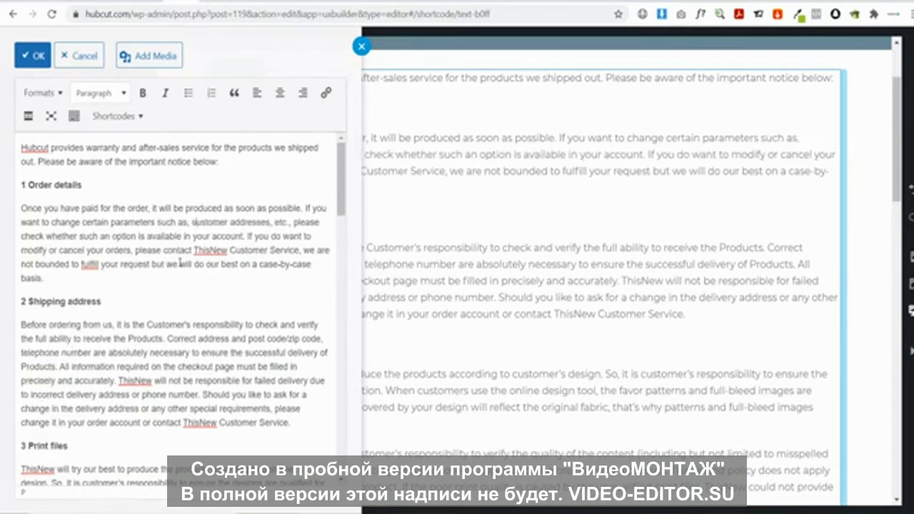
{"action": "type", "text": "c"}
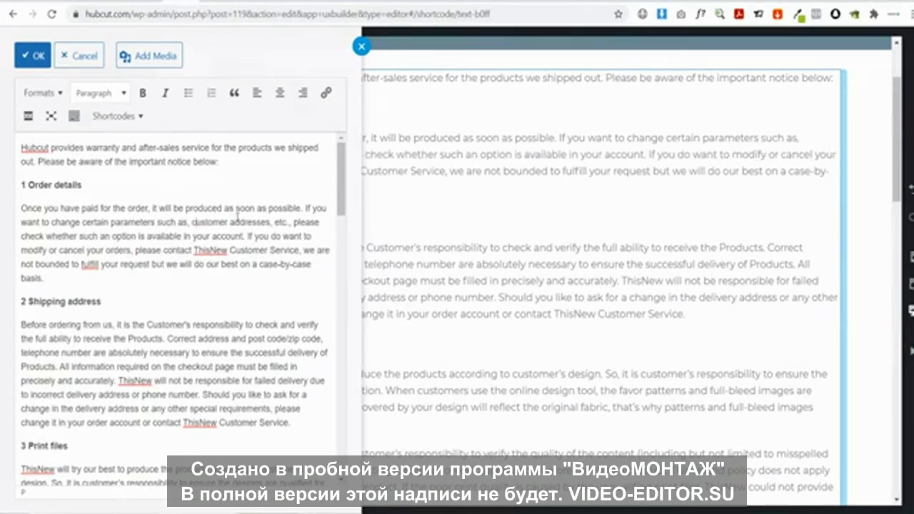
{"action": "double_click", "coordinate": [215, 222]}
{"action": "type", "text": "your"}
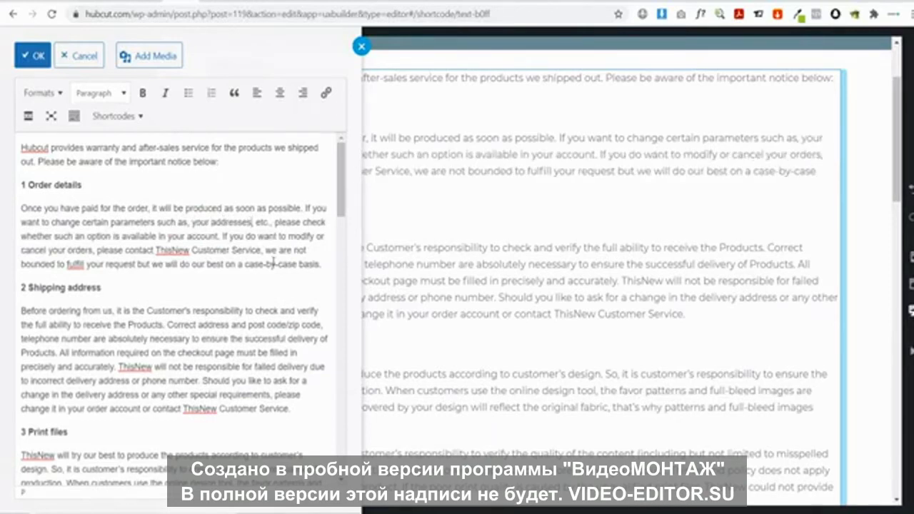
{"action": "key", "text": "BackSpace"}
{"action": "key", "text": "BackSpace"}
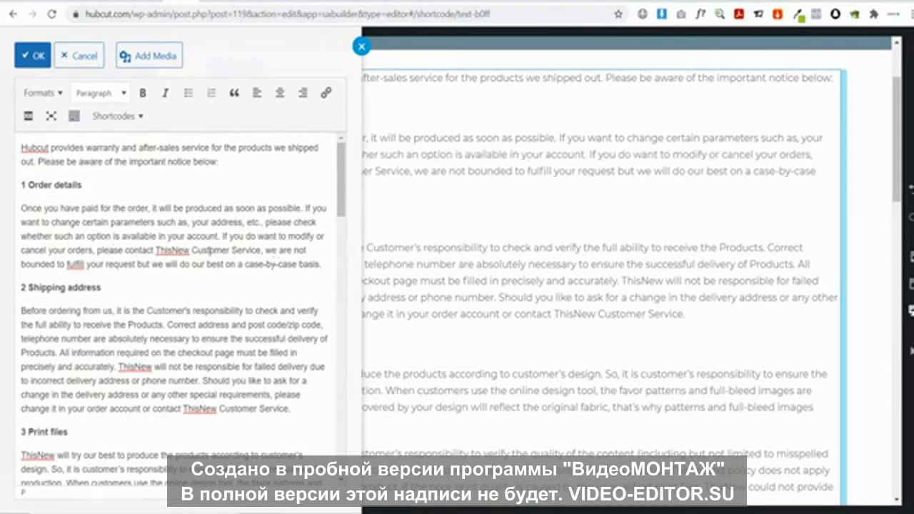
{"action": "left_click_drag", "start_coordinate": [216, 236], "coordinate": [247, 223]}
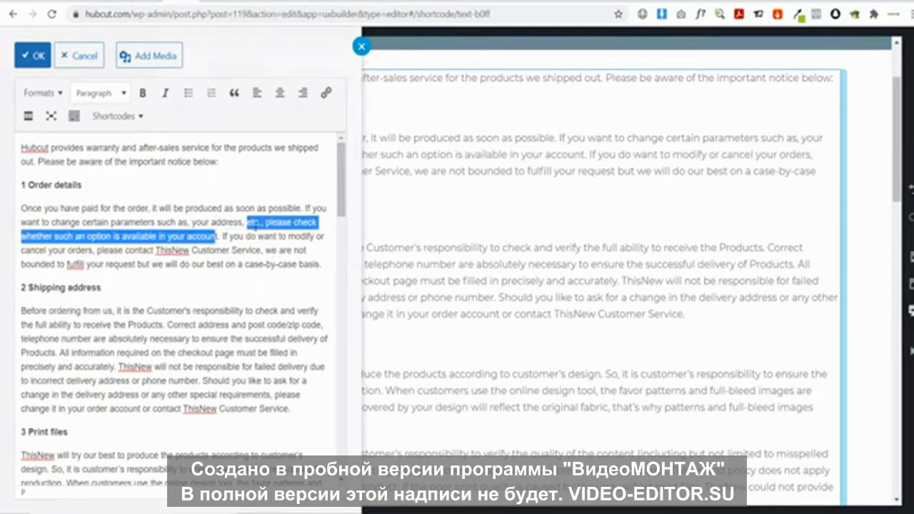
{"action": "key", "text": "BackSpace"}
{"action": "type", "text": "pl"}
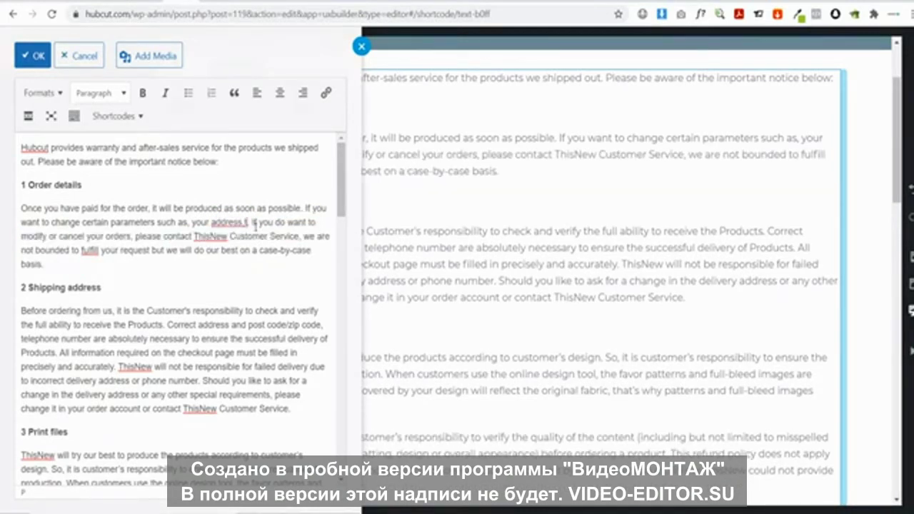
{"action": "key", "text": "BackSpace"}
{"action": "key", "text": "BackSpace"}
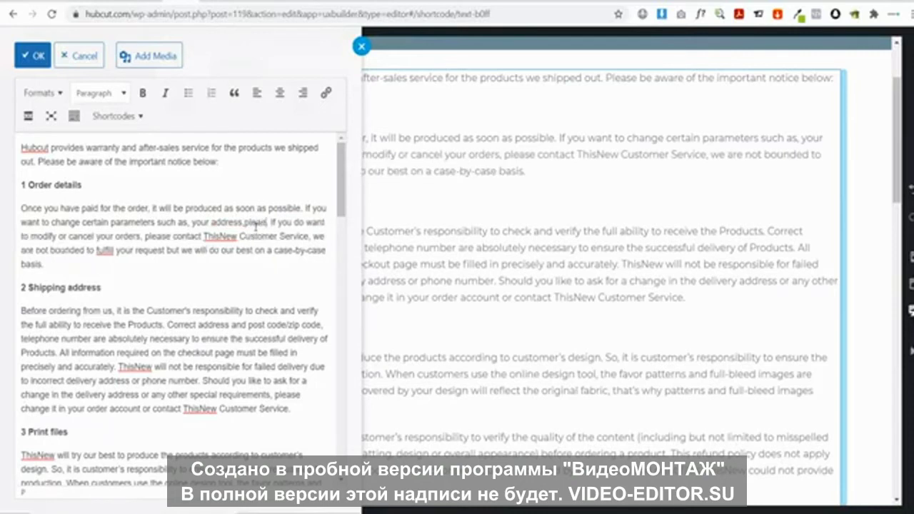
{"action": "type", "text": "please email us"}
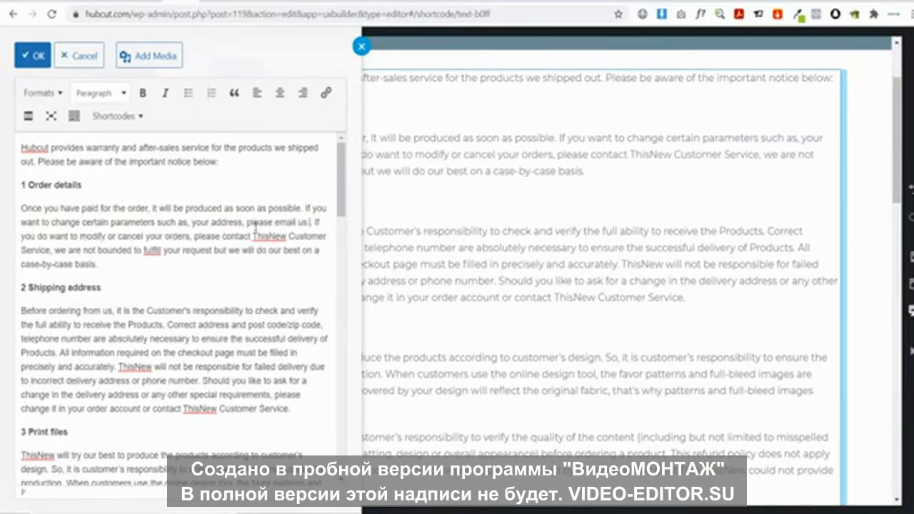
{"action": "type", "text": " at"}
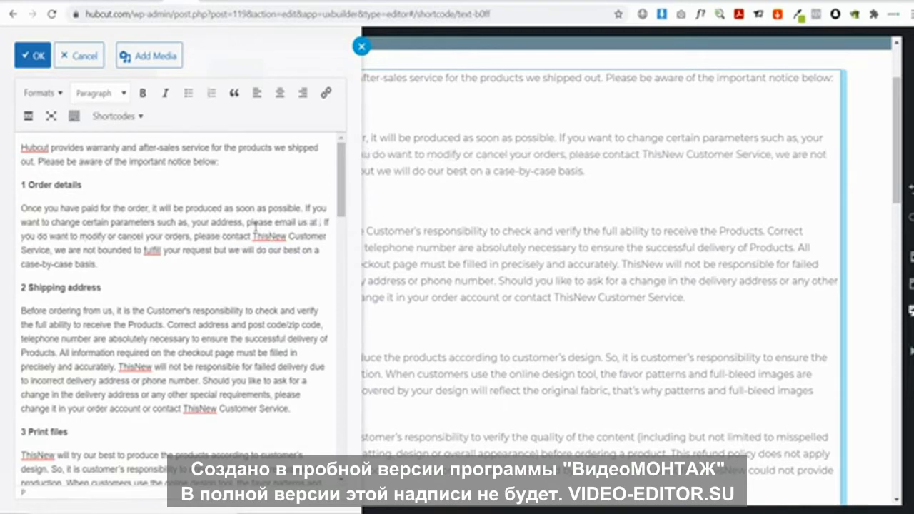
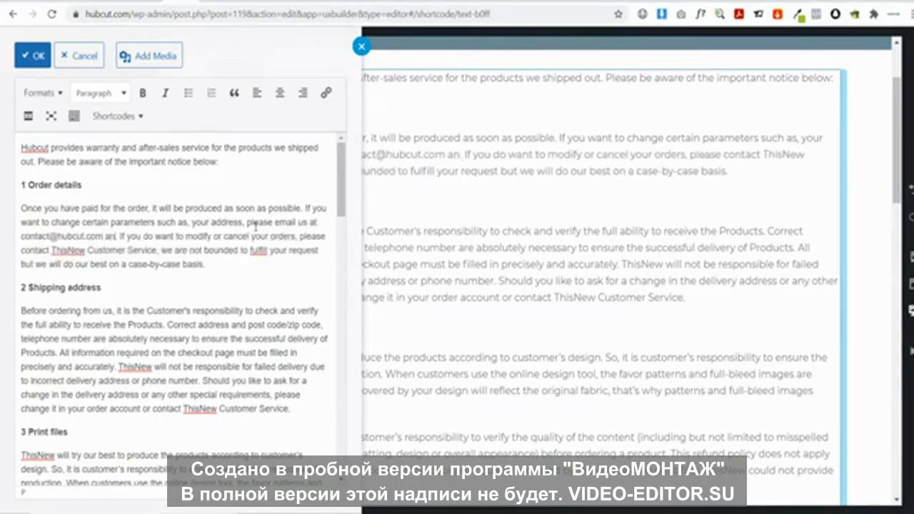
{"action": "type", "text": "ll end"}
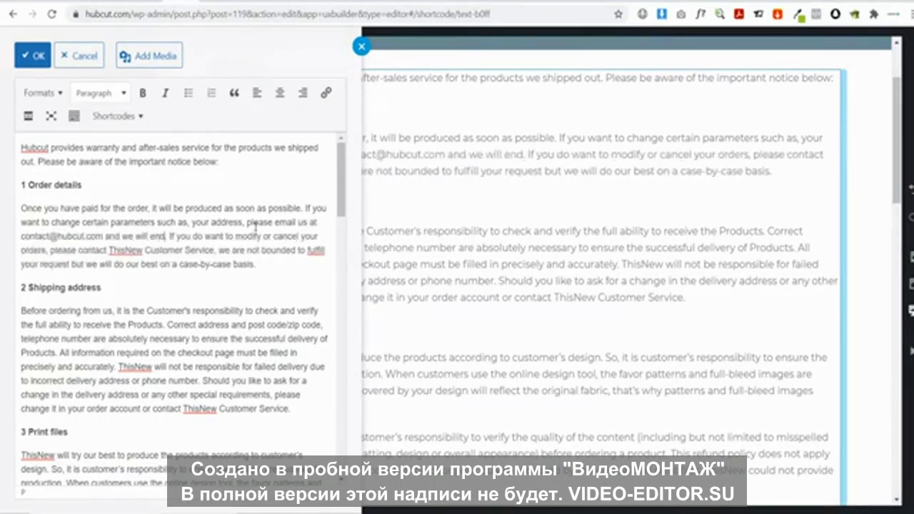
{"action": "type", "text": "evaour to g"}
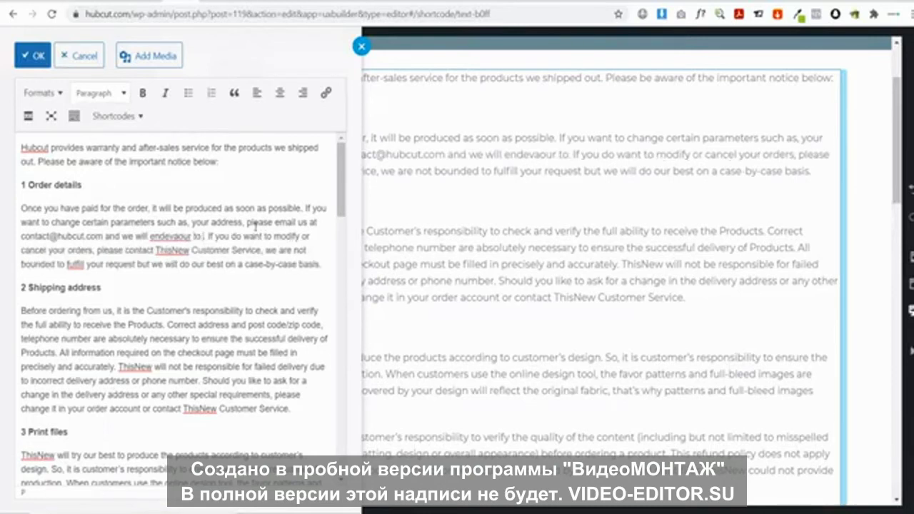
{"action": "type", "text": "et the address a"}
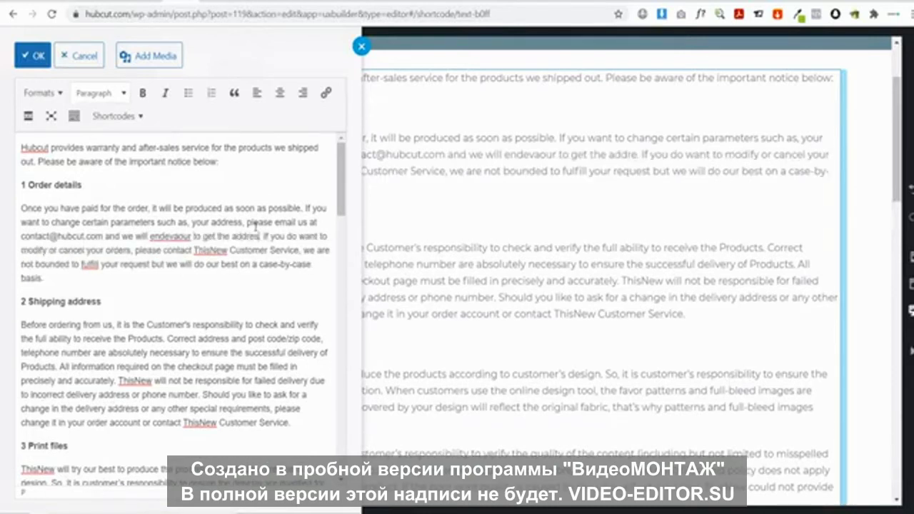
{"action": "type", "text": "hanged"}
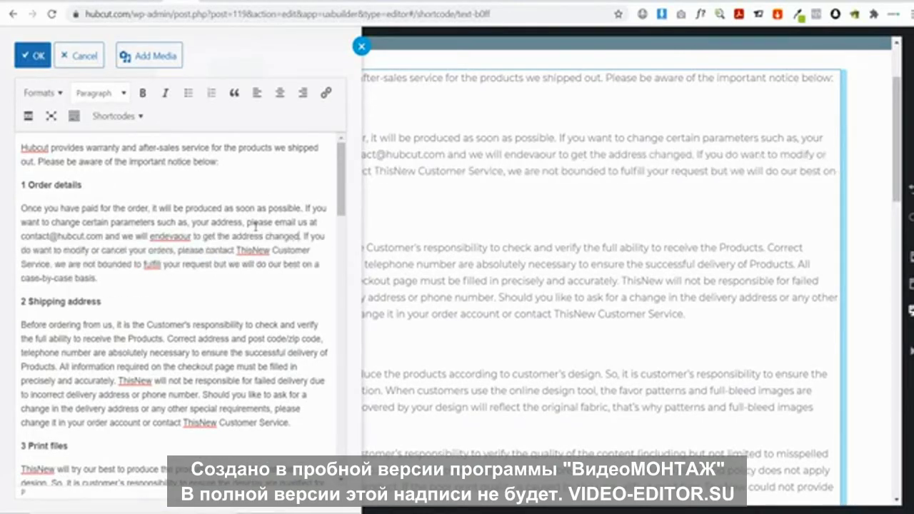
{"action": "right_click", "coordinate": [172, 237]}
{"action": "left_click", "coordinate": [202, 246]}
{"action": "left_click_drag", "start_coordinate": [21, 237], "coordinate": [104, 236]}
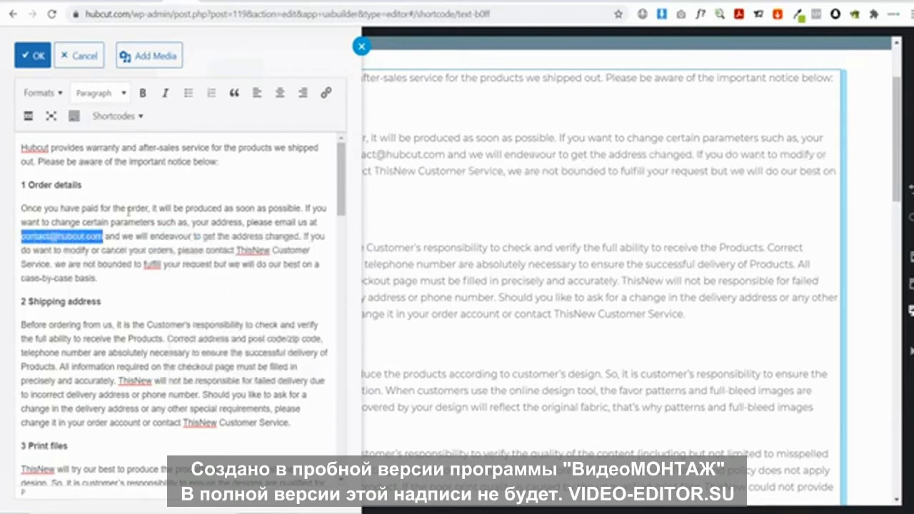
{"action": "left_click", "coordinate": [325, 93]}
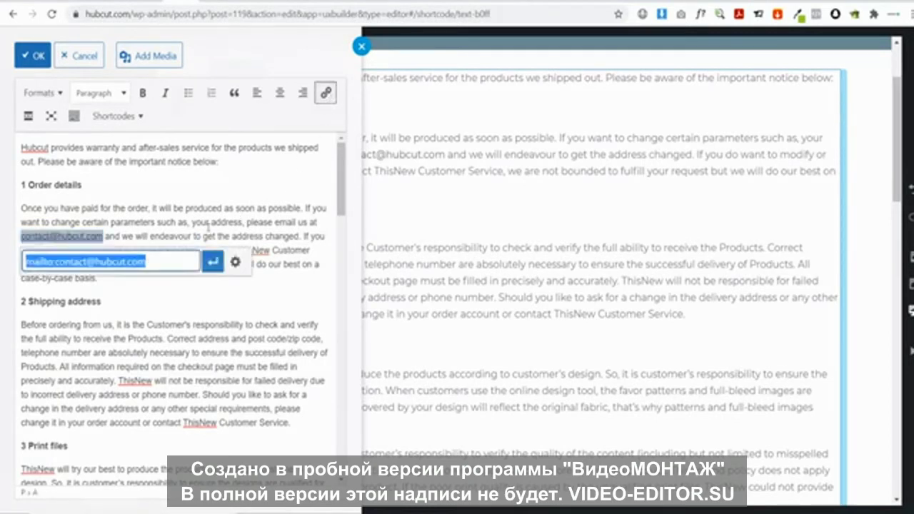
{"action": "left_click", "coordinate": [213, 262]}
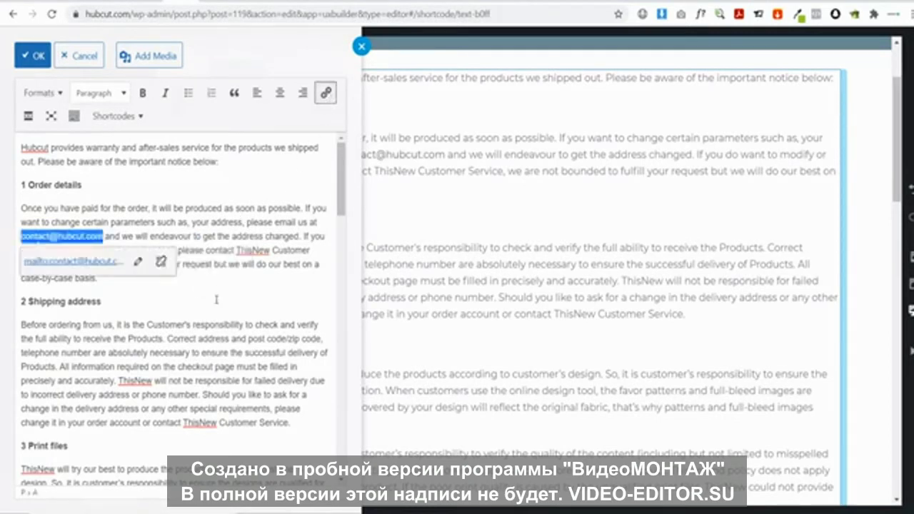
{"action": "left_click", "coordinate": [140, 239]}
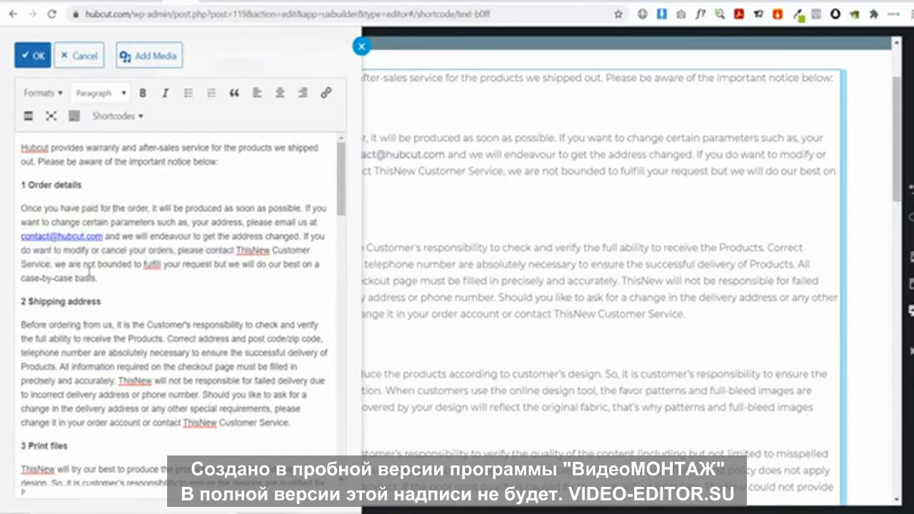
{"action": "double_click", "coordinate": [256, 251]}
{"action": "type", "text": "Hucu"}
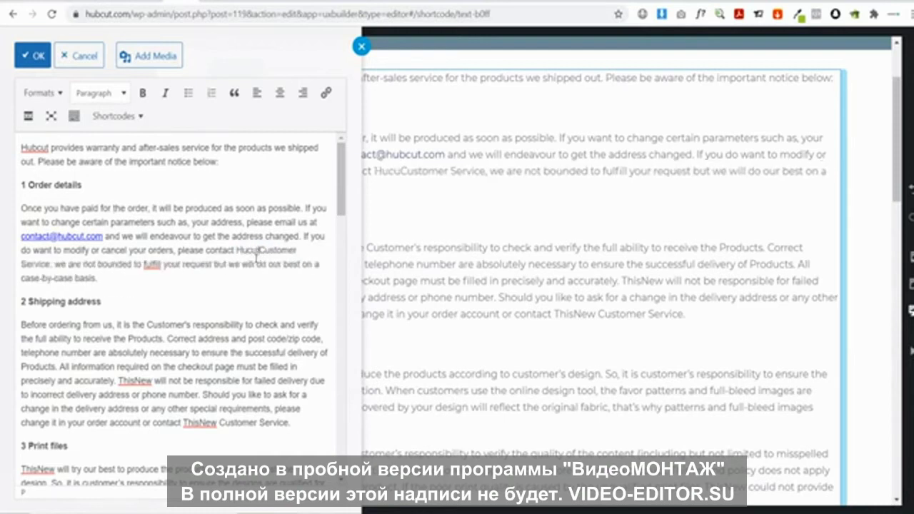
{"action": "type", "text": "t"}
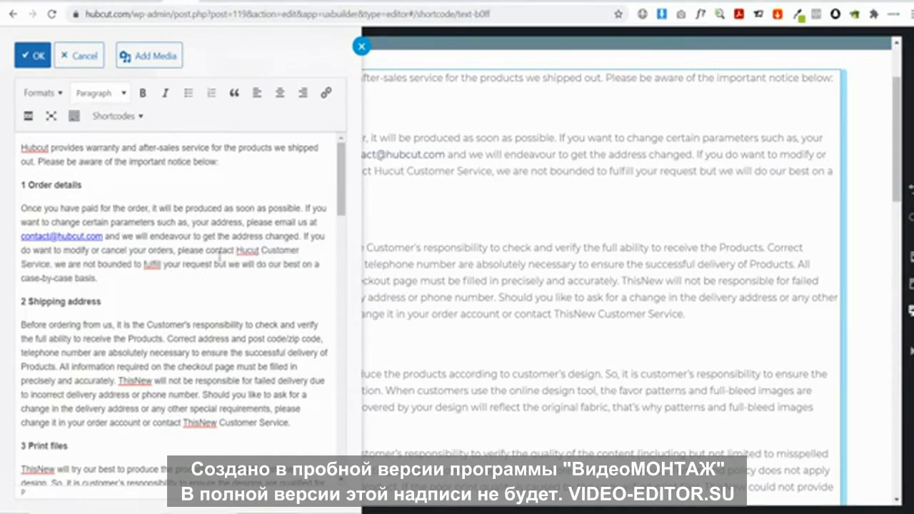
{"action": "key", "text": "BackSpace"}
{"action": "key", "text": "BackSpace"}
{"action": "key", "text": "BackSpace"}
{"action": "key", "text": "BackSpace"}
{"action": "type", "text": "bc"}
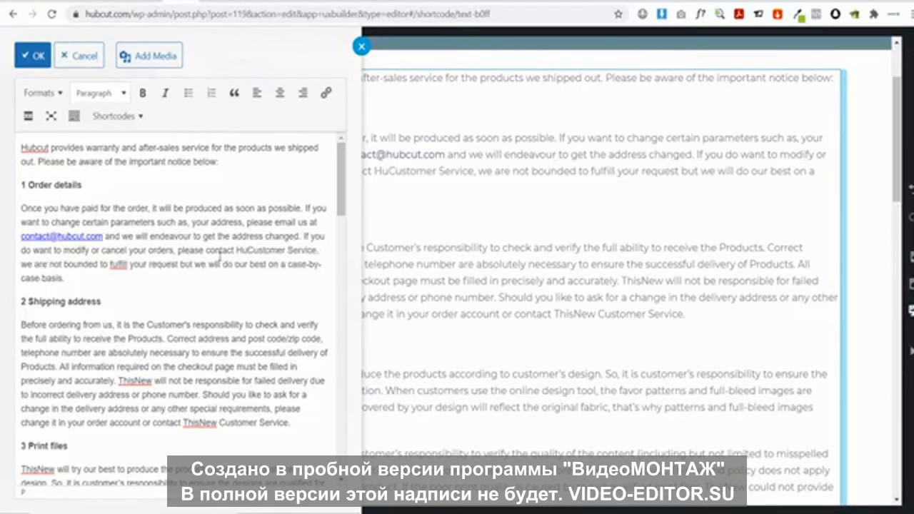
{"action": "type", "text": "ut Customer"}
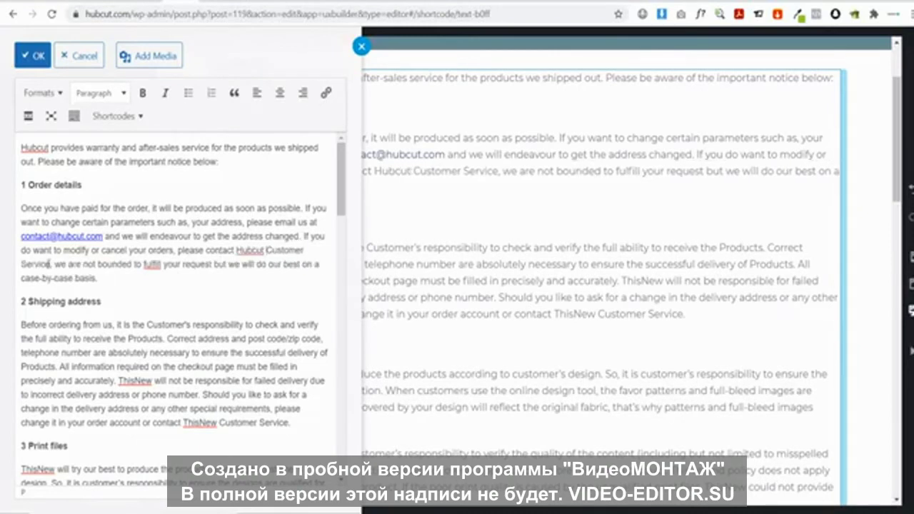
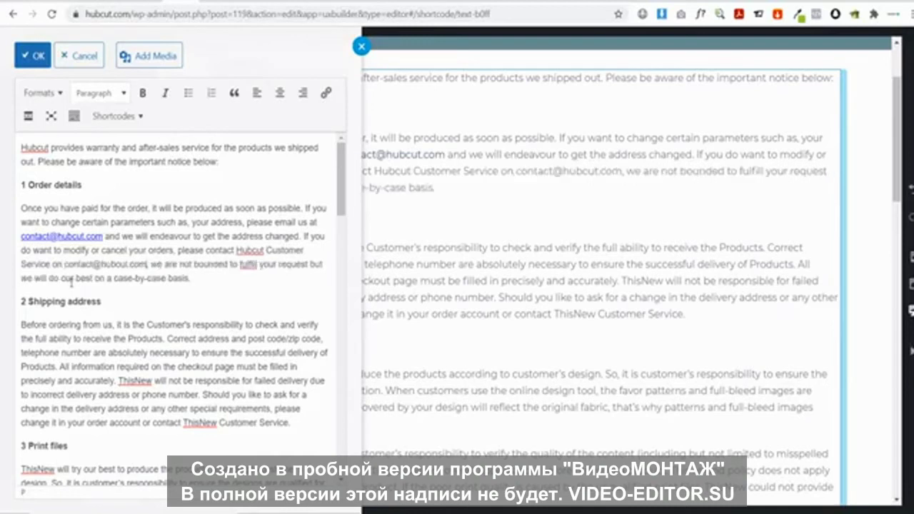
{"action": "left_click_drag", "start_coordinate": [145, 265], "coordinate": [67, 264]}
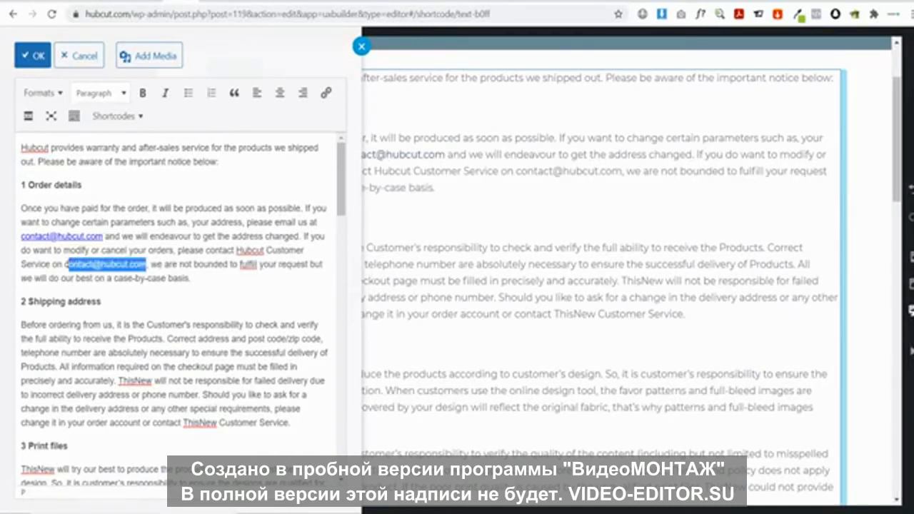
{"action": "left_click", "coordinate": [326, 93]}
{"action": "key", "text": "Return"}
{"action": "left_click", "coordinate": [226, 288]}
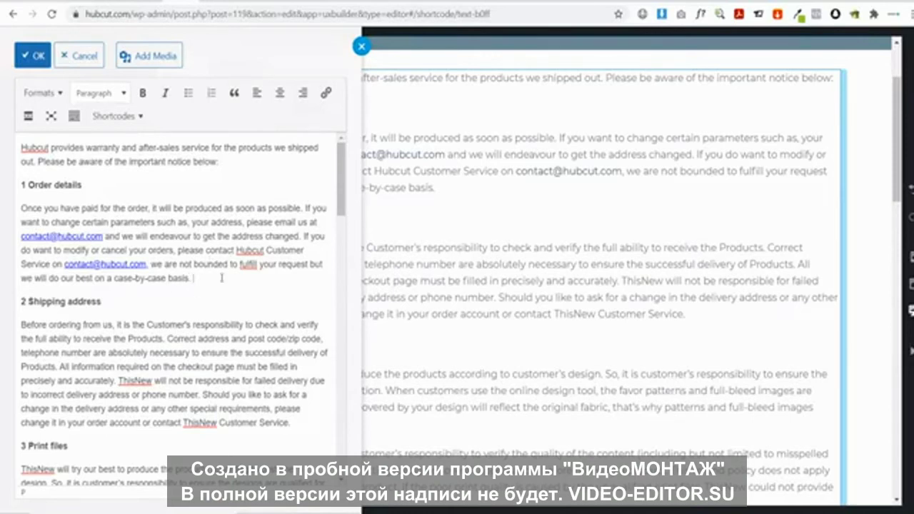
In Shipping address, change Customer's to 'your responsibility' and lowercase both 'Products'
{"action": "scroll", "coordinate": [222, 278], "scroll_direction": "down", "scroll_amount": 1}
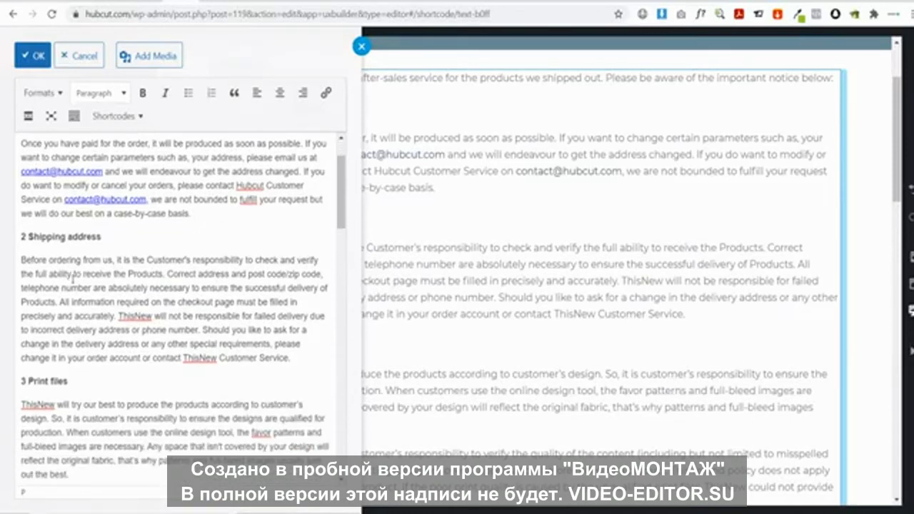
{"action": "double_click", "coordinate": [169, 260]}
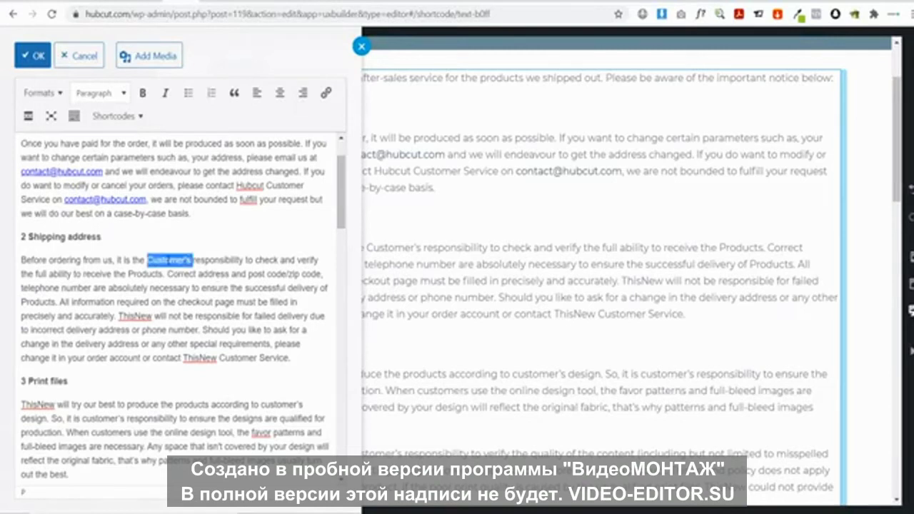
{"action": "key", "text": "BackSpace"}
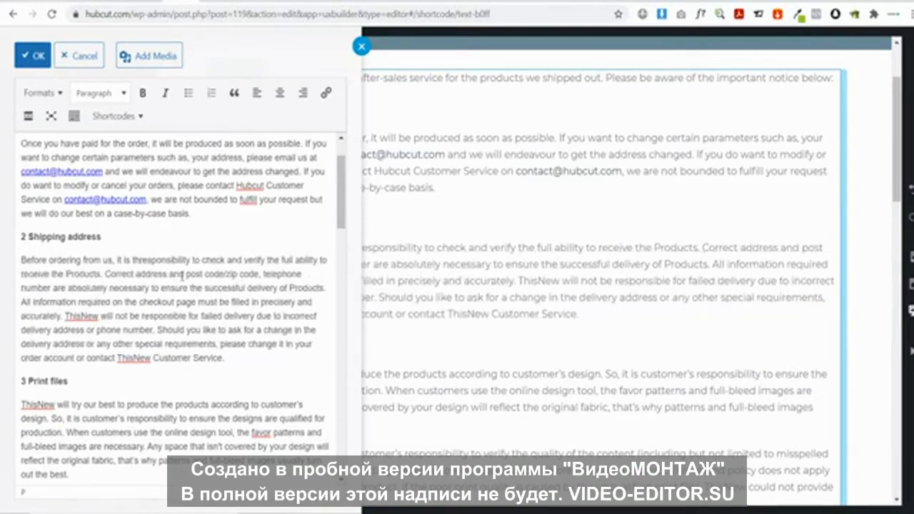
{"action": "key", "text": "BackSpace"}
{"action": "key", "text": "BackSpace"}
{"action": "key", "text": "BackSpace"}
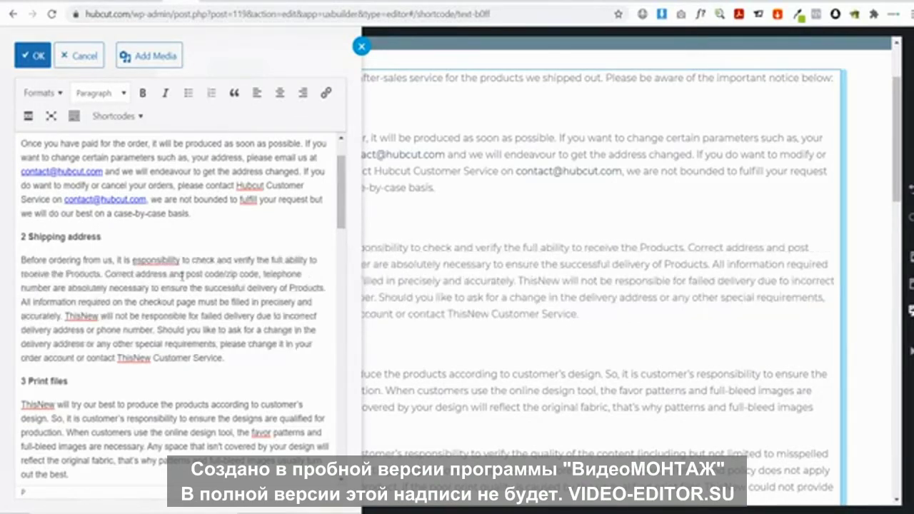
{"action": "type", "text": "your r"}
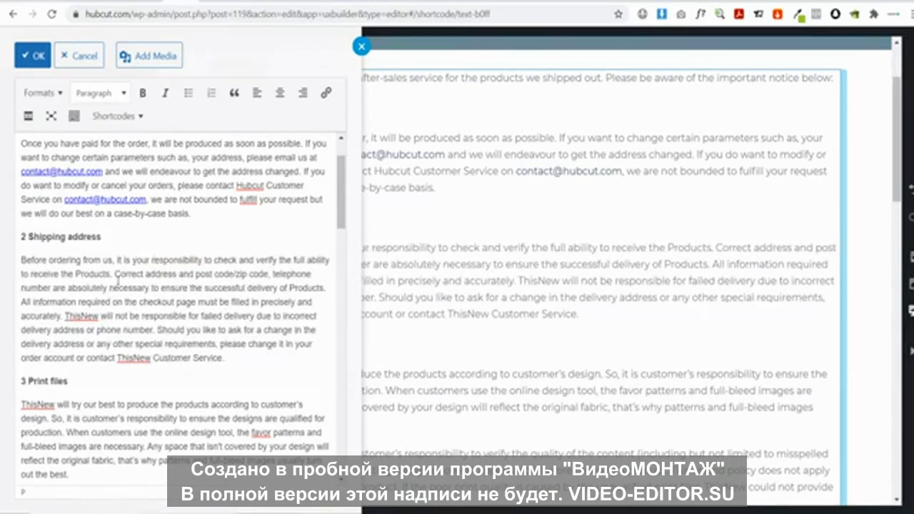
{"action": "left_click", "coordinate": [80, 274]}
{"action": "key", "text": "BackSpace"}
{"action": "type", "text": "p"}
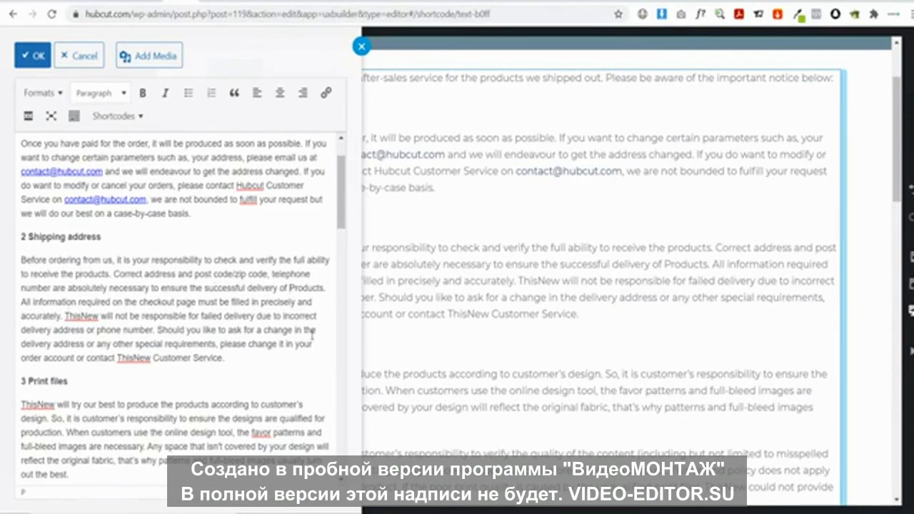
{"action": "key", "text": "BackSpace"}
{"action": "type", "text": "p"}
{"action": "double_click", "coordinate": [77, 316]}
{"action": "type", "text": "We "}
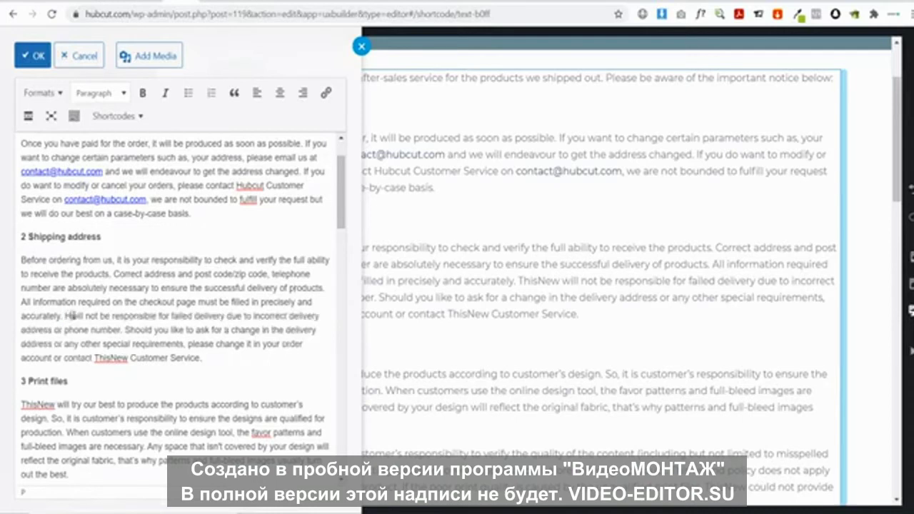
{"action": "type", "text": "ub"}
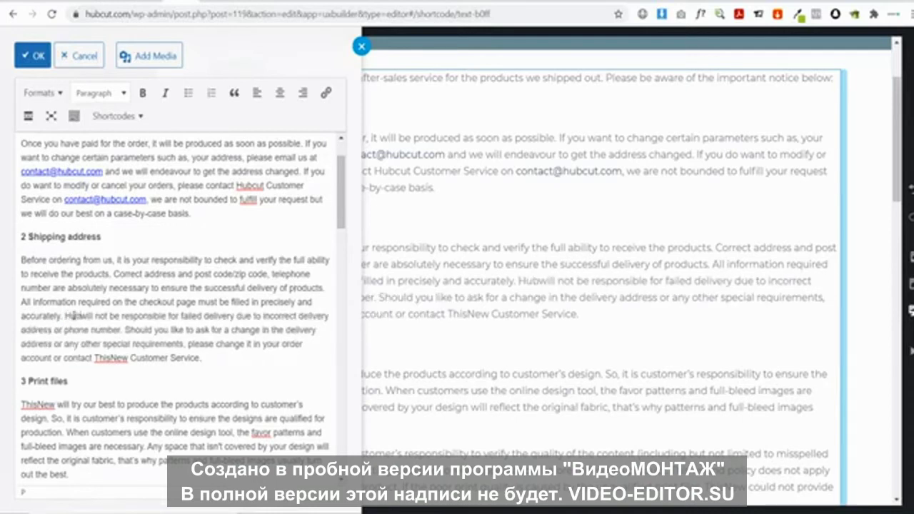
{"action": "type", "text": "cut"}
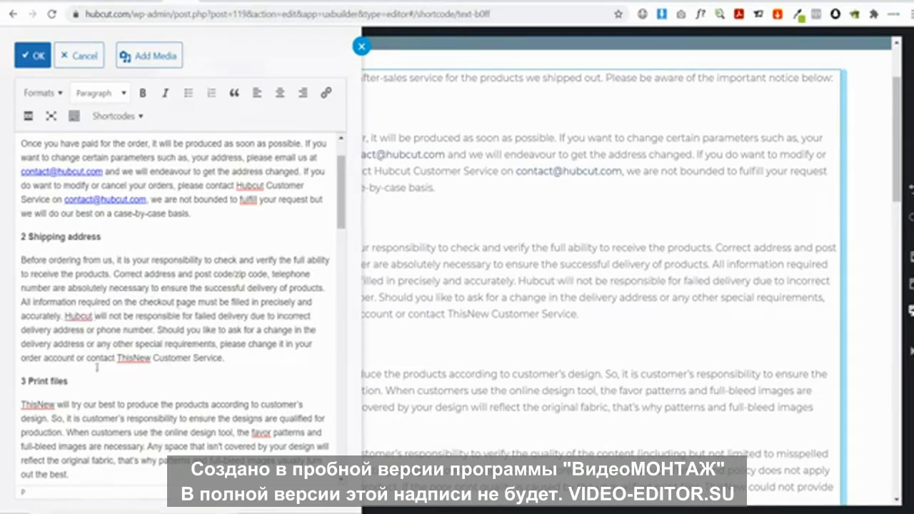
{"action": "double_click", "coordinate": [135, 358]}
{"action": "type", "text": "H"}
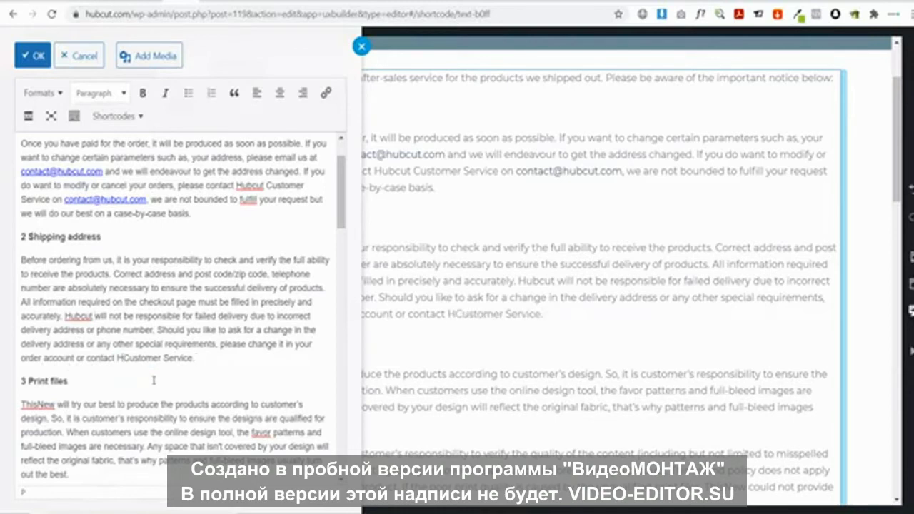
{"action": "type", "text": "ubcut "}
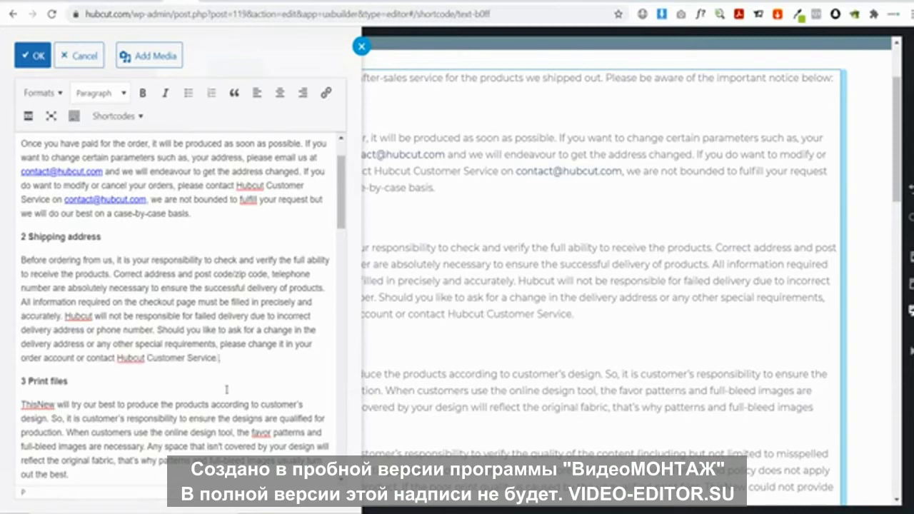
{"action": "type", "text": " on"}
{"action": "key", "text": "ctrl+v"}
{"action": "left_click_drag", "start_coordinate": [230, 358], "coordinate": [329, 358]}
{"action": "key", "text": "ctrl+c"}
{"action": "left_click", "coordinate": [326, 93]}
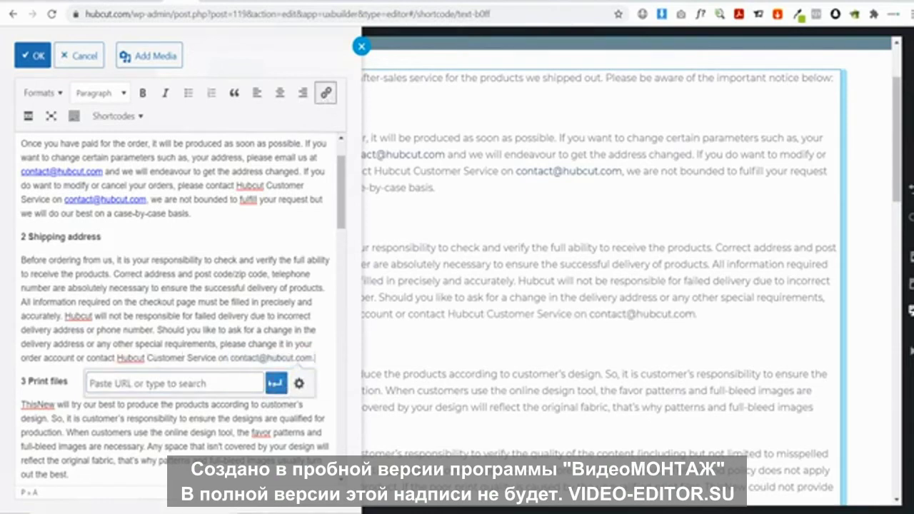
{"action": "left_click", "coordinate": [205, 383]}
{"action": "key", "text": "ctrl+v"}
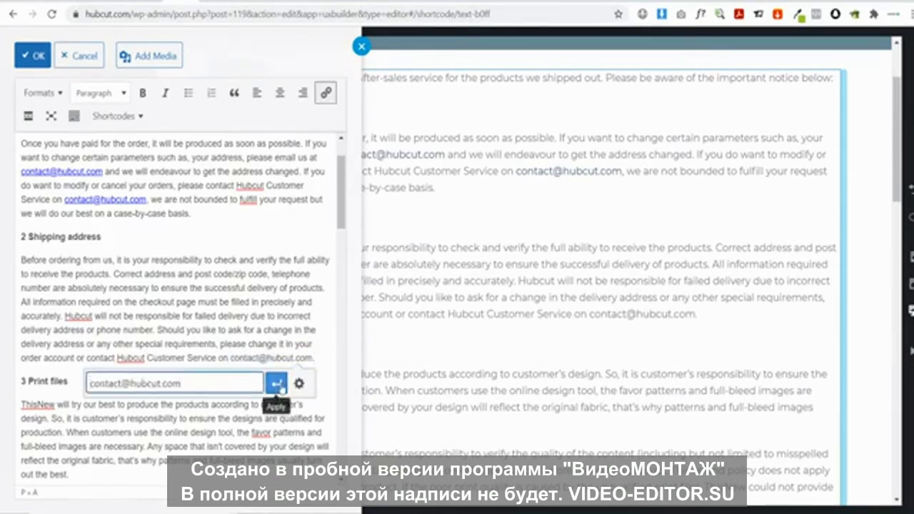
{"action": "left_click", "coordinate": [275, 384]}
{"action": "scroll", "coordinate": [121, 350], "scroll_direction": "down", "scroll_amount": 1}
{"action": "scroll", "coordinate": [123, 355], "scroll_direction": "down", "scroll_amount": 2}
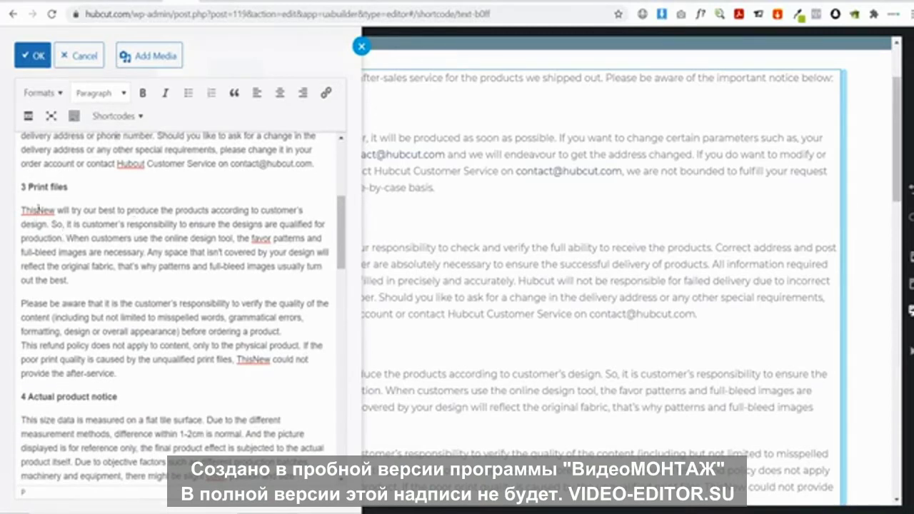
Start the Print files section with 'Hubcut will' in place of ThisNew
{"action": "double_click", "coordinate": [31, 210]}
{"action": "type", "text": "We'll"}
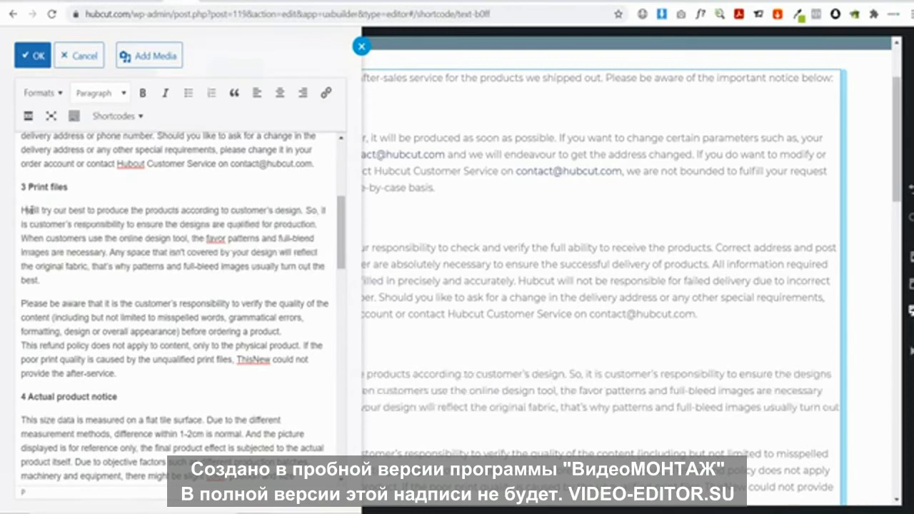
{"action": "key", "text": "Delete"}
{"action": "key", "text": "Delete"}
{"action": "key", "text": "Delete"}
{"action": "key", "text": "Delete"}
{"action": "key", "text": "Delete"}
{"action": "type", "text": "bcut wi"}
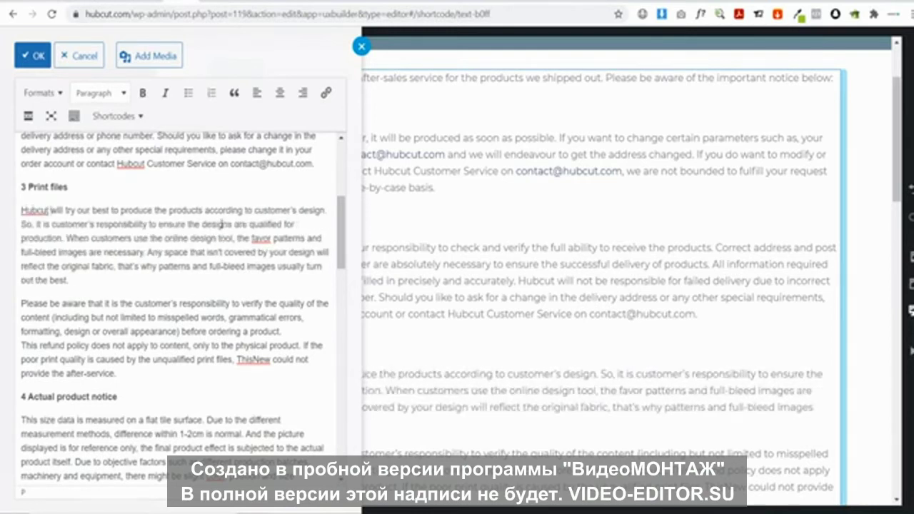
Replace both occurrences of 'customer's' with 'your'
{"action": "double_click", "coordinate": [271, 210]}
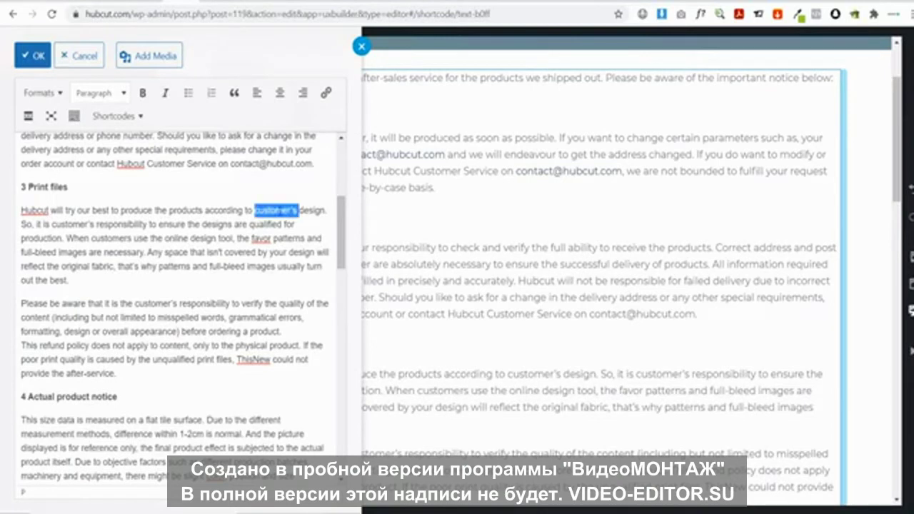
{"action": "type", "text": "your"}
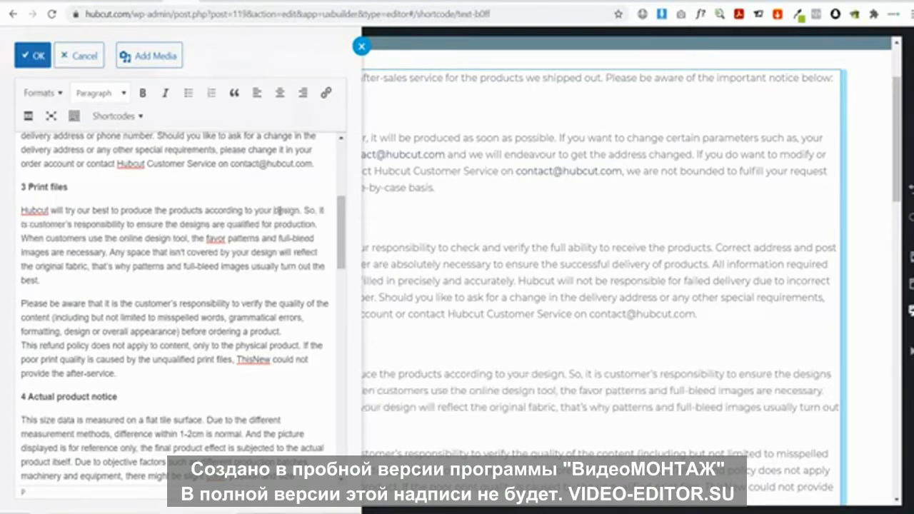
{"action": "double_click", "coordinate": [57, 223]}
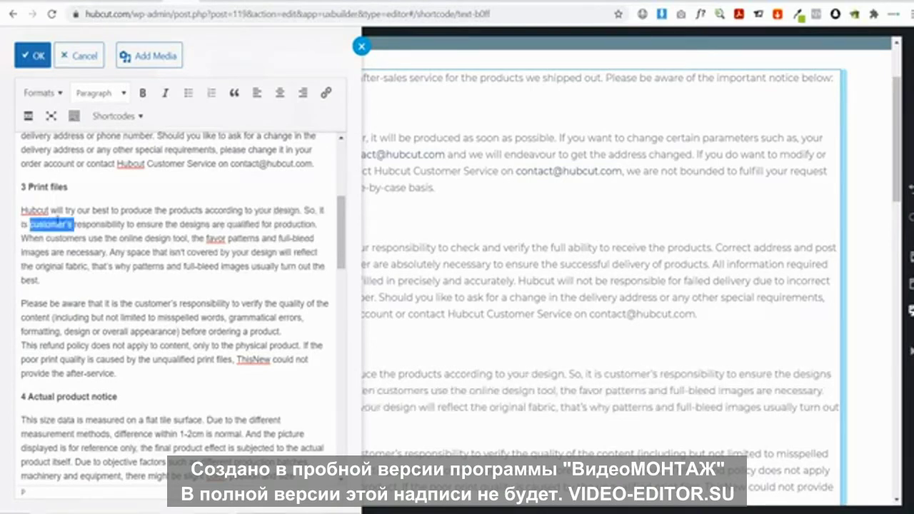
{"action": "type", "text": "your"}
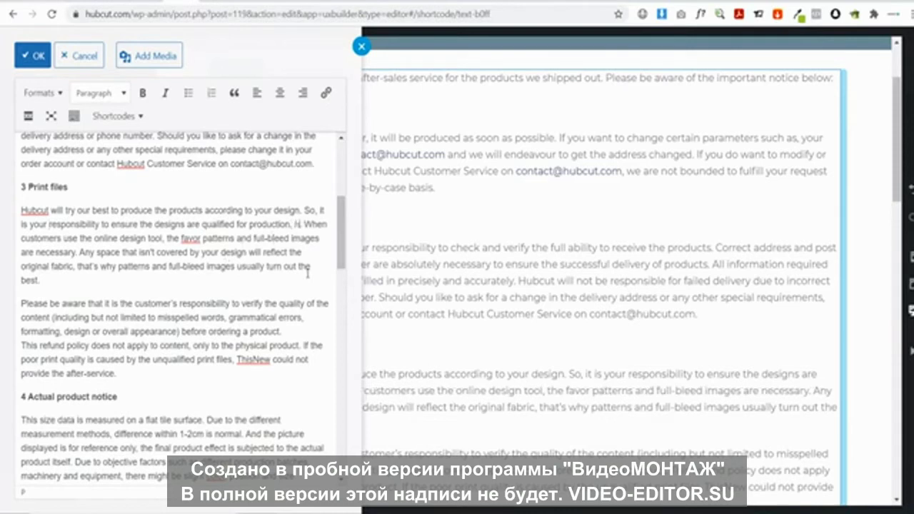
Add ', however we will let you know if it design is of too low quality to print'
{"action": "type", "text": ", however w.w"}
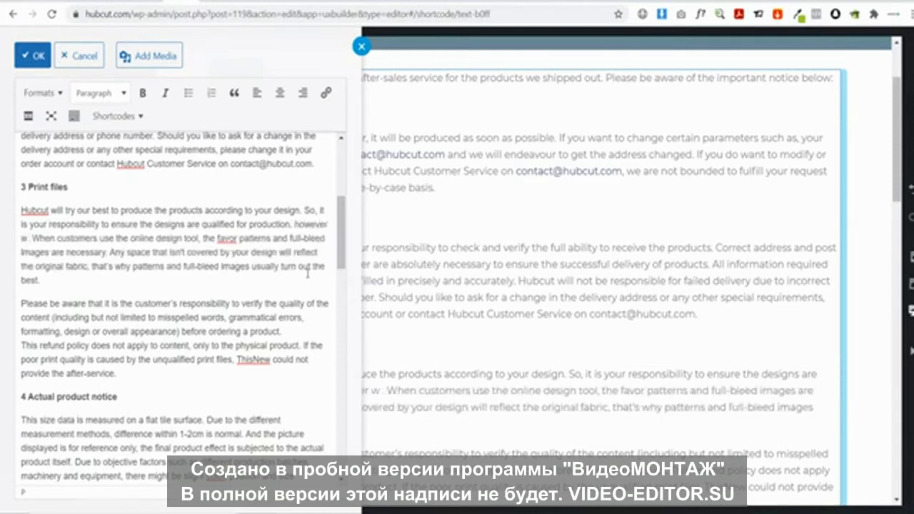
{"action": "key", "text": "BackSpace"}
{"action": "key", "text": "BackSpace"}
{"action": "type", "text": "e will"}
{"action": "type", "text": " let you know"}
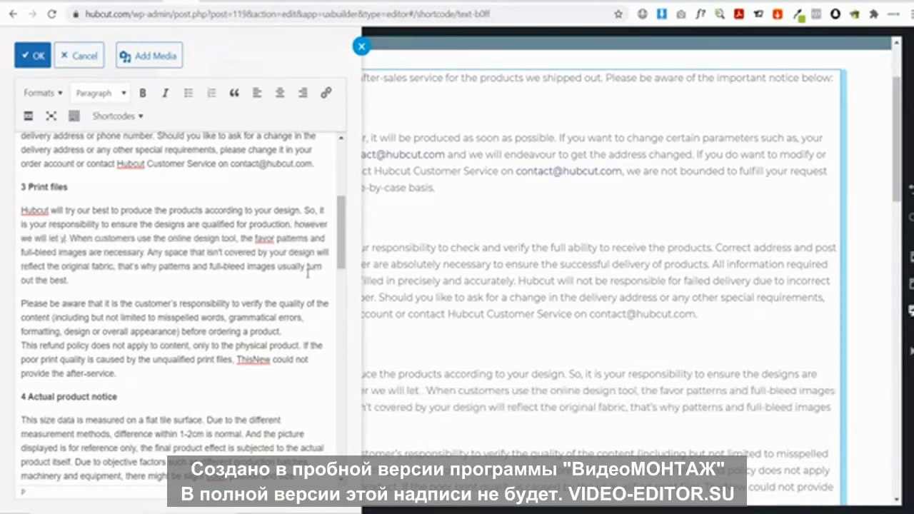
{"action": "type", "text": " if it"}
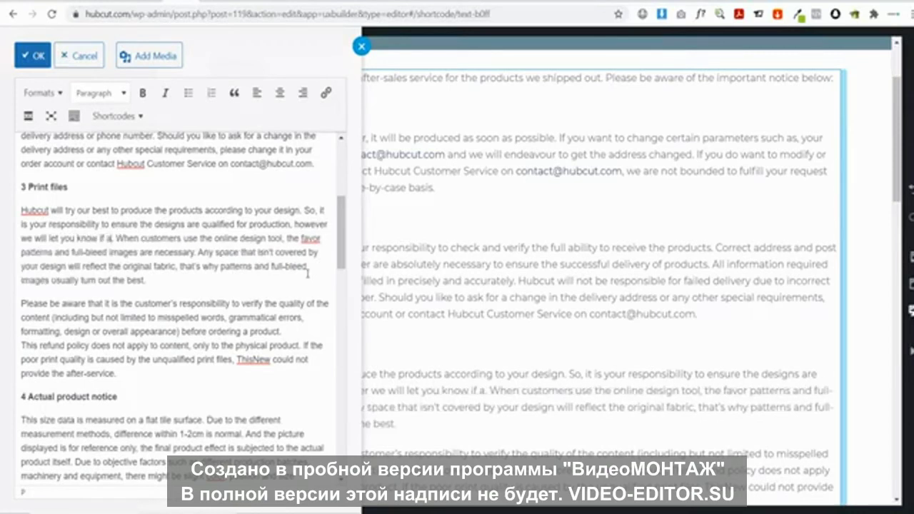
{"action": "type", "text": " design is "}
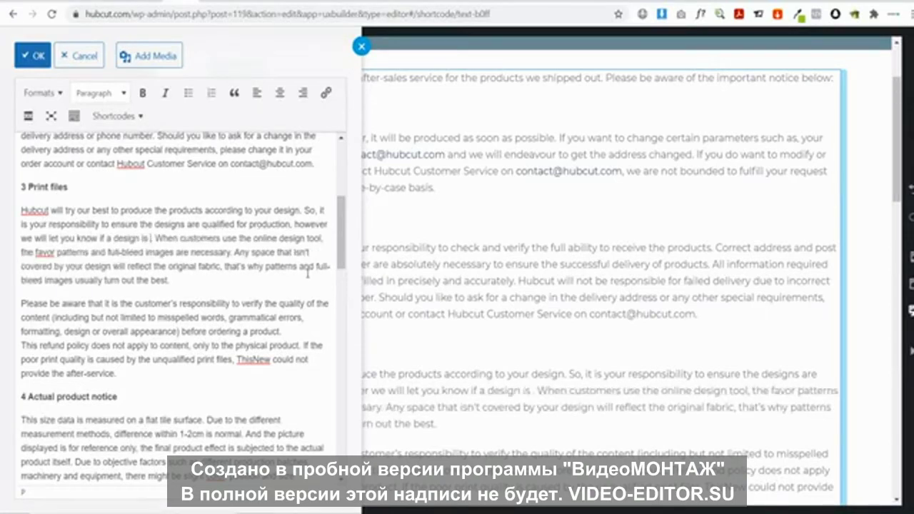
{"action": "type", "text": "of too"}
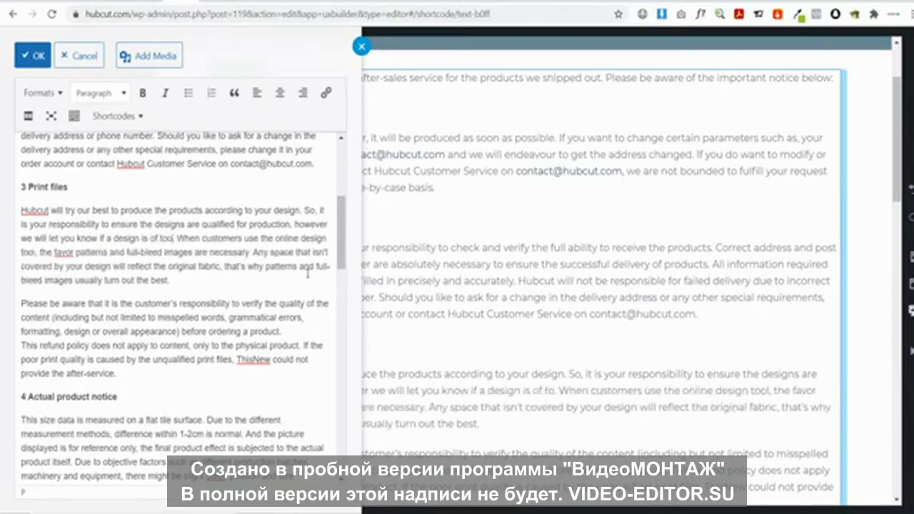
{"action": "type", "text": " low quality"}
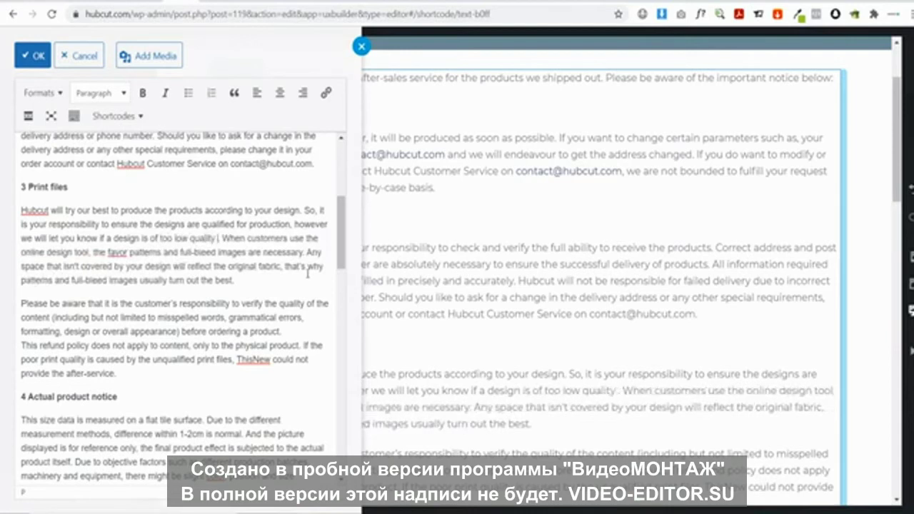
{"action": "type", "text": " to print"}
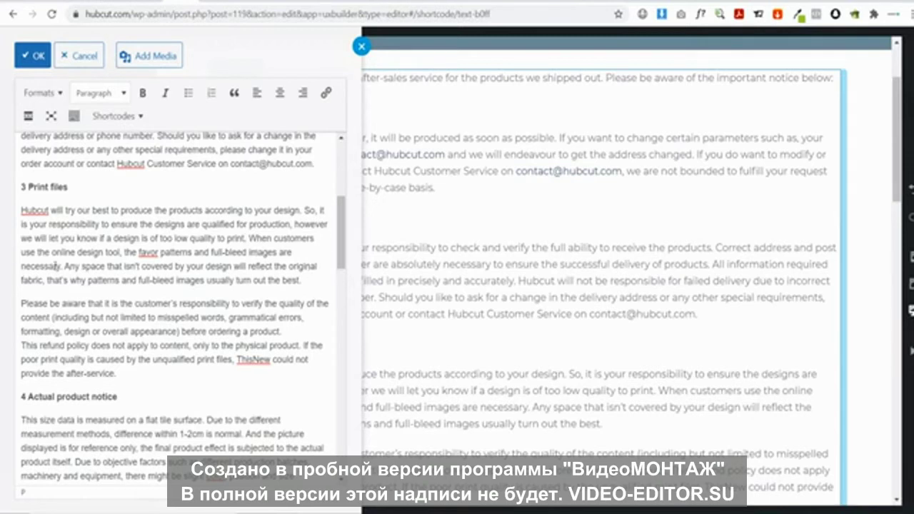
Change 'the favor' to 'clear', keeping 'customers' unchanged
{"action": "double_click", "coordinate": [295, 238]}
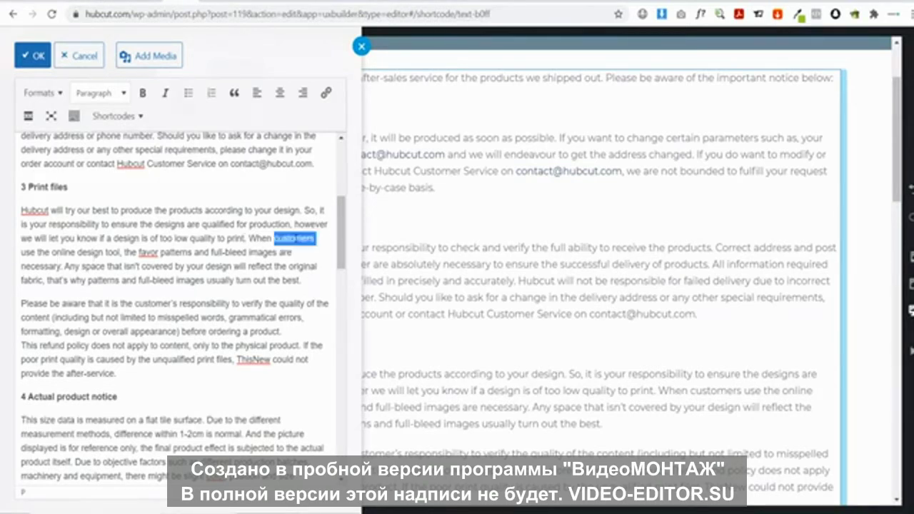
{"action": "type", "text": "you use th"}
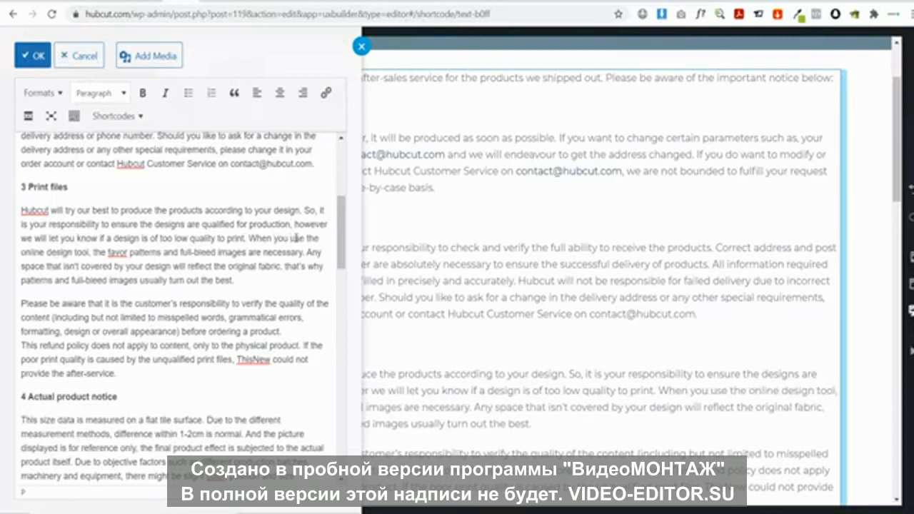
{"action": "key", "text": "ctrl+z"}
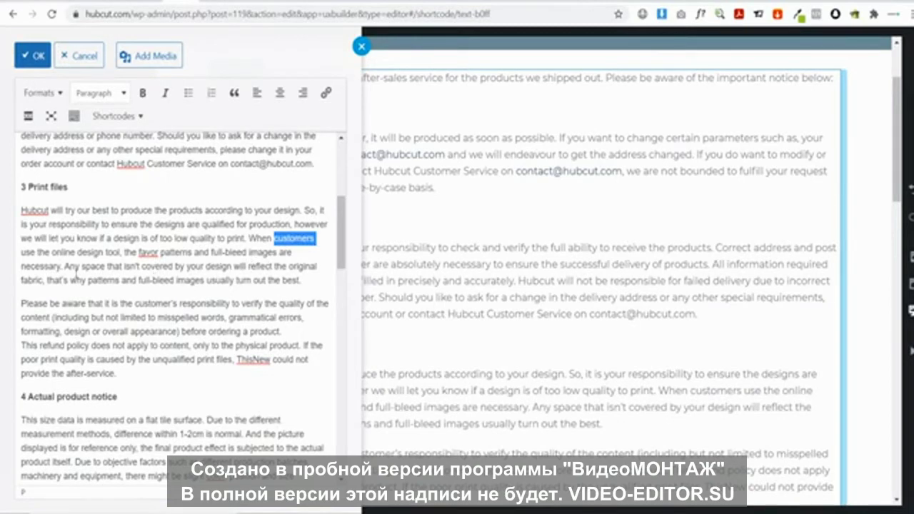
{"action": "left_click_drag", "start_coordinate": [160, 254], "coordinate": [124, 255]}
{"action": "key", "text": "BackSpace"}
{"action": "type", "text": "c"}
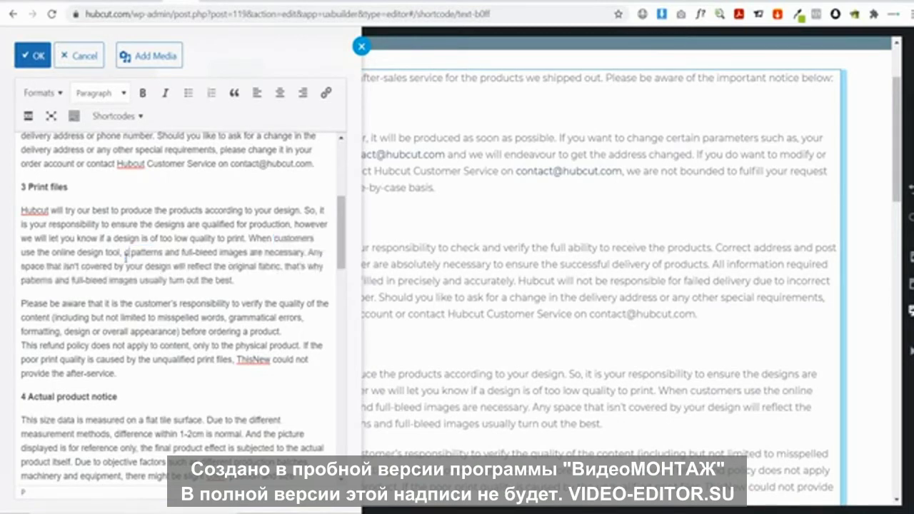
{"action": "type", "text": "lear"}
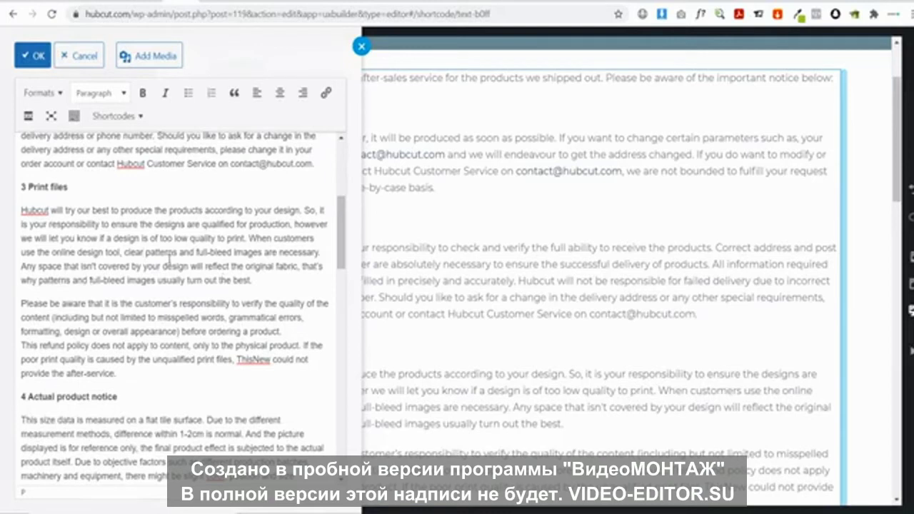
Join the refund-policy sentence to the previous one and make it read 'Hubcut will… a refund'
{"action": "scroll", "coordinate": [190, 228], "scroll_direction": "down", "scroll_amount": 2}
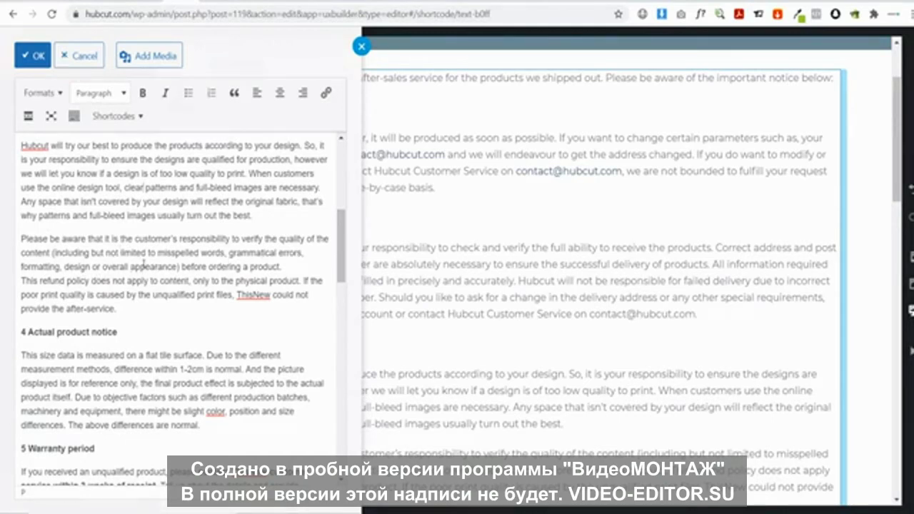
{"action": "left_click", "coordinate": [180, 273]}
{"action": "double_click", "coordinate": [250, 299]}
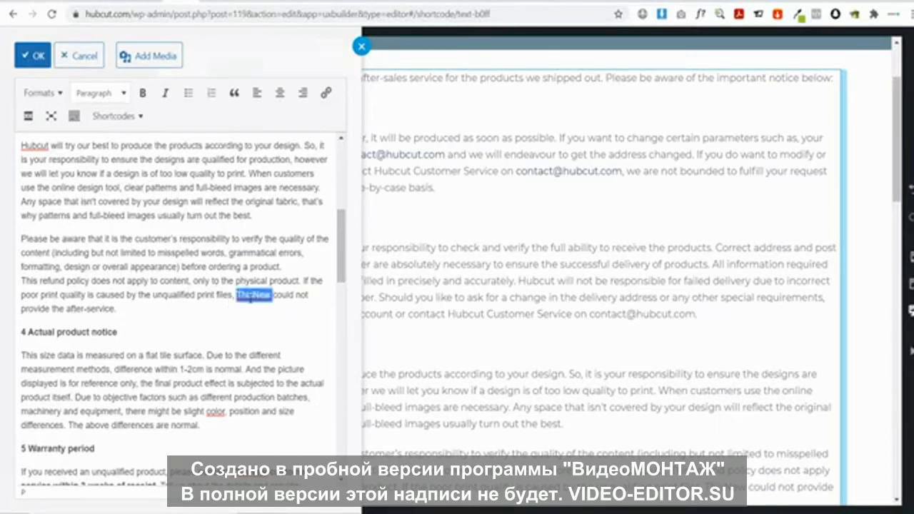
{"action": "type", "text": "Hubcut"}
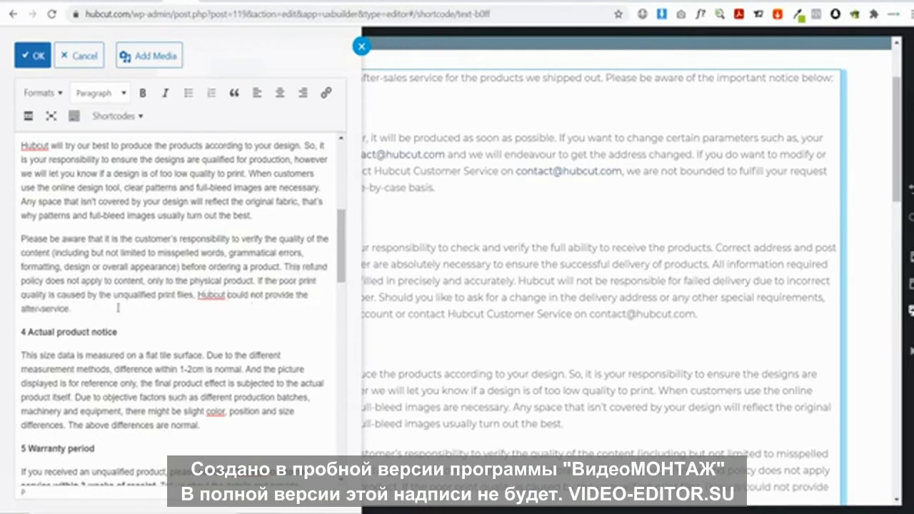
{"action": "double_click", "coordinate": [242, 295]}
{"action": "type", "text": "will"}
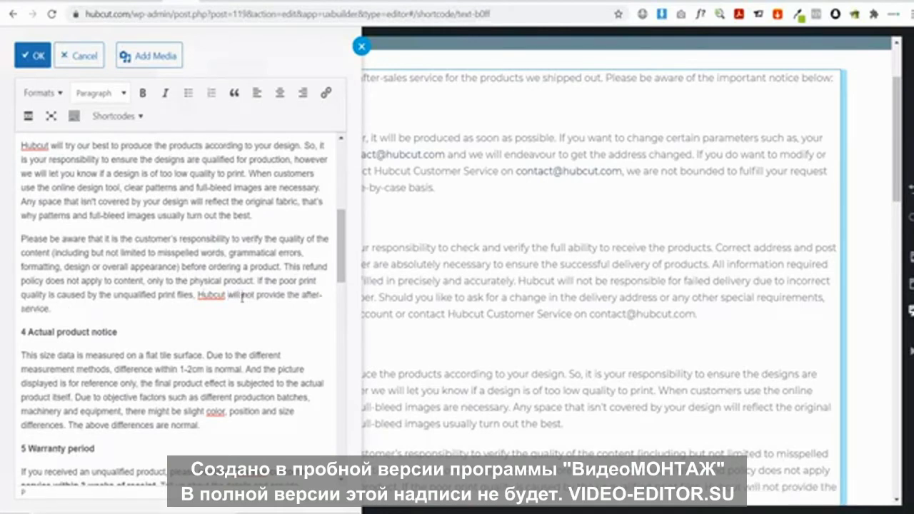
{"action": "left_click_drag", "start_coordinate": [49, 310], "coordinate": [289, 295]}
{"action": "type", "text": "a refund."}
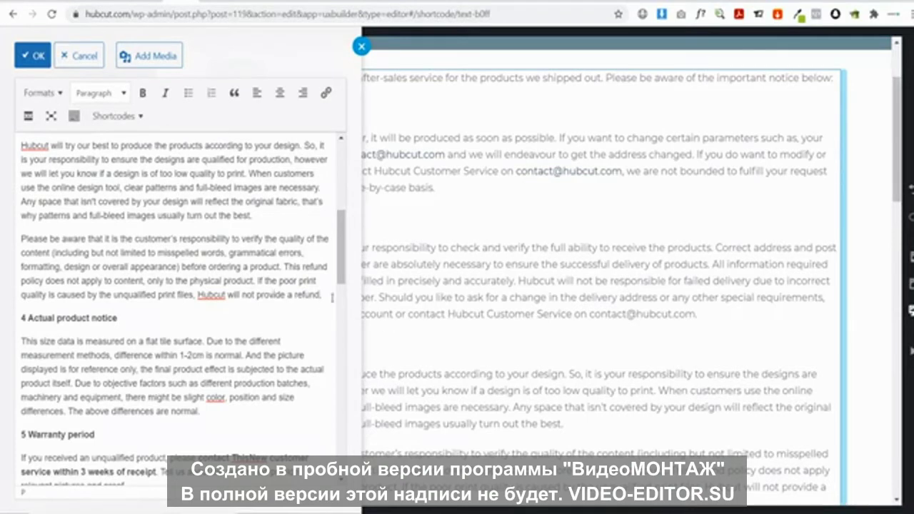
{"action": "scroll", "coordinate": [51, 291], "scroll_direction": "down", "scroll_amount": 2}
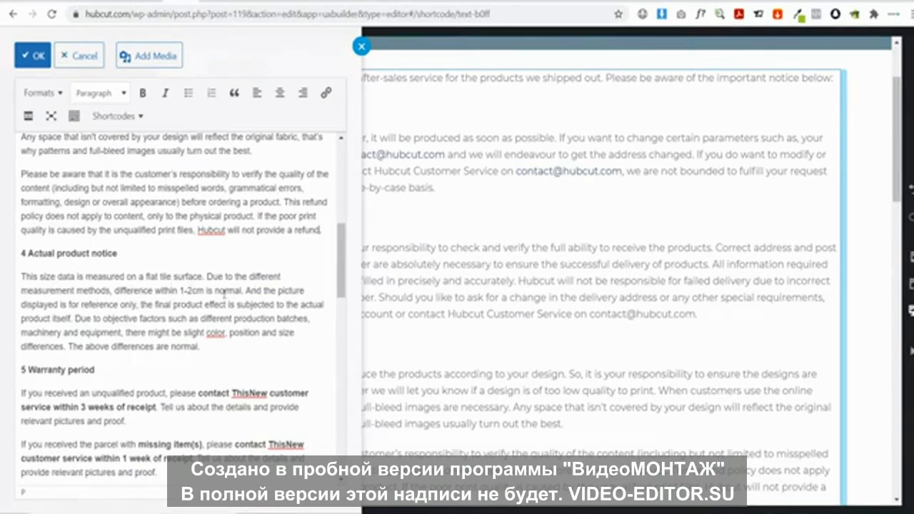
{"action": "left_click_drag", "start_coordinate": [241, 290], "coordinate": [115, 291]}
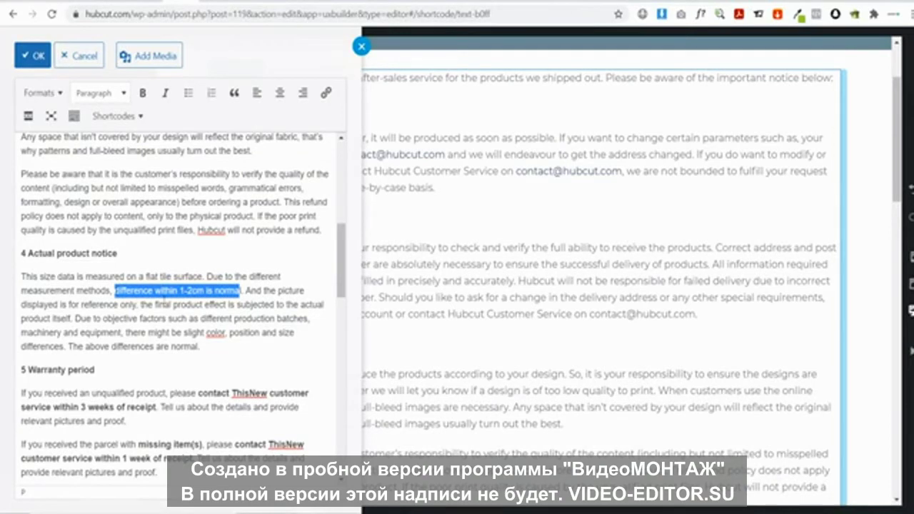
{"action": "left_click", "coordinate": [92, 321]}
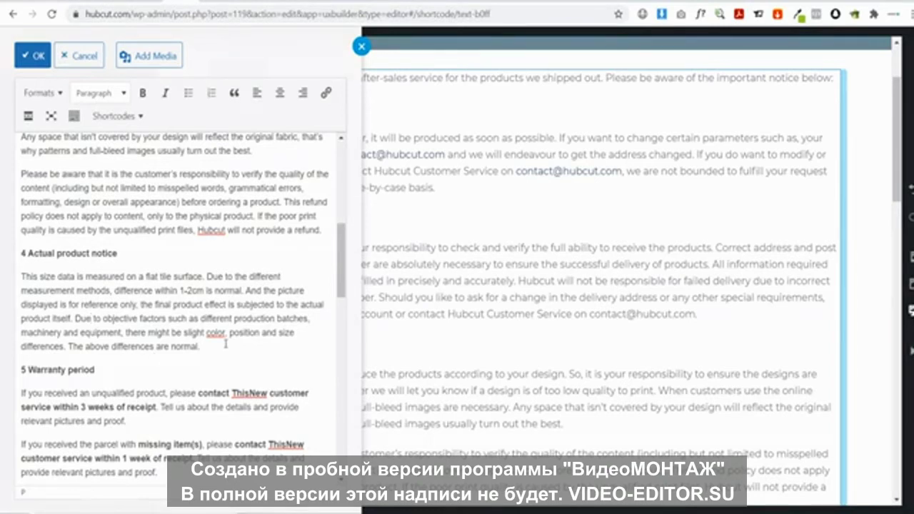
In the warranty paragraph, replace ThisNew with Hubcut and change 3 weeks to 2 weeks
{"action": "scroll", "coordinate": [226, 343], "scroll_direction": "down", "scroll_amount": 2}
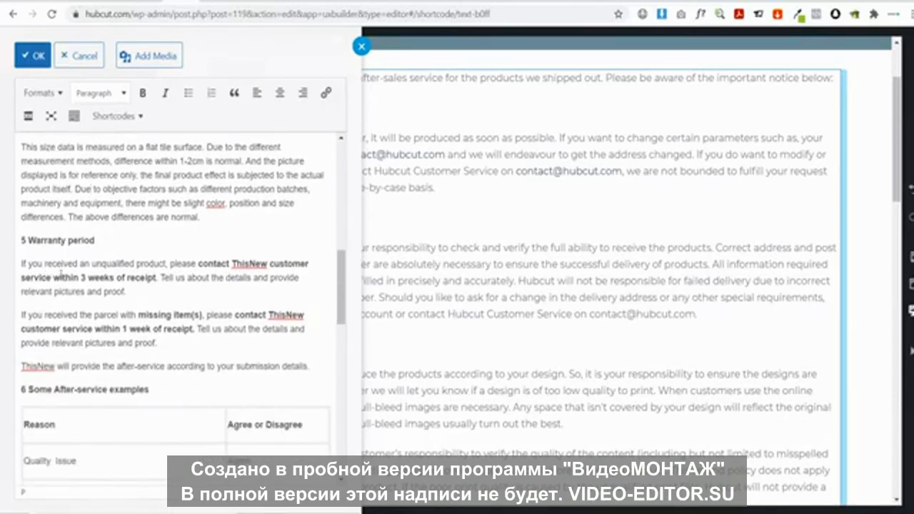
{"action": "left_click", "coordinate": [249, 261]}
{"action": "double_click", "coordinate": [249, 261]}
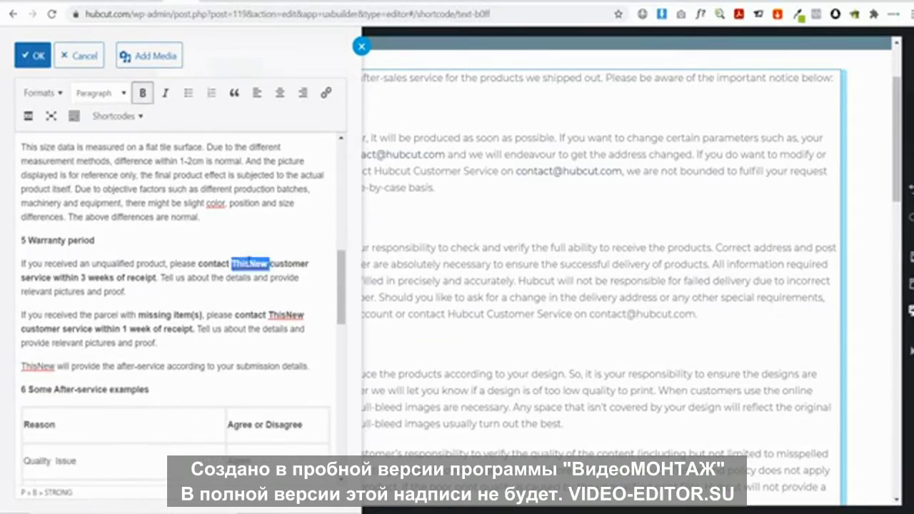
{"action": "type", "text": "Hubcut"}
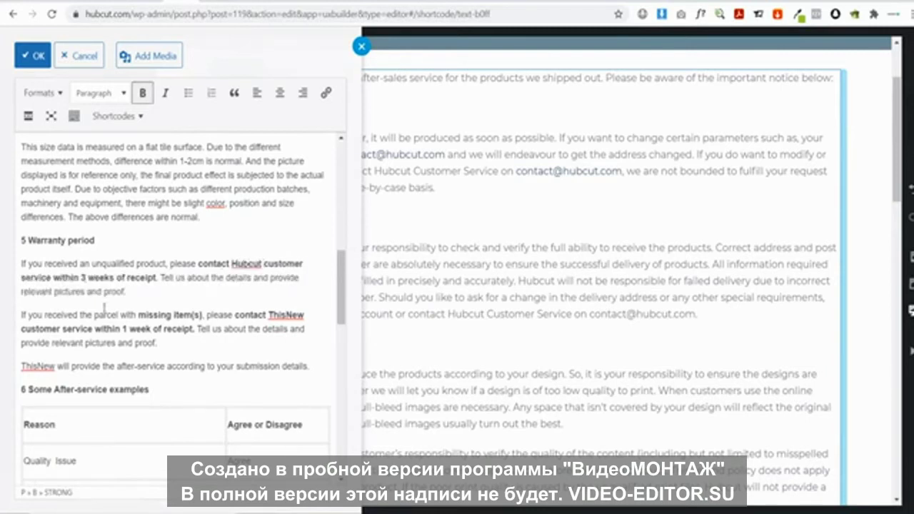
{"action": "key", "text": "BackSpace"}
{"action": "type", "text": "2"}
Name Hubcut in the missing-items paragraph and shorten its deadline from 1 week to 4 days
{"action": "double_click", "coordinate": [282, 315]}
{"action": "type", "text": "Hub"}
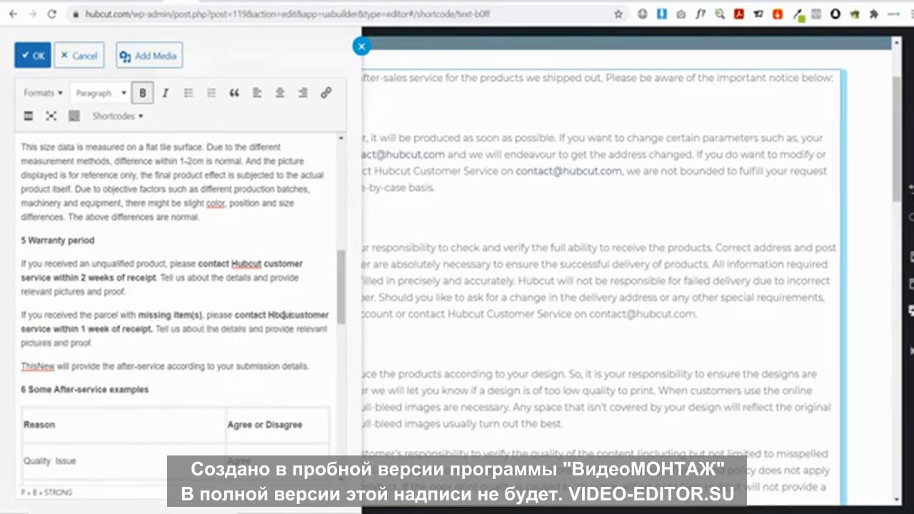
{"action": "type", "text": "cut"}
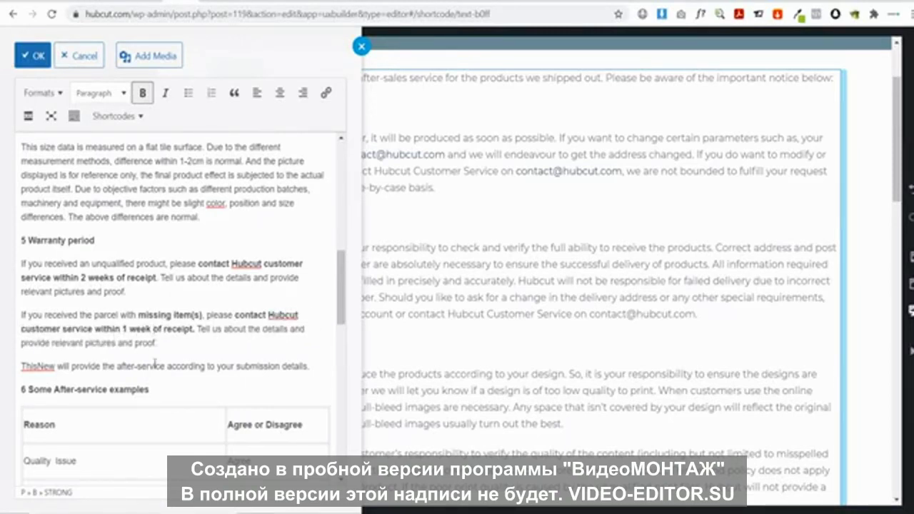
{"action": "key", "text": "BackSpace"}
{"action": "key", "text": "BackSpace"}
{"action": "key", "text": "BackSpace"}
{"action": "key", "text": "BackSpace"}
{"action": "key", "text": "BackSpace"}
{"action": "key", "text": "BackSpace"}
{"action": "type", "text": "4"}
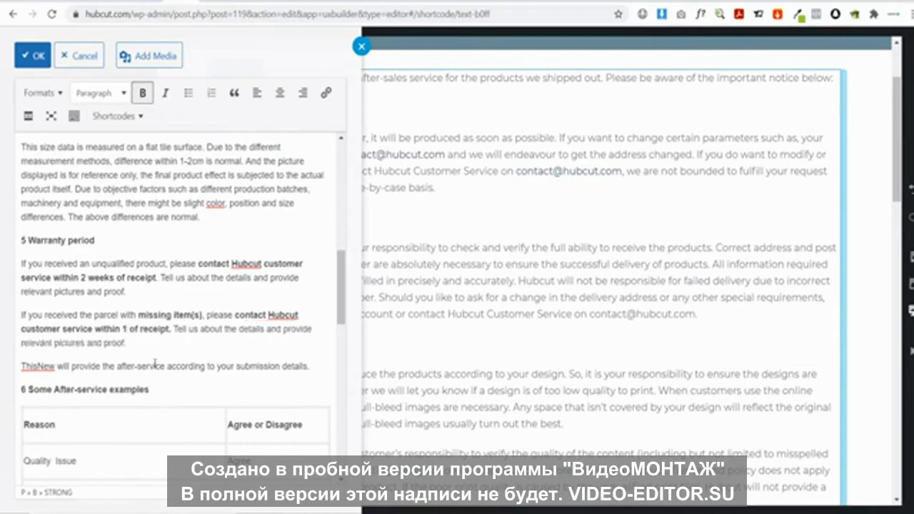
{"action": "type", "text": "days"}
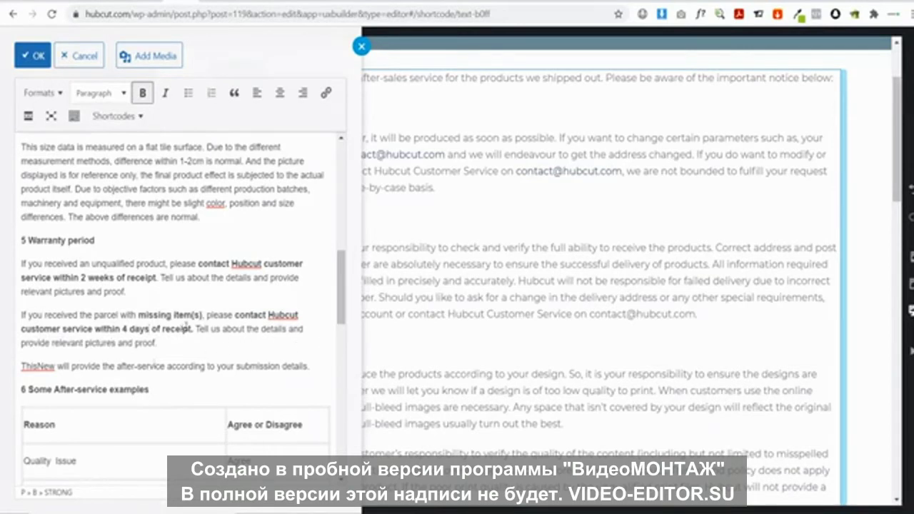
Begin the after-service sentence above the table with Hubcut instead of ThisNew
{"action": "scroll", "coordinate": [188, 328], "scroll_direction": "down", "scroll_amount": 3}
{"action": "double_click", "coordinate": [28, 236]}
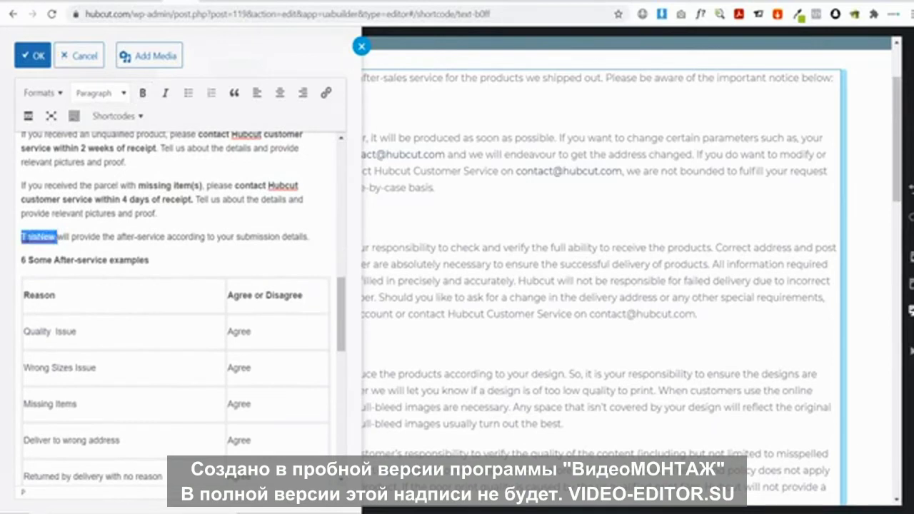
{"action": "type", "text": "H"}
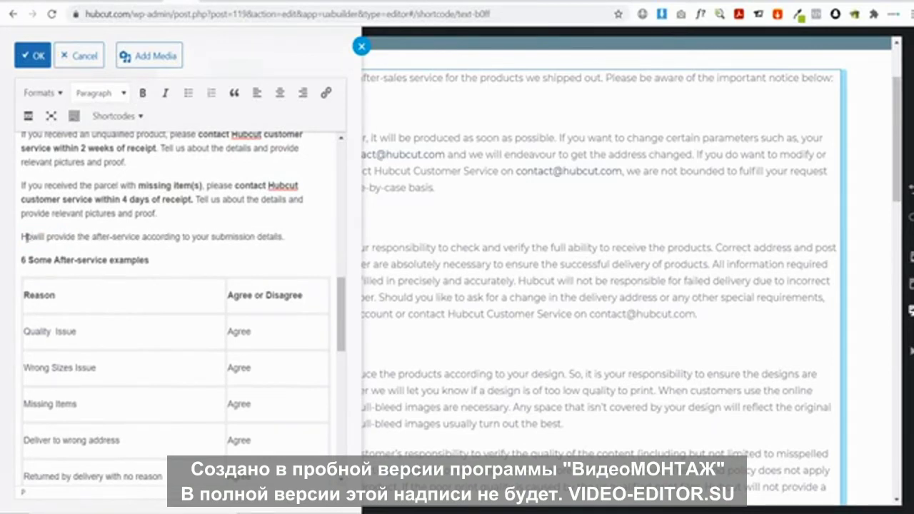
{"action": "type", "text": "ubcut"}
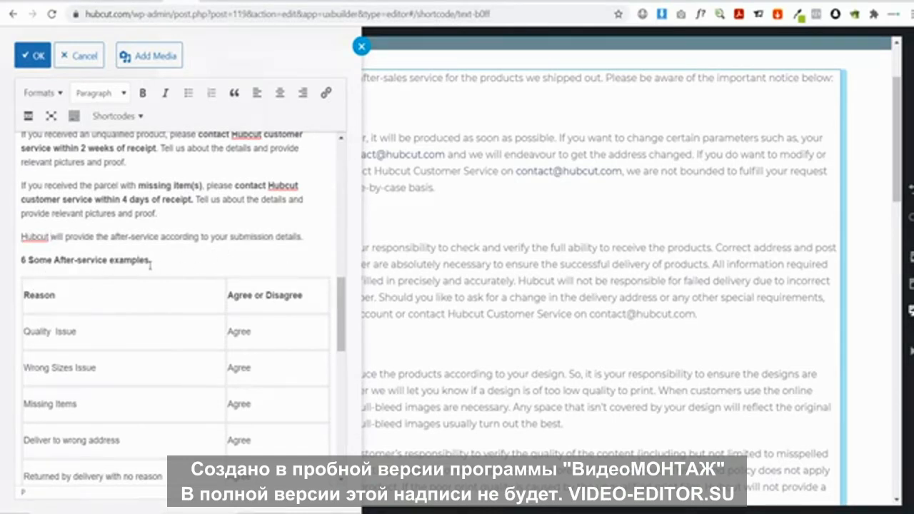
Remove '6 Some ' so the table heading reads 'After-service examples'
{"action": "left_click", "coordinate": [54, 260]}
{"action": "key", "text": "BackSpace"}
{"action": "key", "text": "BackSpace"}
{"action": "key", "text": "BackSpace"}
{"action": "key", "text": "BackSpace"}
{"action": "key", "text": "BackSpace"}
{"action": "key", "text": "BackSpace"}
{"action": "key", "text": "BackSpace"}
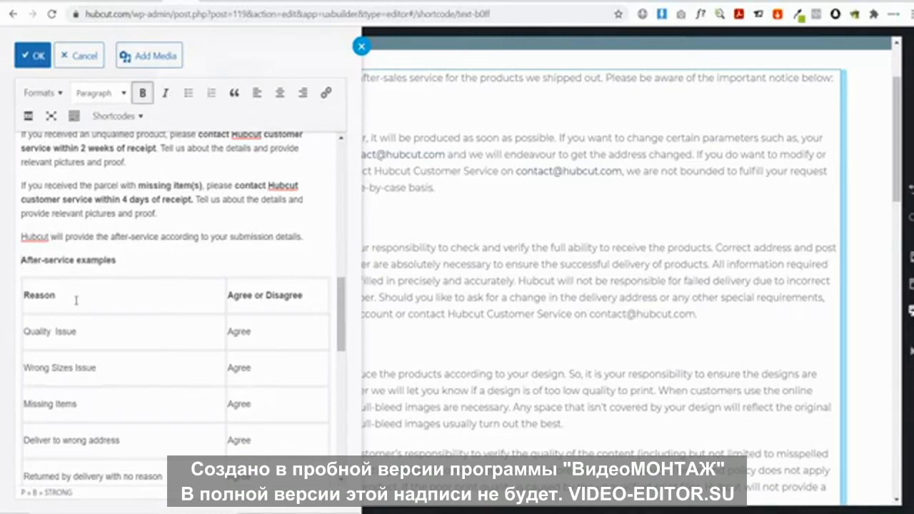
{"action": "left_click", "coordinate": [137, 266]}
{"action": "scroll", "coordinate": [118, 292], "scroll_direction": "down", "scroll_amount": 2}
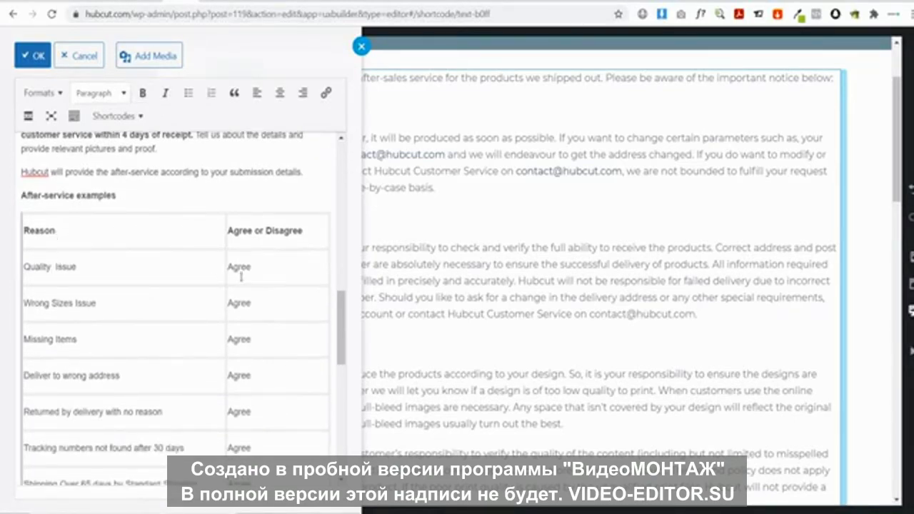
{"action": "scroll", "coordinate": [119, 318], "scroll_direction": "down", "scroll_amount": 2}
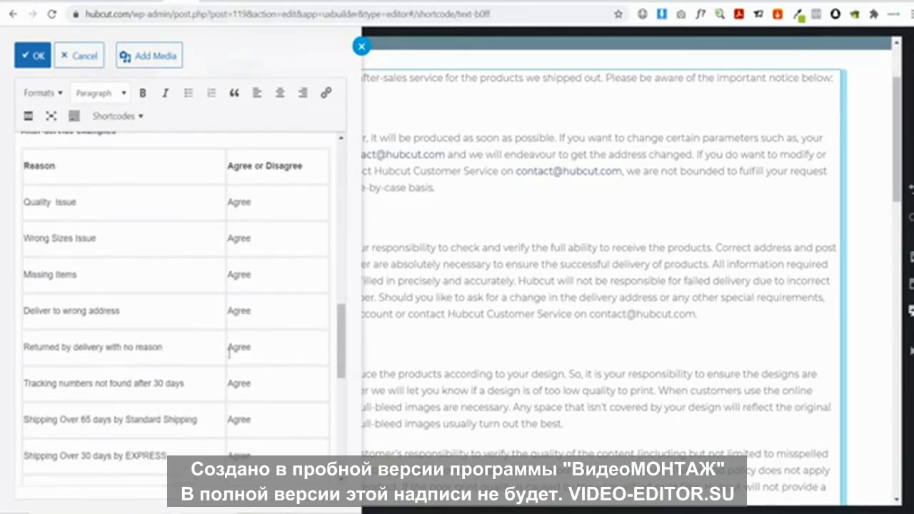
{"action": "scroll", "coordinate": [248, 348], "scroll_direction": "down", "scroll_amount": 2}
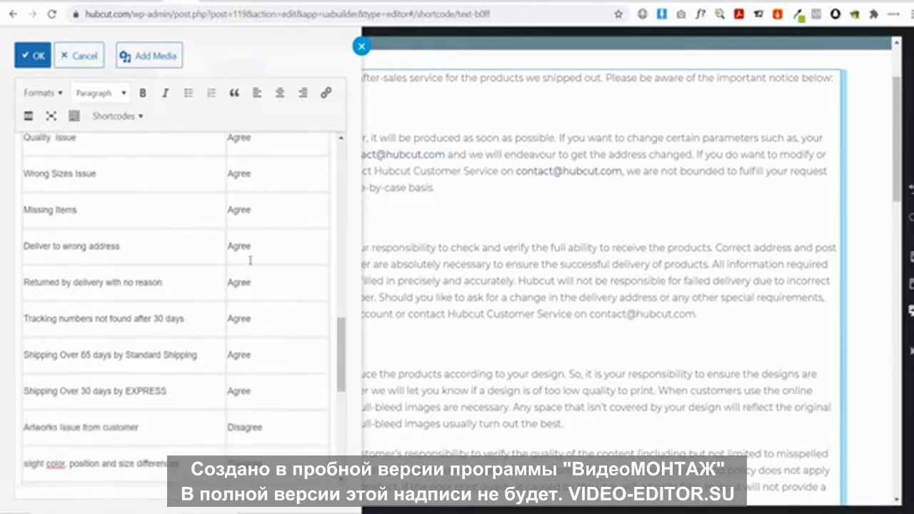
{"action": "left_click_drag", "start_coordinate": [272, 393], "coordinate": [236, 184]}
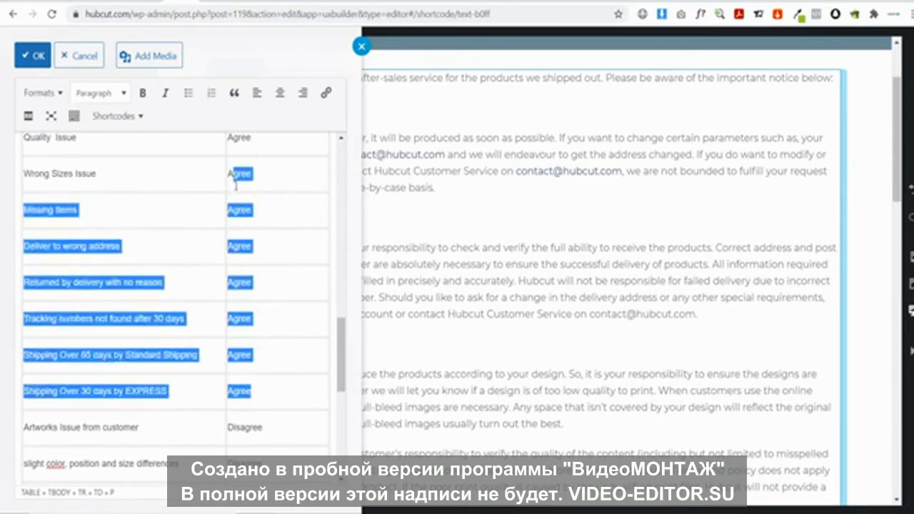
{"action": "left_click", "coordinate": [225, 324]}
Capitalize the table row to read 'Slight color', then review down to Clearance delay
{"action": "scroll", "coordinate": [225, 325], "scroll_direction": "down", "scroll_amount": 2}
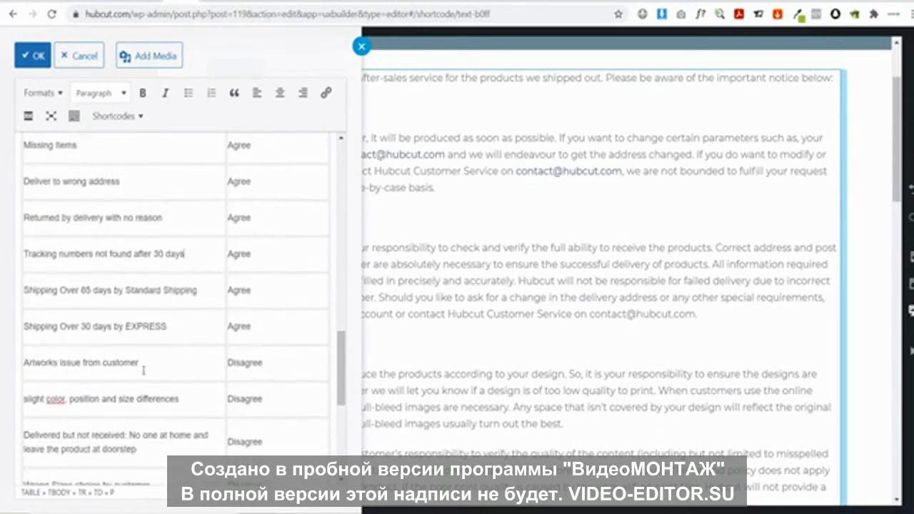
{"action": "scroll", "coordinate": [157, 364], "scroll_direction": "down", "scroll_amount": 2}
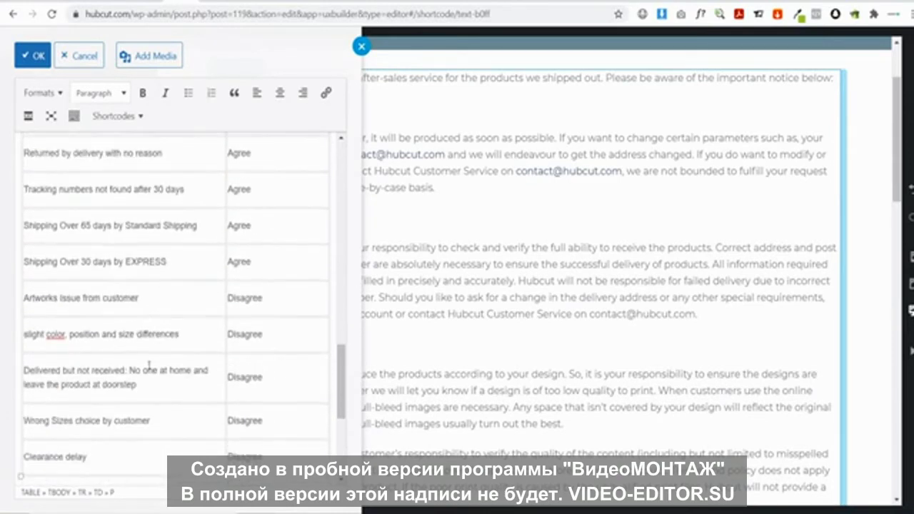
{"action": "left_click", "coordinate": [26, 334]}
{"action": "key", "text": "BackSpace"}
{"action": "type", "text": "S"}
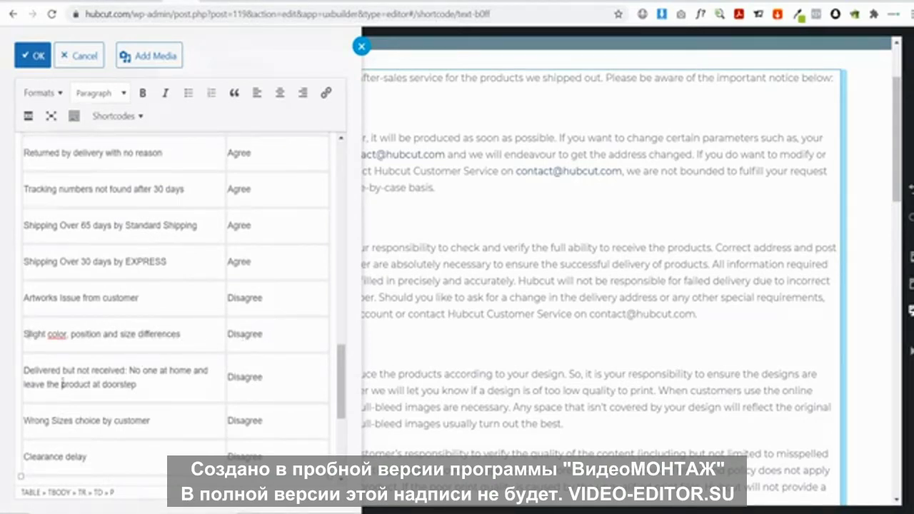
{"action": "scroll", "coordinate": [62, 385], "scroll_direction": "down", "scroll_amount": 2}
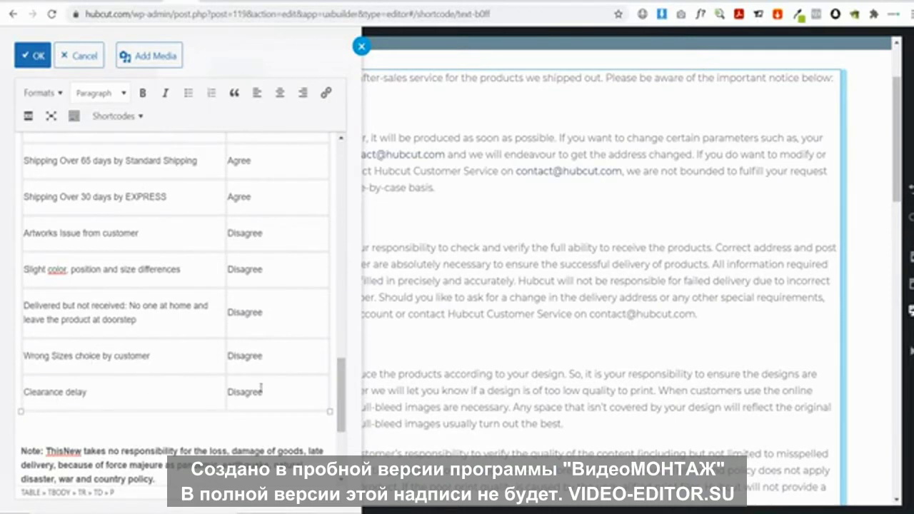
{"action": "scroll", "coordinate": [262, 341], "scroll_direction": "down", "scroll_amount": 1}
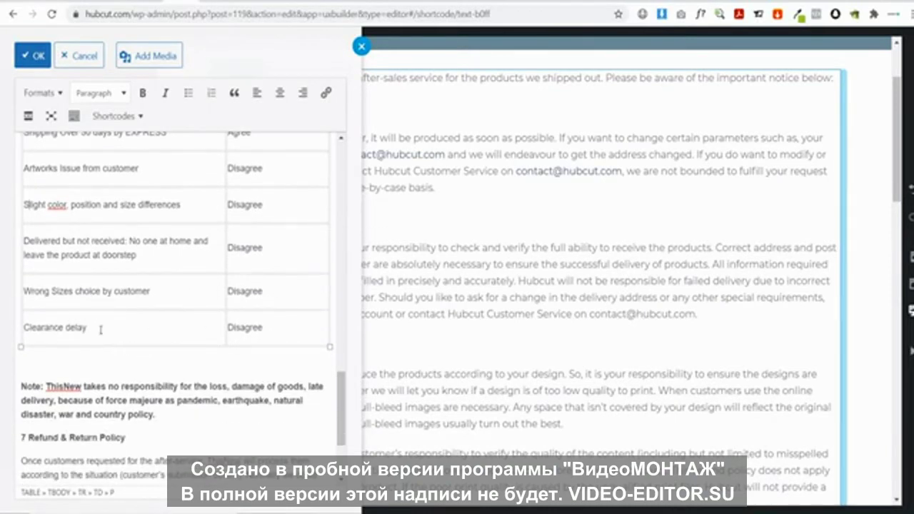
{"action": "left_click_drag", "start_coordinate": [294, 335], "coordinate": [22, 327]}
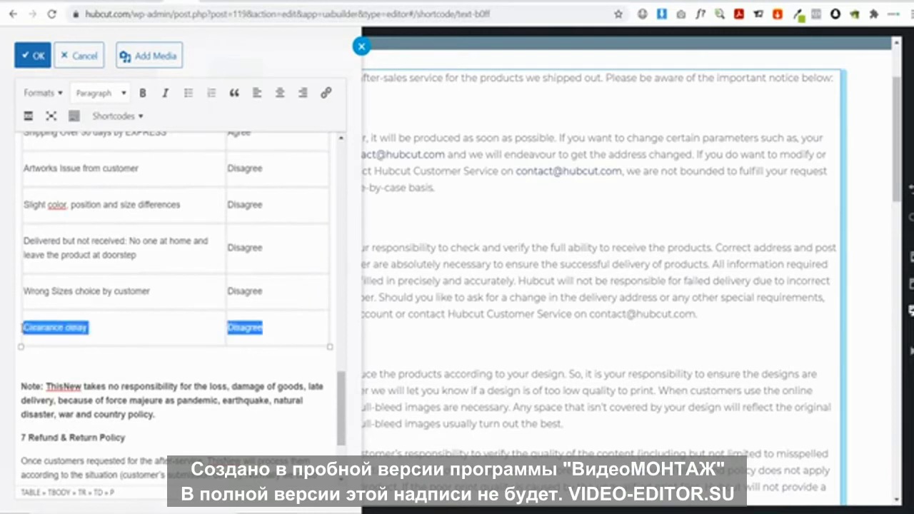
{"action": "left_click", "coordinate": [140, 327]}
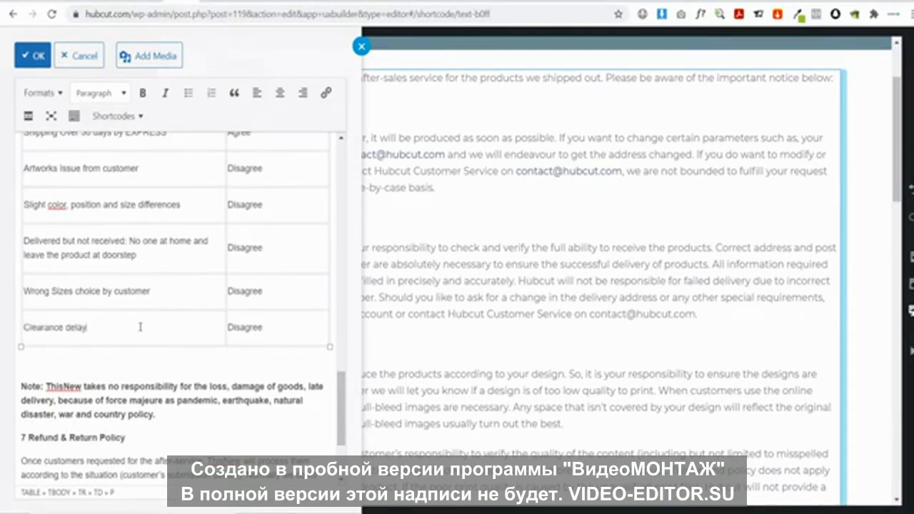
{"action": "scroll", "coordinate": [152, 405], "scroll_direction": "down", "scroll_amount": 2}
Change ThisNew to Hubcut in the note and reword 'force majeure' as 'forces of nature such as'
{"action": "double_click", "coordinate": [64, 322]}
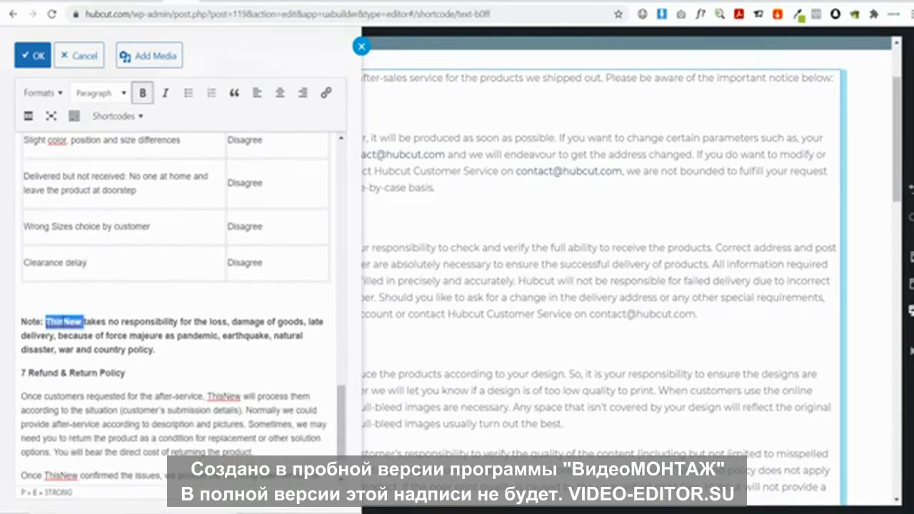
{"action": "type", "text": "Hubcut"}
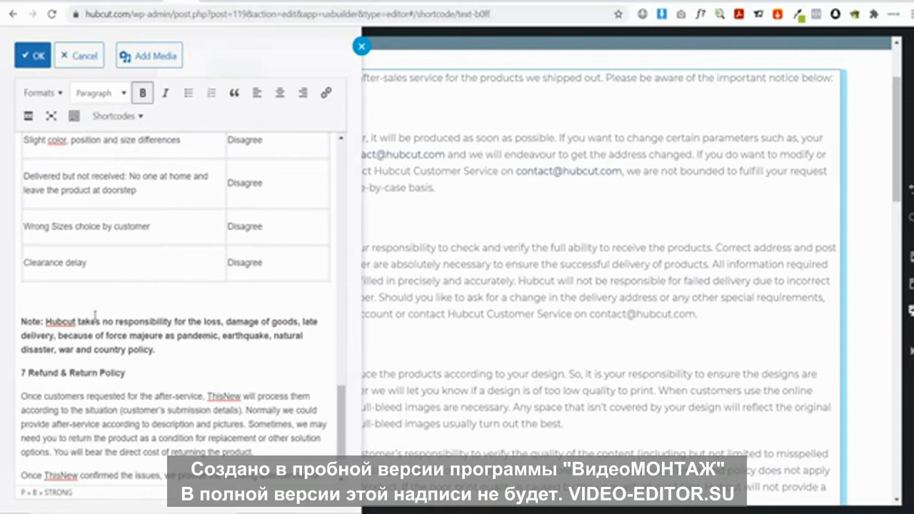
{"action": "double_click", "coordinate": [155, 336]}
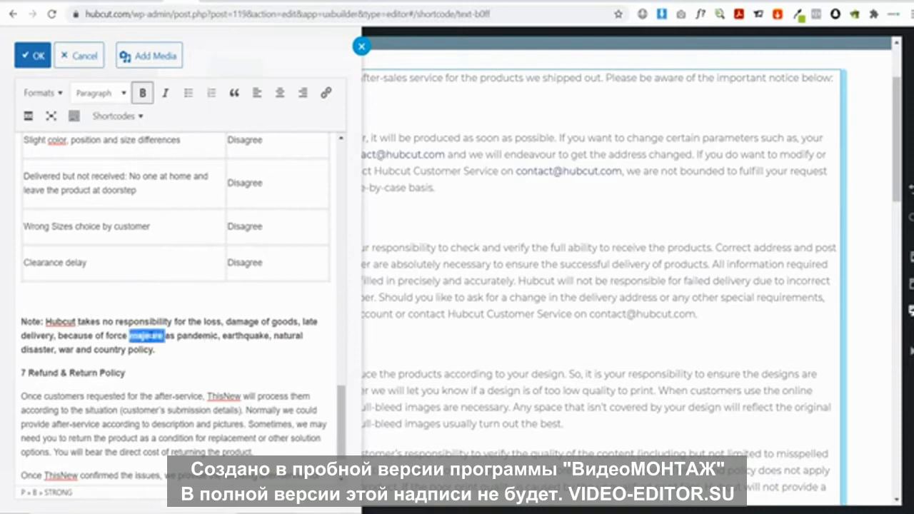
{"action": "type", "text": "nature"}
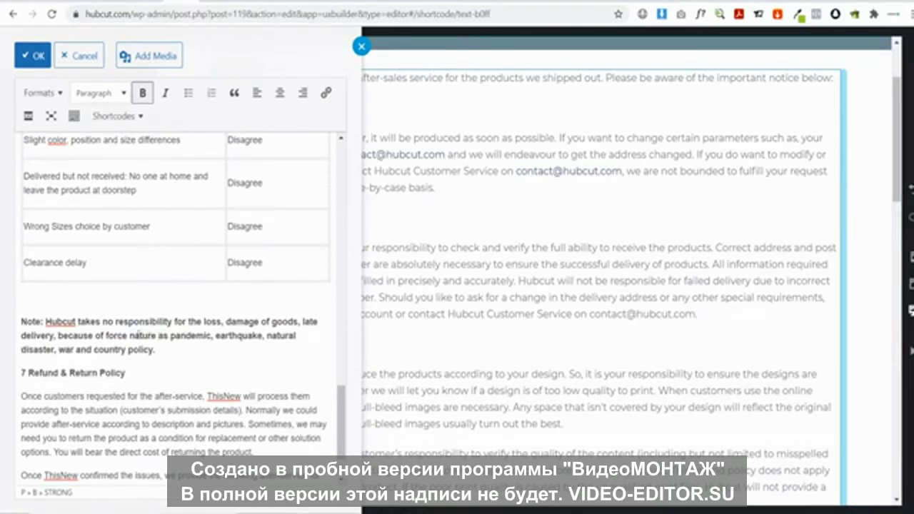
{"action": "type", "text": "s of"}
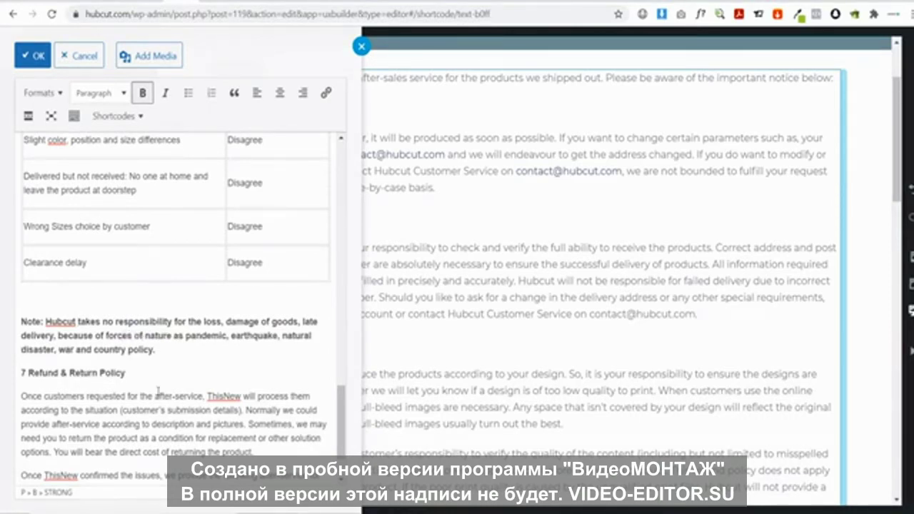
{"action": "left_click", "coordinate": [174, 335]}
{"action": "type", "text": "such"}
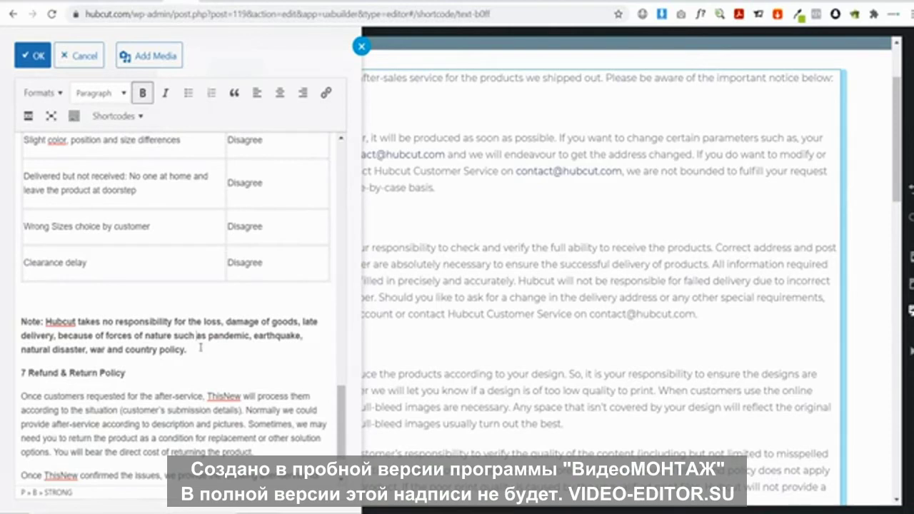
{"action": "scroll", "coordinate": [201, 347], "scroll_direction": "down", "scroll_amount": 1}
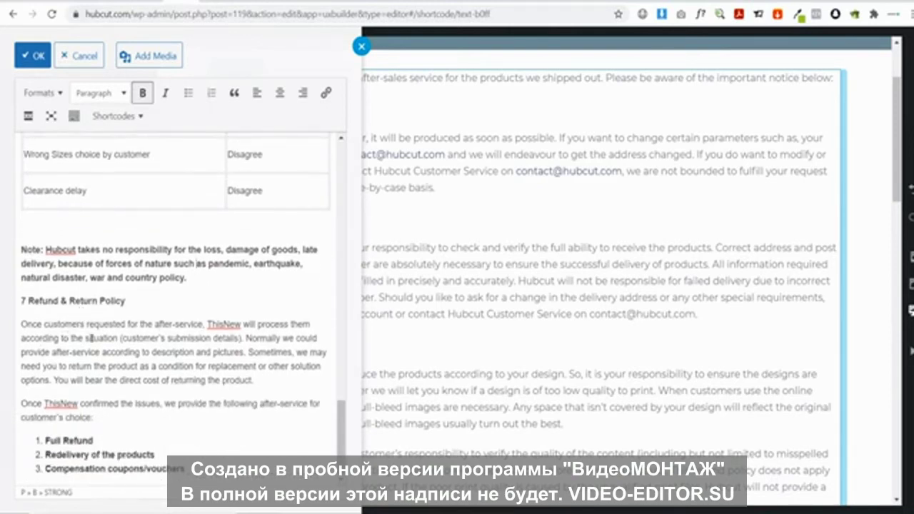
Name Hubcut in the refund paragraph and change the parenthesis to 'case by case basis'
{"action": "double_click", "coordinate": [227, 322]}
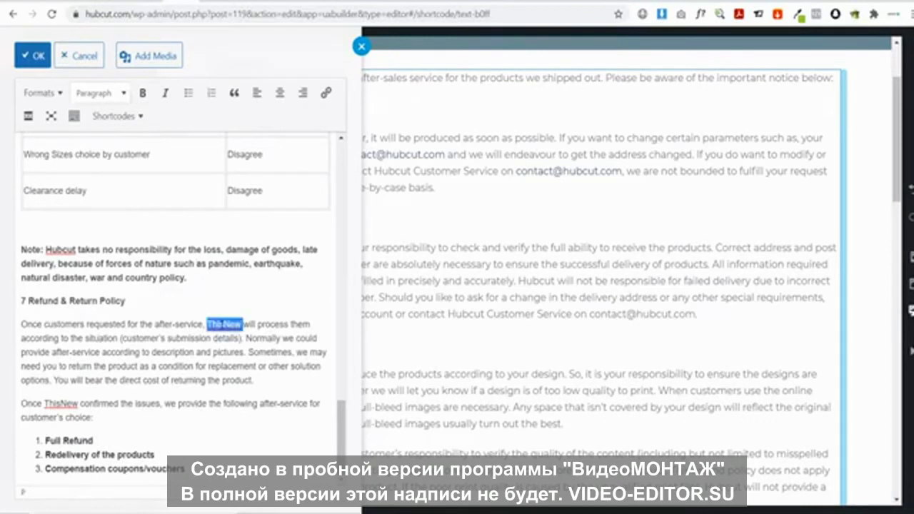
{"action": "type", "text": "Hu"}
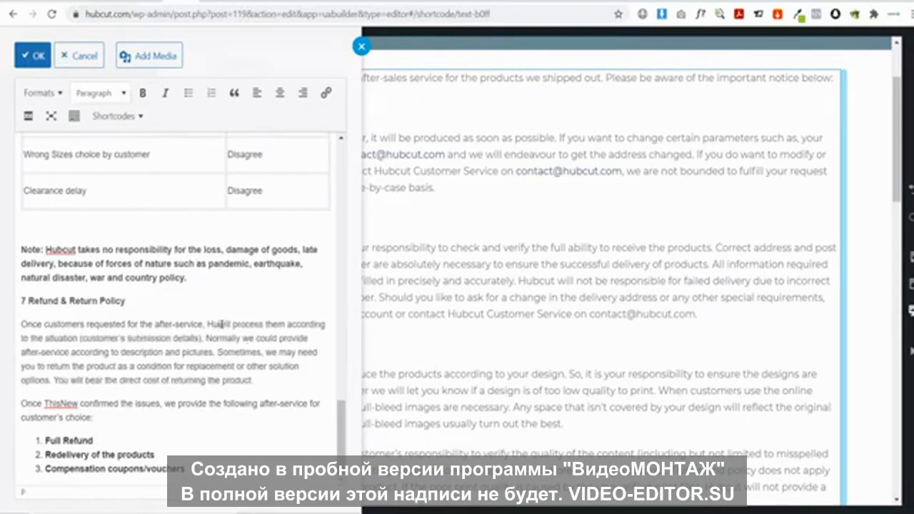
{"action": "type", "text": "bcut"}
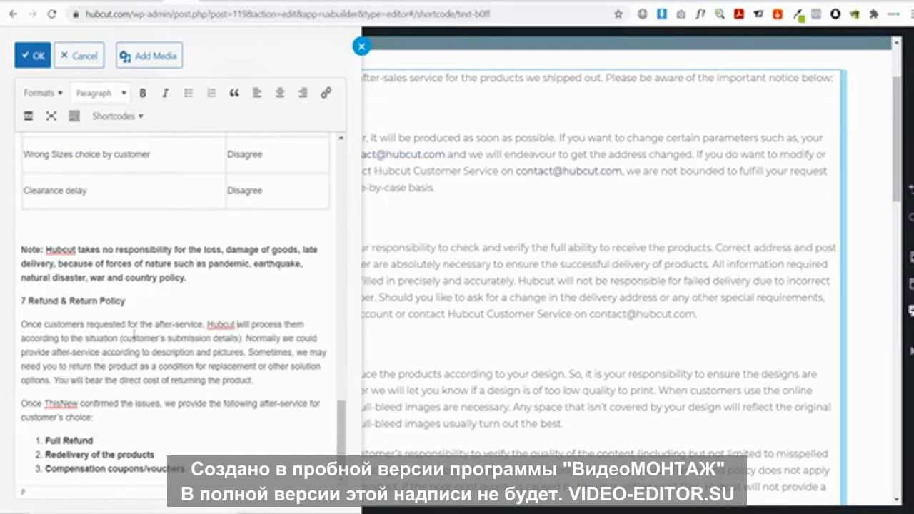
{"action": "left_click_drag", "start_coordinate": [242, 338], "coordinate": [123, 338]}
{"action": "type", "text": "case"}
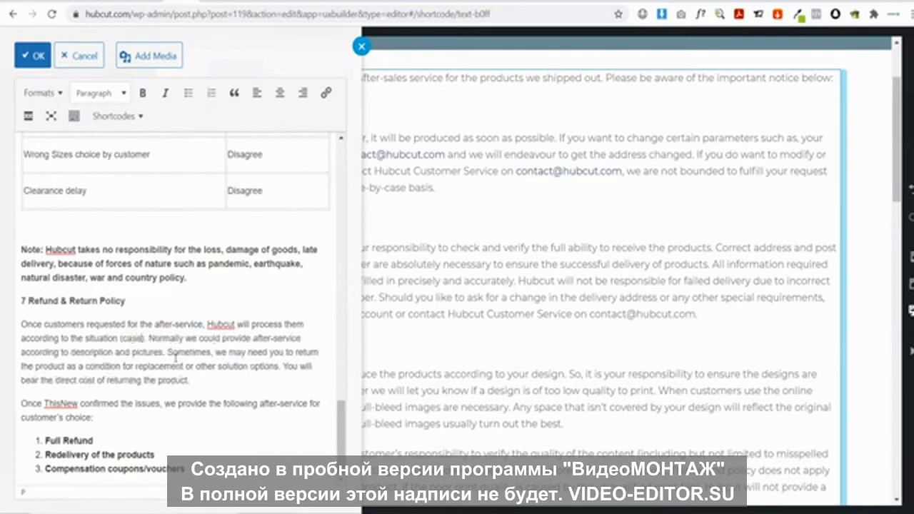
{"action": "type", "text": " by case"}
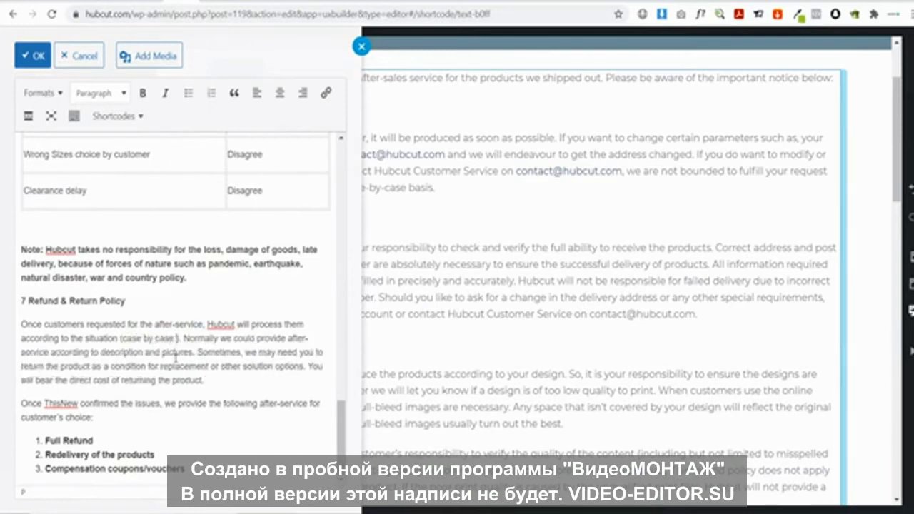
{"action": "type", "text": " basis"}
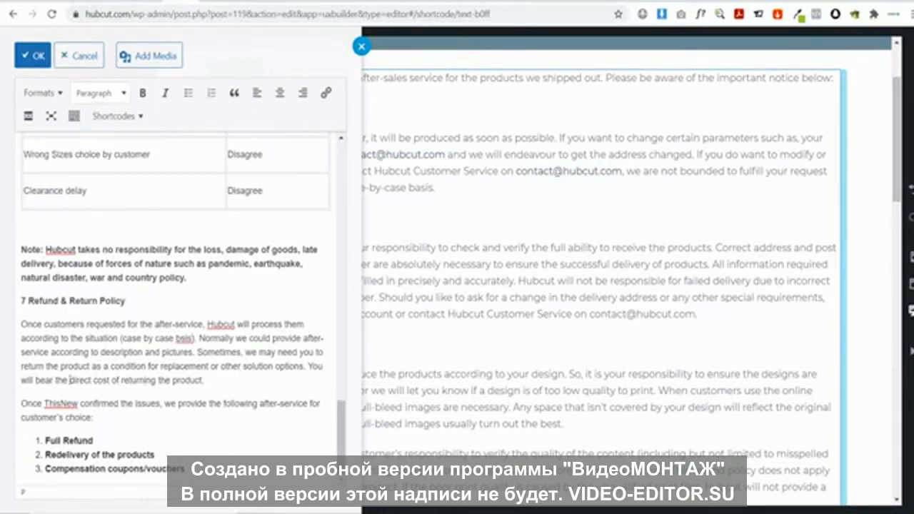
Make the confirmation line read 'Once Hubcut confirmed the issues'
{"action": "left_click_drag", "start_coordinate": [211, 379], "coordinate": [302, 367]}
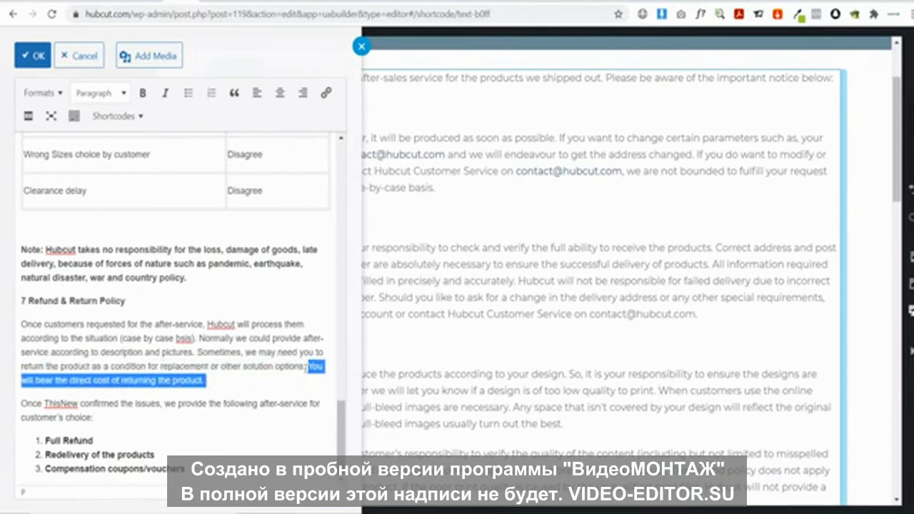
{"action": "left_click", "coordinate": [275, 372]}
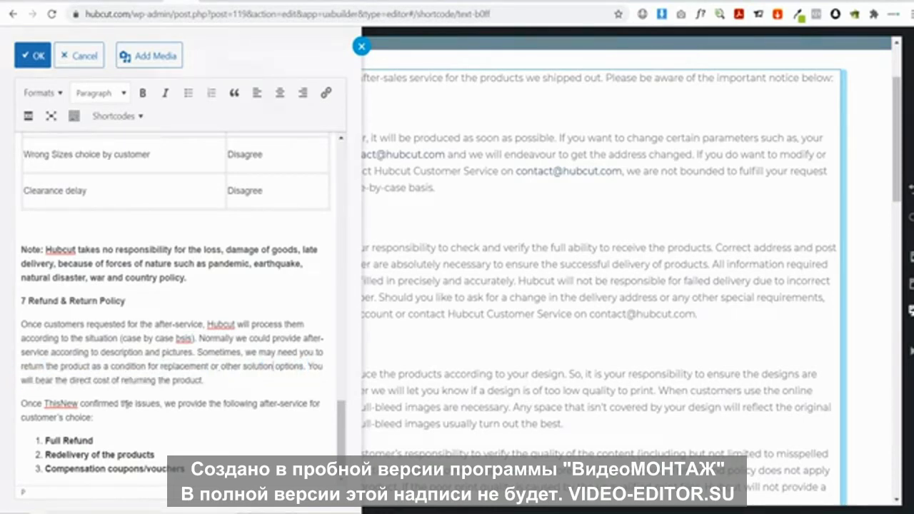
{"action": "double_click", "coordinate": [58, 403]}
{"action": "type", "text": "Hubcut"}
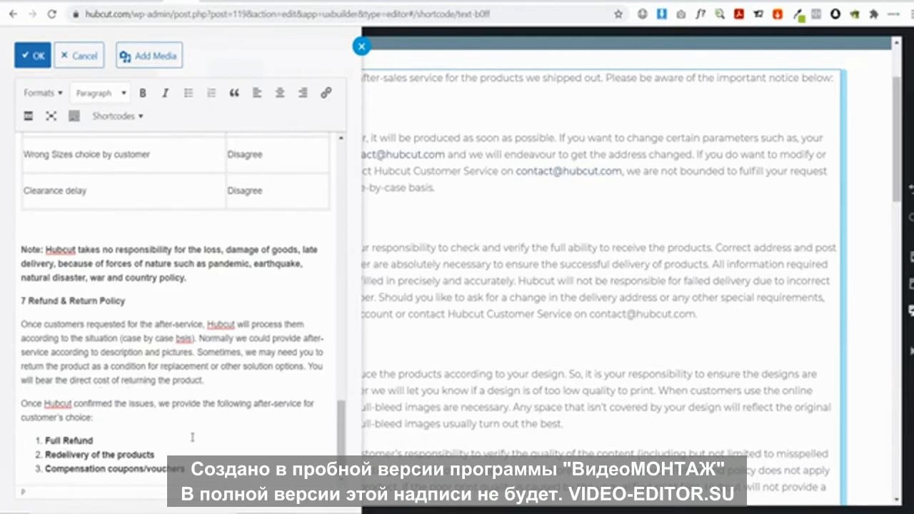
{"action": "scroll", "coordinate": [223, 443], "scroll_direction": "up", "scroll_amount": 15}
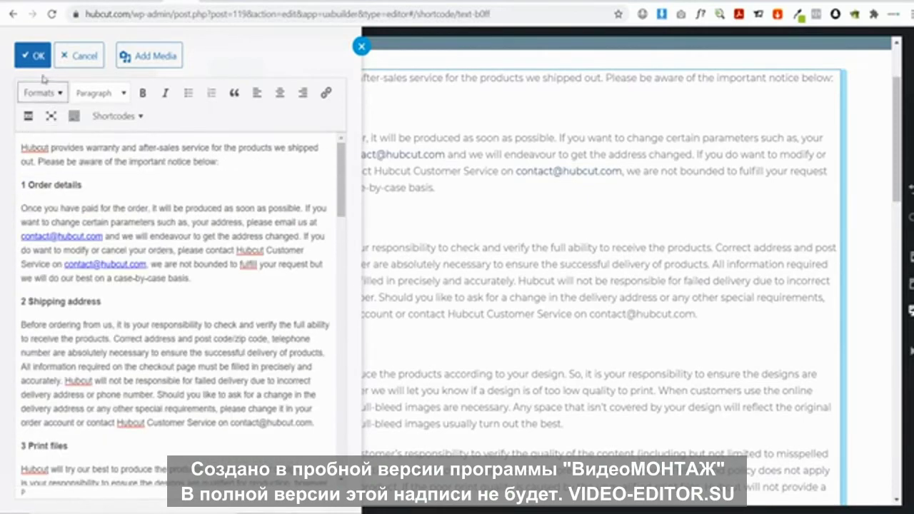
Apply the text edits, update the page, and exit the builder to review the live Returns & Refunds page
{"action": "left_click", "coordinate": [32, 55]}
{"action": "left_click", "coordinate": [103, 493]}
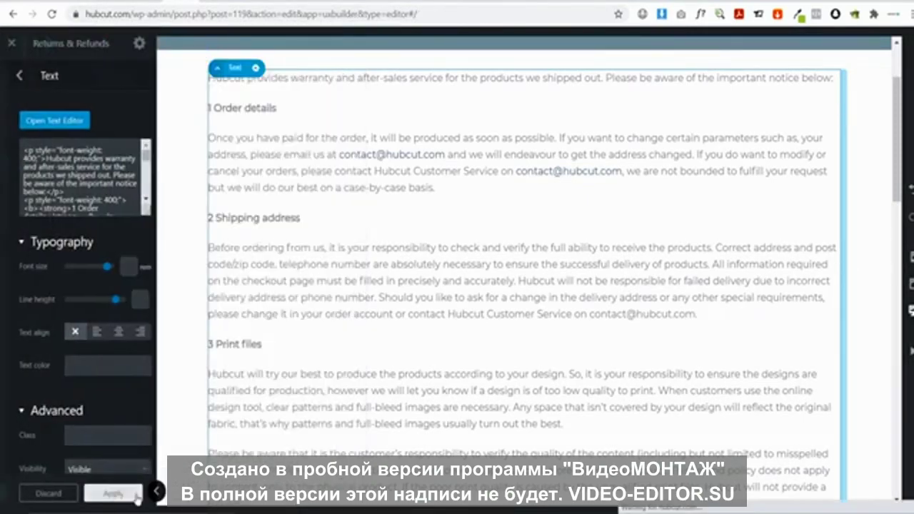
{"action": "left_click", "coordinate": [69, 496]}
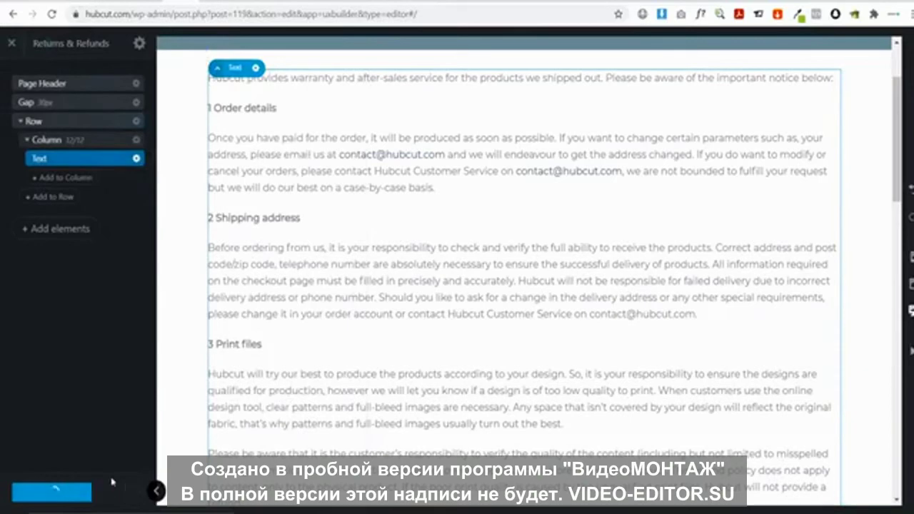
{"action": "left_click", "coordinate": [11, 43]}
{"action": "scroll", "coordinate": [521, 257], "scroll_direction": "down", "scroll_amount": 10}
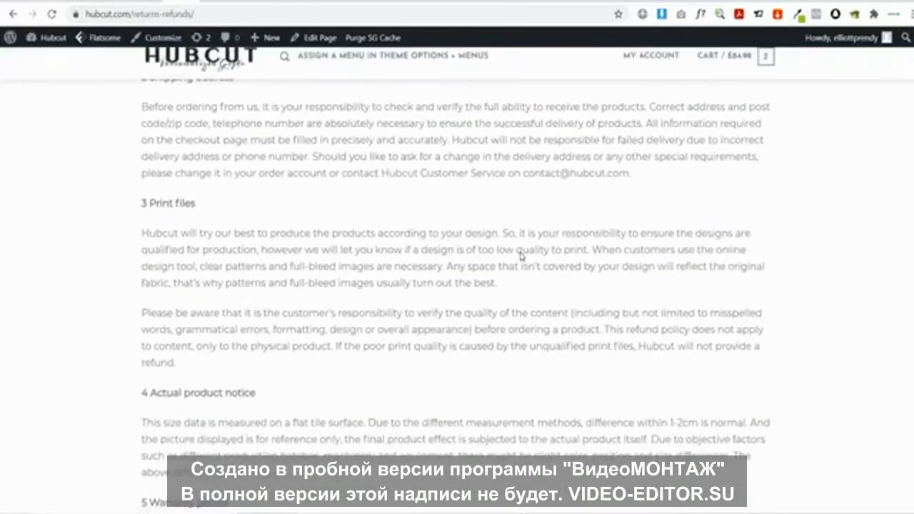
{"action": "scroll", "coordinate": [521, 257], "scroll_direction": "down", "scroll_amount": 5}
{"action": "scroll", "coordinate": [521, 257], "scroll_direction": "up", "scroll_amount": 20}
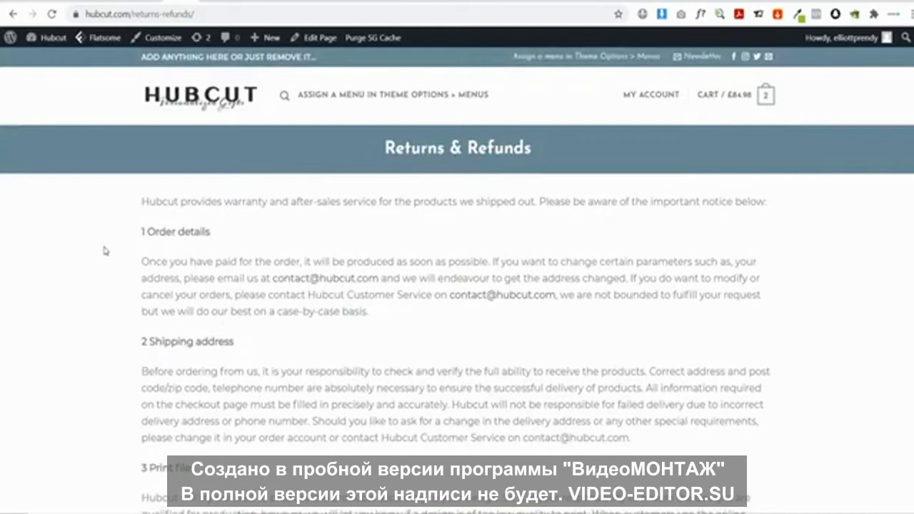
Publish a new 'Contact Us' page with the Page - Full Width template
{"action": "left_click", "coordinate": [54, 37]}
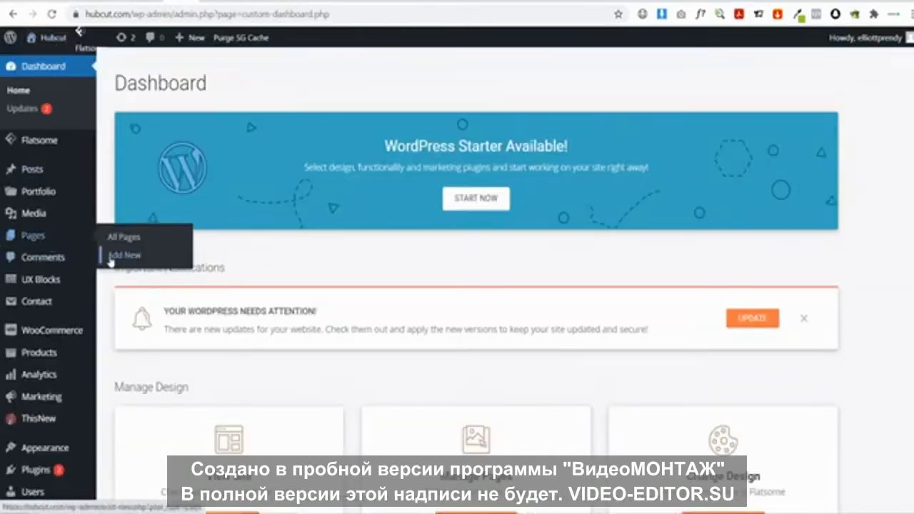
{"action": "type", "text": "C"}
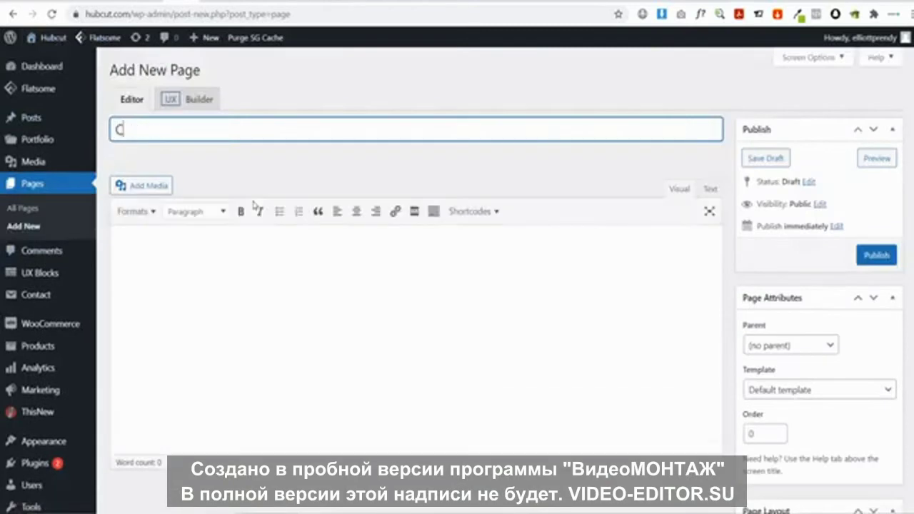
{"action": "type", "text": "ontact Us"}
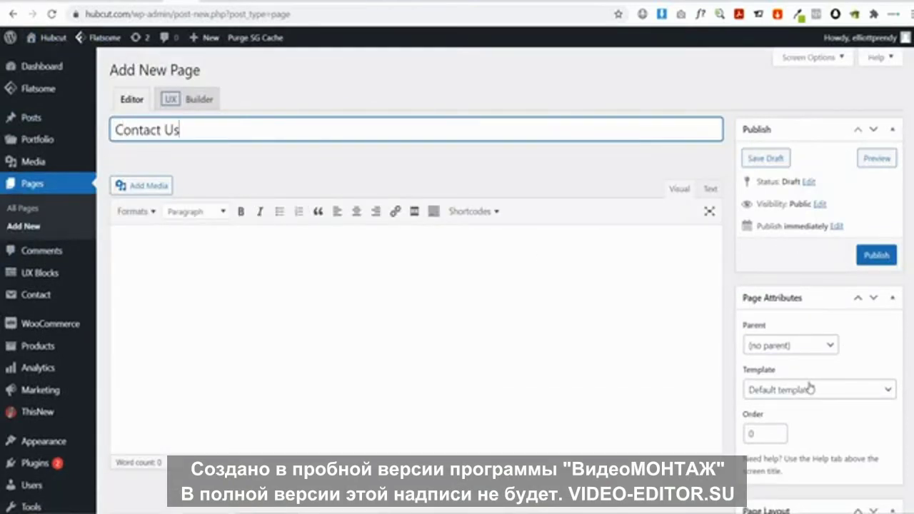
{"action": "left_click", "coordinate": [810, 388]}
{"action": "left_click", "coordinate": [736, 63]}
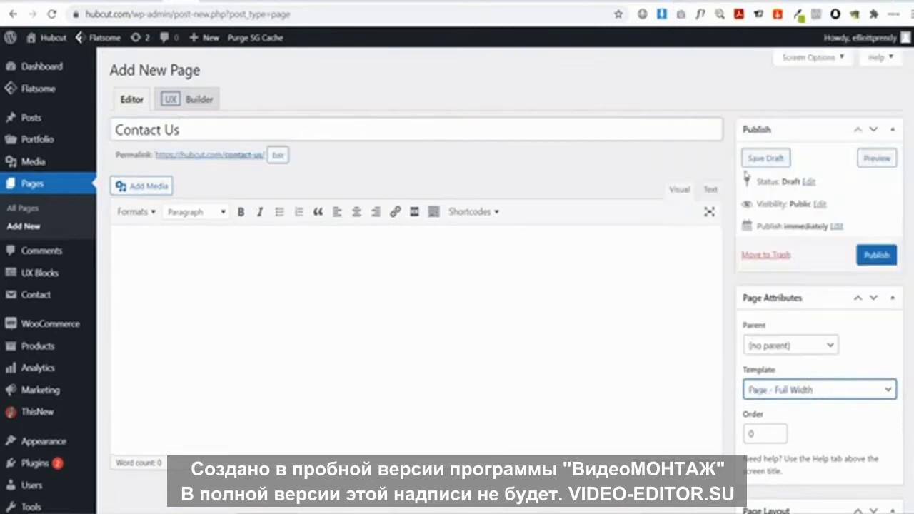
{"action": "left_click", "coordinate": [878, 255]}
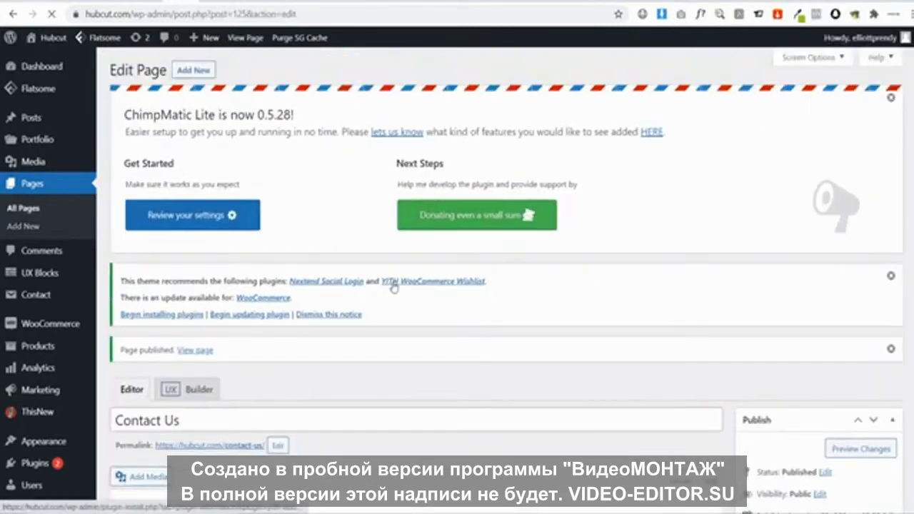
Review Contact form 1's form template and its Mail recipient, [_site_admin_email]
{"action": "mouse_move", "coordinate": [42, 300]}
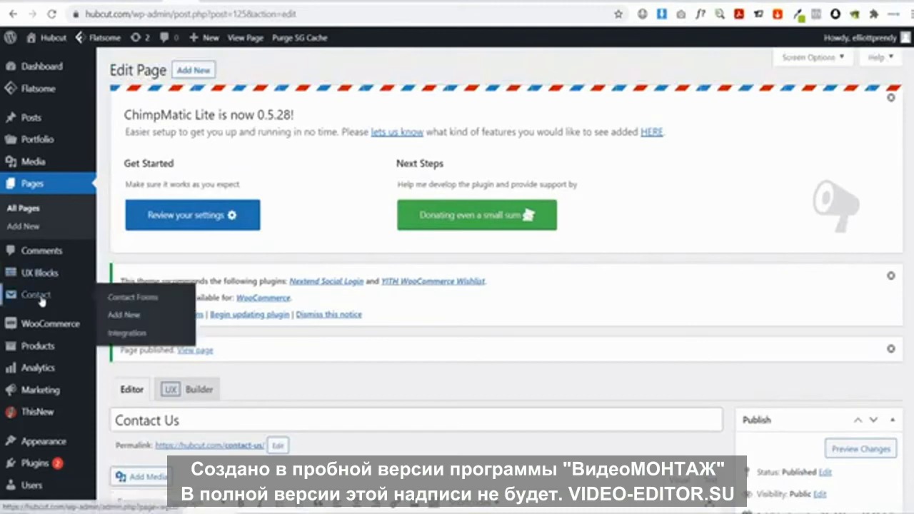
{"action": "left_click", "coordinate": [120, 299]}
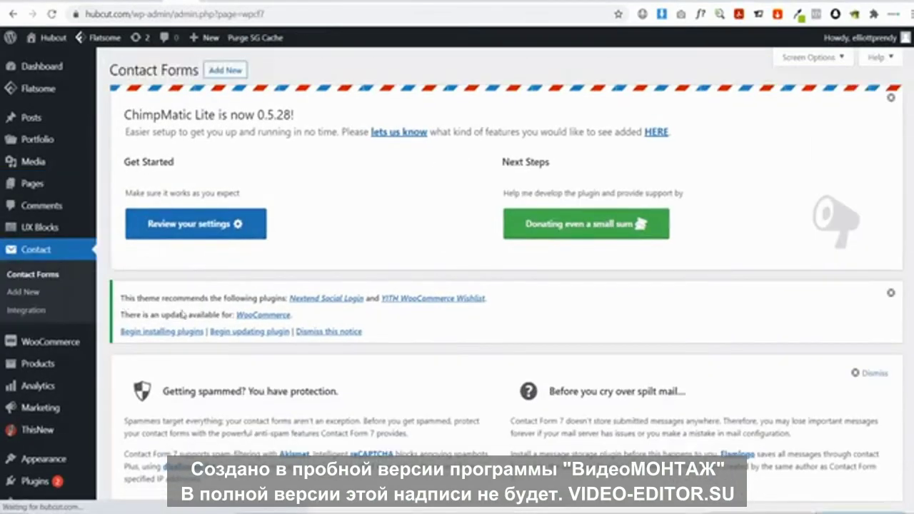
{"action": "scroll", "coordinate": [183, 314], "scroll_direction": "down", "scroll_amount": 3}
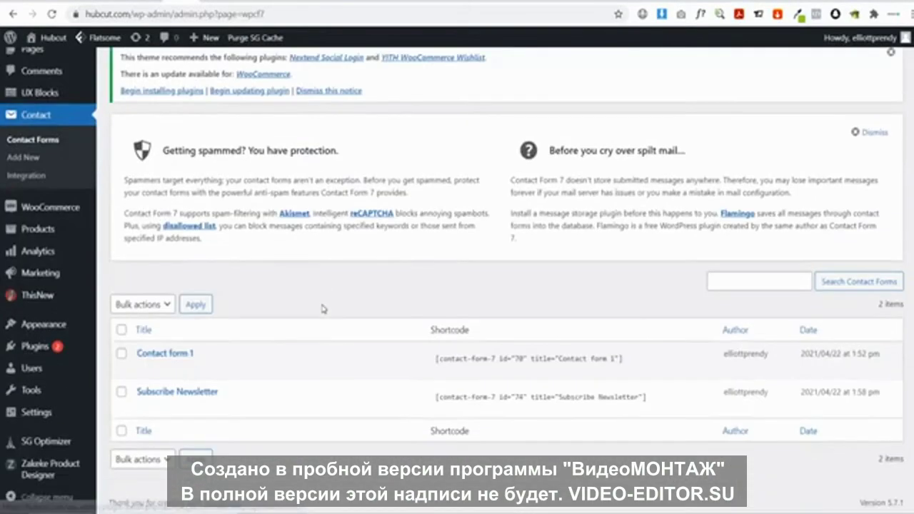
{"action": "left_click", "coordinate": [181, 355]}
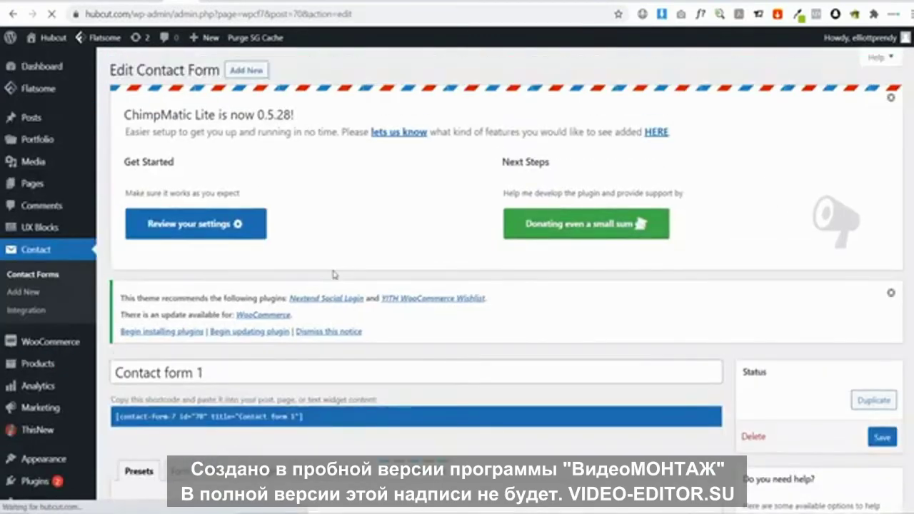
{"action": "scroll", "coordinate": [214, 275], "scroll_direction": "down", "scroll_amount": 3}
{"action": "left_click", "coordinate": [178, 277]}
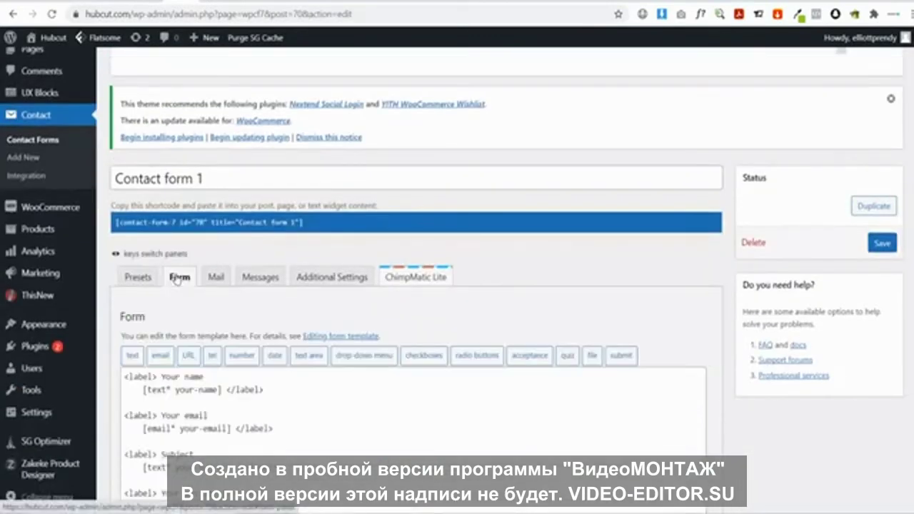
{"action": "scroll", "coordinate": [215, 257], "scroll_direction": "down", "scroll_amount": 3}
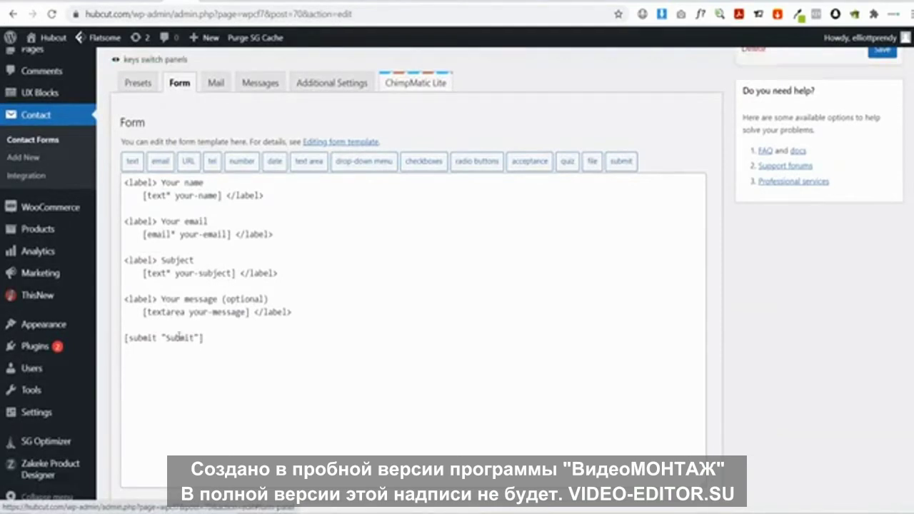
{"action": "scroll", "coordinate": [201, 313], "scroll_direction": "up", "scroll_amount": 1}
{"action": "left_click", "coordinate": [215, 147]}
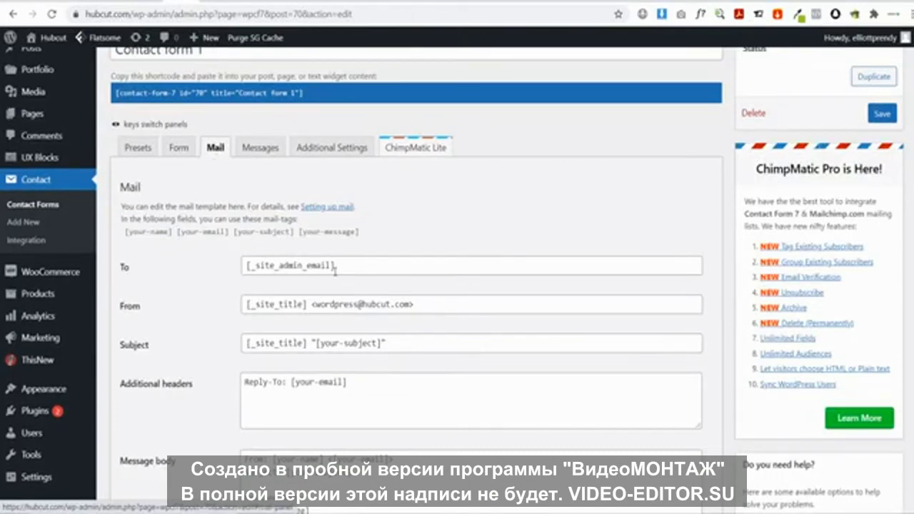
{"action": "left_click_drag", "start_coordinate": [335, 270], "coordinate": [231, 266]}
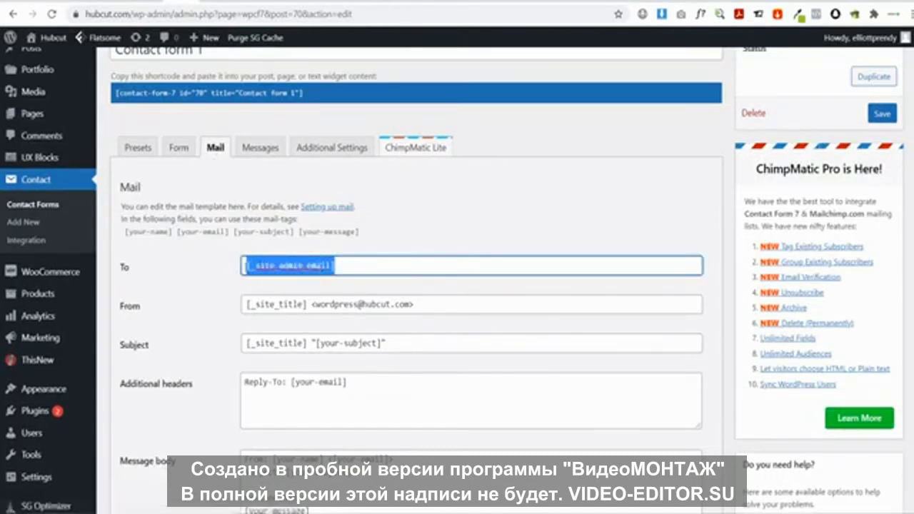
{"action": "left_click", "coordinate": [220, 278]}
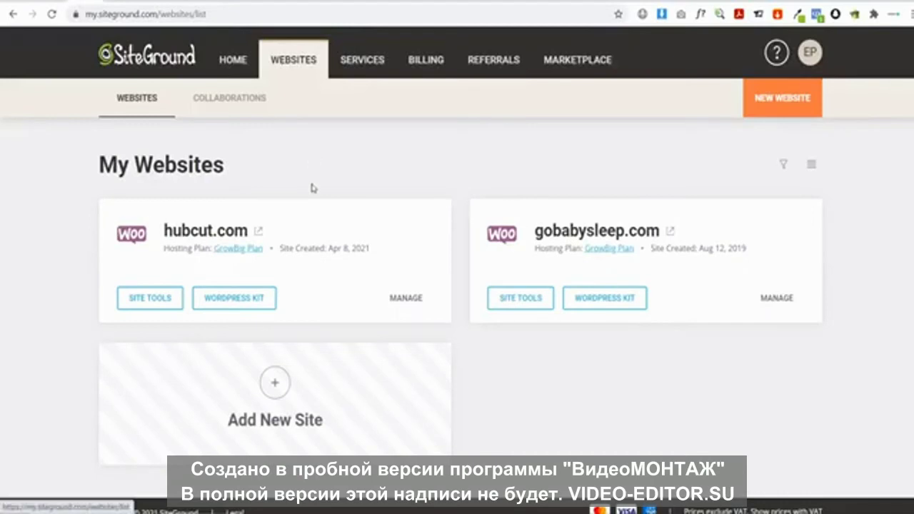
Create a 'contact' email account for hubcut.com under Email > Accounts in Site Tools
{"action": "left_click", "coordinate": [154, 292]}
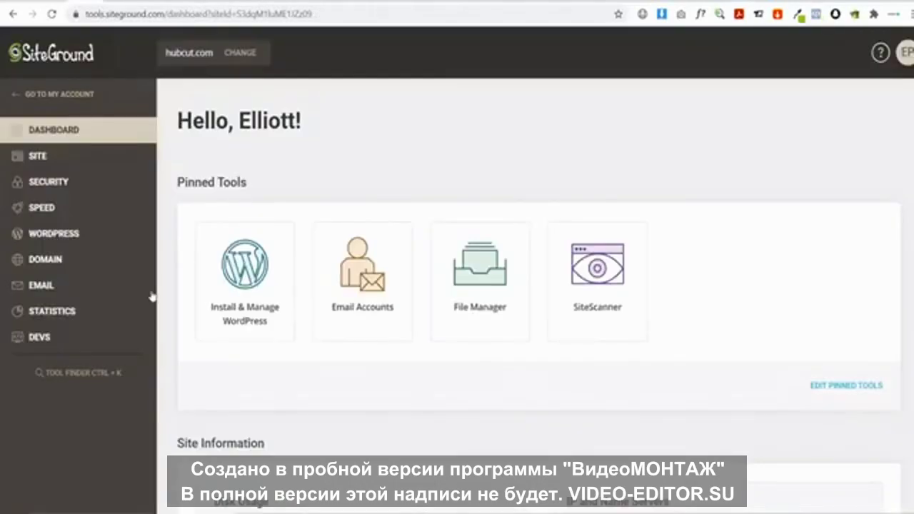
{"action": "left_click", "coordinate": [78, 286]}
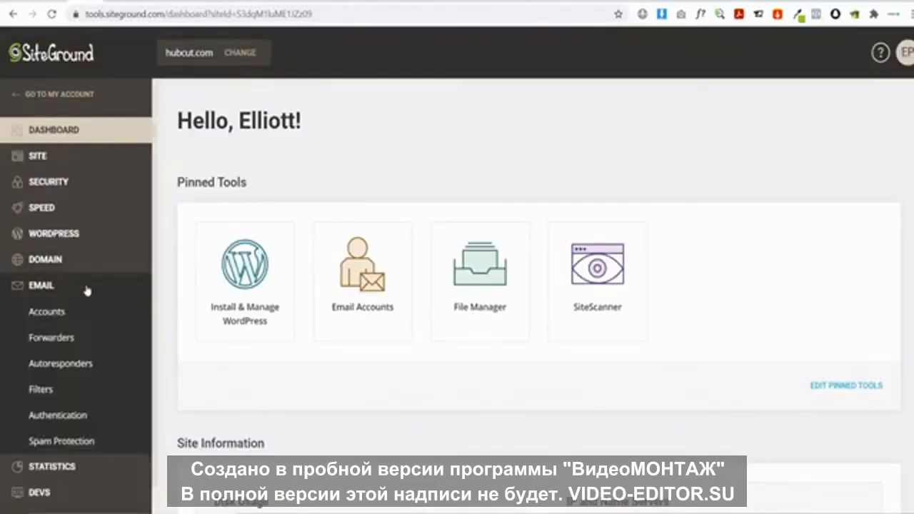
{"action": "left_click", "coordinate": [63, 314]}
{"action": "scroll", "coordinate": [293, 276], "scroll_direction": "down", "scroll_amount": 2}
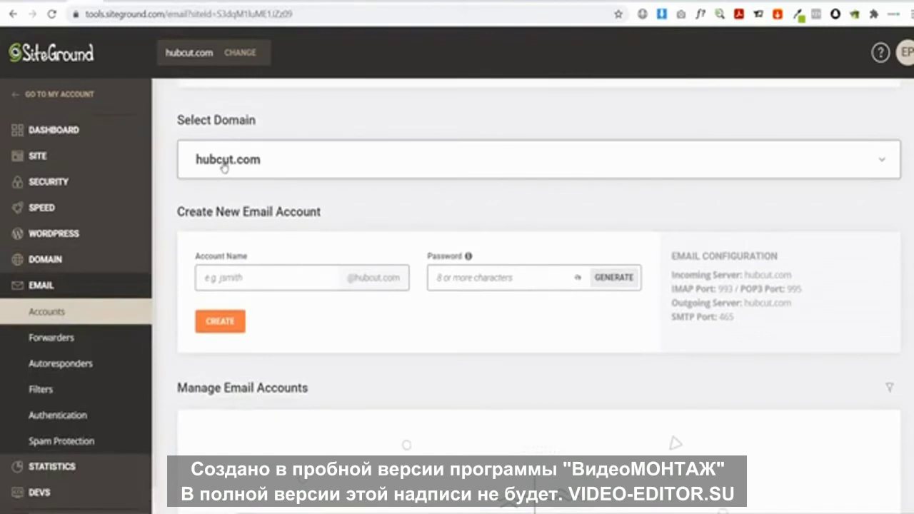
{"action": "left_click", "coordinate": [234, 278]}
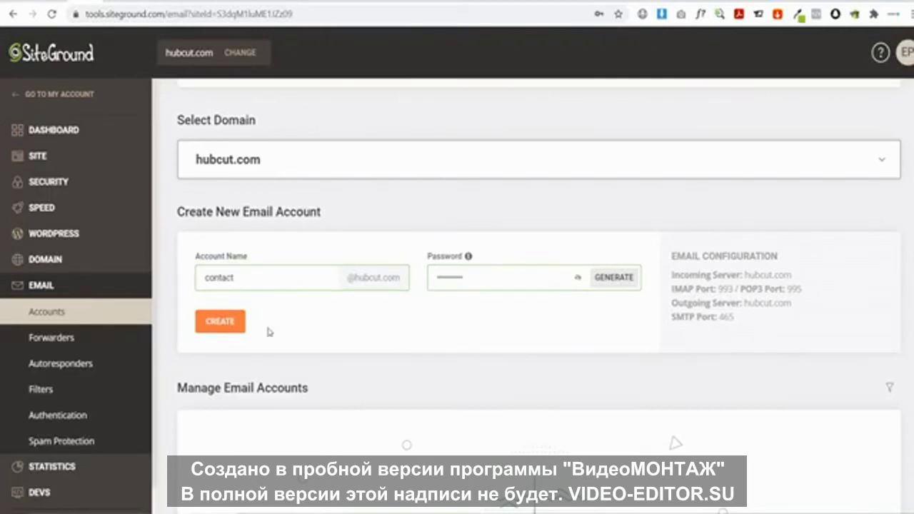
{"action": "left_click", "coordinate": [231, 325]}
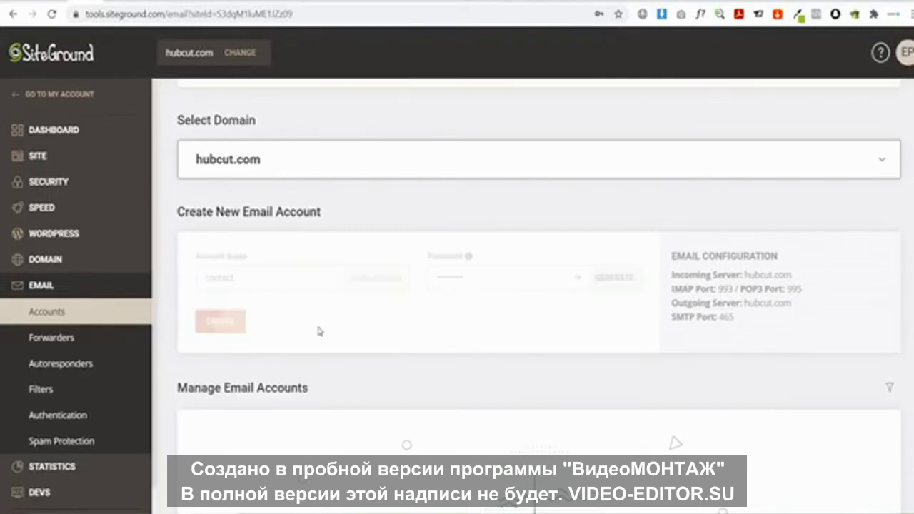
Copy the new account's email address and return to the contact form's mail settings
{"action": "scroll", "coordinate": [339, 444], "scroll_direction": "down", "scroll_amount": 1}
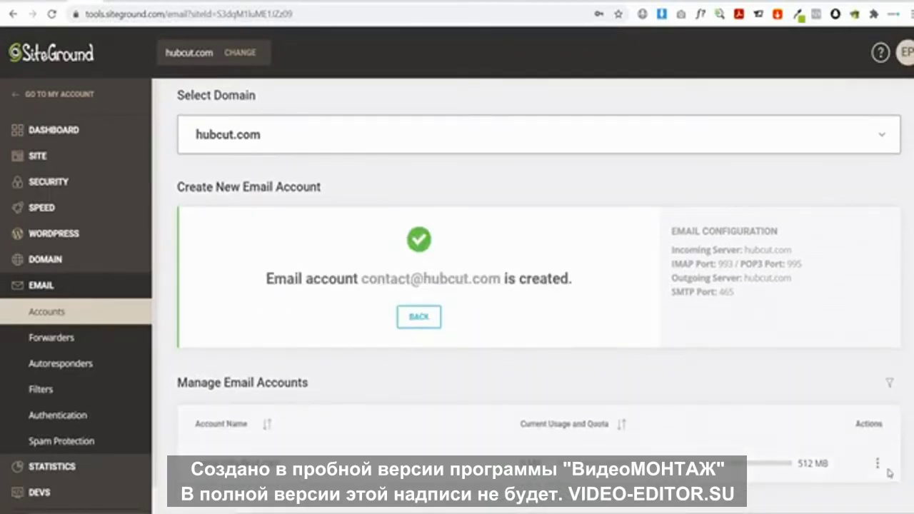
{"action": "left_click", "coordinate": [878, 463]}
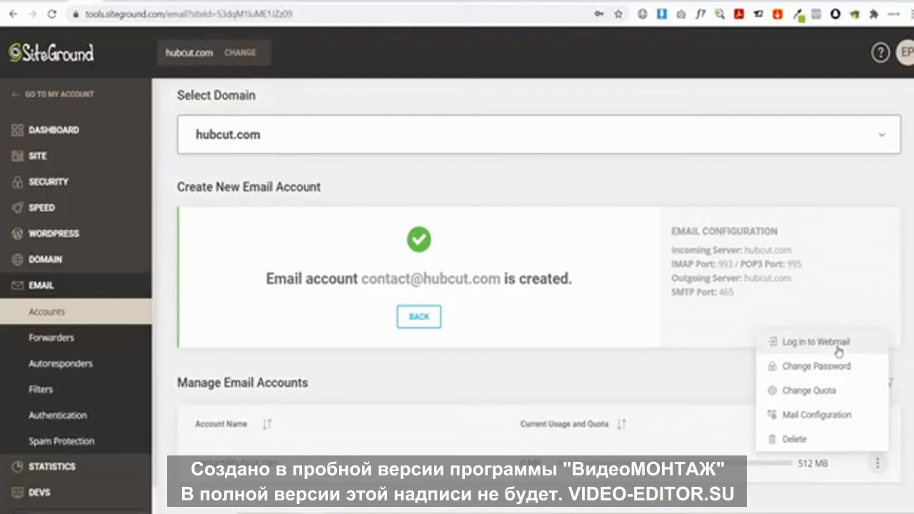
{"action": "left_click", "coordinate": [560, 381]}
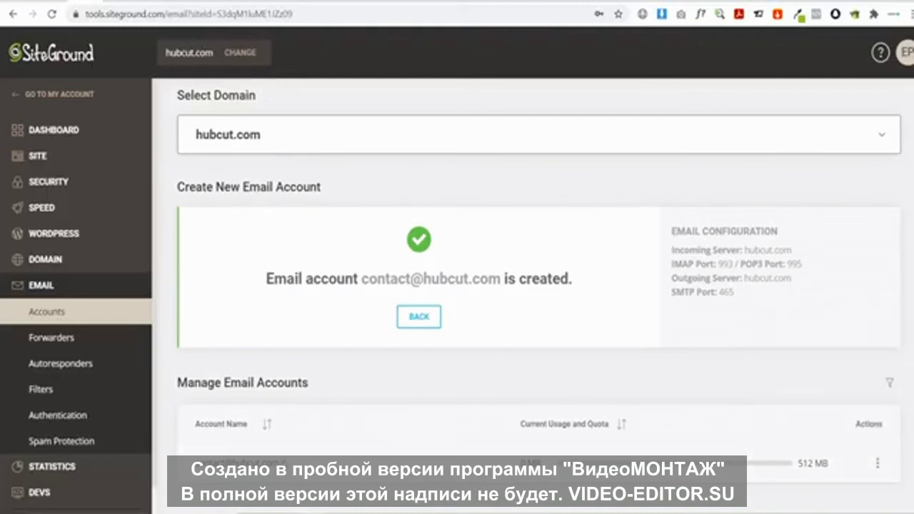
{"action": "left_click_drag", "start_coordinate": [281, 463], "coordinate": [195, 465]}
{"action": "key", "text": "ctrl+c"}
{"action": "left_click", "coordinate": [187, 1]}
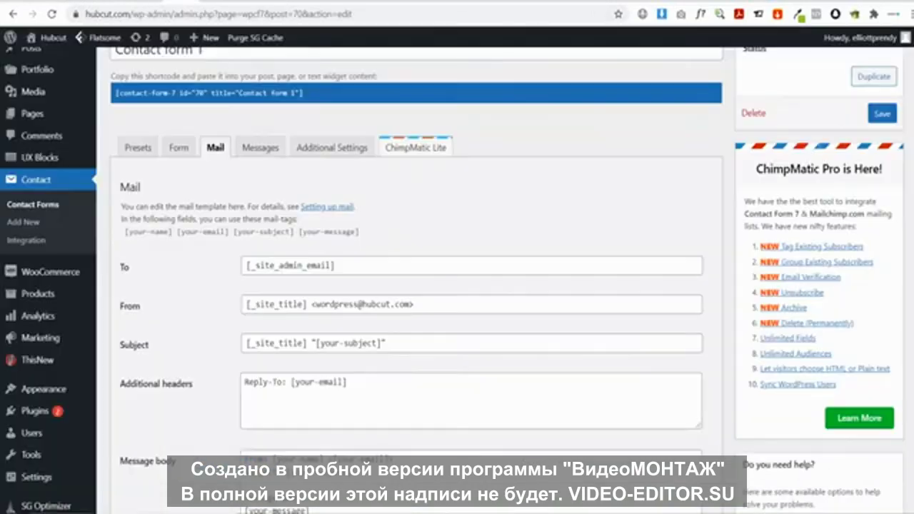
{"action": "left_click", "coordinate": [334, 266]}
{"action": "key", "text": "ctrl+a"}
{"action": "key", "text": "ctrl+v"}
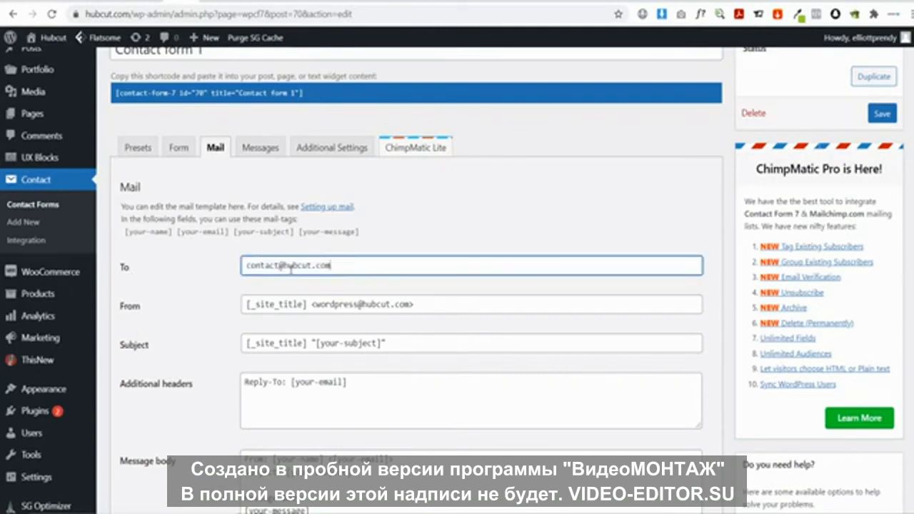
{"action": "scroll", "coordinate": [404, 238], "scroll_direction": "down", "scroll_amount": 6}
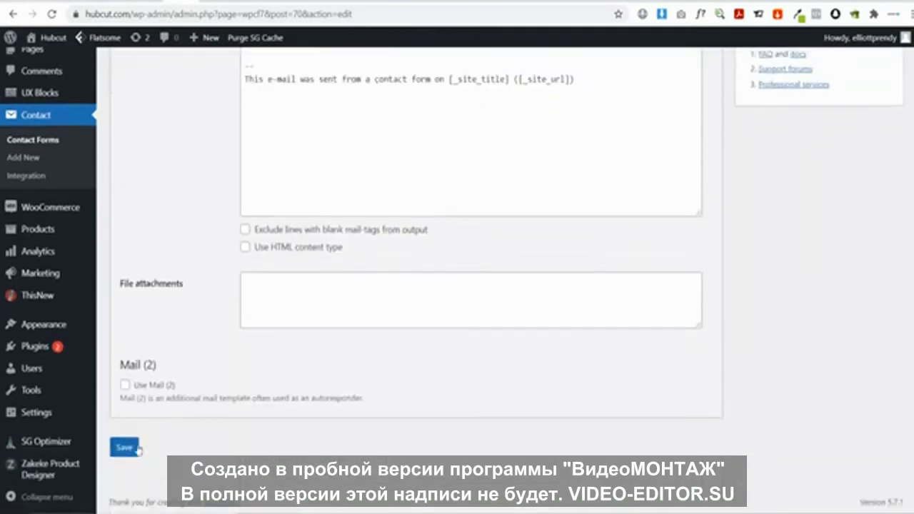
{"action": "left_click", "coordinate": [124, 447]}
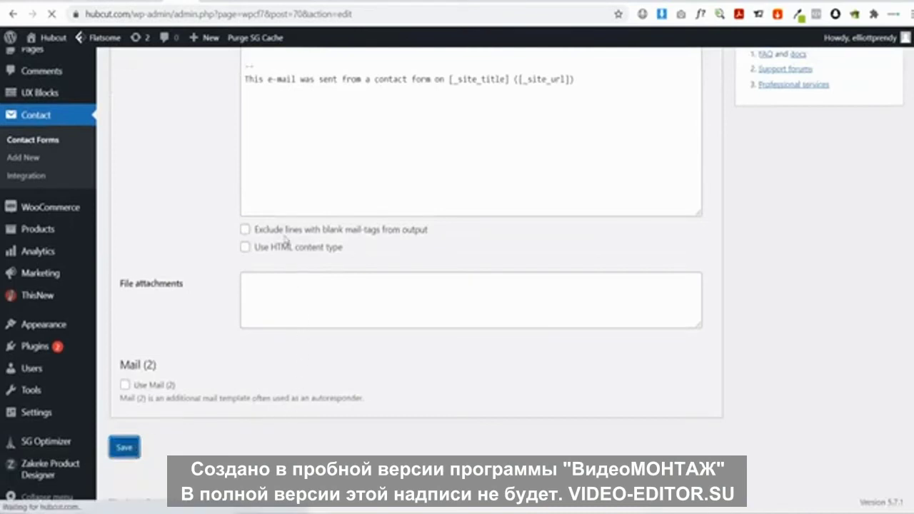
Append ', we will get back to you in 1 - 3 business days' to the success message and save
{"action": "scroll", "coordinate": [422, 219], "scroll_direction": "down", "scroll_amount": 3}
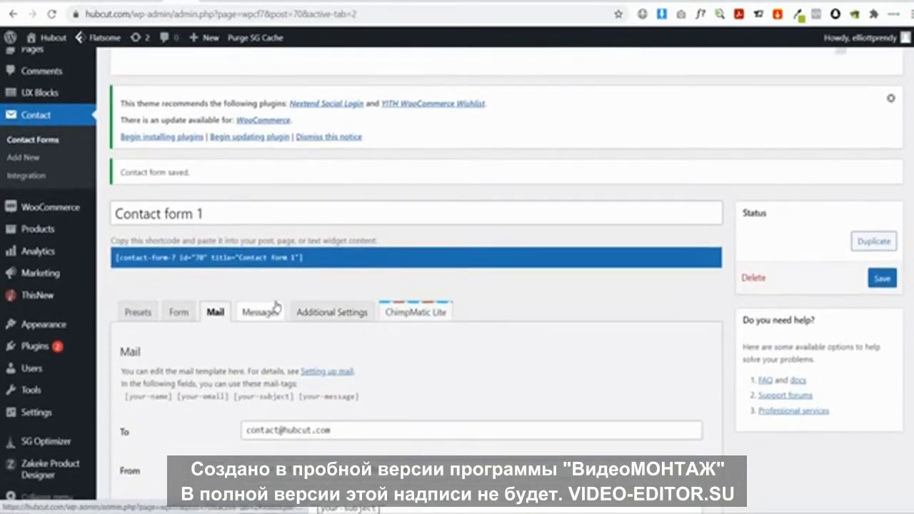
{"action": "left_click", "coordinate": [262, 313]}
{"action": "scroll", "coordinate": [265, 314], "scroll_direction": "down", "scroll_amount": 2}
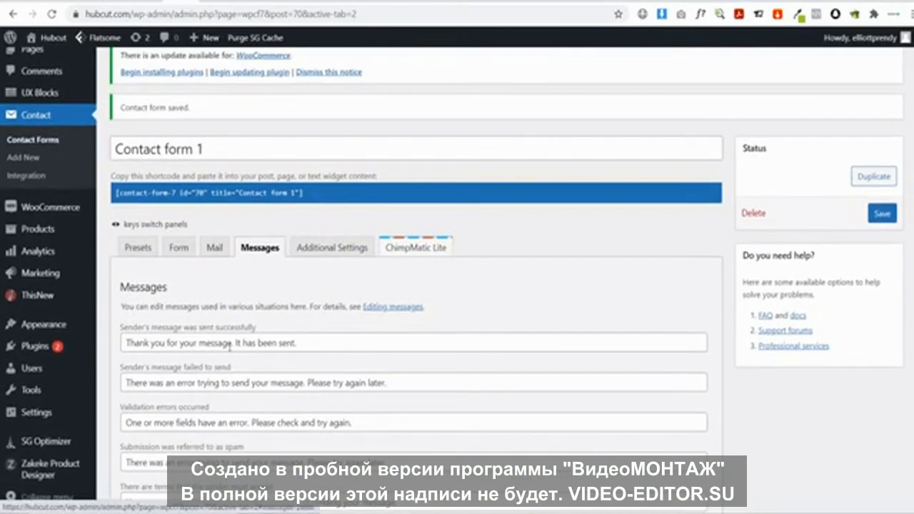
{"action": "left_click", "coordinate": [324, 344]}
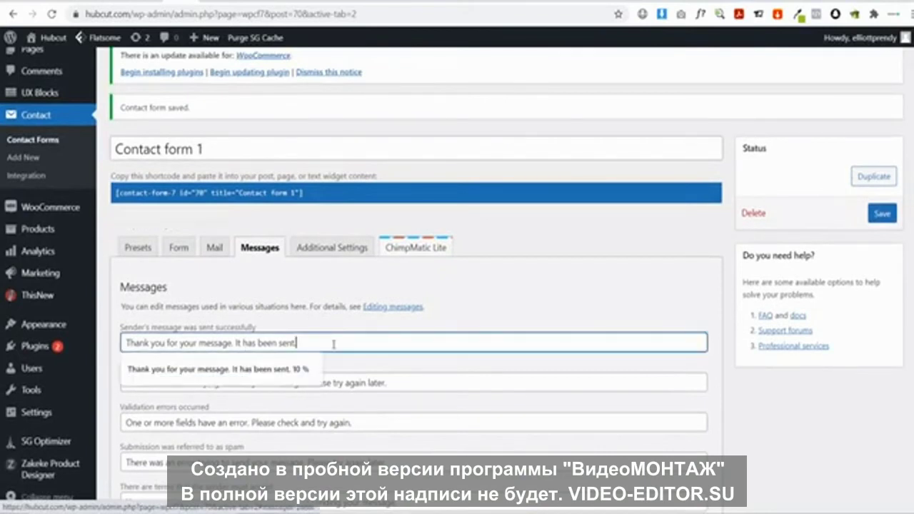
{"action": "key", "text": "Escape"}
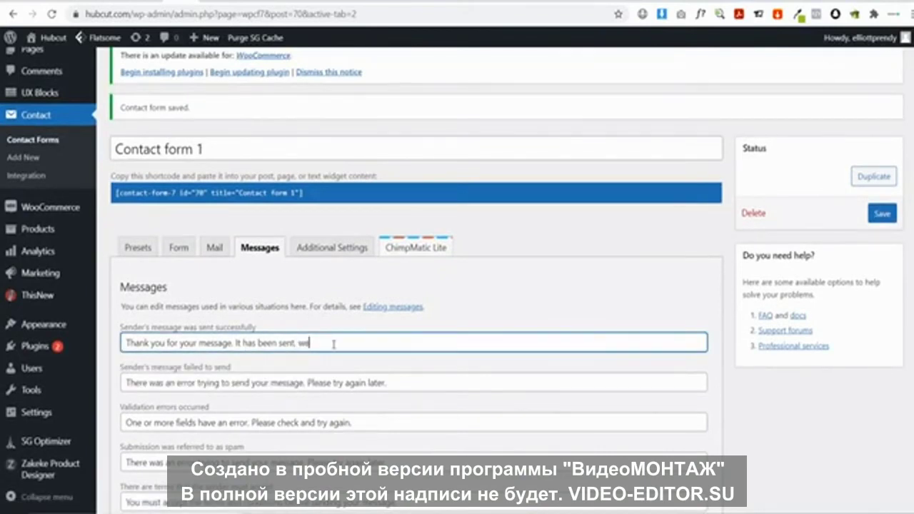
{"action": "type", "text": ", we will get back to you in 1 - 3 b"}
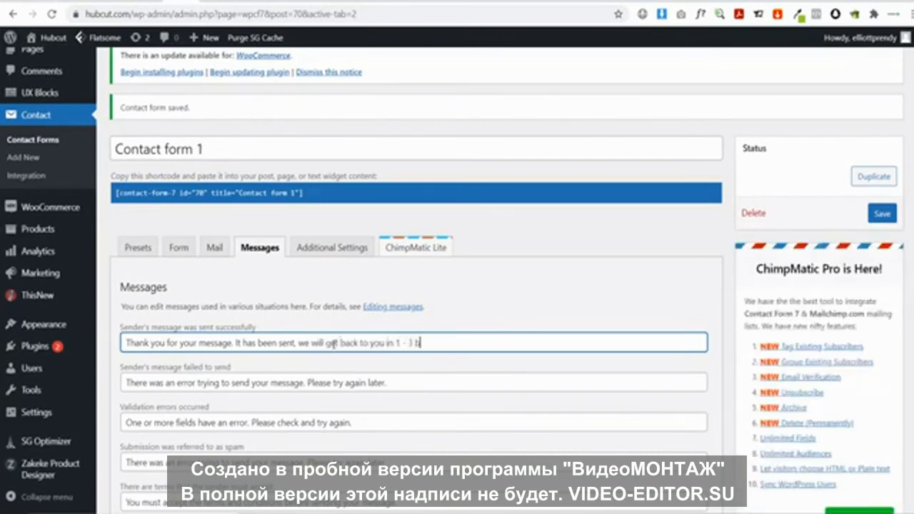
{"action": "type", "text": "usiness days"}
{"action": "scroll", "coordinate": [330, 343], "scroll_direction": "down", "scroll_amount": 10}
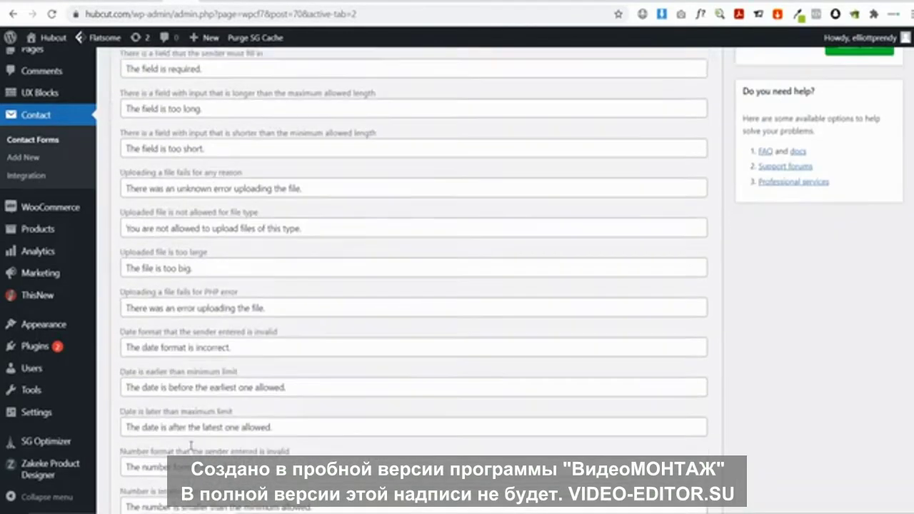
{"action": "key", "text": "Return"}
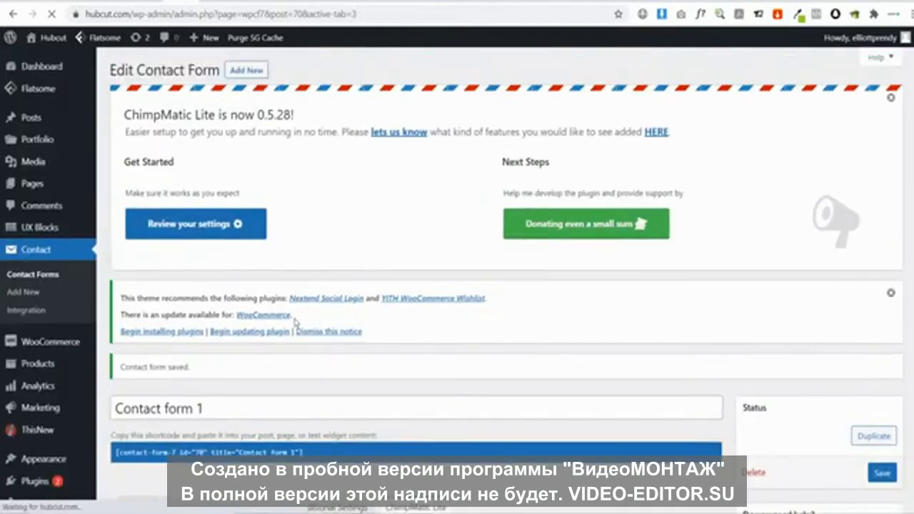
Copy the contact form shortcode and go to the All Pages list
{"action": "scroll", "coordinate": [293, 321], "scroll_direction": "down", "scroll_amount": 3}
{"action": "left_click", "coordinate": [143, 325]}
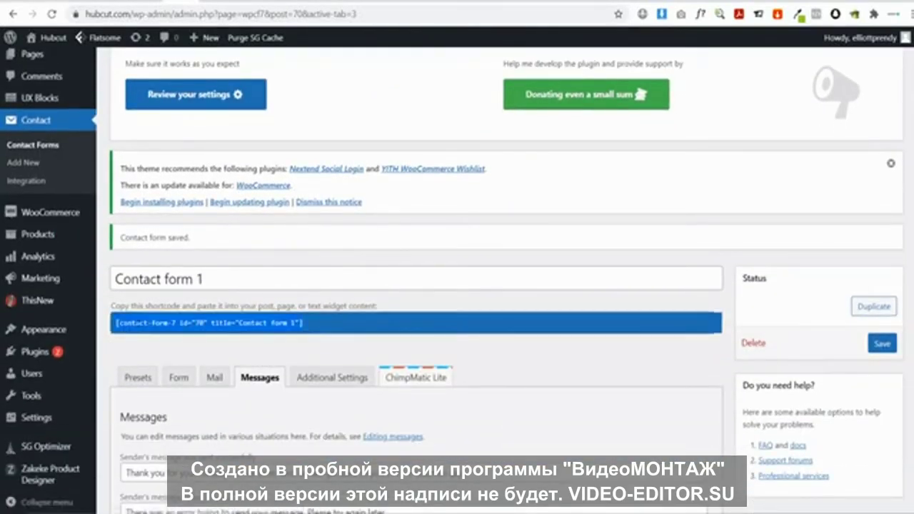
{"action": "scroll", "coordinate": [94, 199], "scroll_direction": "up", "scroll_amount": 1}
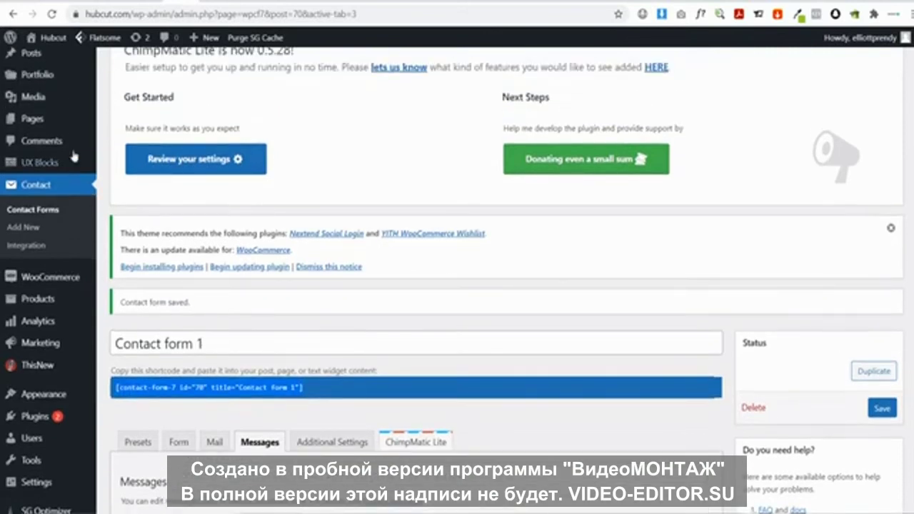
{"action": "mouse_move", "coordinate": [97, 126]}
{"action": "left_click", "coordinate": [126, 126]}
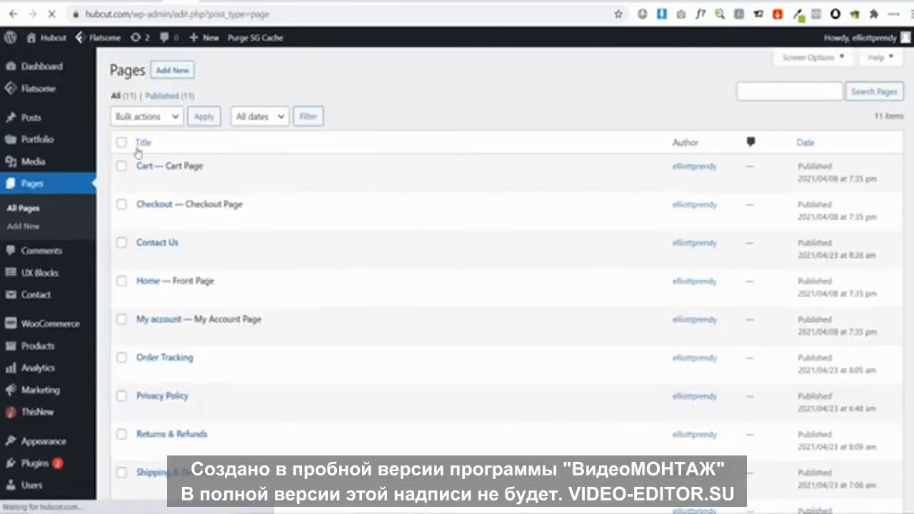
Add a page header to Contact Us with Scroll To Navigation content and centred title
{"action": "left_click", "coordinate": [191, 260]}
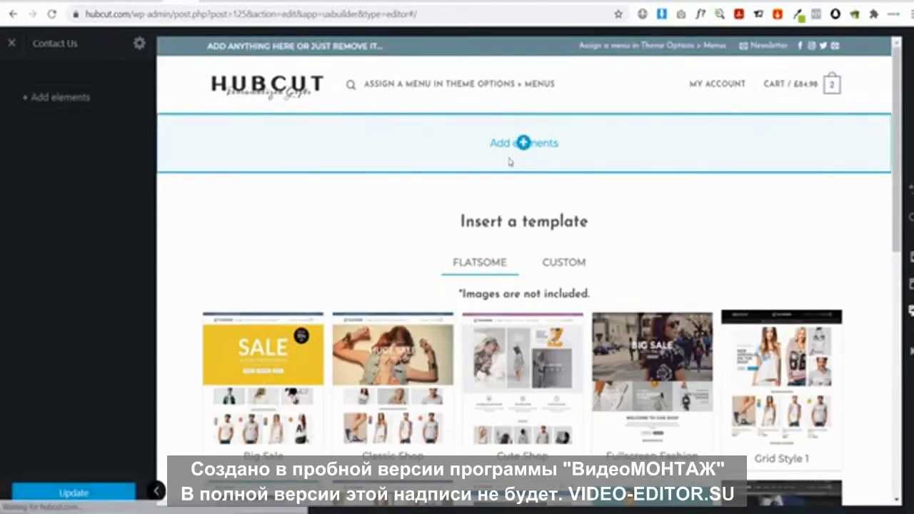
{"action": "left_click", "coordinate": [524, 143]}
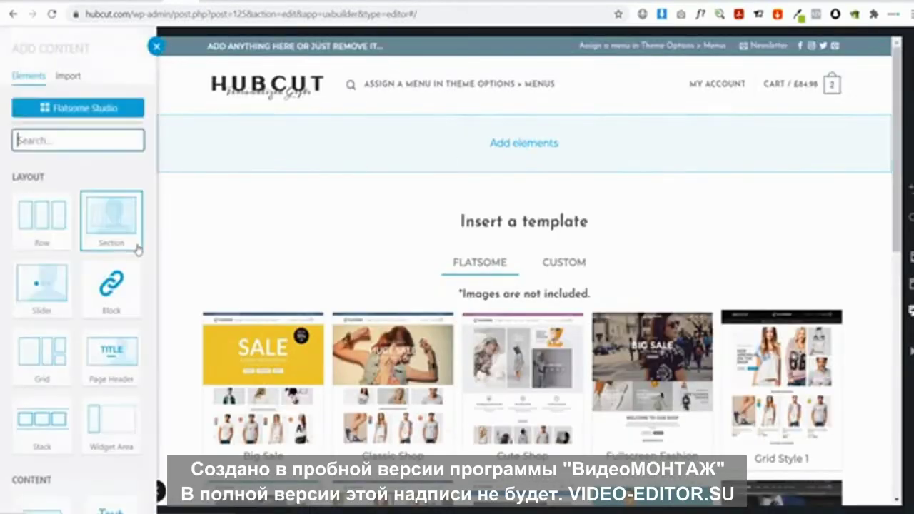
{"action": "left_click", "coordinate": [112, 350]}
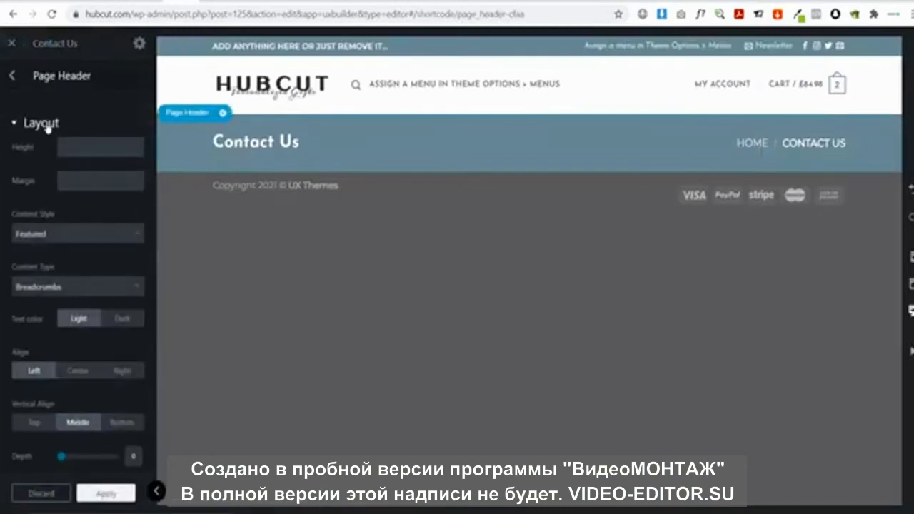
{"action": "left_click", "coordinate": [57, 286]}
{"action": "left_click", "coordinate": [58, 349]}
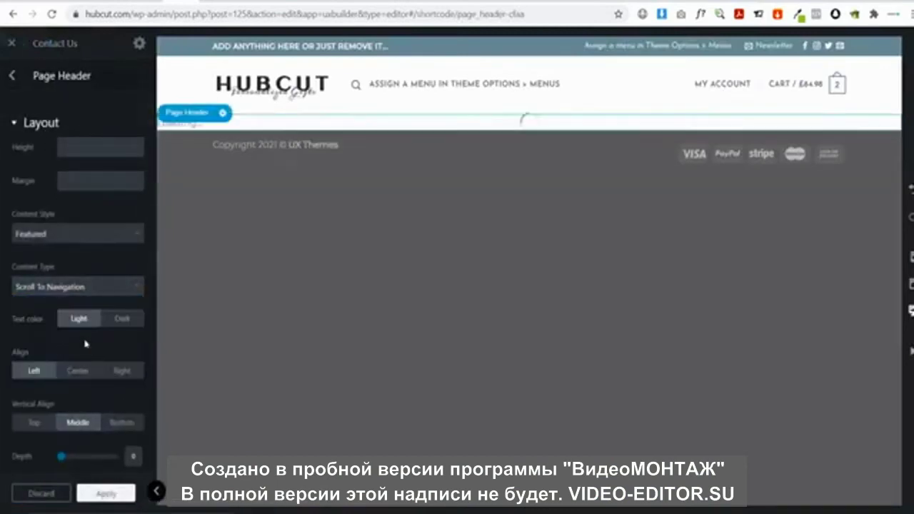
{"action": "left_click", "coordinate": [78, 370]}
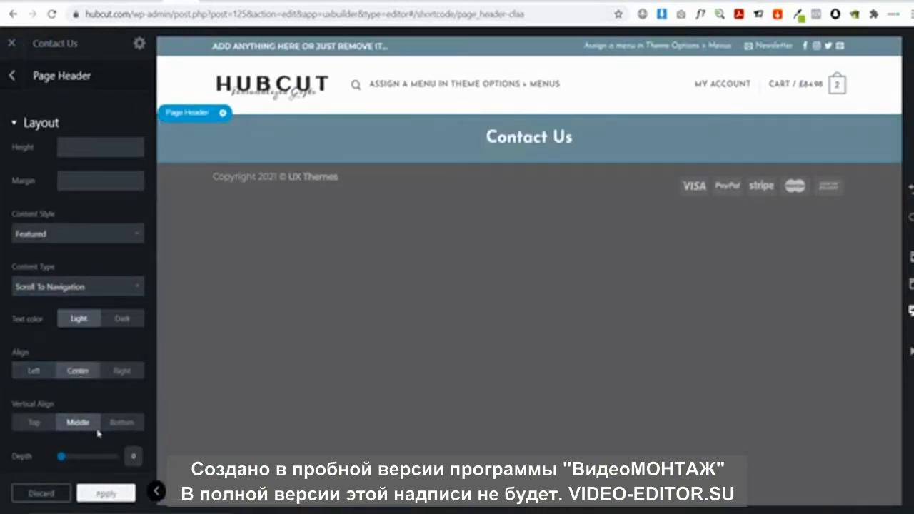
{"action": "left_click", "coordinate": [11, 75]}
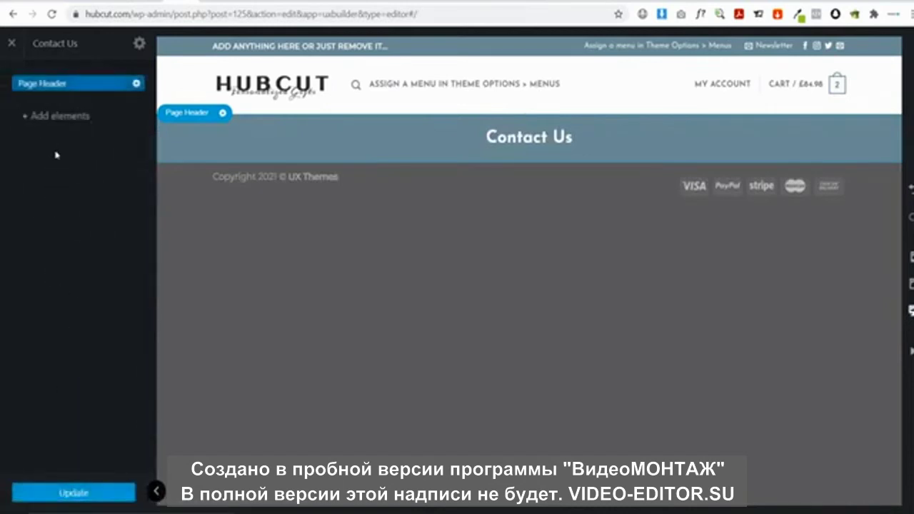
Add a gap below the header, then a one-column row
{"action": "left_click", "coordinate": [57, 116]}
{"action": "type", "text": "ga"}
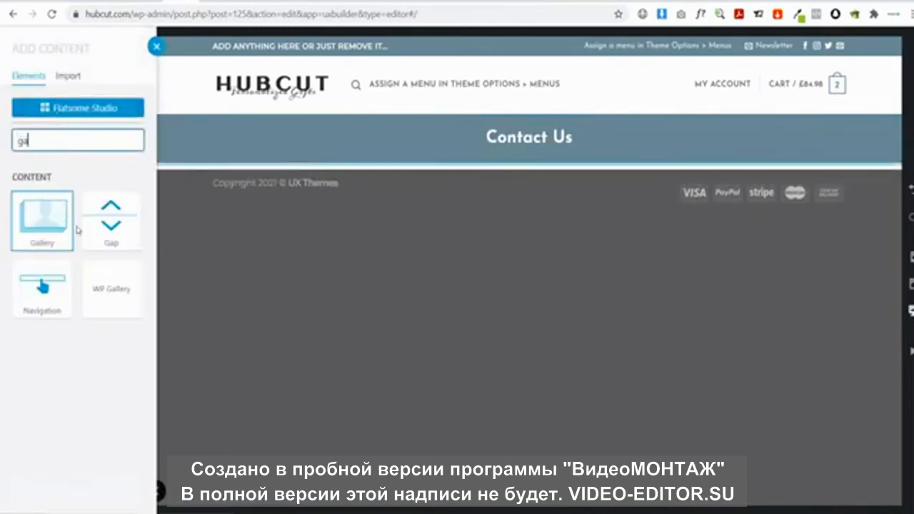
{"action": "left_click", "coordinate": [111, 222]}
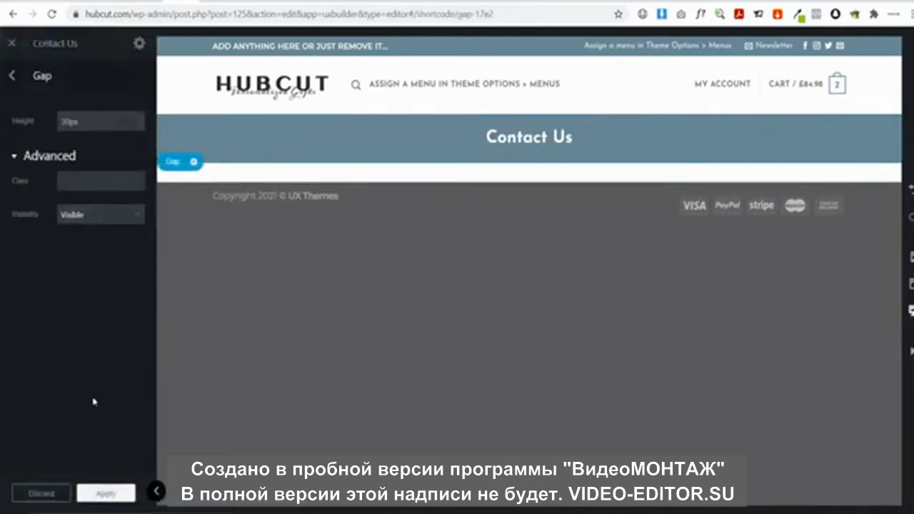
{"action": "left_click", "coordinate": [106, 493]}
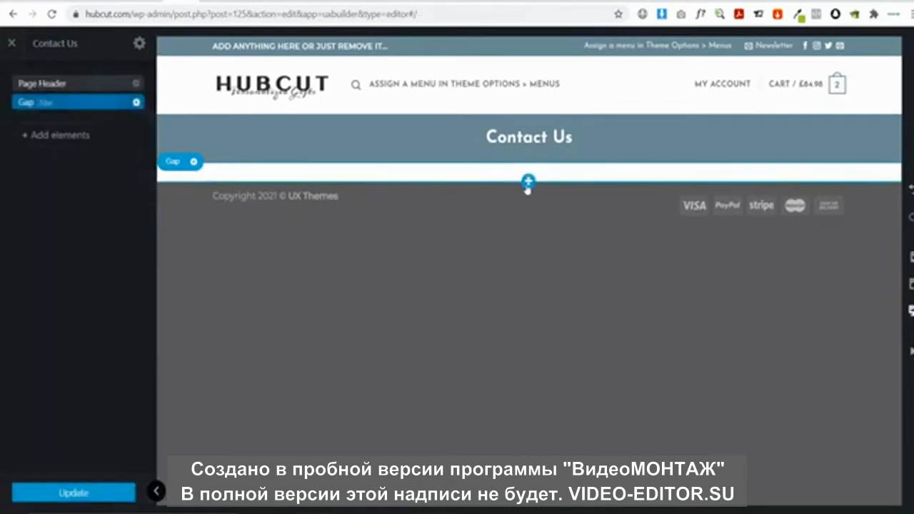
{"action": "left_click", "coordinate": [528, 184]}
{"action": "left_click", "coordinate": [40, 229]}
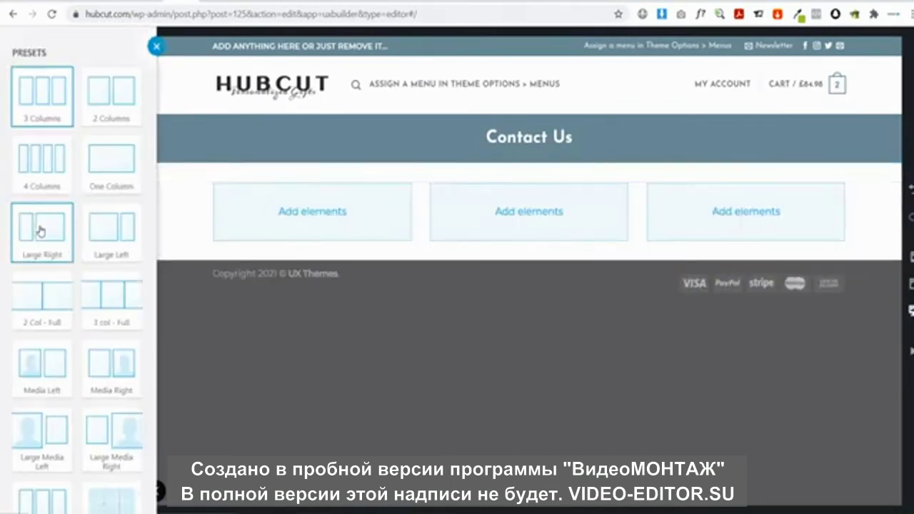
{"action": "left_click", "coordinate": [96, 155]}
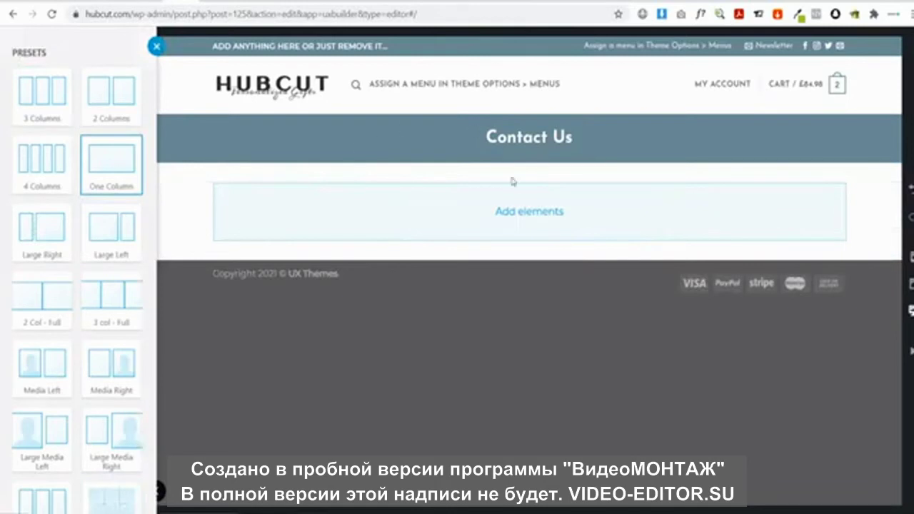
Put the contact form shortcode in a text element inside the column and update the page
{"action": "left_click", "coordinate": [526, 211]}
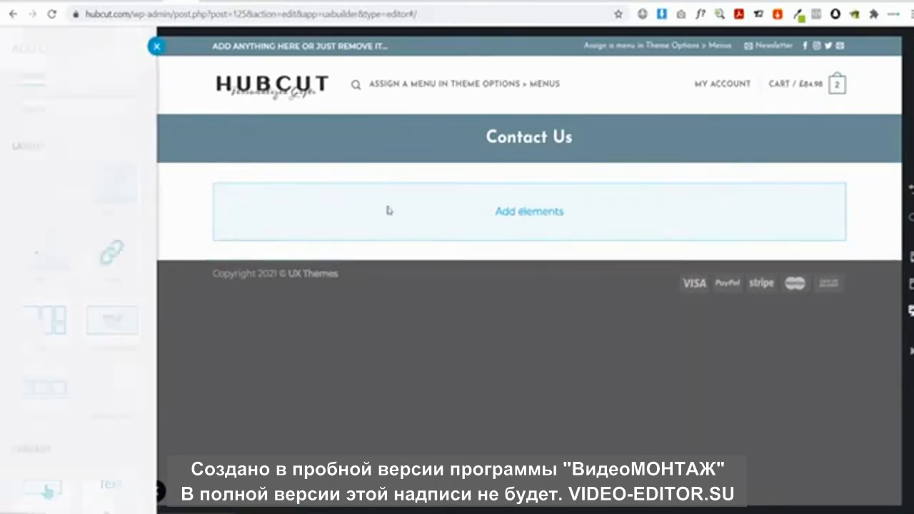
{"action": "type", "text": "text"}
{"action": "left_click", "coordinate": [59, 194]}
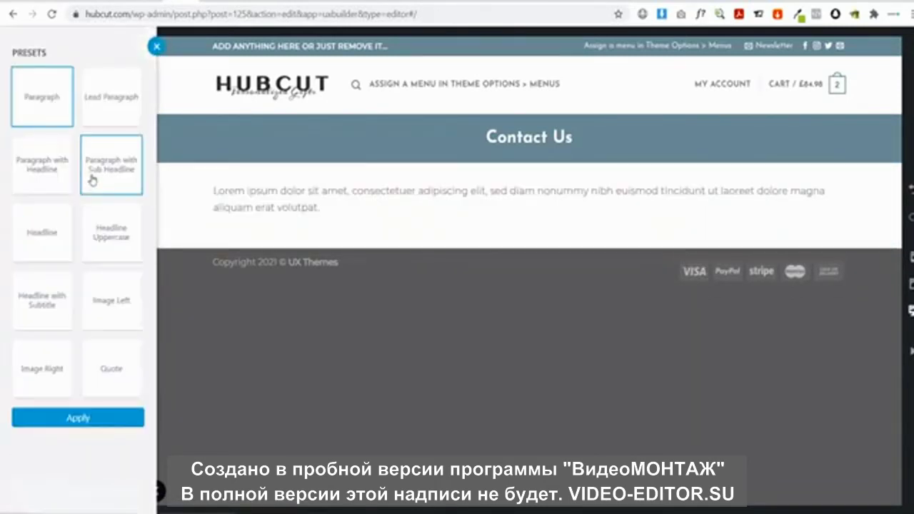
{"action": "left_click", "coordinate": [100, 420]}
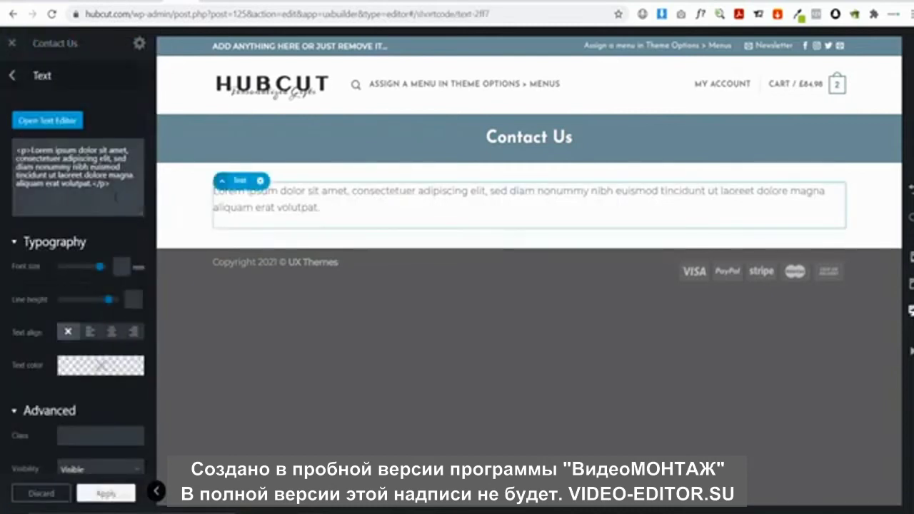
{"action": "key", "text": "ctrl+a"}
{"action": "type", "text": "[contact-form-7 id=\"70\" title=\"Contact form 1\"]"}
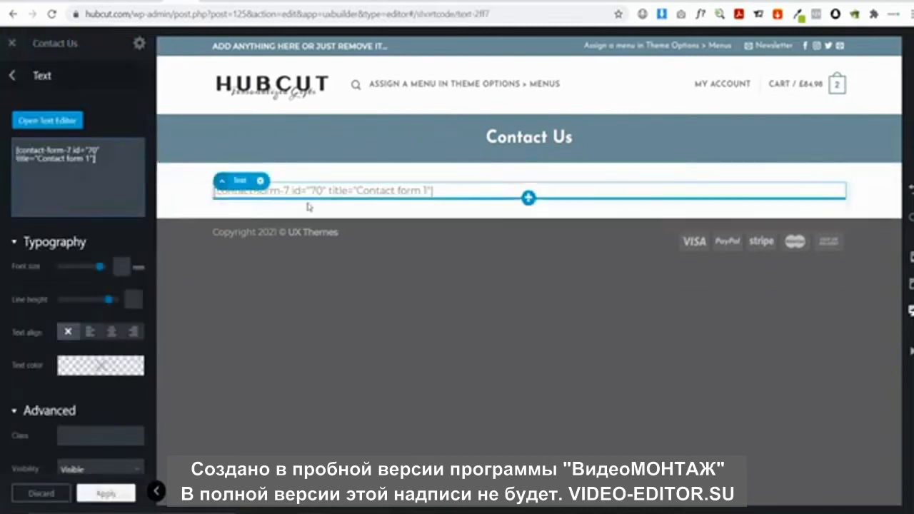
{"action": "left_click", "coordinate": [113, 498]}
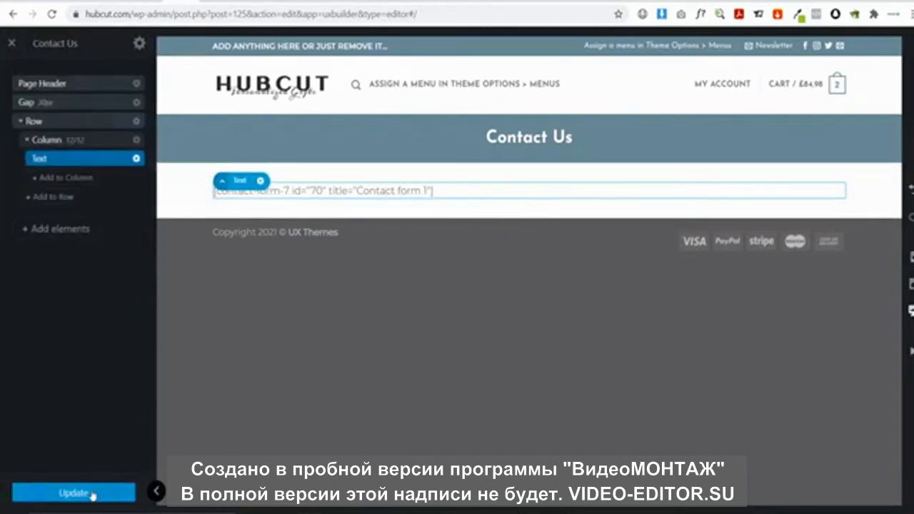
{"action": "left_click", "coordinate": [11, 43]}
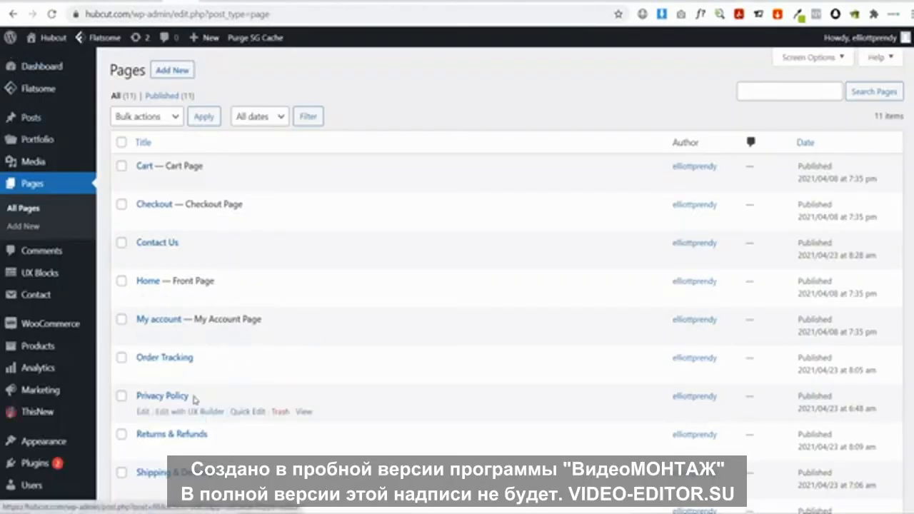
Check the live Contact Us page, then log in to the contact mailbox's webmail
{"action": "scroll", "coordinate": [197, 404], "scroll_direction": "down", "scroll_amount": 3}
{"action": "scroll", "coordinate": [205, 423], "scroll_direction": "up", "scroll_amount": 3}
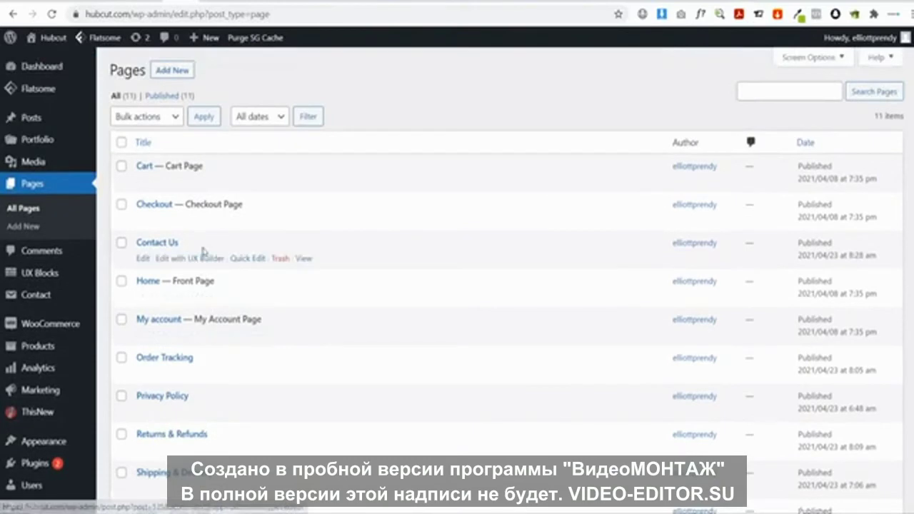
{"action": "left_click", "coordinate": [303, 259]}
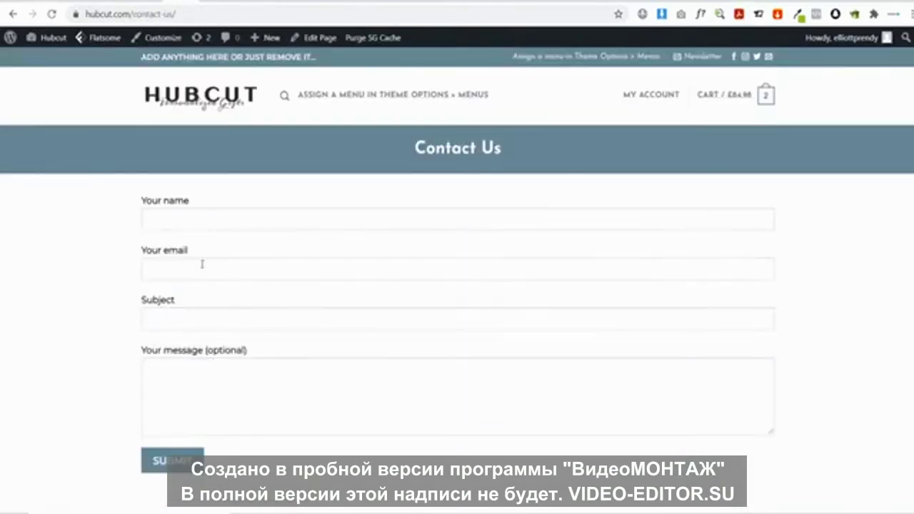
{"action": "scroll", "coordinate": [201, 259], "scroll_direction": "down", "scroll_amount": 1}
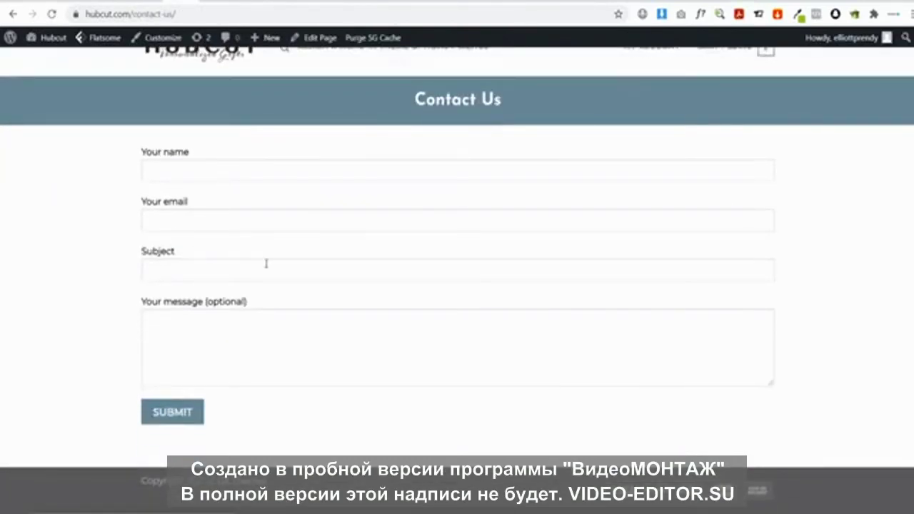
{"action": "scroll", "coordinate": [224, 228], "scroll_direction": "up", "scroll_amount": 1}
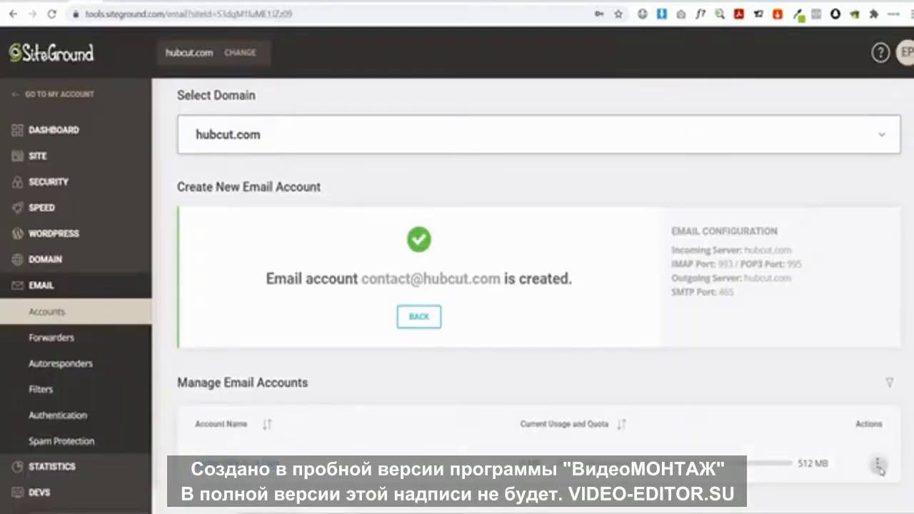
{"action": "left_click", "coordinate": [877, 463]}
{"action": "left_click", "coordinate": [817, 339]}
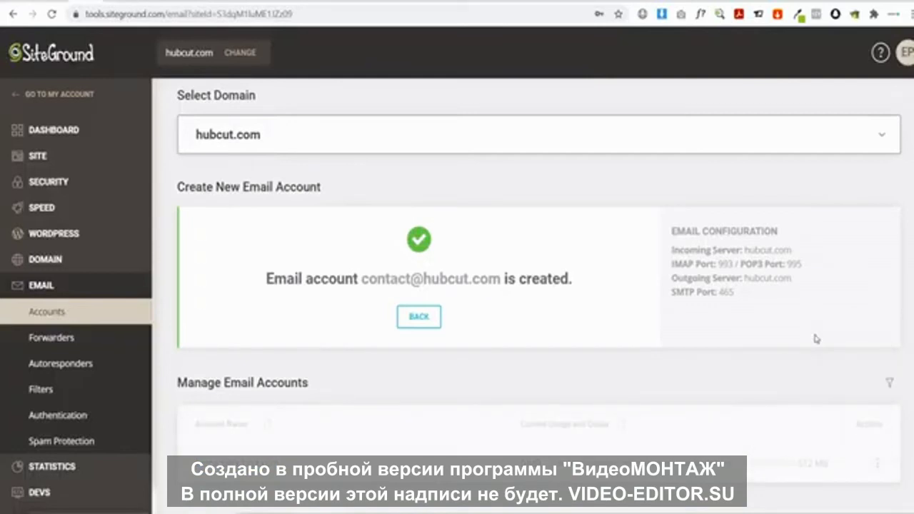
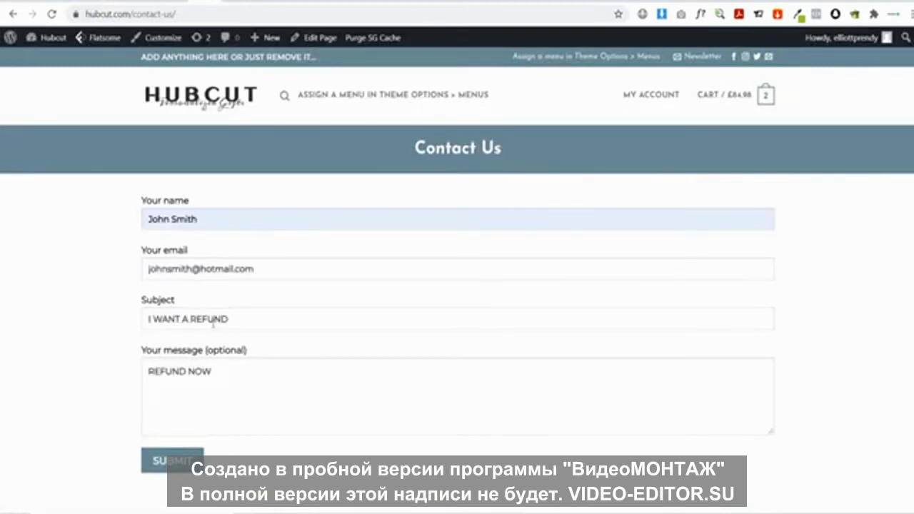
Submit the test refund enquiry on the Contact Us form and switch to the webmail inbox
{"action": "left_click", "coordinate": [150, 461]}
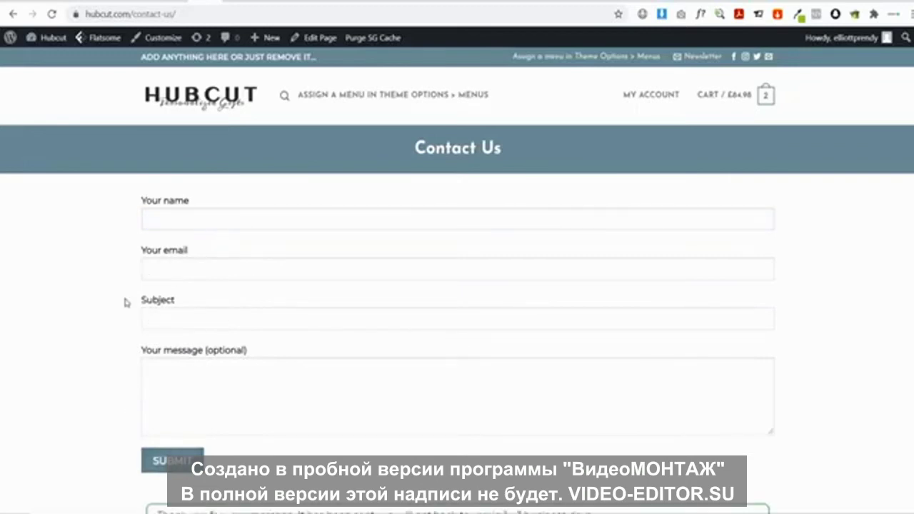
{"action": "left_click", "coordinate": [138, 3]}
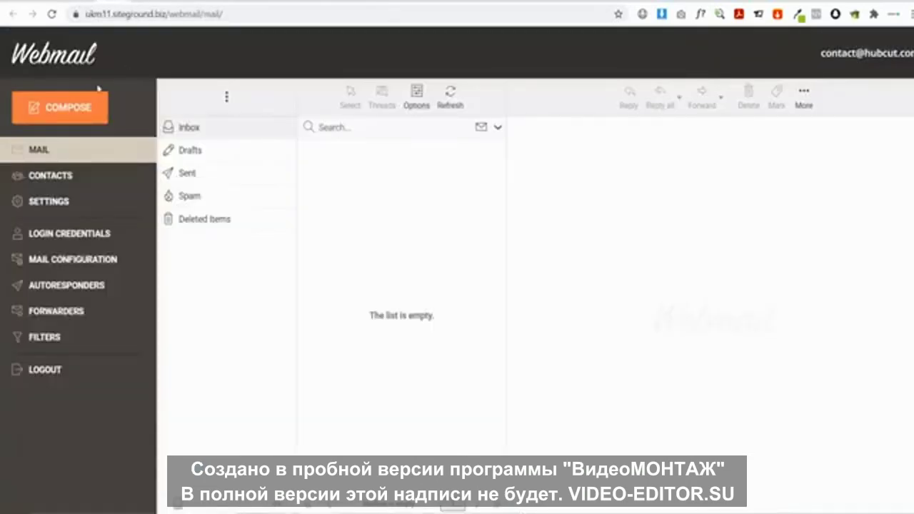
Refresh the webmail inbox and read the Hubcut 'I WANT A REFUND' message
{"action": "left_click", "coordinate": [200, 129]}
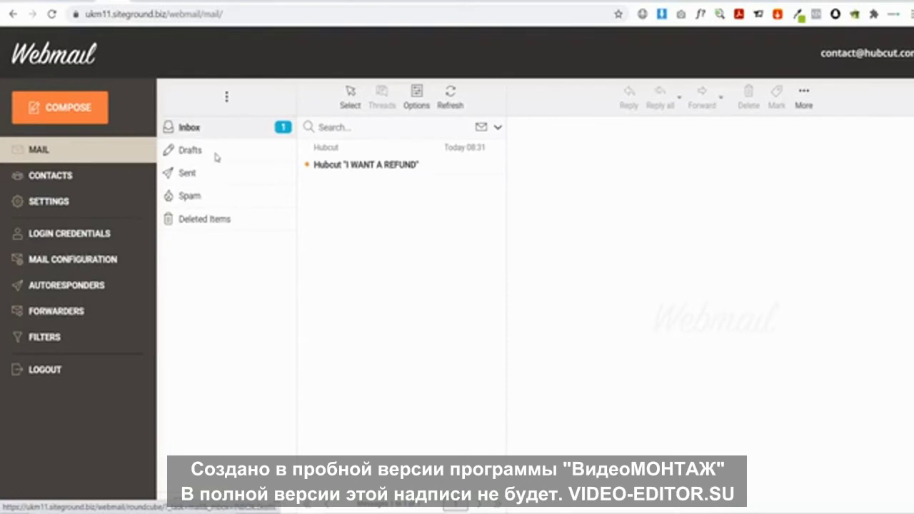
{"action": "left_click", "coordinate": [350, 163]}
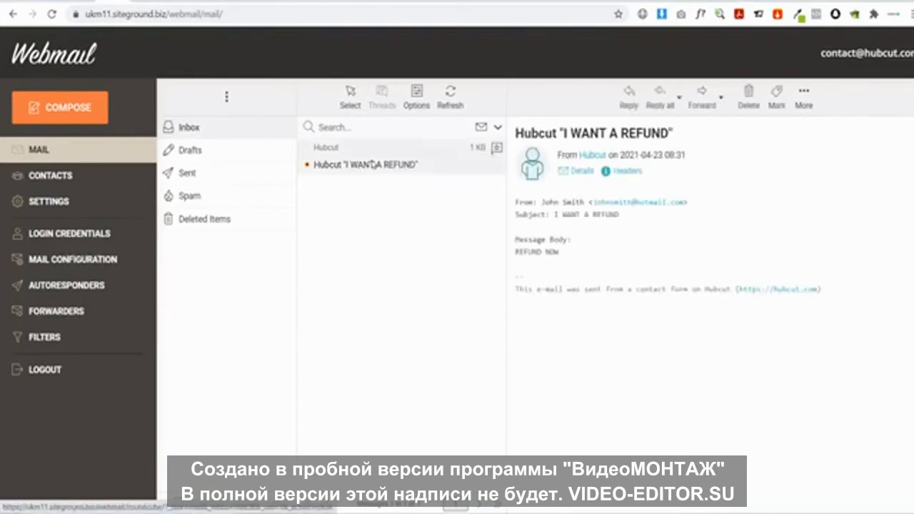
{"action": "double_click", "coordinate": [529, 251]}
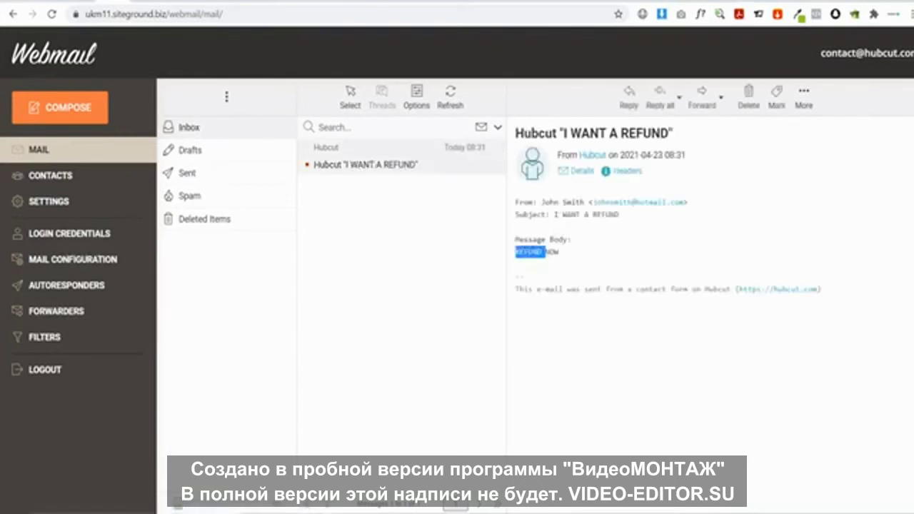
{"action": "left_click", "coordinate": [600, 249]}
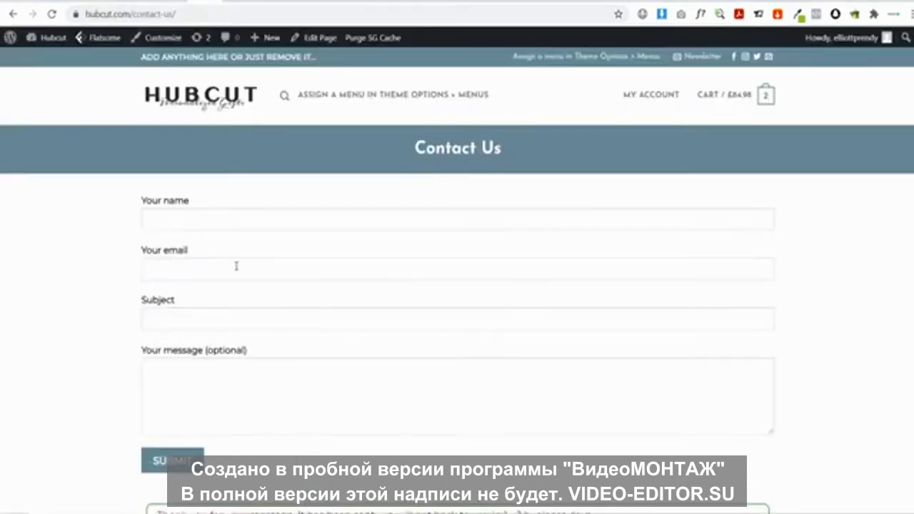
{"action": "scroll", "coordinate": [235, 265], "scroll_direction": "down", "scroll_amount": 1}
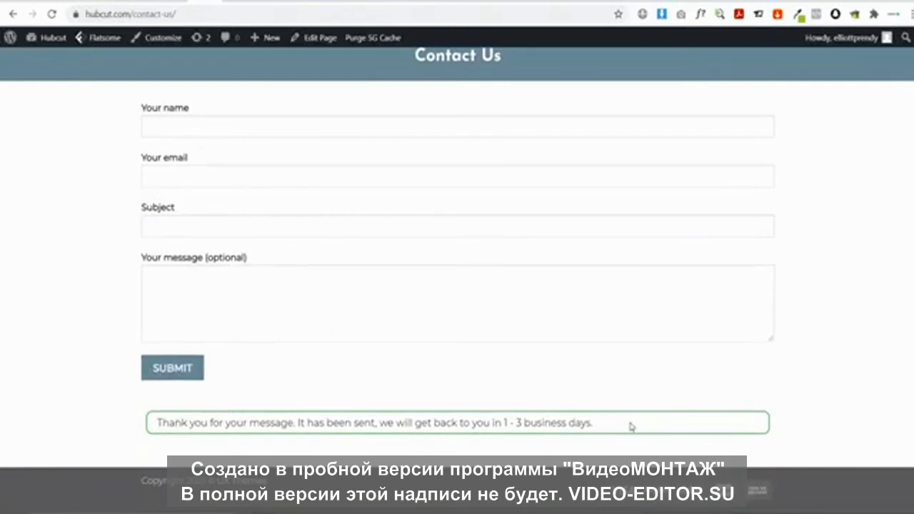
In UX Builder, add a centred Text element promising replies in 1 - 3 business days
{"action": "scroll", "coordinate": [632, 423], "scroll_direction": "up", "scroll_amount": 1}
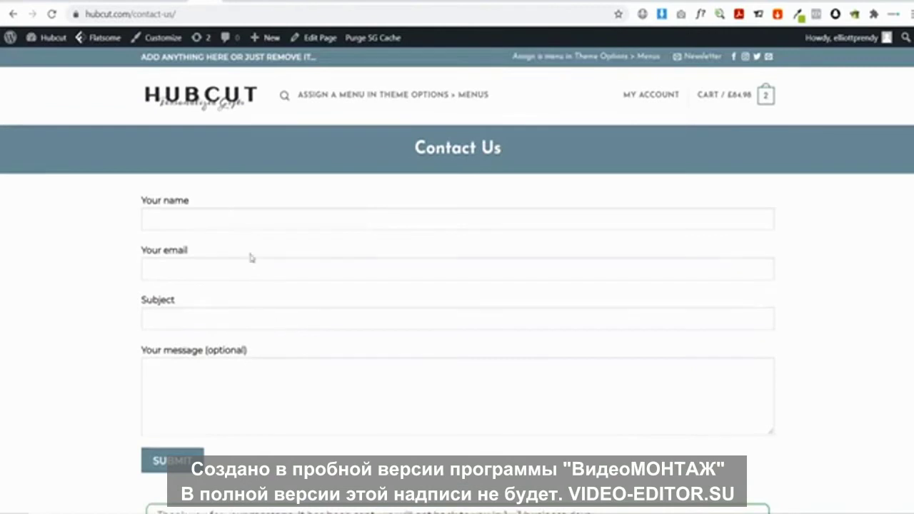
{"action": "scroll", "coordinate": [341, 257], "scroll_direction": "down", "scroll_amount": 2}
{"action": "scroll", "coordinate": [340, 257], "scroll_direction": "up", "scroll_amount": 2}
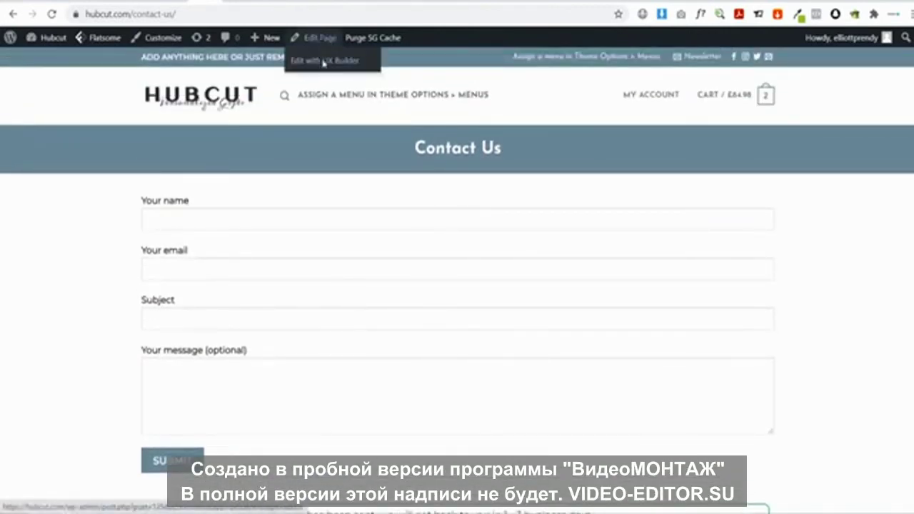
{"action": "left_click", "coordinate": [323, 62]}
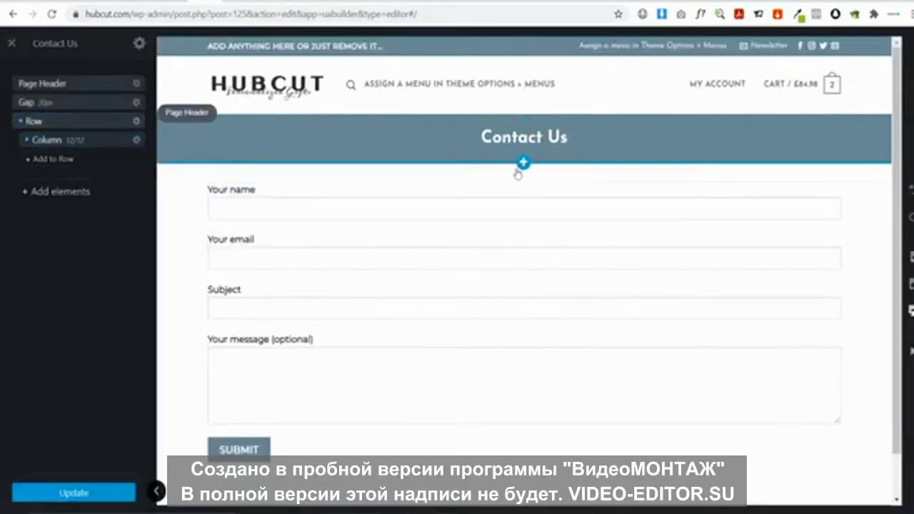
{"action": "left_click", "coordinate": [524, 182]}
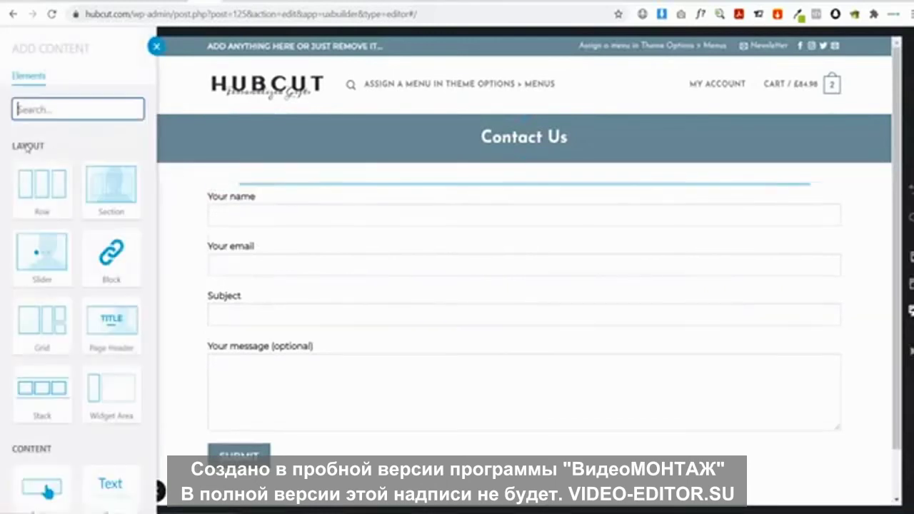
{"action": "type", "text": "te"}
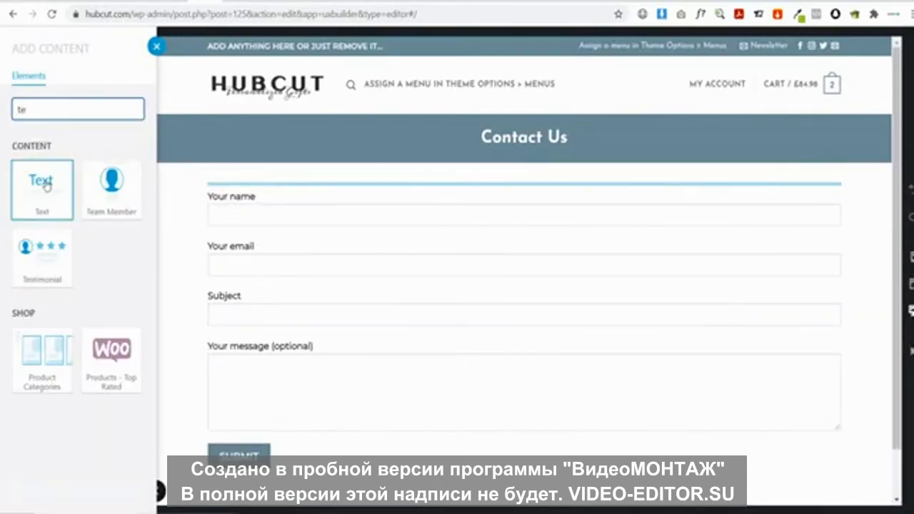
{"action": "left_click", "coordinate": [41, 183]}
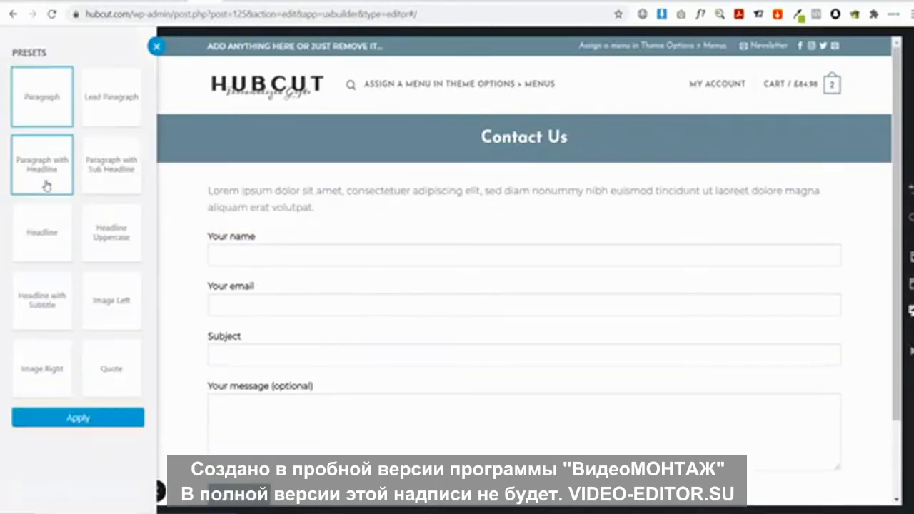
{"action": "left_click", "coordinate": [69, 419]}
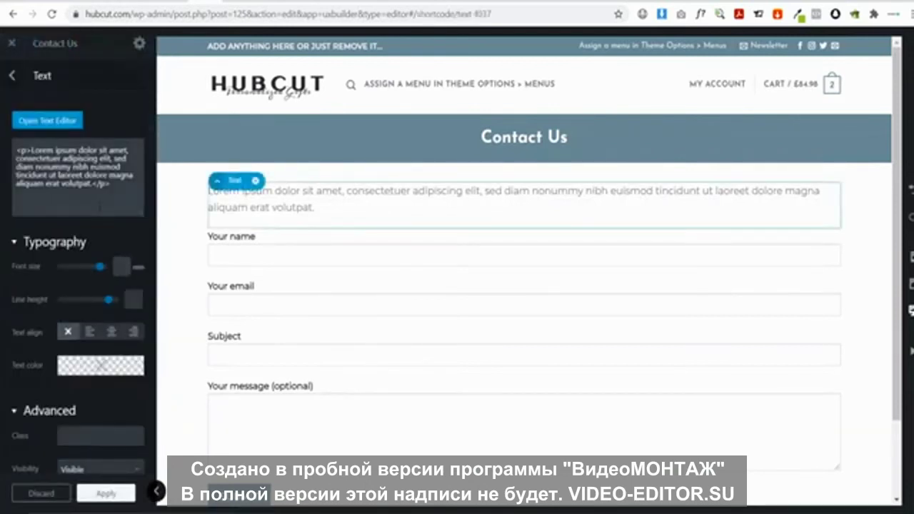
{"action": "left_click_drag", "start_coordinate": [111, 183], "coordinate": [0, 125]}
{"action": "key", "text": "BackSpace"}
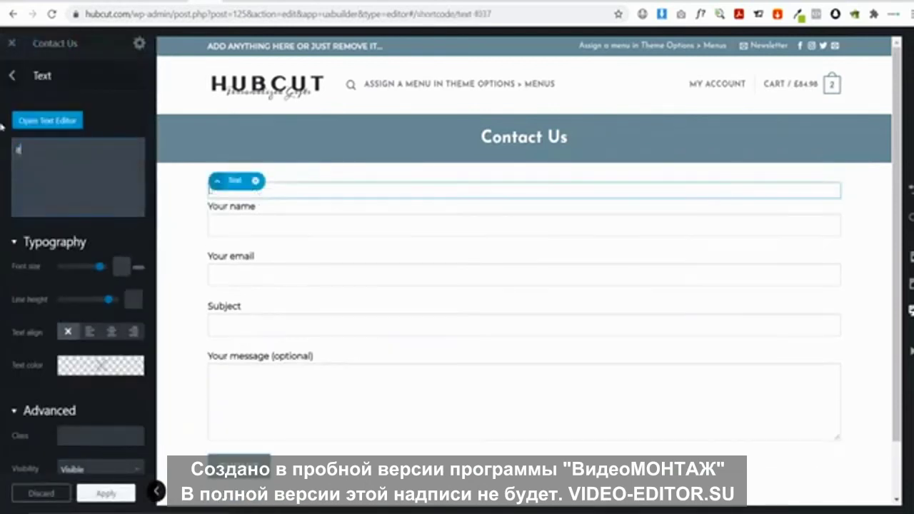
{"action": "type", "text": "If you have any"}
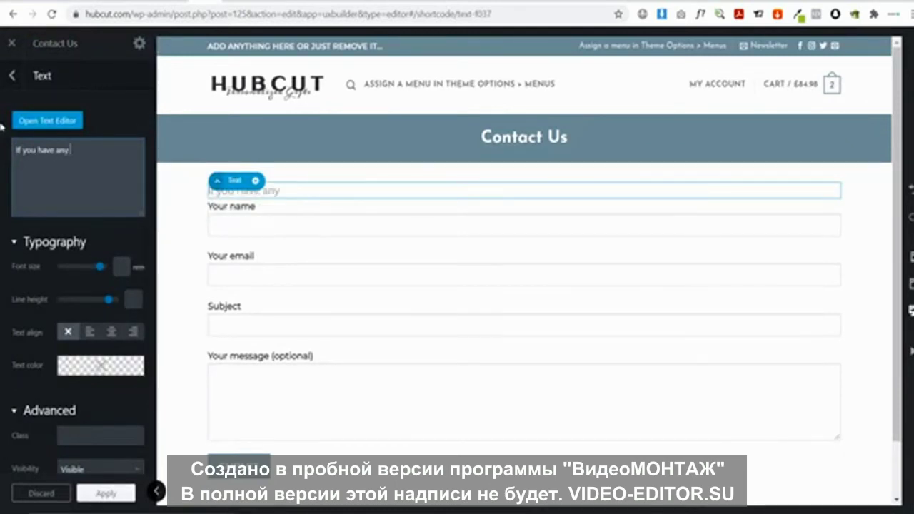
{"action": "type", "text": " issues, pleae"}
{"action": "type", "text": " contact us an"}
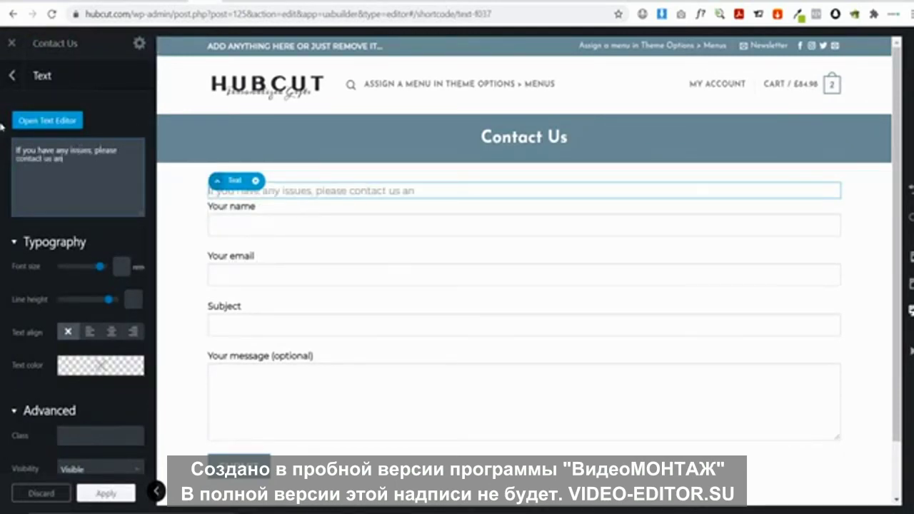
{"action": "type", "text": "d we will aim"}
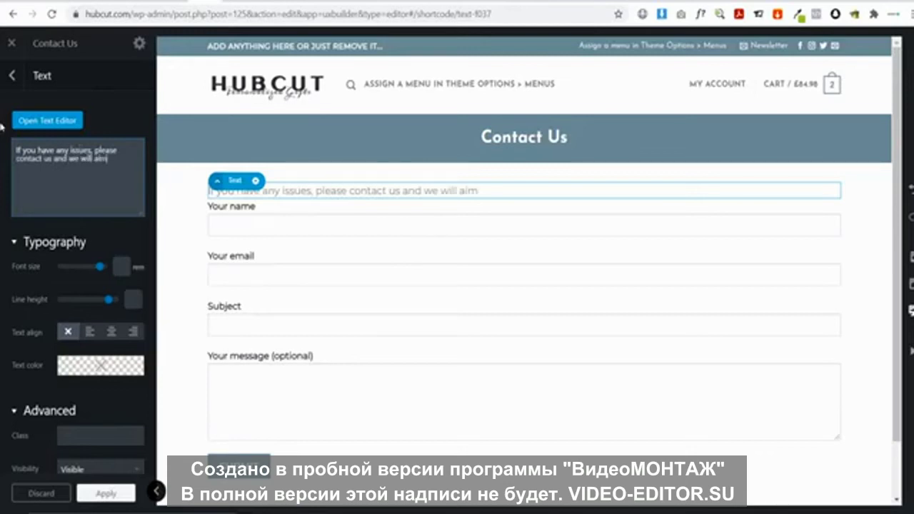
{"action": "type", "text": " to get bakck to you in 1 -"}
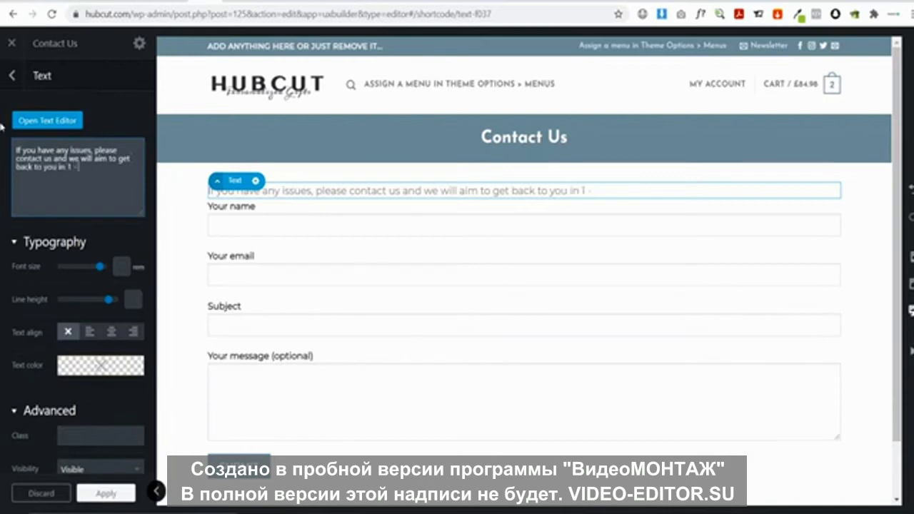
{"action": "type", "text": " 3 business days"}
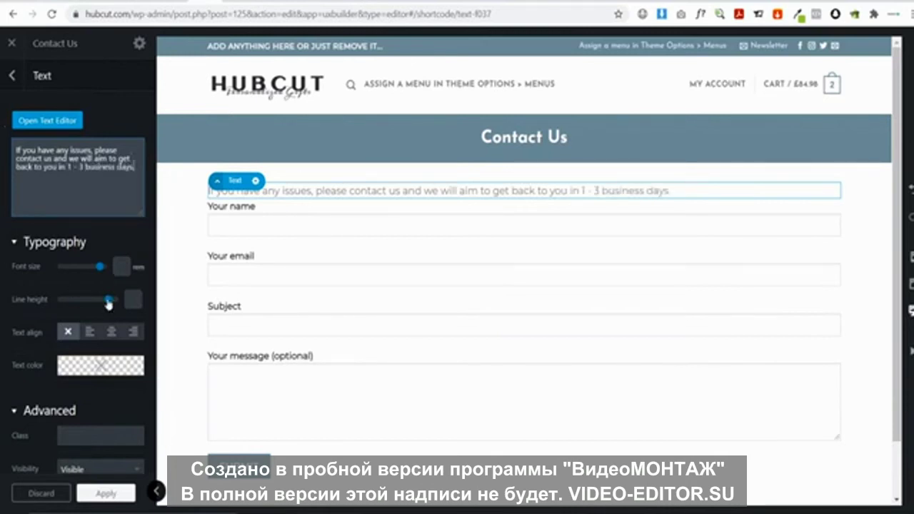
{"action": "left_click", "coordinate": [112, 331]}
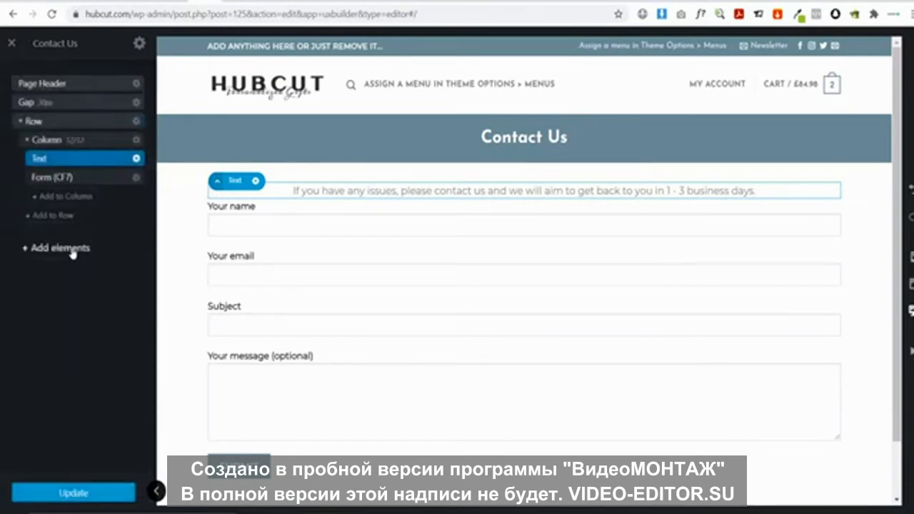
Place a Gap element between the intro text and the form, then update the page
{"action": "left_click", "coordinate": [66, 249]}
{"action": "type", "text": "ga"}
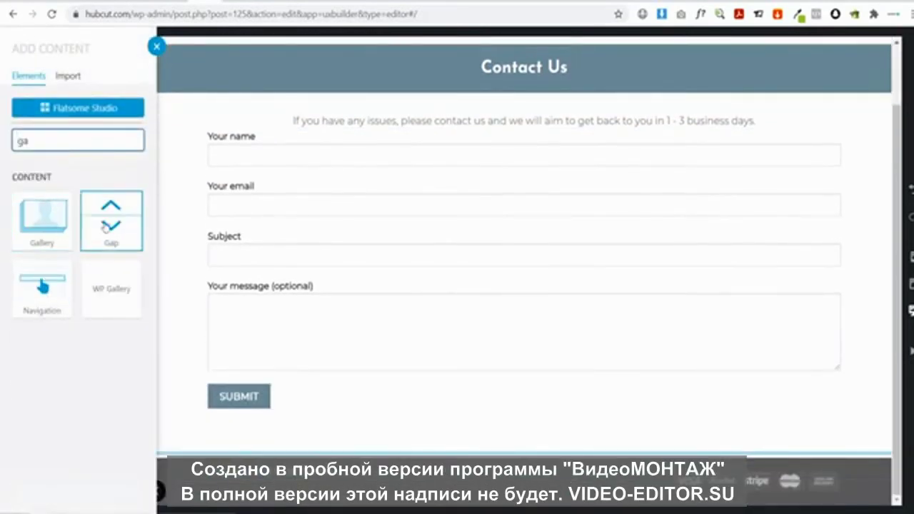
{"action": "left_click", "coordinate": [110, 223]}
{"action": "left_click", "coordinate": [12, 75]}
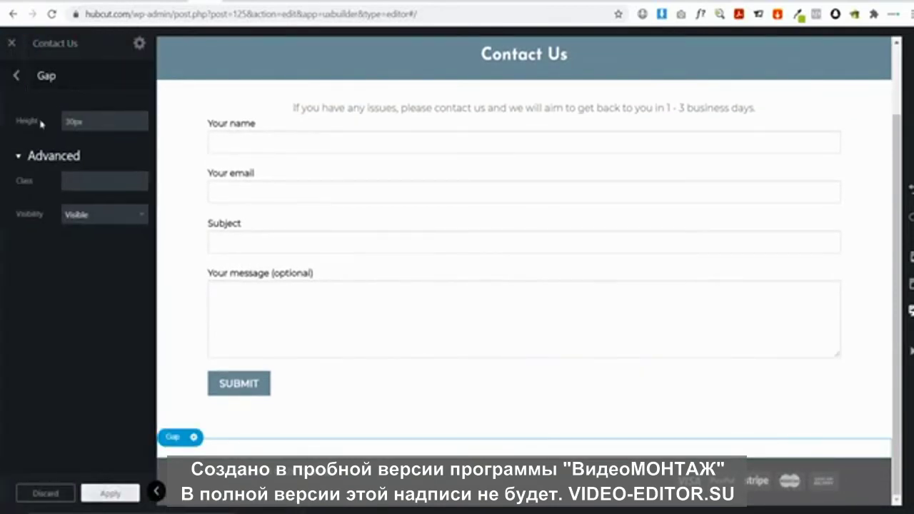
{"action": "left_click_drag", "start_coordinate": [85, 240], "coordinate": [75, 169]}
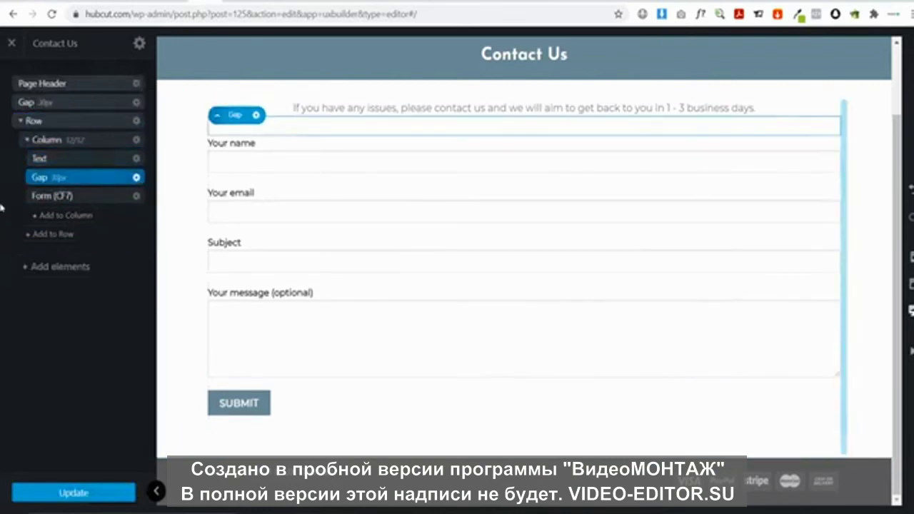
{"action": "left_click", "coordinate": [94, 490]}
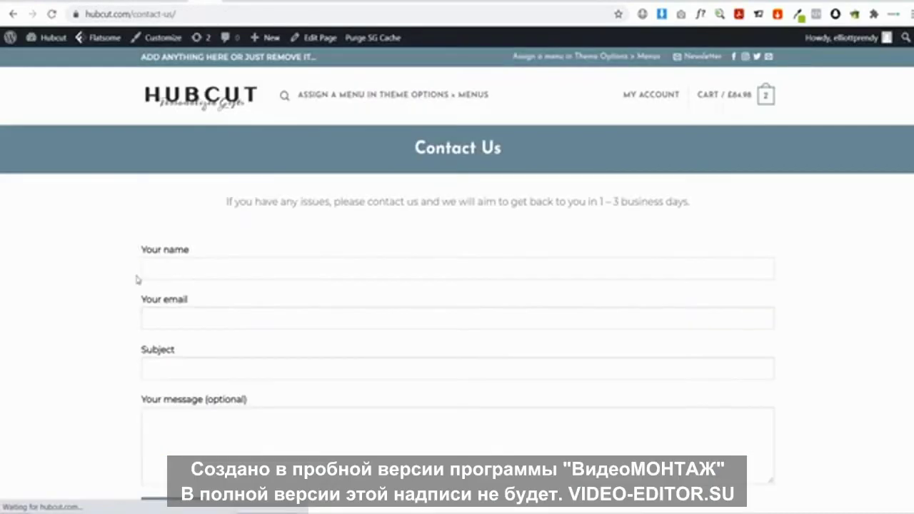
Check the centred 1 - 3 business days intro line above the form on the live Contact Us page
{"action": "left_click_drag", "start_coordinate": [224, 210], "coordinate": [736, 209]}
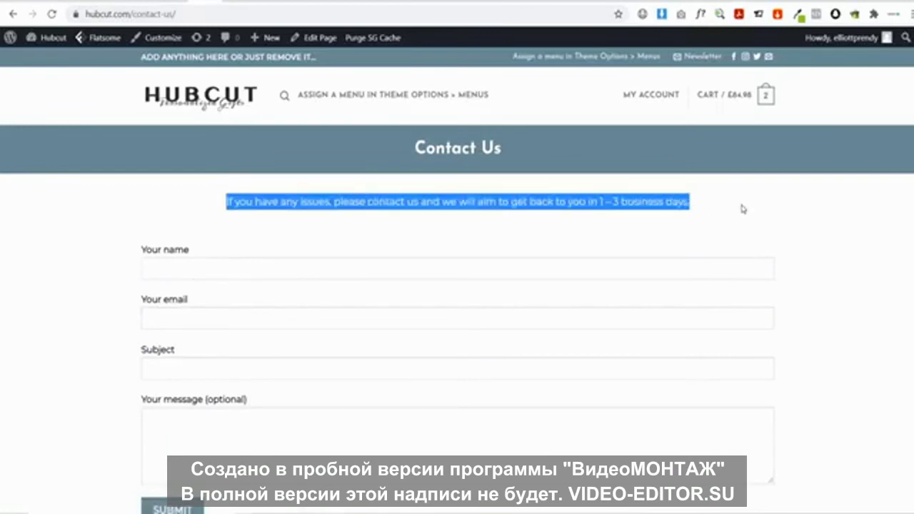
{"action": "left_click", "coordinate": [742, 209]}
{"action": "triple_click", "coordinate": [619, 203]}
{"action": "left_click", "coordinate": [604, 213]}
{"action": "scroll", "coordinate": [440, 380], "scroll_direction": "down", "scroll_amount": 1}
{"action": "scroll", "coordinate": [400, 401], "scroll_direction": "up", "scroll_amount": 1}
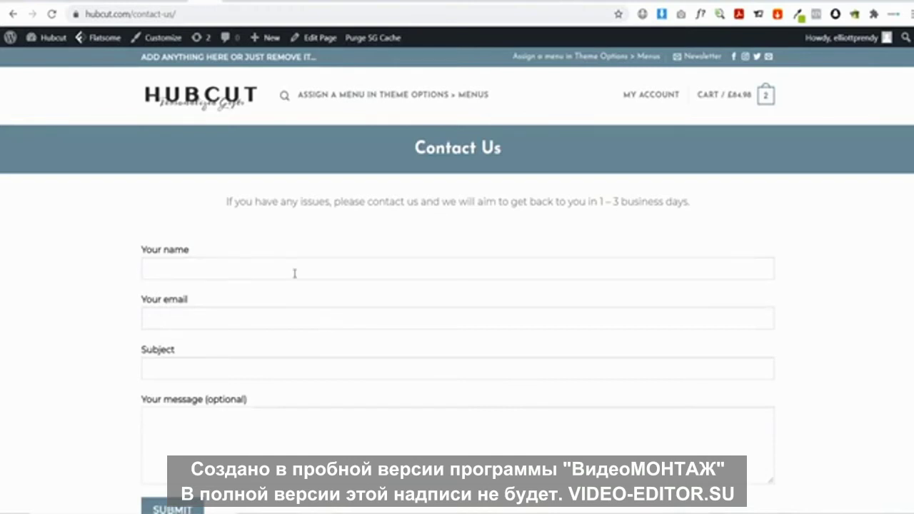
{"action": "scroll", "coordinate": [294, 274], "scroll_direction": "down", "scroll_amount": 1}
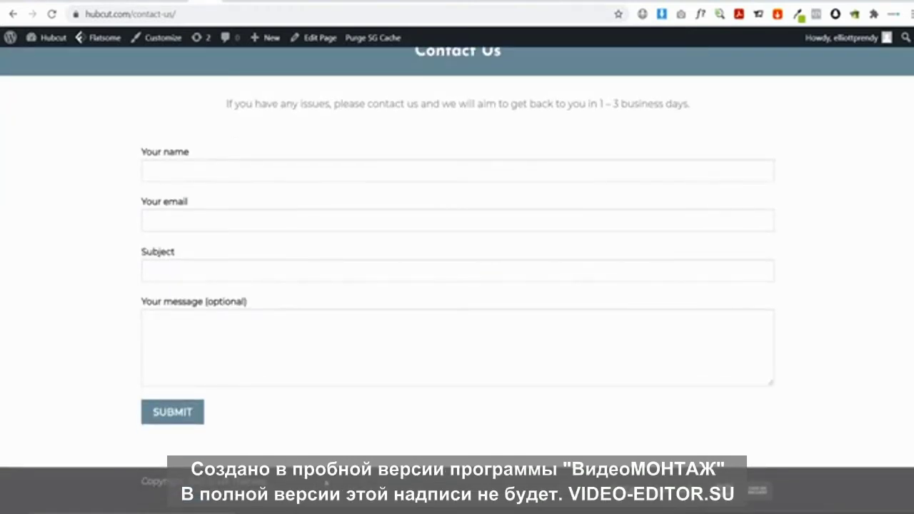
{"action": "scroll", "coordinate": [457, 274], "scroll_direction": "up", "scroll_amount": 1}
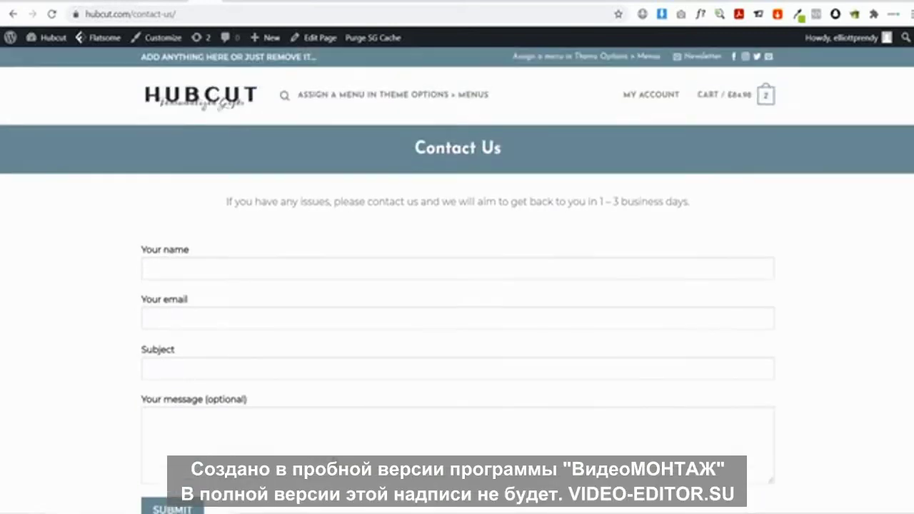
{"action": "scroll", "coordinate": [457, 273], "scroll_direction": "down", "scroll_amount": 1}
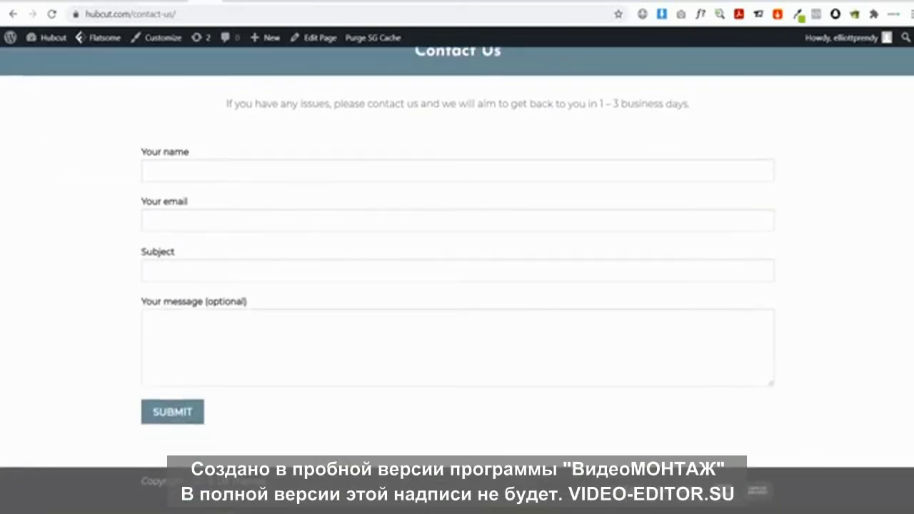
{"action": "scroll", "coordinate": [357, 202], "scroll_direction": "up", "scroll_amount": 1}
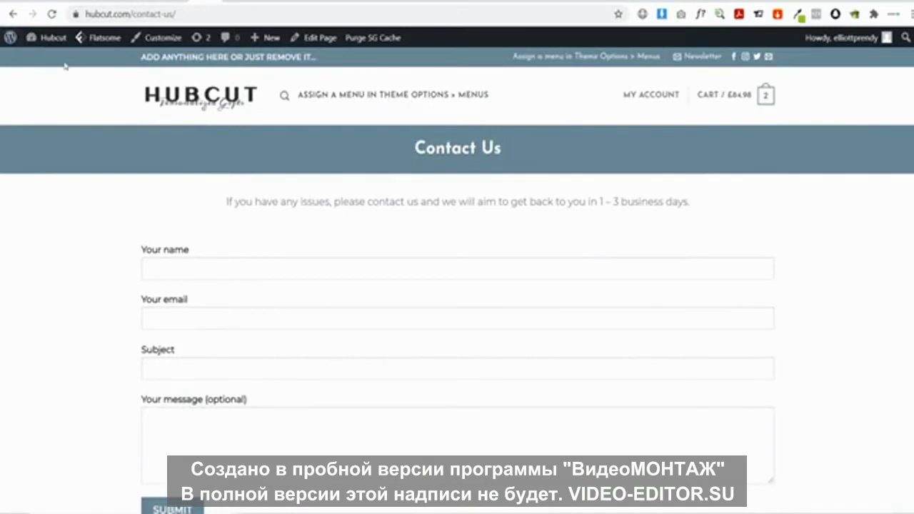
Create a new menu named Help in Appearance > Menus
{"action": "left_click", "coordinate": [51, 40]}
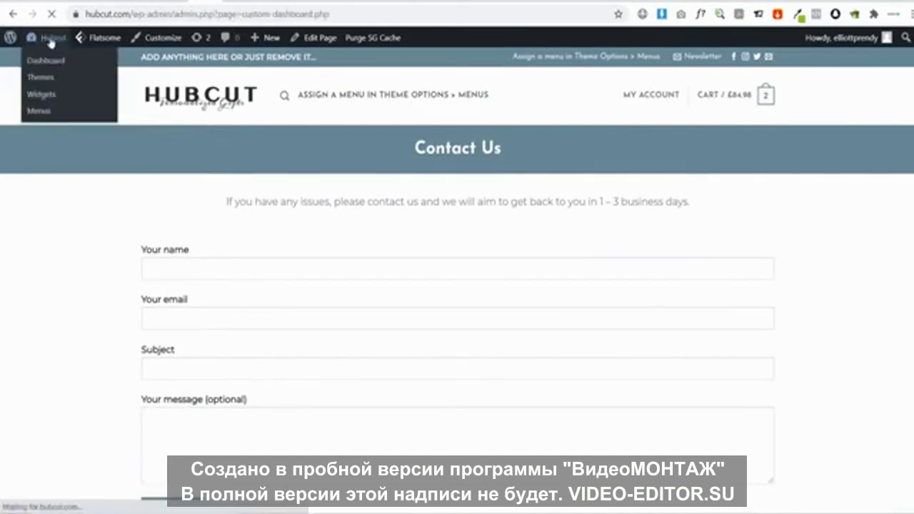
{"action": "mouse_move", "coordinate": [43, 448]}
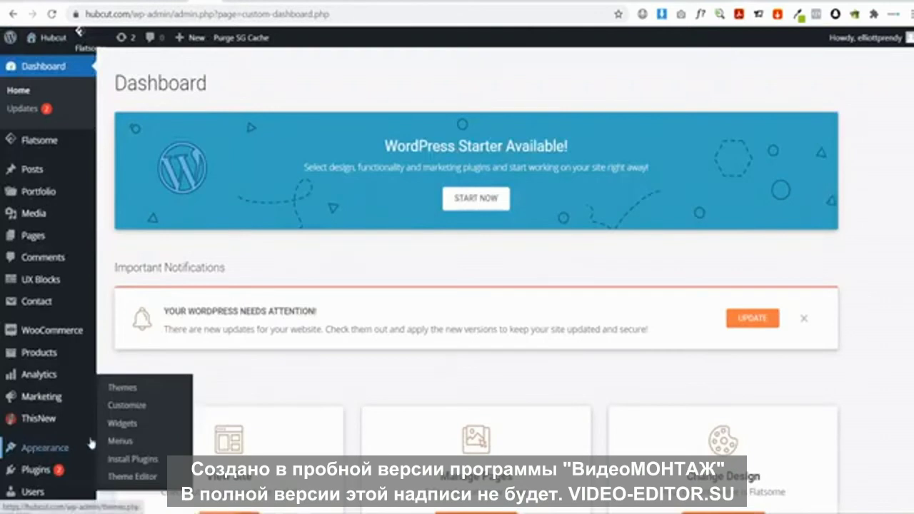
{"action": "left_click", "coordinate": [120, 441]}
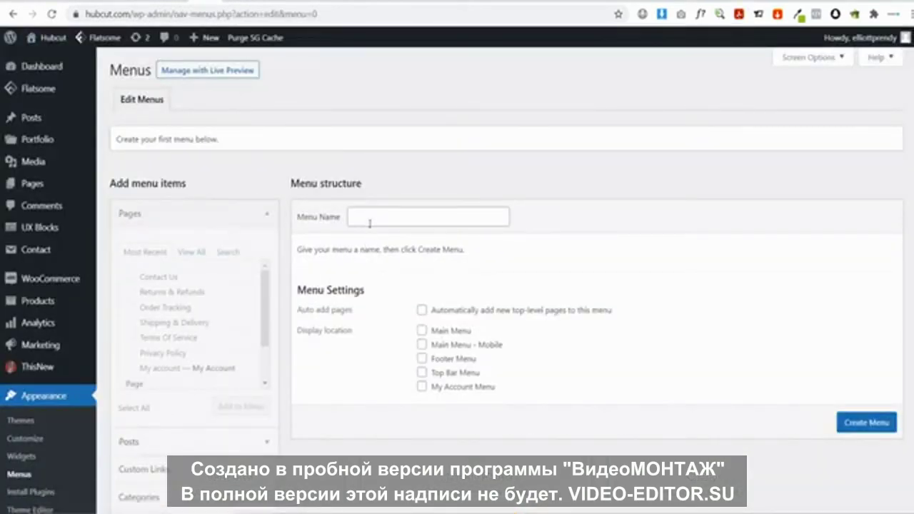
{"action": "left_click", "coordinate": [370, 224]}
{"action": "left_click", "coordinate": [380, 291]}
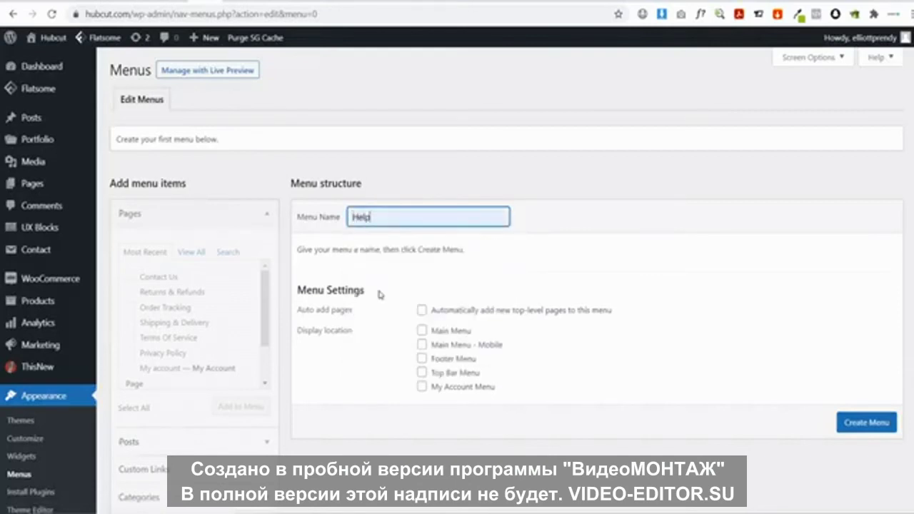
{"action": "left_click", "coordinate": [868, 425]}
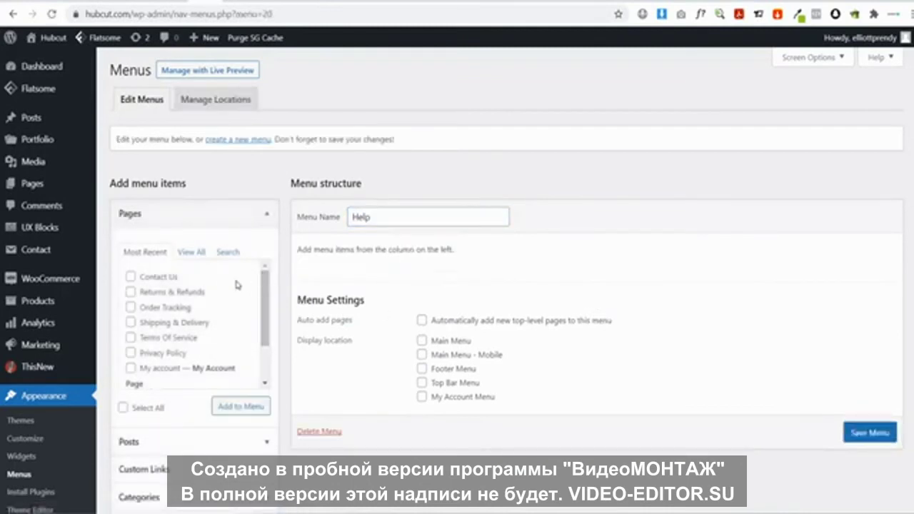
Fill Help with Contact Us, Order Tracking, Shipping & Delivery, Returns & Refunds in that order and save
{"action": "left_click", "coordinate": [131, 307]}
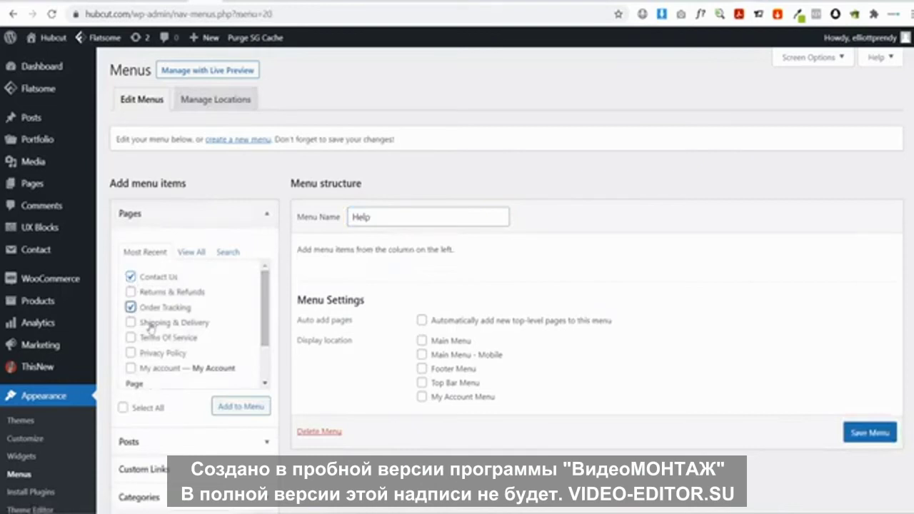
{"action": "left_click", "coordinate": [131, 292]}
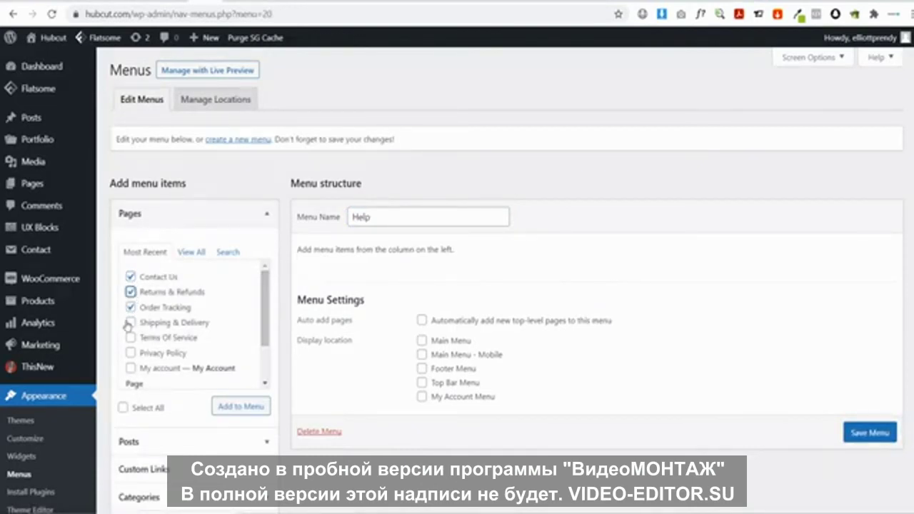
{"action": "left_click", "coordinate": [234, 411]}
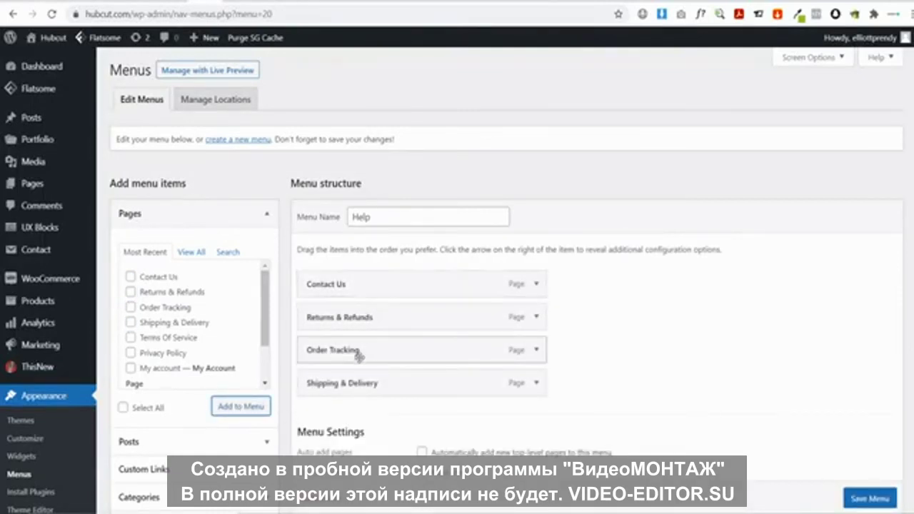
{"action": "left_click_drag", "start_coordinate": [359, 350], "coordinate": [357, 318]}
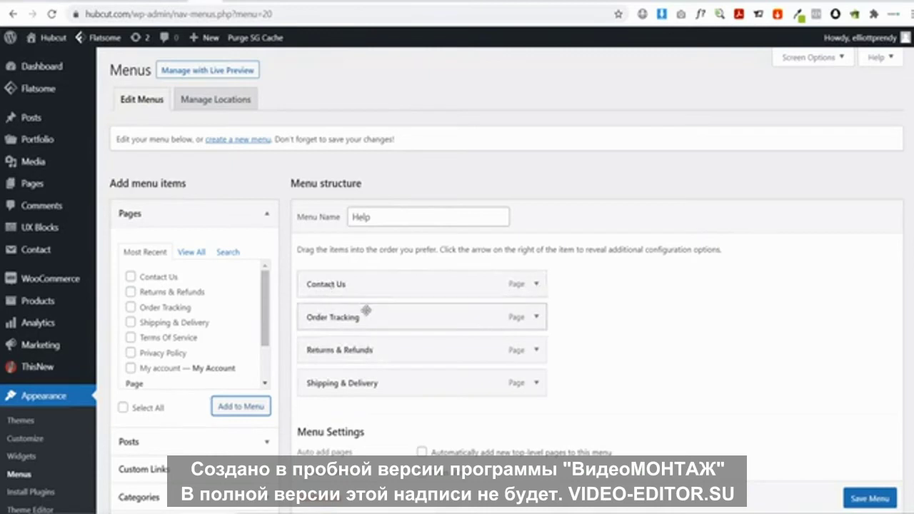
{"action": "left_click_drag", "start_coordinate": [357, 381], "coordinate": [343, 355]}
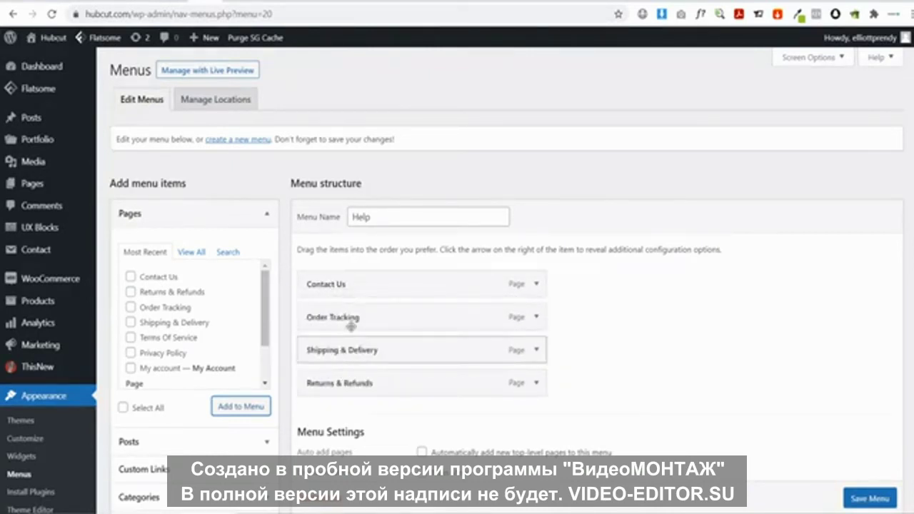
{"action": "left_click", "coordinate": [870, 499]}
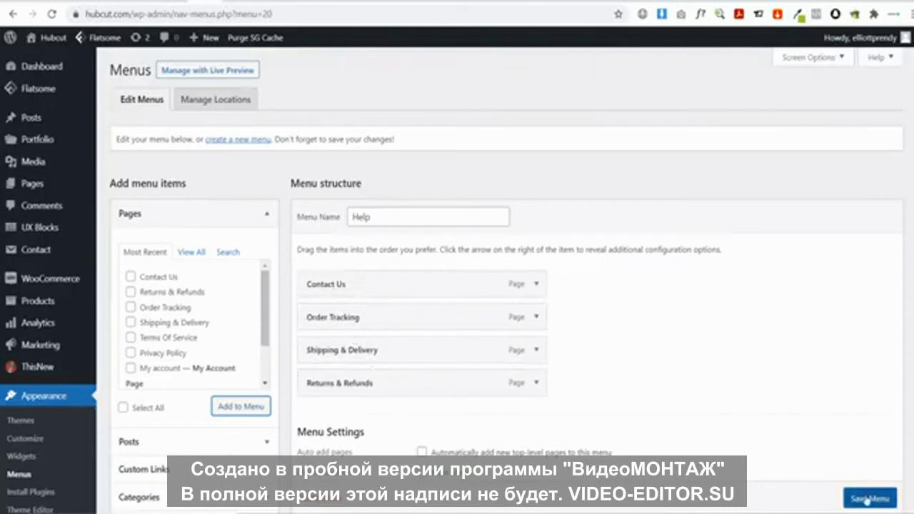
{"action": "scroll", "coordinate": [800, 413], "scroll_direction": "down", "scroll_amount": 1}
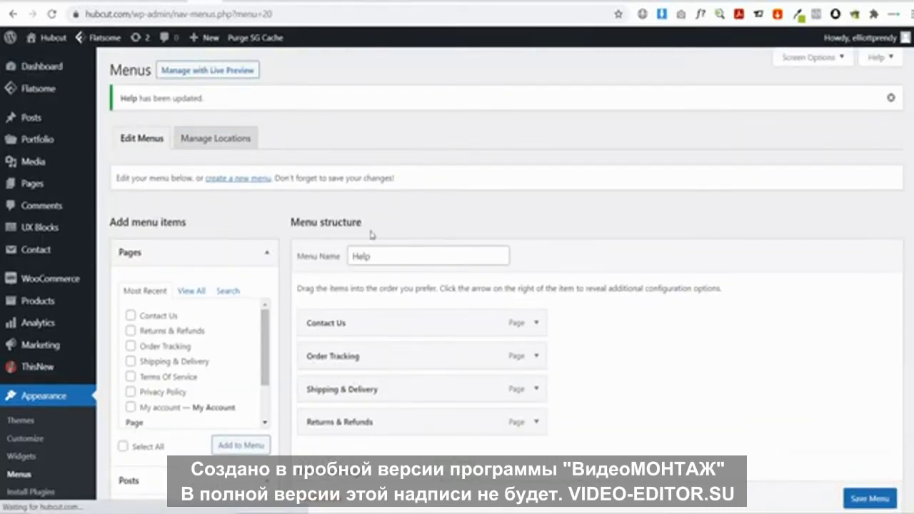
{"action": "left_click", "coordinate": [236, 180]}
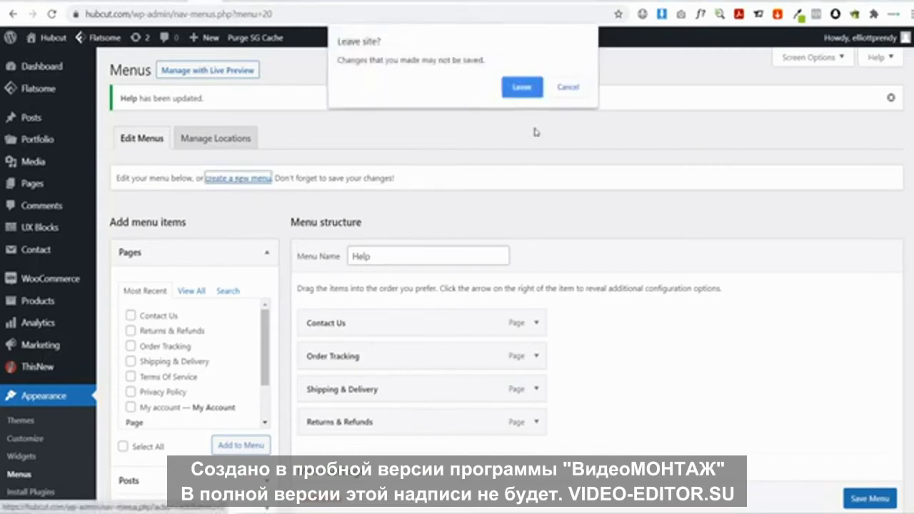
{"action": "left_click", "coordinate": [568, 87]}
{"action": "scroll", "coordinate": [765, 398], "scroll_direction": "down", "scroll_amount": 3}
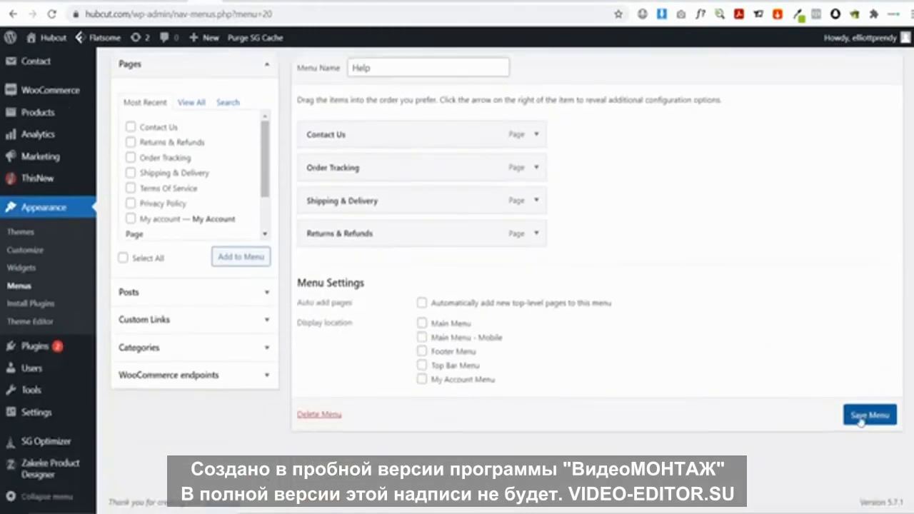
{"action": "left_click", "coordinate": [870, 415]}
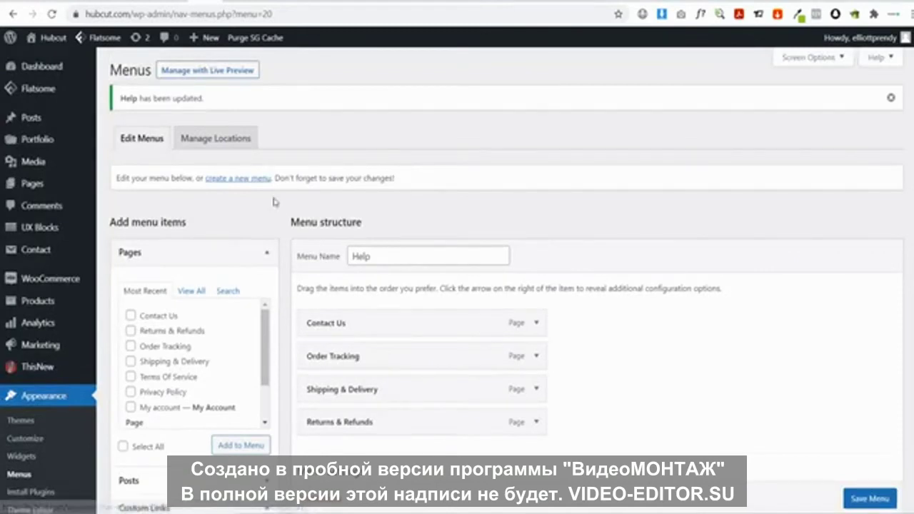
Create a Legal menu with Privacy Policy above Terms Of Service and save it
{"action": "left_click", "coordinate": [239, 179]}
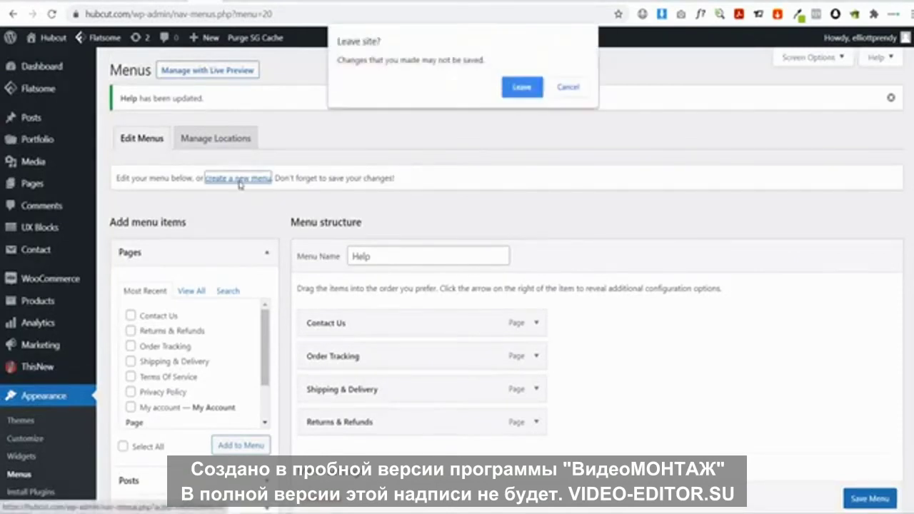
{"action": "left_click", "coordinate": [522, 87]}
{"action": "left_click", "coordinate": [390, 218]}
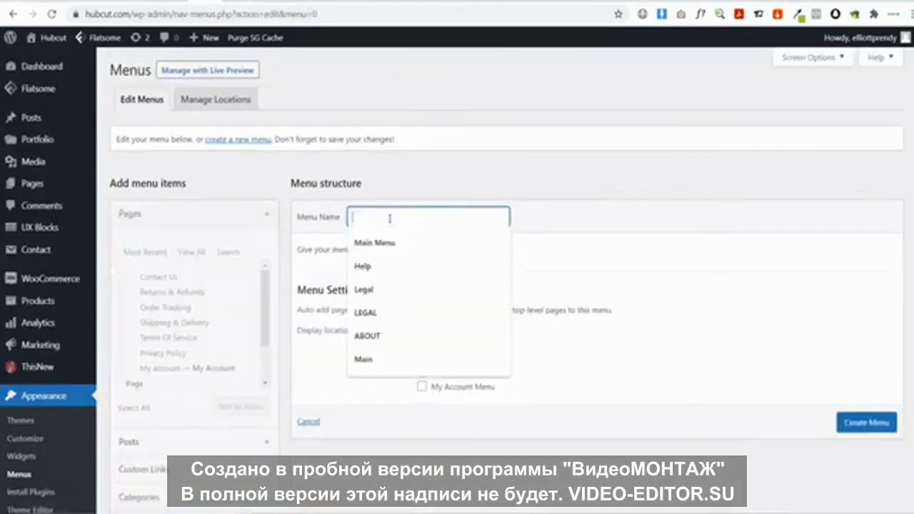
{"action": "left_click", "coordinate": [400, 291]}
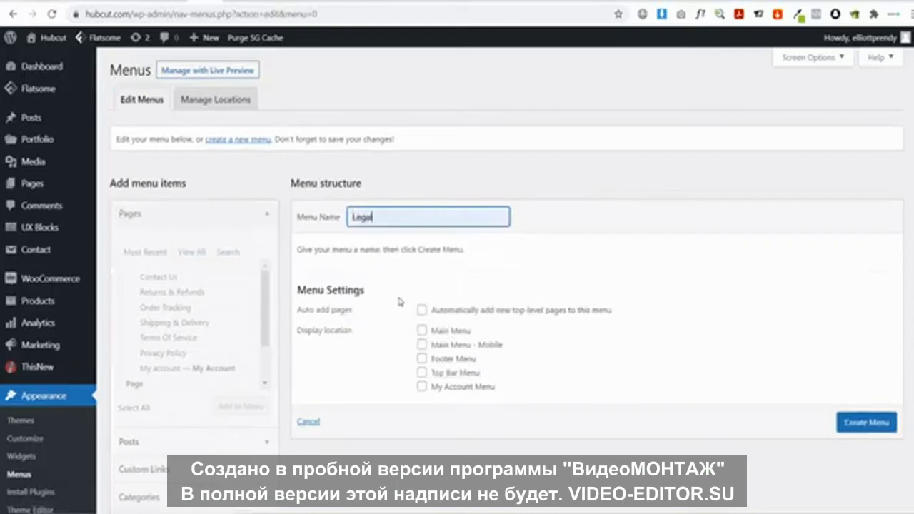
{"action": "left_click", "coordinate": [841, 426]}
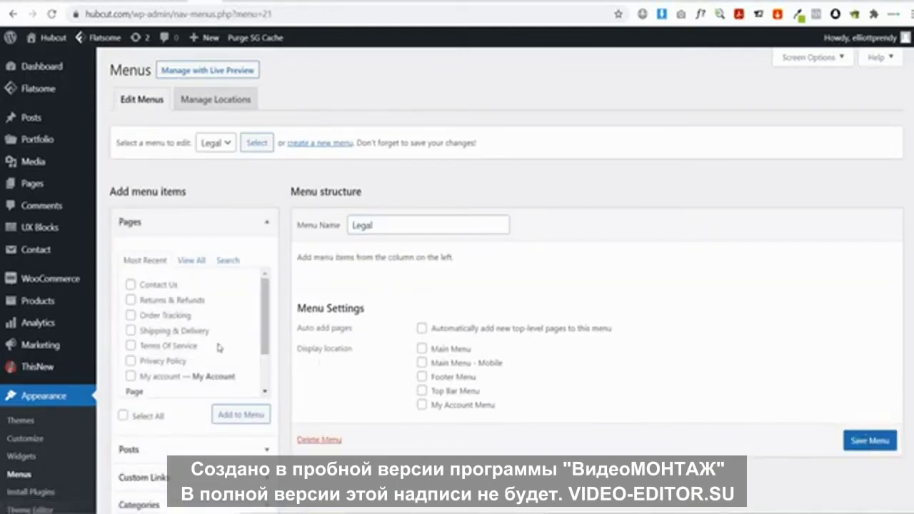
{"action": "left_click", "coordinate": [131, 346]}
{"action": "left_click", "coordinate": [131, 361]}
{"action": "left_click", "coordinate": [240, 415]}
{"action": "left_click_drag", "start_coordinate": [336, 325], "coordinate": [339, 289]}
{"action": "scroll", "coordinate": [855, 488], "scroll_direction": "down", "scroll_amount": 1}
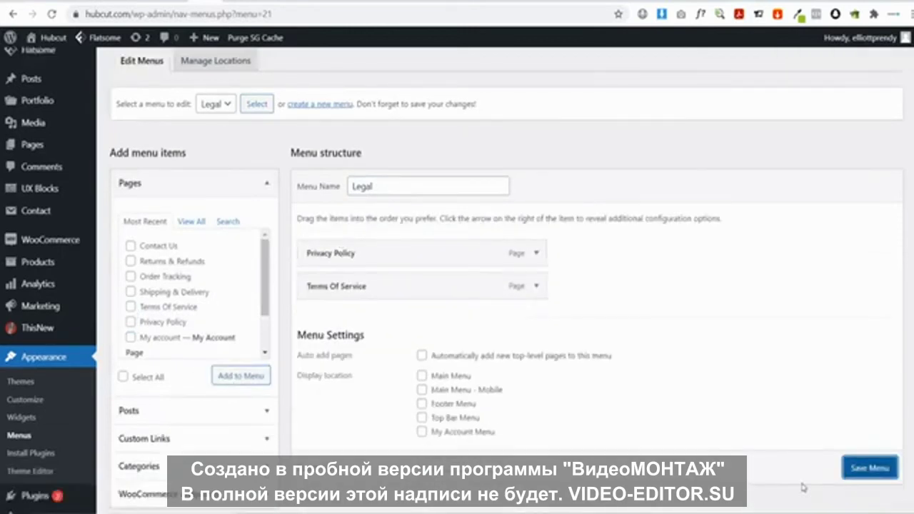
{"action": "left_click", "coordinate": [871, 468]}
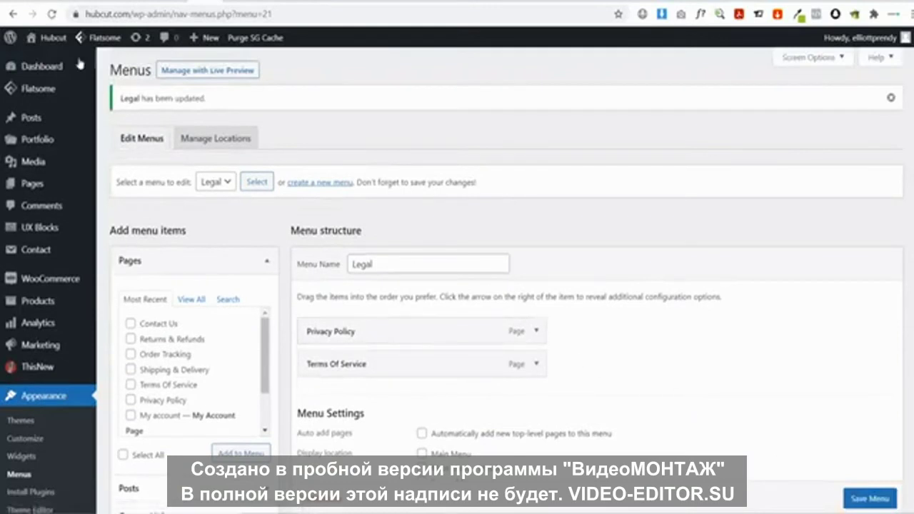
{"action": "left_click", "coordinate": [62, 39]}
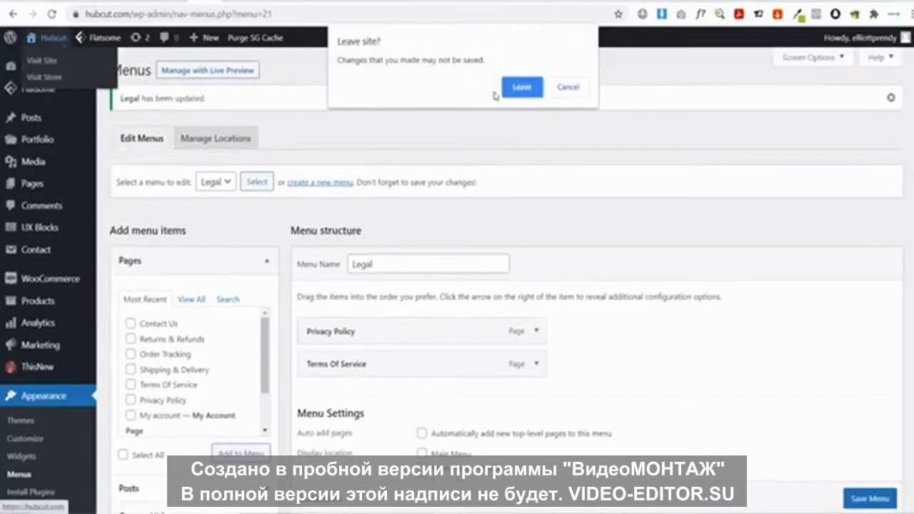
Open the Footer 2 widget area in the Flatsome Customizer
{"action": "left_click", "coordinate": [521, 87]}
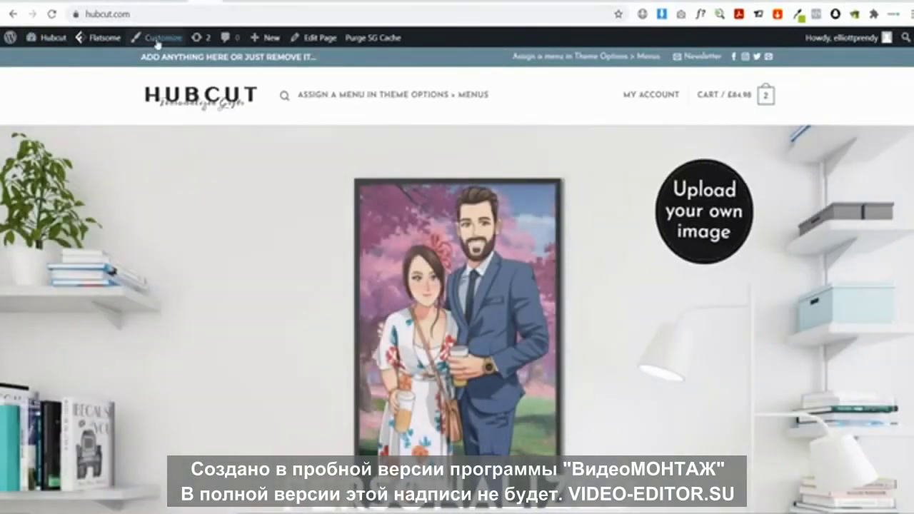
{"action": "left_click", "coordinate": [158, 40]}
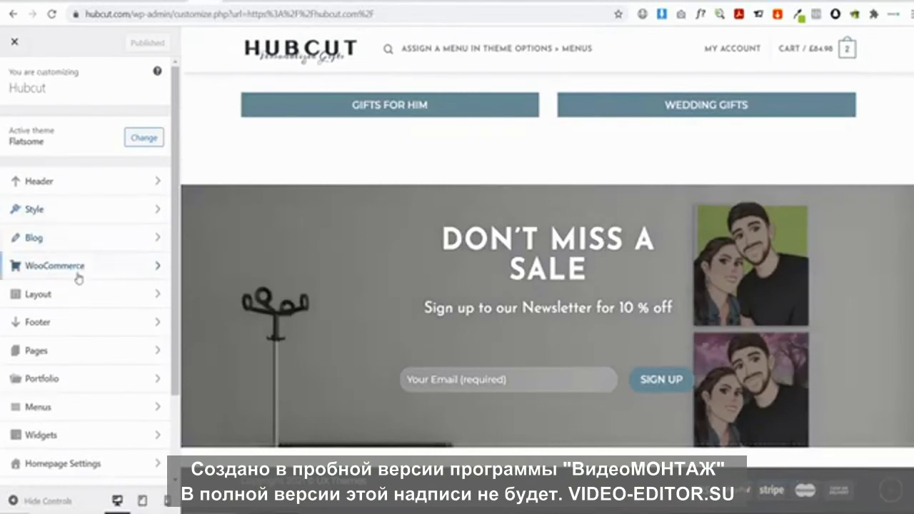
{"action": "left_click", "coordinate": [74, 322]}
{"action": "scroll", "coordinate": [106, 241], "scroll_direction": "down", "scroll_amount": 1}
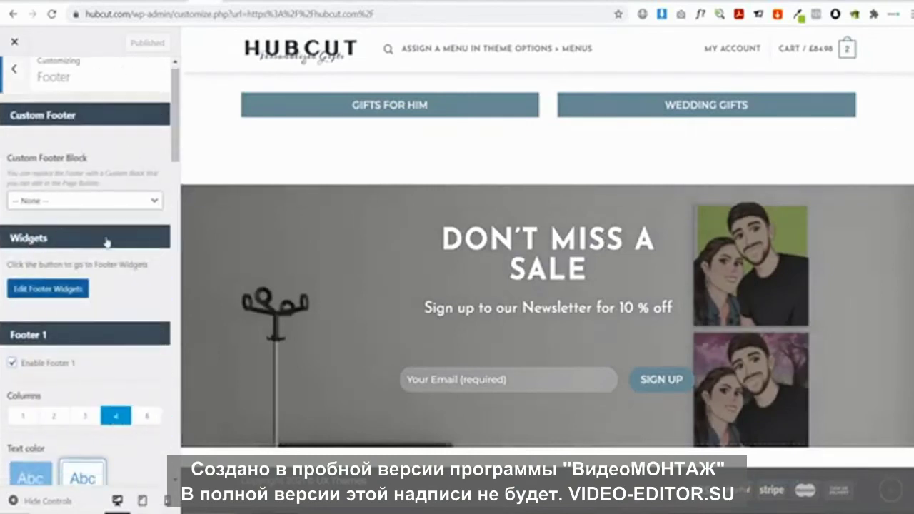
{"action": "scroll", "coordinate": [106, 242], "scroll_direction": "down", "scroll_amount": 2}
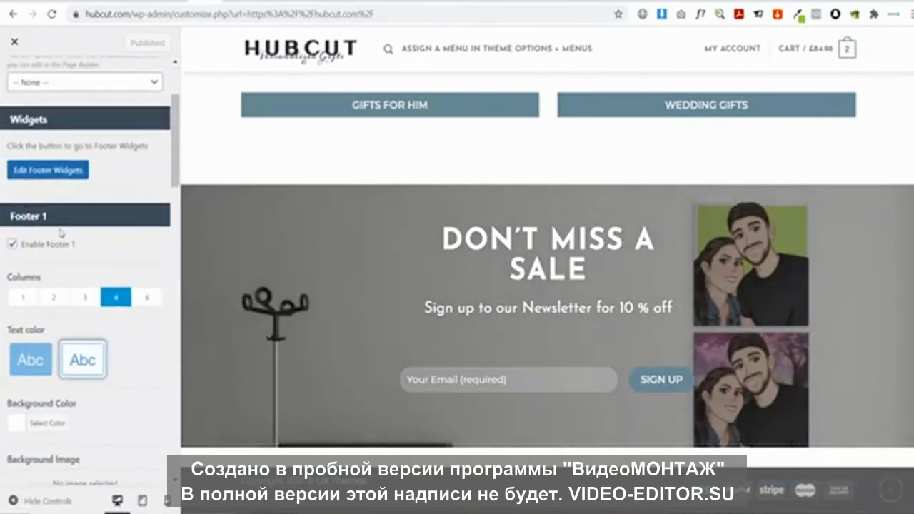
{"action": "scroll", "coordinate": [71, 232], "scroll_direction": "down", "scroll_amount": 4}
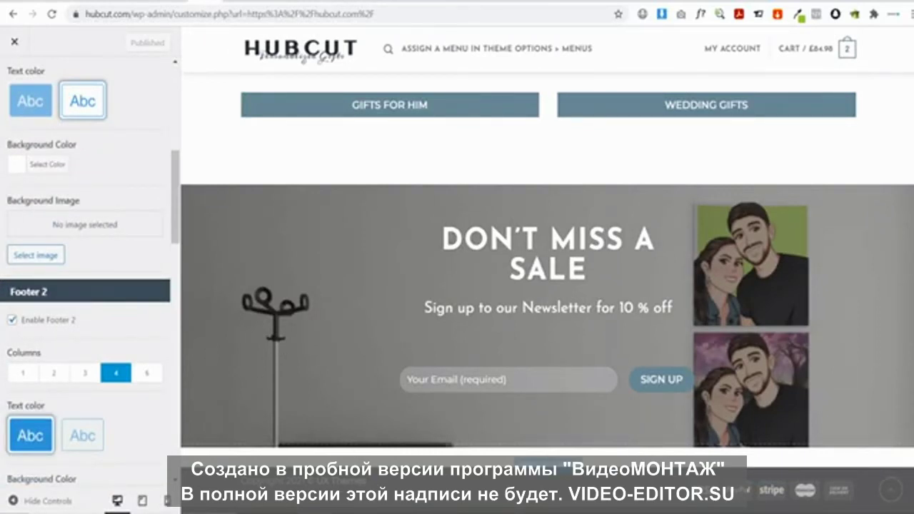
{"action": "scroll", "coordinate": [91, 334], "scroll_direction": "down", "scroll_amount": 2}
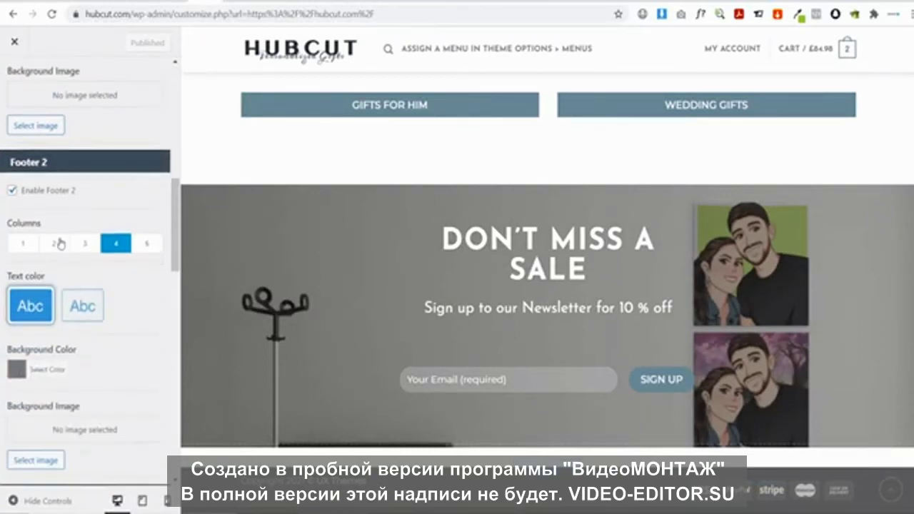
{"action": "scroll", "coordinate": [70, 229], "scroll_direction": "up", "scroll_amount": 7}
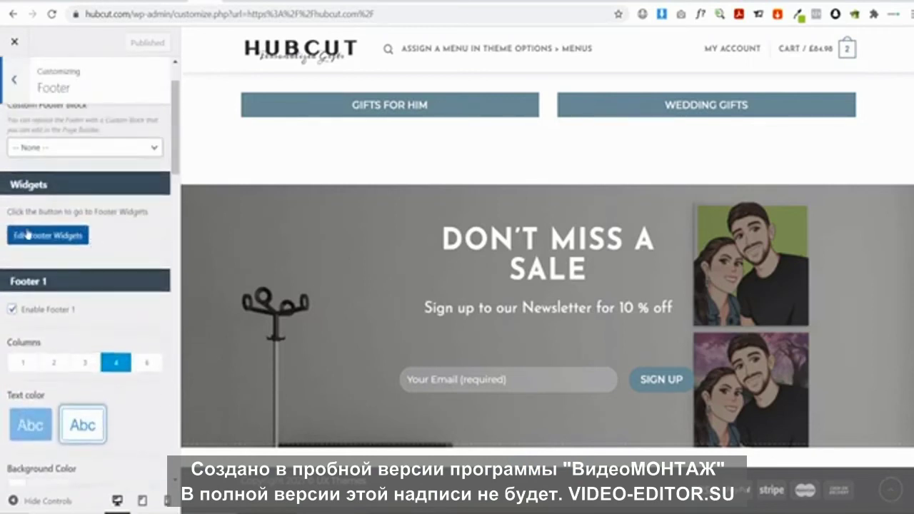
{"action": "left_click", "coordinate": [55, 236]}
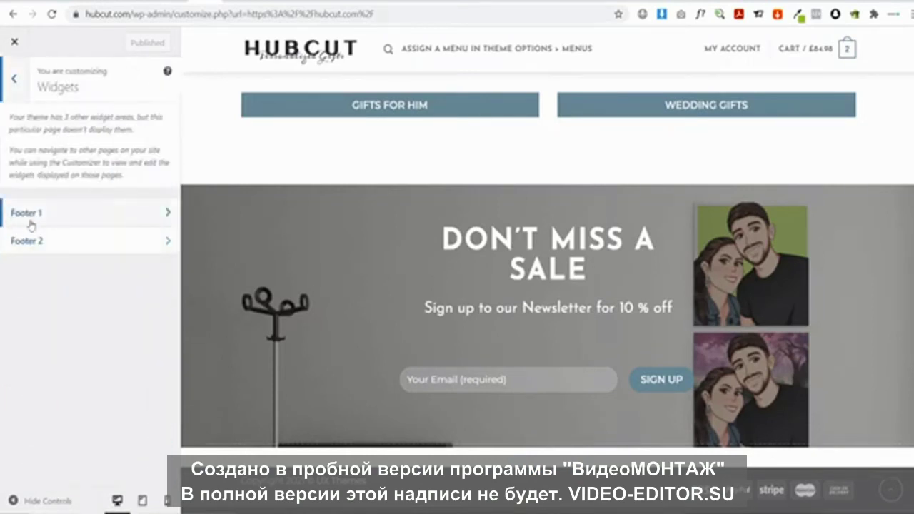
{"action": "left_click", "coordinate": [62, 243]}
Add a Navigation Menu widget titled HELP that shows the Help menu
{"action": "left_click", "coordinate": [143, 126]}
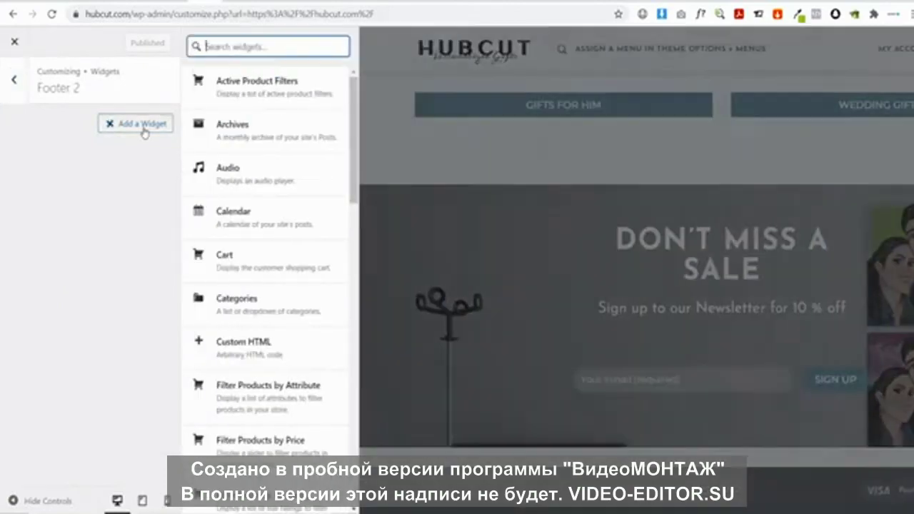
{"action": "type", "text": "na"}
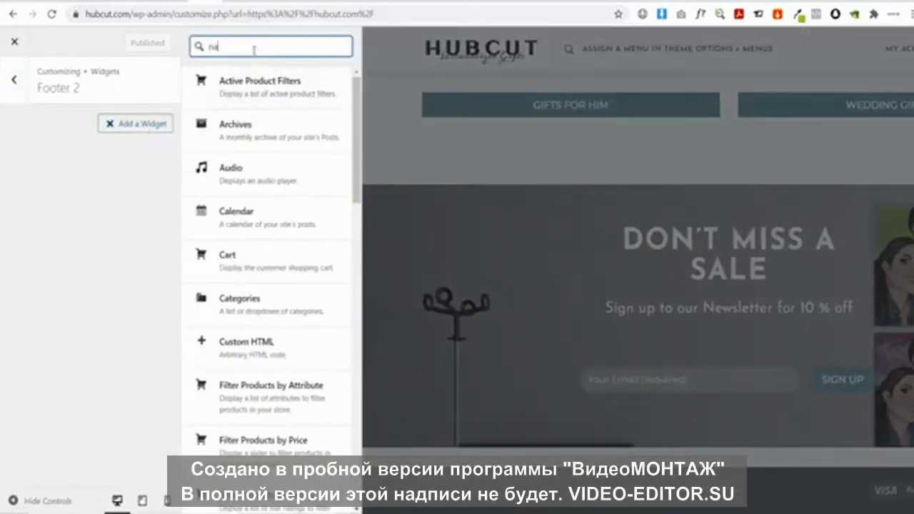
{"action": "type", "text": "v"}
{"action": "left_click", "coordinate": [259, 82]}
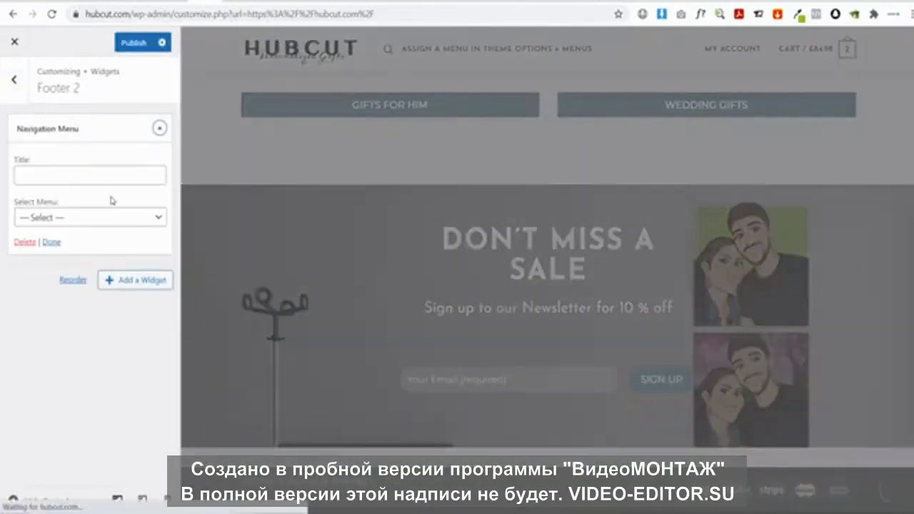
{"action": "left_click", "coordinate": [37, 179]}
{"action": "type", "text": "Hel"}
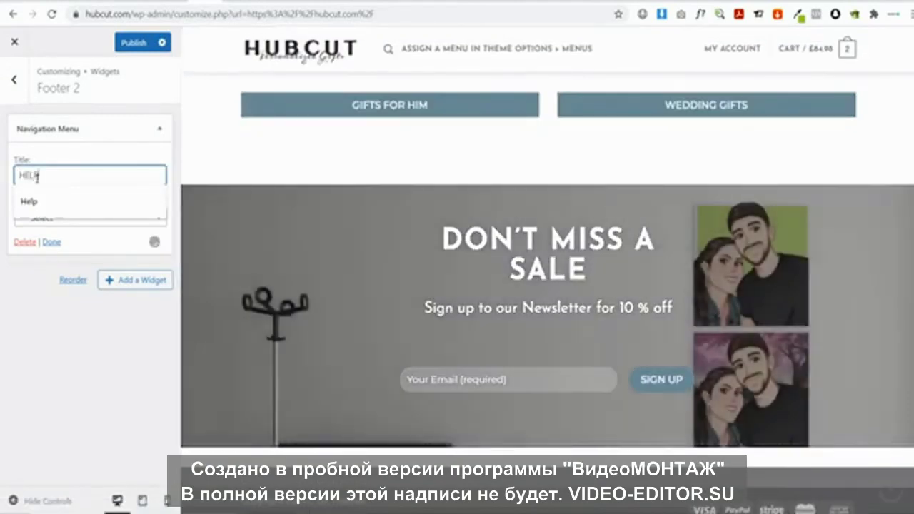
{"action": "type", "text": "P"}
{"action": "left_click", "coordinate": [62, 216]}
{"action": "left_click", "coordinate": [63, 257]}
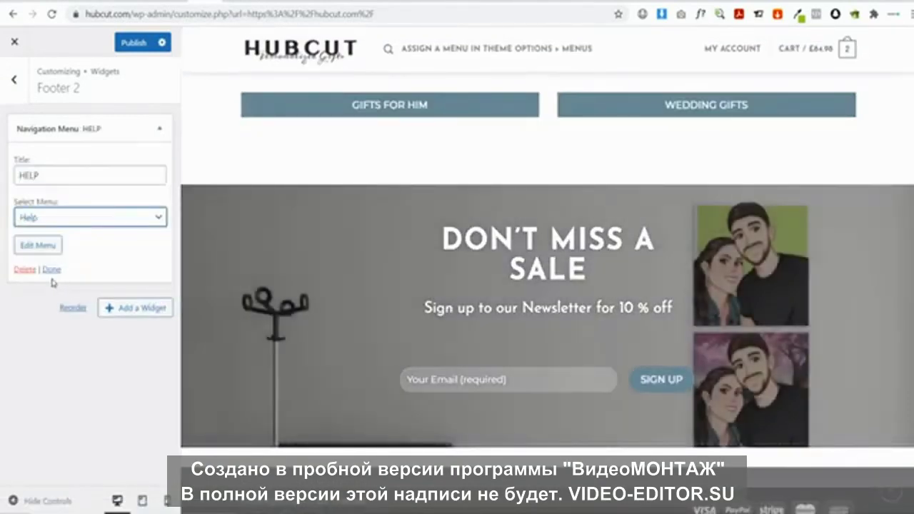
Add a second Navigation Menu widget titled Legal that shows the Legal menu
{"action": "left_click", "coordinate": [127, 308]}
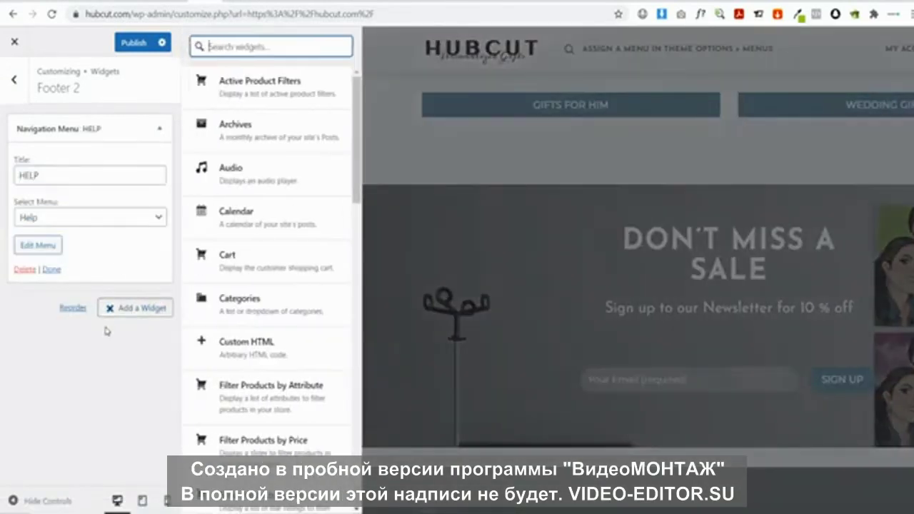
{"action": "type", "text": "nav"}
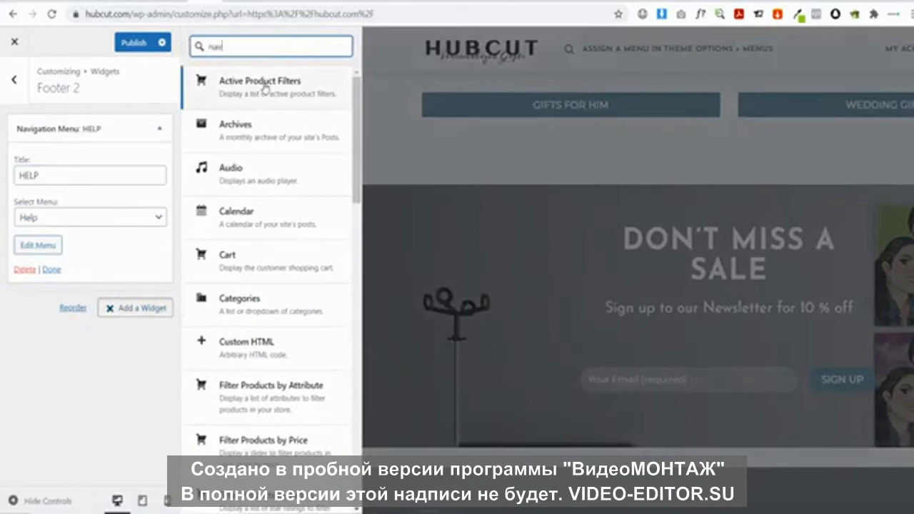
{"action": "left_click", "coordinate": [262, 86]}
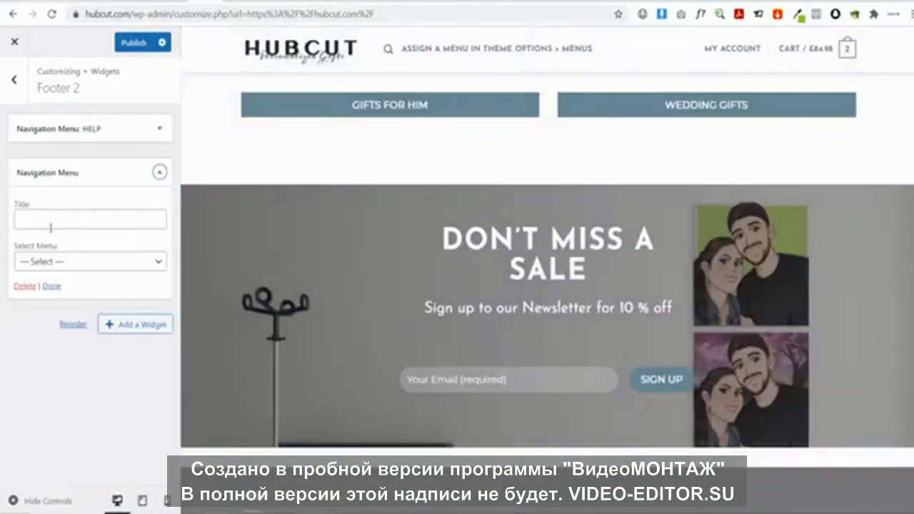
{"action": "left_click", "coordinate": [51, 225]}
{"action": "type", "text": "I"}
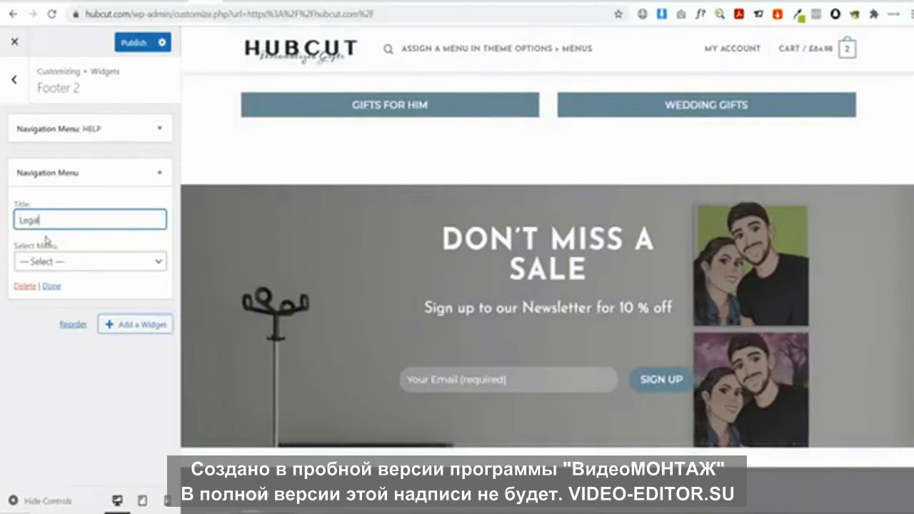
{"action": "left_click", "coordinate": [45, 261]}
{"action": "left_click", "coordinate": [54, 319]}
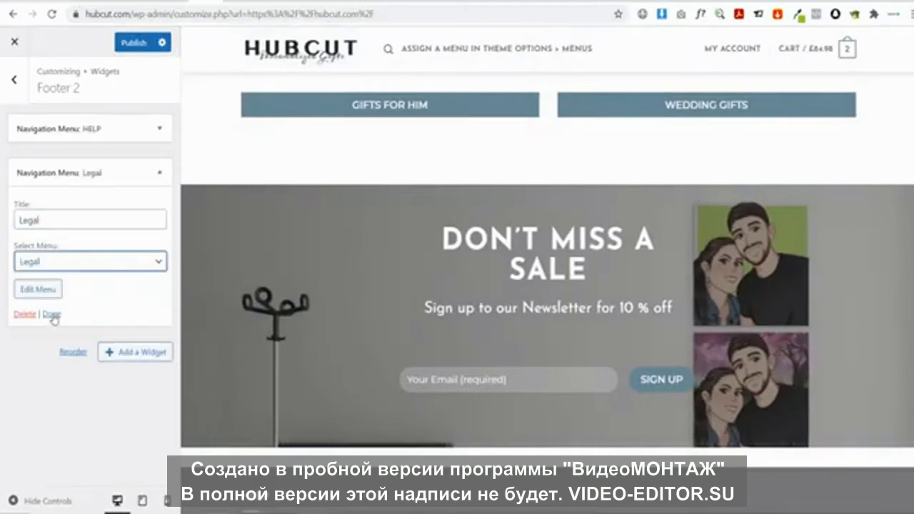
{"action": "scroll", "coordinate": [388, 310], "scroll_direction": "down", "scroll_amount": 3}
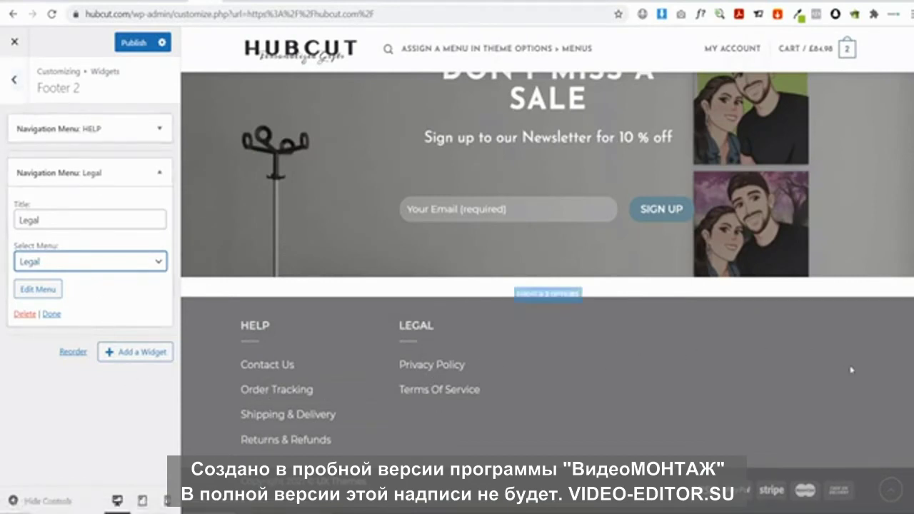
Set the Footer 2 columns to 2 in the footer settings
{"action": "left_click", "coordinate": [14, 80]}
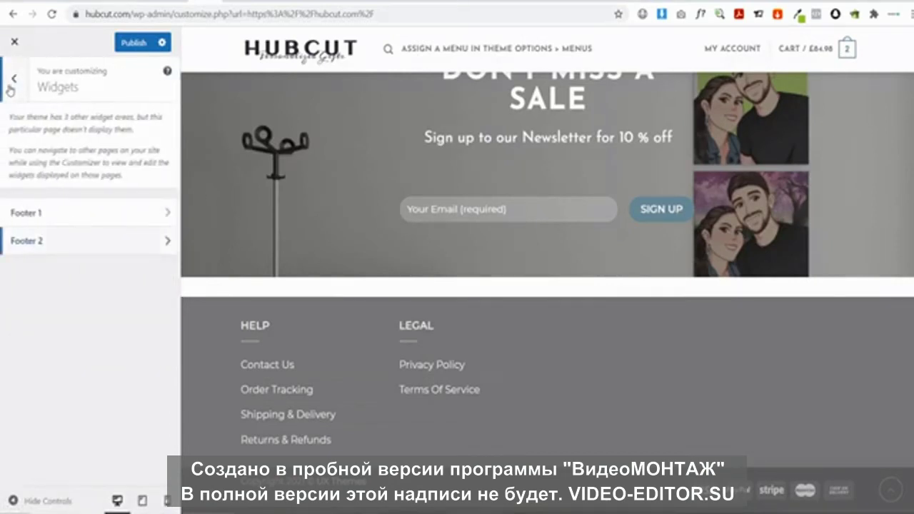
{"action": "left_click", "coordinate": [13, 81]}
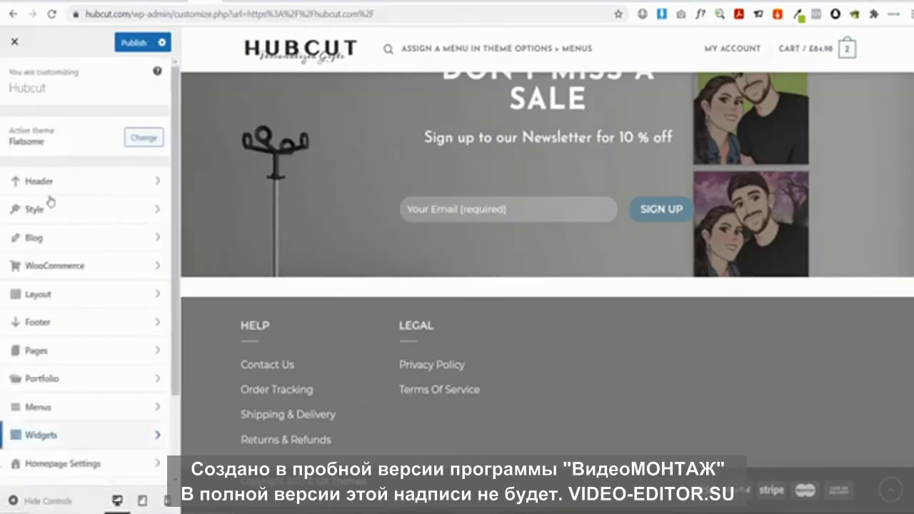
{"action": "left_click", "coordinate": [47, 320]}
{"action": "scroll", "coordinate": [118, 229], "scroll_direction": "down", "scroll_amount": 8}
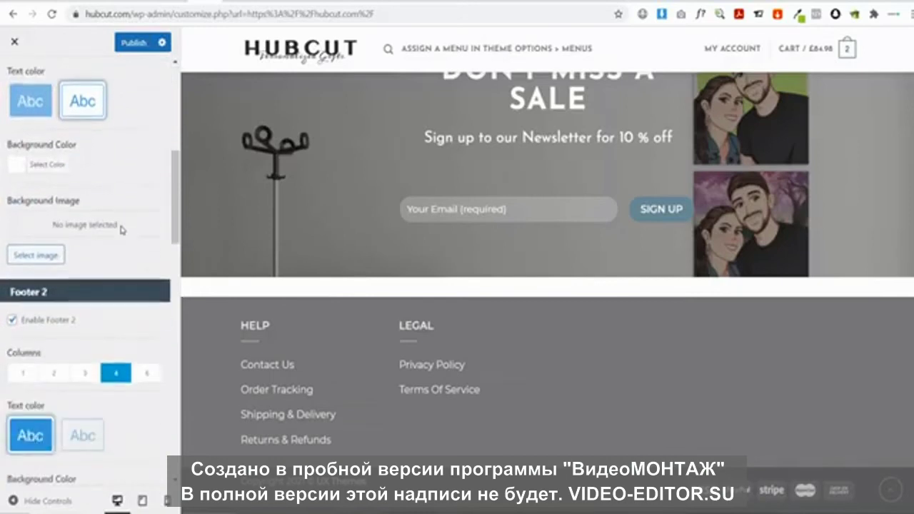
{"action": "left_click", "coordinate": [52, 243]}
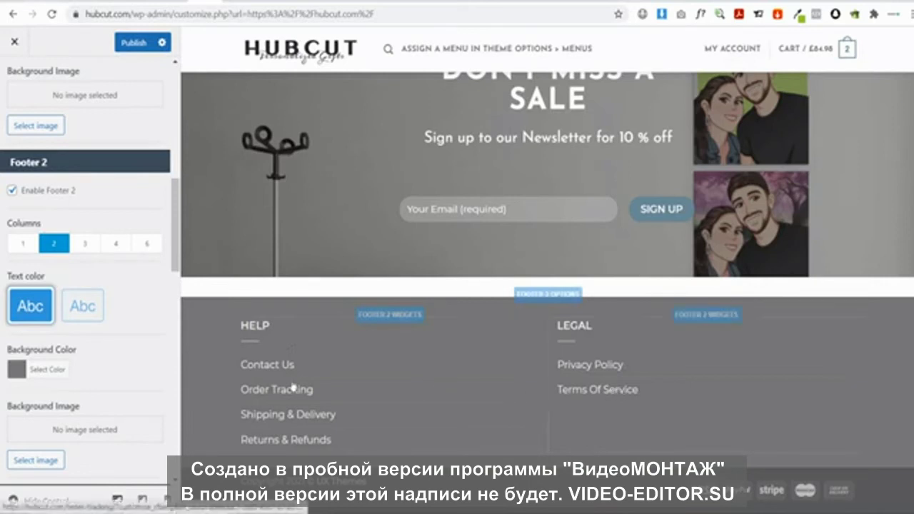
Replace 'UX Themes' with 'HUBCUT' in the primary bottom copyright text and publish
{"action": "scroll", "coordinate": [40, 378], "scroll_direction": "down", "scroll_amount": 10}
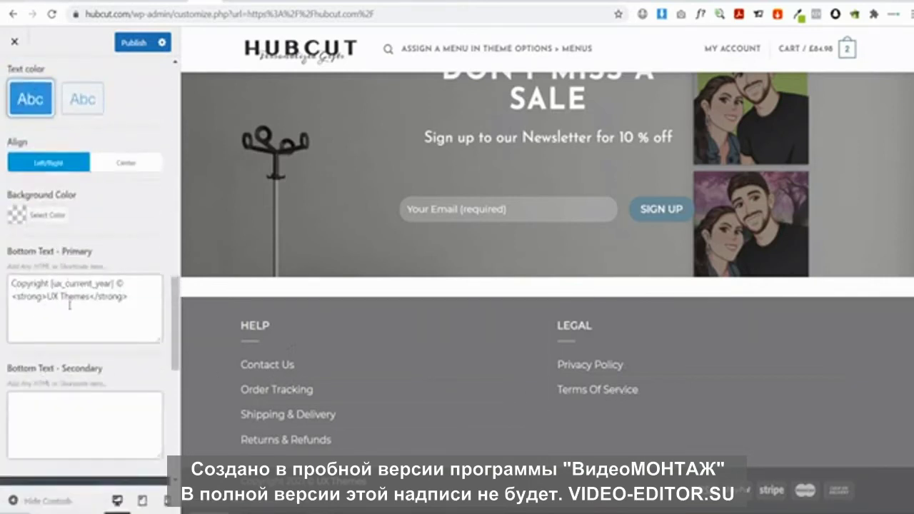
{"action": "left_click_drag", "start_coordinate": [48, 296], "coordinate": [90, 298]}
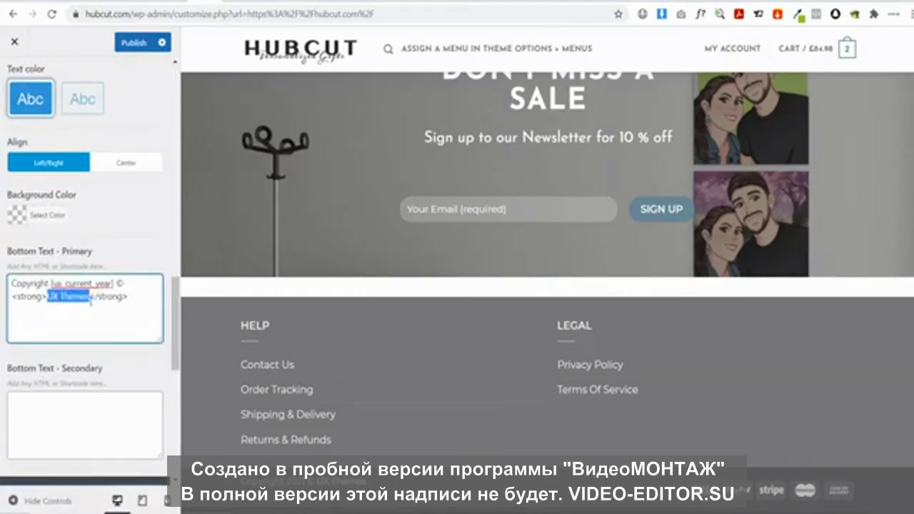
{"action": "key", "text": "BackSpace"}
{"action": "type", "text": "HUBC"}
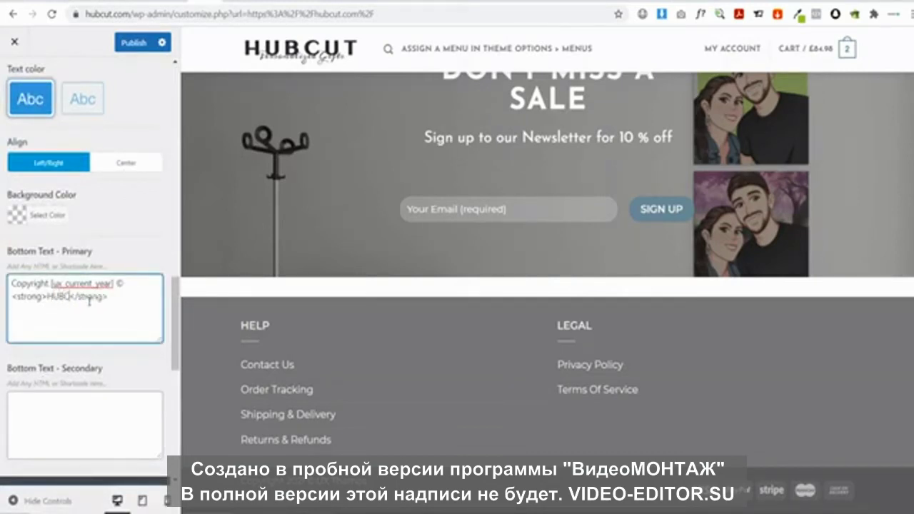
{"action": "type", "text": "UT"}
{"action": "left_click", "coordinate": [134, 43]}
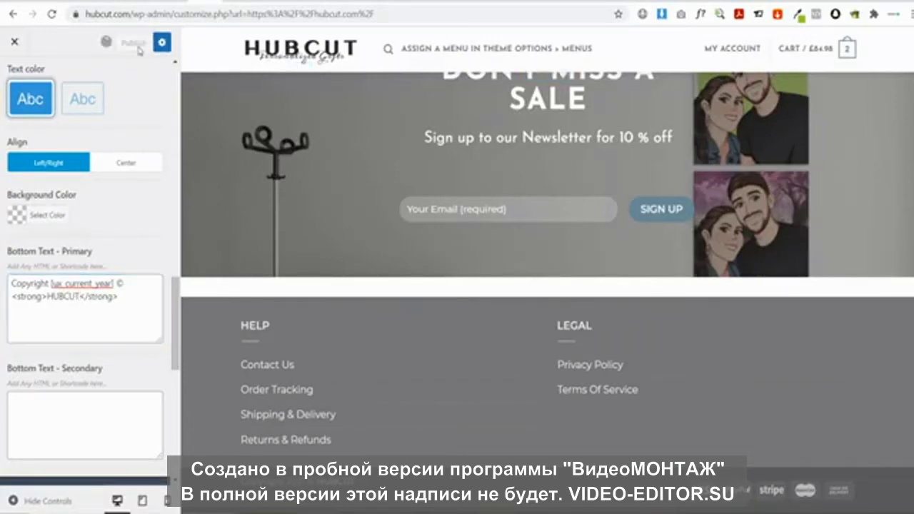
Test the footer's Contact Us, Order Tracking and Privacy Policy links, then go to the Dashboard
{"action": "left_click", "coordinate": [14, 42]}
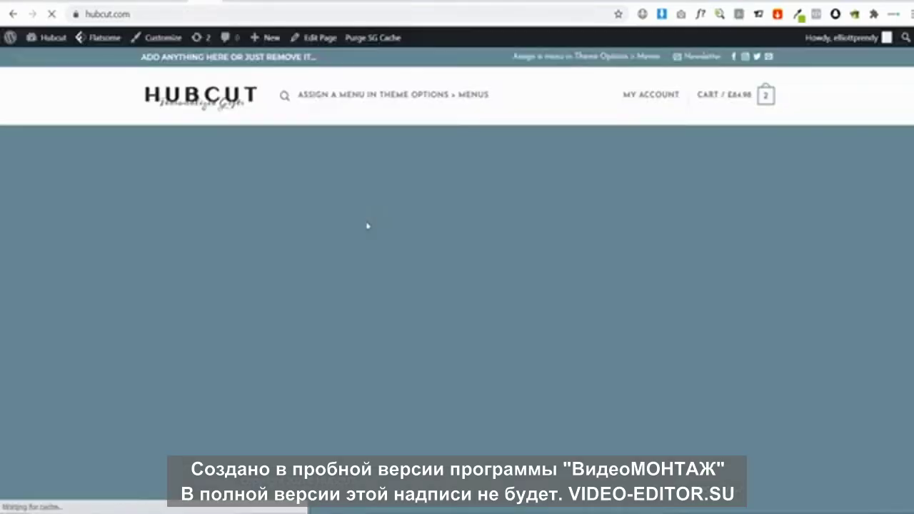
{"action": "scroll", "coordinate": [530, 219], "scroll_direction": "down", "scroll_amount": 15}
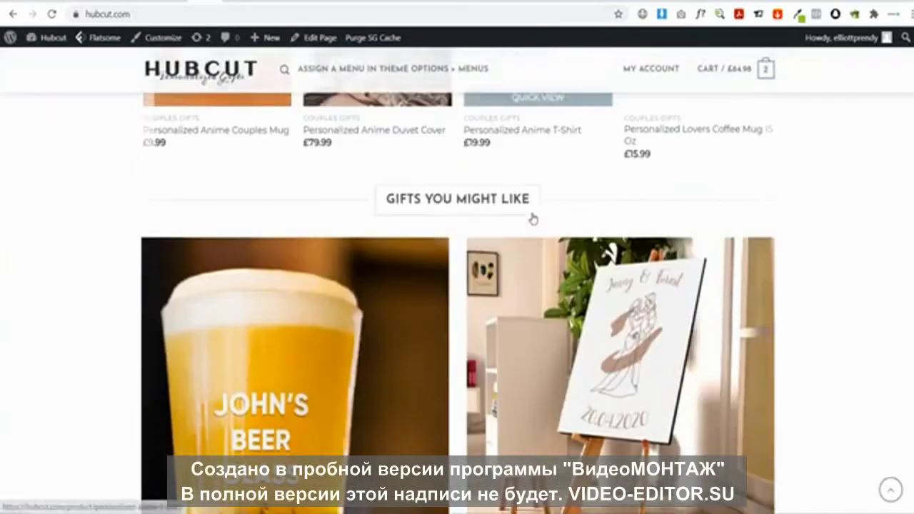
{"action": "scroll", "coordinate": [534, 220], "scroll_direction": "down", "scroll_amount": 3}
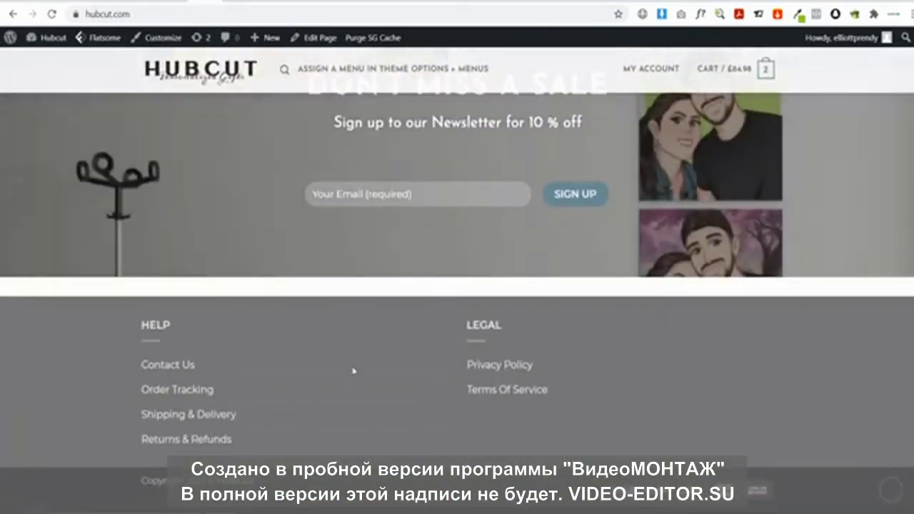
{"action": "left_click", "coordinate": [175, 373]}
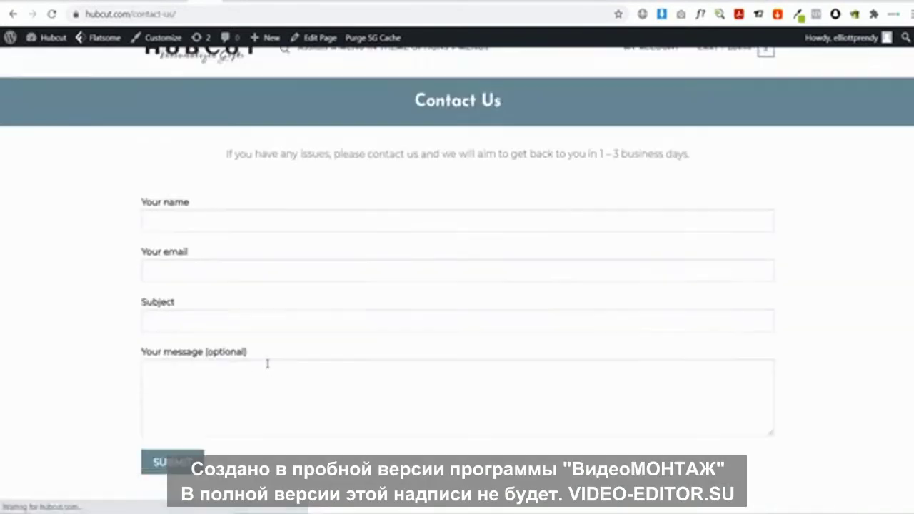
{"action": "scroll", "coordinate": [264, 370], "scroll_direction": "down", "scroll_amount": 3}
{"action": "left_click", "coordinate": [173, 390]}
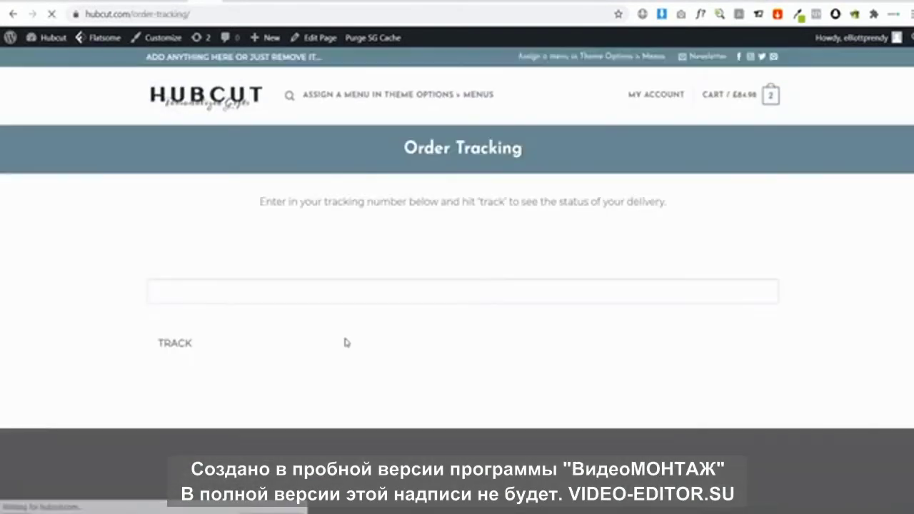
{"action": "scroll", "coordinate": [345, 342], "scroll_direction": "down", "scroll_amount": 2}
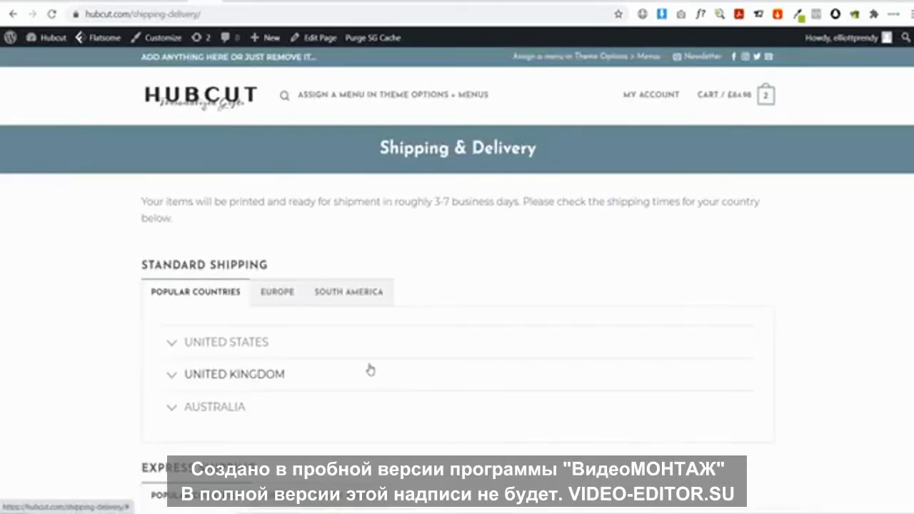
{"action": "scroll", "coordinate": [369, 369], "scroll_direction": "down", "scroll_amount": 5}
{"action": "left_click", "coordinate": [563, 371]}
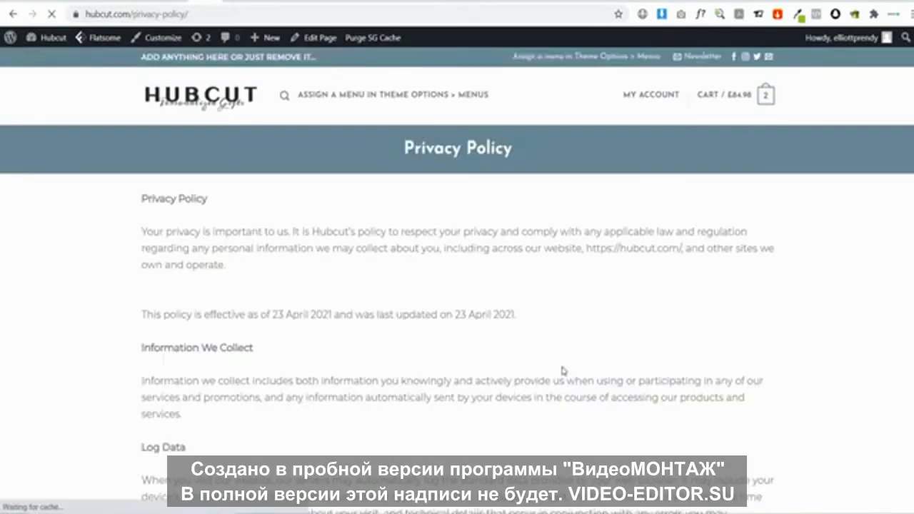
{"action": "left_click", "coordinate": [230, 117]}
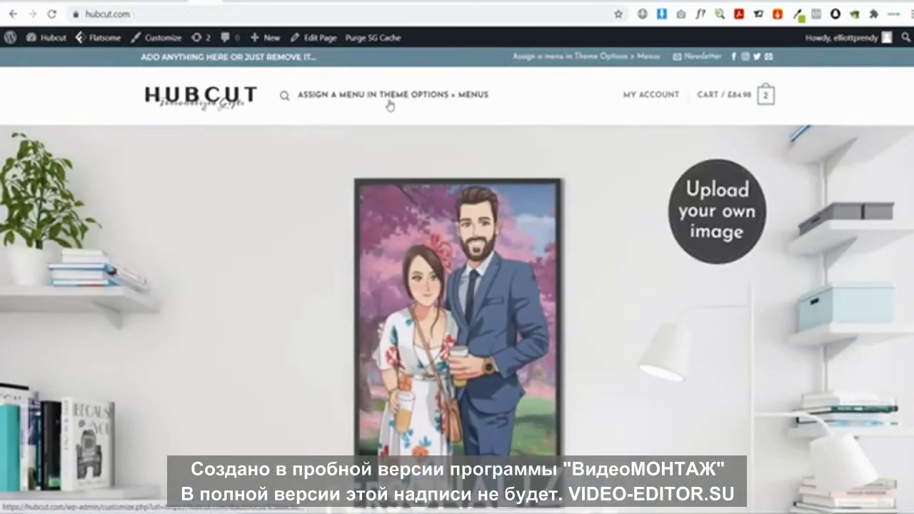
{"action": "left_click", "coordinate": [46, 41]}
Create a new menu named Main Menu assigned to the Main Menu display location
{"action": "mouse_move", "coordinate": [64, 449]}
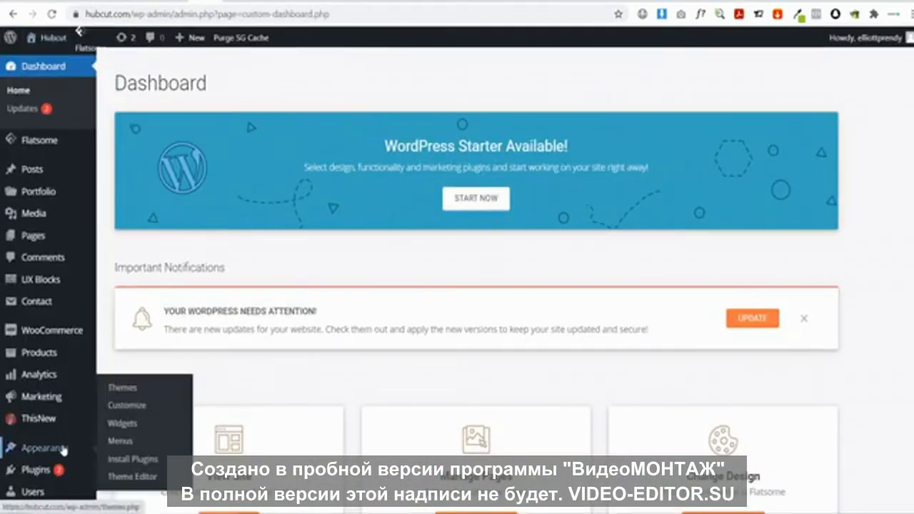
{"action": "left_click", "coordinate": [126, 440]}
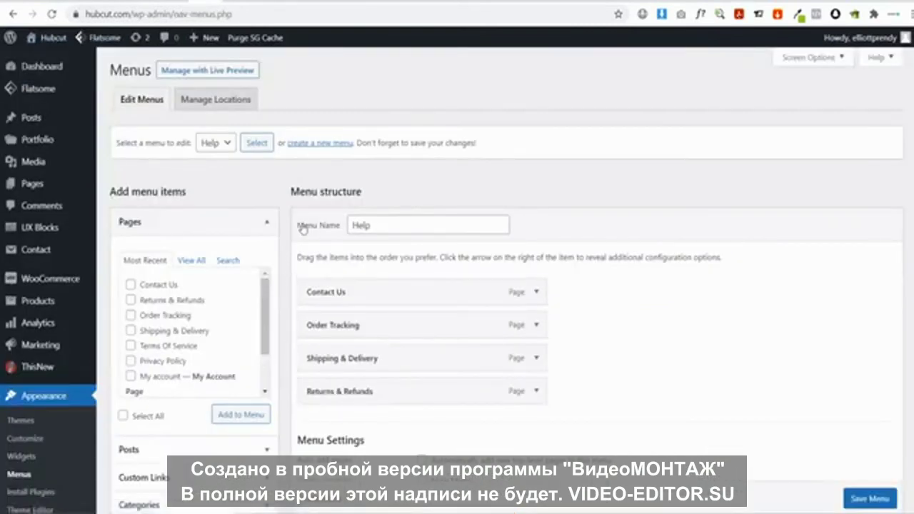
{"action": "left_click", "coordinate": [314, 144]}
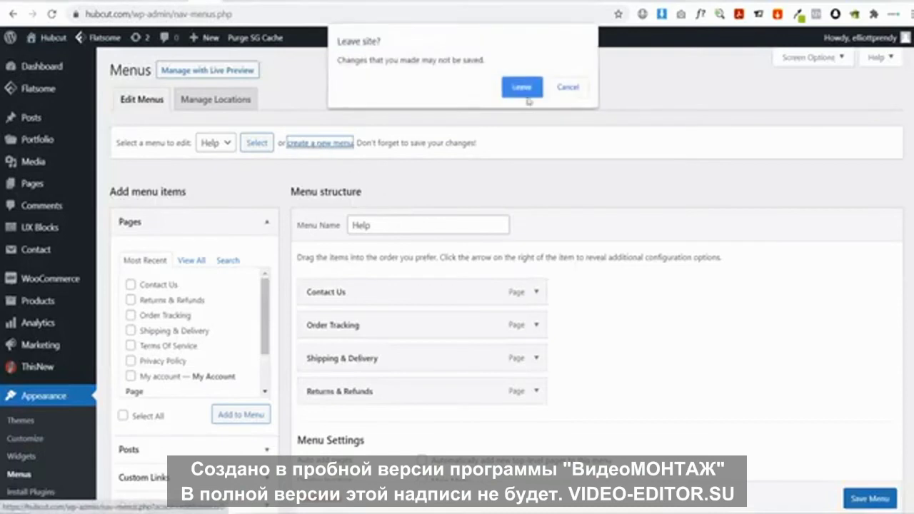
{"action": "left_click", "coordinate": [522, 87]}
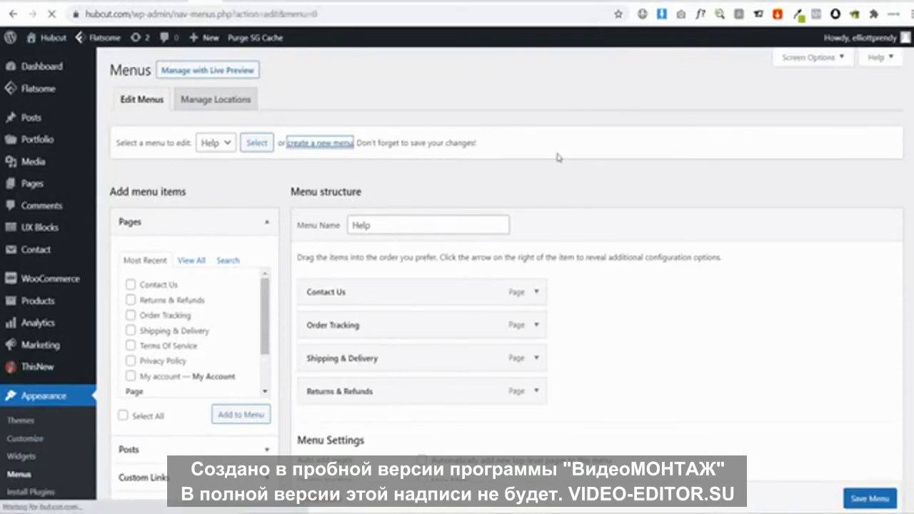
{"action": "left_click", "coordinate": [413, 227]}
{"action": "left_click", "coordinate": [400, 250]}
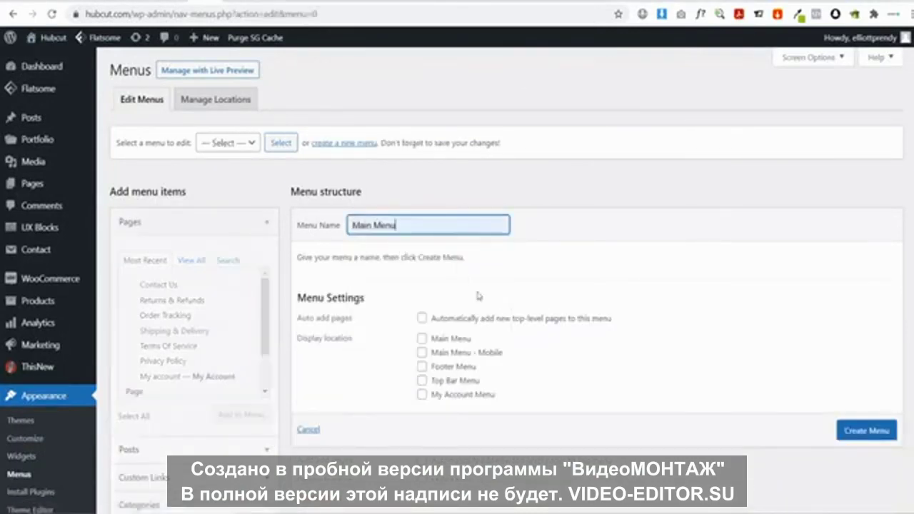
{"action": "left_click", "coordinate": [422, 340]}
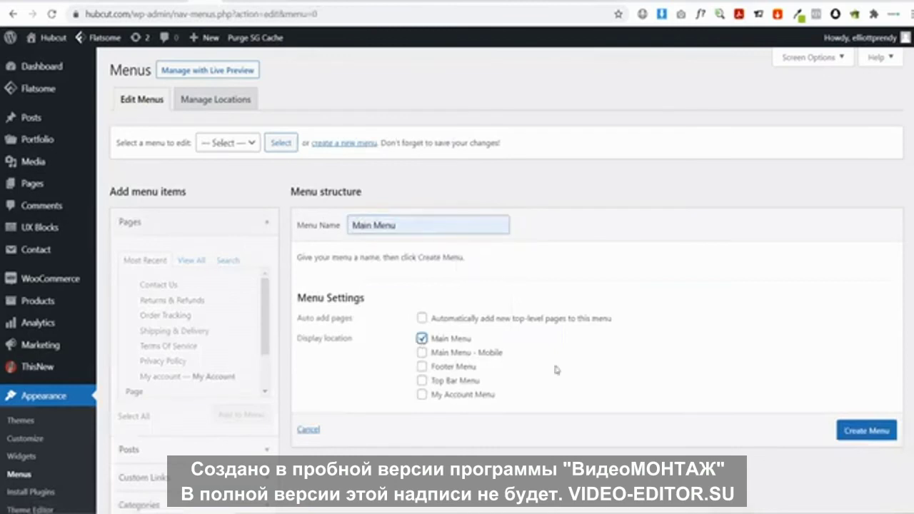
{"action": "left_click", "coordinate": [864, 431]}
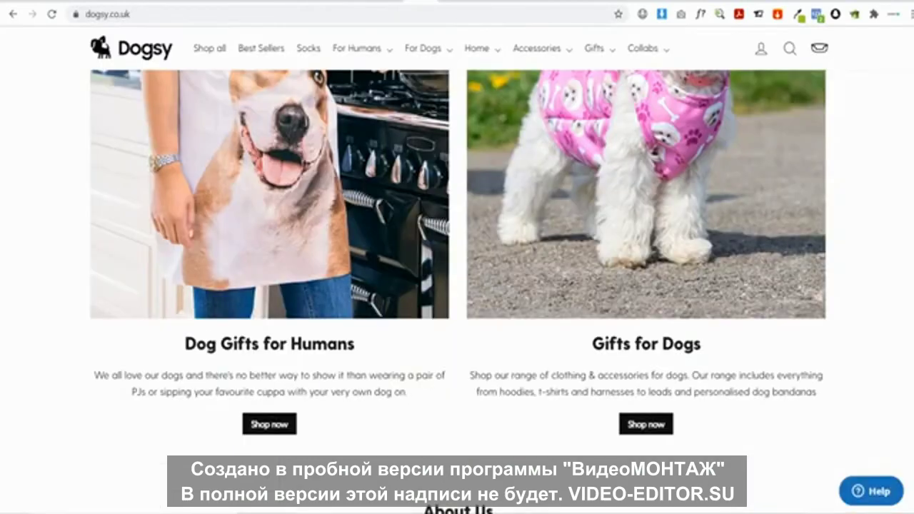
{"action": "scroll", "coordinate": [20, 127], "scroll_direction": "up", "scroll_amount": 10}
{"action": "scroll", "coordinate": [60, 156], "scroll_direction": "up", "scroll_amount": 3}
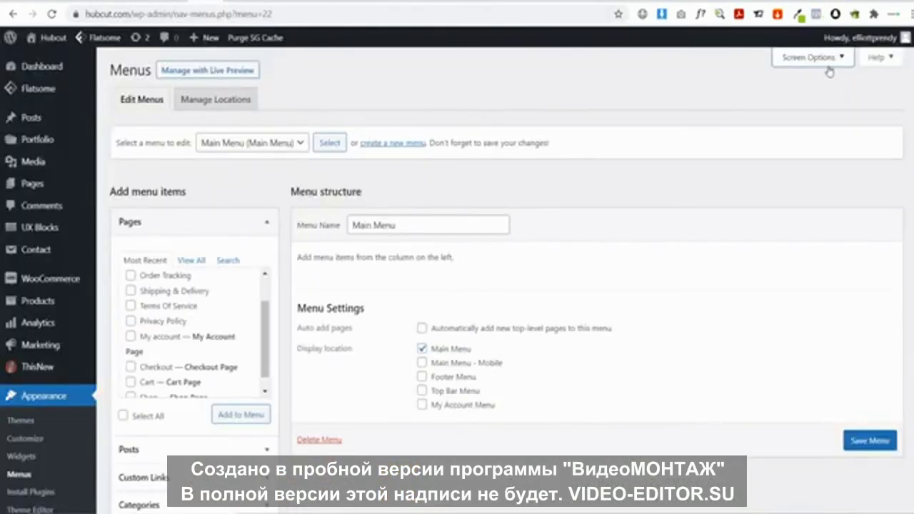
Add the Couples Gifts and Wedding Gifts product categories to Main Menu and save it
{"action": "left_click", "coordinate": [827, 66]}
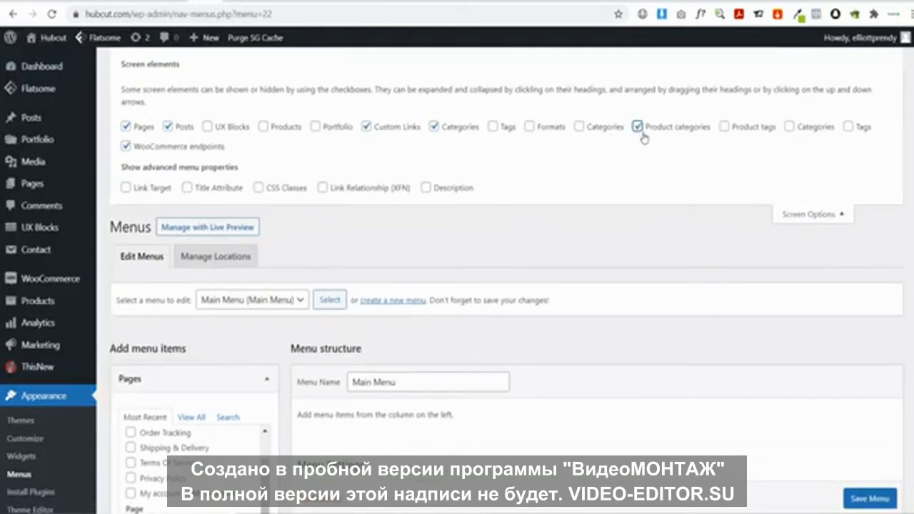
{"action": "scroll", "coordinate": [608, 288], "scroll_direction": "down", "scroll_amount": 4}
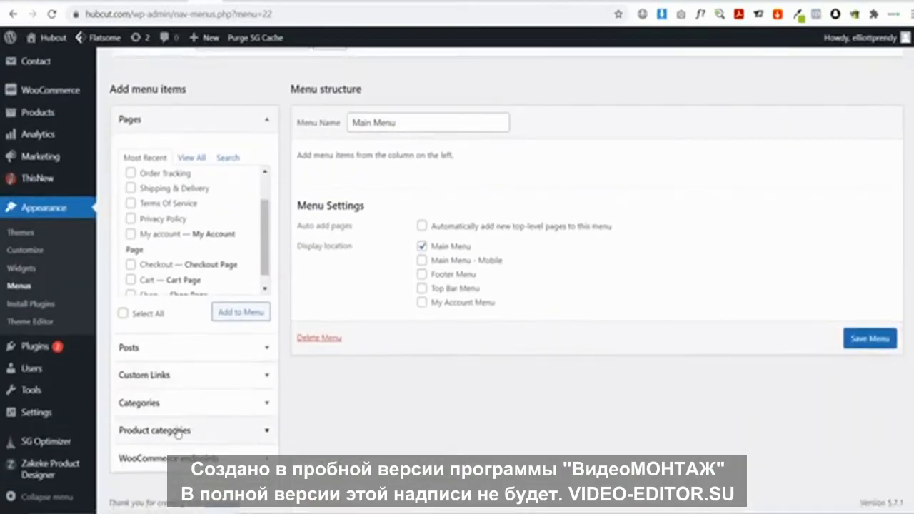
{"action": "left_click", "coordinate": [175, 430]}
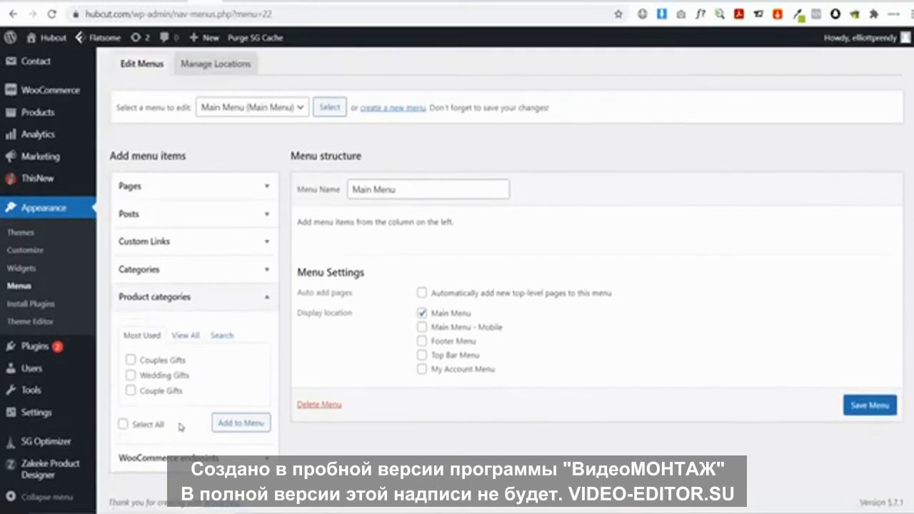
{"action": "left_click", "coordinate": [131, 360]}
{"action": "left_click", "coordinate": [131, 375]}
{"action": "left_click", "coordinate": [241, 424]}
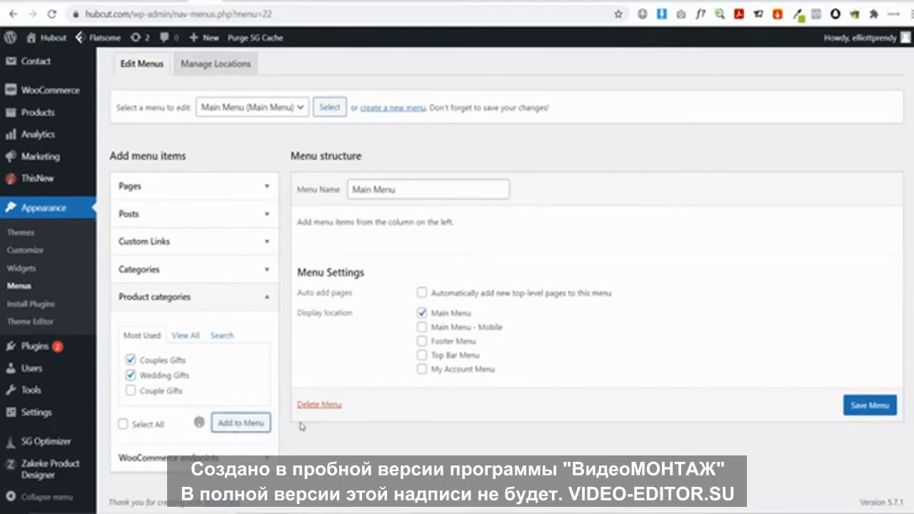
{"action": "left_click", "coordinate": [870, 471]}
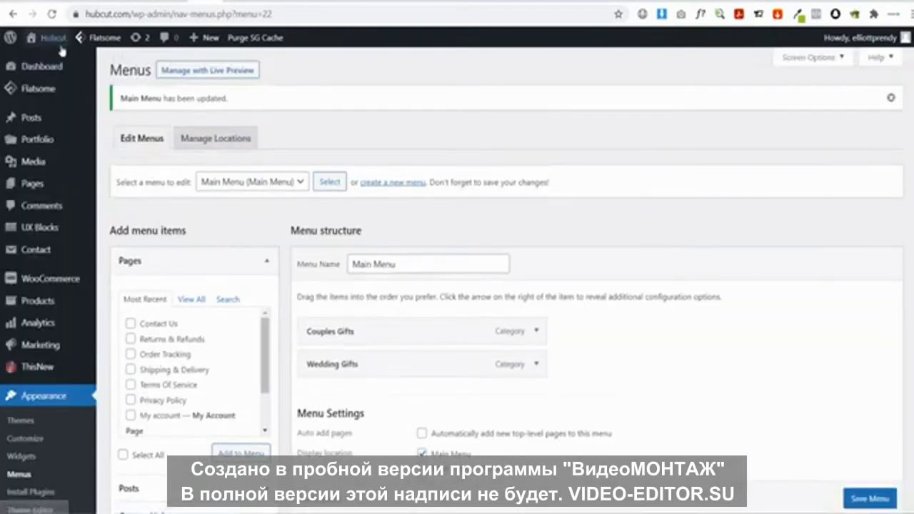
{"action": "left_click", "coordinate": [57, 44]}
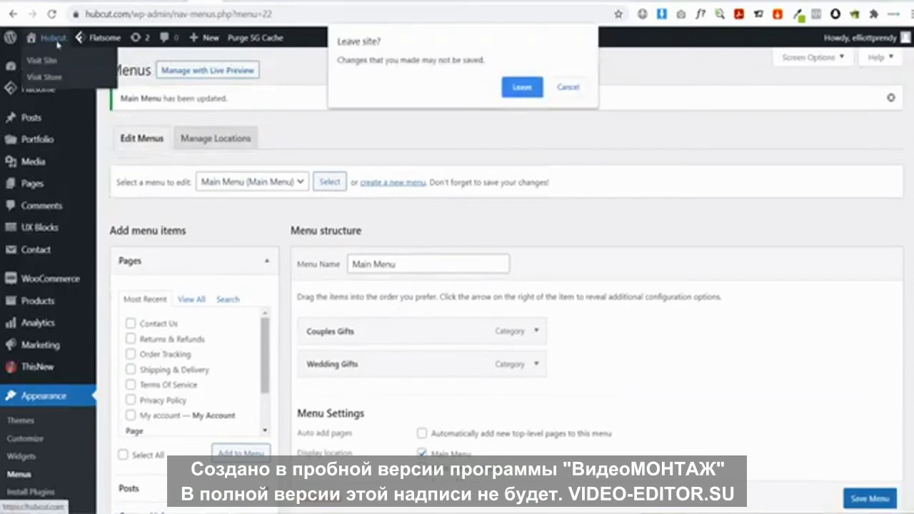
Leave the menus page, glance at the Dogsy site, then open the Hubcut Customizer
{"action": "left_click", "coordinate": [538, 88]}
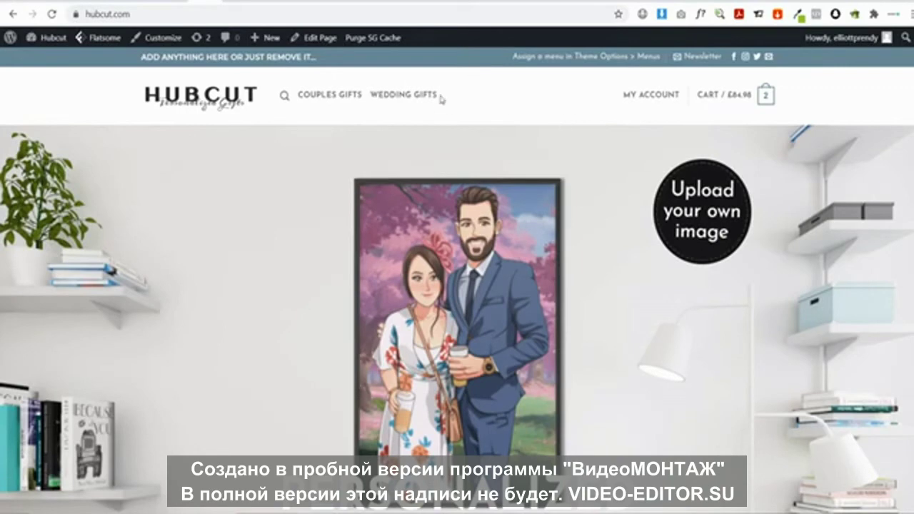
{"action": "left_click", "coordinate": [424, 1]}
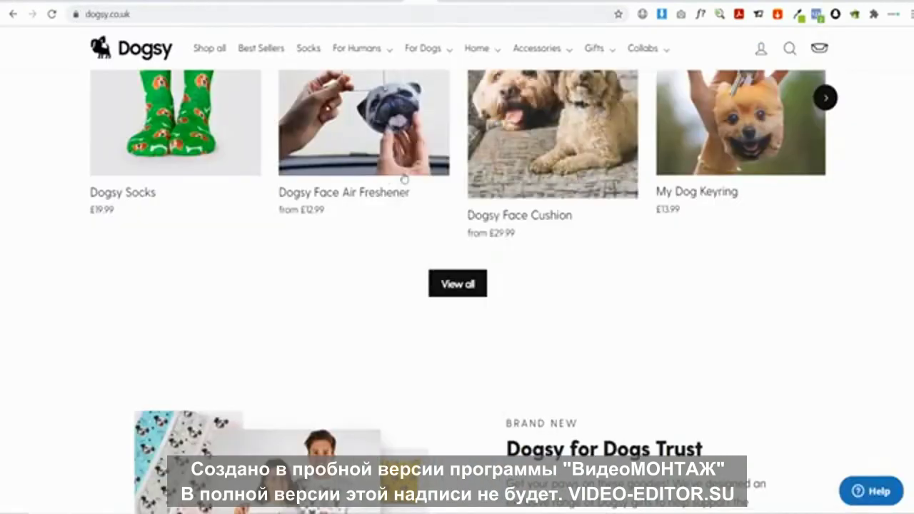
{"action": "left_click", "coordinate": [205, 2]}
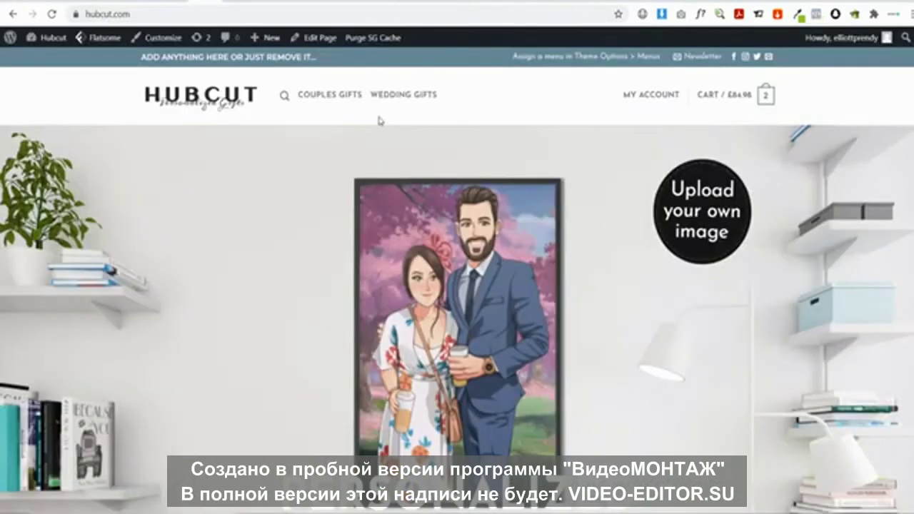
{"action": "left_click", "coordinate": [185, 42]}
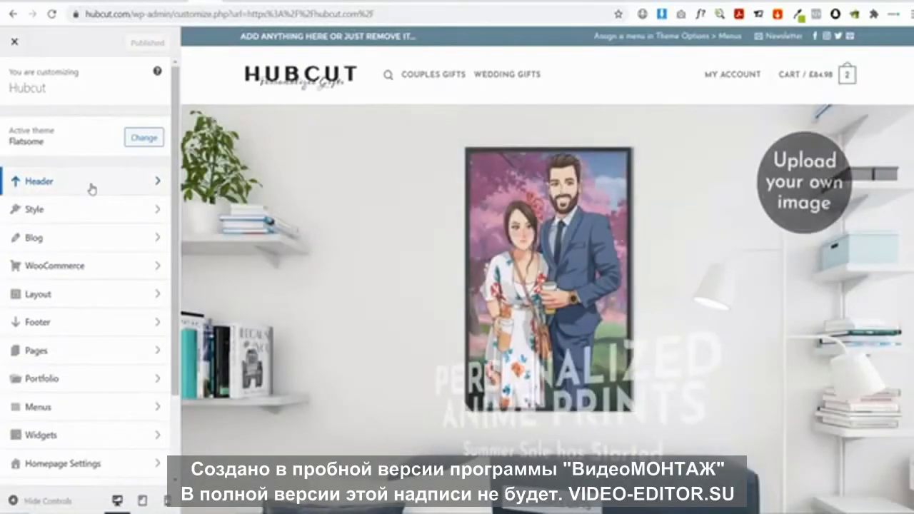
Move the Main Menu beside My Account in the Header Builder, keeping the plain search icon style
{"action": "left_click", "coordinate": [91, 189]}
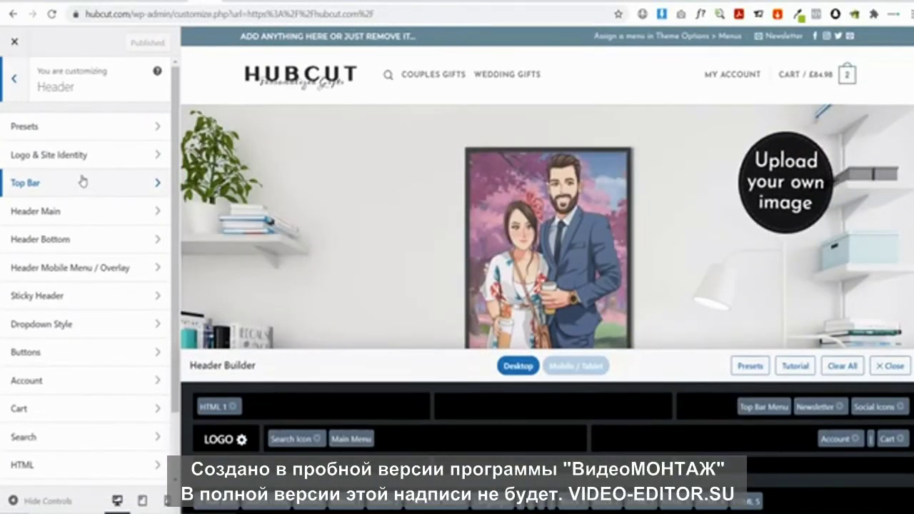
{"action": "left_click_drag", "start_coordinate": [350, 439], "coordinate": [738, 448]}
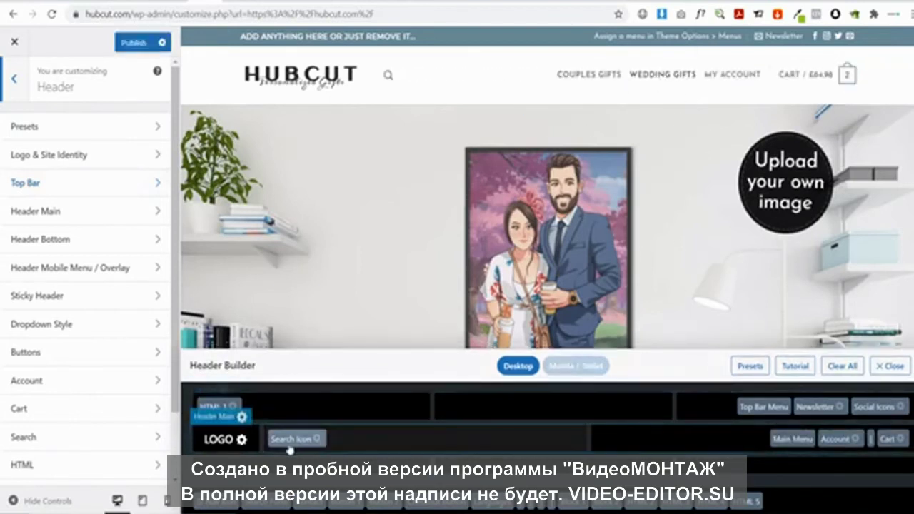
{"action": "left_click", "coordinate": [318, 440]}
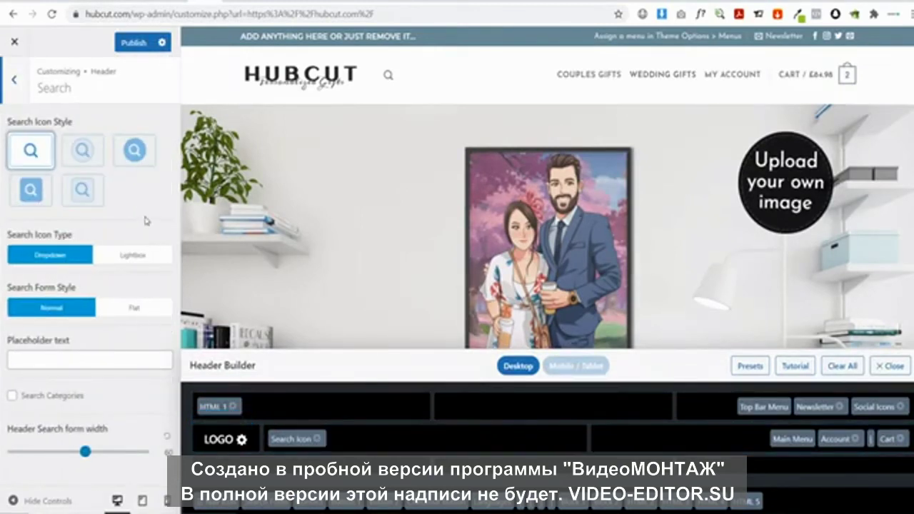
{"action": "left_click", "coordinate": [96, 163]}
{"action": "left_click", "coordinate": [133, 150]}
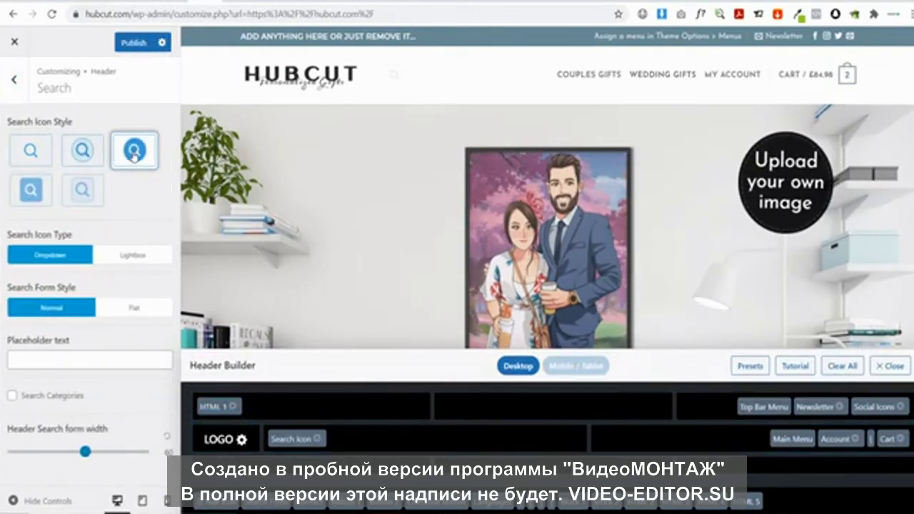
{"action": "left_click", "coordinate": [76, 192]}
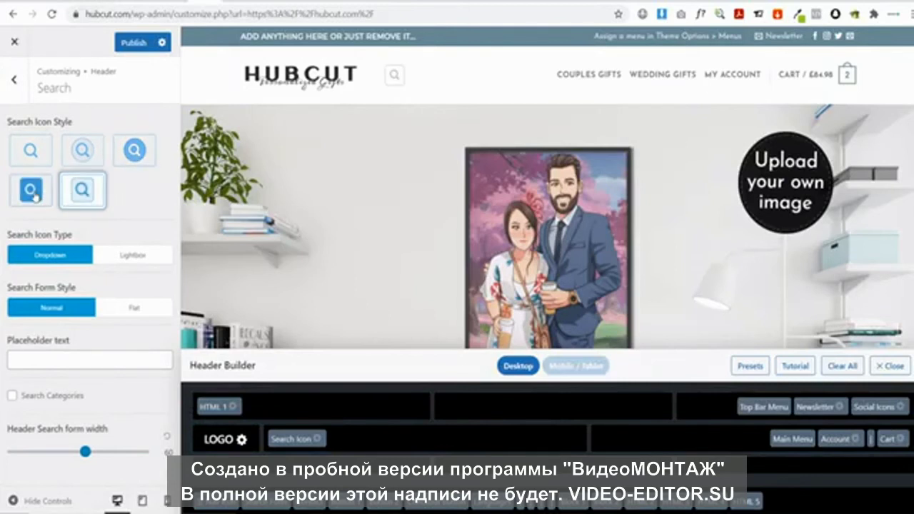
{"action": "left_click", "coordinate": [34, 196]}
{"action": "left_click", "coordinate": [31, 150]}
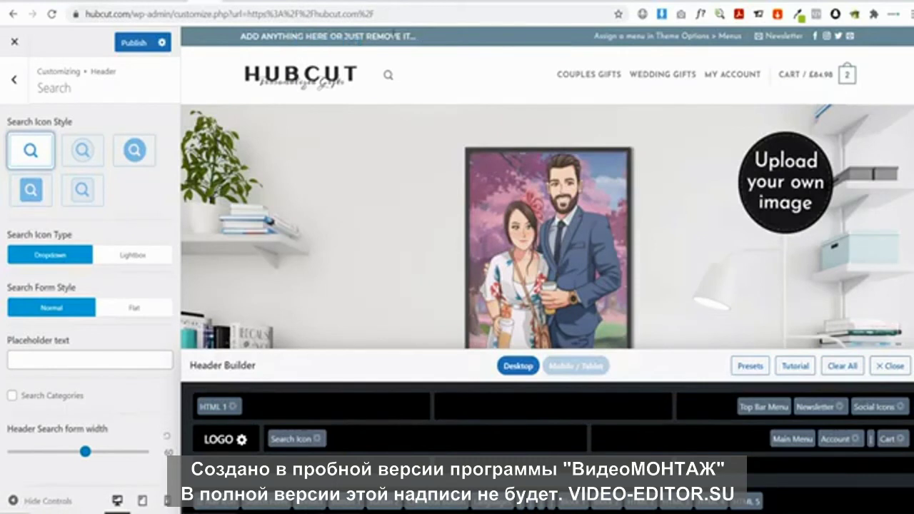
Replace the top bar HTML text with 'ORDER NOW IN TIME FOR MOTHERS DAY'
{"action": "left_click", "coordinate": [302, 47]}
{"action": "key", "text": "ctrl+a"}
{"action": "type", "text": "Order"}
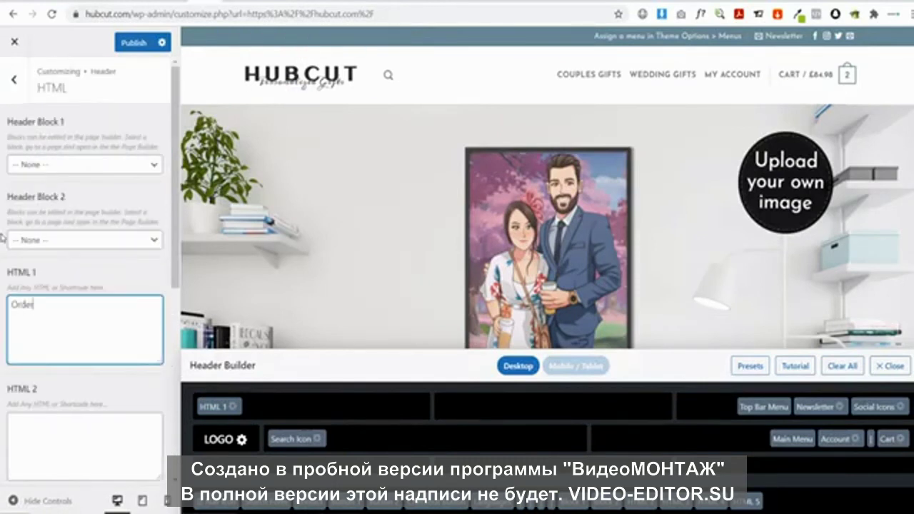
{"action": "key", "text": "BackSpace"}
{"action": "key", "text": "BackSpace"}
{"action": "type", "text": "ER NOW IN TIME FOR MOTHERS DAY"}
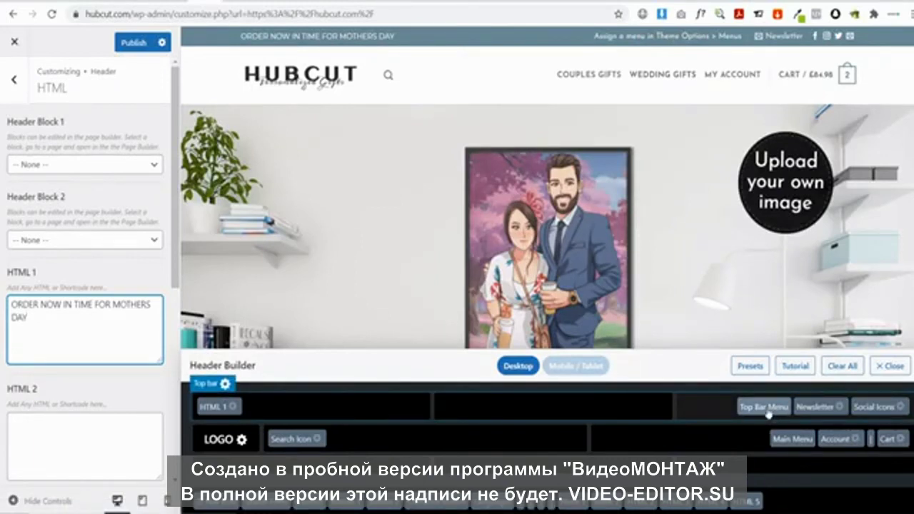
Remove the Top Bar Menu and Newsletter elements from the top bar row
{"action": "left_click", "coordinate": [769, 413]}
{"action": "left_click_drag", "start_coordinate": [759, 409], "coordinate": [779, 500]}
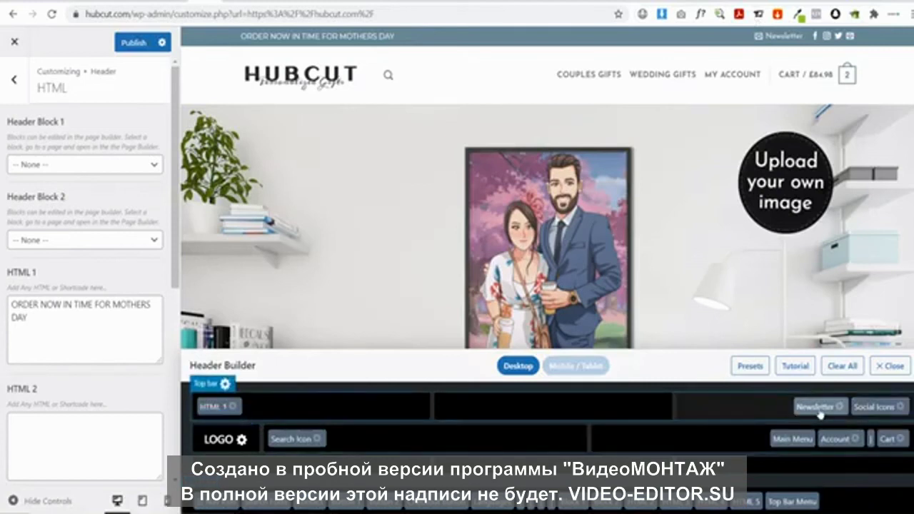
{"action": "left_click_drag", "start_coordinate": [814, 407], "coordinate": [846, 503]}
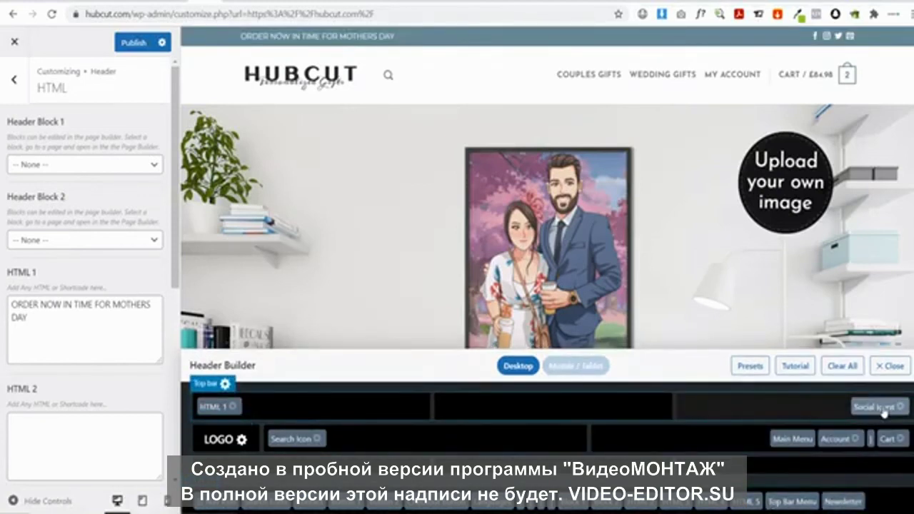
Clear the placeholder Twitter link in the Follow Icons settings
{"action": "left_click", "coordinate": [883, 409]}
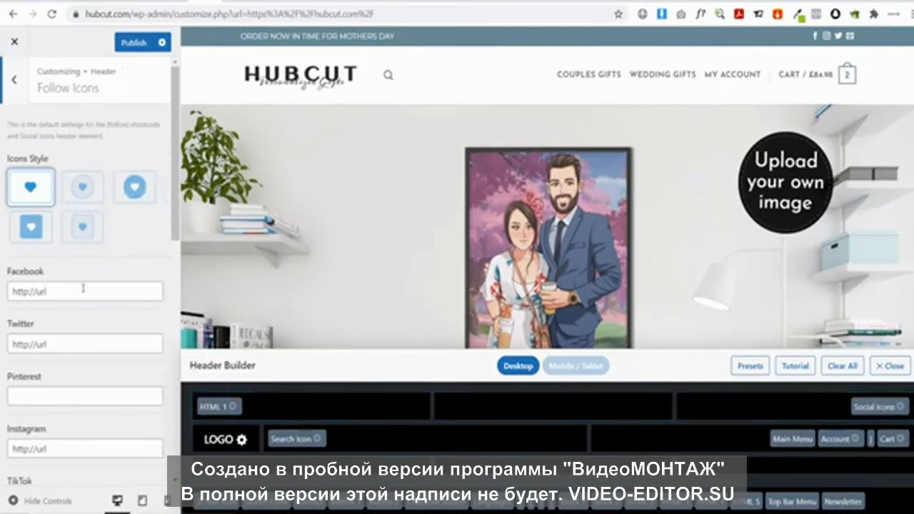
{"action": "scroll", "coordinate": [75, 327], "scroll_direction": "down", "scroll_amount": 2}
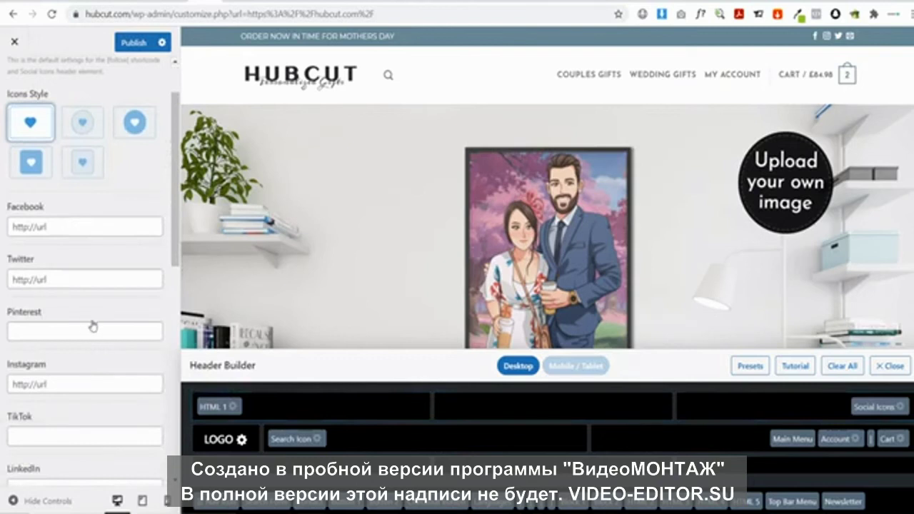
{"action": "left_click_drag", "start_coordinate": [71, 278], "coordinate": [3, 279]}
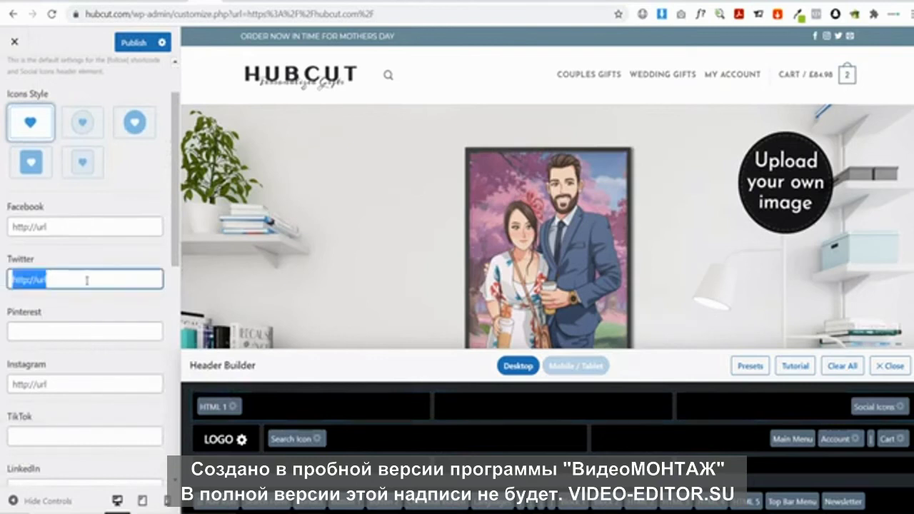
{"action": "key", "text": "BackSpace"}
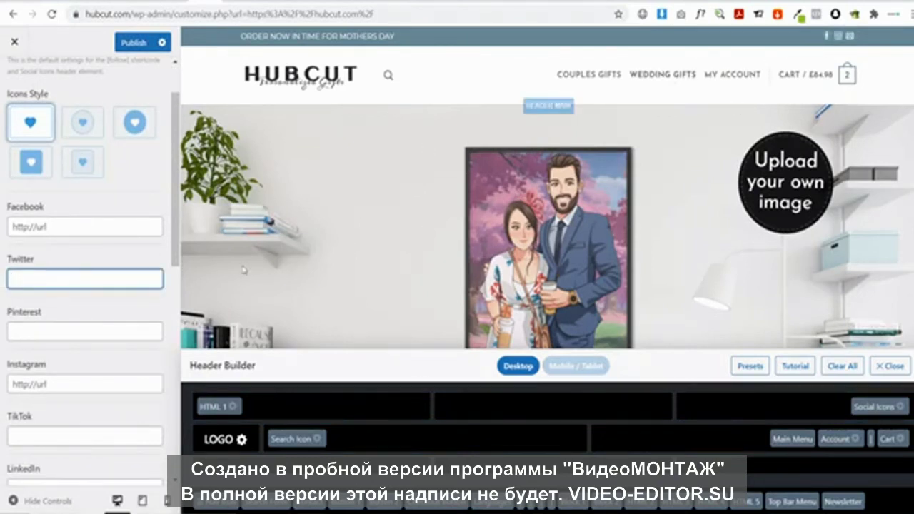
Enter the store's contact e-mail address in the Follow Icons e-mail field
{"action": "scroll", "coordinate": [122, 362], "scroll_direction": "down", "scroll_amount": 4}
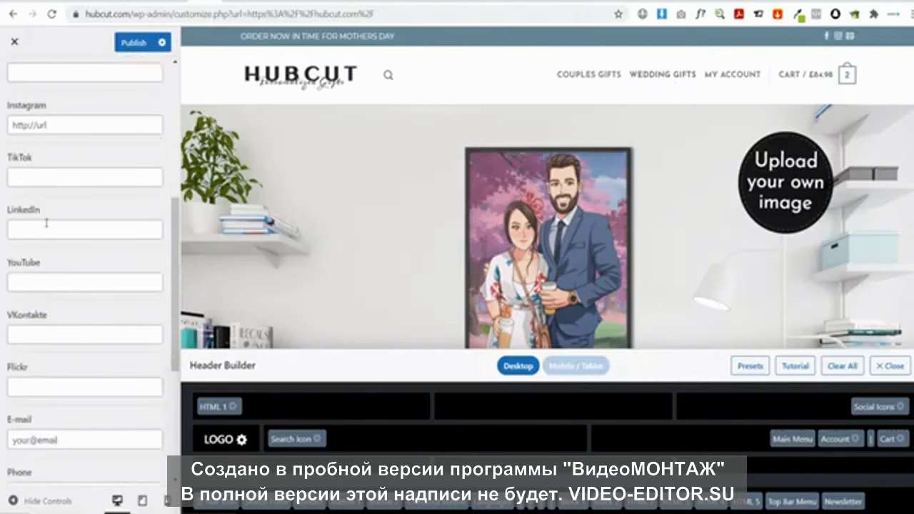
{"action": "left_click_drag", "start_coordinate": [91, 439], "coordinate": [4, 441]}
{"action": "double_click", "coordinate": [60, 440]}
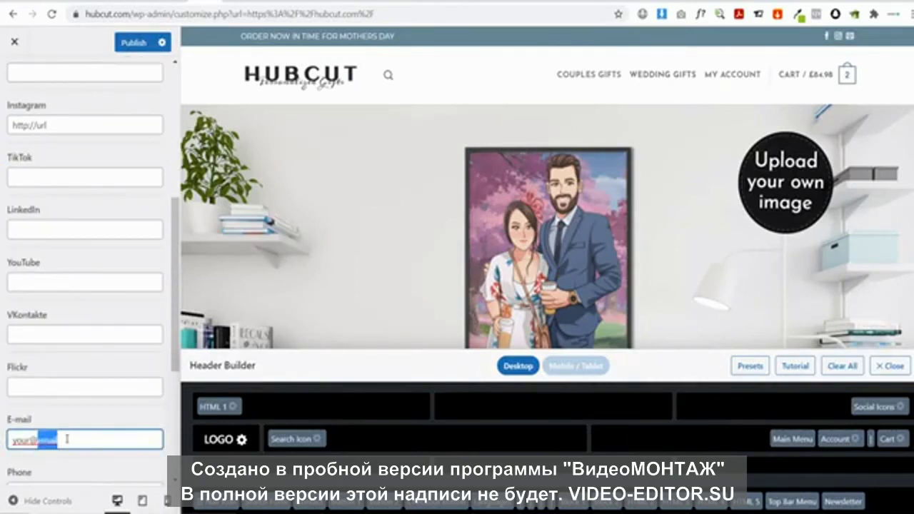
{"action": "left_click", "coordinate": [60, 441]}
{"action": "left_click_drag", "start_coordinate": [86, 442], "coordinate": [3, 445]}
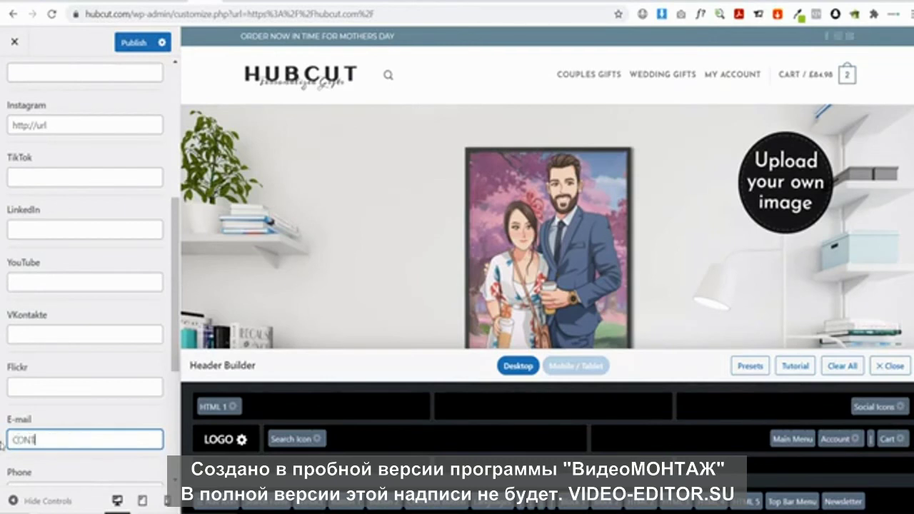
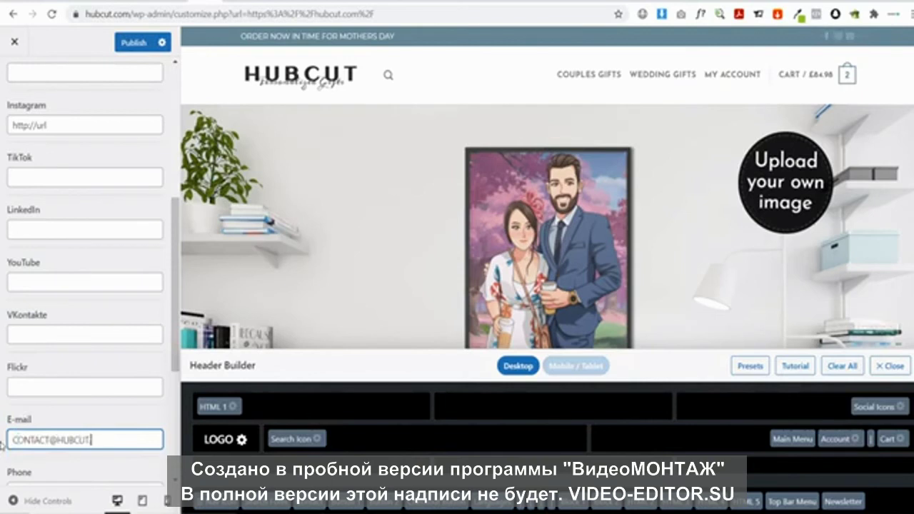
Publish the header changes
{"action": "scroll", "coordinate": [79, 236], "scroll_direction": "down", "scroll_amount": 4}
{"action": "scroll", "coordinate": [90, 267], "scroll_direction": "up", "scroll_amount": 8}
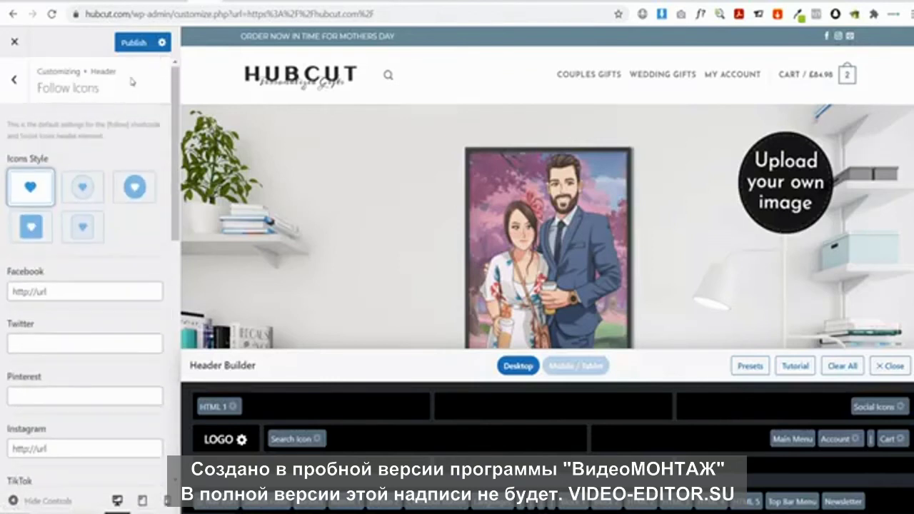
{"action": "left_click", "coordinate": [137, 47]}
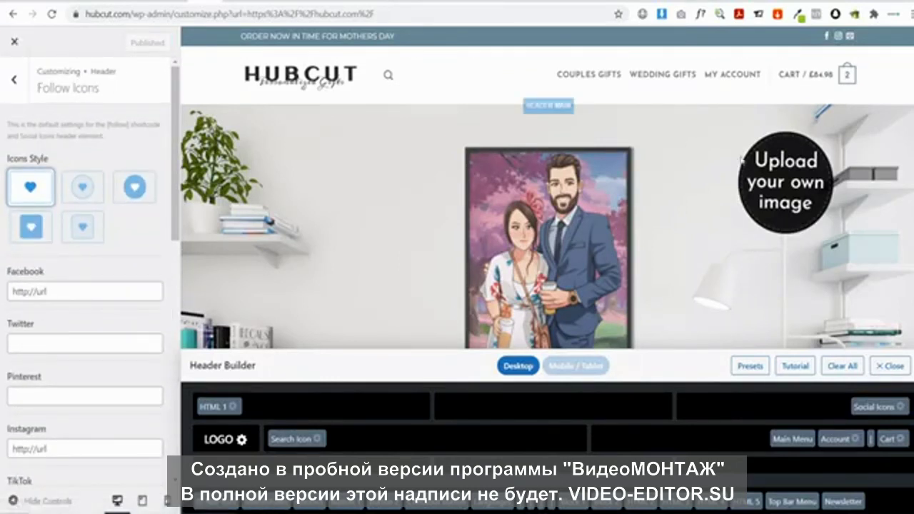
Close the Customizer, browse the live Hubcut site, and open the Couples Gifts category page
{"action": "left_click", "coordinate": [14, 42]}
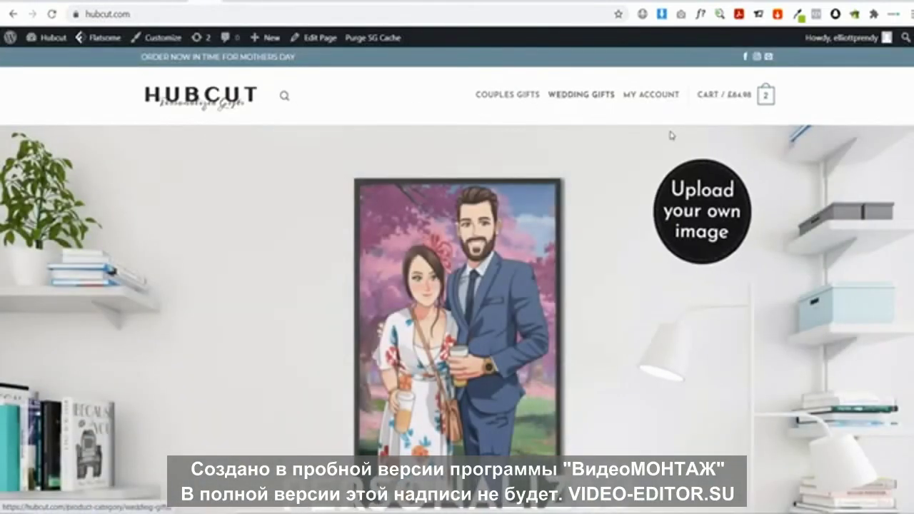
{"action": "scroll", "coordinate": [671, 135], "scroll_direction": "down", "scroll_amount": 5}
{"action": "scroll", "coordinate": [191, 232], "scroll_direction": "up", "scroll_amount": 5}
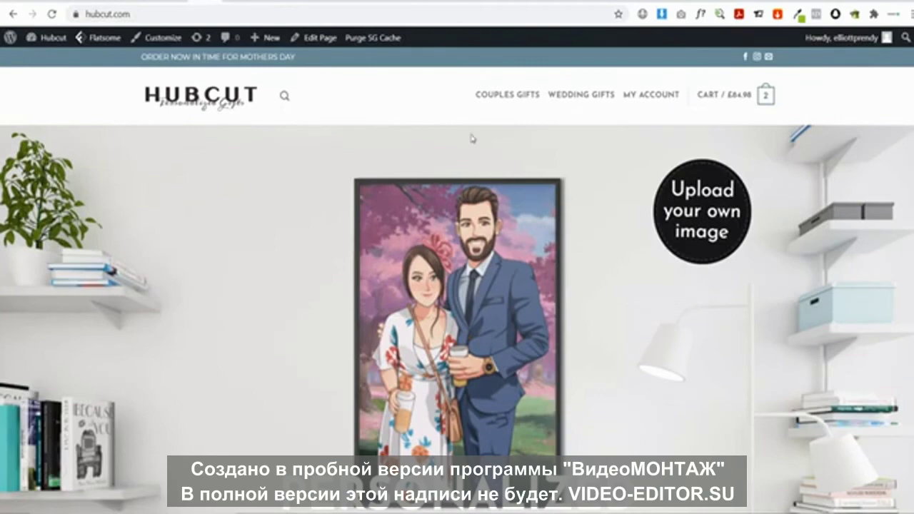
{"action": "scroll", "coordinate": [462, 325], "scroll_direction": "down", "scroll_amount": 15}
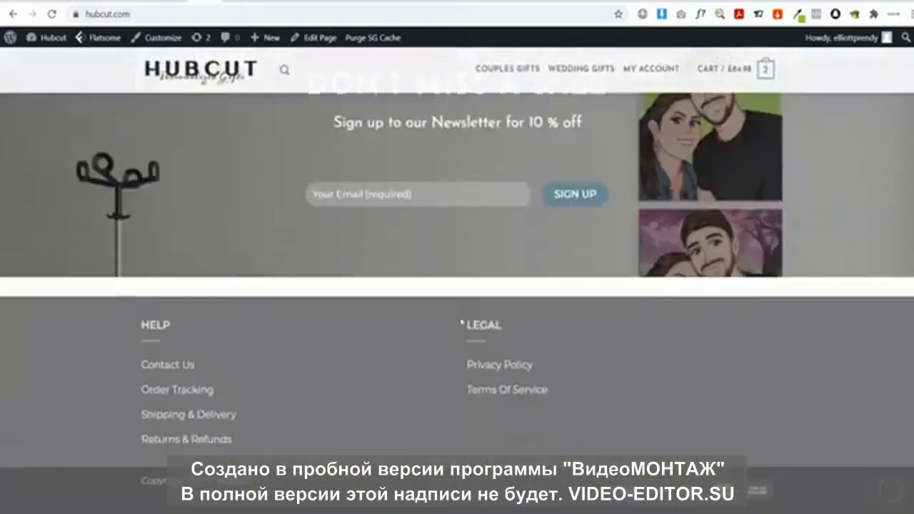
{"action": "scroll", "coordinate": [388, 419], "scroll_direction": "up", "scroll_amount": 15}
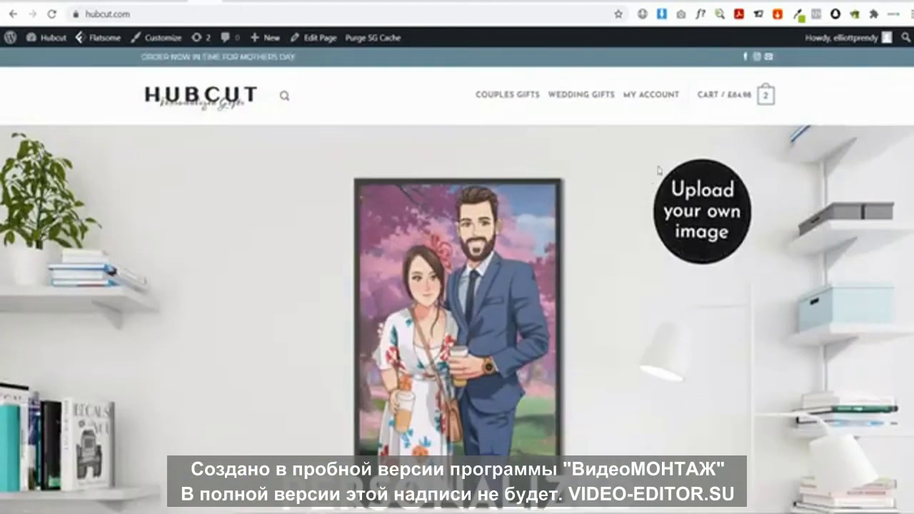
{"action": "mouse_move", "coordinate": [654, 104]}
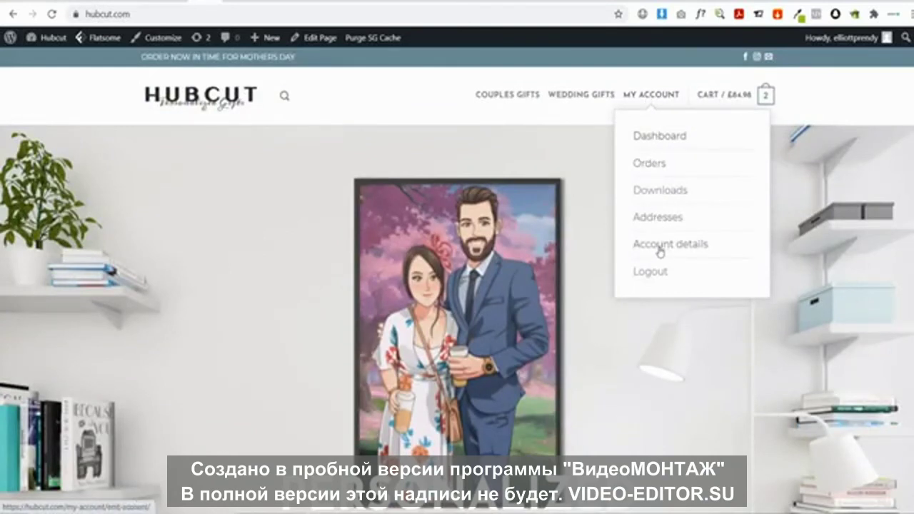
{"action": "mouse_move", "coordinate": [728, 107]}
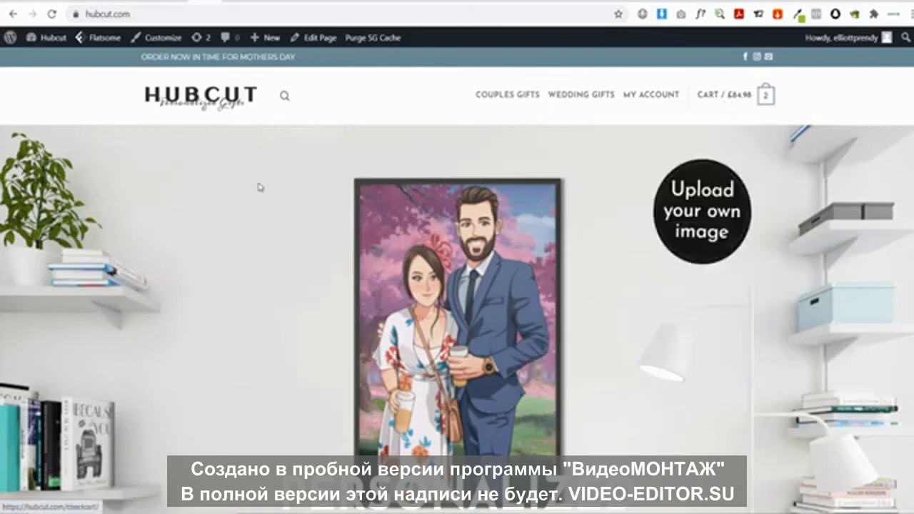
{"action": "scroll", "coordinate": [190, 143], "scroll_direction": "down", "scroll_amount": 10}
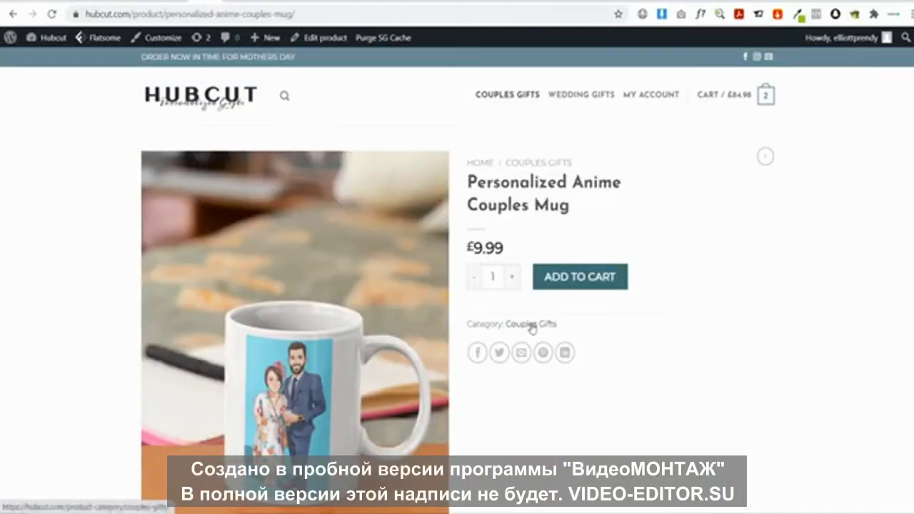
{"action": "left_click", "coordinate": [534, 327]}
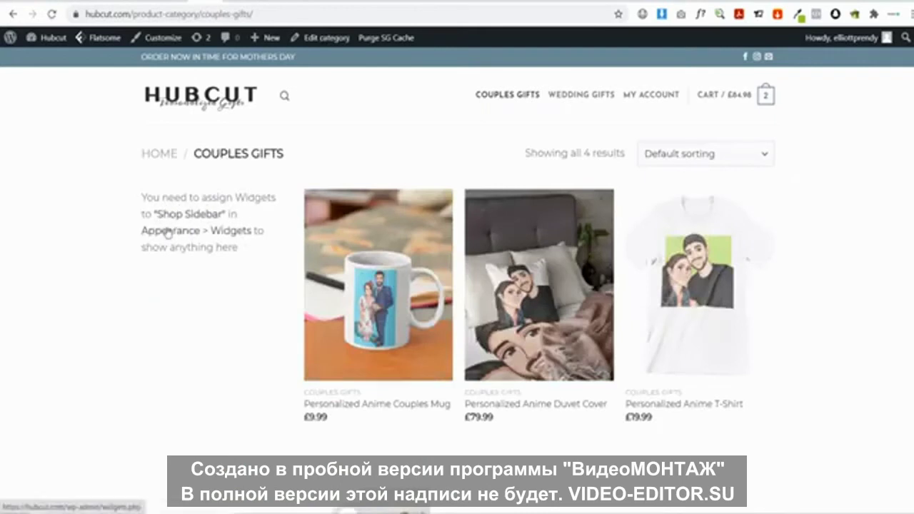
{"action": "scroll", "coordinate": [197, 276], "scroll_direction": "down", "scroll_amount": 2}
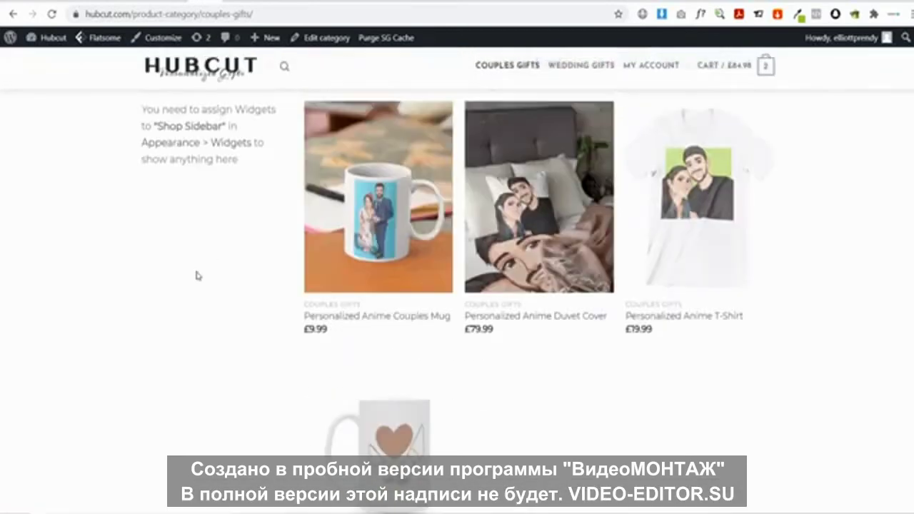
{"action": "scroll", "coordinate": [178, 236], "scroll_direction": "up", "scroll_amount": 2}
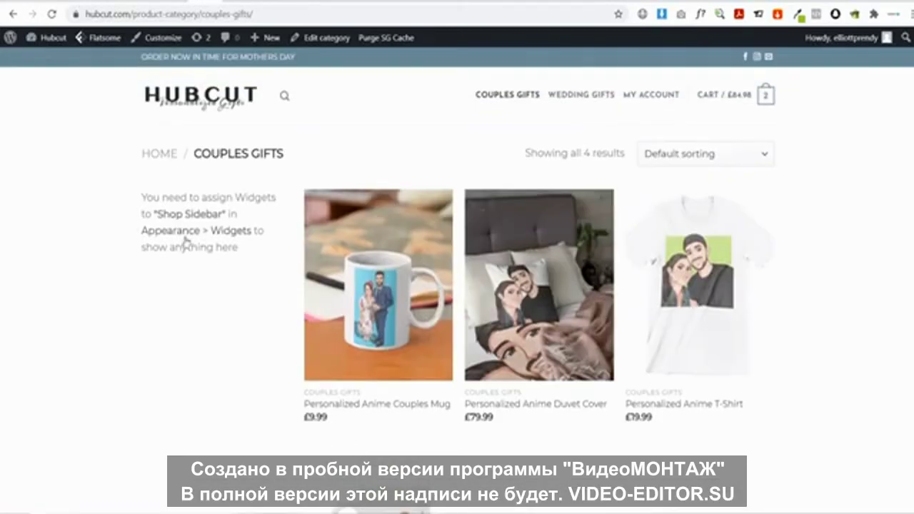
Add Filter Products by Price and then Cart to the Shop Sidebar in Widgets
{"action": "left_click", "coordinate": [179, 238]}
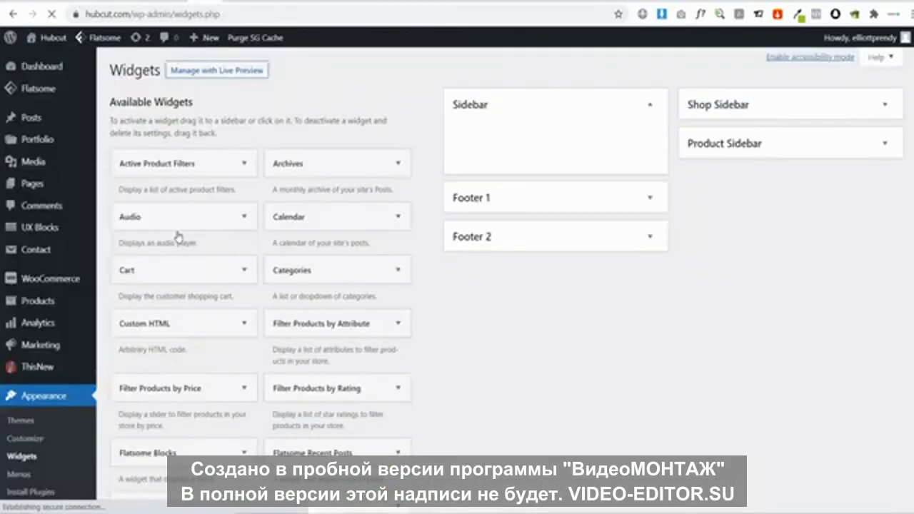
{"action": "left_click", "coordinate": [820, 113]}
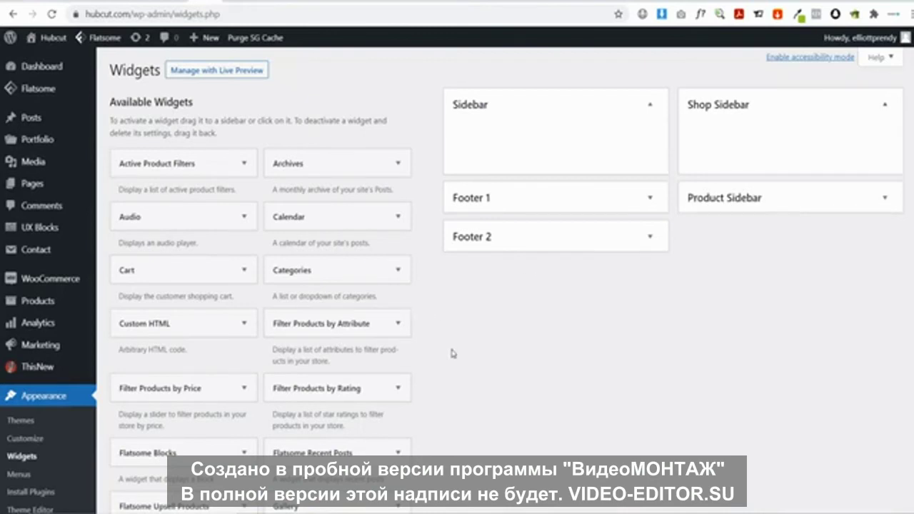
{"action": "scroll", "coordinate": [459, 405], "scroll_direction": "down", "scroll_amount": 3}
{"action": "scroll", "coordinate": [460, 398], "scroll_direction": "up", "scroll_amount": 3}
{"action": "left_click_drag", "start_coordinate": [187, 390], "coordinate": [770, 141]}
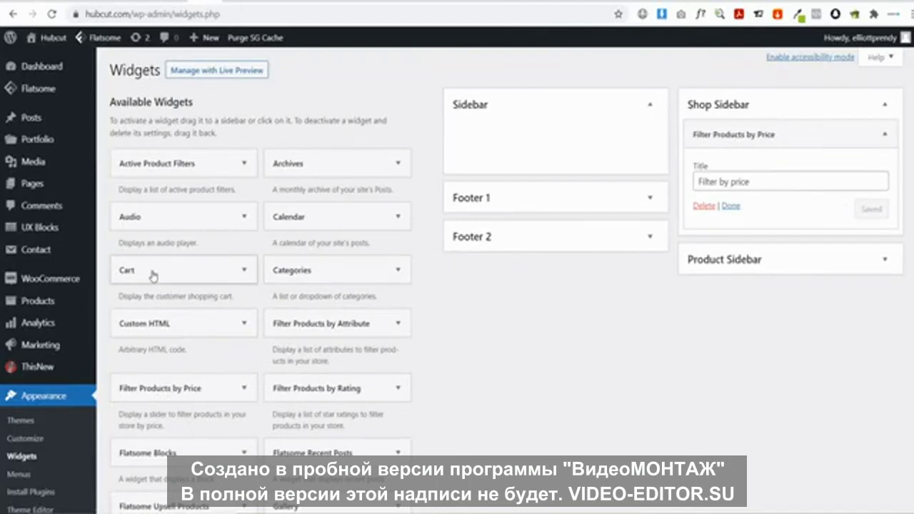
{"action": "left_click_drag", "start_coordinate": [152, 275], "coordinate": [729, 227]}
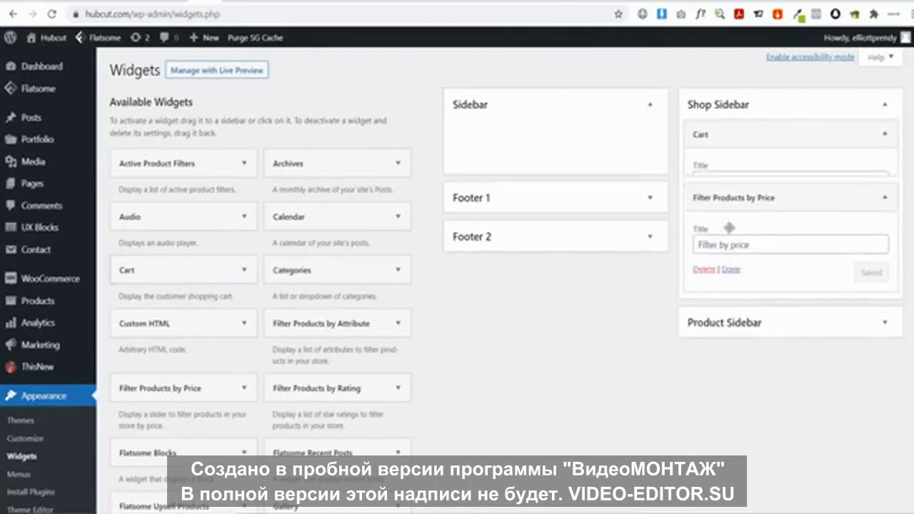
{"action": "left_click_drag", "start_coordinate": [718, 135], "coordinate": [714, 206]}
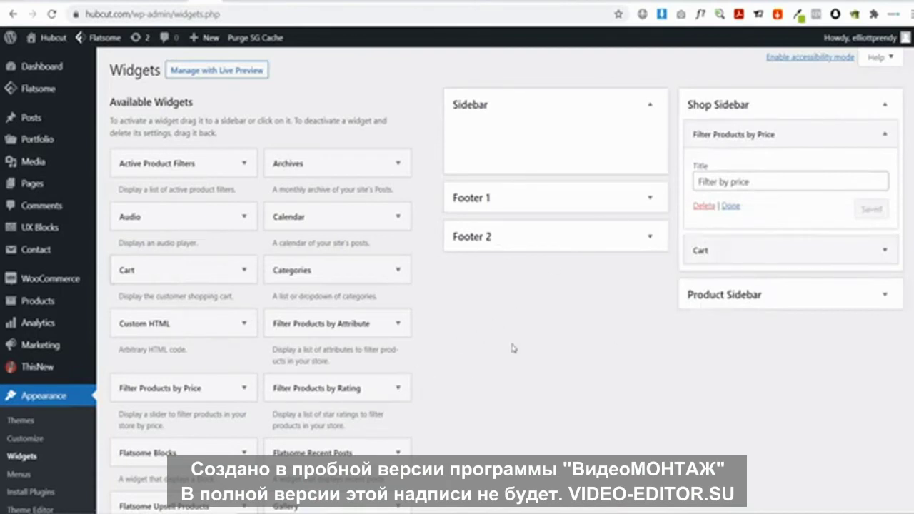
Add Product Categories, Recently Viewed Products and Filter Products by Rating to the Shop Sidebar
{"action": "scroll", "coordinate": [426, 359], "scroll_direction": "down", "scroll_amount": 5}
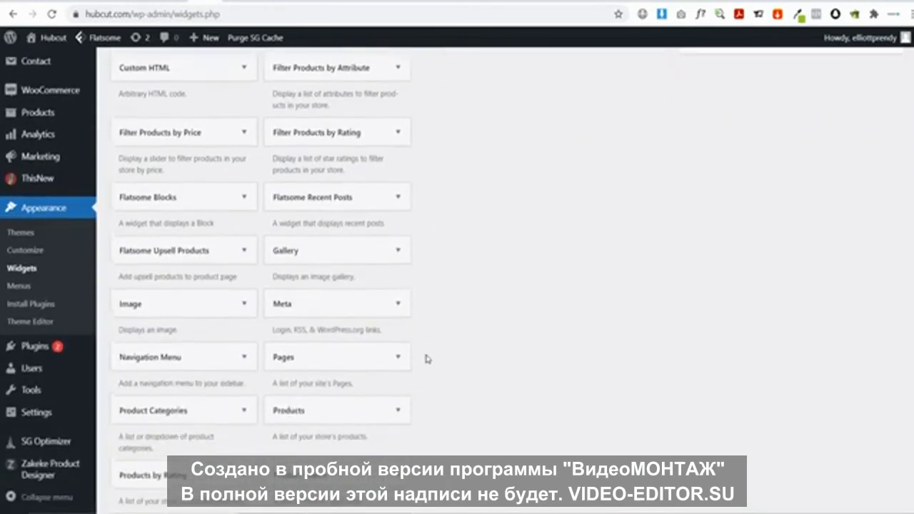
{"action": "left_click_drag", "start_coordinate": [158, 350], "coordinate": [745, 220]}
{"action": "scroll", "coordinate": [679, 238], "scroll_direction": "up", "scroll_amount": 4}
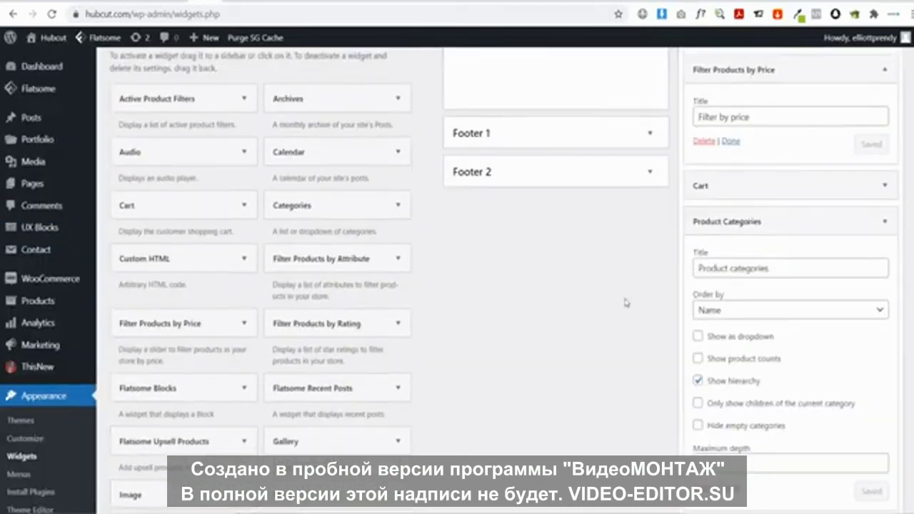
{"action": "scroll", "coordinate": [350, 369], "scroll_direction": "down", "scroll_amount": 5}
{"action": "scroll", "coordinate": [229, 366], "scroll_direction": "down", "scroll_amount": 2}
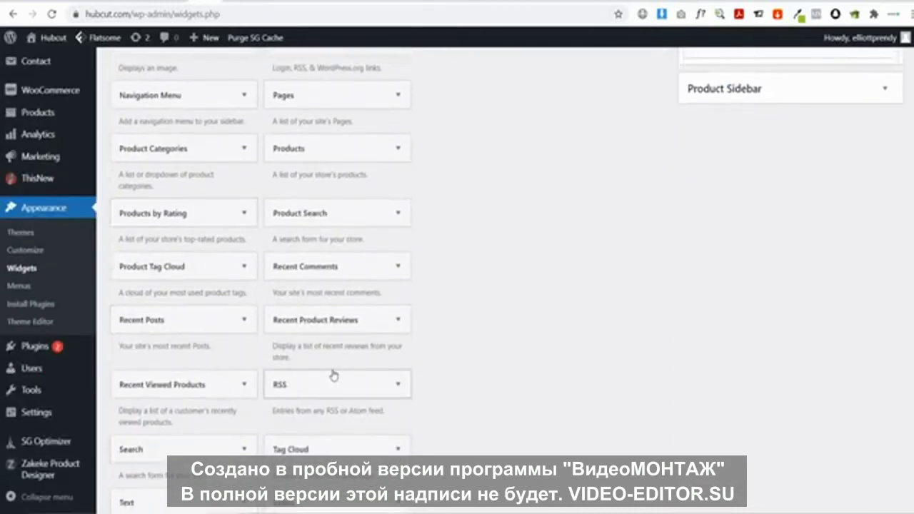
{"action": "left_click_drag", "start_coordinate": [147, 389], "coordinate": [755, 300]}
{"action": "scroll", "coordinate": [643, 257], "scroll_direction": "up", "scroll_amount": 4}
{"action": "scroll", "coordinate": [229, 347], "scroll_direction": "down", "scroll_amount": 5}
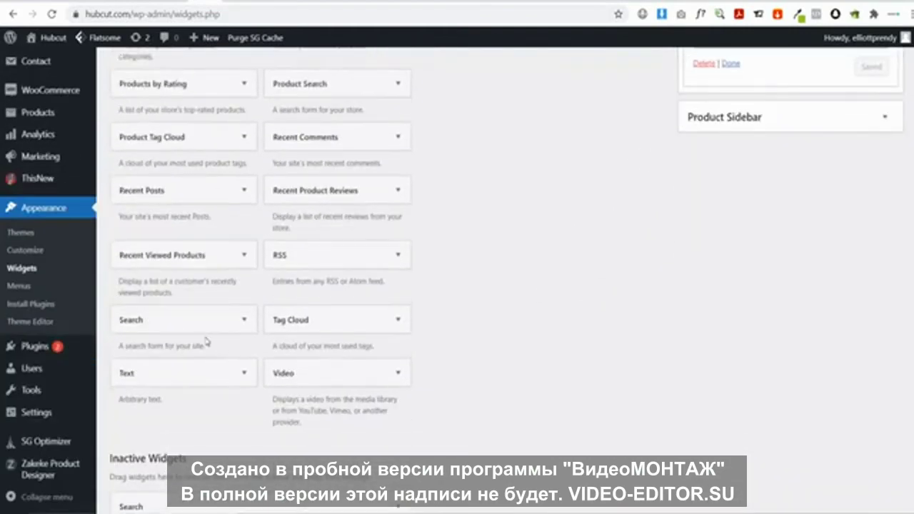
{"action": "scroll", "coordinate": [307, 231], "scroll_direction": "down", "scroll_amount": 3}
{"action": "scroll", "coordinate": [307, 230], "scroll_direction": "up", "scroll_amount": 6}
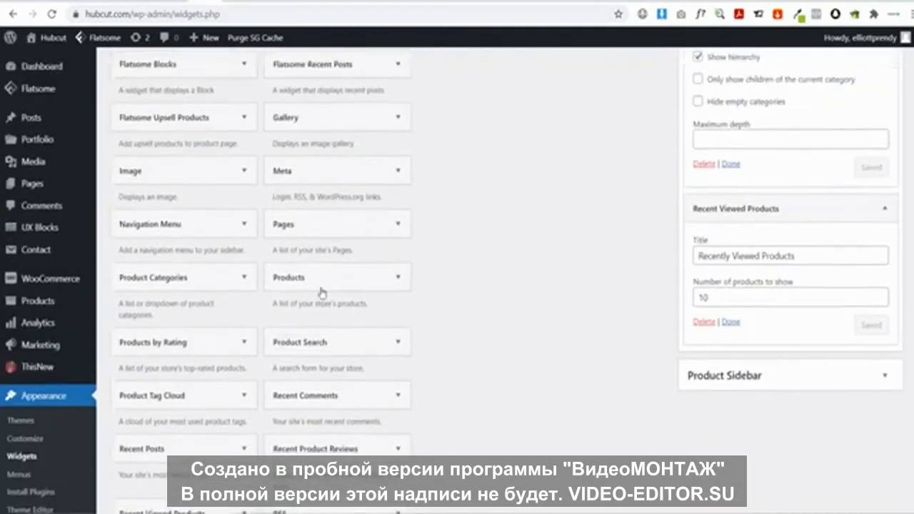
{"action": "scroll", "coordinate": [329, 285], "scroll_direction": "up", "scroll_amount": 3}
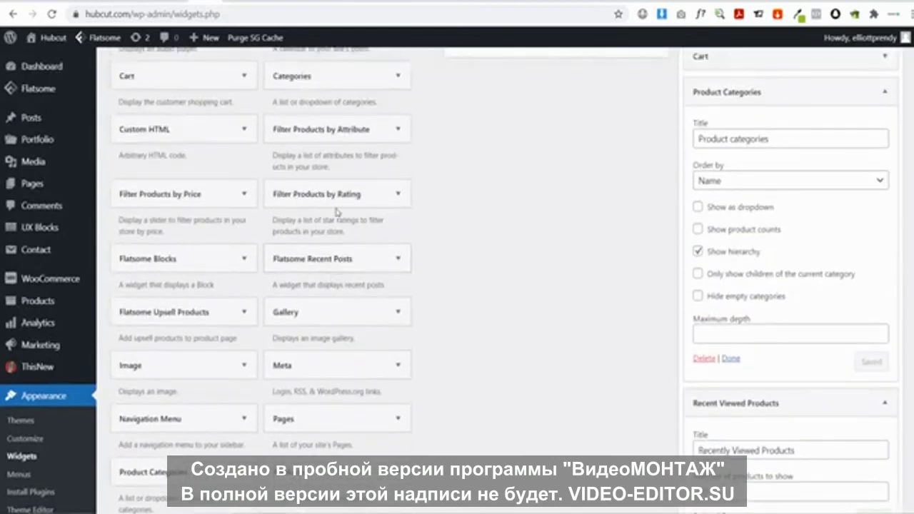
{"action": "scroll", "coordinate": [834, 281], "scroll_direction": "down", "scroll_amount": 2}
{"action": "left_click_drag", "start_coordinate": [428, 247], "coordinate": [731, 416]}
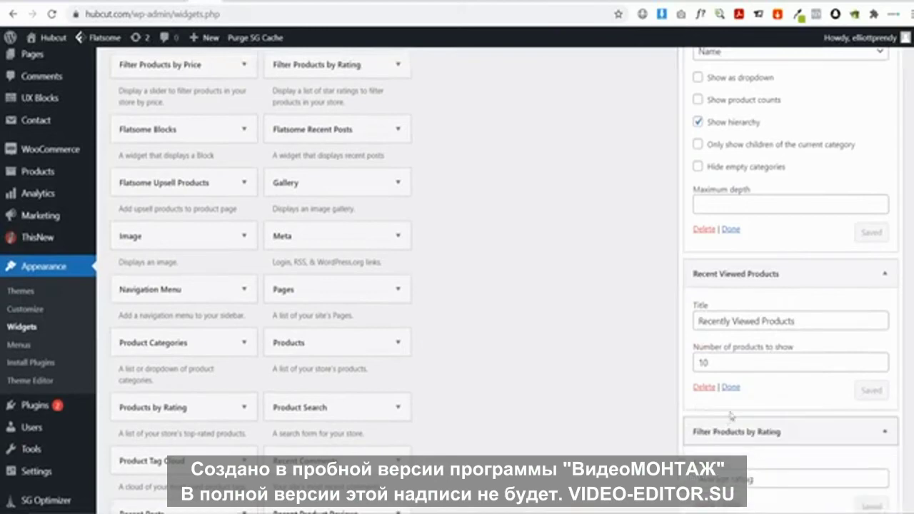
{"action": "scroll", "coordinate": [771, 412], "scroll_direction": "down", "scroll_amount": 2}
{"action": "scroll", "coordinate": [755, 350], "scroll_direction": "up", "scroll_amount": 7}
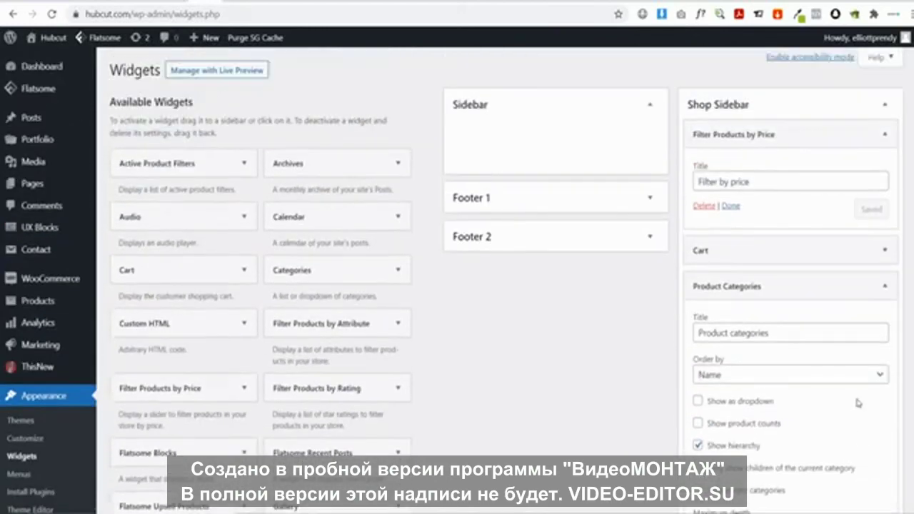
{"action": "scroll", "coordinate": [477, 272], "scroll_direction": "down", "scroll_amount": 10}
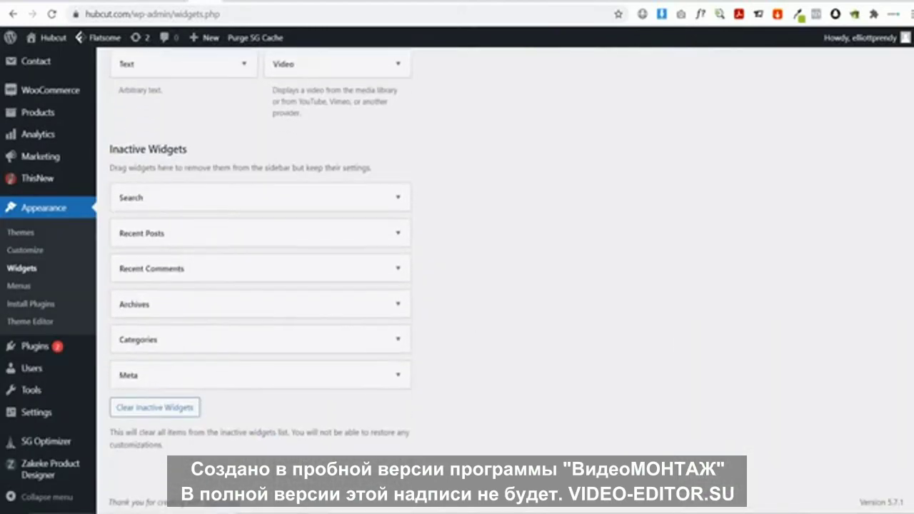
{"action": "scroll", "coordinate": [538, 306], "scroll_direction": "up", "scroll_amount": 10}
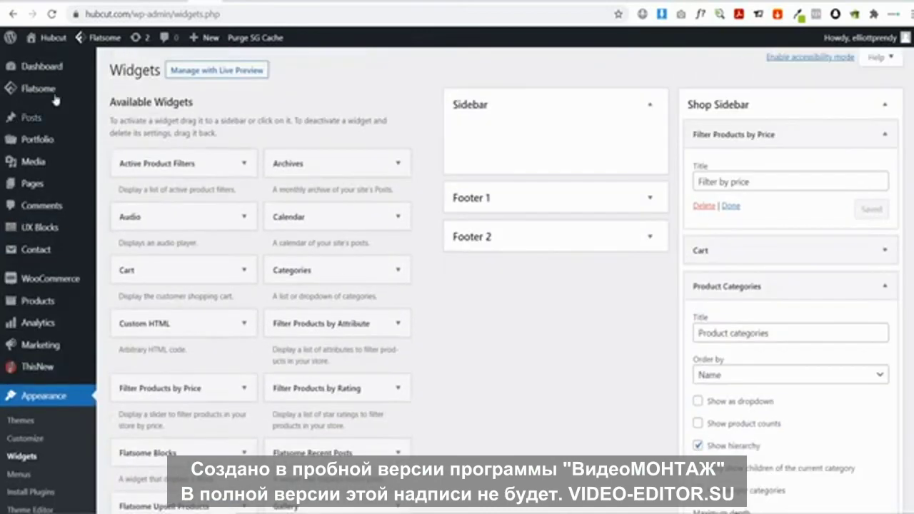
Browse the live Couples Gifts category and try the sidebar price filter
{"action": "left_click", "coordinate": [52, 38]}
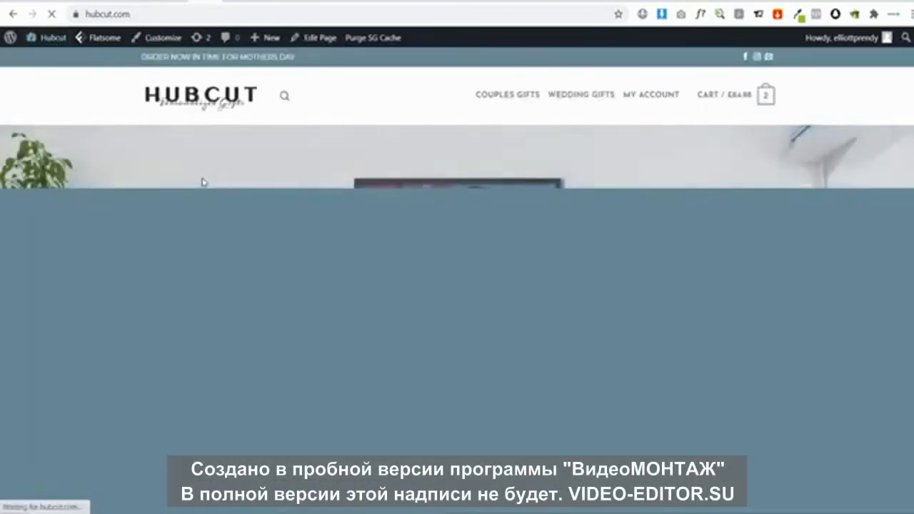
{"action": "scroll", "coordinate": [414, 241], "scroll_direction": "down", "scroll_amount": 6}
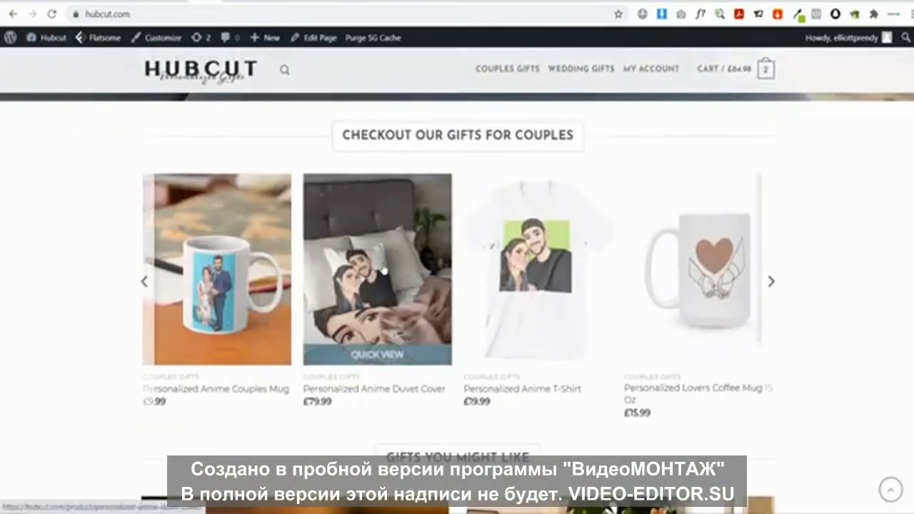
{"action": "left_click", "coordinate": [386, 271]}
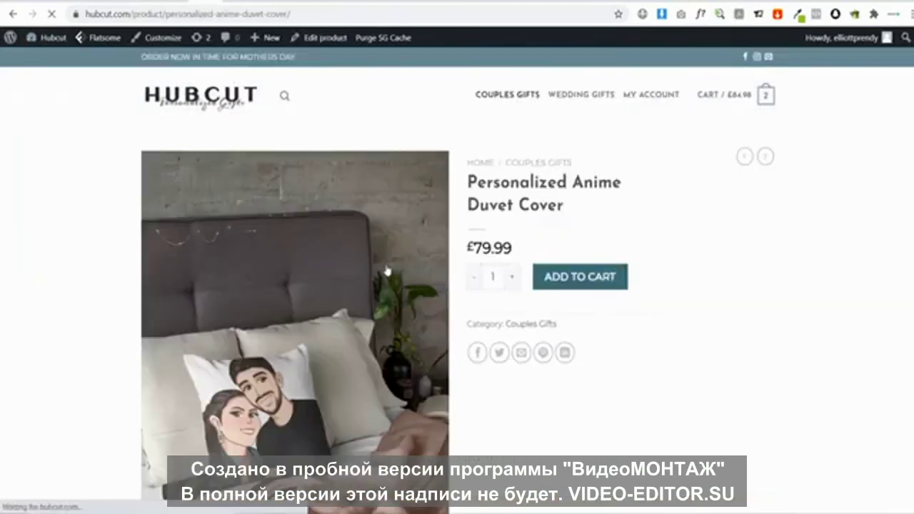
{"action": "left_click", "coordinate": [535, 326]}
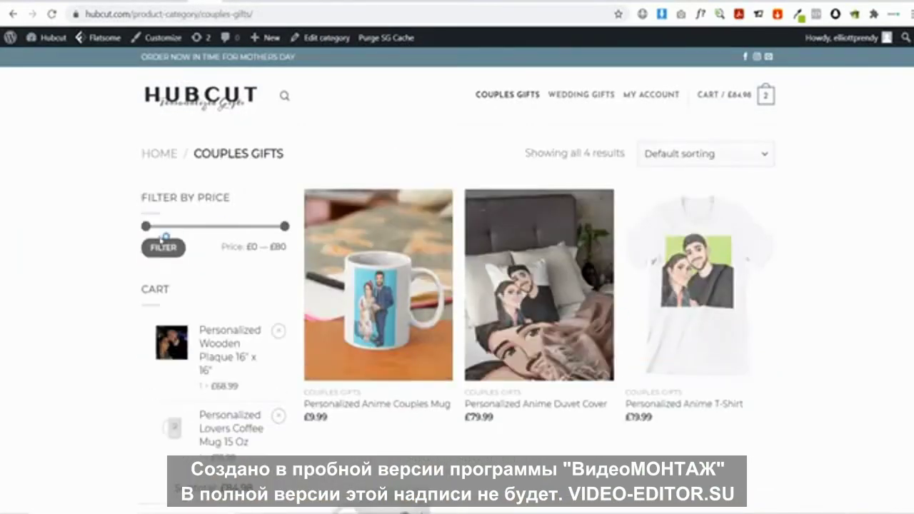
{"action": "scroll", "coordinate": [255, 236], "scroll_direction": "down", "scroll_amount": 4}
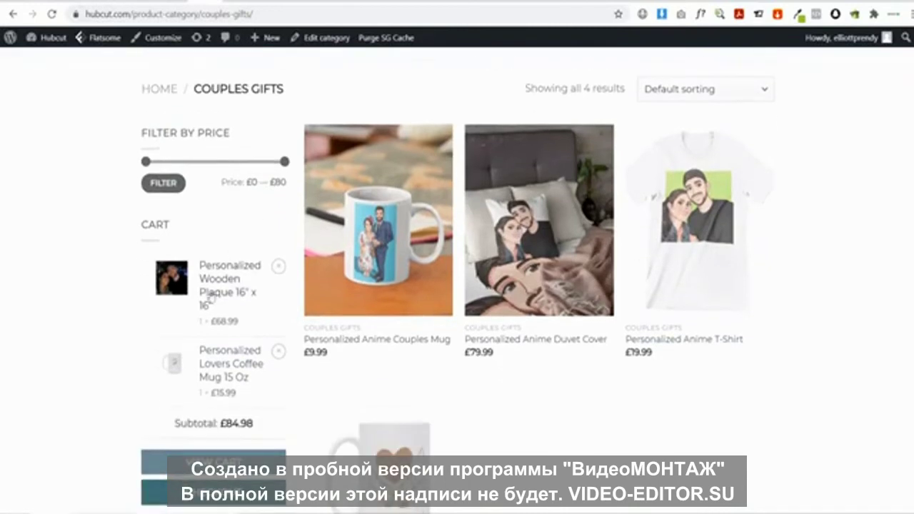
{"action": "scroll", "coordinate": [228, 348], "scroll_direction": "down", "scroll_amount": 2}
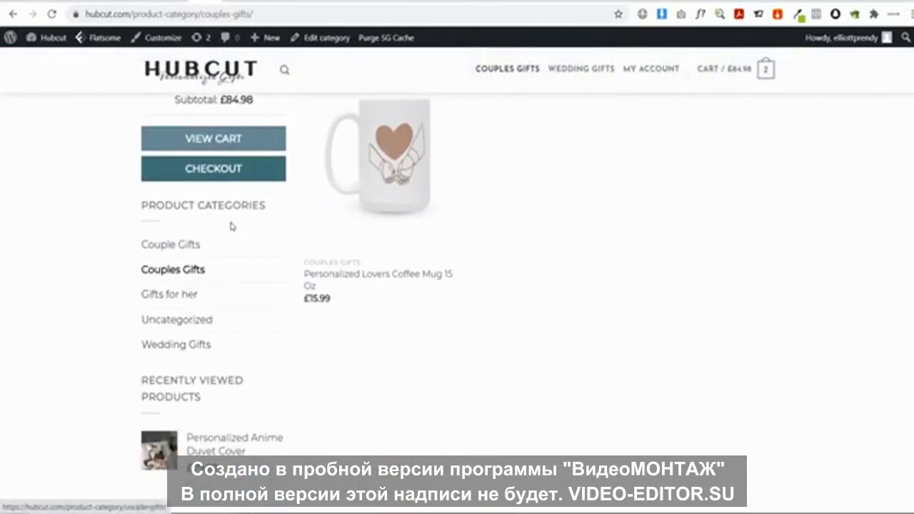
{"action": "scroll", "coordinate": [225, 250], "scroll_direction": "down", "scroll_amount": 2}
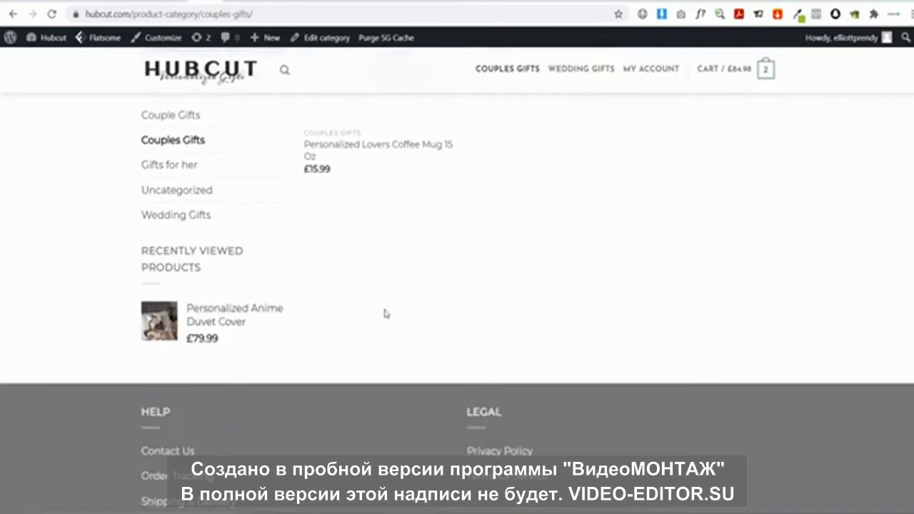
{"action": "scroll", "coordinate": [386, 314], "scroll_direction": "up", "scroll_amount": 8}
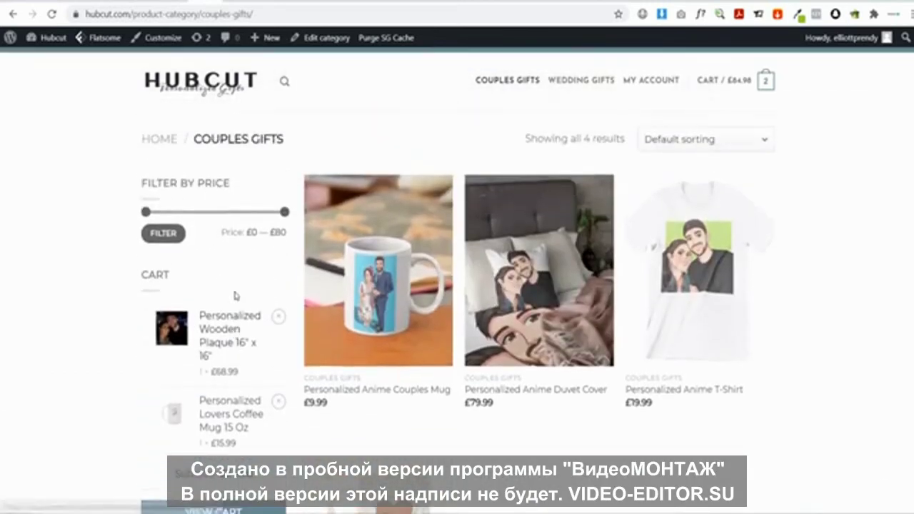
{"action": "scroll", "coordinate": [235, 296], "scroll_direction": "up", "scroll_amount": 1}
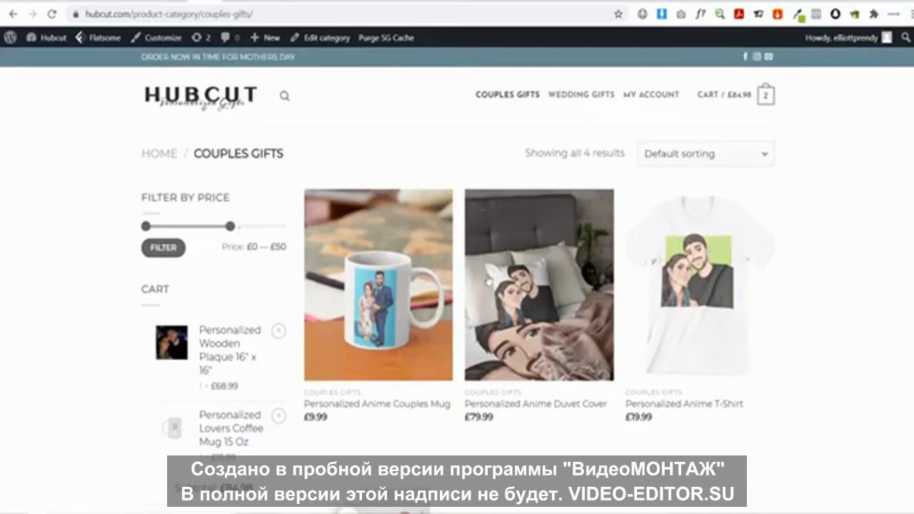
{"action": "left_click", "coordinate": [175, 247]}
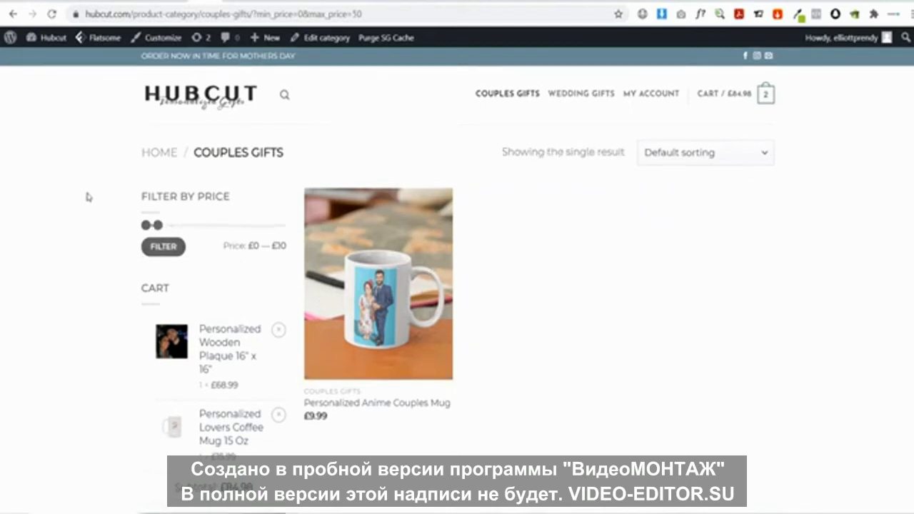
{"action": "scroll", "coordinate": [83, 193], "scroll_direction": "down", "scroll_amount": 7}
{"action": "scroll", "coordinate": [84, 193], "scroll_direction": "up", "scroll_amount": 7}
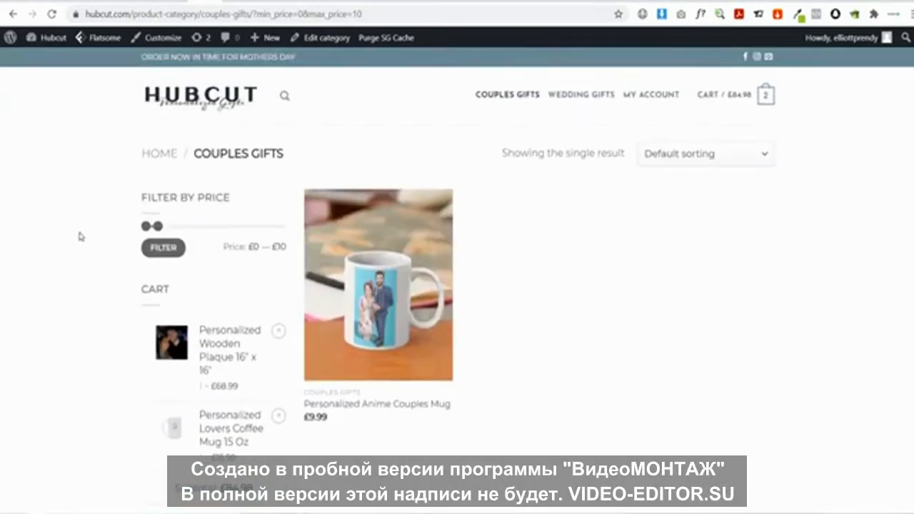
From the homepage carousel, open the Personalized Wooden Plaque 16" x 16" product page
{"action": "left_click", "coordinate": [205, 113]}
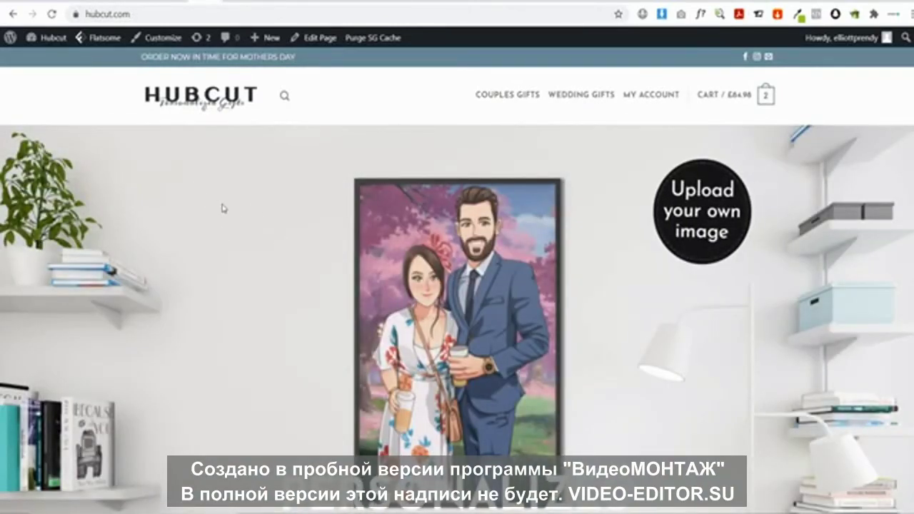
{"action": "scroll", "coordinate": [224, 200], "scroll_direction": "down", "scroll_amount": 8}
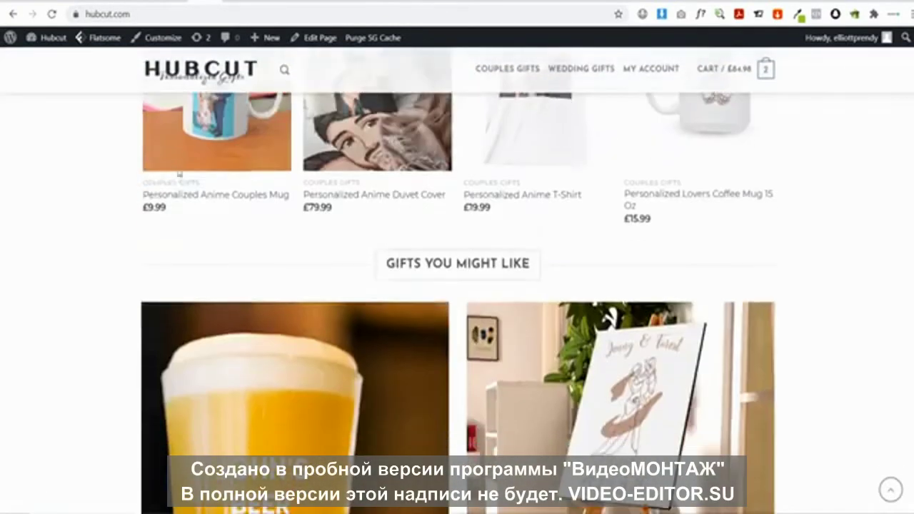
{"action": "scroll", "coordinate": [761, 181], "scroll_direction": "up", "scroll_amount": 2}
{"action": "left_click", "coordinate": [772, 217]}
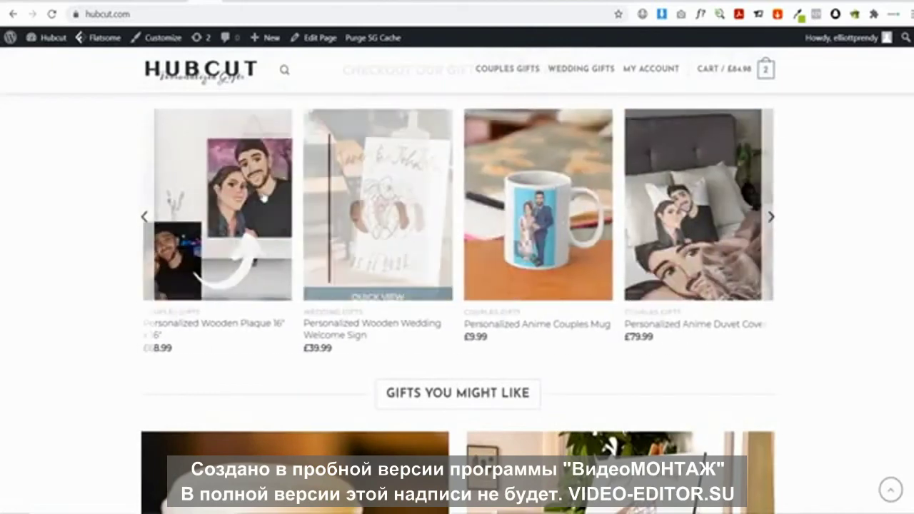
{"action": "left_click", "coordinate": [221, 197]}
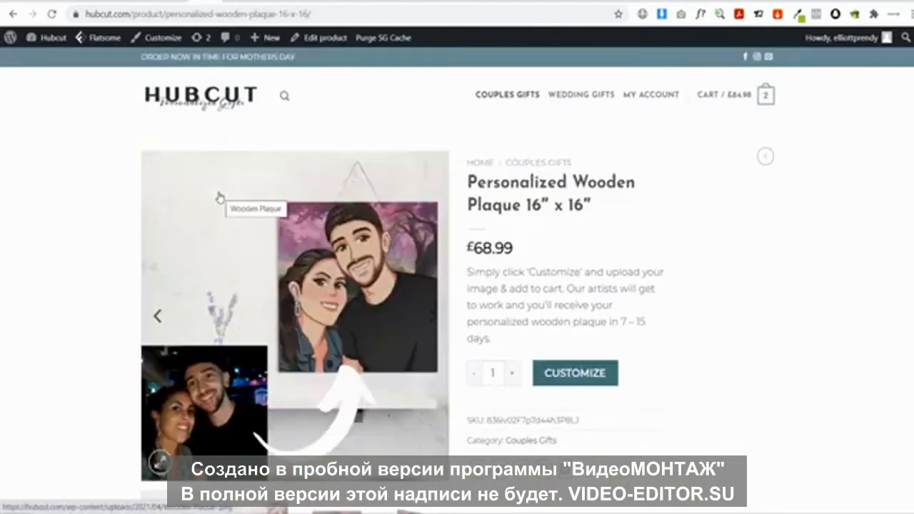
In Product Page settings, try the vertical thumbnail gallery, then restore the original image style
{"action": "mouse_move", "coordinate": [165, 42]}
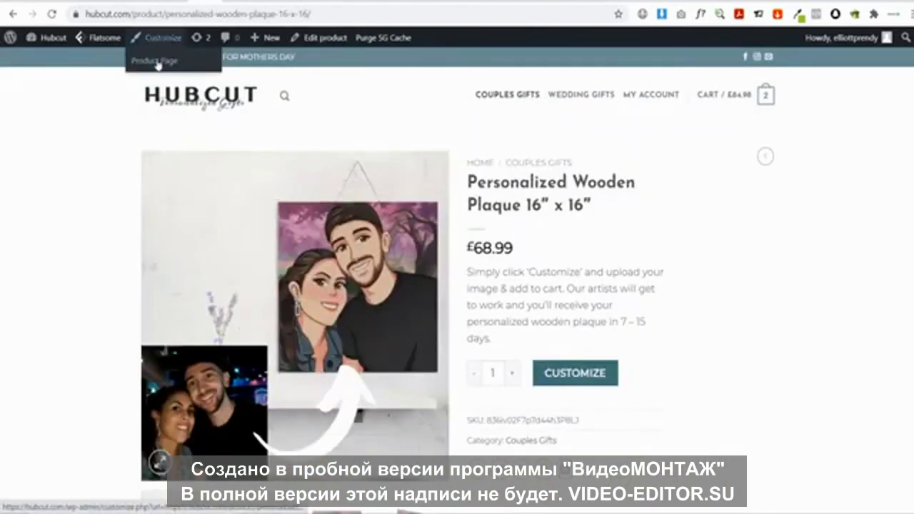
{"action": "left_click", "coordinate": [156, 61]}
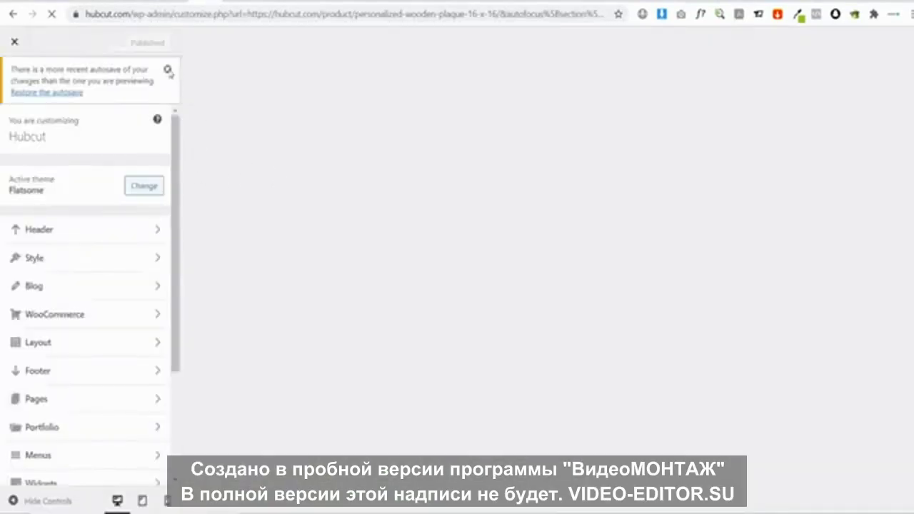
{"action": "left_click", "coordinate": [168, 70]}
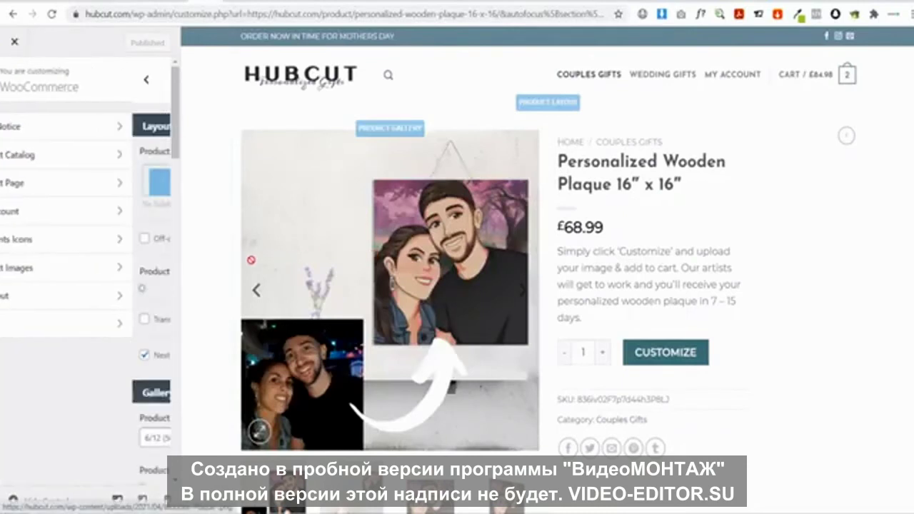
{"action": "scroll", "coordinate": [84, 234], "scroll_direction": "down", "scroll_amount": 5}
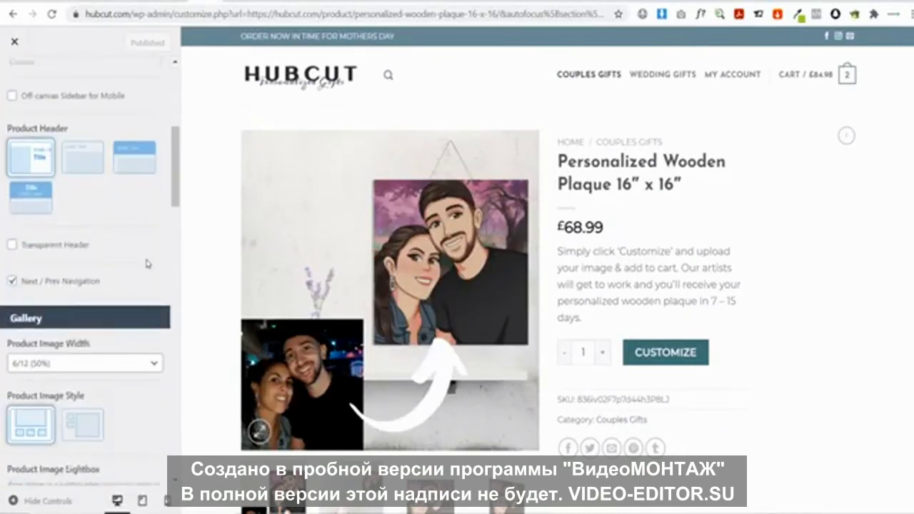
{"action": "scroll", "coordinate": [138, 262], "scroll_direction": "down", "scroll_amount": 5}
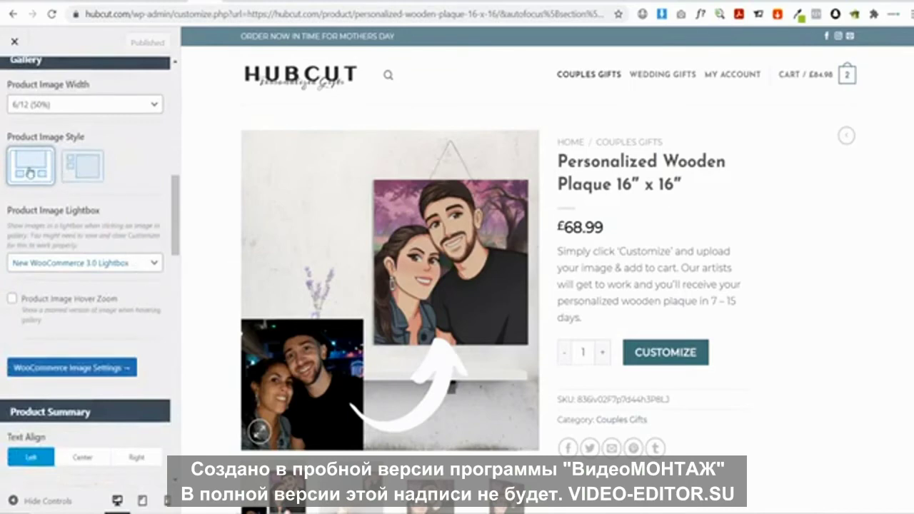
{"action": "left_click", "coordinate": [82, 168]}
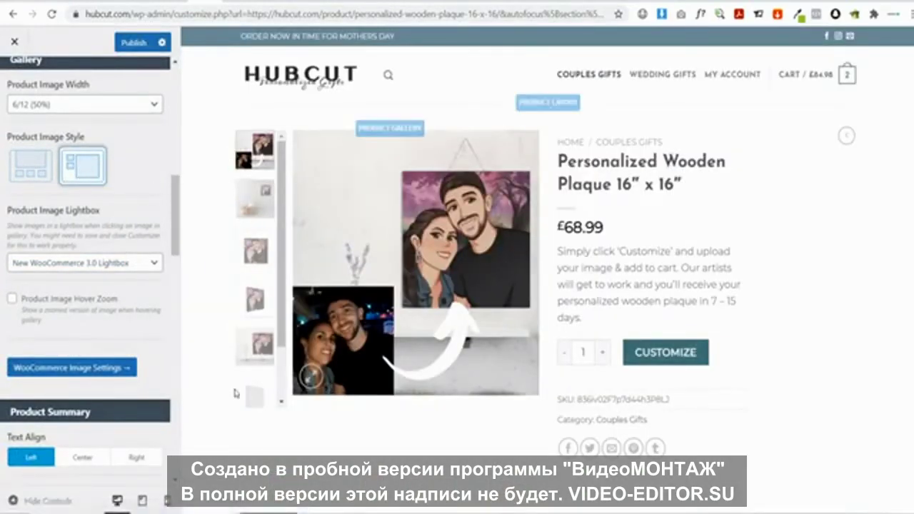
{"action": "left_click", "coordinate": [18, 165]}
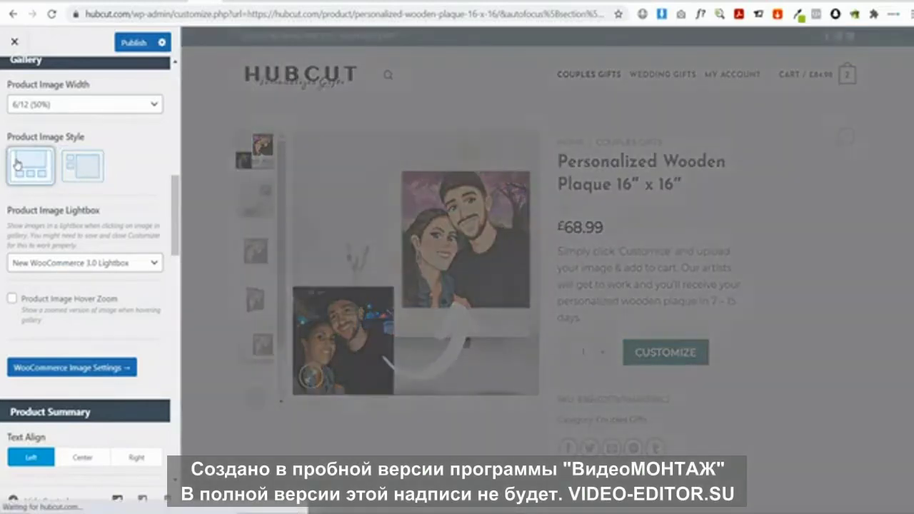
{"action": "scroll", "coordinate": [92, 225], "scroll_direction": "down", "scroll_amount": 3}
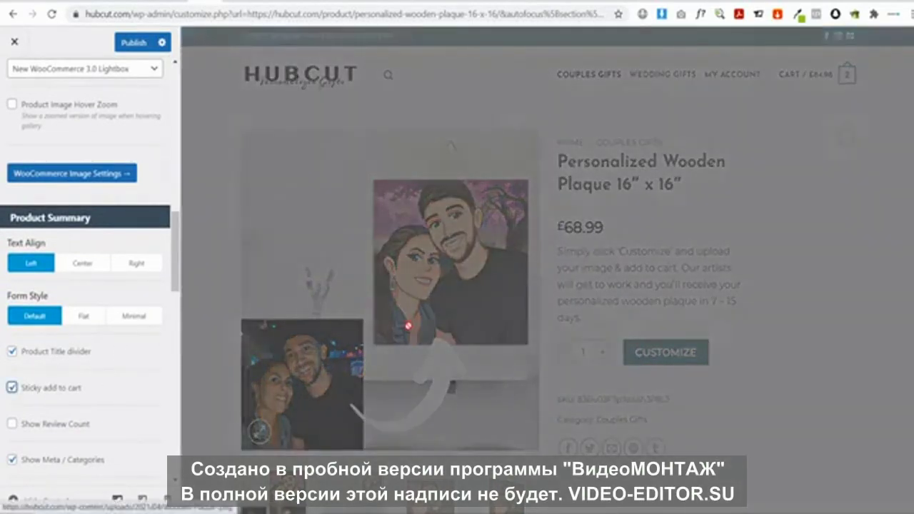
{"action": "scroll", "coordinate": [459, 185], "scroll_direction": "down", "scroll_amount": 3}
{"action": "scroll", "coordinate": [460, 185], "scroll_direction": "down", "scroll_amount": 6}
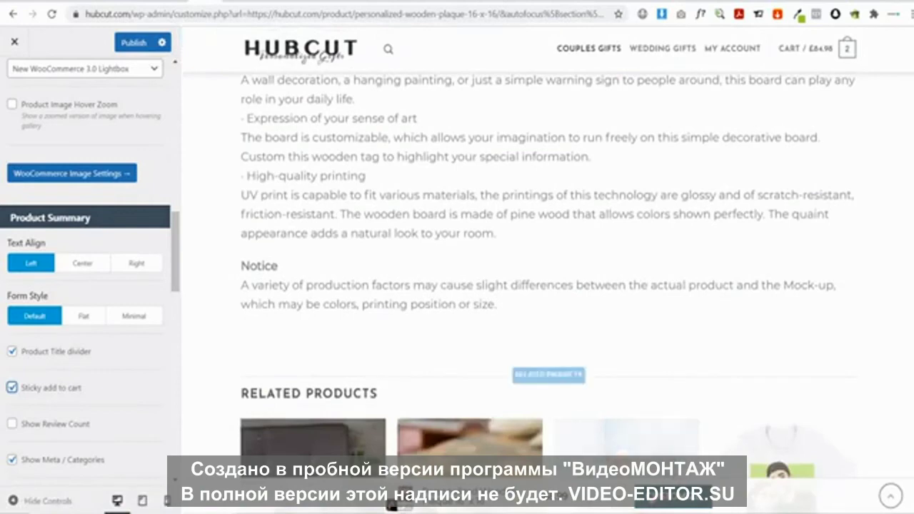
{"action": "scroll", "coordinate": [668, 414], "scroll_direction": "up", "scroll_amount": 10}
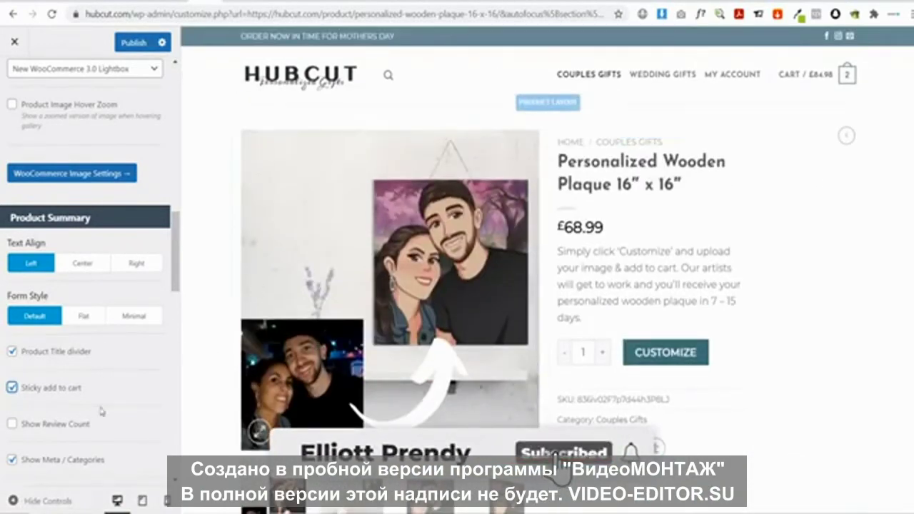
{"action": "scroll", "coordinate": [43, 397], "scroll_direction": "down", "scroll_amount": 1}
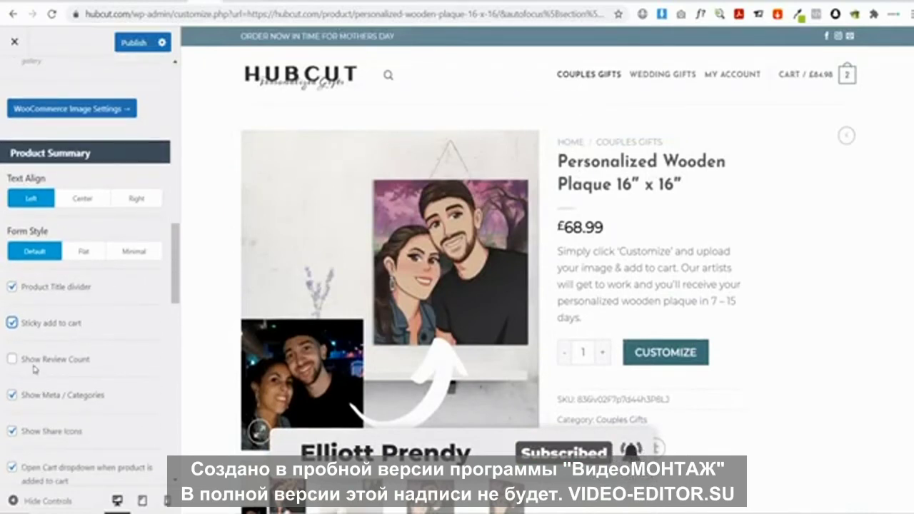
{"action": "scroll", "coordinate": [39, 364], "scroll_direction": "down", "scroll_amount": 1}
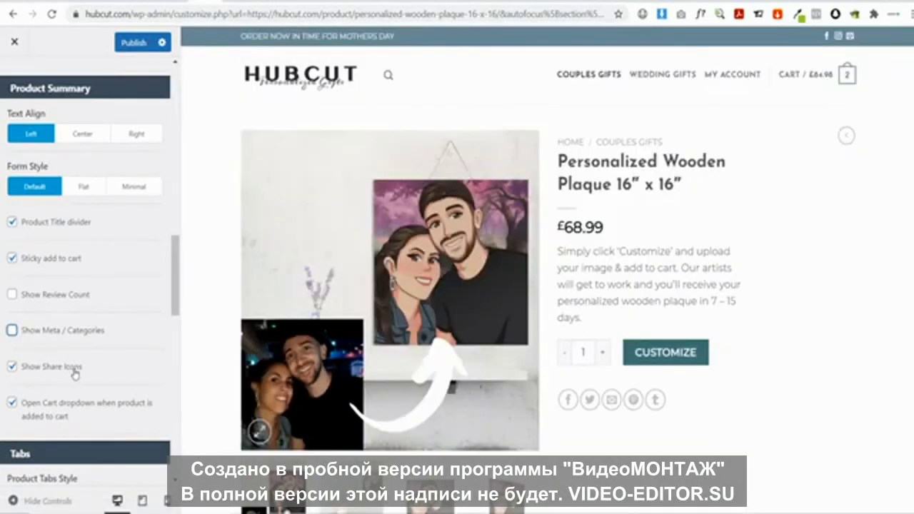
Hide the share icons on product pages
{"action": "left_click", "coordinate": [11, 367]}
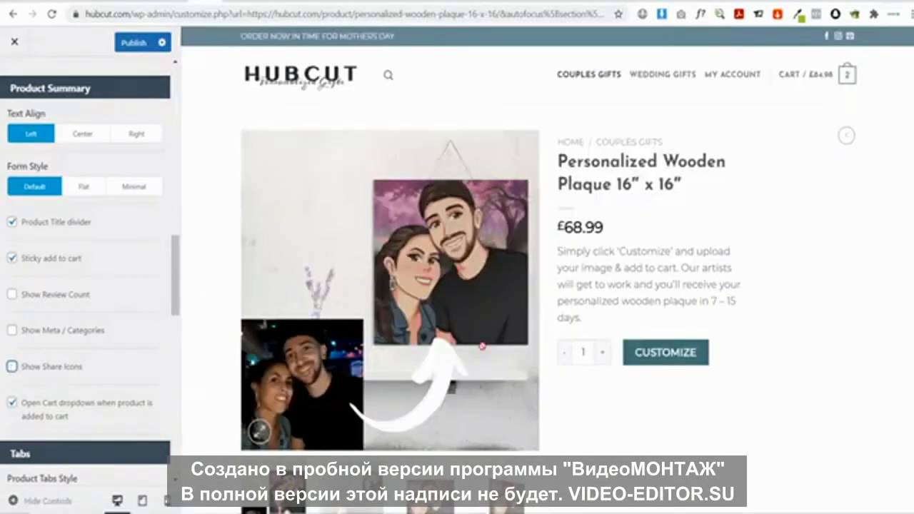
{"action": "scroll", "coordinate": [98, 342], "scroll_direction": "down", "scroll_amount": 2}
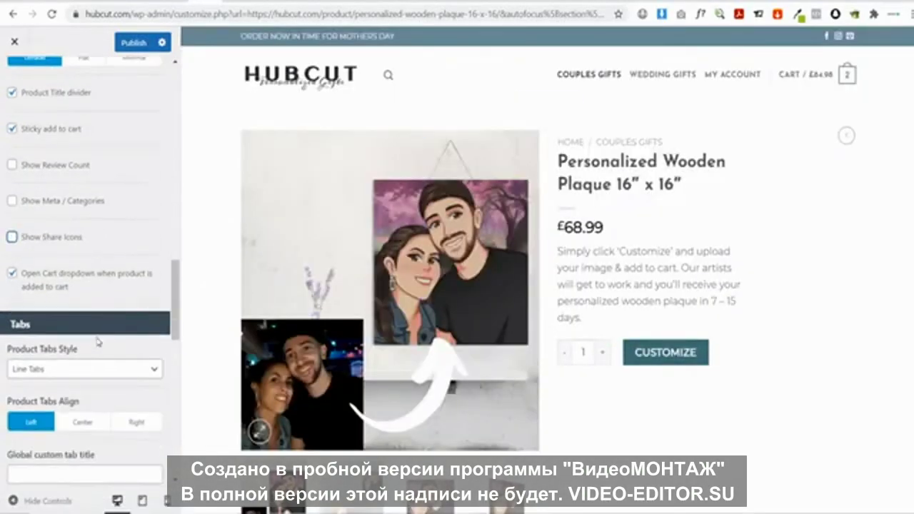
{"action": "scroll", "coordinate": [336, 293], "scroll_direction": "down", "scroll_amount": 5}
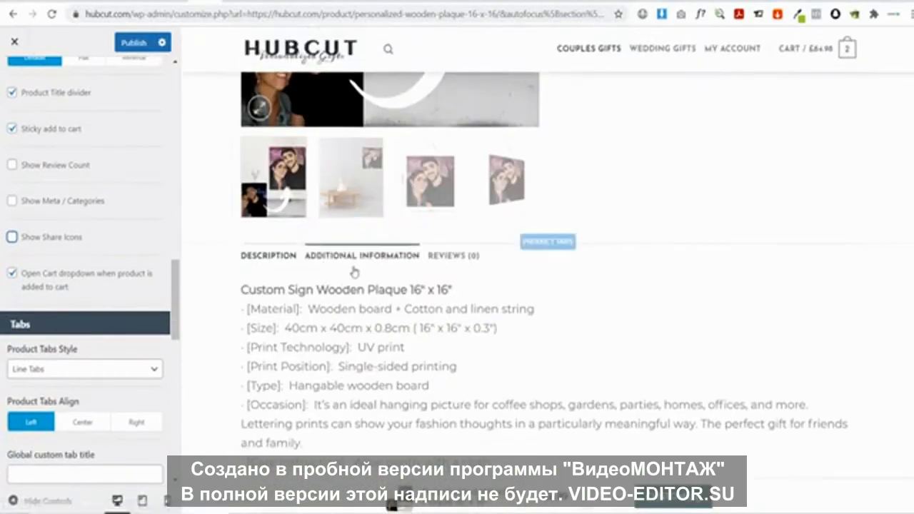
Preview the Tabs Normal, Pills and Accordion product tab styles
{"action": "left_click", "coordinate": [50, 370]}
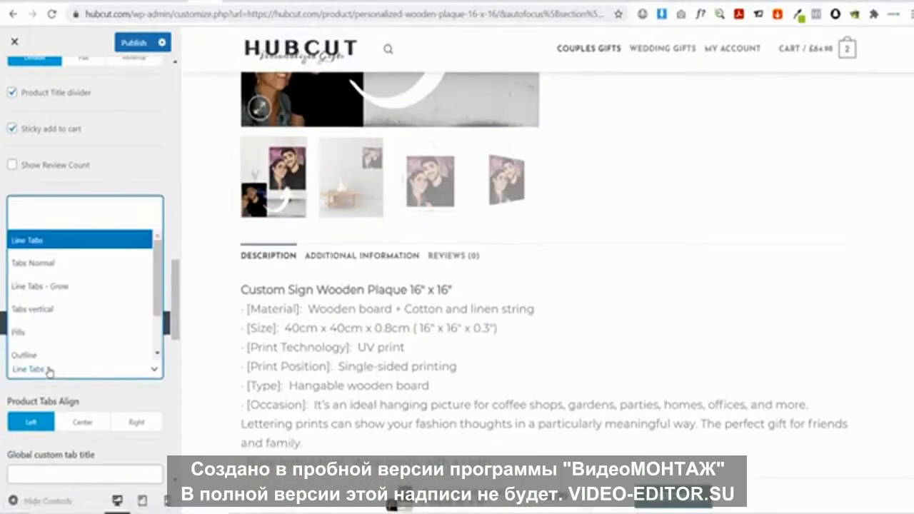
{"action": "left_click", "coordinate": [50, 264]}
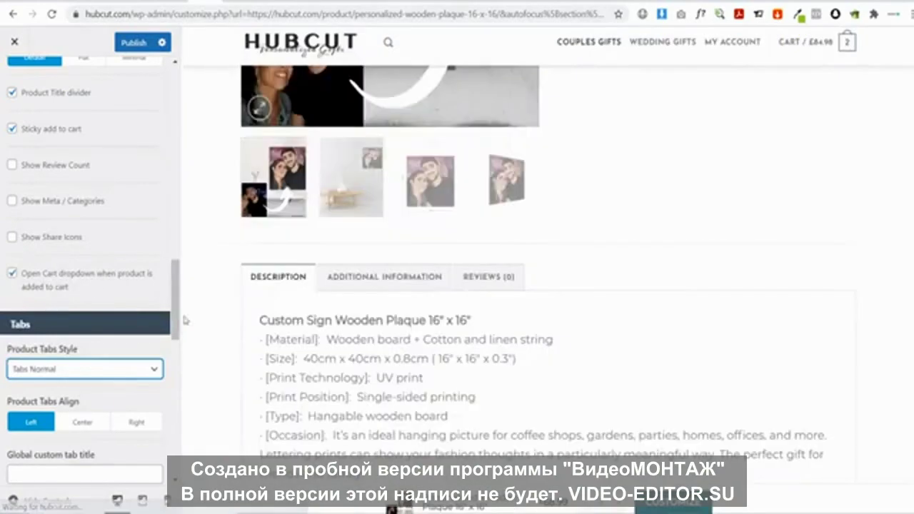
{"action": "left_click", "coordinate": [64, 371]}
{"action": "scroll", "coordinate": [70, 321], "scroll_direction": "down", "scroll_amount": 2}
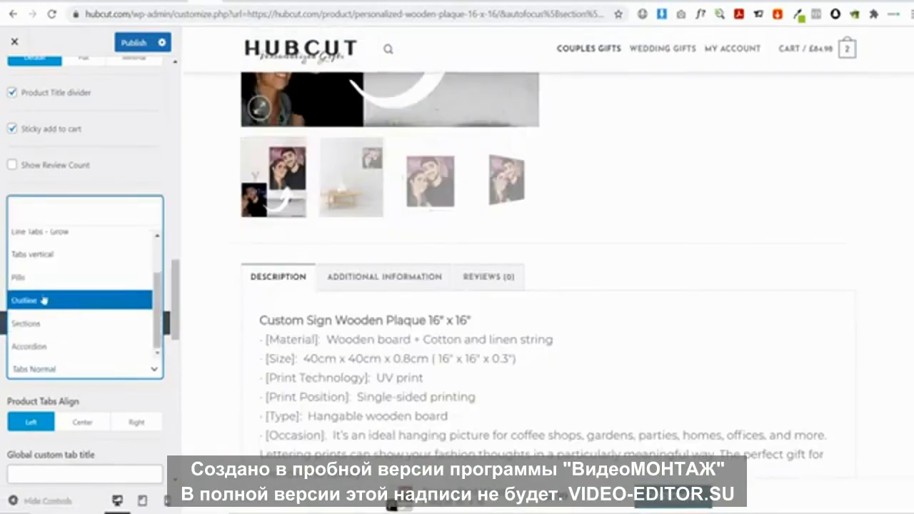
{"action": "left_click", "coordinate": [36, 279]}
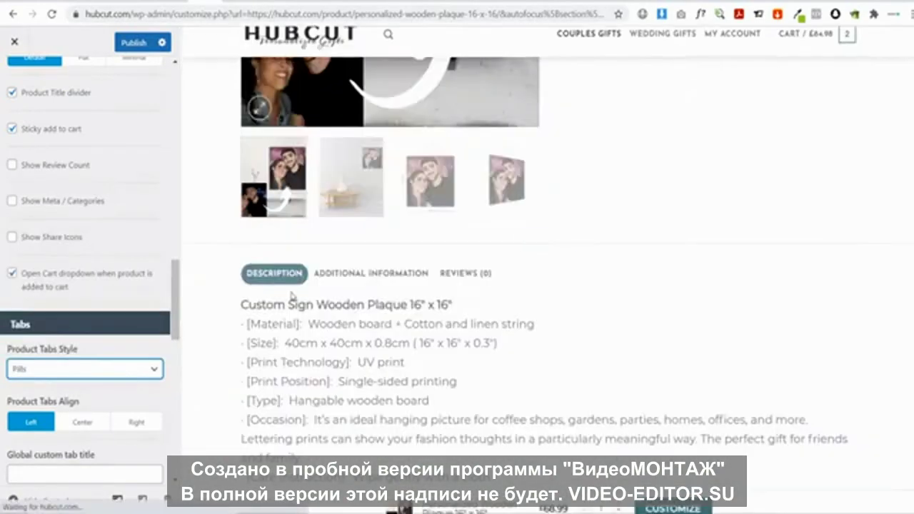
{"action": "left_click", "coordinate": [337, 272]}
{"action": "left_click", "coordinate": [279, 278]}
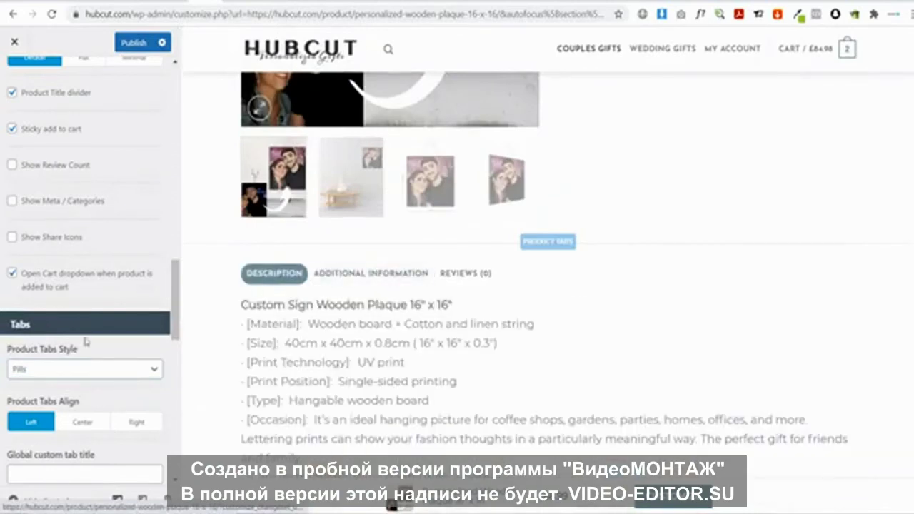
{"action": "left_click", "coordinate": [68, 370]}
{"action": "scroll", "coordinate": [56, 346], "scroll_direction": "down", "scroll_amount": 2}
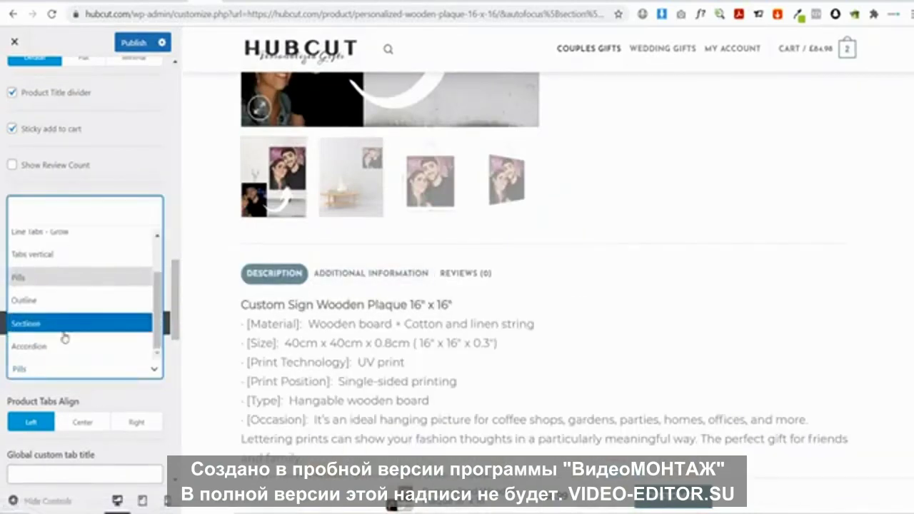
{"action": "left_click", "coordinate": [63, 346]}
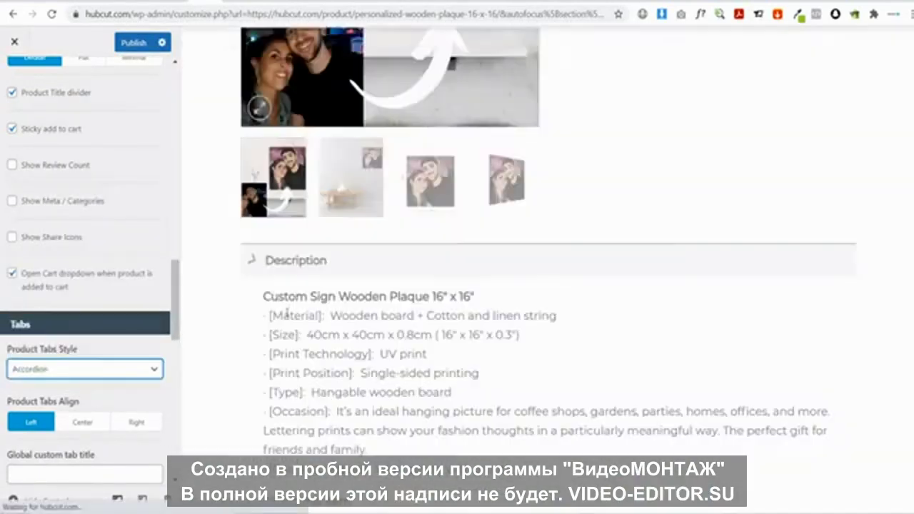
{"action": "left_click", "coordinate": [304, 266]}
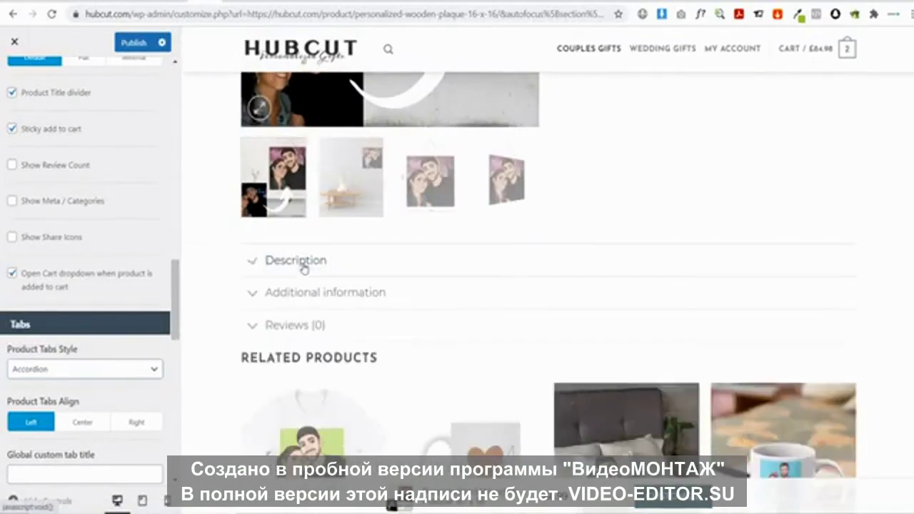
Settle on Tabs Normal after trying vertical tabs, checking the Description and Reviews tabs
{"action": "left_click", "coordinate": [74, 370]}
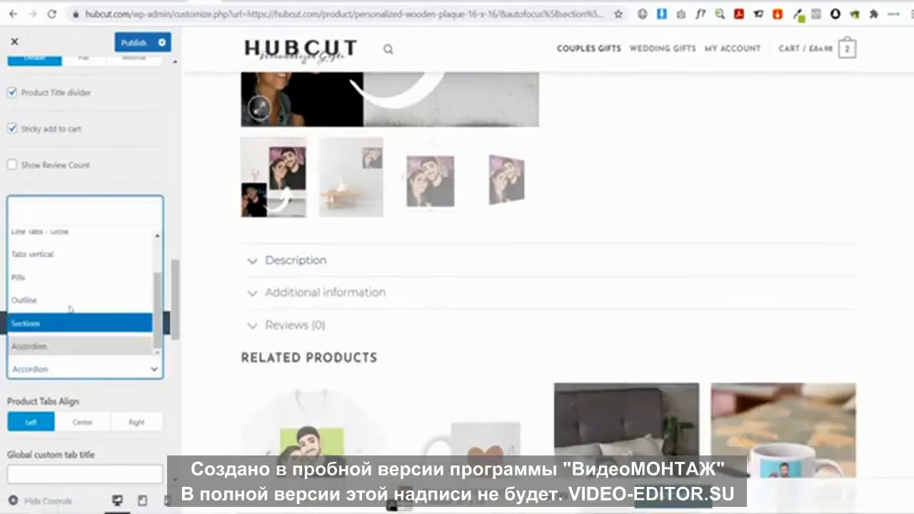
{"action": "left_click", "coordinate": [52, 255]}
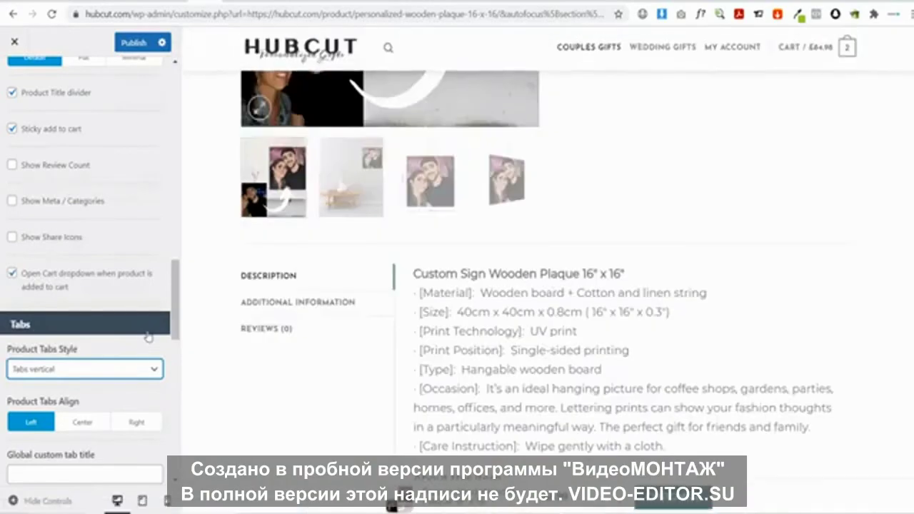
{"action": "left_click", "coordinate": [111, 369]}
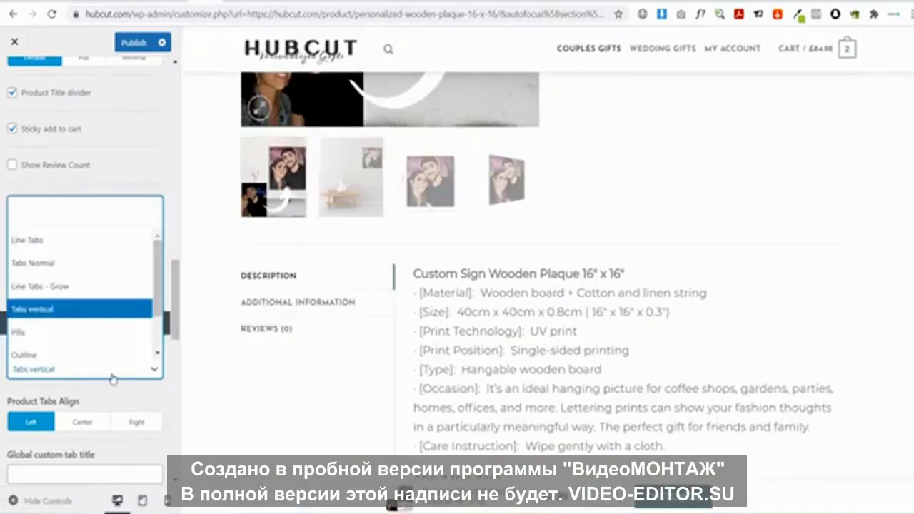
{"action": "left_click", "coordinate": [51, 263]}
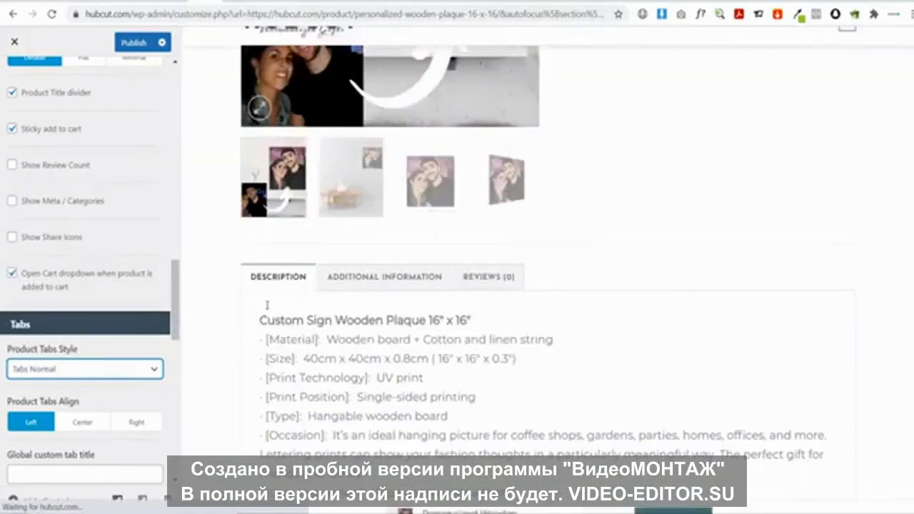
{"action": "left_click", "coordinate": [307, 277]}
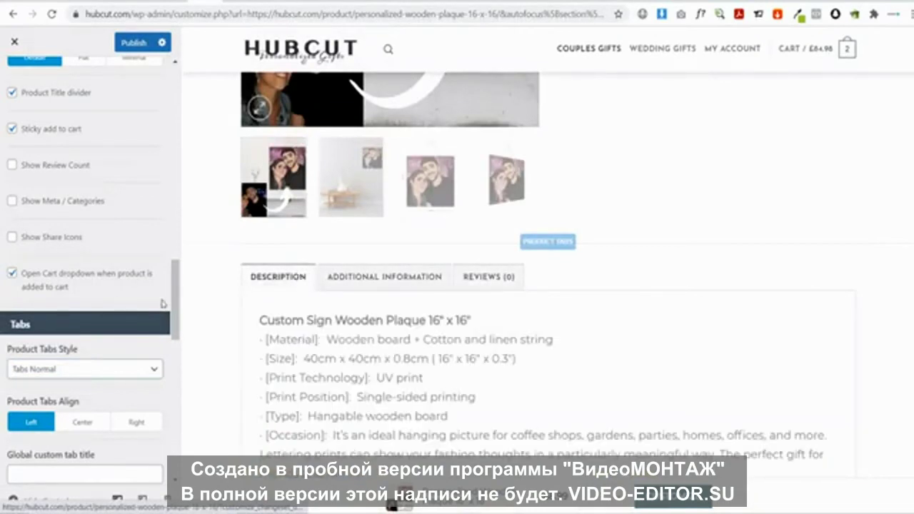
{"action": "left_click", "coordinate": [480, 278]}
{"action": "scroll", "coordinate": [267, 249], "scroll_direction": "down", "scroll_amount": 3}
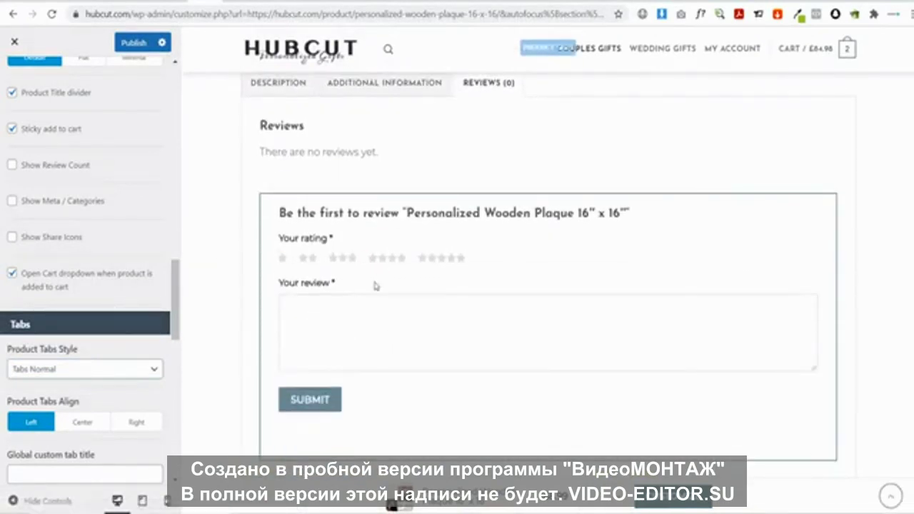
{"action": "scroll", "coordinate": [107, 292], "scroll_direction": "down", "scroll_amount": 2}
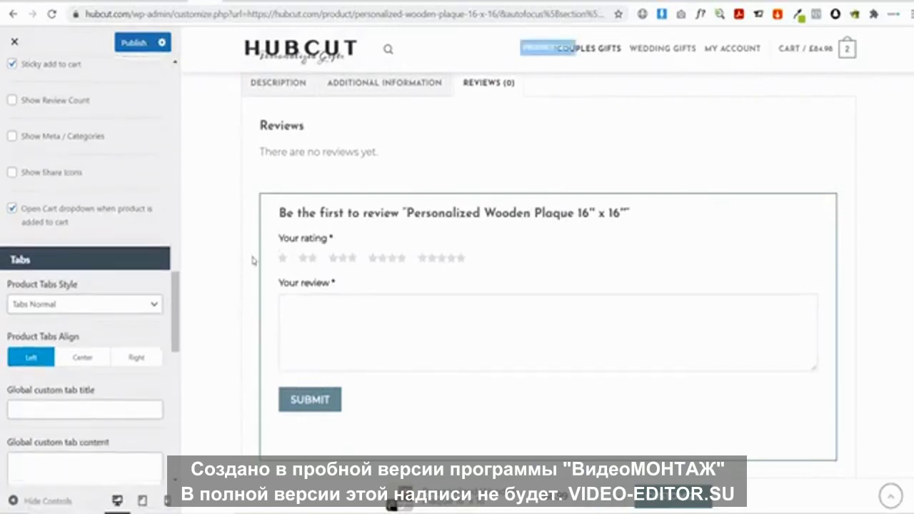
{"action": "scroll", "coordinate": [253, 257], "scroll_direction": "down", "scroll_amount": 6}
{"action": "scroll", "coordinate": [111, 280], "scroll_direction": "down", "scroll_amount": 4}
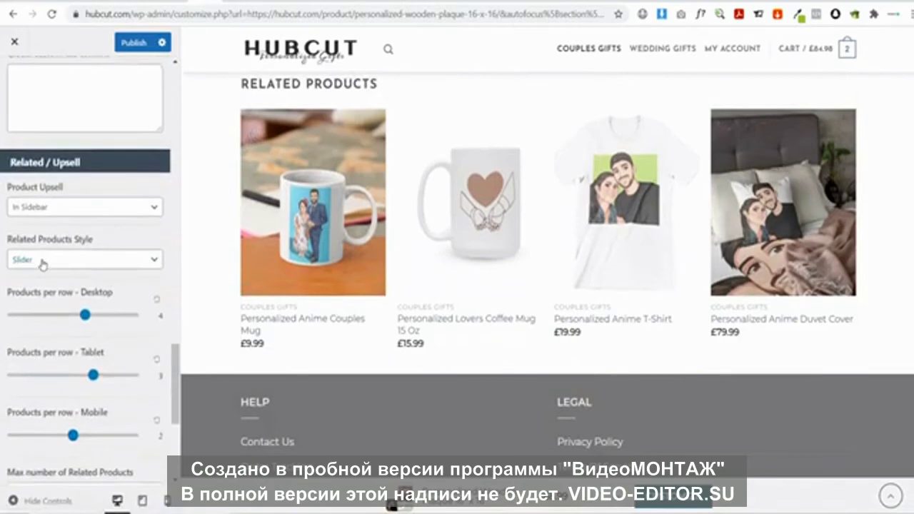
{"action": "left_click", "coordinate": [38, 260]}
{"action": "left_click", "coordinate": [42, 334]}
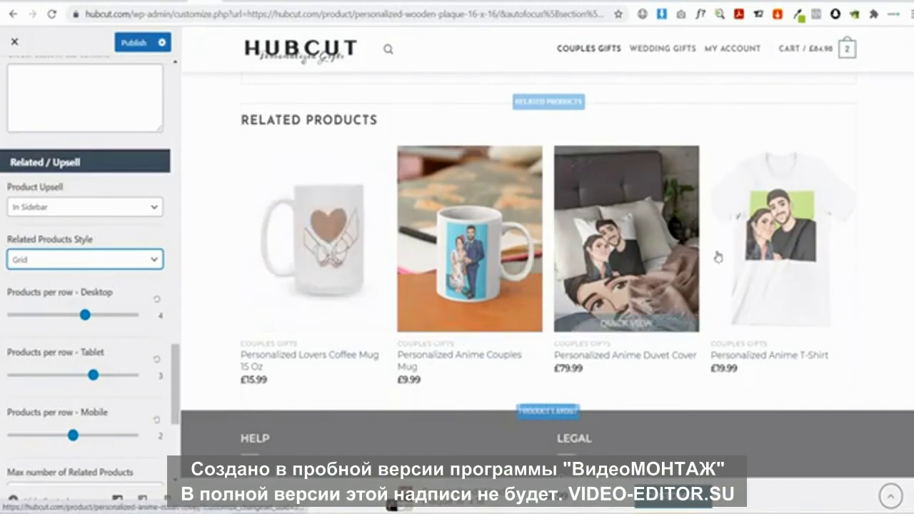
{"action": "left_click", "coordinate": [58, 261]}
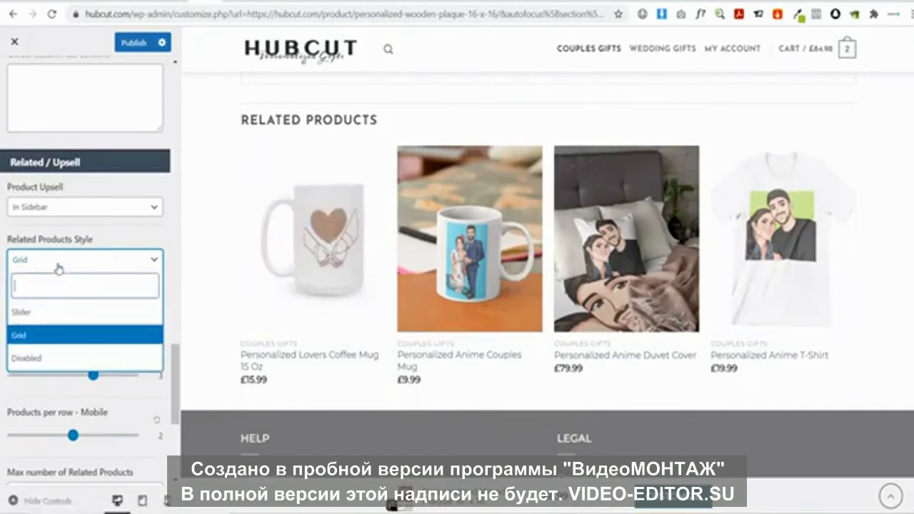
{"action": "left_click", "coordinate": [63, 357]}
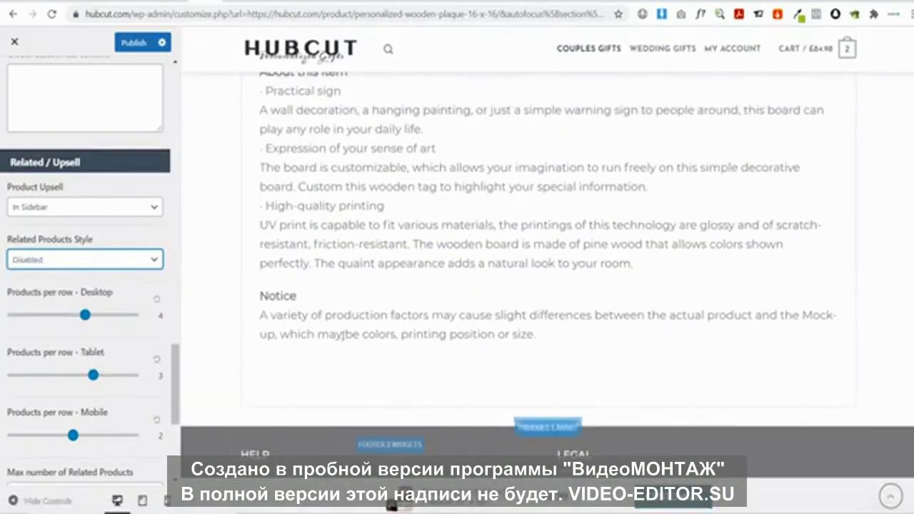
{"action": "left_click", "coordinate": [36, 260]}
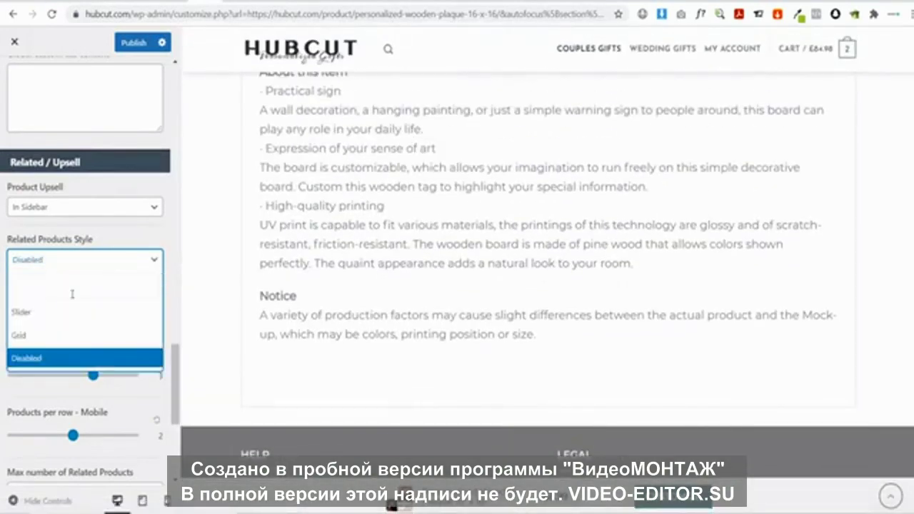
{"action": "left_click", "coordinate": [25, 314]}
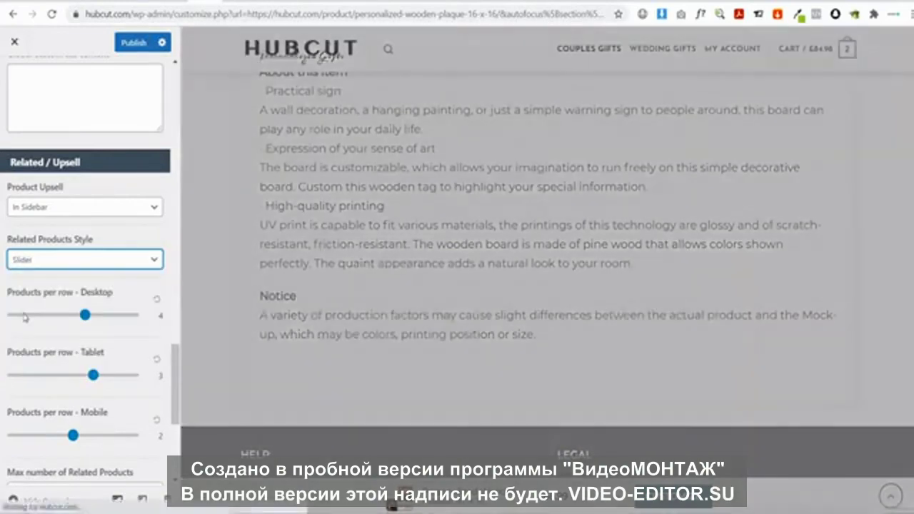
{"action": "scroll", "coordinate": [447, 276], "scroll_direction": "down", "scroll_amount": 6}
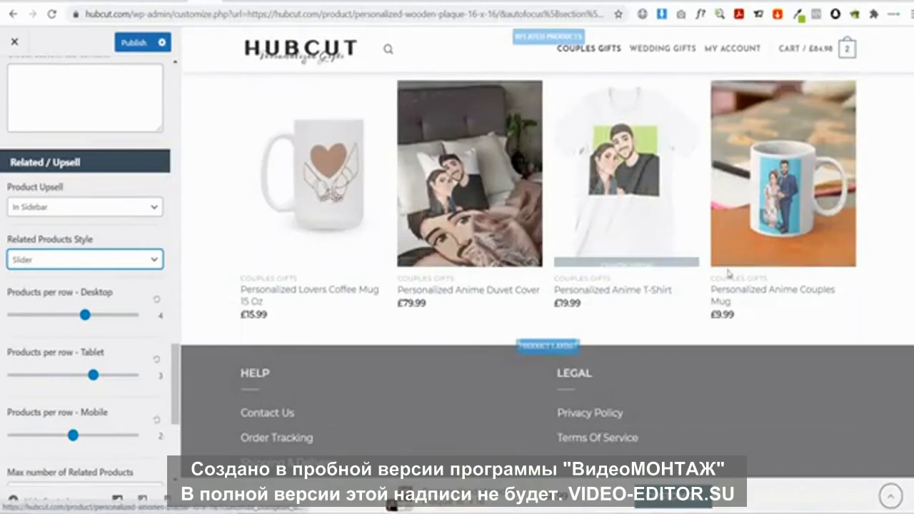
{"action": "scroll", "coordinate": [555, 333], "scroll_direction": "up", "scroll_amount": 8}
{"action": "scroll", "coordinate": [612, 337], "scroll_direction": "up", "scroll_amount": 5}
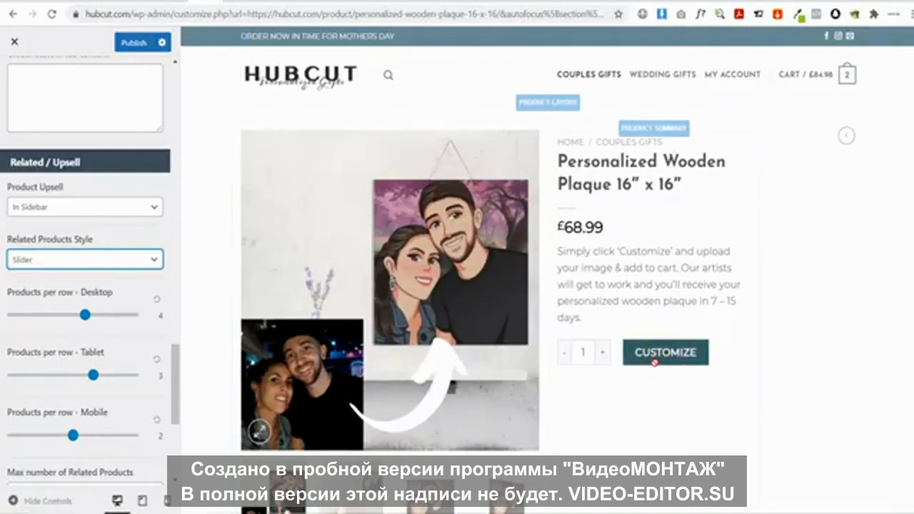
Publish the layout changes, close the Customizer, and open the wooden plaque's Zakeke designer
{"action": "left_click", "coordinate": [127, 43]}
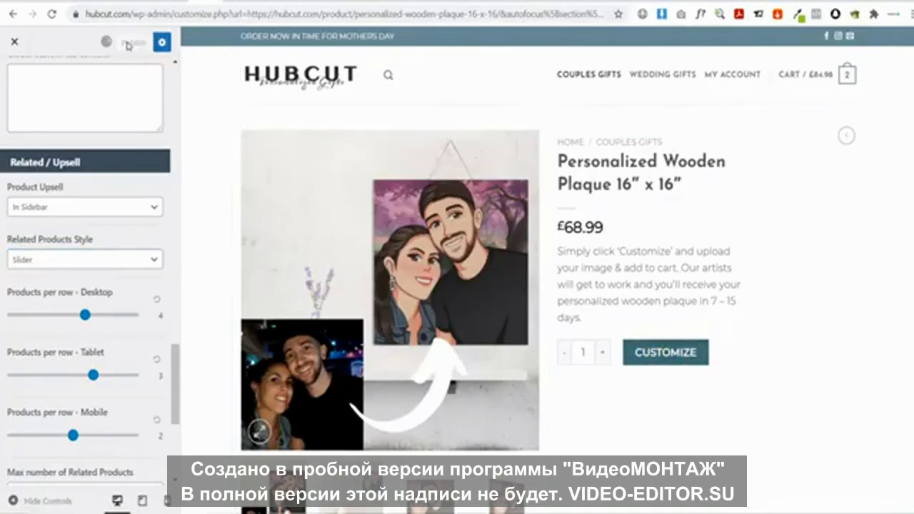
{"action": "left_click", "coordinate": [13, 42]}
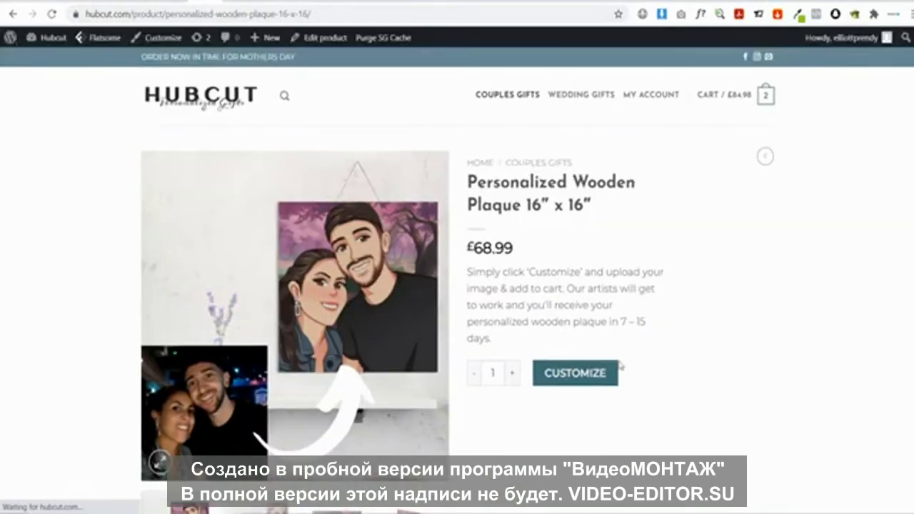
{"action": "left_click", "coordinate": [575, 376]}
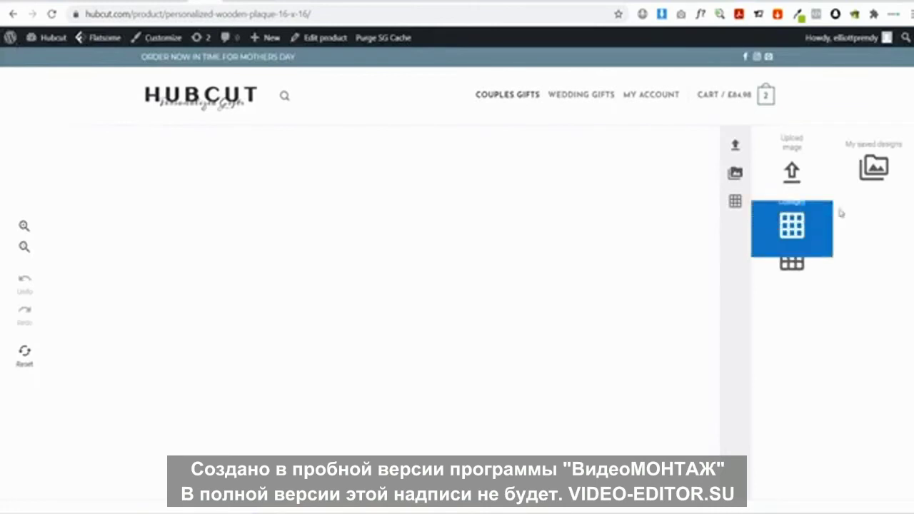
{"action": "scroll", "coordinate": [864, 236], "scroll_direction": "down", "scroll_amount": 3}
{"action": "scroll", "coordinate": [863, 236], "scroll_direction": "down", "scroll_amount": 2}
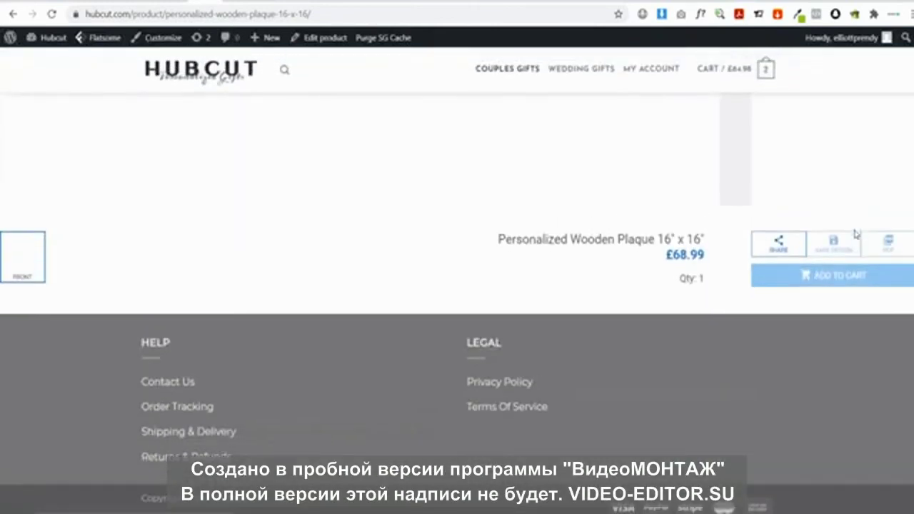
{"action": "scroll", "coordinate": [855, 235], "scroll_direction": "up", "scroll_amount": 2}
{"action": "scroll", "coordinate": [750, 350], "scroll_direction": "up", "scroll_amount": 3}
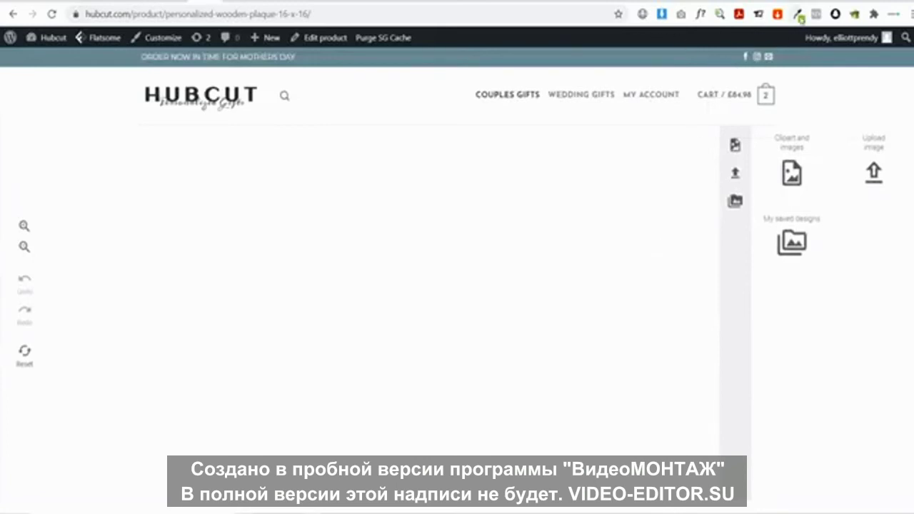
Capture the store's grey-blue colour with Eye Dropper, then return to the Zakeke admin tab
{"action": "left_click", "coordinate": [800, 17]}
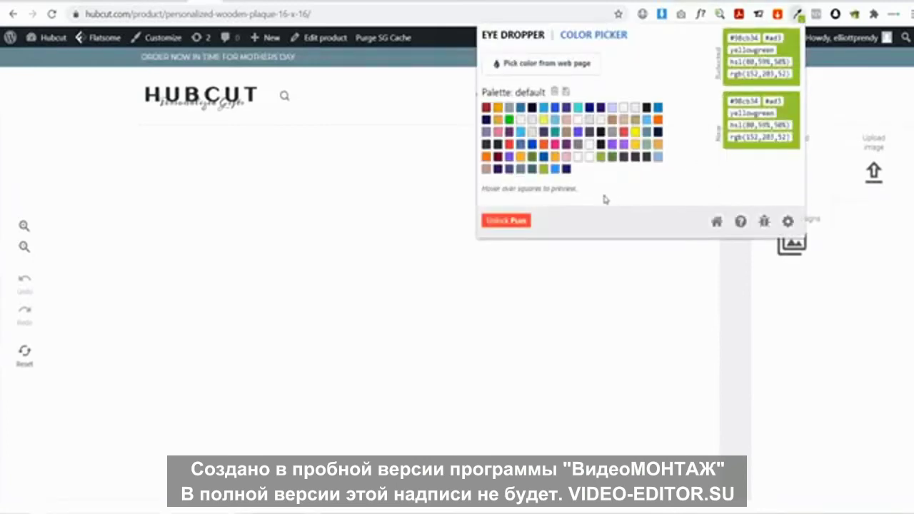
{"action": "left_click", "coordinate": [533, 173]}
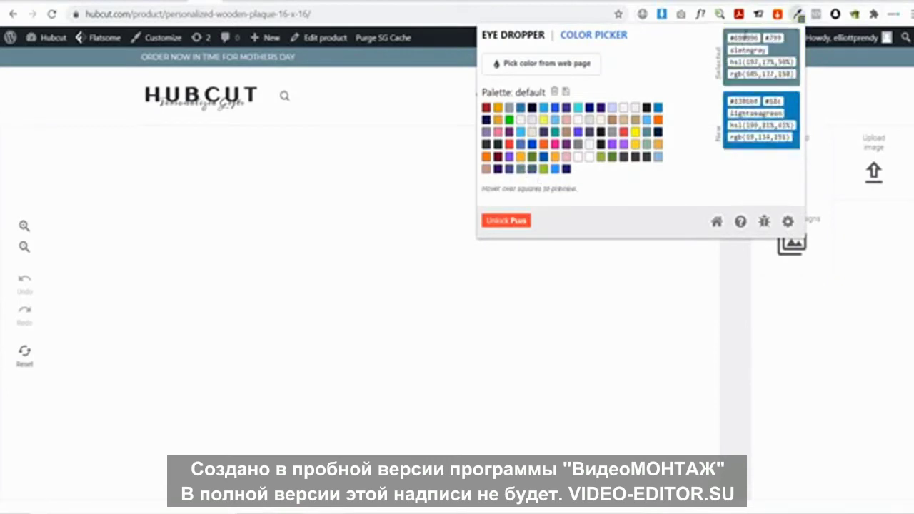
{"action": "left_click", "coordinate": [365, 243]}
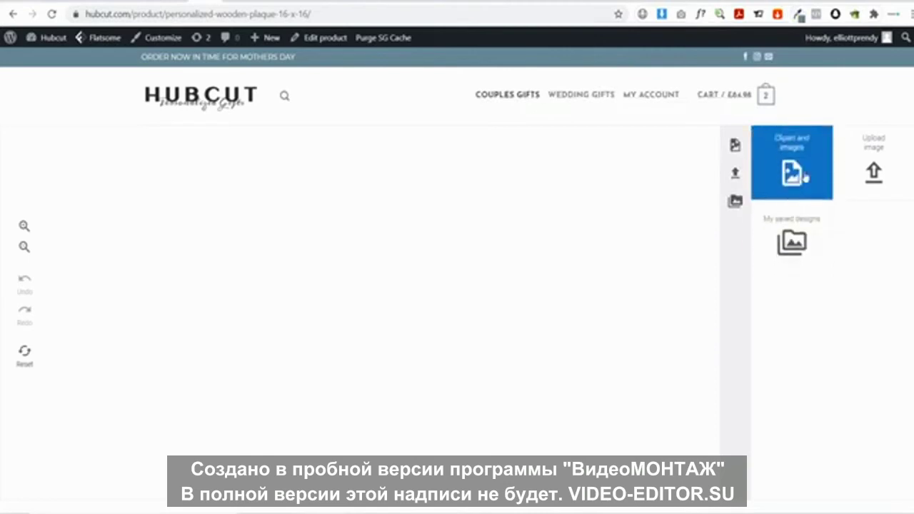
{"action": "left_click", "coordinate": [152, 1]}
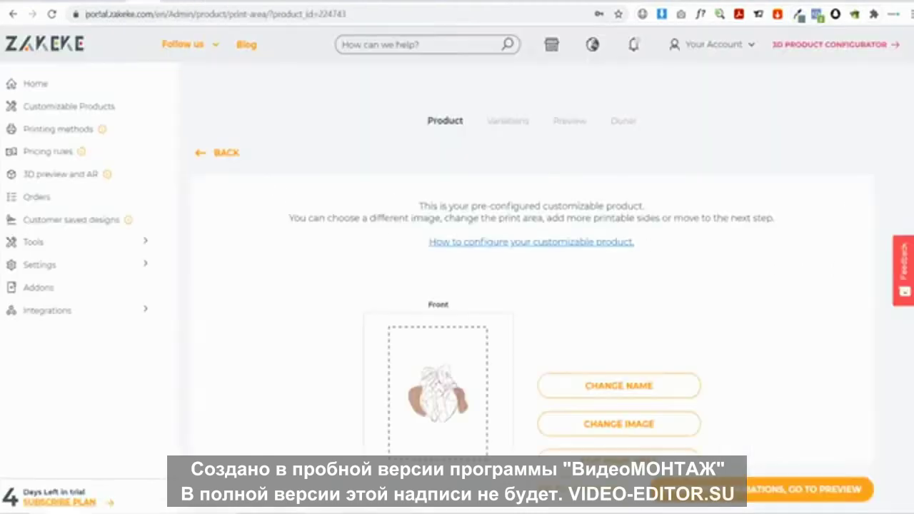
In Zakeke's interface editor, set Primary and Sides border colours to the store's grey-blue
{"action": "left_click", "coordinate": [70, 263]}
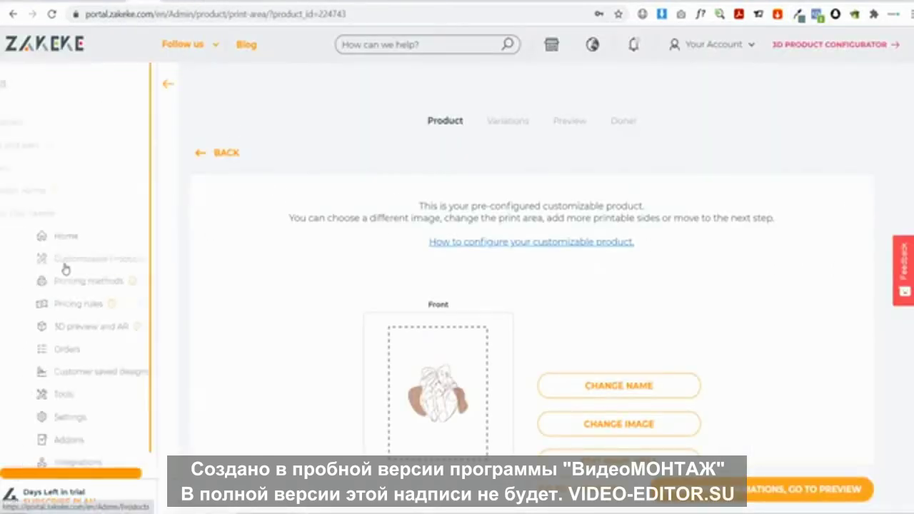
{"action": "left_click", "coordinate": [37, 122]}
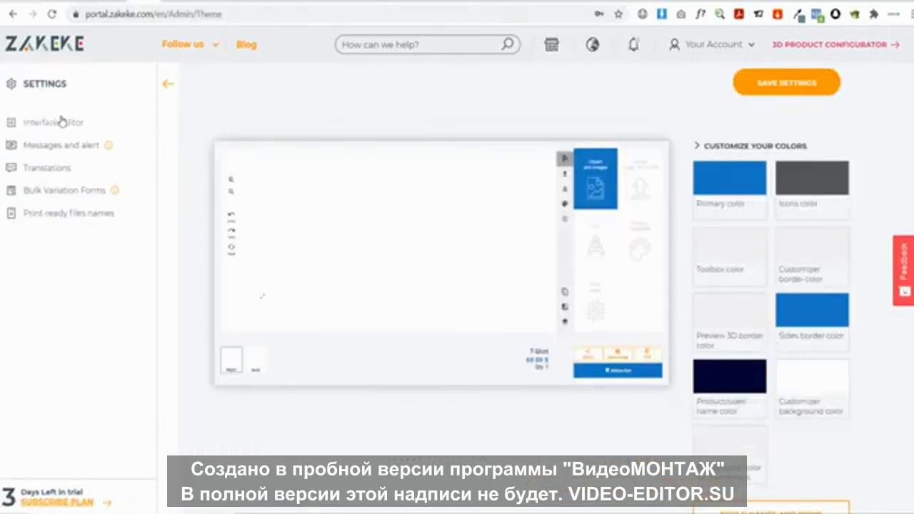
{"action": "left_click", "coordinate": [744, 183]}
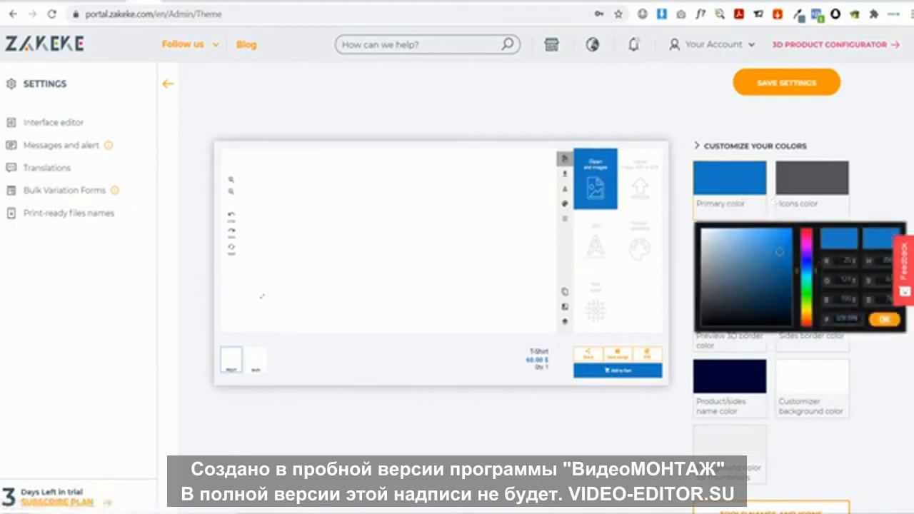
{"action": "left_click", "coordinate": [600, 202]}
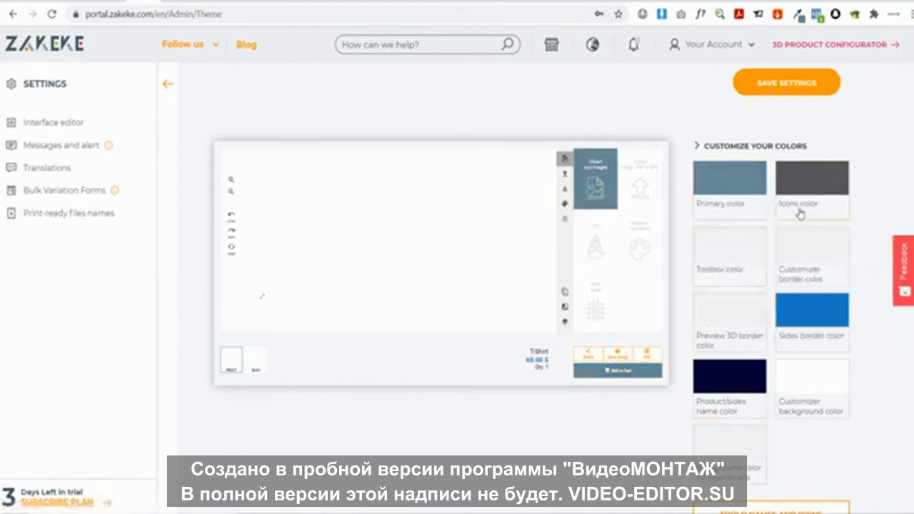
{"action": "left_click", "coordinate": [815, 325]}
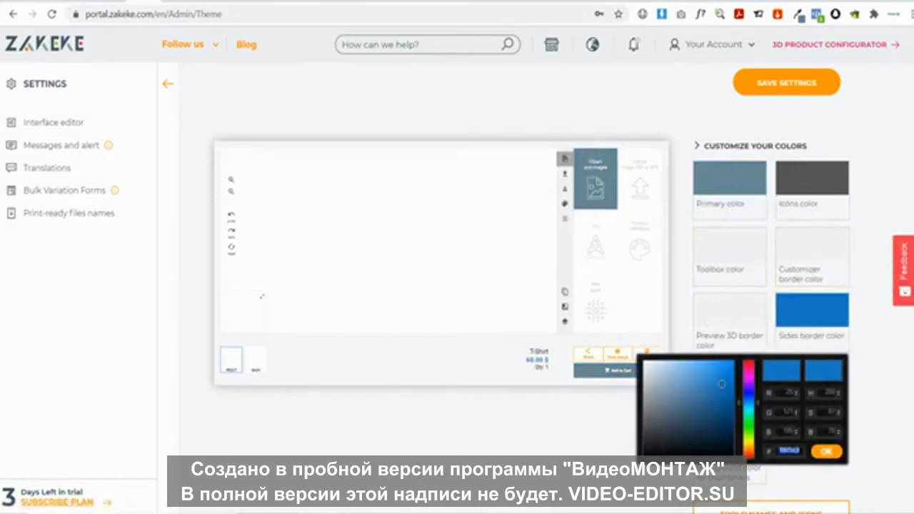
{"action": "left_click", "coordinate": [616, 452]}
{"action": "scroll", "coordinate": [829, 357], "scroll_direction": "down", "scroll_amount": 2}
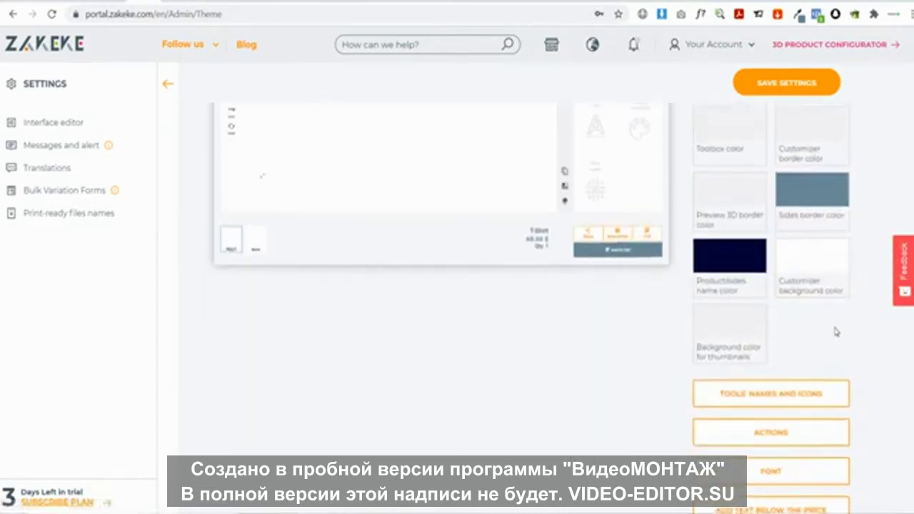
{"action": "scroll", "coordinate": [832, 330], "scroll_direction": "up", "scroll_amount": 1}
{"action": "scroll", "coordinate": [818, 314], "scroll_direction": "down", "scroll_amount": 1}
Browse the customizer font list for Josefin Sans and leave it on Default font
{"action": "scroll", "coordinate": [813, 300], "scroll_direction": "down", "scroll_amount": 1}
{"action": "left_click", "coordinate": [804, 397]}
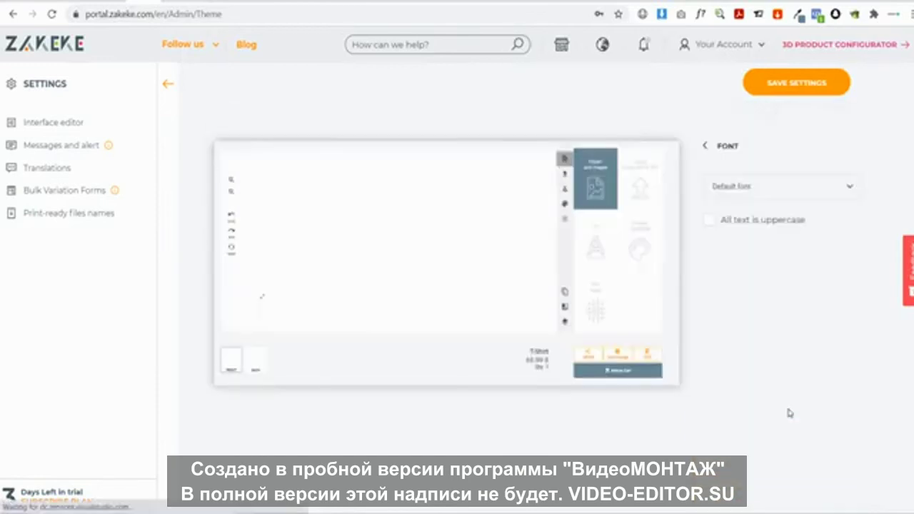
{"action": "left_click", "coordinate": [767, 186]}
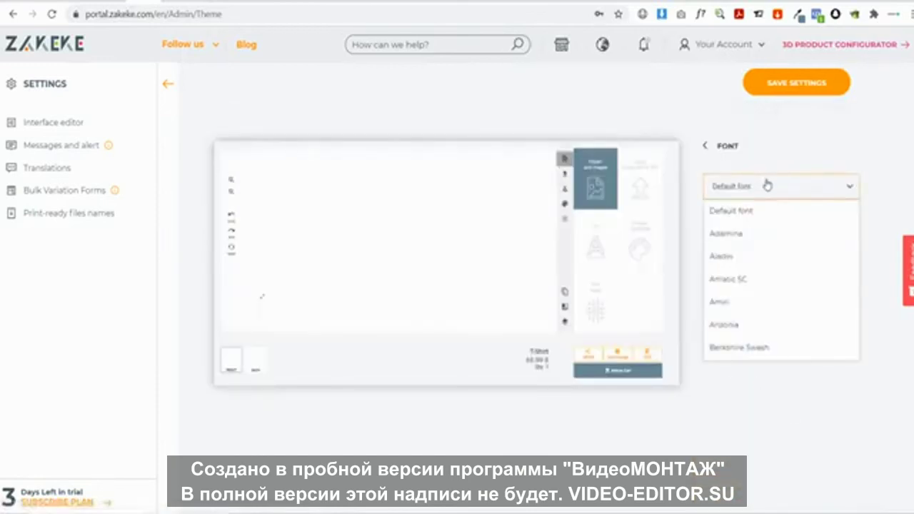
{"action": "scroll", "coordinate": [792, 262], "scroll_direction": "down", "scroll_amount": 10}
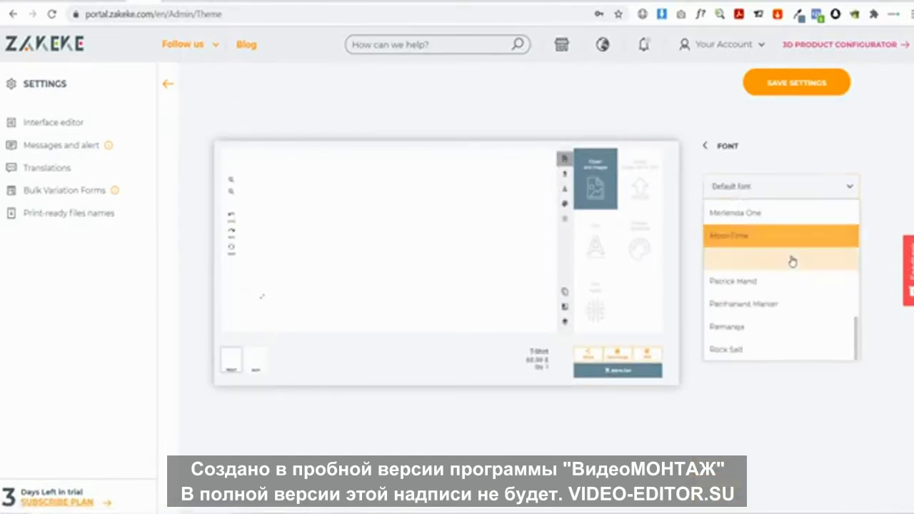
{"action": "left_click", "coordinate": [785, 413]}
{"action": "left_click", "coordinate": [807, 188]}
{"action": "scroll", "coordinate": [786, 271], "scroll_direction": "down", "scroll_amount": 3}
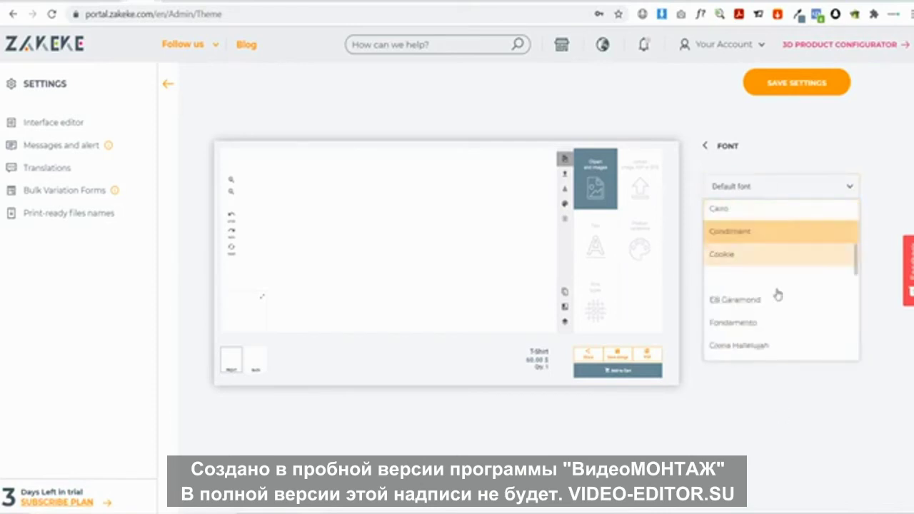
{"action": "scroll", "coordinate": [761, 275], "scroll_direction": "down", "scroll_amount": 2}
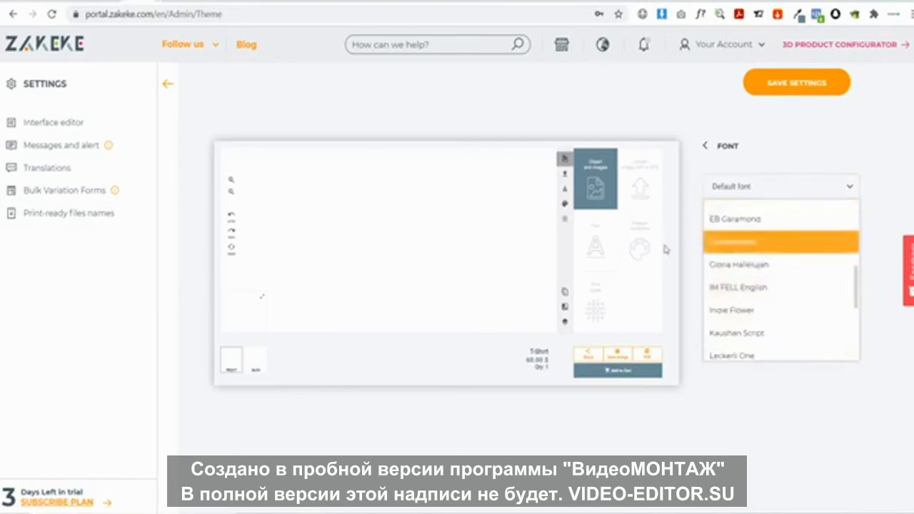
{"action": "scroll", "coordinate": [779, 286], "scroll_direction": "down", "scroll_amount": 3}
{"action": "left_click", "coordinate": [787, 420]}
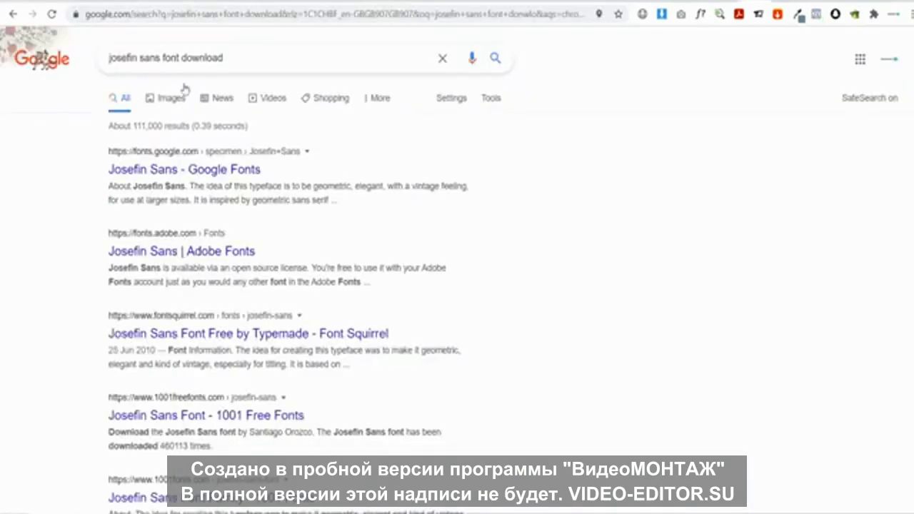
Download the Josefin Sans family from Google Fonts, then return to the Zakeke tab
{"action": "left_click", "coordinate": [188, 168]}
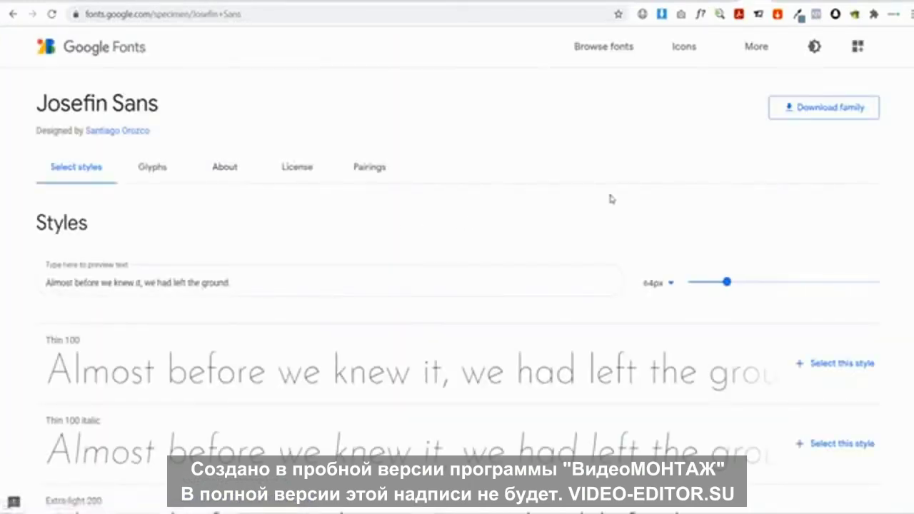
{"action": "left_click", "coordinate": [828, 112]}
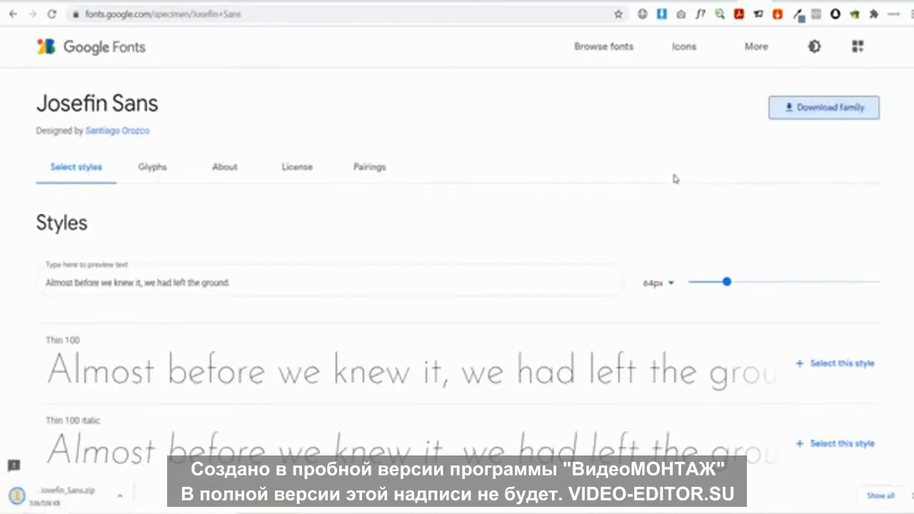
{"action": "left_click", "coordinate": [140, 3]}
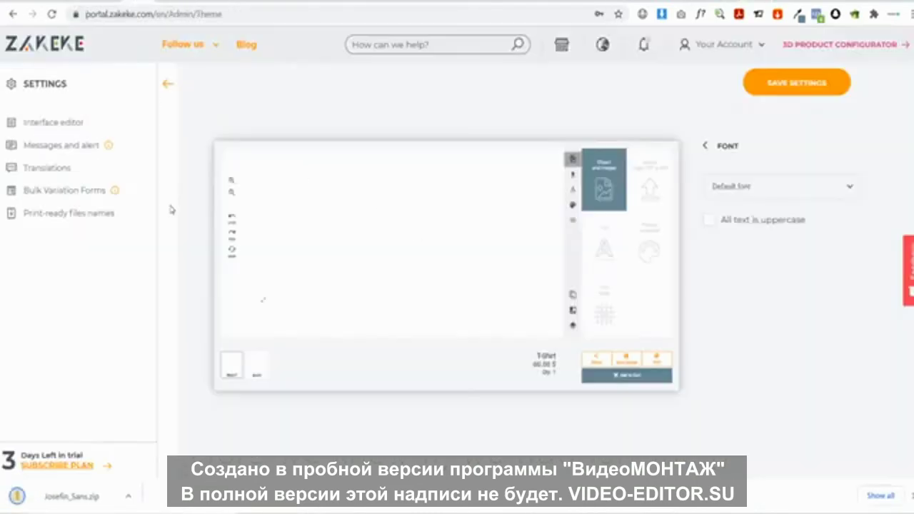
Open Zakeke's Tools > Fonts library and start adding a new font file
{"action": "left_click", "coordinate": [173, 86]}
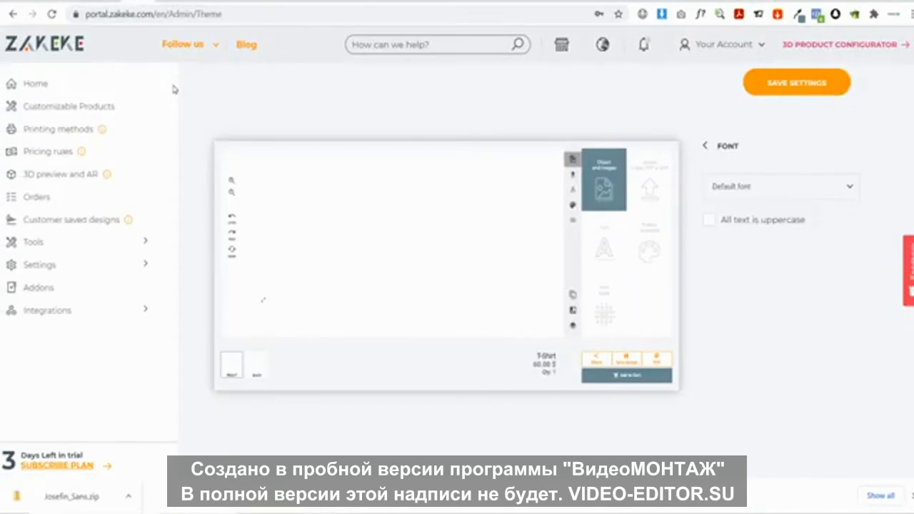
{"action": "left_click", "coordinate": [102, 246]}
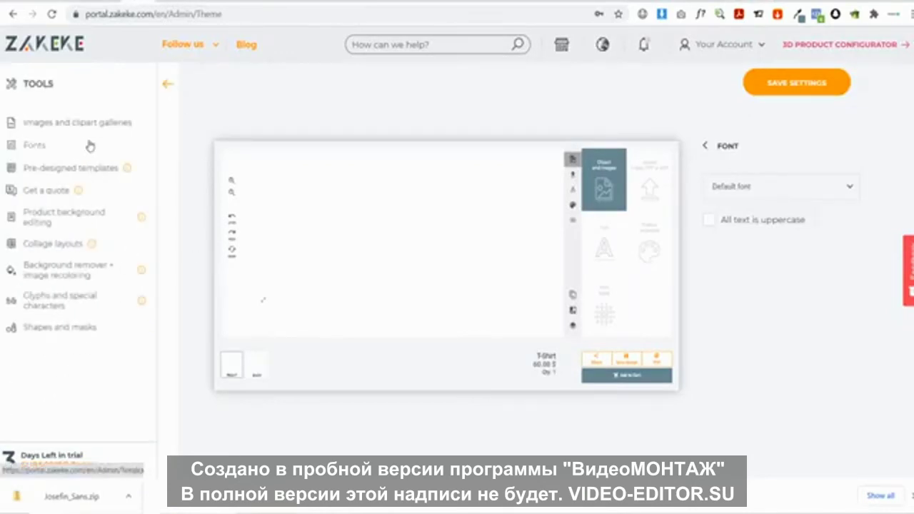
{"action": "left_click", "coordinate": [47, 147]}
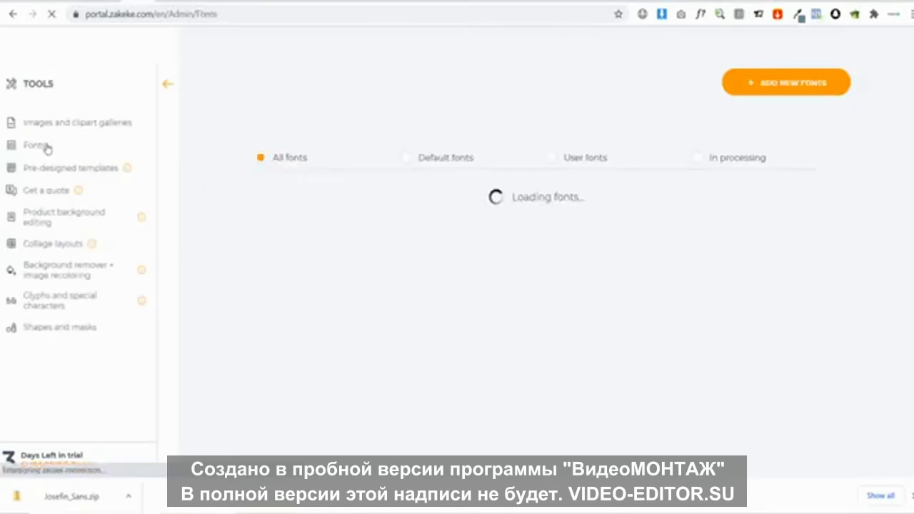
{"action": "left_click", "coordinate": [781, 91]}
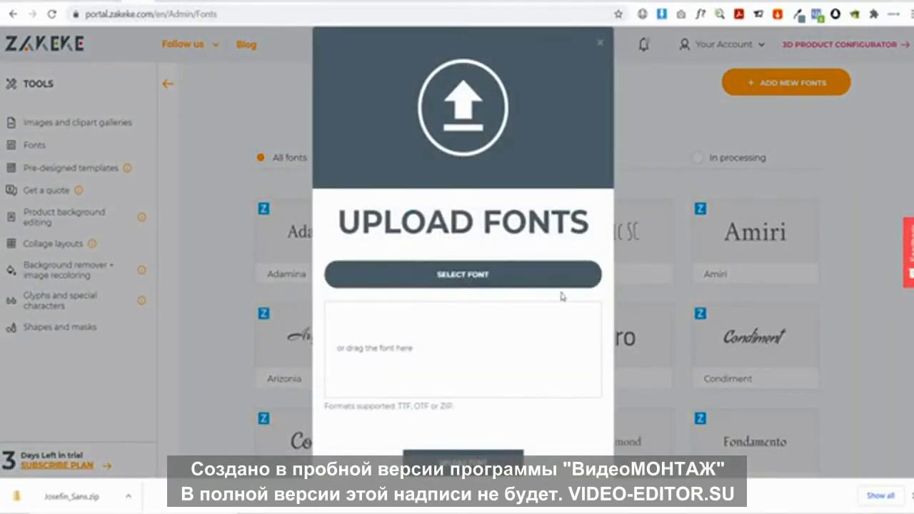
{"action": "left_click", "coordinate": [561, 284]}
Extract Josefin_Sans.zip and upload JosefinSans-VariableFont_wght.ttf to the font library
{"action": "left_click", "coordinate": [433, 219]}
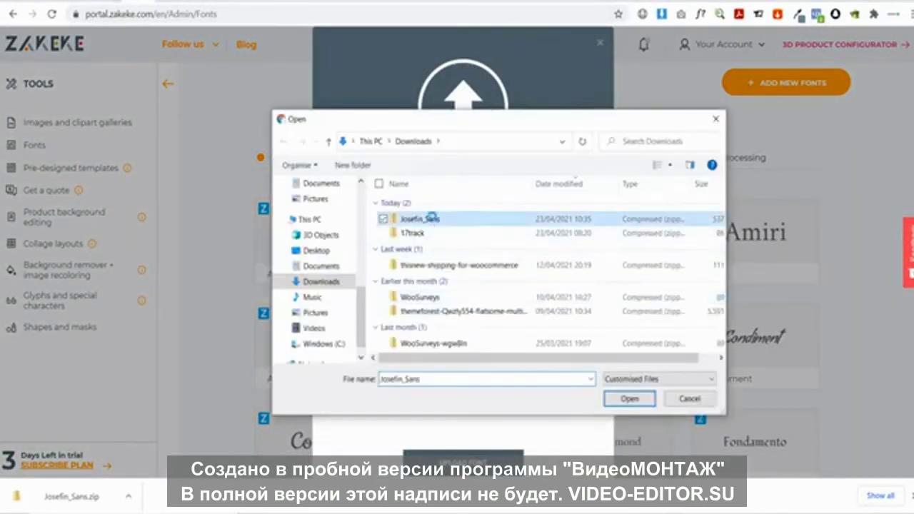
{"action": "right_click", "coordinate": [433, 219]}
{"action": "left_click", "coordinate": [367, 178]}
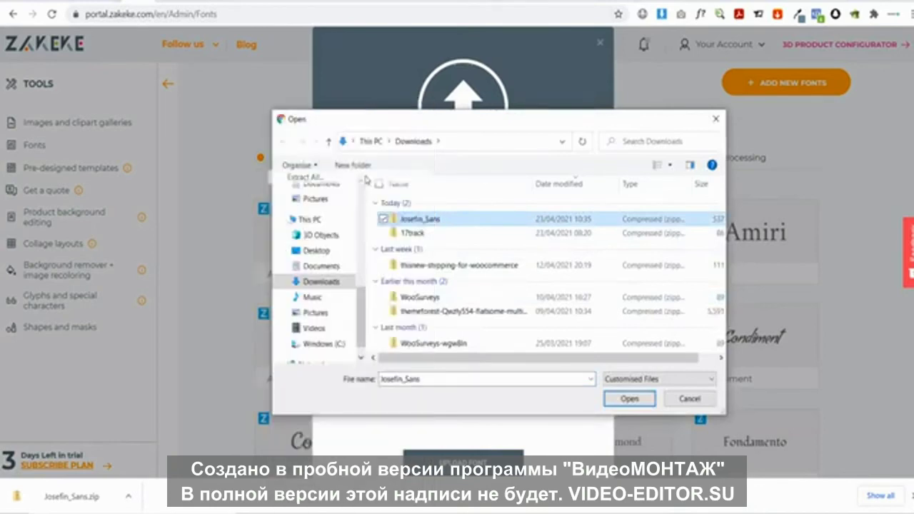
{"action": "left_click", "coordinate": [570, 386]}
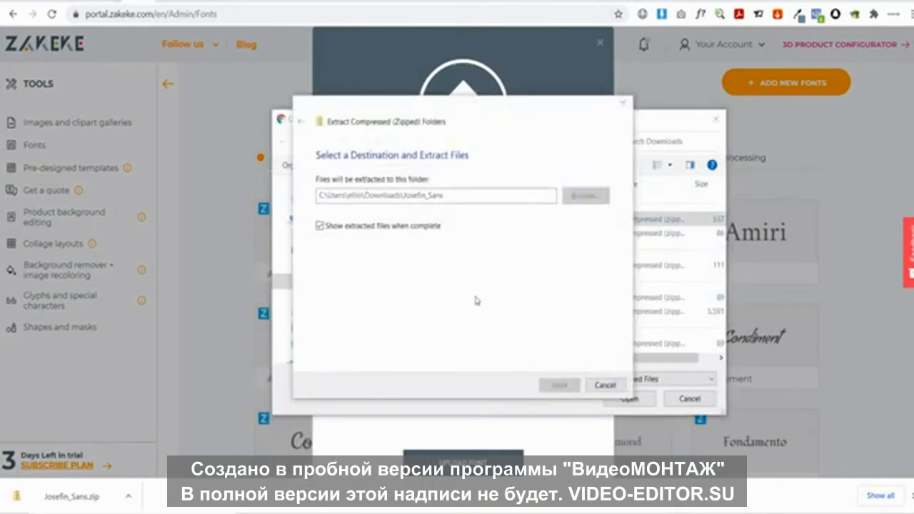
{"action": "left_click", "coordinate": [459, 250]}
{"action": "double_click", "coordinate": [459, 250]}
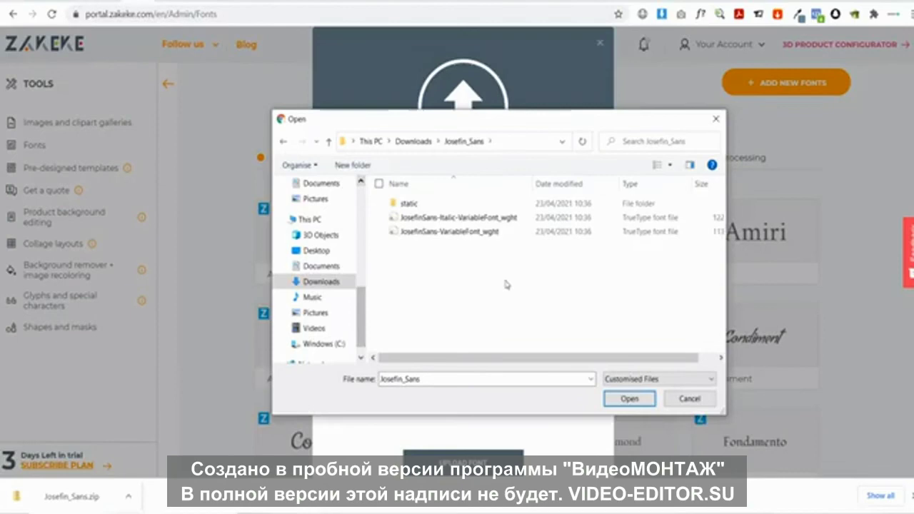
{"action": "left_click", "coordinate": [463, 233]}
{"action": "left_click", "coordinate": [618, 399]}
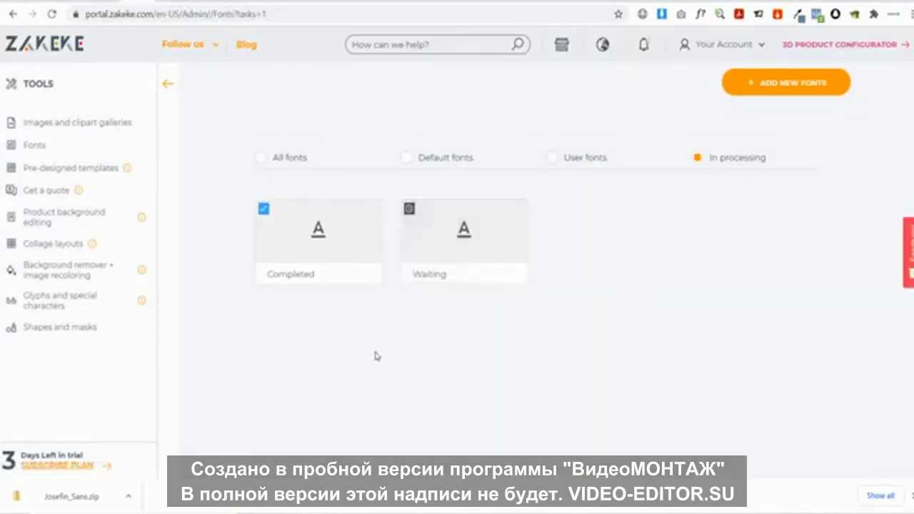
Reopen Zakeke's Settings > Interface editor
{"action": "left_click", "coordinate": [167, 83]}
{"action": "left_click", "coordinate": [41, 264]}
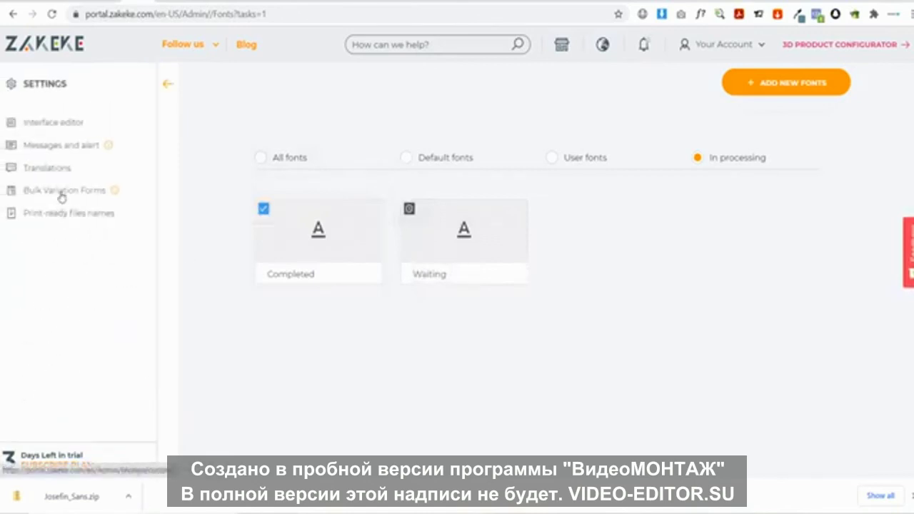
{"action": "left_click", "coordinate": [62, 127]}
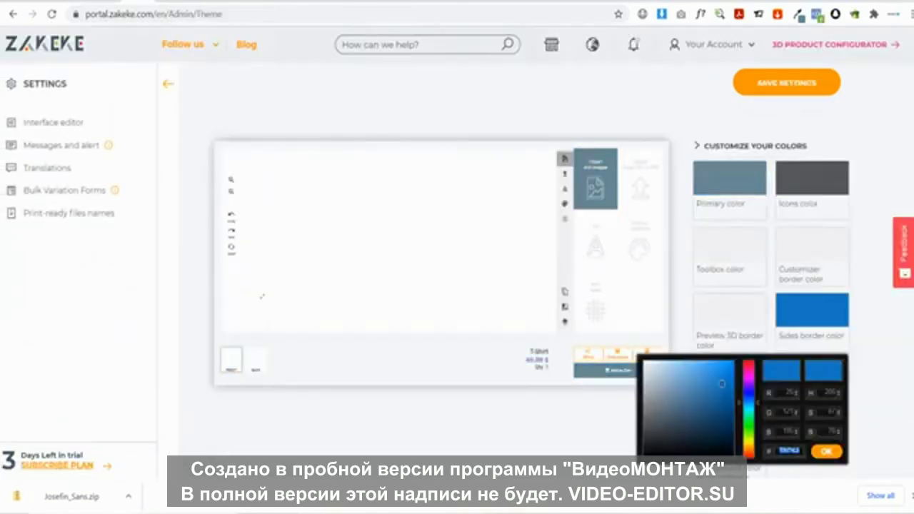
Choose Josefin Sans as the customizer font in the FONT settings
{"action": "scroll", "coordinate": [765, 332], "scroll_direction": "down", "scroll_amount": 3}
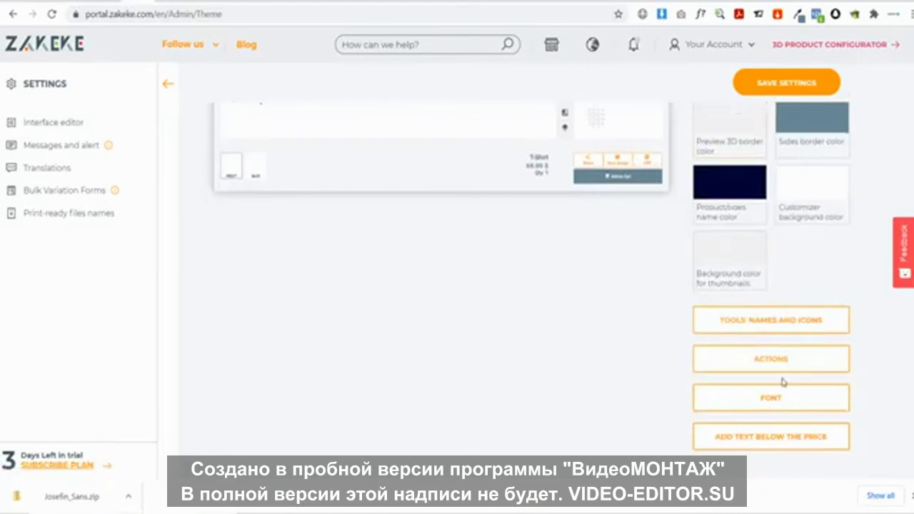
{"action": "left_click", "coordinate": [781, 397]}
{"action": "left_click", "coordinate": [751, 196]}
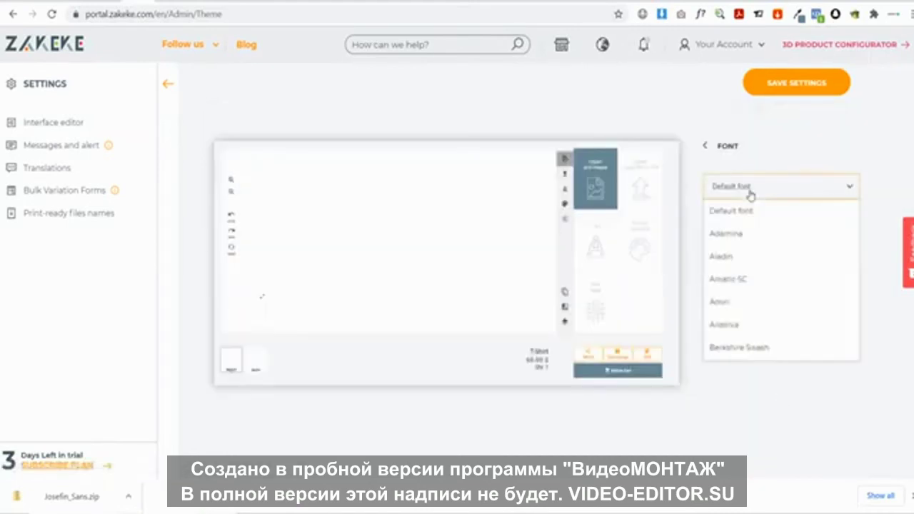
{"action": "scroll", "coordinate": [774, 293], "scroll_direction": "down", "scroll_amount": 5}
{"action": "scroll", "coordinate": [772, 295], "scroll_direction": "down", "scroll_amount": 5}
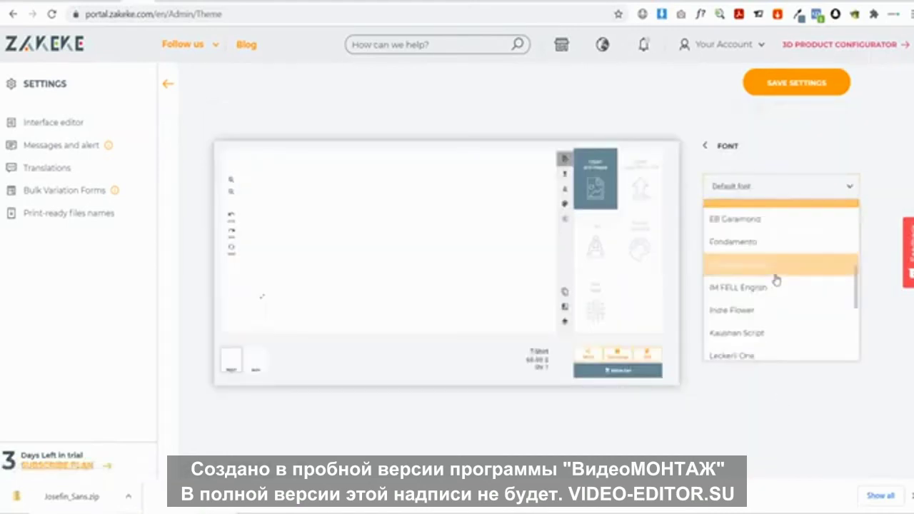
{"action": "scroll", "coordinate": [771, 293], "scroll_direction": "up", "scroll_amount": 3}
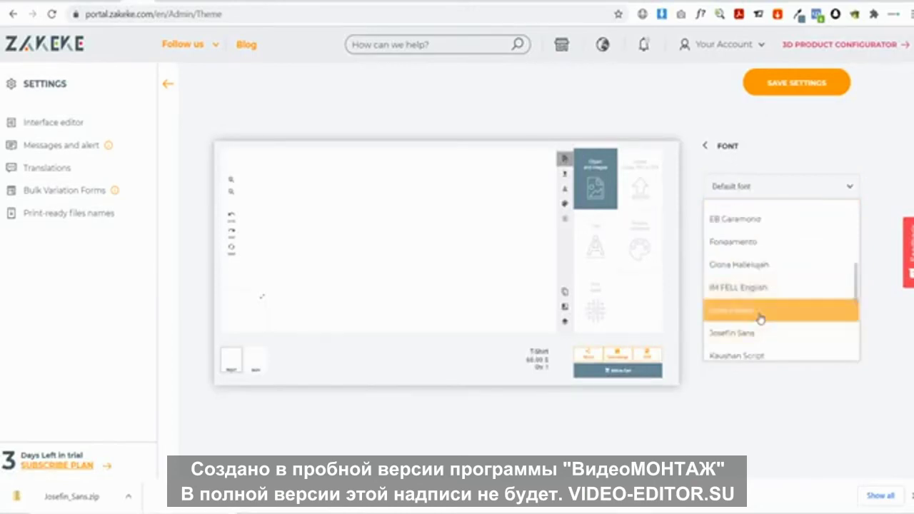
{"action": "left_click", "coordinate": [764, 337]}
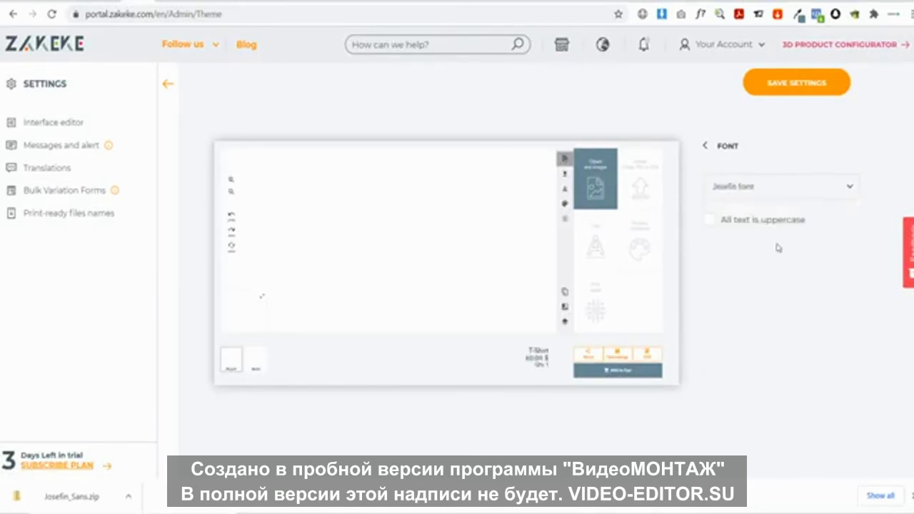
Save the theme settings, dismiss the confirmation, and switch to the Hubcut product tab
{"action": "left_click", "coordinate": [793, 93]}
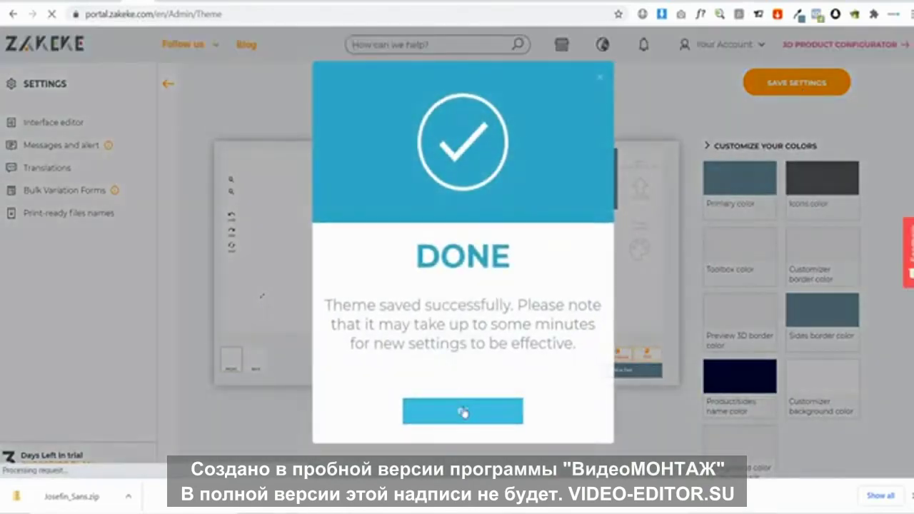
{"action": "left_click", "coordinate": [462, 413]}
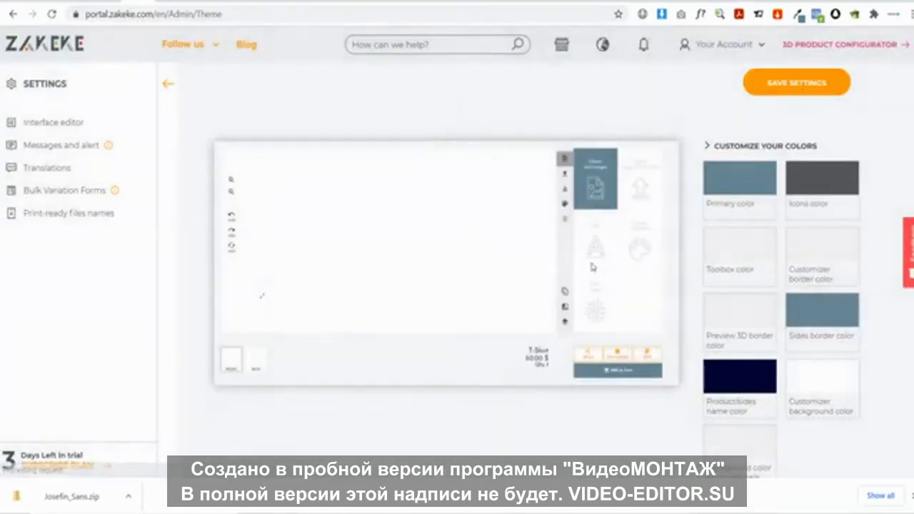
{"action": "left_click", "coordinate": [192, 2]}
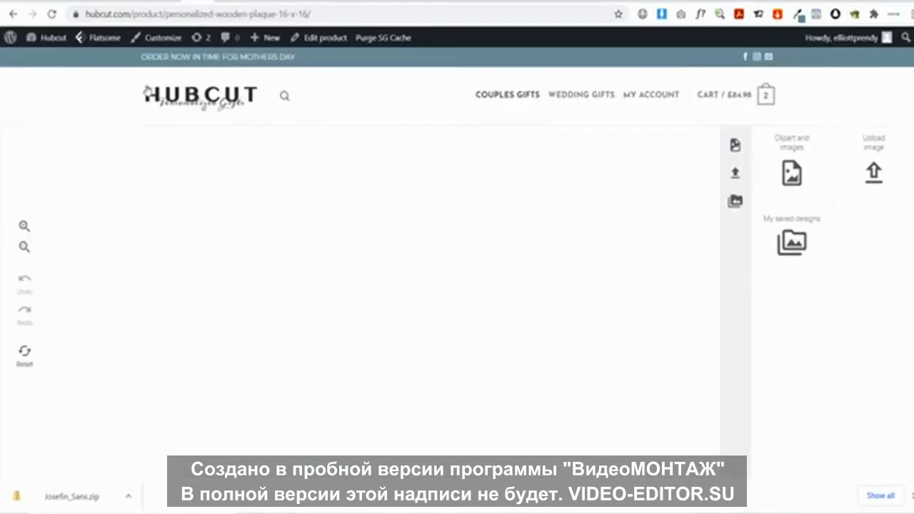
Reload and review the wooden plaque designer page, then go to the Hubcut home page
{"action": "left_click", "coordinate": [51, 13]}
{"action": "left_click", "coordinate": [523, 120]}
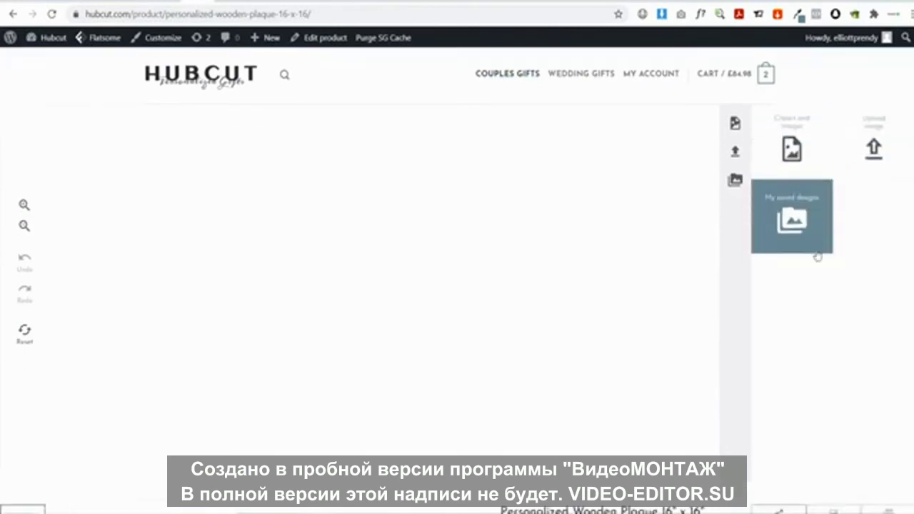
{"action": "scroll", "coordinate": [804, 372], "scroll_direction": "down", "scroll_amount": 3}
{"action": "scroll", "coordinate": [796, 379], "scroll_direction": "up", "scroll_amount": 3}
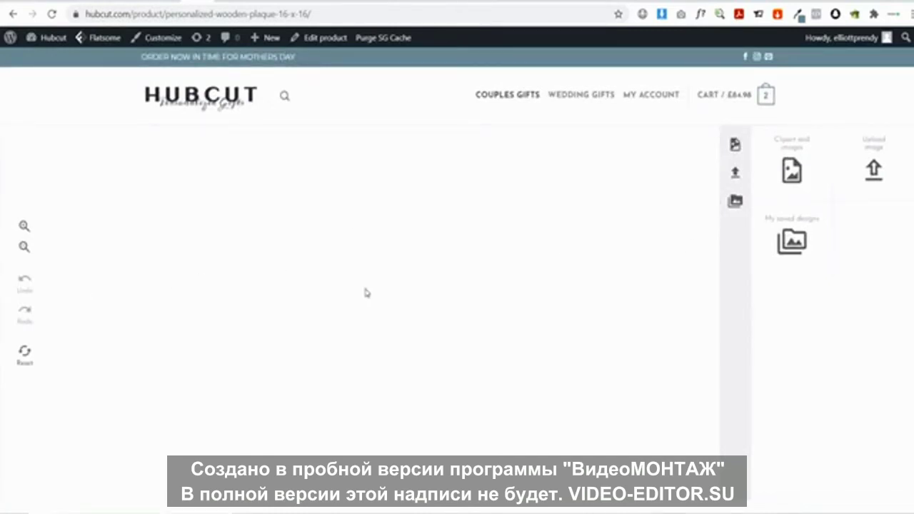
{"action": "scroll", "coordinate": [369, 295], "scroll_direction": "down", "scroll_amount": 3}
{"action": "scroll", "coordinate": [379, 296], "scroll_direction": "up", "scroll_amount": 3}
{"action": "left_click", "coordinate": [227, 100]}
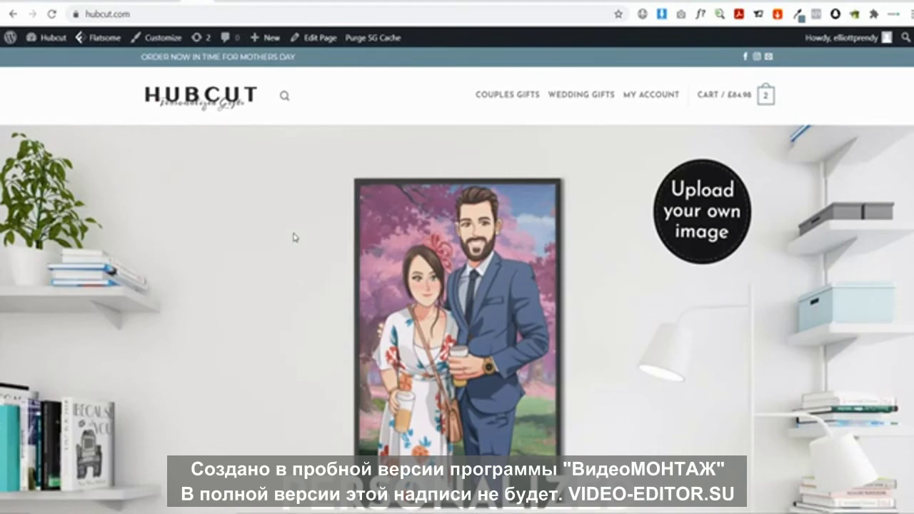
Open WooCommerce Settings from the Hubcut admin dashboard and go to the Emails tab
{"action": "mouse_move", "coordinate": [50, 37]}
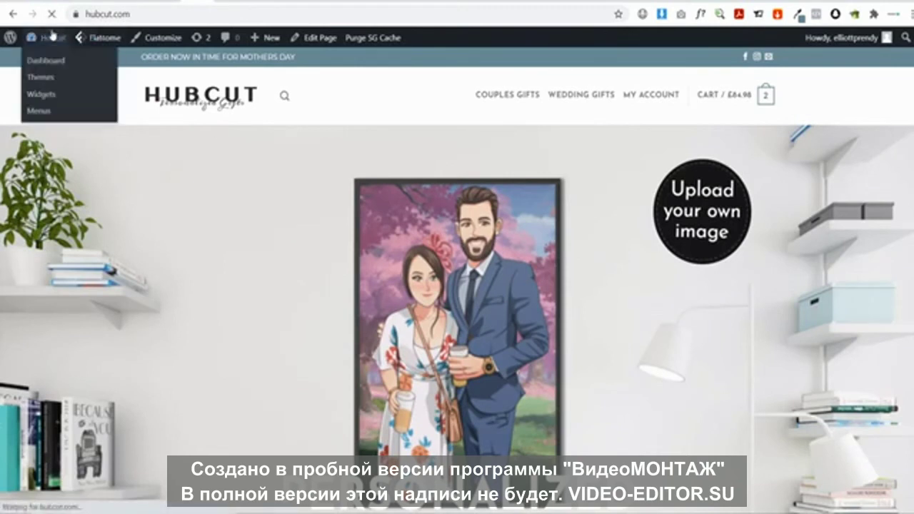
{"action": "left_click", "coordinate": [40, 60]}
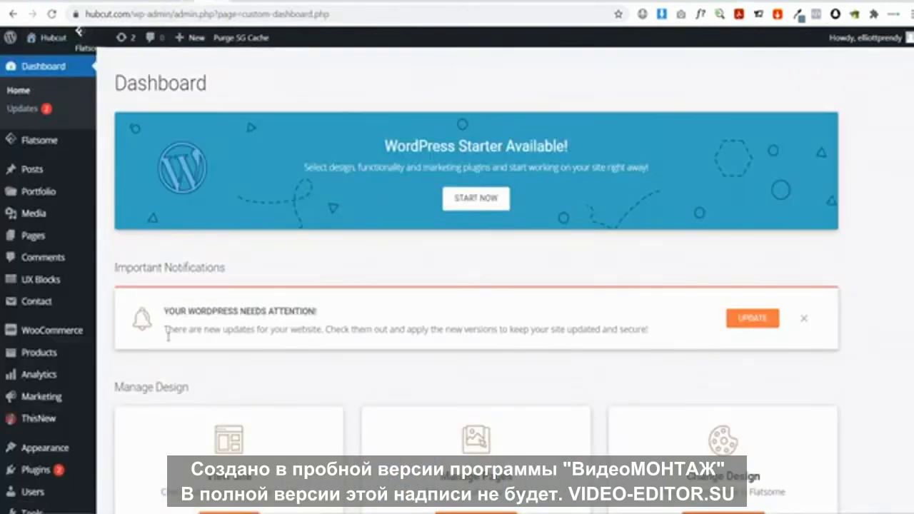
{"action": "mouse_move", "coordinate": [55, 339]}
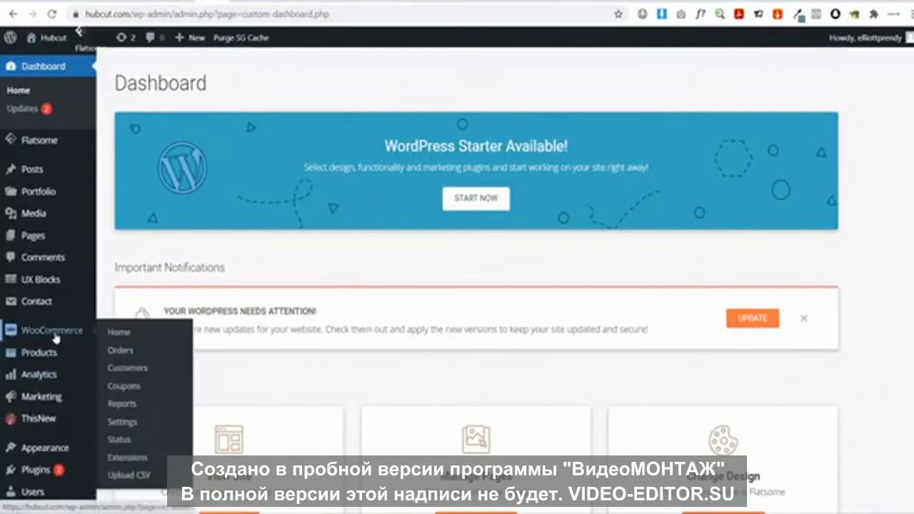
{"action": "left_click", "coordinate": [130, 424]}
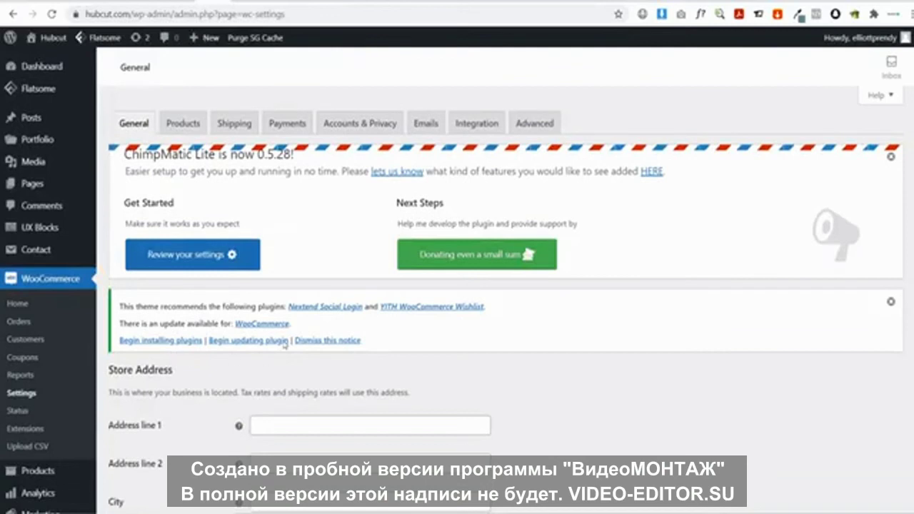
{"action": "left_click", "coordinate": [428, 128]}
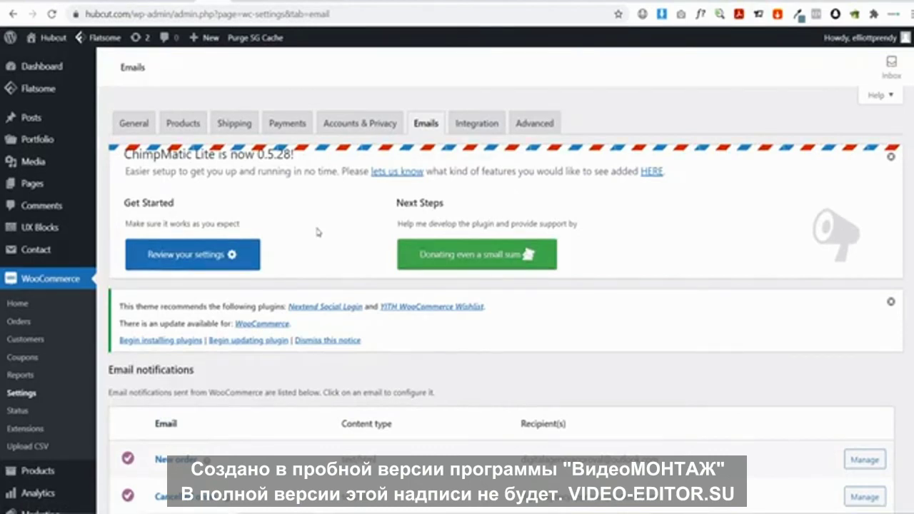
{"action": "scroll", "coordinate": [318, 232], "scroll_direction": "down", "scroll_amount": 3}
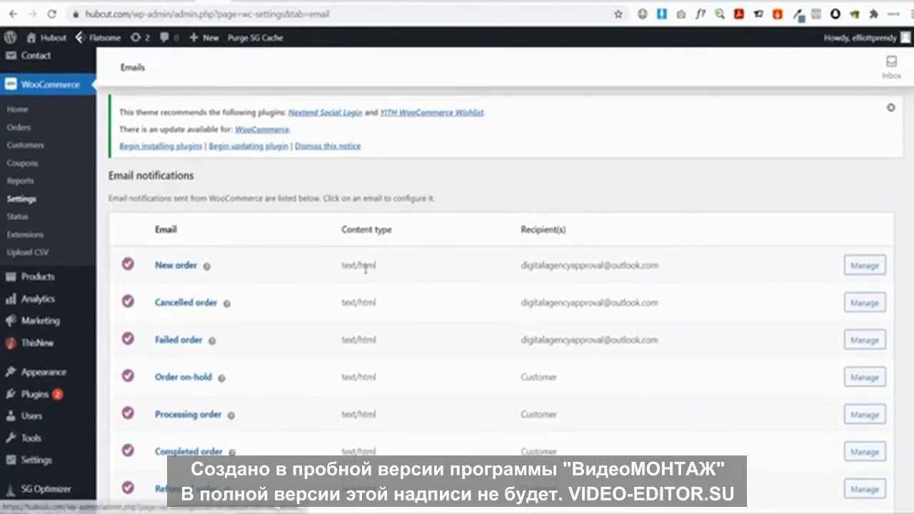
{"action": "left_click_drag", "start_coordinate": [522, 267], "coordinate": [649, 264]}
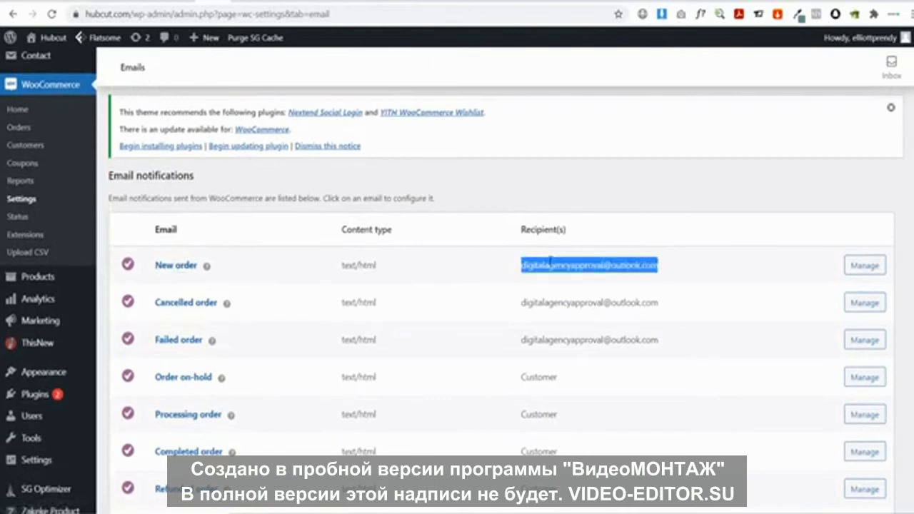
{"action": "left_click", "coordinate": [419, 288]}
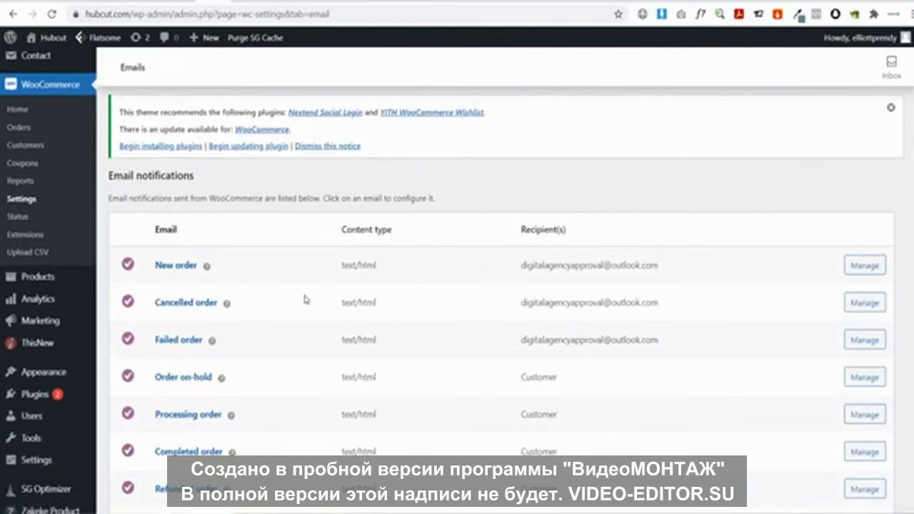
{"action": "left_click_drag", "start_coordinate": [664, 345], "coordinate": [532, 266]}
{"action": "left_click_drag", "start_coordinate": [528, 265], "coordinate": [642, 266]}
{"action": "left_click", "coordinate": [629, 268]}
{"action": "scroll", "coordinate": [582, 260], "scroll_direction": "down", "scroll_amount": 4}
{"action": "scroll", "coordinate": [576, 244], "scroll_direction": "down", "scroll_amount": 2}
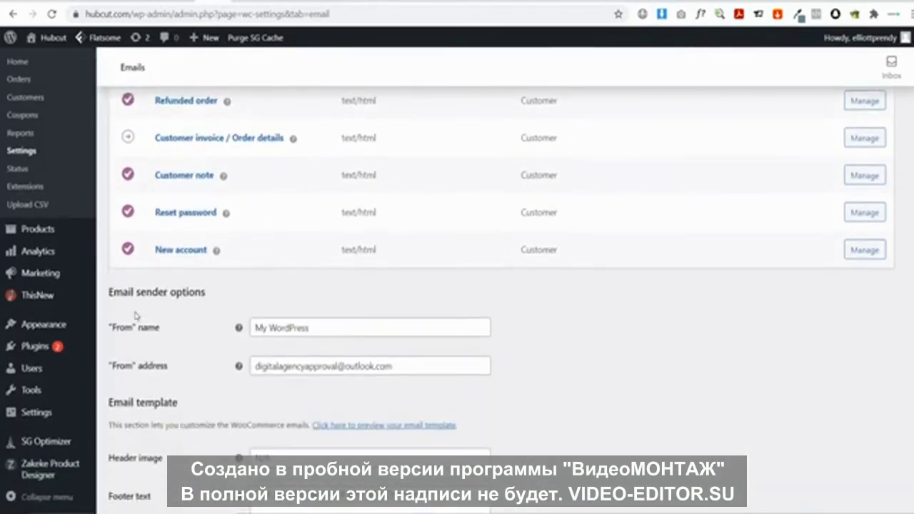
{"action": "scroll", "coordinate": [138, 315], "scroll_direction": "down", "scroll_amount": 1}
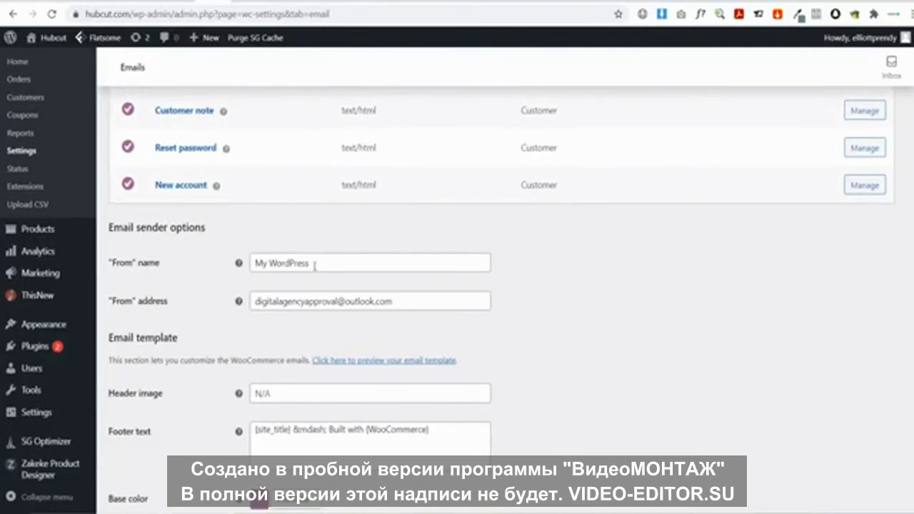
Set the email From name to Hubcut and From address to the Hubcut contact e-mail
{"action": "left_click_drag", "start_coordinate": [315, 266], "coordinate": [207, 264]}
{"action": "type", "text": "H"}
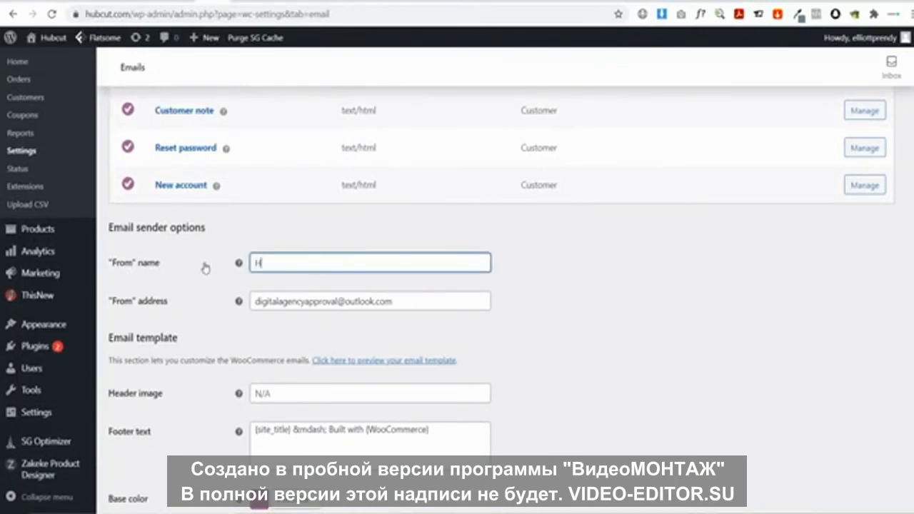
{"action": "type", "text": "ubcut"}
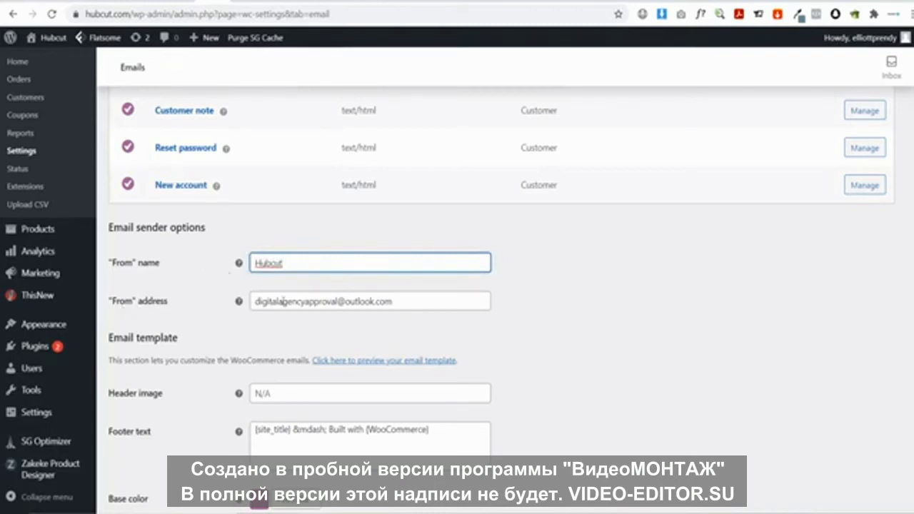
{"action": "triple_click", "coordinate": [419, 300]}
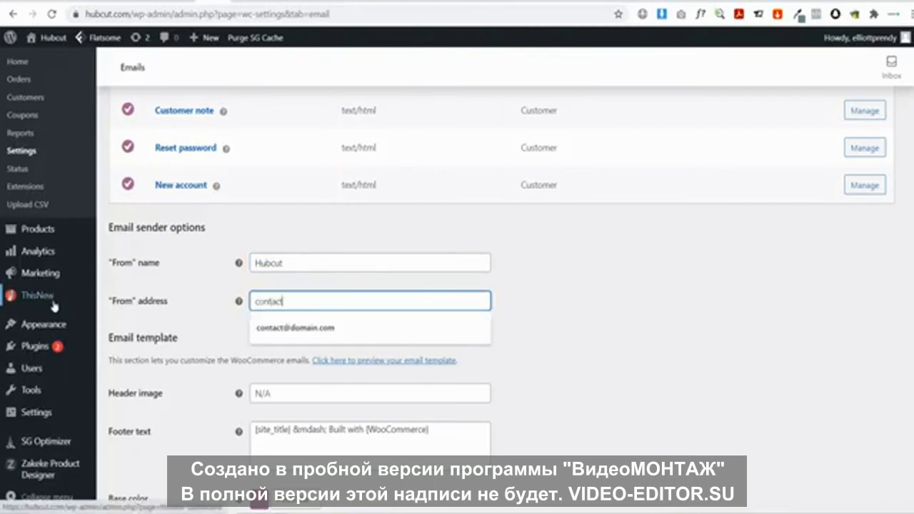
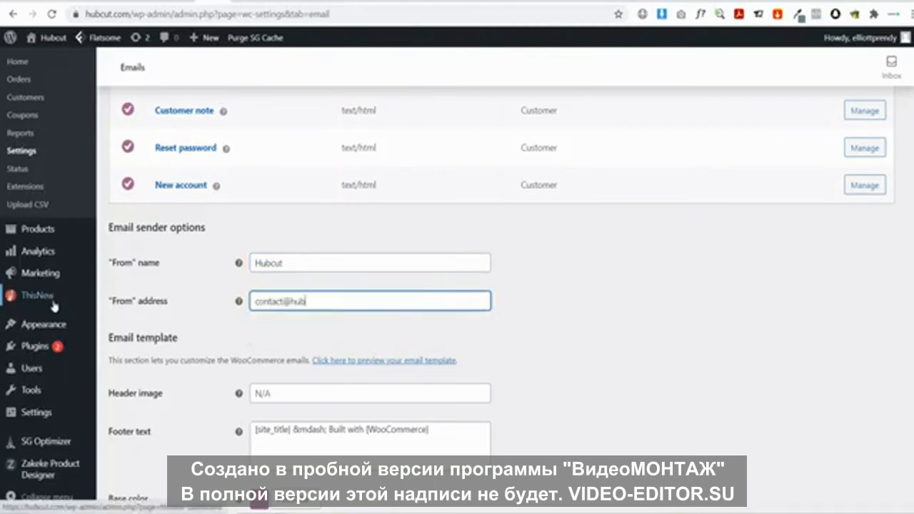
{"action": "left_click", "coordinate": [202, 316]}
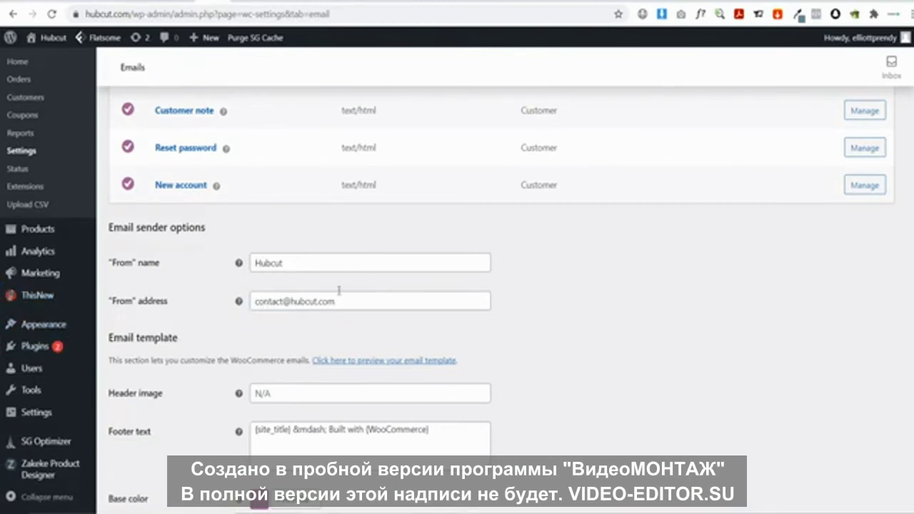
Paste #698996 as the email Base color and save the settings
{"action": "scroll", "coordinate": [270, 267], "scroll_direction": "down", "scroll_amount": 3}
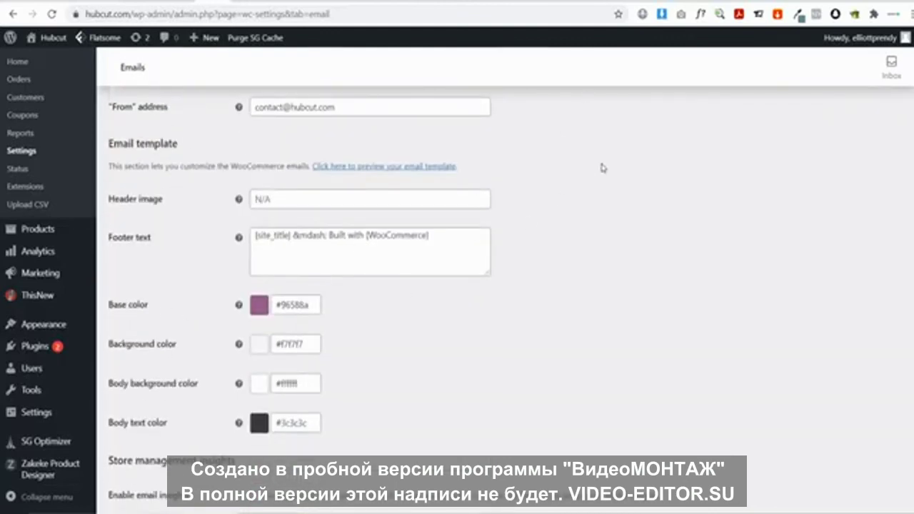
{"action": "left_click", "coordinate": [799, 14]}
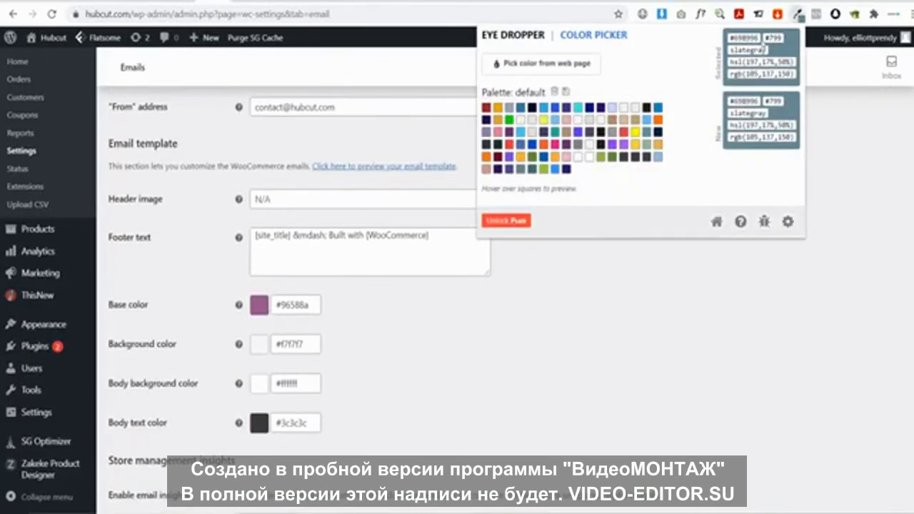
{"action": "left_click", "coordinate": [753, 289]}
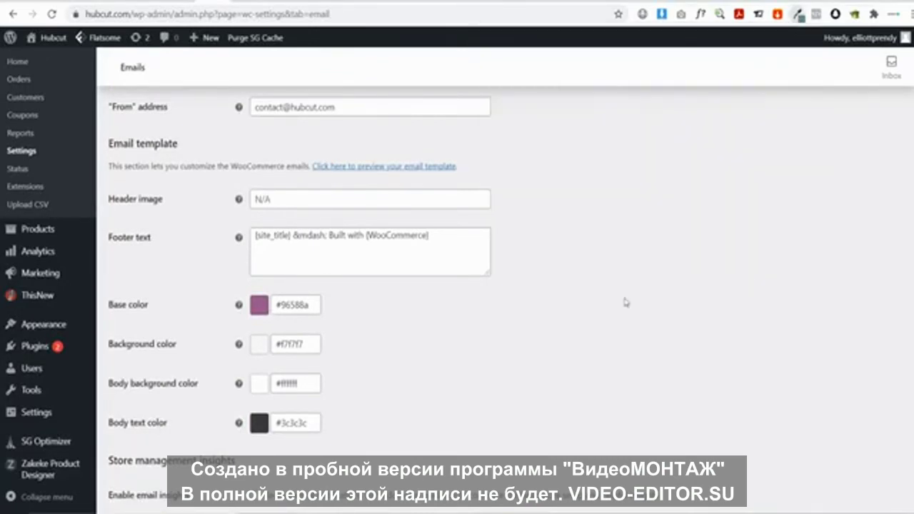
{"action": "double_click", "coordinate": [310, 302]}
{"action": "type", "text": "698996"}
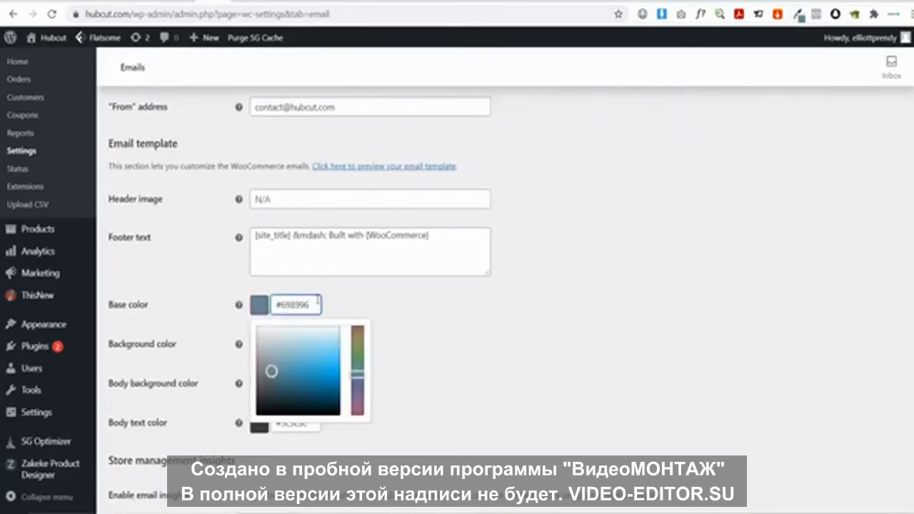
{"action": "left_click", "coordinate": [361, 292]}
{"action": "scroll", "coordinate": [303, 314], "scroll_direction": "down", "scroll_amount": 1}
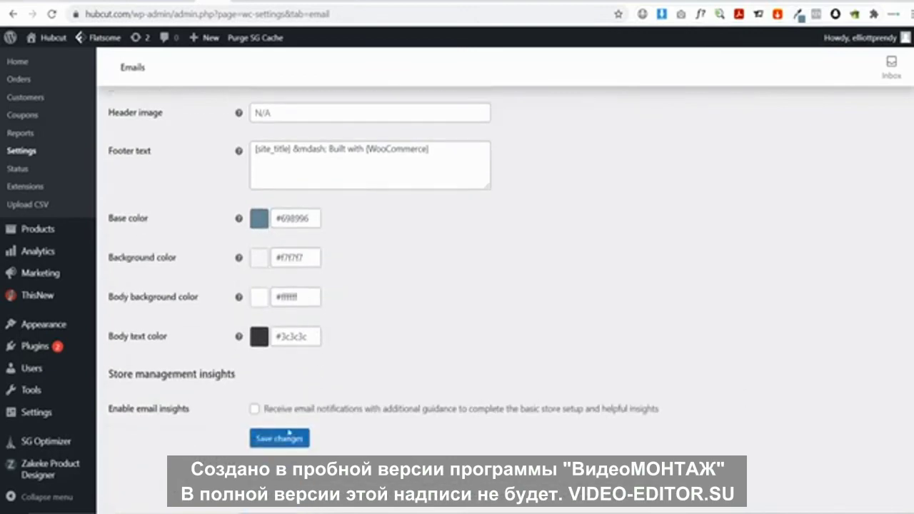
{"action": "left_click", "coordinate": [280, 438]}
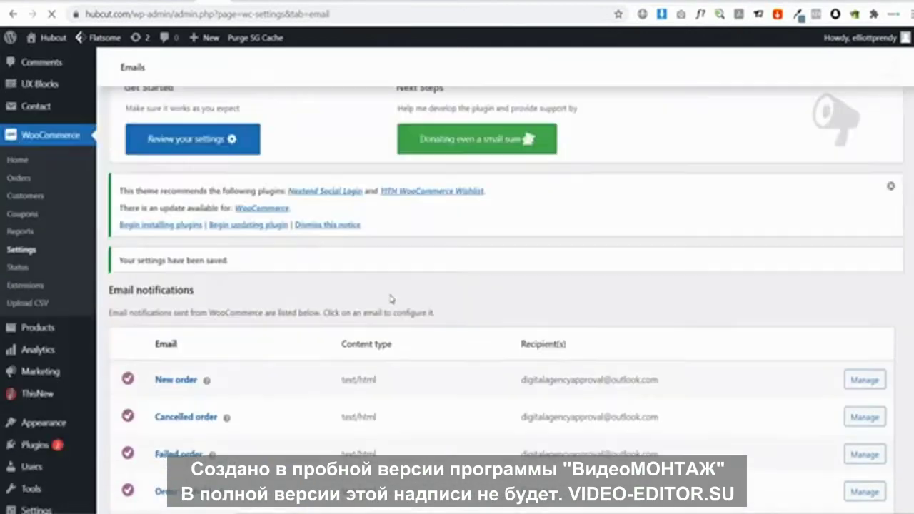
Remove 'Built with {WooCommerce}' from the email footer text and save
{"action": "scroll", "coordinate": [222, 266], "scroll_direction": "up", "scroll_amount": 2}
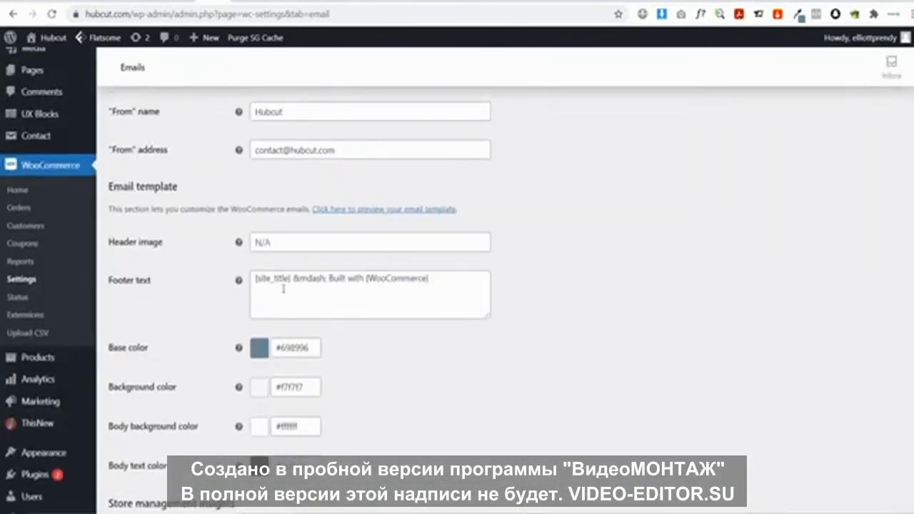
{"action": "left_click_drag", "start_coordinate": [330, 278], "coordinate": [449, 278]}
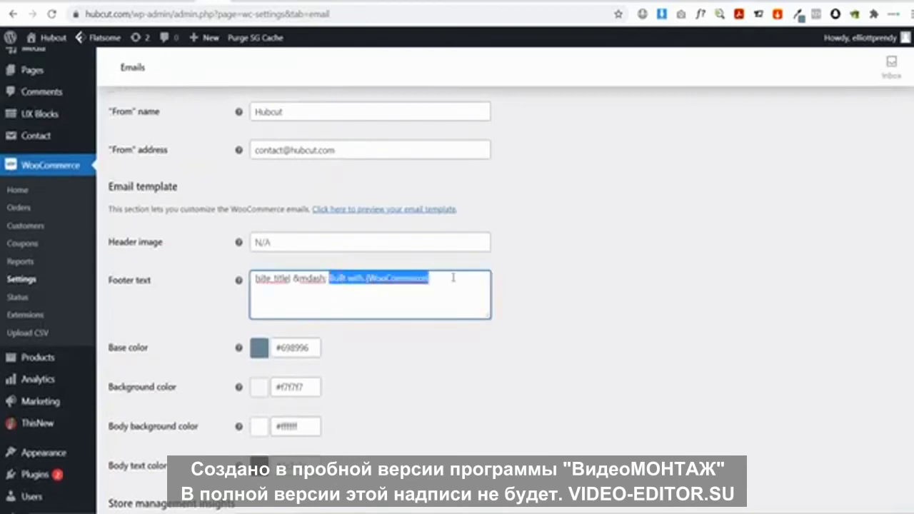
{"action": "key", "text": "BackSpace"}
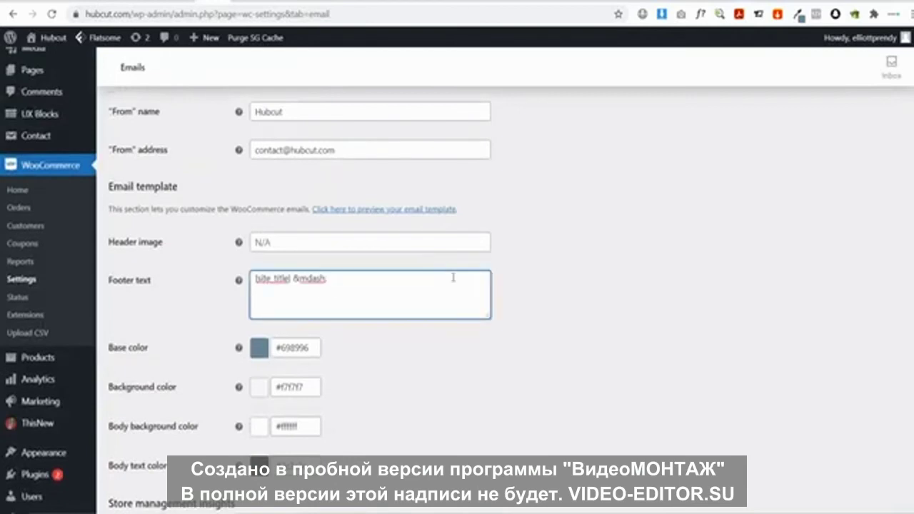
{"action": "scroll", "coordinate": [508, 361], "scroll_direction": "down", "scroll_amount": 2}
{"action": "left_click", "coordinate": [271, 445]}
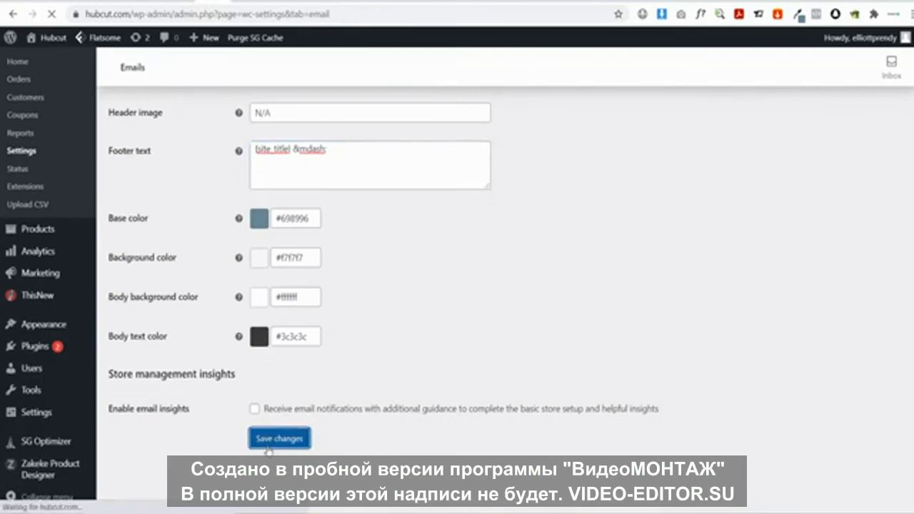
Open the preview of the grey-blue email template
{"action": "scroll", "coordinate": [307, 350], "scroll_direction": "down", "scroll_amount": 15}
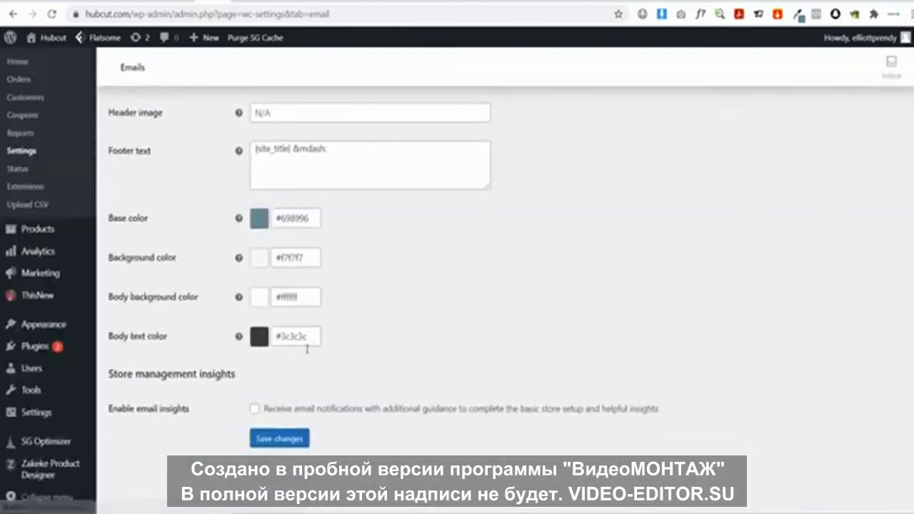
{"action": "scroll", "coordinate": [307, 349], "scroll_direction": "up", "scroll_amount": 3}
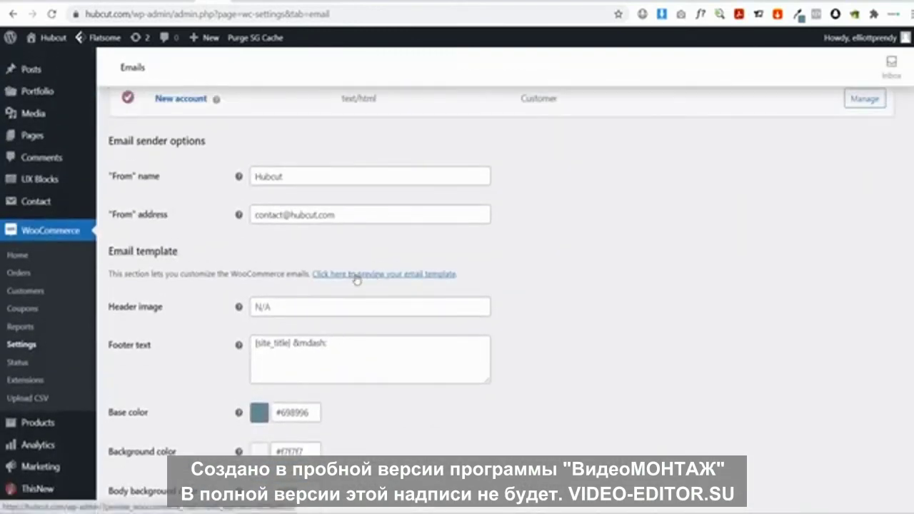
{"action": "left_click", "coordinate": [356, 278]}
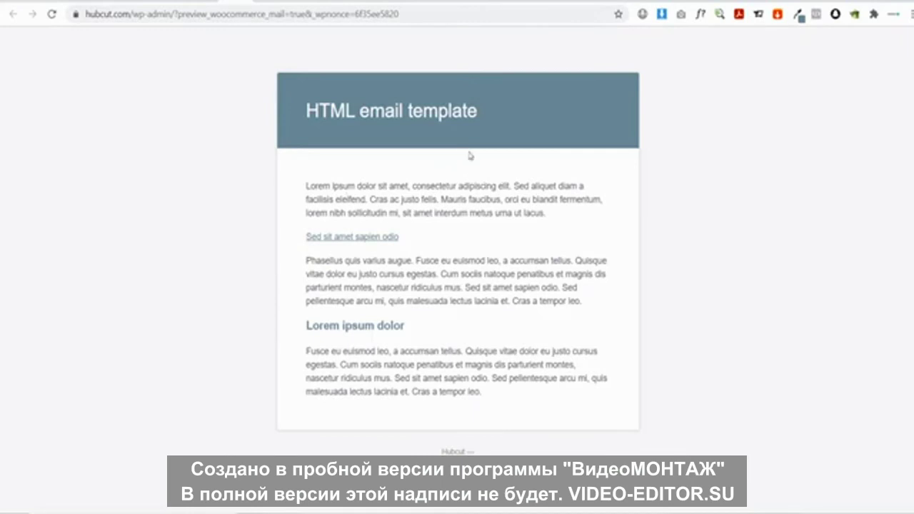
Confirm bank transfer, checks, cash on delivery and PayPal Standard are disabled, then open Plugins > Add New
{"action": "left_click", "coordinate": [245, 4]}
{"action": "scroll", "coordinate": [479, 290], "scroll_direction": "up", "scroll_amount": 3}
{"action": "scroll", "coordinate": [478, 289], "scroll_direction": "up", "scroll_amount": 7}
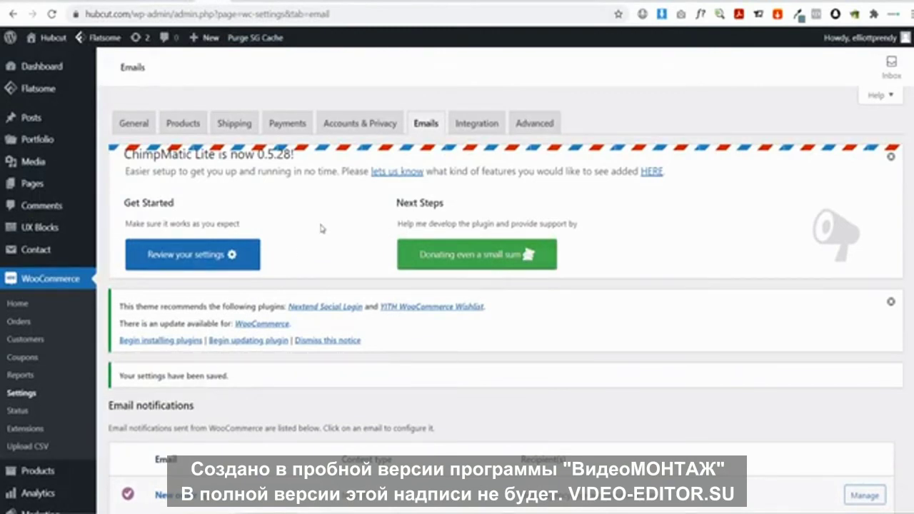
{"action": "left_click", "coordinate": [287, 123]}
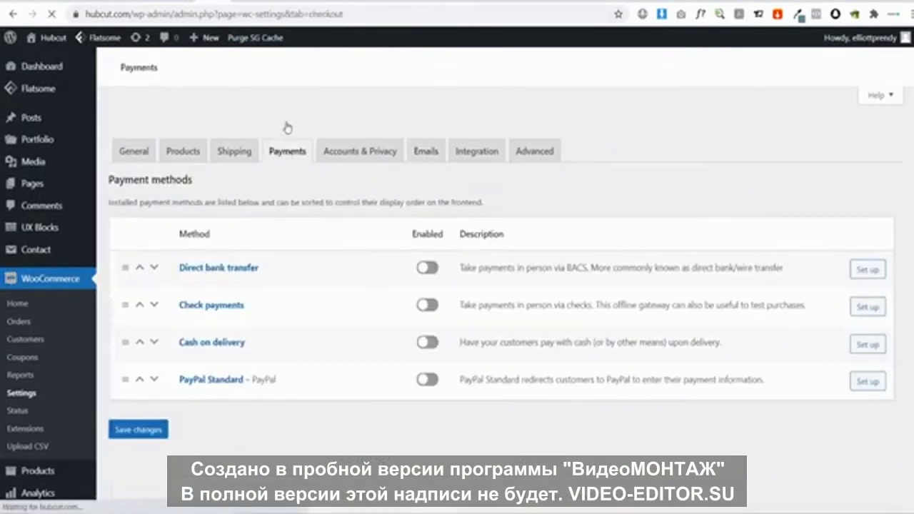
{"action": "scroll", "coordinate": [320, 207], "scroll_direction": "down", "scroll_amount": 4}
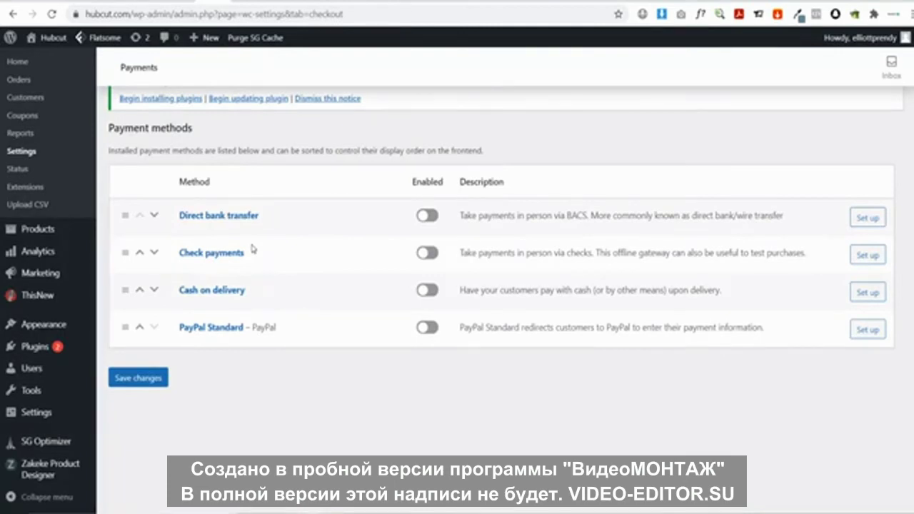
{"action": "mouse_move", "coordinate": [47, 350]}
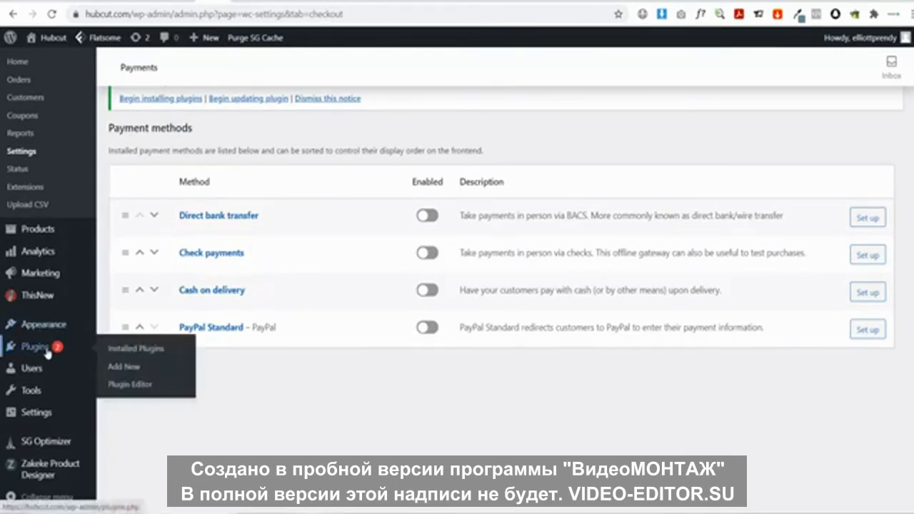
{"action": "left_click", "coordinate": [117, 365]}
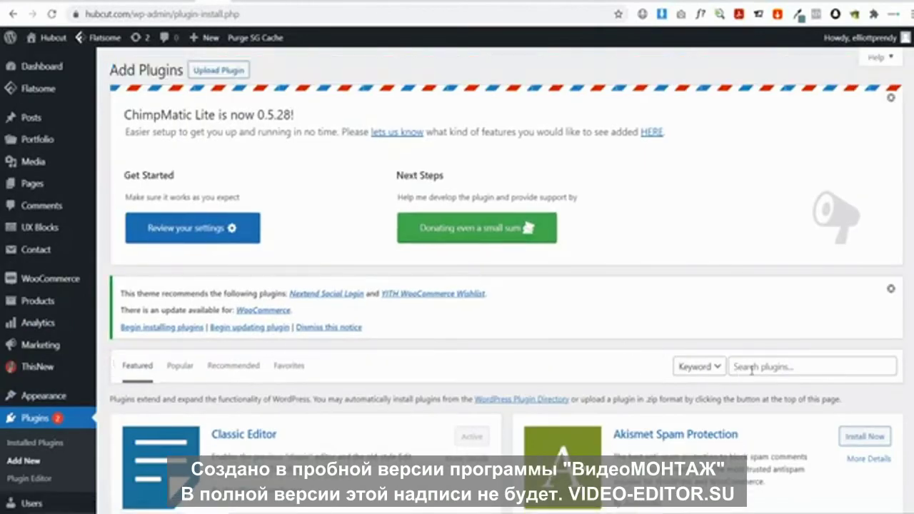
Search plugins for 'stripe' and install the WooCommerce Stripe Payment Gateway
{"action": "left_click", "coordinate": [751, 369]}
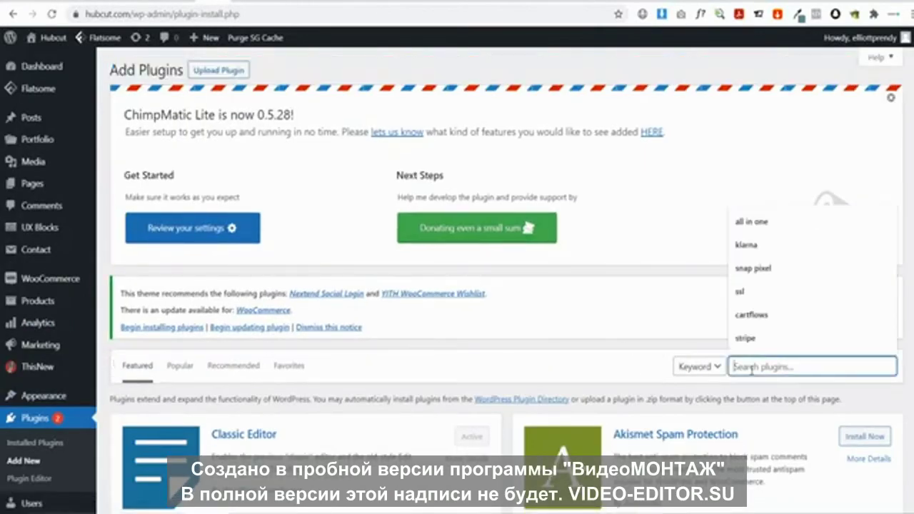
{"action": "type", "text": "st"}
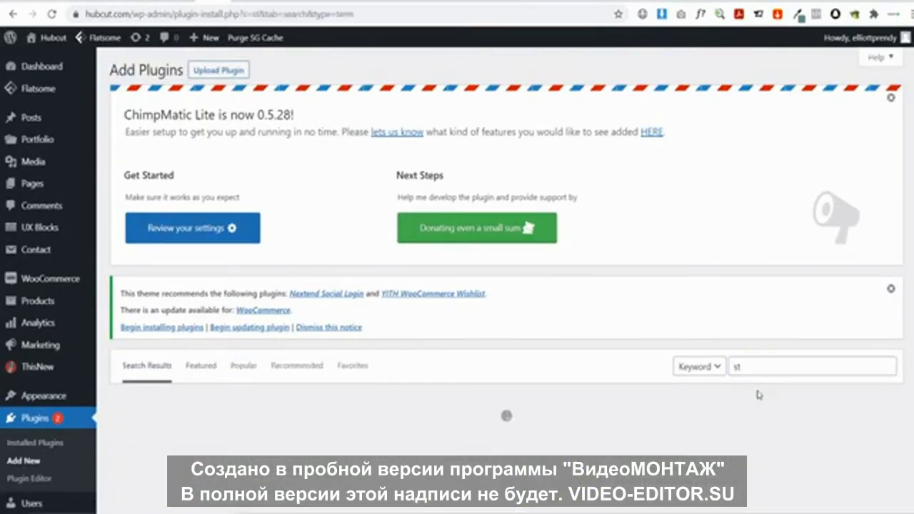
{"action": "left_click", "coordinate": [757, 389]}
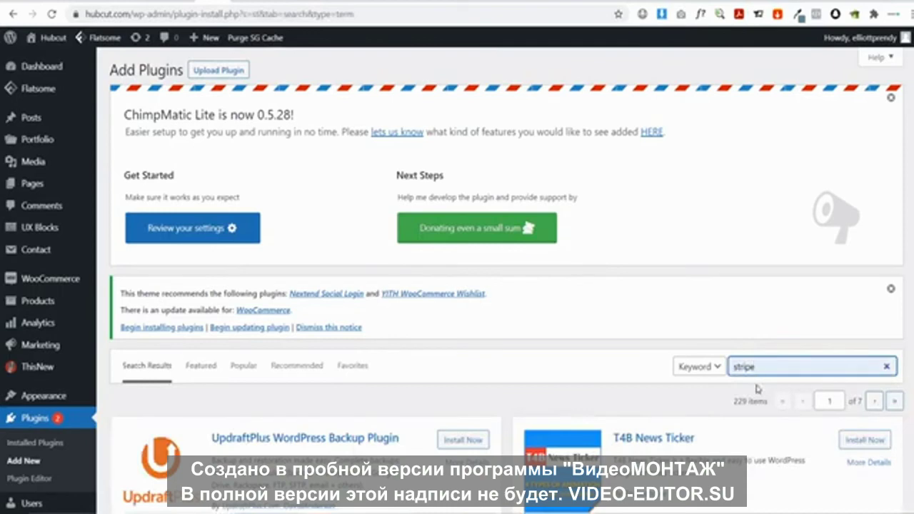
{"action": "scroll", "coordinate": [420, 361], "scroll_direction": "down", "scroll_amount": 2}
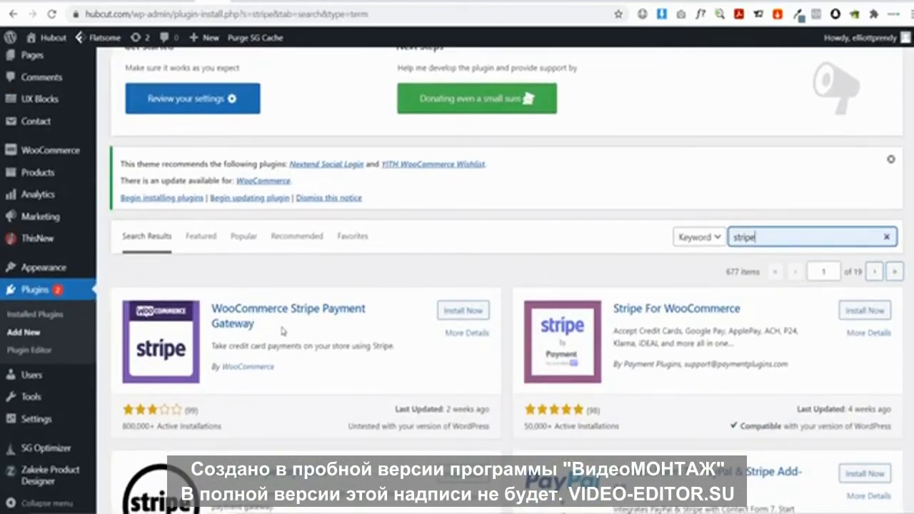
{"action": "left_click", "coordinate": [439, 314]}
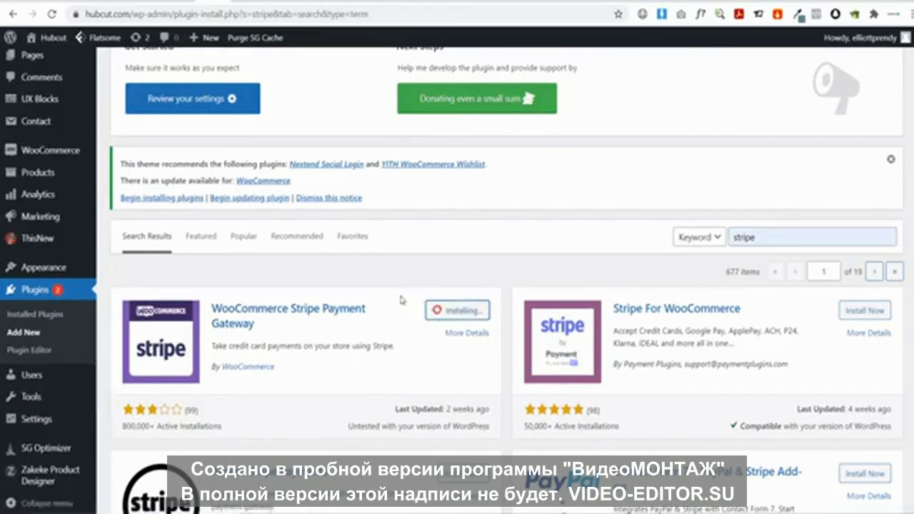
Search plugins for 'paypal' and install the WooCommerce PayPal Checkout Payment Gateway
{"action": "double_click", "coordinate": [774, 236]}
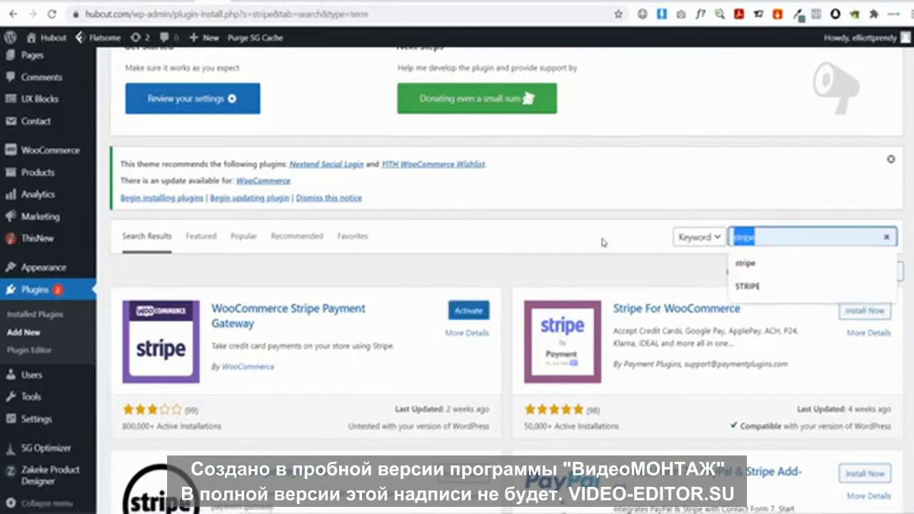
{"action": "type", "text": "pay"}
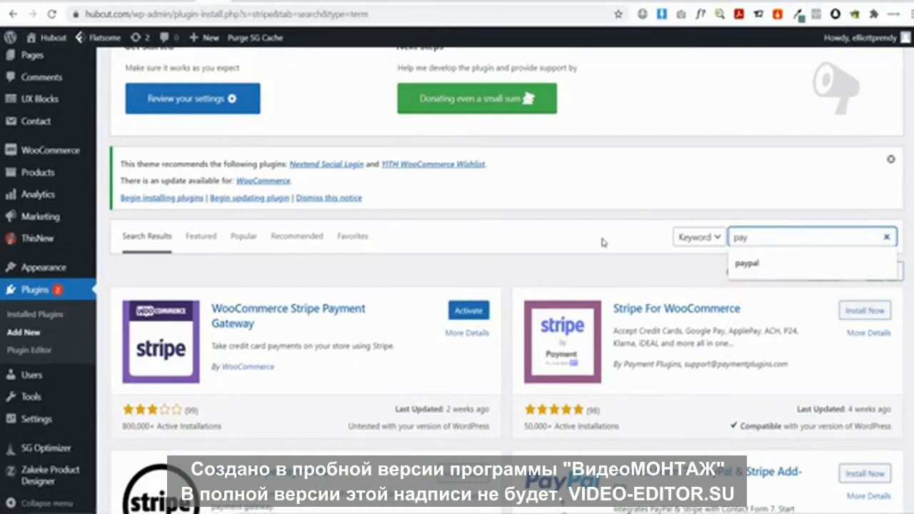
{"action": "left_click", "coordinate": [774, 244]}
{"action": "type", "text": "p"}
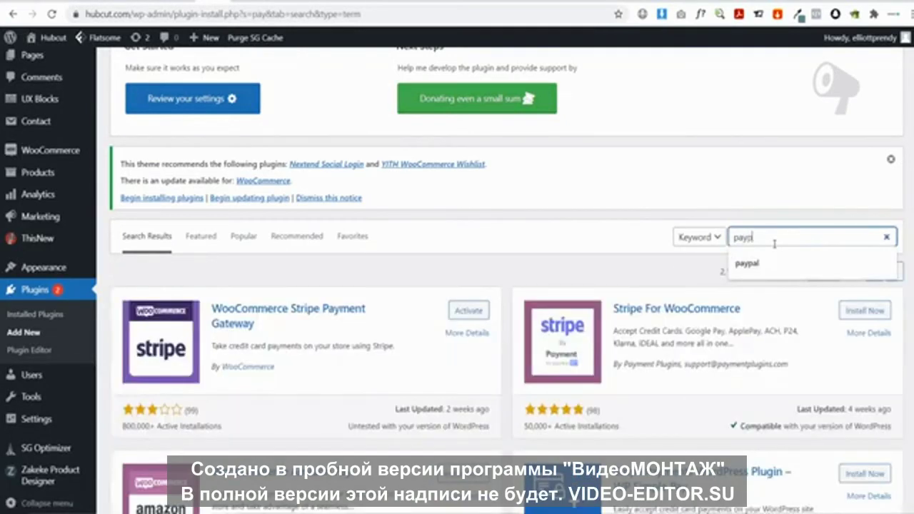
{"action": "type", "text": "al"}
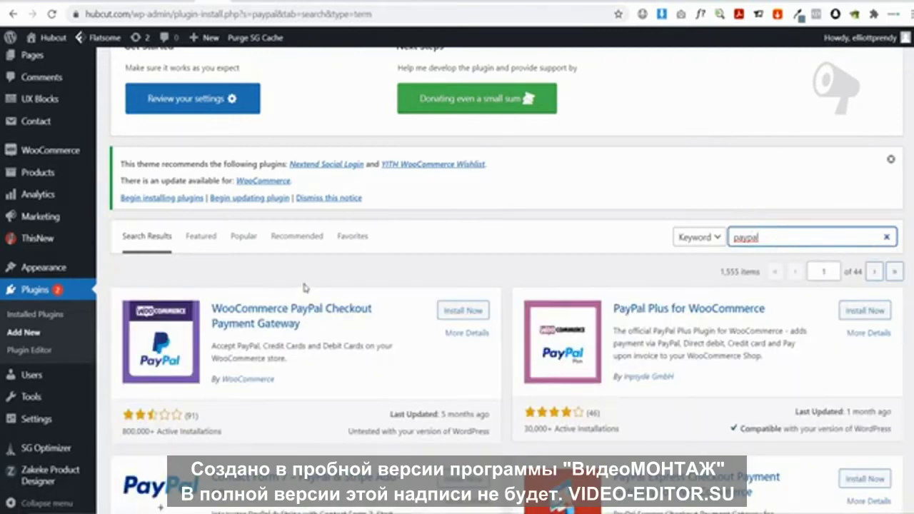
{"action": "left_click", "coordinate": [458, 311]}
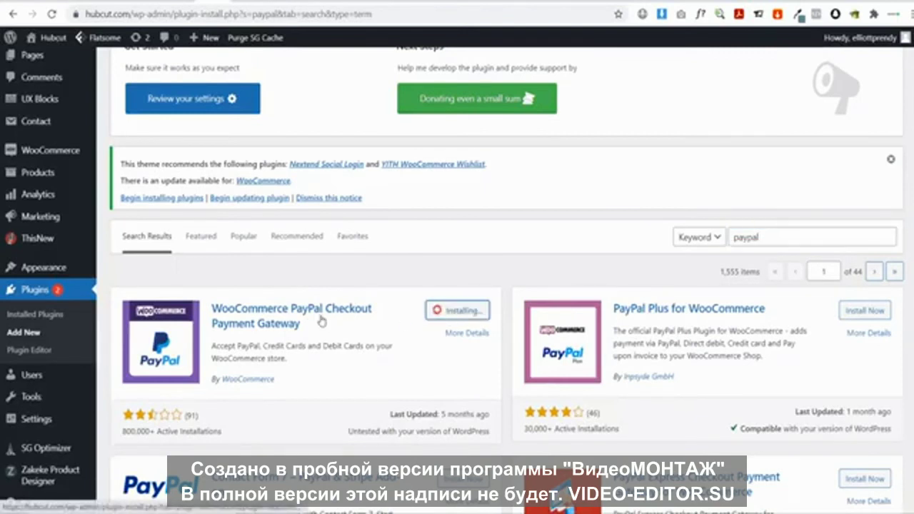
Bulk-activate the PayPal Checkout and Stripe gateway plugins, then go to WooCommerce Settings
{"action": "left_click", "coordinate": [32, 321]}
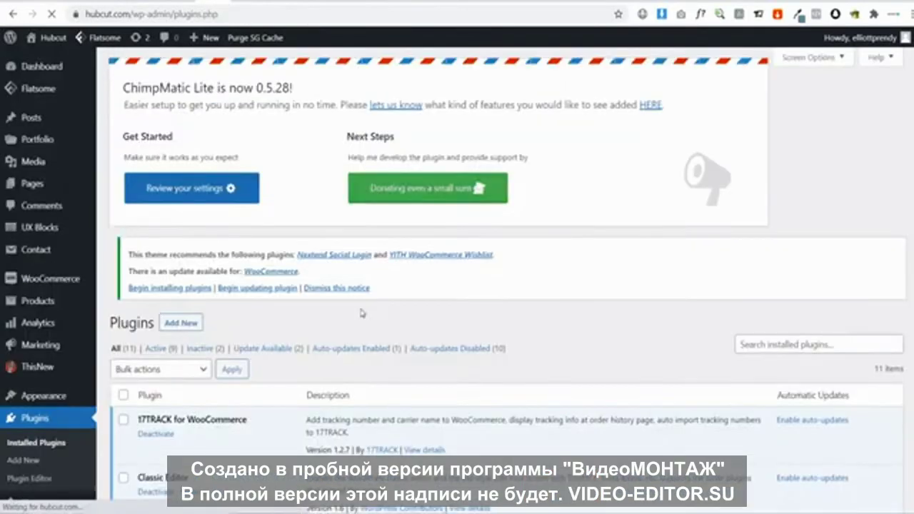
{"action": "scroll", "coordinate": [298, 311], "scroll_direction": "down", "scroll_amount": 5}
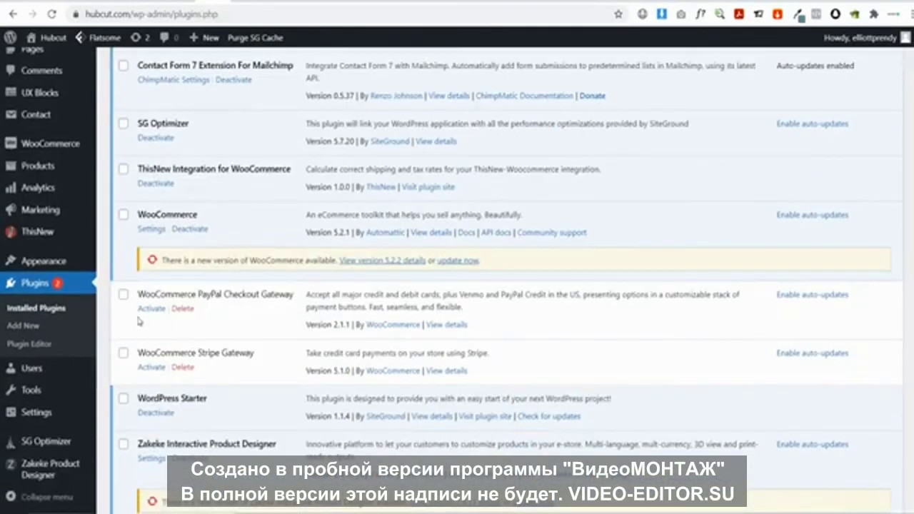
{"action": "left_click", "coordinate": [123, 294]}
{"action": "left_click", "coordinate": [123, 353]}
{"action": "scroll", "coordinate": [270, 301], "scroll_direction": "up", "scroll_amount": 5}
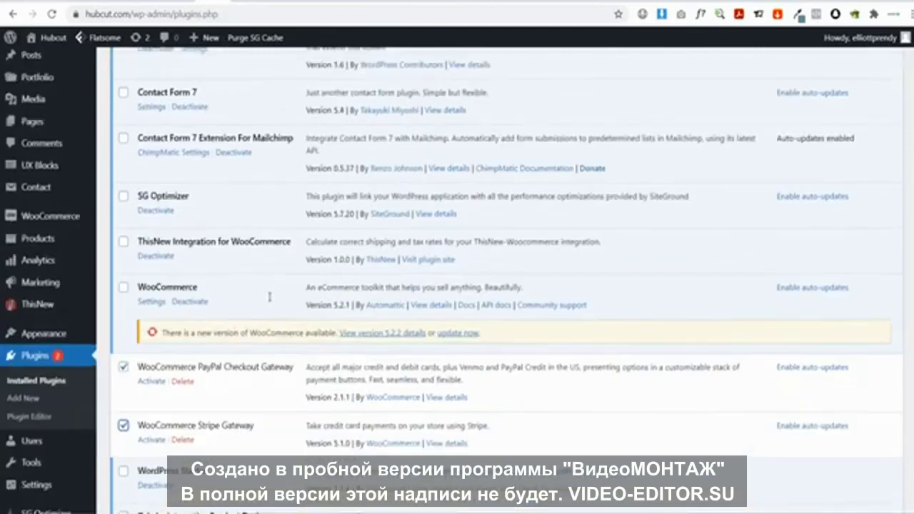
{"action": "left_click", "coordinate": [195, 242]}
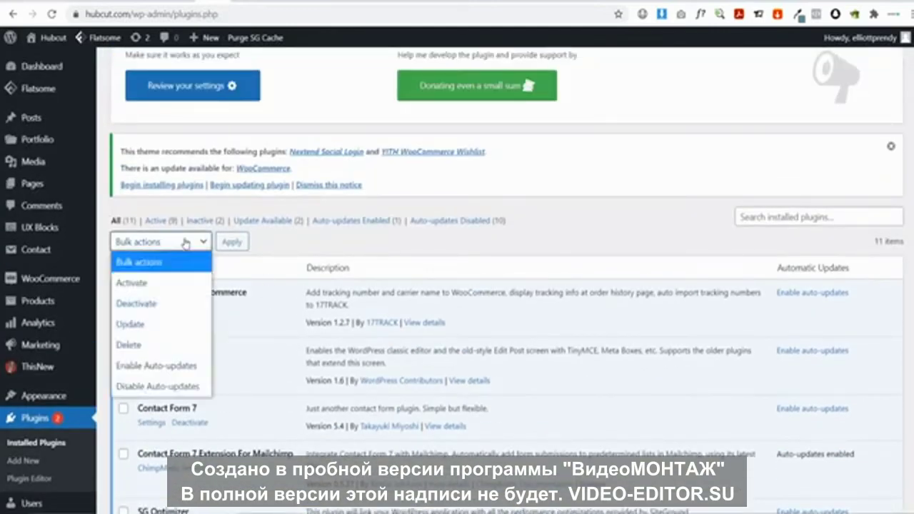
{"action": "left_click", "coordinate": [172, 283]}
{"action": "left_click", "coordinate": [230, 246]}
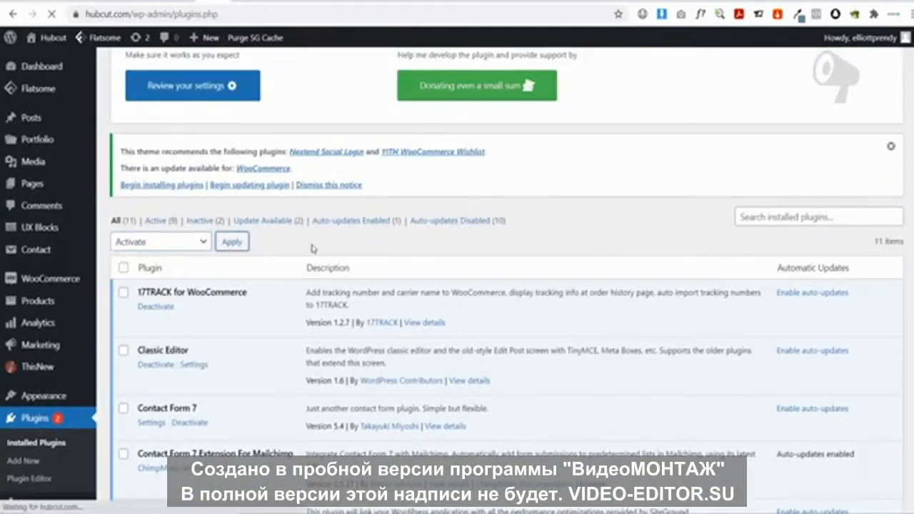
{"action": "scroll", "coordinate": [313, 248], "scroll_direction": "down", "scroll_amount": 5}
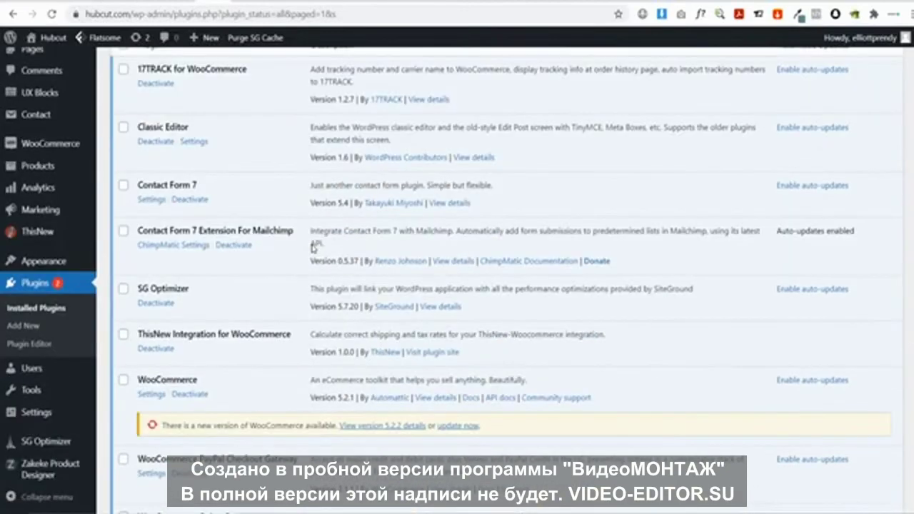
{"action": "mouse_move", "coordinate": [63, 147]}
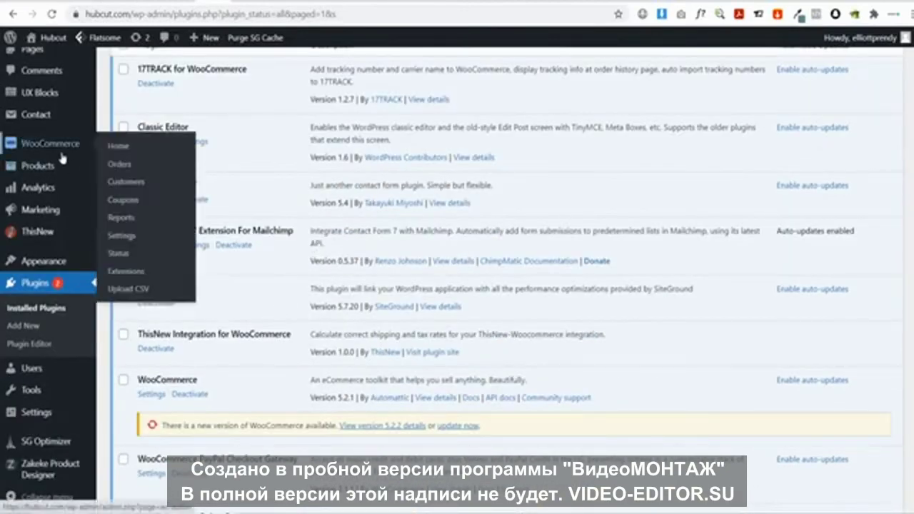
{"action": "left_click", "coordinate": [125, 236]}
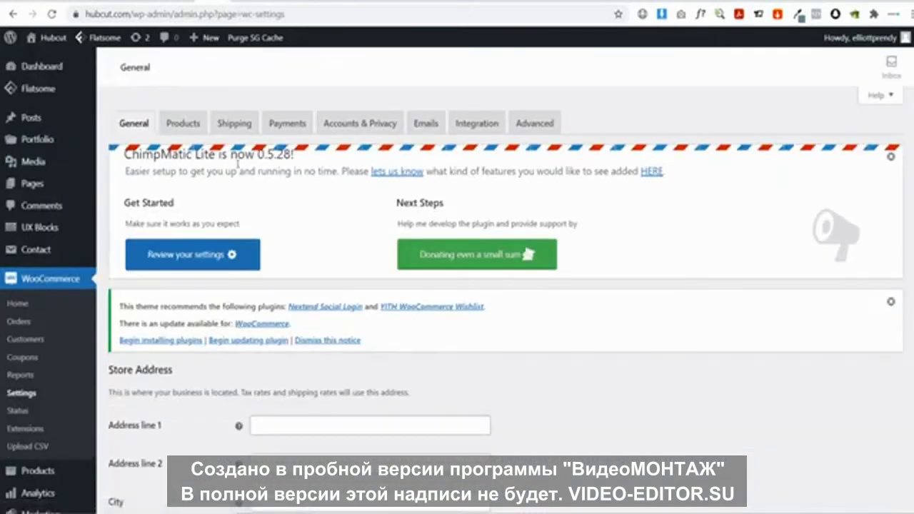
Enable the Stripe credit card payment method in Payments settings
{"action": "left_click", "coordinate": [275, 129]}
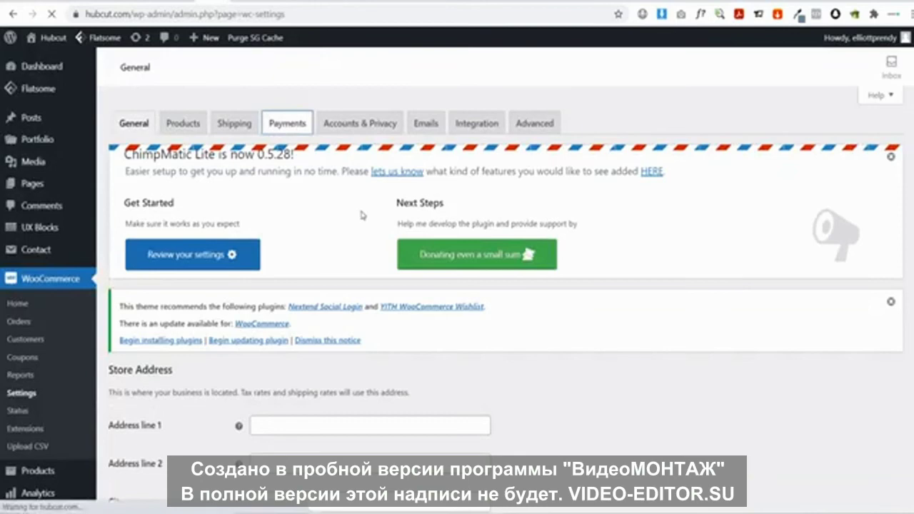
{"action": "scroll", "coordinate": [359, 214], "scroll_direction": "down", "scroll_amount": 3}
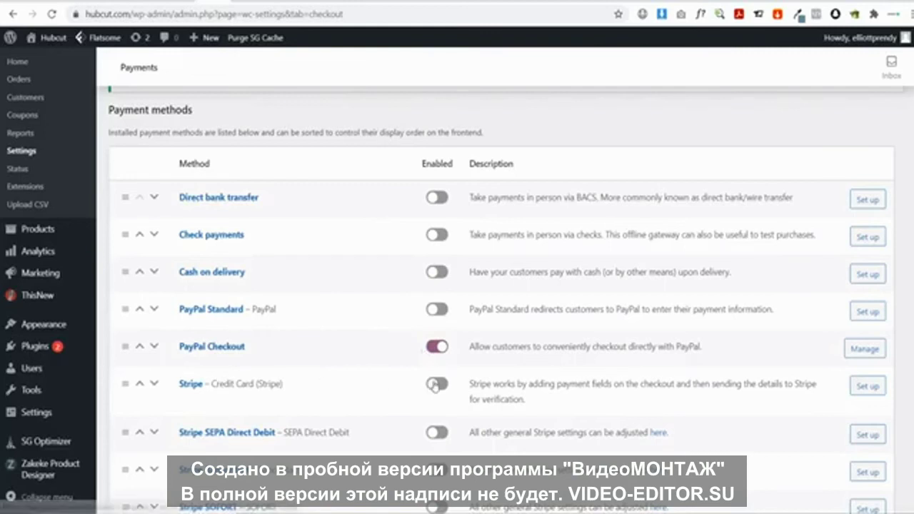
{"action": "left_click", "coordinate": [436, 384]}
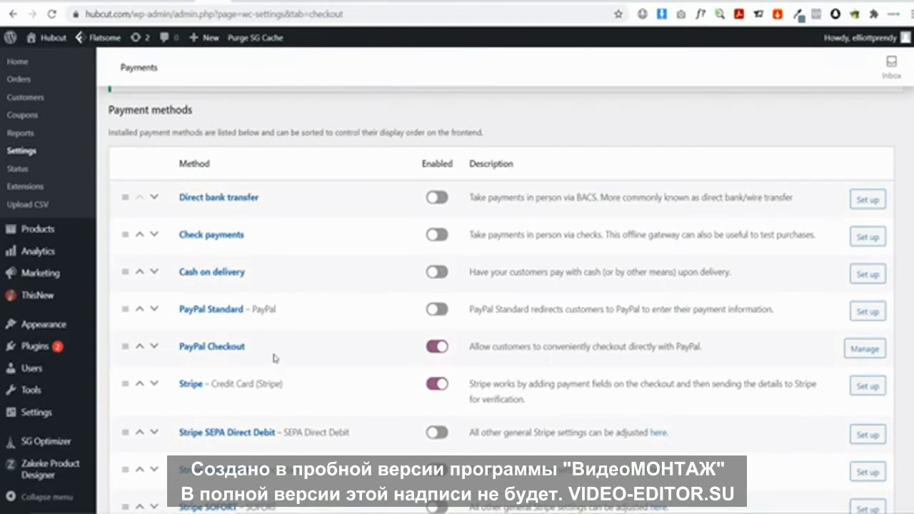
Open the PayPal Checkout settings and search 'paypal b' in a new browser tab
{"action": "left_click", "coordinate": [876, 353]}
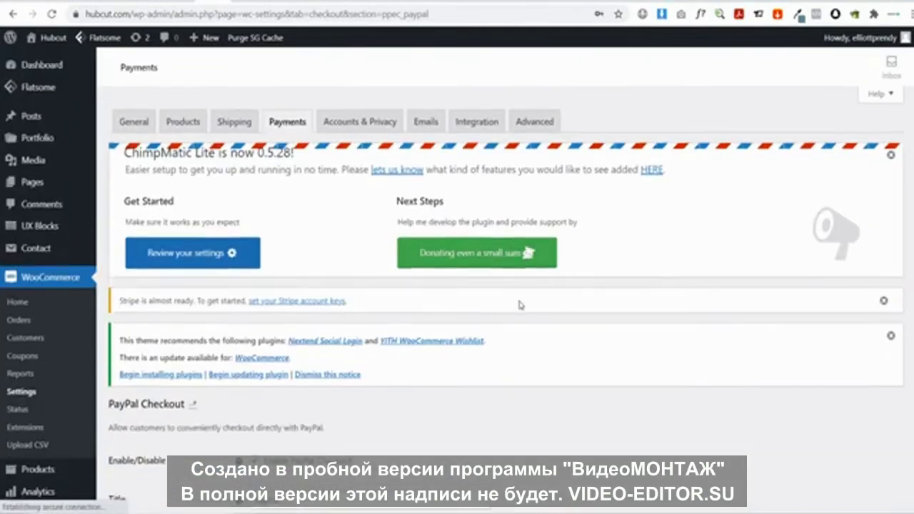
{"action": "scroll", "coordinate": [520, 247], "scroll_direction": "down", "scroll_amount": 5}
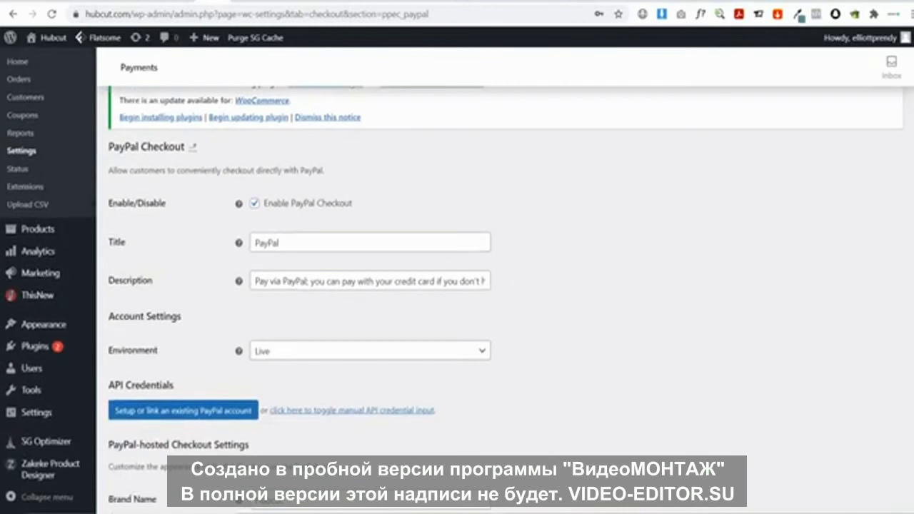
{"action": "key", "text": "ctrl+t"}
{"action": "type", "text": "paypal b"}
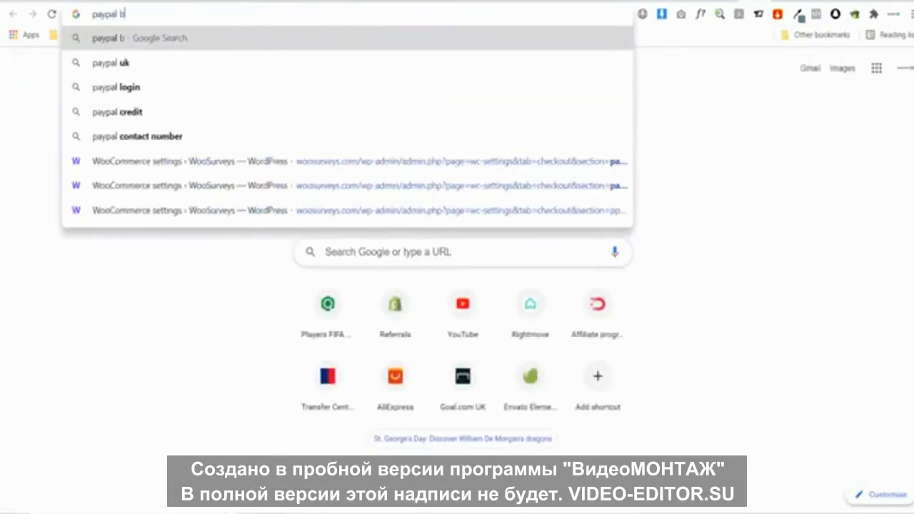
{"action": "key", "text": "Down"}
{"action": "key", "text": "Down"}
{"action": "key", "text": "Return"}
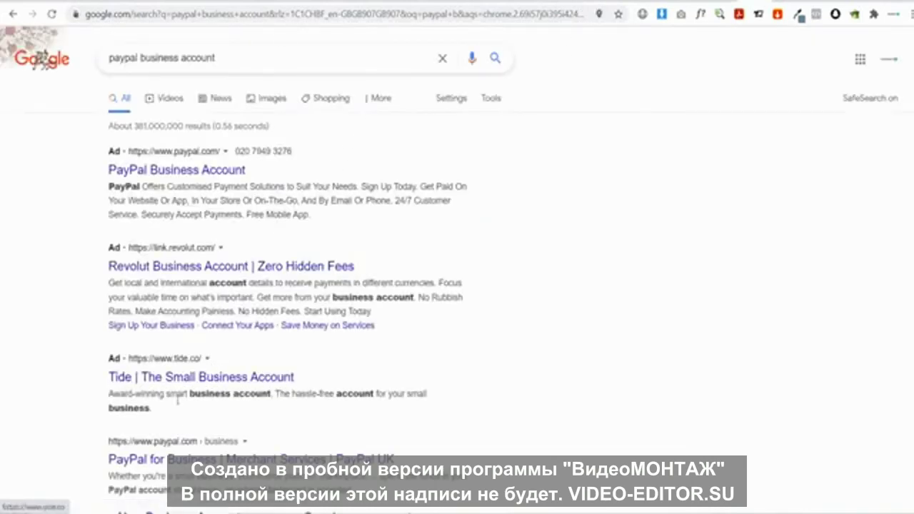
{"action": "left_click", "coordinate": [136, 459]}
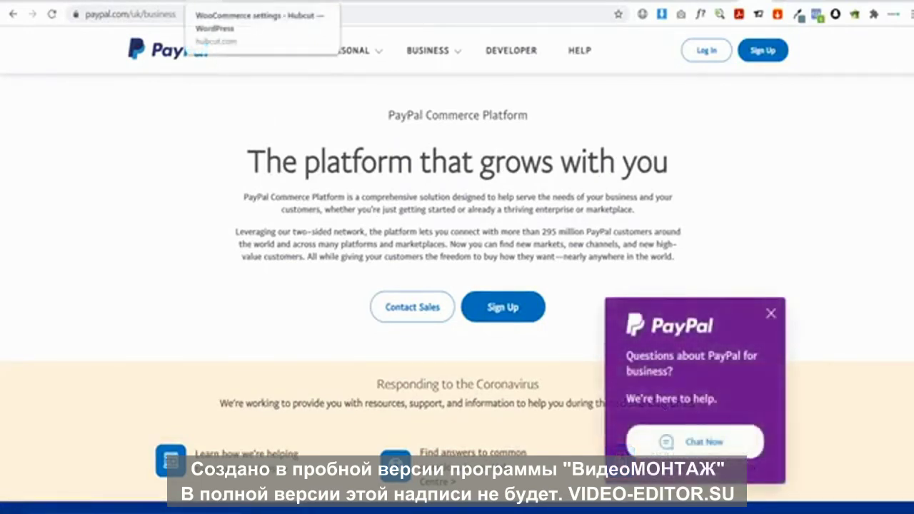
{"action": "left_click", "coordinate": [236, 1]}
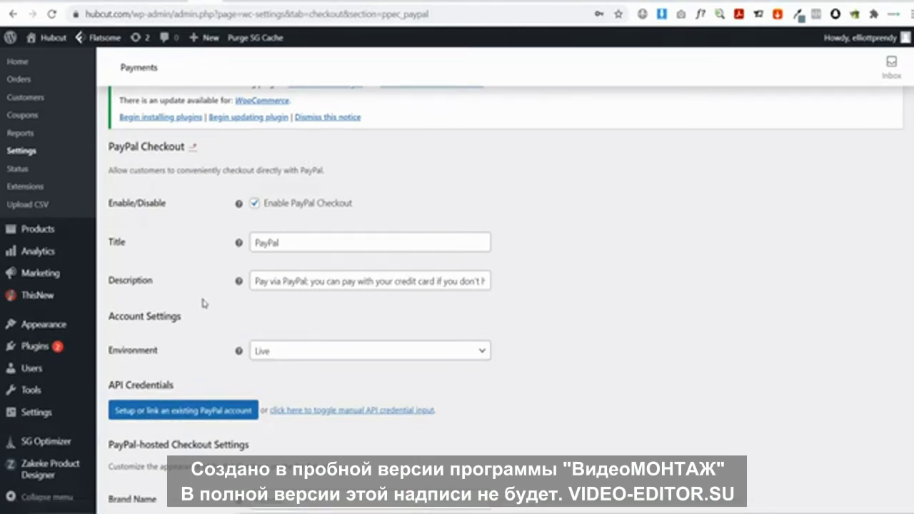
Leave the PayPal settings without saving and open the Stripe gateway settings
{"action": "scroll", "coordinate": [207, 344], "scroll_direction": "up", "scroll_amount": 4}
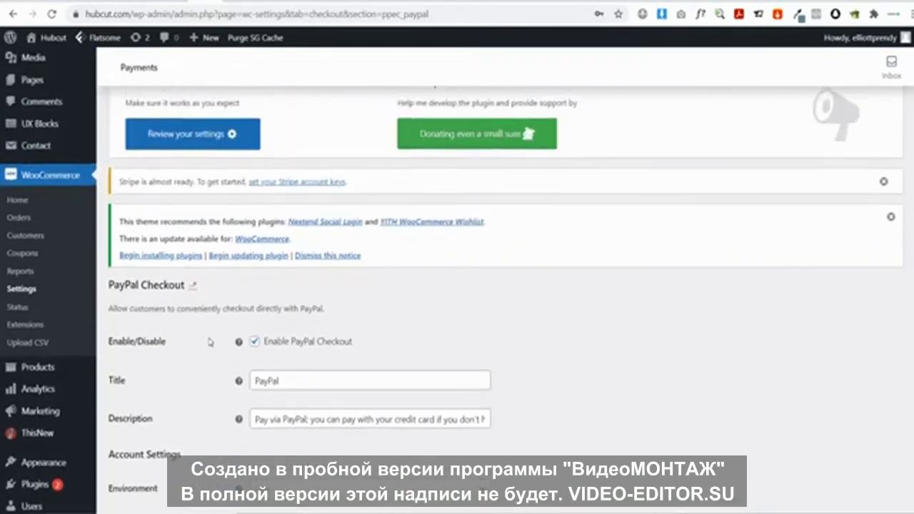
{"action": "left_click", "coordinate": [289, 125]}
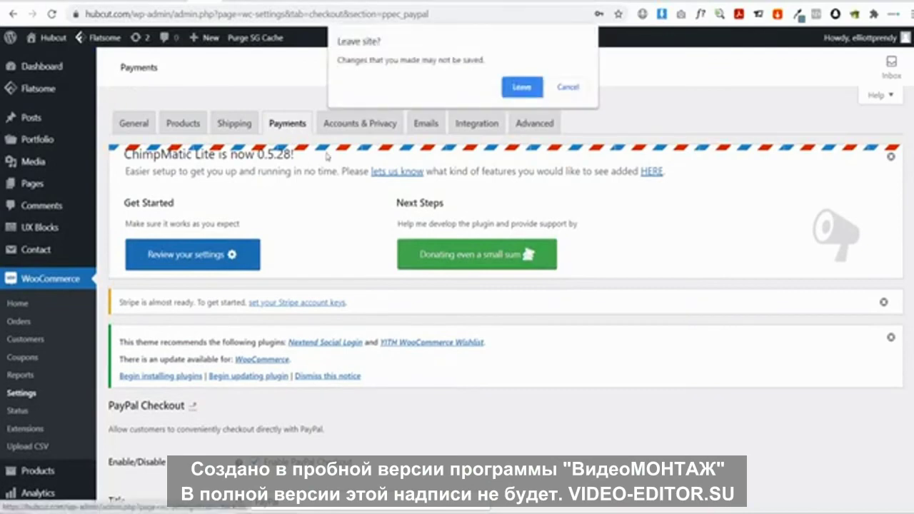
{"action": "left_click", "coordinate": [527, 89]}
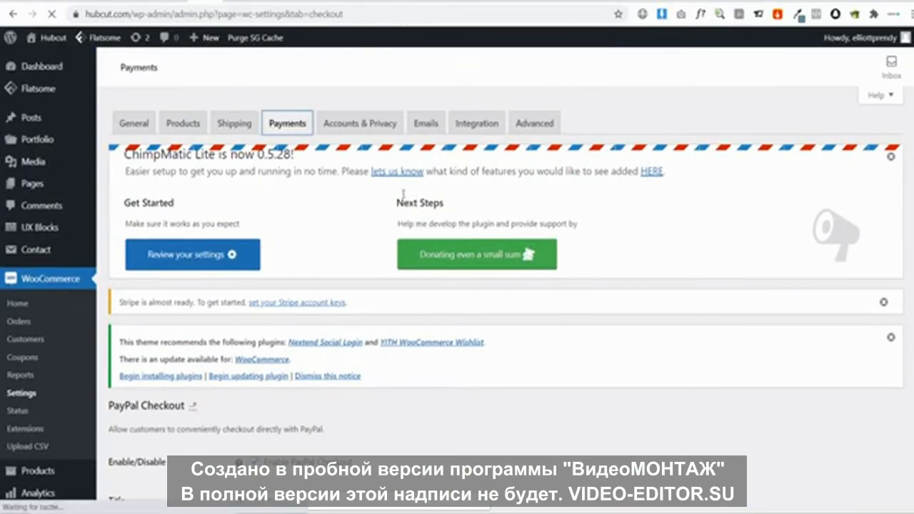
{"action": "scroll", "coordinate": [364, 278], "scroll_direction": "down", "scroll_amount": 5}
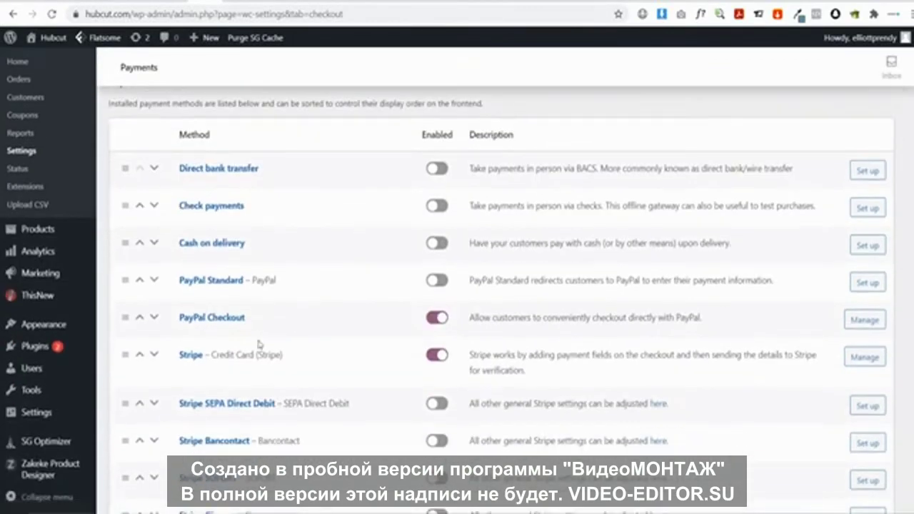
{"action": "left_click", "coordinate": [865, 358]}
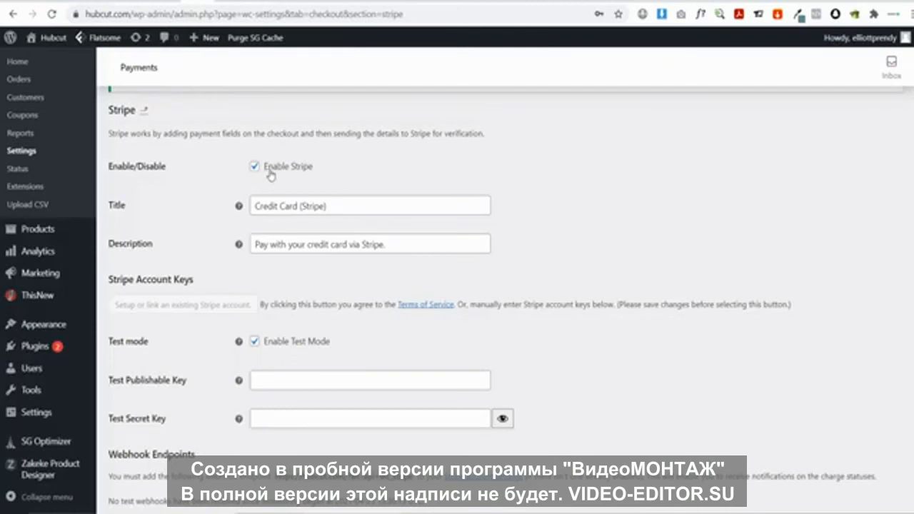
Turn off test mode and paste Stripe's test publishable key into the publishable key field
{"action": "left_click", "coordinate": [254, 343]}
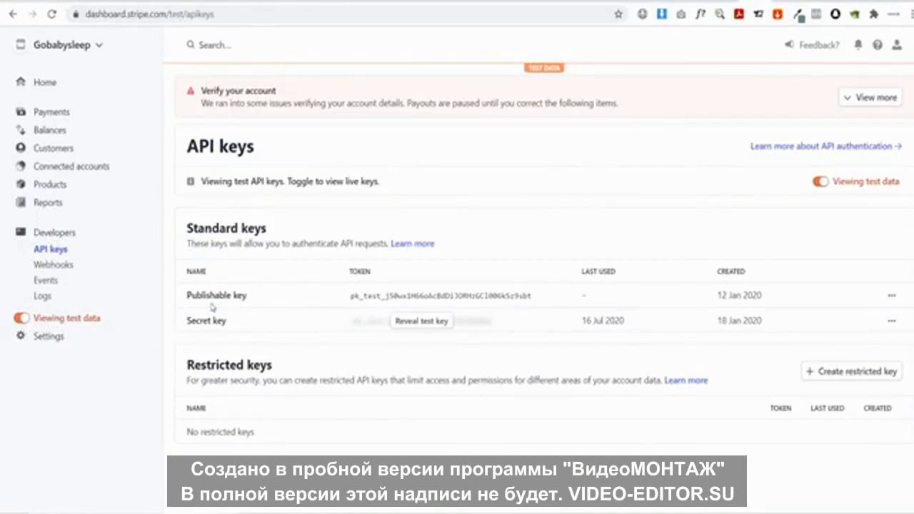
{"action": "left_click", "coordinate": [394, 302]}
{"action": "left_click", "coordinate": [196, 2]}
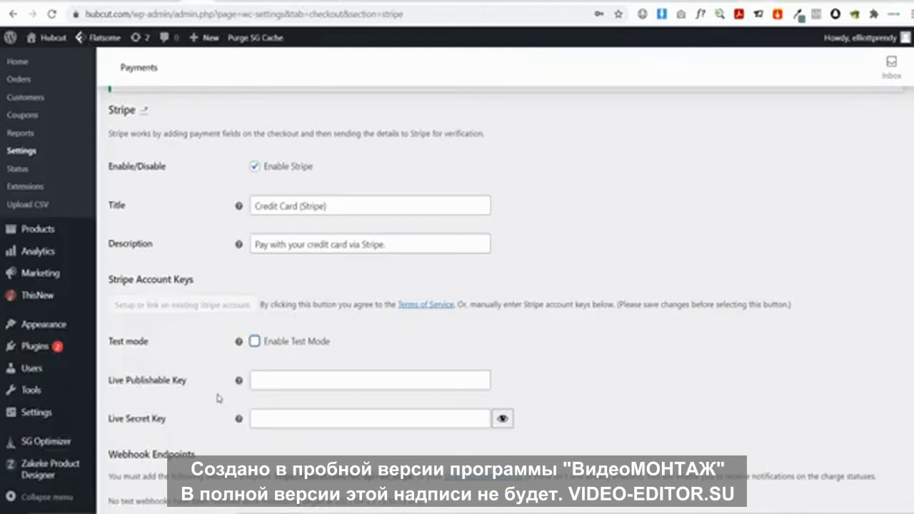
{"action": "left_click", "coordinate": [305, 384]}
{"action": "key", "text": "ctrl+v"}
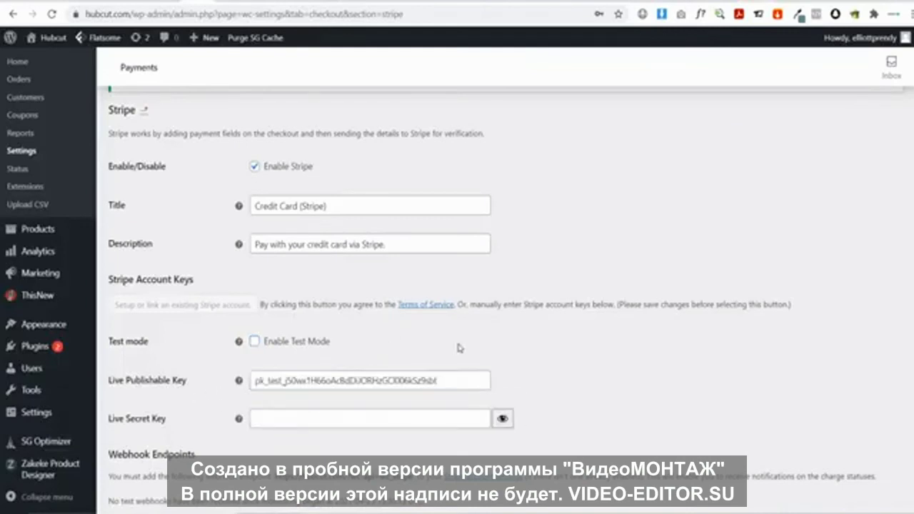
Re-enable test mode and paste the copied Stripe test secret key into its field
{"action": "key", "text": "ctrl+Tab"}
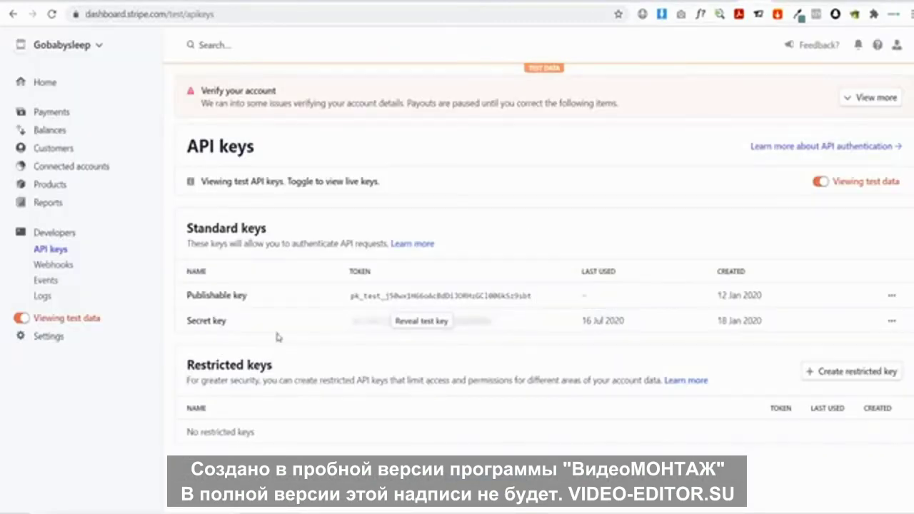
{"action": "left_click", "coordinate": [404, 331]}
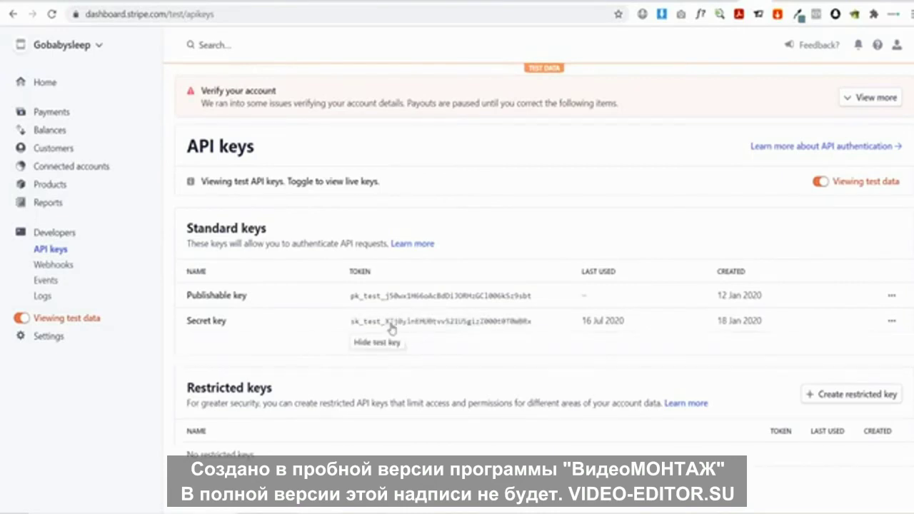
{"action": "left_click", "coordinate": [380, 327]}
{"action": "key", "text": "ctrl+shift+Tab"}
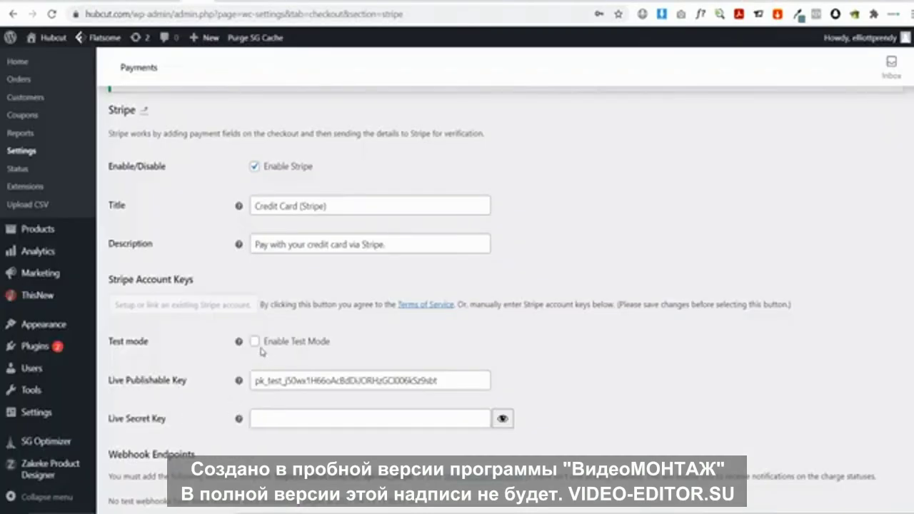
{"action": "left_click", "coordinate": [255, 342]}
{"action": "left_click", "coordinate": [285, 420]}
{"action": "key", "text": "ctrl+v"}
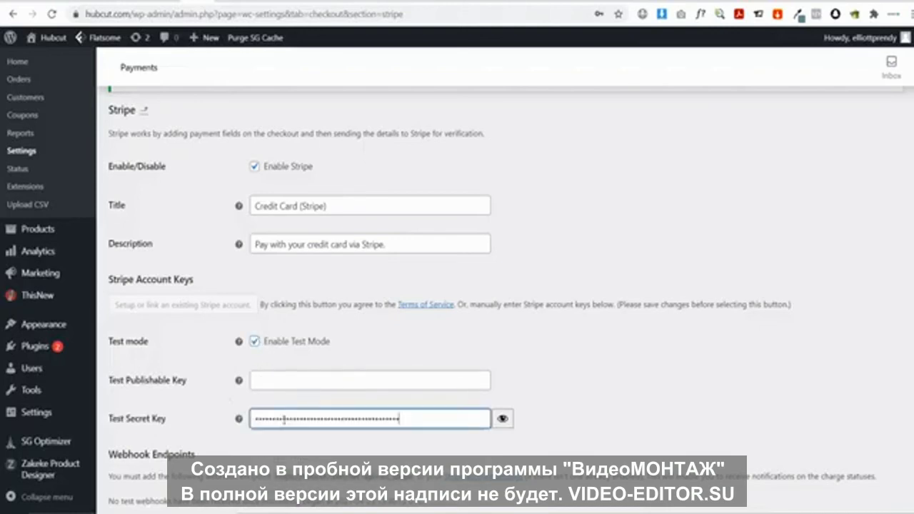
Copy the test publishable key again and paste it into the test publishable key field
{"action": "key", "text": "ctrl+Tab"}
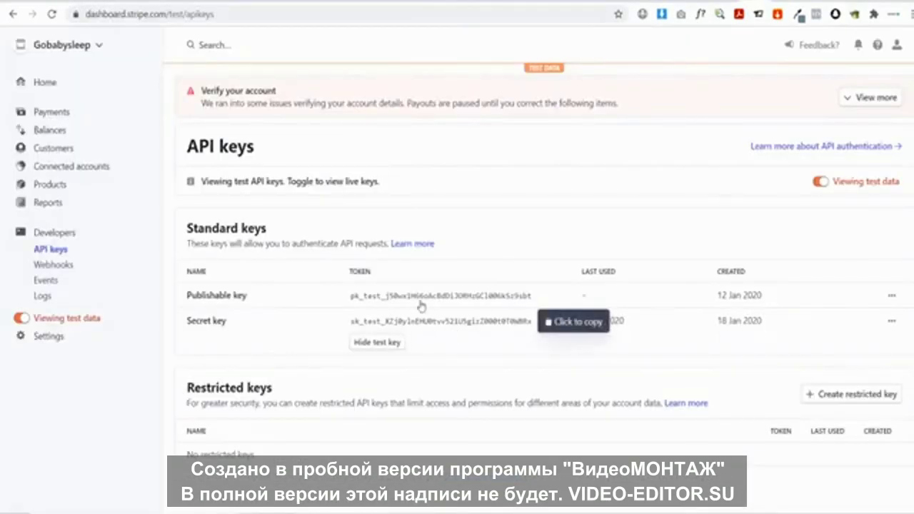
{"action": "left_click", "coordinate": [423, 296]}
{"action": "key", "text": "ctrl+shift+Tab"}
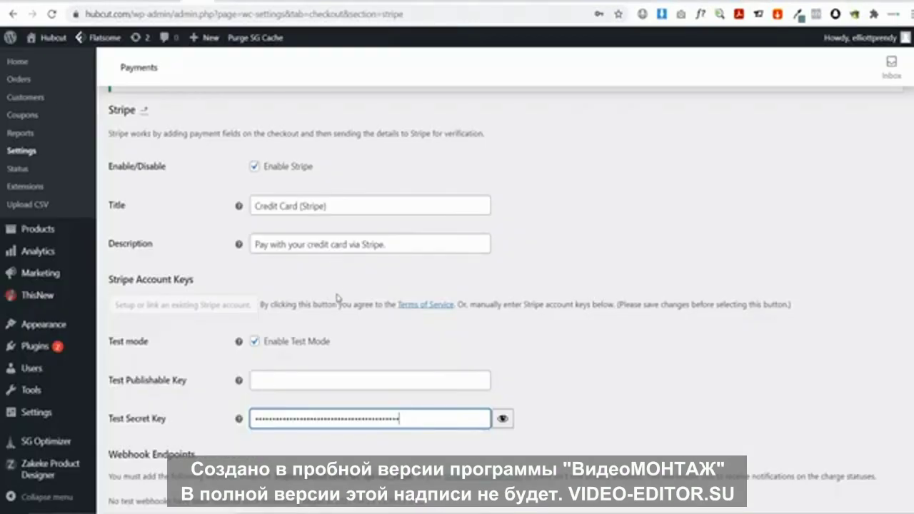
{"action": "left_click", "coordinate": [343, 379]}
{"action": "key", "text": "ctrl+v"}
{"action": "left_click", "coordinate": [472, 346]}
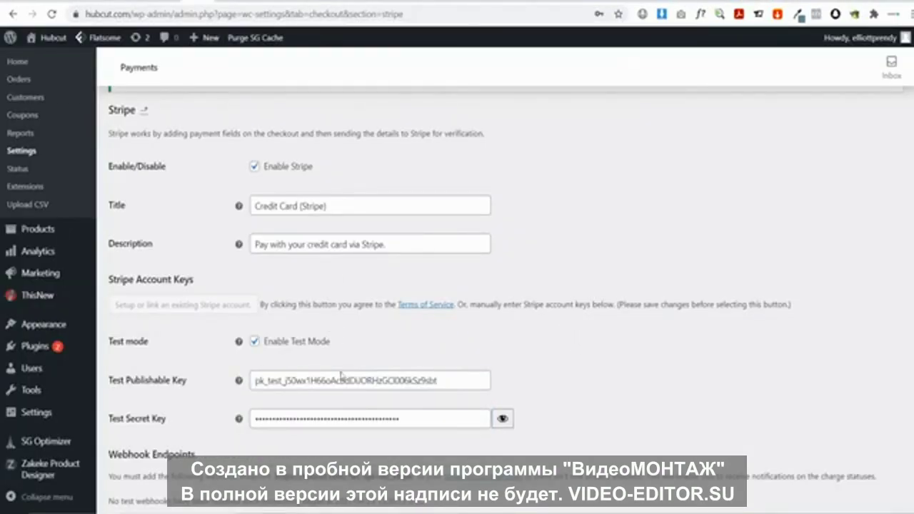
Save the Stripe settings, recheck the test publishable key after an error, and save again
{"action": "scroll", "coordinate": [571, 336], "scroll_direction": "down", "scroll_amount": 3}
{"action": "scroll", "coordinate": [571, 336], "scroll_direction": "down", "scroll_amount": 5}
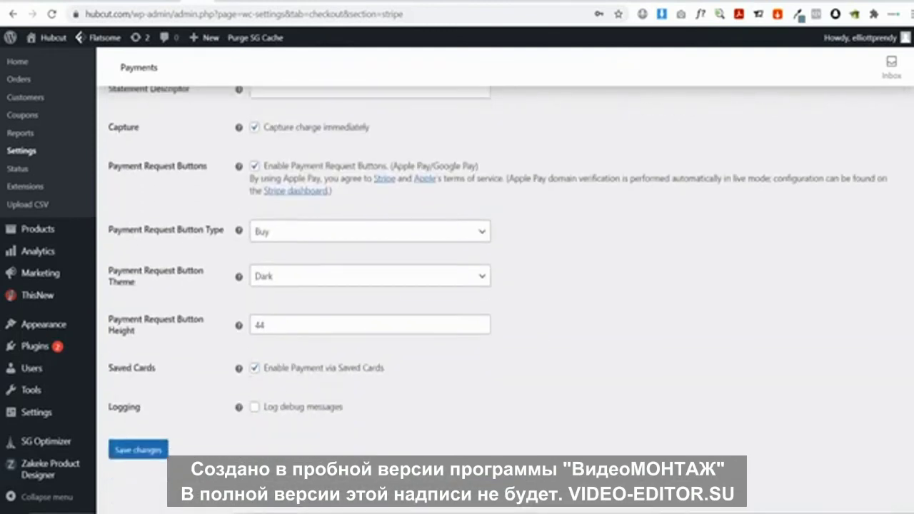
{"action": "left_click", "coordinate": [139, 446]}
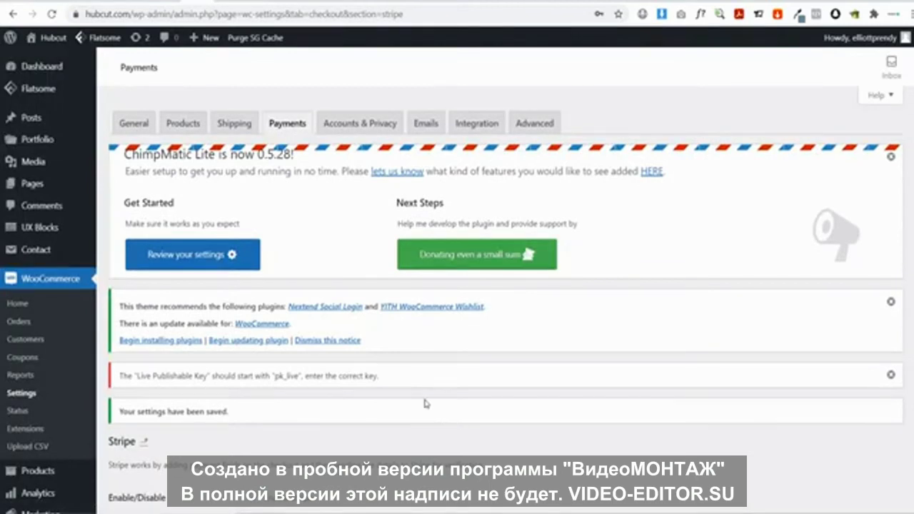
{"action": "scroll", "coordinate": [424, 401], "scroll_direction": "down", "scroll_amount": 2}
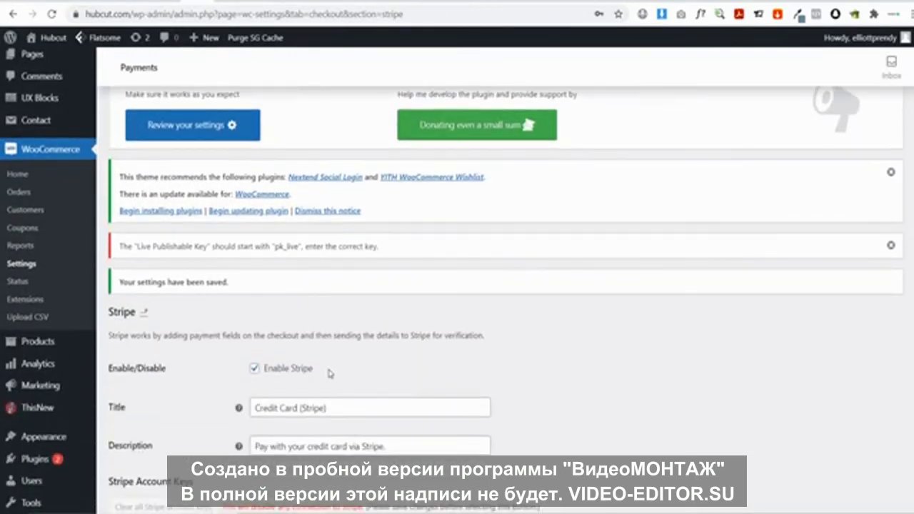
{"action": "scroll", "coordinate": [330, 373], "scroll_direction": "down", "scroll_amount": 1}
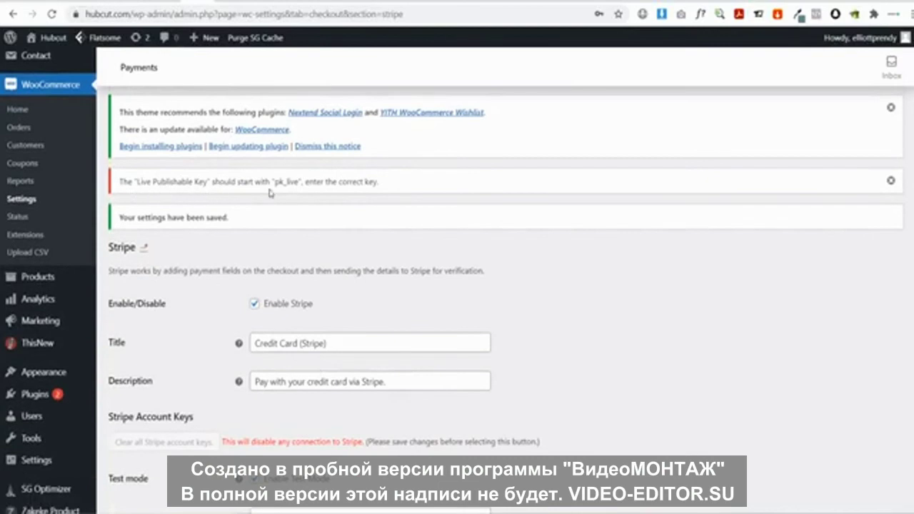
{"action": "left_click_drag", "start_coordinate": [274, 186], "coordinate": [296, 185]}
{"action": "left_click", "coordinate": [292, 188]}
{"action": "scroll", "coordinate": [305, 227], "scroll_direction": "down", "scroll_amount": 2}
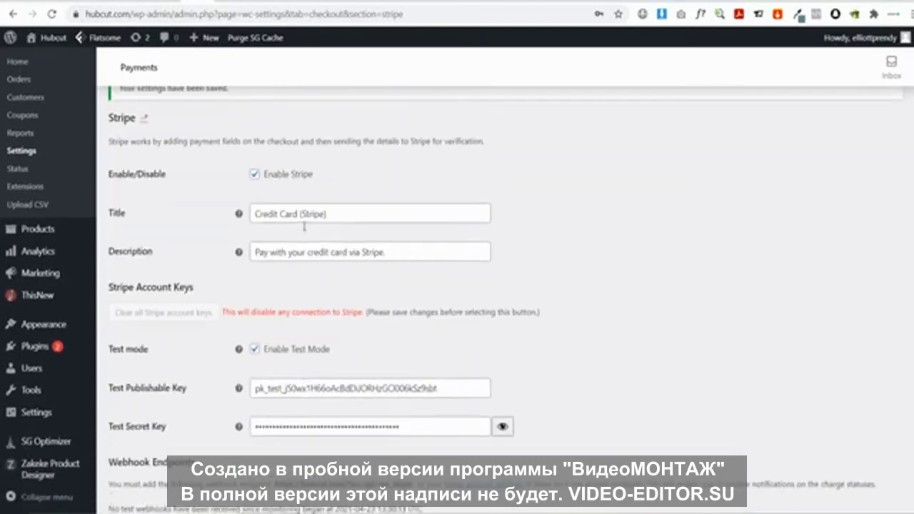
{"action": "left_click", "coordinate": [276, 384]}
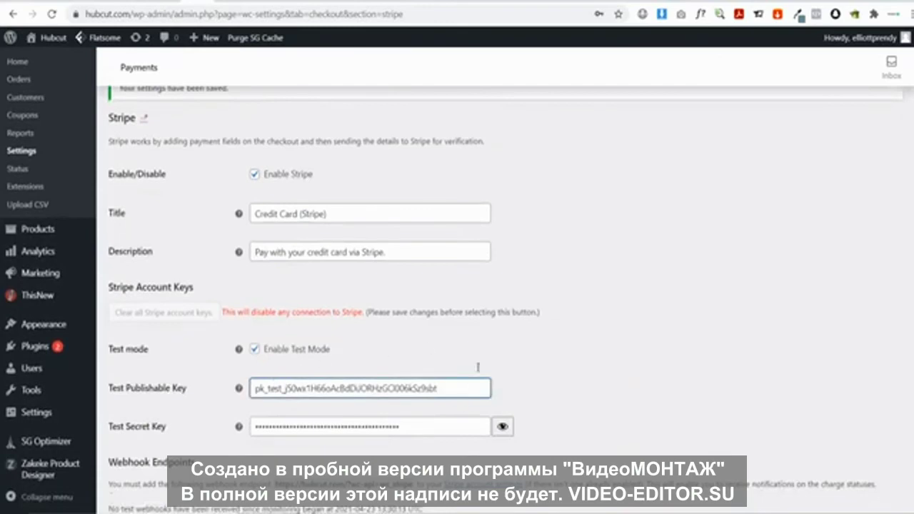
{"action": "scroll", "coordinate": [515, 357], "scroll_direction": "down", "scroll_amount": 7}
{"action": "key", "text": "Return"}
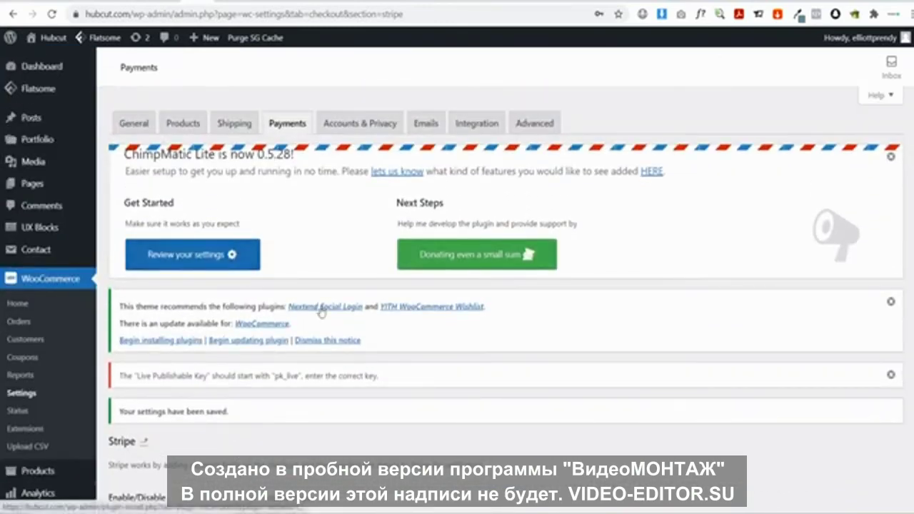
{"action": "left_click", "coordinate": [56, 39]}
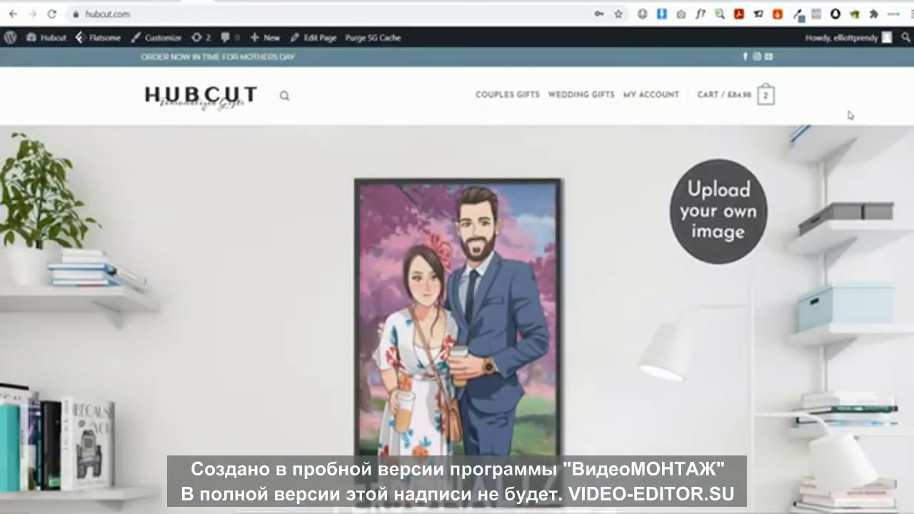
Check out the 2 cart items, select Credit Card (Stripe) to see test mode, then return home
{"action": "mouse_move", "coordinate": [743, 93]}
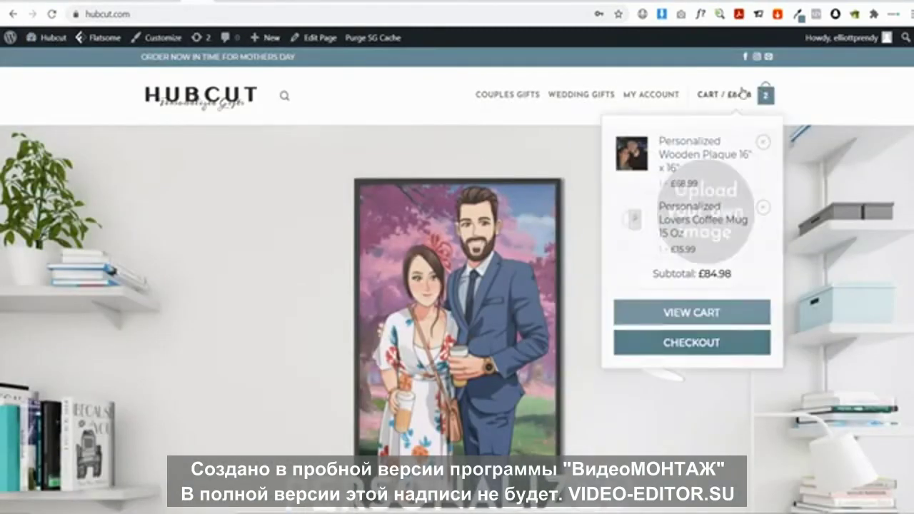
{"action": "left_click", "coordinate": [711, 346]}
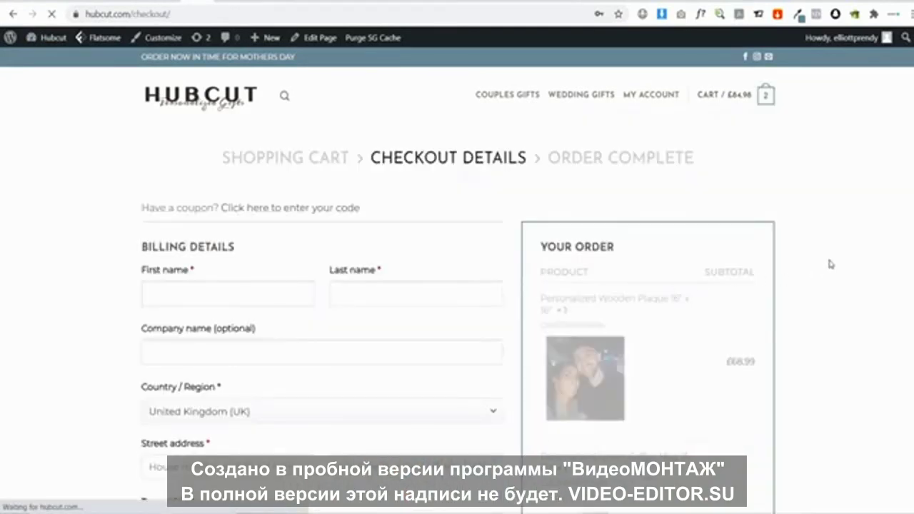
{"action": "scroll", "coordinate": [815, 250], "scroll_direction": "down", "scroll_amount": 4}
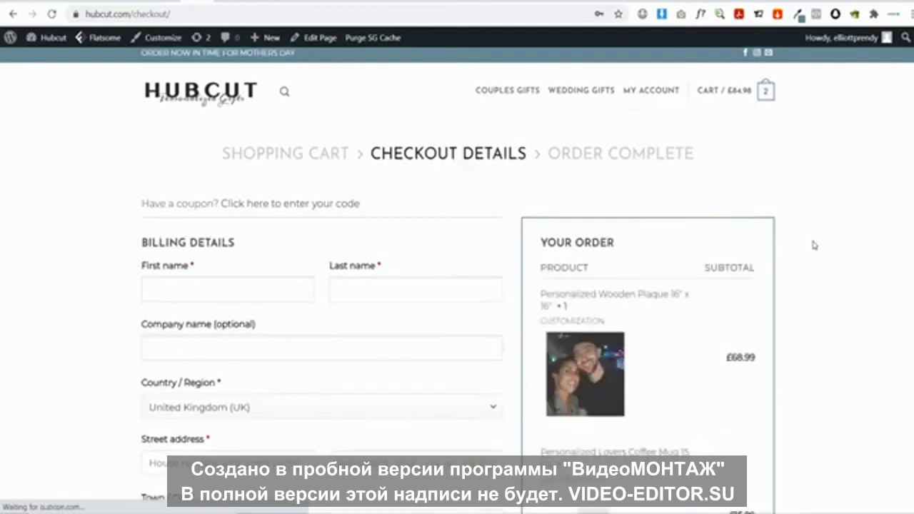
{"action": "scroll", "coordinate": [811, 238], "scroll_direction": "down", "scroll_amount": 2}
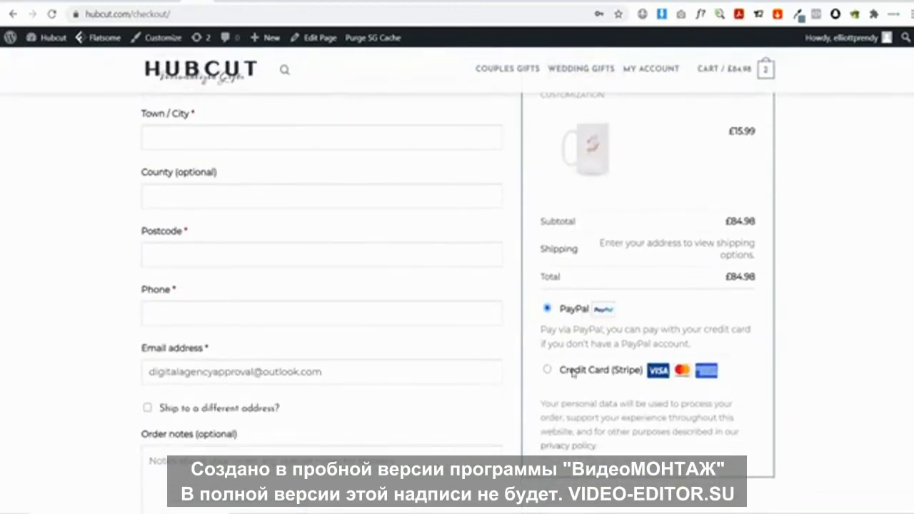
{"action": "left_click", "coordinate": [548, 371]}
{"action": "scroll", "coordinate": [706, 357], "scroll_direction": "down", "scroll_amount": 3}
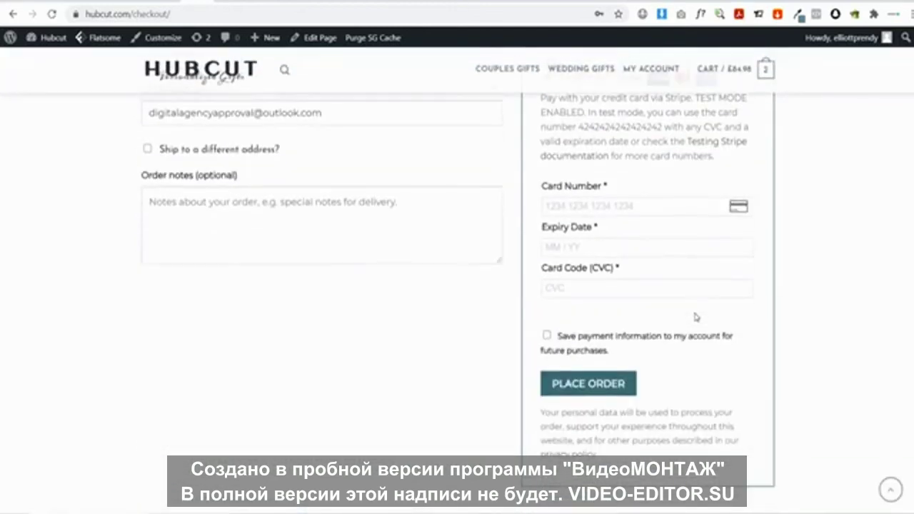
{"action": "scroll", "coordinate": [696, 316], "scroll_direction": "up", "scroll_amount": 1}
{"action": "scroll", "coordinate": [696, 316], "scroll_direction": "up", "scroll_amount": 8}
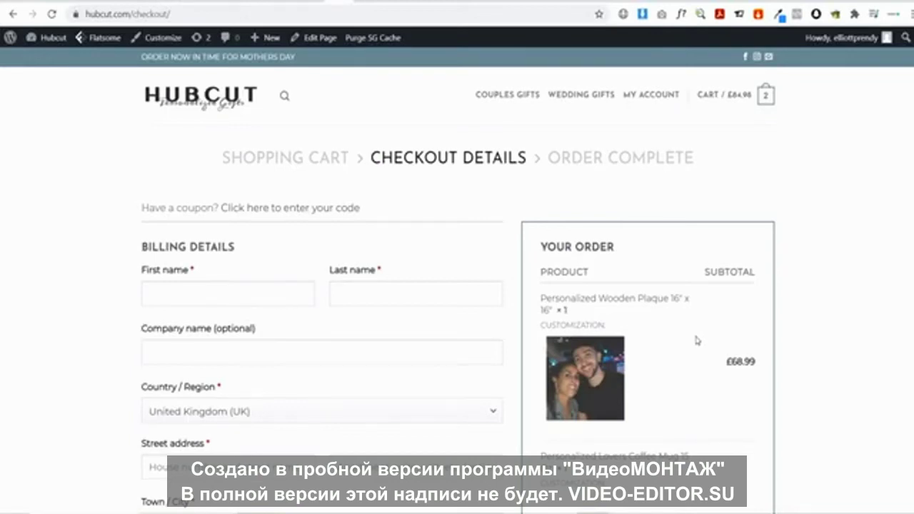
{"action": "left_click", "coordinate": [213, 113]}
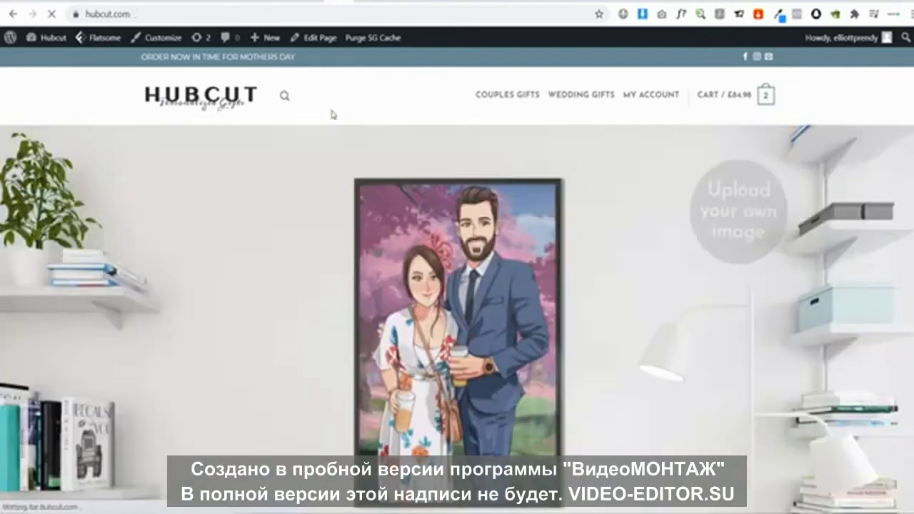
{"action": "mouse_move", "coordinate": [315, 38]}
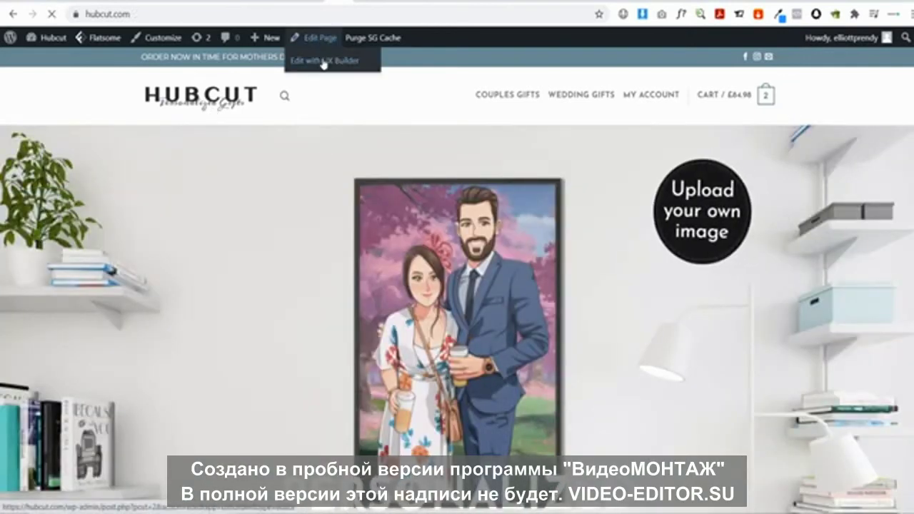
{"action": "left_click", "coordinate": [323, 61]}
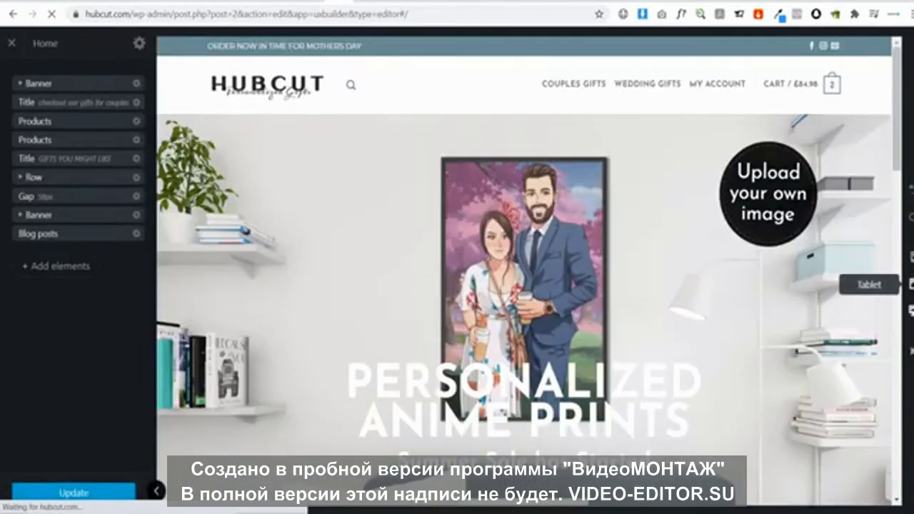
{"action": "left_click", "coordinate": [911, 259]}
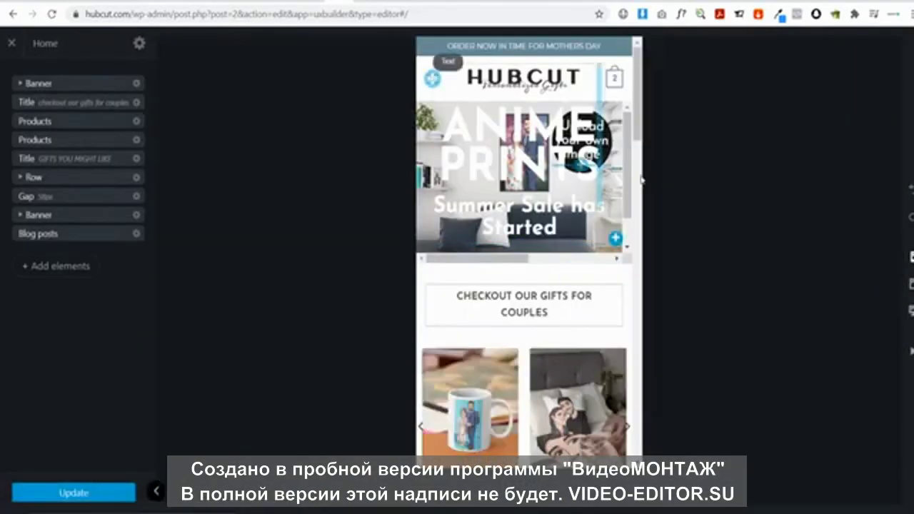
{"action": "scroll", "coordinate": [569, 245], "scroll_direction": "down", "scroll_amount": 20}
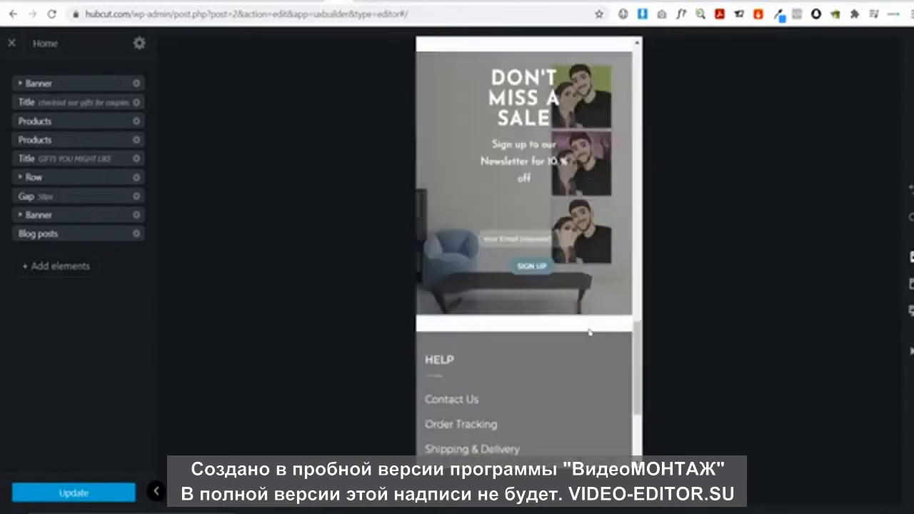
{"action": "scroll", "coordinate": [590, 333], "scroll_direction": "up", "scroll_amount": 20}
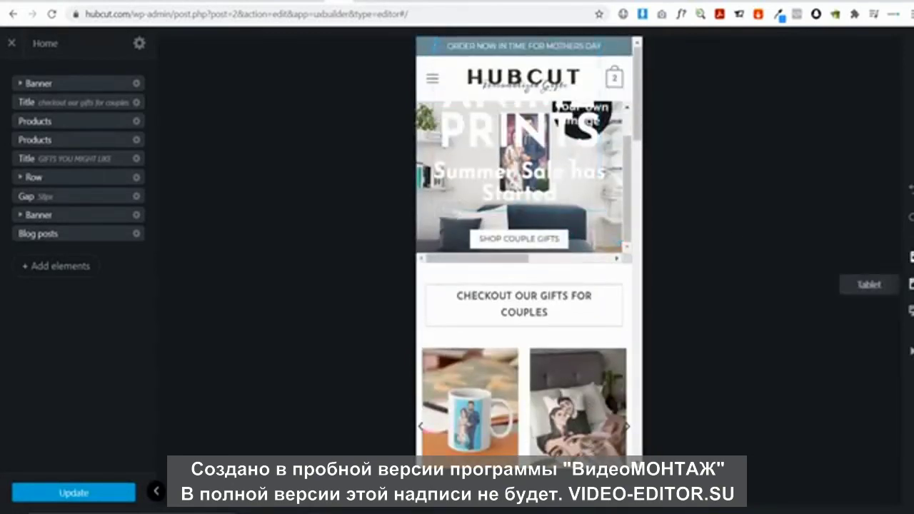
{"action": "left_click", "coordinate": [911, 284]}
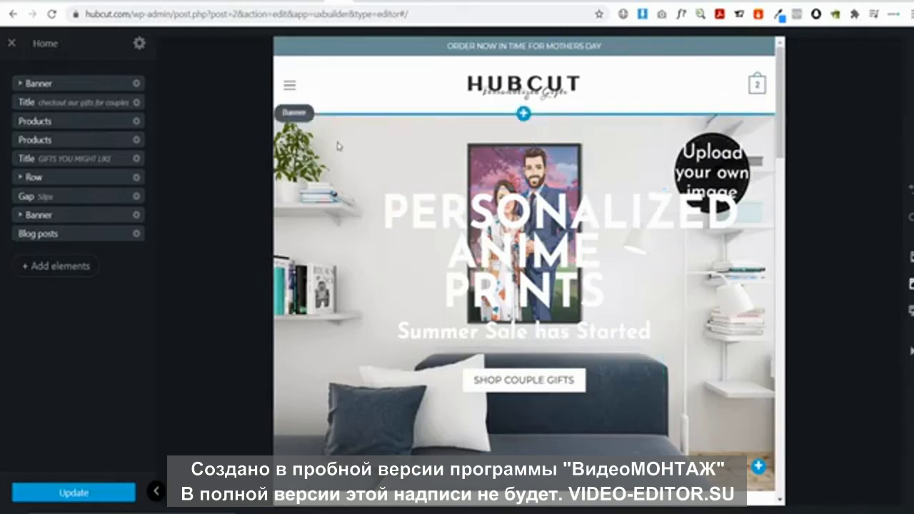
{"action": "left_click", "coordinate": [912, 310]}
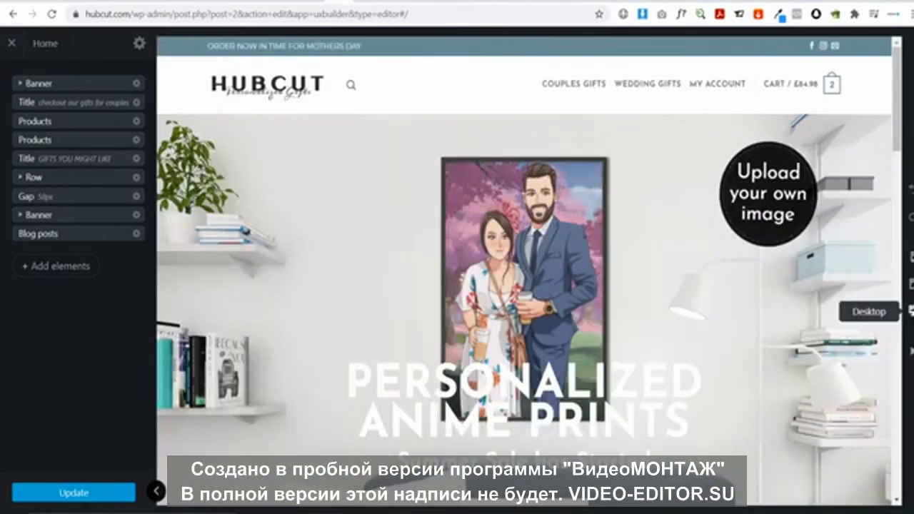
{"action": "left_click", "coordinate": [178, 113]}
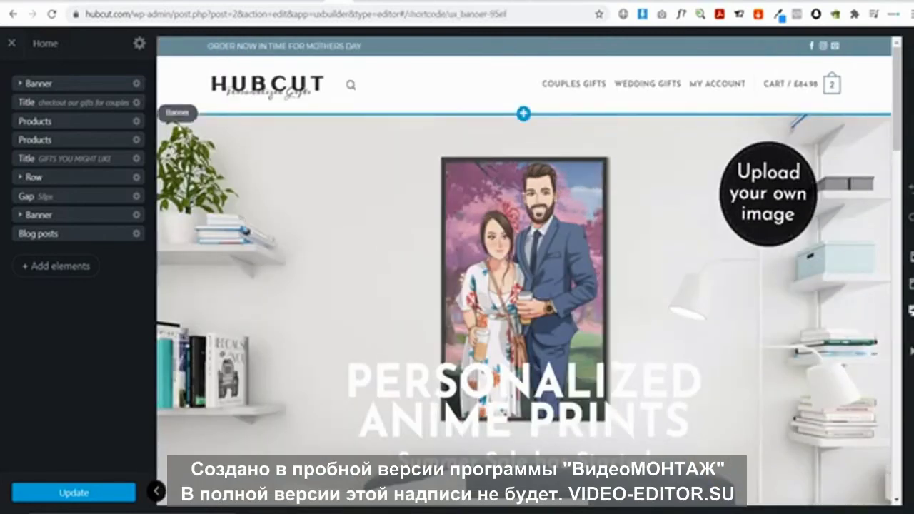
Duplicate the hero banner from its gear menu
{"action": "left_click", "coordinate": [203, 112]}
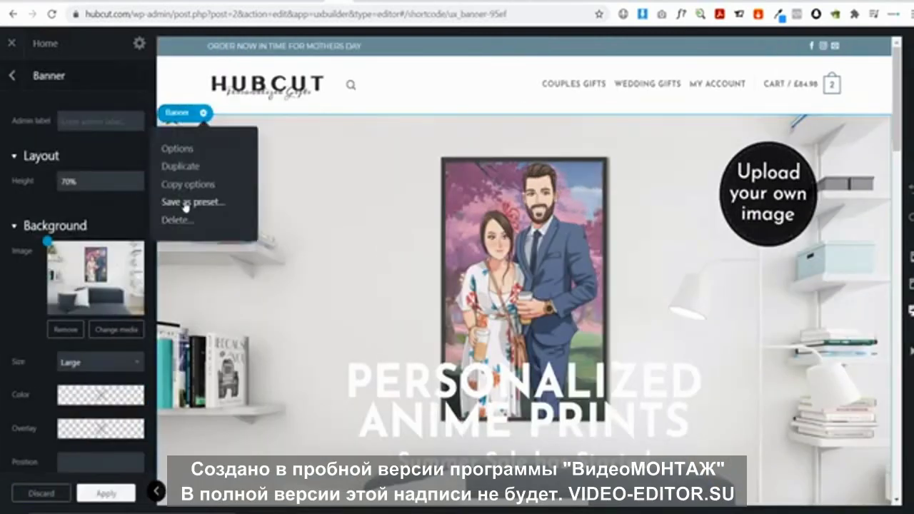
{"action": "left_click", "coordinate": [184, 166]}
{"action": "scroll", "coordinate": [373, 233], "scroll_direction": "down", "scroll_amount": 3}
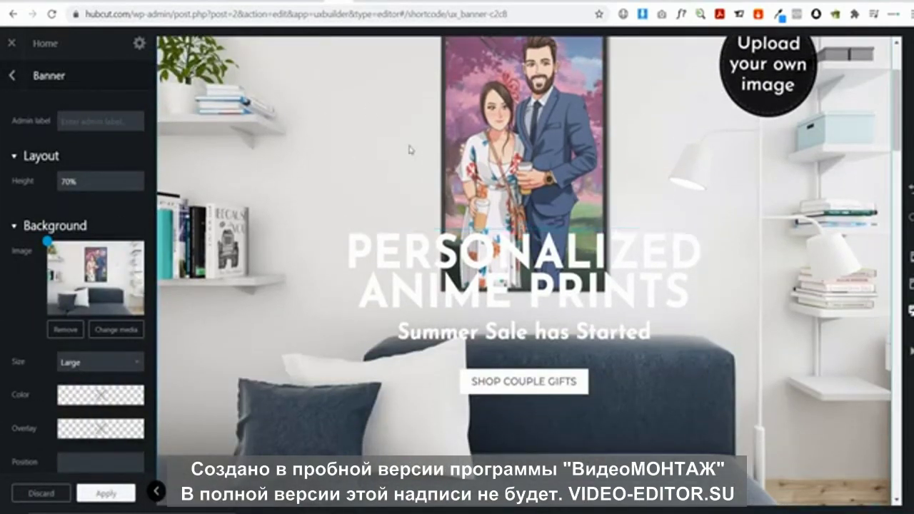
{"action": "scroll", "coordinate": [306, 168], "scroll_direction": "down", "scroll_amount": 5}
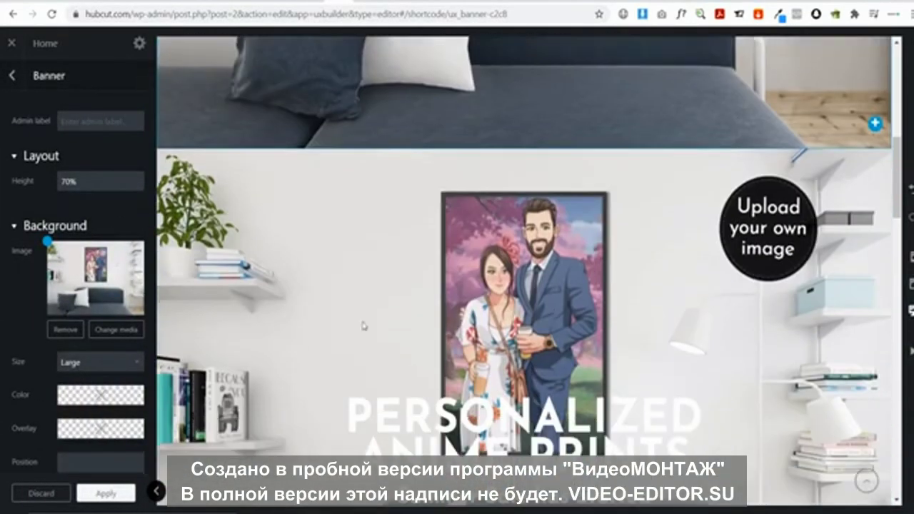
{"action": "scroll", "coordinate": [306, 169], "scroll_direction": "down", "scroll_amount": 2}
{"action": "scroll", "coordinate": [382, 265], "scroll_direction": "up", "scroll_amount": 7}
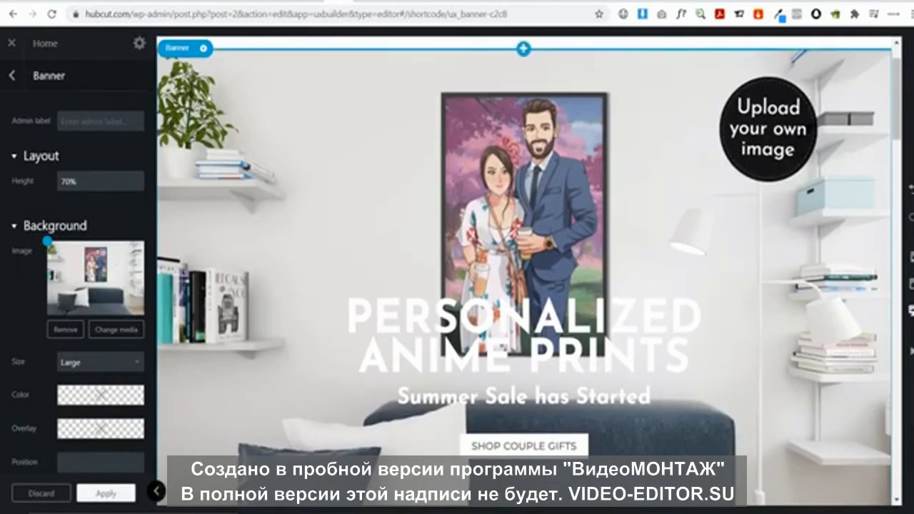
{"action": "scroll", "coordinate": [78, 245], "scroll_direction": "down", "scroll_amount": 4}
{"action": "scroll", "coordinate": [77, 244], "scroll_direction": "down", "scroll_amount": 5}
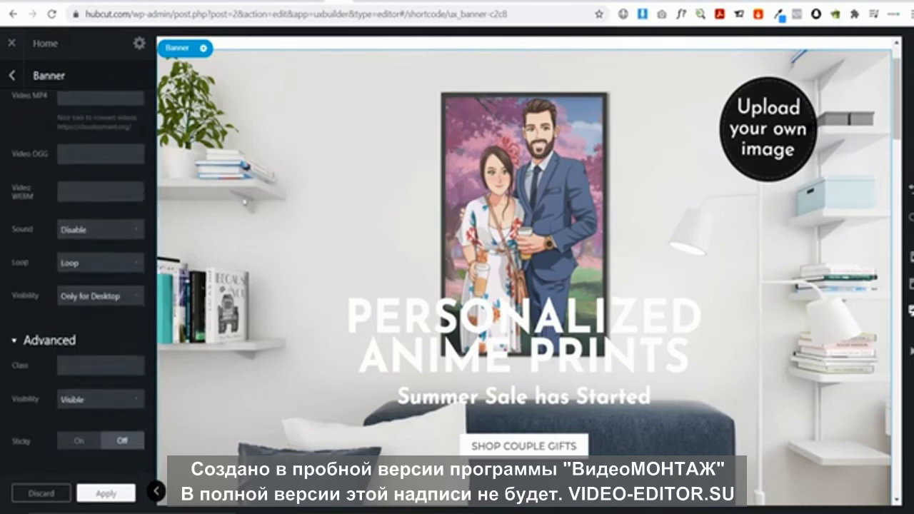
{"action": "scroll", "coordinate": [82, 229], "scroll_direction": "up", "scroll_amount": 10}
{"action": "scroll", "coordinate": [82, 229], "scroll_direction": "down", "scroll_amount": 9}
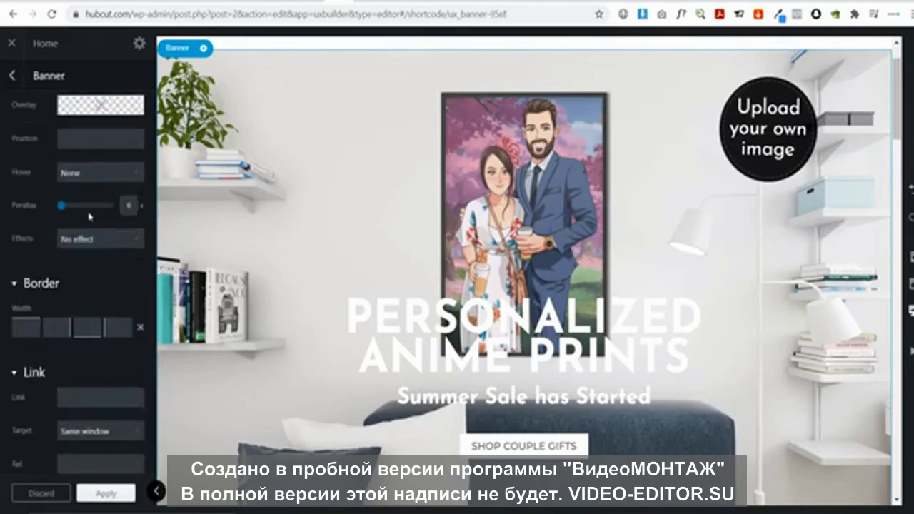
Set the first banner's visibility to Hide for Mobile and the copy's to Only for Mobile
{"action": "left_click", "coordinate": [103, 400]}
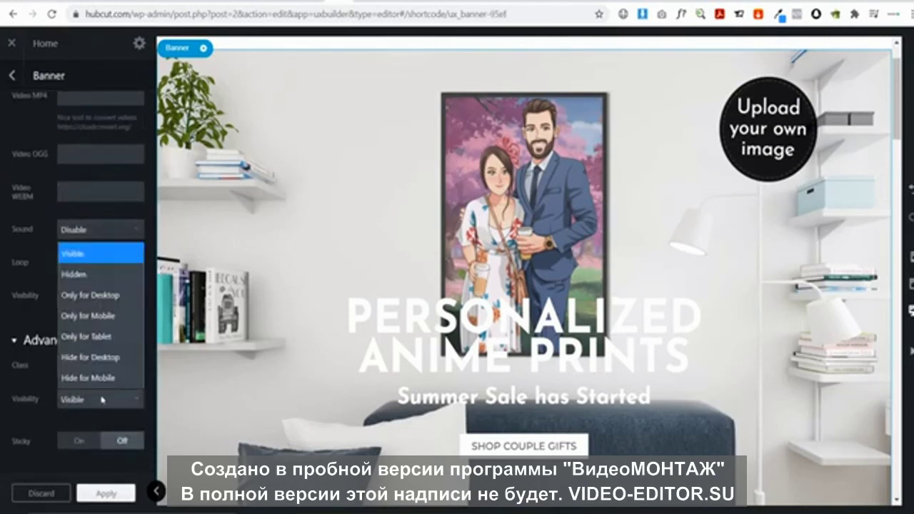
{"action": "left_click", "coordinate": [97, 379]}
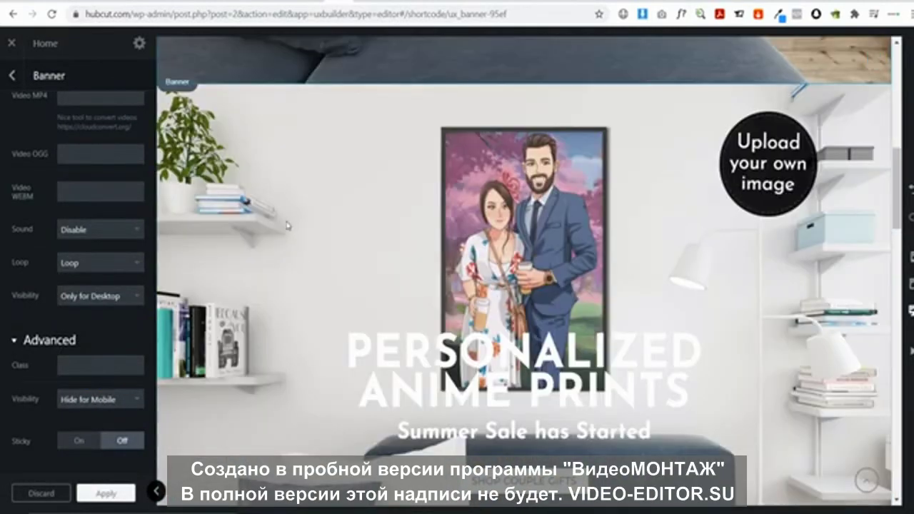
{"action": "scroll", "coordinate": [78, 242], "scroll_direction": "down", "scroll_amount": 10}
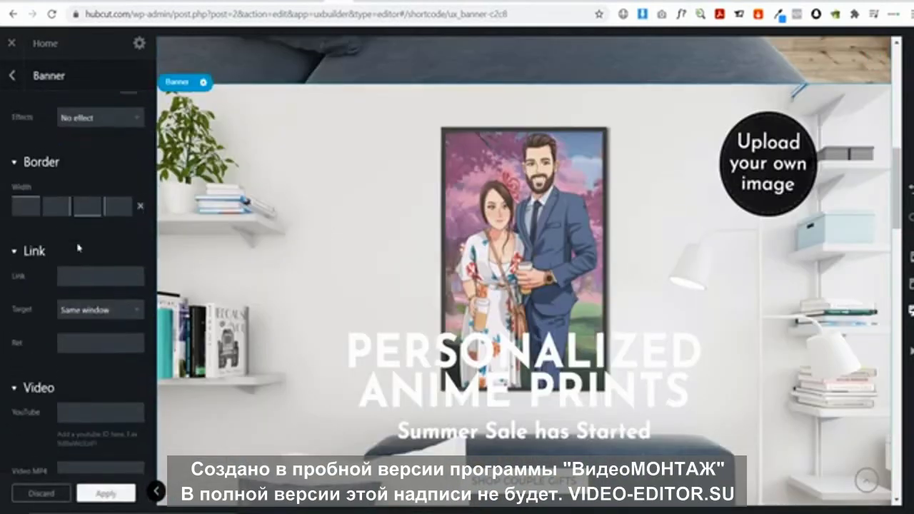
{"action": "scroll", "coordinate": [79, 249], "scroll_direction": "down", "scroll_amount": 1}
{"action": "left_click", "coordinate": [96, 396]}
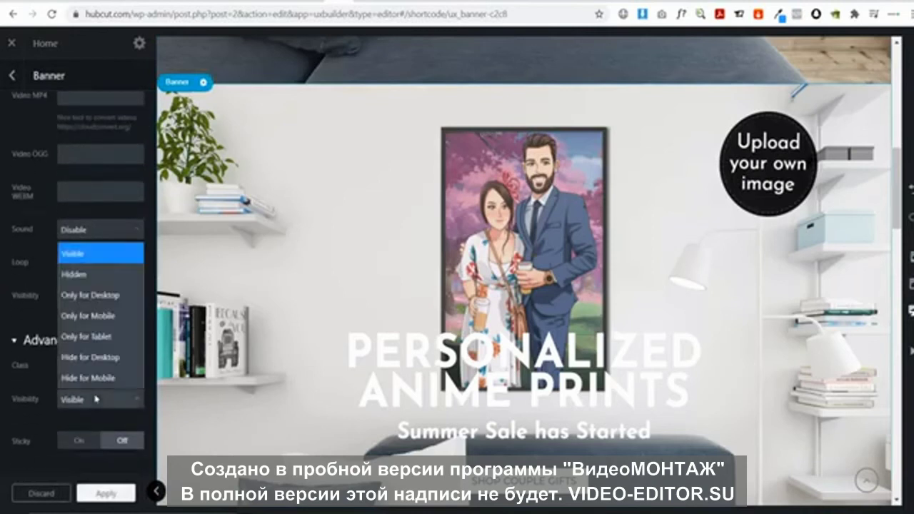
{"action": "left_click", "coordinate": [91, 317]}
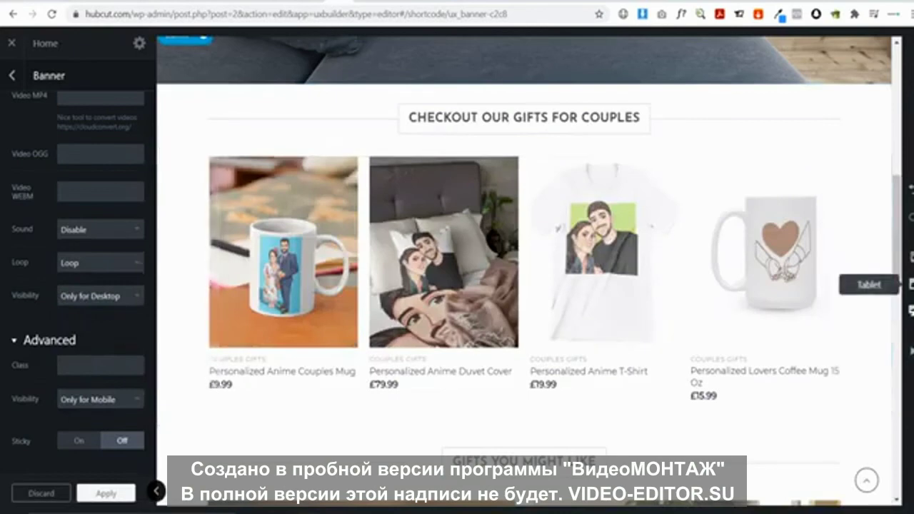
{"action": "left_click", "coordinate": [911, 283]}
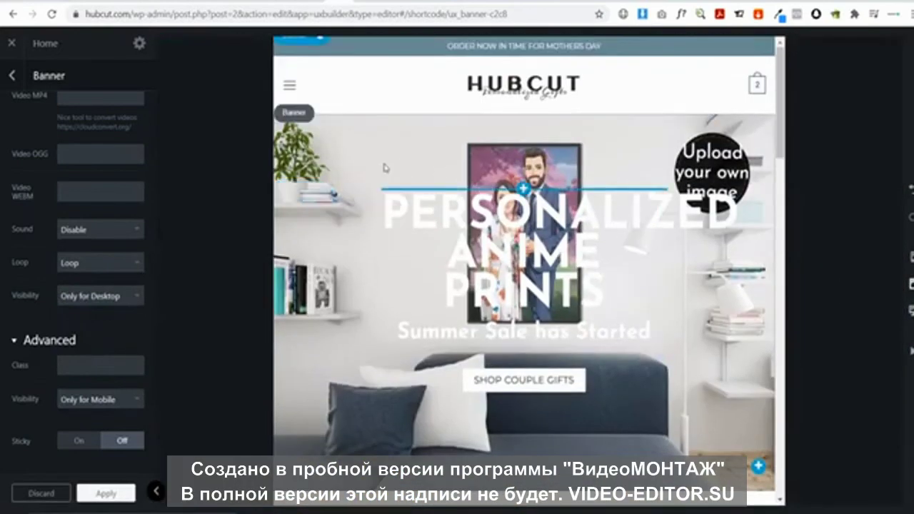
In phone preview, set the mobile banner's height to Full (100%)
{"action": "left_click", "coordinate": [911, 257]}
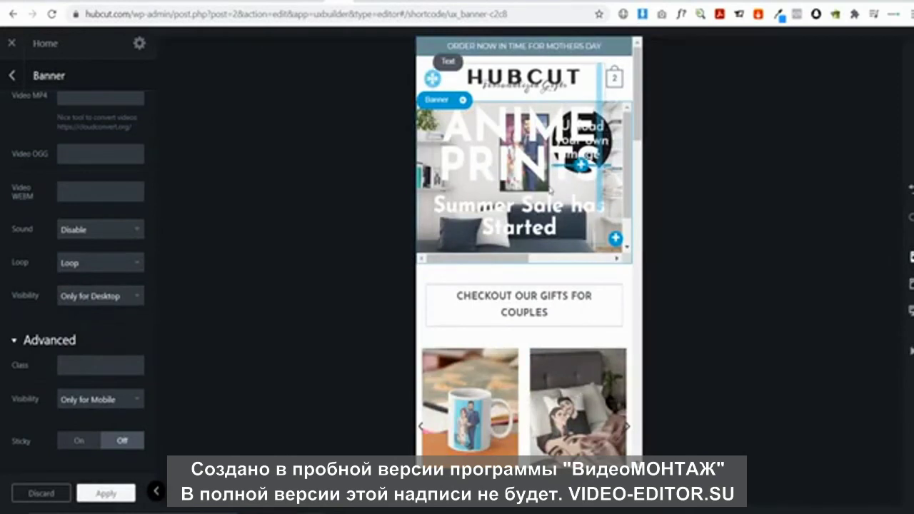
{"action": "left_click", "coordinate": [545, 163]}
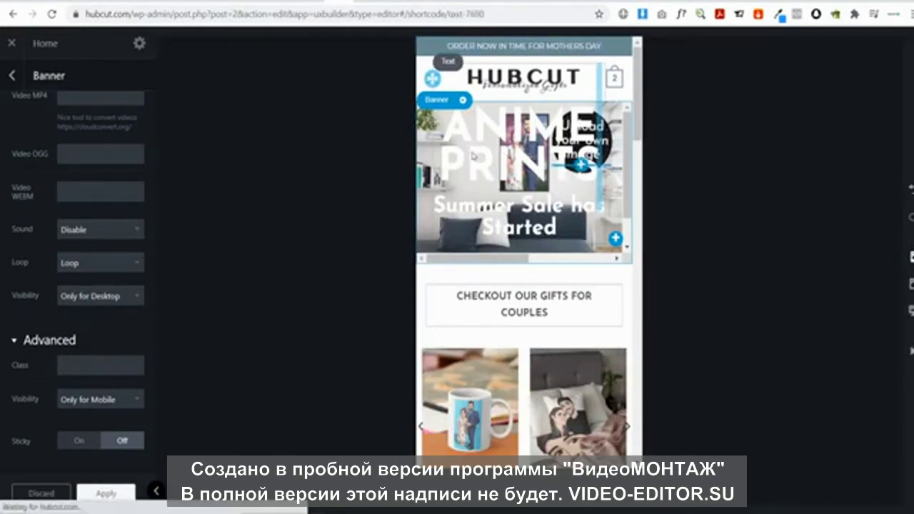
{"action": "left_click", "coordinate": [428, 117]}
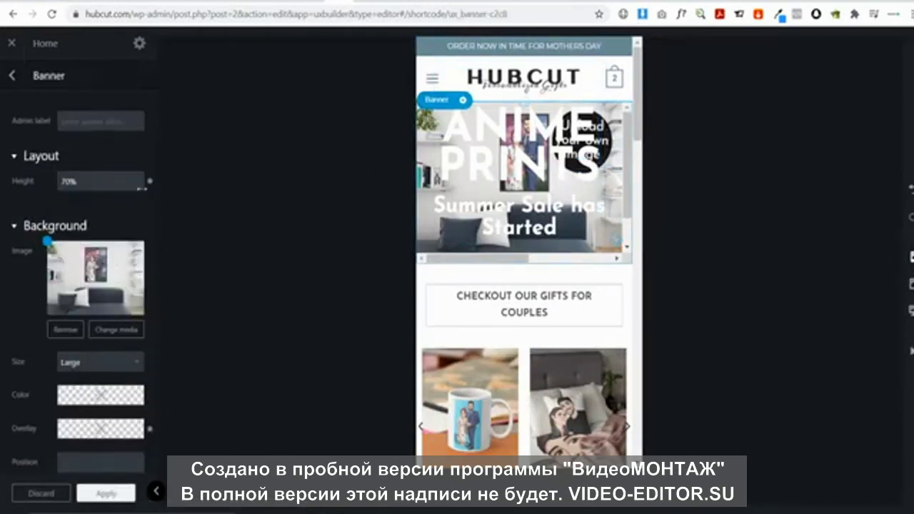
{"action": "mouse_move", "coordinate": [75, 188]}
{"action": "left_click", "coordinate": [85, 167]}
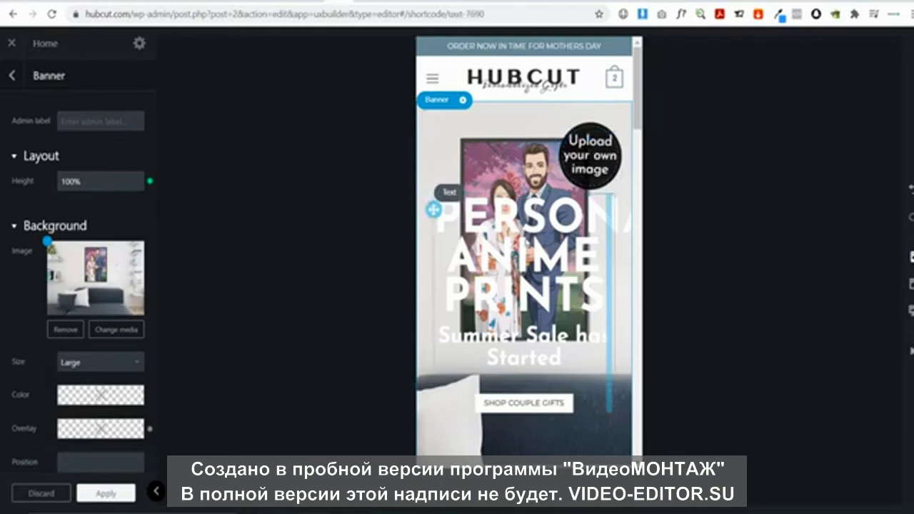
Delete the old heading text element from the mobile banner
{"action": "left_click", "coordinate": [481, 216]}
{"action": "left_click", "coordinate": [481, 192]}
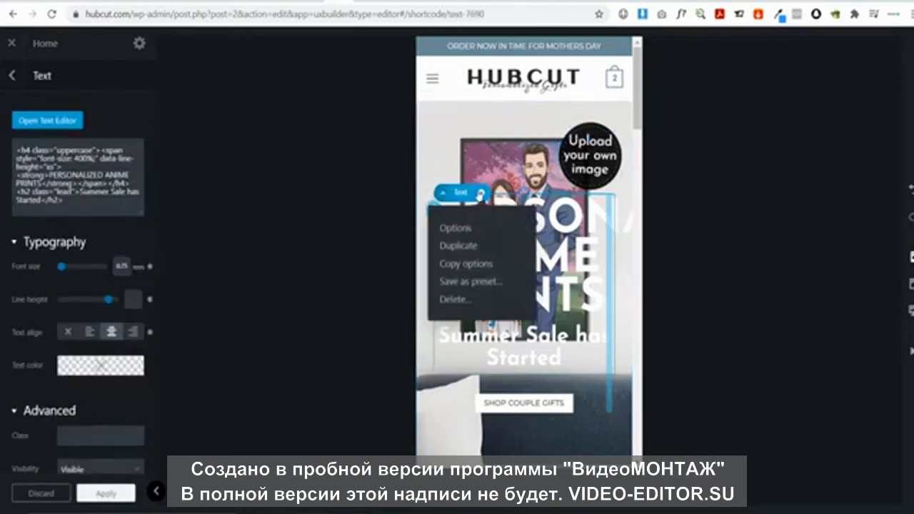
{"action": "left_click", "coordinate": [460, 300]}
{"action": "scroll", "coordinate": [615, 315], "scroll_direction": "down", "scroll_amount": 3}
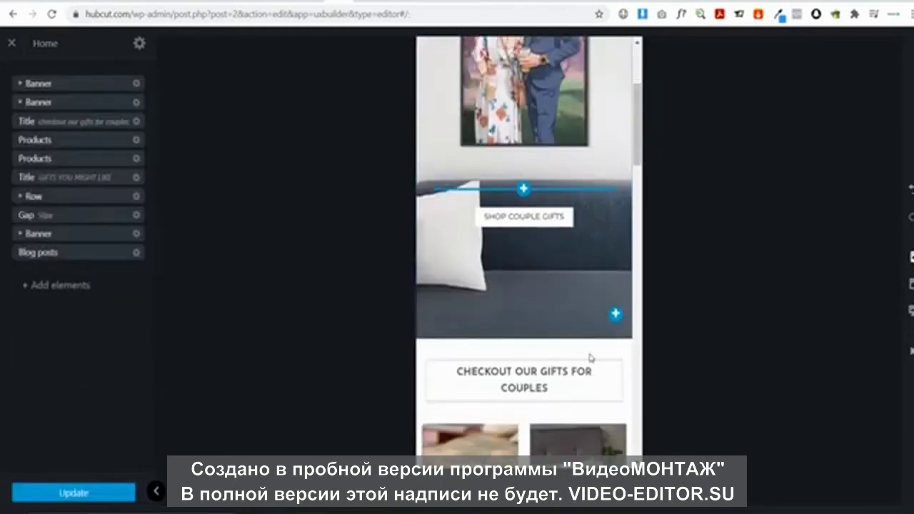
Add a Text Box to the mobile banner and apply the Headline Uppercase preset
{"action": "left_click", "coordinate": [616, 314]}
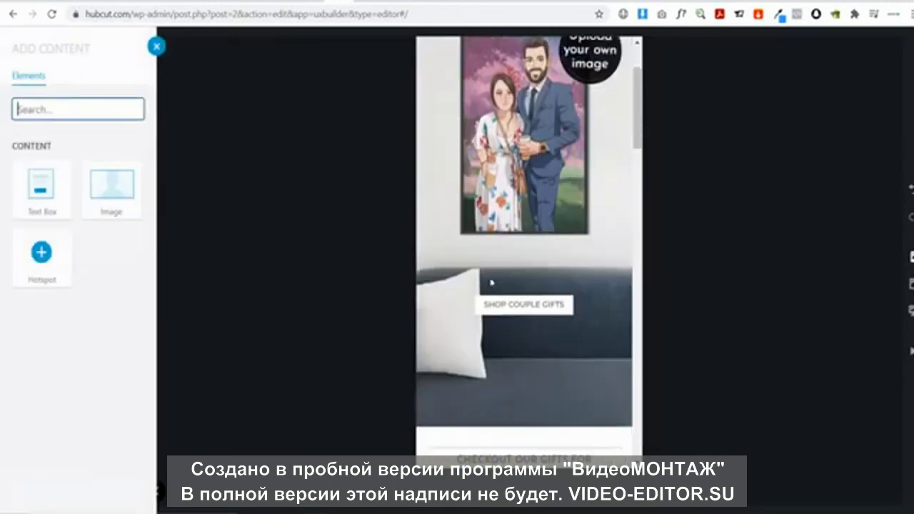
{"action": "left_click", "coordinate": [41, 205]}
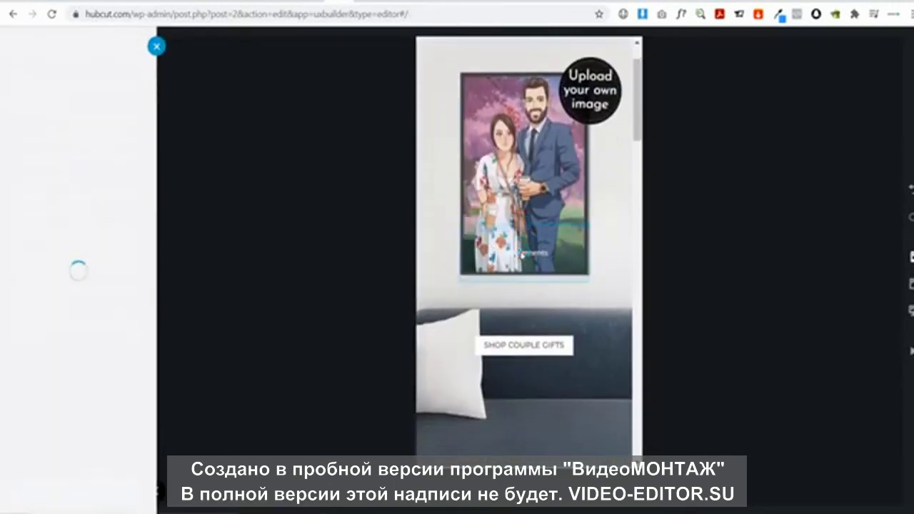
{"action": "left_click", "coordinate": [114, 194]}
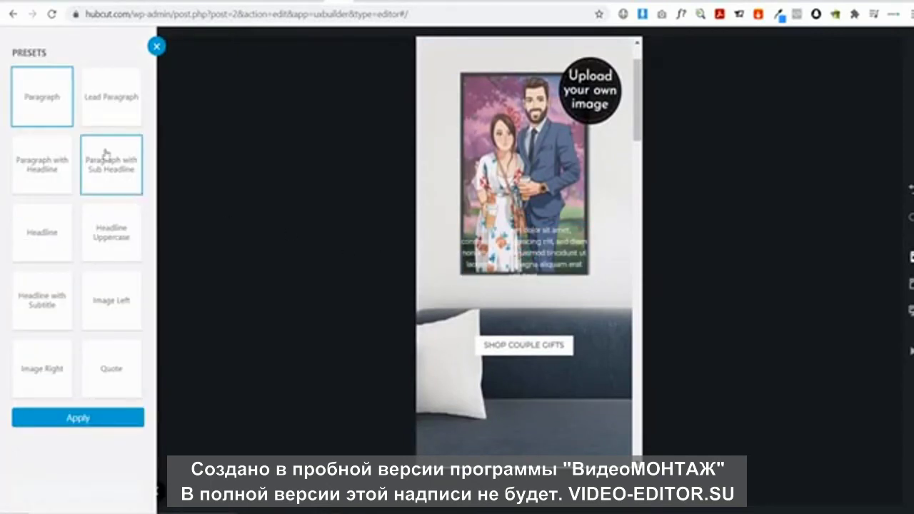
{"action": "left_click", "coordinate": [54, 226]}
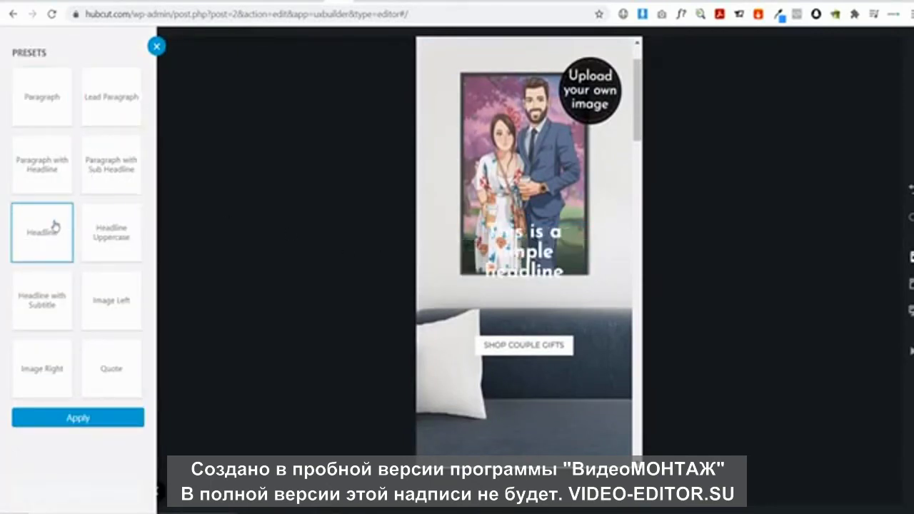
{"action": "left_click", "coordinate": [111, 226]}
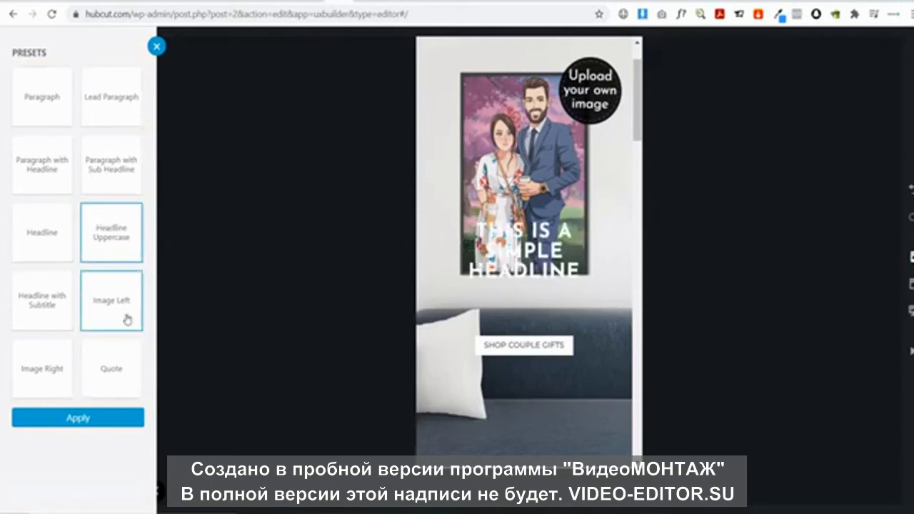
{"action": "left_click", "coordinate": [100, 418]}
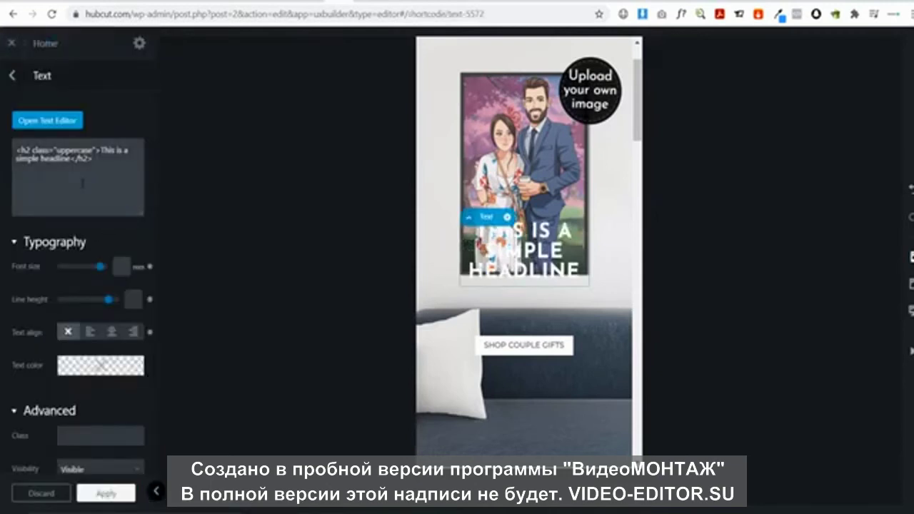
Replace the placeholder hero headline with 'PERSONALIZED ANIME PRINTS'
{"action": "left_click", "coordinate": [904, 286]}
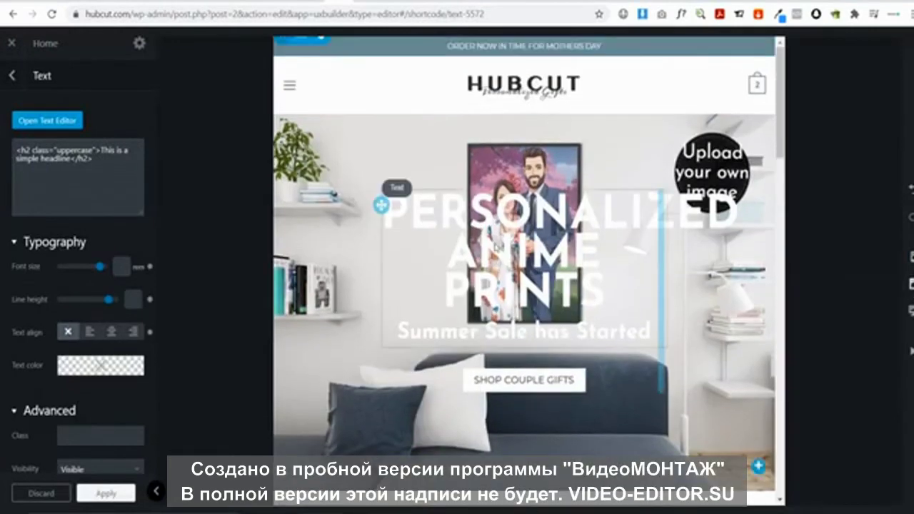
{"action": "left_click", "coordinate": [912, 257]}
{"action": "scroll", "coordinate": [542, 308], "scroll_direction": "down", "scroll_amount": 2}
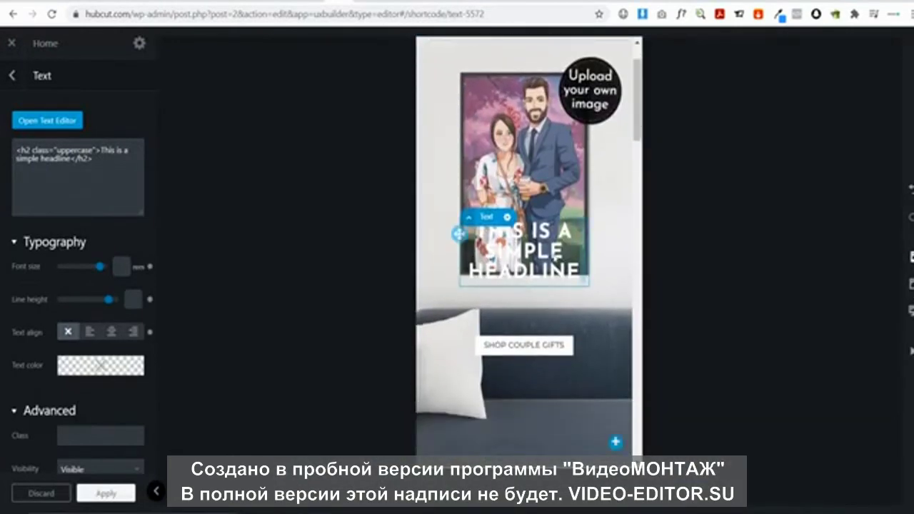
{"action": "left_click", "coordinate": [57, 121]}
{"action": "left_click_drag", "start_coordinate": [243, 162], "coordinate": [2, 135]}
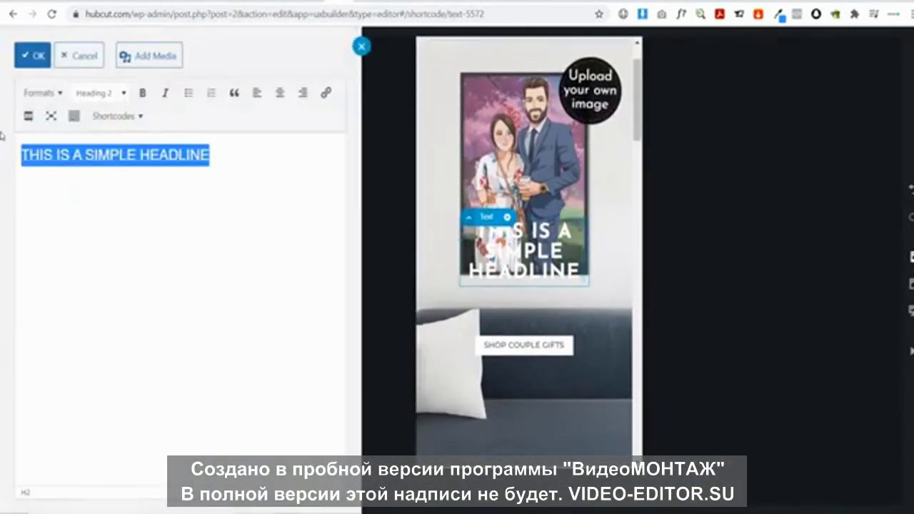
{"action": "type", "text": "PERSONAL"}
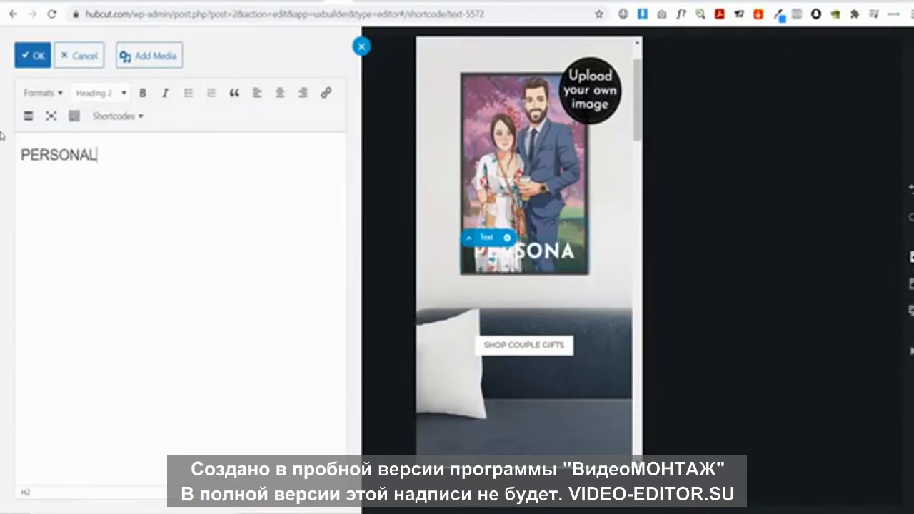
{"action": "type", "text": "IZED ANIME PRONT"}
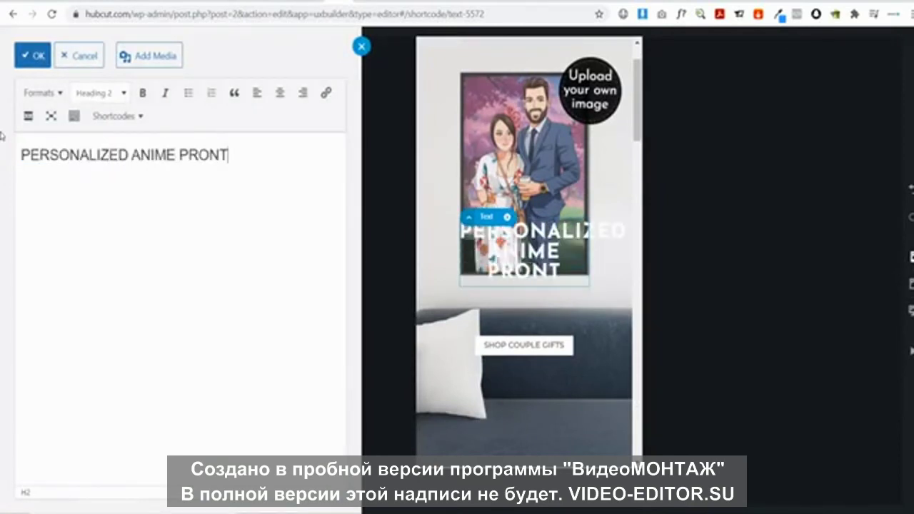
{"action": "key", "text": "BackSpace"}
{"action": "key", "text": "BackSpace"}
{"action": "key", "text": "BackSpace"}
{"action": "type", "text": "INTS"}
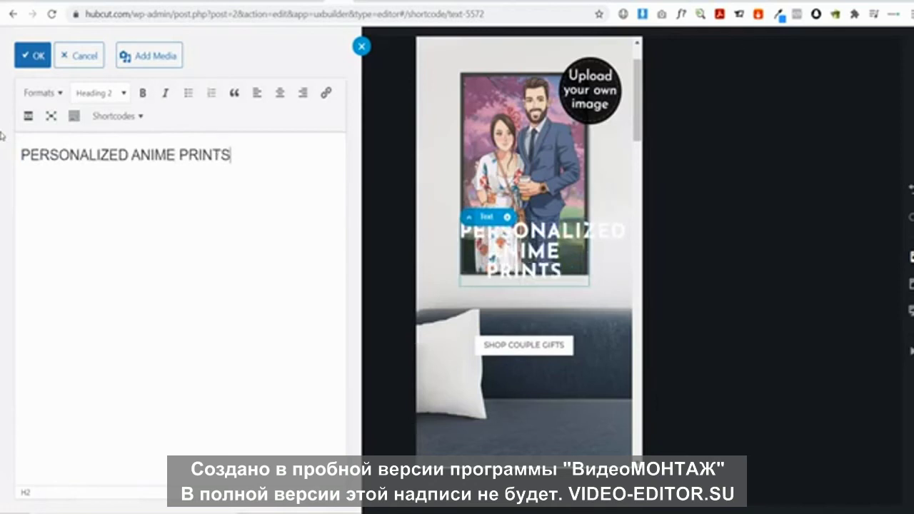
Format the headline as a centered Heading 2 and confirm the text edit
{"action": "left_click", "coordinate": [114, 95]}
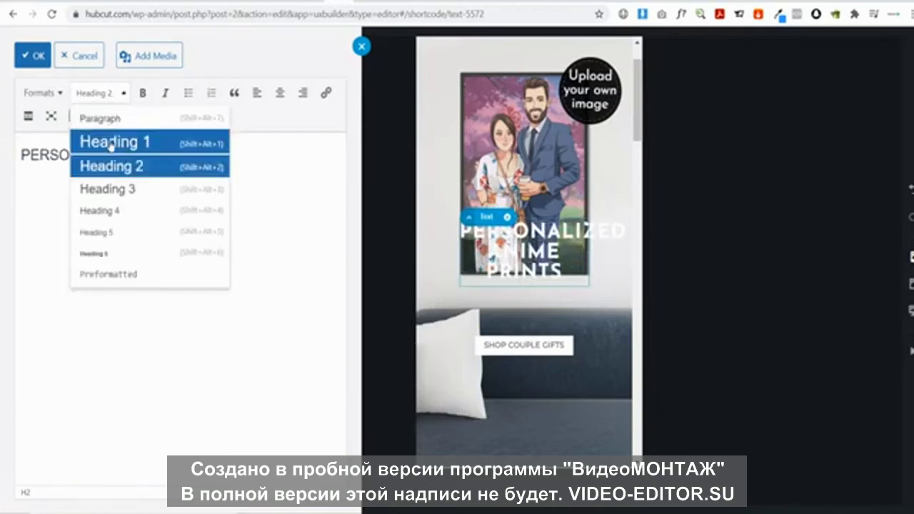
{"action": "left_click", "coordinate": [112, 141]}
{"action": "left_click", "coordinate": [106, 98]}
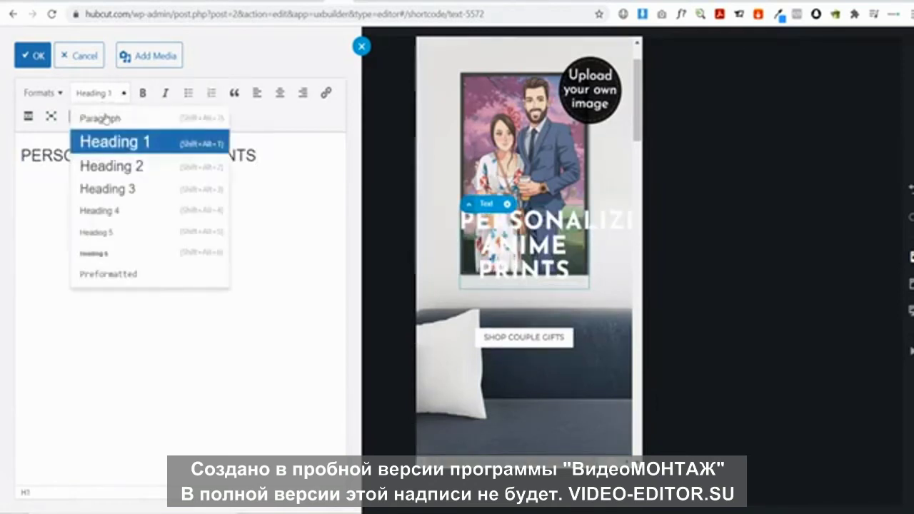
{"action": "left_click", "coordinate": [112, 165]}
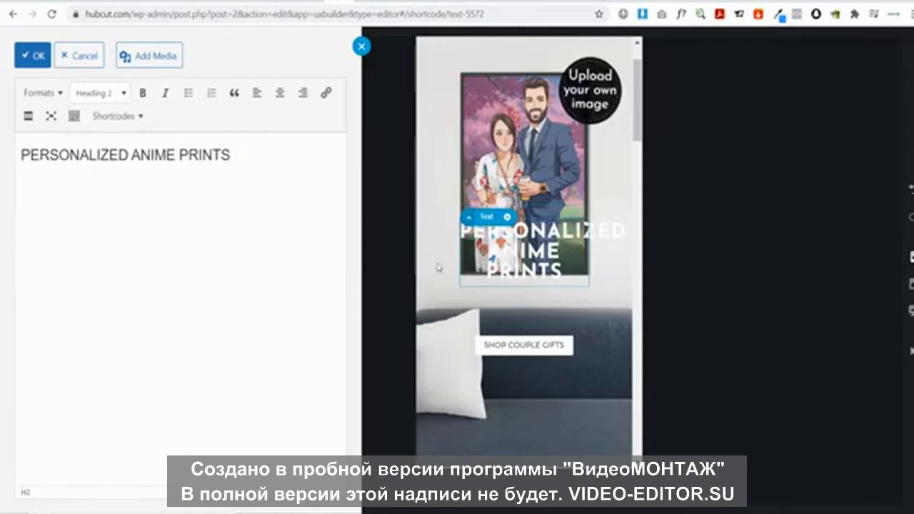
{"action": "left_click", "coordinate": [282, 98]}
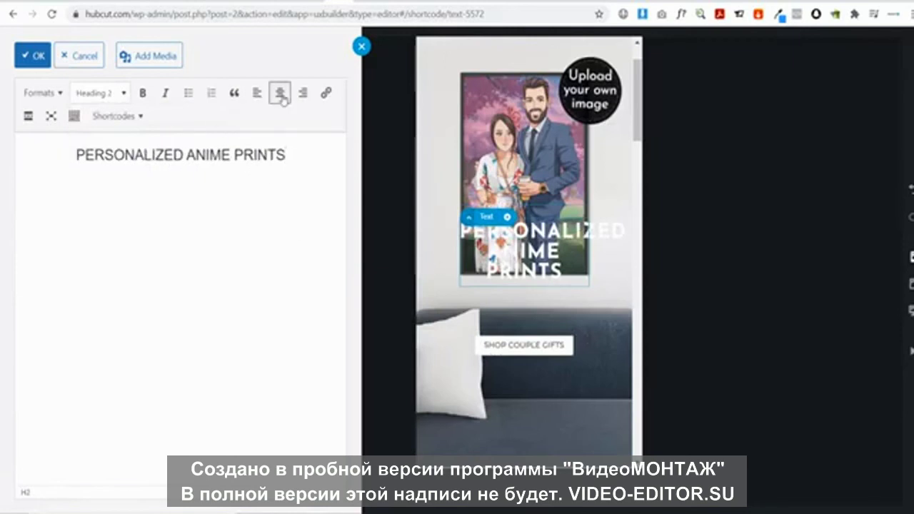
{"action": "left_click", "coordinate": [37, 56]}
Add a new Text element beneath the headline using a text preset
{"action": "left_click", "coordinate": [523, 288]}
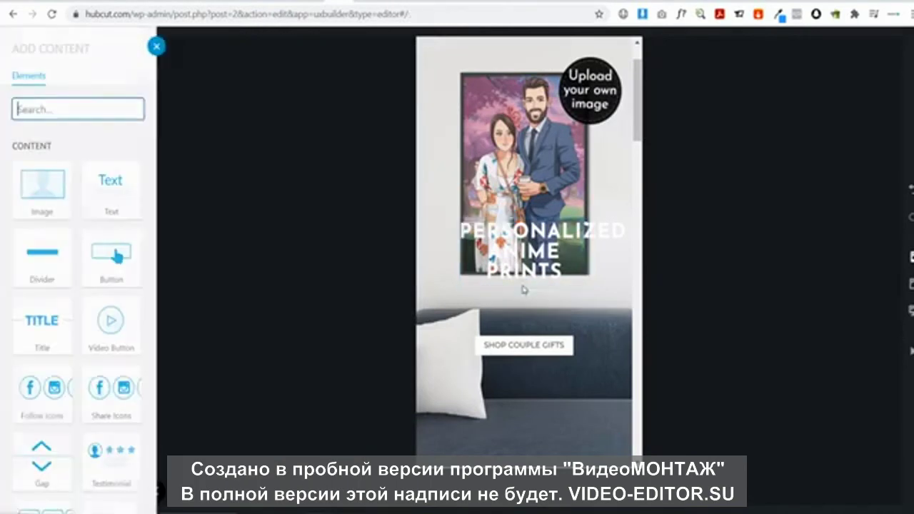
{"action": "scroll", "coordinate": [534, 292], "scroll_direction": "down", "scroll_amount": 1}
{"action": "left_click", "coordinate": [102, 191]}
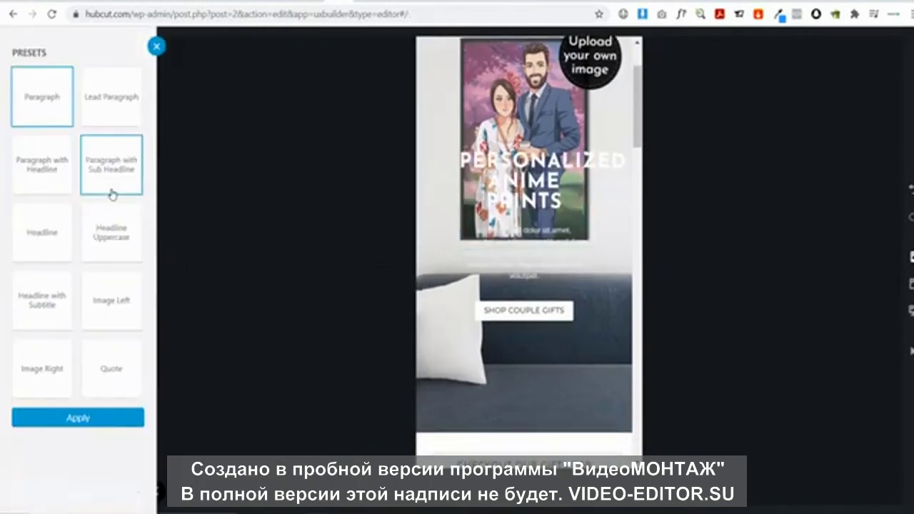
{"action": "left_click", "coordinate": [90, 418]}
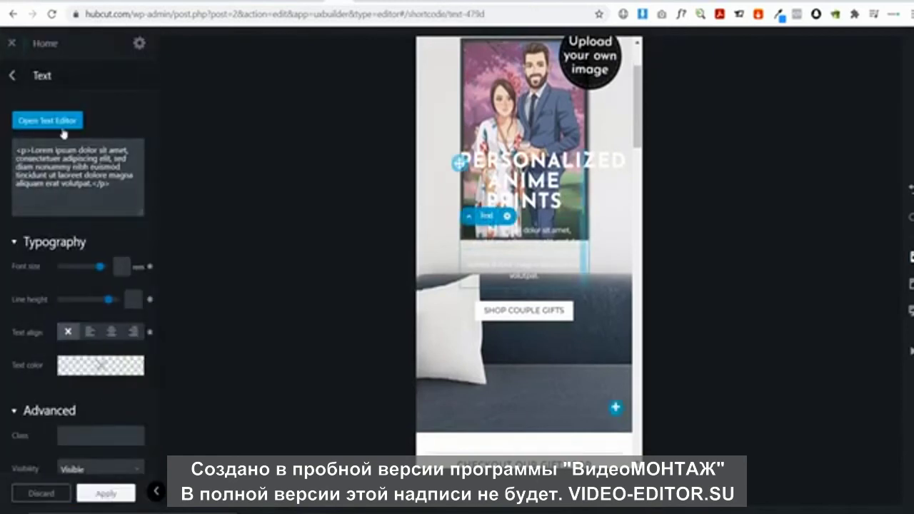
{"action": "left_click", "coordinate": [72, 121]}
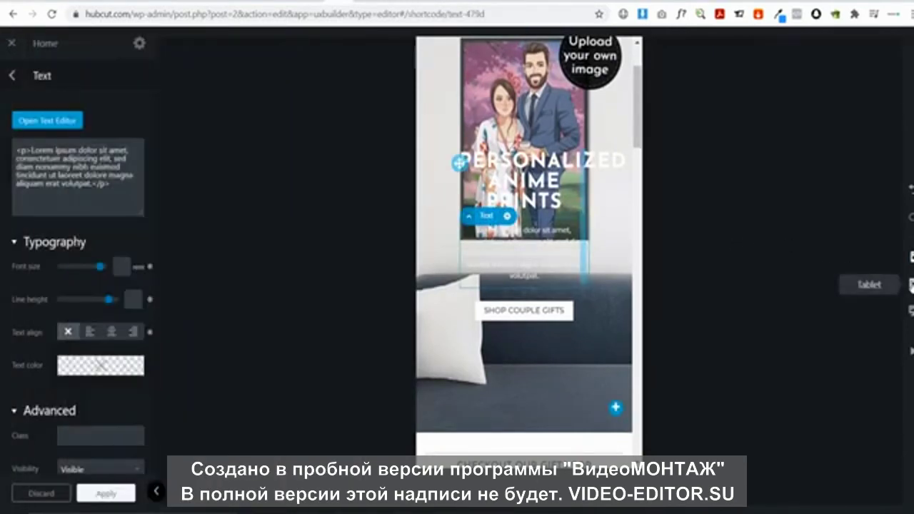
{"action": "left_click", "coordinate": [910, 284]}
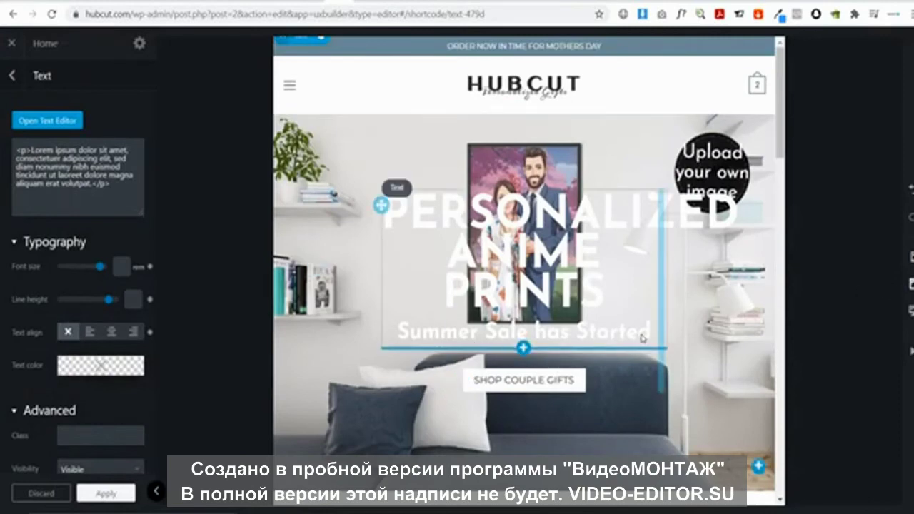
{"action": "left_click", "coordinate": [911, 257]}
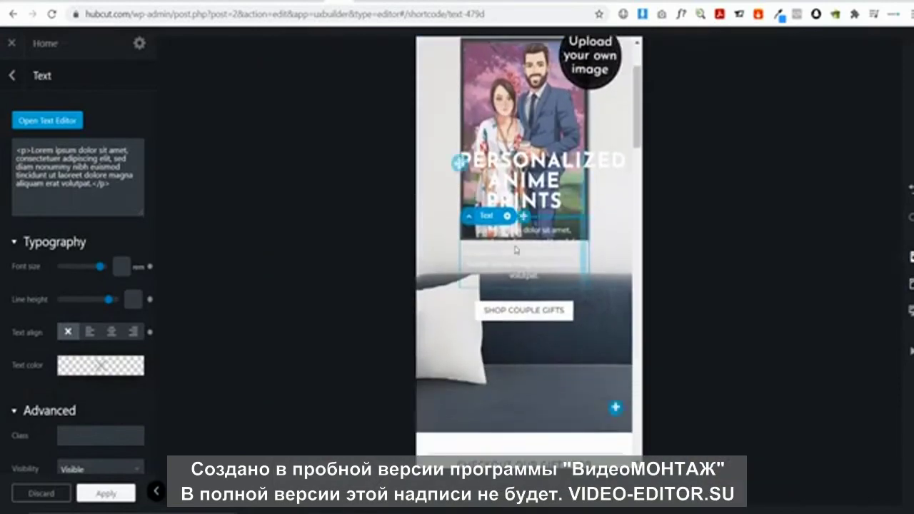
Replace the Lorem ipsum placeholder with 'Summer Sale has Started' as a Heading 3 and apply
{"action": "left_click", "coordinate": [22, 121]}
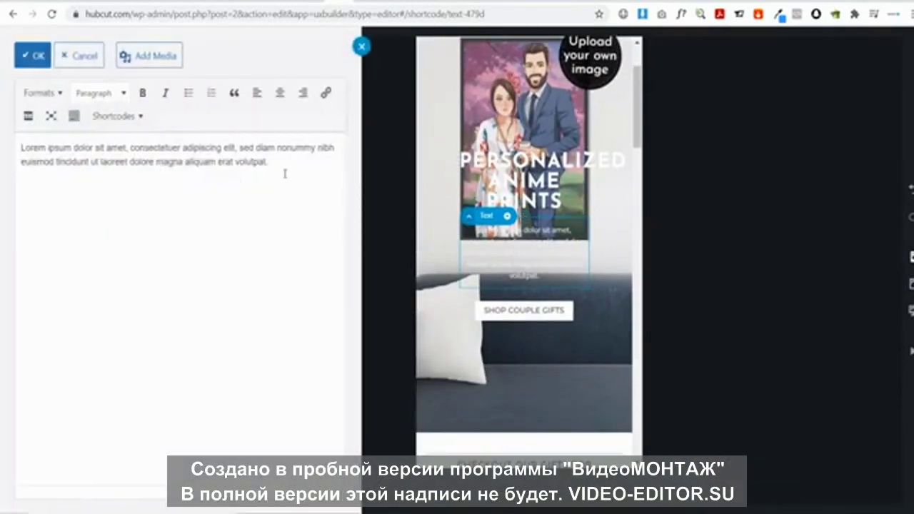
{"action": "left_click_drag", "start_coordinate": [291, 177], "coordinate": [2, 129]}
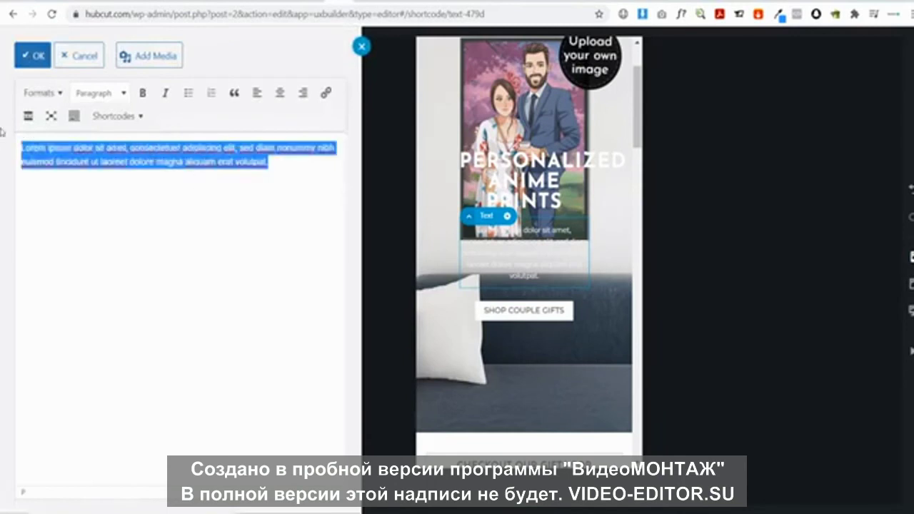
{"action": "type", "text": "sU"}
{"action": "key", "text": "BackSpace"}
{"action": "key", "text": "BackSpace"}
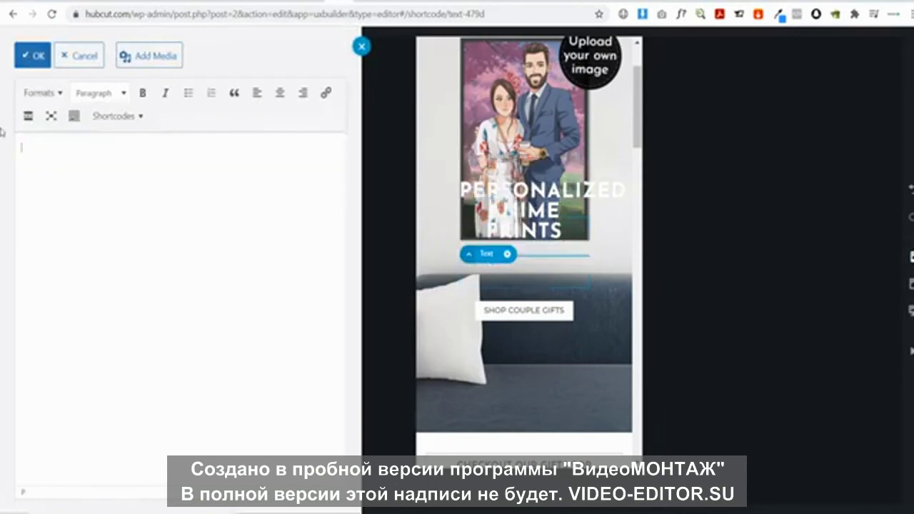
{"action": "type", "text": "Summer Sale has Started"}
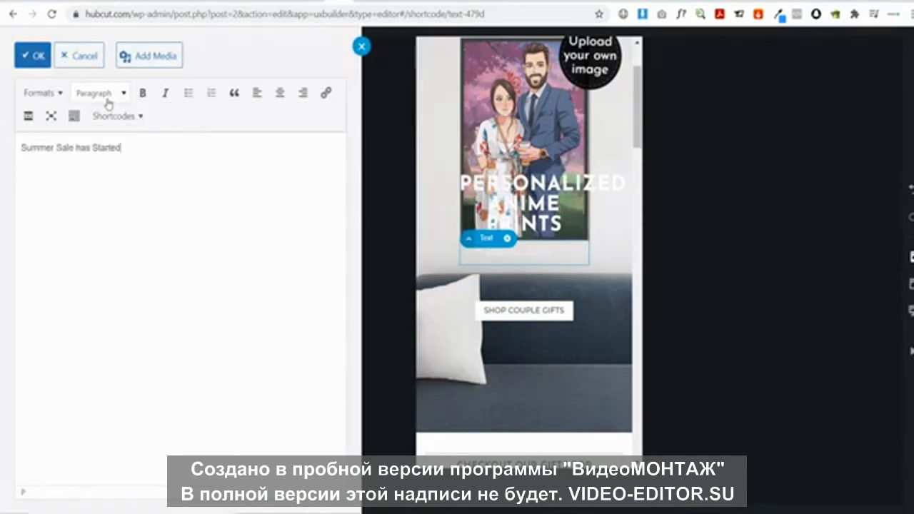
{"action": "left_click", "coordinate": [116, 93]}
{"action": "left_click", "coordinate": [128, 190]}
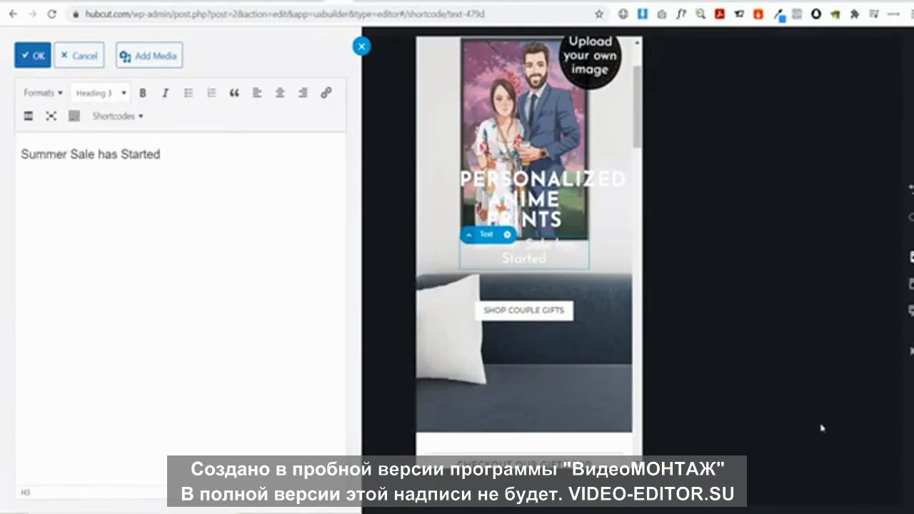
{"action": "left_click", "coordinate": [33, 56]}
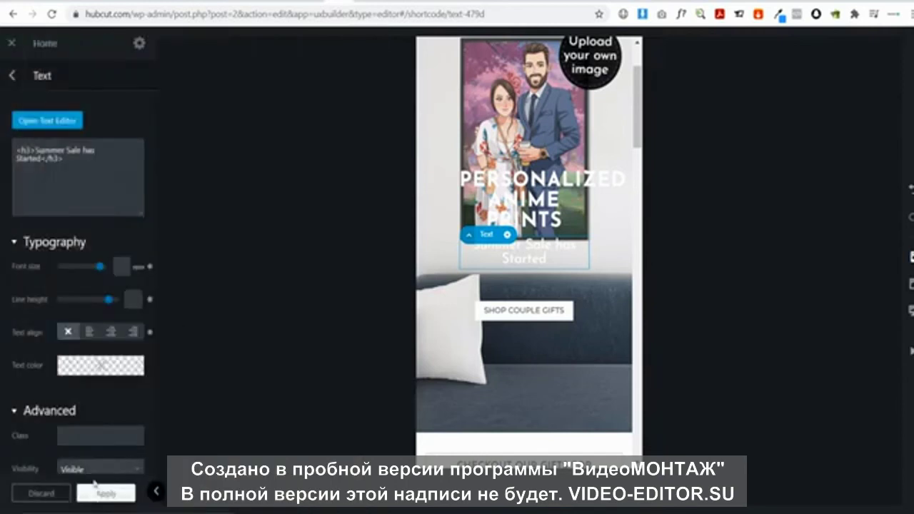
{"action": "left_click", "coordinate": [103, 493]}
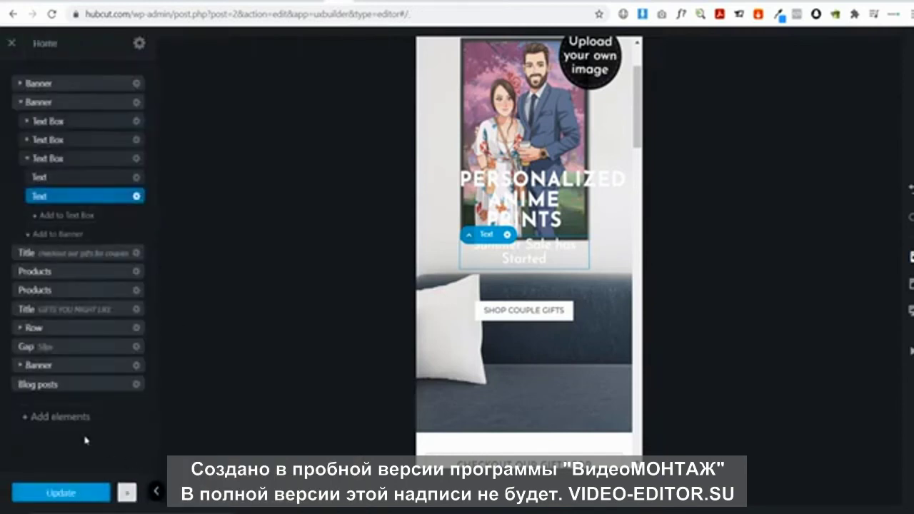
Open the couples gifts product carousel settings and review its options
{"action": "scroll", "coordinate": [520, 296], "scroll_direction": "up", "scroll_amount": 3}
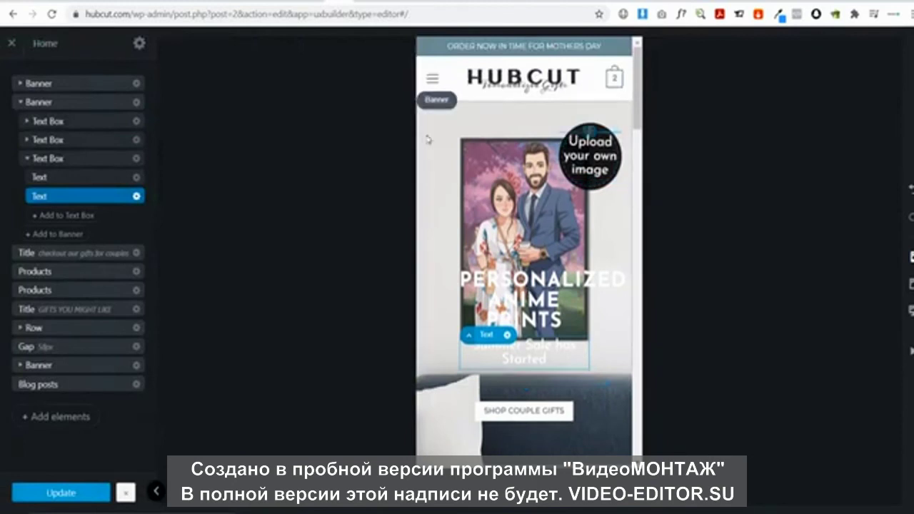
{"action": "scroll", "coordinate": [548, 155], "scroll_direction": "down", "scroll_amount": 5}
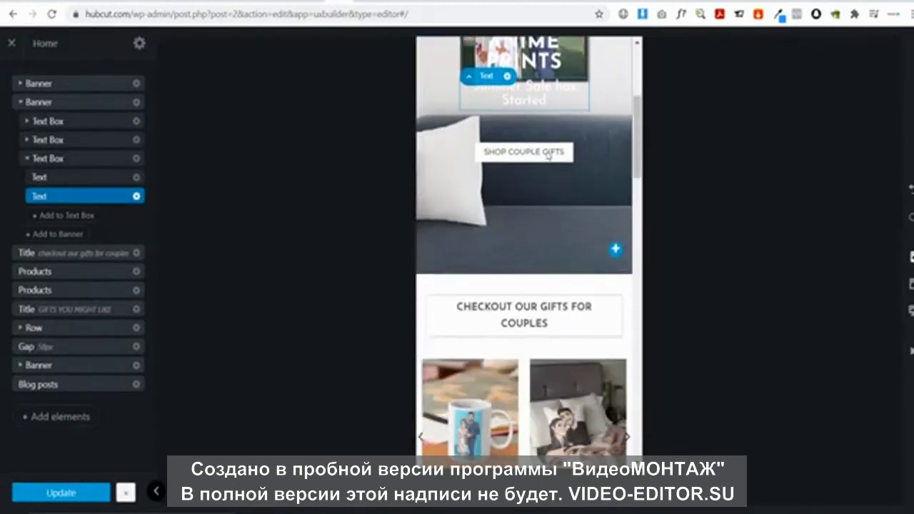
{"action": "scroll", "coordinate": [548, 156], "scroll_direction": "down", "scroll_amount": 4}
{"action": "scroll", "coordinate": [548, 156], "scroll_direction": "up", "scroll_amount": 2}
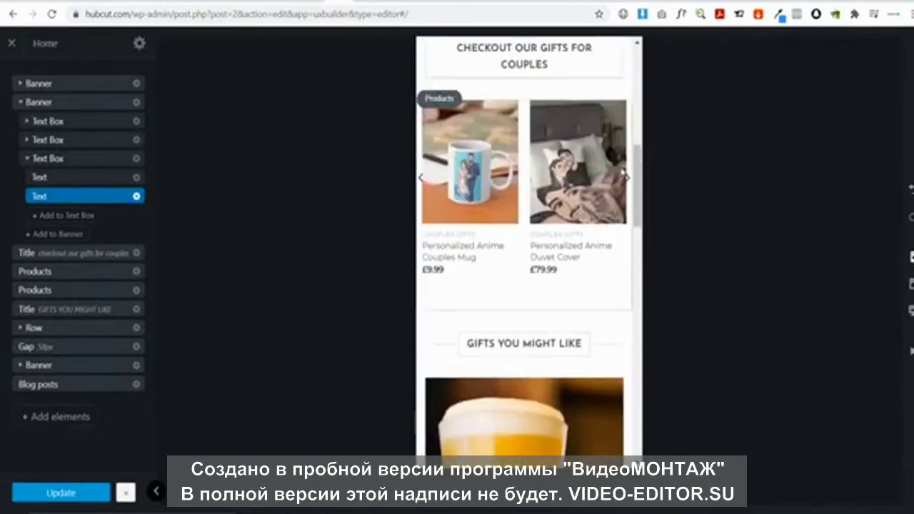
{"action": "left_click", "coordinate": [546, 214]}
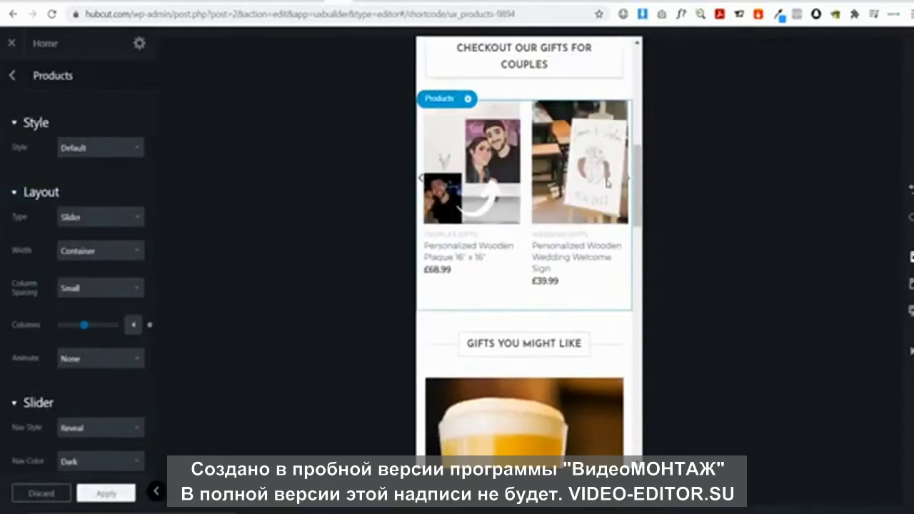
{"action": "scroll", "coordinate": [547, 232], "scroll_direction": "down", "scroll_amount": 3}
{"action": "scroll", "coordinate": [564, 211], "scroll_direction": "down", "scroll_amount": 4}
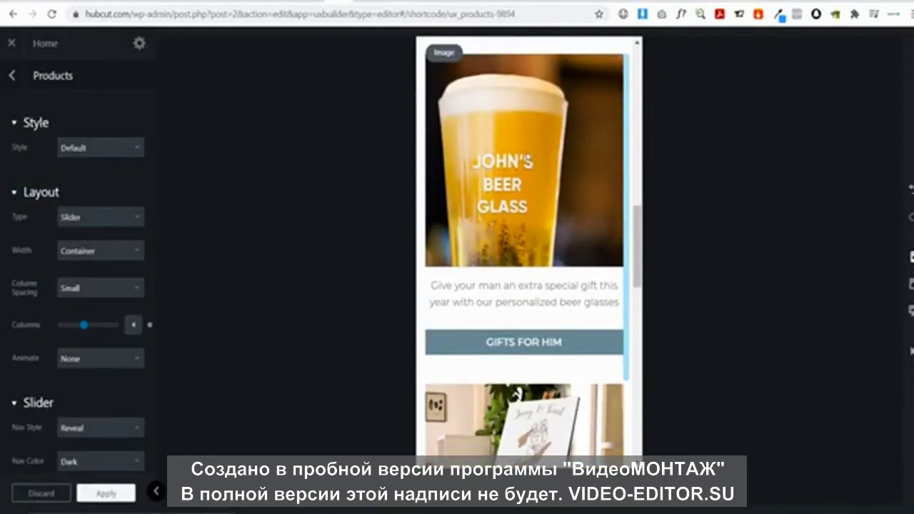
{"action": "scroll", "coordinate": [578, 190], "scroll_direction": "down", "scroll_amount": 5}
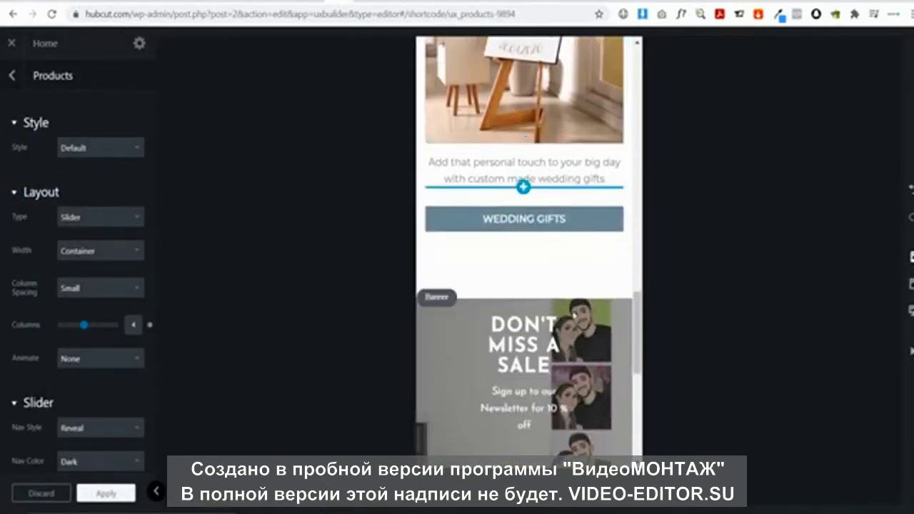
{"action": "scroll", "coordinate": [484, 279], "scroll_direction": "down", "scroll_amount": 3}
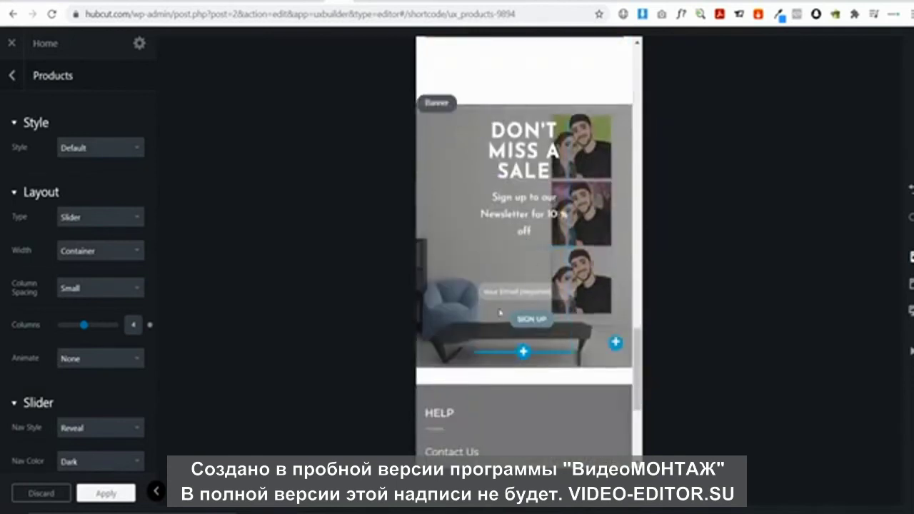
{"action": "scroll", "coordinate": [541, 372], "scroll_direction": "down", "scroll_amount": 2}
{"action": "scroll", "coordinate": [564, 315], "scroll_direction": "up", "scroll_amount": 2}
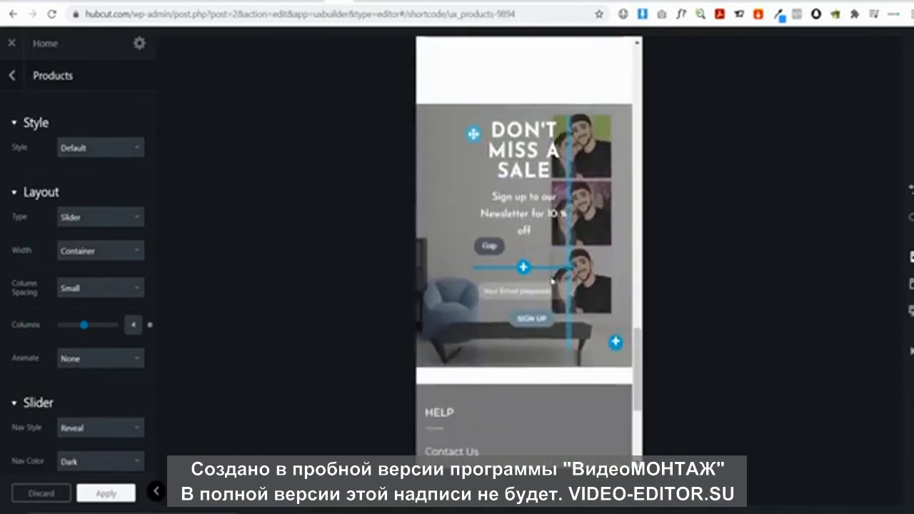
{"action": "scroll", "coordinate": [595, 260], "scroll_direction": "down", "scroll_amount": 2}
{"action": "scroll", "coordinate": [543, 228], "scroll_direction": "down", "scroll_amount": 2}
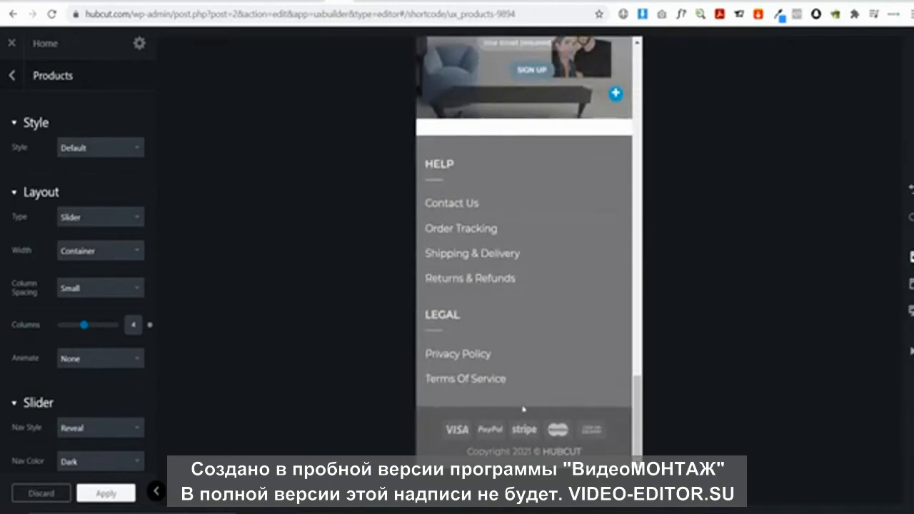
{"action": "scroll", "coordinate": [547, 347], "scroll_direction": "up", "scroll_amount": 15}
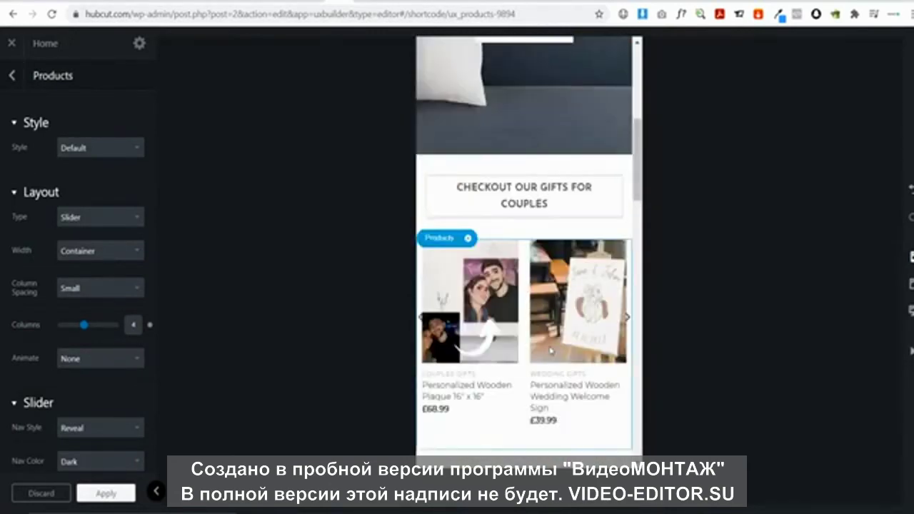
Apply the products slider settings at wider preview width and close UX Builder
{"action": "left_click", "coordinate": [911, 283]}
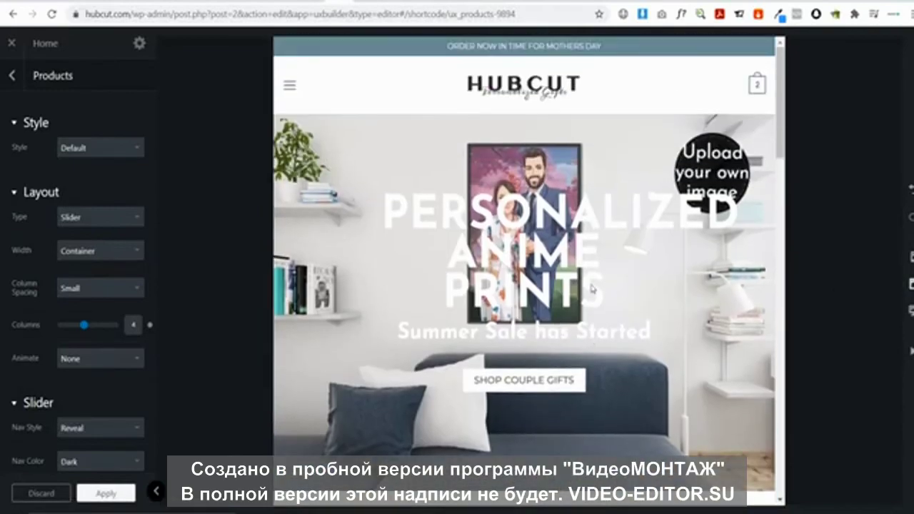
{"action": "scroll", "coordinate": [438, 258], "scroll_direction": "down", "scroll_amount": 15}
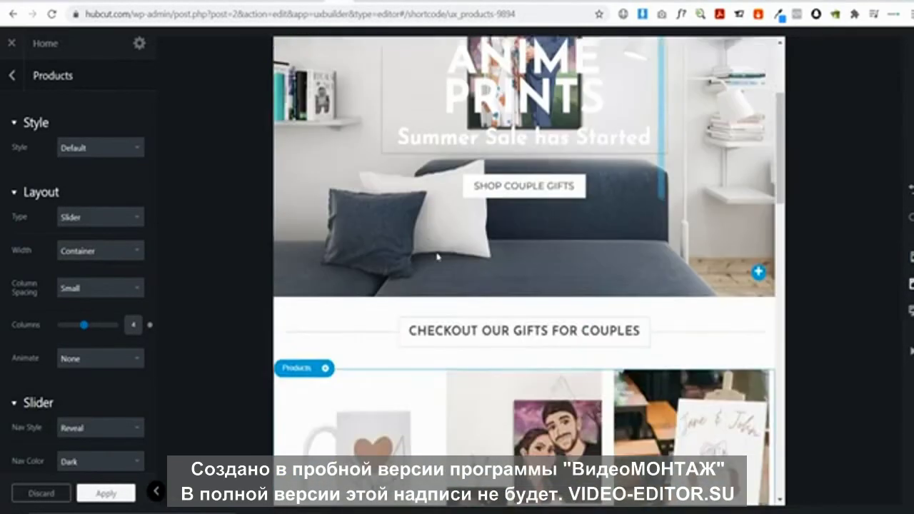
{"action": "scroll", "coordinate": [439, 258], "scroll_direction": "up", "scroll_amount": 15}
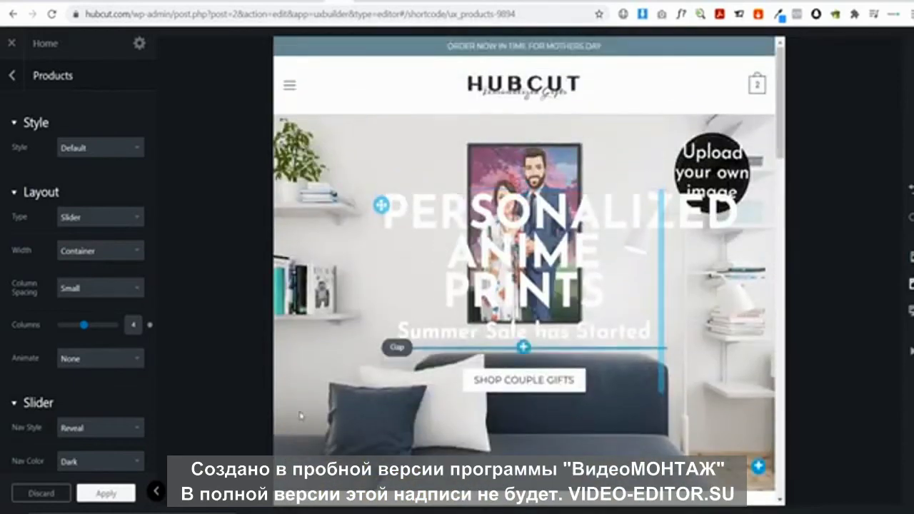
{"action": "left_click", "coordinate": [113, 493]}
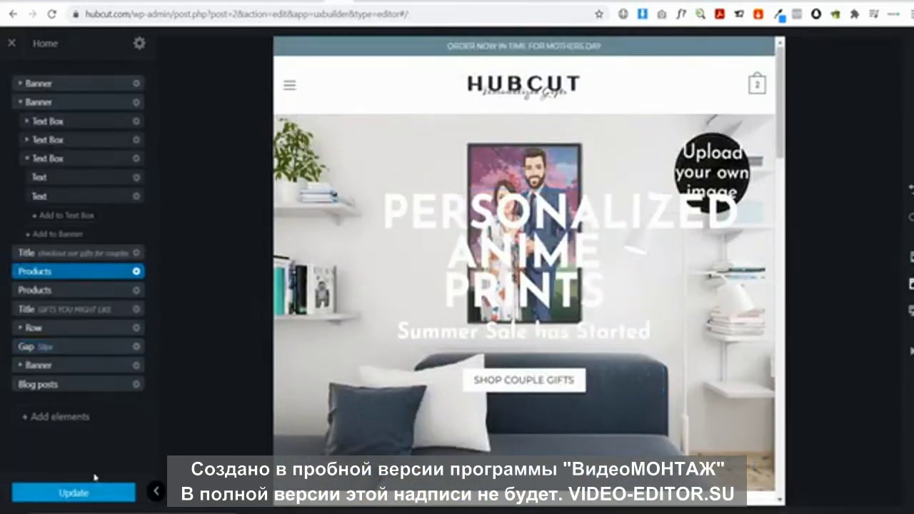
{"action": "left_click", "coordinate": [12, 47]}
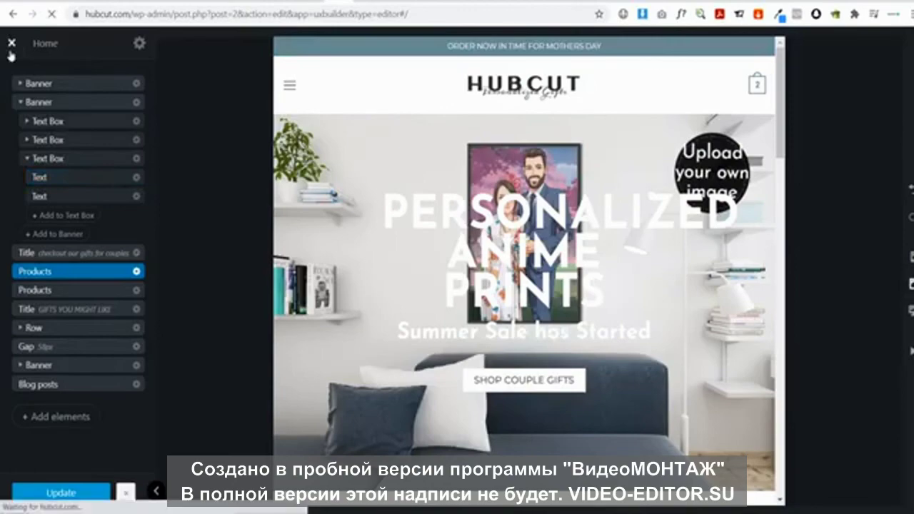
Open the footer's Contact Us page in UX Builder
{"action": "scroll", "coordinate": [404, 184], "scroll_direction": "down", "scroll_amount": 15}
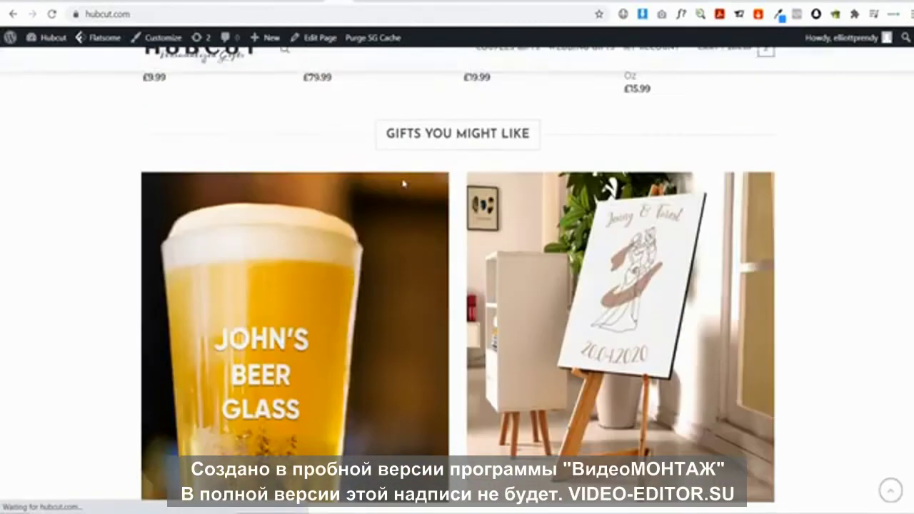
{"action": "scroll", "coordinate": [404, 185], "scroll_direction": "down", "scroll_amount": 1}
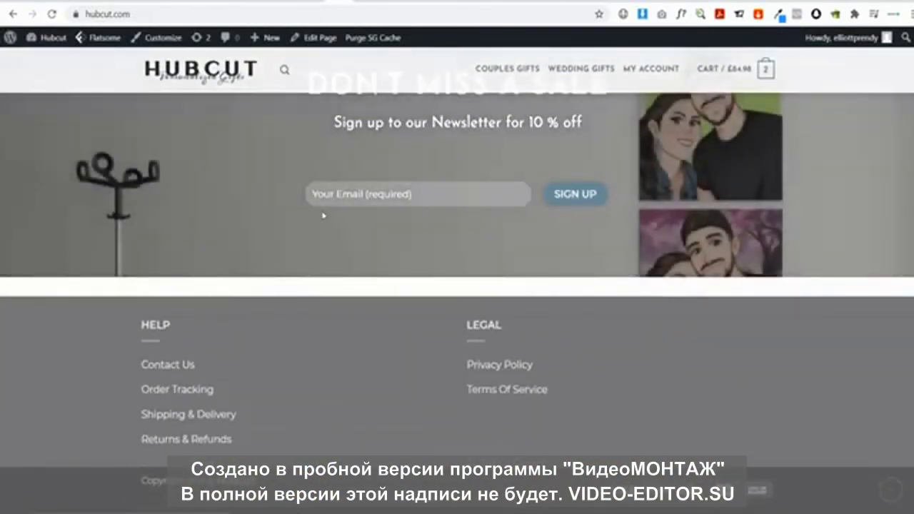
{"action": "left_click", "coordinate": [170, 372]}
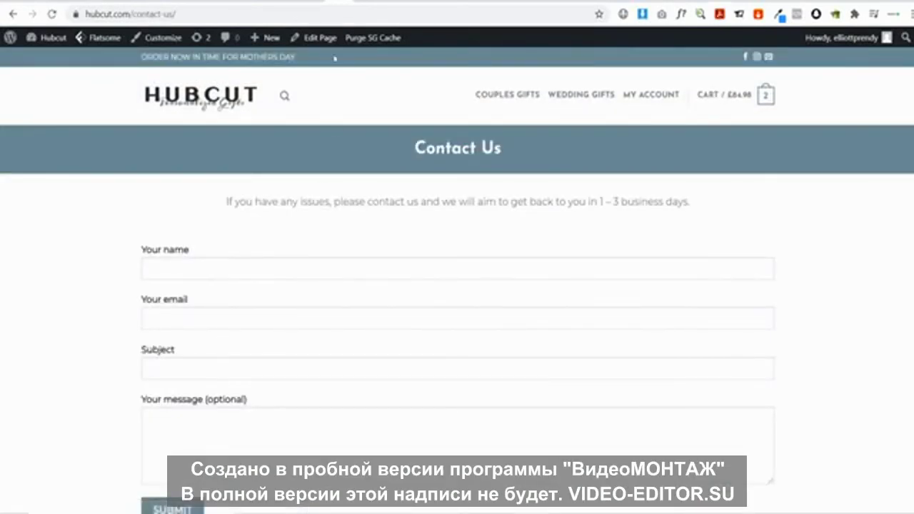
{"action": "mouse_move", "coordinate": [302, 36]}
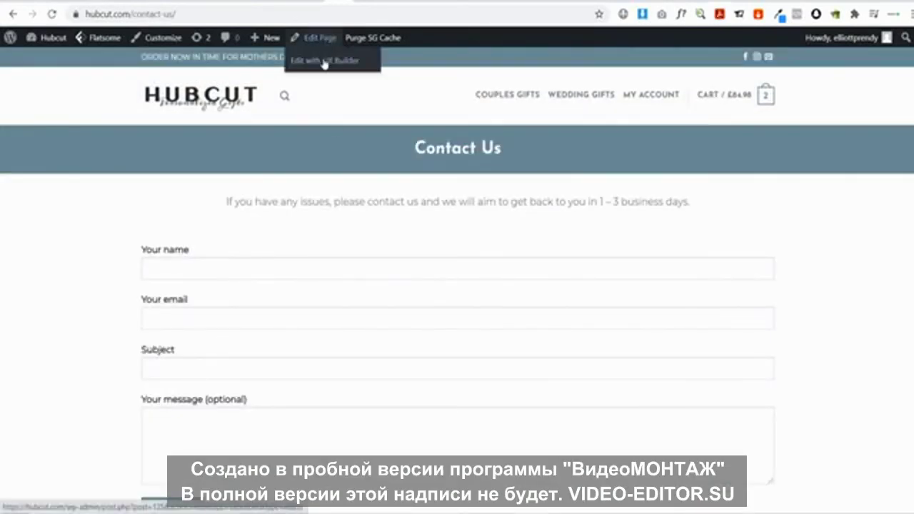
{"action": "left_click", "coordinate": [325, 62]}
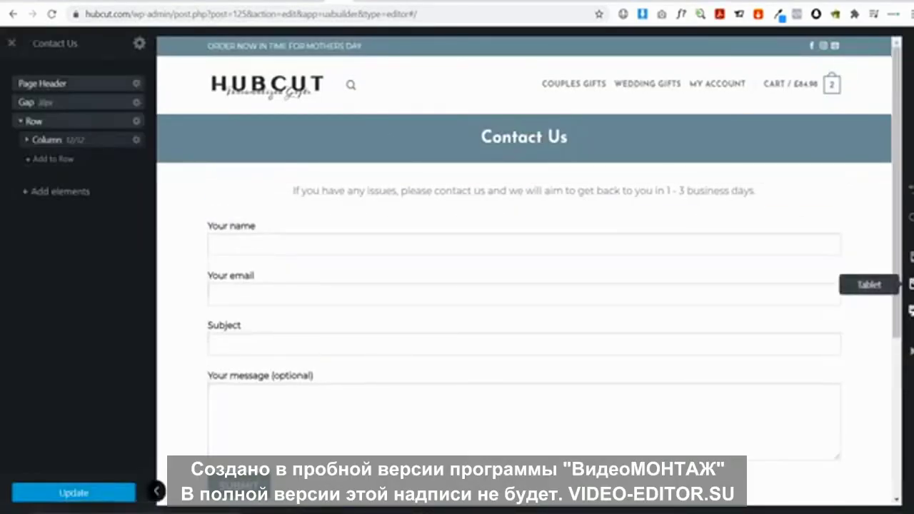
Preview Contact Us at tablet and phone widths, then exit the builder without saving
{"action": "left_click", "coordinate": [902, 284]}
{"action": "scroll", "coordinate": [635, 216], "scroll_direction": "down", "scroll_amount": 3}
{"action": "scroll", "coordinate": [635, 216], "scroll_direction": "up", "scroll_amount": 2}
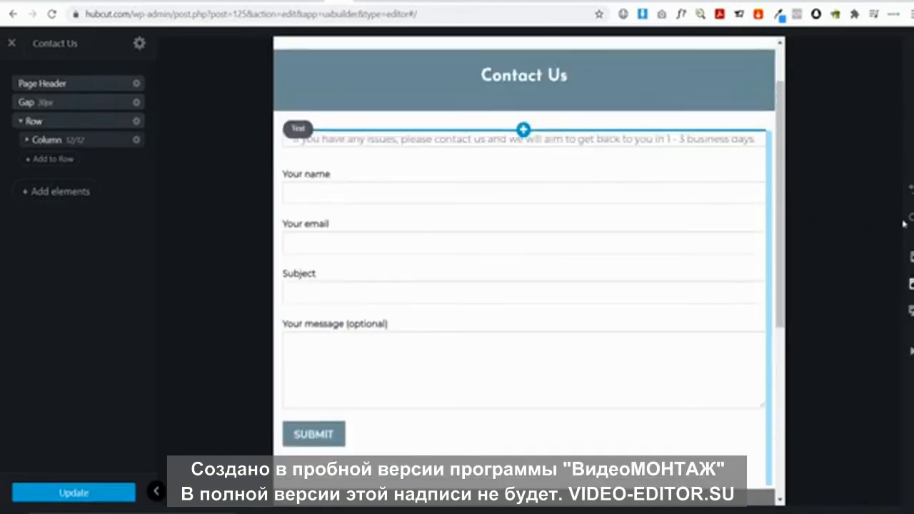
{"action": "left_click", "coordinate": [910, 257]}
{"action": "scroll", "coordinate": [590, 155], "scroll_direction": "down", "scroll_amount": 5}
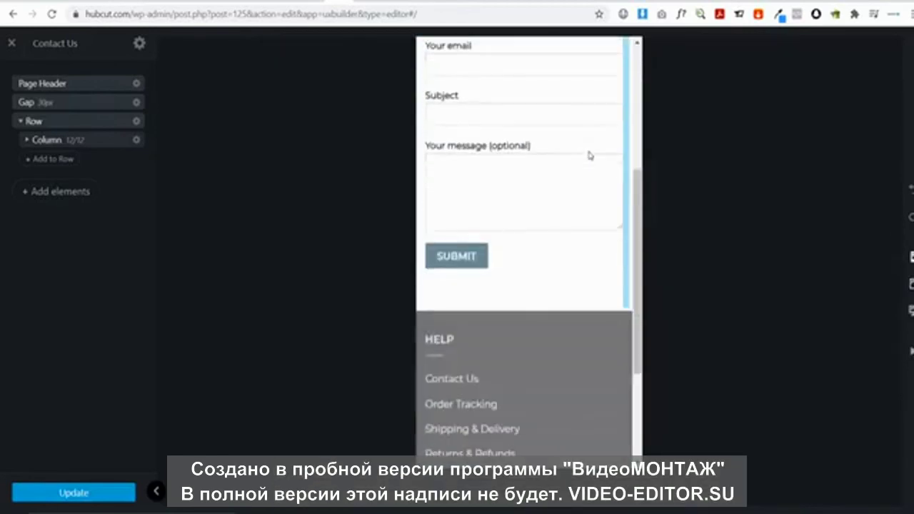
{"action": "scroll", "coordinate": [589, 153], "scroll_direction": "up", "scroll_amount": 5}
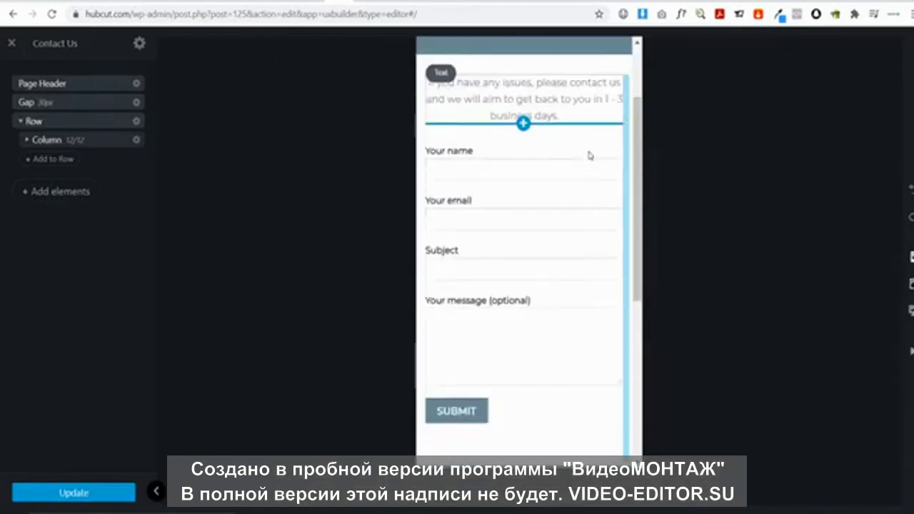
{"action": "left_click", "coordinate": [12, 45]}
{"action": "left_click", "coordinate": [528, 87]}
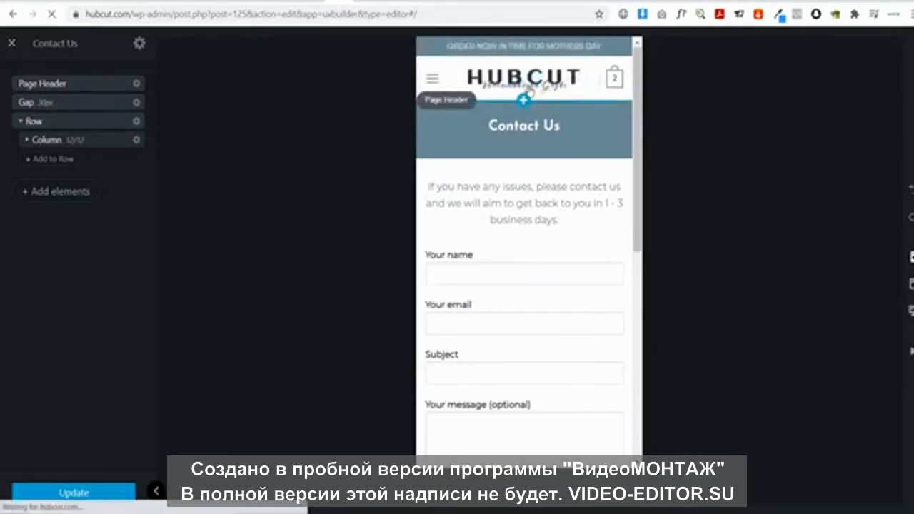
{"action": "scroll", "coordinate": [432, 173], "scroll_direction": "down", "scroll_amount": 4}
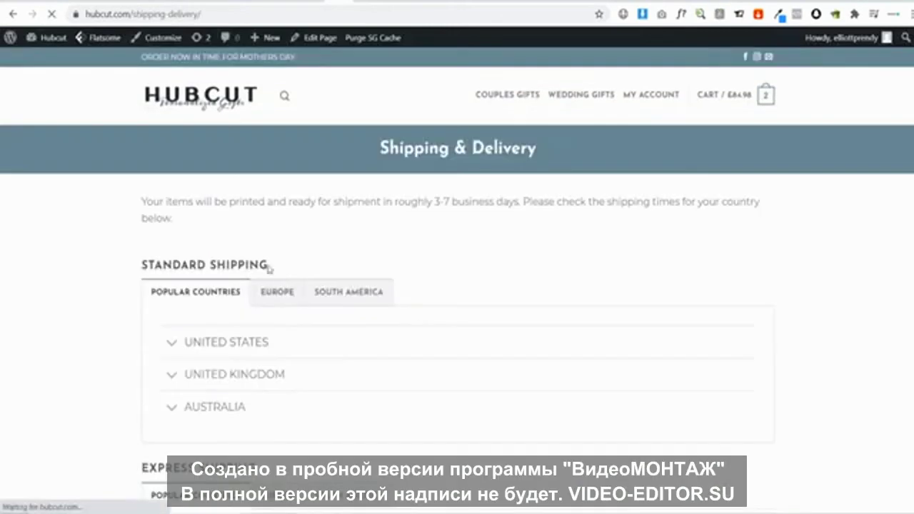
Open the Shipping & Delivery page in UX Builder at phone width
{"action": "scroll", "coordinate": [222, 201], "scroll_direction": "down", "scroll_amount": 3}
{"action": "scroll", "coordinate": [222, 201], "scroll_direction": "up", "scroll_amount": 3}
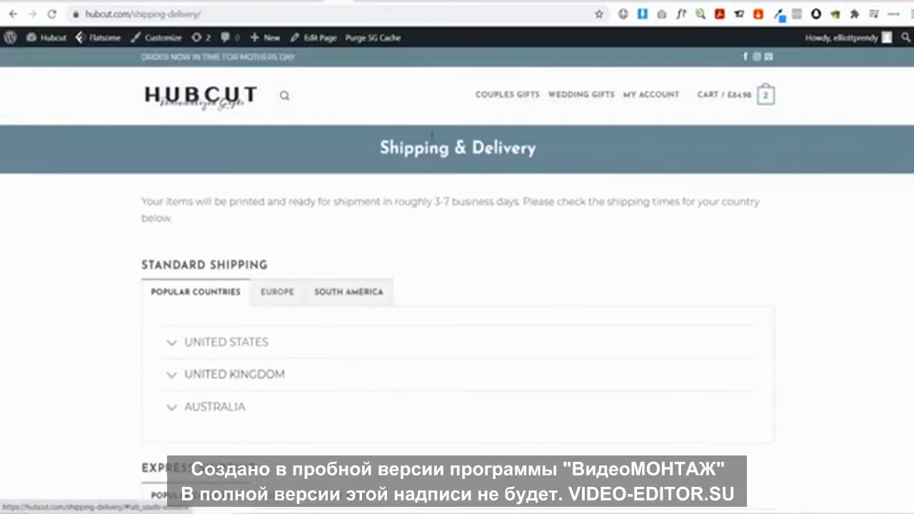
{"action": "mouse_move", "coordinate": [326, 46]}
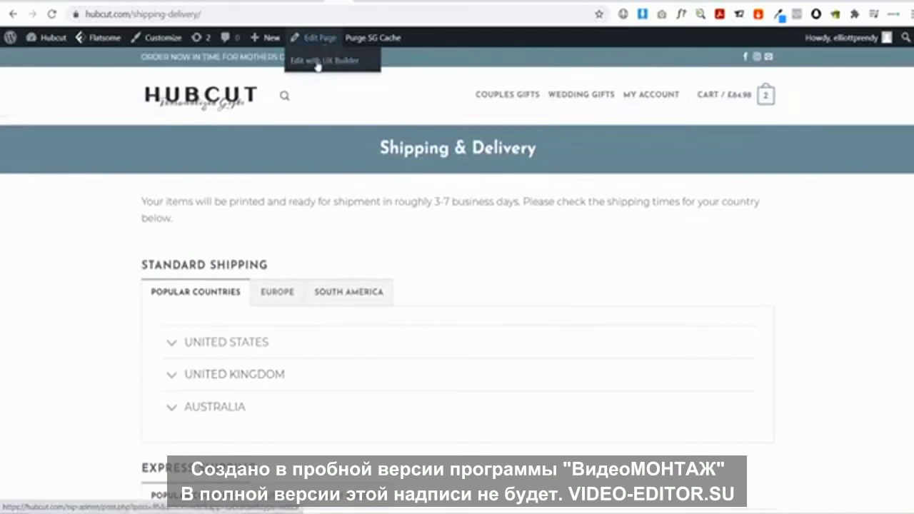
{"action": "left_click", "coordinate": [318, 65]}
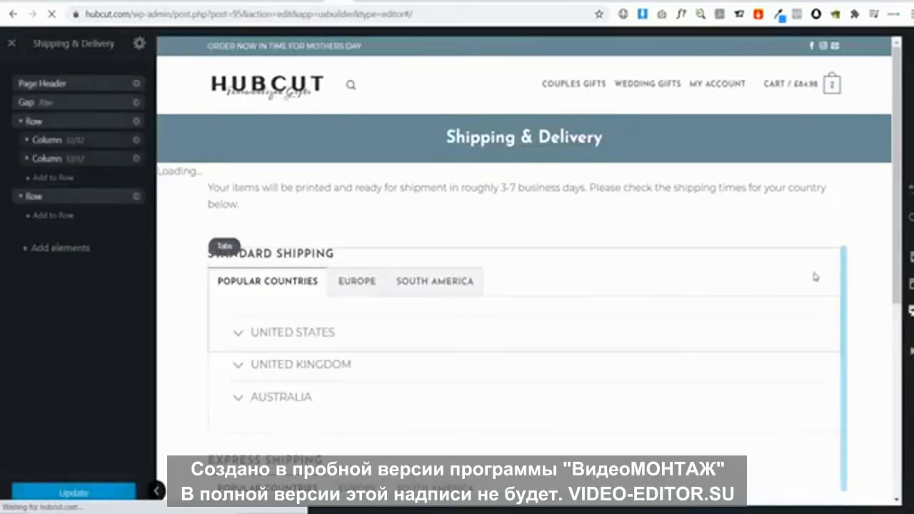
{"action": "left_click", "coordinate": [876, 264]}
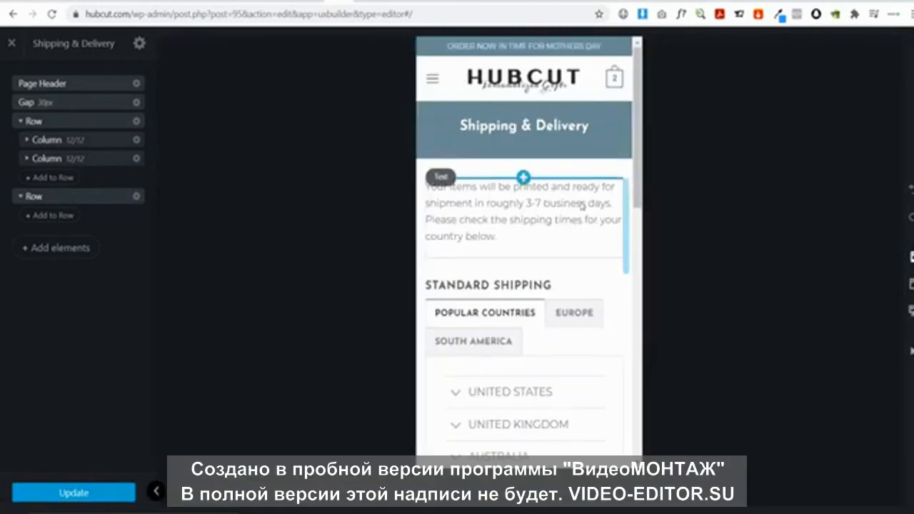
{"action": "scroll", "coordinate": [529, 214], "scroll_direction": "down", "scroll_amount": 1}
Click through the EUROPE, SOUTH AMERICA and POPULAR COUNTRIES shipping tabs
{"action": "left_click", "coordinate": [572, 262]}
{"action": "left_click", "coordinate": [572, 262]}
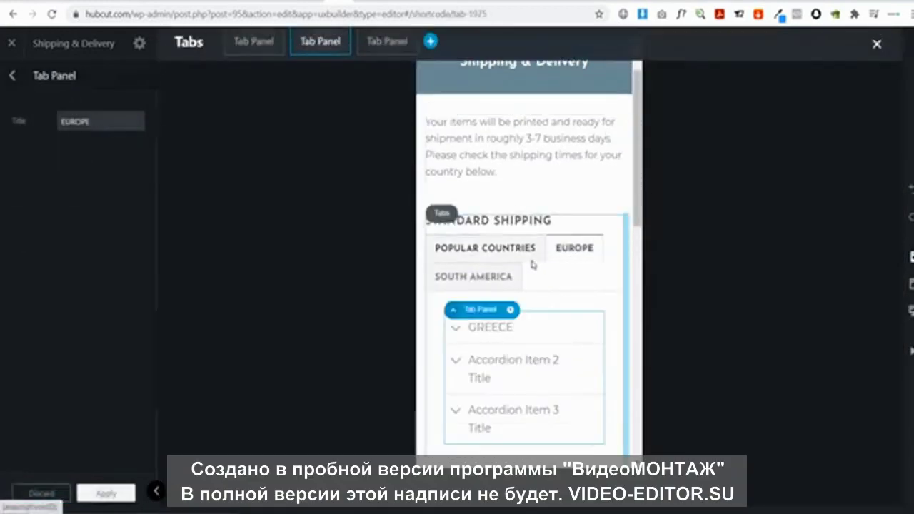
{"action": "left_click", "coordinate": [479, 276]}
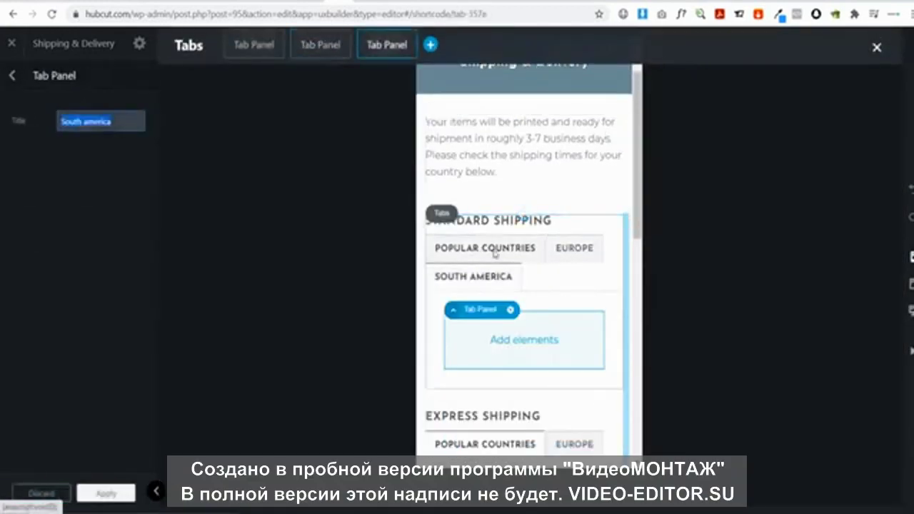
{"action": "left_click", "coordinate": [494, 251]}
{"action": "left_click", "coordinate": [574, 251]}
{"action": "left_click", "coordinate": [474, 275]}
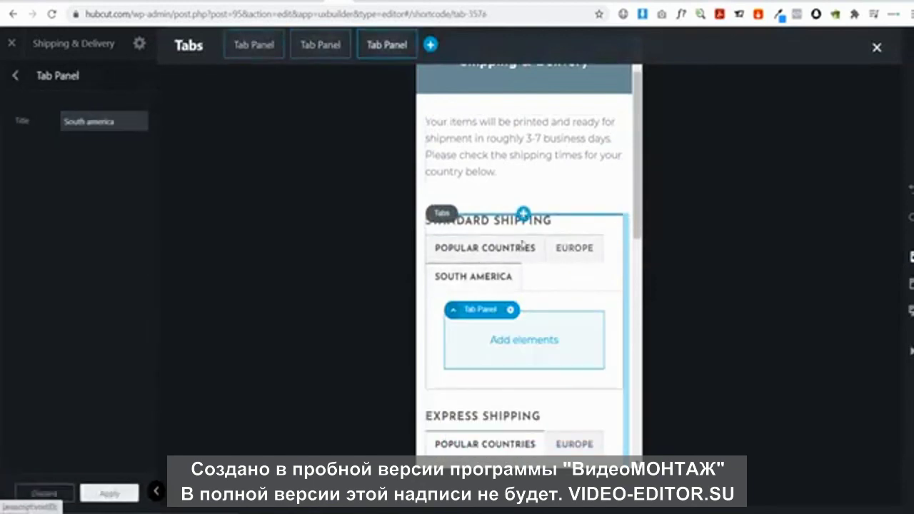
{"action": "scroll", "coordinate": [564, 242], "scroll_direction": "down", "scroll_amount": 5}
{"action": "scroll", "coordinate": [546, 245], "scroll_direction": "up", "scroll_amount": 1}
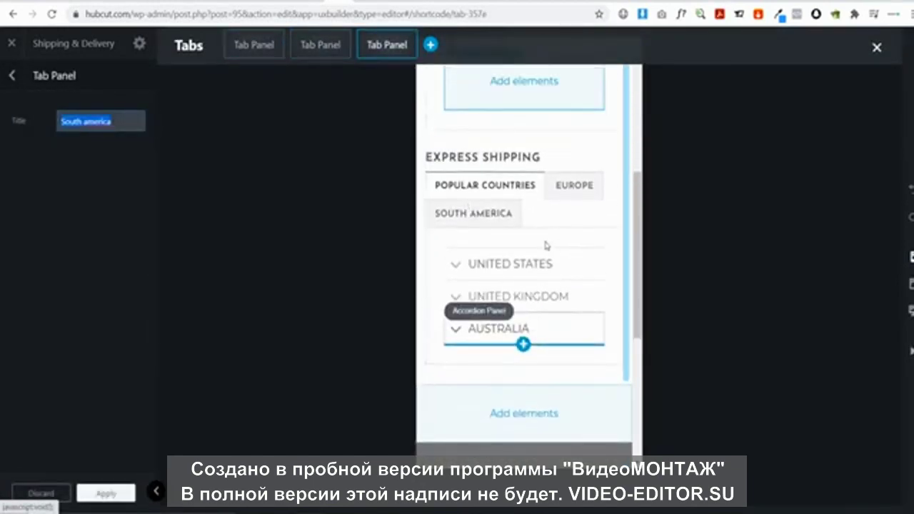
{"action": "scroll", "coordinate": [557, 235], "scroll_direction": "up", "scroll_amount": 3}
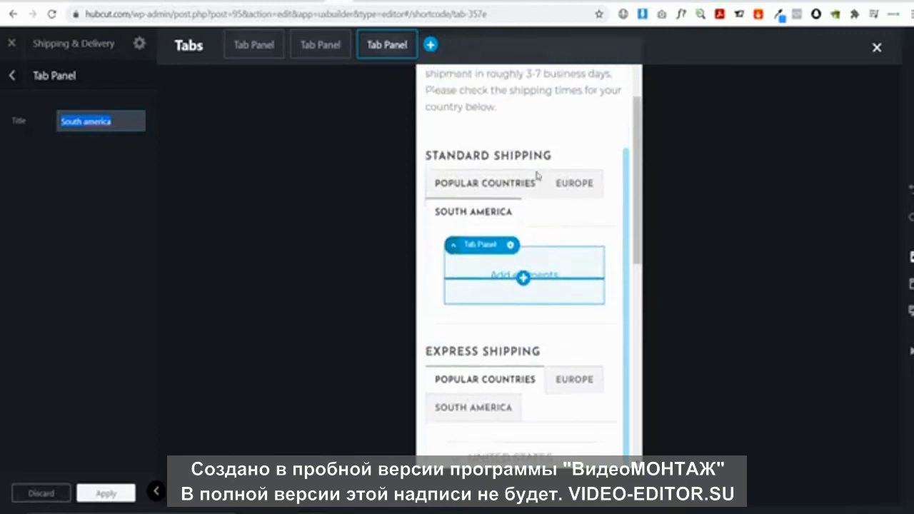
Inspect the UNITED STATES and UNITED KINGDOM accordion items under POPULAR COUNTRIES
{"action": "left_click", "coordinate": [525, 184]}
{"action": "left_click", "coordinate": [526, 270]}
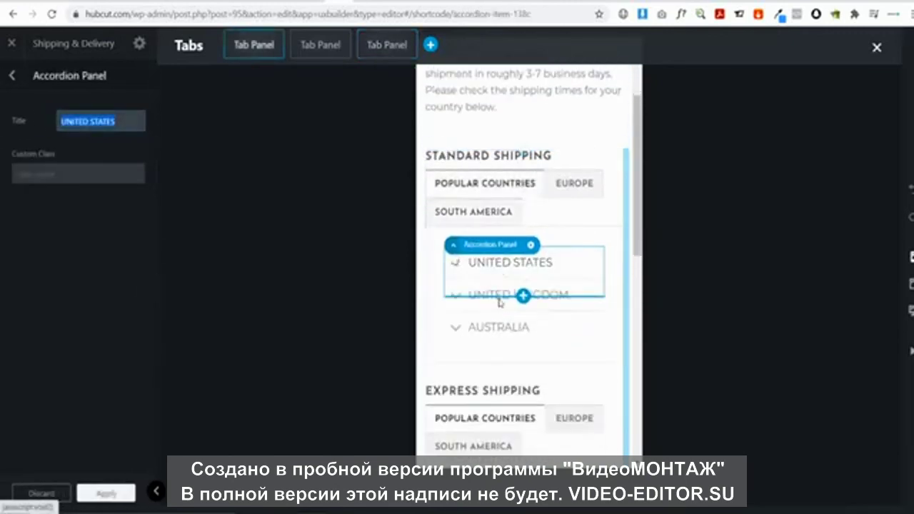
{"action": "left_click", "coordinate": [500, 296]}
{"action": "left_click", "coordinate": [500, 295]}
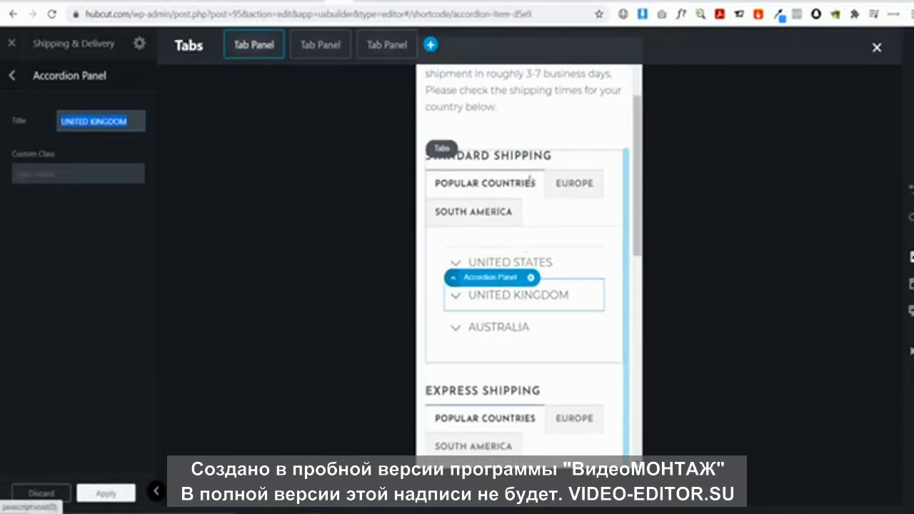
{"action": "scroll", "coordinate": [559, 265], "scroll_direction": "up", "scroll_amount": 2}
{"action": "scroll", "coordinate": [555, 265], "scroll_direction": "down", "scroll_amount": 8}
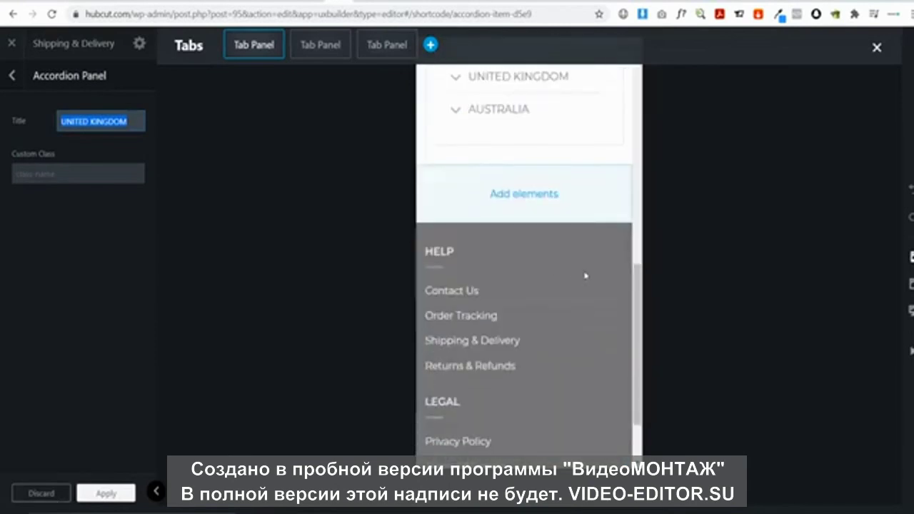
{"action": "scroll", "coordinate": [528, 231], "scroll_direction": "up", "scroll_amount": 8}
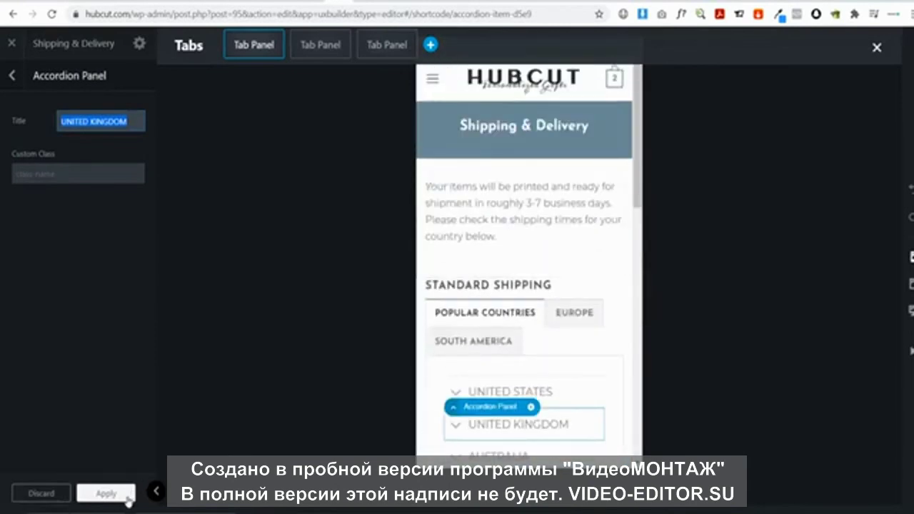
Exit the page builder without saving changes
{"action": "left_click", "coordinate": [11, 43]}
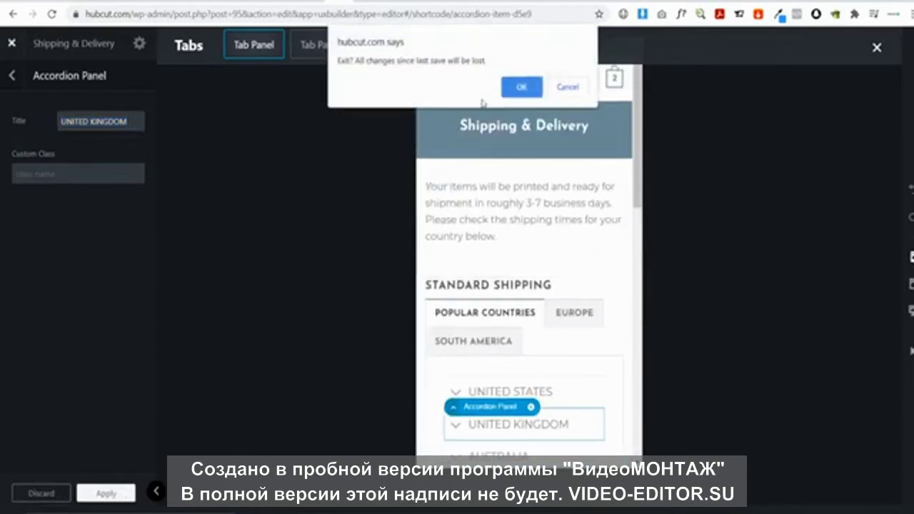
{"action": "left_click", "coordinate": [520, 87]}
{"action": "scroll", "coordinate": [378, 229], "scroll_direction": "down", "scroll_amount": 5}
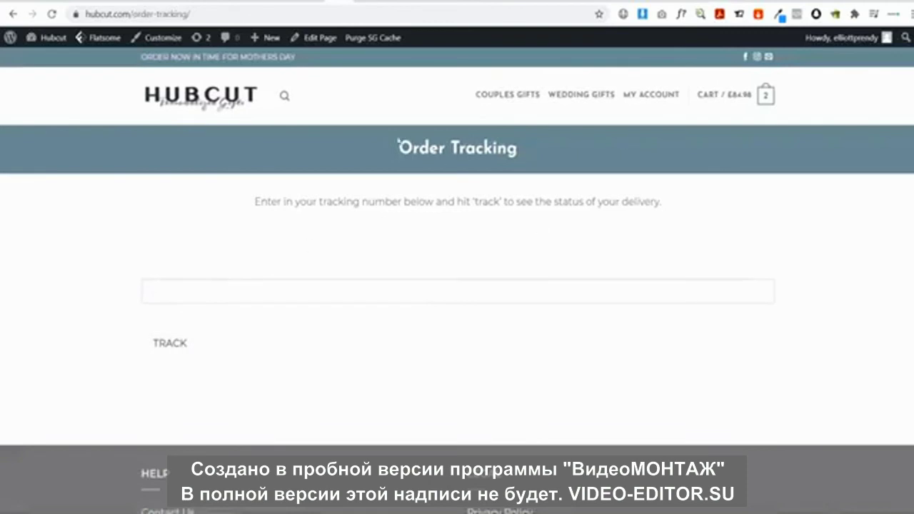
Preview the Order Tracking page in UX Builder at phone and tablet widths, then exit
{"action": "mouse_move", "coordinate": [330, 44]}
{"action": "left_click", "coordinate": [321, 63]}
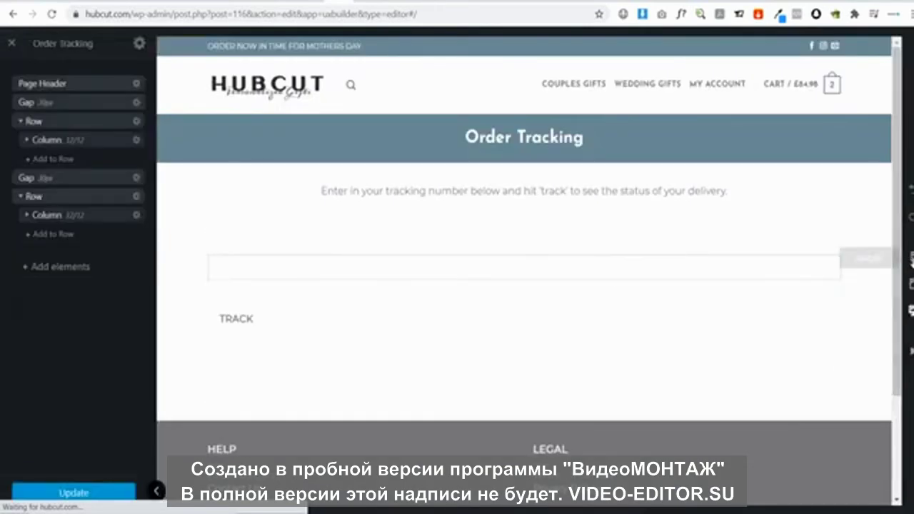
{"action": "left_click", "coordinate": [911, 258]}
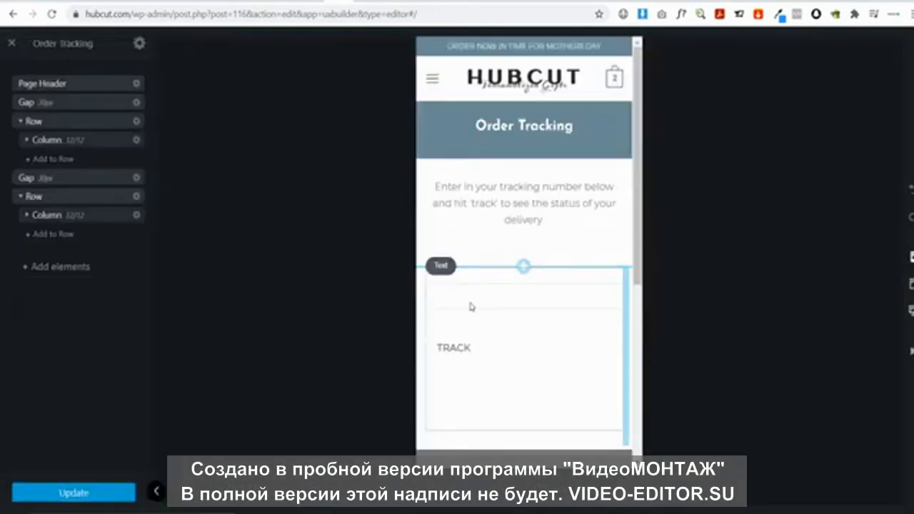
{"action": "left_click", "coordinate": [911, 284]}
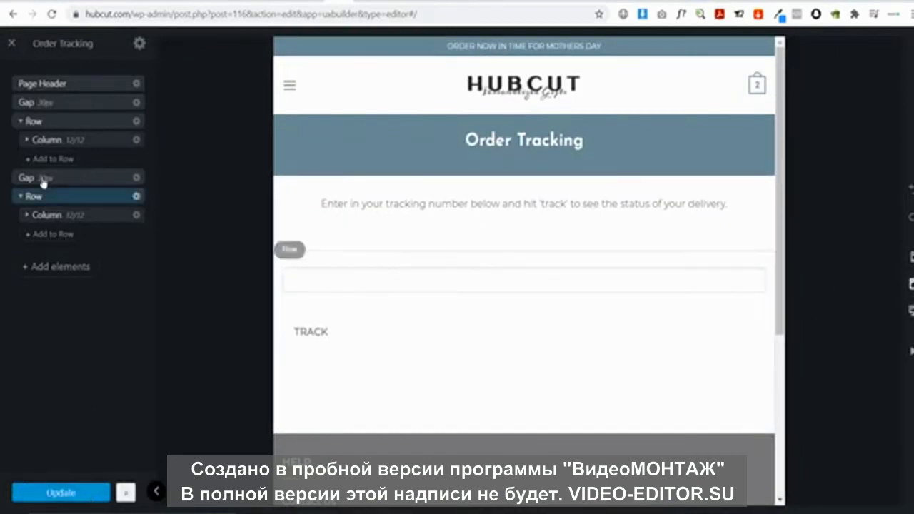
{"action": "left_click", "coordinate": [10, 47]}
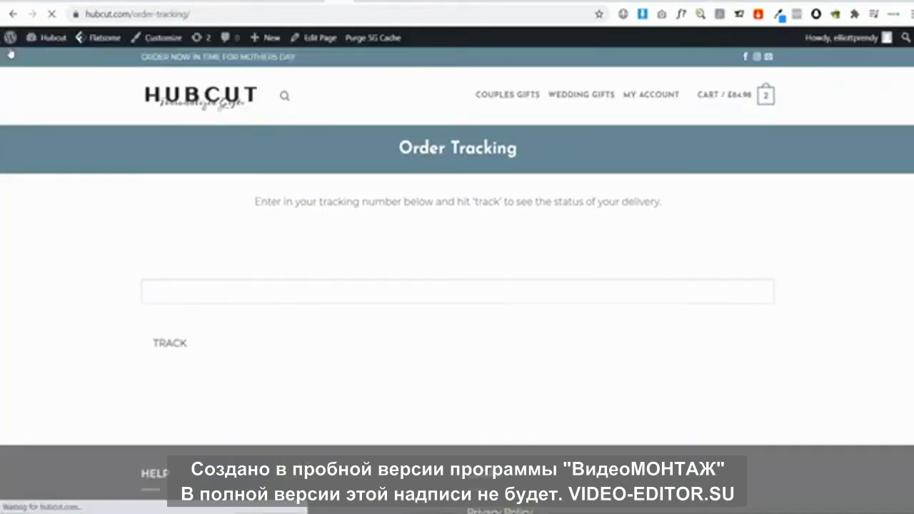
{"action": "scroll", "coordinate": [453, 330], "scroll_direction": "down", "scroll_amount": 2}
Open Privacy Policy in UX Builder, preview it at mobile width, save with Update, and exit
{"action": "left_click", "coordinate": [491, 365]}
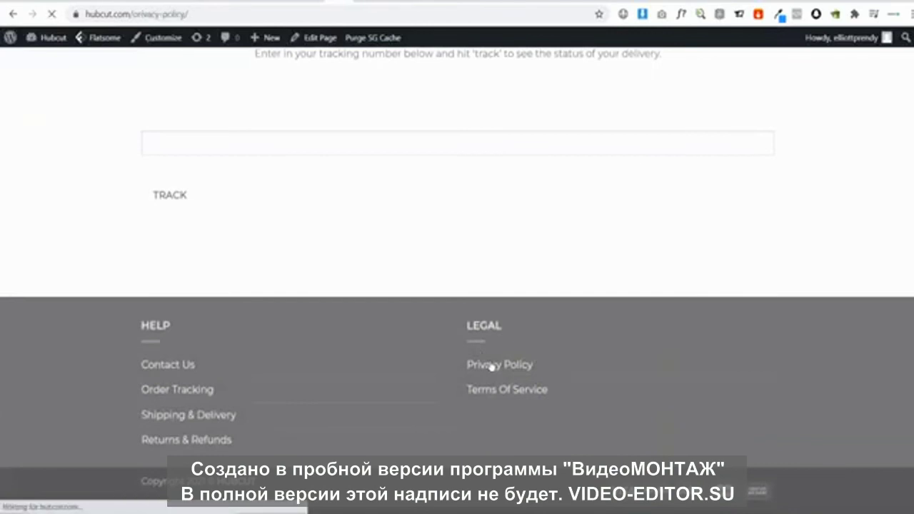
{"action": "mouse_move", "coordinate": [330, 39]}
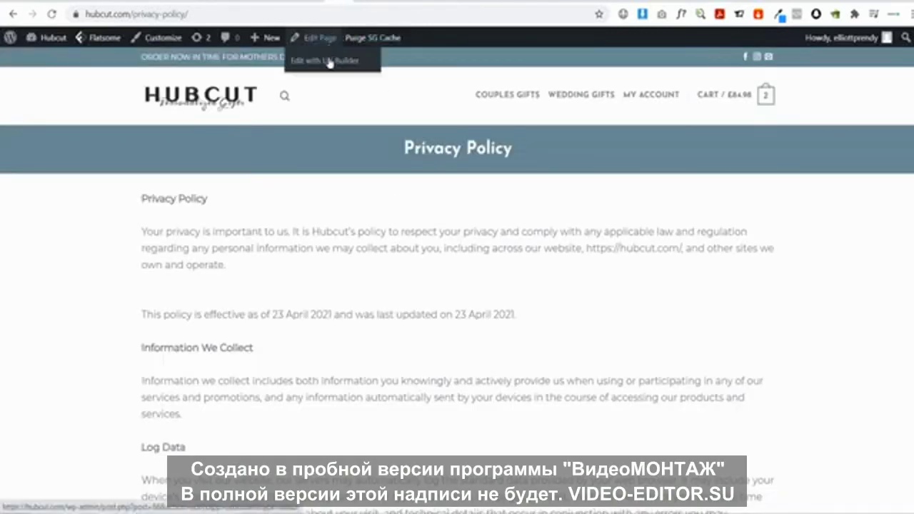
{"action": "left_click", "coordinate": [328, 62]}
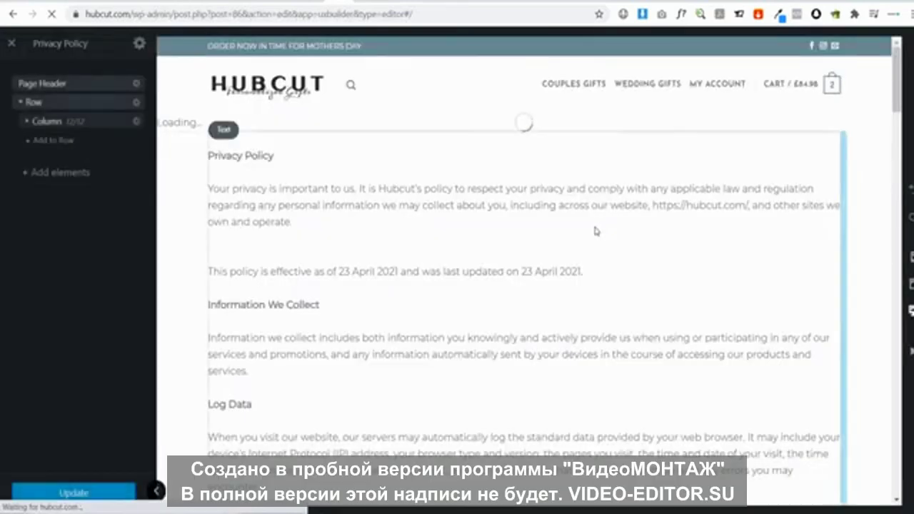
{"action": "left_click", "coordinate": [911, 257]}
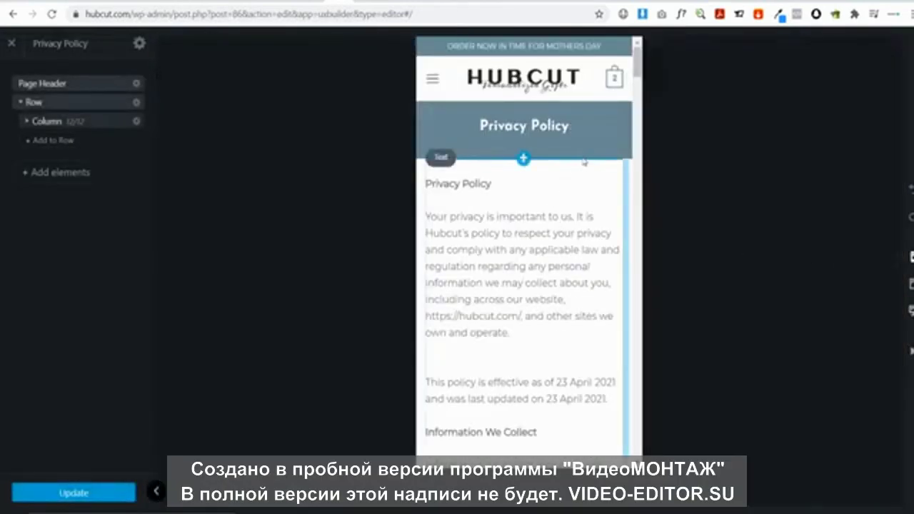
{"action": "scroll", "coordinate": [607, 234], "scroll_direction": "down", "scroll_amount": 5}
{"action": "scroll", "coordinate": [607, 234], "scroll_direction": "down", "scroll_amount": 10}
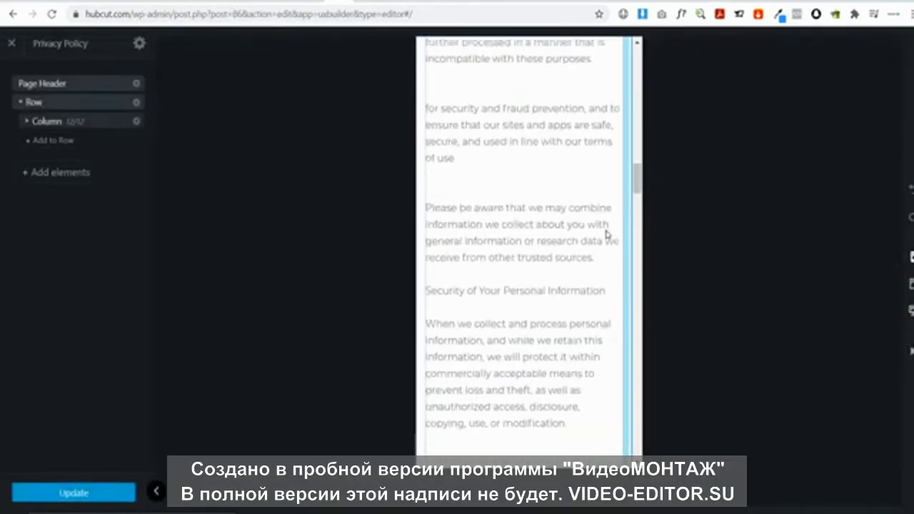
{"action": "left_click_drag", "start_coordinate": [636, 179], "coordinate": [643, 450]}
{"action": "scroll", "coordinate": [627, 178], "scroll_direction": "up", "scroll_amount": 15}
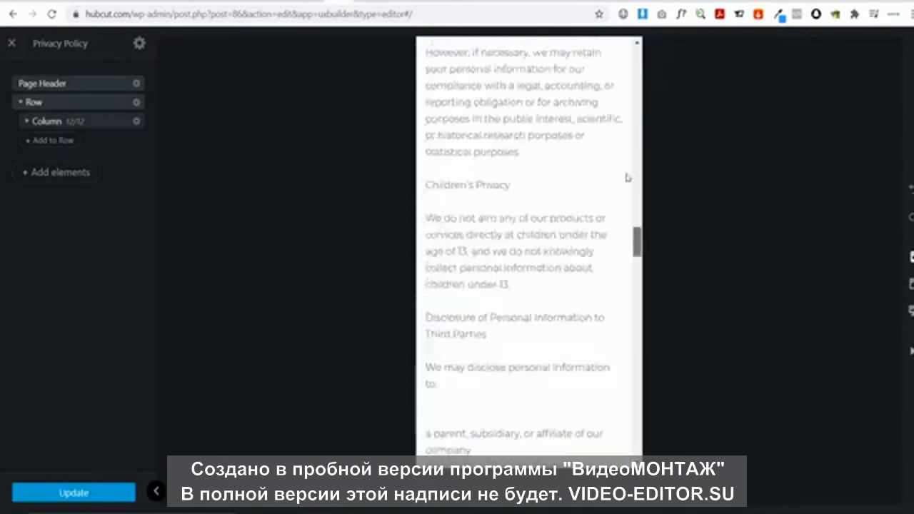
{"action": "left_click", "coordinate": [88, 495]}
{"action": "left_click", "coordinate": [12, 43]}
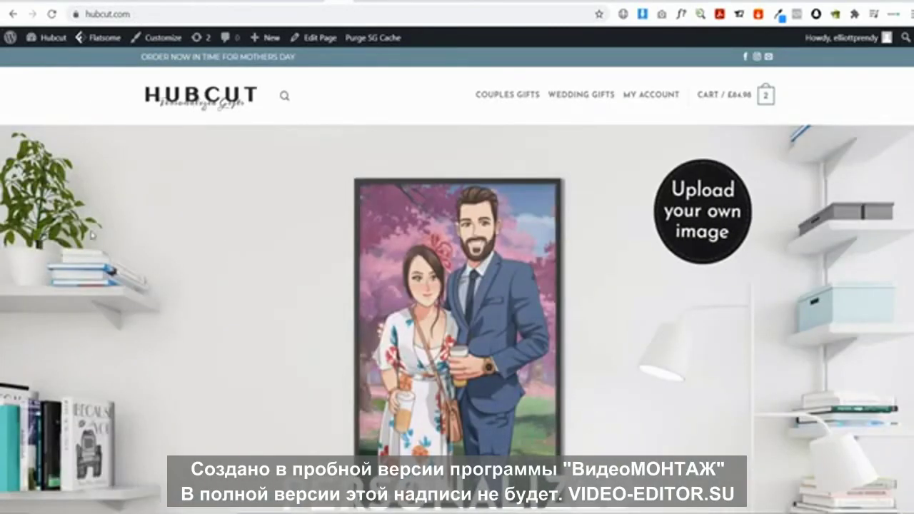
Scroll the storefront homepage, then go to the Dashboard from the Hubcut admin-bar menu
{"action": "scroll", "coordinate": [682, 233], "scroll_direction": "down", "scroll_amount": 6}
{"action": "scroll", "coordinate": [682, 233], "scroll_direction": "up", "scroll_amount": 4}
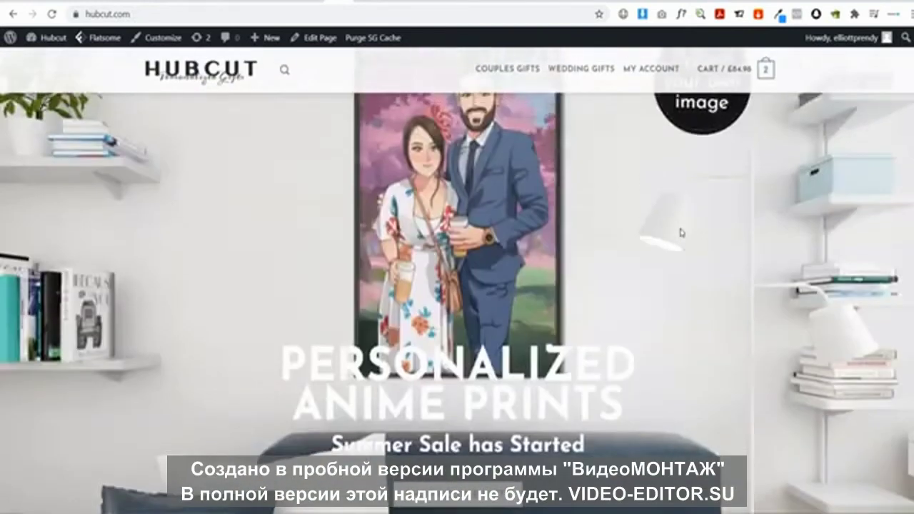
{"action": "scroll", "coordinate": [683, 233], "scroll_direction": "up", "scroll_amount": 2}
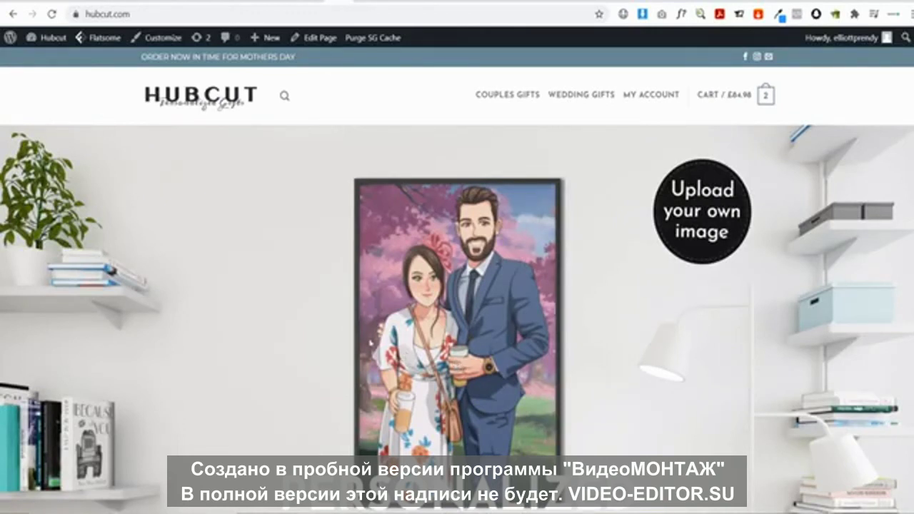
{"action": "mouse_move", "coordinate": [54, 44]}
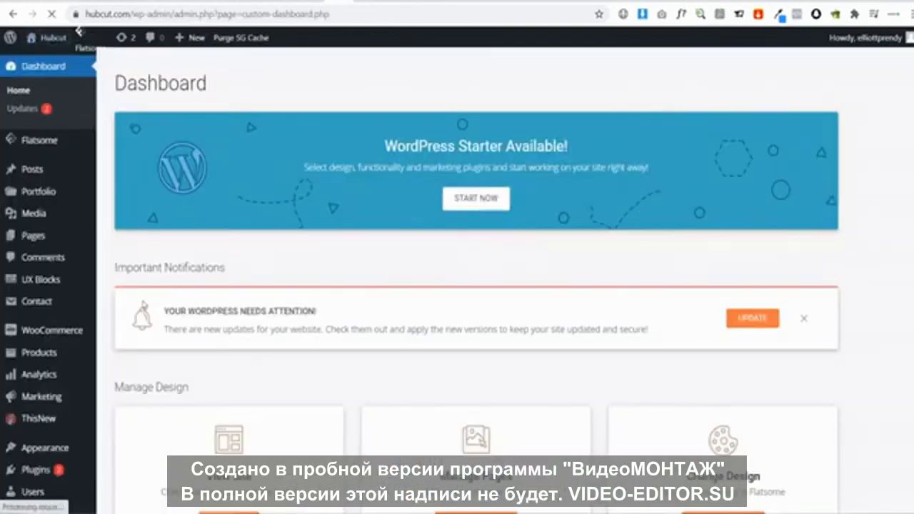
Create coupon 100off as a percentage discount of 100
{"action": "mouse_move", "coordinate": [54, 398]}
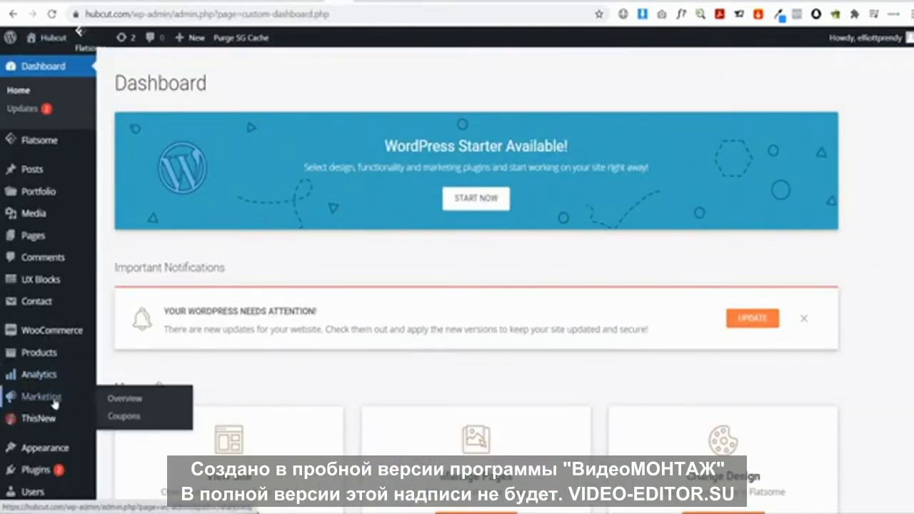
{"action": "left_click", "coordinate": [126, 416]}
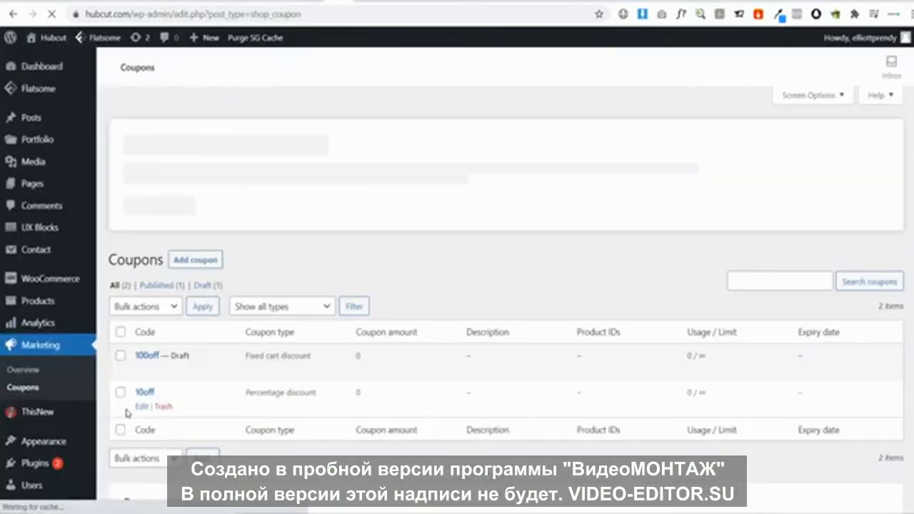
{"action": "left_click", "coordinate": [193, 253]}
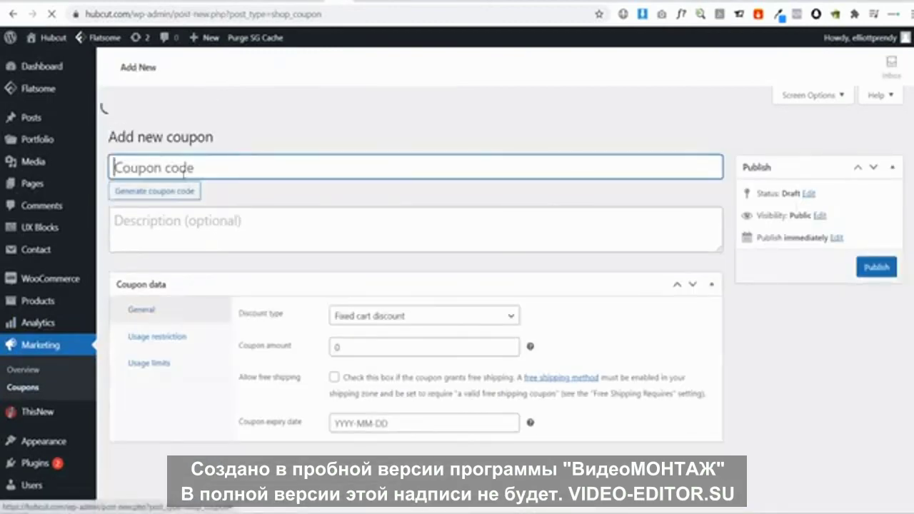
{"action": "type", "text": "100off"}
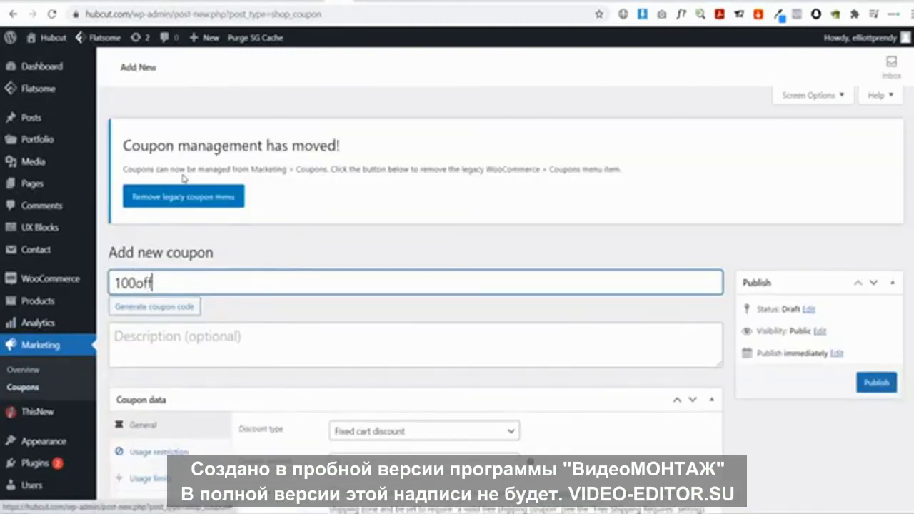
{"action": "scroll", "coordinate": [355, 284], "scroll_direction": "down", "scroll_amount": 1}
{"action": "left_click", "coordinate": [362, 368]}
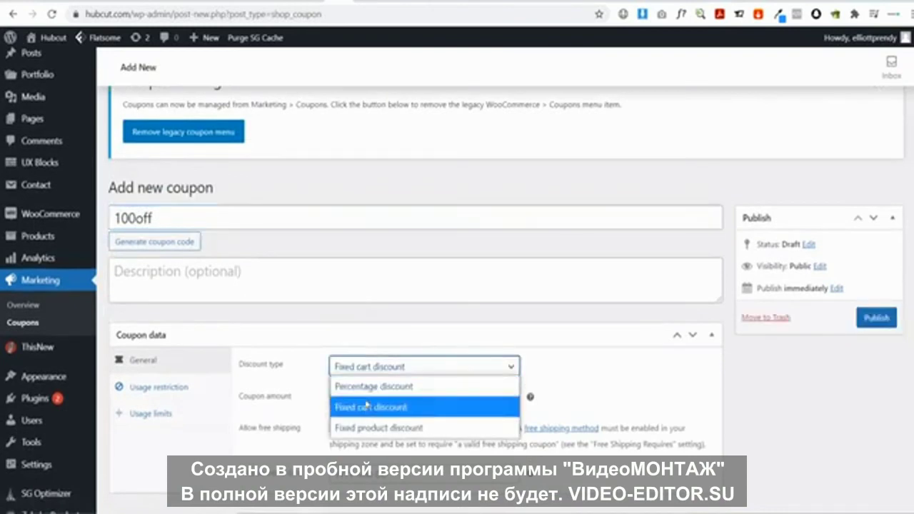
{"action": "left_click", "coordinate": [357, 386]}
{"action": "left_click", "coordinate": [331, 397]}
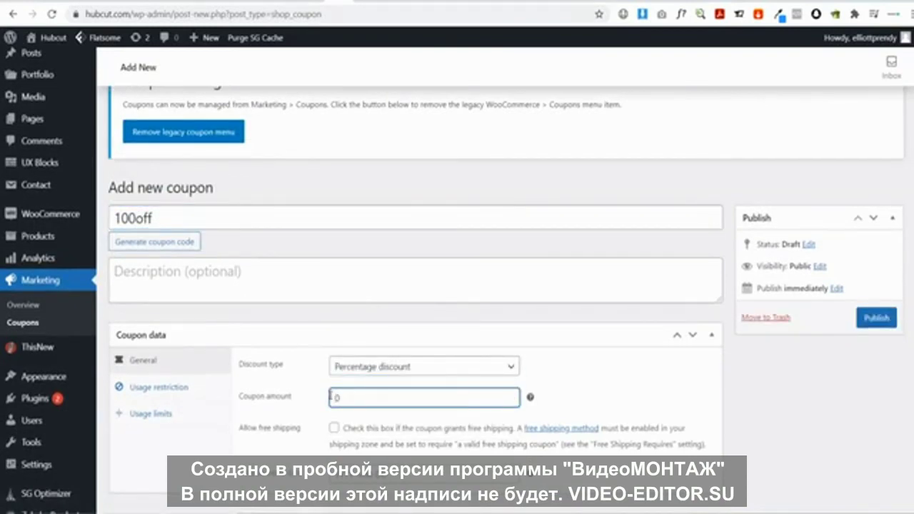
{"action": "type", "text": "100"}
Limit the coupon to 1 use per coupon and 1 per user, then publish it
{"action": "scroll", "coordinate": [331, 397], "scroll_direction": "down", "scroll_amount": 1}
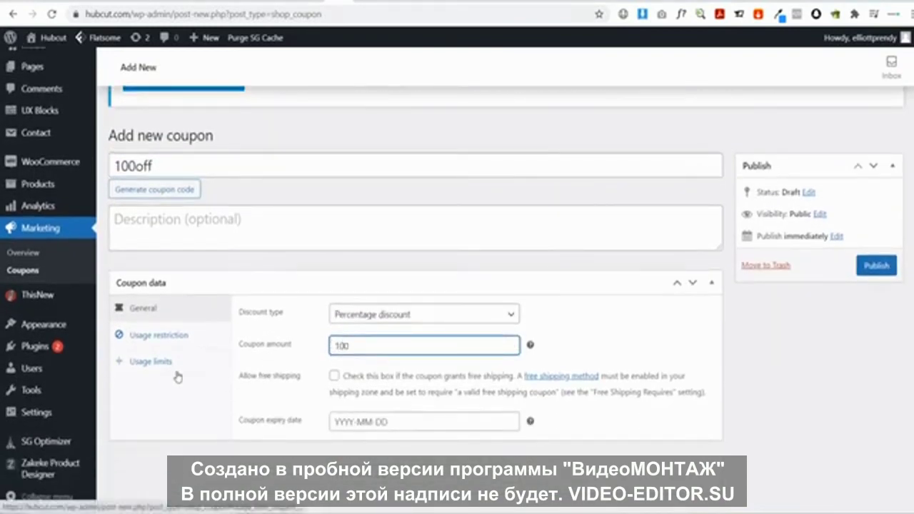
{"action": "left_click", "coordinate": [143, 361]}
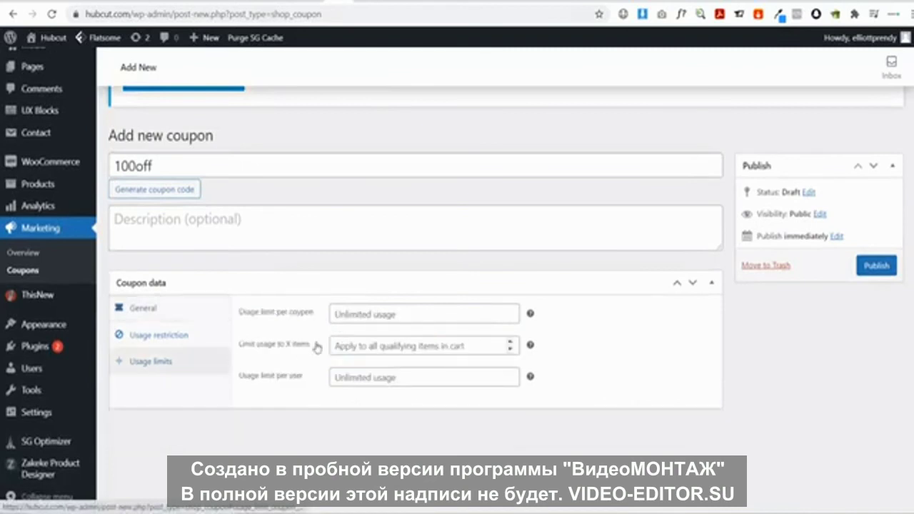
{"action": "left_click", "coordinate": [369, 316]}
{"action": "type", "text": "1"}
{"action": "left_click", "coordinate": [372, 377]}
{"action": "type", "text": "1"}
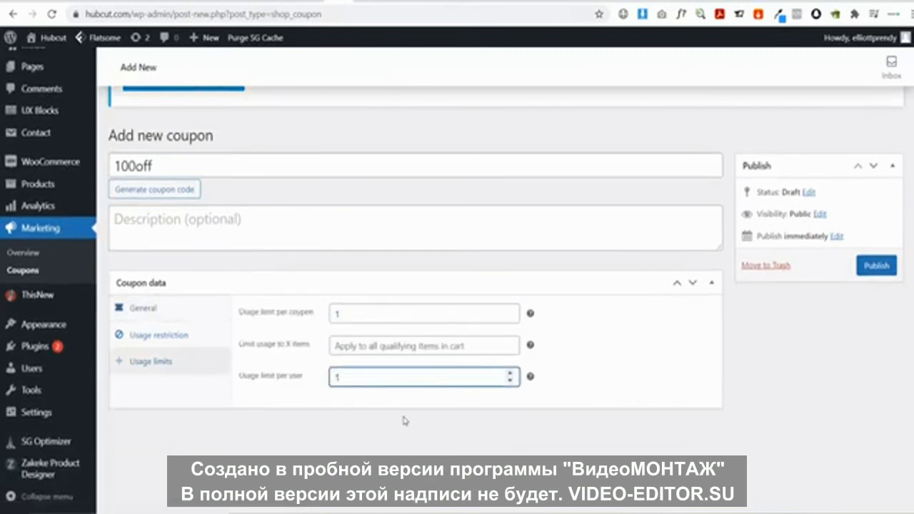
{"action": "left_click", "coordinate": [877, 267]}
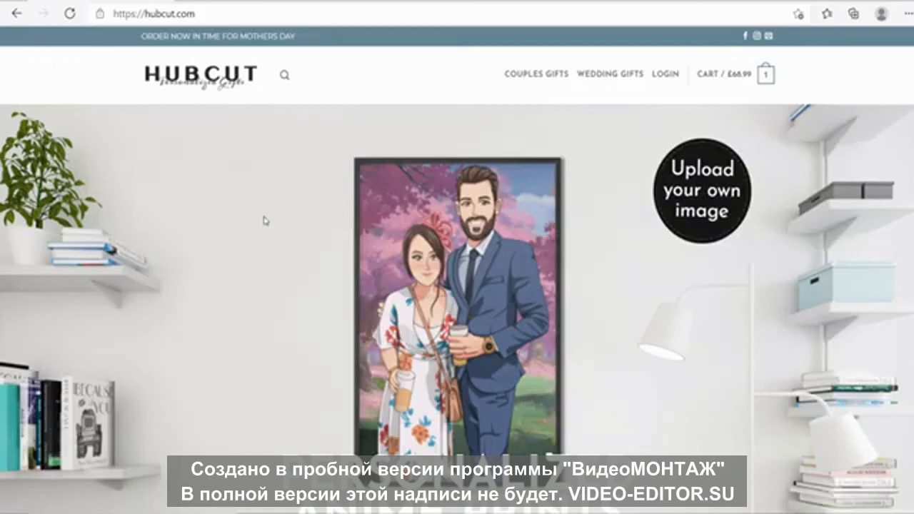
Open the Personalized Wooden Plaque product from the couples gifts carousel and start customizing
{"action": "scroll", "coordinate": [240, 190], "scroll_direction": "down", "scroll_amount": 10}
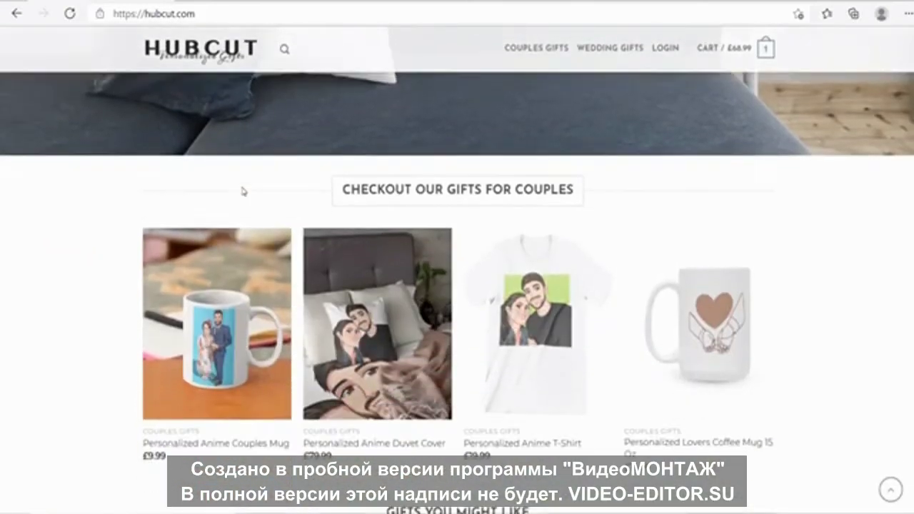
{"action": "left_click", "coordinate": [144, 314]}
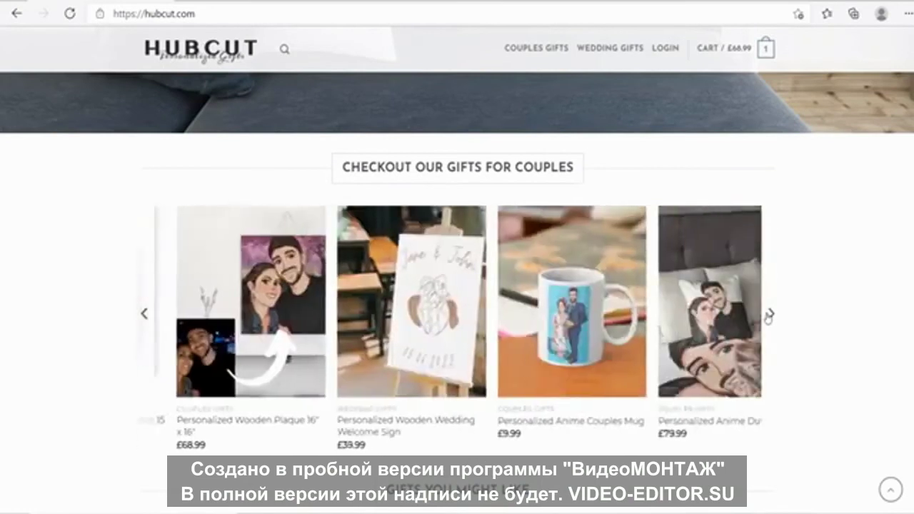
{"action": "left_click", "coordinate": [215, 301]}
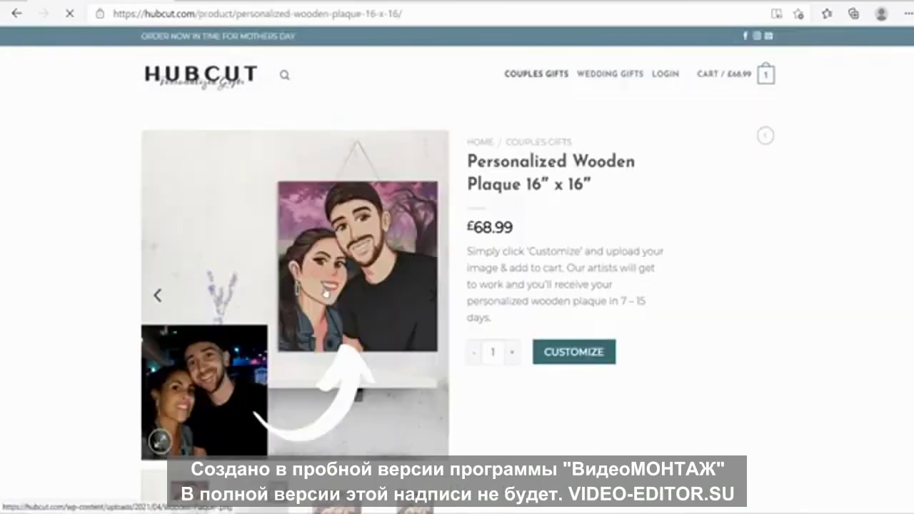
{"action": "left_click", "coordinate": [573, 362]}
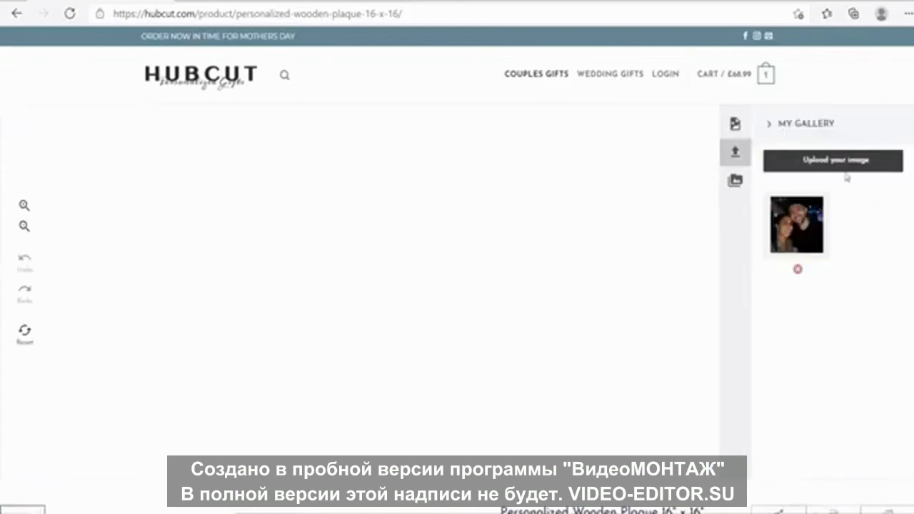
Upload the IMG-20201012-WA0000 photo and enlarge it to fill the plaque
{"action": "left_click", "coordinate": [847, 169]}
{"action": "left_click", "coordinate": [861, 198]}
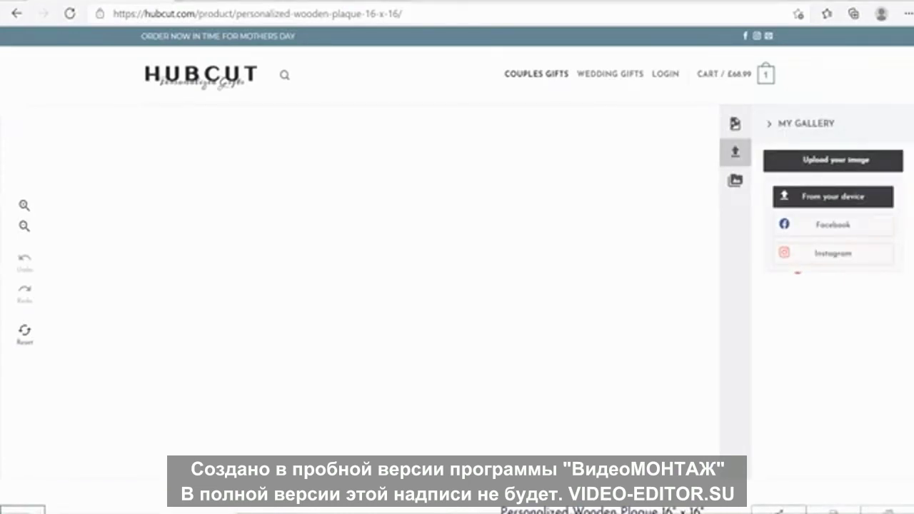
{"action": "scroll", "coordinate": [400, 193], "scroll_direction": "down", "scroll_amount": 5}
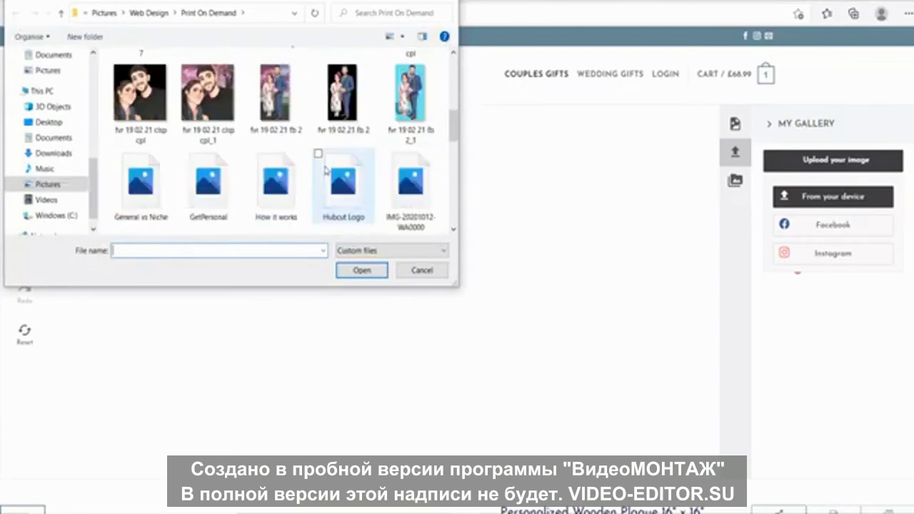
{"action": "left_click", "coordinate": [400, 203]}
{"action": "left_click", "coordinate": [362, 271]}
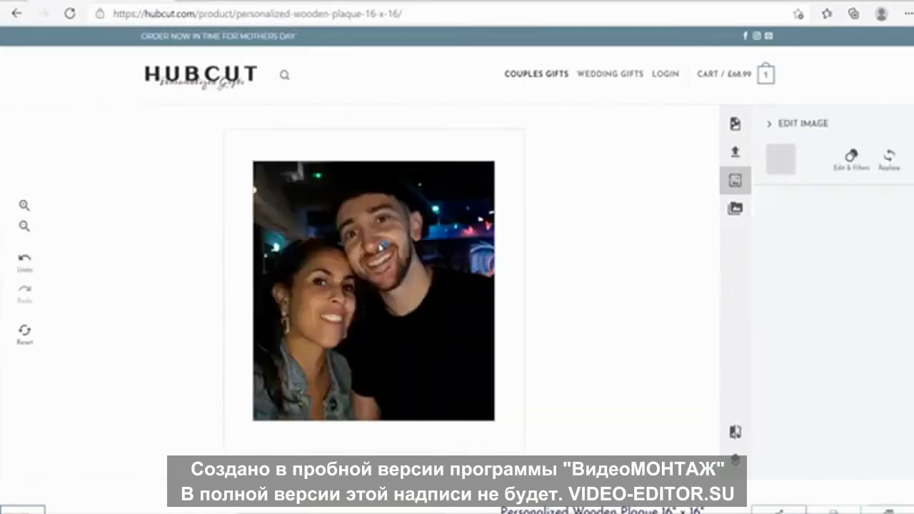
{"action": "left_click_drag", "start_coordinate": [503, 430], "coordinate": [531, 458]}
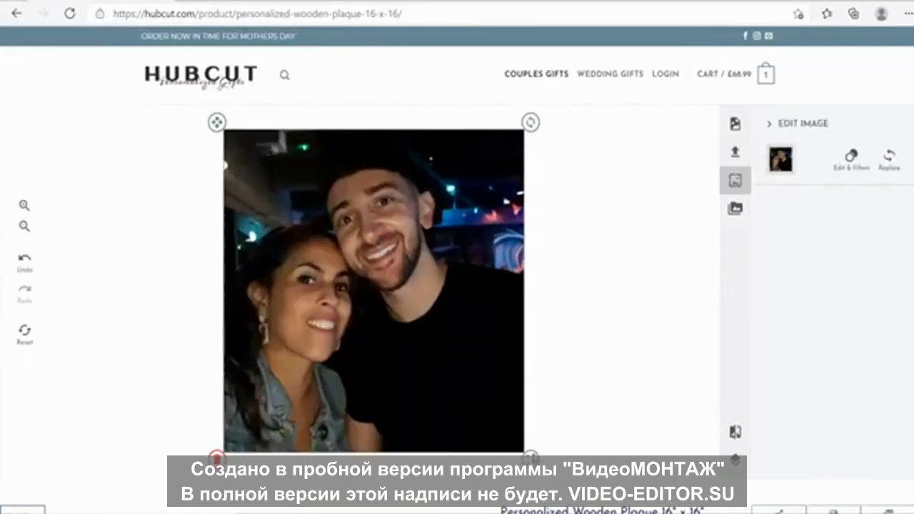
Add the customized 16" x 16" plaque to the cart and proceed to checkout
{"action": "scroll", "coordinate": [553, 393], "scroll_direction": "down", "scroll_amount": 2}
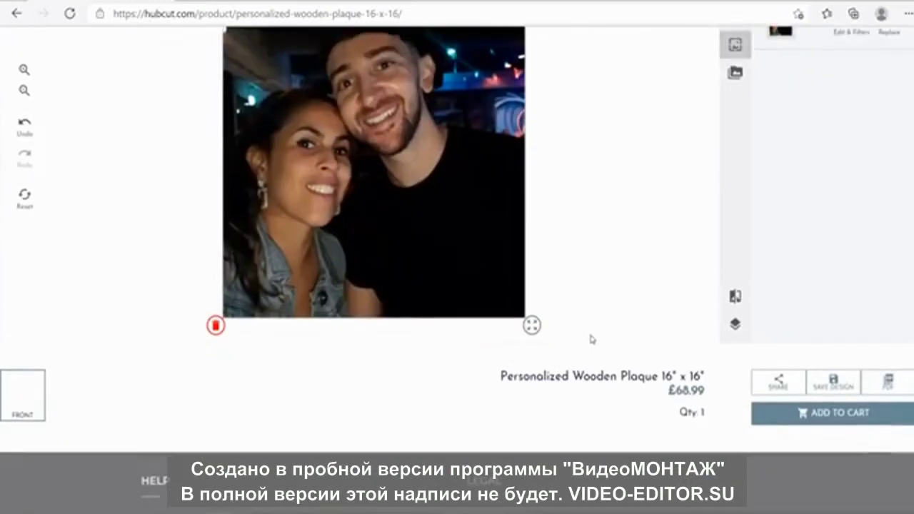
{"action": "left_click", "coordinate": [834, 404]}
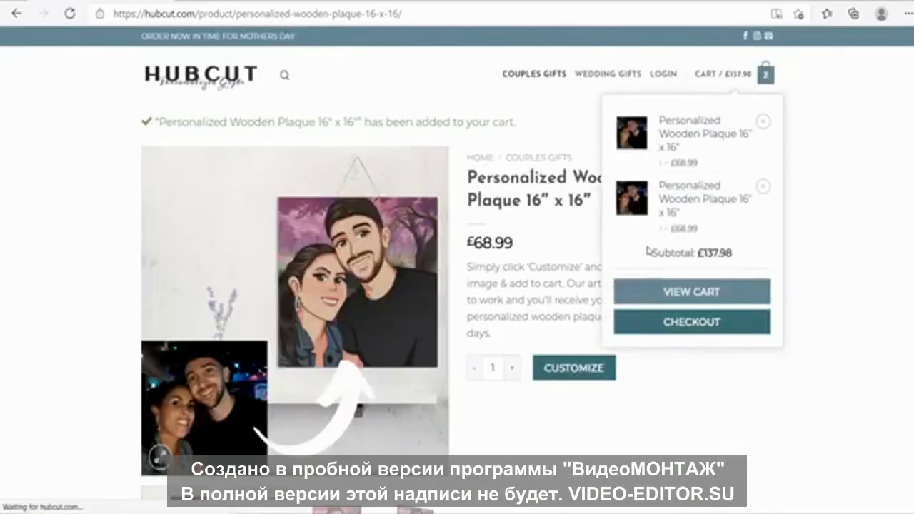
{"action": "left_click", "coordinate": [691, 322]}
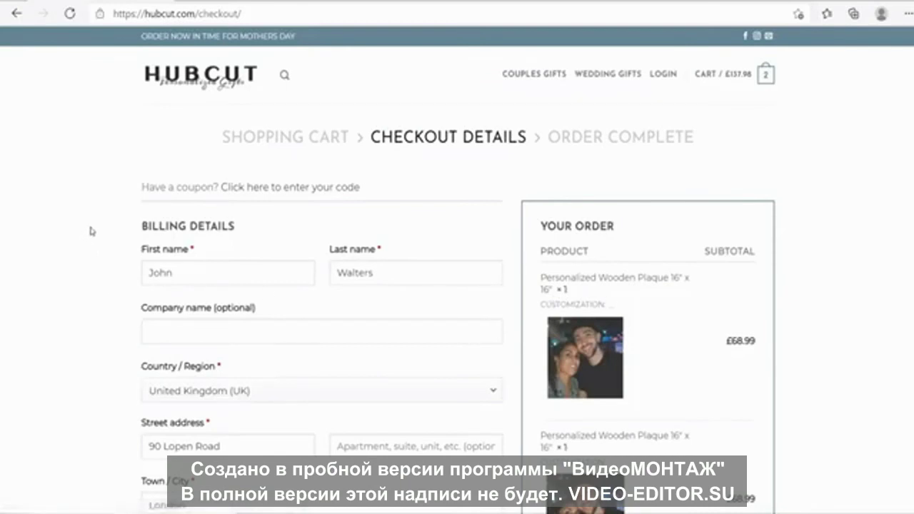
Apply the 100off coupon at checkout, cancelling the £137.98 subtotal
{"action": "scroll", "coordinate": [90, 231], "scroll_direction": "down", "scroll_amount": 3}
{"action": "scroll", "coordinate": [91, 231], "scroll_direction": "down", "scroll_amount": 3}
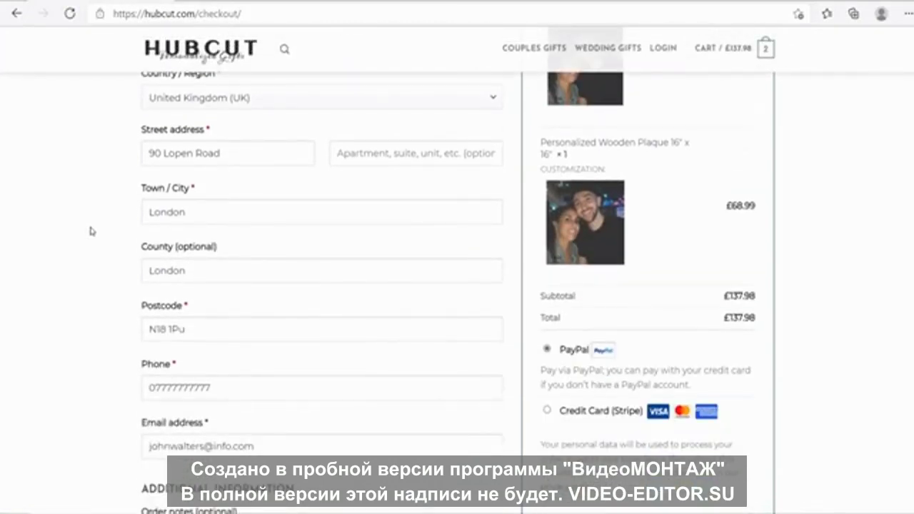
{"action": "scroll", "coordinate": [90, 231], "scroll_direction": "up", "scroll_amount": 6}
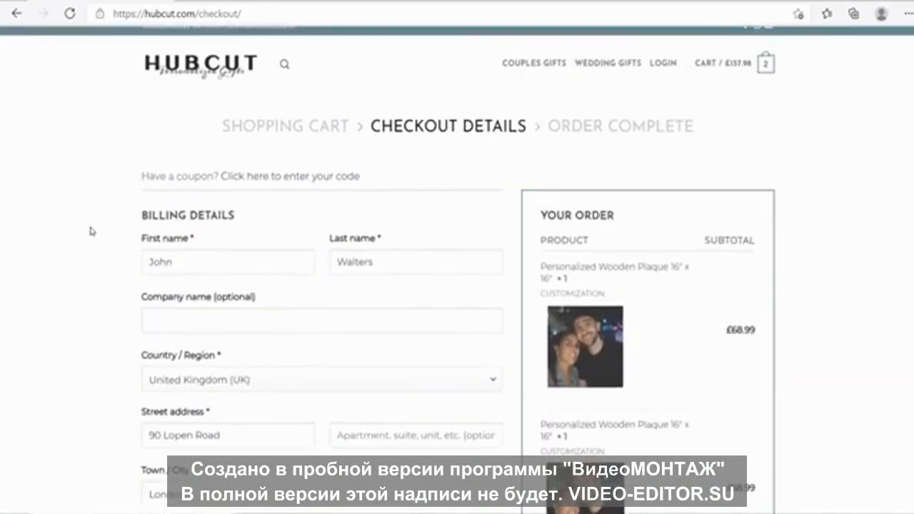
{"action": "left_click", "coordinate": [285, 190]}
{"action": "left_click", "coordinate": [202, 240]}
{"action": "type", "text": "100off"}
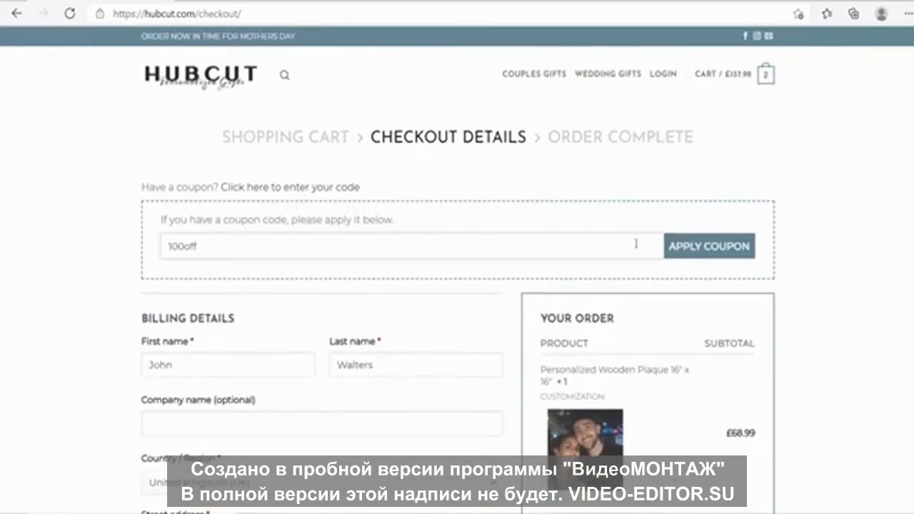
{"action": "left_click", "coordinate": [675, 246]}
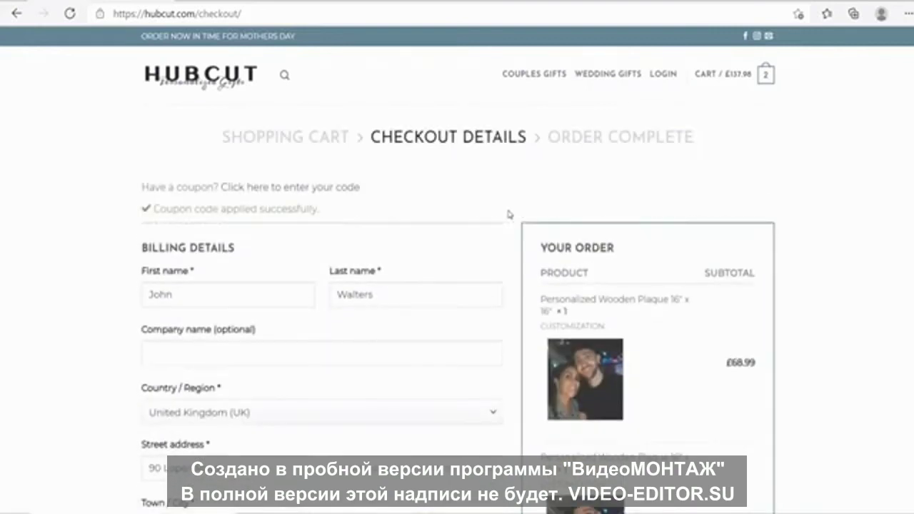
Place the discounted £0.00 order
{"action": "scroll", "coordinate": [286, 300], "scroll_direction": "down", "scroll_amount": 2}
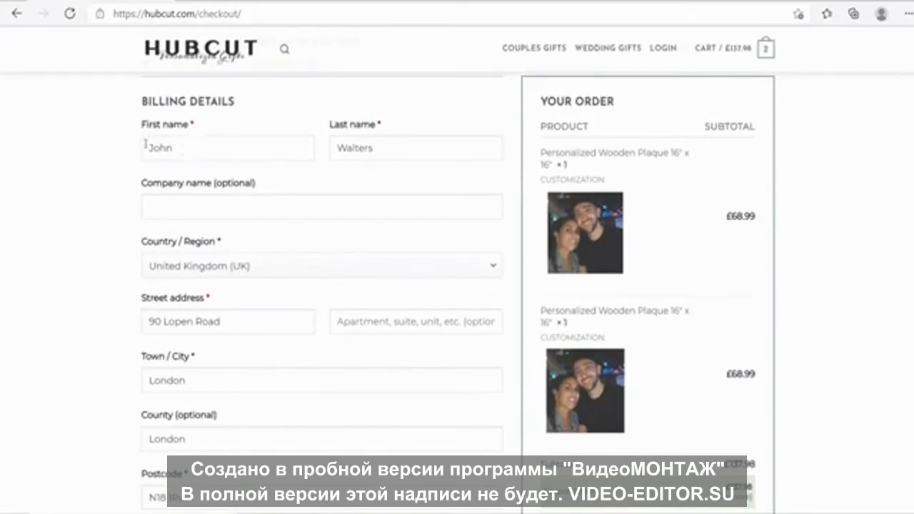
{"action": "scroll", "coordinate": [243, 298], "scroll_direction": "down", "scroll_amount": 2}
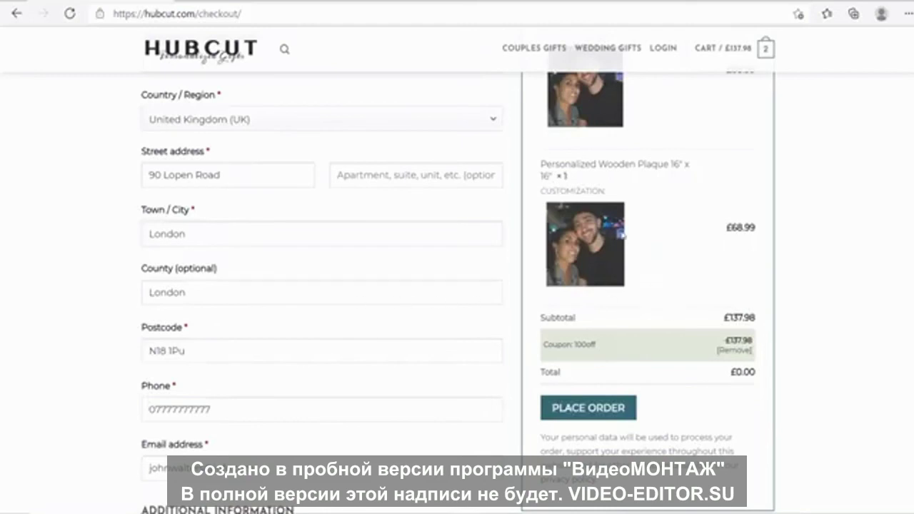
{"action": "scroll", "coordinate": [622, 234], "scroll_direction": "up", "scroll_amount": 3}
{"action": "scroll", "coordinate": [747, 259], "scroll_direction": "down", "scroll_amount": 2}
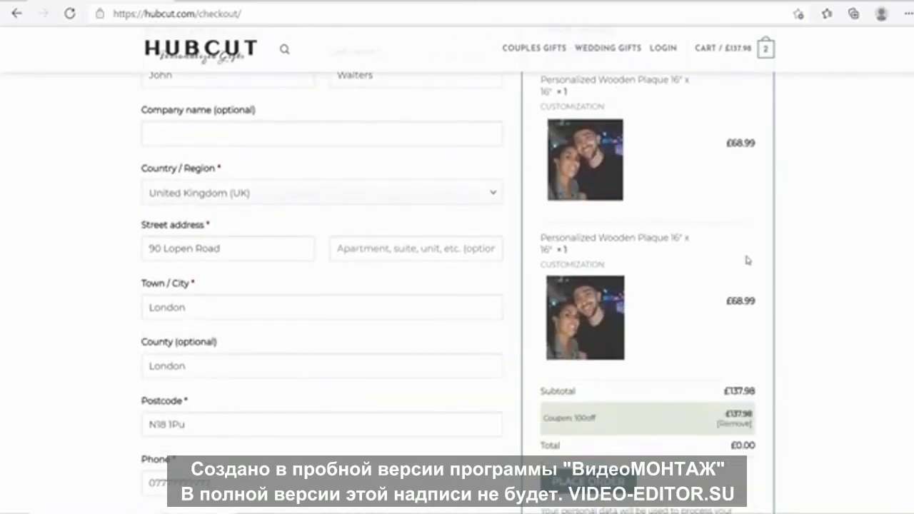
{"action": "scroll", "coordinate": [747, 259], "scroll_direction": "down", "scroll_amount": 1}
{"action": "left_click", "coordinate": [598, 416]}
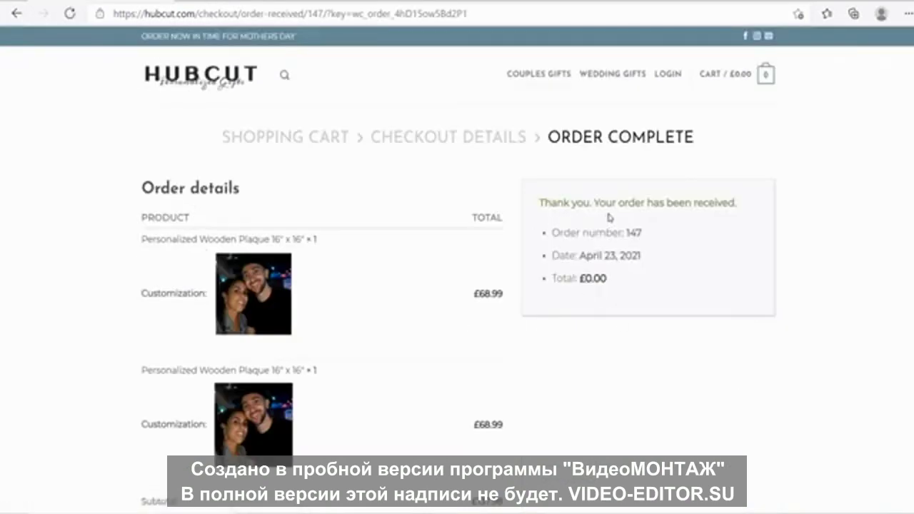
Review the order-received confirmation, highlighting its order number and date
{"action": "left_click_drag", "start_coordinate": [562, 234], "coordinate": [653, 238]}
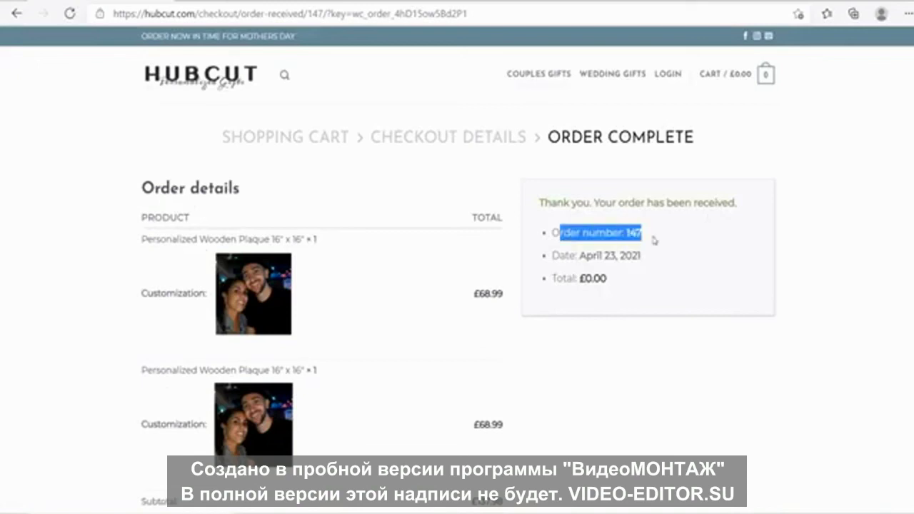
{"action": "left_click", "coordinate": [662, 250]}
{"action": "left_click_drag", "start_coordinate": [582, 258], "coordinate": [646, 259]}
{"action": "left_click", "coordinate": [663, 261]}
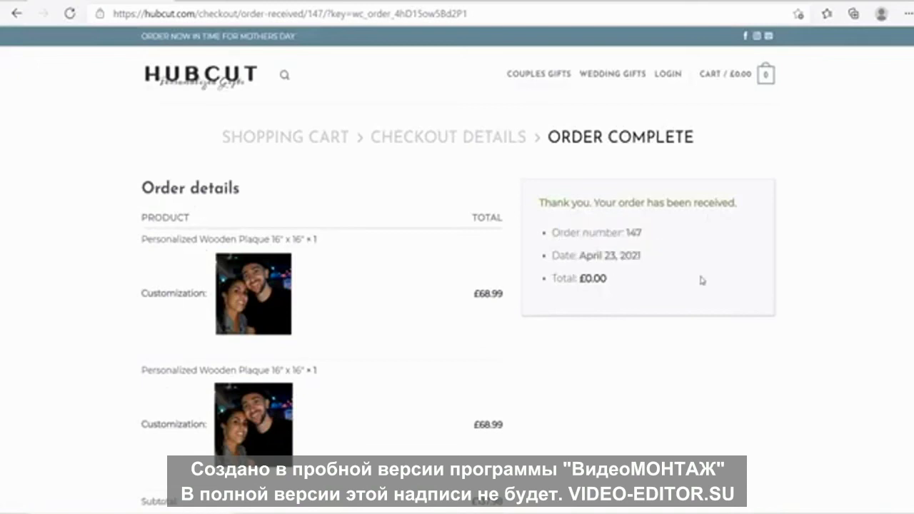
{"action": "scroll", "coordinate": [606, 265], "scroll_direction": "down", "scroll_amount": 1}
{"action": "scroll", "coordinate": [633, 210], "scroll_direction": "down", "scroll_amount": 3}
{"action": "scroll", "coordinate": [602, 210], "scroll_direction": "up", "scroll_amount": 4}
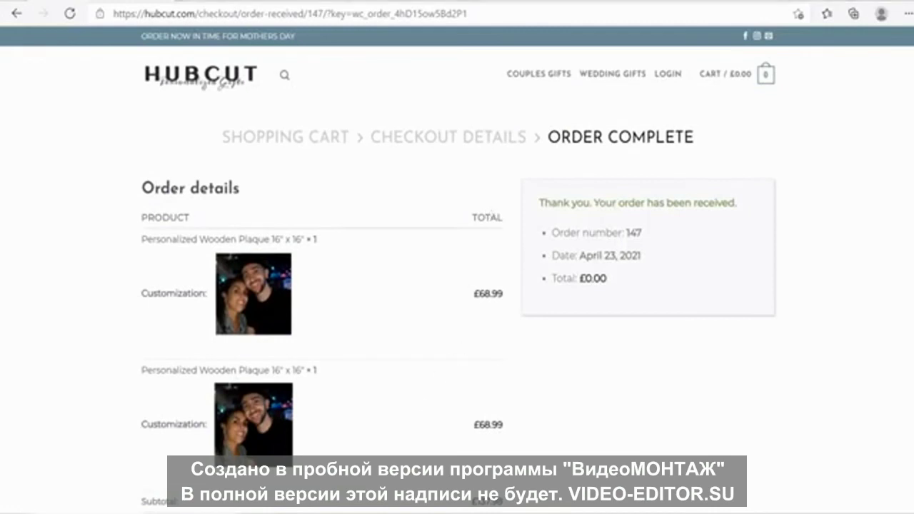
{"action": "mouse_move", "coordinate": [316, 511]}
{"action": "left_click", "coordinate": [314, 438]}
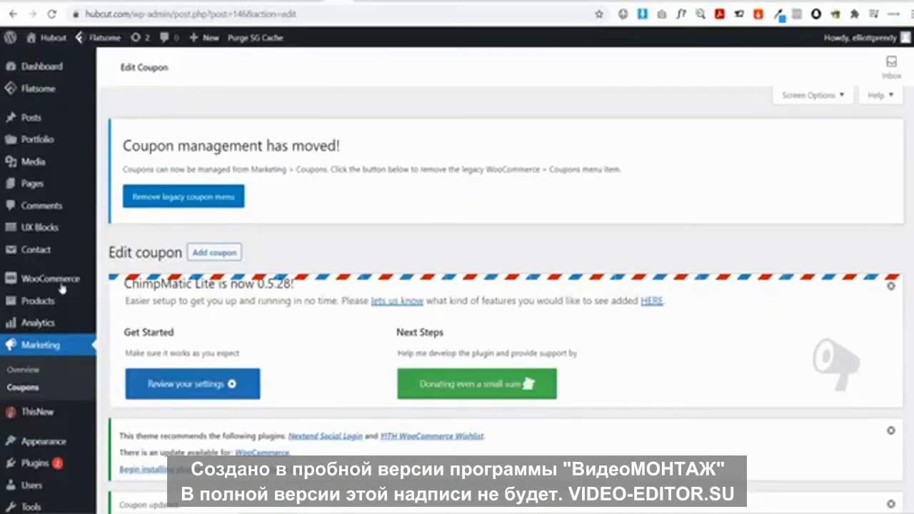
Open order #147 from WooCommerce Orders and scroll to its two Personalized Wooden Plaque 16" x 16" items
{"action": "mouse_move", "coordinate": [62, 287]}
{"action": "left_click", "coordinate": [119, 300]}
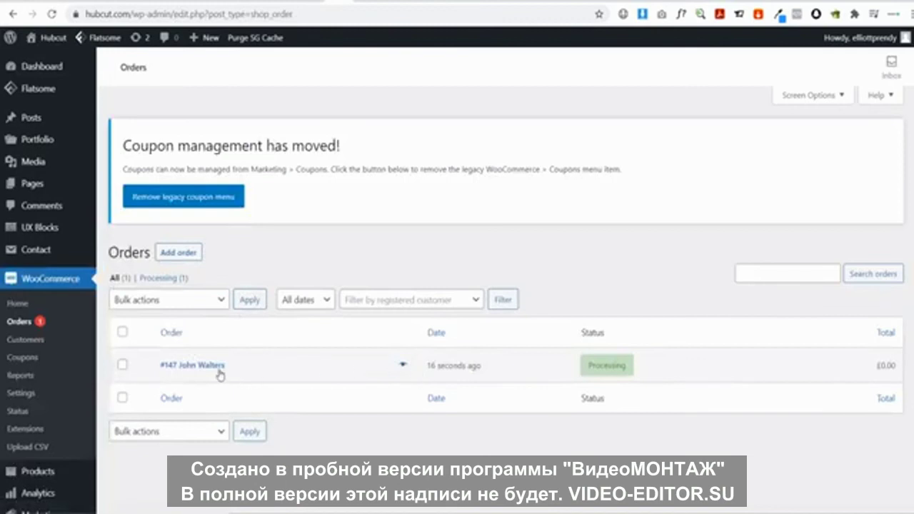
{"action": "left_click", "coordinate": [218, 371]}
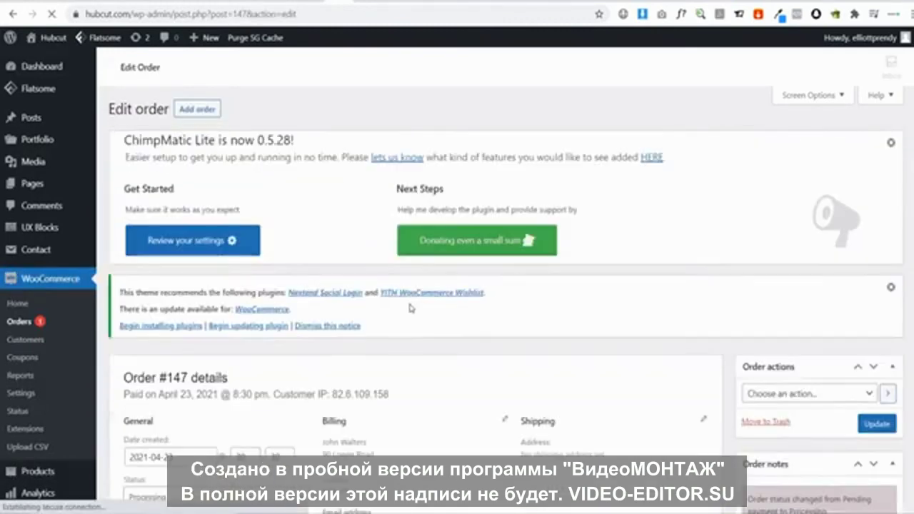
{"action": "scroll", "coordinate": [414, 297], "scroll_direction": "down", "scroll_amount": 10}
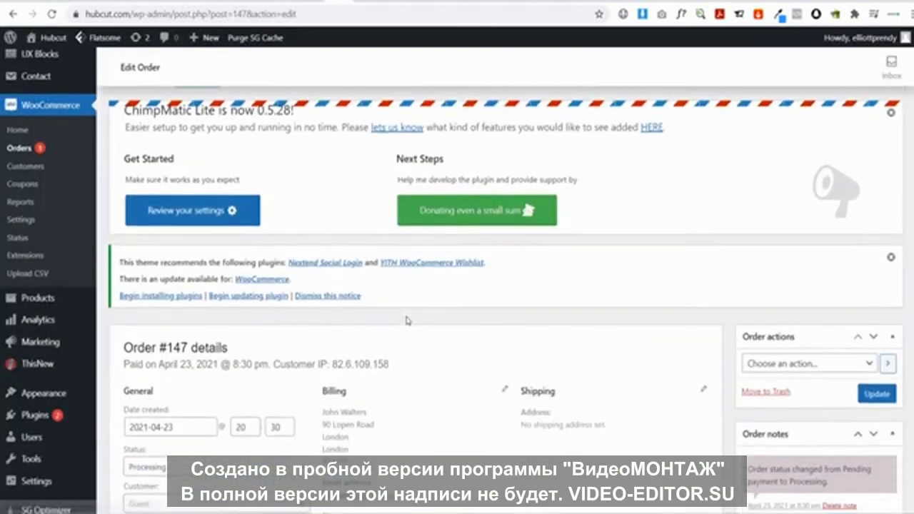
{"action": "scroll", "coordinate": [407, 321], "scroll_direction": "down", "scroll_amount": 2}
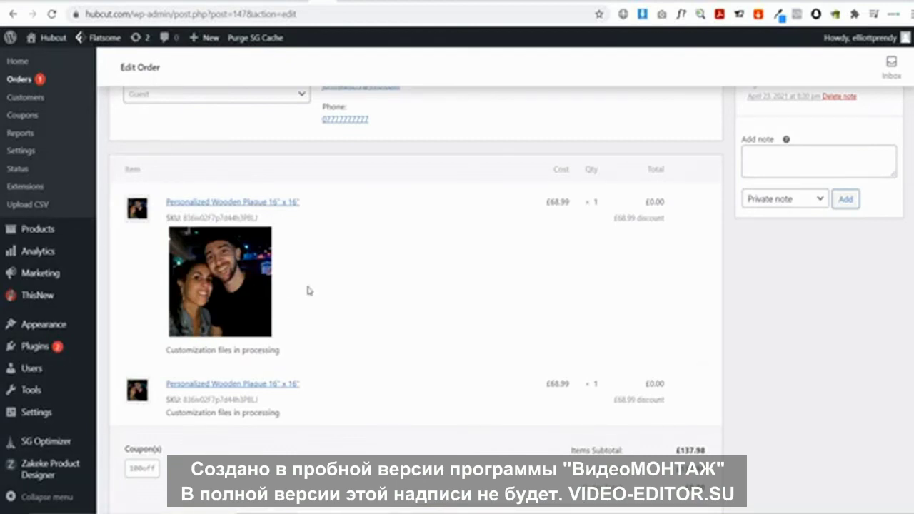
Save the customer's enlarged plaque photo as a PNG named '#Order 147'
{"action": "left_click", "coordinate": [239, 277]}
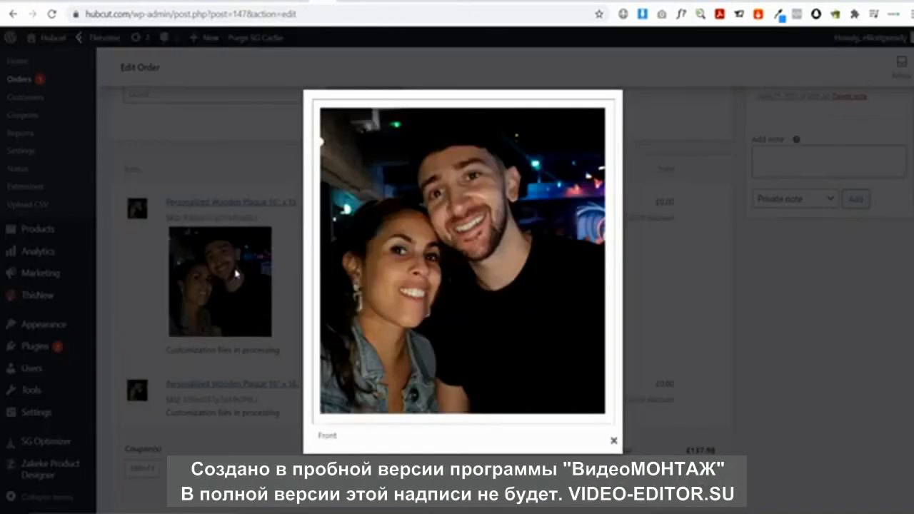
{"action": "right_click", "coordinate": [472, 277]}
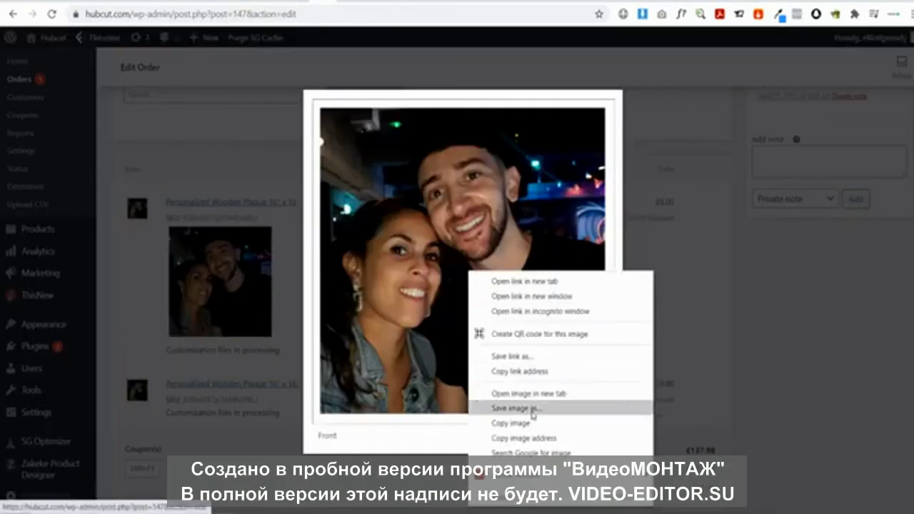
{"action": "left_click", "coordinate": [532, 415]}
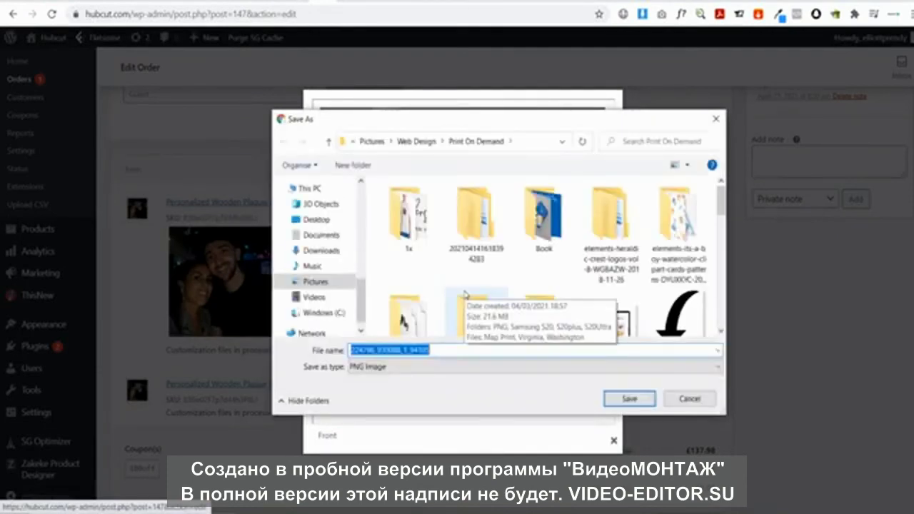
{"action": "type", "text": "#Order 147"}
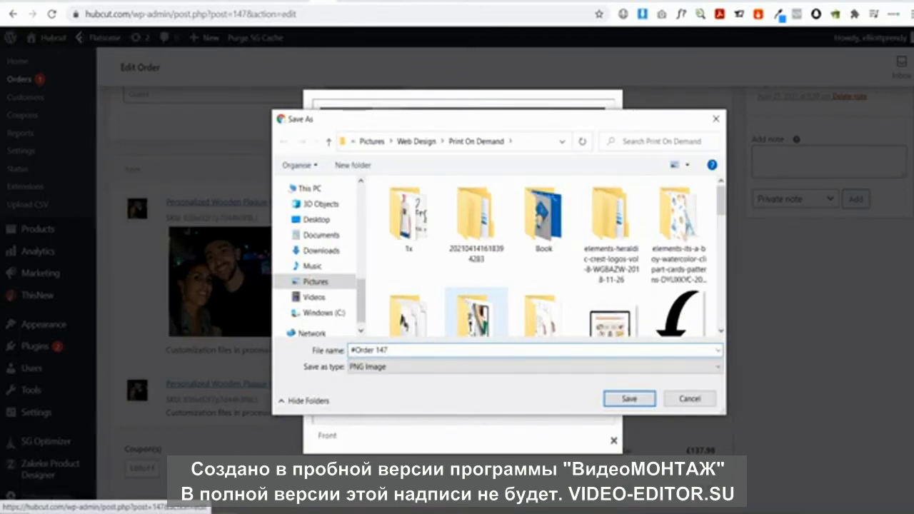
{"action": "key", "text": "Return"}
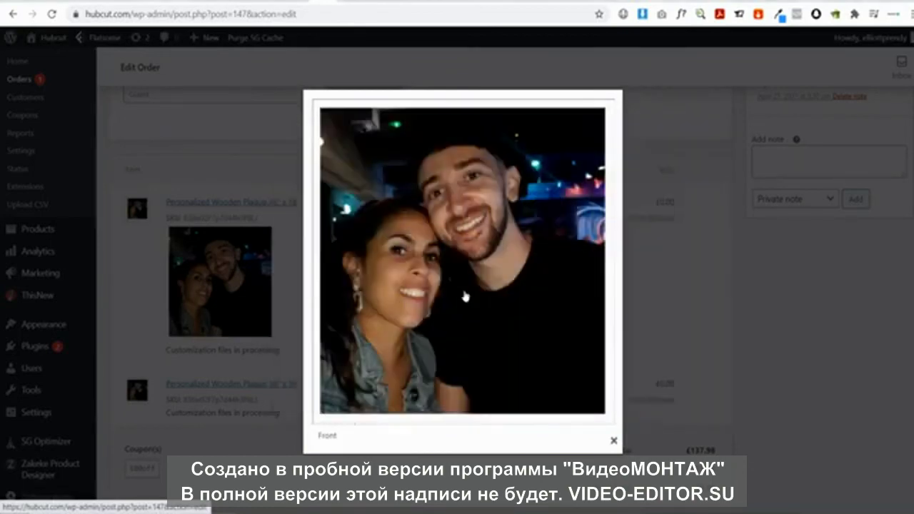
{"action": "left_click", "coordinate": [613, 424]}
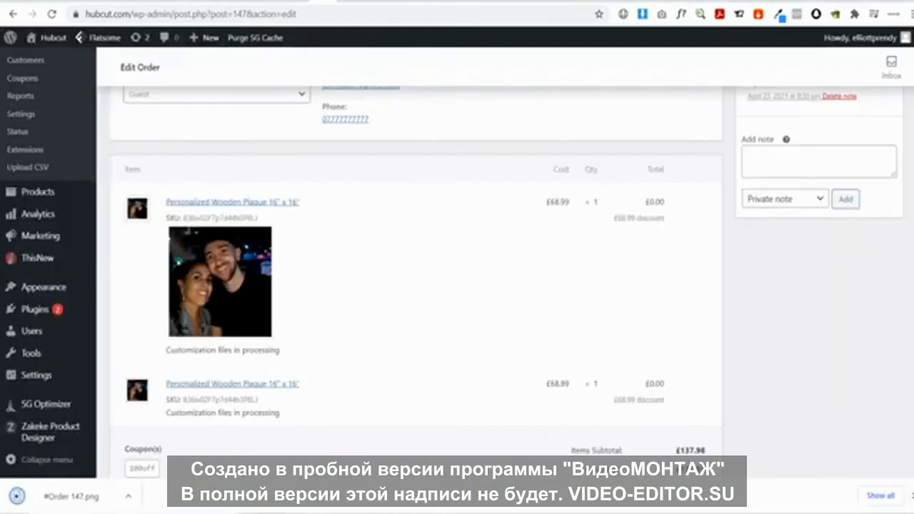
{"action": "scroll", "coordinate": [437, 223], "scroll_direction": "up", "scroll_amount": 4}
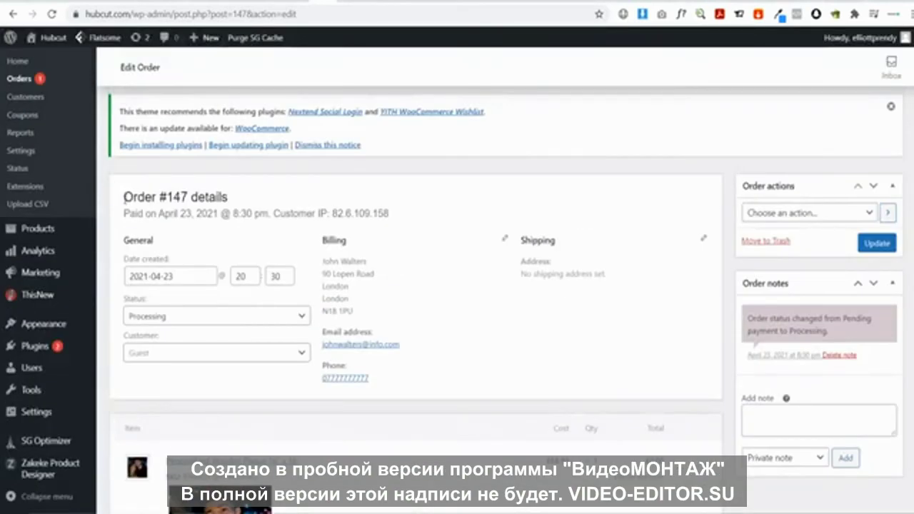
{"action": "left_click_drag", "start_coordinate": [124, 201], "coordinate": [194, 198]}
{"action": "left_click", "coordinate": [150, 192]}
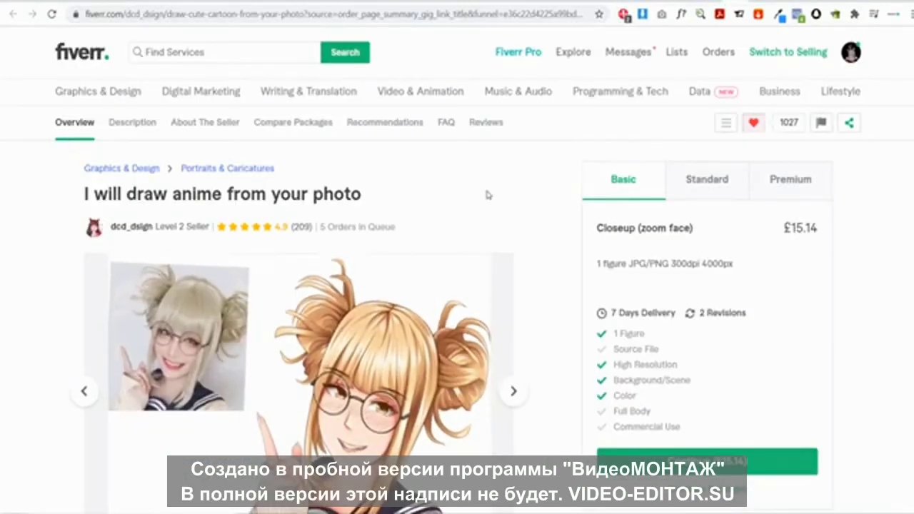
Scroll through the 'I will draw anime from your photo' Fiverr gig
{"action": "scroll", "coordinate": [421, 193], "scroll_direction": "down", "scroll_amount": 1}
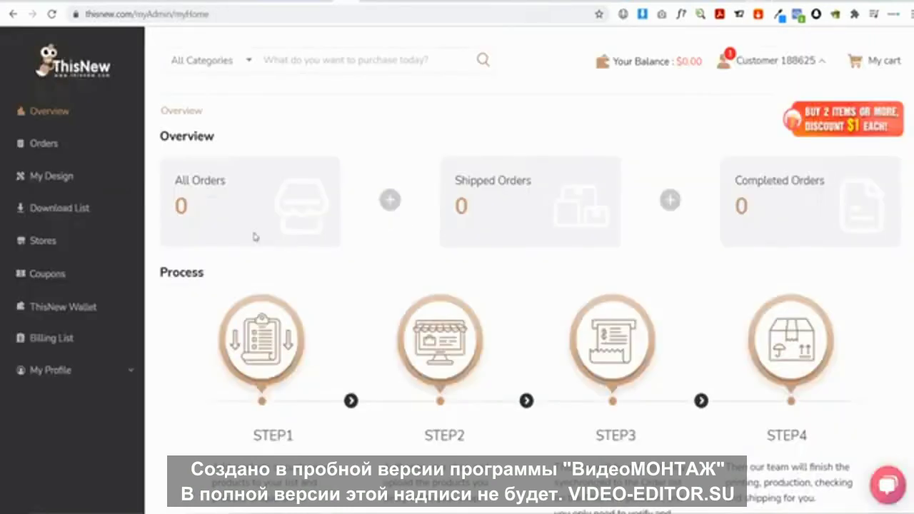
Open the Custom Sign Wooden Plaque 16" x 16" from My Design for redesign in the Design tab
{"action": "left_click", "coordinate": [51, 177]}
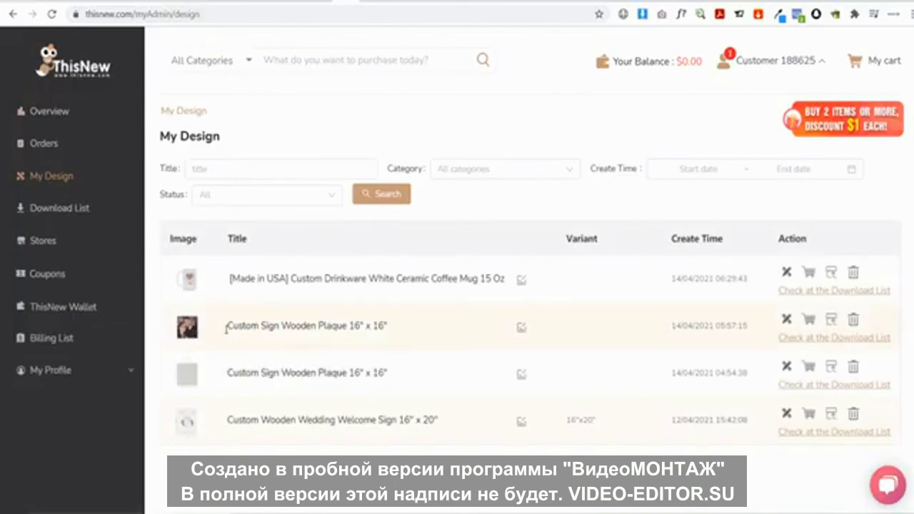
{"action": "left_click", "coordinate": [787, 322]}
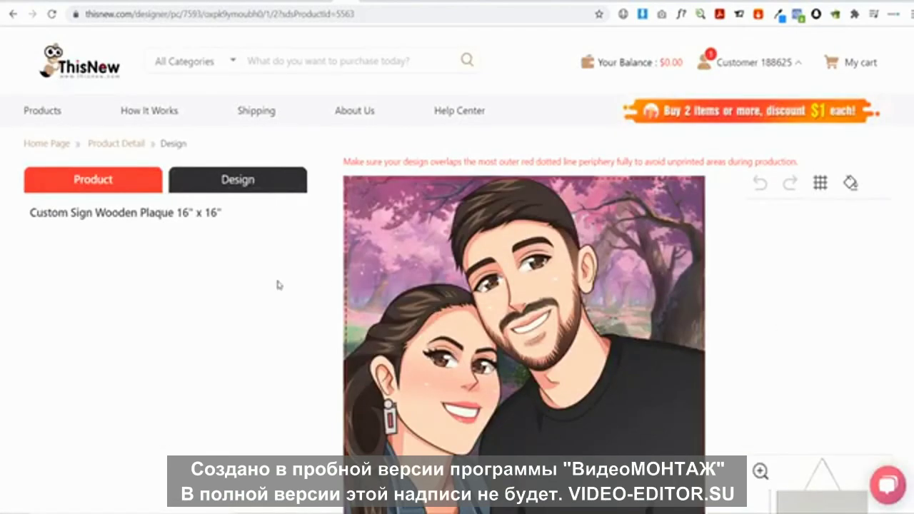
{"action": "left_click", "coordinate": [230, 179]}
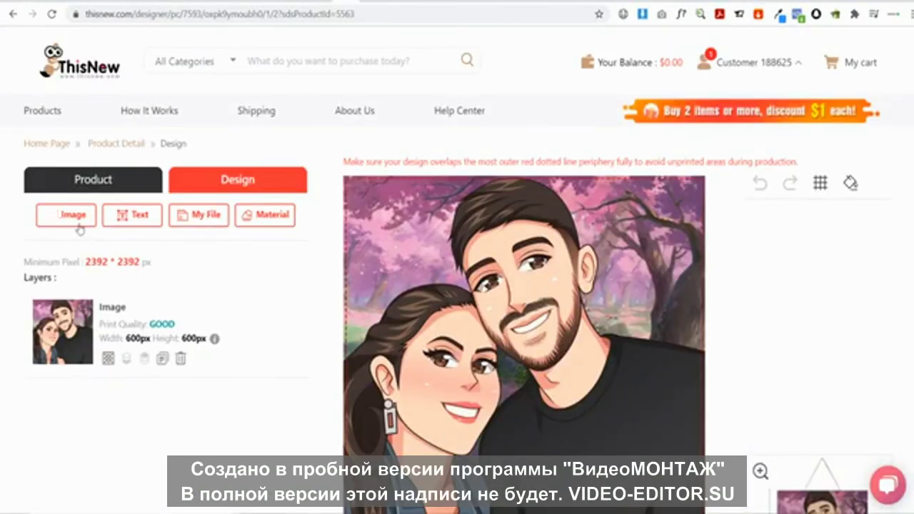
Add the anime-style couple artwork as an image on the plaque
{"action": "left_click", "coordinate": [70, 218]}
{"action": "scroll", "coordinate": [547, 253], "scroll_direction": "down", "scroll_amount": 5}
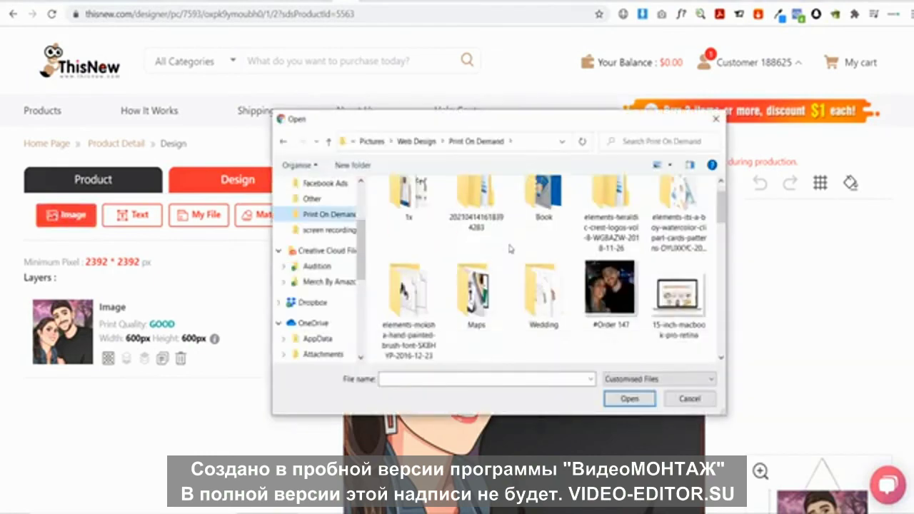
{"action": "scroll", "coordinate": [545, 255], "scroll_direction": "down", "scroll_amount": 1}
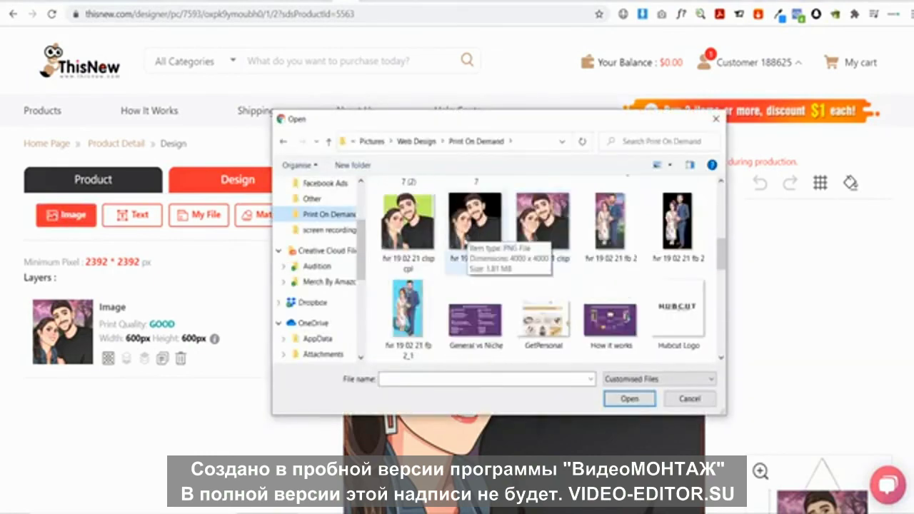
{"action": "left_click", "coordinate": [474, 234]}
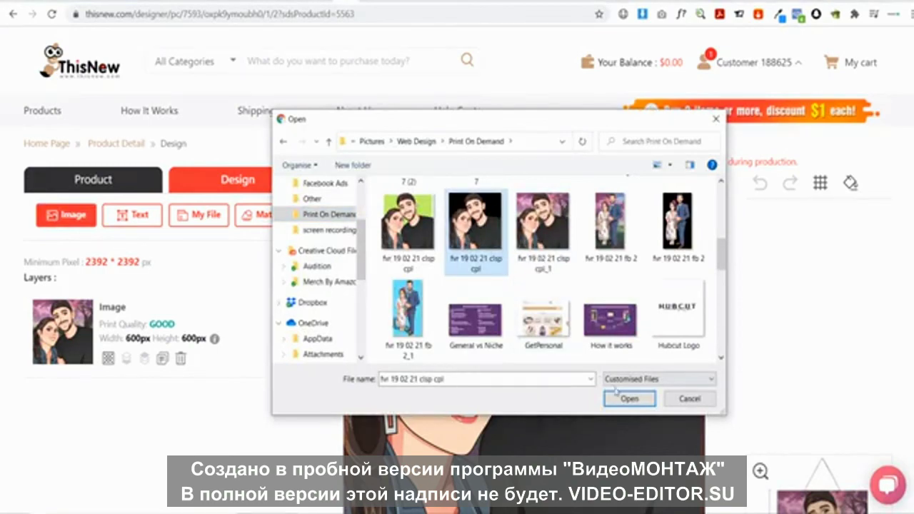
{"action": "left_click", "coordinate": [619, 397]}
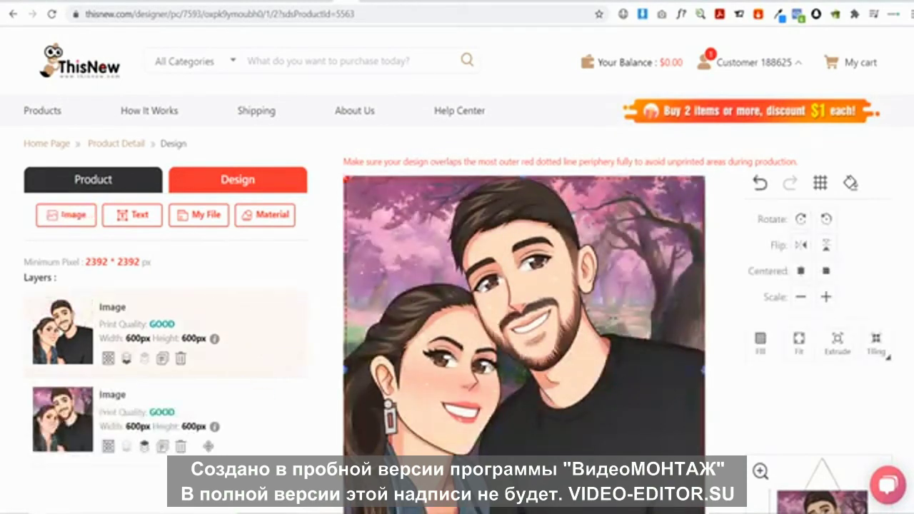
Delete the second portrait image layer and save the plaque design
{"action": "left_click", "coordinate": [181, 446]}
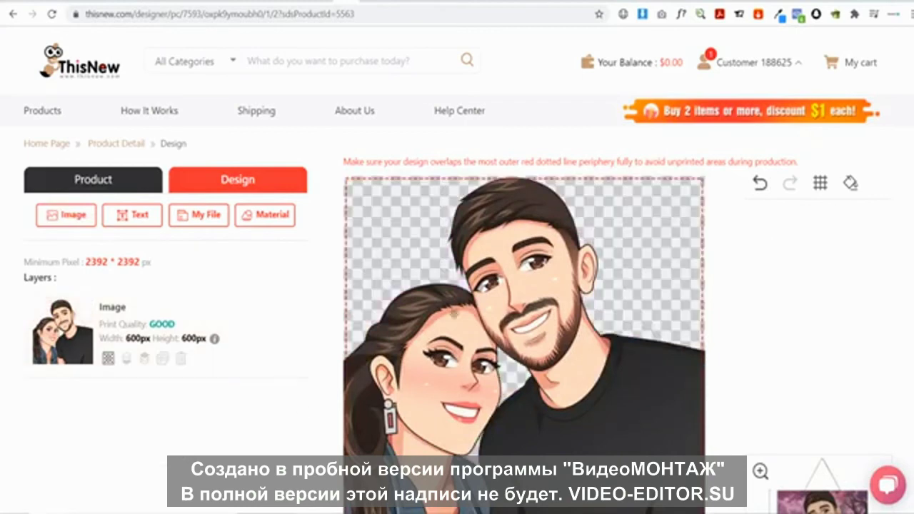
{"action": "scroll", "coordinate": [455, 315], "scroll_direction": "down", "scroll_amount": 2}
{"action": "scroll", "coordinate": [441, 313], "scroll_direction": "up", "scroll_amount": 2}
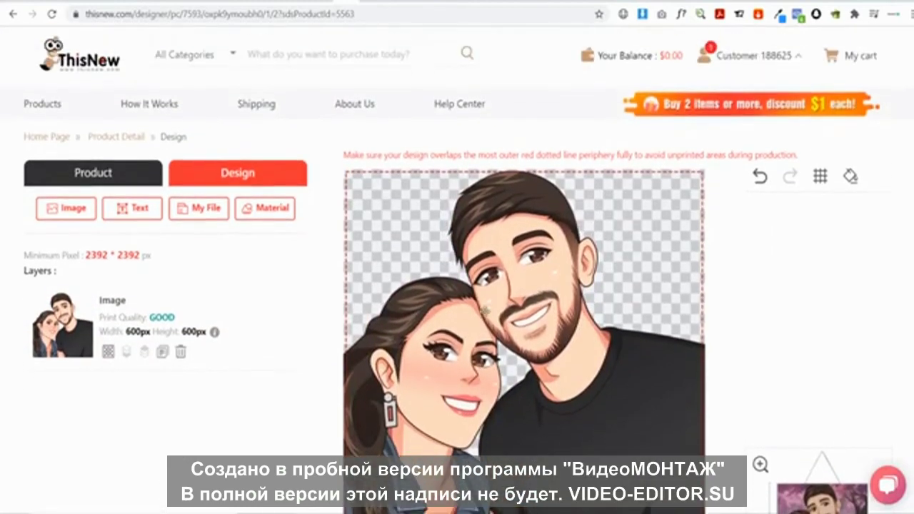
{"action": "scroll", "coordinate": [464, 312], "scroll_direction": "down", "scroll_amount": 4}
{"action": "left_click", "coordinate": [122, 381]}
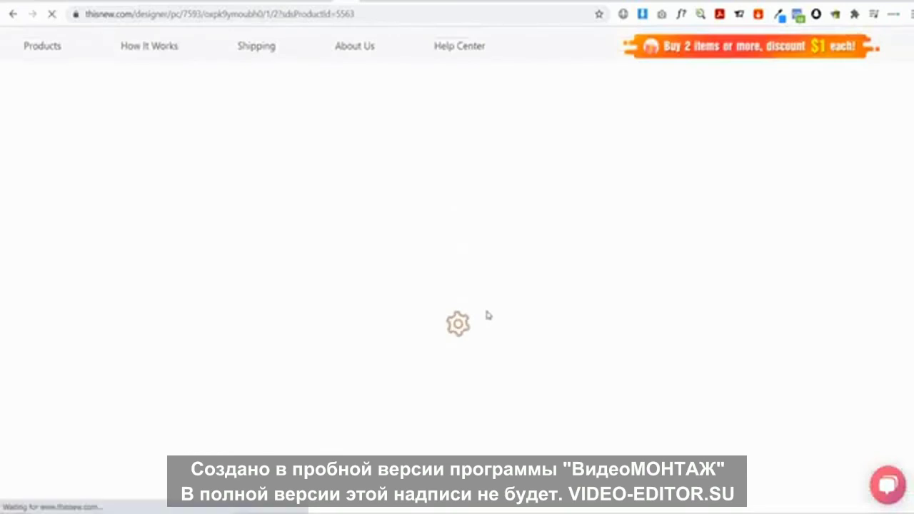
Buy the designed plaque now and proceed to ThisNew checkout
{"action": "left_click", "coordinate": [572, 310]}
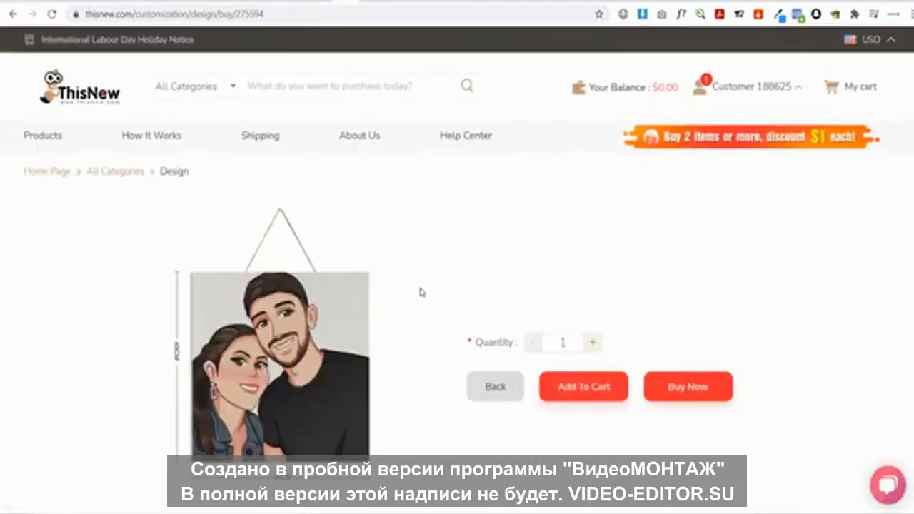
{"action": "scroll", "coordinate": [422, 291], "scroll_direction": "down", "scroll_amount": 1}
{"action": "left_click", "coordinate": [667, 322]}
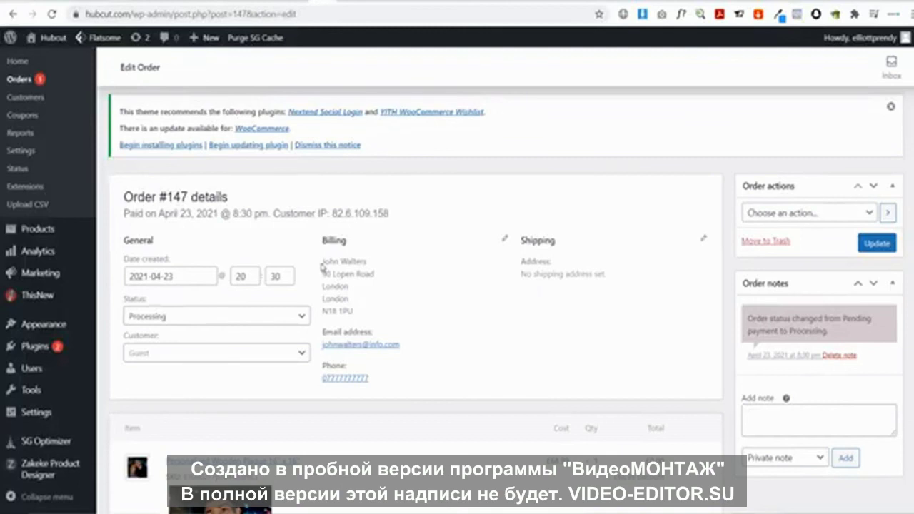
Copy the customer's billing name and submit the shipping address form
{"action": "left_click_drag", "start_coordinate": [325, 262], "coordinate": [365, 261]}
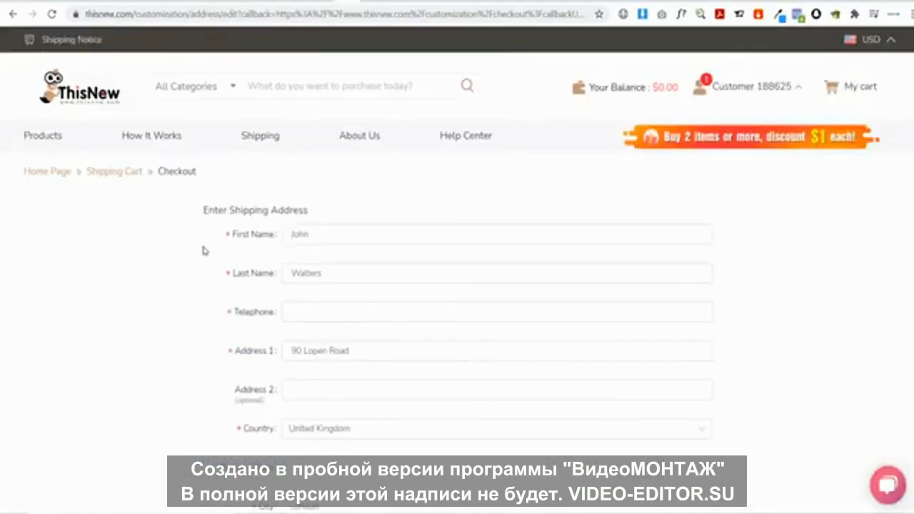
{"action": "scroll", "coordinate": [200, 238], "scroll_direction": "down", "scroll_amount": 3}
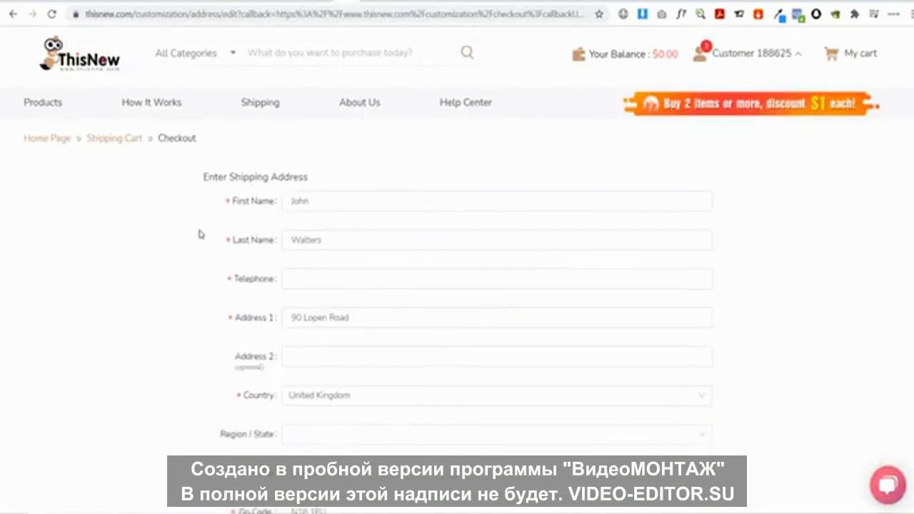
{"action": "scroll", "coordinate": [200, 235], "scroll_direction": "up", "scroll_amount": 1}
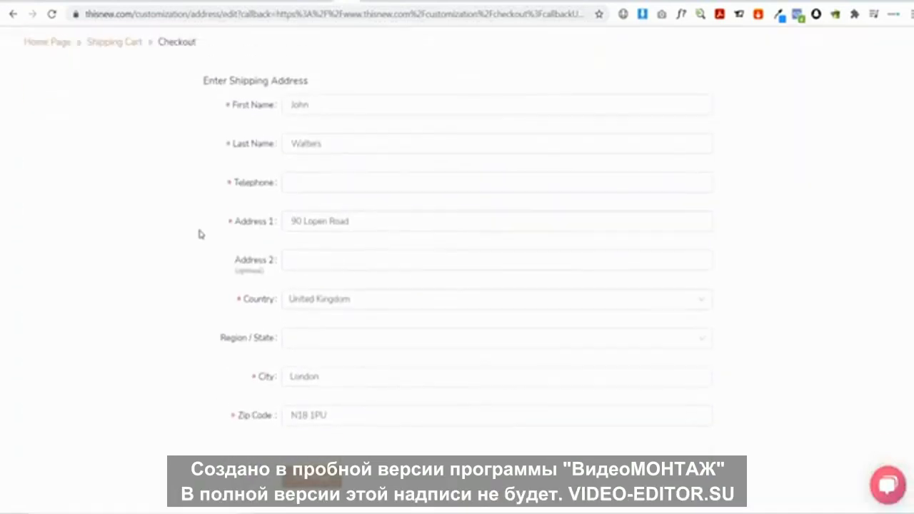
{"action": "scroll", "coordinate": [201, 234], "scroll_direction": "up", "scroll_amount": 1}
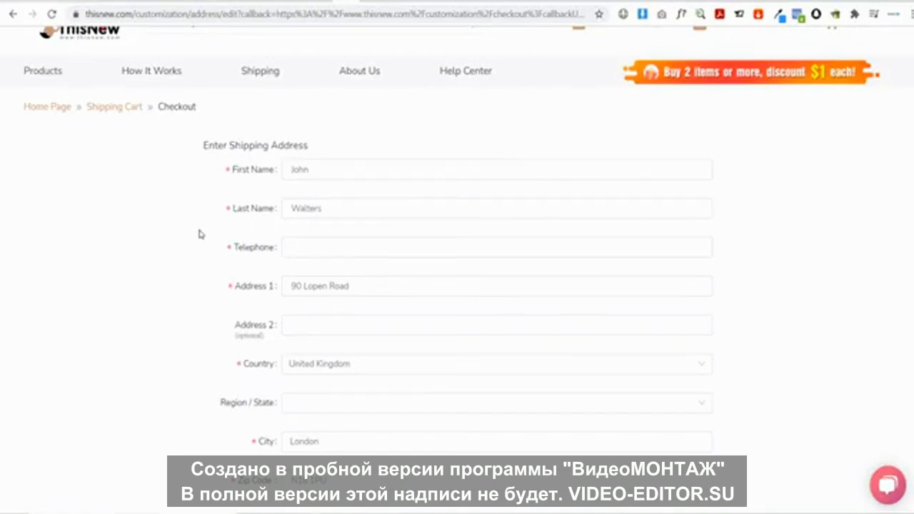
{"action": "scroll", "coordinate": [190, 243], "scroll_direction": "down", "scroll_amount": 2}
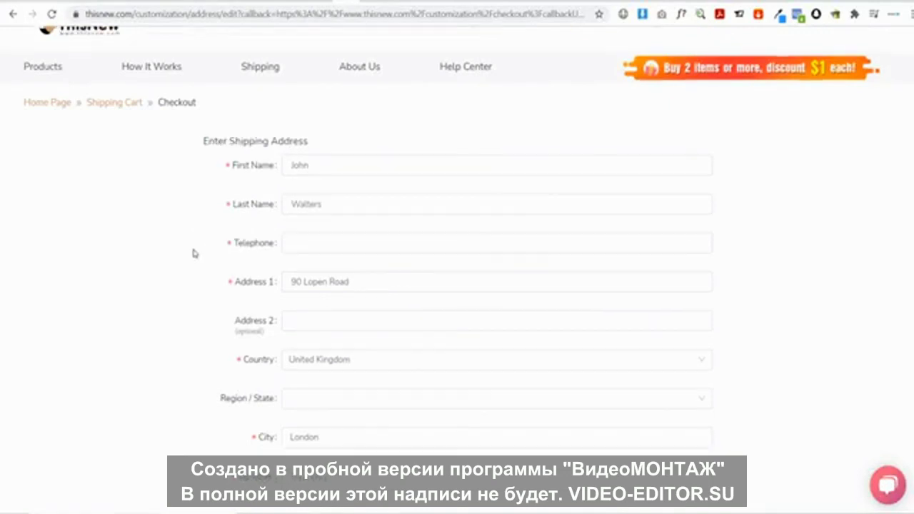
{"action": "left_click", "coordinate": [309, 413]}
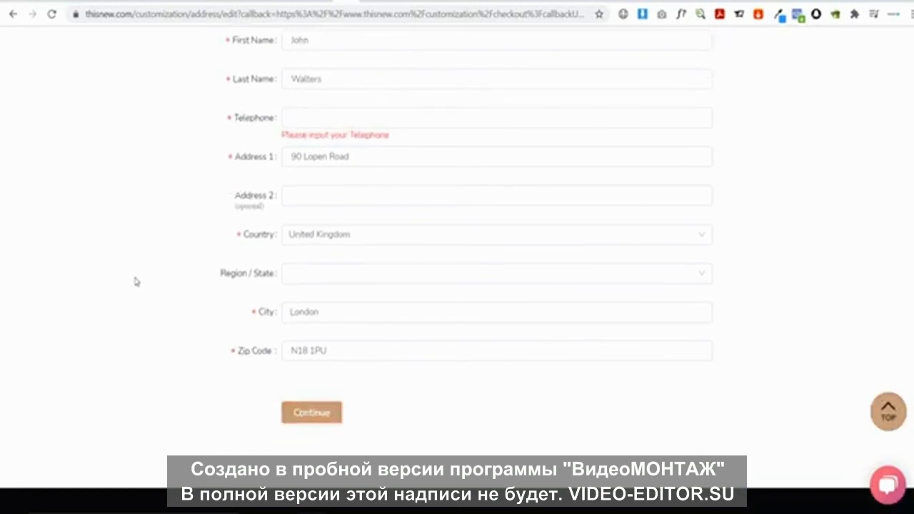
Paste the customer's telephone number into the telephone field
{"action": "left_click", "coordinate": [307, 121]}
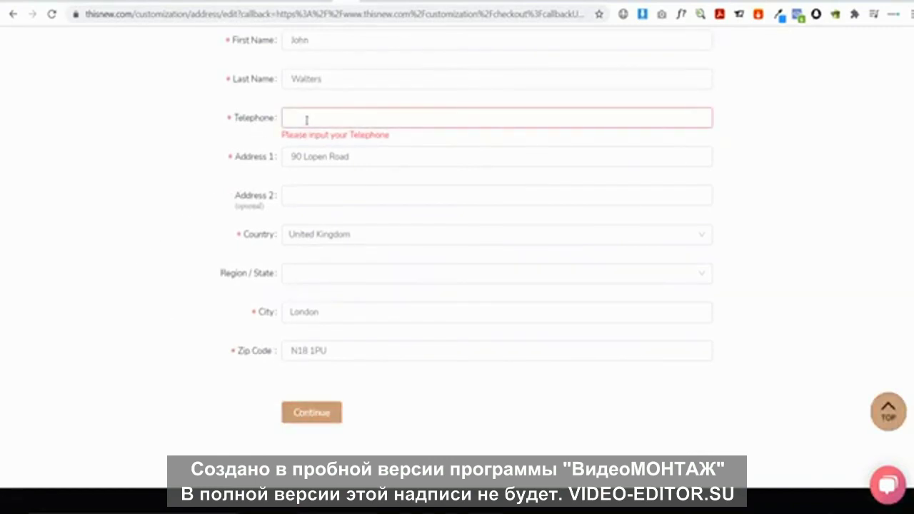
{"action": "scroll", "coordinate": [309, 264], "scroll_direction": "up", "scroll_amount": 2}
{"action": "scroll", "coordinate": [308, 264], "scroll_direction": "down", "scroll_amount": 1}
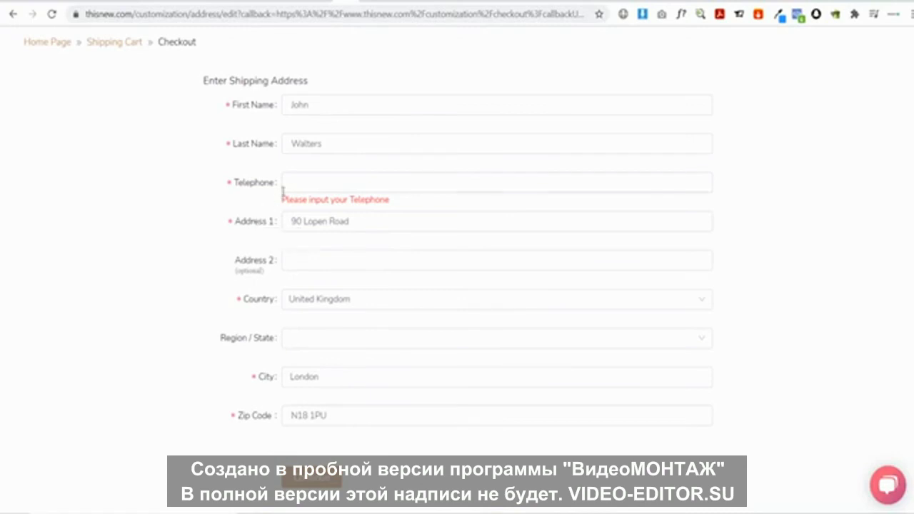
{"action": "key", "text": "ctrl+v"}
{"action": "scroll", "coordinate": [150, 251], "scroll_direction": "down", "scroll_amount": 2}
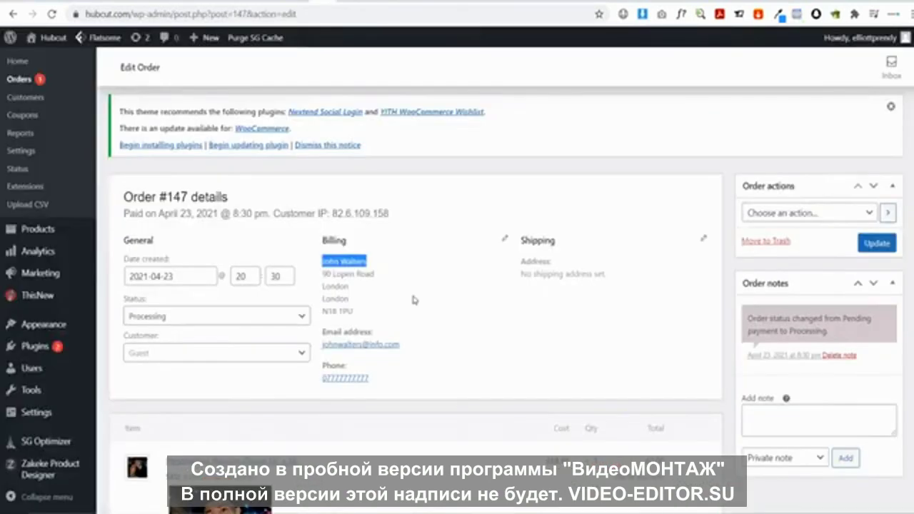
Review the $16.79 plaque checkout summary, cross-checking the Hubcut order tab
{"action": "left_click", "coordinate": [413, 300]}
{"action": "scroll", "coordinate": [448, 309], "scroll_direction": "down", "scroll_amount": 2}
{"action": "scroll", "coordinate": [448, 308], "scroll_direction": "down", "scroll_amount": 1}
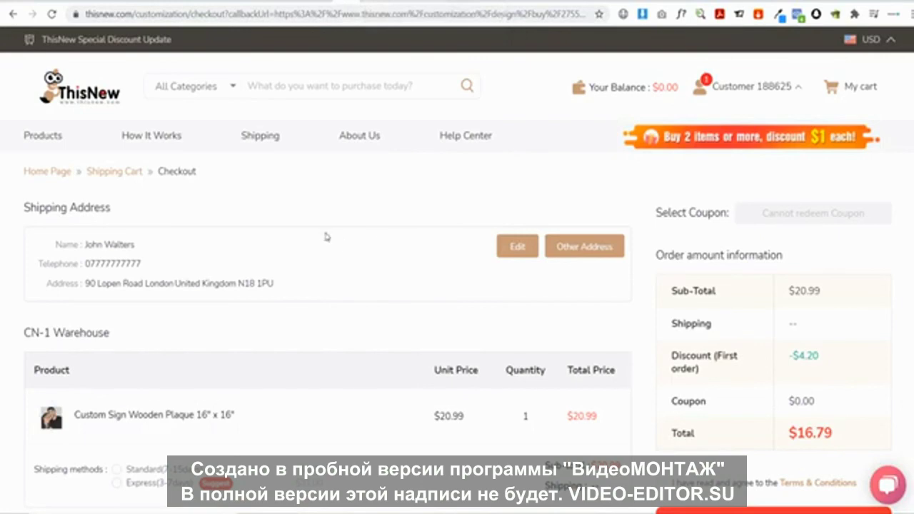
{"action": "left_click", "coordinate": [321, 1]}
{"action": "scroll", "coordinate": [384, 185], "scroll_direction": "up", "scroll_amount": 3}
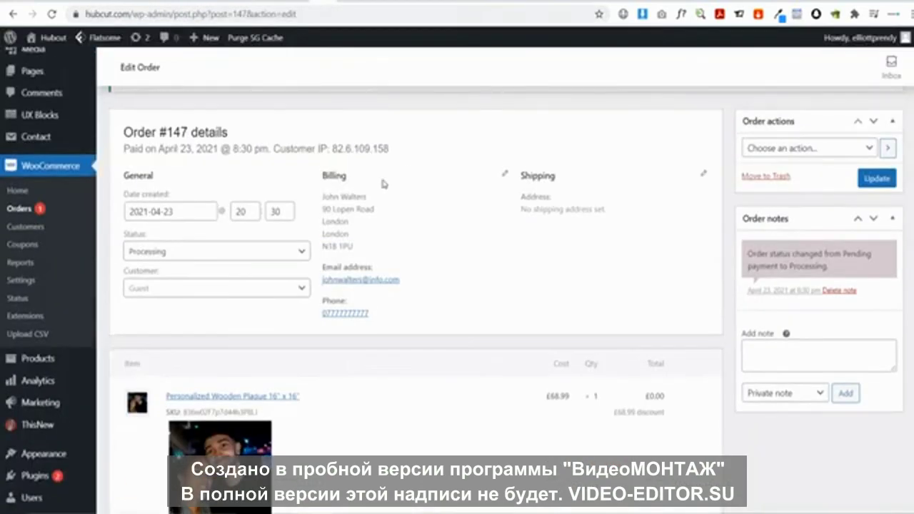
{"action": "left_click", "coordinate": [348, 1]}
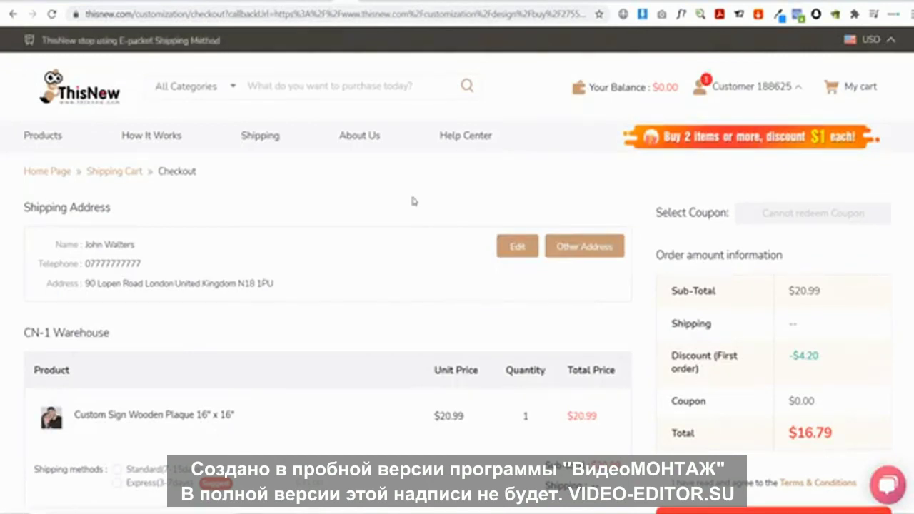
{"action": "key", "text": "ctrl+Tab"}
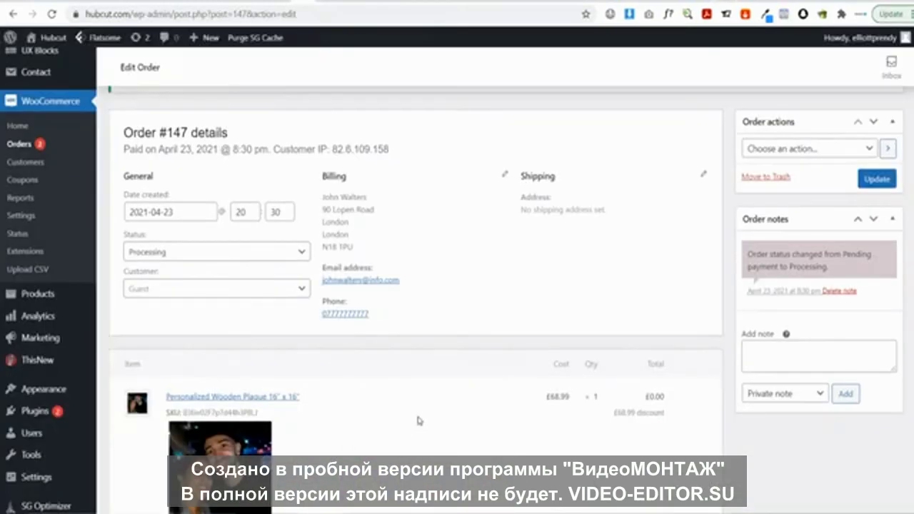
Scroll down the Fiverr anime-drawing gig page
{"action": "scroll", "coordinate": [418, 421], "scroll_direction": "down", "scroll_amount": 1}
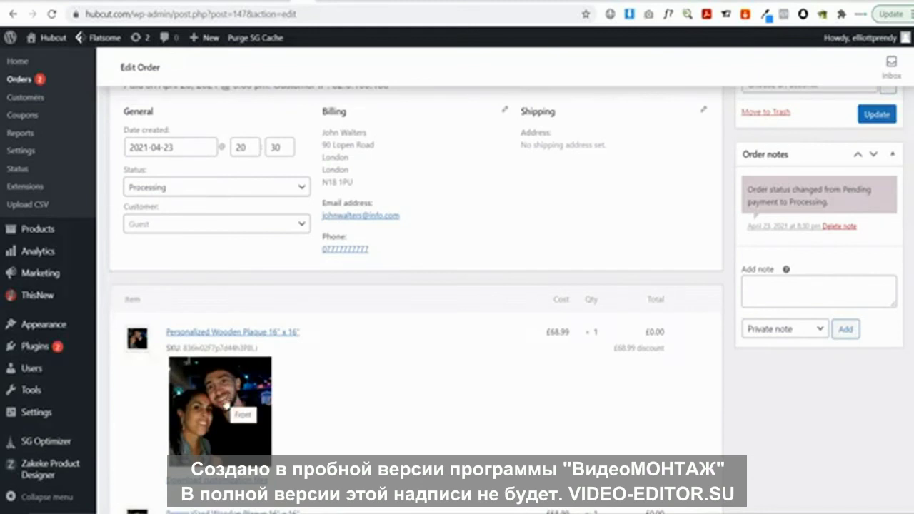
Recheck order #147's customer photo and glance at the ThisNew dashboard
{"action": "left_click", "coordinate": [226, 405]}
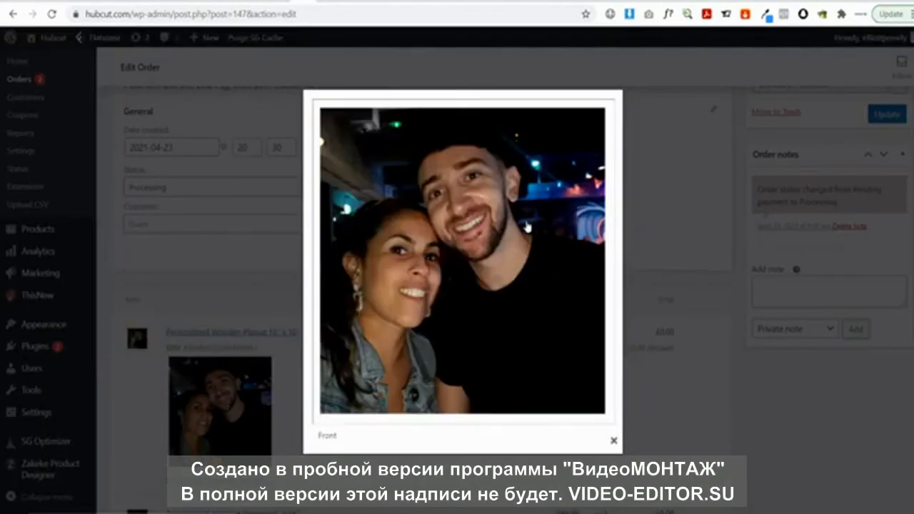
{"action": "left_click", "coordinate": [690, 440]}
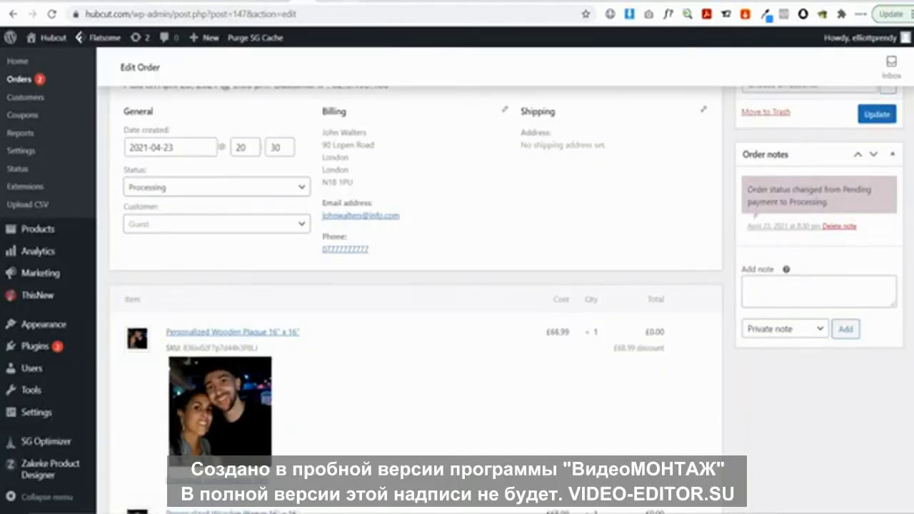
{"action": "left_click", "coordinate": [336, 2]}
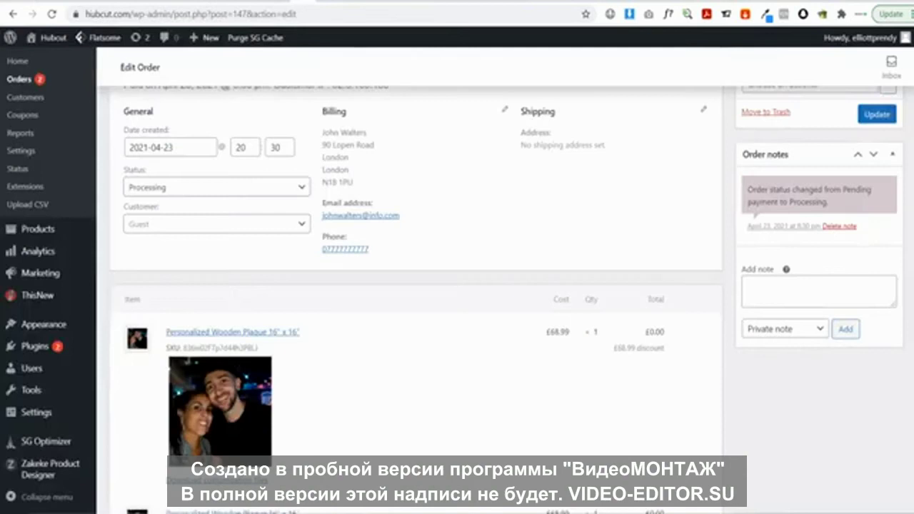
{"action": "left_click", "coordinate": [342, 2]}
Open order #148 and enlarge its Personalized Lovers Coffee Mug 15 Oz preview
{"action": "left_click", "coordinate": [27, 78]}
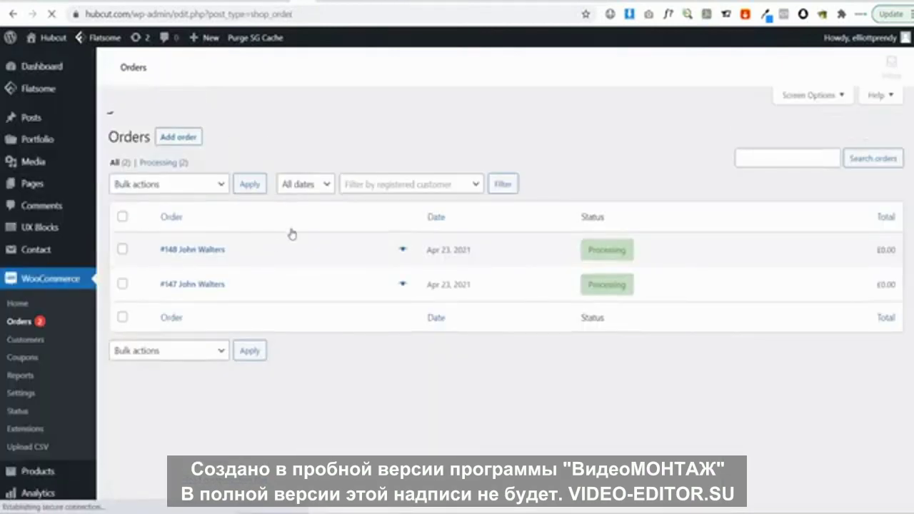
{"action": "scroll", "coordinate": [275, 265], "scroll_direction": "down", "scroll_amount": 1}
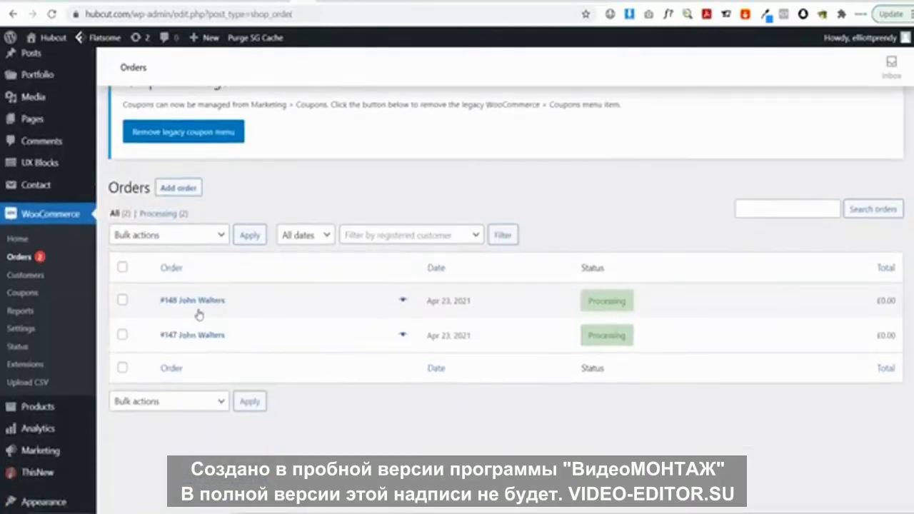
{"action": "left_click", "coordinate": [194, 303]}
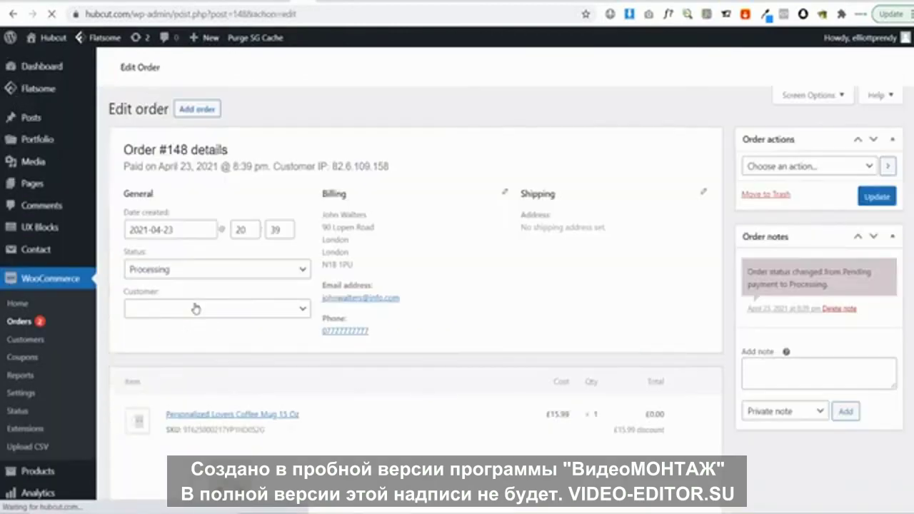
{"action": "scroll", "coordinate": [358, 280], "scroll_direction": "down", "scroll_amount": 3}
{"action": "scroll", "coordinate": [358, 281], "scroll_direction": "down", "scroll_amount": 5}
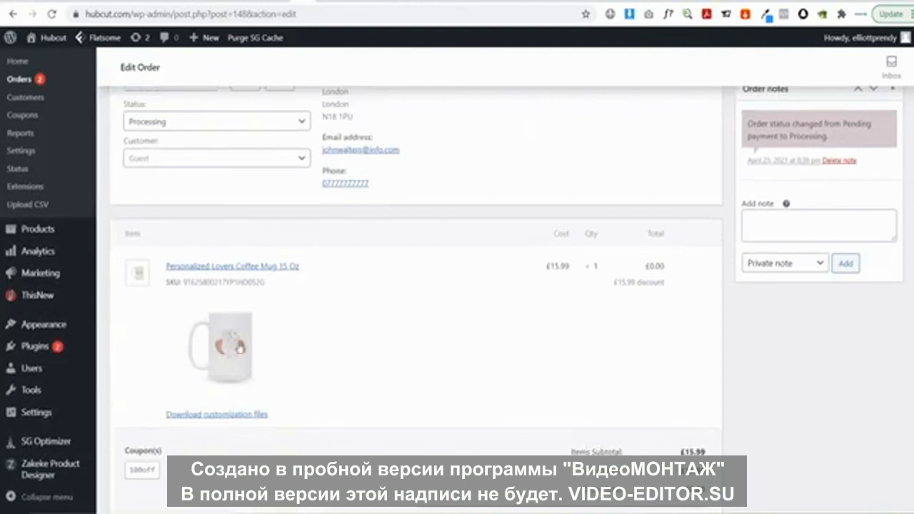
{"action": "left_click", "coordinate": [219, 361]}
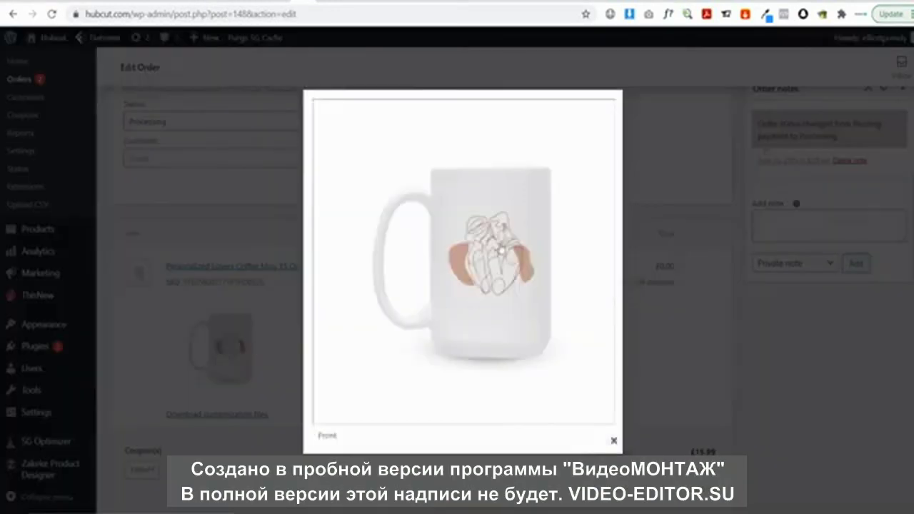
{"action": "left_click", "coordinate": [291, 414]}
Check ThisNew's saved designs, save the mug image, and return to order #148's details
{"action": "left_click", "coordinate": [344, 4]}
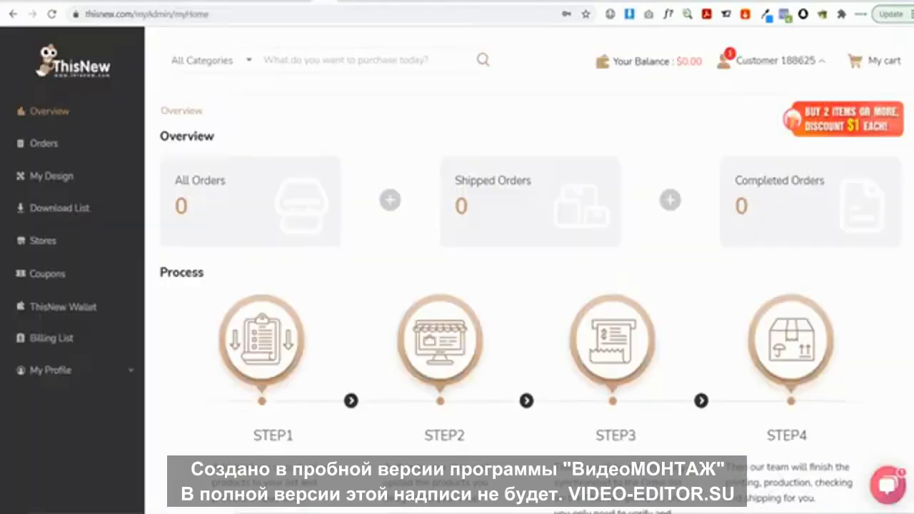
{"action": "left_click", "coordinate": [42, 185]}
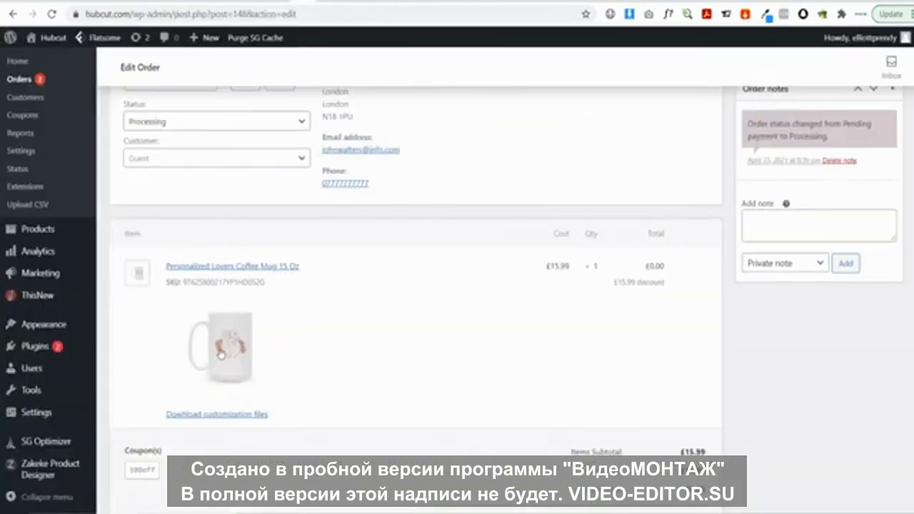
{"action": "left_click", "coordinate": [220, 354]}
{"action": "right_click", "coordinate": [459, 272]}
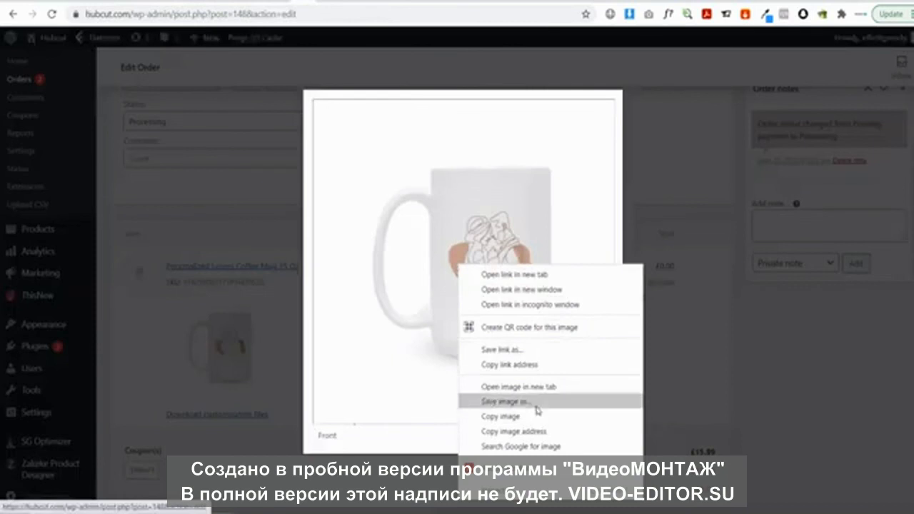
{"action": "left_click", "coordinate": [299, 444]}
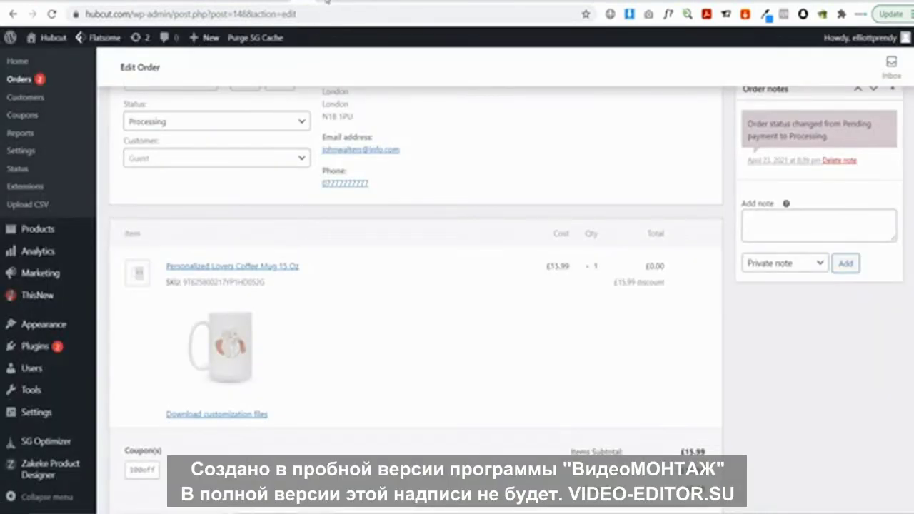
{"action": "left_click", "coordinate": [327, 3]}
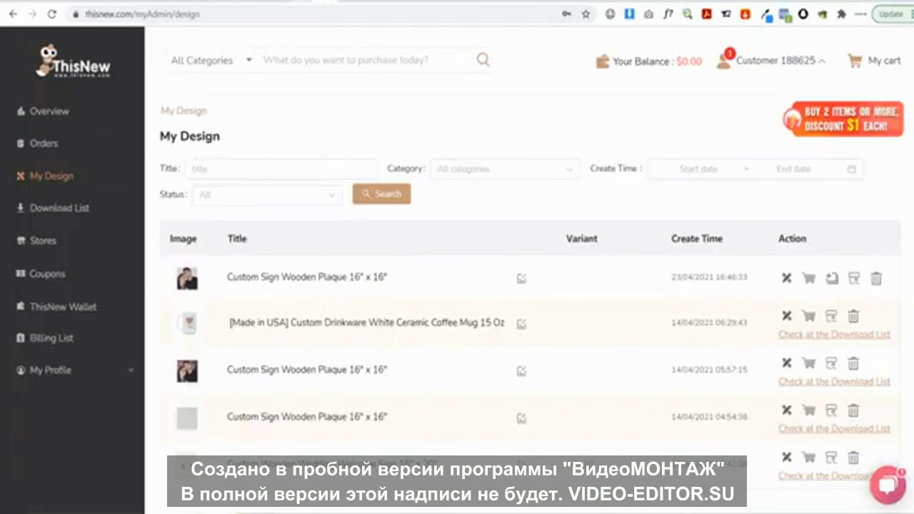
{"action": "left_click", "coordinate": [307, 3]}
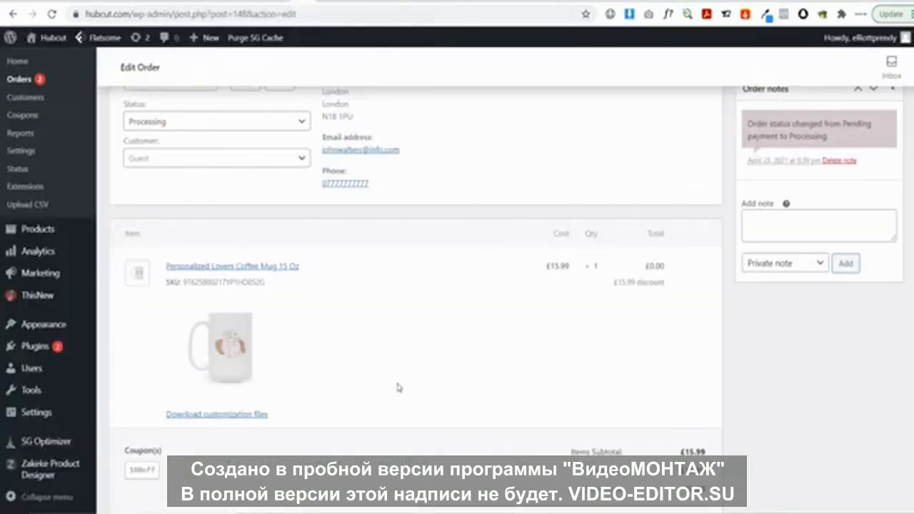
{"action": "scroll", "coordinate": [399, 388], "scroll_direction": "up", "scroll_amount": 2}
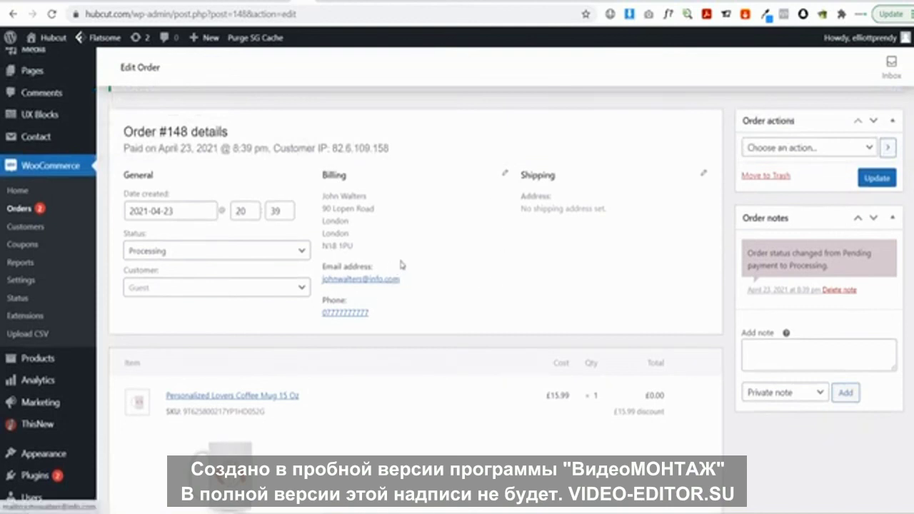
Change order #148's status from Processing to Completed and update the order
{"action": "left_click", "coordinate": [200, 254]}
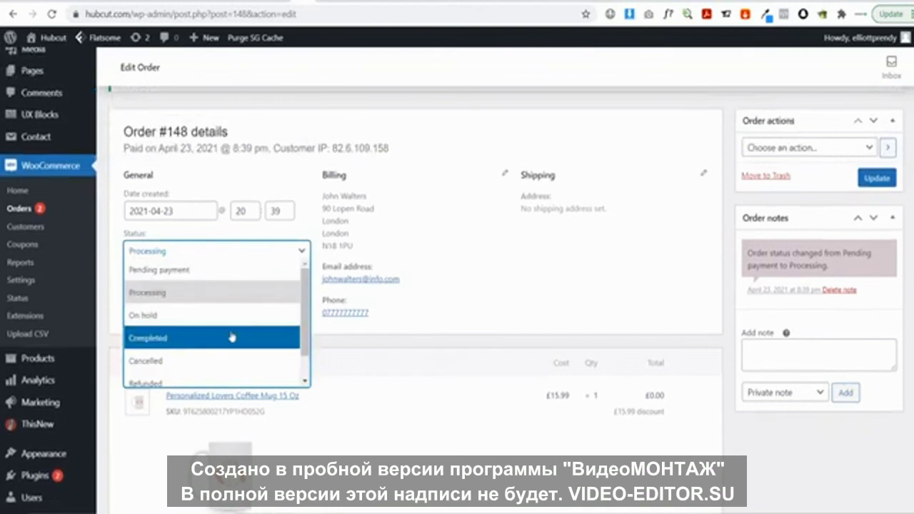
{"action": "scroll", "coordinate": [233, 339], "scroll_direction": "down", "scroll_amount": 1}
{"action": "left_click", "coordinate": [195, 308]}
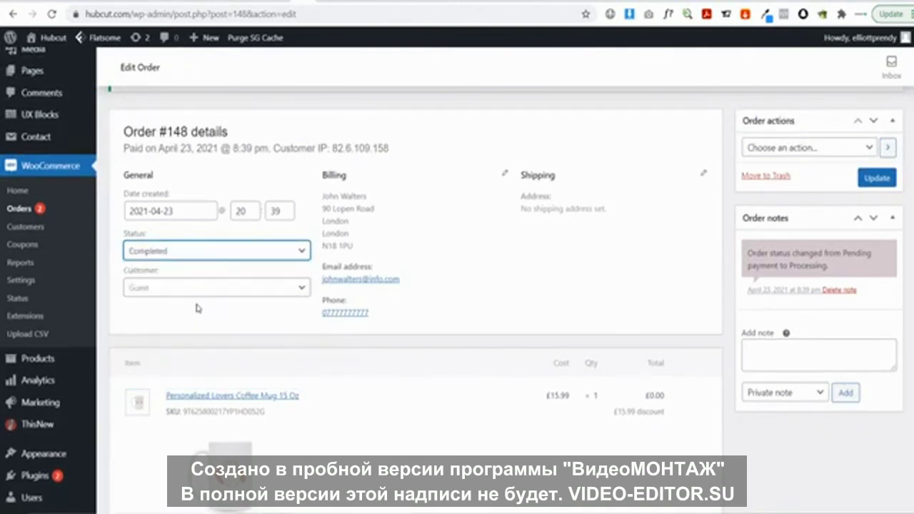
{"action": "left_click", "coordinate": [878, 179]}
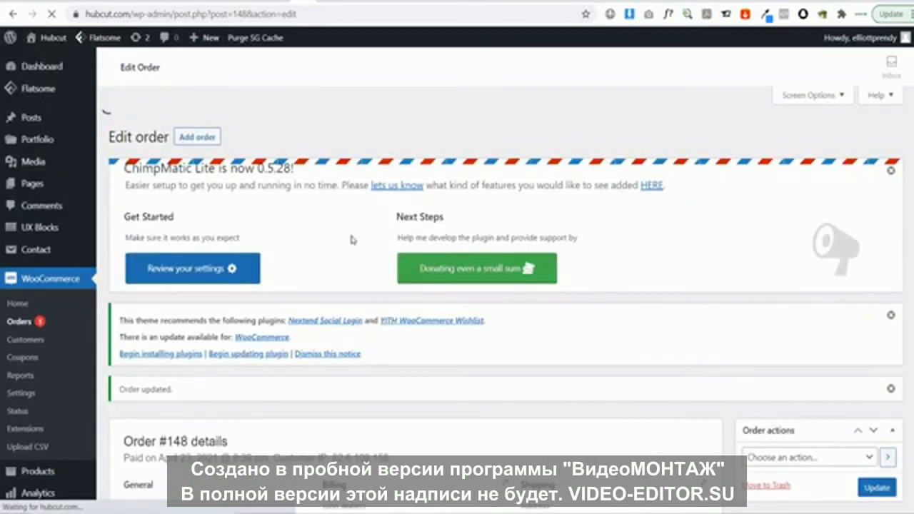
Check that order #148's status dropdown still shows Completed after saving
{"action": "scroll", "coordinate": [351, 240], "scroll_direction": "down", "scroll_amount": 2}
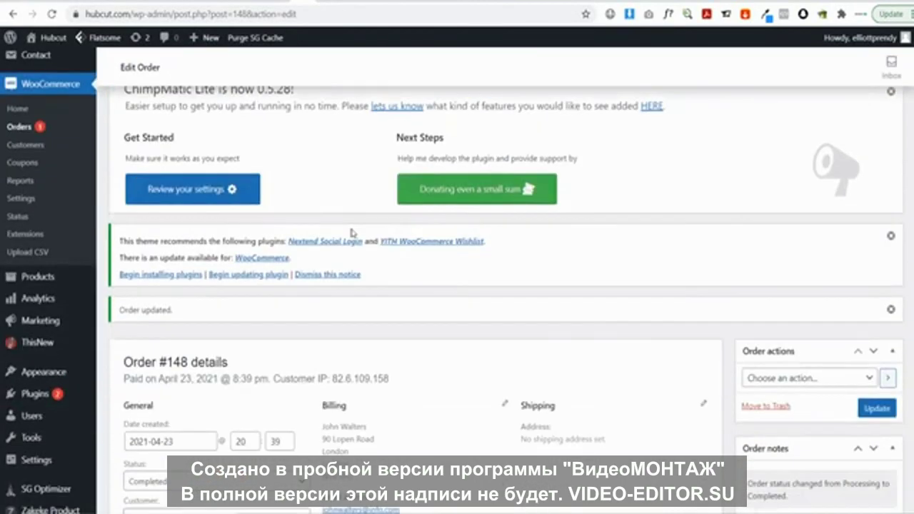
{"action": "scroll", "coordinate": [351, 232], "scroll_direction": "down", "scroll_amount": 3}
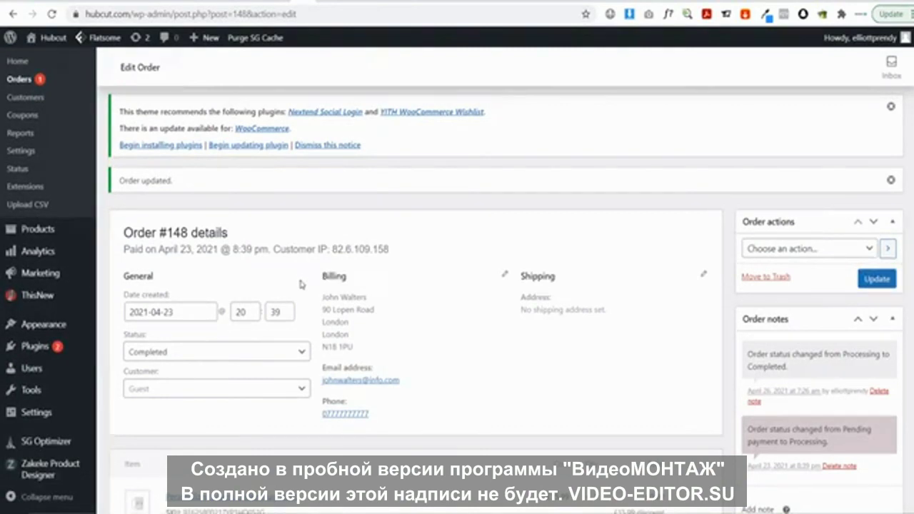
{"action": "left_click", "coordinate": [229, 353]}
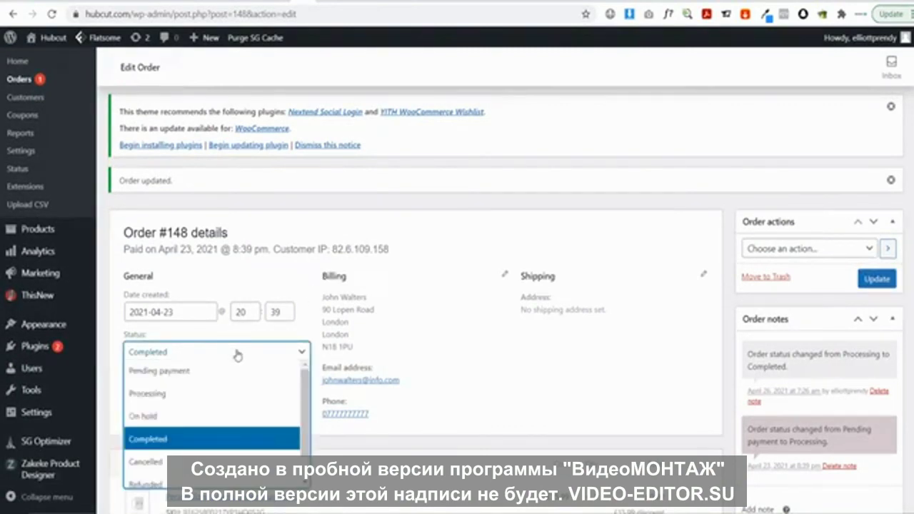
{"action": "scroll", "coordinate": [219, 449], "scroll_direction": "down", "scroll_amount": 1}
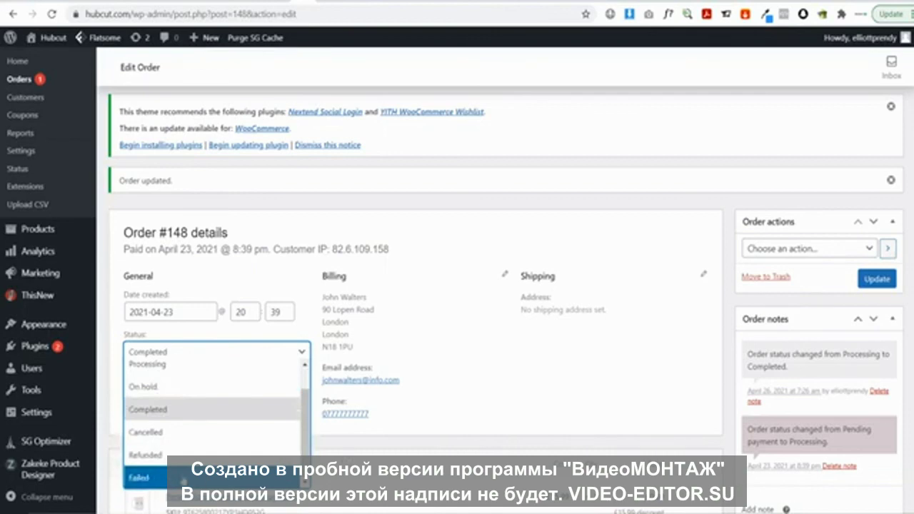
{"action": "left_click", "coordinate": [398, 439]}
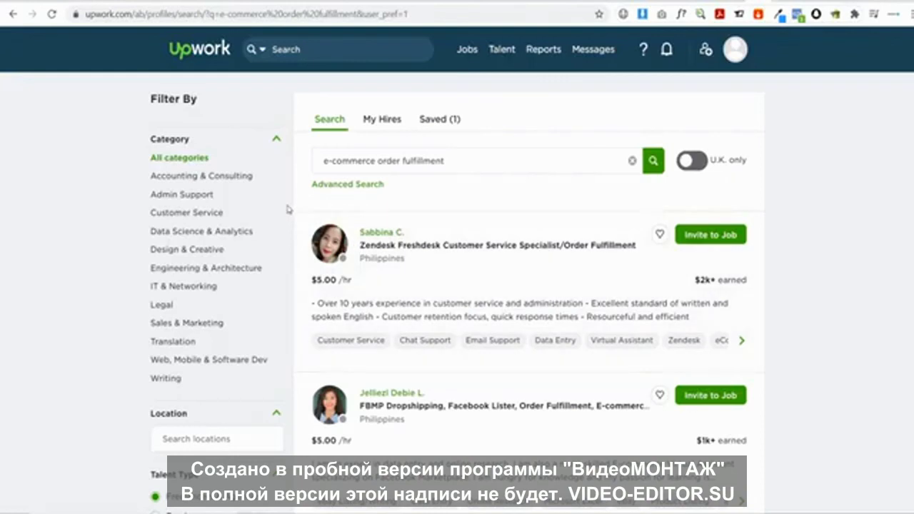
{"action": "left_click", "coordinate": [345, 170]}
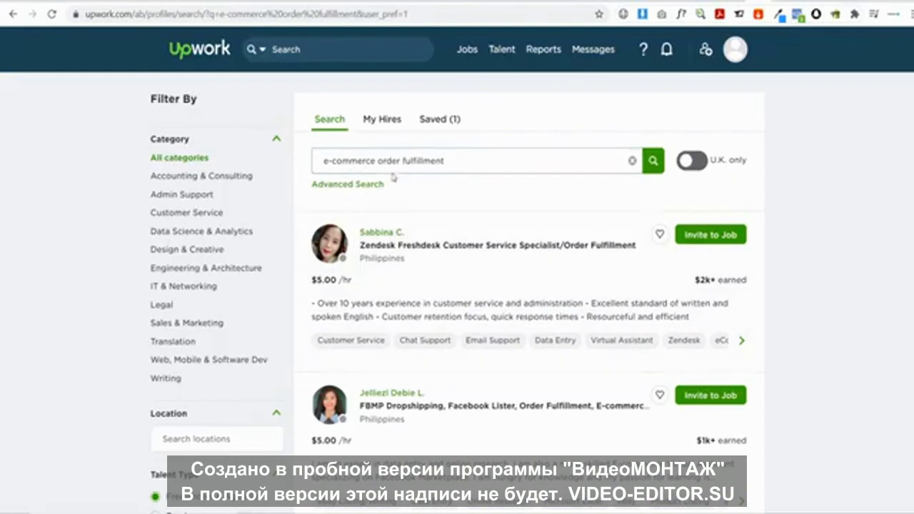
{"action": "scroll", "coordinate": [428, 214], "scroll_direction": "down", "scroll_amount": 1}
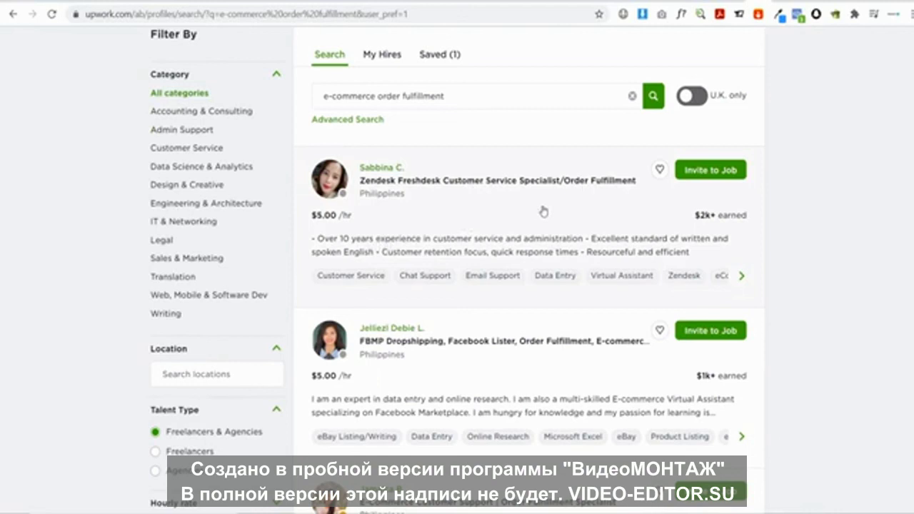
{"action": "scroll", "coordinate": [543, 211], "scroll_direction": "down", "scroll_amount": 2}
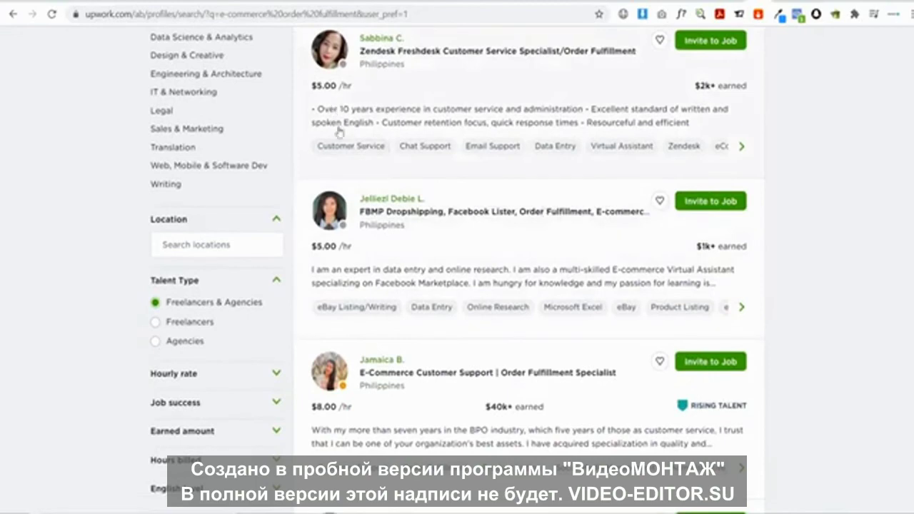
{"action": "scroll", "coordinate": [436, 255], "scroll_direction": "down", "scroll_amount": 4}
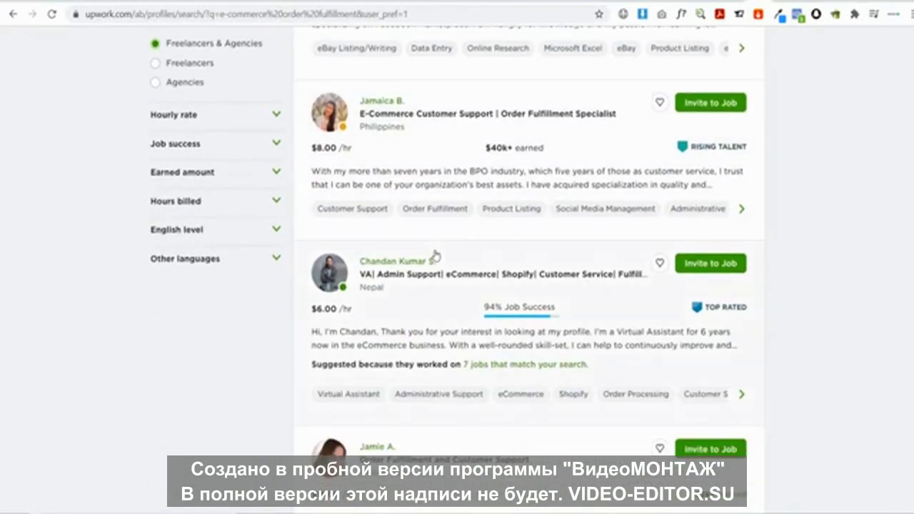
{"action": "scroll", "coordinate": [432, 255], "scroll_direction": "down", "scroll_amount": 1}
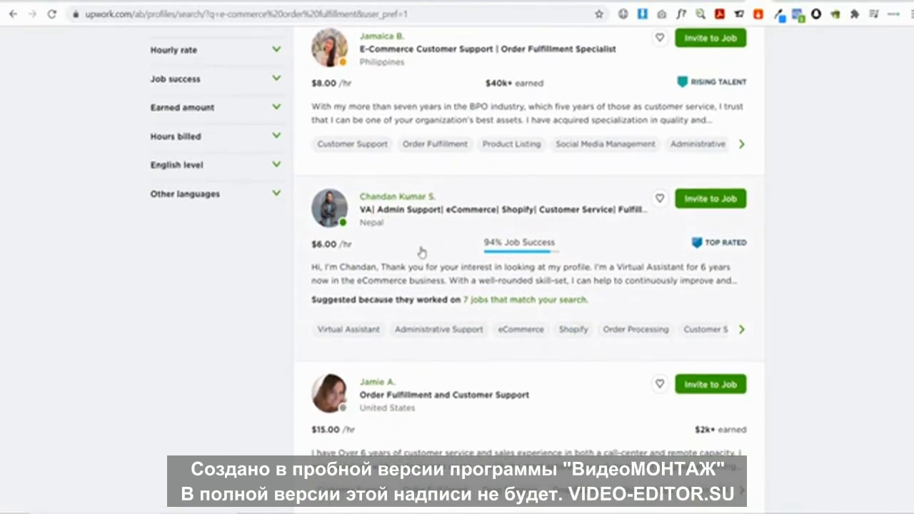
{"action": "scroll", "coordinate": [422, 255], "scroll_direction": "down", "scroll_amount": 1}
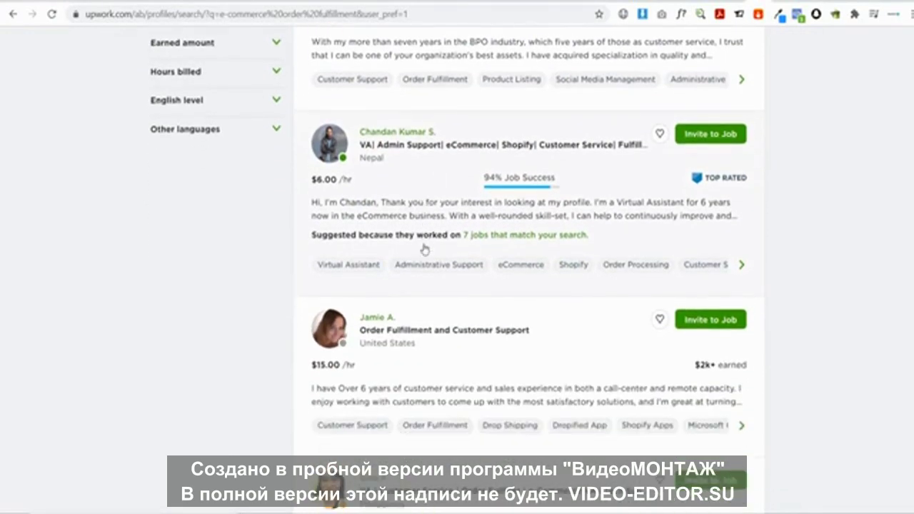
{"action": "scroll", "coordinate": [424, 249], "scroll_direction": "down", "scroll_amount": 1}
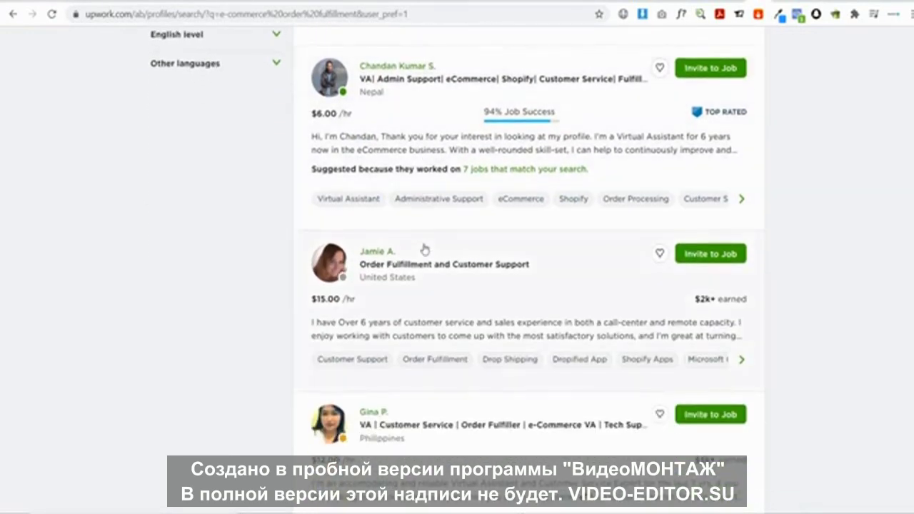
{"action": "scroll", "coordinate": [424, 249], "scroll_direction": "down", "scroll_amount": 4}
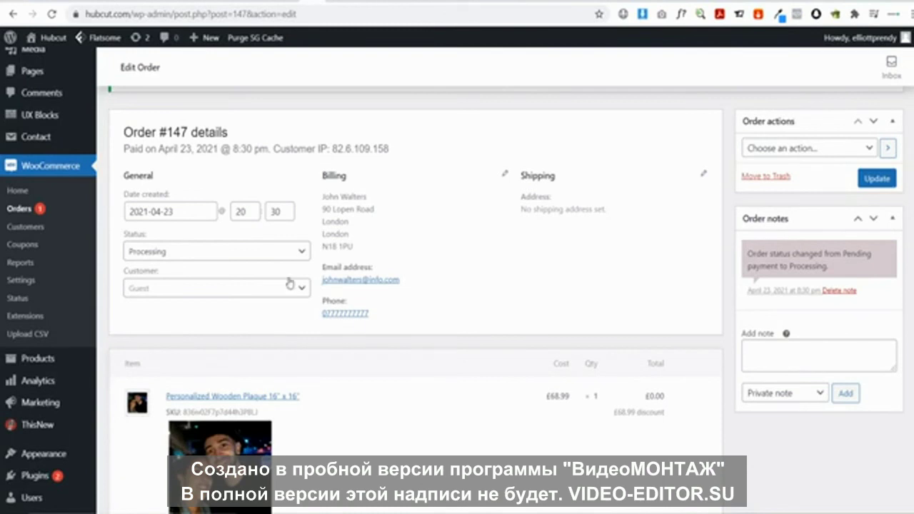
Visit the Hubcut store homepage and scroll from the anime-print hero to the couples gifts and back
{"action": "left_click", "coordinate": [51, 41]}
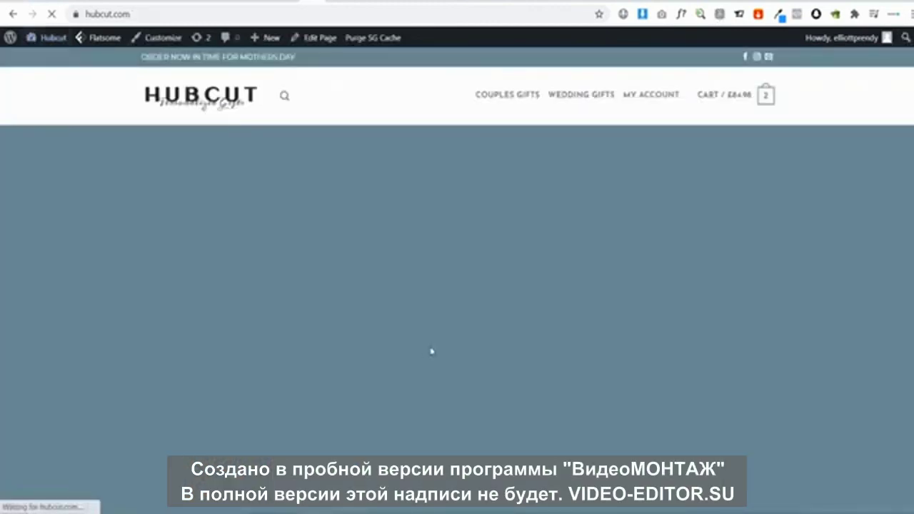
{"action": "scroll", "coordinate": [432, 352], "scroll_direction": "down", "scroll_amount": 2}
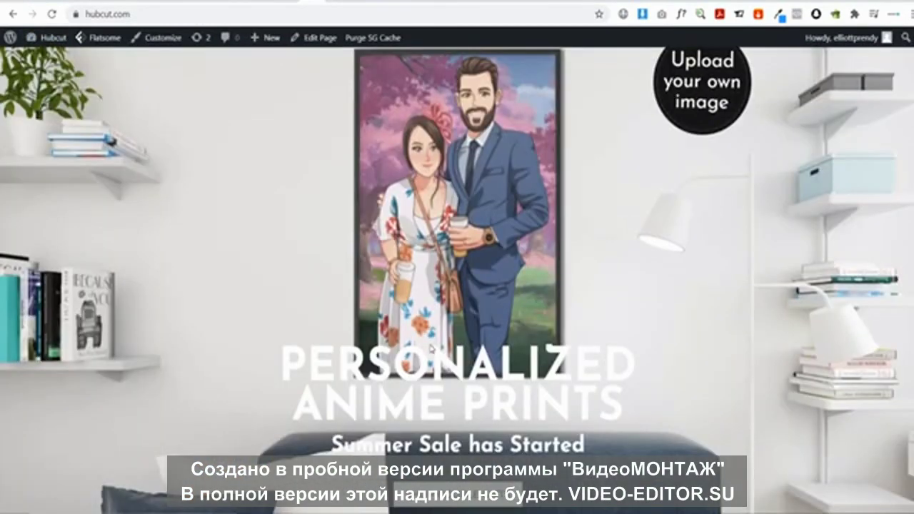
{"action": "scroll", "coordinate": [430, 349], "scroll_direction": "down", "scroll_amount": 5}
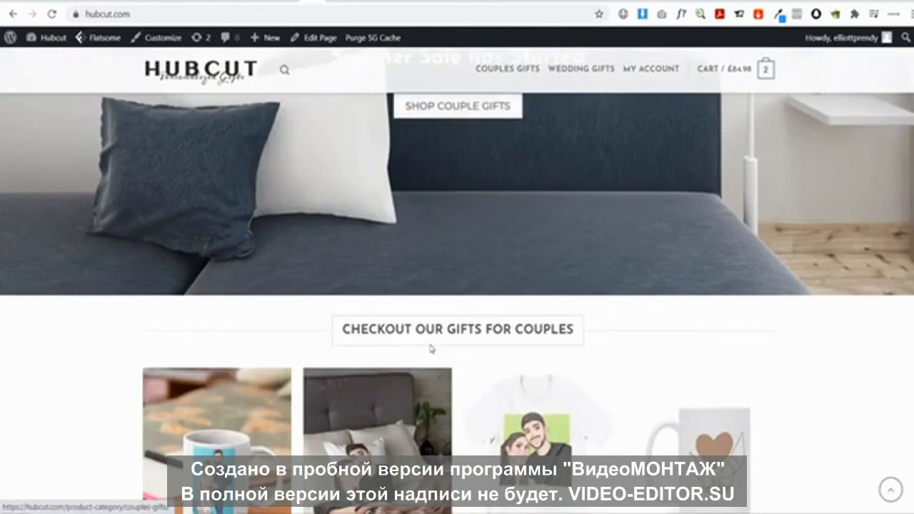
{"action": "scroll", "coordinate": [431, 349], "scroll_direction": "up", "scroll_amount": 8}
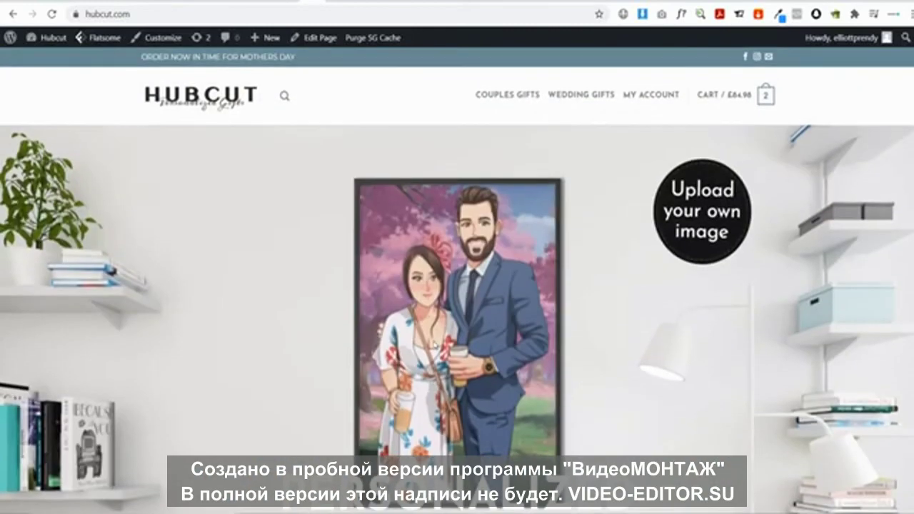
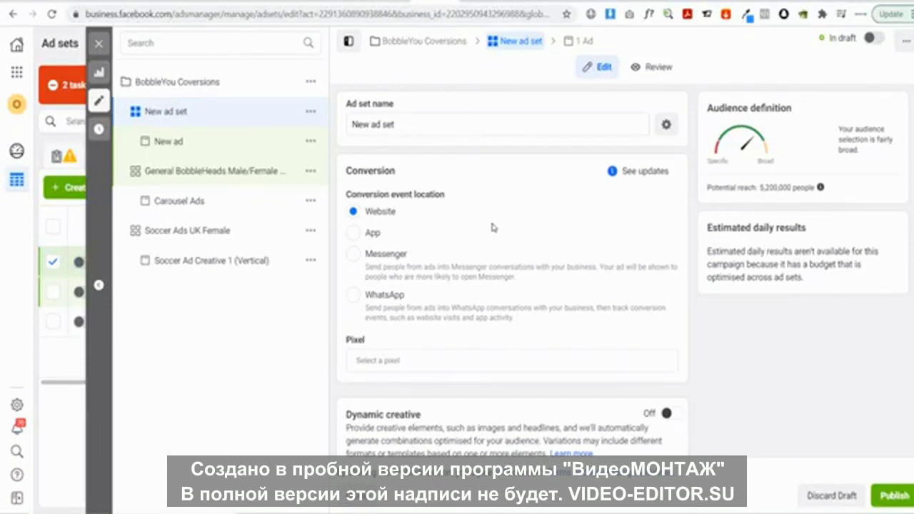
Review the current targeting: Engaged Marriage interest, Newly engaged life events and relationship status criteria
{"action": "scroll", "coordinate": [491, 228], "scroll_direction": "down", "scroll_amount": 10}
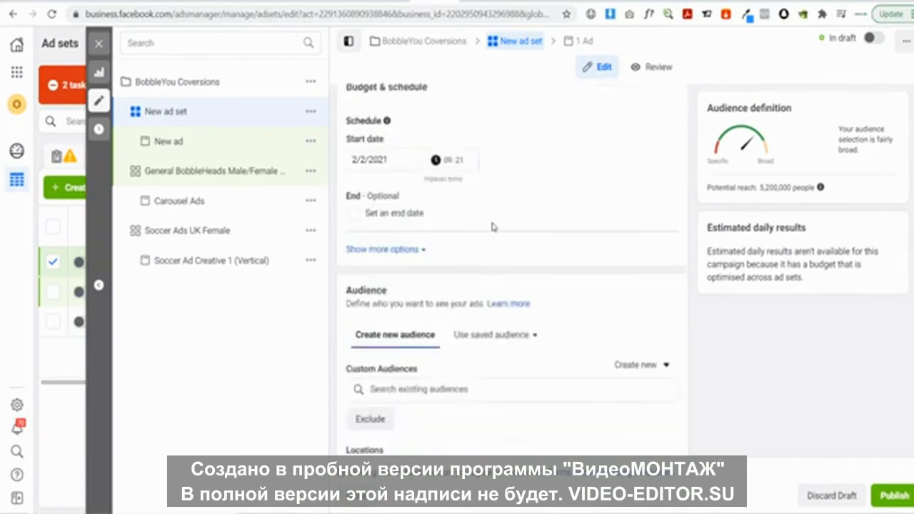
{"action": "scroll", "coordinate": [498, 220], "scroll_direction": "down", "scroll_amount": 3}
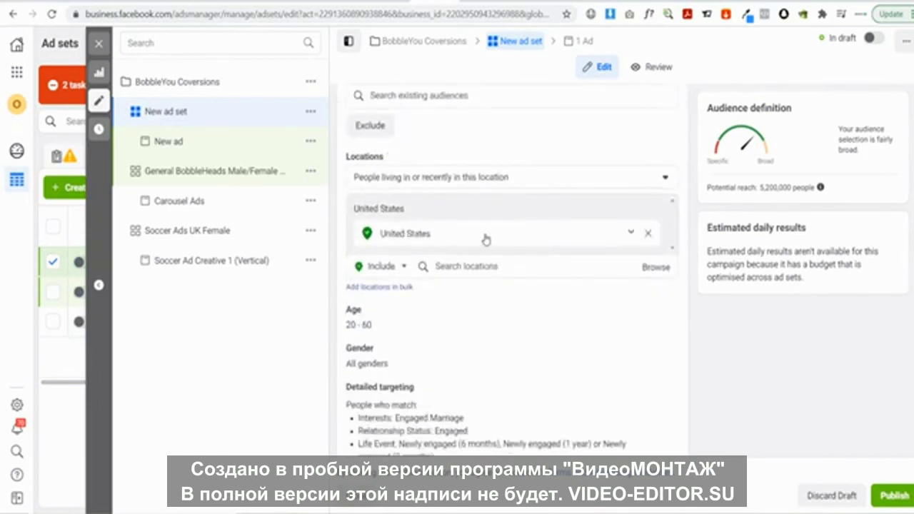
{"action": "scroll", "coordinate": [486, 239], "scroll_direction": "down", "scroll_amount": 1}
{"action": "scroll", "coordinate": [485, 239], "scroll_direction": "down", "scroll_amount": 1}
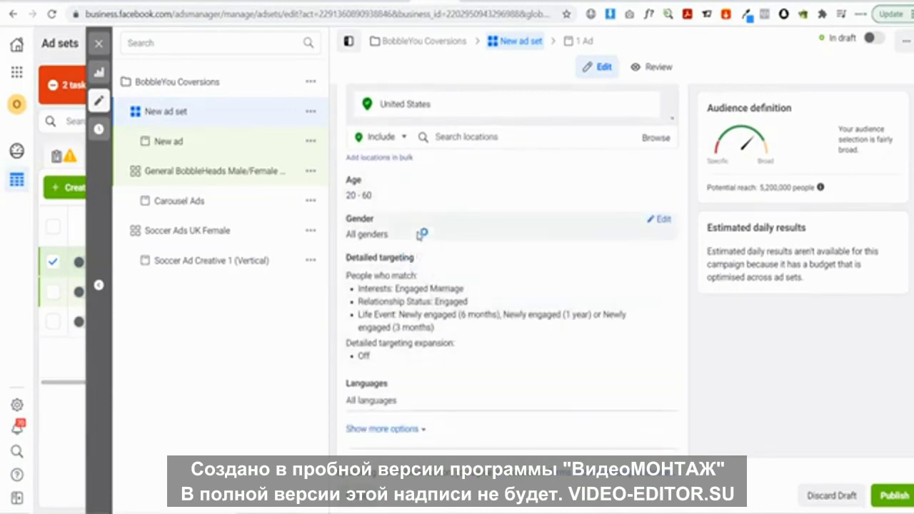
{"action": "mouse_move", "coordinate": [431, 263]}
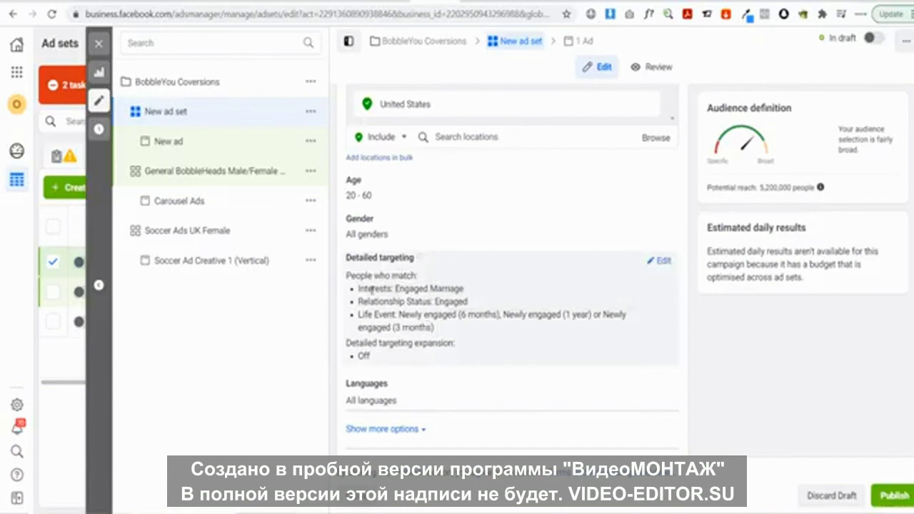
{"action": "left_click_drag", "start_coordinate": [401, 289], "coordinate": [467, 301]}
{"action": "left_click", "coordinate": [397, 303]}
{"action": "left_click", "coordinate": [380, 314]}
{"action": "left_click_drag", "start_coordinate": [400, 314], "coordinate": [494, 314]}
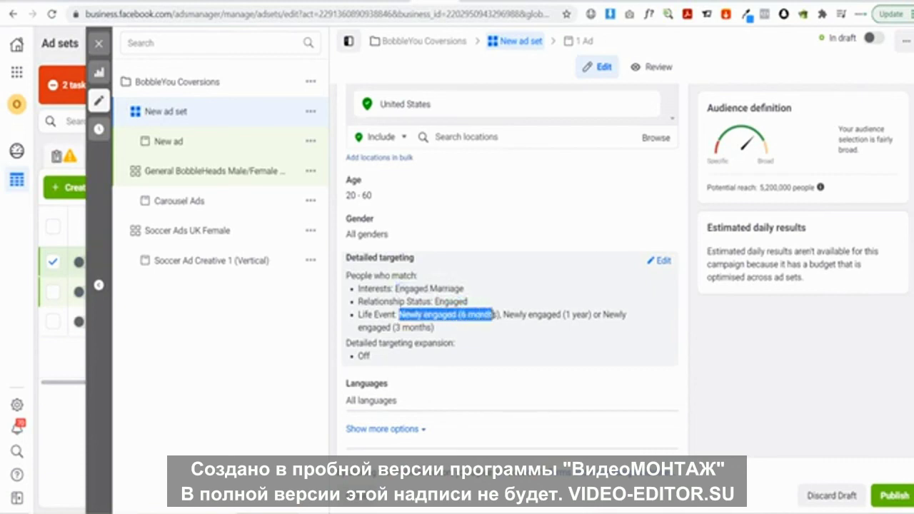
{"action": "left_click_drag", "start_coordinate": [564, 315], "coordinate": [595, 314]}
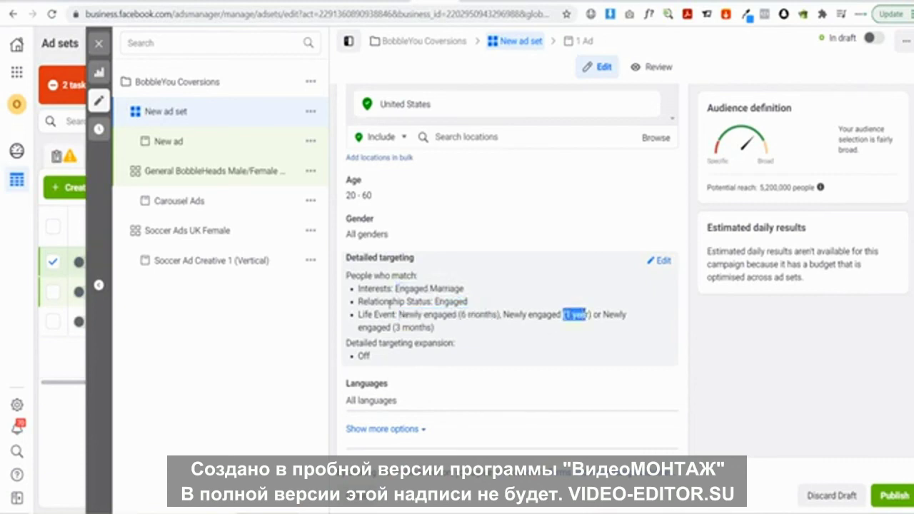
{"action": "left_click_drag", "start_coordinate": [392, 327], "coordinate": [358, 288]}
{"action": "left_click", "coordinate": [372, 293]}
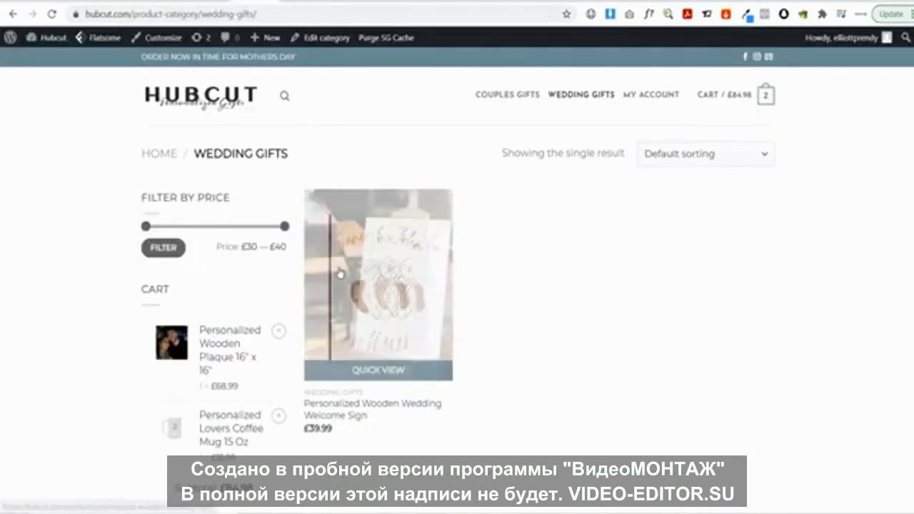
Open the Personalized Wooden Plaque 16" x 16" (£68.99) page from Couples Gifts
{"action": "left_click", "coordinate": [524, 108]}
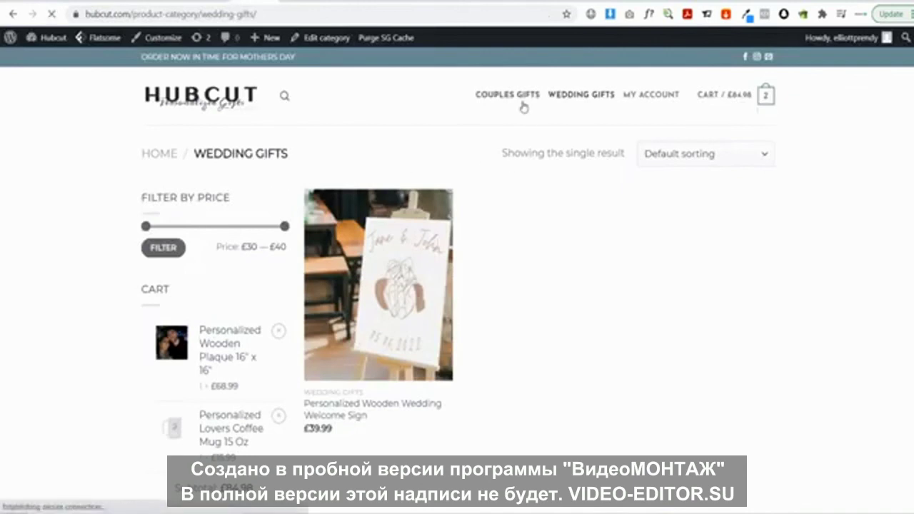
{"action": "scroll", "coordinate": [619, 336], "scroll_direction": "down", "scroll_amount": 3}
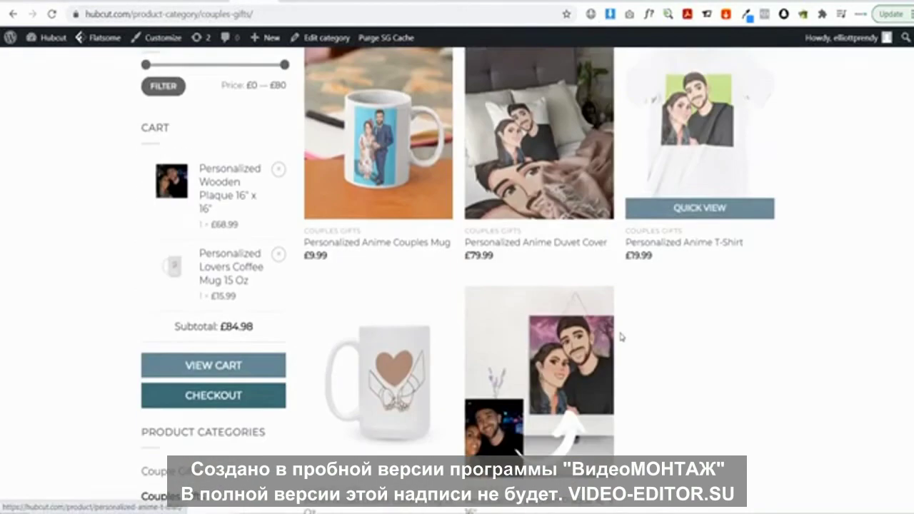
{"action": "left_click", "coordinate": [547, 350]}
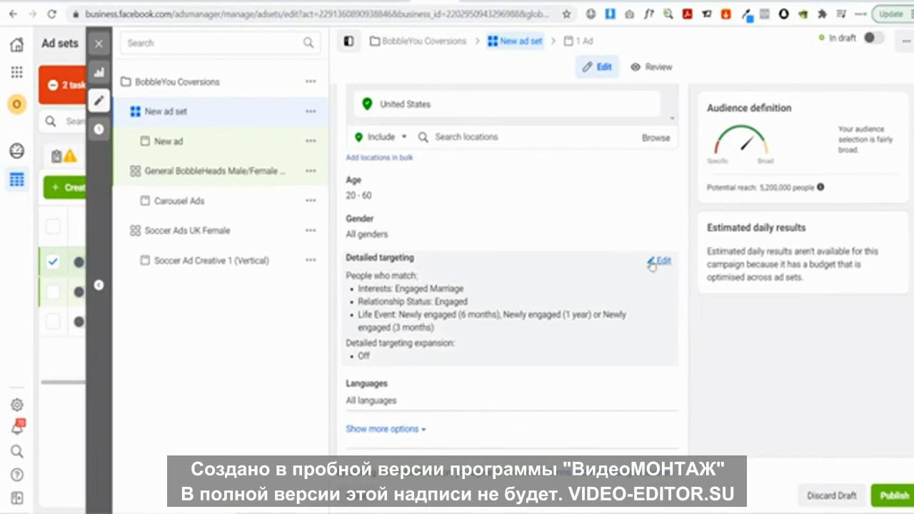
Remove all five engagement criteria from detailed targeting, including Newly engaged, Engaged status and Engaged Marriage
{"action": "left_click", "coordinate": [660, 260]}
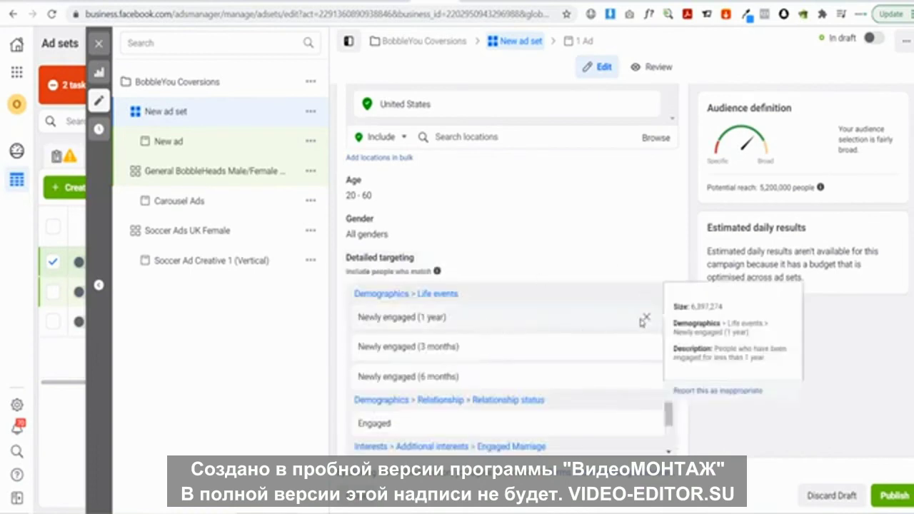
{"action": "left_click", "coordinate": [646, 317]}
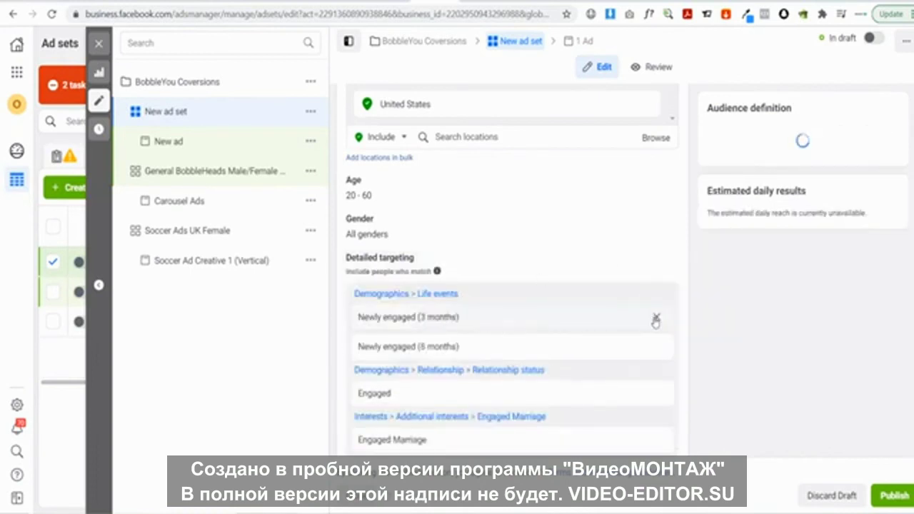
{"action": "left_click", "coordinate": [655, 317]}
{"action": "left_click", "coordinate": [657, 318]}
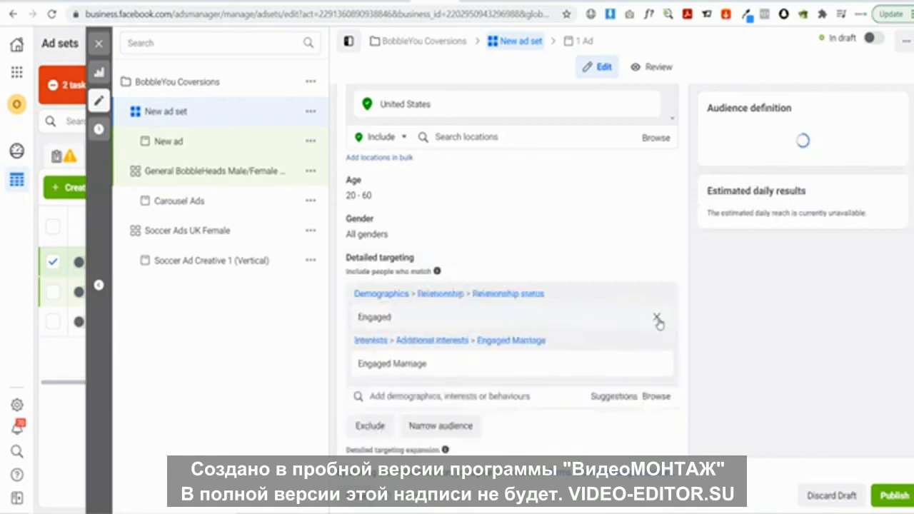
{"action": "left_click", "coordinate": [657, 318]}
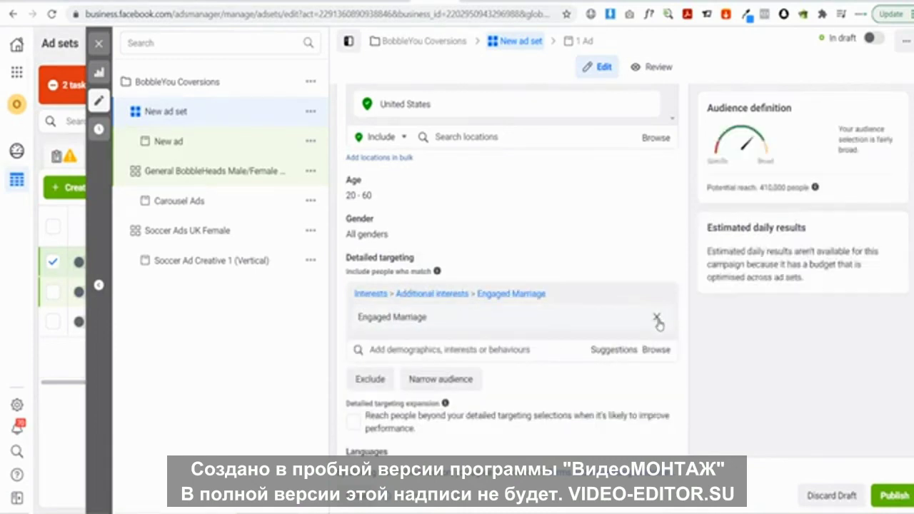
{"action": "left_click", "coordinate": [658, 319]}
Search 'an' in detailed targeting and browse the anime suggestions without picking one
{"action": "left_click", "coordinate": [464, 293]}
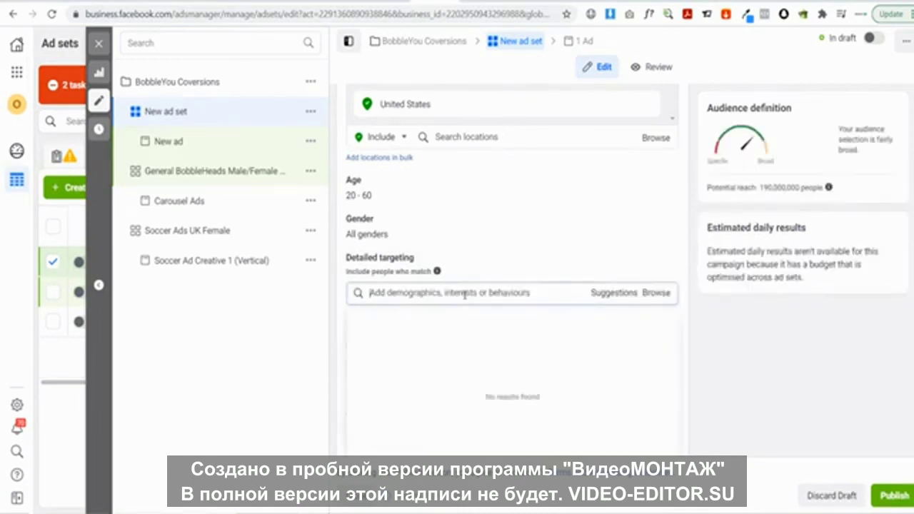
{"action": "type", "text": "anime"}
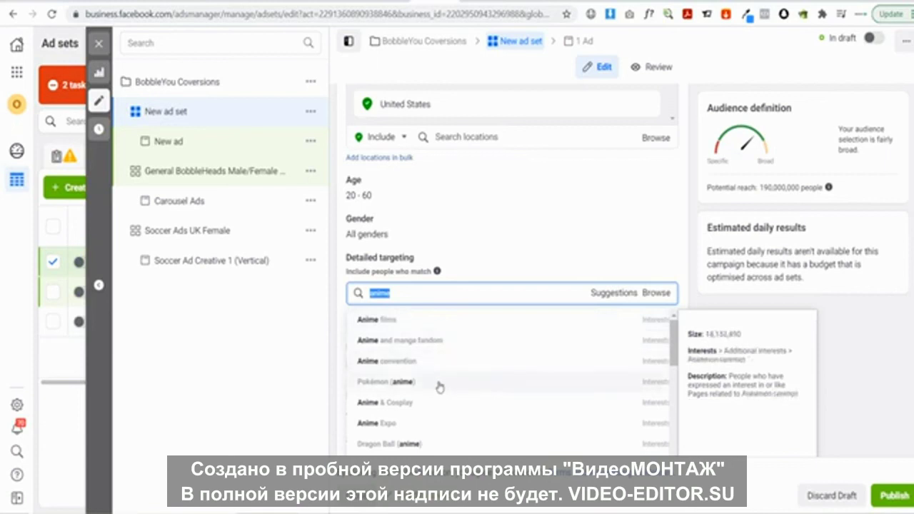
{"action": "scroll", "coordinate": [436, 365], "scroll_direction": "down", "scroll_amount": 1}
{"action": "scroll", "coordinate": [461, 358], "scroll_direction": "down", "scroll_amount": 1}
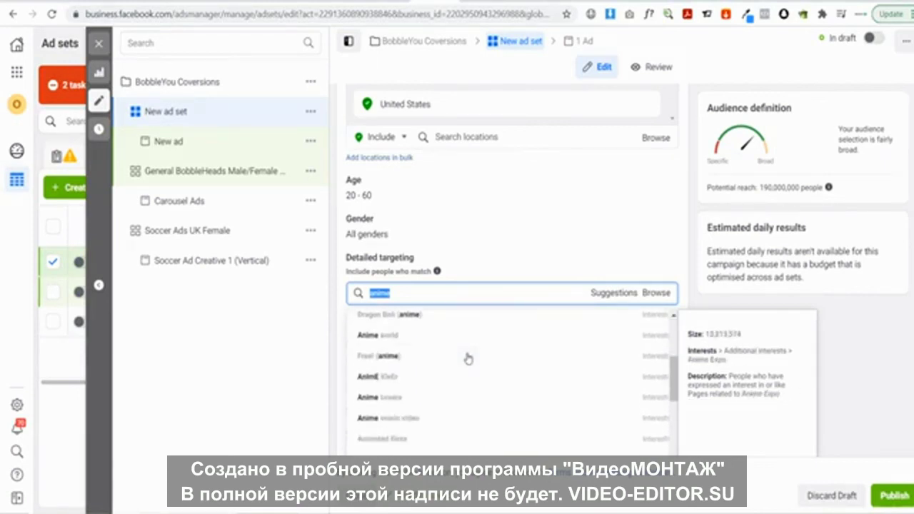
{"action": "scroll", "coordinate": [471, 378], "scroll_direction": "down", "scroll_amount": 1}
{"action": "scroll", "coordinate": [478, 389], "scroll_direction": "down", "scroll_amount": 4}
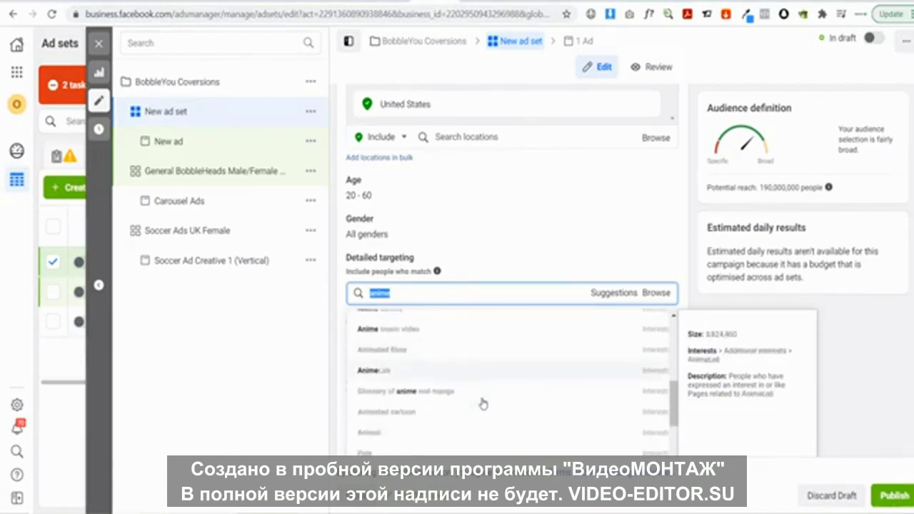
{"action": "scroll", "coordinate": [477, 382], "scroll_direction": "up", "scroll_amount": 2}
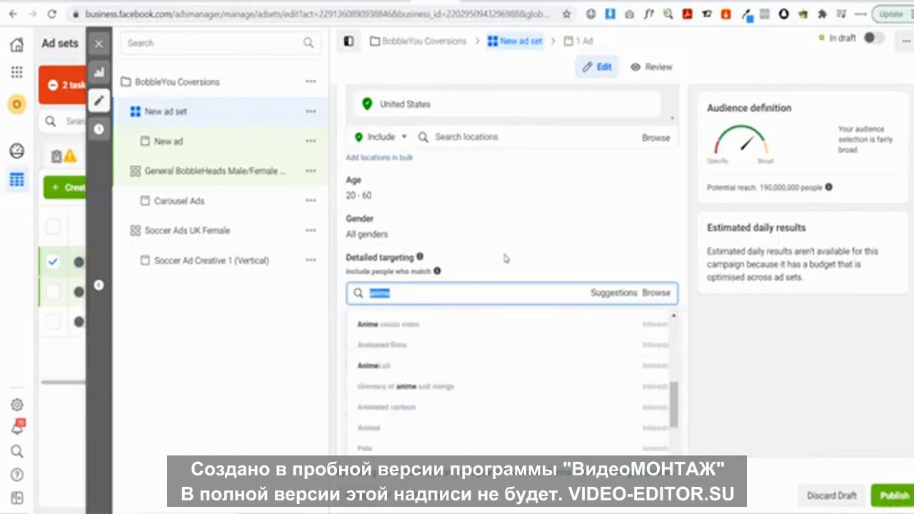
{"action": "left_click", "coordinate": [460, 237]}
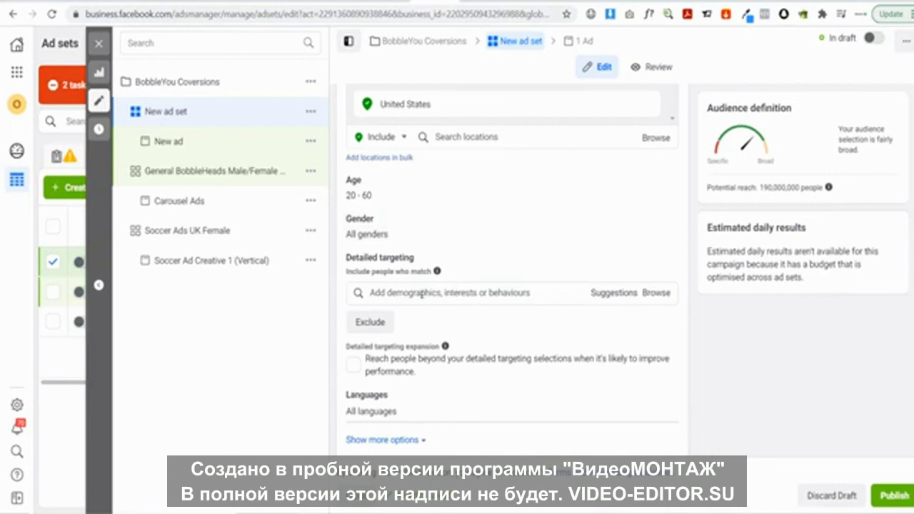
Add Anime films as a detailed targeting interest
{"action": "left_click", "coordinate": [415, 294]}
{"action": "type", "text": "anime"}
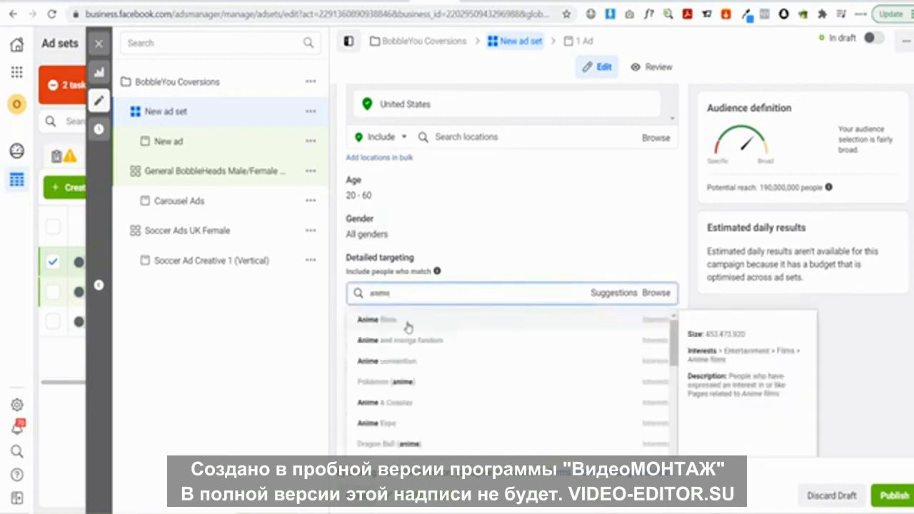
{"action": "left_click", "coordinate": [408, 323]}
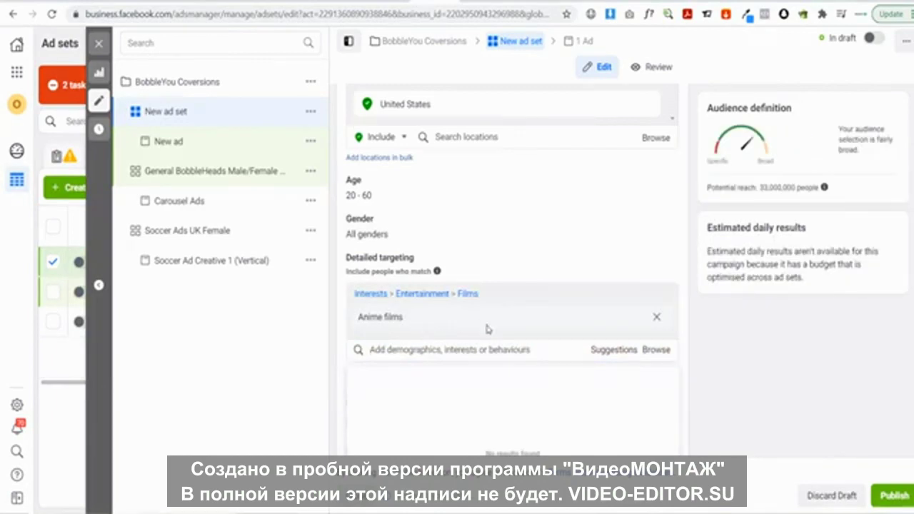
{"action": "scroll", "coordinate": [463, 329], "scroll_direction": "down", "scroll_amount": 1}
{"action": "scroll", "coordinate": [463, 328], "scroll_direction": "down", "scroll_amount": 2}
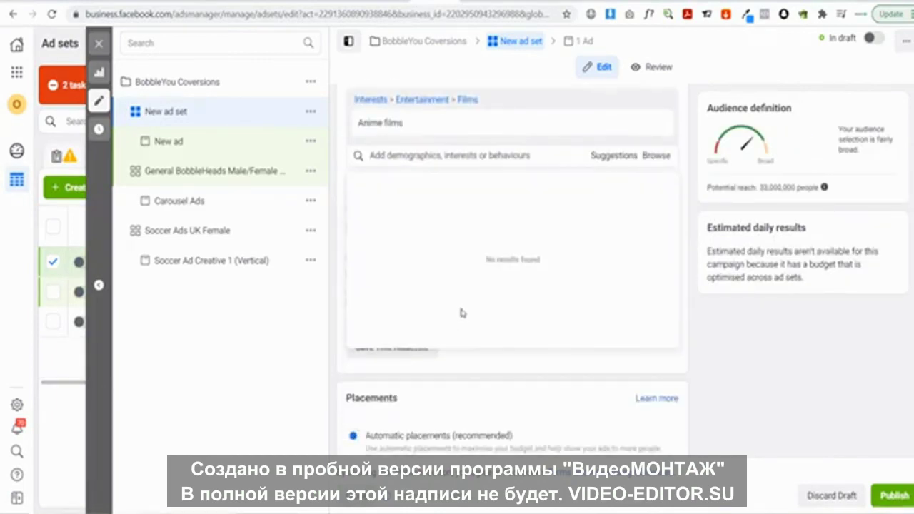
{"action": "left_click", "coordinate": [494, 372]}
{"action": "scroll", "coordinate": [504, 353], "scroll_direction": "up", "scroll_amount": 2}
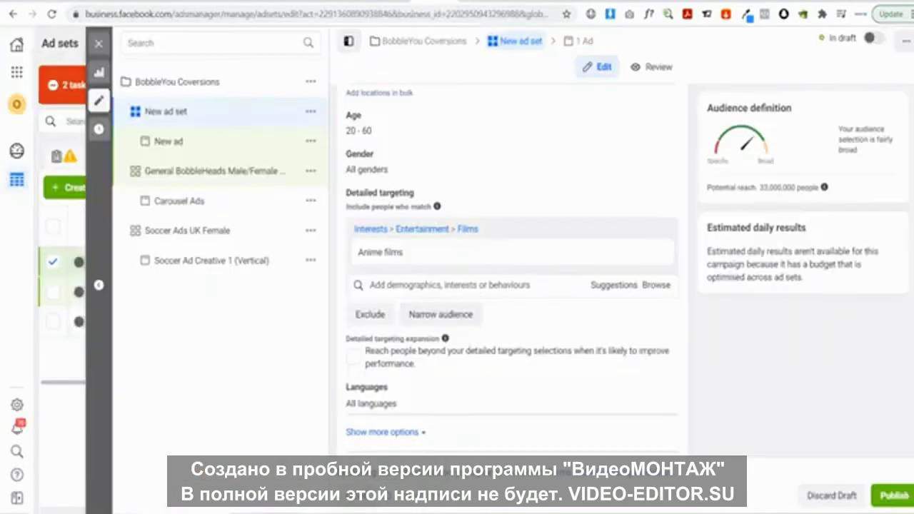
{"action": "left_click", "coordinate": [426, 286]}
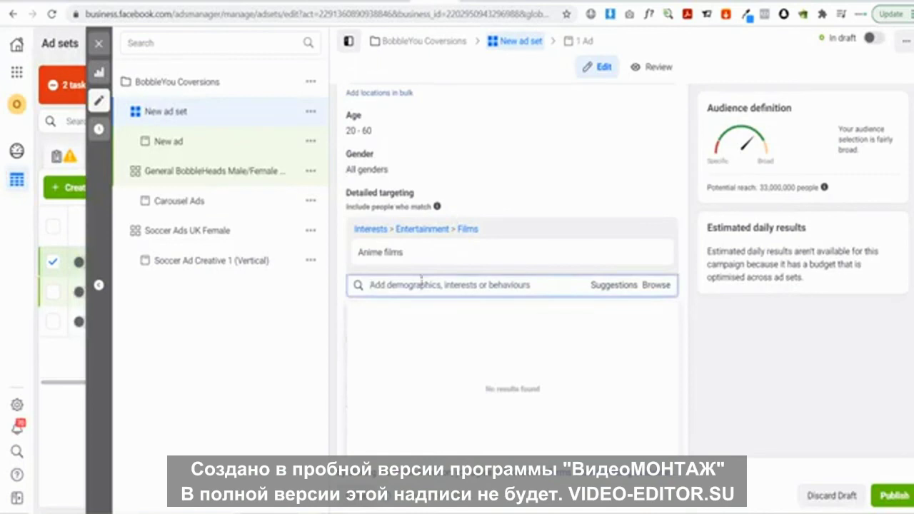
{"action": "left_click", "coordinate": [336, 287]}
Add a must-also-match group requiring people to be In a relationship, reaching about 4,100,000
{"action": "left_click", "coordinate": [443, 316]}
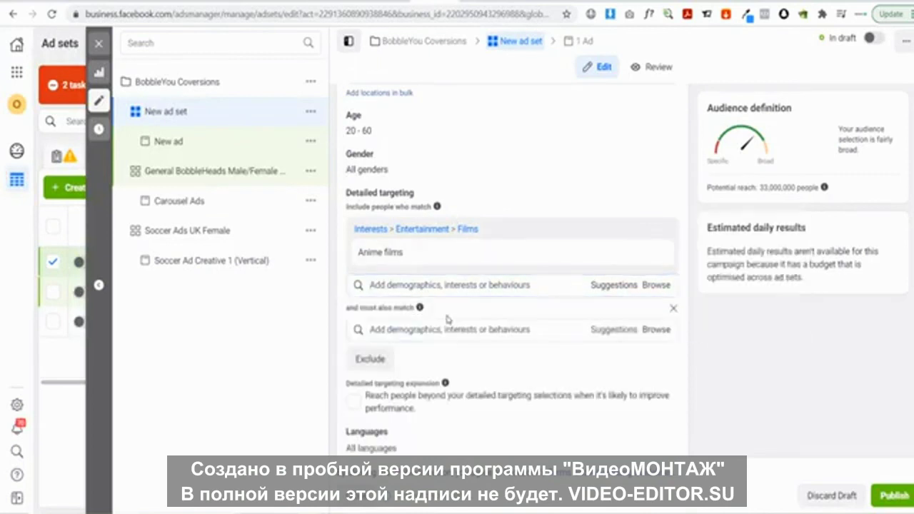
{"action": "left_click", "coordinate": [415, 331]}
{"action": "type", "text": "H"}
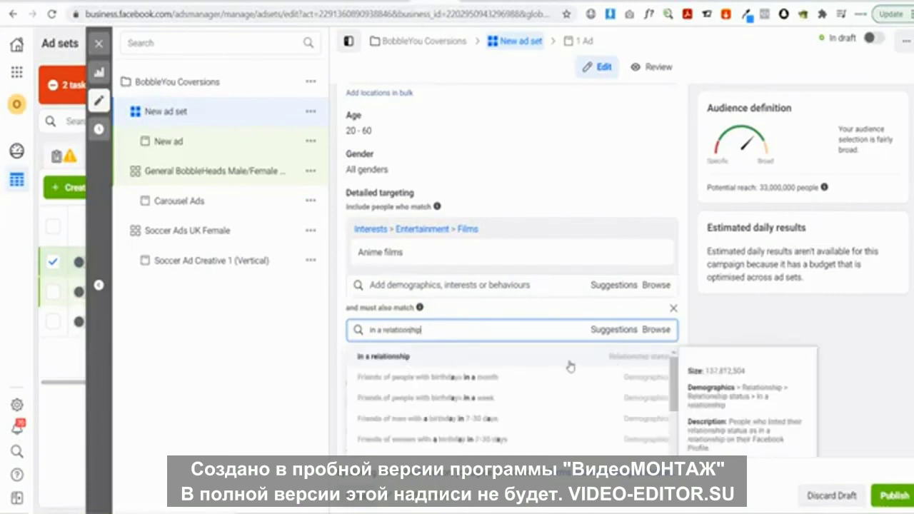
{"action": "left_click", "coordinate": [532, 364]}
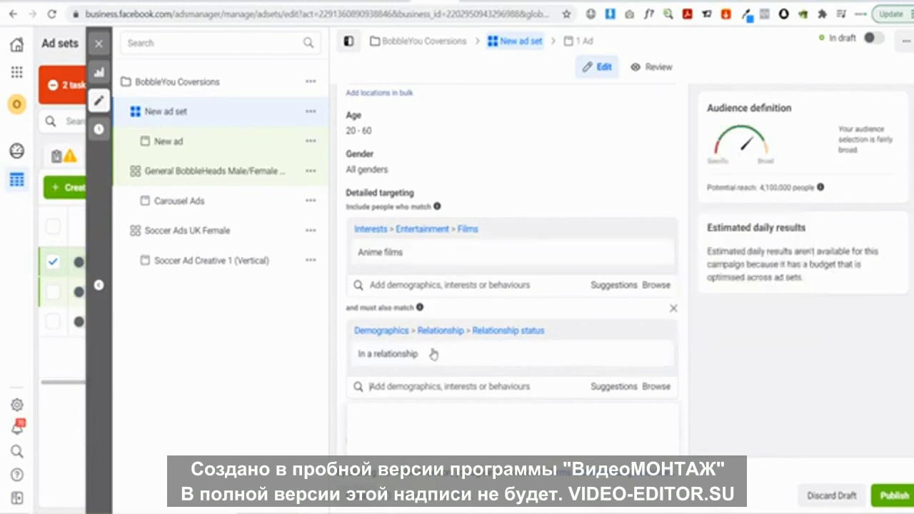
{"action": "mouse_move", "coordinate": [420, 351]}
{"action": "mouse_move", "coordinate": [401, 252]}
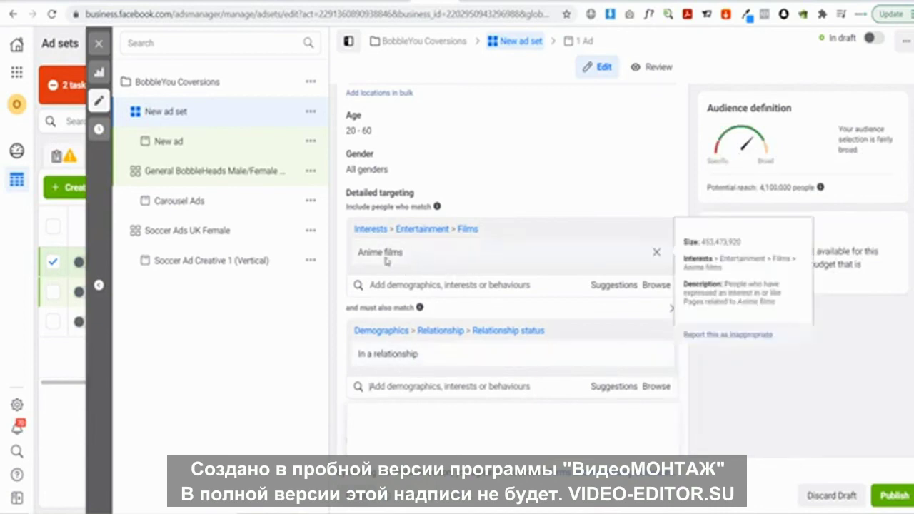
{"action": "scroll", "coordinate": [396, 322], "scroll_direction": "down", "scroll_amount": 2}
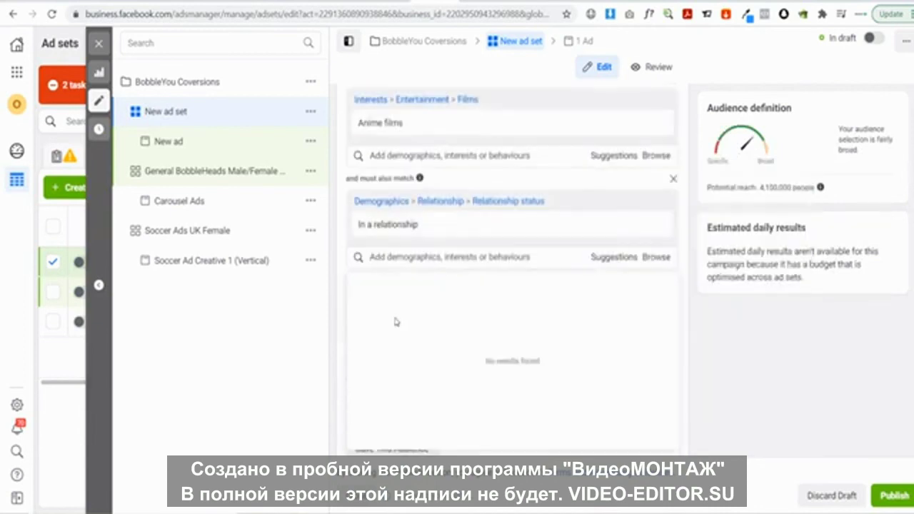
{"action": "left_click", "coordinate": [341, 332]}
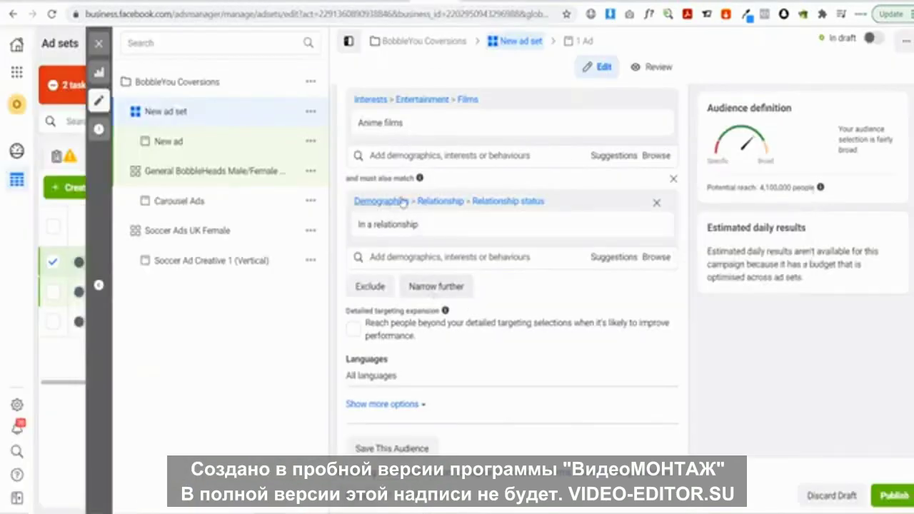
{"action": "mouse_move", "coordinate": [460, 228]}
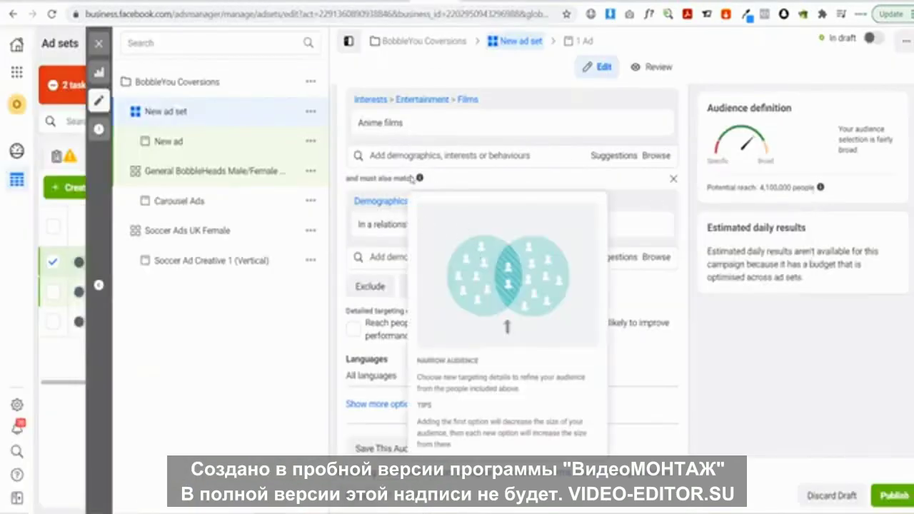
Narrow further with the Anime and manga fandom interest, cutting potential reach to 1,100,000
{"action": "scroll", "coordinate": [468, 177], "scroll_direction": "up", "scroll_amount": 1}
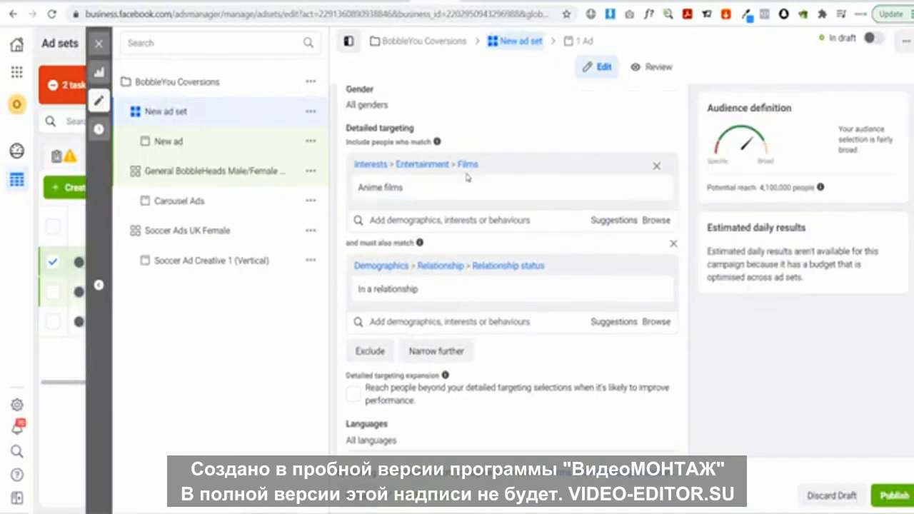
{"action": "scroll", "coordinate": [468, 177], "scroll_direction": "up", "scroll_amount": 1}
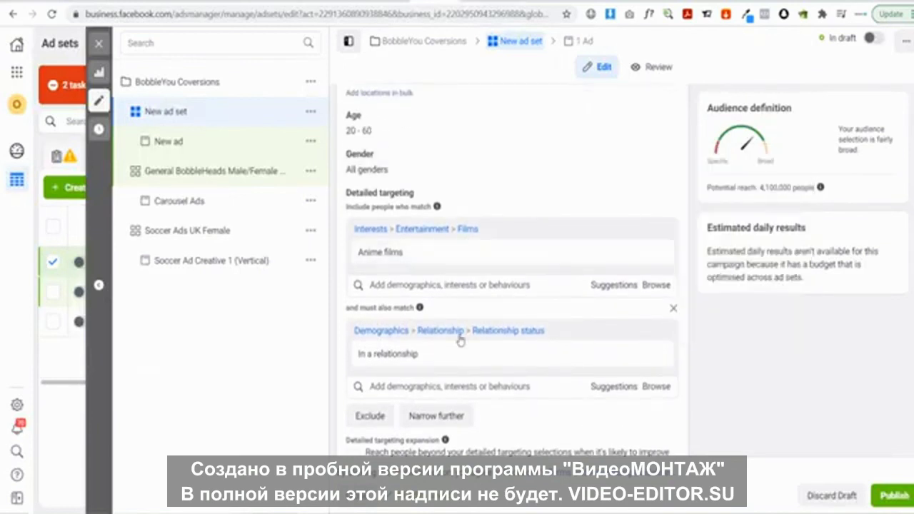
{"action": "left_click", "coordinate": [437, 417]}
{"action": "scroll", "coordinate": [472, 400], "scroll_direction": "down", "scroll_amount": 2}
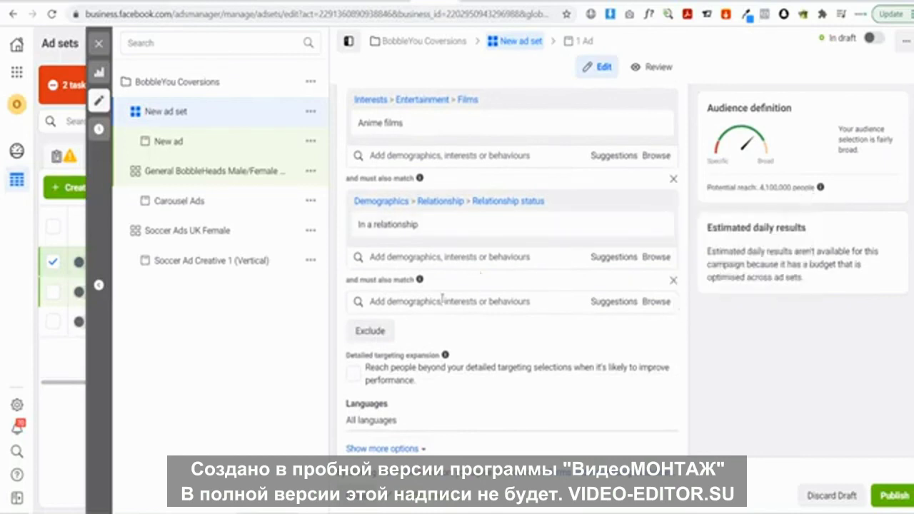
{"action": "left_click", "coordinate": [405, 303]}
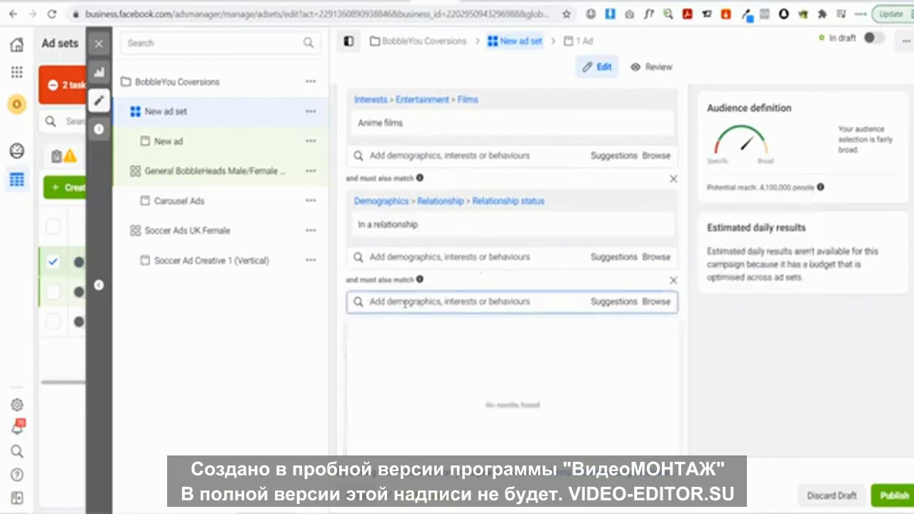
{"action": "type", "text": "anime"}
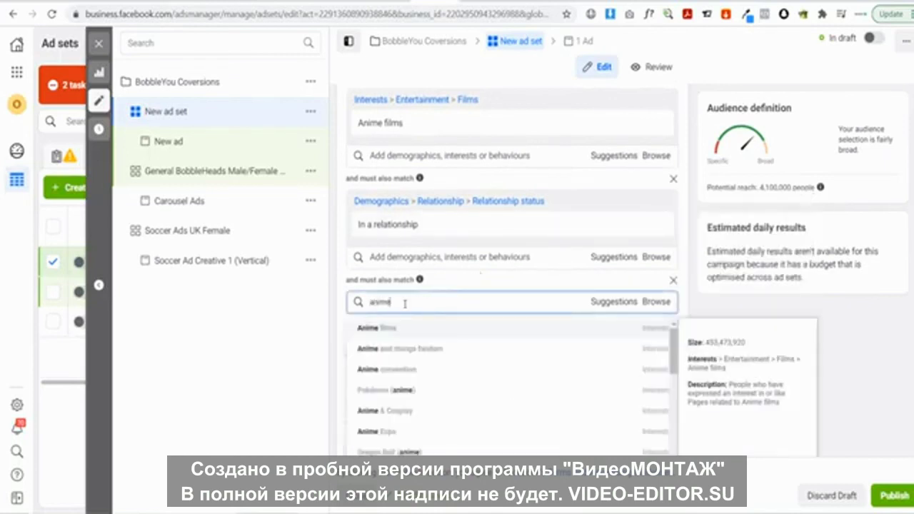
{"action": "left_click", "coordinate": [416, 353]}
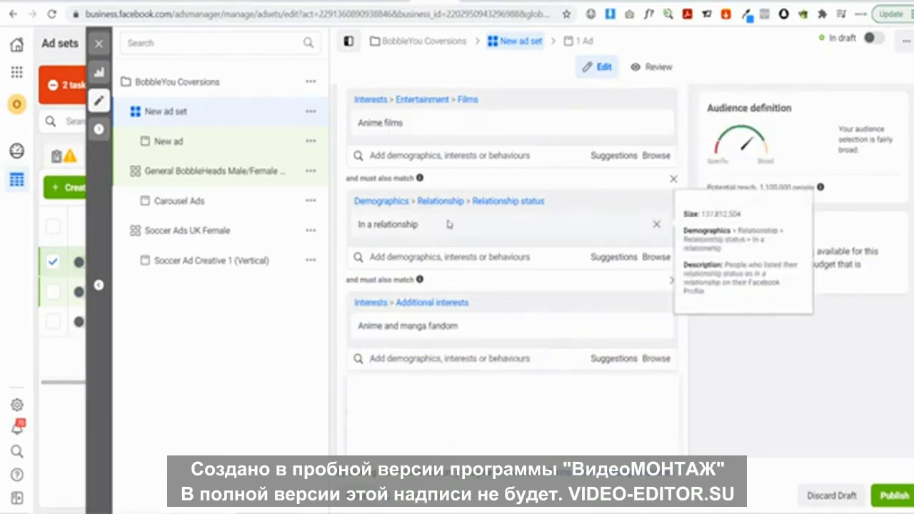
{"action": "mouse_move", "coordinate": [371, 337]}
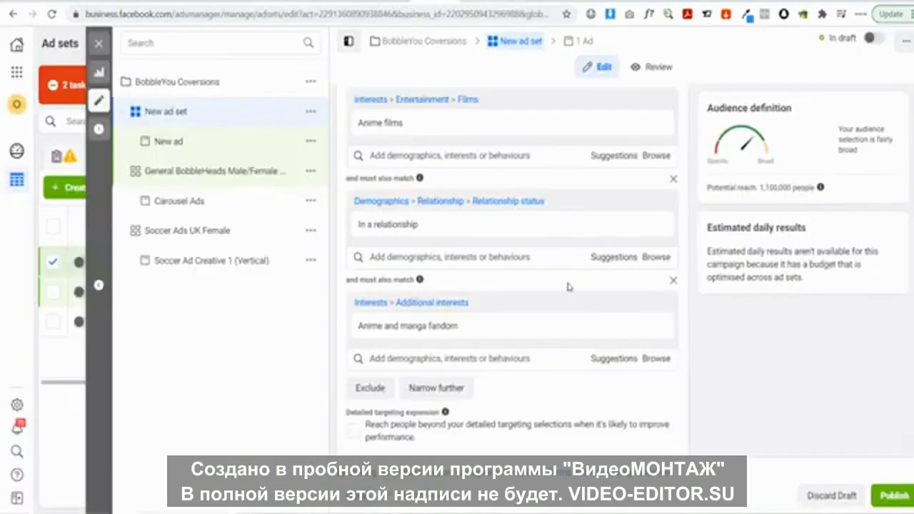
{"action": "scroll", "coordinate": [575, 293], "scroll_direction": "down", "scroll_amount": 2}
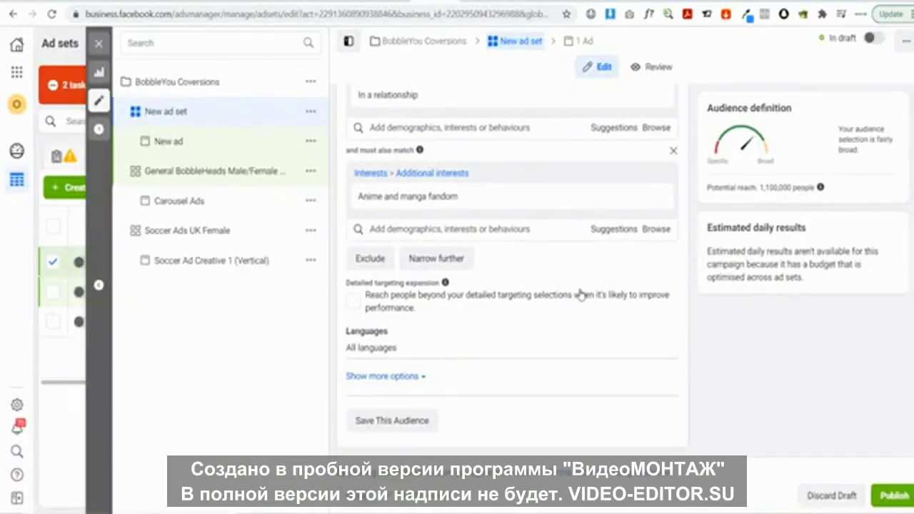
{"action": "scroll", "coordinate": [564, 307], "scroll_direction": "up", "scroll_amount": 3}
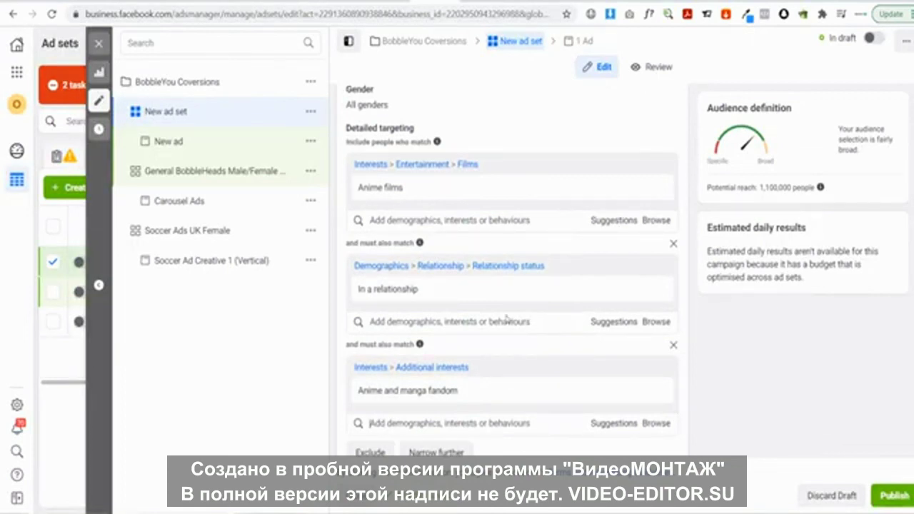
{"action": "mouse_move", "coordinate": [490, 303]}
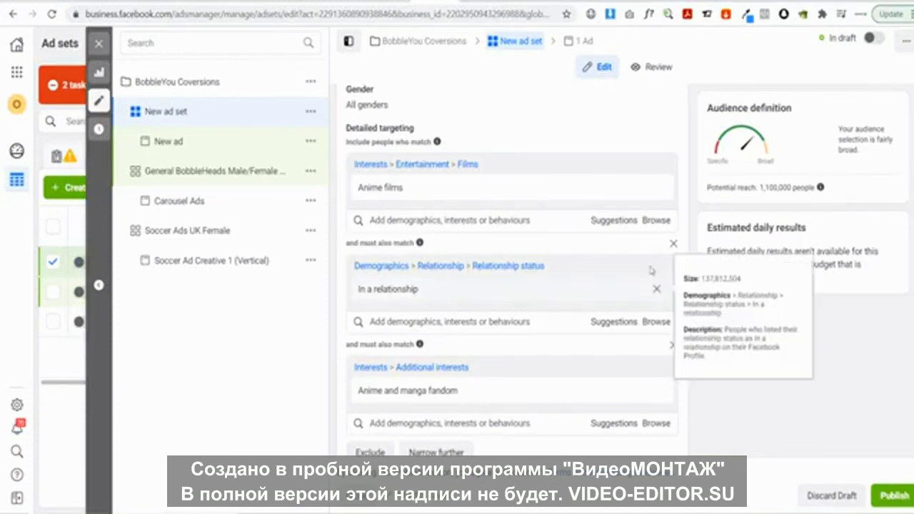
Drop the In a relationship and Anime and manga fandom conditions and target Personalised Gifts
{"action": "left_click", "coordinate": [673, 247]}
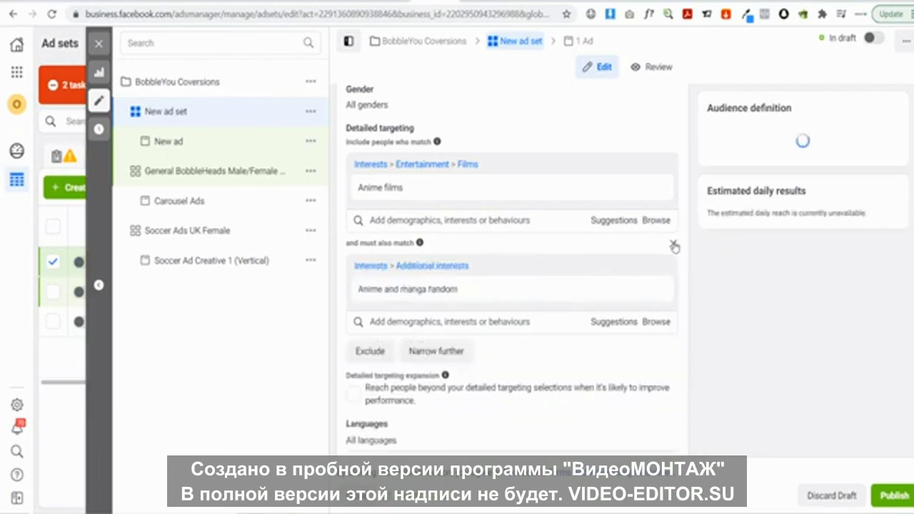
{"action": "left_click", "coordinate": [674, 244]}
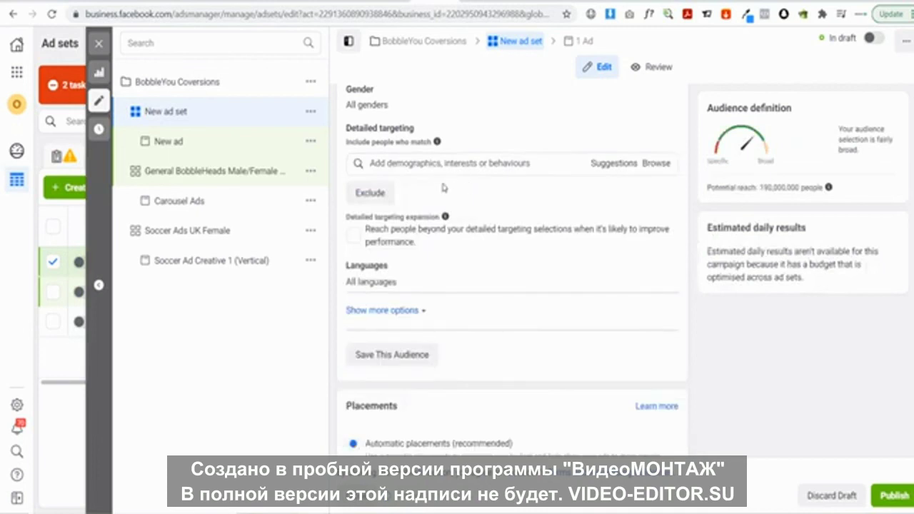
{"action": "left_click", "coordinate": [420, 165]}
{"action": "type", "text": "piersonalised"}
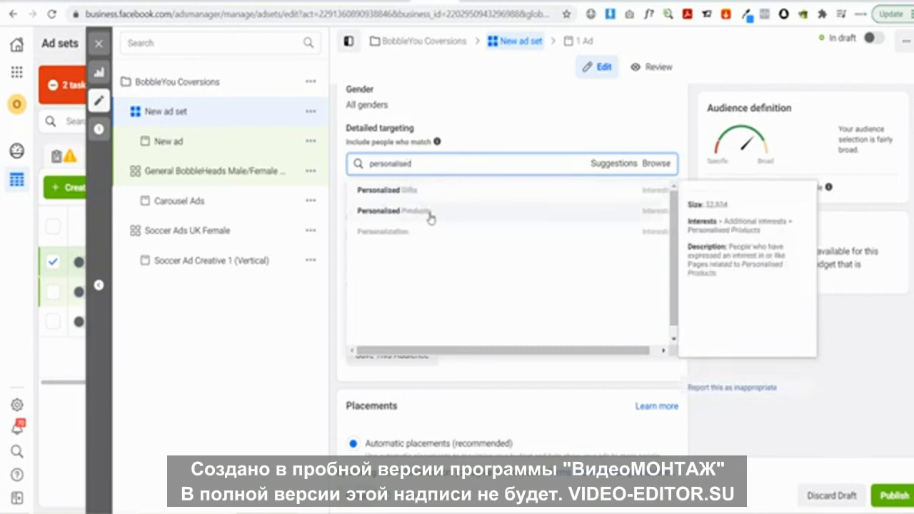
{"action": "left_click", "coordinate": [418, 193]}
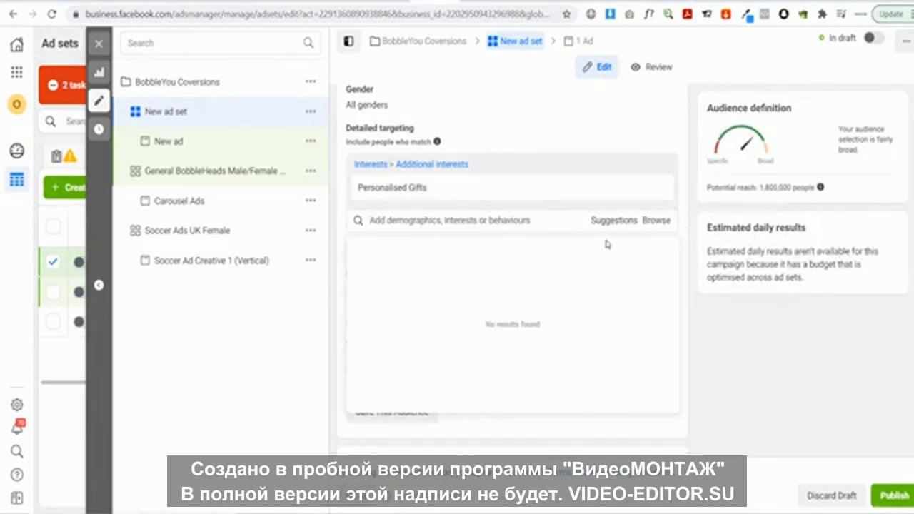
Try narrowing with Personalised Products, then remove it and the empty narrowing condition
{"action": "left_click", "coordinate": [570, 423]}
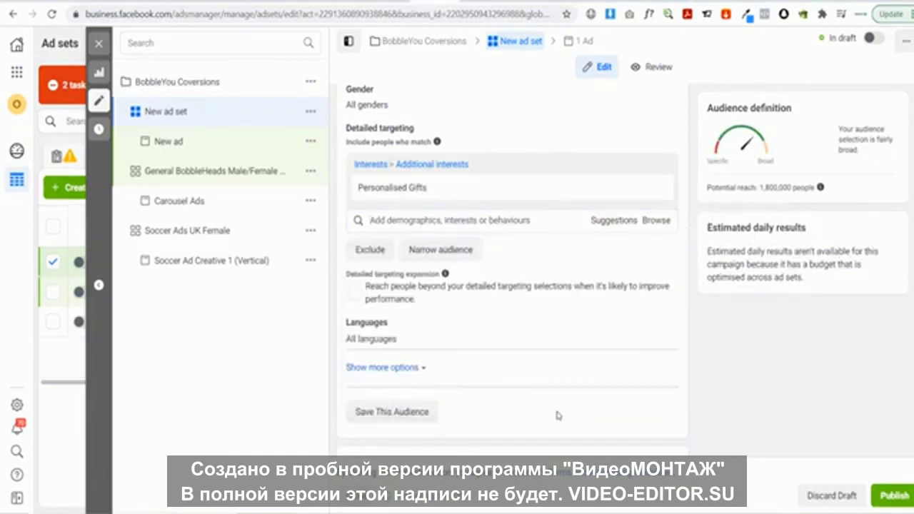
{"action": "left_click", "coordinate": [439, 250]}
{"action": "left_click", "coordinate": [428, 266]}
{"action": "type", "text": "pe"}
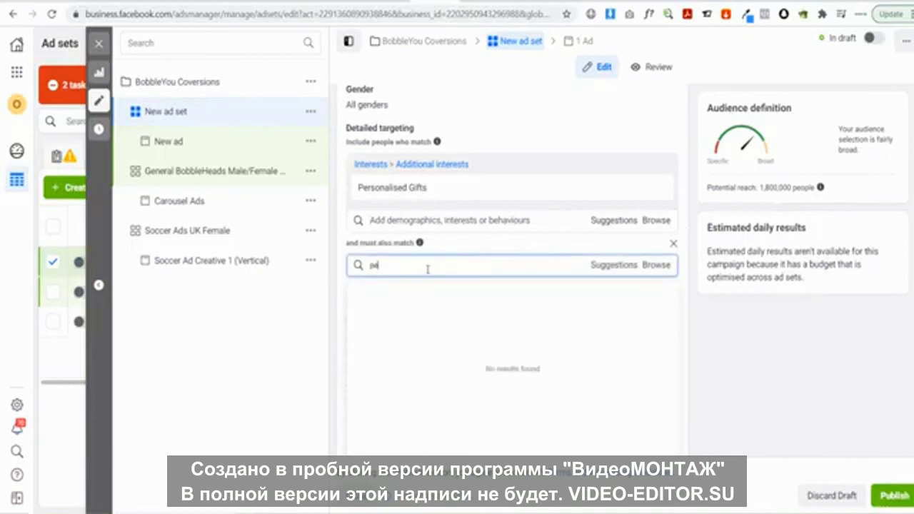
{"action": "type", "text": "rsonalised"}
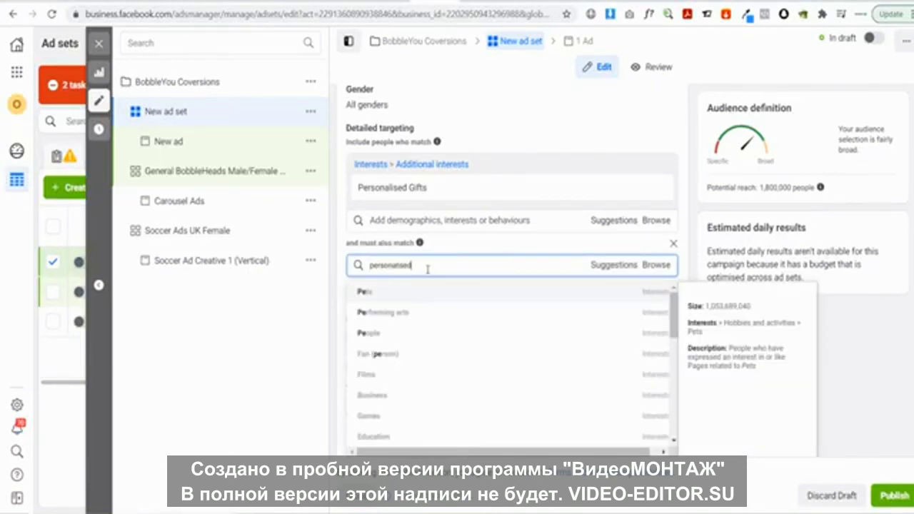
{"action": "left_click", "coordinate": [426, 312]}
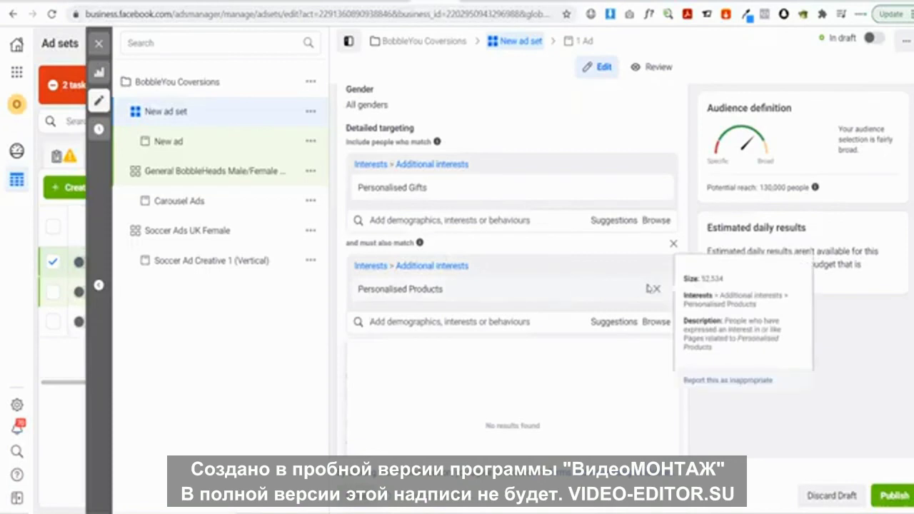
{"action": "left_click", "coordinate": [657, 290]}
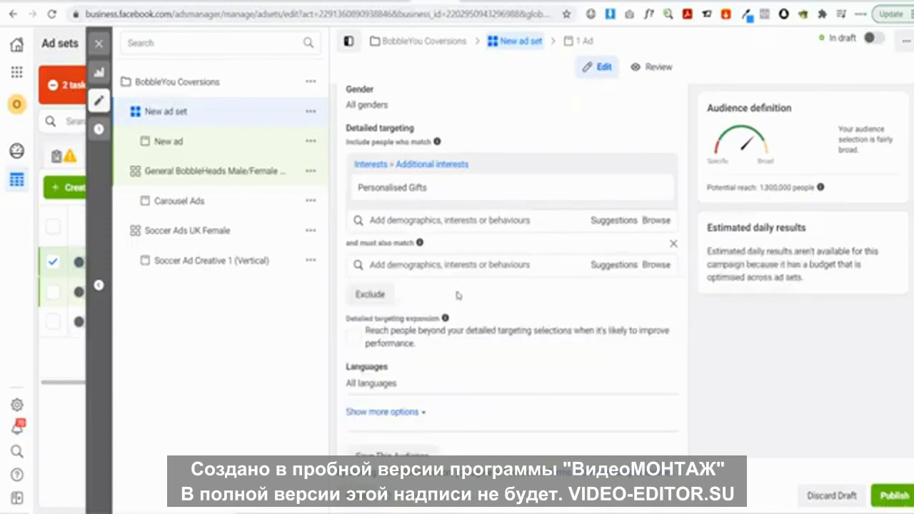
{"action": "left_click", "coordinate": [428, 265]}
{"action": "left_click", "coordinate": [673, 244]}
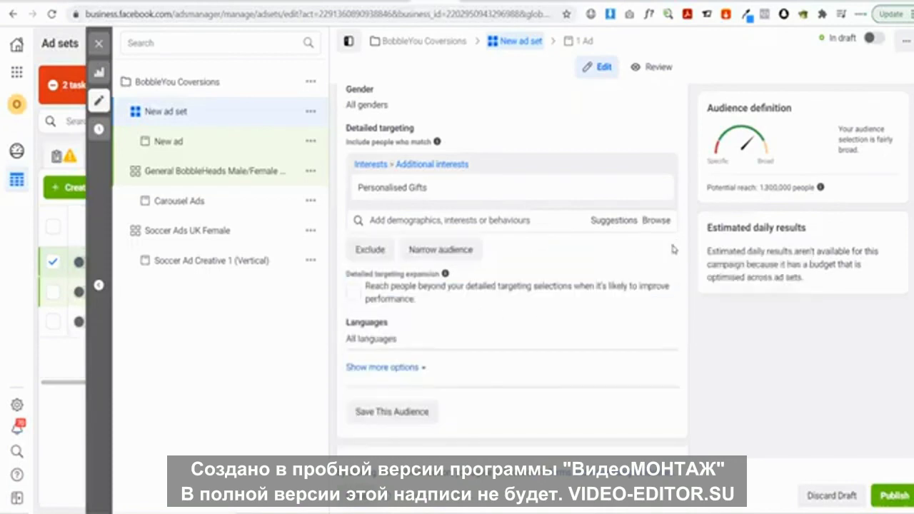
Add Personalised Products alongside Personalised Gifts in the main interests, reaching 2,000,000
{"action": "left_click", "coordinate": [457, 220]}
{"action": "type", "text": "per"}
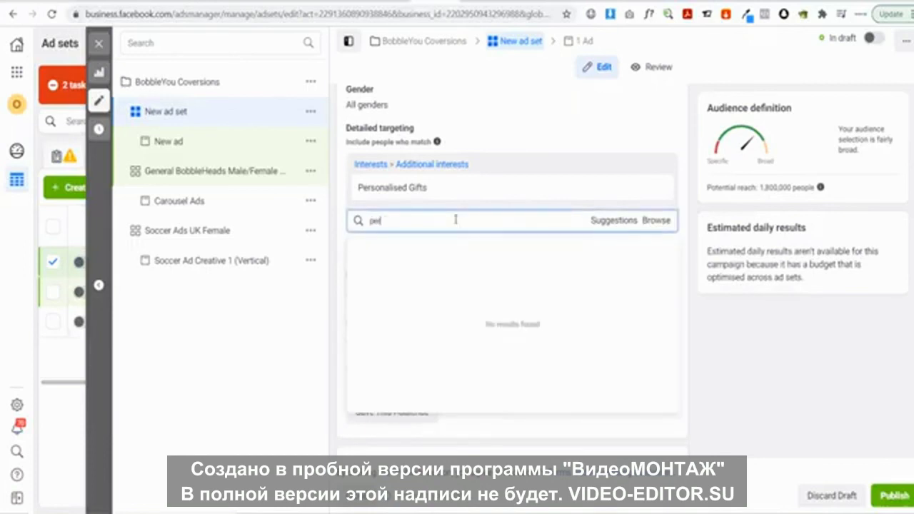
{"action": "type", "text": "sonelised"}
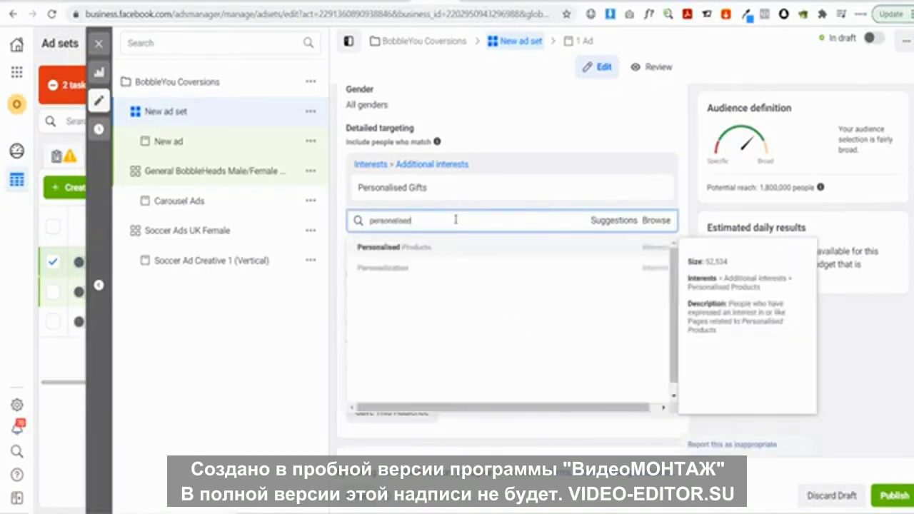
{"action": "left_click", "coordinate": [483, 250]}
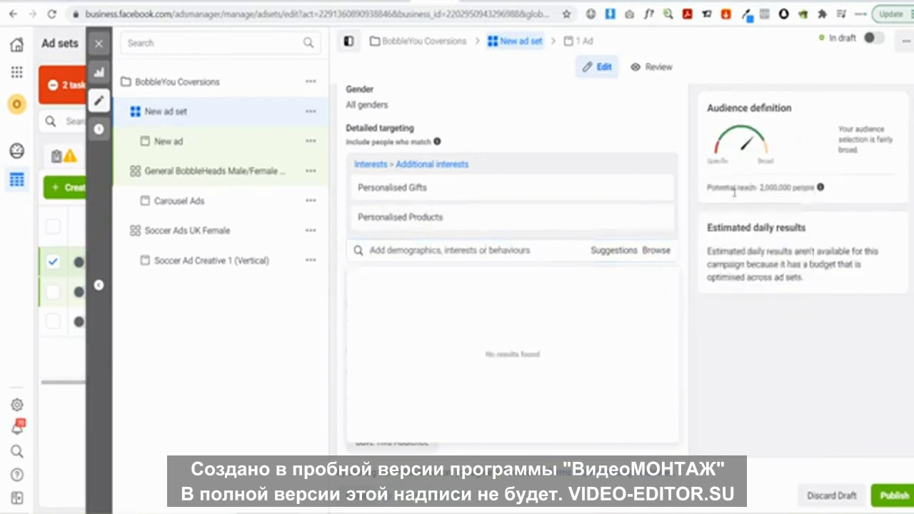
{"action": "left_click", "coordinate": [700, 350]}
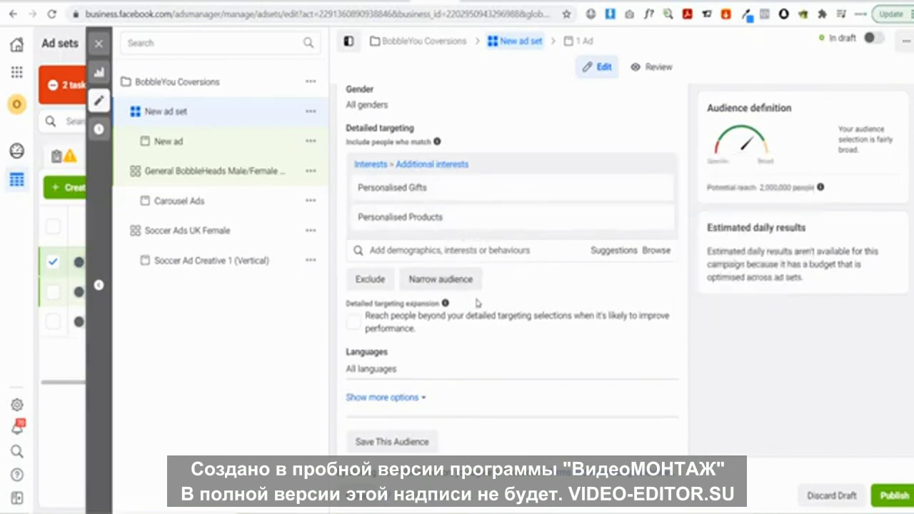
Add a must-also-match condition requiring the Soccer Fans interest
{"action": "mouse_move", "coordinate": [395, 185]}
{"action": "left_click", "coordinate": [440, 278]}
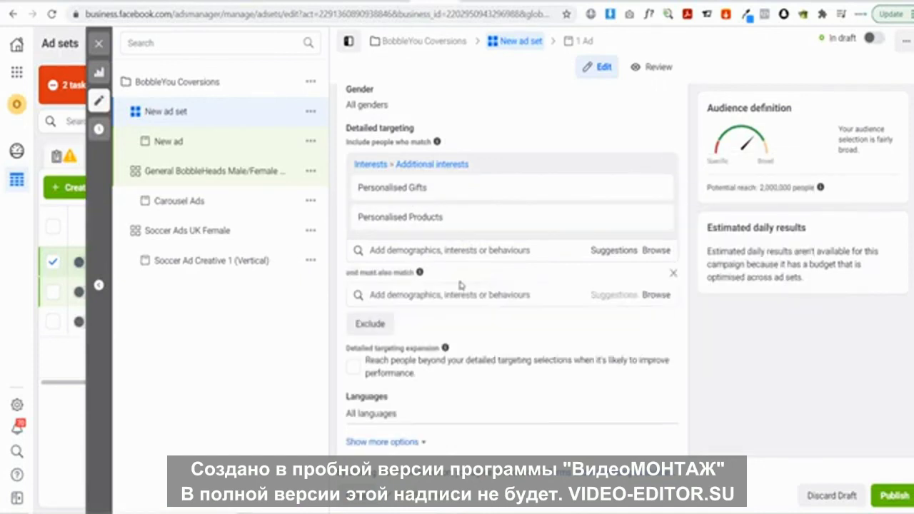
{"action": "left_click", "coordinate": [439, 294]}
{"action": "type", "text": "soccer"}
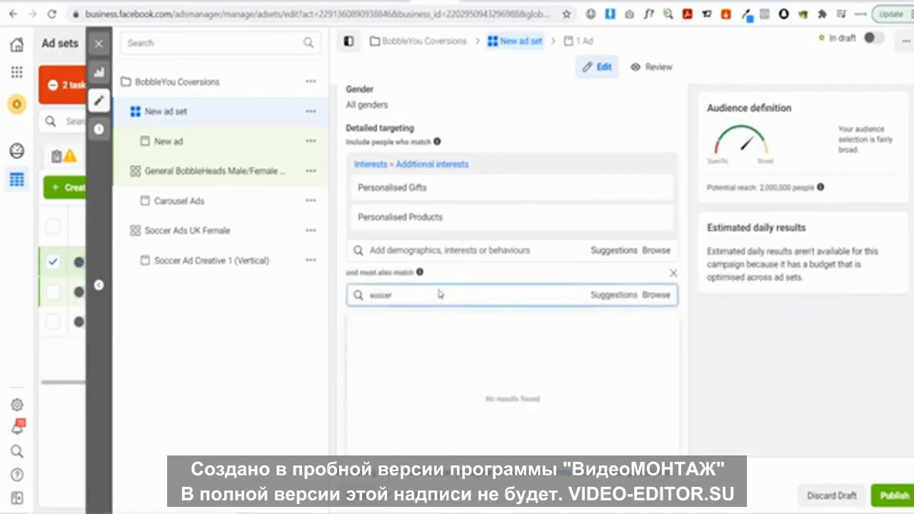
{"action": "mouse_move", "coordinate": [442, 321]}
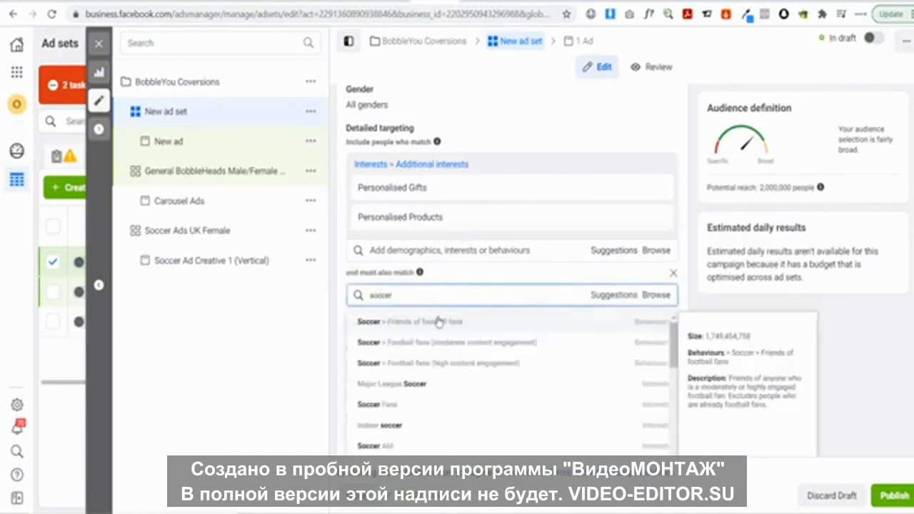
{"action": "left_click", "coordinate": [422, 408]}
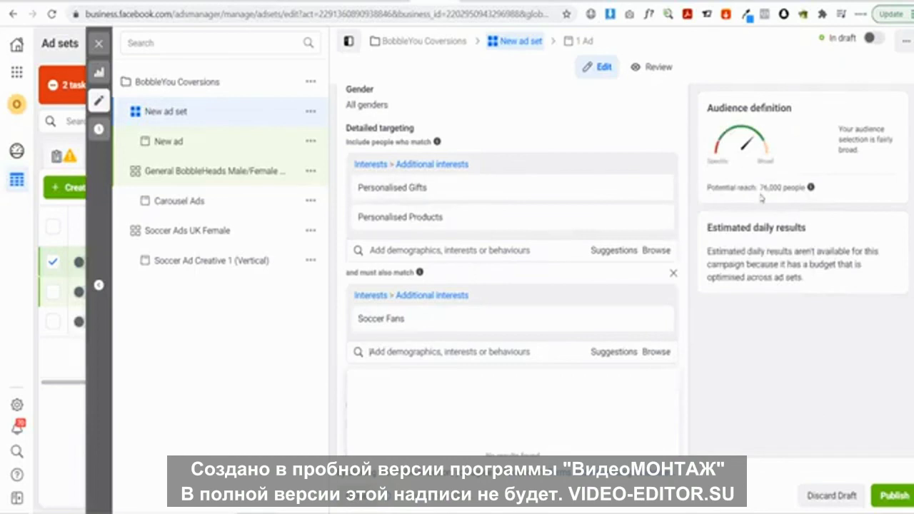
Remove Personalised Products, leaving 67,000 reach, and open the New ad for editing
{"action": "mouse_move", "coordinate": [516, 216]}
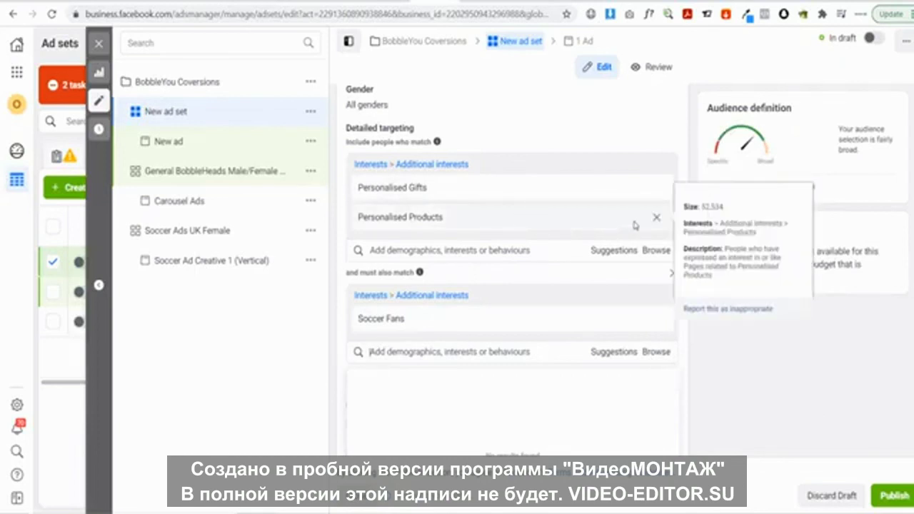
{"action": "left_click", "coordinate": [657, 219]}
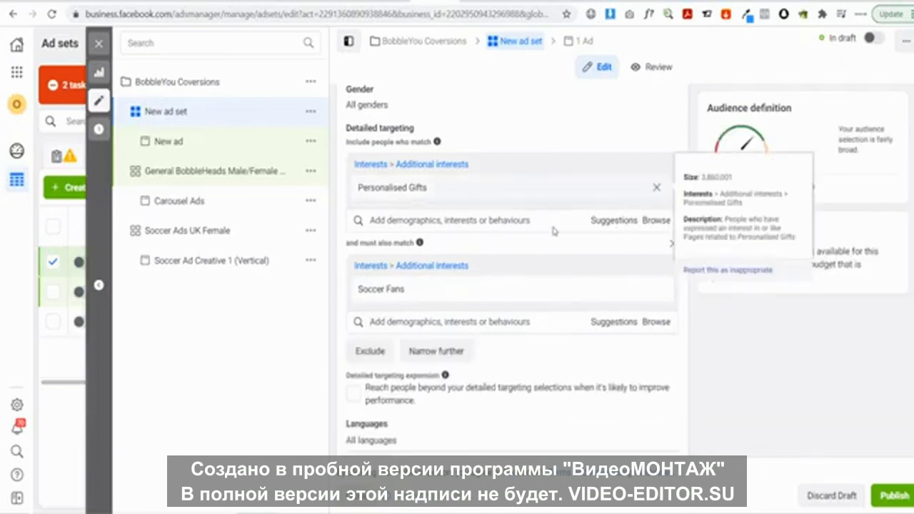
{"action": "mouse_move", "coordinate": [455, 291]}
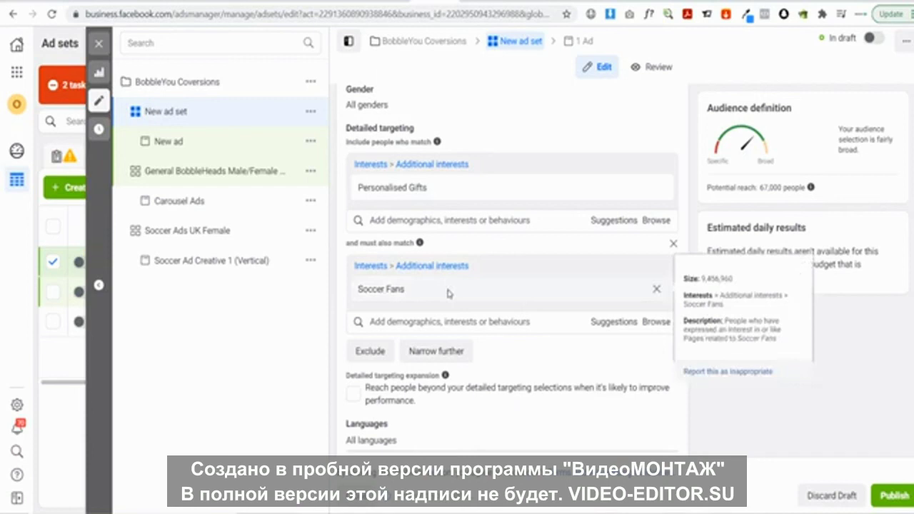
{"action": "left_click", "coordinate": [180, 142]}
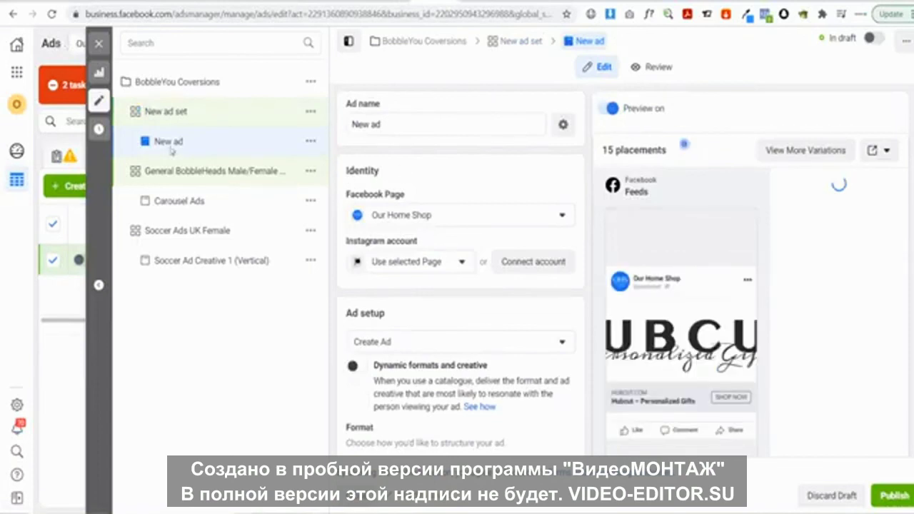
Scroll to Ad creative, glance at the wooden plaque page, and open the Add media choices
{"action": "scroll", "coordinate": [471, 170], "scroll_direction": "down", "scroll_amount": 5}
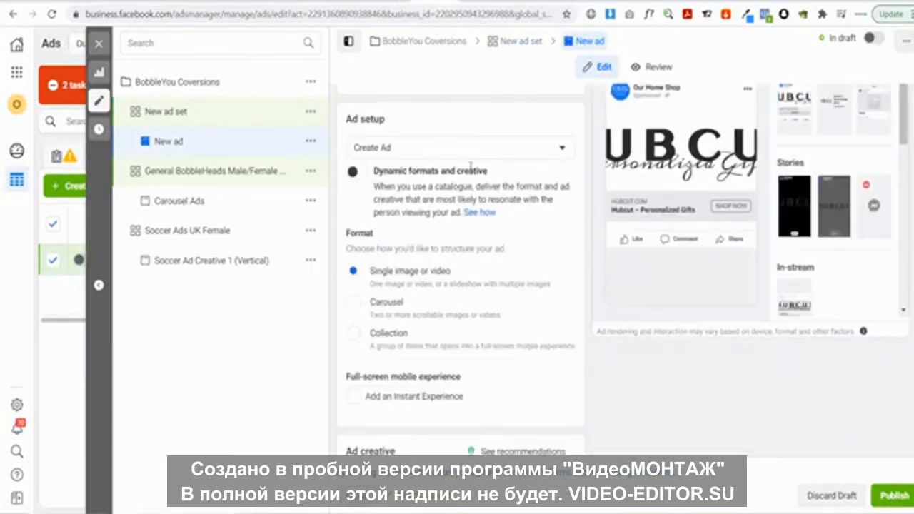
{"action": "scroll", "coordinate": [471, 170], "scroll_direction": "down", "scroll_amount": 2}
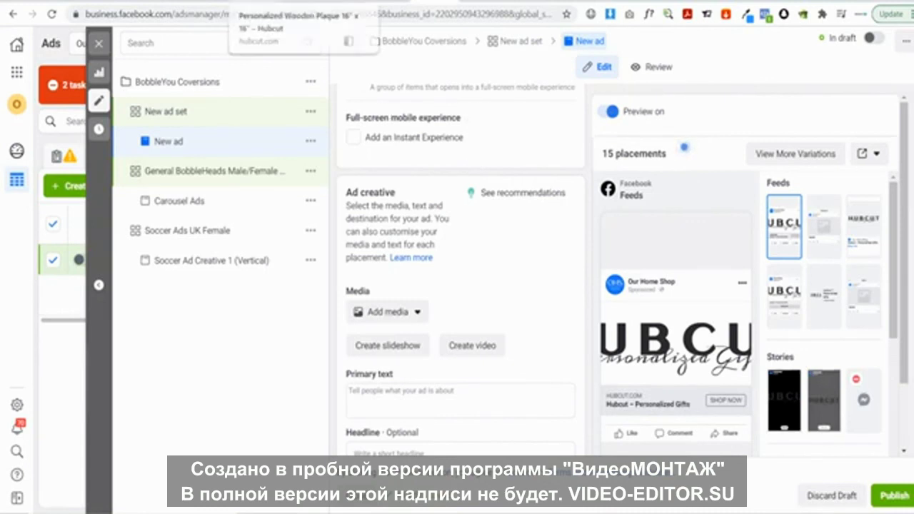
{"action": "left_click", "coordinate": [293, 0]}
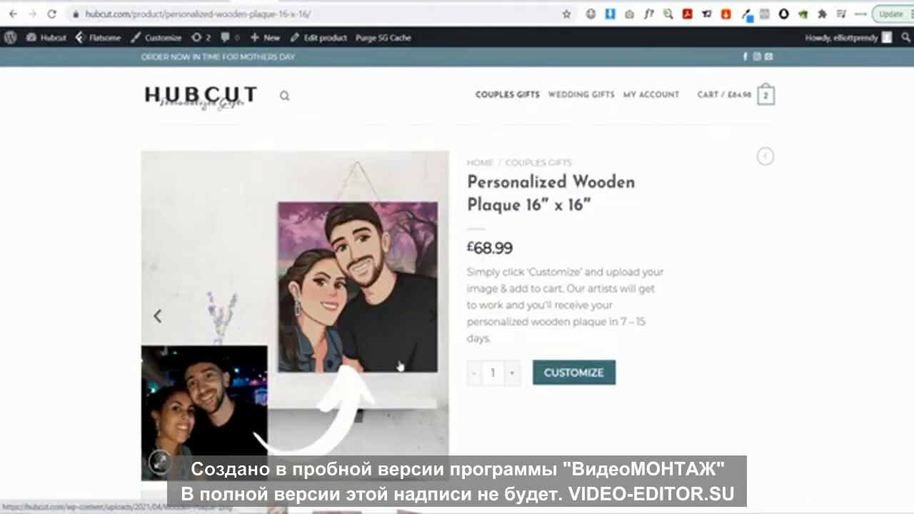
{"action": "left_click", "coordinate": [432, 5]}
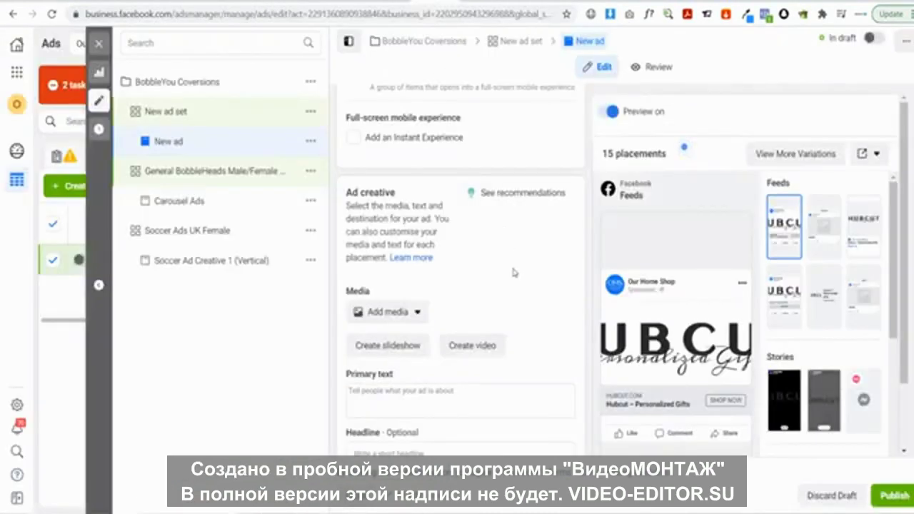
{"action": "left_click", "coordinate": [398, 313]}
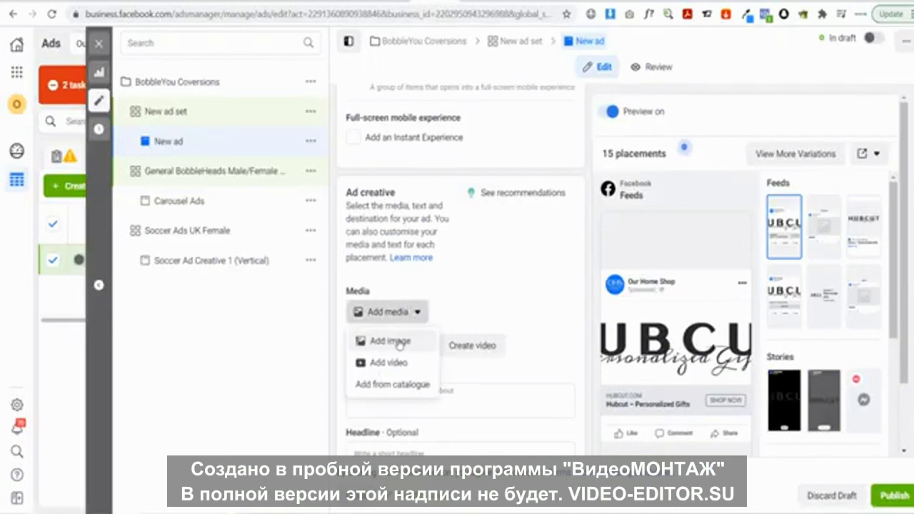
Upload the Wooden Plaque image and attach it with its Square, Vertical and Horizontal crops
{"action": "left_click", "coordinate": [397, 342]}
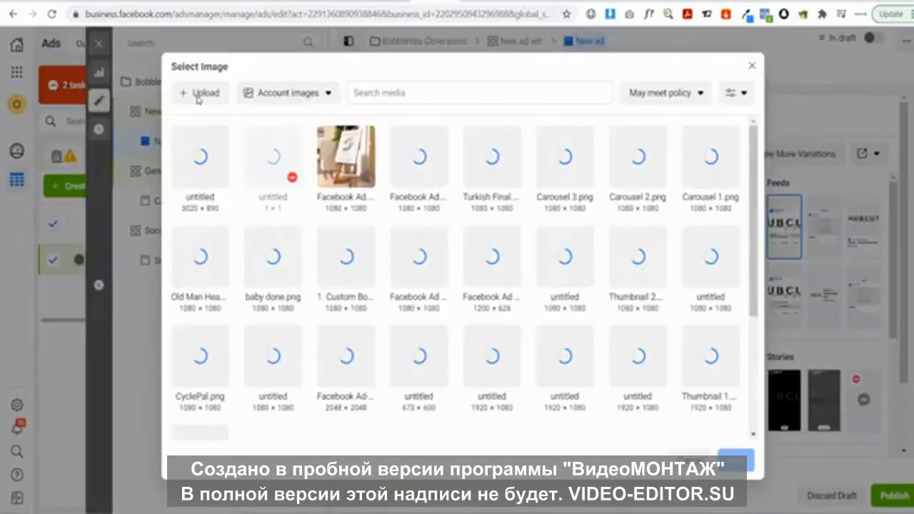
{"action": "left_click", "coordinate": [196, 95]}
{"action": "left_click", "coordinate": [477, 334]}
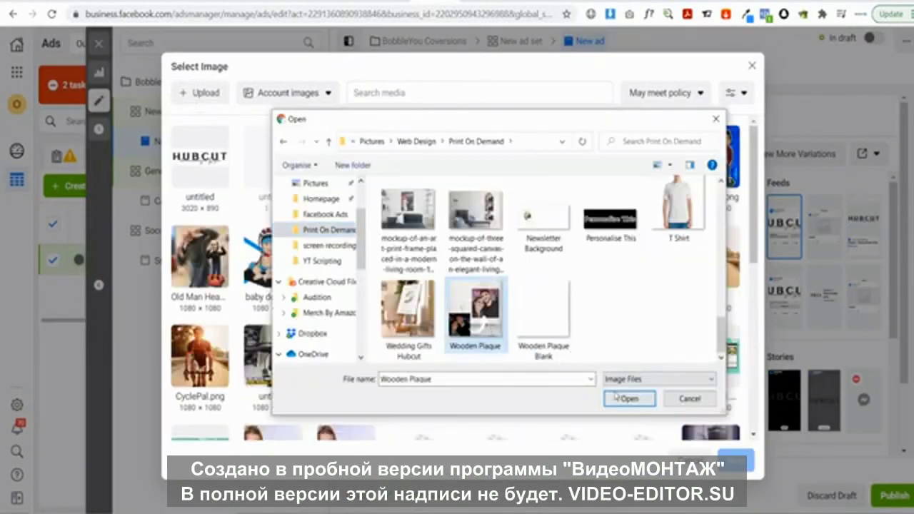
{"action": "left_click", "coordinate": [613, 398]}
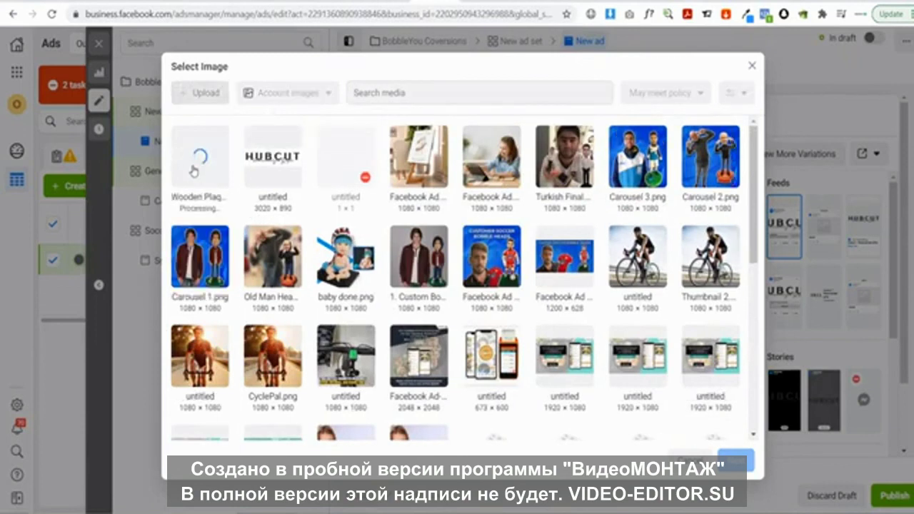
{"action": "left_click", "coordinate": [202, 174]}
{"action": "left_click", "coordinate": [738, 461]}
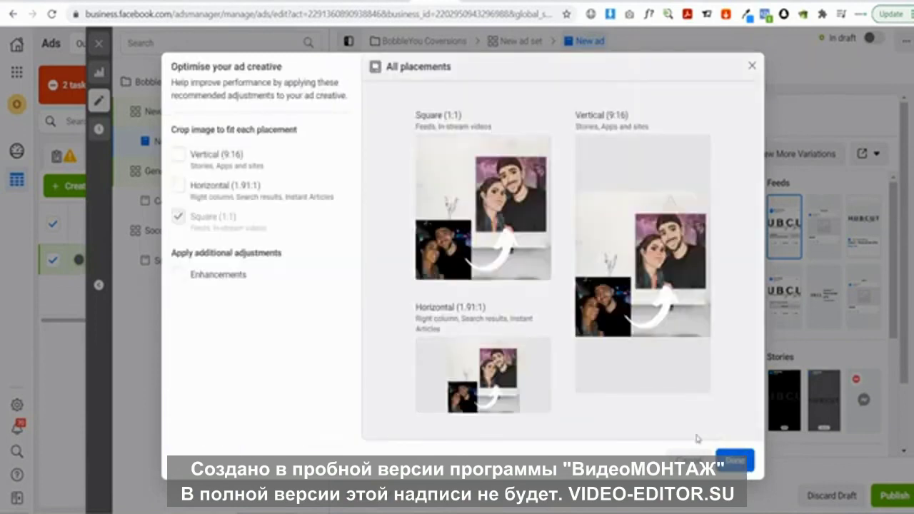
{"action": "left_click", "coordinate": [736, 461]}
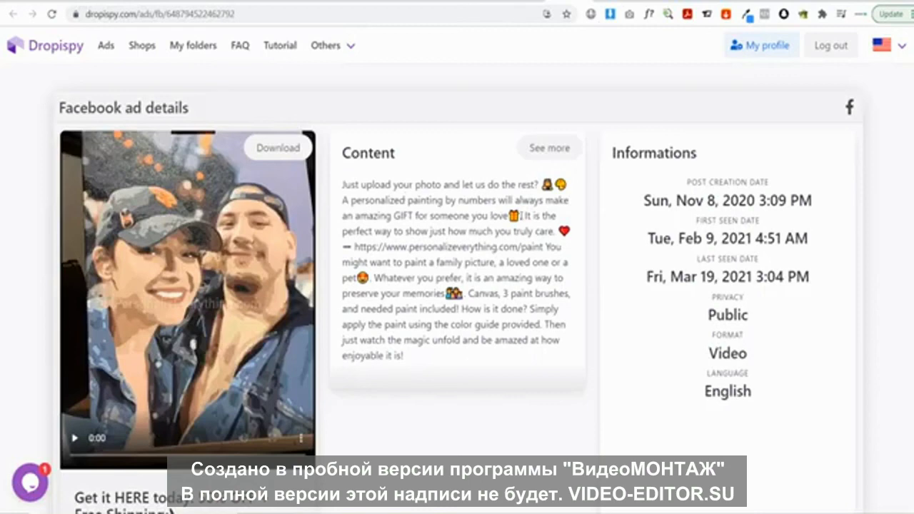
Paste the Dropispy ad's opening lines into Primary text, adding a blank line before the second sentence
{"action": "left_click_drag", "start_coordinate": [521, 216], "coordinate": [334, 184]}
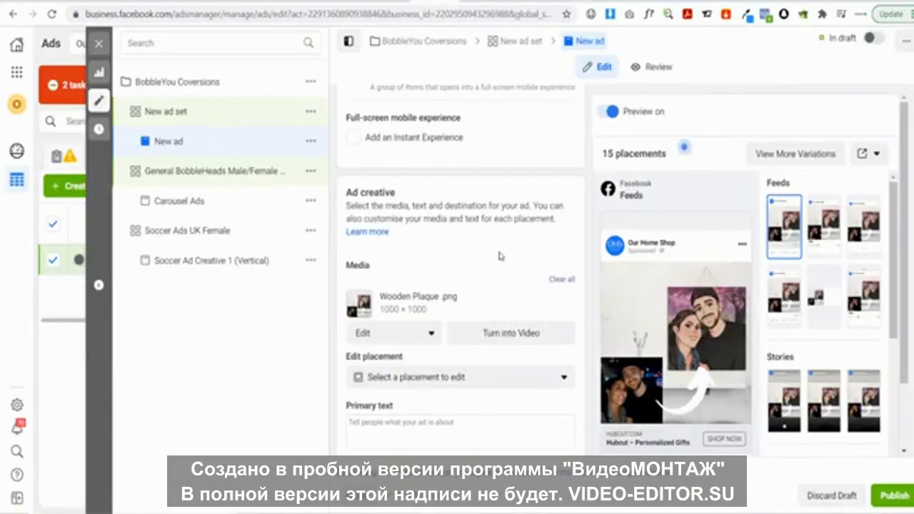
{"action": "scroll", "coordinate": [395, 290], "scroll_direction": "down", "scroll_amount": 2}
{"action": "left_click", "coordinate": [395, 290]}
{"action": "type", "text": "Just upload your photo and let us do the rest? 🙈😉 A personalized painting by numbers will always make an amazing GIFT for someone you love🎁"}
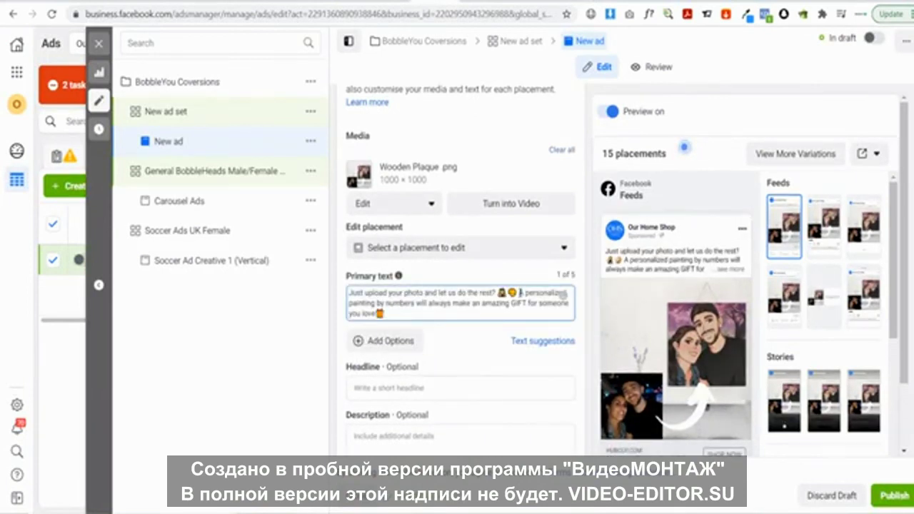
{"action": "left_click", "coordinate": [520, 293]}
{"action": "key", "text": "Return"}
{"action": "key", "text": "Return"}
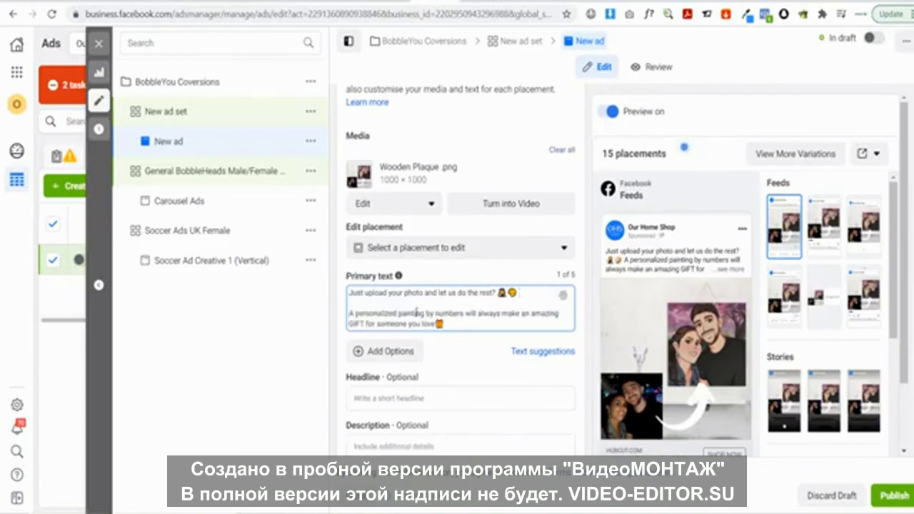
Replace 'painting by numbers' with 'anime print' in the primary text and preview it
{"action": "double_click", "coordinate": [417, 313]}
{"action": "type", "text": "anime"}
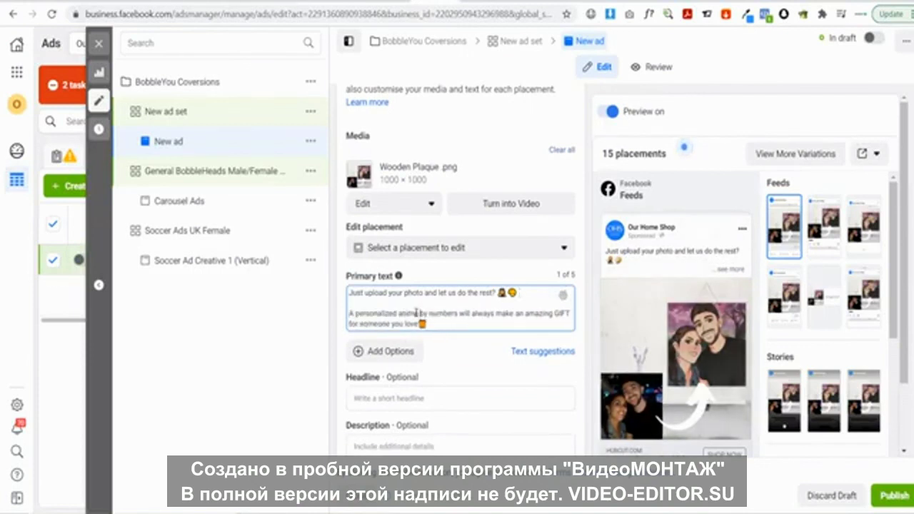
{"action": "type", "text": " print"}
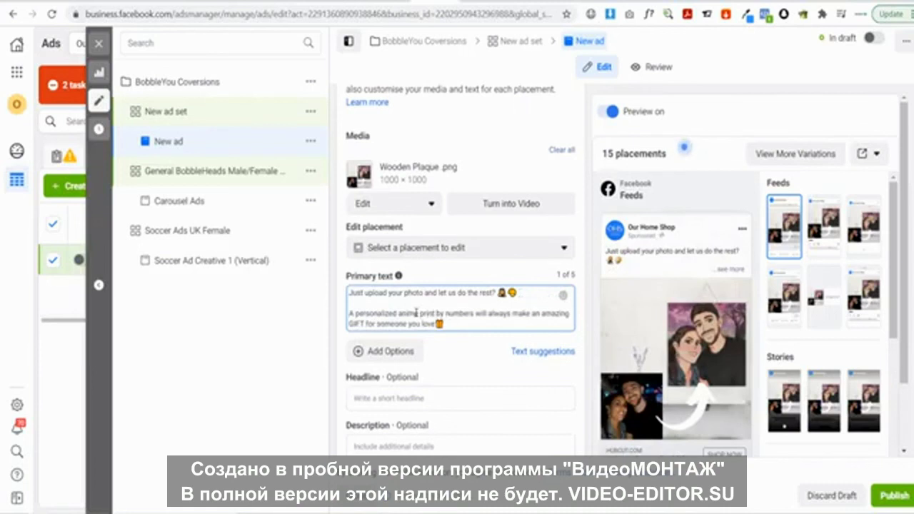
{"action": "left_click_drag", "start_coordinate": [475, 312], "coordinate": [440, 313]}
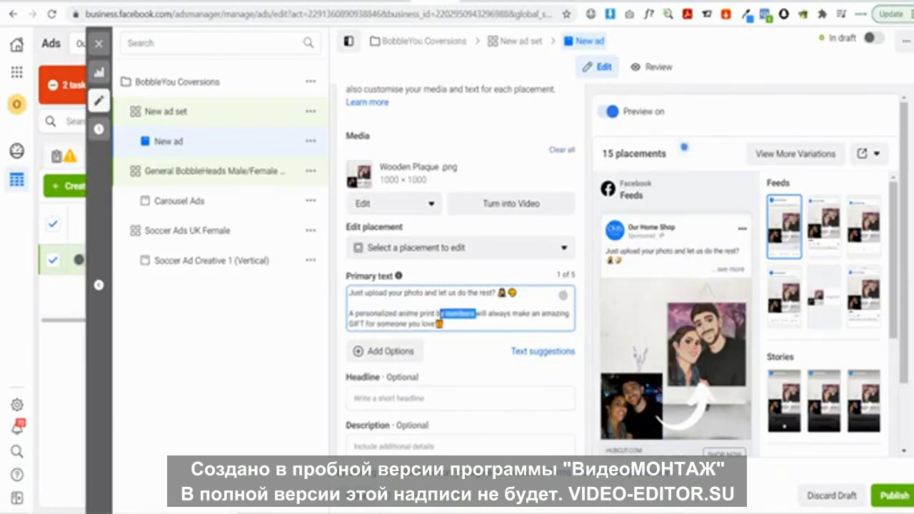
{"action": "key", "text": "BackSpace"}
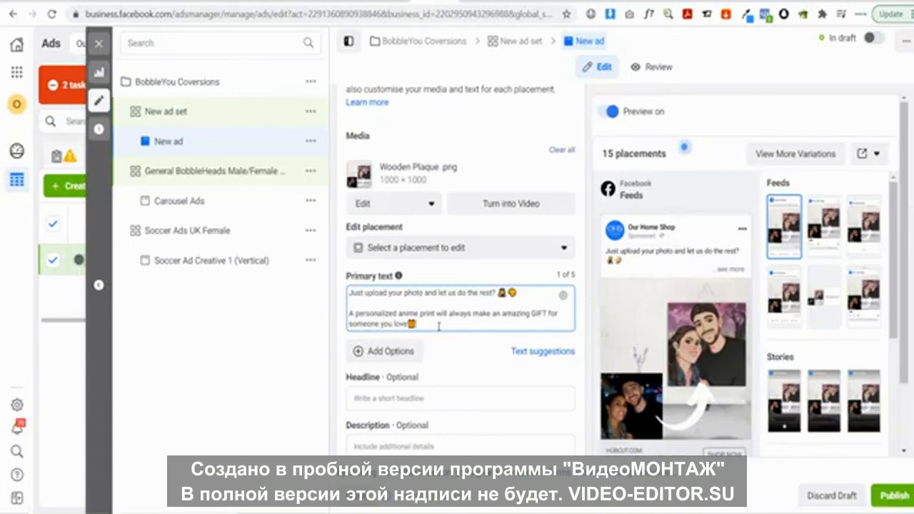
{"action": "left_click", "coordinate": [732, 270]}
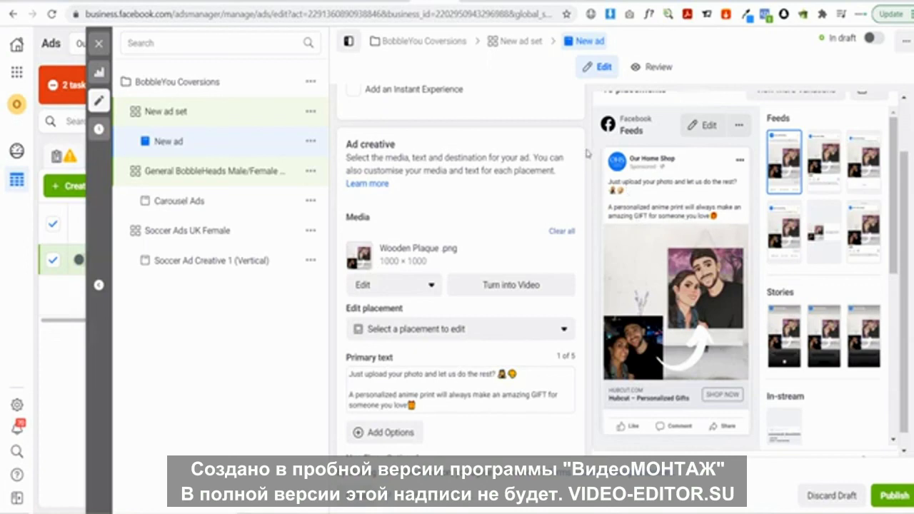
{"action": "left_click", "coordinate": [561, 2]}
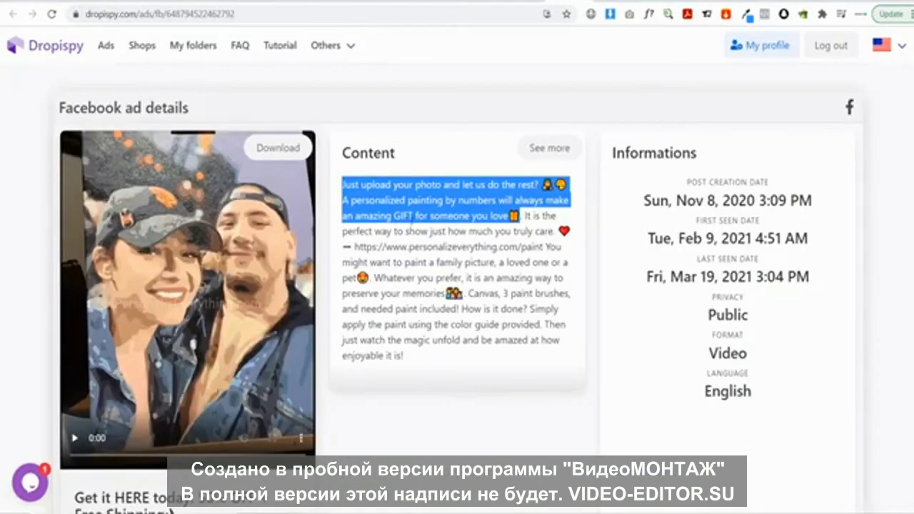
Browse Dropispy ads and select the first two lines of the Family Wall Art ad's text
{"action": "scroll", "coordinate": [405, 314], "scroll_direction": "down", "scroll_amount": 3}
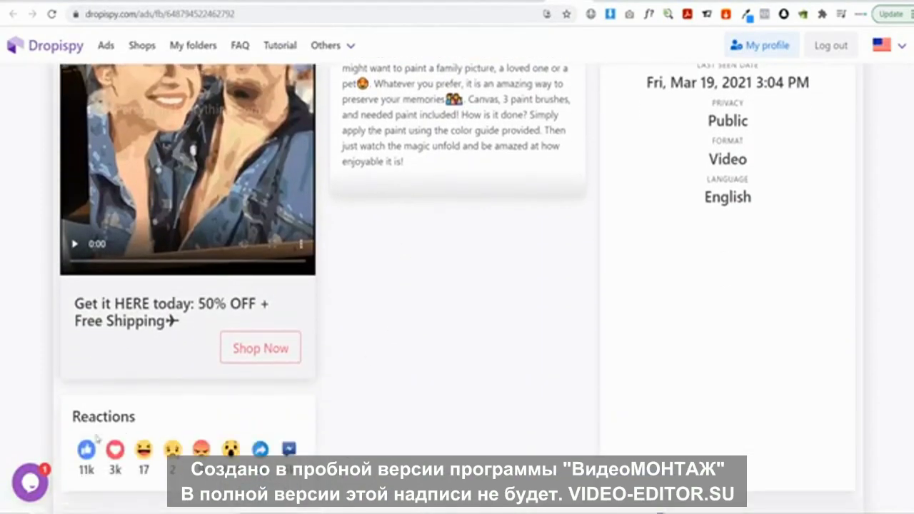
{"action": "scroll", "coordinate": [385, 378], "scroll_direction": "up", "scroll_amount": 2}
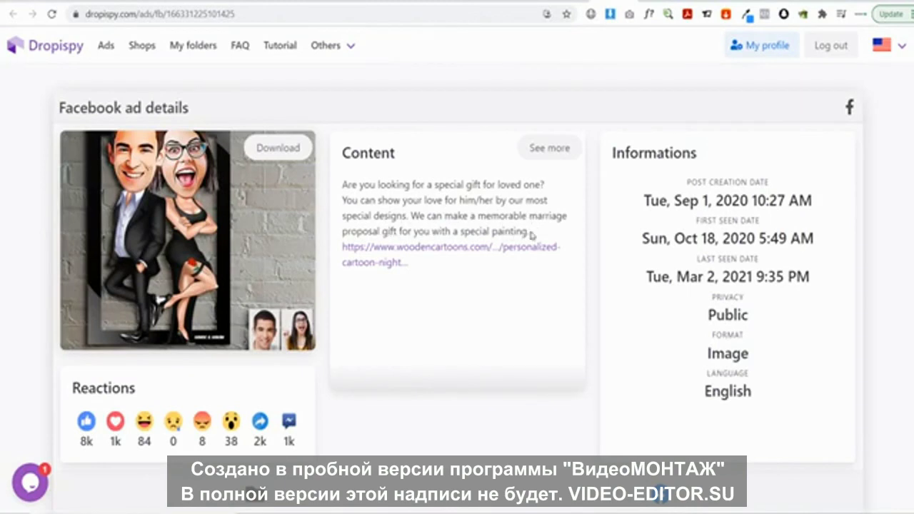
{"action": "left_click_drag", "start_coordinate": [533, 235], "coordinate": [344, 179]}
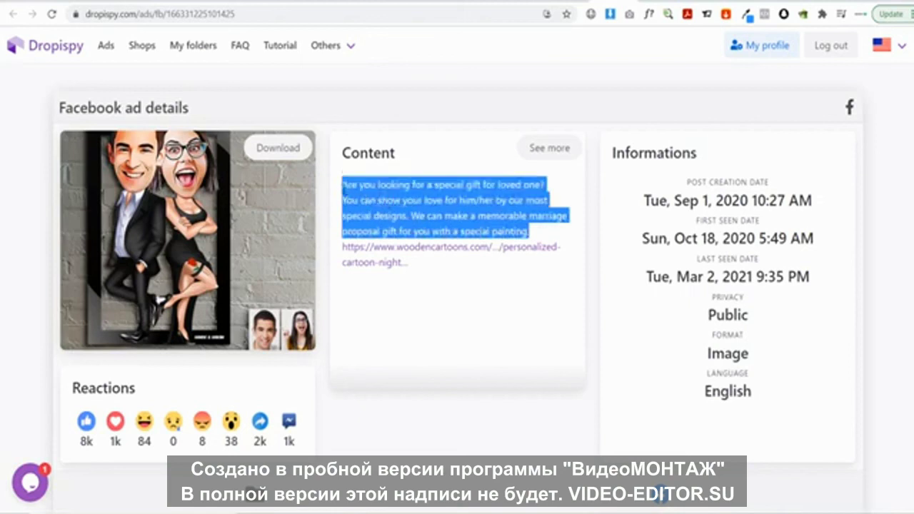
{"action": "left_click", "coordinate": [439, 214]}
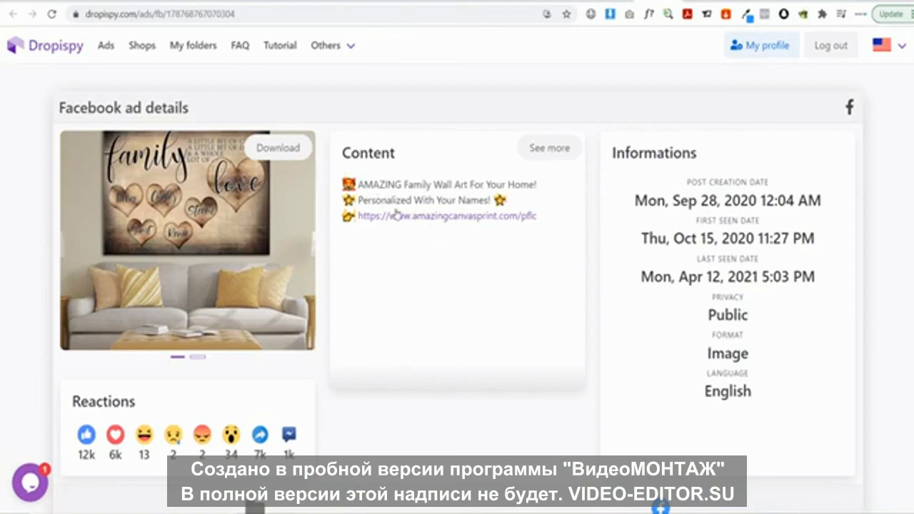
{"action": "left_click_drag", "start_coordinate": [518, 205], "coordinate": [335, 183]}
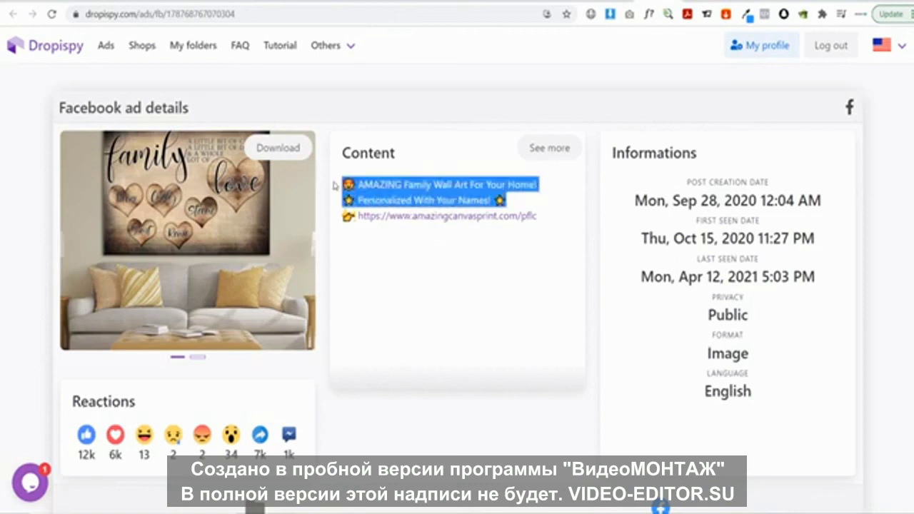
{"action": "left_click", "coordinate": [382, 185]}
{"action": "left_click_drag", "start_coordinate": [516, 202], "coordinate": [342, 183]}
{"action": "key", "text": "ctrl+c"}
Replace the primary text with the two pasted wall art lines, separated by a blank line
{"action": "left_click", "coordinate": [422, 4]}
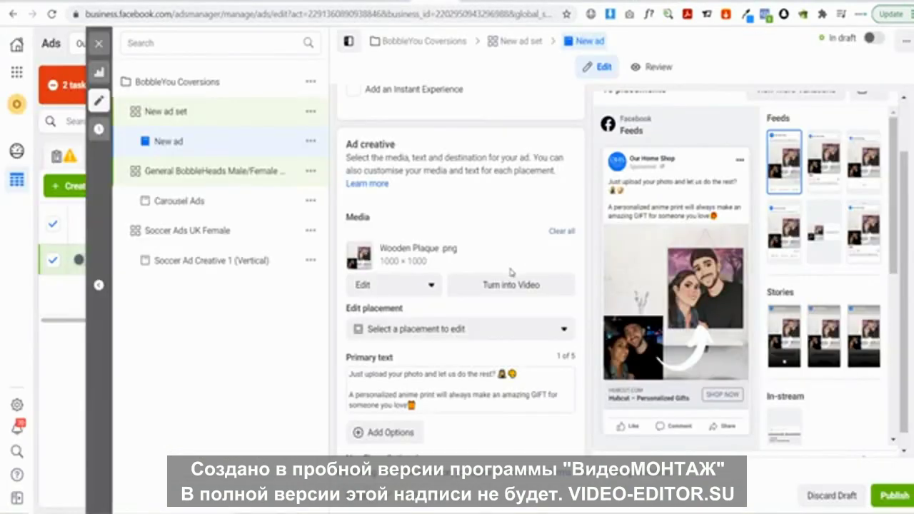
{"action": "left_click_drag", "start_coordinate": [437, 406], "coordinate": [342, 360]}
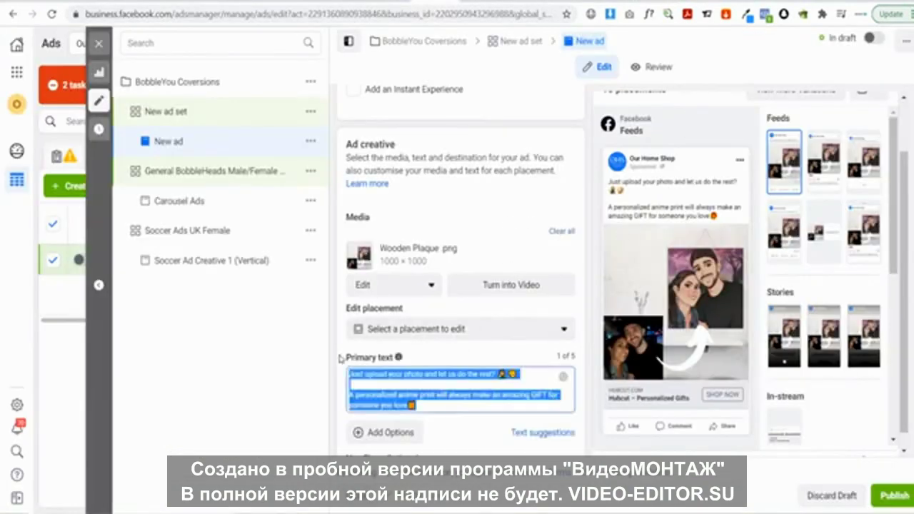
{"action": "key", "text": "ctrl+v"}
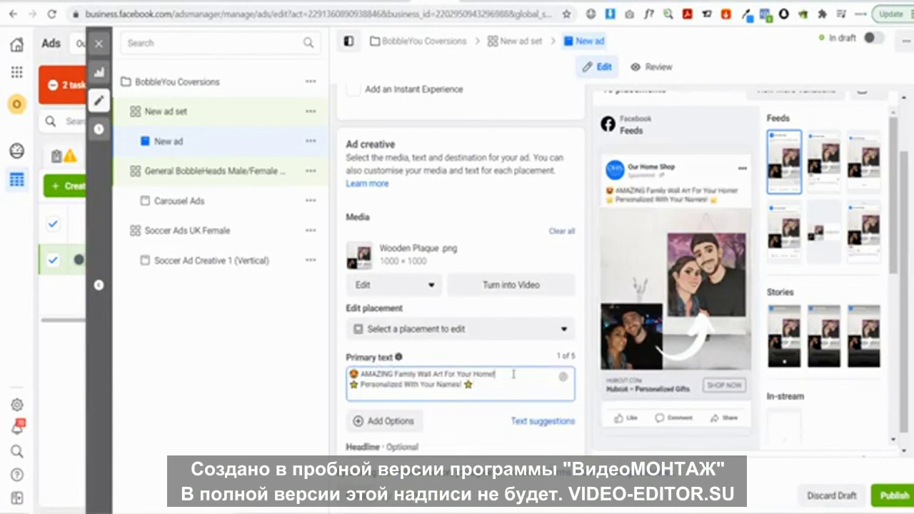
{"action": "left_click", "coordinate": [513, 374]}
{"action": "key", "text": "Return"}
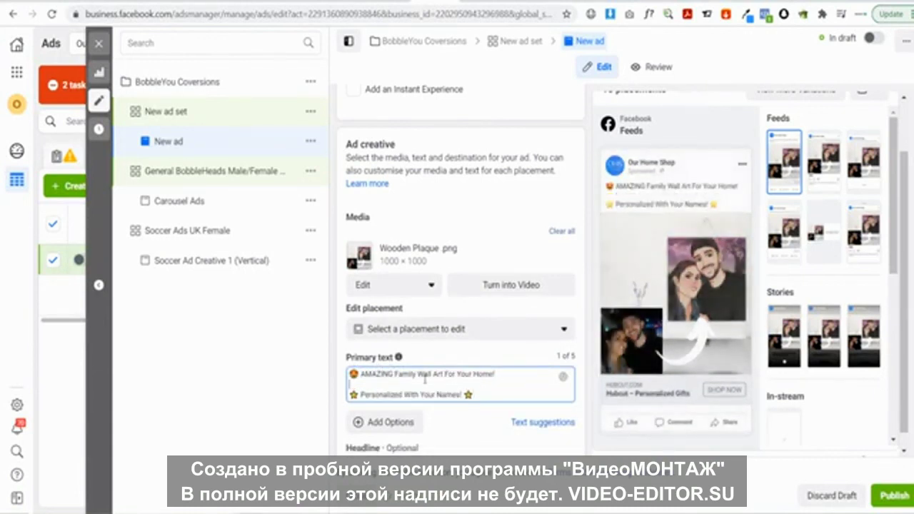
Change 'Family' to 'Anime' and 'Names' to 'Photo', then play the ad preview video
{"action": "double_click", "coordinate": [406, 374]}
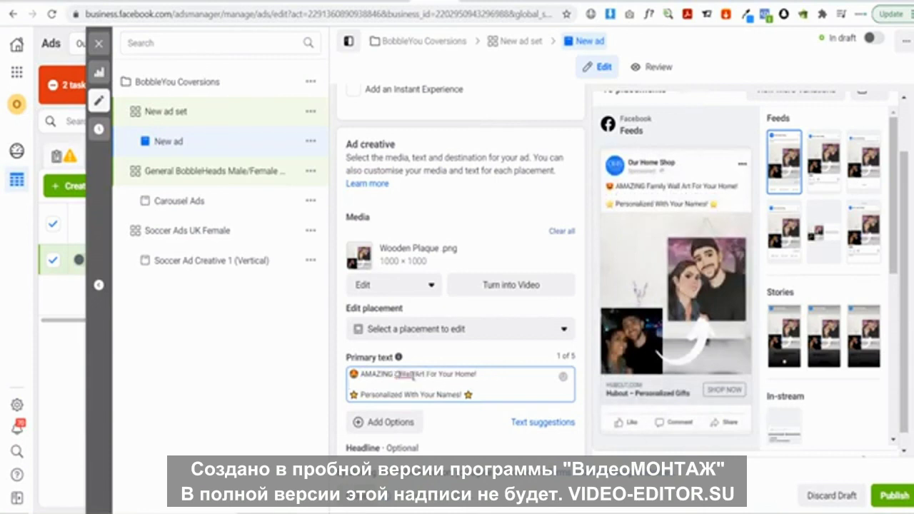
{"action": "key", "text": "BackSpace"}
{"action": "key", "text": "BackSpace"}
{"action": "type", "text": "Anime"}
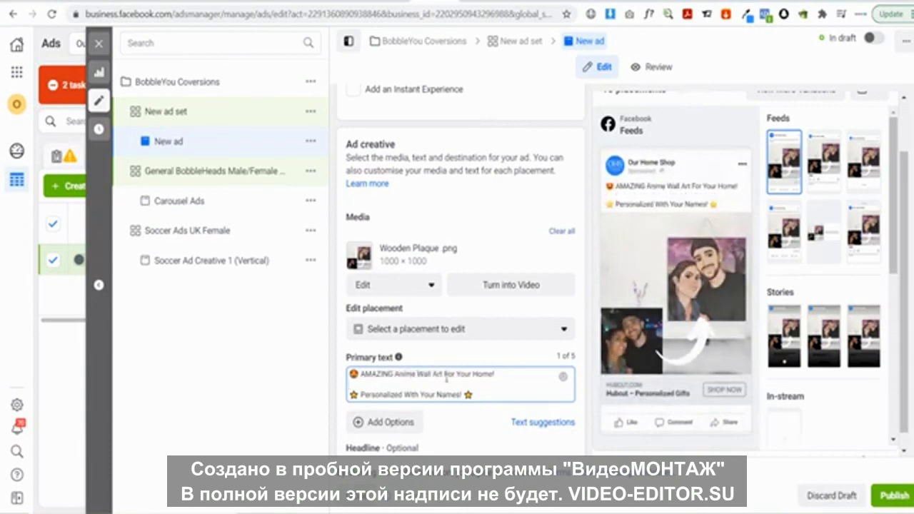
{"action": "double_click", "coordinate": [446, 395]}
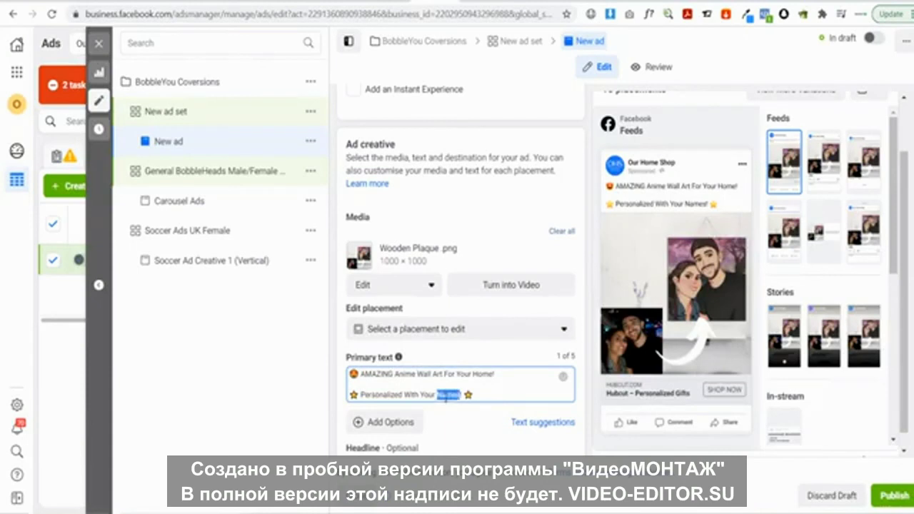
{"action": "type", "text": "Photo"}
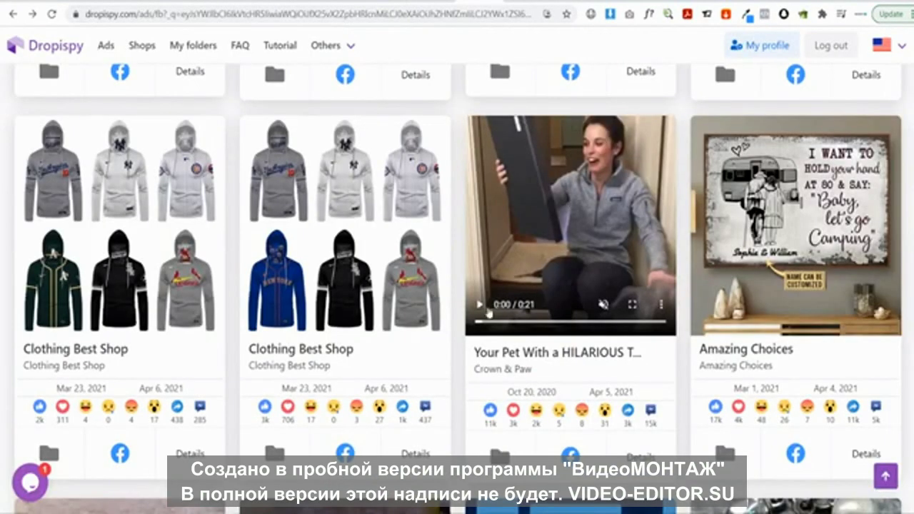
{"action": "left_click", "coordinate": [488, 311]}
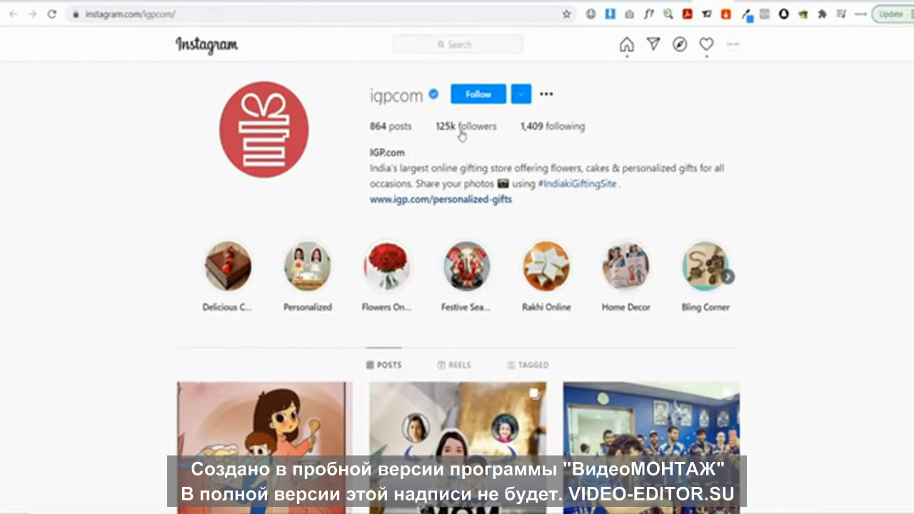
{"action": "scroll", "coordinate": [462, 133], "scroll_direction": "down", "scroll_amount": 2}
{"action": "scroll", "coordinate": [464, 200], "scroll_direction": "down", "scroll_amount": 1}
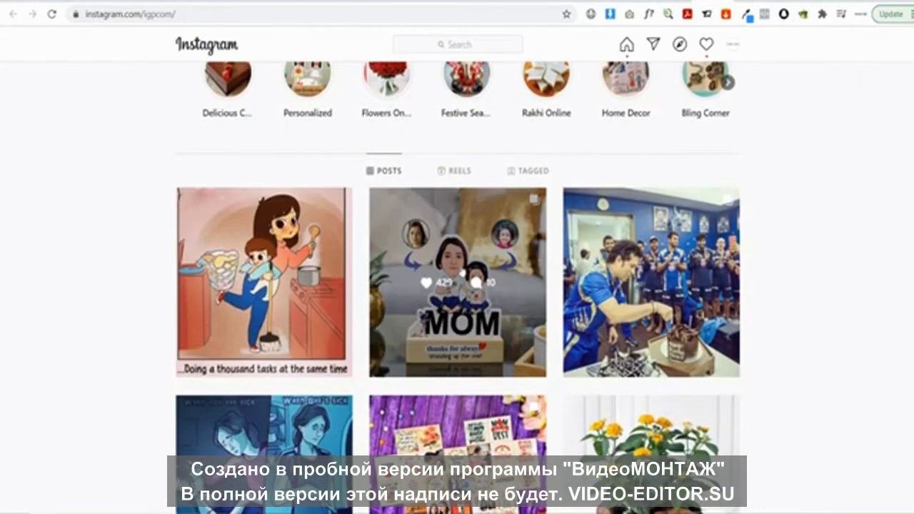
{"action": "scroll", "coordinate": [474, 273], "scroll_direction": "down", "scroll_amount": 2}
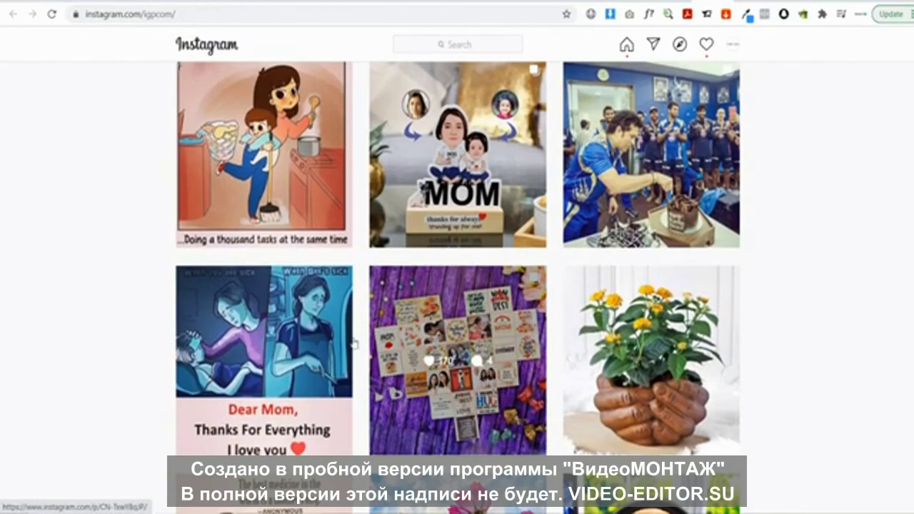
{"action": "scroll", "coordinate": [628, 308], "scroll_direction": "down", "scroll_amount": 3}
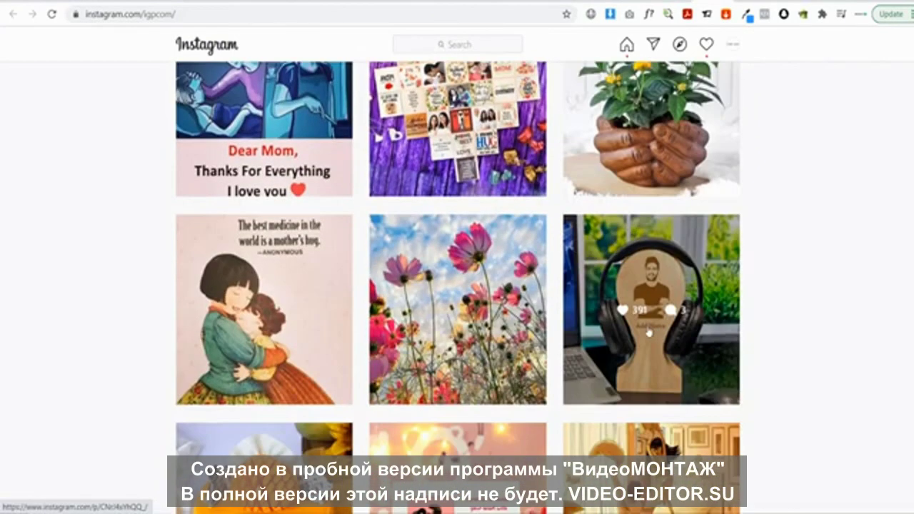
{"action": "scroll", "coordinate": [352, 302], "scroll_direction": "down", "scroll_amount": 3}
{"action": "scroll", "coordinate": [650, 333], "scroll_direction": "down", "scroll_amount": 8}
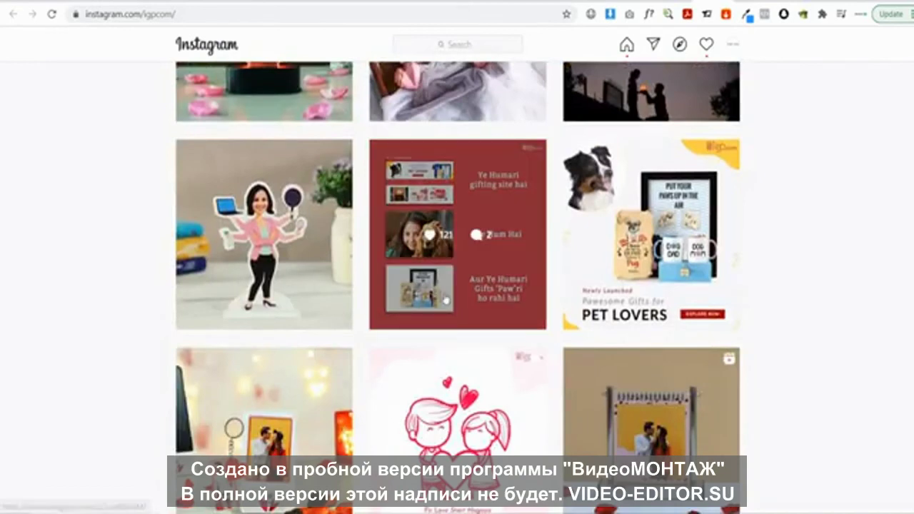
{"action": "scroll", "coordinate": [497, 336], "scroll_direction": "down", "scroll_amount": 3}
{"action": "scroll", "coordinate": [676, 292], "scroll_direction": "down", "scroll_amount": 5}
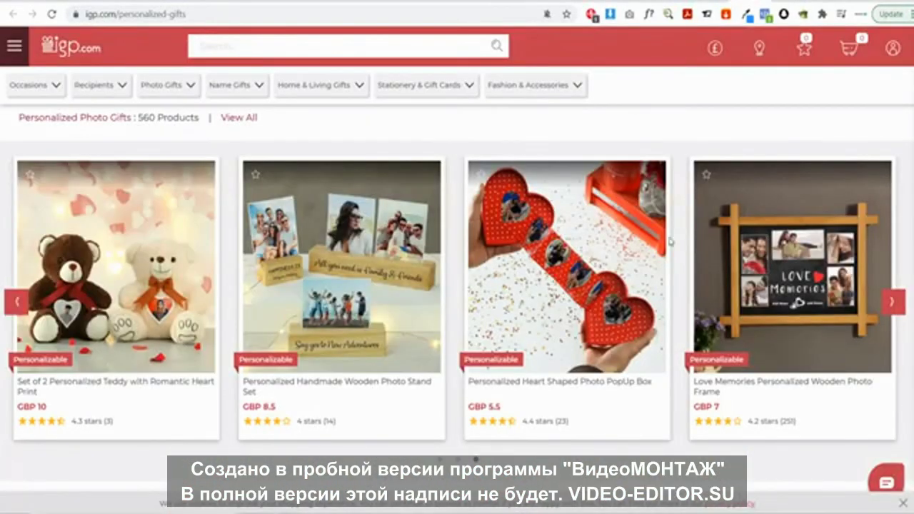
{"action": "left_click", "coordinate": [894, 305]}
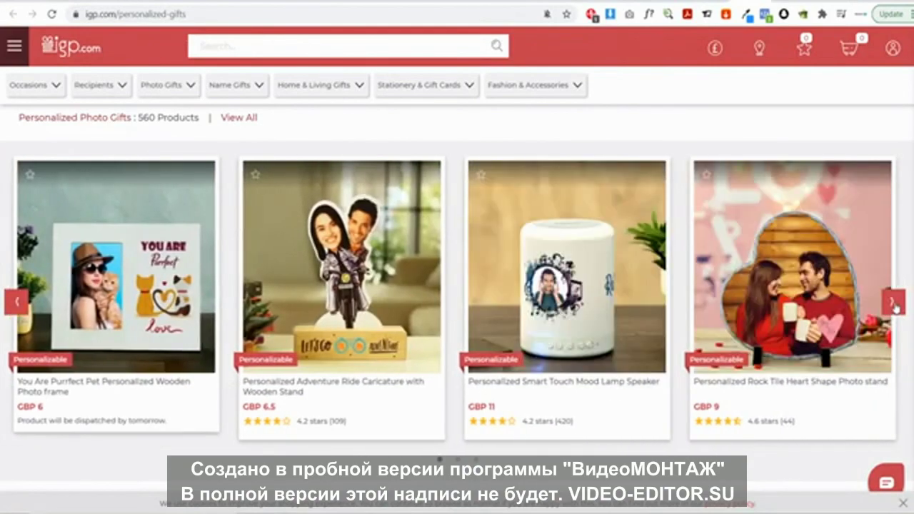
{"action": "left_click", "coordinate": [894, 303]}
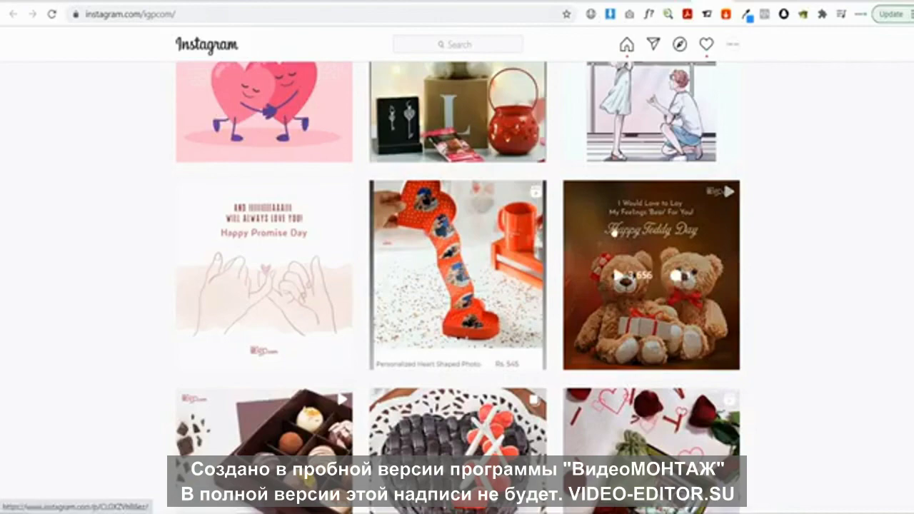
{"action": "scroll", "coordinate": [267, 270], "scroll_direction": "down", "scroll_amount": 7}
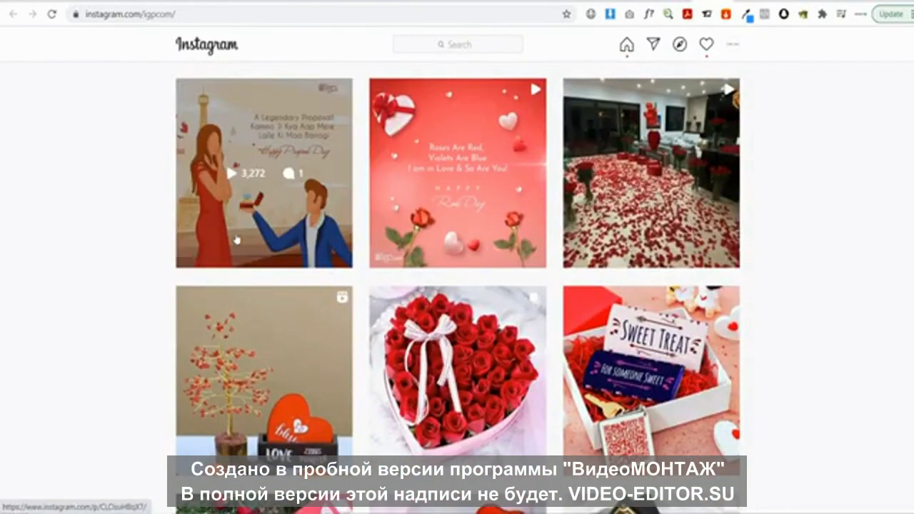
{"action": "scroll", "coordinate": [236, 239], "scroll_direction": "down", "scroll_amount": 2}
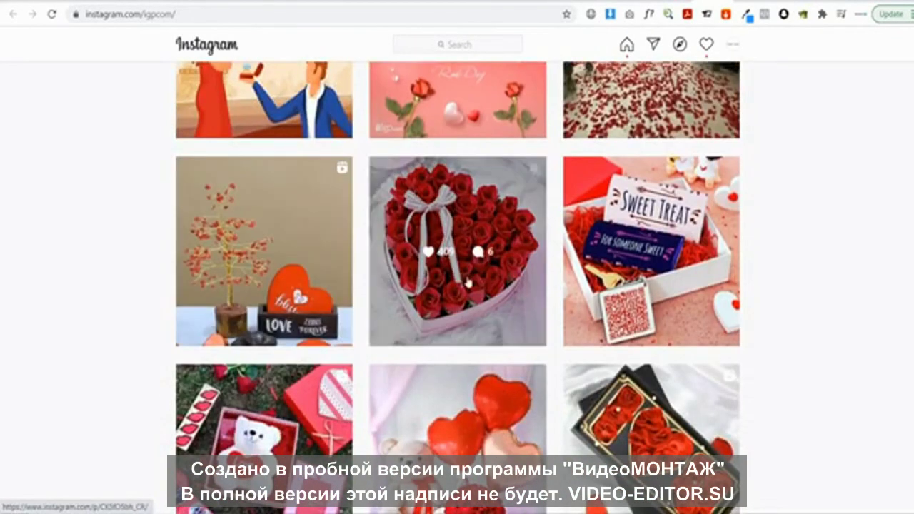
{"action": "scroll", "coordinate": [461, 280], "scroll_direction": "down", "scroll_amount": 2}
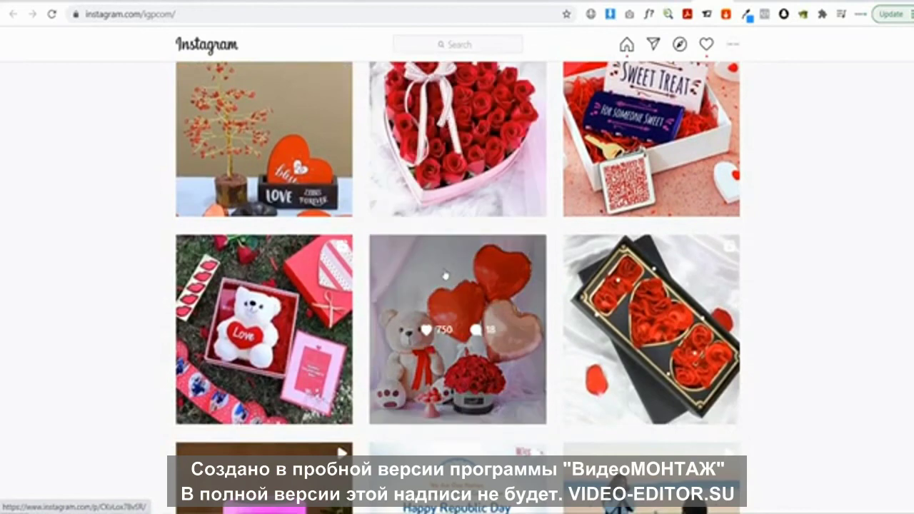
{"action": "scroll", "coordinate": [445, 275], "scroll_direction": "down", "scroll_amount": 1}
{"action": "scroll", "coordinate": [490, 256], "scroll_direction": "down", "scroll_amount": 1}
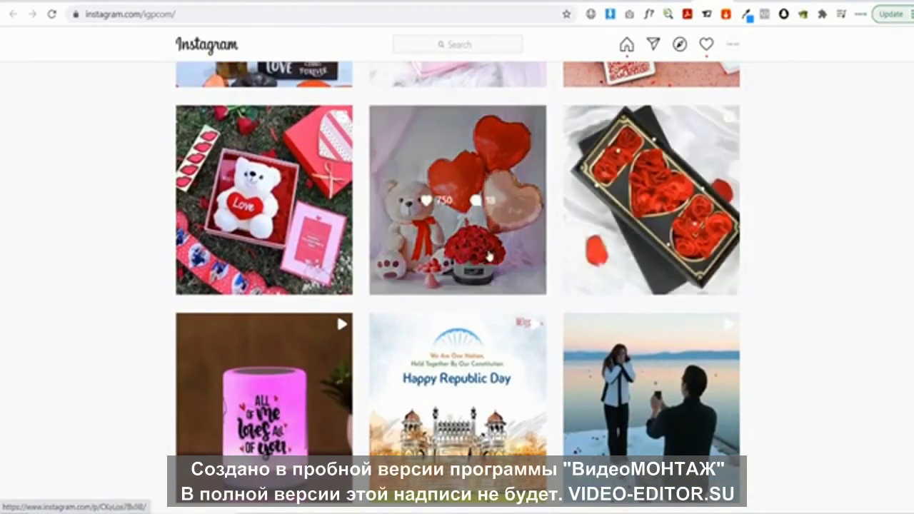
{"action": "scroll", "coordinate": [490, 256], "scroll_direction": "down", "scroll_amount": 2}
{"action": "scroll", "coordinate": [429, 279], "scroll_direction": "down", "scroll_amount": 3}
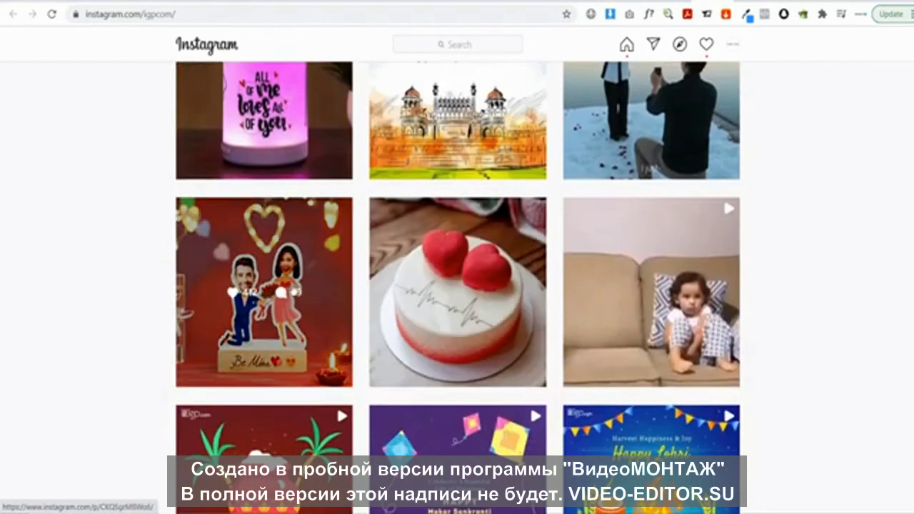
{"action": "scroll", "coordinate": [460, 279], "scroll_direction": "down", "scroll_amount": 3}
{"action": "scroll", "coordinate": [463, 279], "scroll_direction": "down", "scroll_amount": 2}
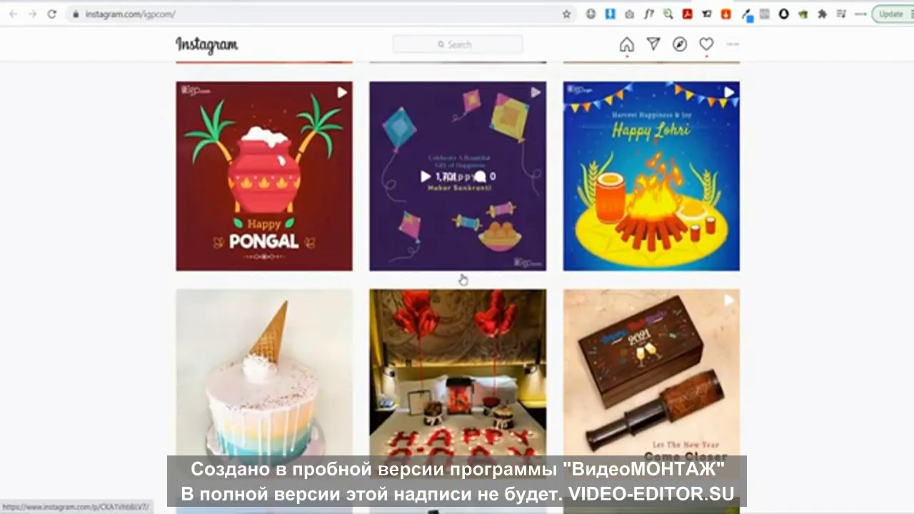
{"action": "scroll", "coordinate": [463, 279], "scroll_direction": "down", "scroll_amount": 4}
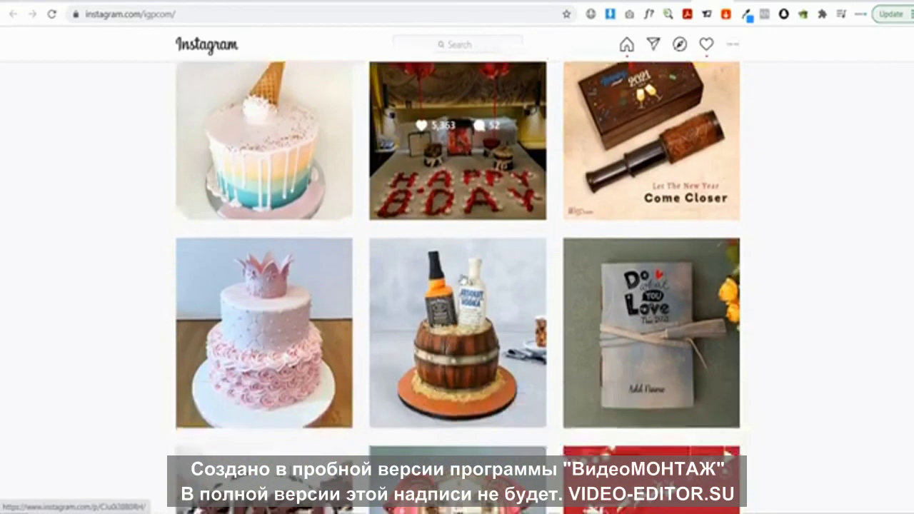
{"action": "scroll", "coordinate": [463, 279], "scroll_direction": "down", "scroll_amount": 4}
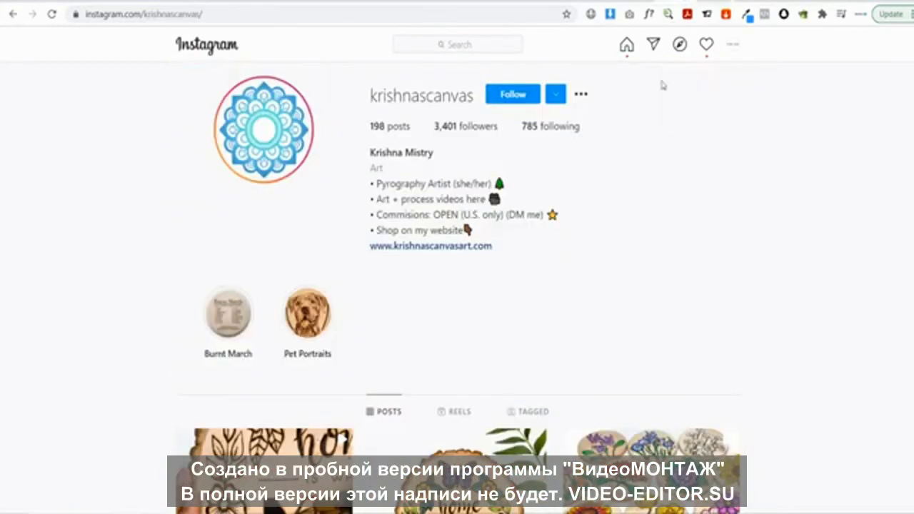
{"action": "scroll", "coordinate": [636, 294], "scroll_direction": "down", "scroll_amount": 3}
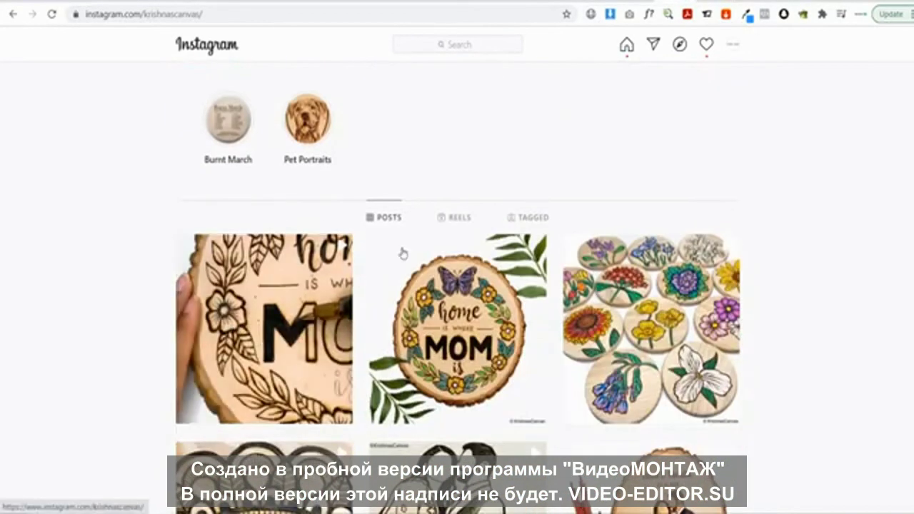
Scroll through the pyrography artist's Instagram posts, then switch to the Placeit three-canvas mockup tab
{"action": "scroll", "coordinate": [714, 282], "scroll_direction": "down", "scroll_amount": 4}
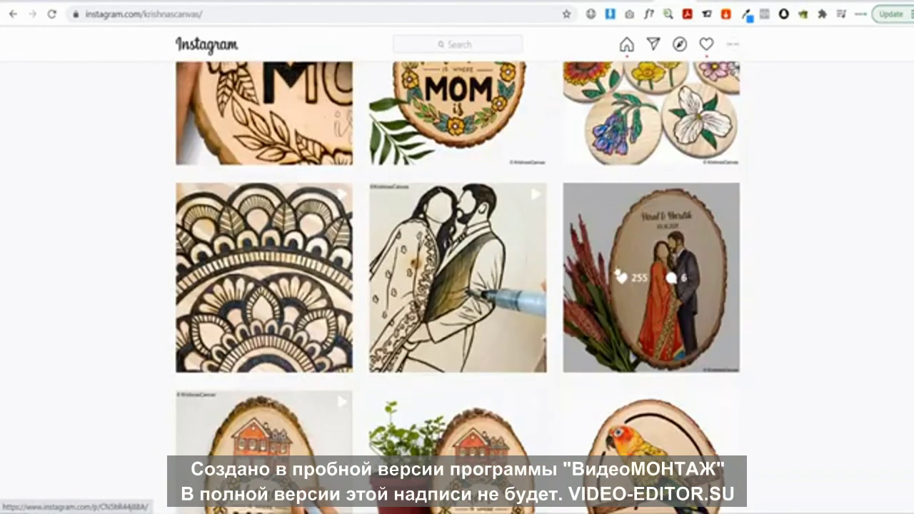
{"action": "scroll", "coordinate": [618, 275], "scroll_direction": "down", "scroll_amount": 6}
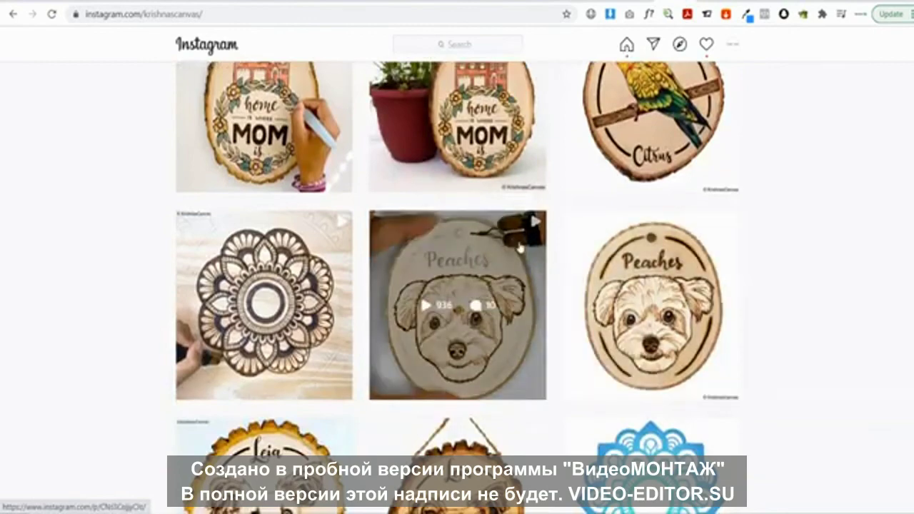
{"action": "scroll", "coordinate": [409, 279], "scroll_direction": "down", "scroll_amount": 5}
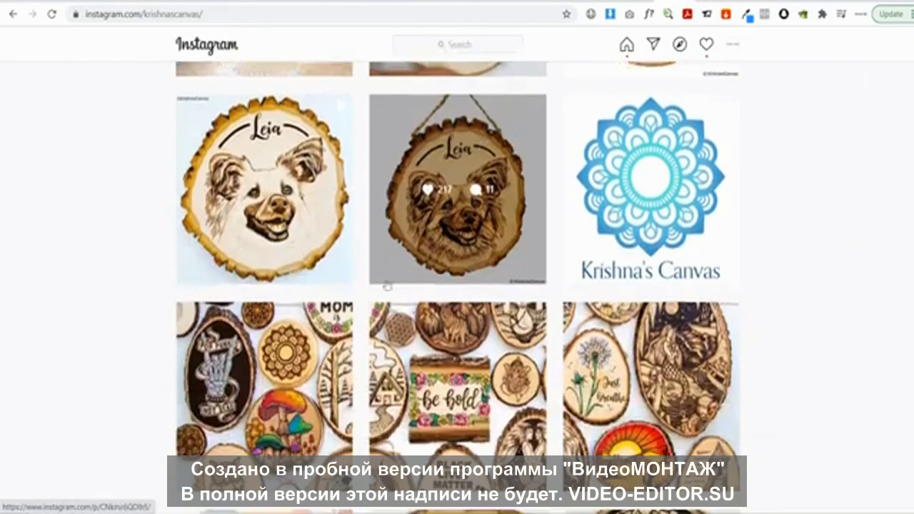
{"action": "scroll", "coordinate": [360, 344], "scroll_direction": "down", "scroll_amount": 2}
{"action": "scroll", "coordinate": [493, 314], "scroll_direction": "down", "scroll_amount": 10}
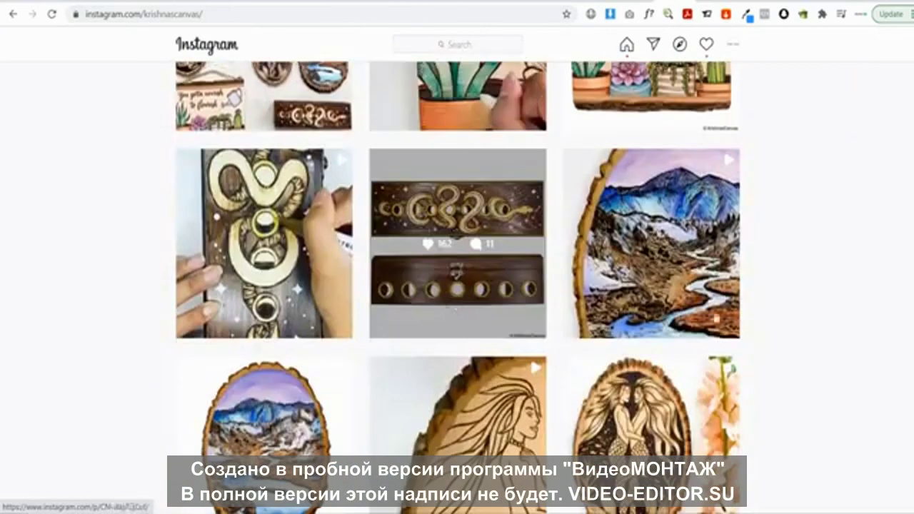
{"action": "scroll", "coordinate": [857, 418], "scroll_direction": "up", "scroll_amount": 15}
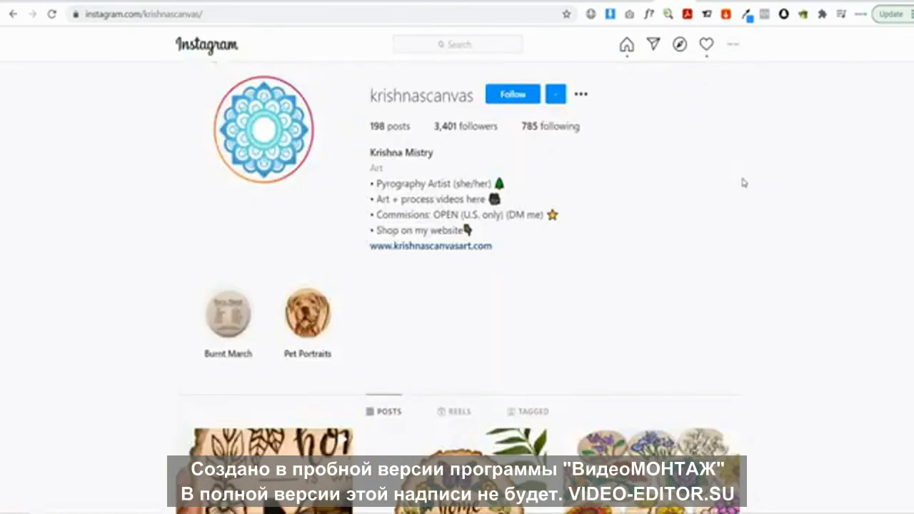
{"action": "scroll", "coordinate": [742, 183], "scroll_direction": "down", "scroll_amount": 8}
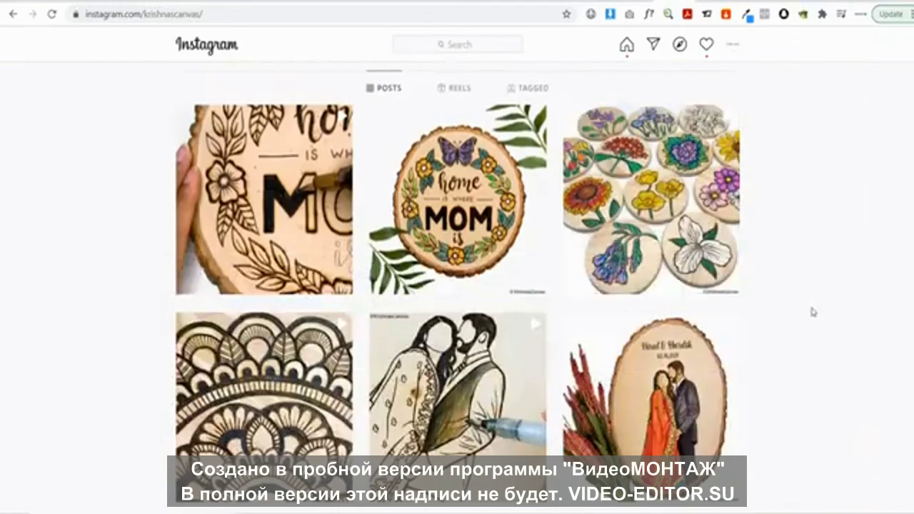
{"action": "scroll", "coordinate": [857, 221], "scroll_direction": "down", "scroll_amount": 15}
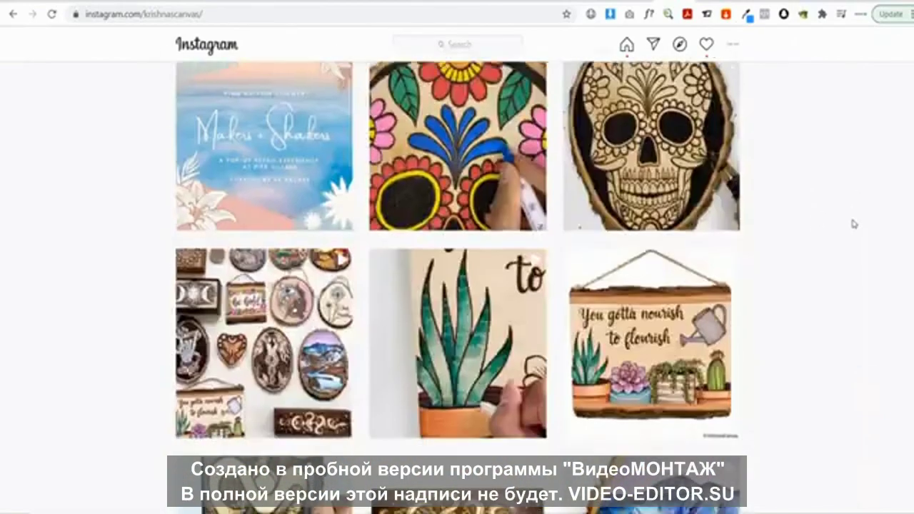
{"action": "scroll", "coordinate": [821, 240], "scroll_direction": "down", "scroll_amount": 3}
{"action": "scroll", "coordinate": [821, 240], "scroll_direction": "down", "scroll_amount": 7}
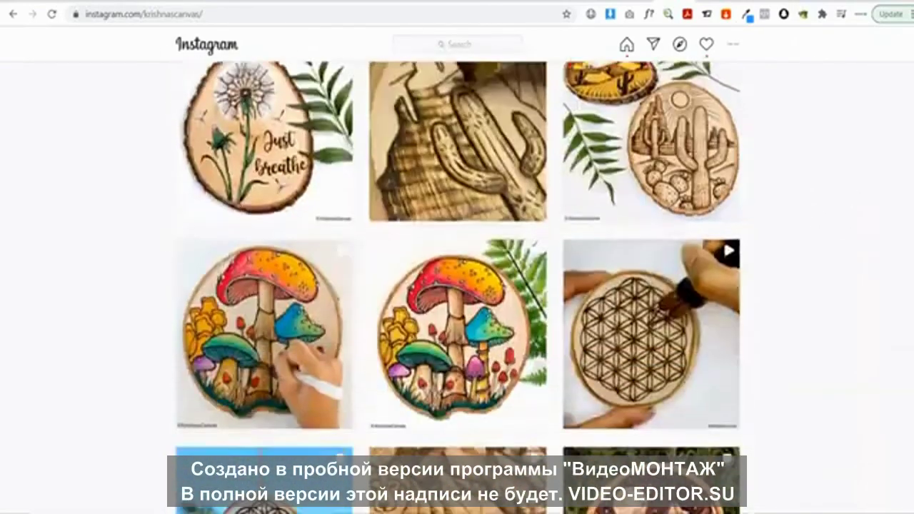
{"action": "scroll", "coordinate": [638, 264], "scroll_direction": "up", "scroll_amount": 20}
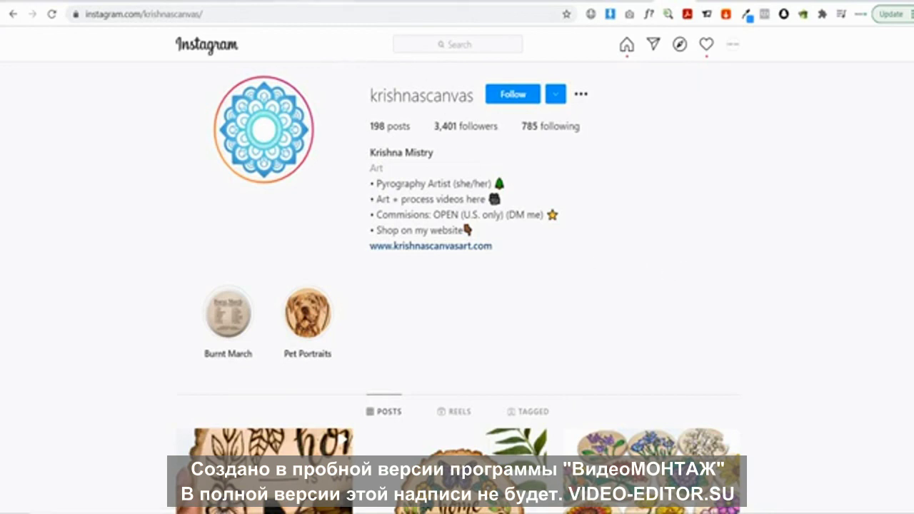
{"action": "key", "text": "ctrl+Tab"}
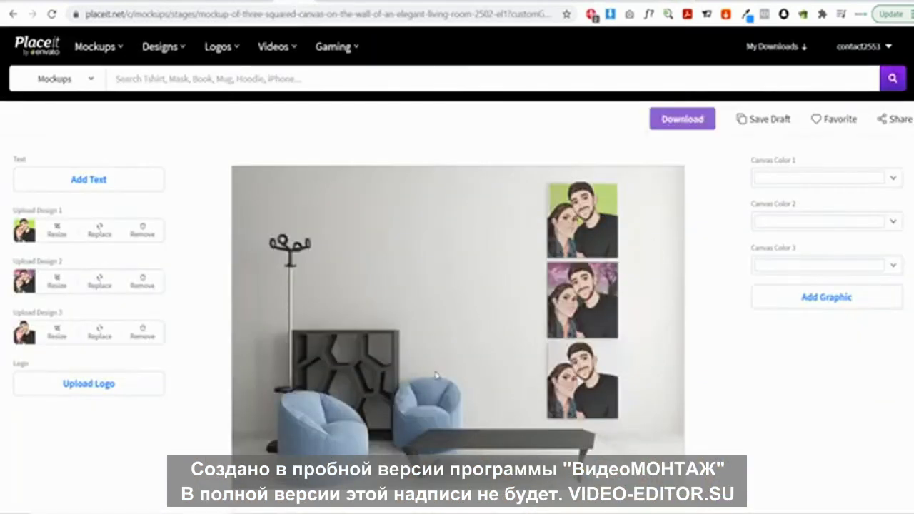